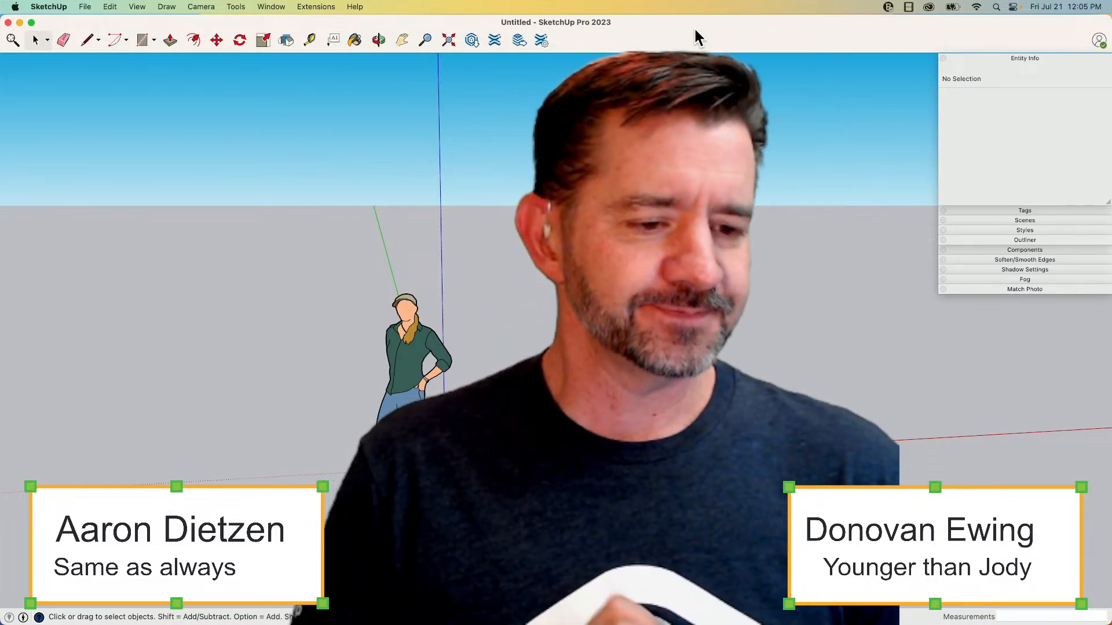
# - Import Screenshot 2023-07-19 at 9.37.27 AM from the Desktop as an image and lay it on the ground starting at the origin
pyautogui.moveTo(665, 324)
pyautogui.mouseDown(button='middle')
pyautogui.moveTo(547, 308)
pyautogui.moveTo(573, 311)
pyautogui.mouseUp(button='middle')
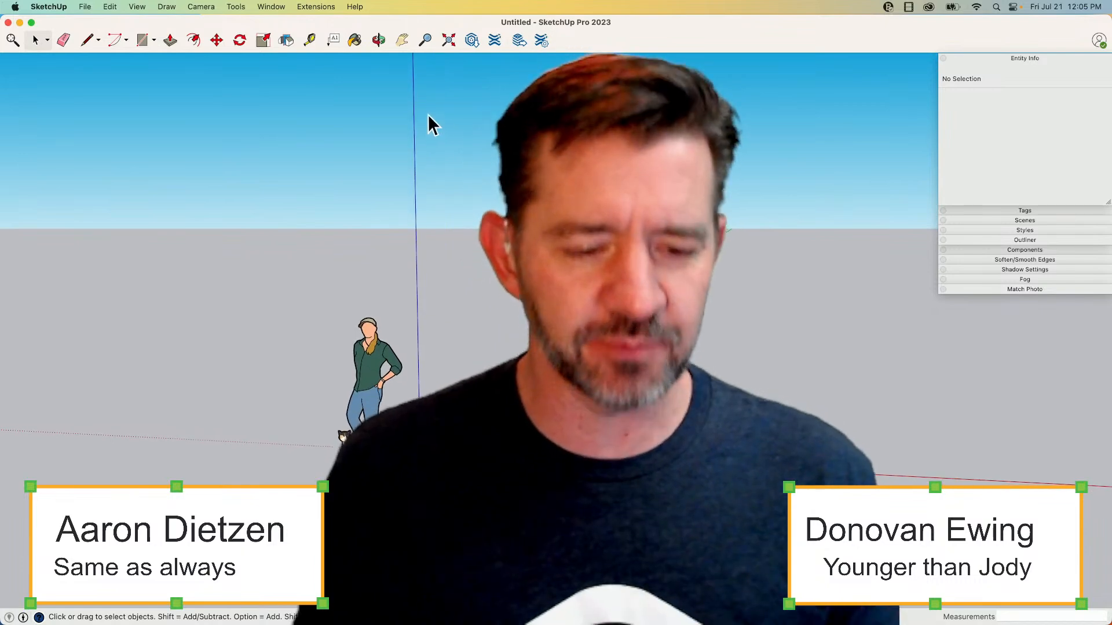
pyautogui.click(84, 7)
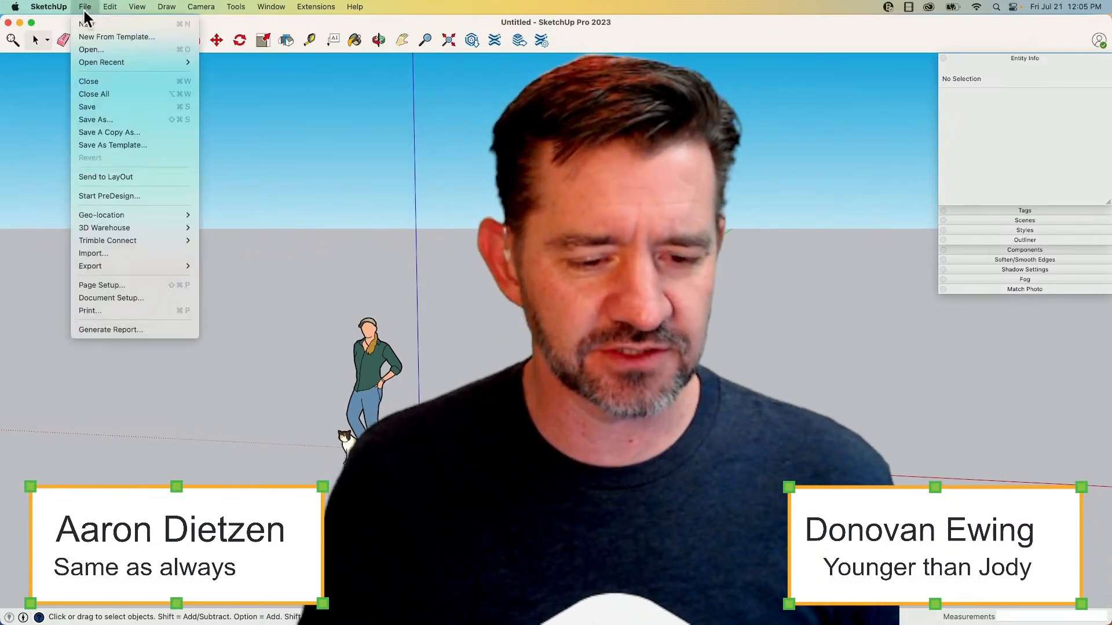
pyautogui.click(98, 253)
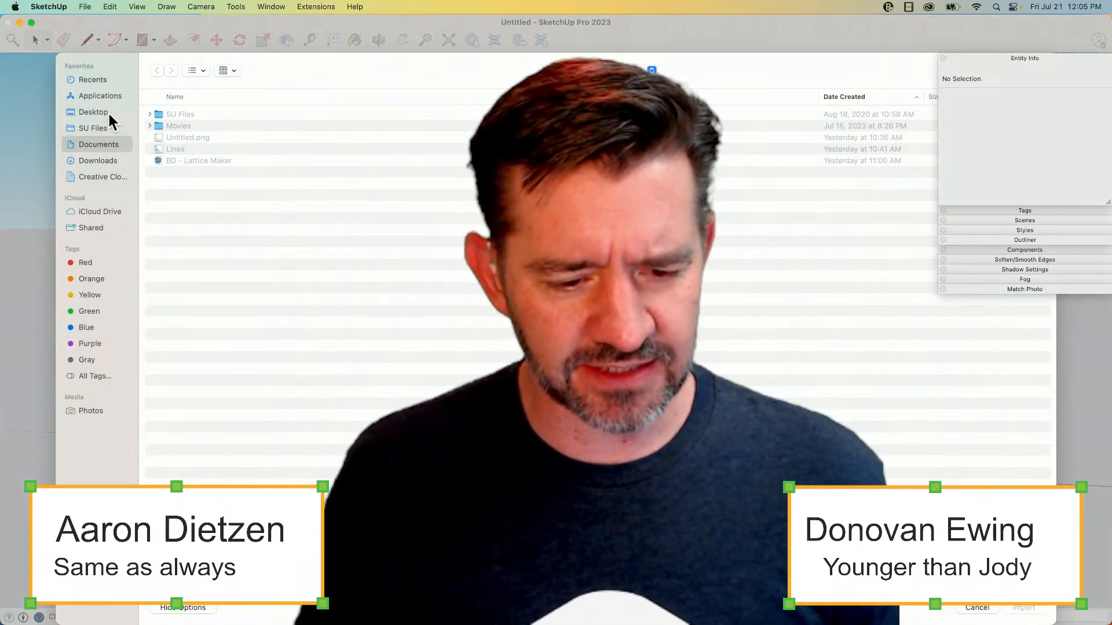
pyautogui.click(104, 113)
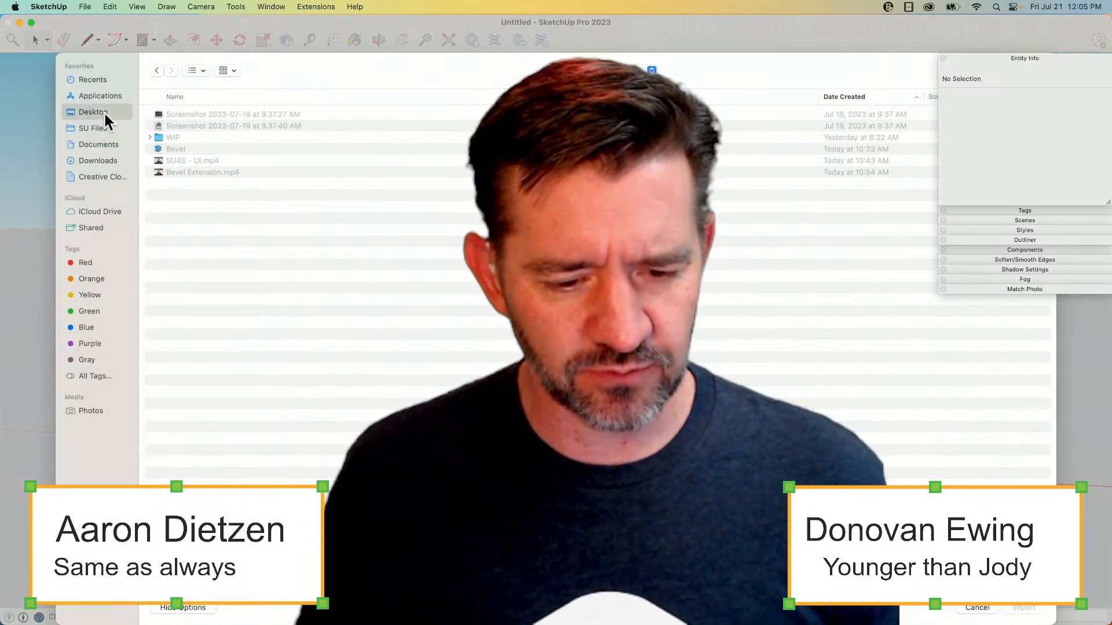
pyautogui.click(251, 113)
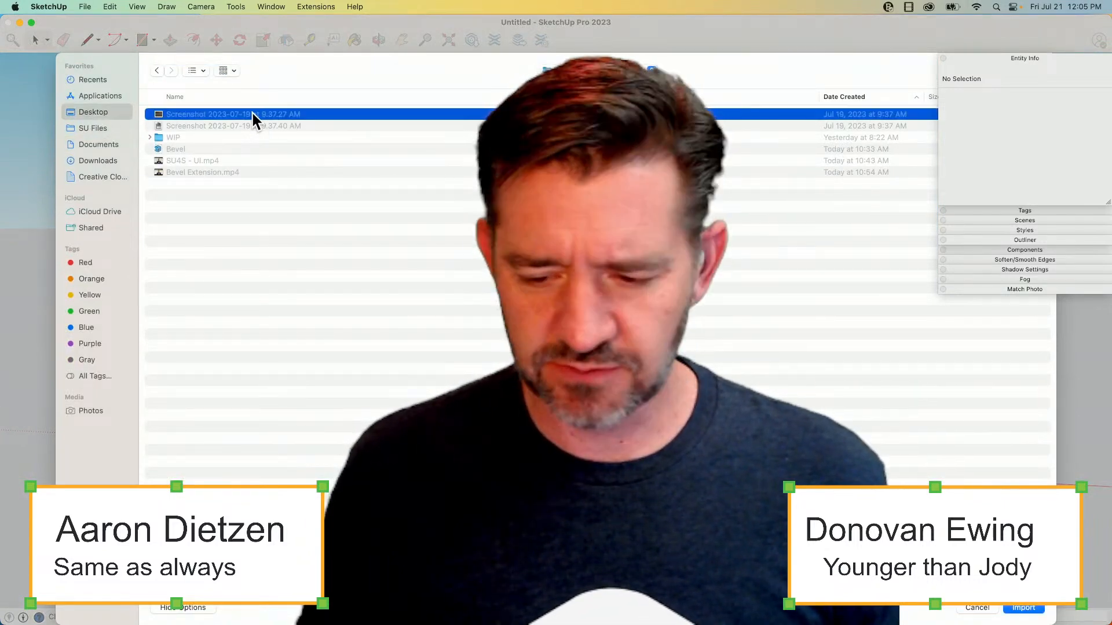
pyautogui.click(1035, 612)
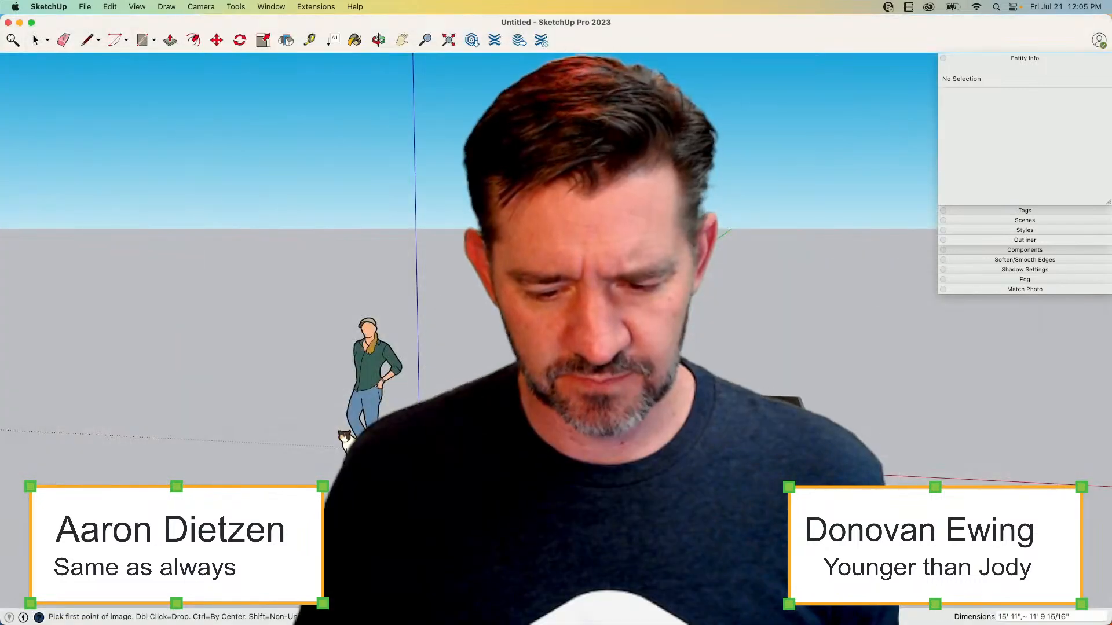
pyautogui.click(419, 452)
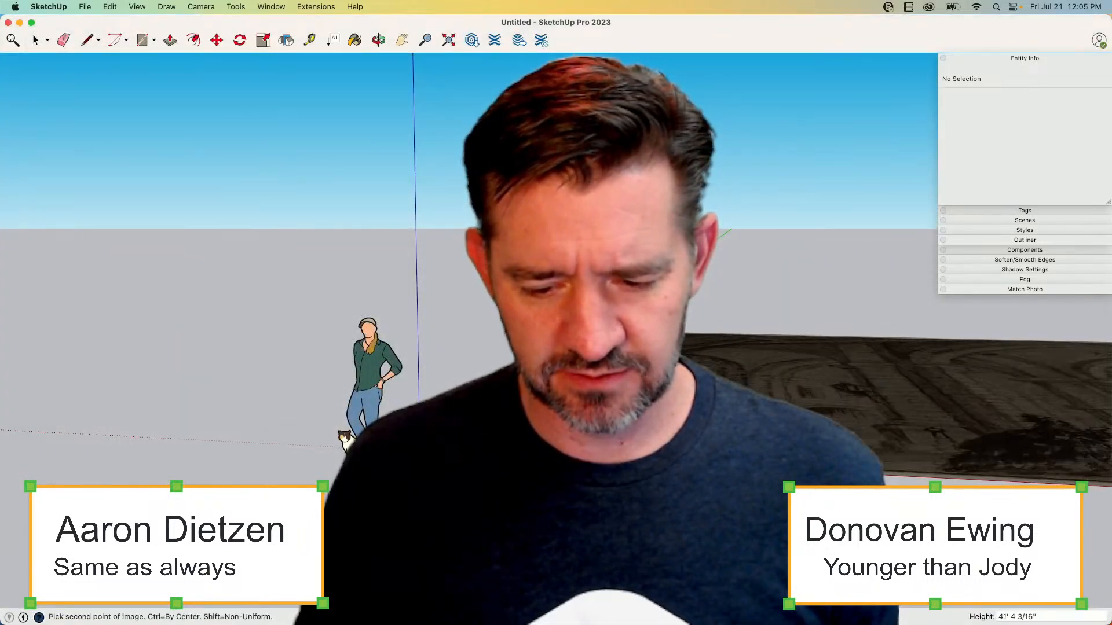
pyautogui.click(636, 332)
pyautogui.moveTo(637, 331); pyautogui.dragTo(539, 463, button='middle')
pyautogui.scroll(-5, 825, 335)
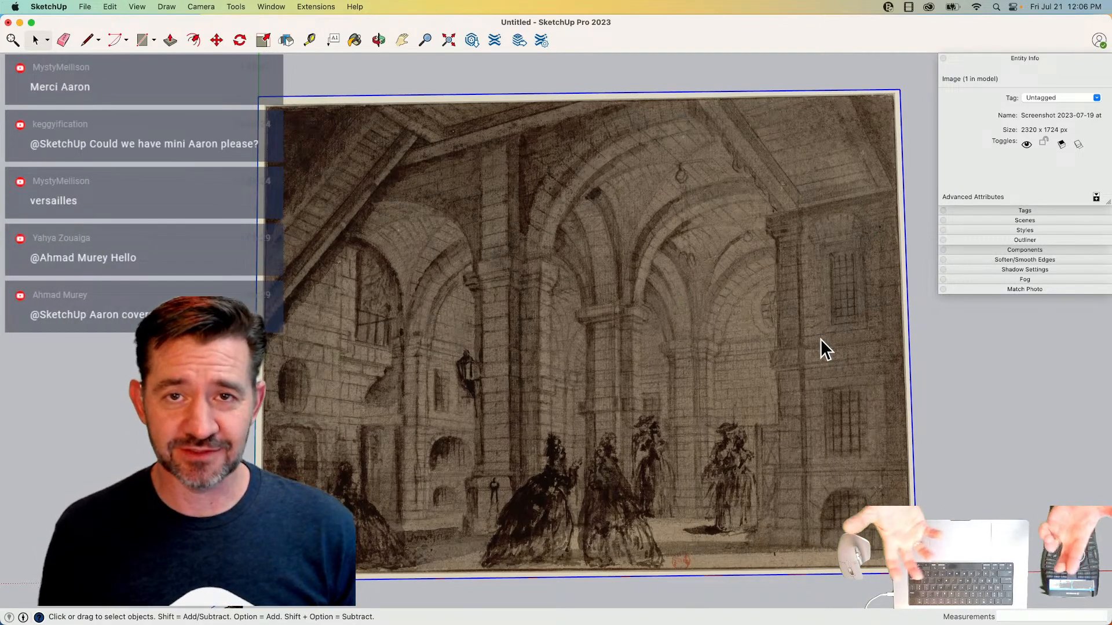
# - Examine the placed drawing and erase it from the model
pyautogui.scroll(-2, 821, 340)
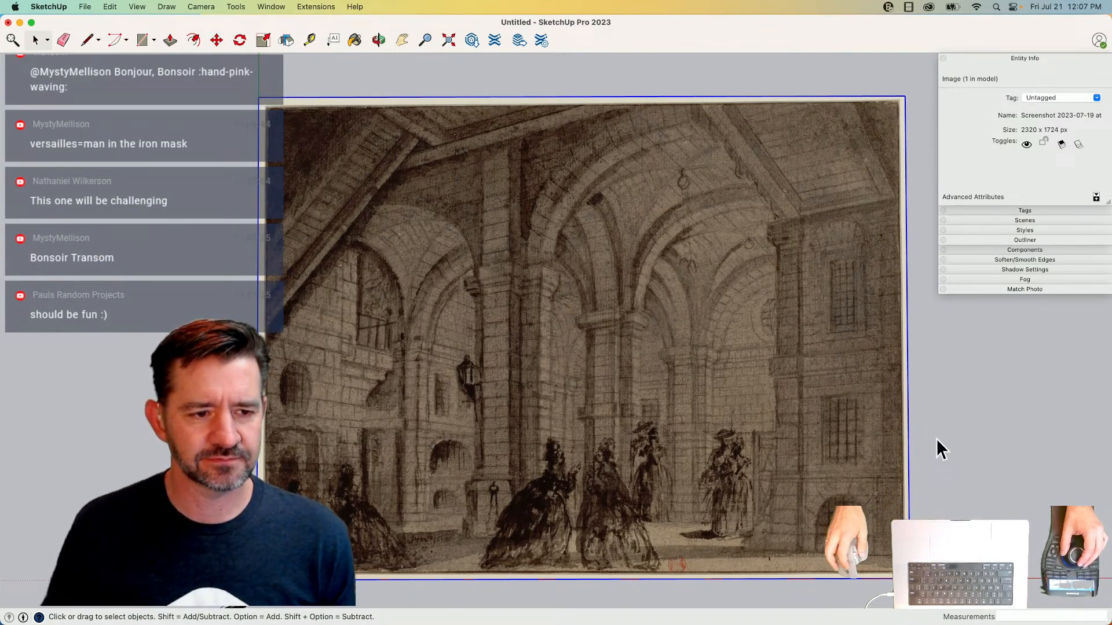
pyautogui.scroll(-2, 932, 439)
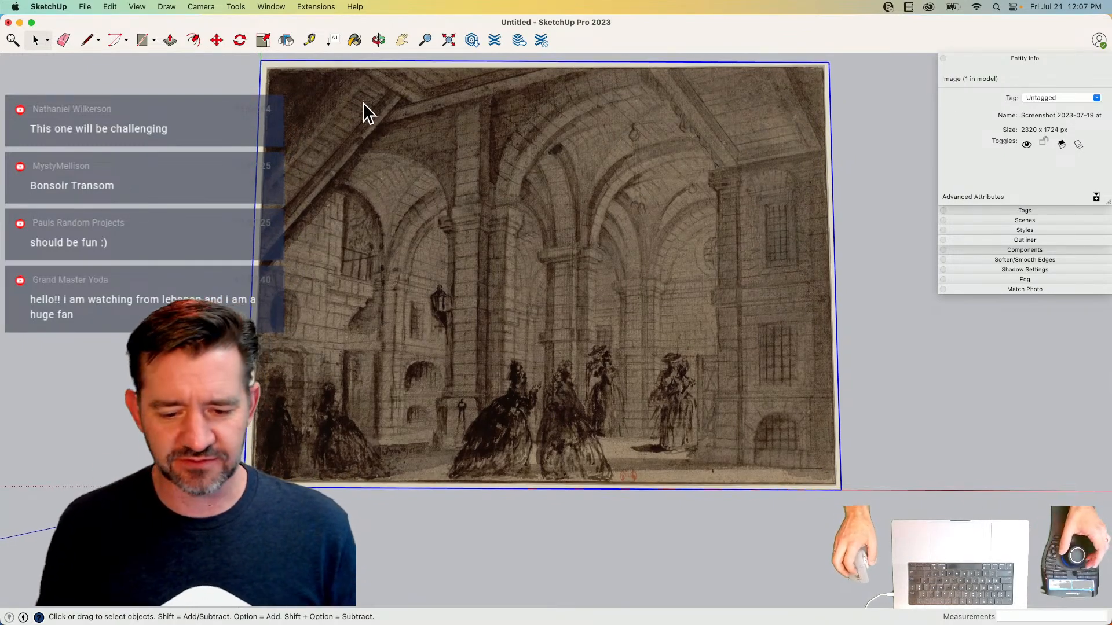
pyautogui.press('e')
pyautogui.click(254, 73)
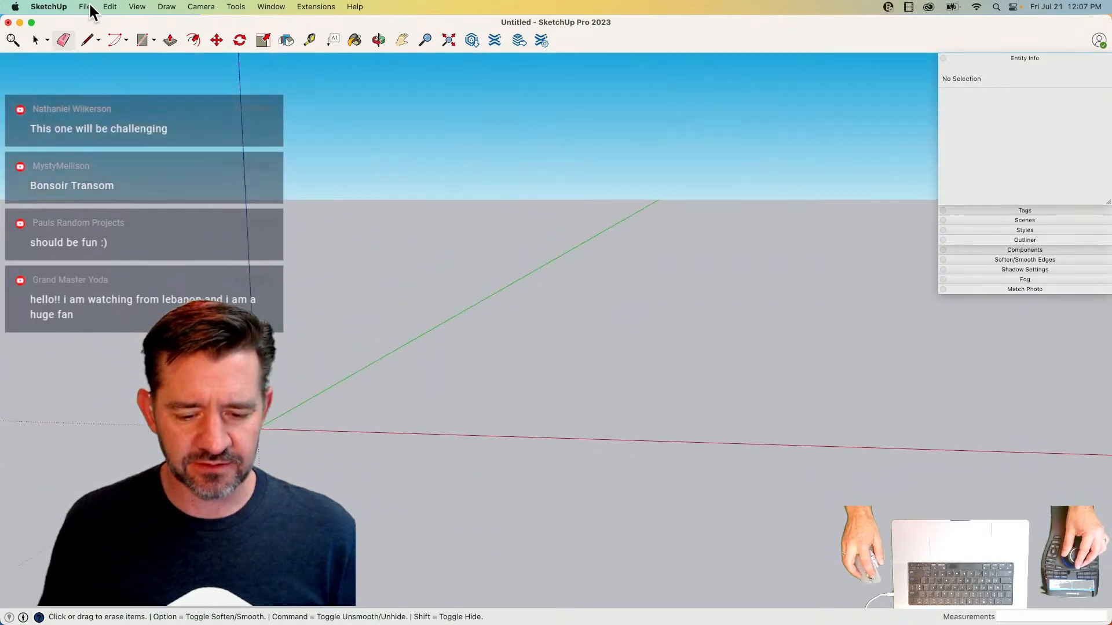
# - Import Screenshot 2023-07-19 at 9.37.27 AM from the Desktop with Use As New Matched Photo
pyautogui.click(87, 7)
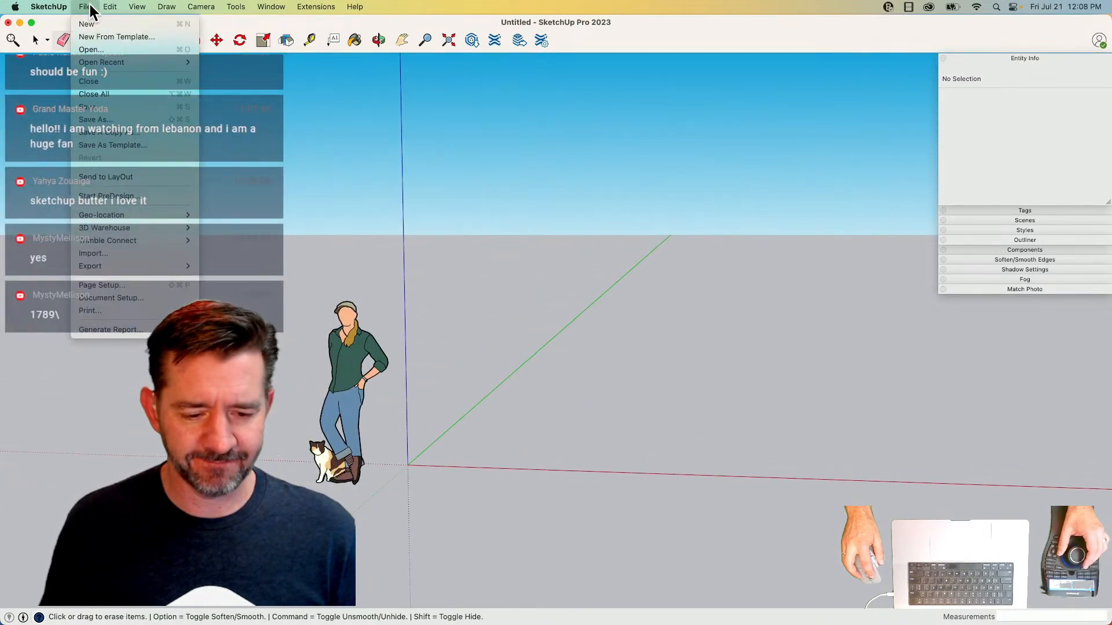
pyautogui.click(143, 251)
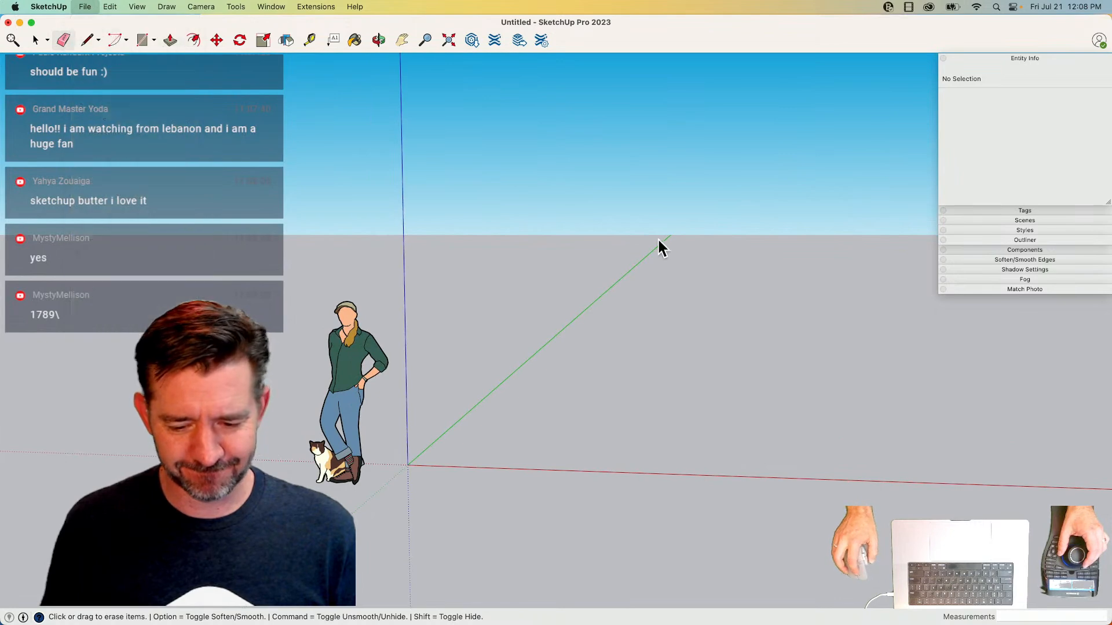
pyautogui.click(107, 112)
pyautogui.click(243, 117)
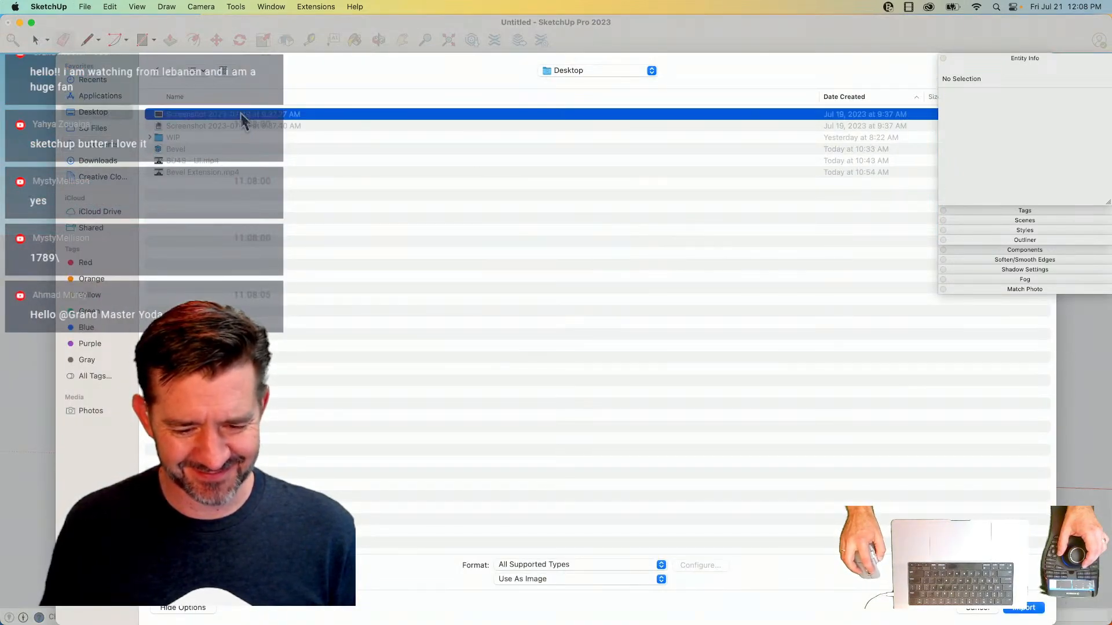
pyautogui.click(574, 579)
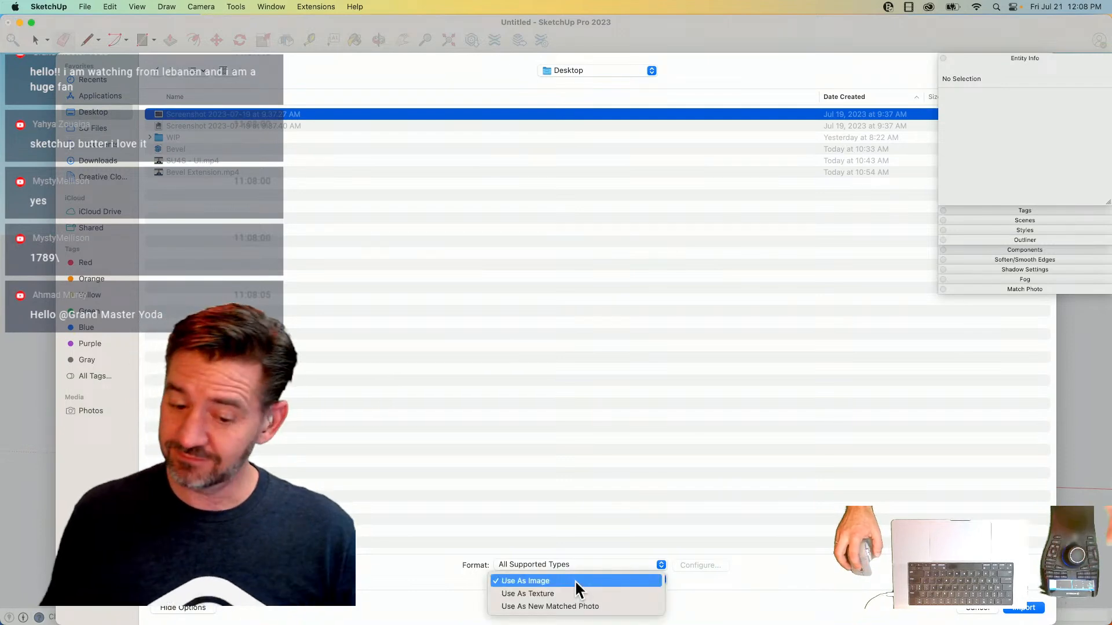
pyautogui.click(580, 606)
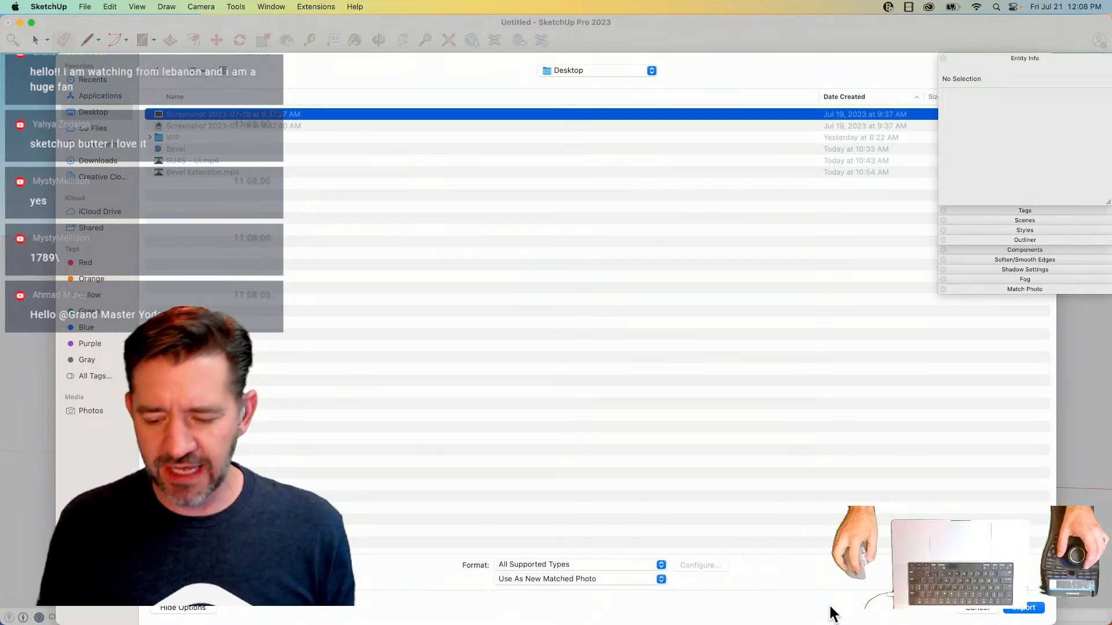
pyautogui.click(1022, 607)
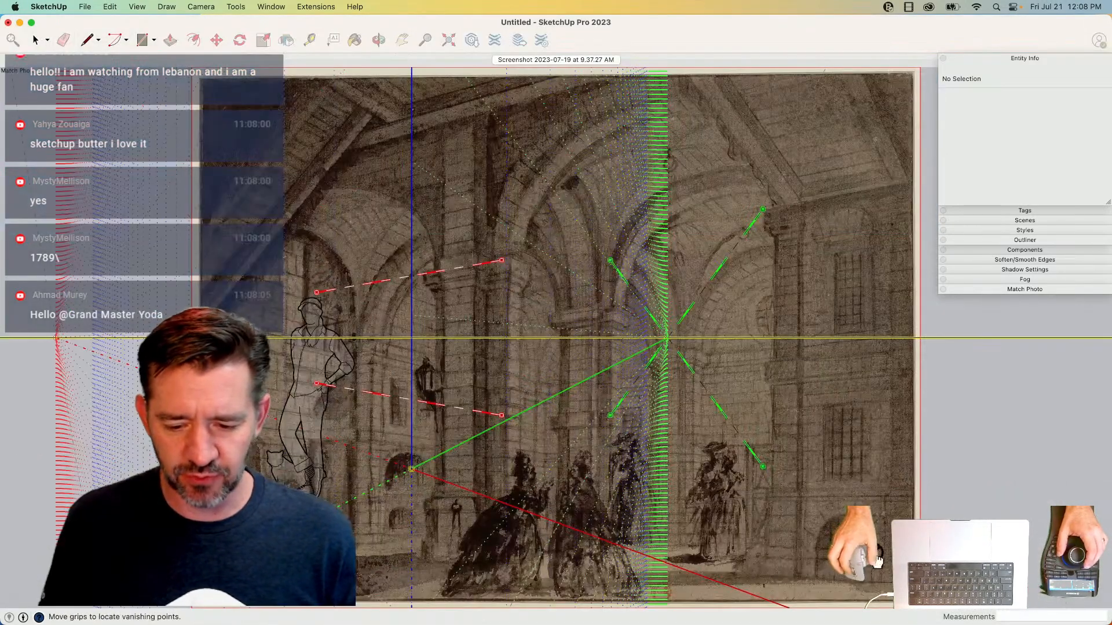
# - Move the matched photo's axis origin to the base of the large pier at the right of the drawing
pyautogui.scroll(-2, 596, 289)
pyautogui.scroll(2, 594, 290)
pyautogui.scroll(-1, 575, 279)
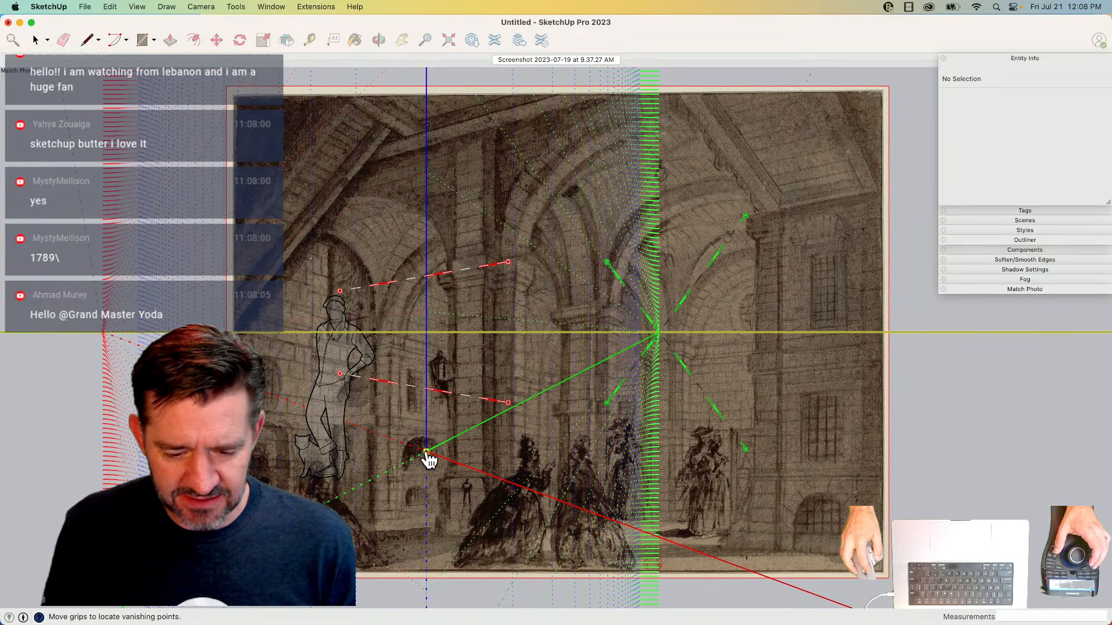
pyautogui.moveTo(426, 447); pyautogui.dragTo(750, 555)
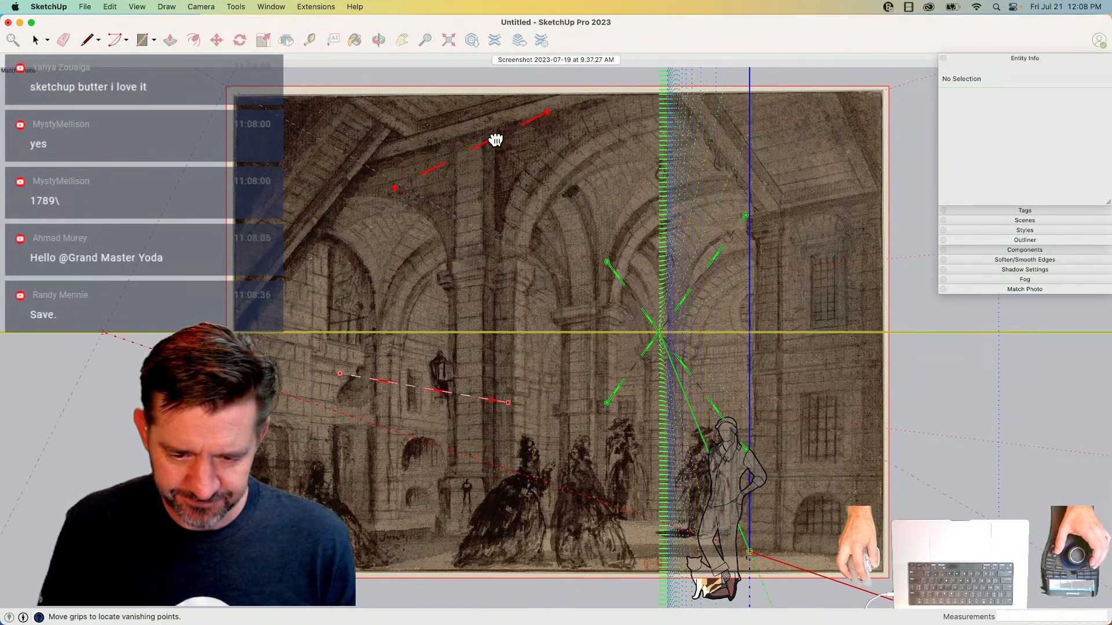
# - Align the upper red vanishing bar with the ceiling beam and the lower one with the floor line across the drawing's foreground
pyautogui.moveTo(396, 189); pyautogui.dragTo(372, 162)
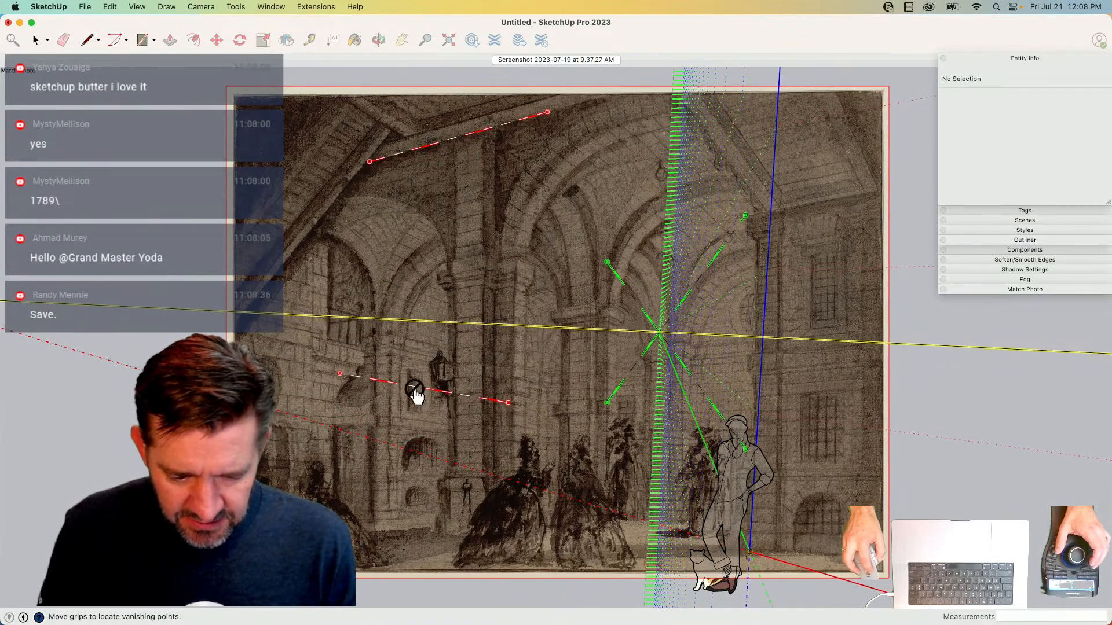
pyautogui.moveTo(343, 375); pyautogui.dragTo(444, 537)
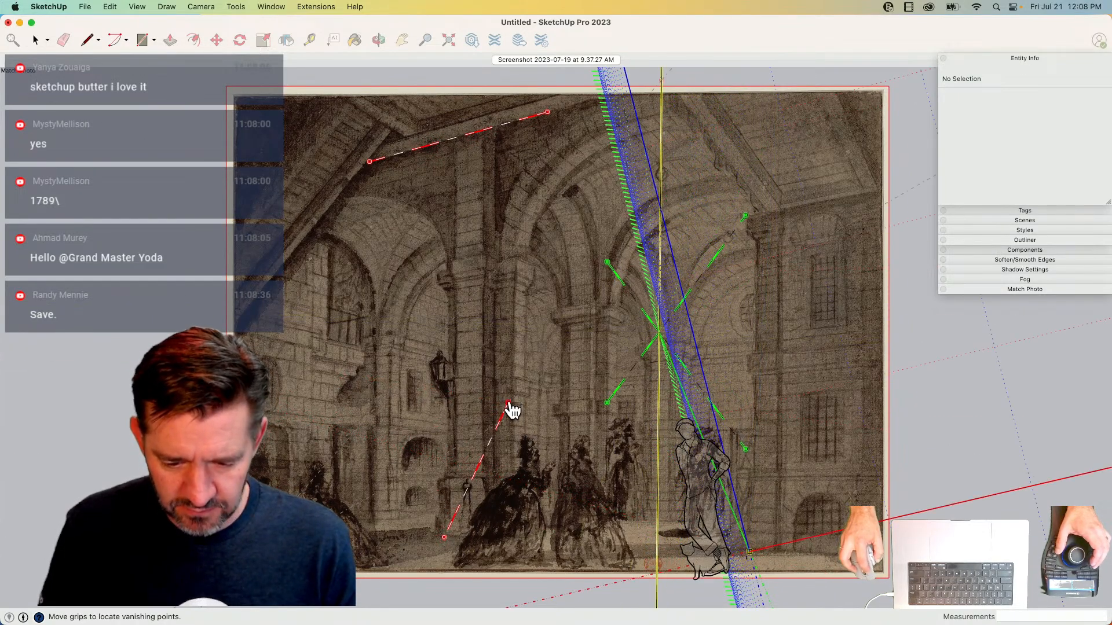
pyautogui.moveTo(512, 410); pyautogui.dragTo(882, 559)
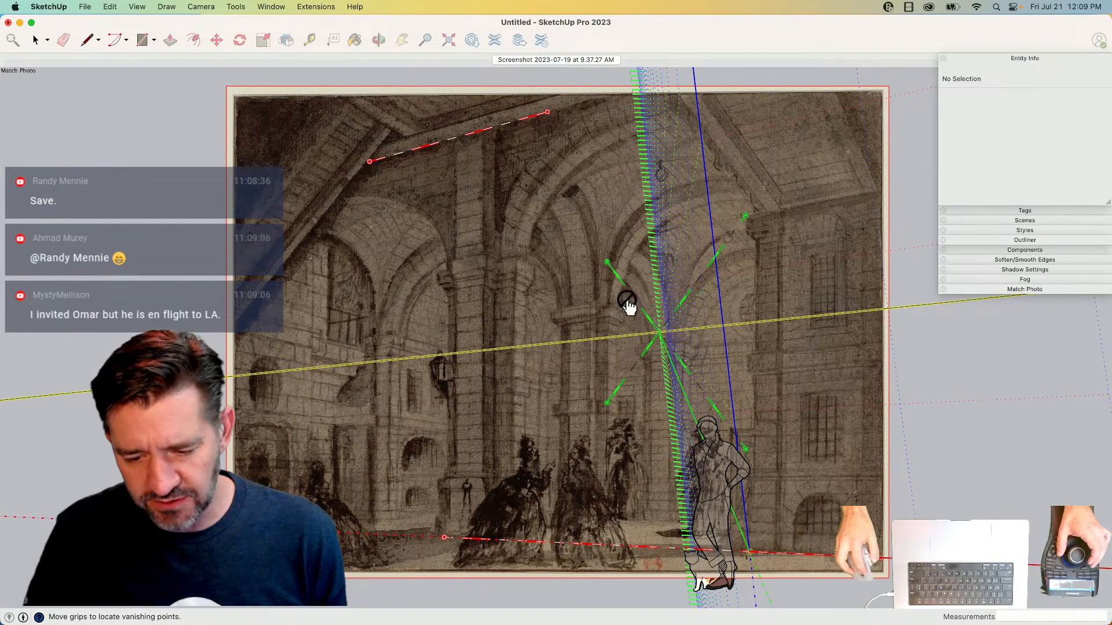
# - Align the upper green vanishing bar with the receding column capitals and lower the near end of the other green bar
pyautogui.moveTo(608, 264); pyautogui.dragTo(592, 453)
pyautogui.moveTo(611, 412); pyautogui.dragTo(519, 267)
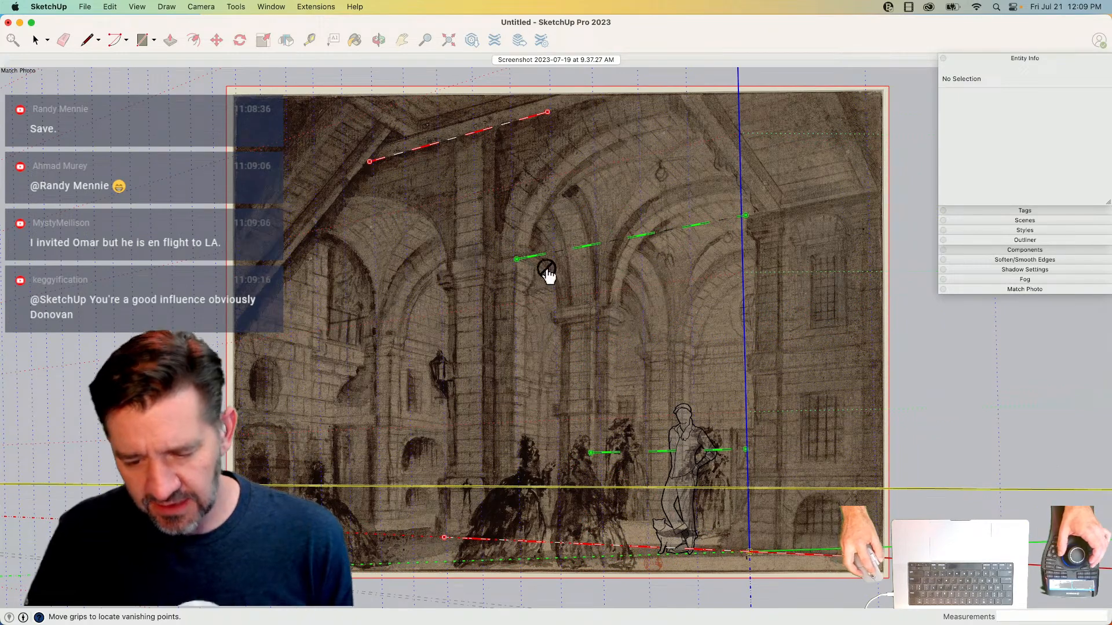
pyautogui.moveTo(749, 219); pyautogui.dragTo(697, 350)
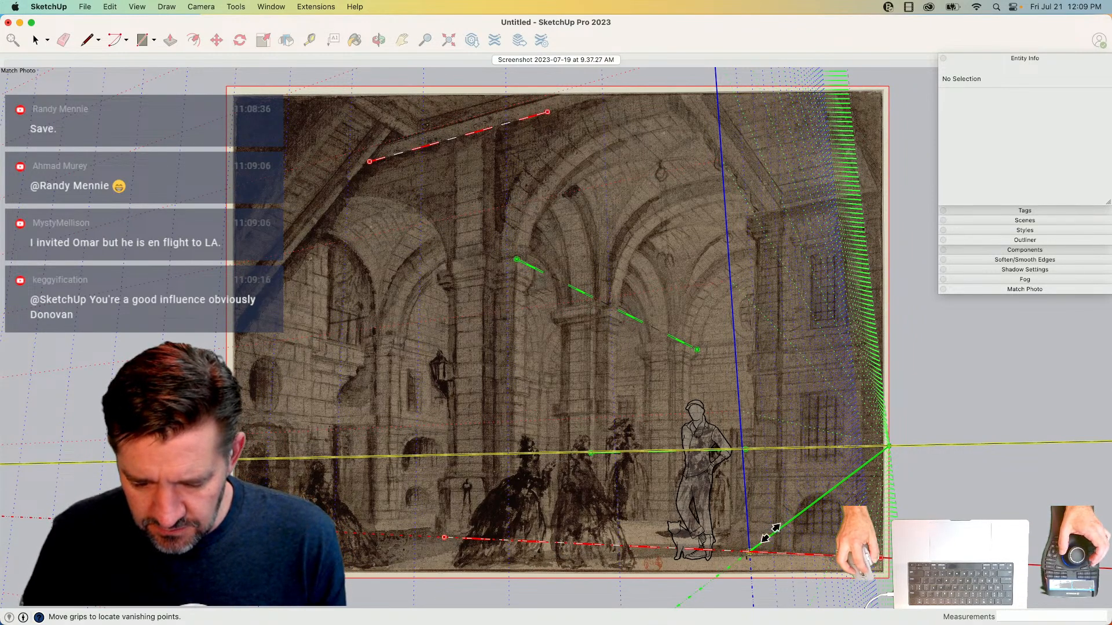
# - Adjust the scale and green vanishing point, and move the lower green bar onto a receding masonry line of the left wall
pyautogui.moveTo(770, 536); pyautogui.dragTo(756, 518)
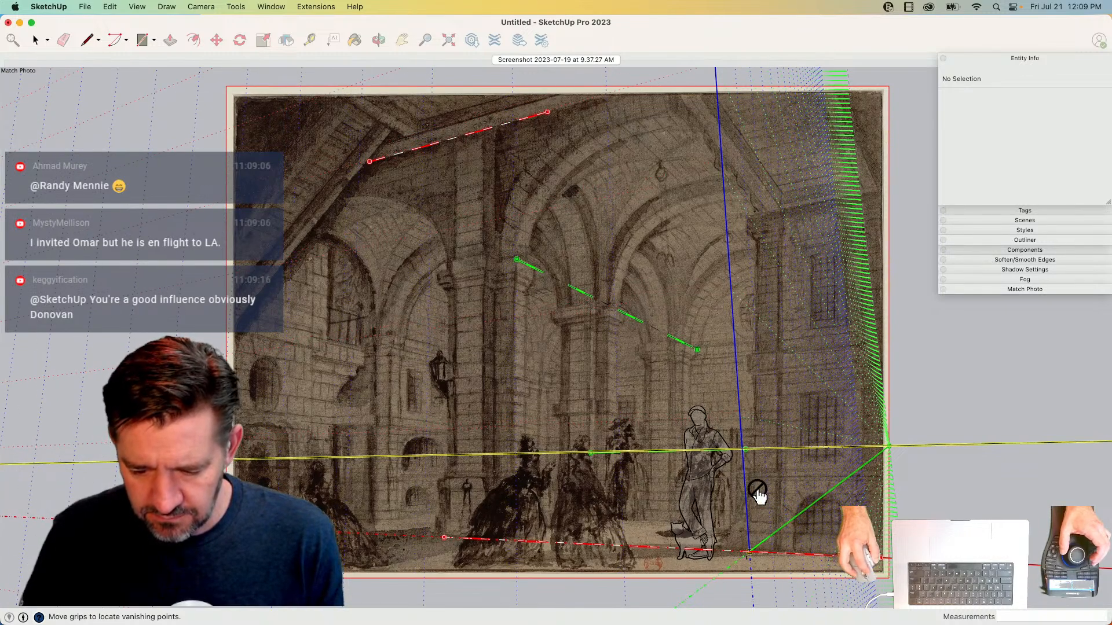
pyautogui.moveTo(889, 450)
pyautogui.mouseDown()
pyautogui.moveTo(782, 506)
pyautogui.moveTo(887, 469)
pyautogui.mouseUp()
pyautogui.moveTo(711, 465); pyautogui.dragTo(586, 516)
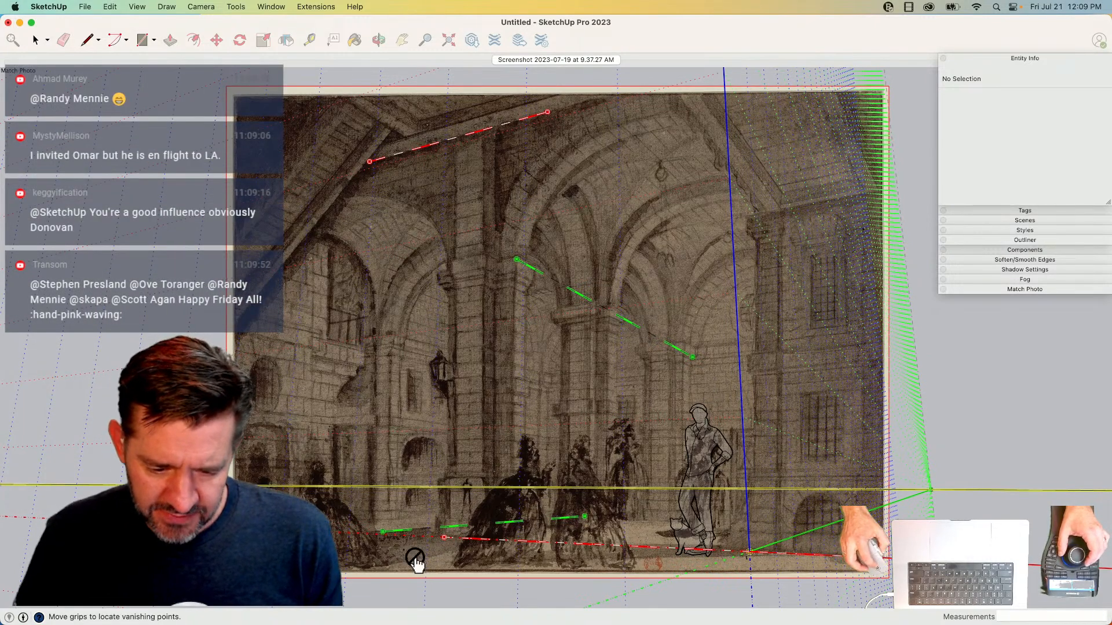
pyautogui.moveTo(386, 533); pyautogui.dragTo(244, 411)
pyautogui.moveTo(587, 523); pyautogui.dragTo(538, 434)
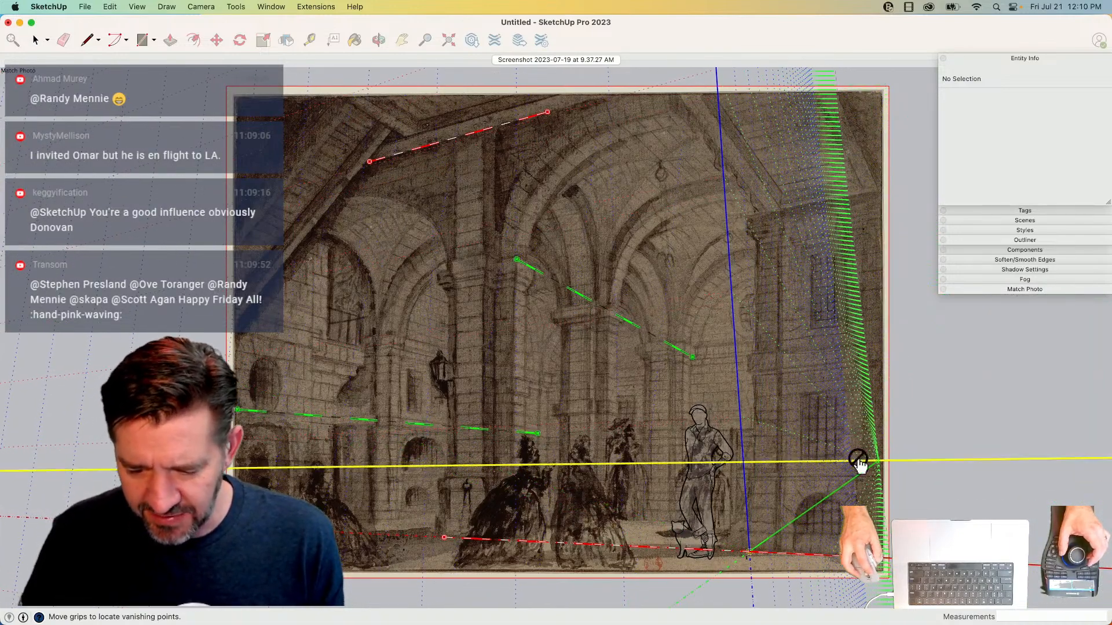
# - Lower the horizon at the green vanishing point to the floor line and refine the lower red bar along the floor
pyautogui.moveTo(877, 462); pyautogui.dragTo(867, 558)
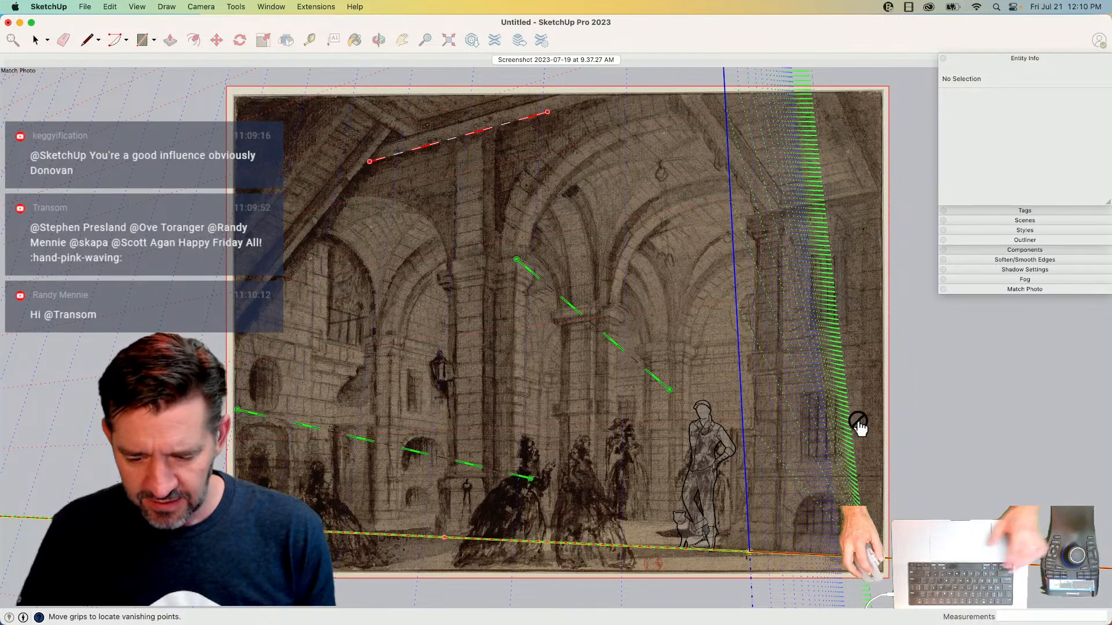
pyautogui.moveTo(780, 553); pyautogui.dragTo(717, 548)
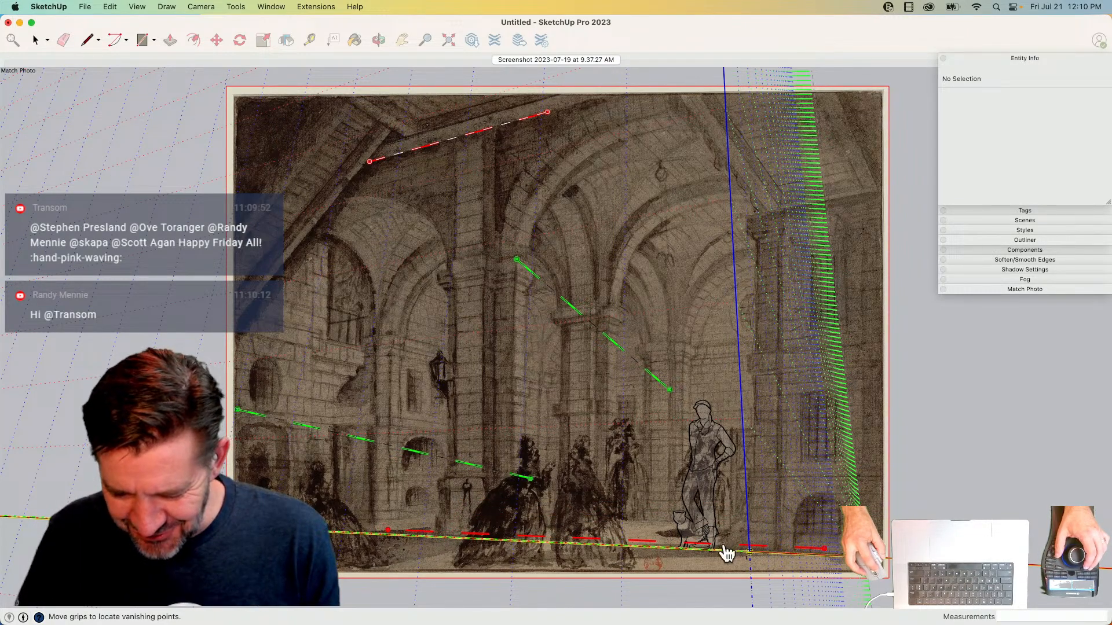
pyautogui.moveTo(838, 556); pyautogui.dragTo(888, 560)
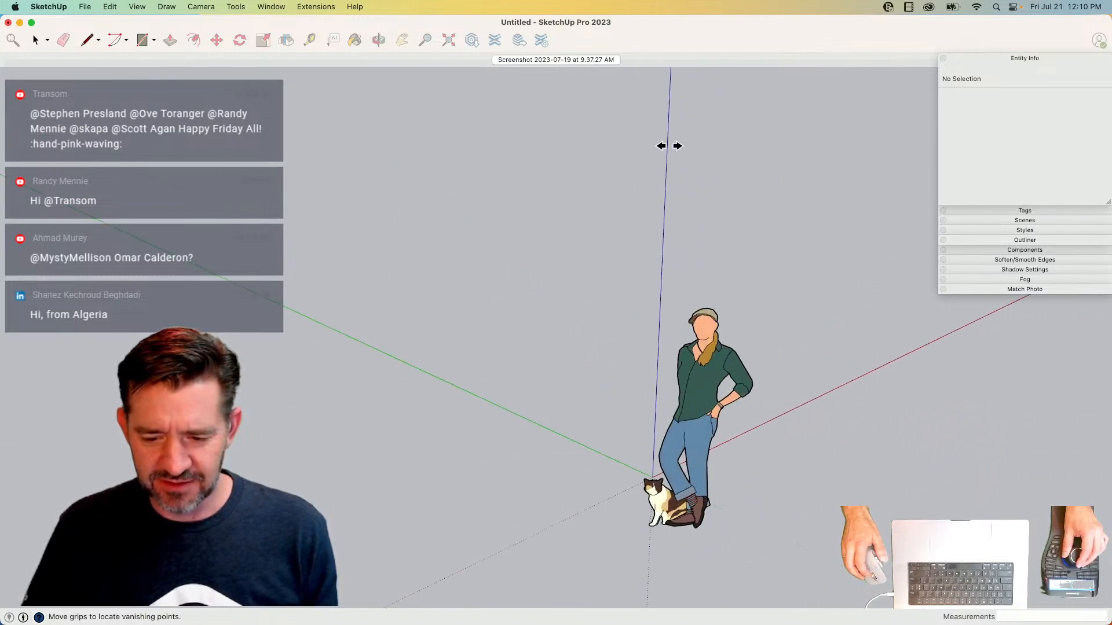
# - Restore the matched photo scene and finish editing its photo match
pyautogui.click(585, 60)
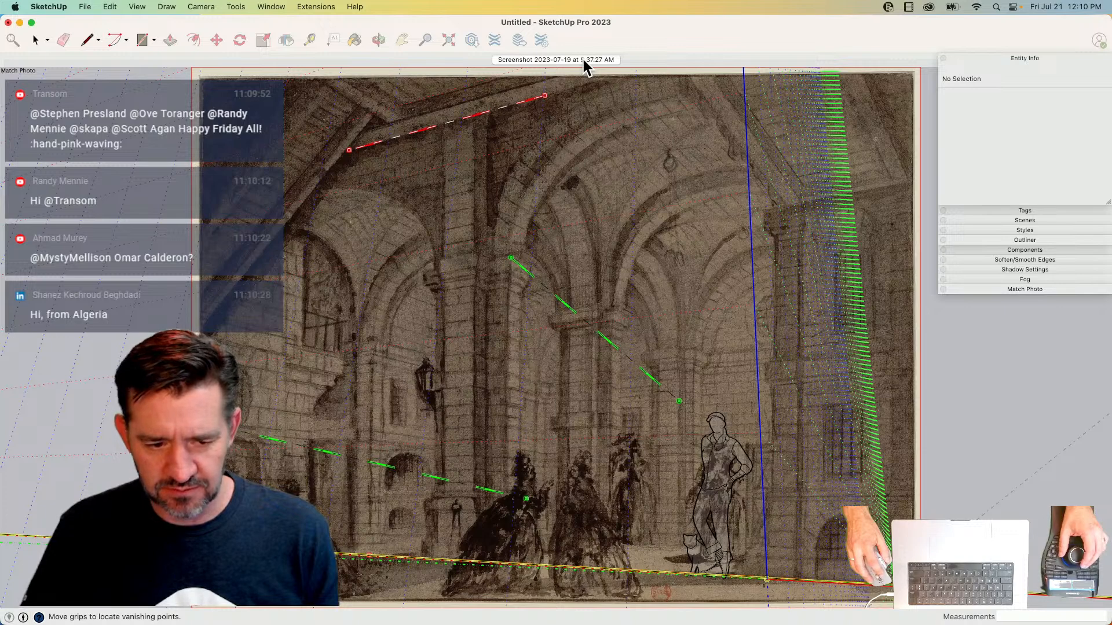
pyautogui.click(1063, 288)
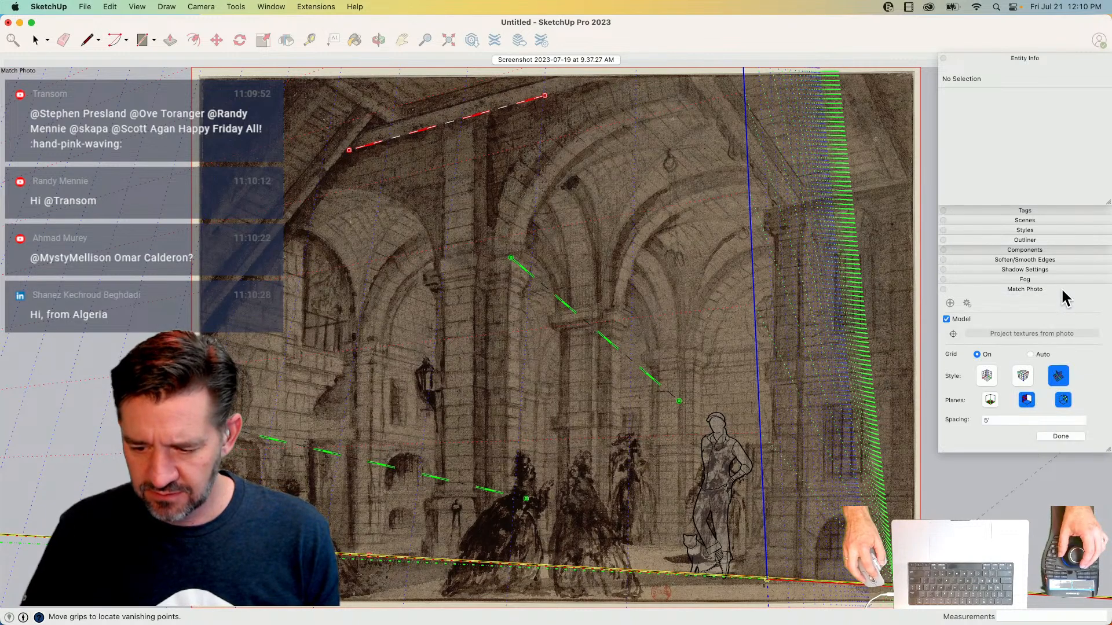
pyautogui.click(1065, 436)
# - Delete the matched photo scene and zoom to the model's extents
pyautogui.rightClick(559, 58)
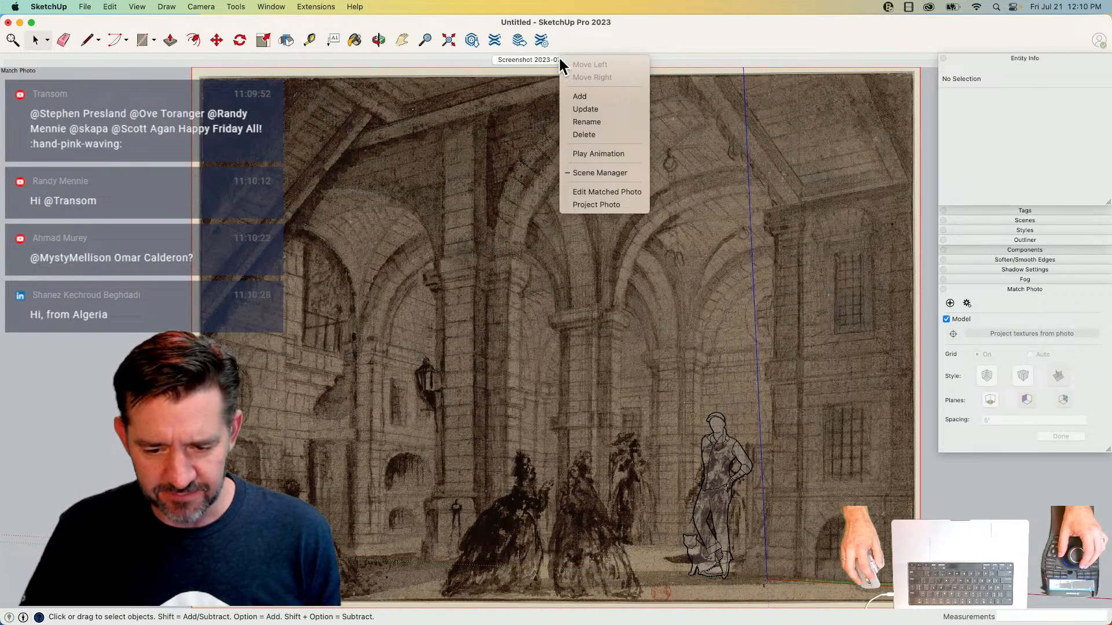
pyautogui.click(597, 135)
pyautogui.click(590, 245)
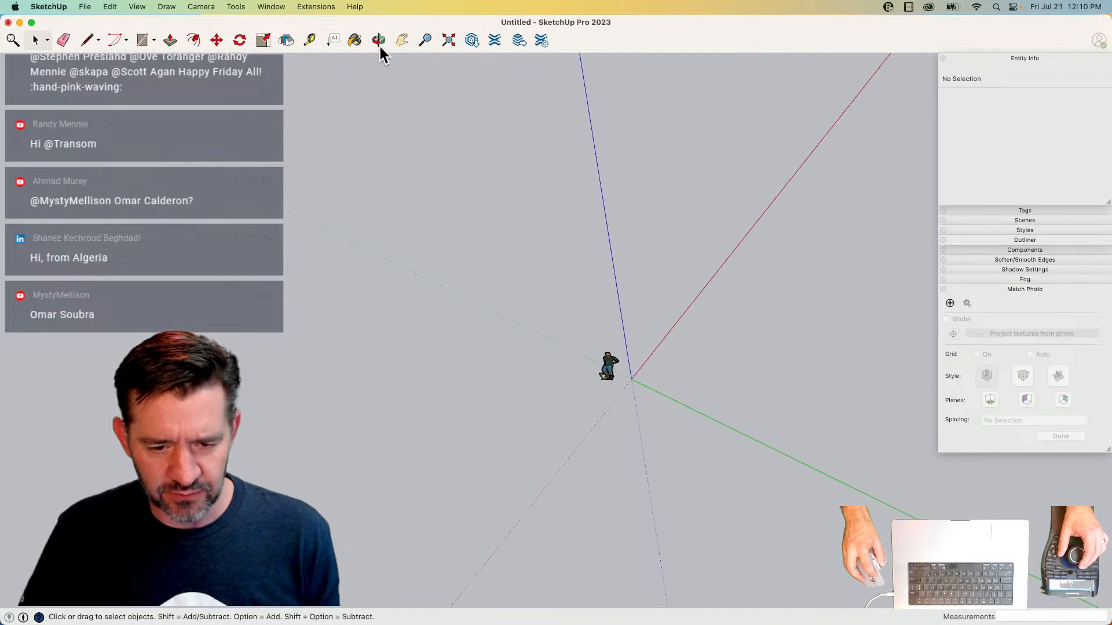
pyautogui.click(449, 42)
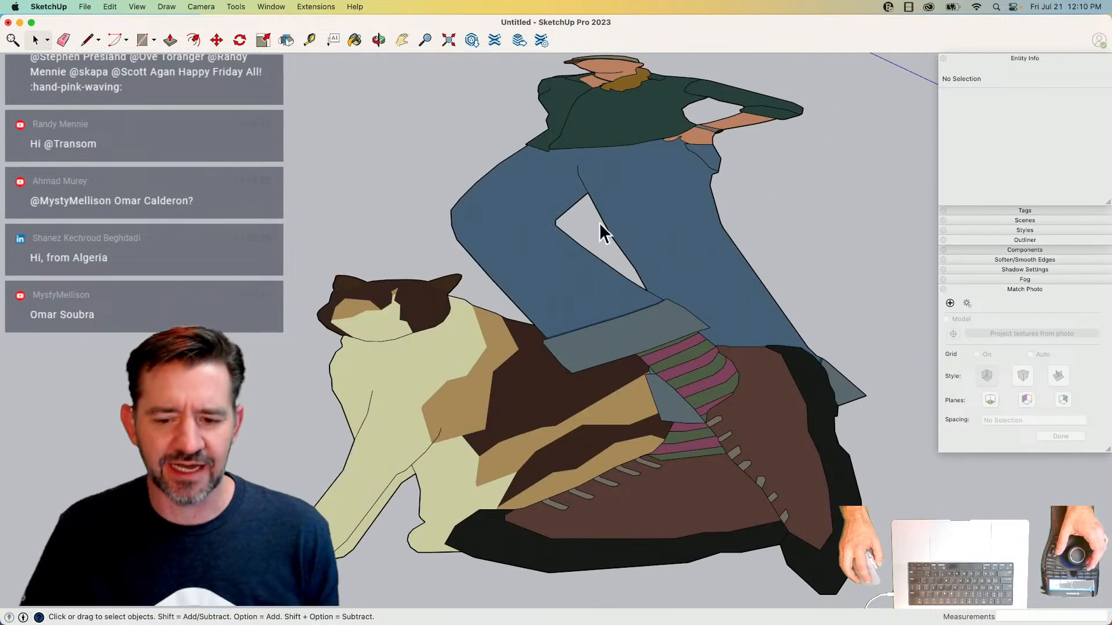
# - Set the camera's field of view to 35 degrees
pyautogui.scroll(-10, 489, 217)
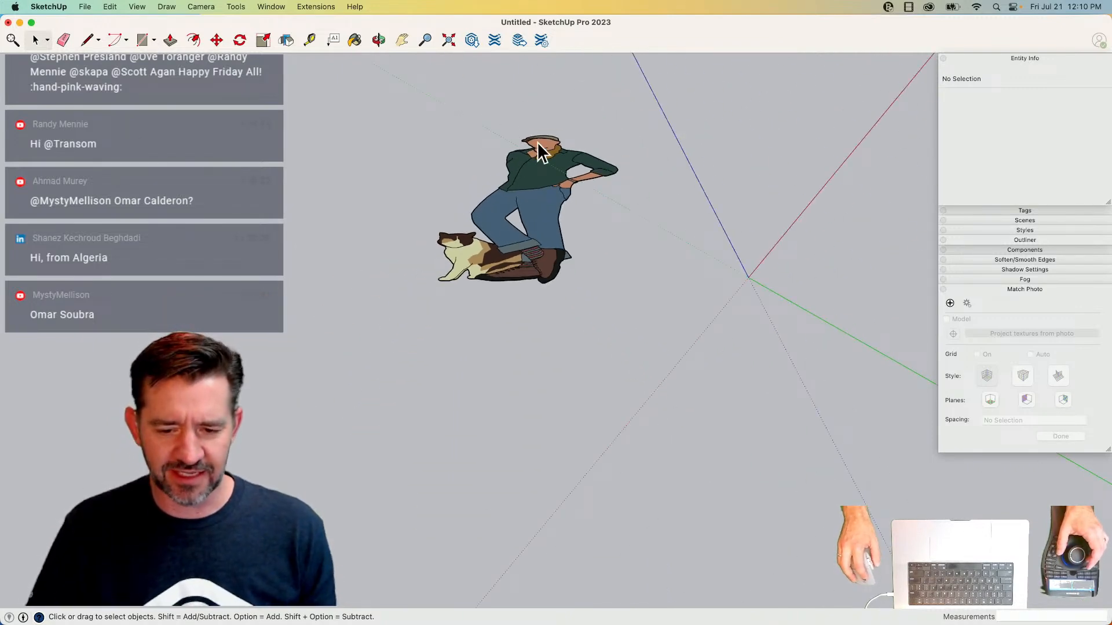
pyautogui.click(236, 7)
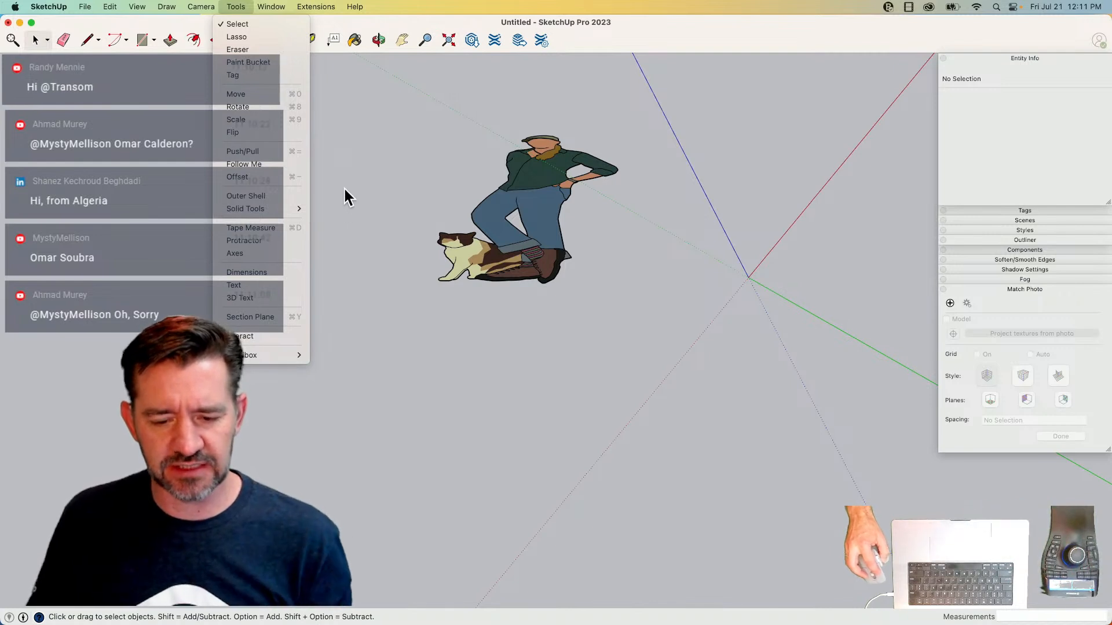
pyautogui.moveTo(207, 12)
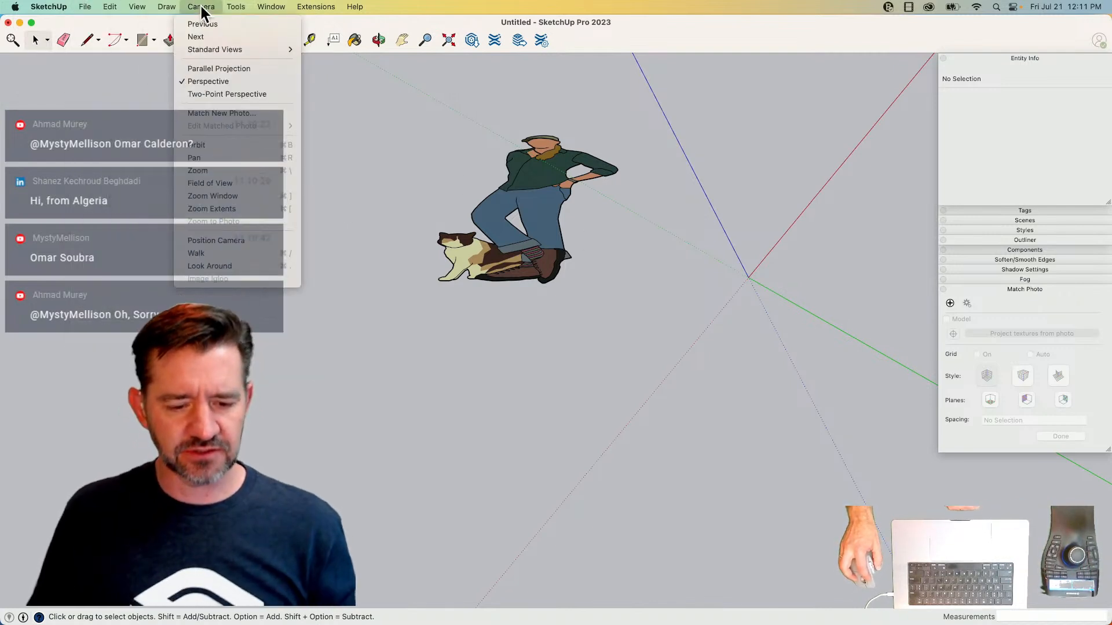
pyautogui.click(239, 184)
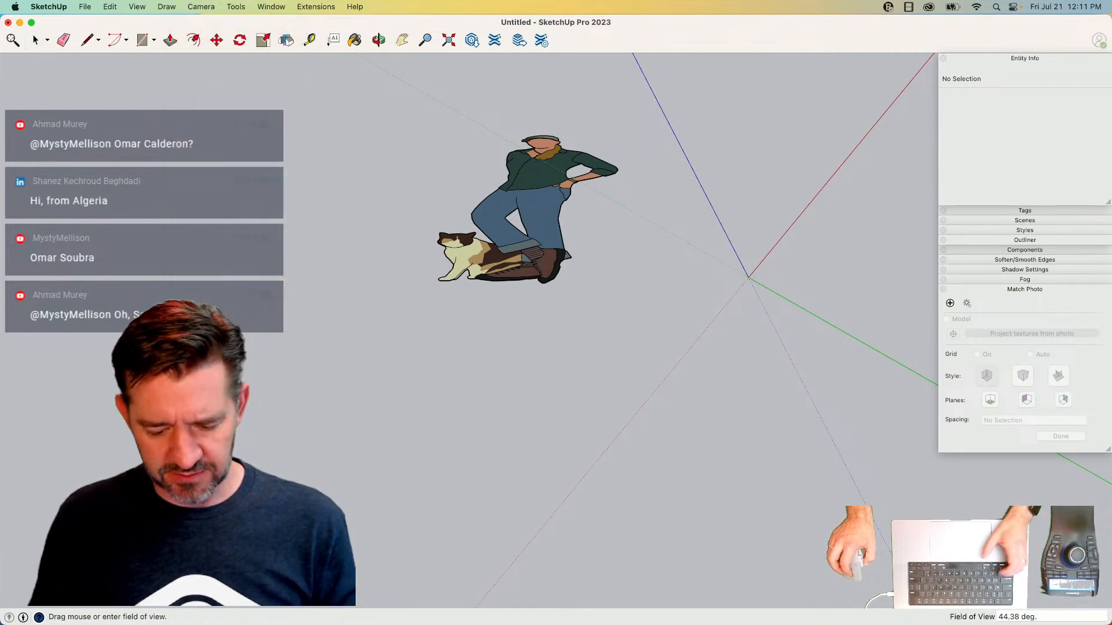
pyautogui.write('35')
pyautogui.press('Return')
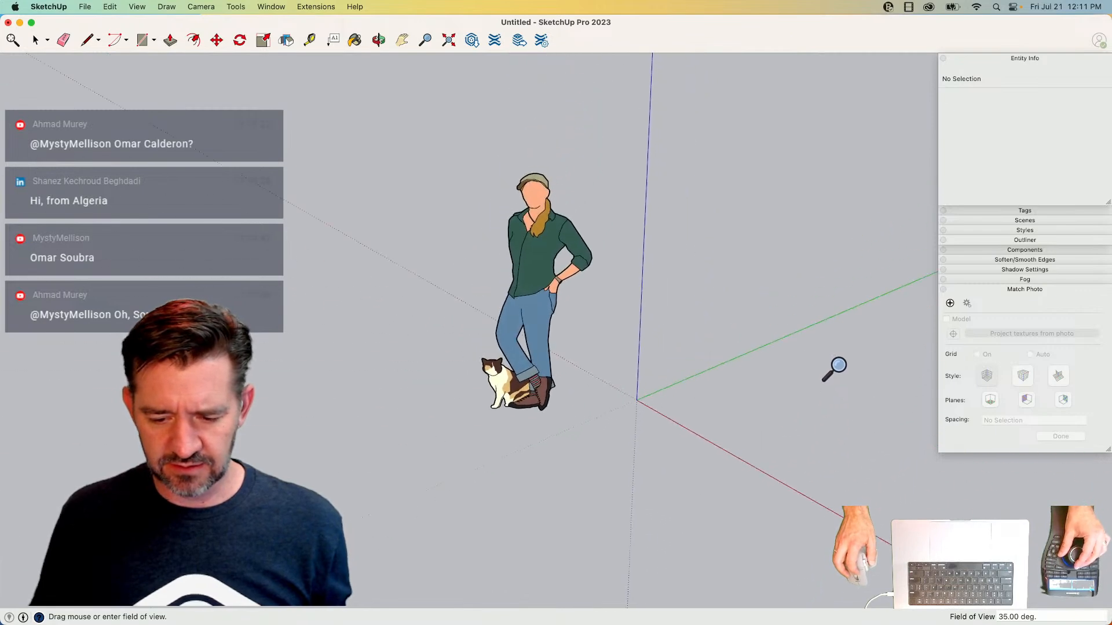
pyautogui.press('space')
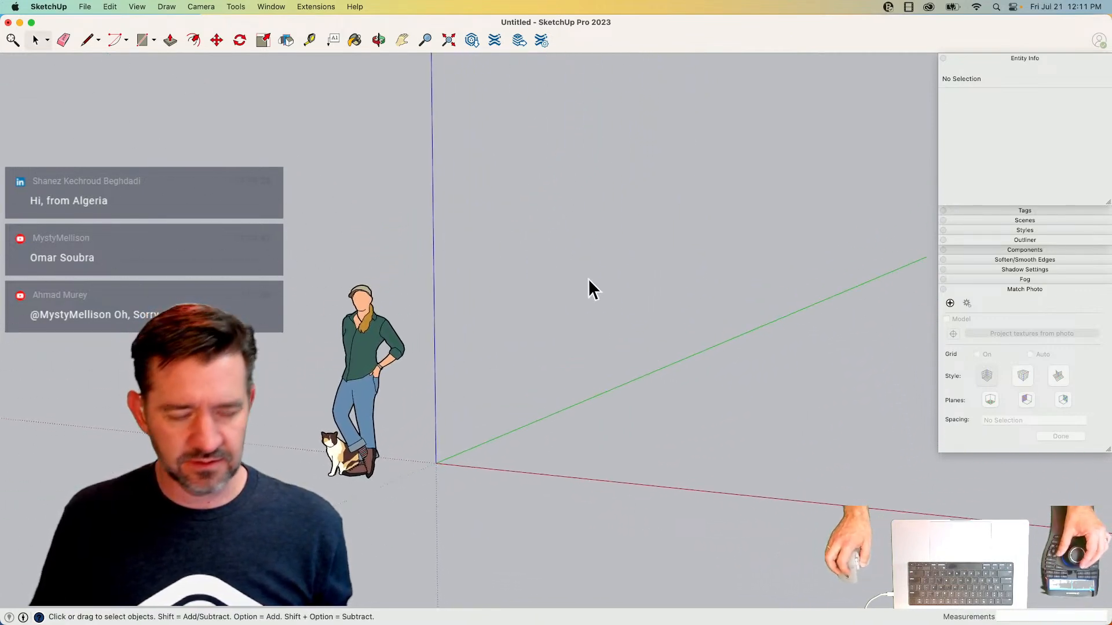
# - Import Screenshot 2023-07-19 at 9.37.27 AM from the Desktop as a new matched photo
pyautogui.click(84, 8)
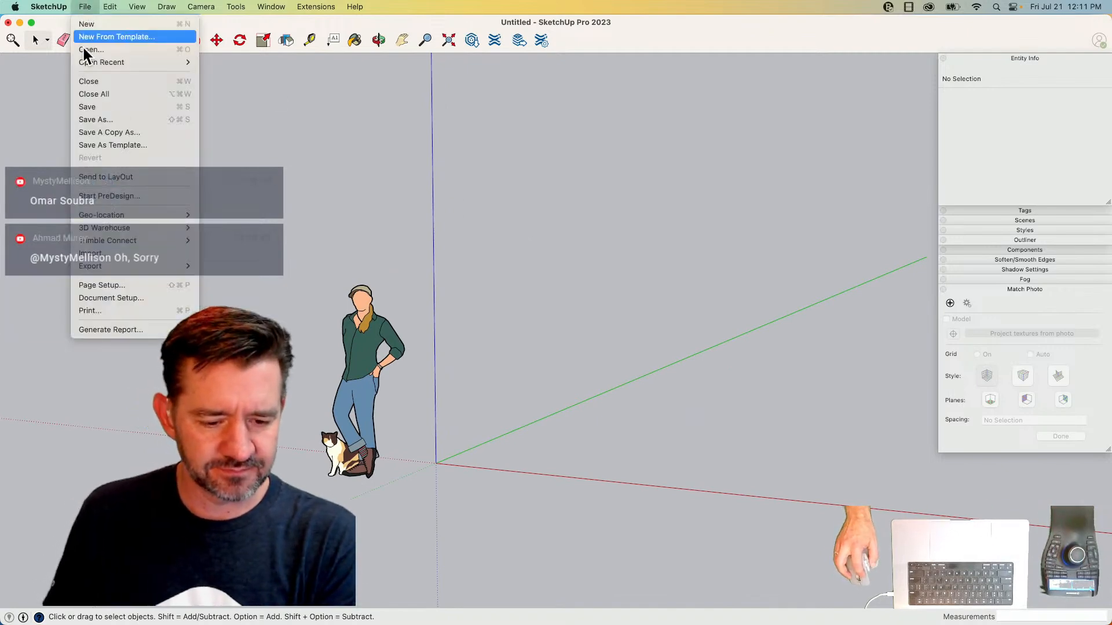
pyautogui.click(123, 256)
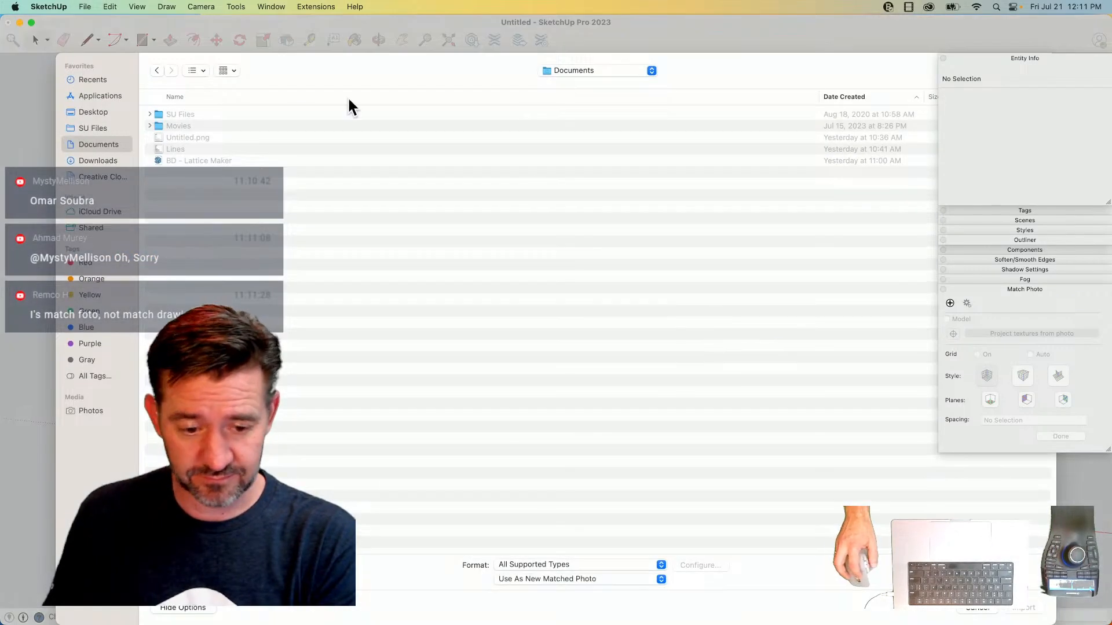
pyautogui.click(114, 117)
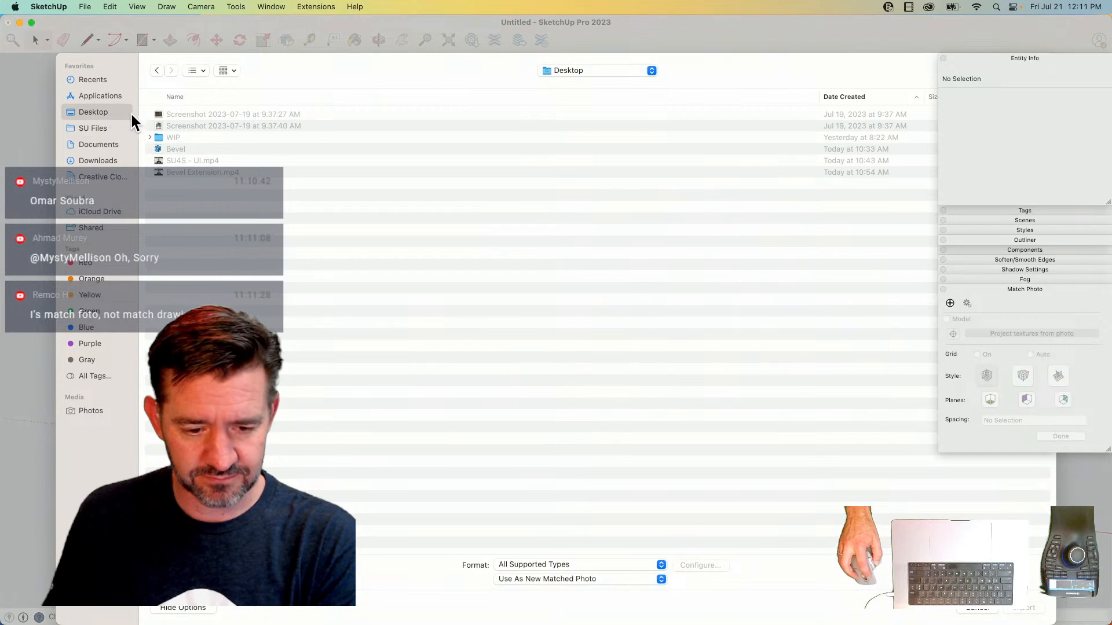
pyautogui.click(213, 114)
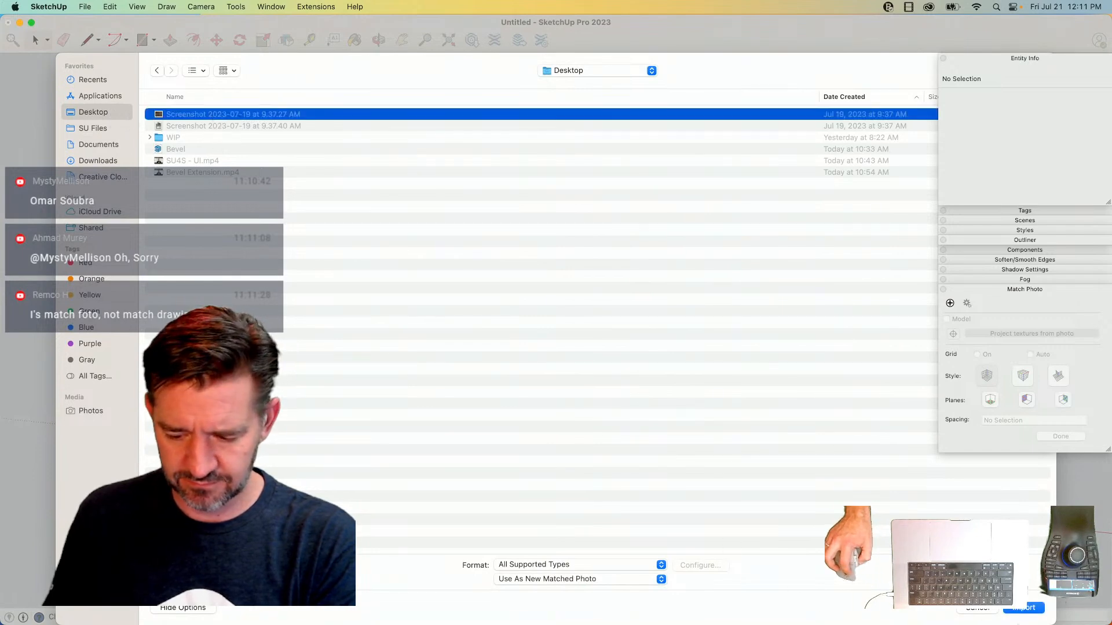
pyautogui.click(1028, 610)
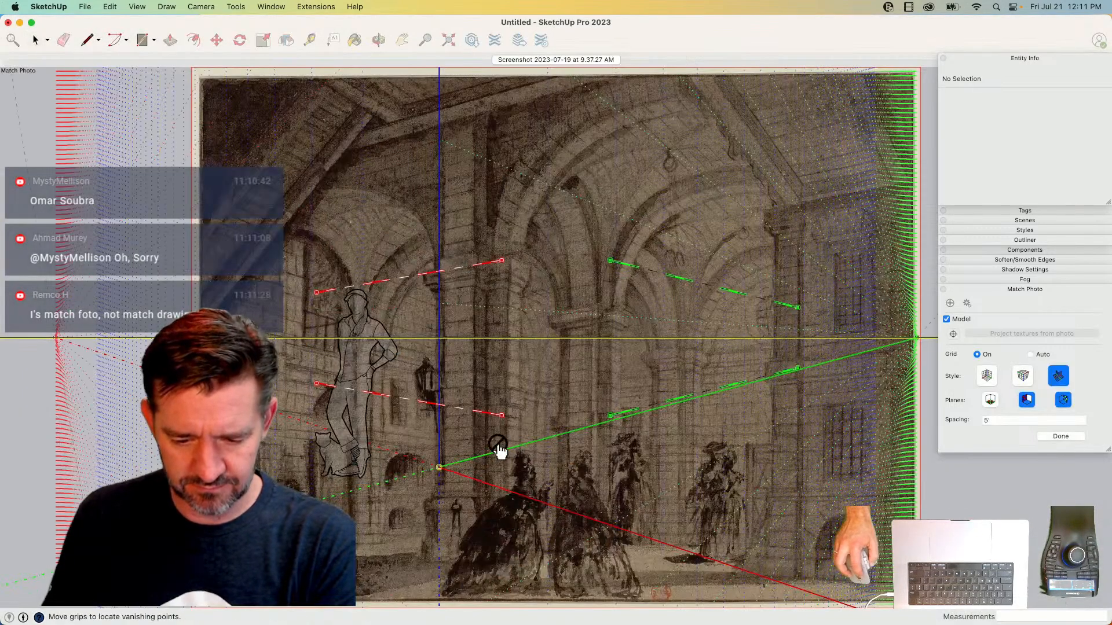
# - Align the upper red bar with the ceiling beam and the lower red bar with the floor line at the right wall's base
pyautogui.moveTo(376, 290); pyautogui.dragTo(402, 132)
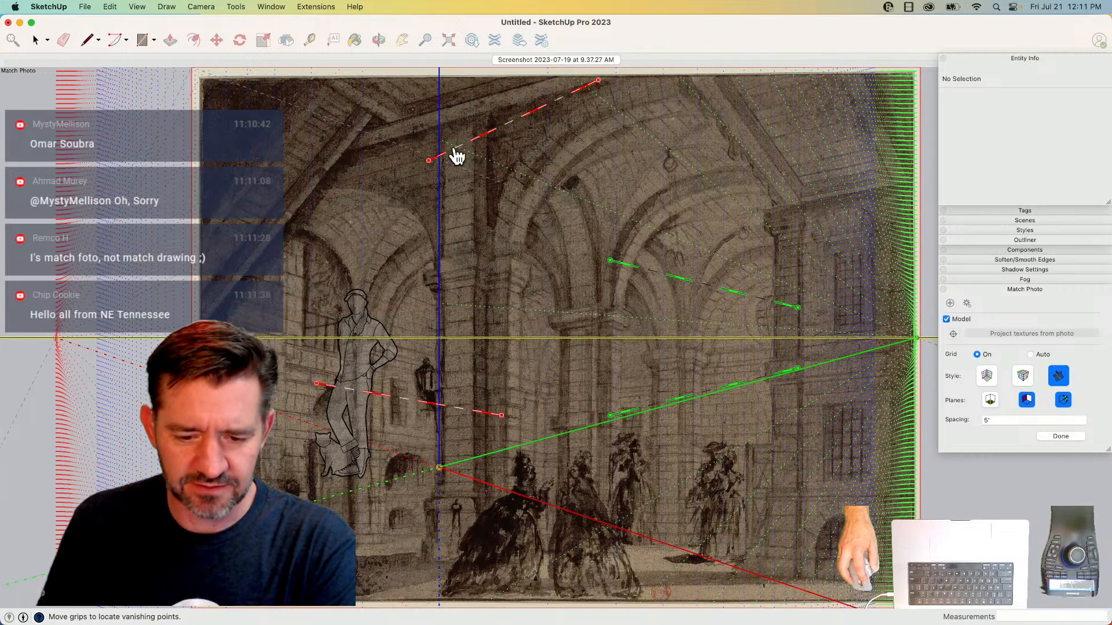
pyautogui.moveTo(427, 167); pyautogui.dragTo(354, 152)
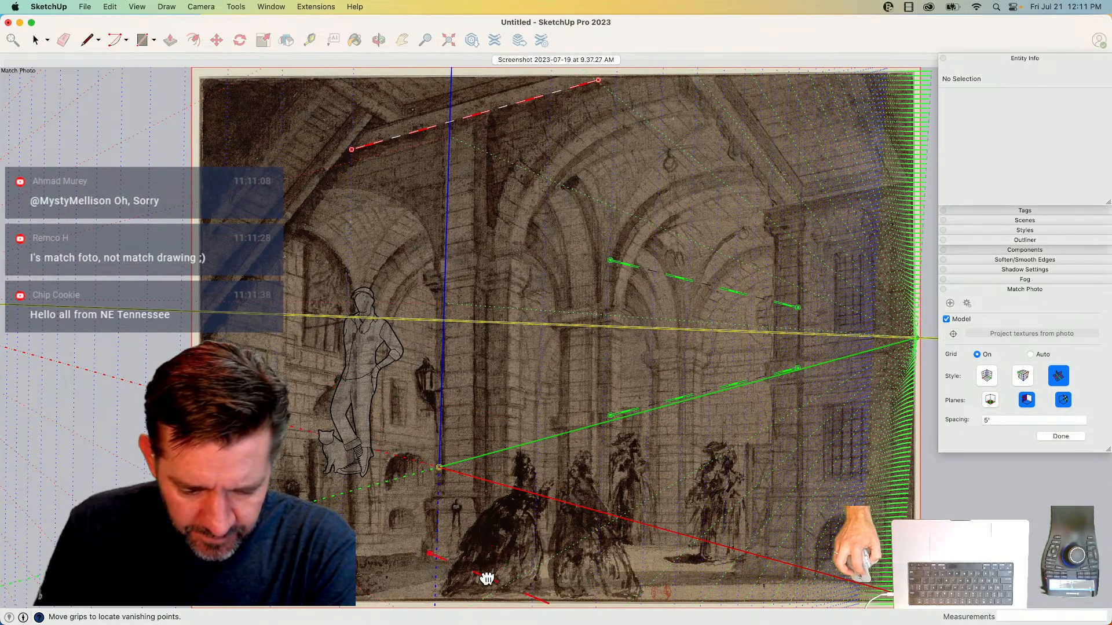
pyautogui.moveTo(489, 581); pyautogui.dragTo(585, 538)
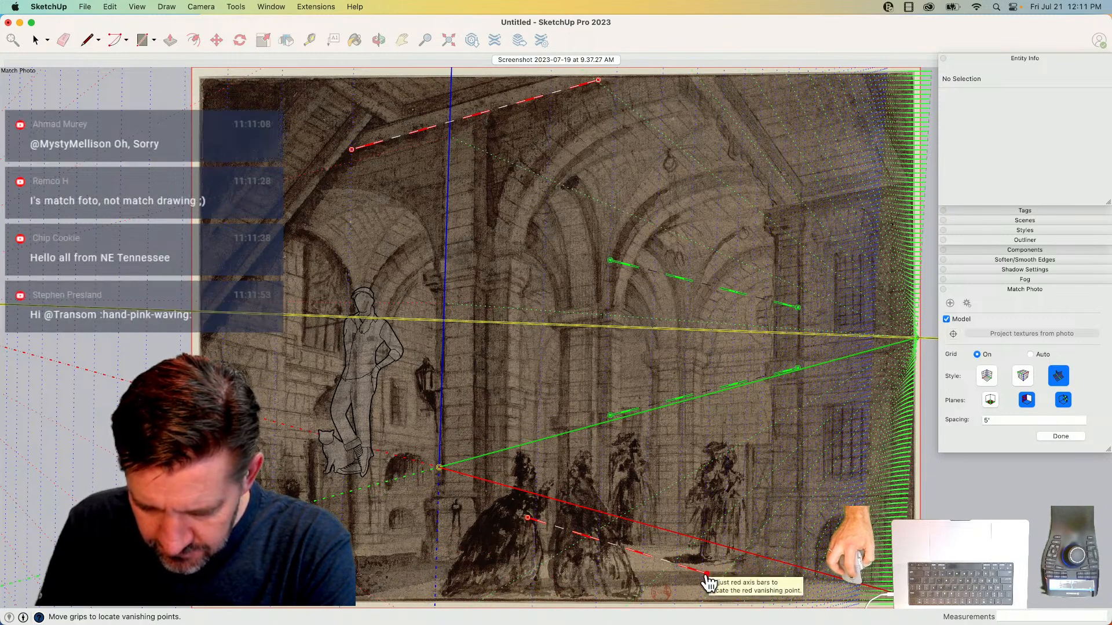
pyautogui.moveTo(707, 575); pyautogui.dragTo(831, 585)
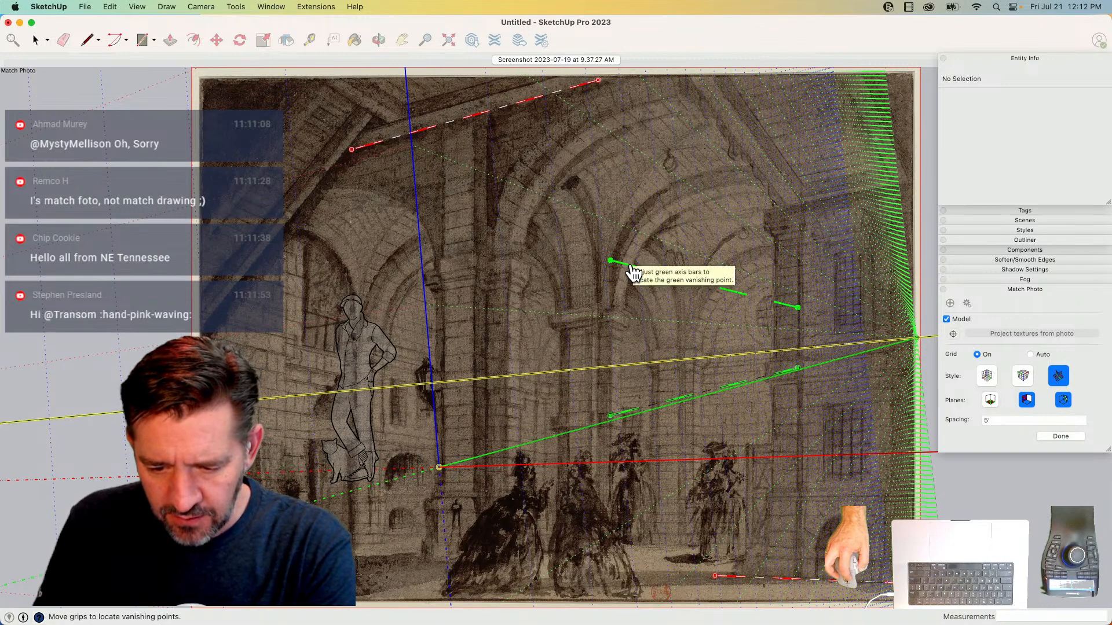
# - Align the upper green bar with the receding vault and the lower green bar with the line of column capitals
pyautogui.moveTo(630, 266); pyautogui.dragTo(688, 162)
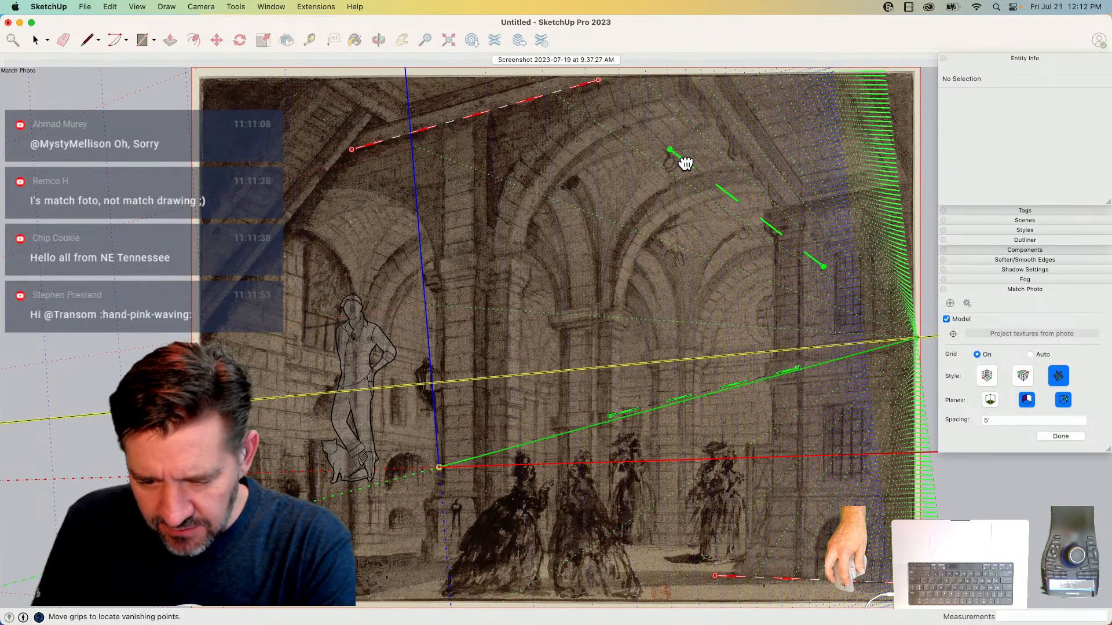
pyautogui.moveTo(822, 268); pyautogui.dragTo(743, 225)
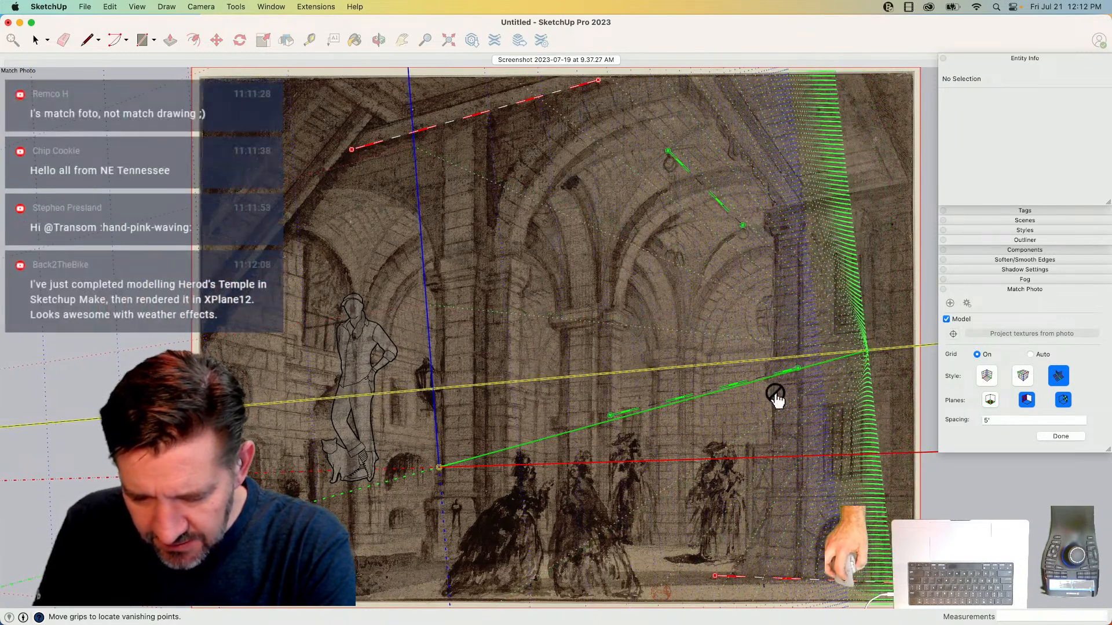
pyautogui.moveTo(612, 423); pyautogui.dragTo(508, 272)
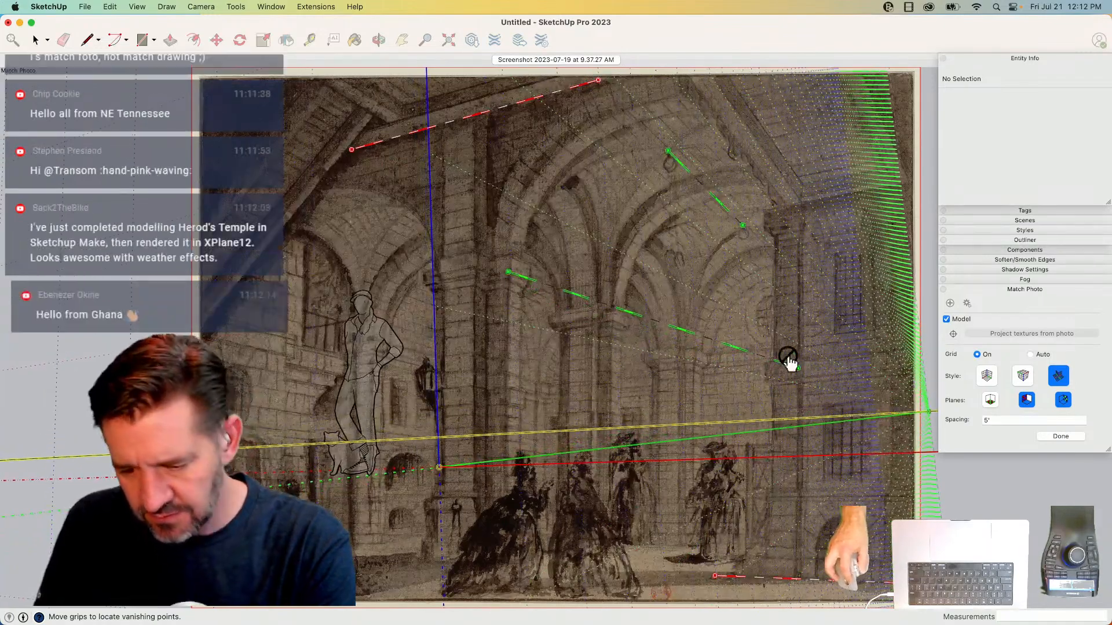
pyautogui.moveTo(798, 370); pyautogui.dragTo(708, 367)
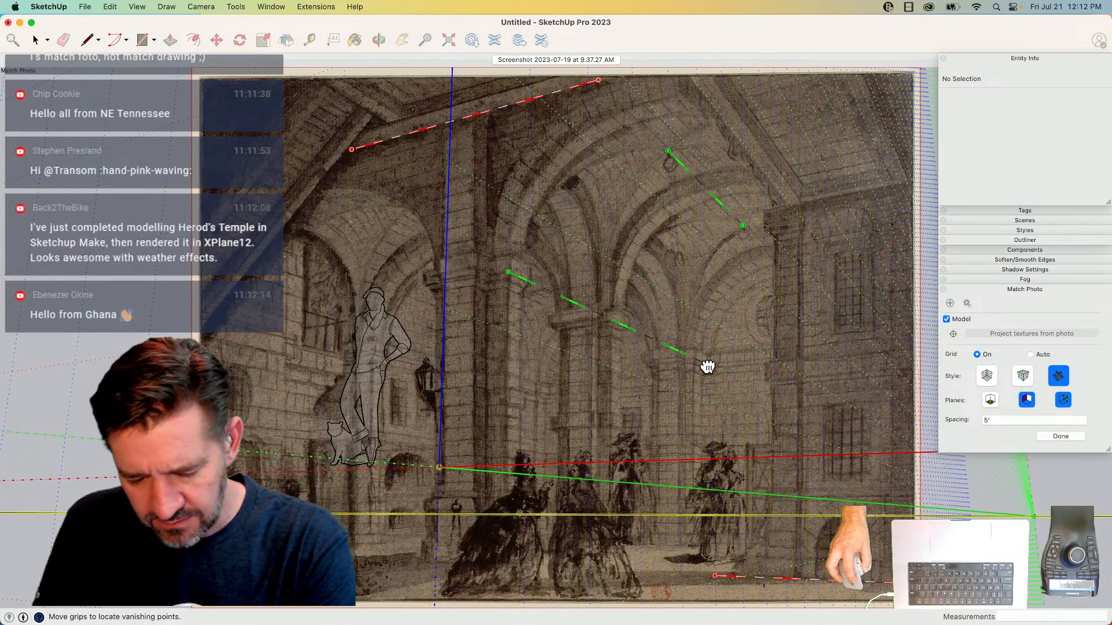
# - Place the origin at the right wall's base, then finish the photo match after refining the upper green bar along the vault
pyautogui.moveTo(440, 472); pyautogui.dragTo(798, 581)
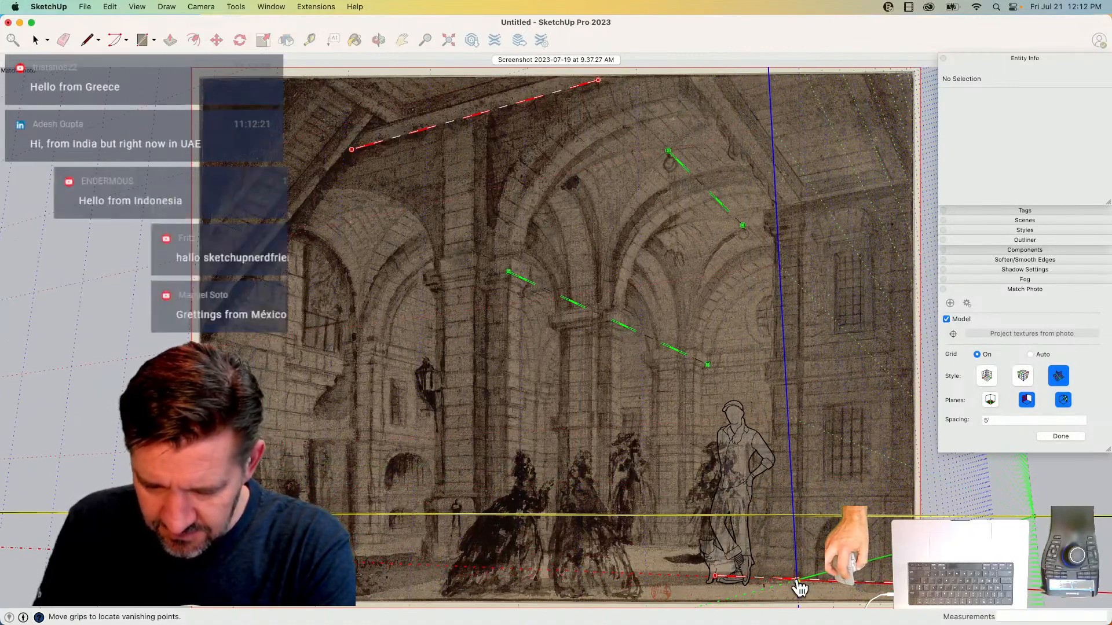
pyautogui.moveTo(669, 155); pyautogui.dragTo(626, 144)
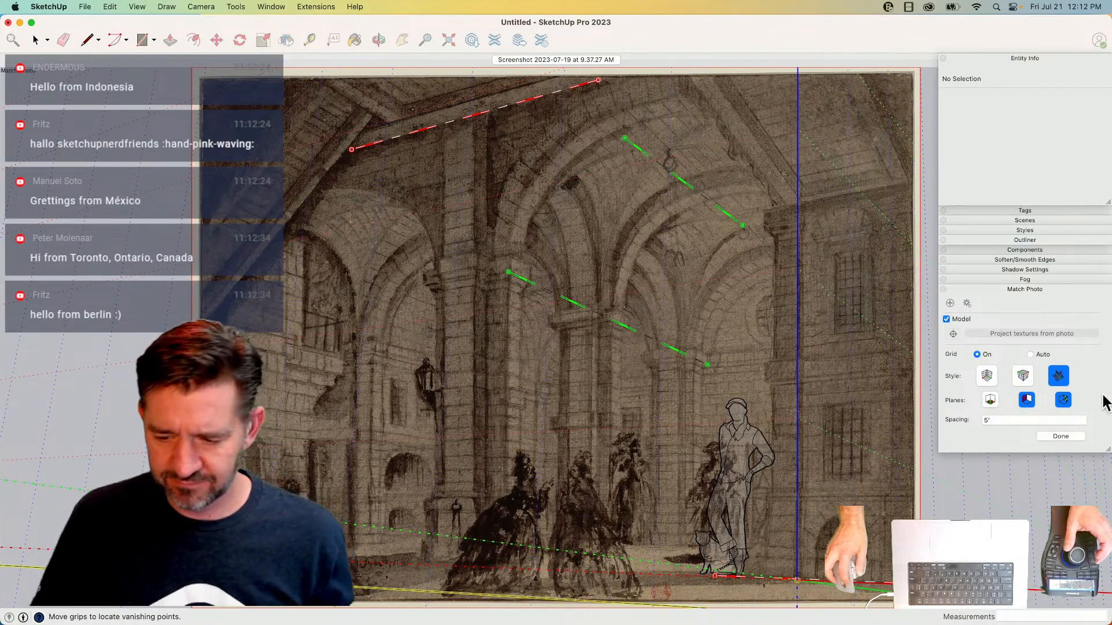
pyautogui.click(1060, 436)
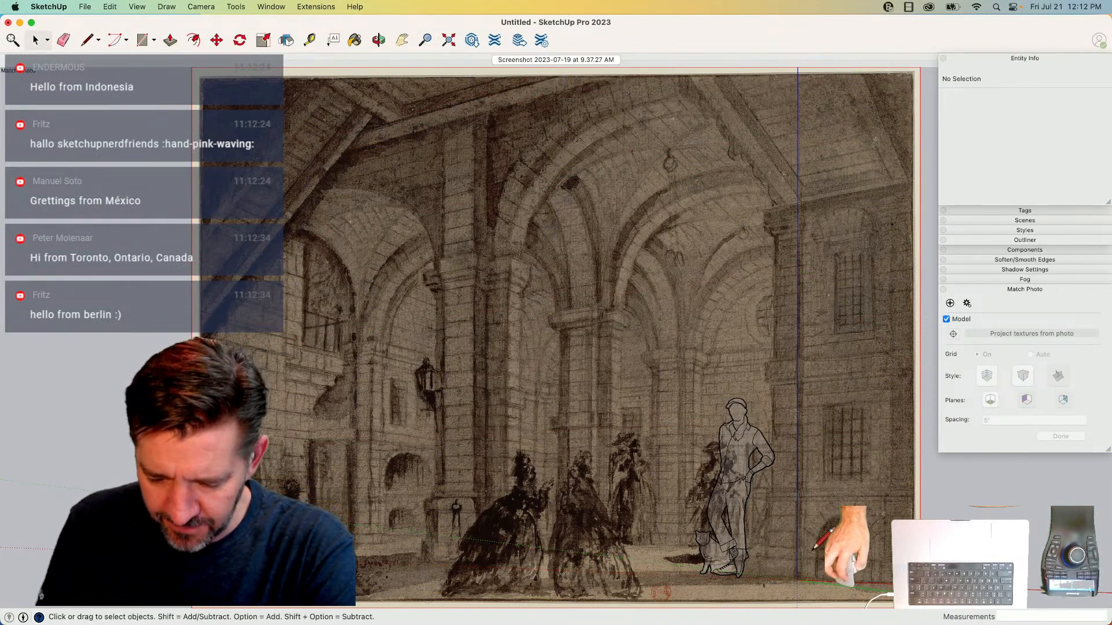
# - Draw a four-sided vertical face with the Line tool over the right wall, from its base up to the cornice line
pyautogui.press('l')
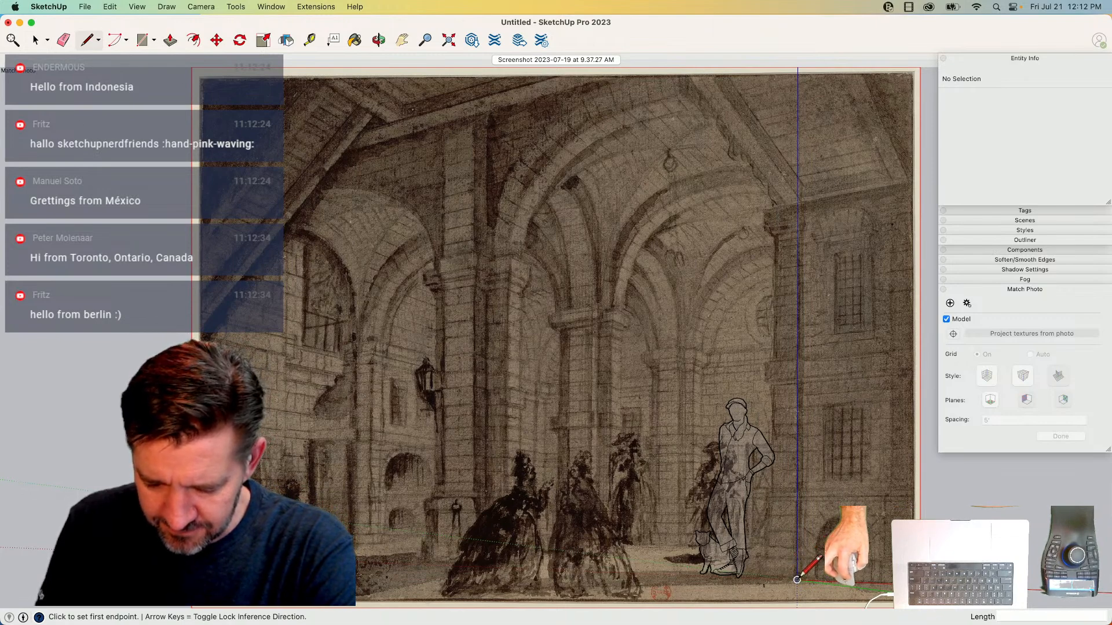
pyautogui.click(796, 579)
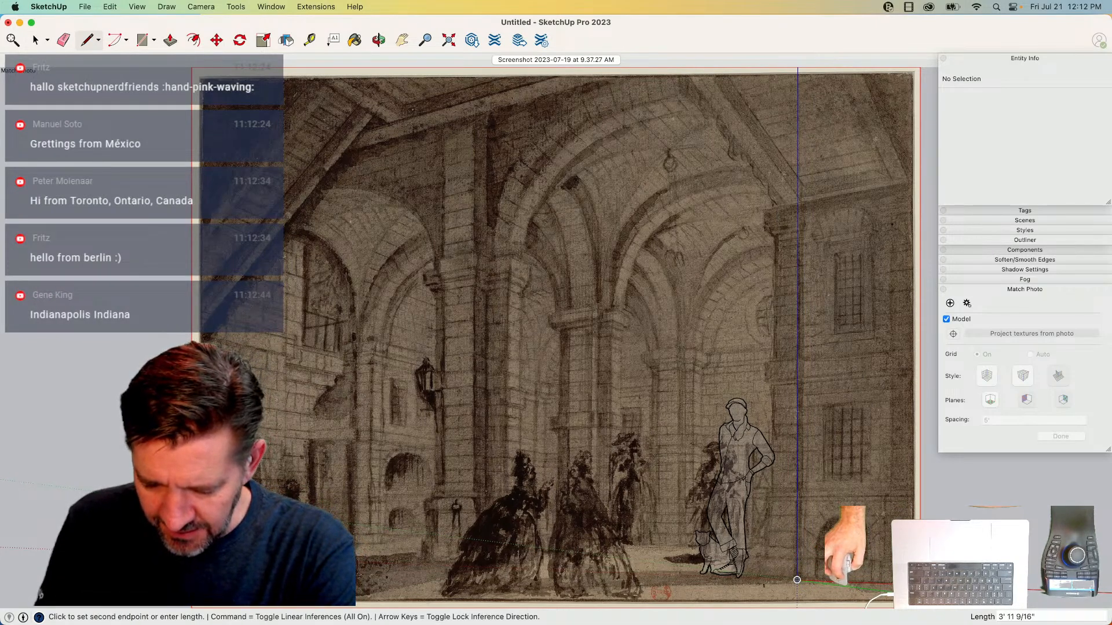
pyautogui.click(927, 180)
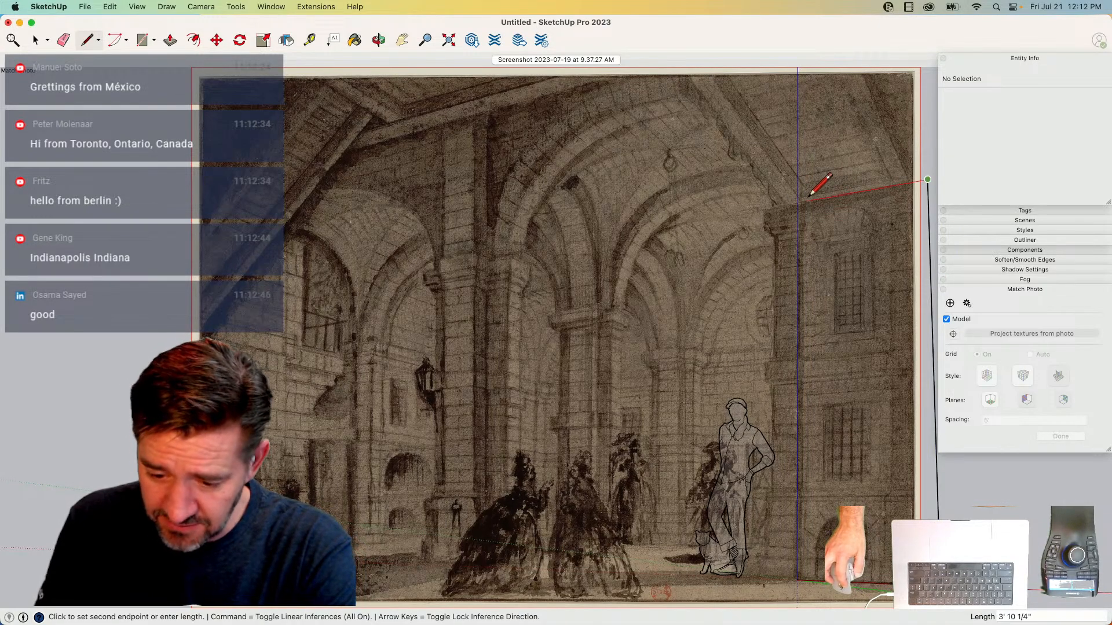
pyautogui.click(772, 206)
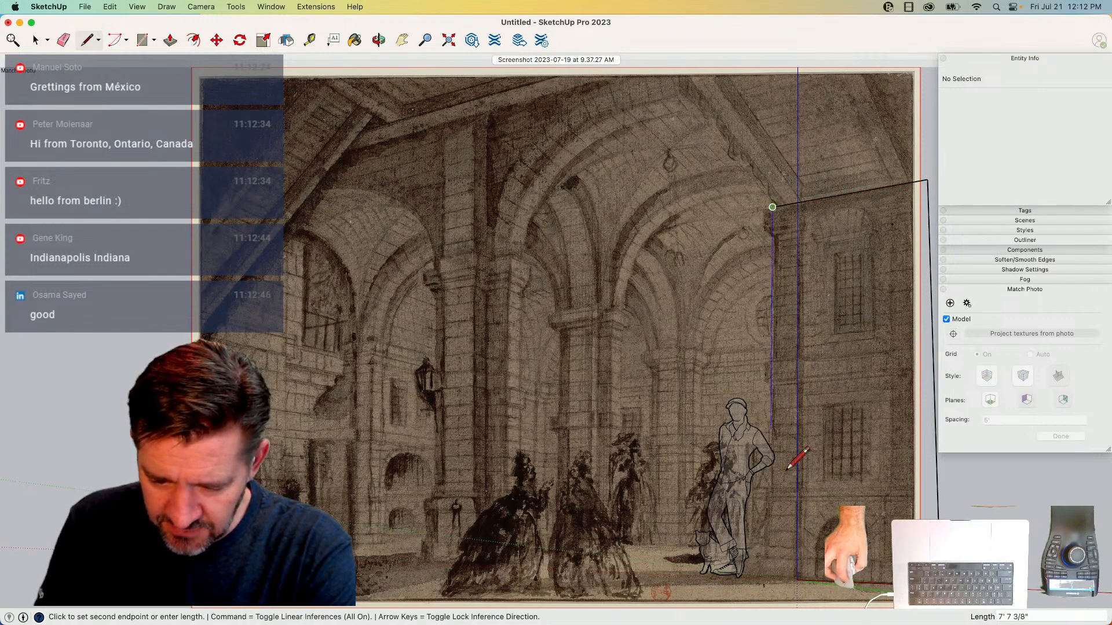
pyautogui.click(769, 579)
pyautogui.click(797, 580)
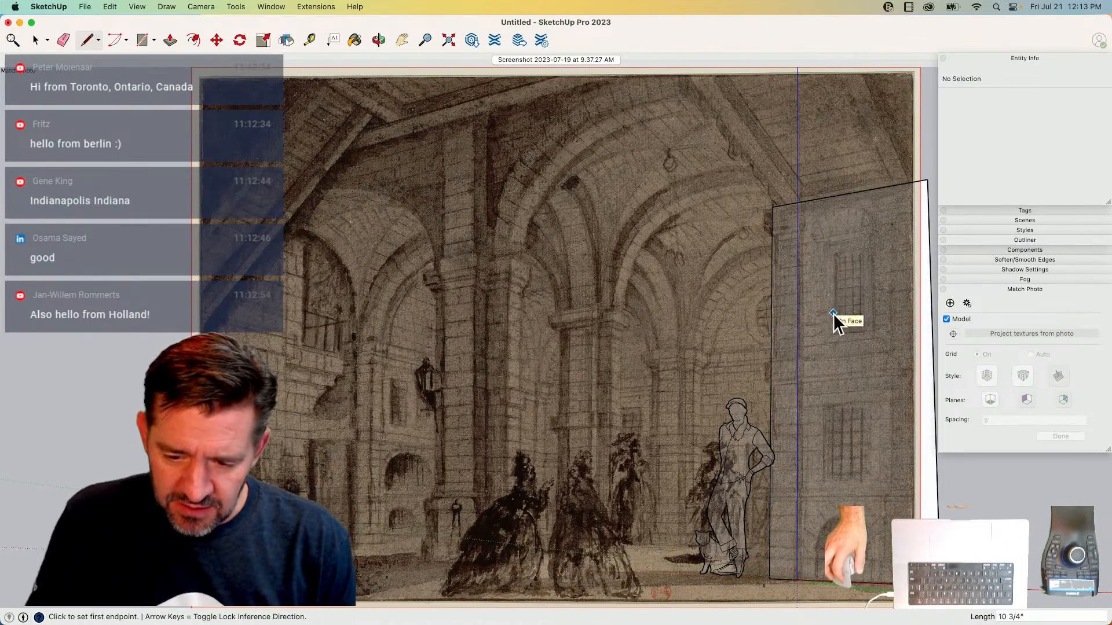
# - Try copying the right wall's face across the floor to the central columns, then delete the wall face
pyautogui.press('space')
pyautogui.click(839, 342)
pyautogui.press('r')
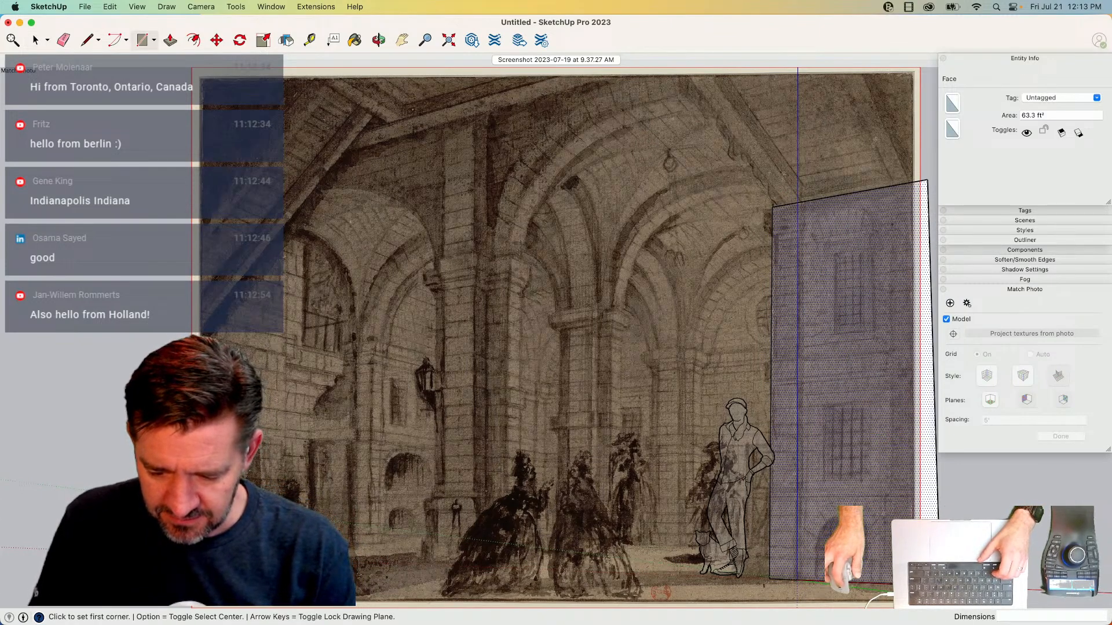
pyautogui.press('m')
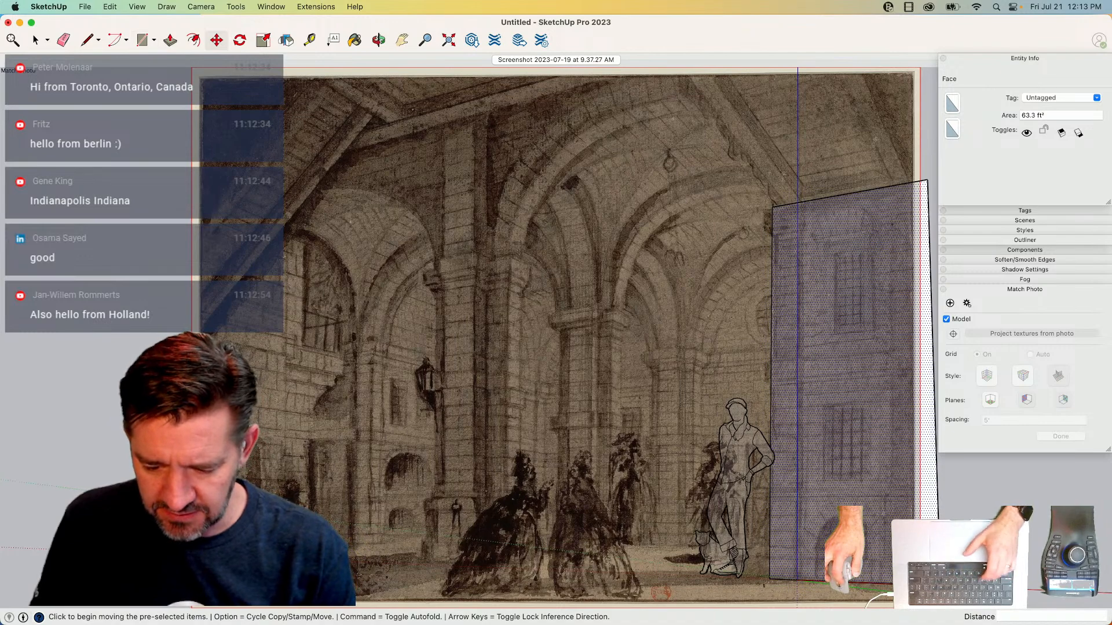
pyautogui.click(933, 581)
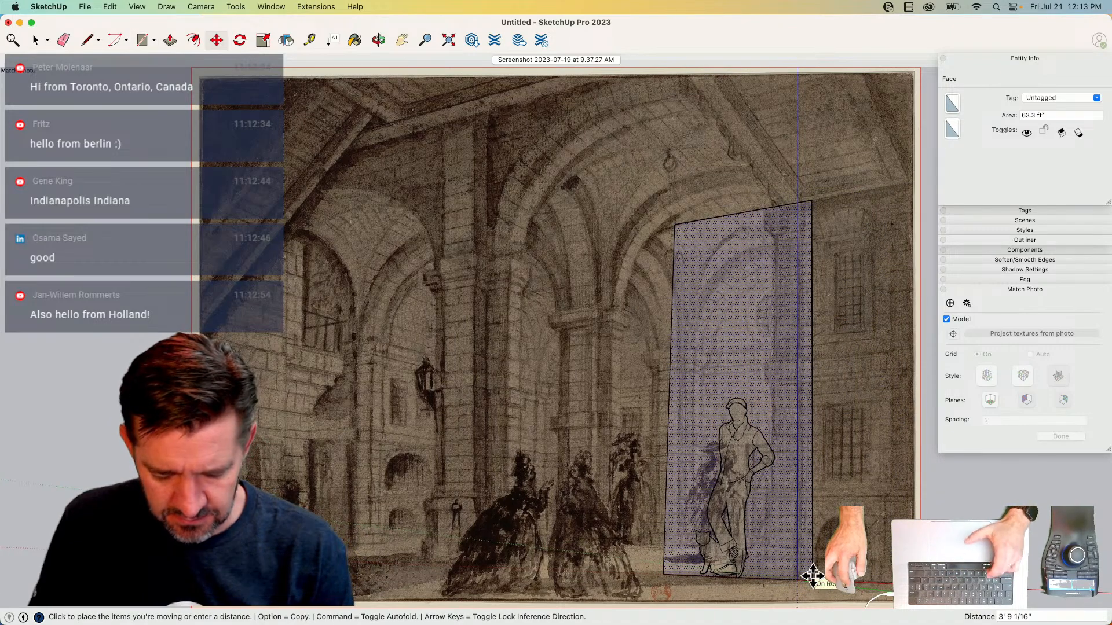
pyautogui.press('alt')
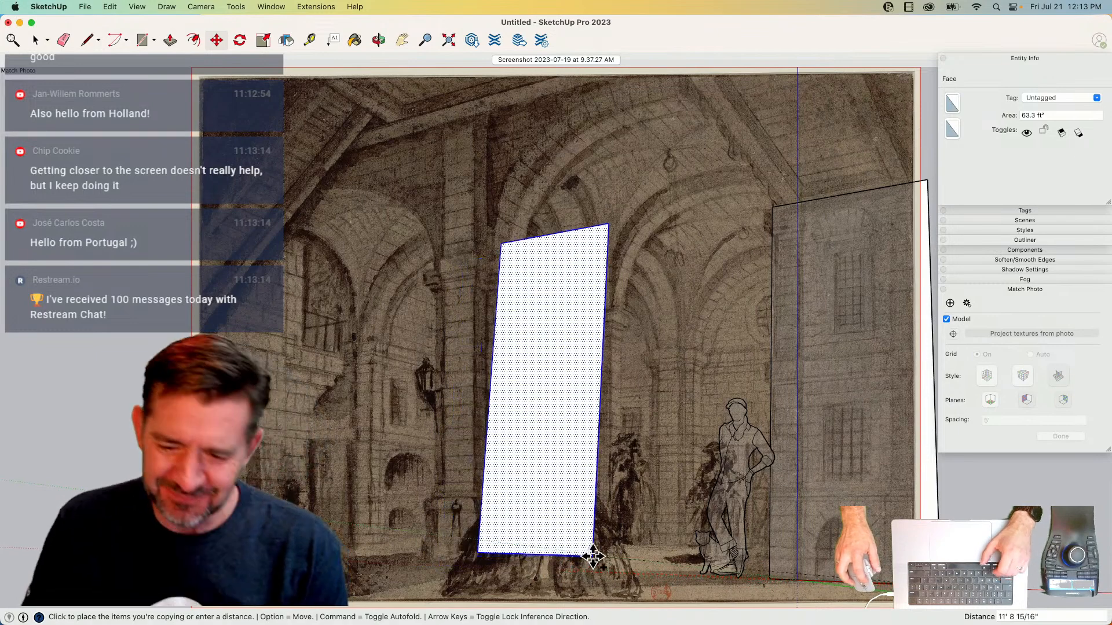
pyautogui.press('space')
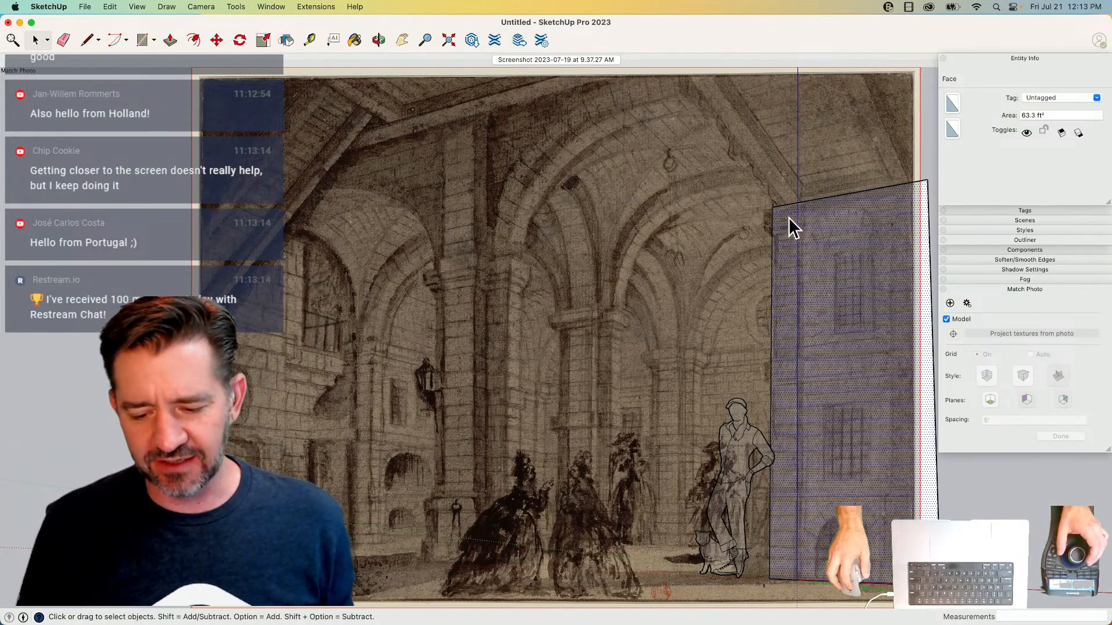
pyautogui.press('Delete')
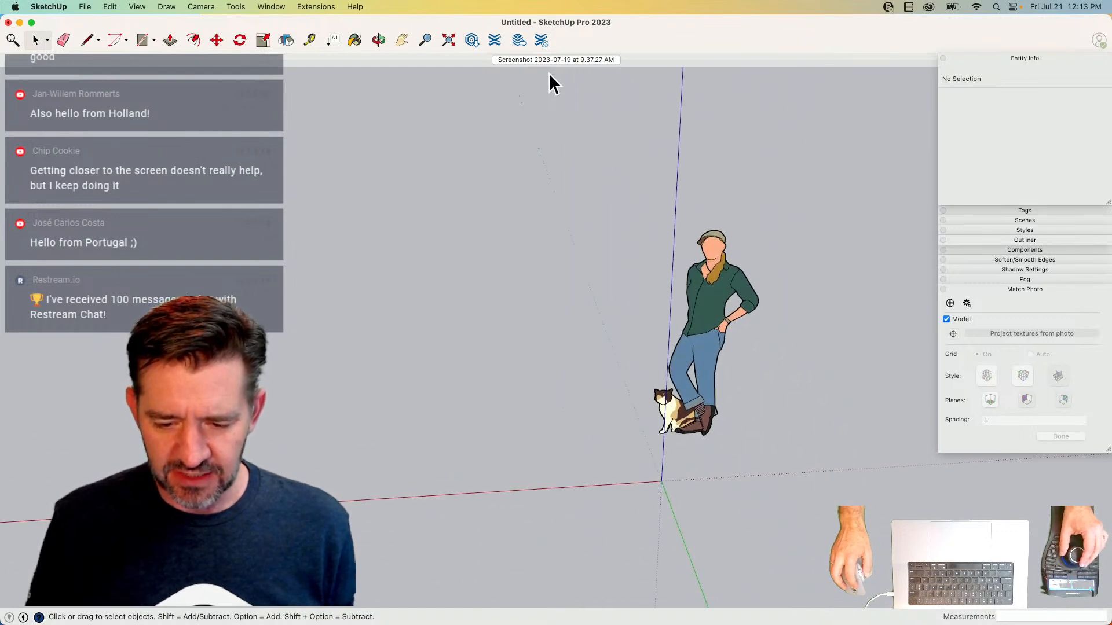
# - Delete the matched photo scene named Screenshot 2023-07-19 at 9.37.27 AM and confirm the deletion
pyautogui.click(560, 61)
pyautogui.rightClick(559, 62)
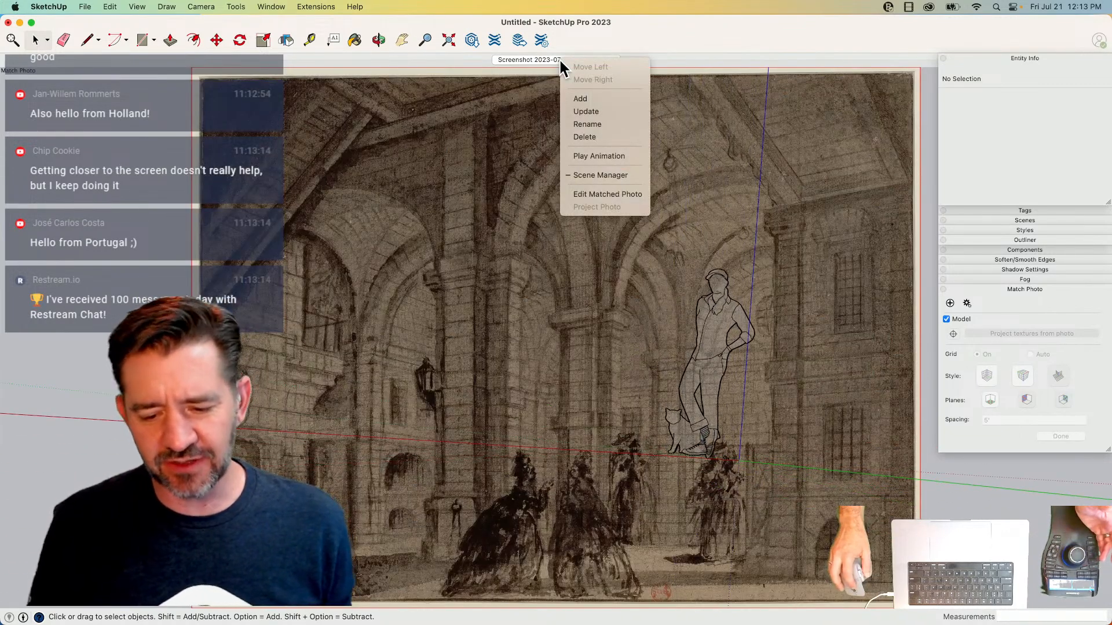
pyautogui.click(594, 137)
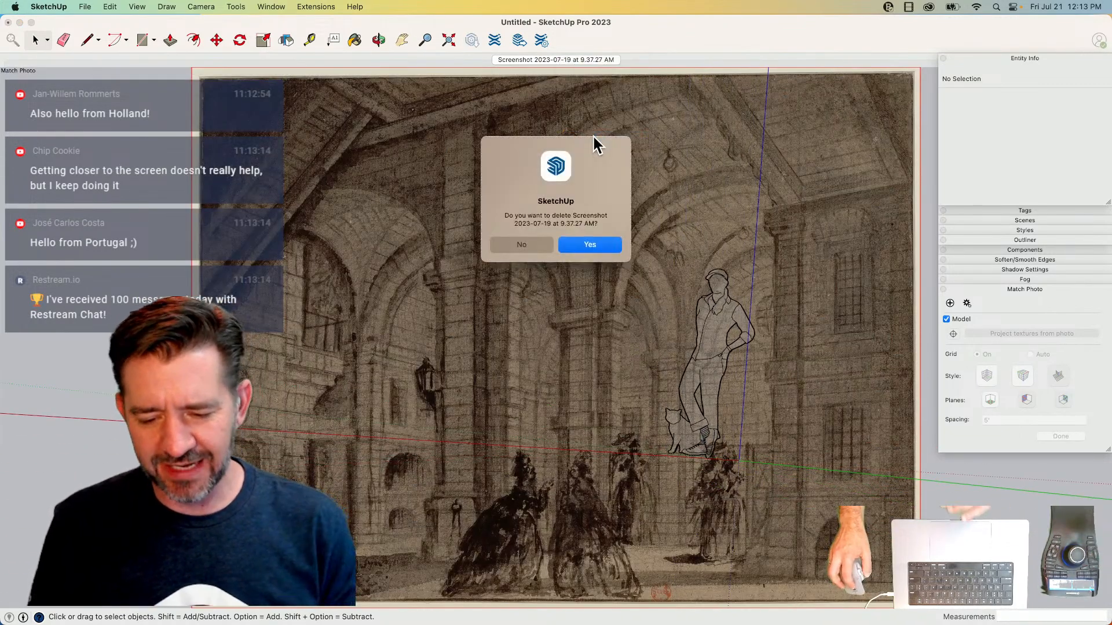
pyautogui.click(586, 245)
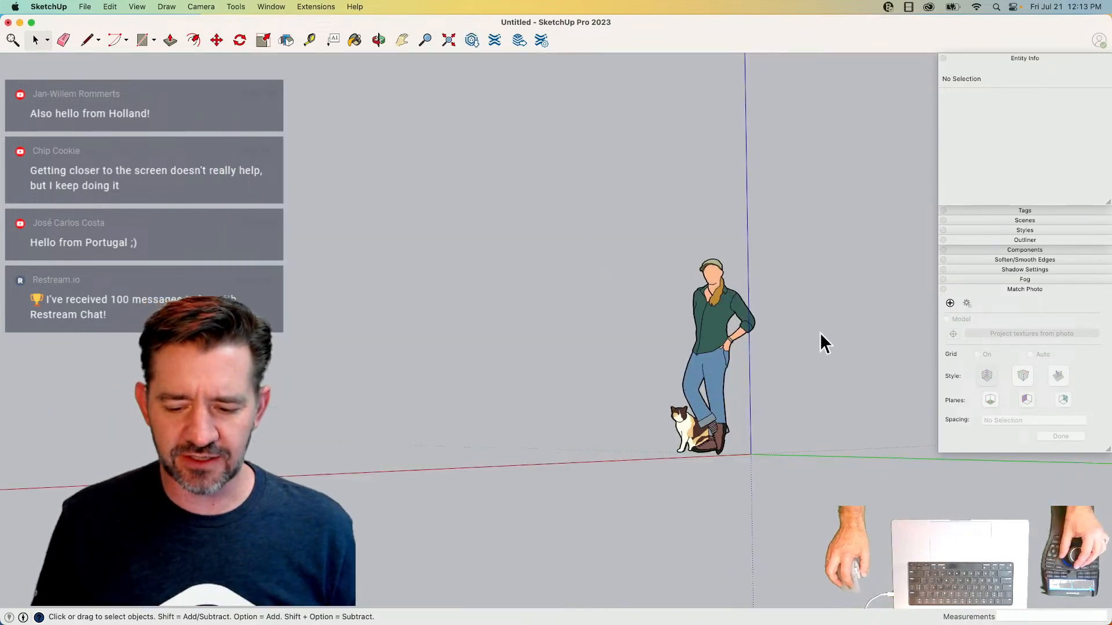
# - Set the camera's field of view to 35 degrees
pyautogui.click(201, 6)
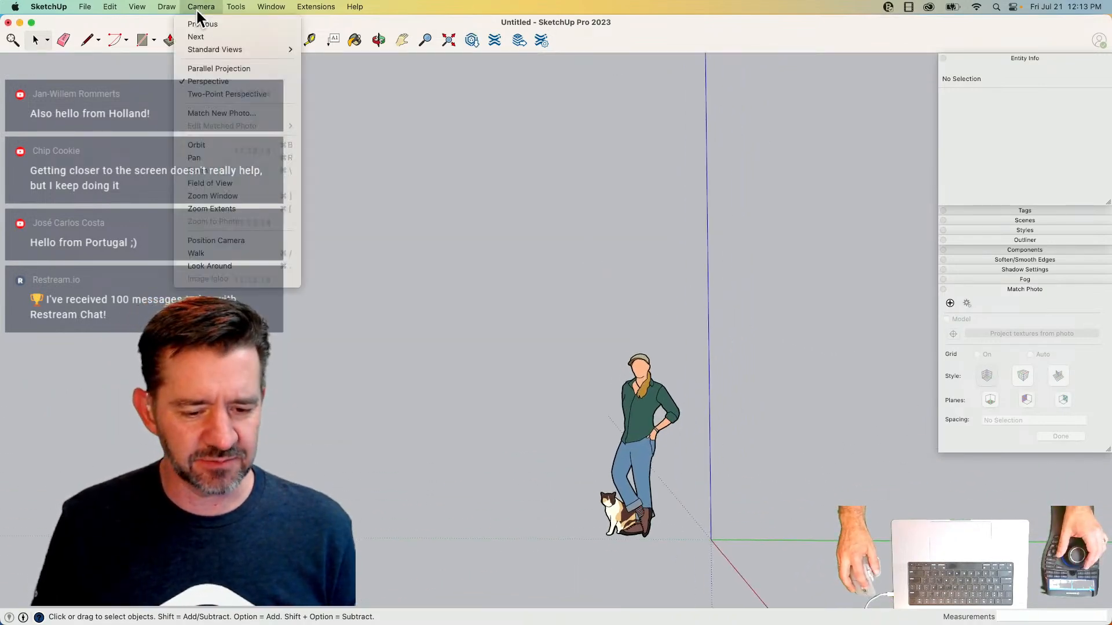
pyautogui.click(228, 182)
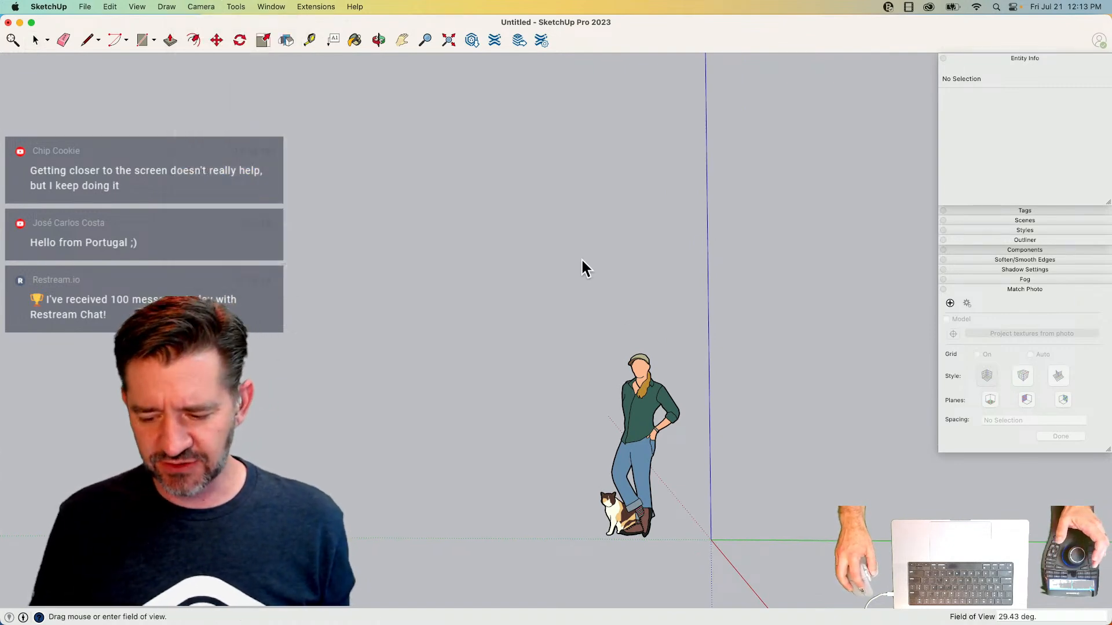
pyautogui.write('35')
pyautogui.press('Return')
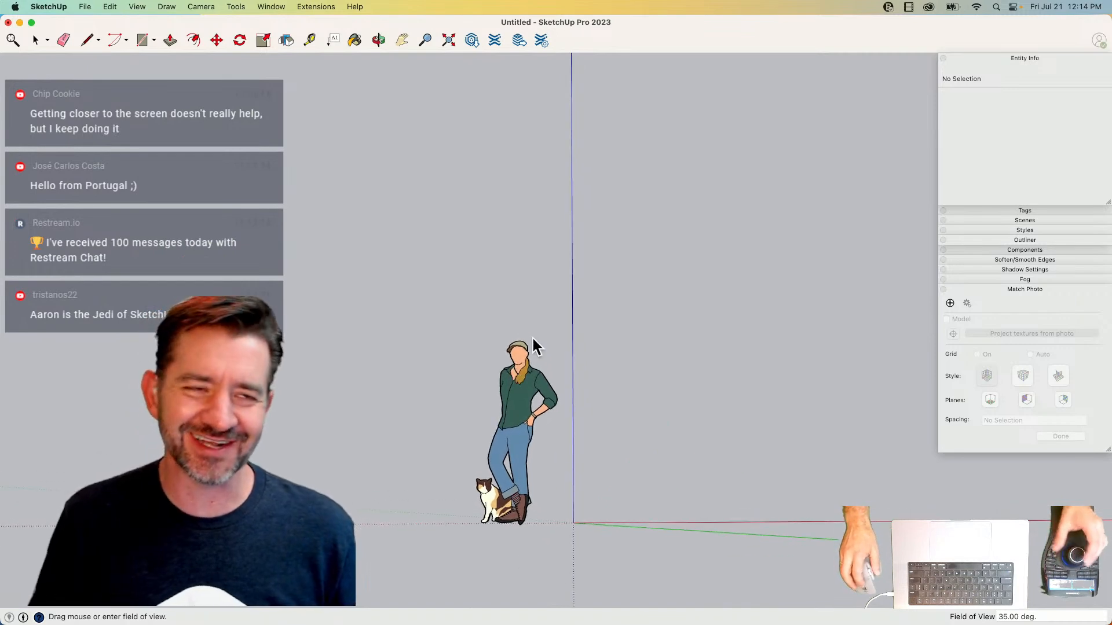
# - Erase the scale figure beside the origin, and undo the erasure
pyautogui.press('e')
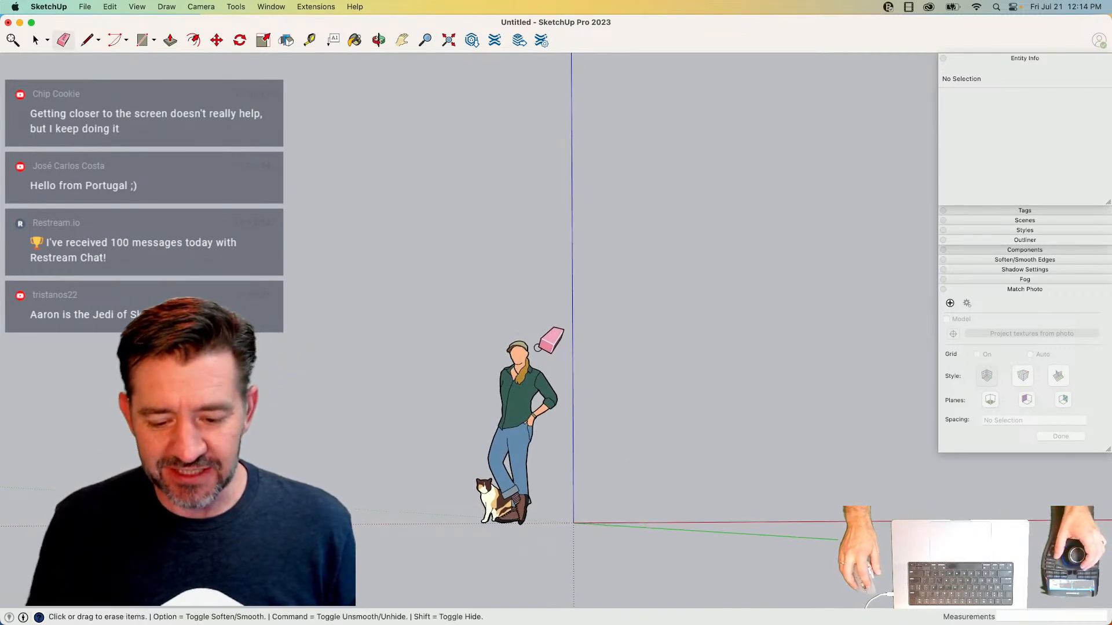
pyautogui.click(540, 347)
pyautogui.press('space')
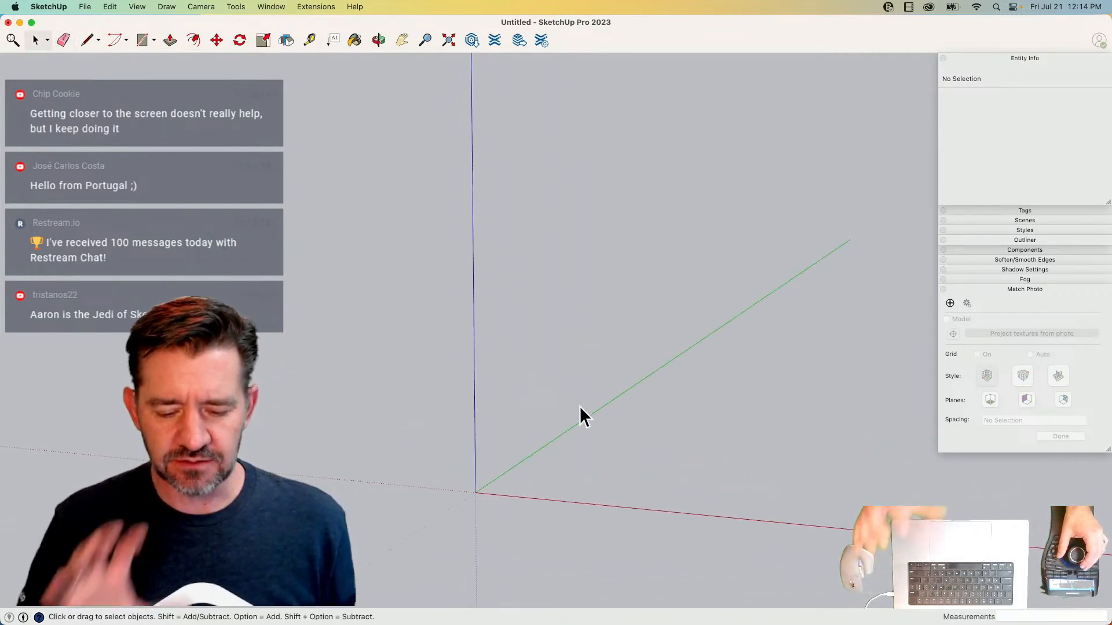
pyautogui.press('super+z')
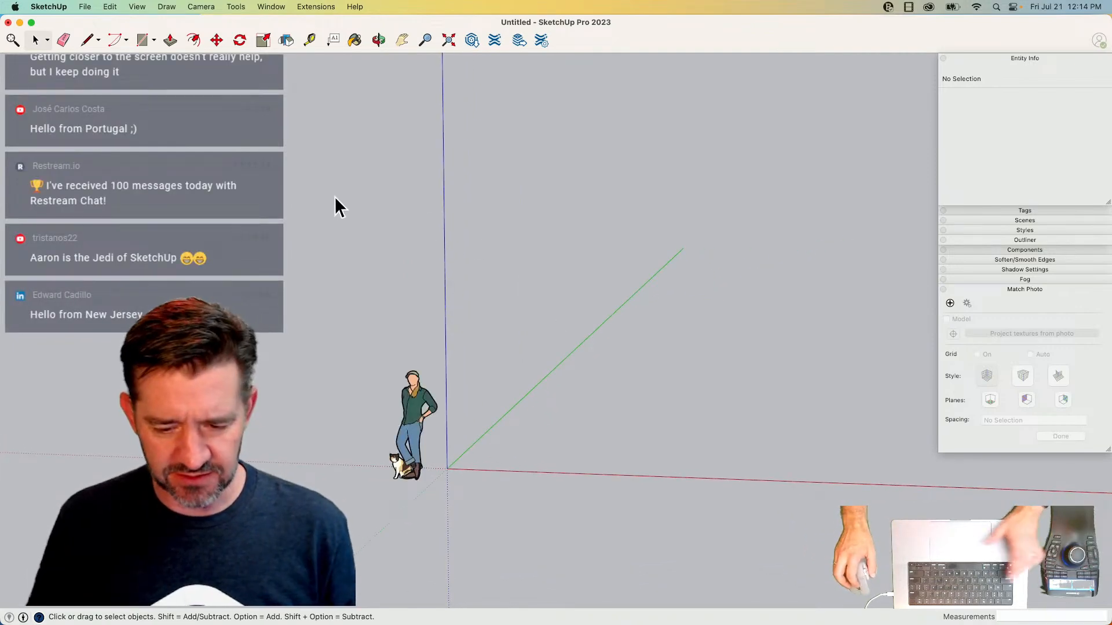
# - Import Screenshot 2023-07-19 at 9.37.27 AM from the Desktop as an image and drop it upright at the origin at its default size
pyautogui.click(87, 7)
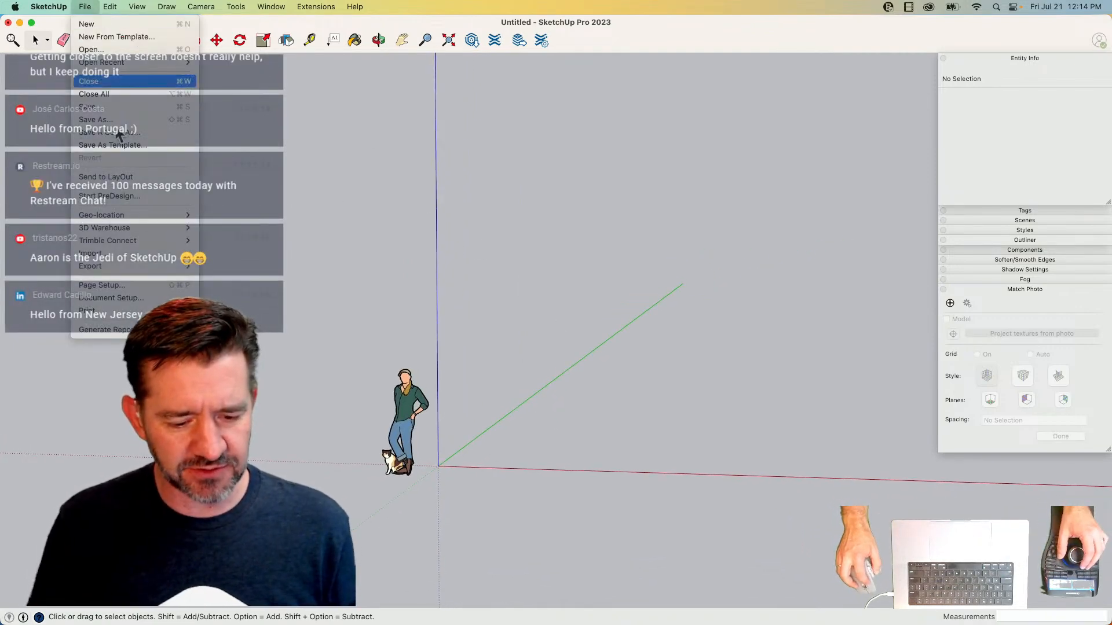
pyautogui.click(148, 254)
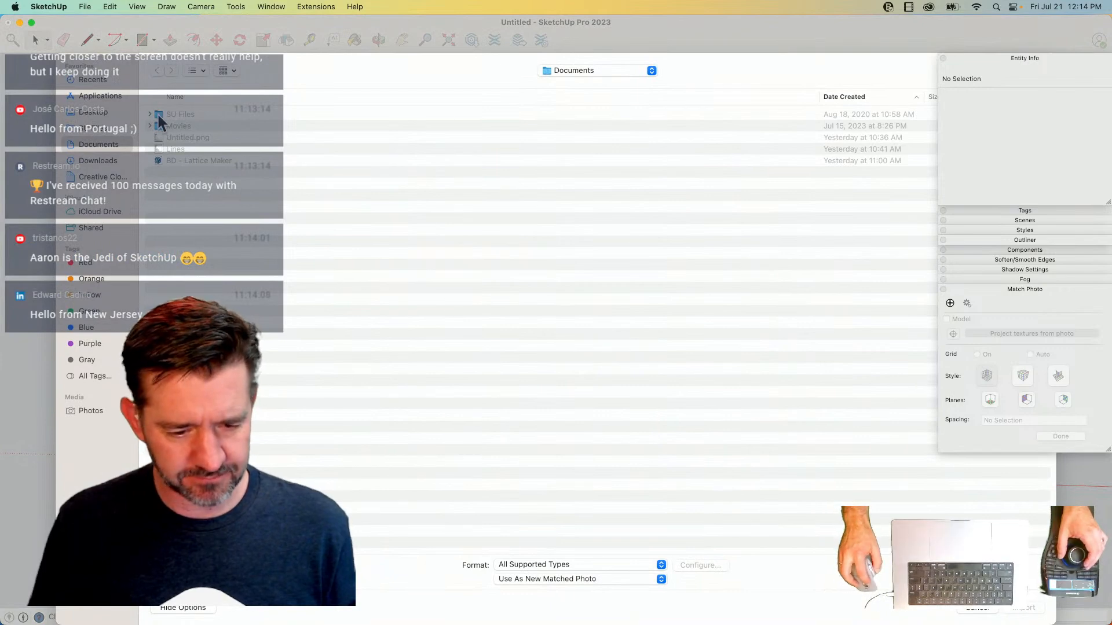
pyautogui.click(103, 111)
pyautogui.click(202, 114)
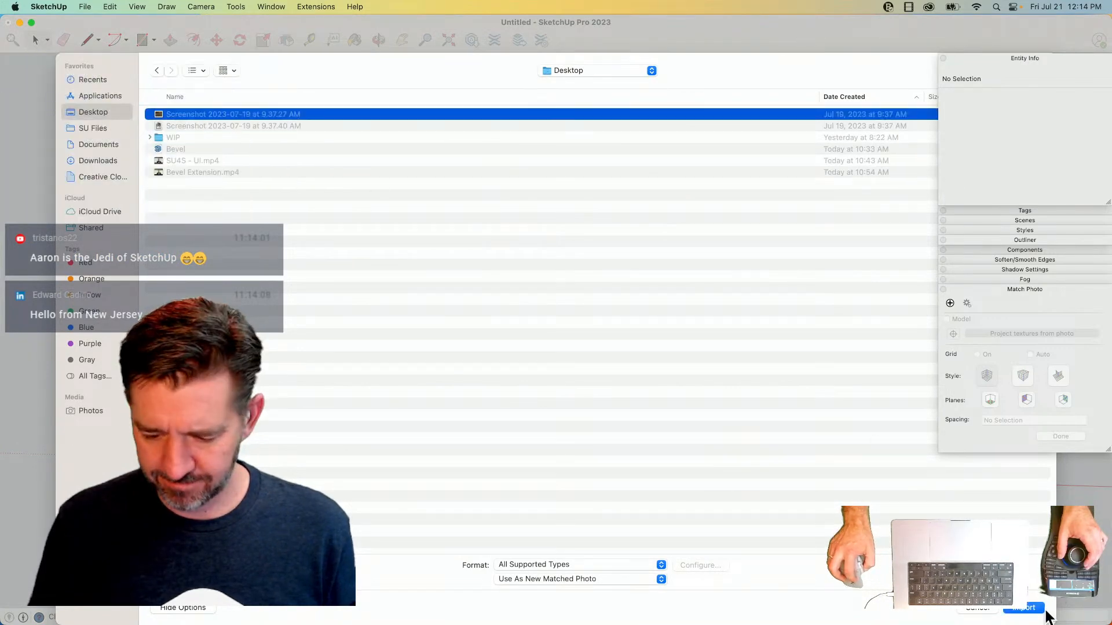
pyautogui.click(636, 579)
pyautogui.click(613, 557)
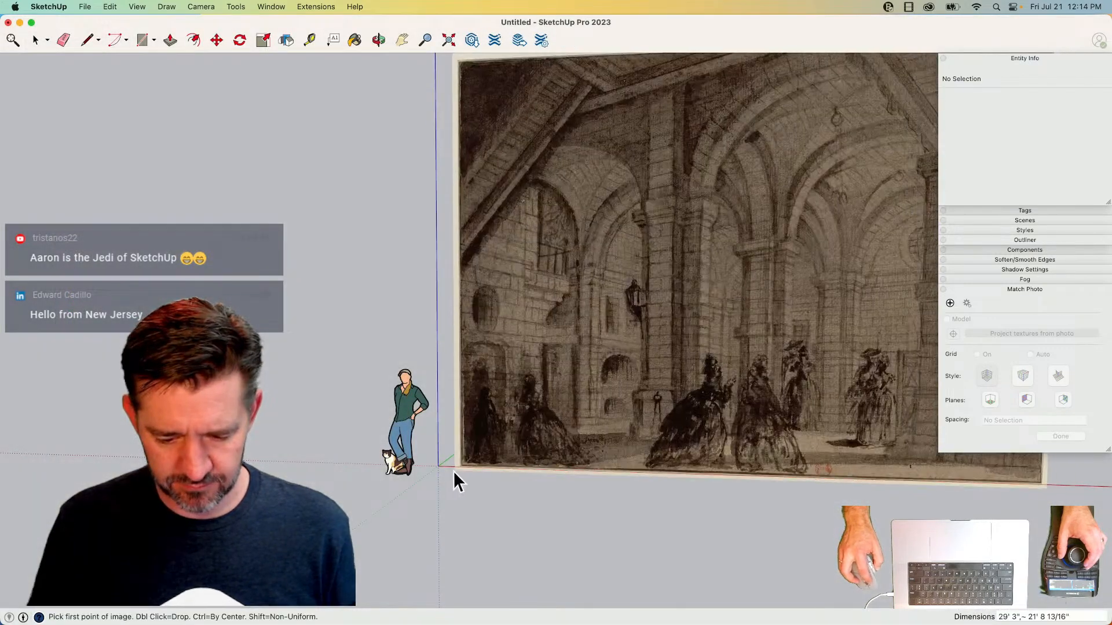
pyautogui.doubleClick(486, 474)
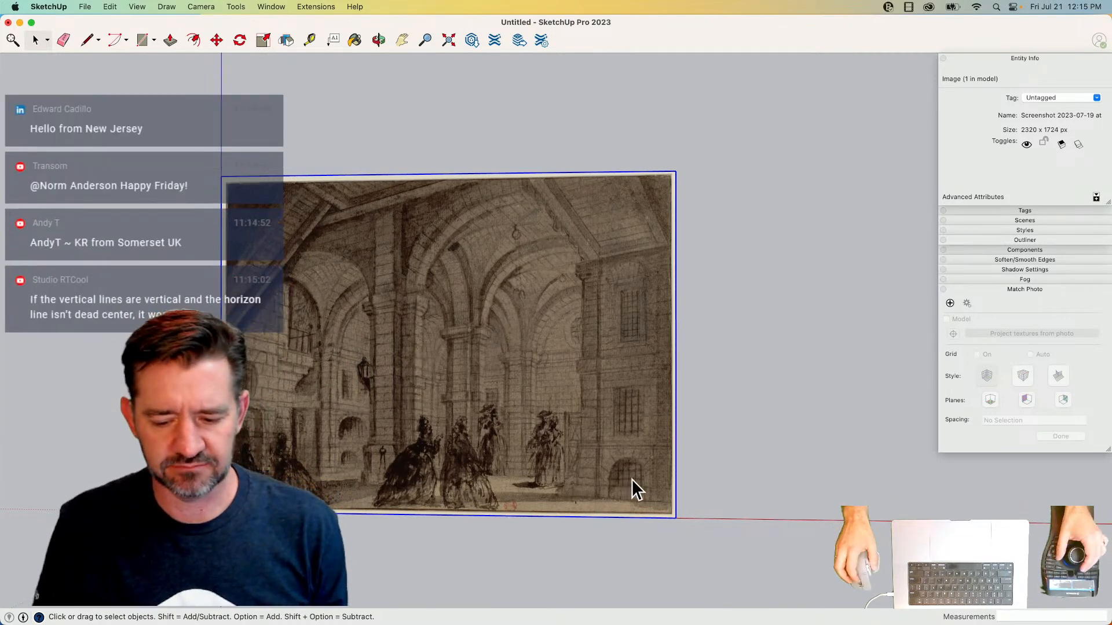
# - Draw a rectangular face about 6' 4" wide with the Line tool over the right wall in the image, from base to cornice
pyautogui.scroll(3, 666, 480)
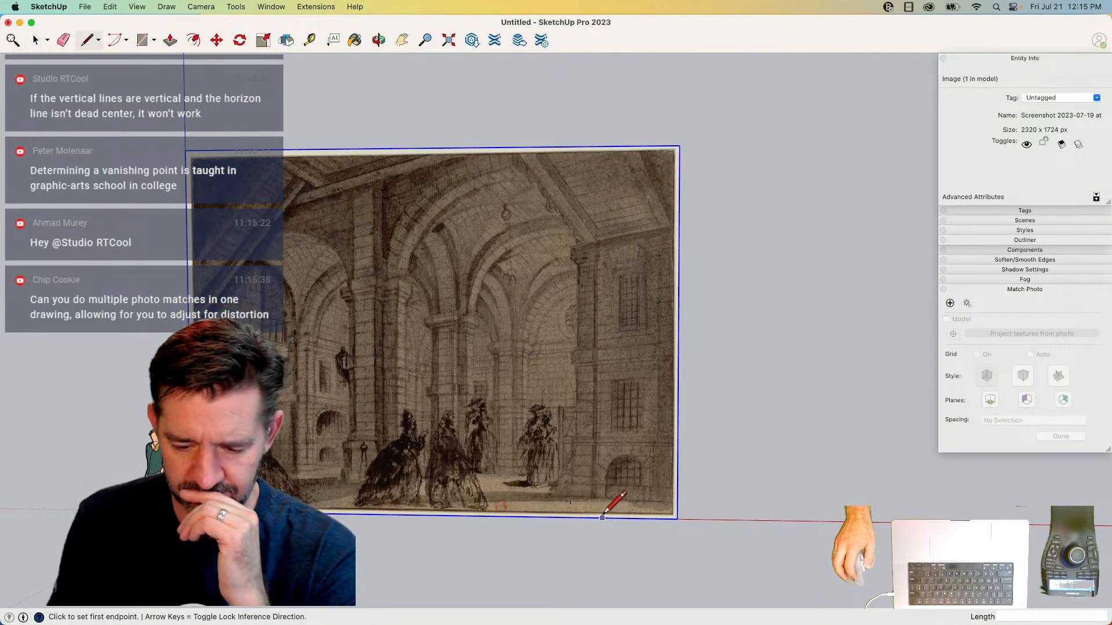
pyautogui.scroll(2, 593, 499)
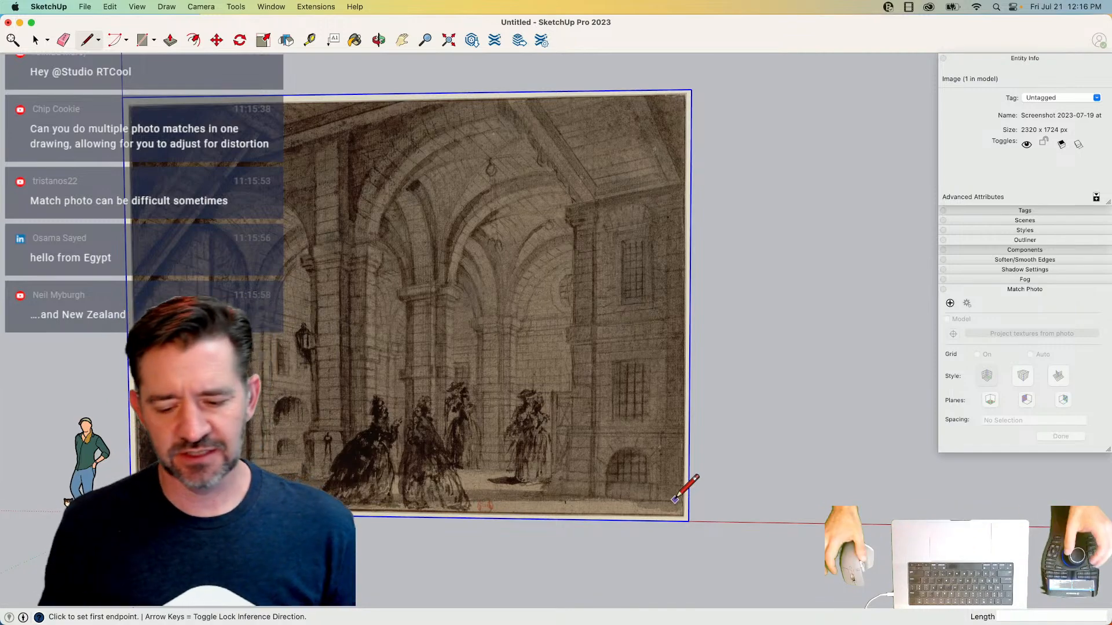
pyautogui.scroll(-2, 697, 499)
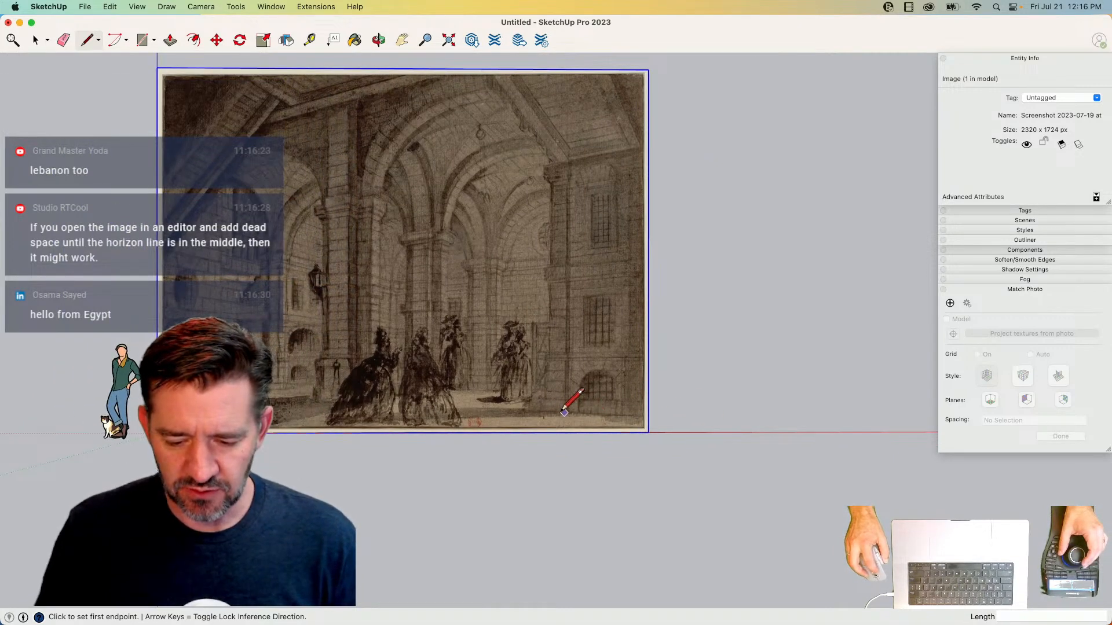
pyautogui.click(539, 414)
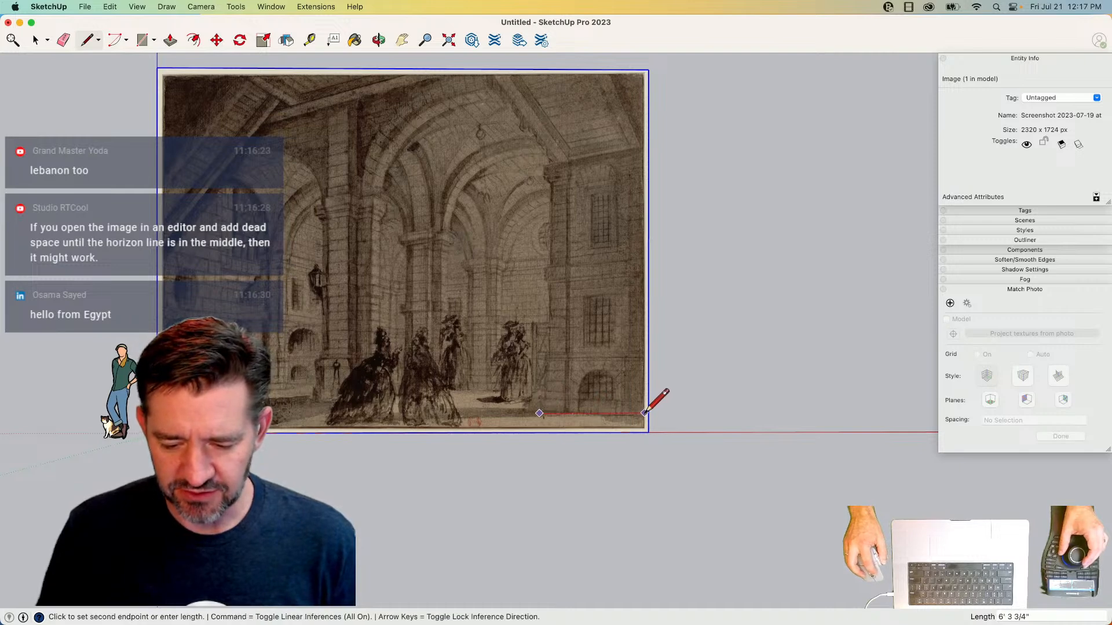
pyautogui.press('Escape')
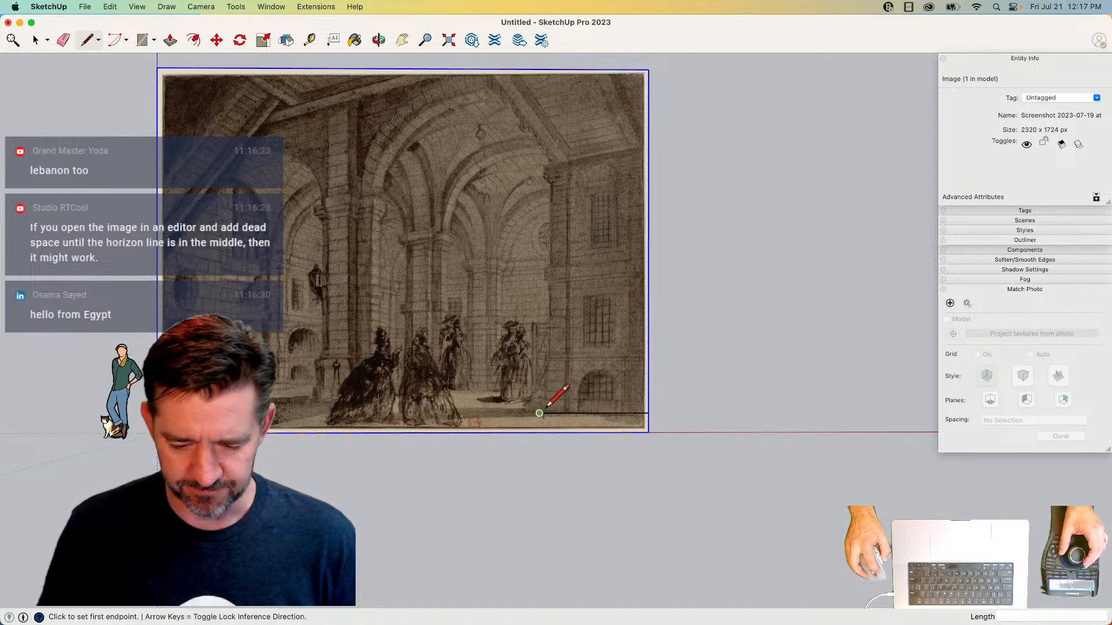
pyautogui.click(539, 413)
pyautogui.press('Escape')
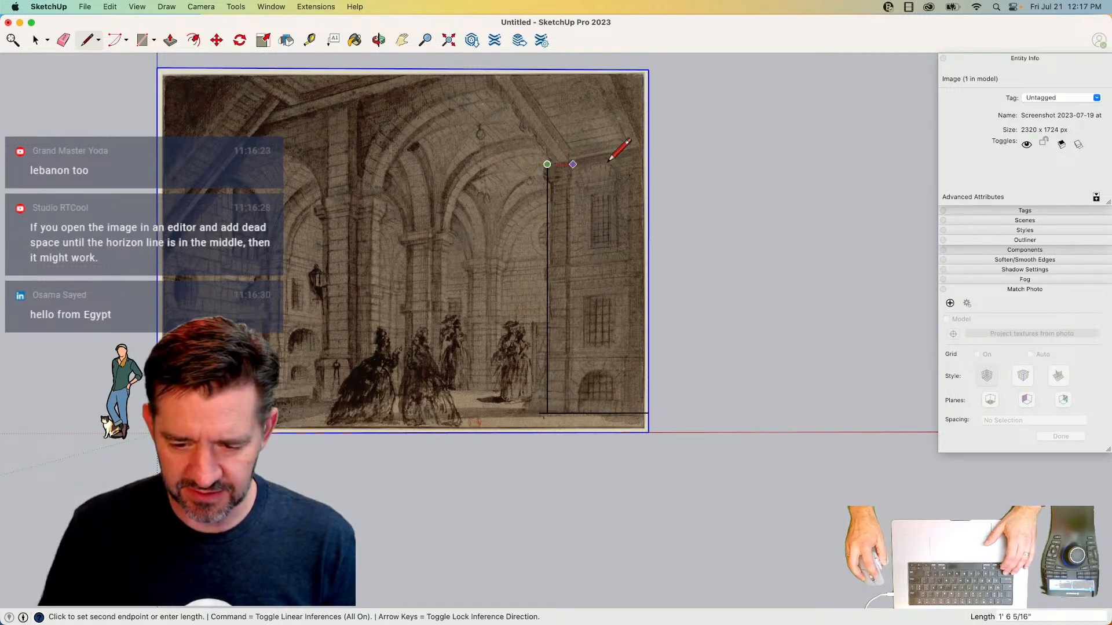
pyautogui.click(649, 412)
pyautogui.press('space')
pyautogui.click(603, 397)
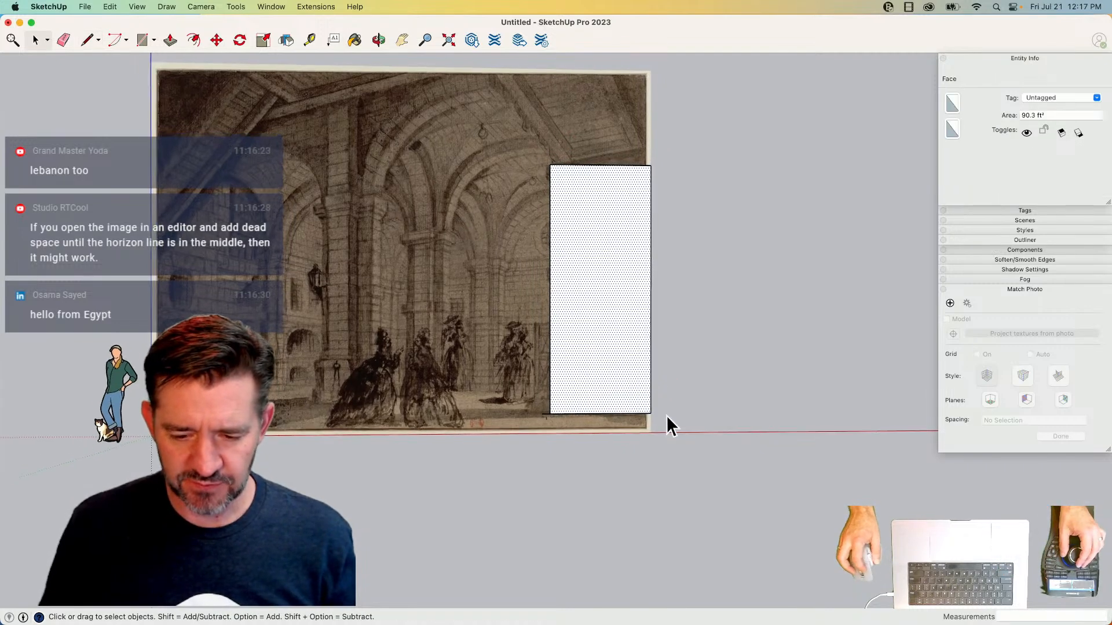
# - Draw a floor line about 11' 7" long from the wall face to the central pier, and a narrow face about 1' 6" wide over the pier
pyautogui.press('l')
pyautogui.click(555, 415)
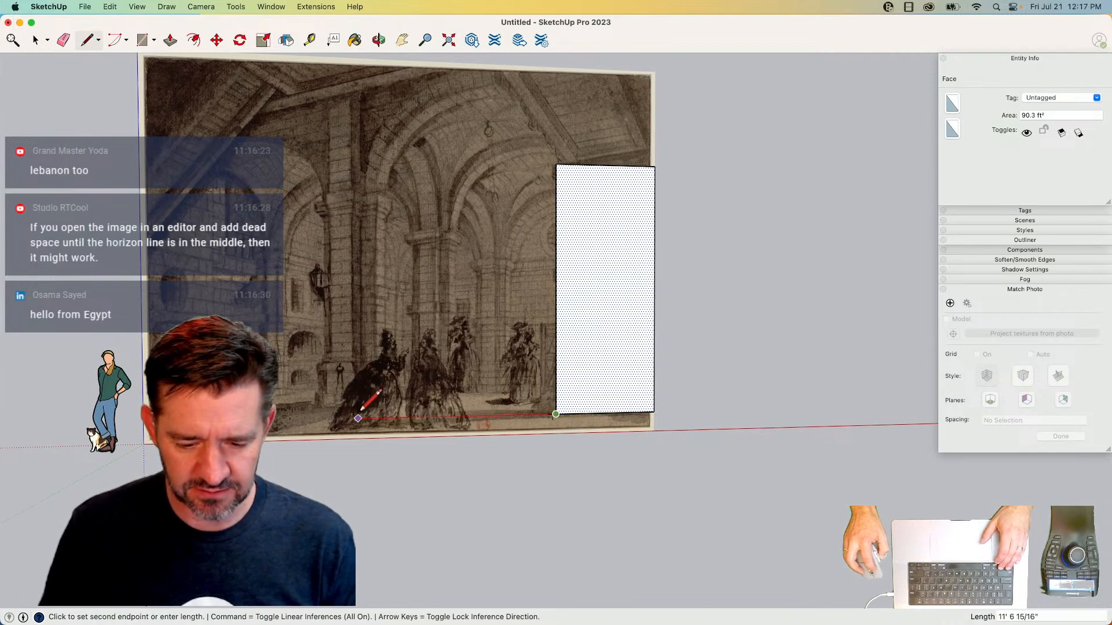
pyautogui.click(357, 418)
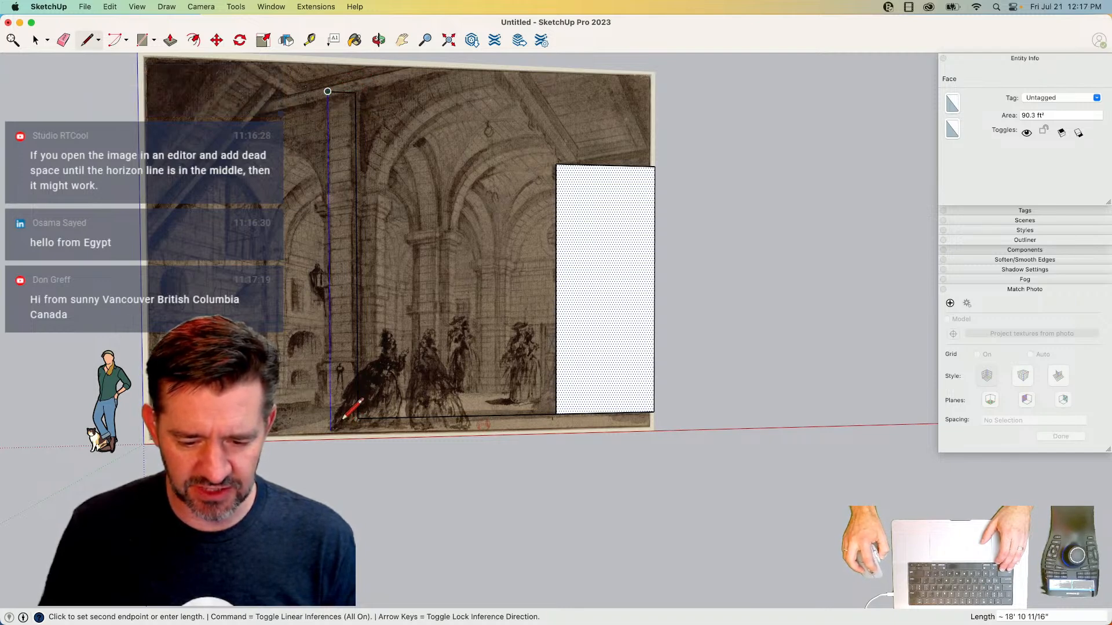
pyautogui.press('shift')
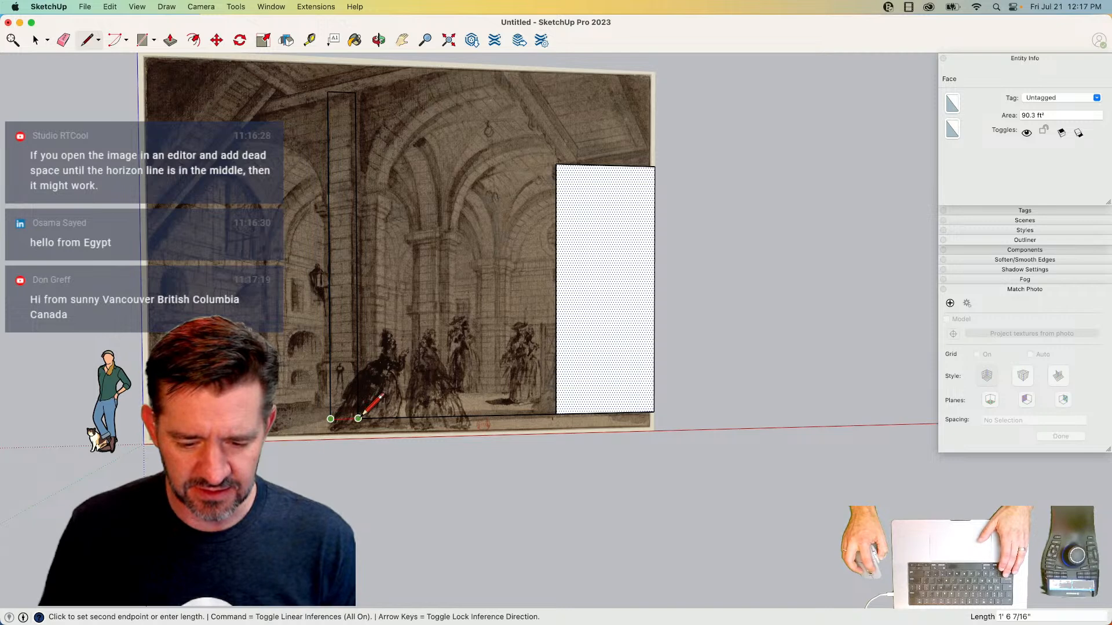
pyautogui.click(363, 410)
pyautogui.press('space')
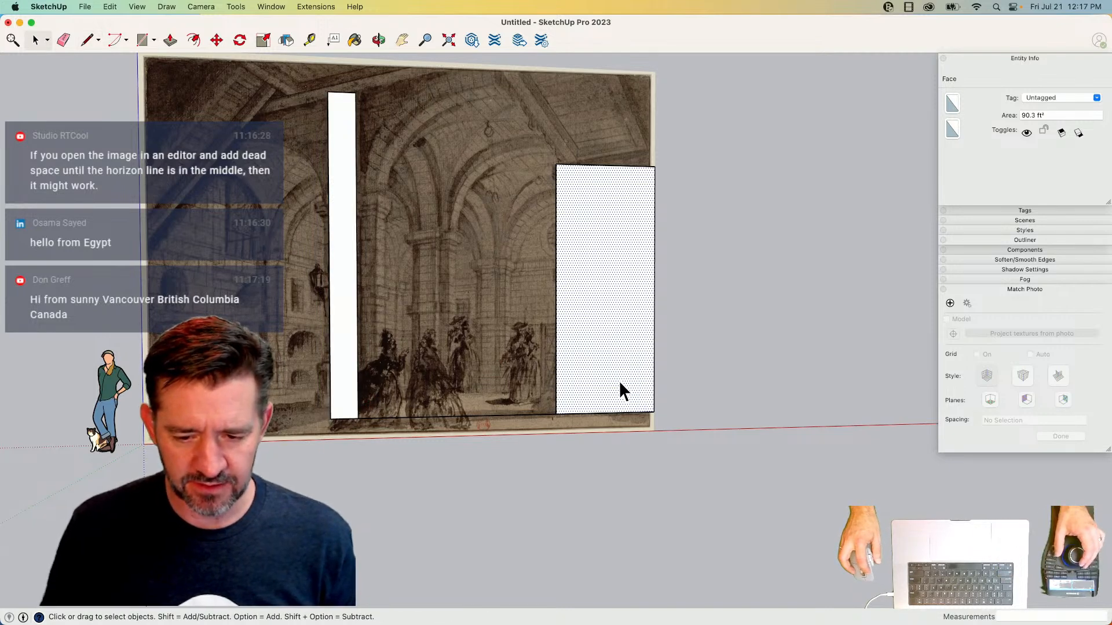
# - Select both connected faces with their edges and move them about 33' 3" sideways, clear of the image
pyautogui.tripleClick(620, 383)
pyautogui.press('r')
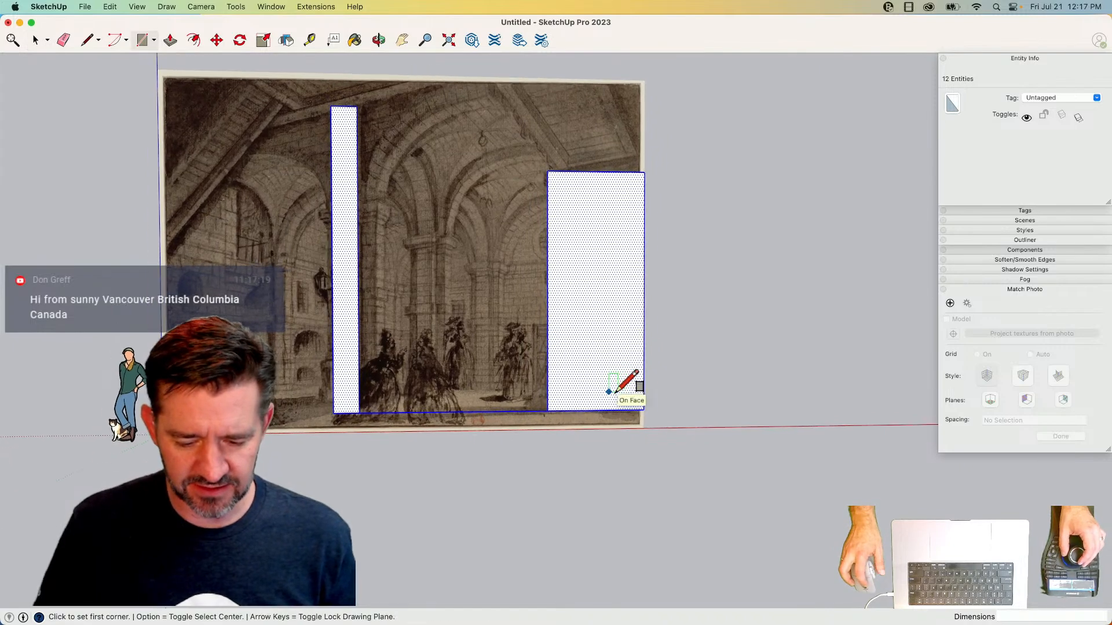
pyautogui.press('m')
pyautogui.click(586, 380)
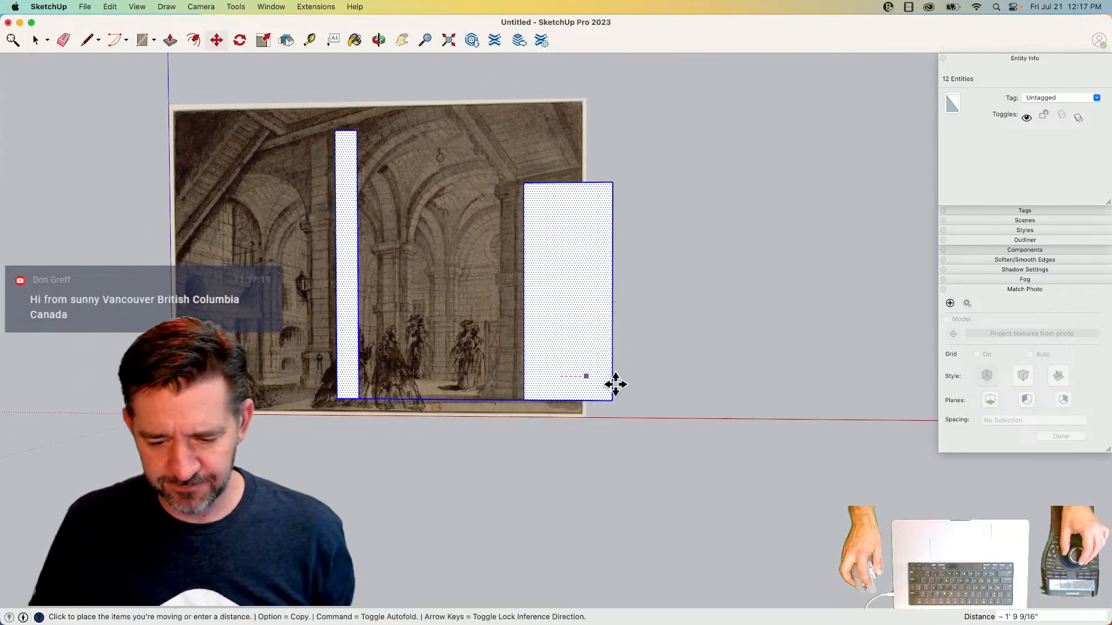
pyautogui.click(804, 373)
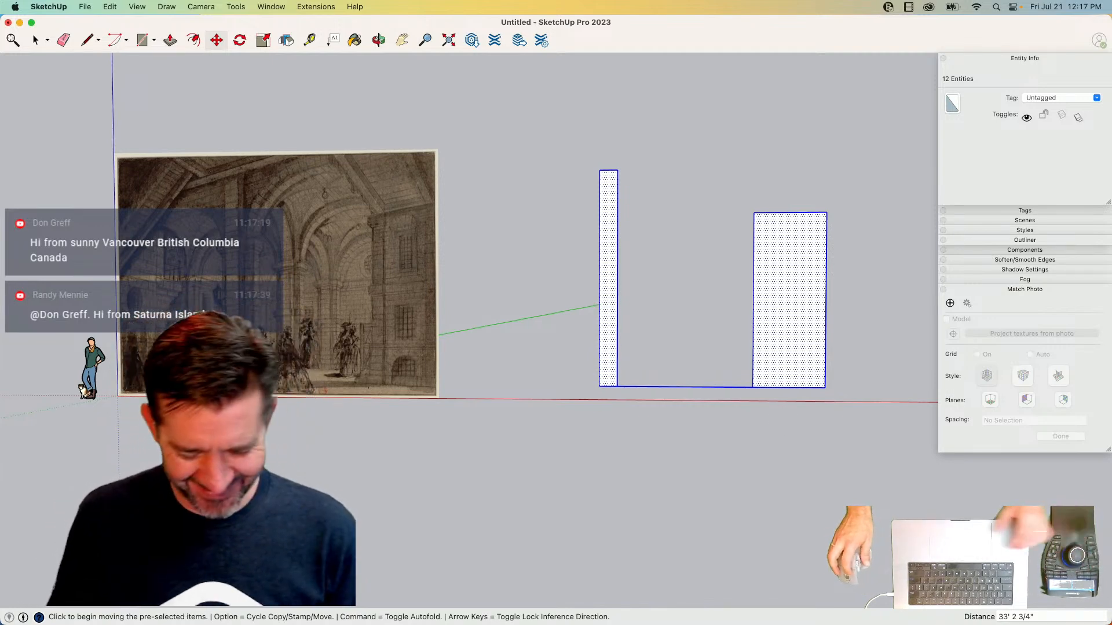
# - Switch to Logi Options and examine the mouse's gesture button assignments for all applications and for SketchUp
pyautogui.press('super')
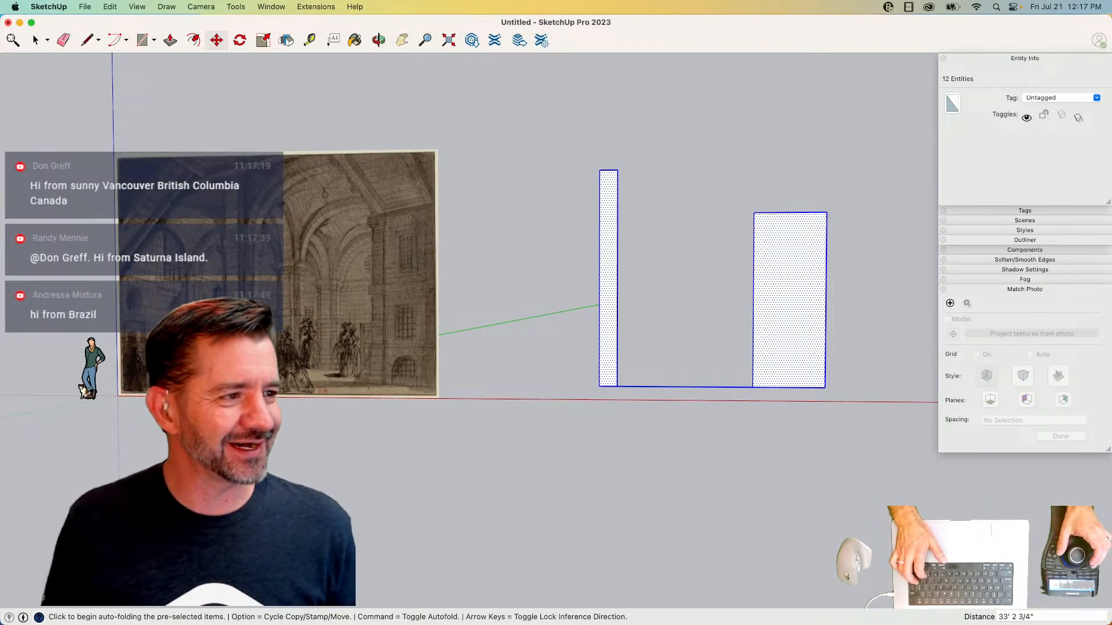
pyautogui.press('Return')
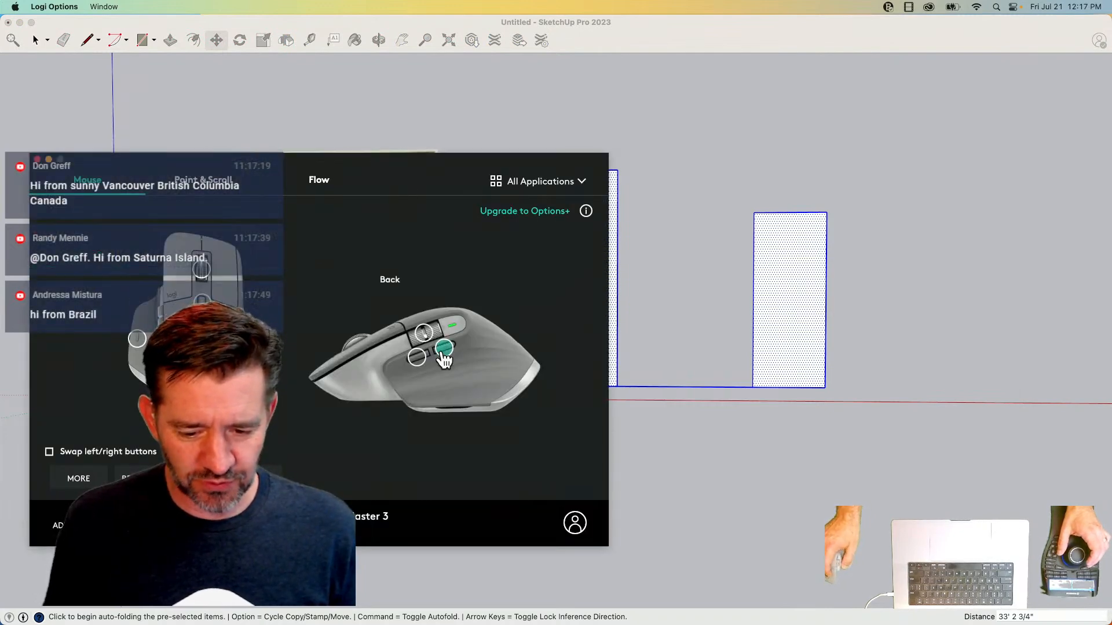
pyautogui.click(138, 340)
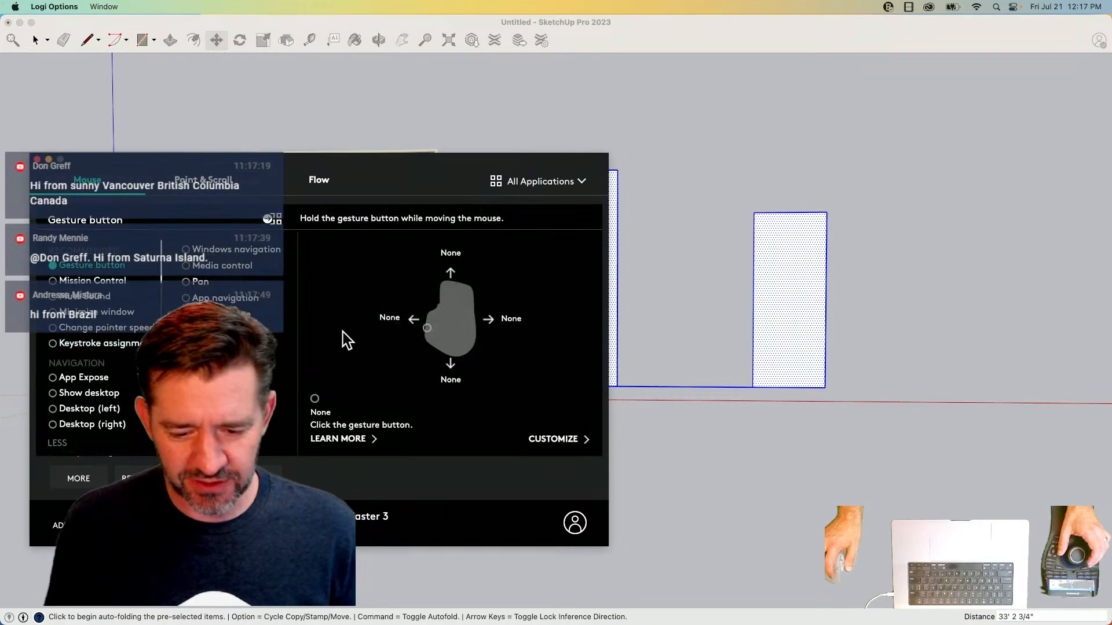
pyautogui.click(531, 181)
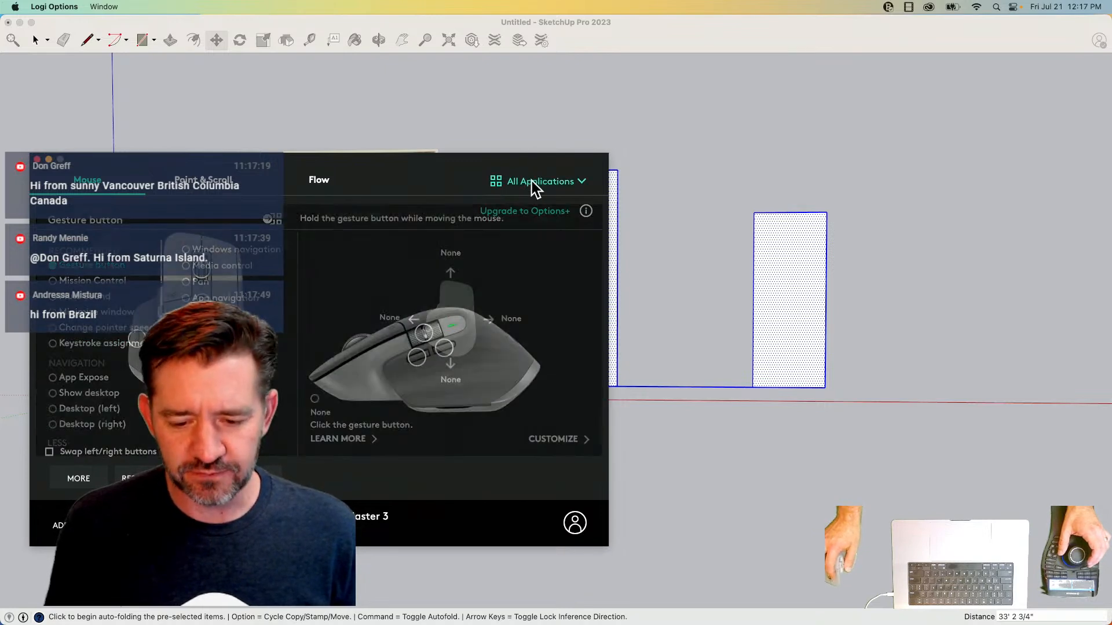
pyautogui.click(417, 277)
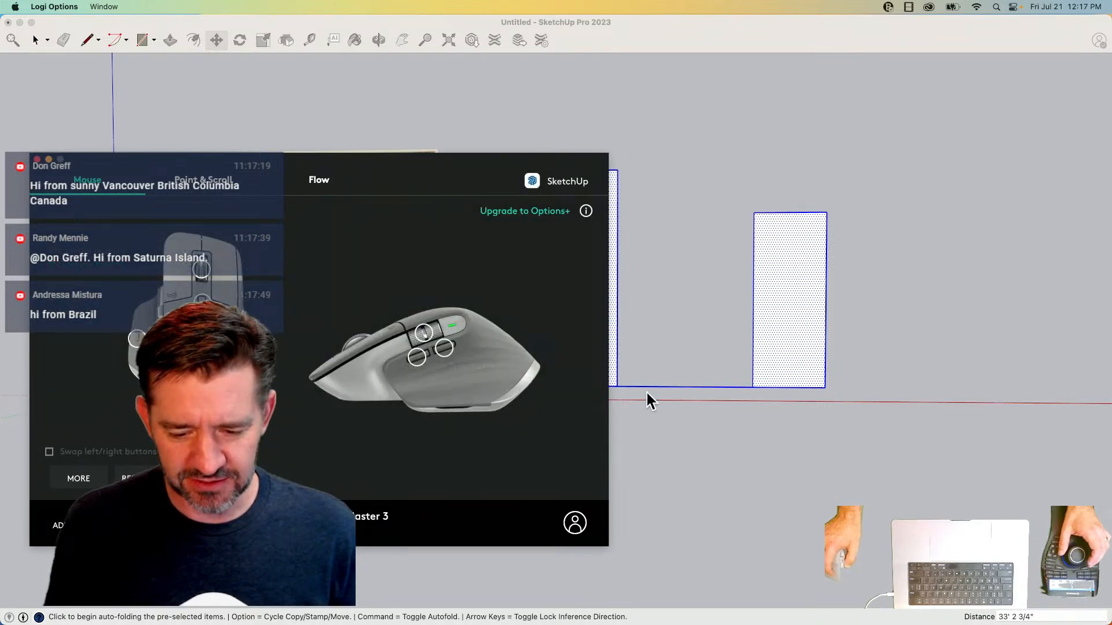
pyautogui.click(137, 340)
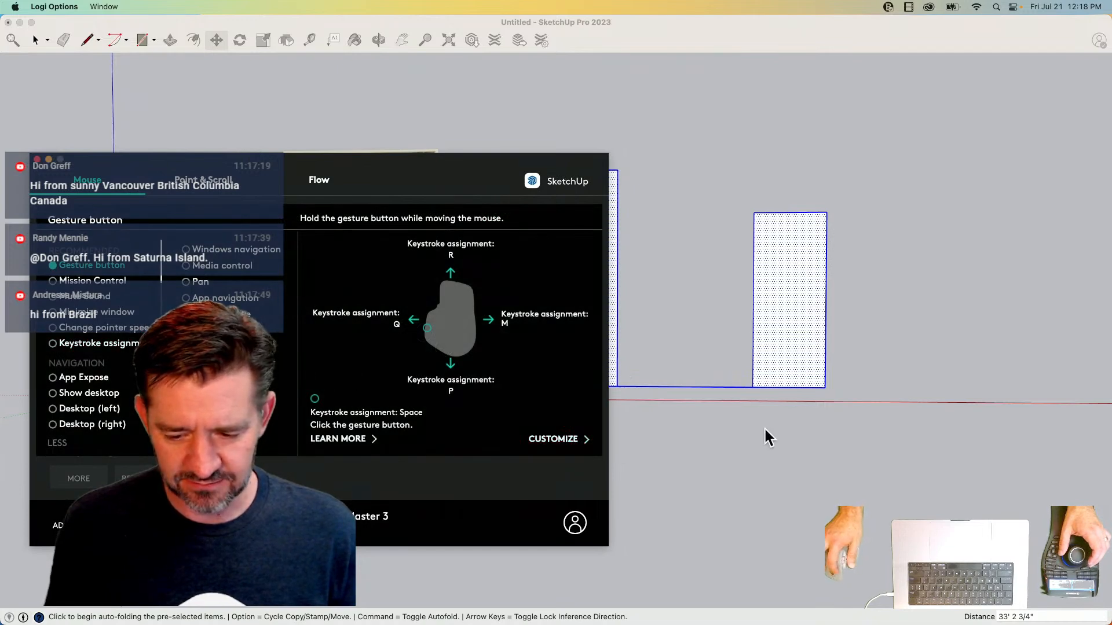
pyautogui.click(672, 357)
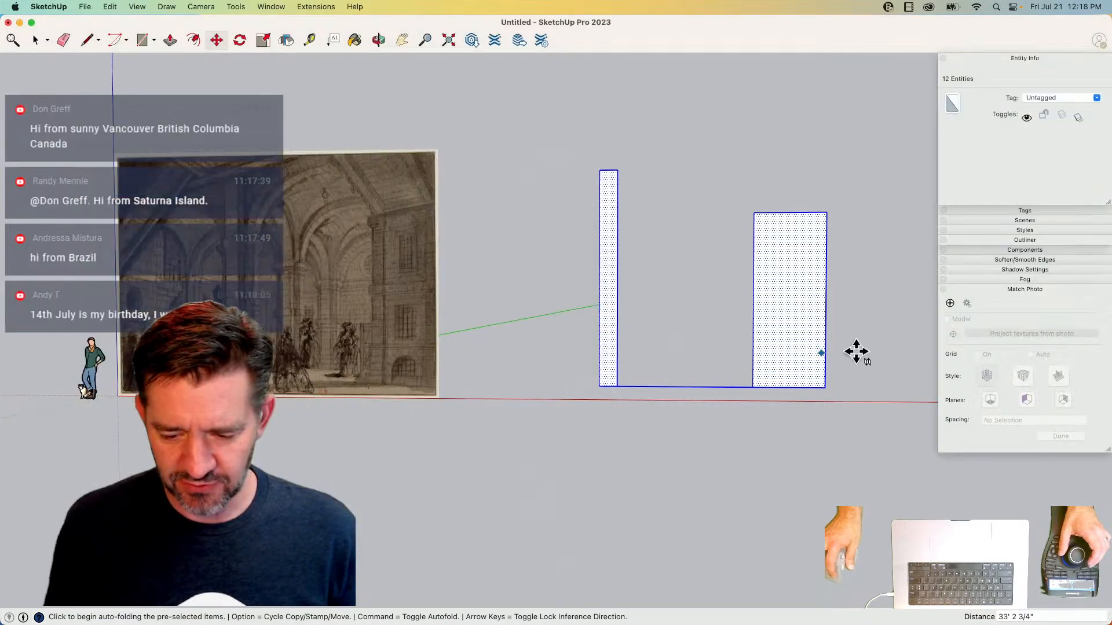
# - Switch to Logi Options, re-enter the SketchUp gesture keystrokes M and R, and return to SketchUp
pyautogui.press('r')
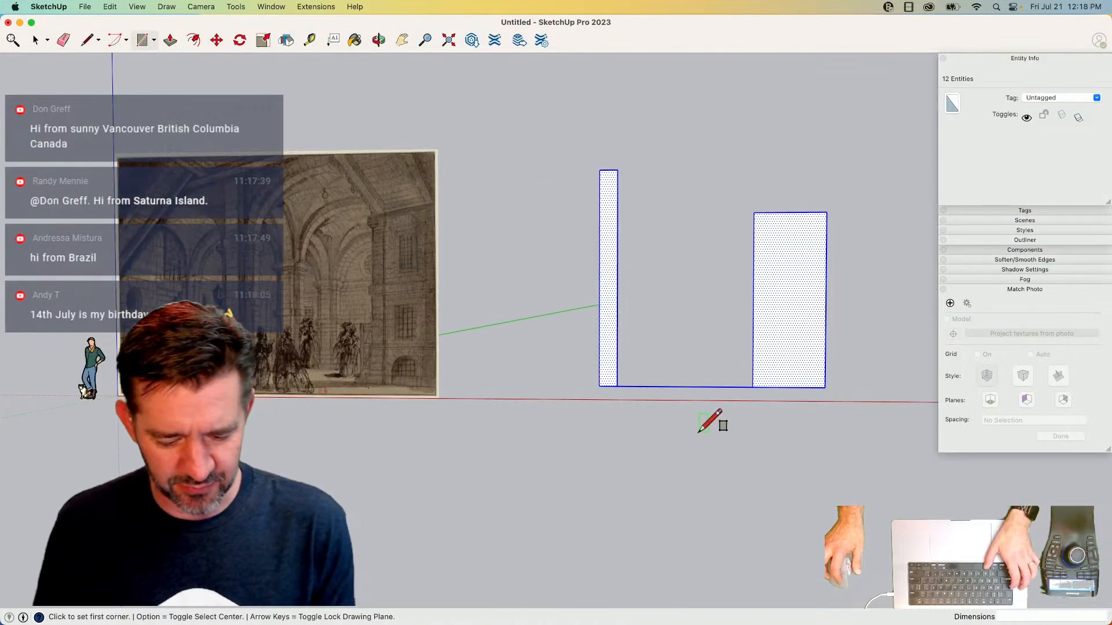
pyautogui.press('super+Tab')
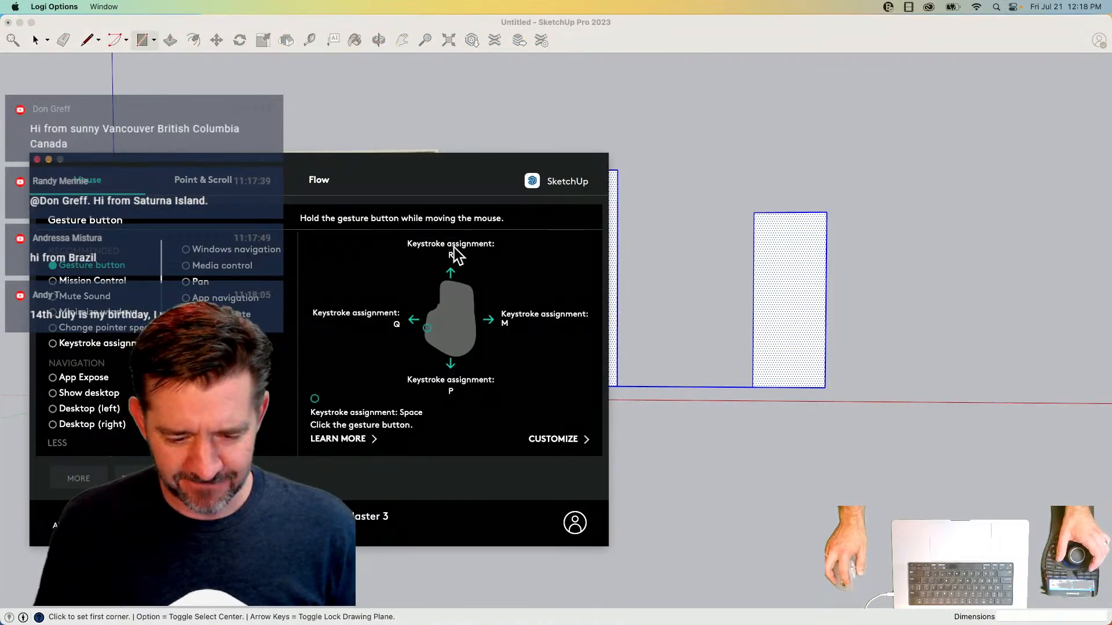
pyautogui.click(557, 449)
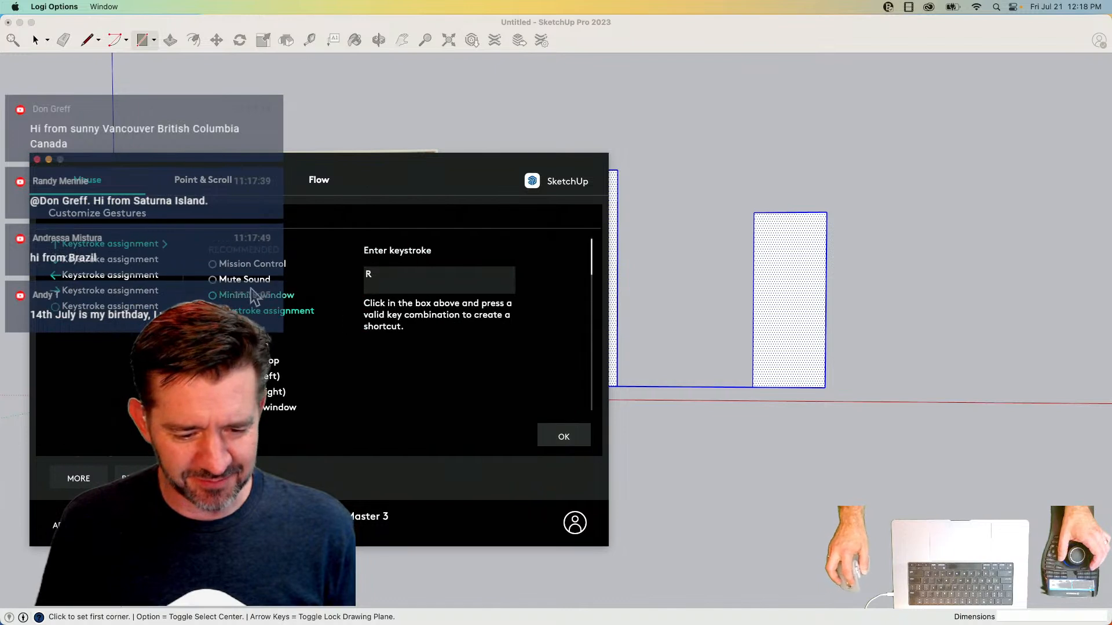
pyautogui.click(382, 278)
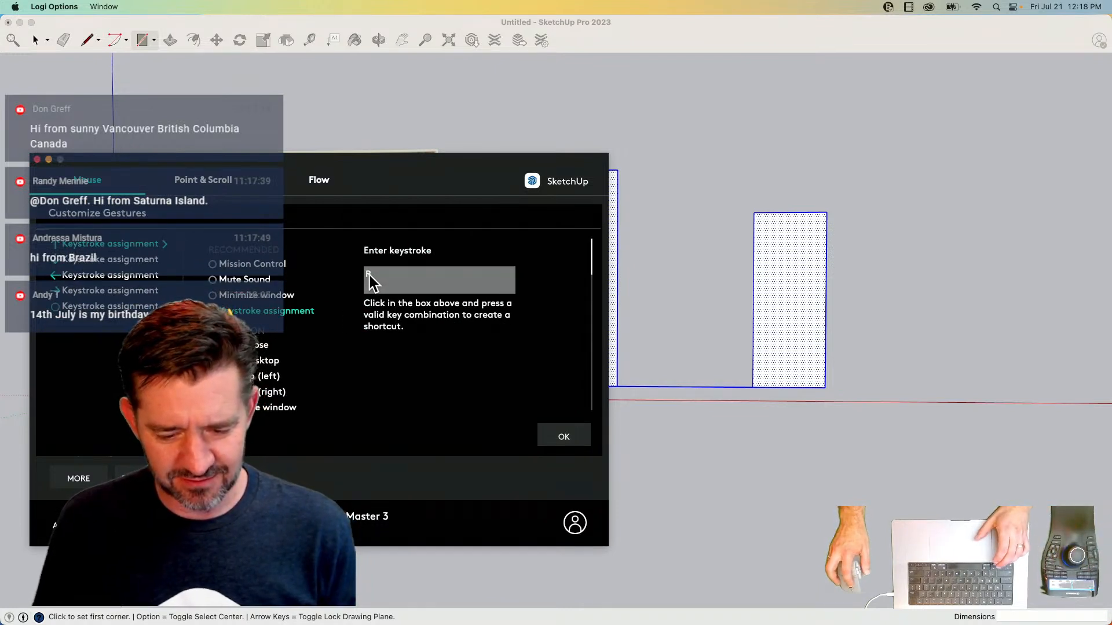
pyautogui.press('m')
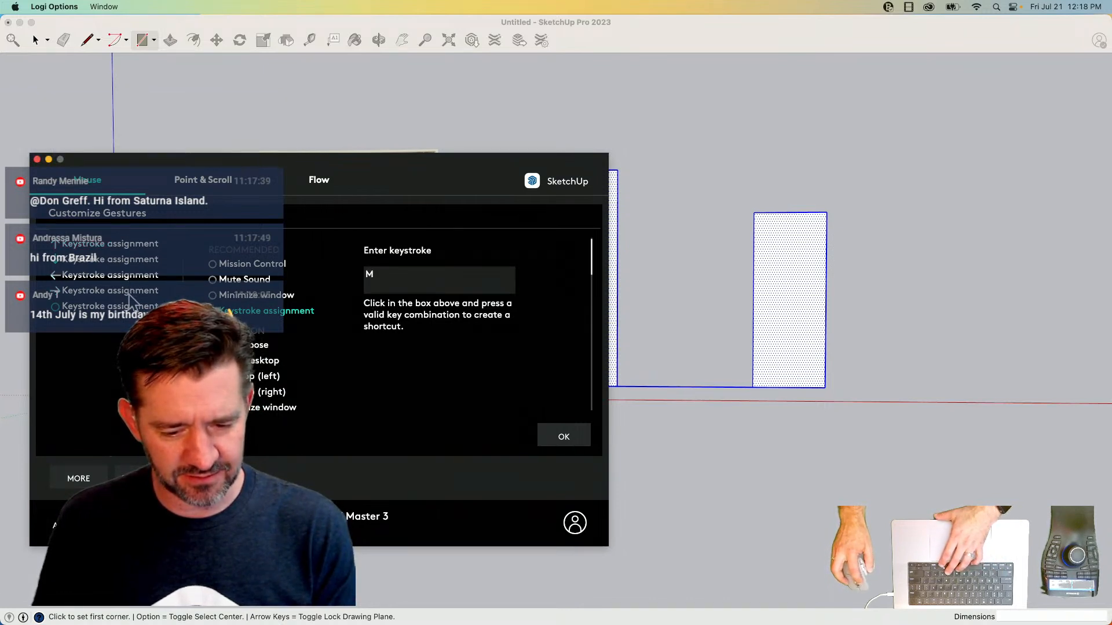
pyautogui.press('r')
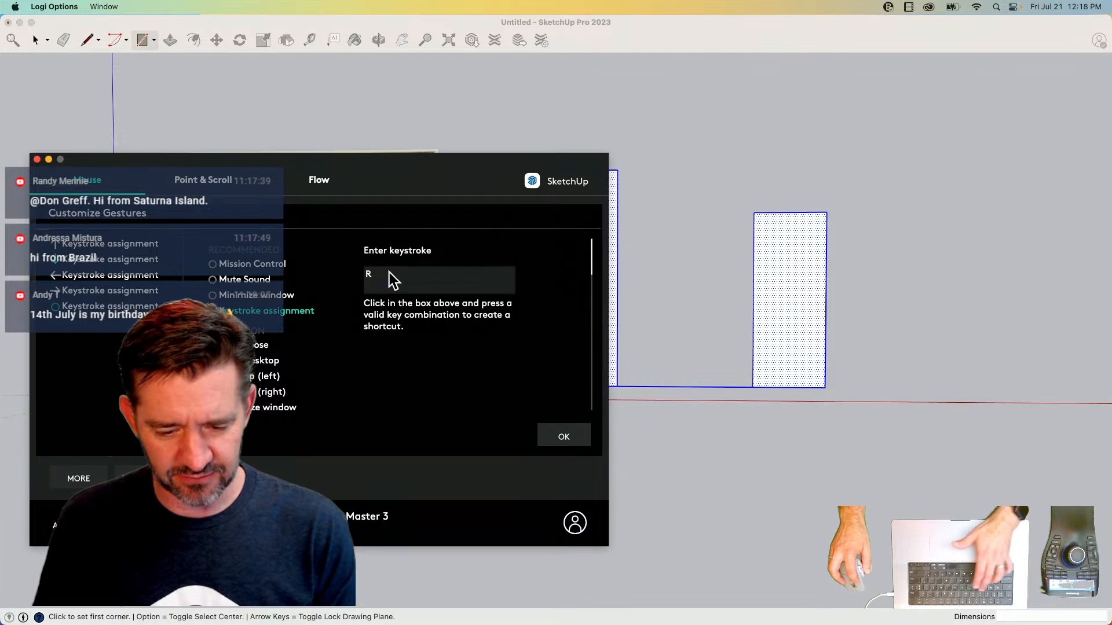
pyautogui.moveTo(304, 156); pyautogui.dragTo(0, 155)
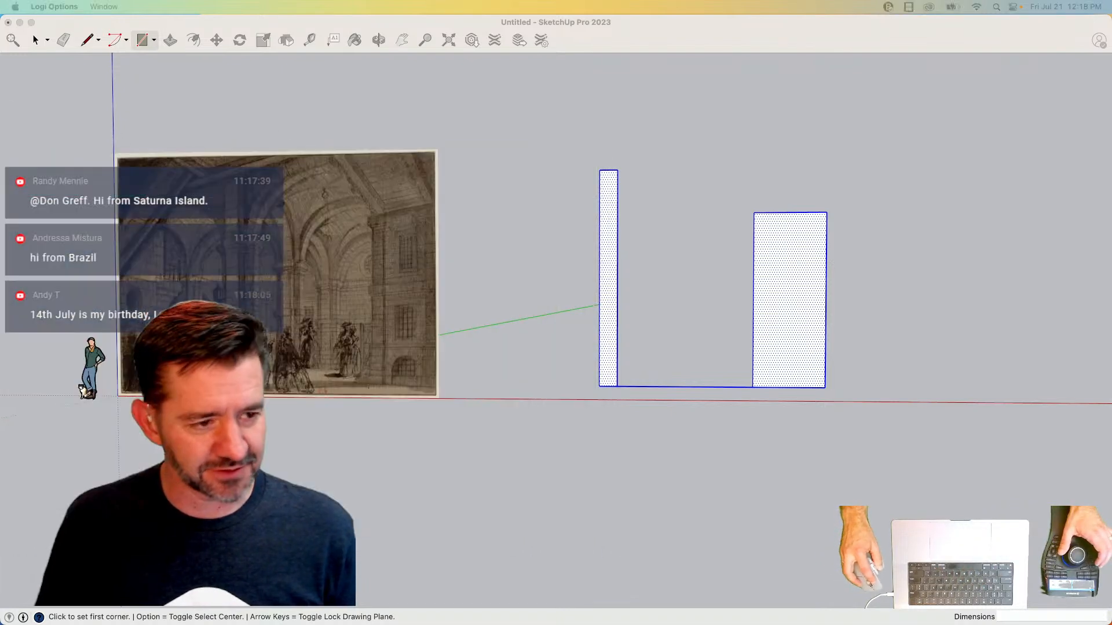
pyautogui.click(588, 357)
# - Draw a horizontal line about 11' 7" long from the wall face's upper corner to the pier, enclosing the opening as a face
pyautogui.press('m')
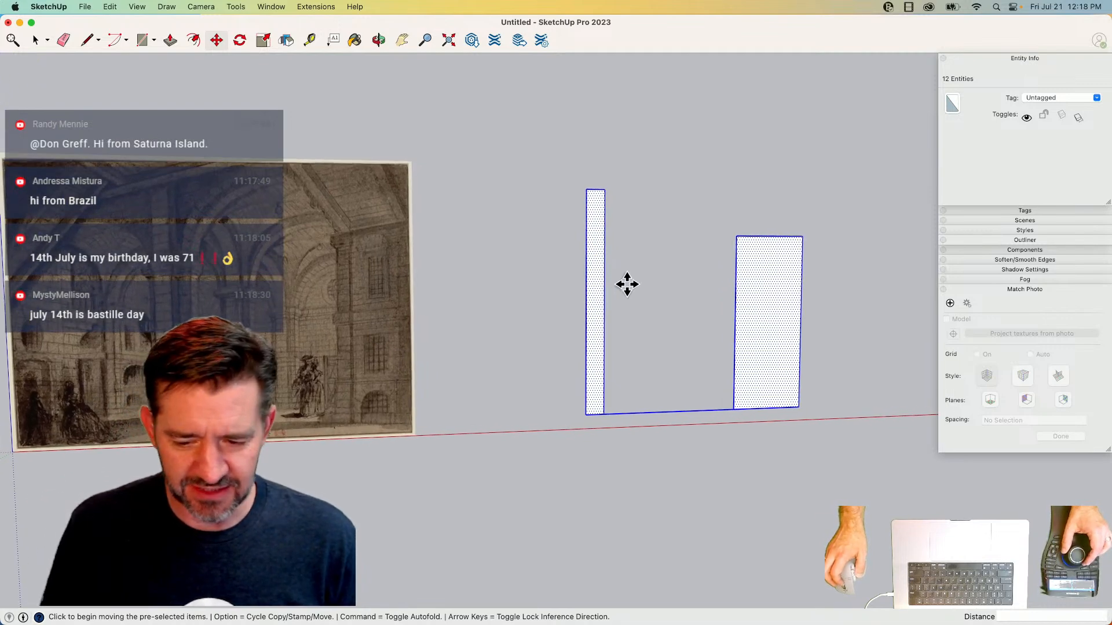
pyautogui.press('l')
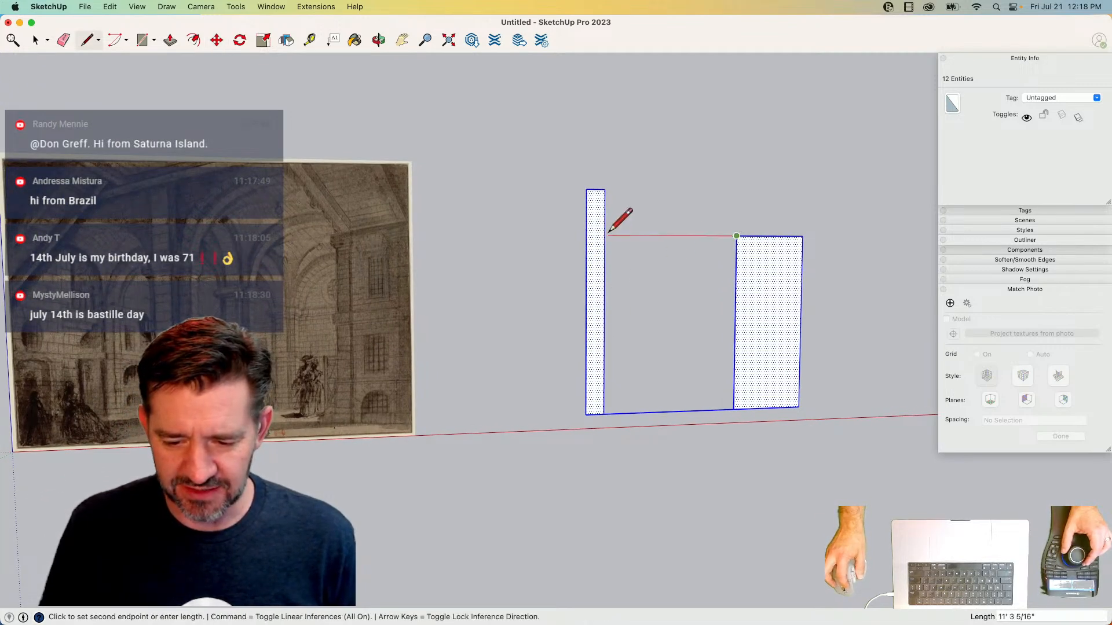
pyautogui.click(605, 235)
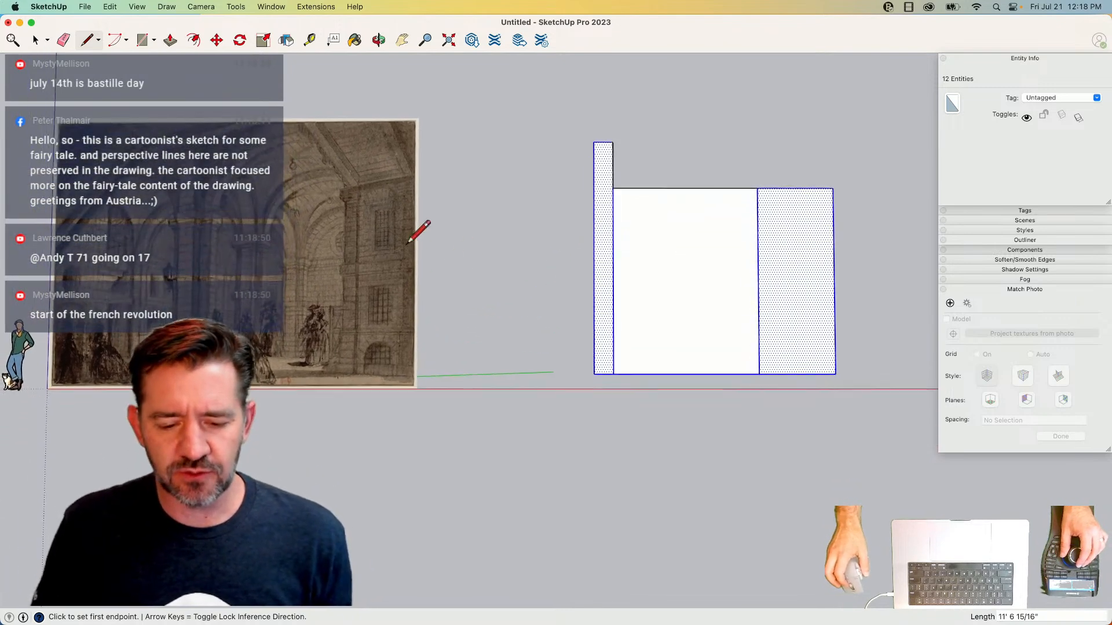
# - Draw a 48-sided circle centred on the opening's upper edge, spanning its width, and erase the lower arc and diameter to form an arched face
pyautogui.press('space')
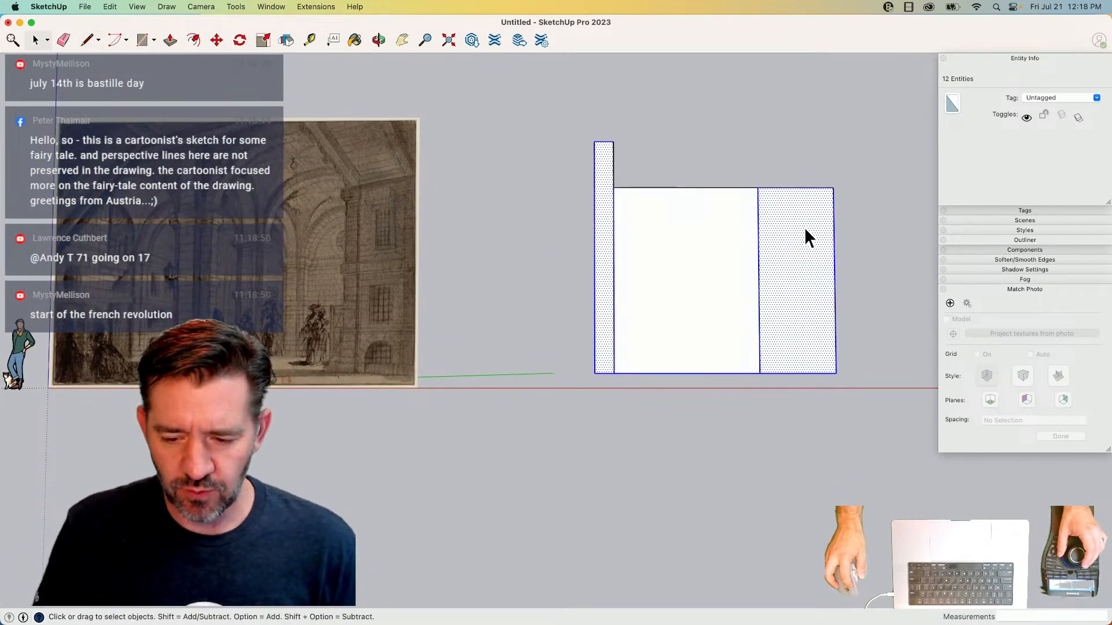
pyautogui.click(803, 226)
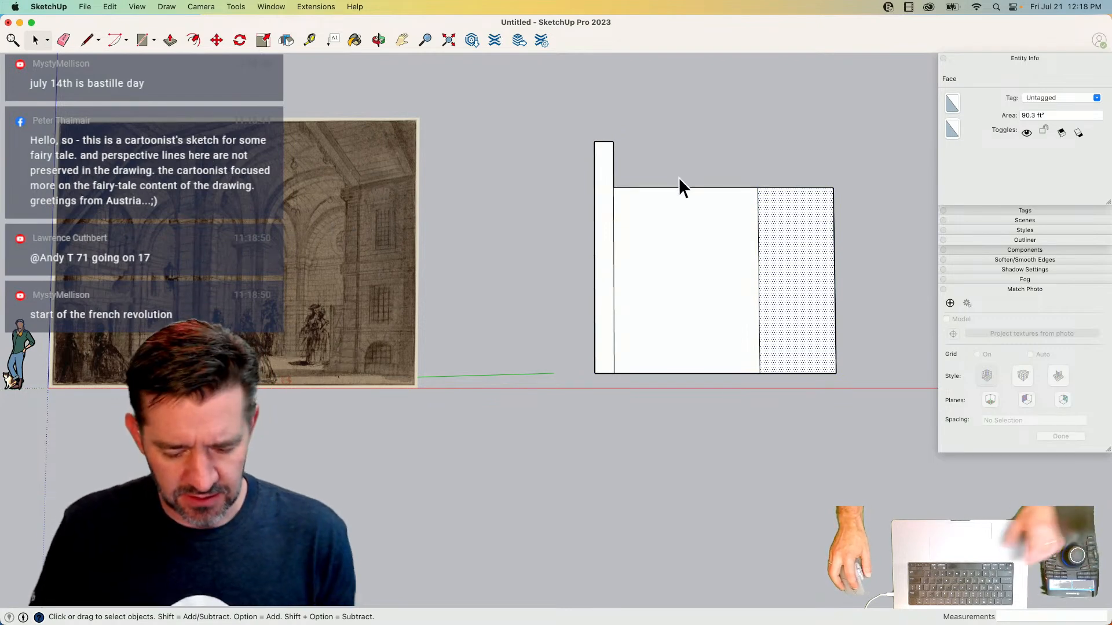
pyautogui.press('c')
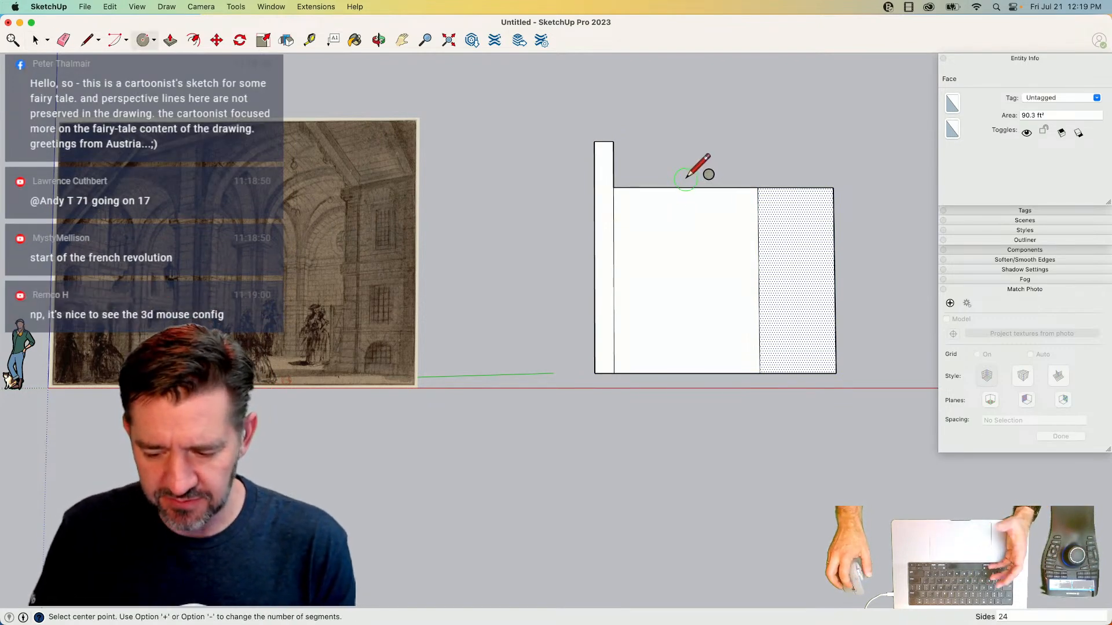
pyautogui.write('48')
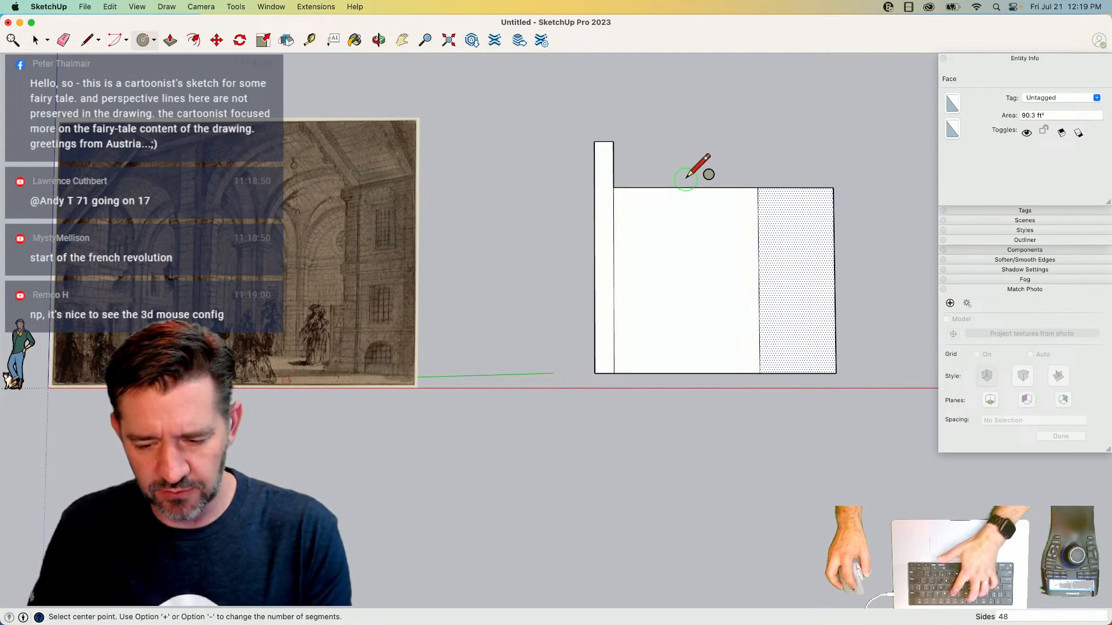
pyautogui.press('Return')
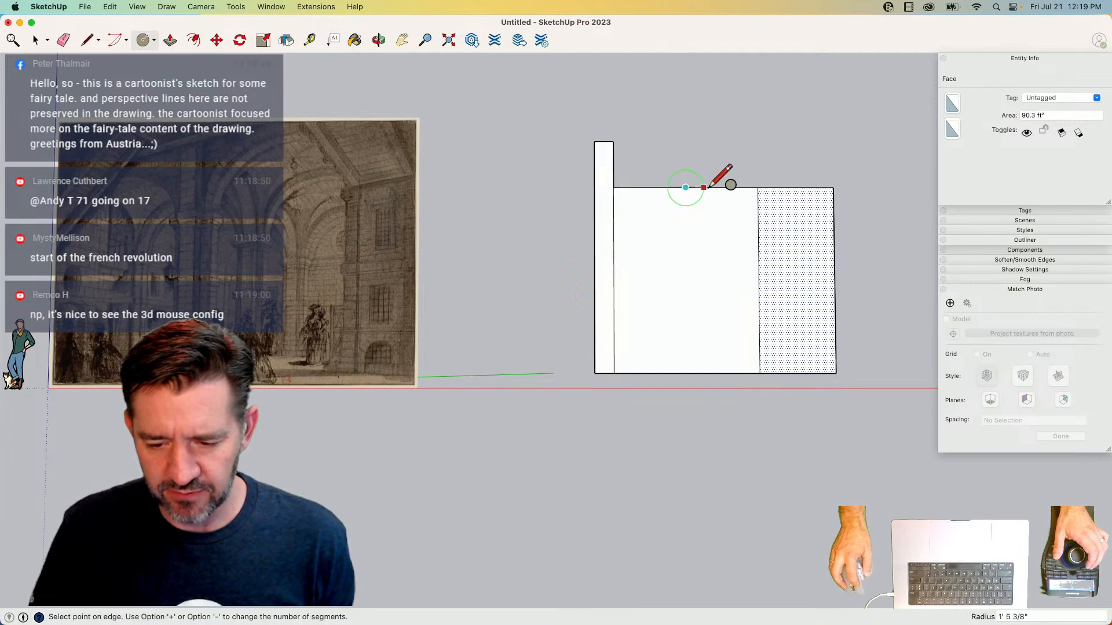
pyautogui.click(757, 187)
pyautogui.press('e')
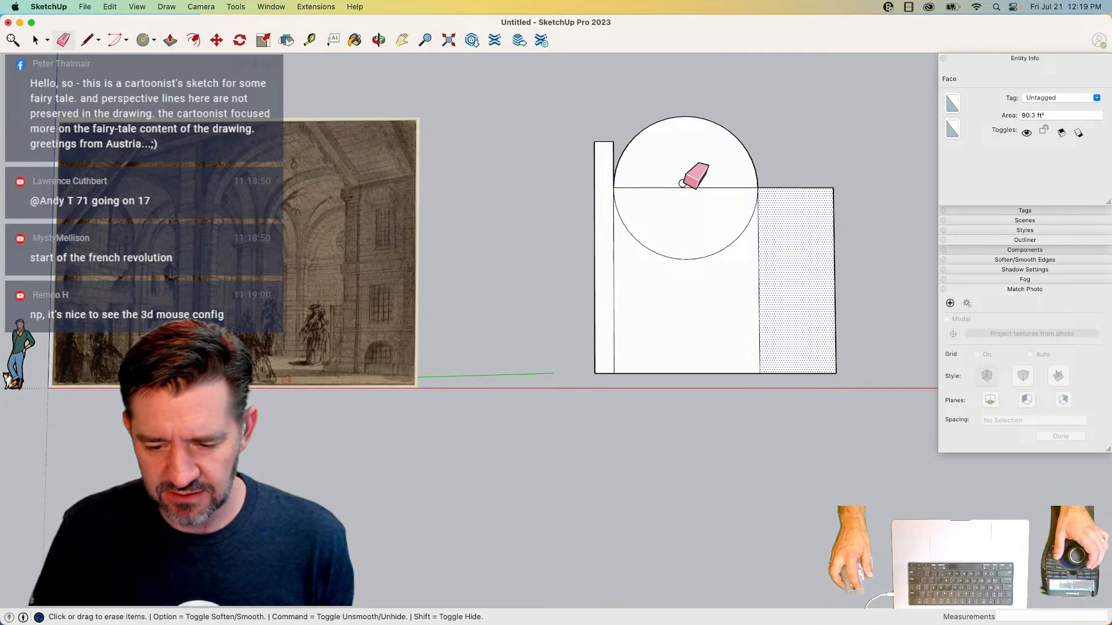
pyautogui.click(675, 264)
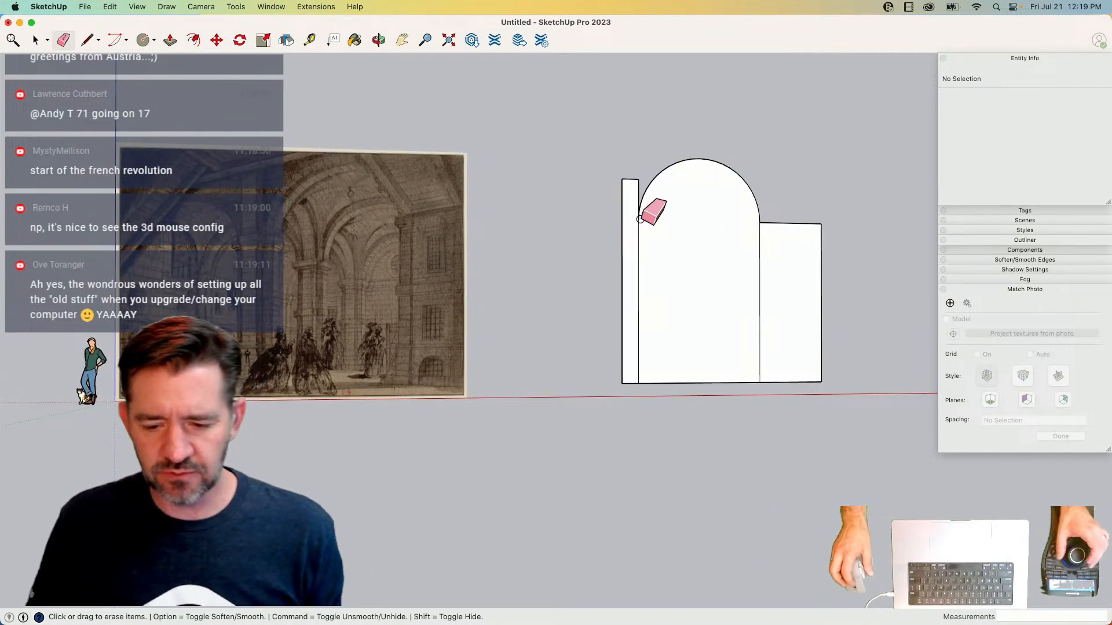
# - Copy the arched face about 13' 1" sideways so it adjoins the far side of the narrow pier
pyautogui.press('space')
pyautogui.click(722, 218)
pyautogui.press('m')
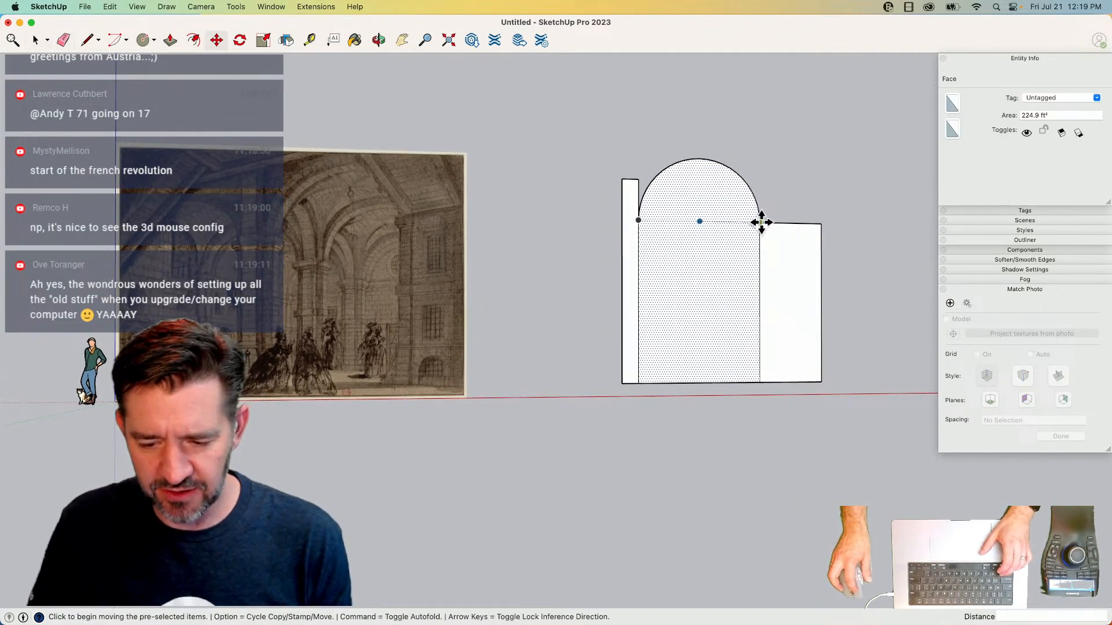
pyautogui.click(760, 222)
pyautogui.press('alt')
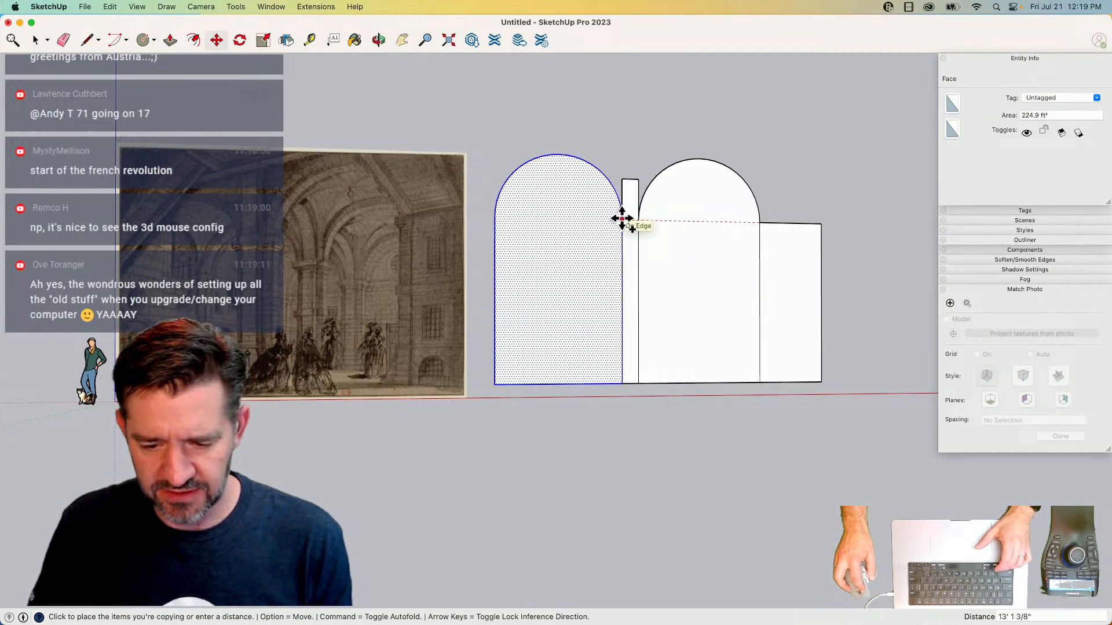
pyautogui.click(622, 218)
pyautogui.press('space')
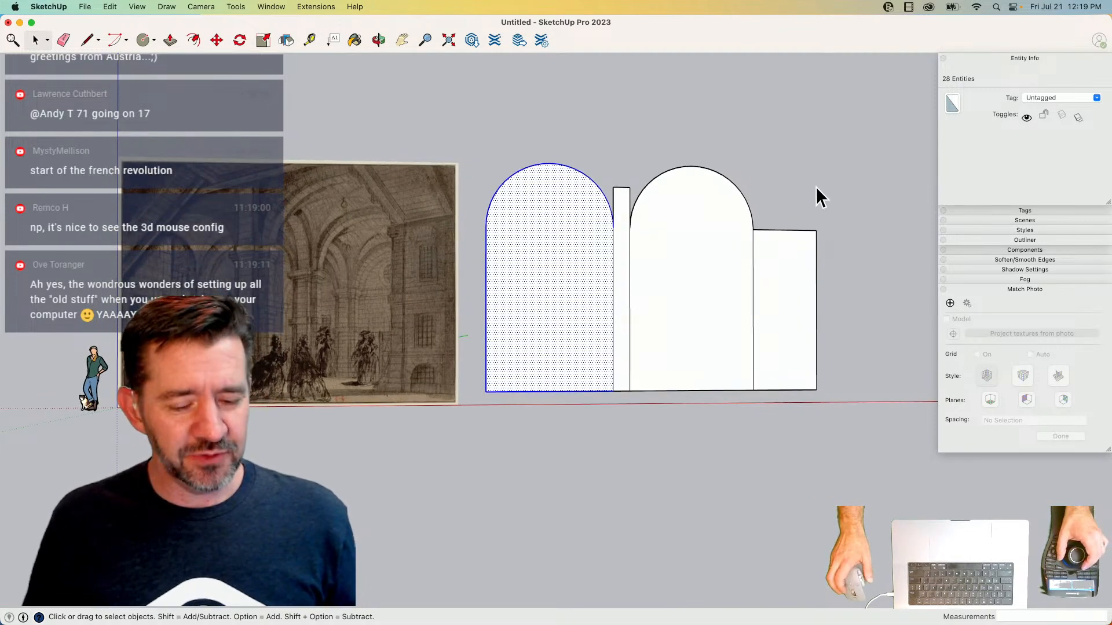
# - Draw a straight line joining the peaks of the two arches above the pier
pyautogui.press('l')
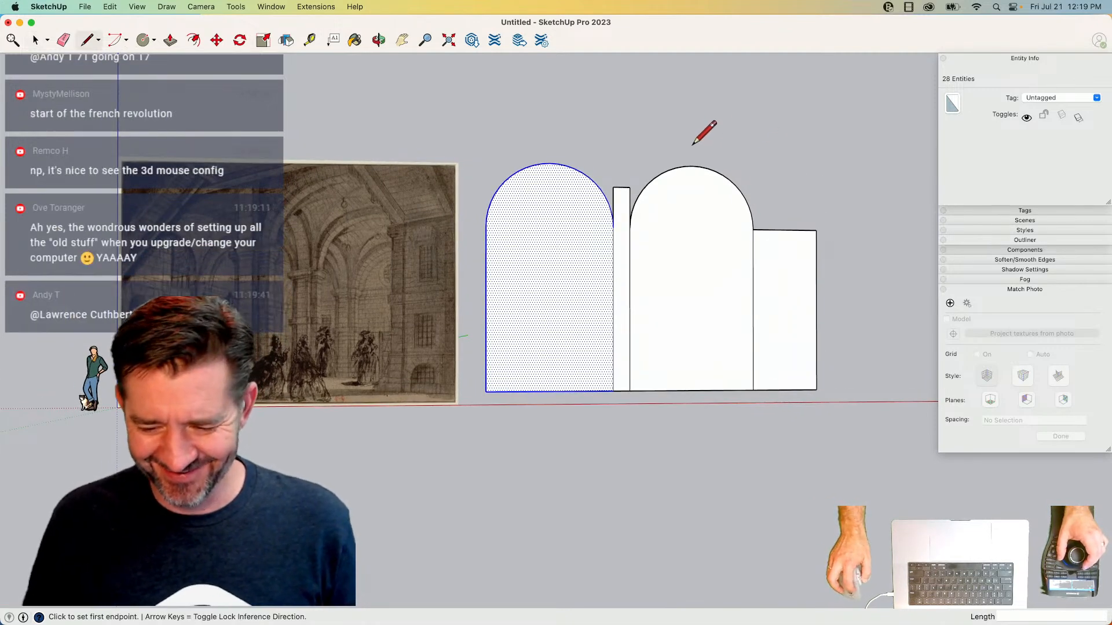
pyautogui.click(692, 166)
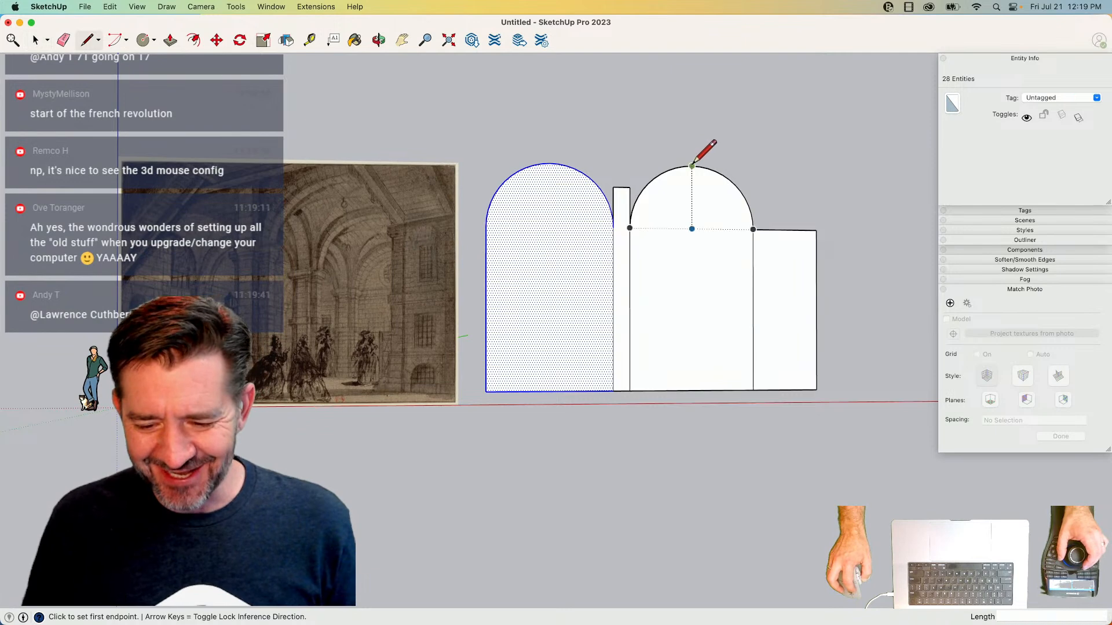
pyautogui.click(549, 164)
# - Move the pier's top edge up about 2' 1" to meet the line joining the arches, and clear the selection
pyautogui.press('space')
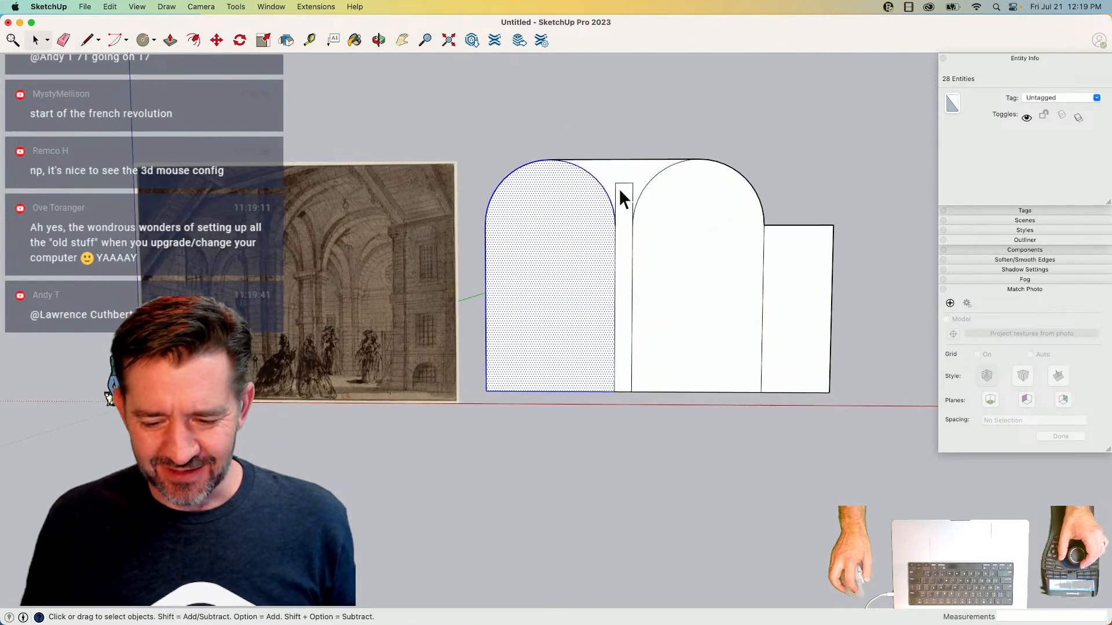
pyautogui.click(625, 183)
pyautogui.press('m')
pyautogui.click(624, 183)
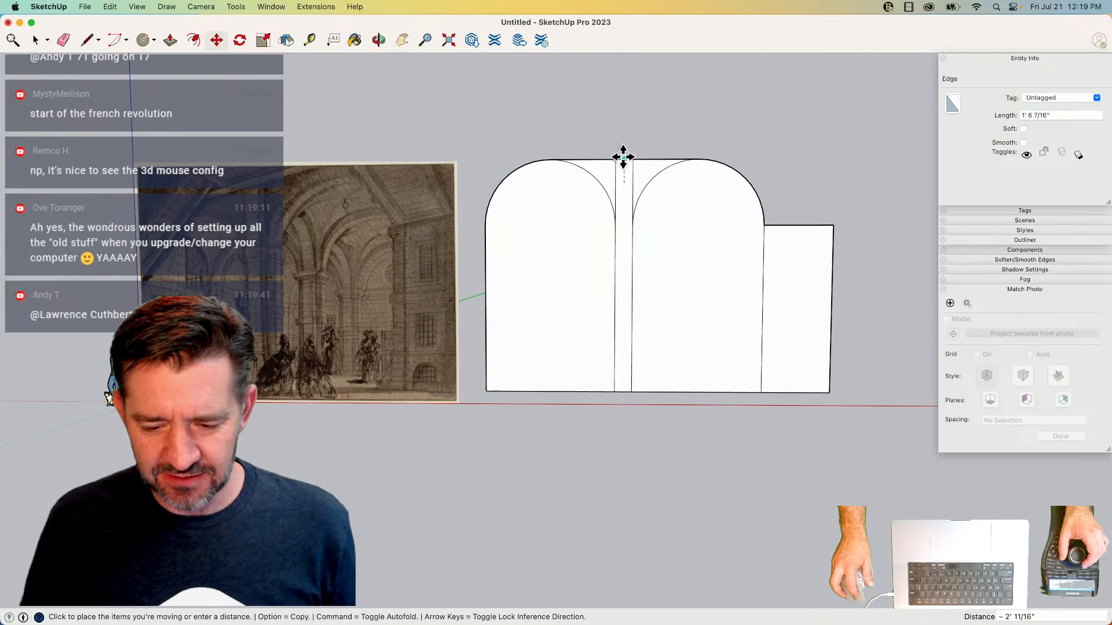
pyautogui.click(623, 158)
pyautogui.press('space')
pyautogui.click(808, 191)
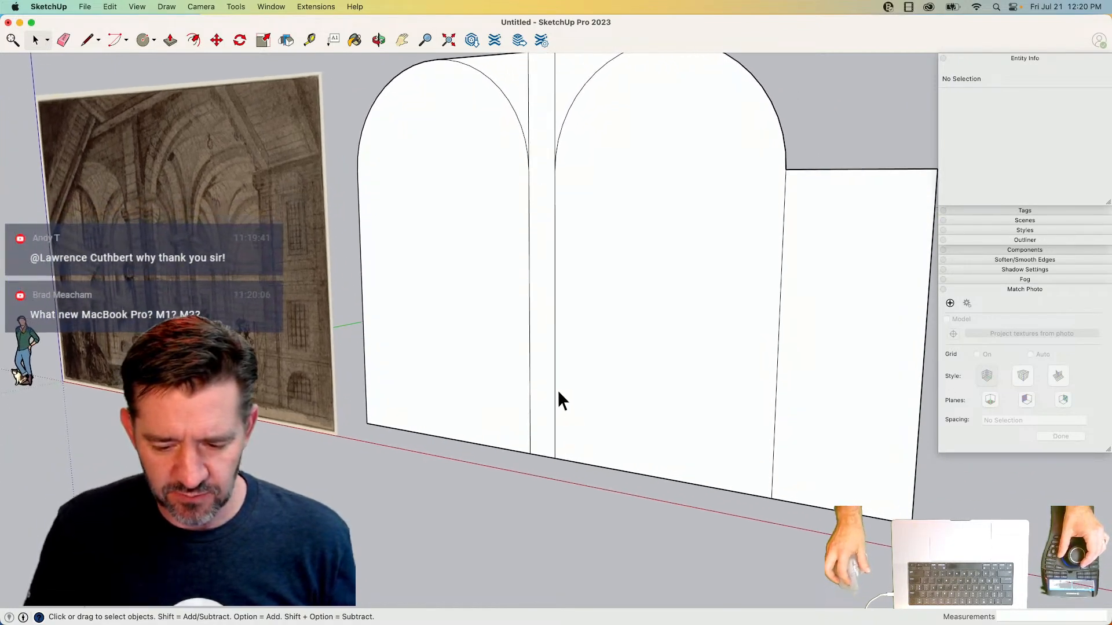
# - Push/Pull the narrow pier face outward by 1' and erase the stray edge on the pier's side next to the original arch
pyautogui.press('p')
pyautogui.click(537, 441)
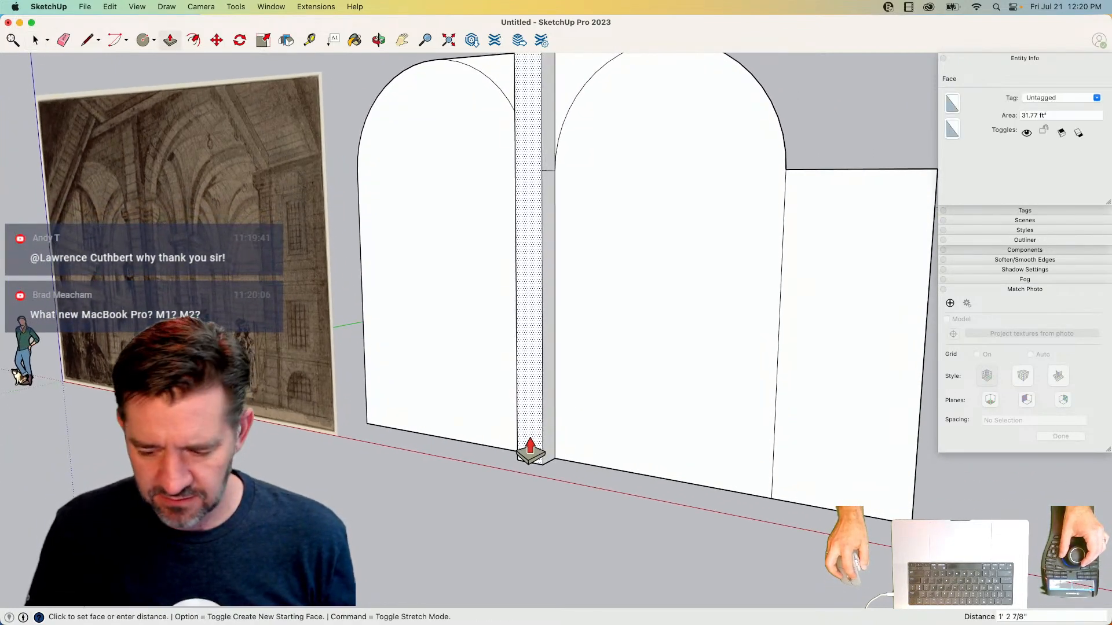
pyautogui.write("1'")
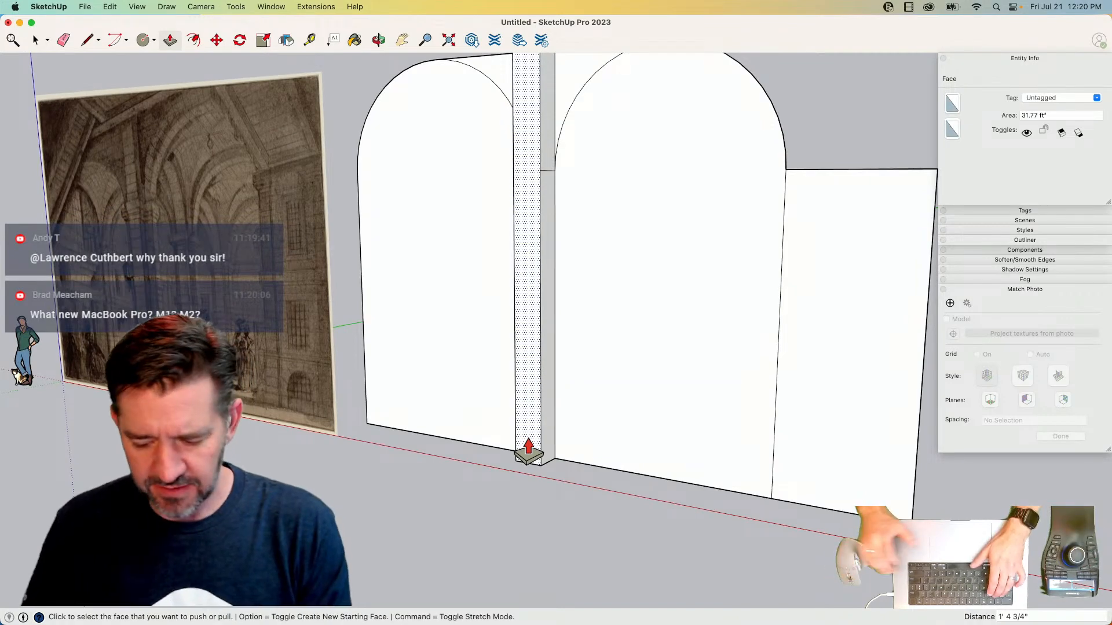
pyautogui.press('Return')
pyautogui.press('e')
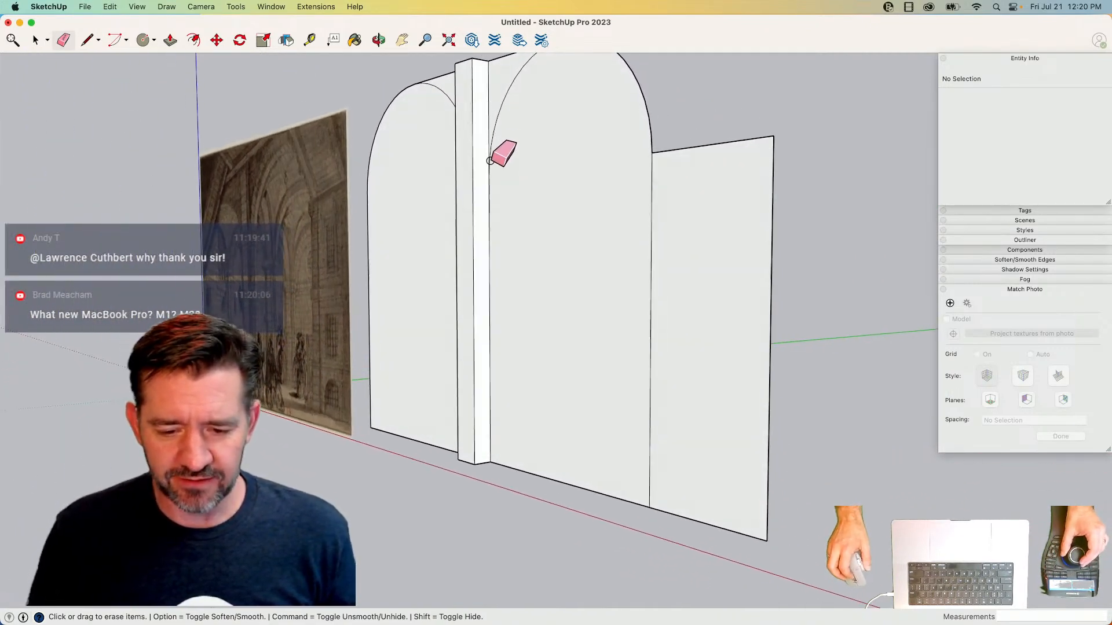
# - Offset the outline of the copied arch, without its floor edge, inward by 12"
pyautogui.press('space')
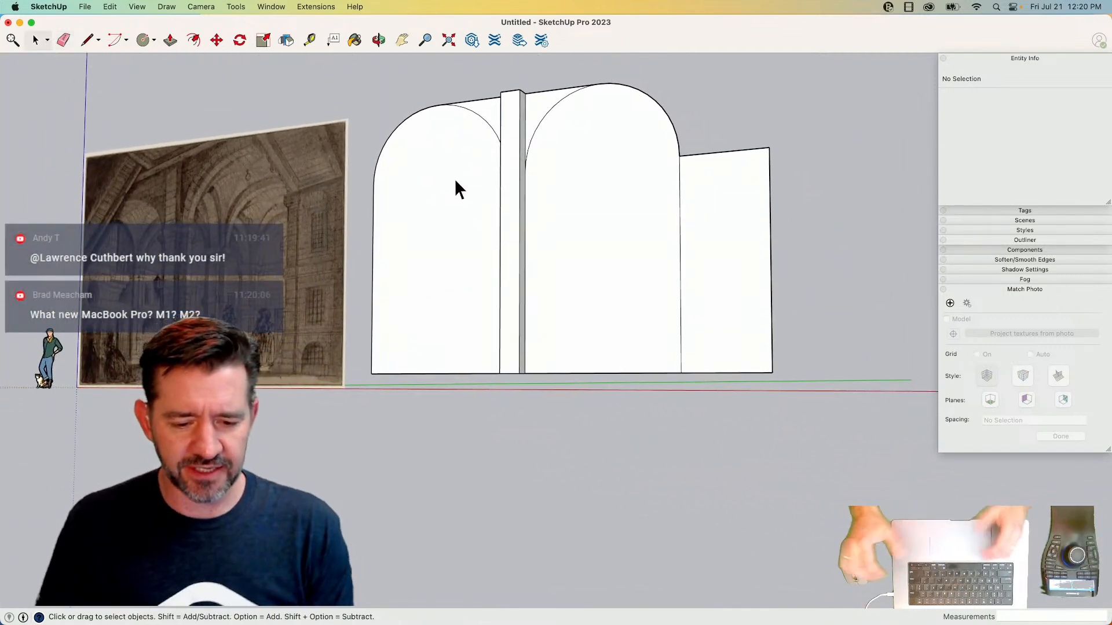
pyautogui.click(458, 181)
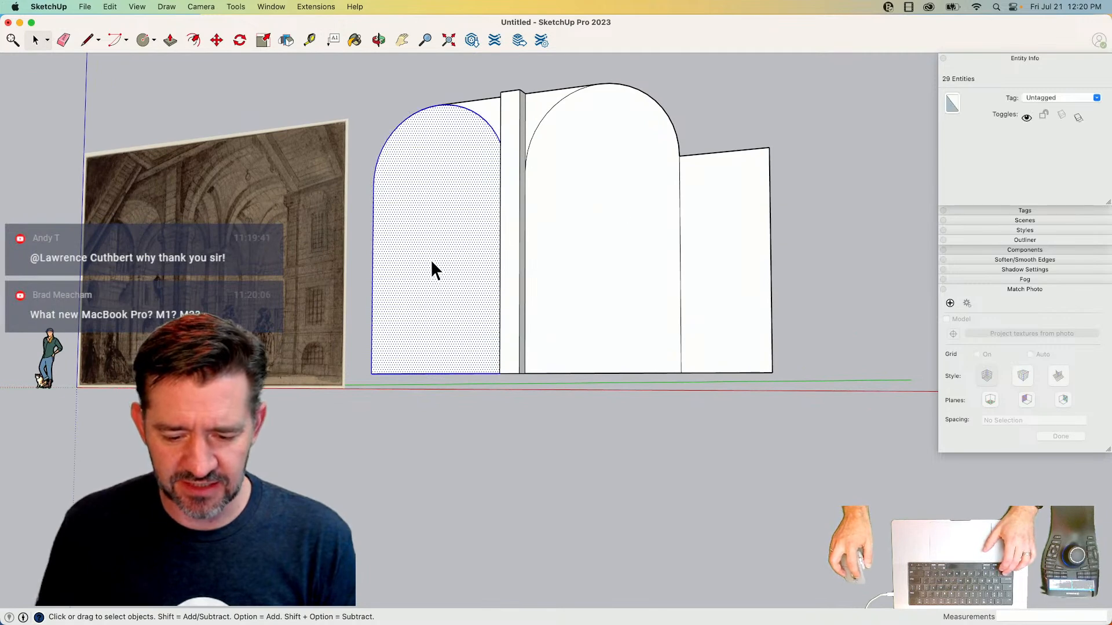
pyautogui.keyDown('shift'); pyautogui.click(423, 366); pyautogui.keyUp('shift')
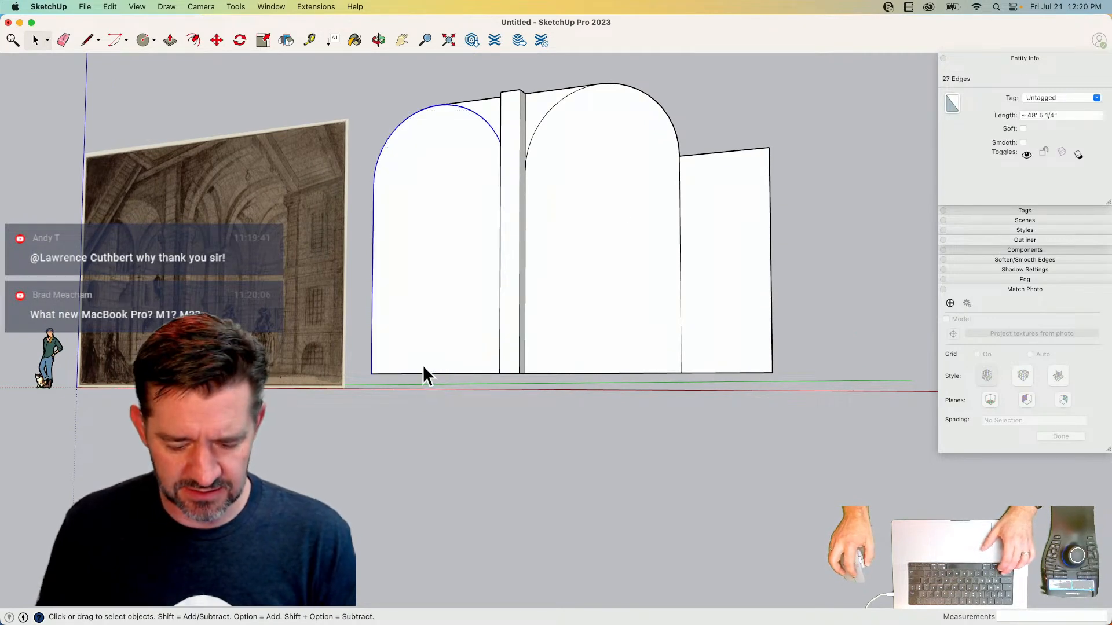
pyautogui.press('f')
pyautogui.click(386, 310)
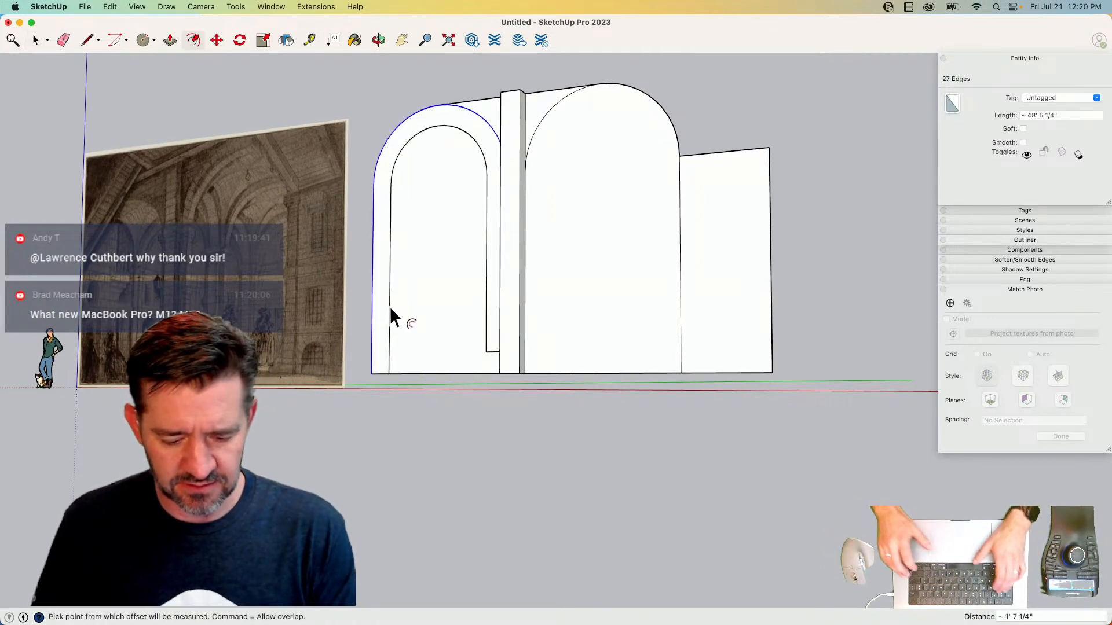
pyautogui.write('12')
pyautogui.press('Return')
# - Extend the inset outline down to the floor beside the pier and erase the short leftover stub
pyautogui.press('l')
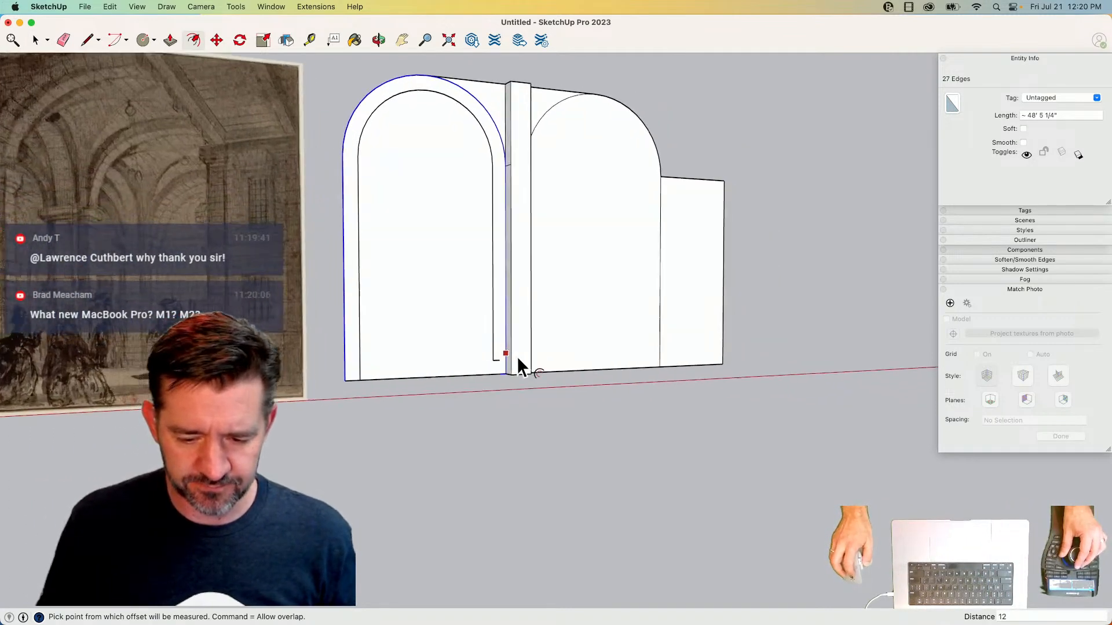
pyautogui.click(457, 360)
pyautogui.press('e')
pyautogui.click(463, 362)
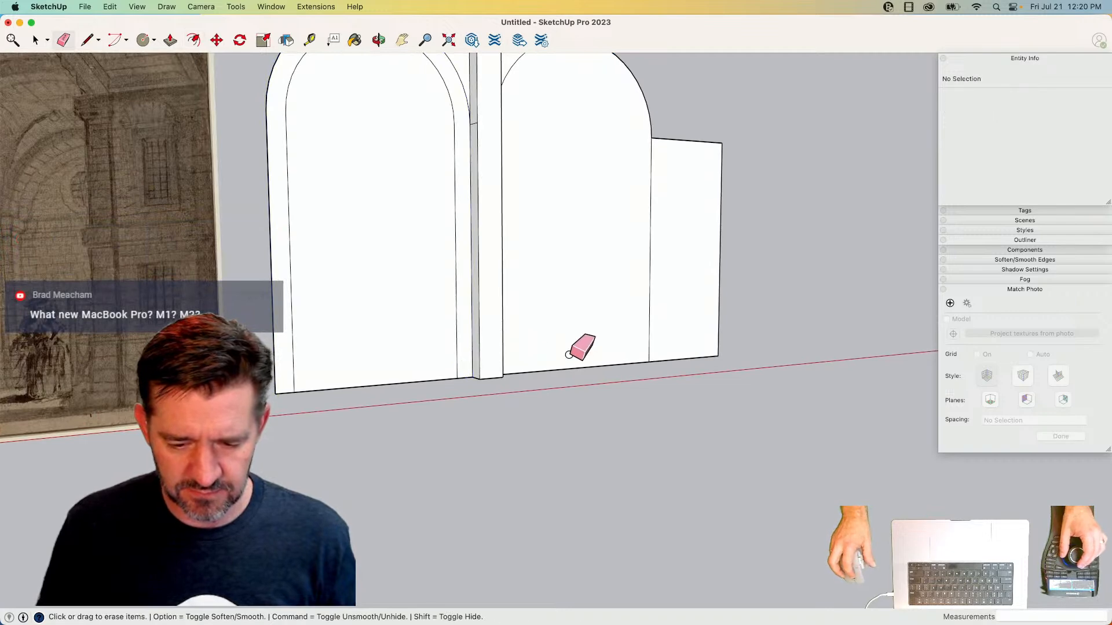
# - Offset the outline of the arch next to the wall face, without its floor edge, inward by 1'
pyautogui.press('space')
pyautogui.doubleClick(531, 276)
pyautogui.keyDown('shift'); pyautogui.click(505, 372); pyautogui.keyUp('shift')
pyautogui.press('f')
pyautogui.click(458, 335)
pyautogui.click(481, 340)
pyautogui.write("1'")
pyautogui.press('Return')
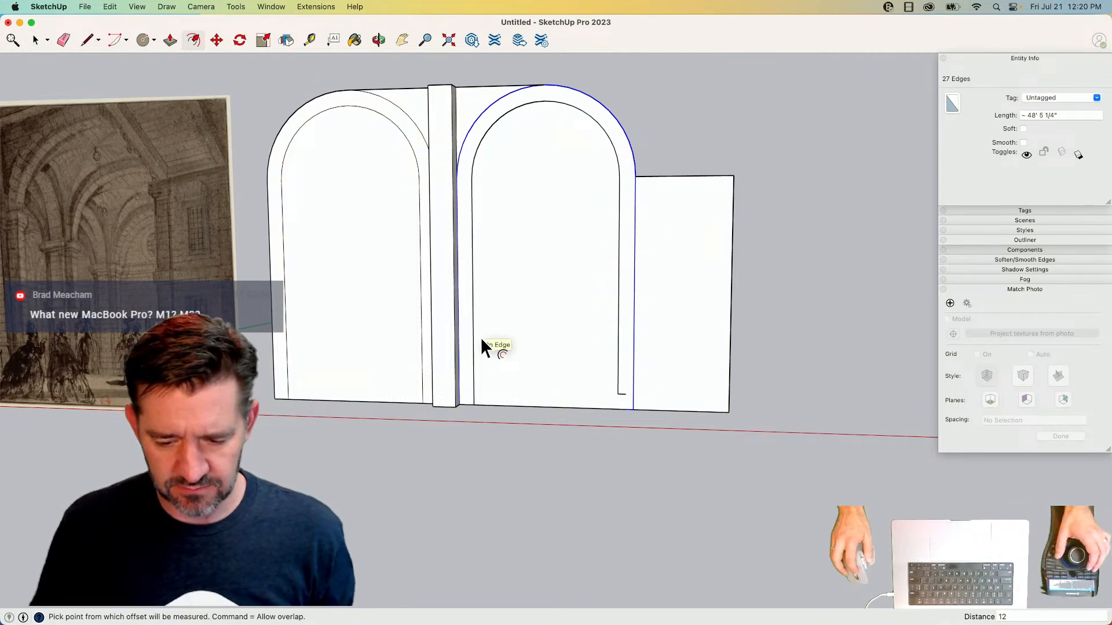
# - Extend the second arch's inset outline down to the floor, and erase the leftover stub and the floor edges inside both arch openings
pyautogui.press('l')
pyautogui.press('Escape')
pyautogui.press('e')
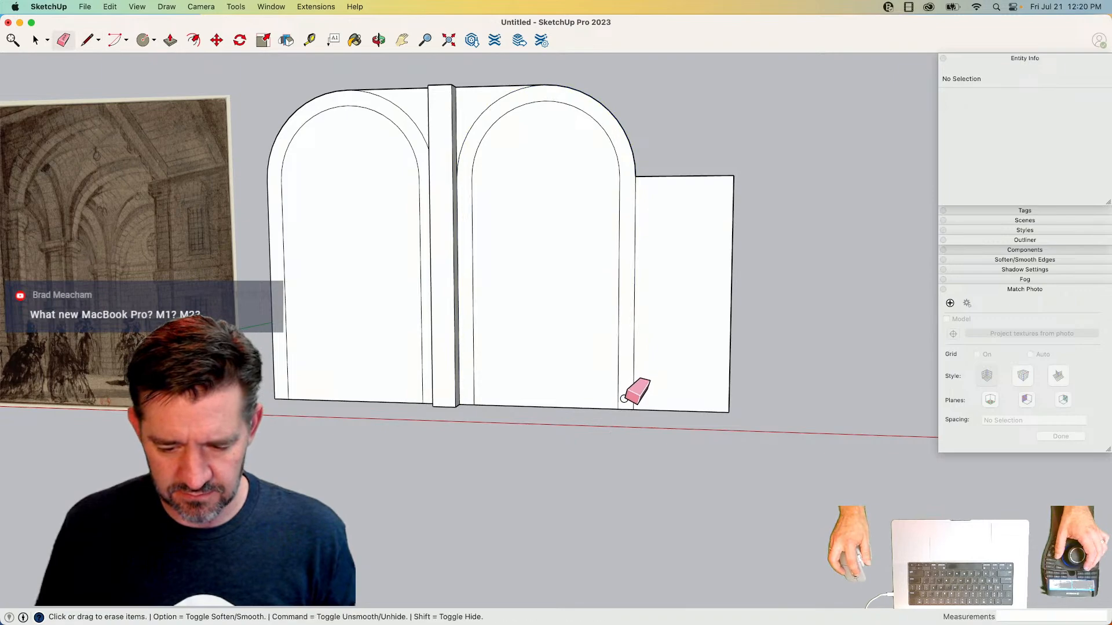
pyautogui.click(561, 407)
pyautogui.click(358, 401)
pyautogui.moveTo(362, 414)
pyautogui.mouseDown(button='middle')
pyautogui.moveTo(496, 365)
pyautogui.moveTo(487, 372)
pyautogui.mouseUp(button='middle')
# - Measure the width of the pier across its top front edge
pyautogui.press('l')
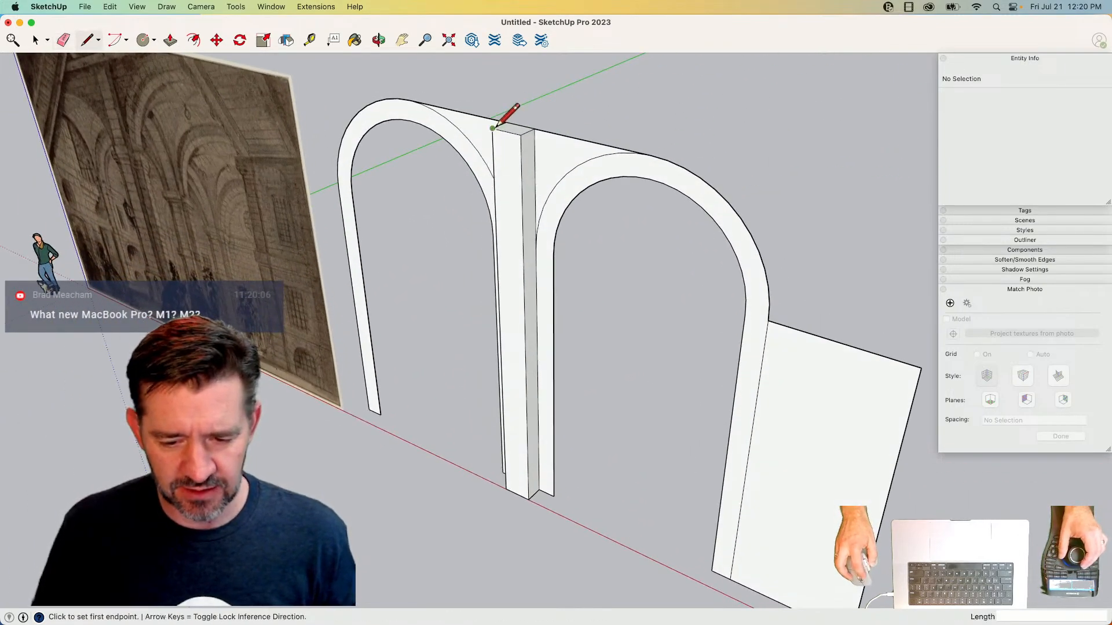
pyautogui.click(492, 128)
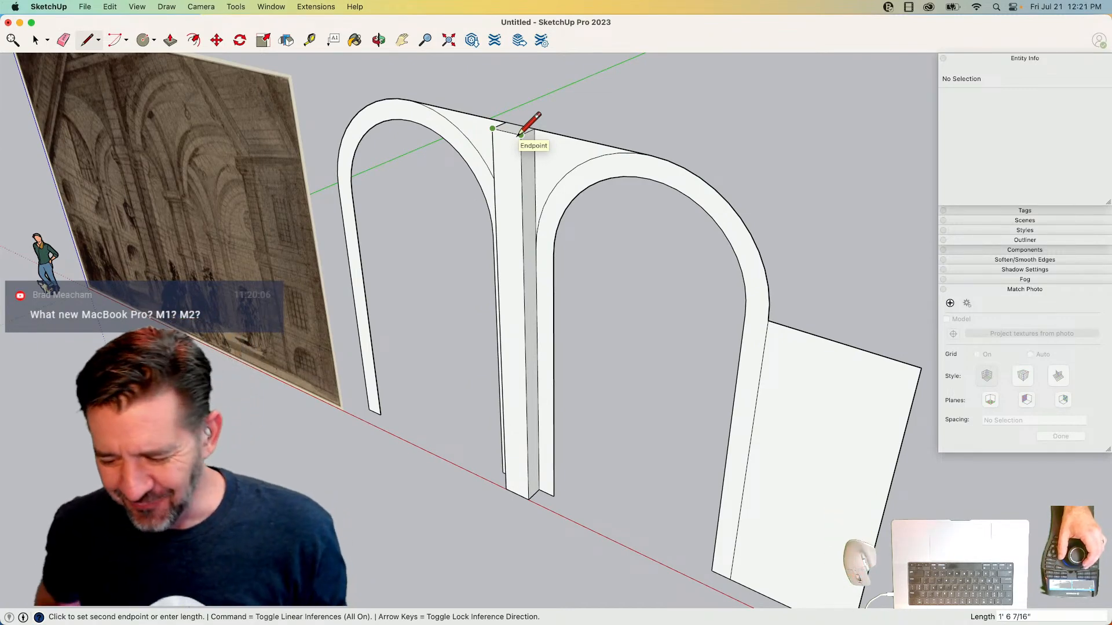
pyautogui.press('space')
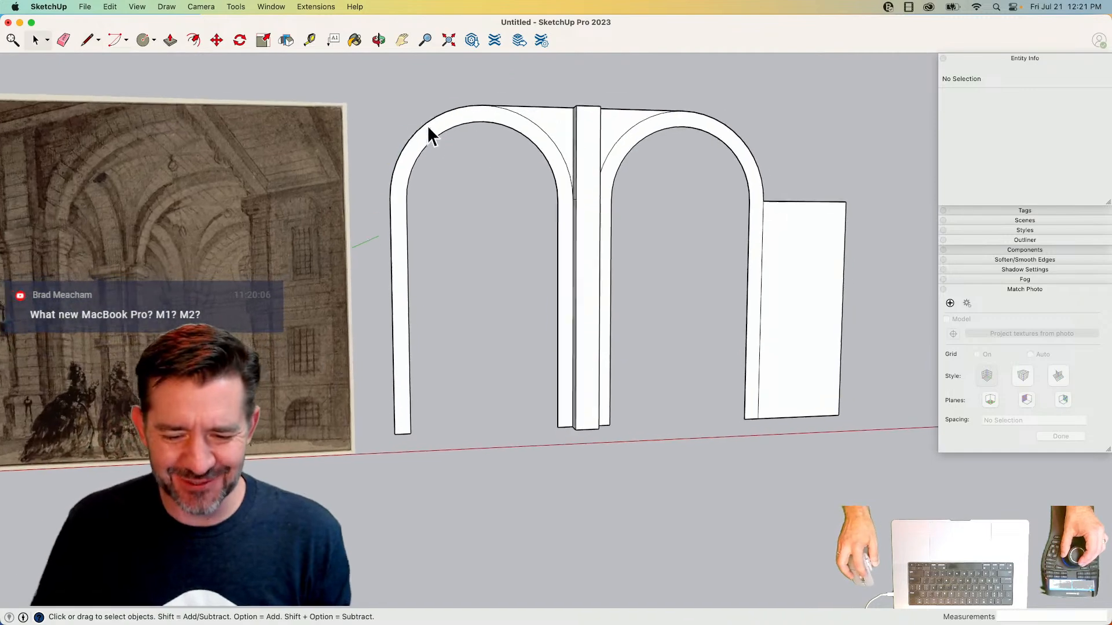
# - Move the entire arch nearest the imported drawing 7/16" along the red axis toward the pier
pyautogui.moveTo(391, 105); pyautogui.dragTo(573, 476)
pyautogui.press('m')
pyautogui.click(568, 469)
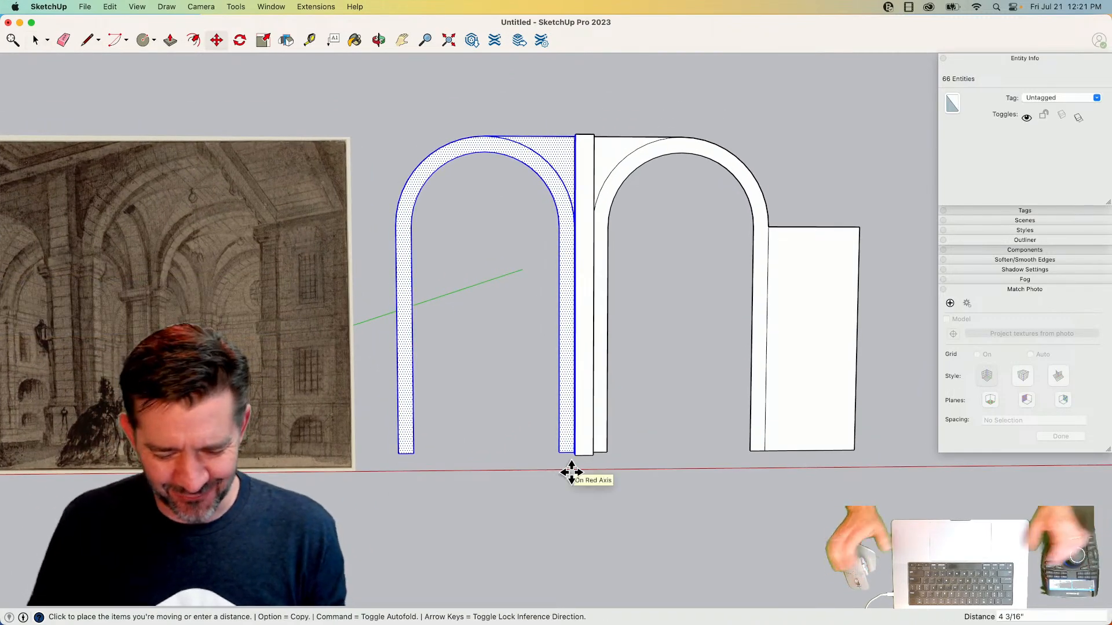
pyautogui.write('6')
pyautogui.press('BackSpace')
pyautogui.write('7/16')
pyautogui.press('Return')
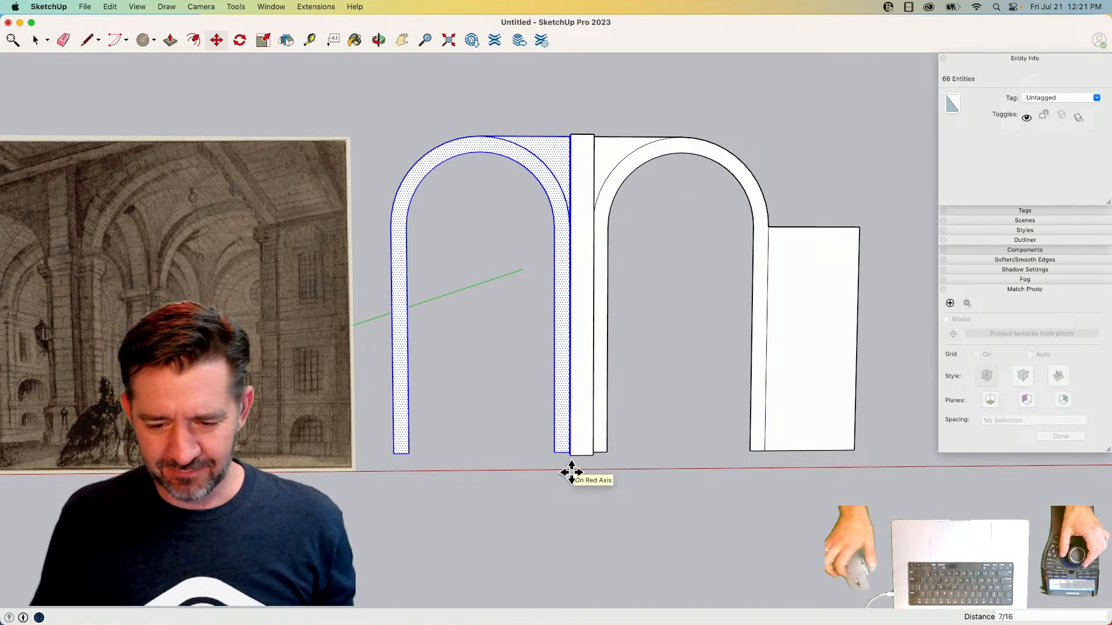
# - Erase the spandrel faces and edges between the pier top and the two arches
pyautogui.press('l')
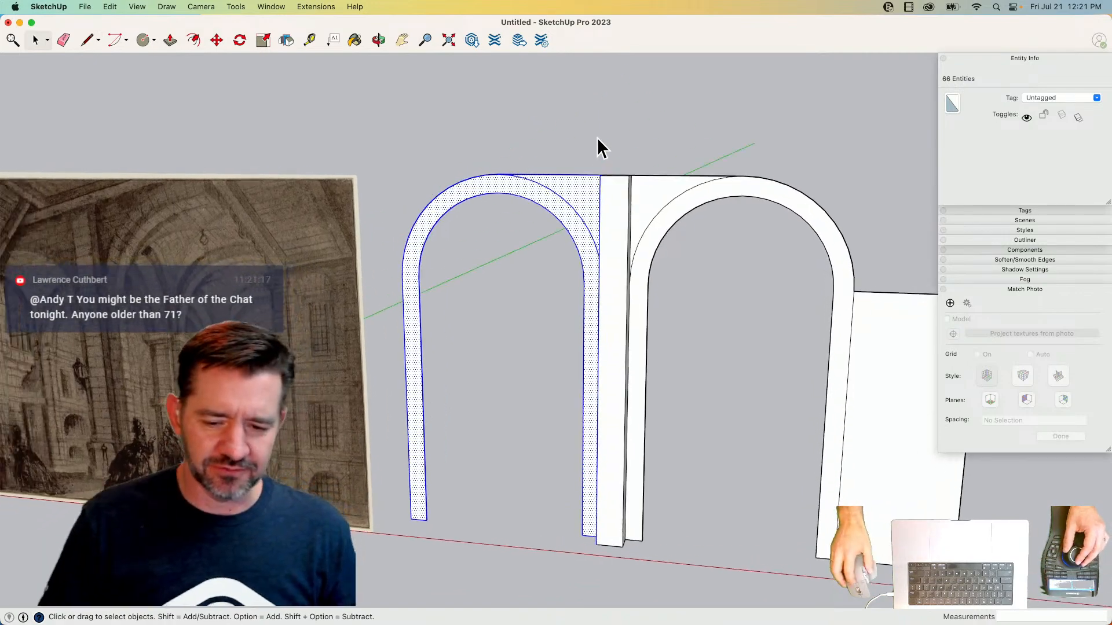
pyautogui.press('e')
pyautogui.moveTo(659, 196); pyautogui.dragTo(661, 204)
pyautogui.moveTo(594, 196); pyautogui.dragTo(592, 201)
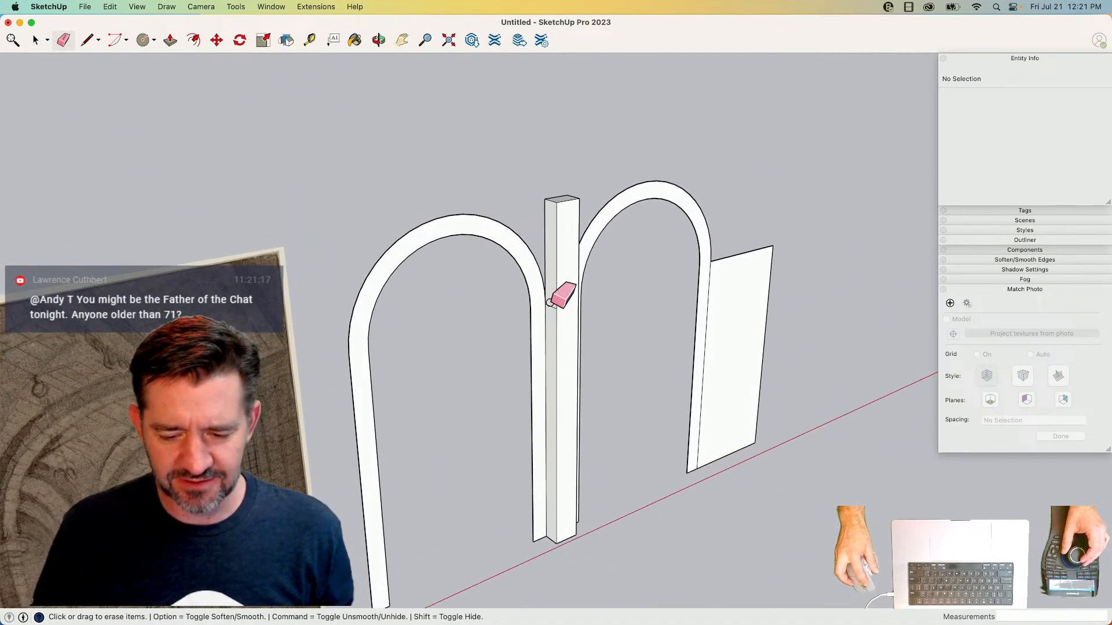
# - Push/Pull the arch band next to the wall face back by 1'6" and repeat the same depth on the other arch
pyautogui.press('space')
pyautogui.press('p')
pyautogui.click(601, 297)
pyautogui.click(602, 298)
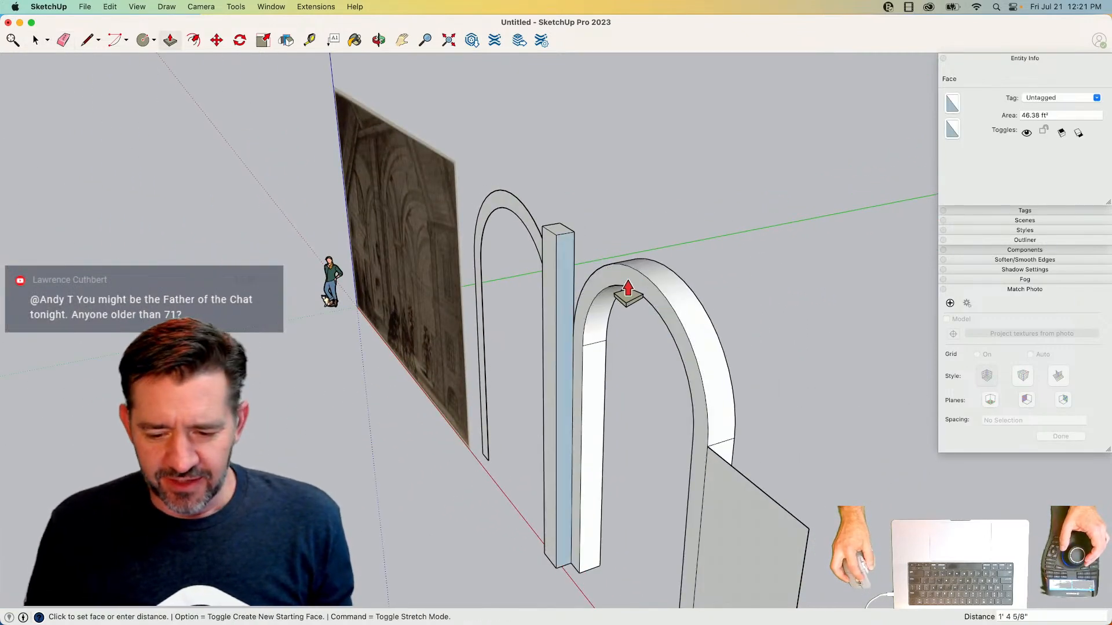
pyautogui.press('alt')
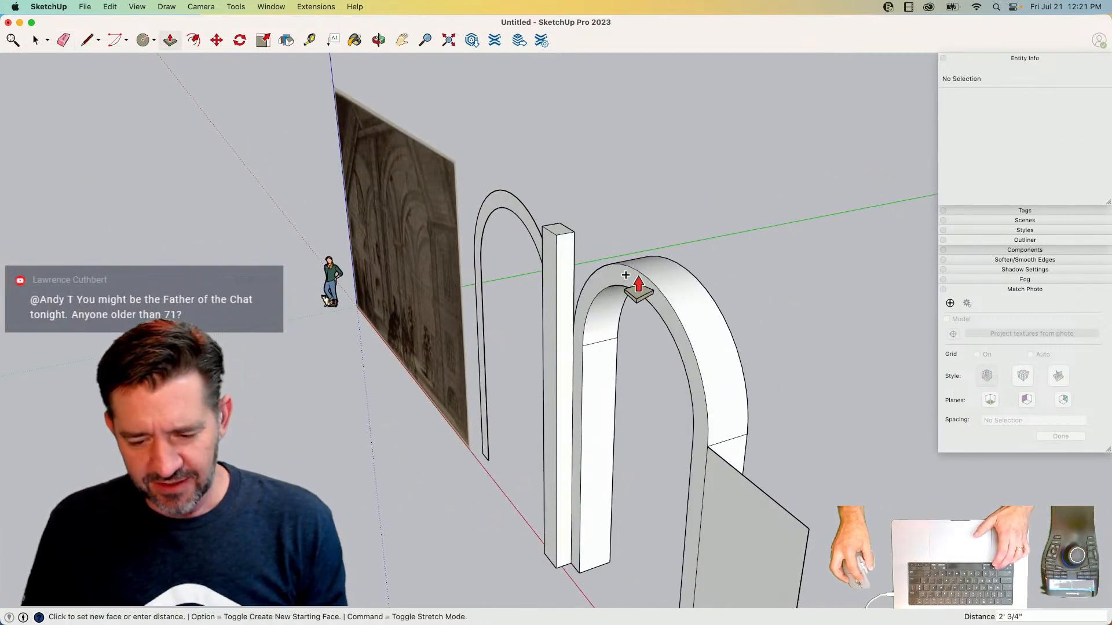
pyautogui.write('1')
pyautogui.press('Return')
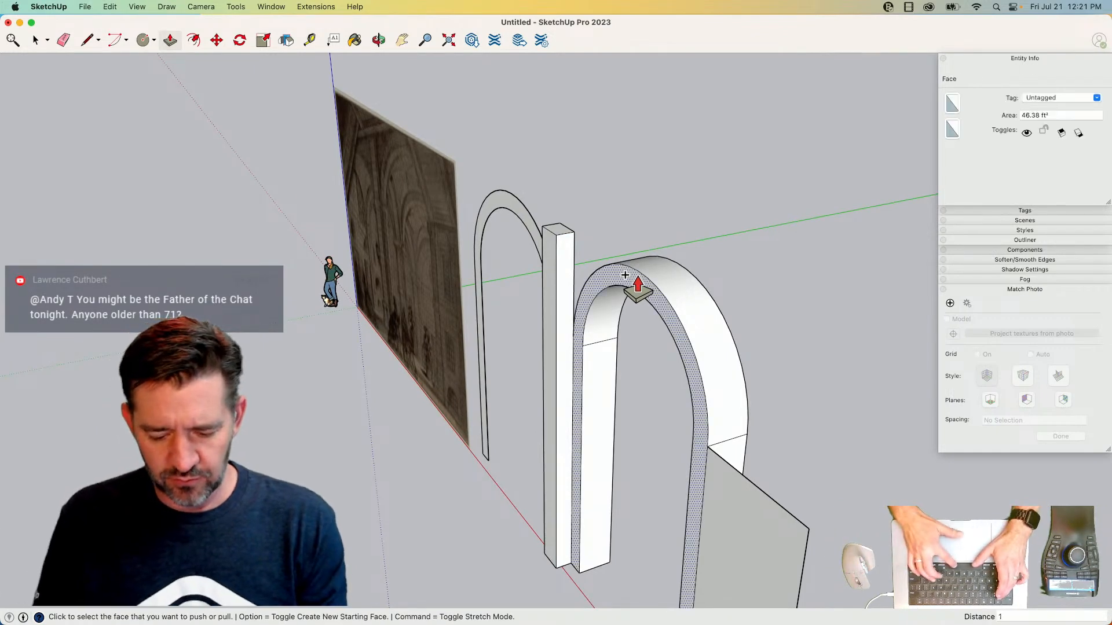
pyautogui.click(625, 276)
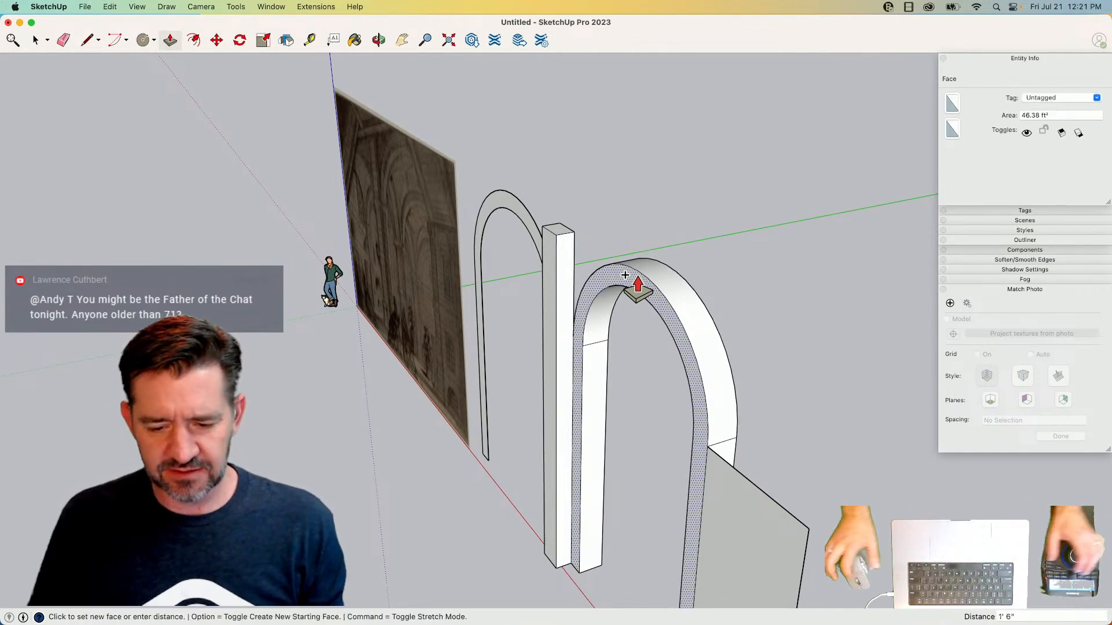
pyautogui.click(509, 212)
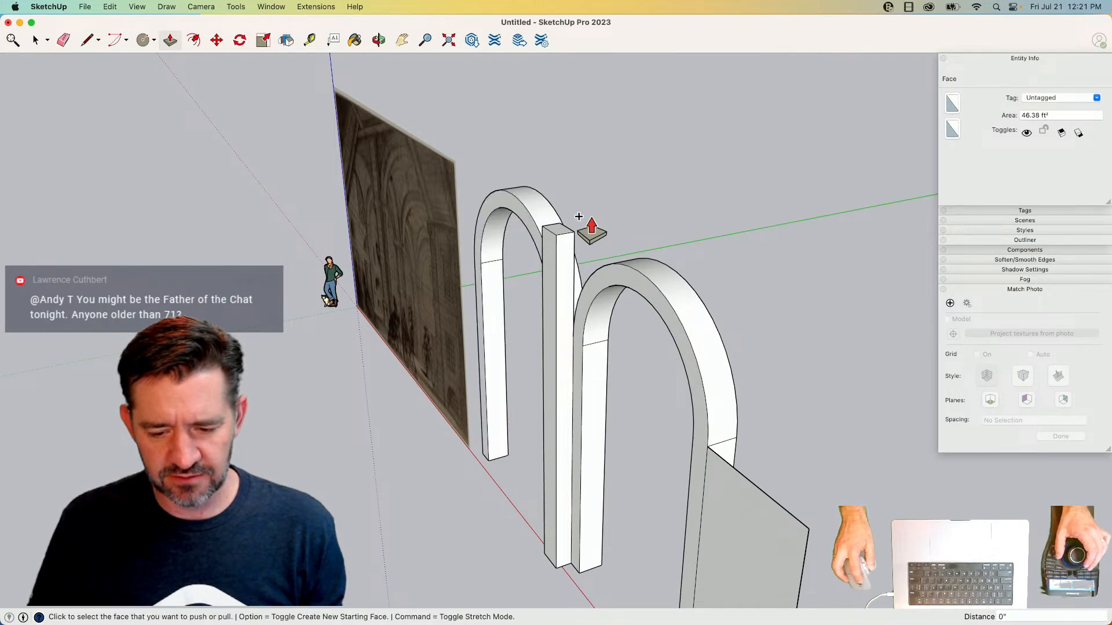
pyautogui.press('space')
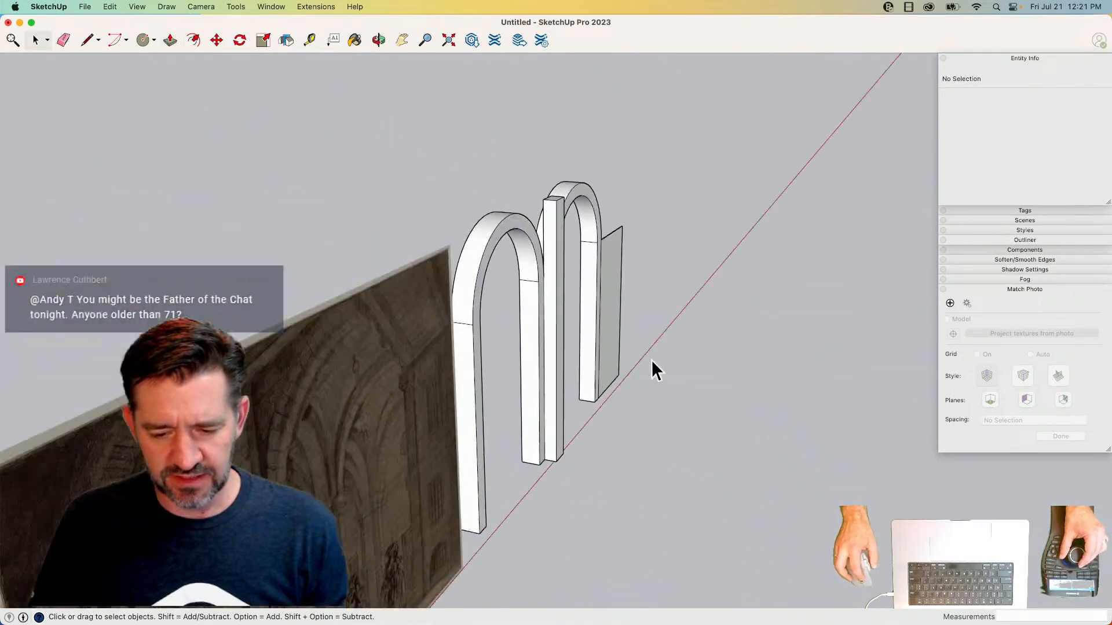
# - Close the pier's open back by tracing its top edge, and reverse the new face
pyautogui.press('l')
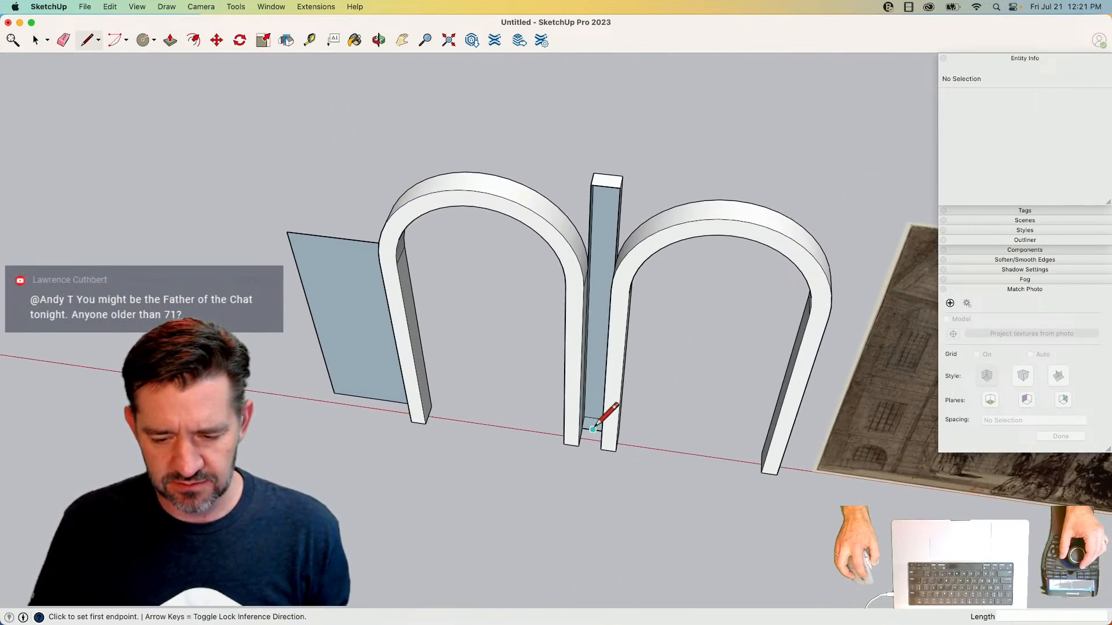
pyautogui.click(590, 184)
pyautogui.press('Escape')
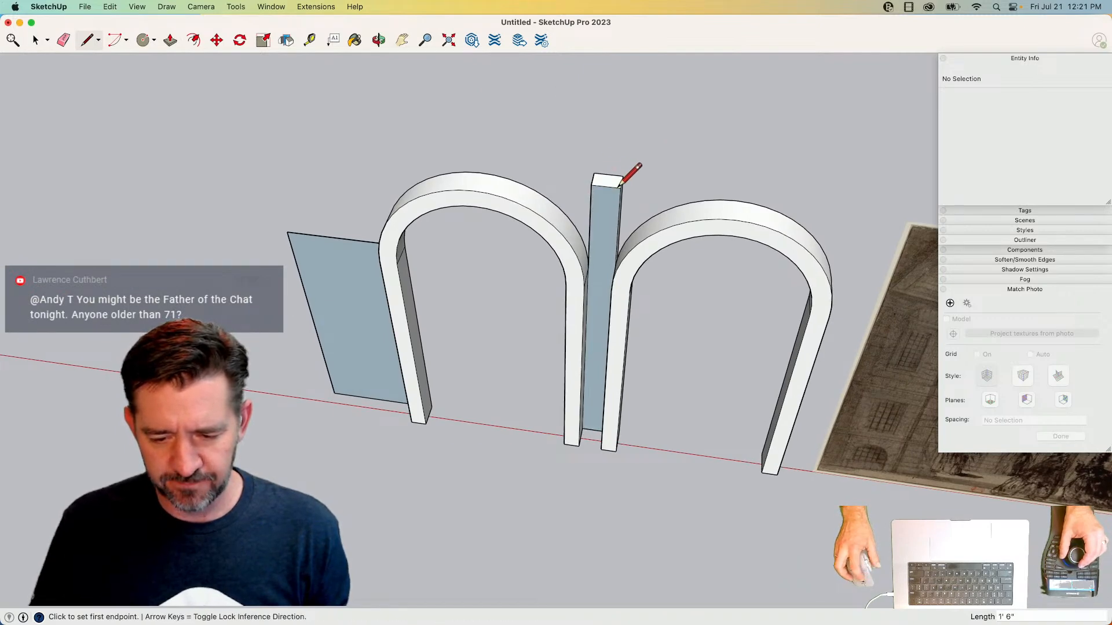
pyautogui.press('space')
pyautogui.rightClick(620, 217)
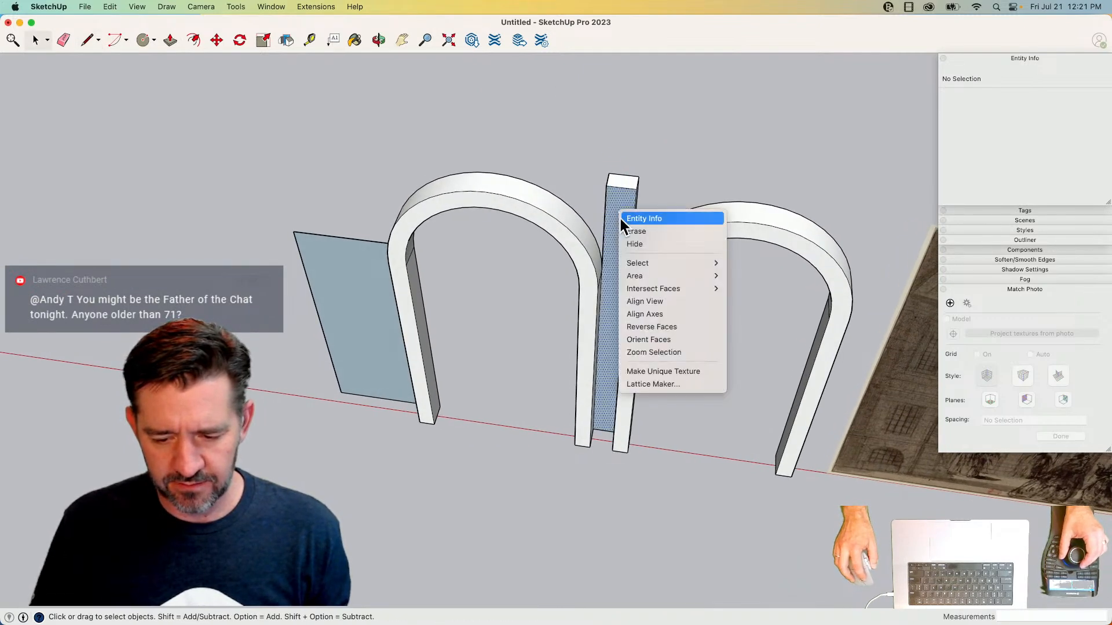
pyautogui.click(644, 326)
# - Copy the whole pier straight back so that the copy stands behind the arches
pyautogui.moveTo(662, 170); pyautogui.dragTo(589, 222)
pyautogui.press('m')
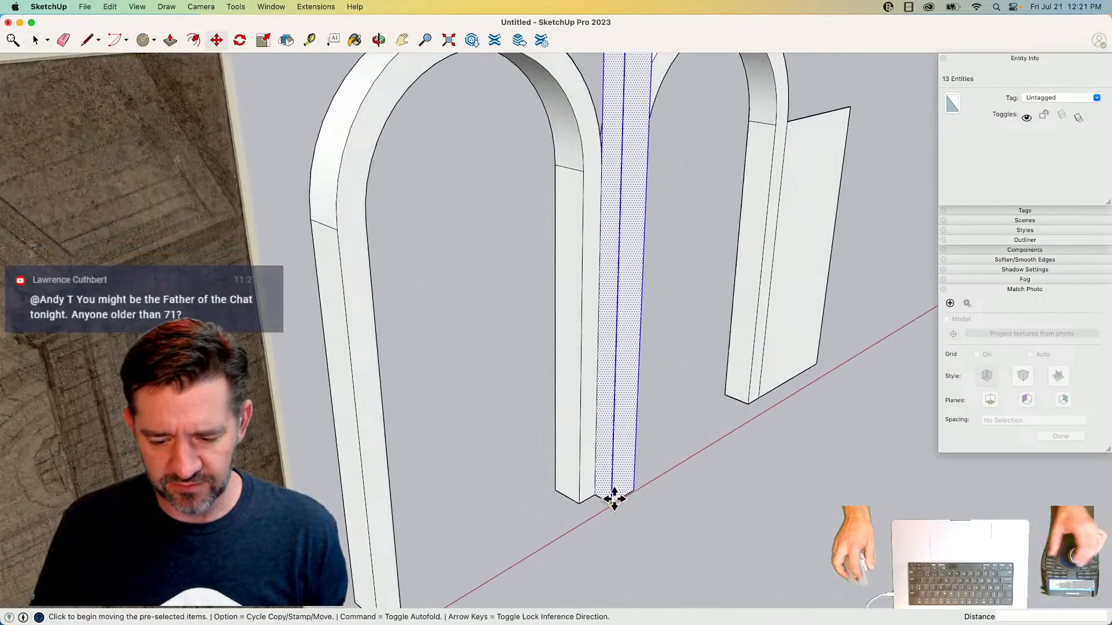
pyautogui.click(613, 501)
pyautogui.press('alt')
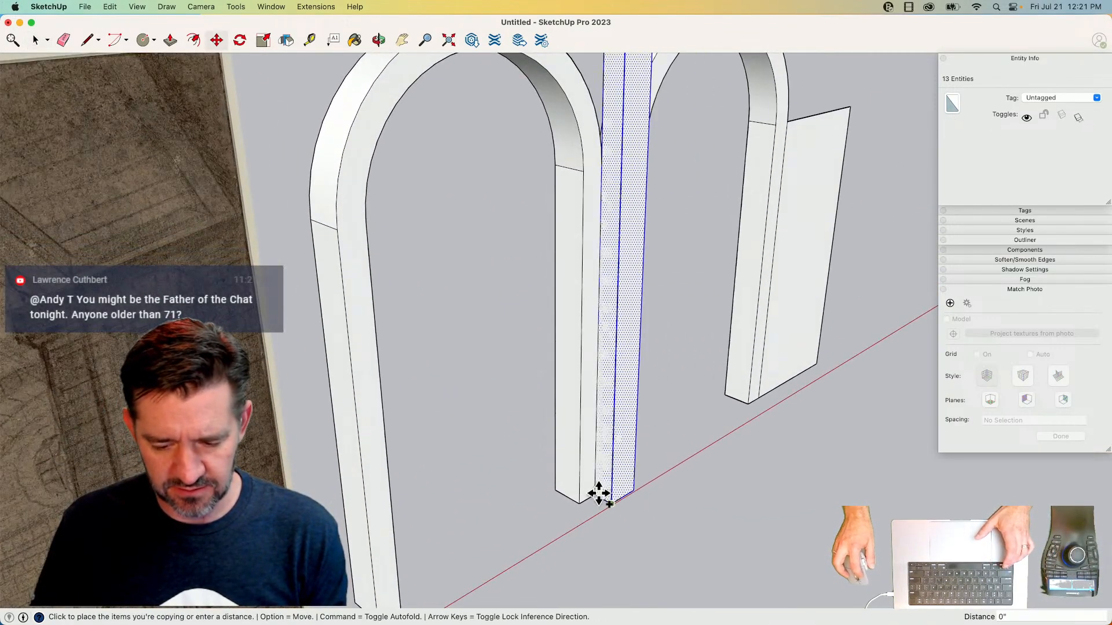
pyautogui.click(552, 488)
pyautogui.press('space')
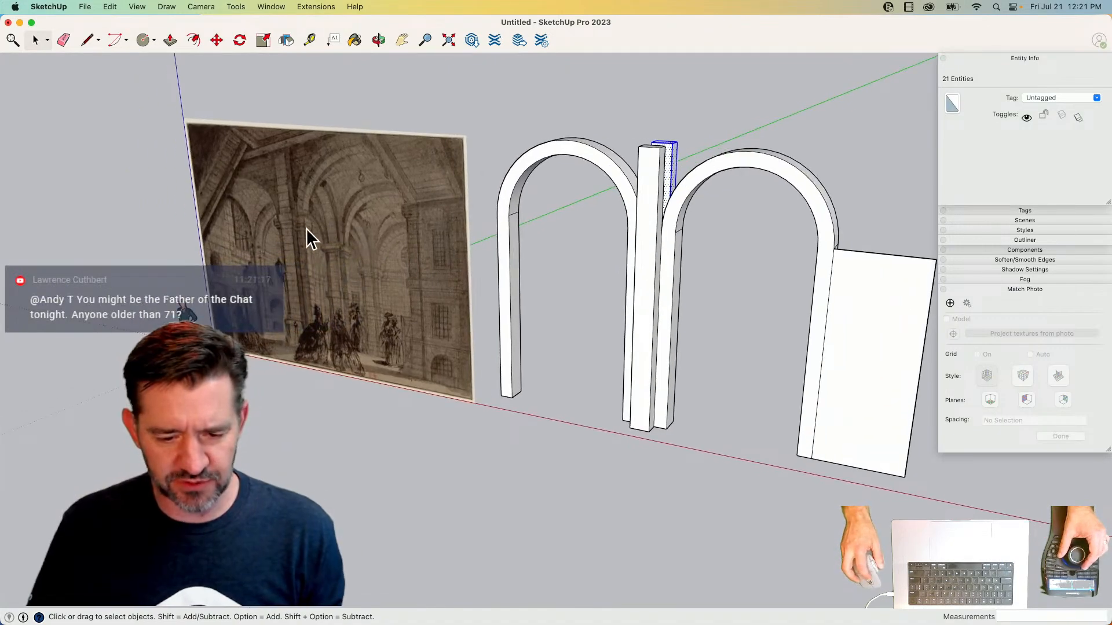
# - Join the pier and its rear copy into one block, erase the seams, and Push/Pull the rear face flush with the arches' back
pyautogui.press('l')
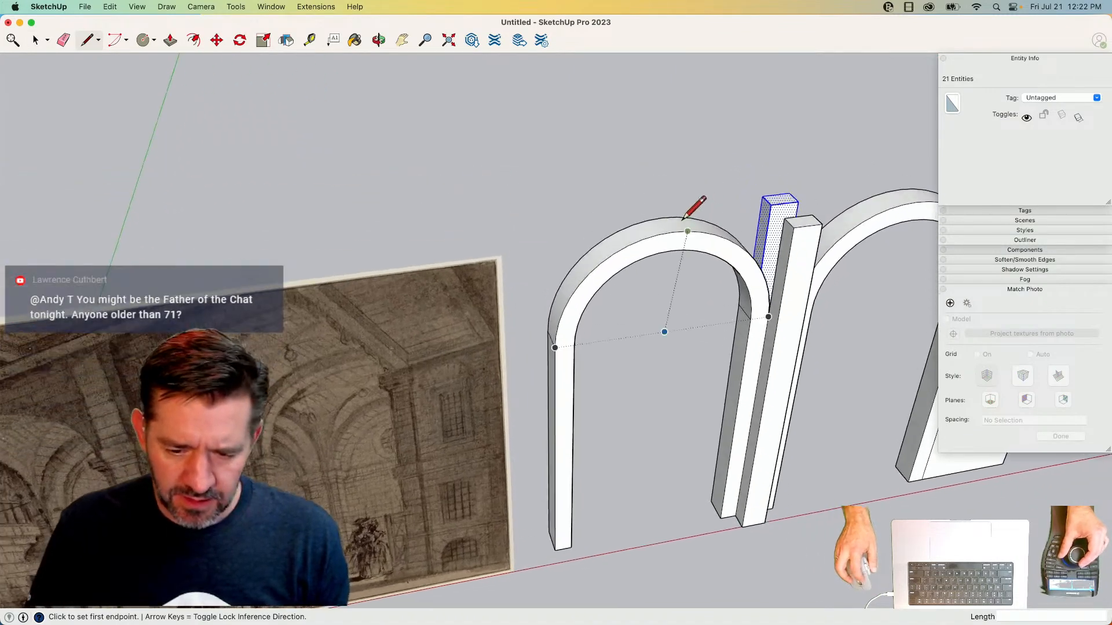
pyautogui.press('p')
pyautogui.click(657, 293)
pyautogui.press('Escape')
pyautogui.press('e')
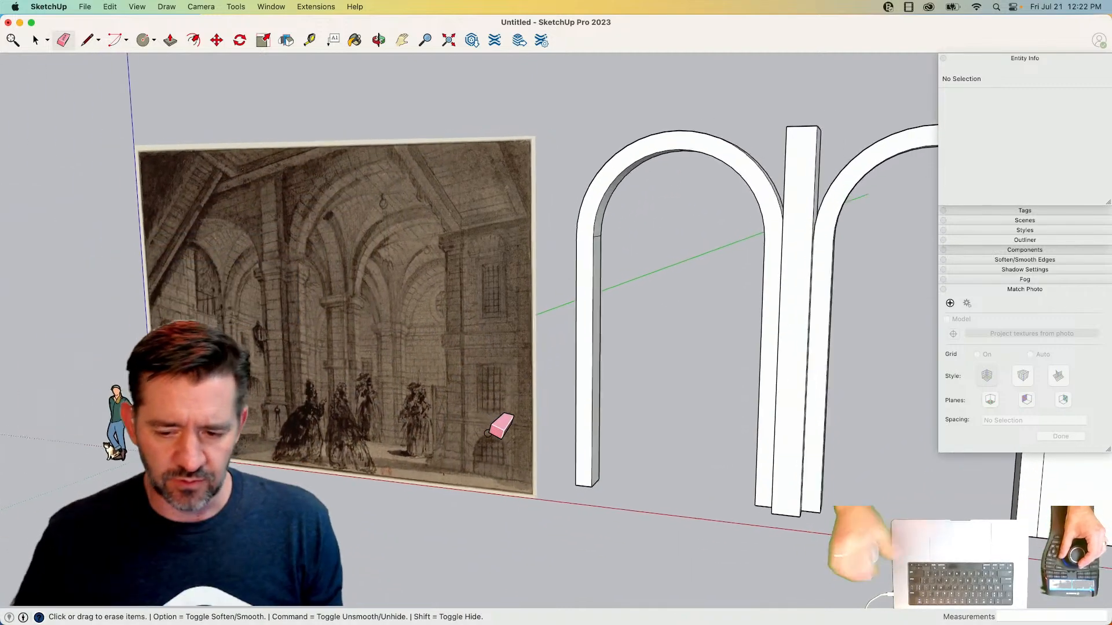
pyautogui.press('p')
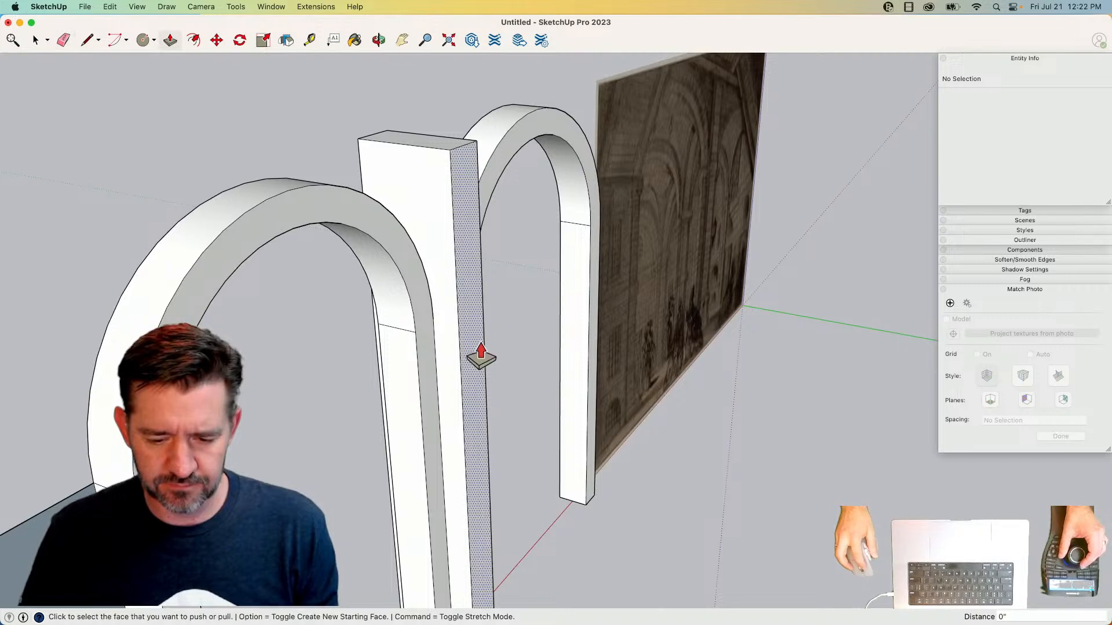
pyautogui.click(463, 331)
# - Measure the height from the inner apex of the arch beside the wall face down to the floor
pyautogui.press('l')
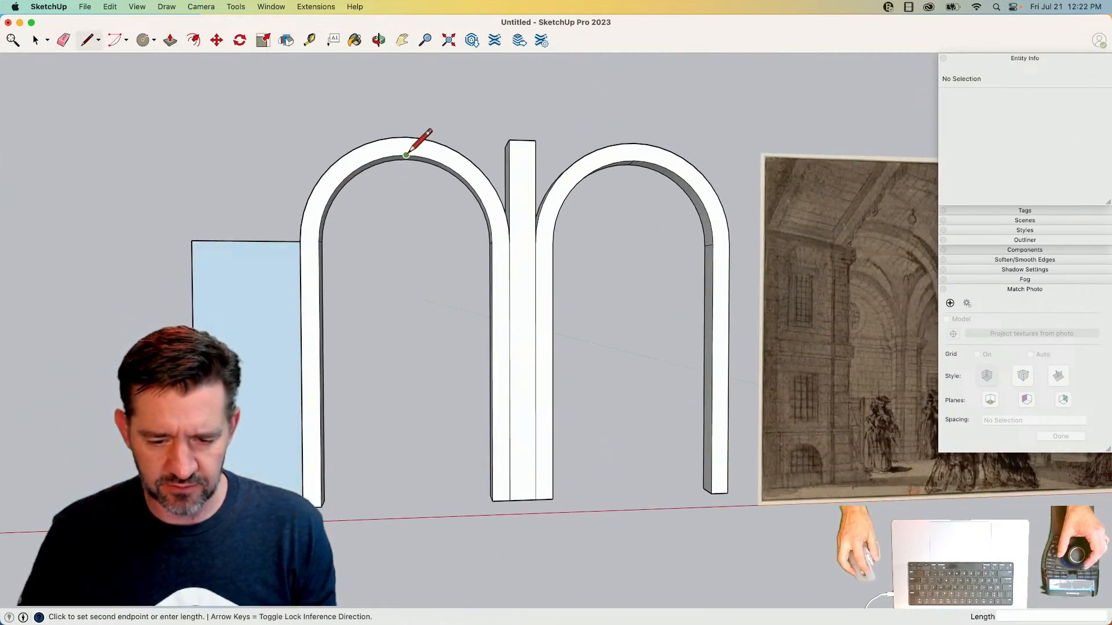
pyautogui.press('shift')
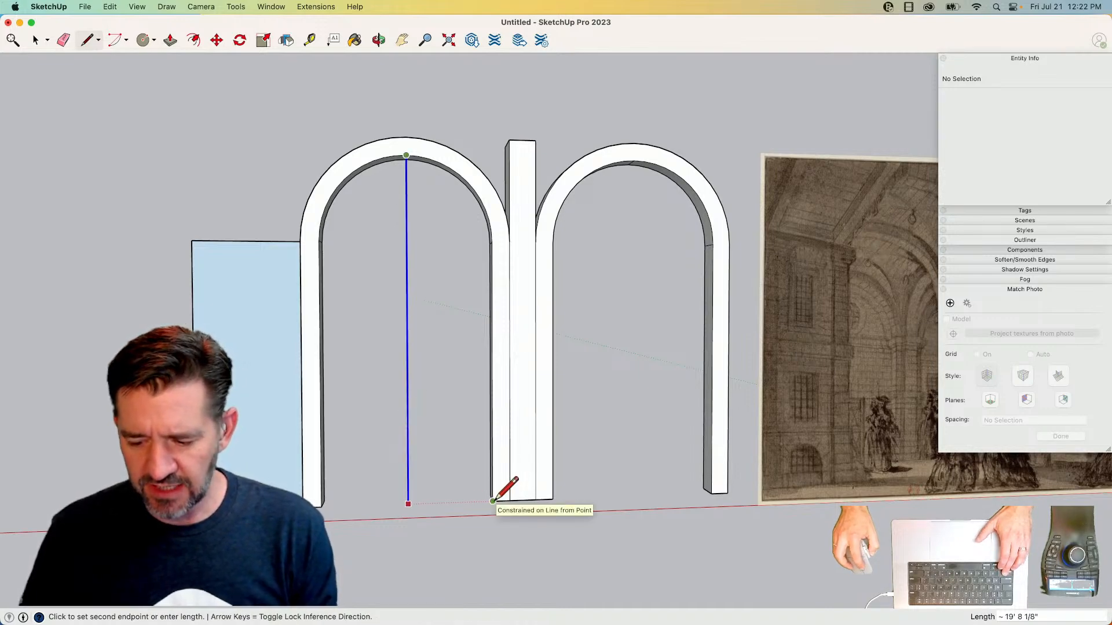
pyautogui.press('space')
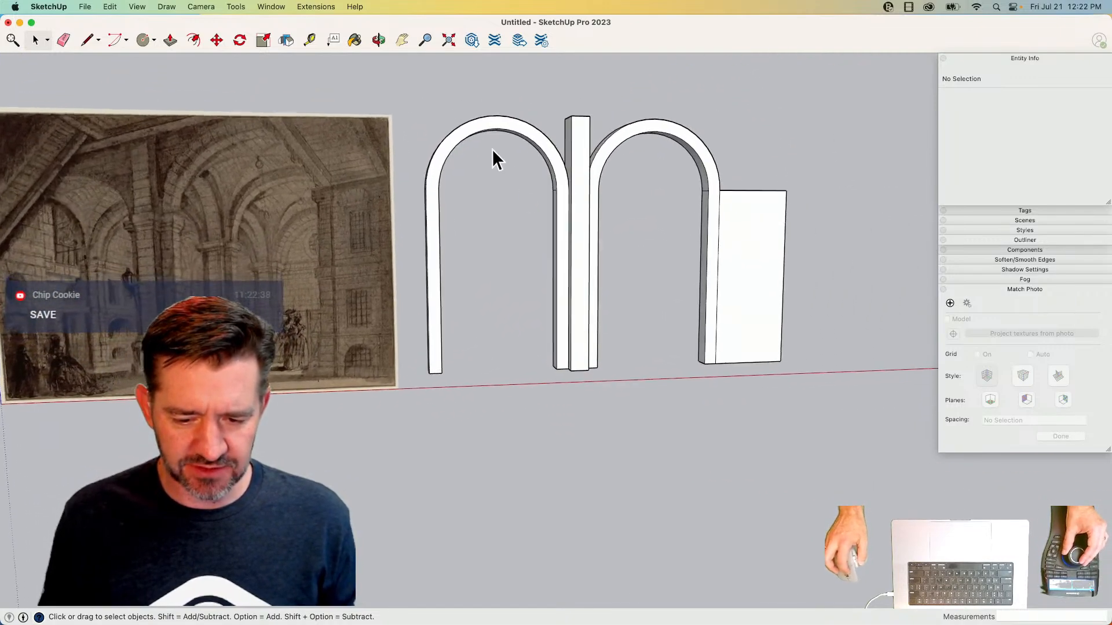
# - Select the arch beside the imported drawing and save the model as Bastille on the Desktop
pyautogui.moveTo(527, 347); pyautogui.dragTo(576, 415)
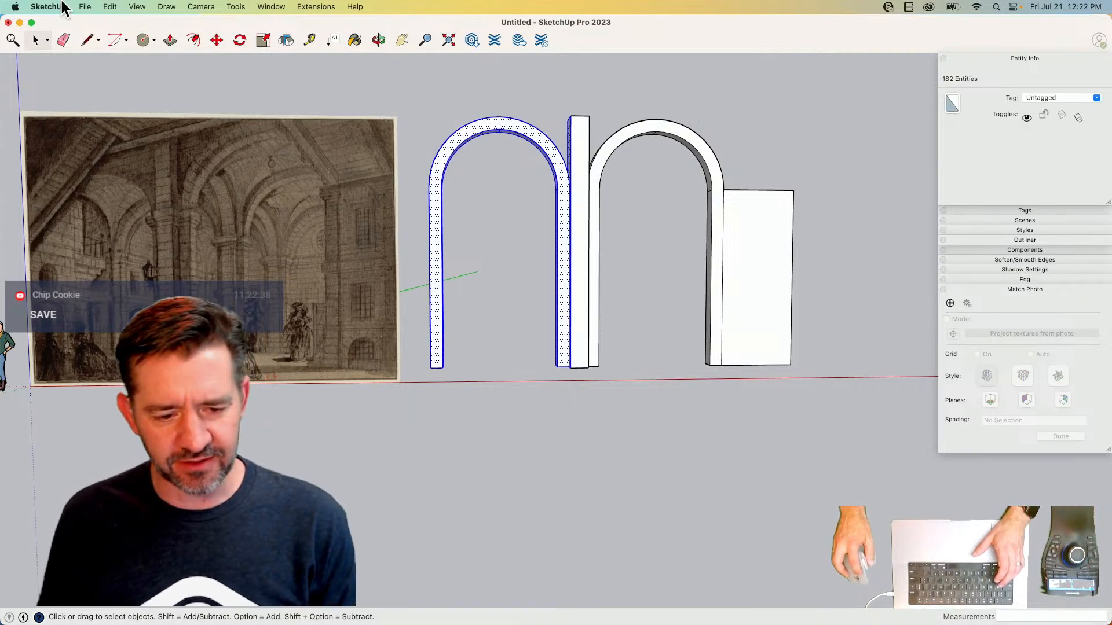
pyautogui.click(84, 7)
pyautogui.click(106, 106)
pyautogui.write('Bastille')
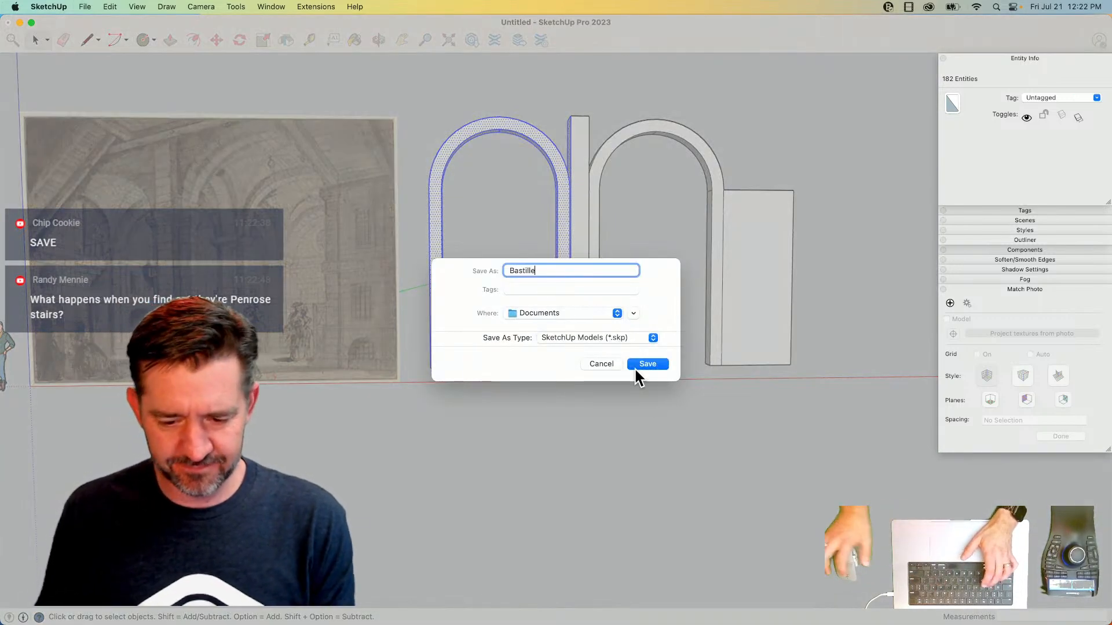
pyautogui.click(565, 313)
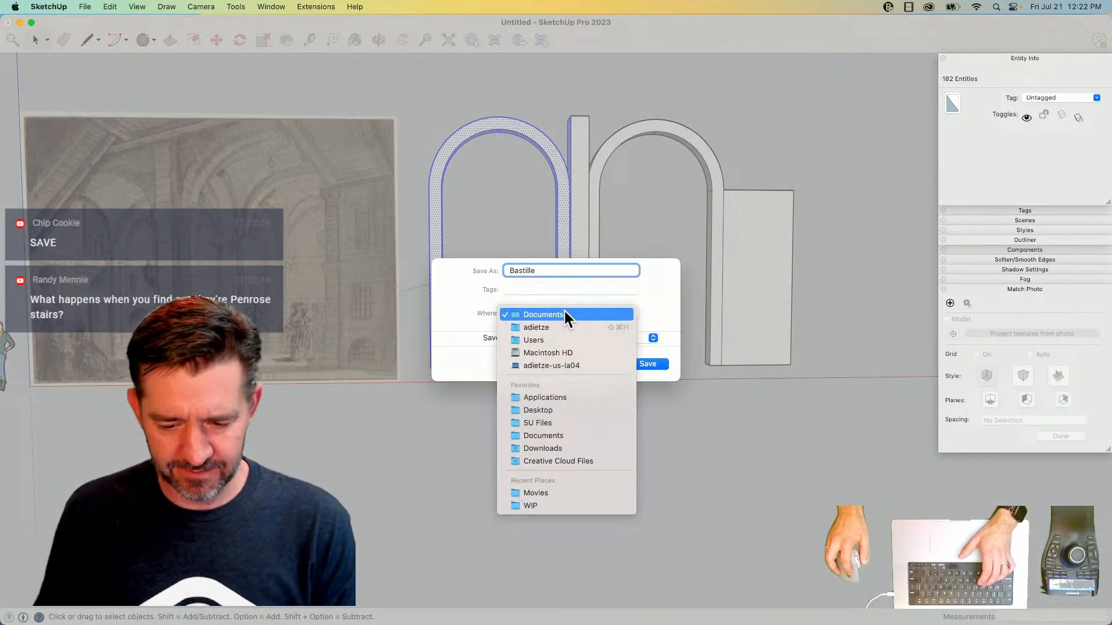
pyautogui.click(574, 410)
pyautogui.click(648, 364)
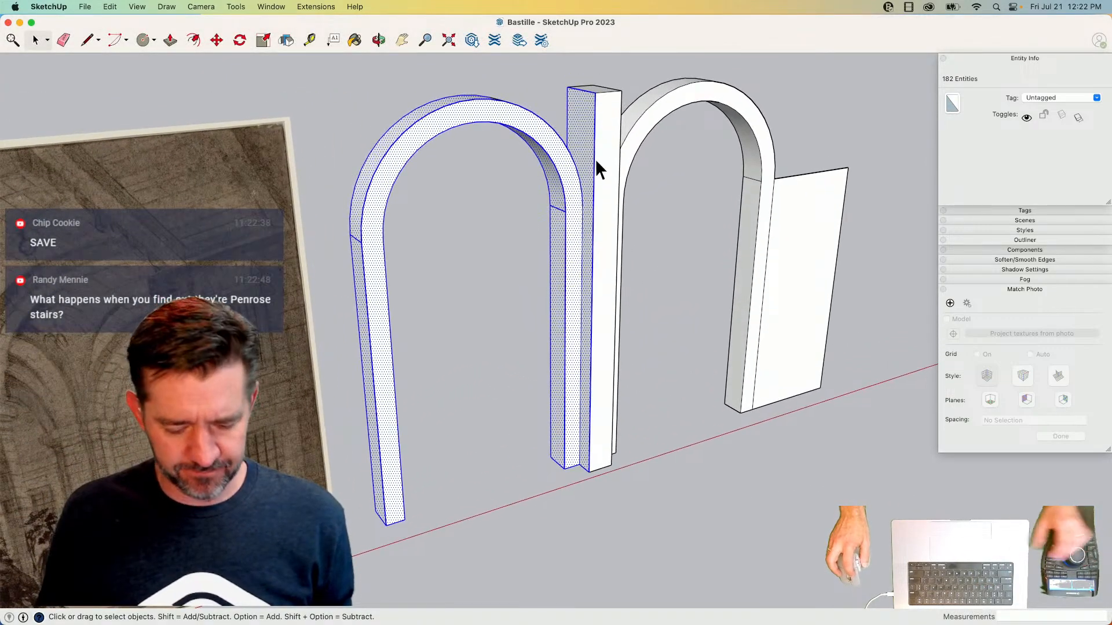
# - Take the pier's face out of the selection and try to make the arch a component named Arch
pyautogui.keyDown('alt'); pyautogui.keyDown('shift'); pyautogui.click(567, 121); pyautogui.keyUp('shift'); pyautogui.keyUp('alt')
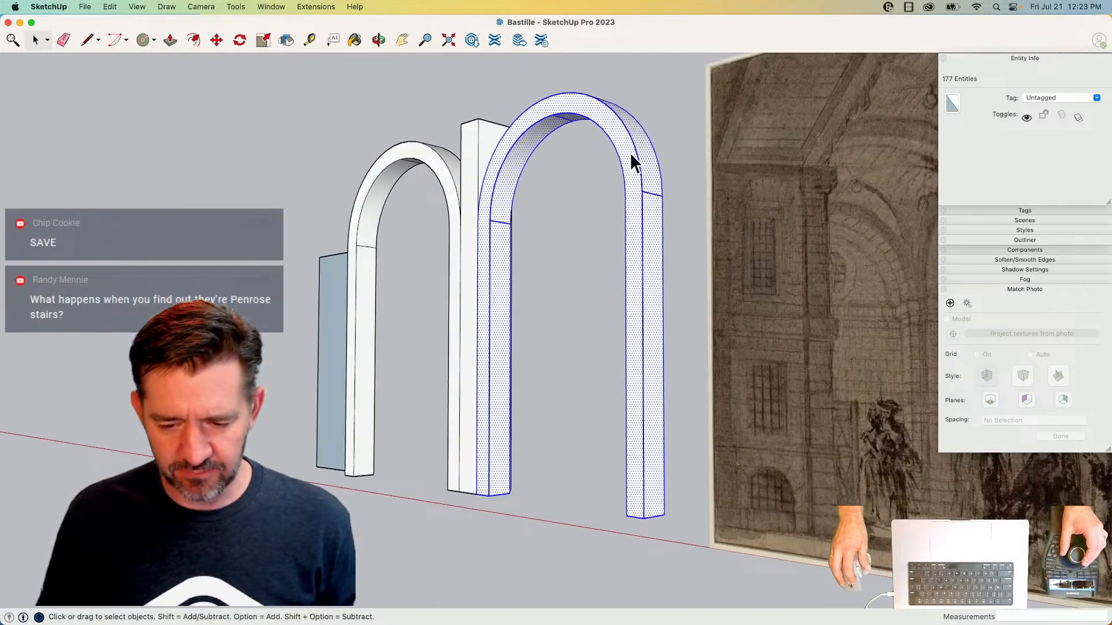
pyautogui.rightClick(631, 151)
pyautogui.click(666, 241)
pyautogui.write('Arch')
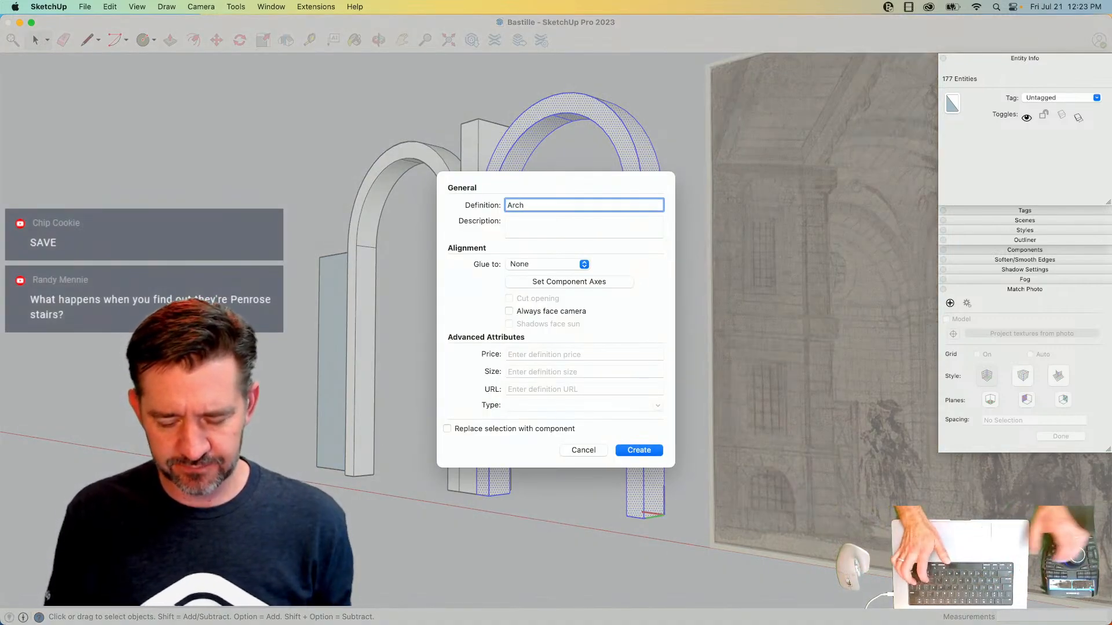
pyautogui.press('Return')
# - Reselect the whole arch beside the imported drawing and remove the pier's geometry from the selection
pyautogui.click(625, 203)
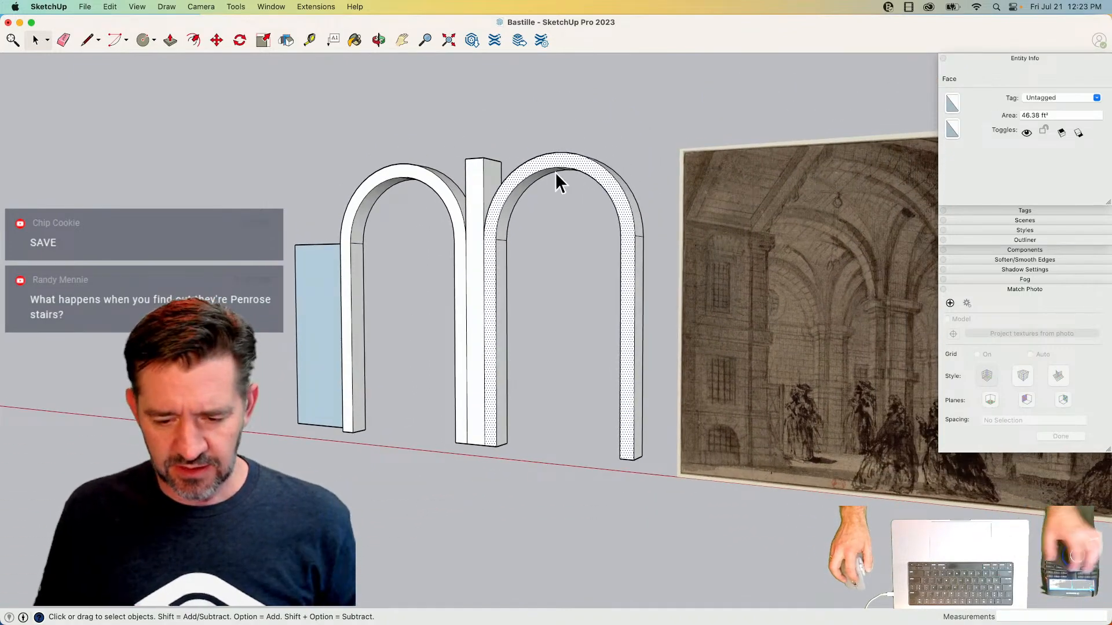
pyautogui.moveTo(470, 124); pyautogui.dragTo(656, 497)
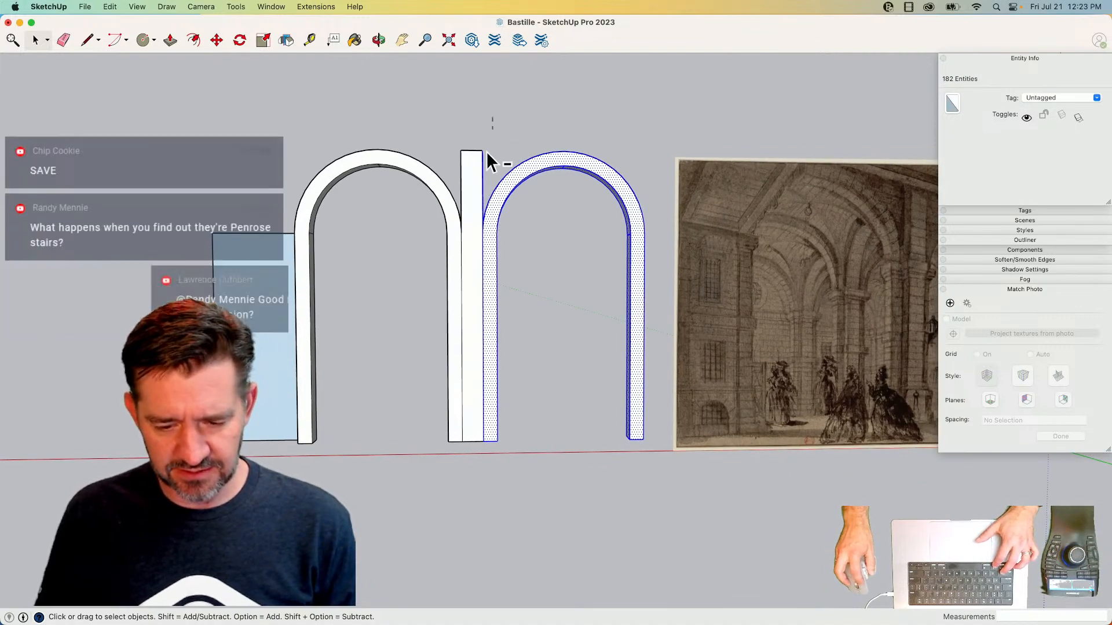
pyautogui.keyDown('alt'); pyautogui.keyDown('shift'); pyautogui.click(470, 179); pyautogui.keyUp('shift'); pyautogui.keyUp('alt')
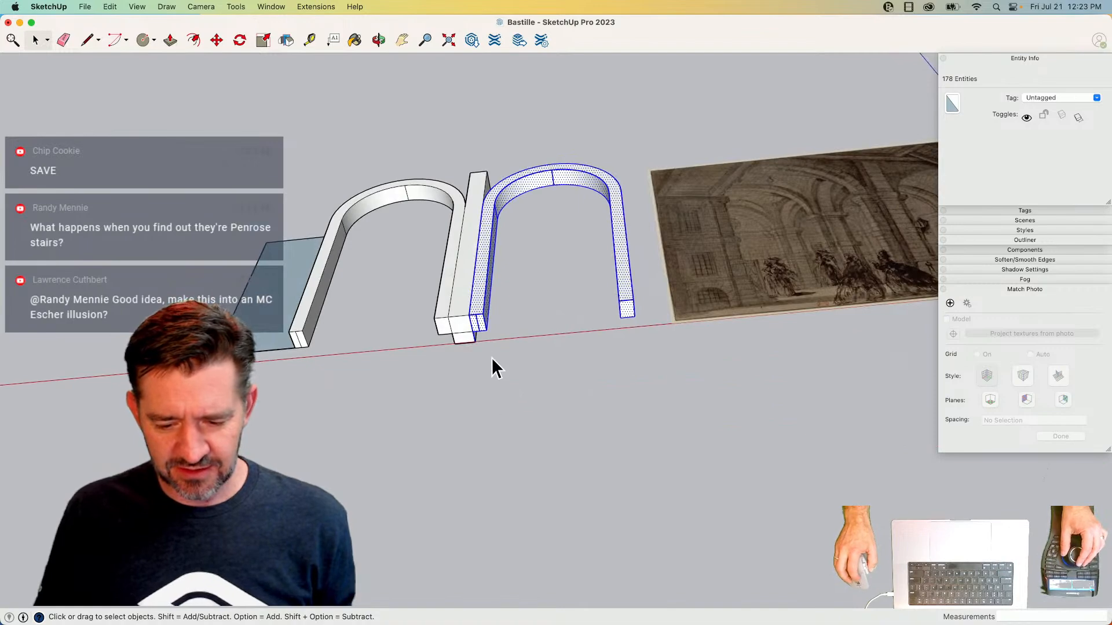
# - Make the selected arch a component named Arch, replacing both the selection and the existing Arch definition
pyautogui.rightClick(523, 222)
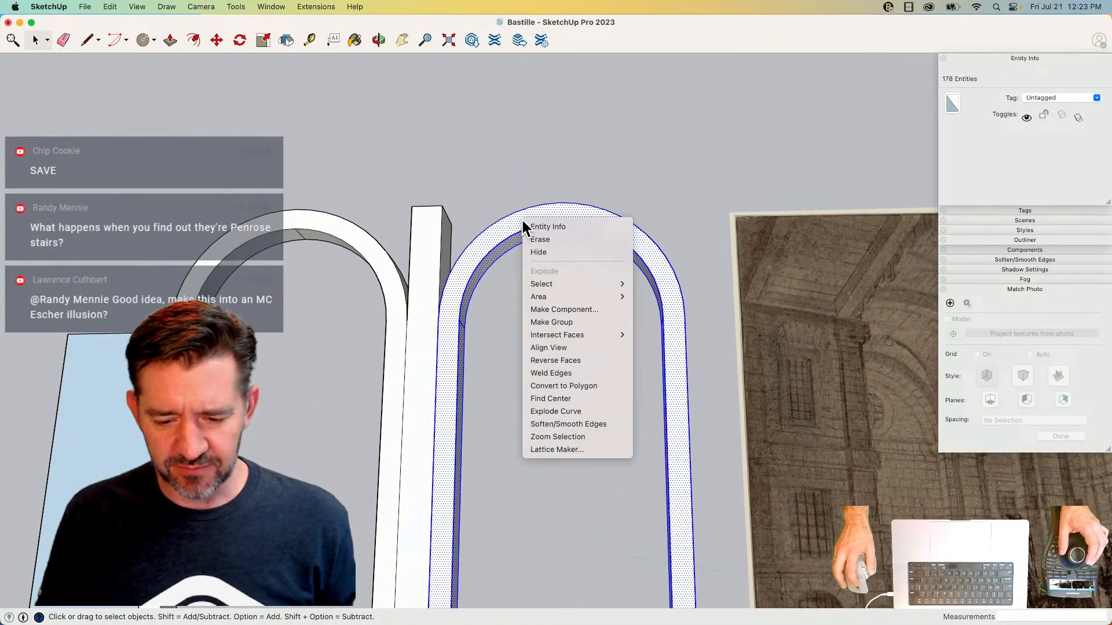
pyautogui.click(571, 309)
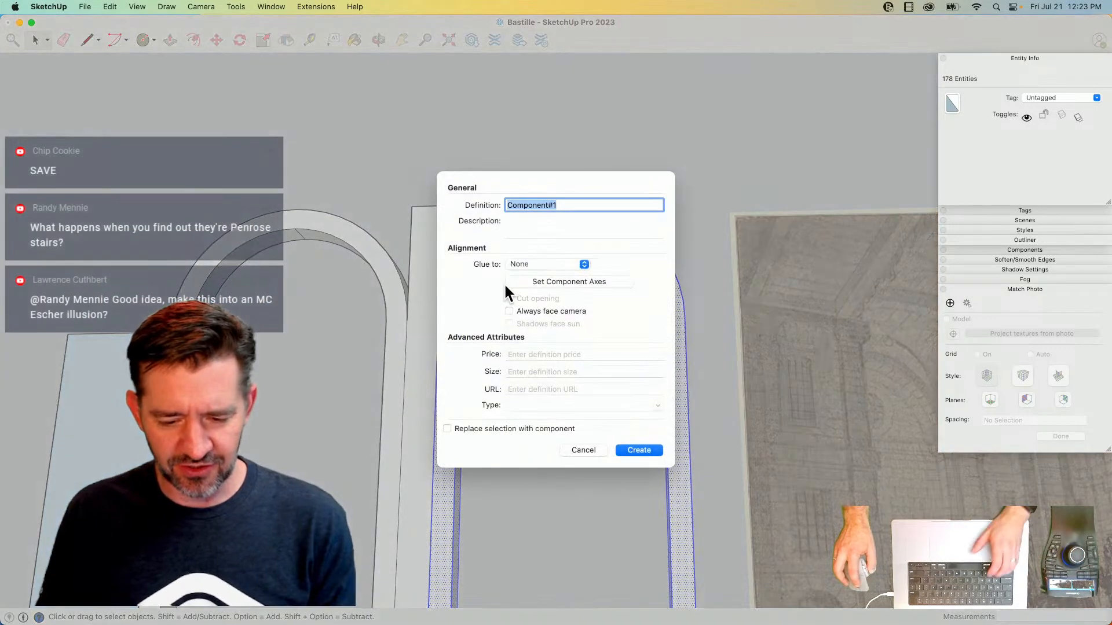
pyautogui.write('Arch')
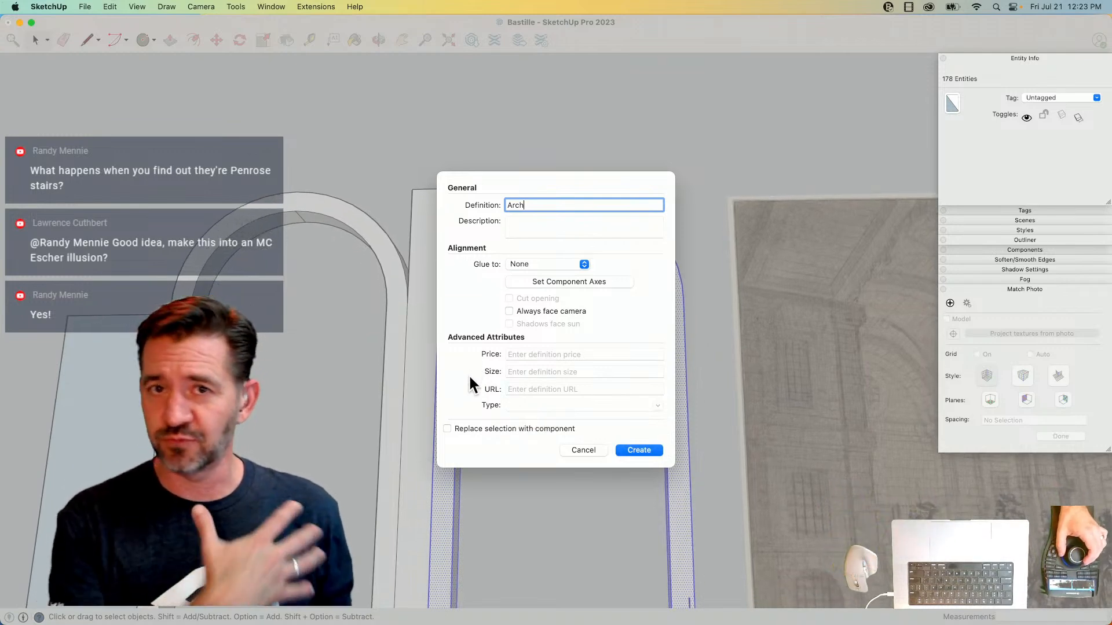
pyautogui.click(446, 428)
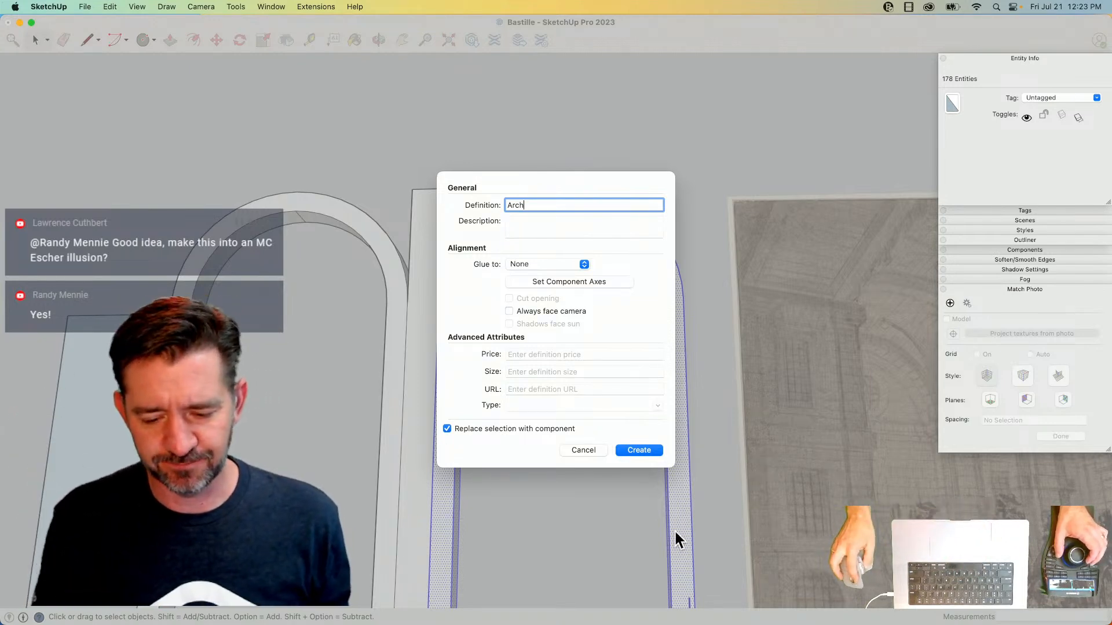
pyautogui.click(640, 449)
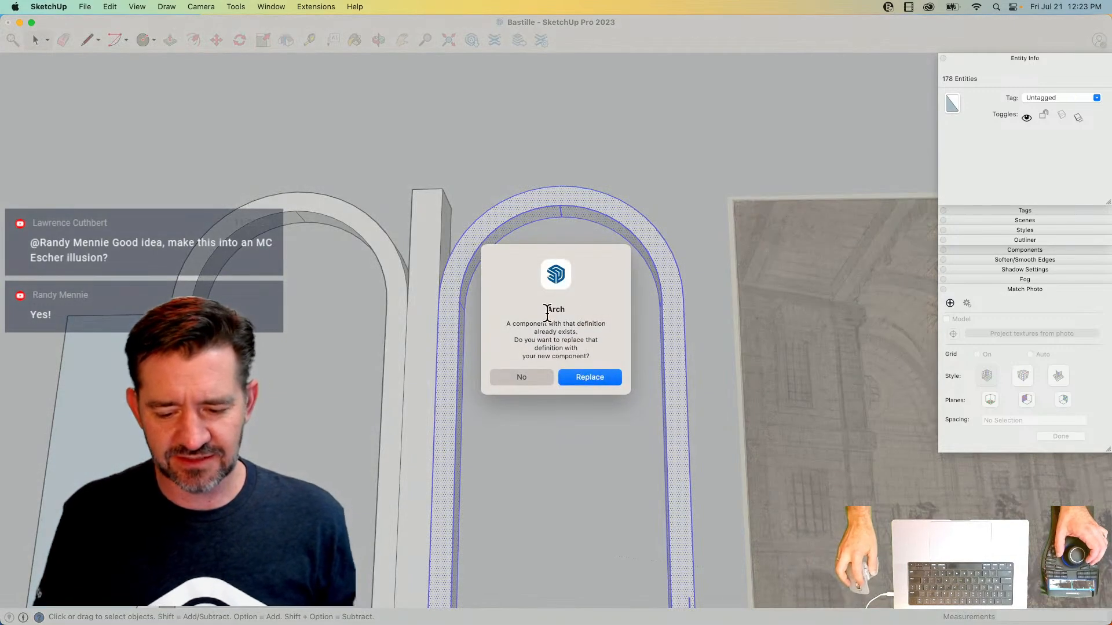
pyautogui.click(586, 379)
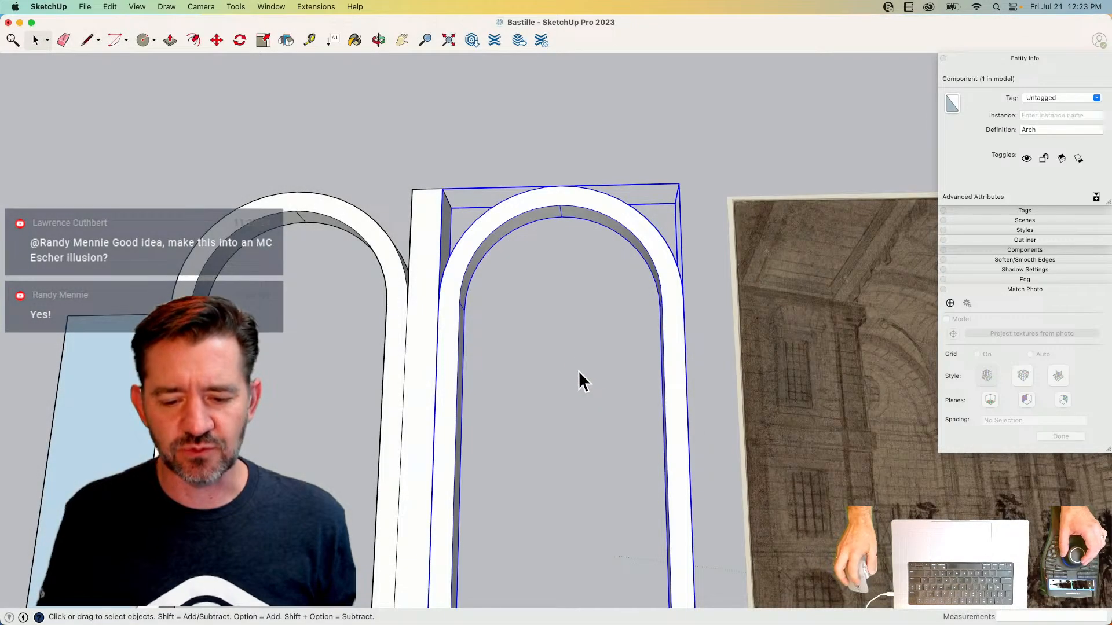
# - Remove the loose arch on the pier's far side by Push/Pulling its face 1' 6" through, and erase its leftover edges on the pier
pyautogui.press('p')
pyautogui.click(458, 203)
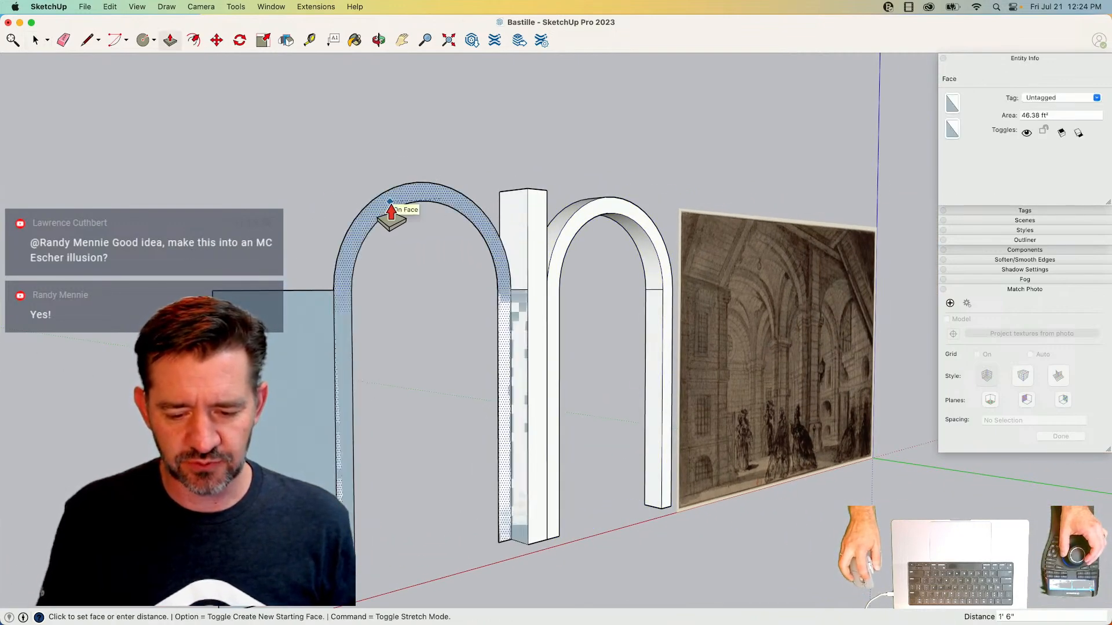
pyautogui.click(391, 212)
pyautogui.press('e')
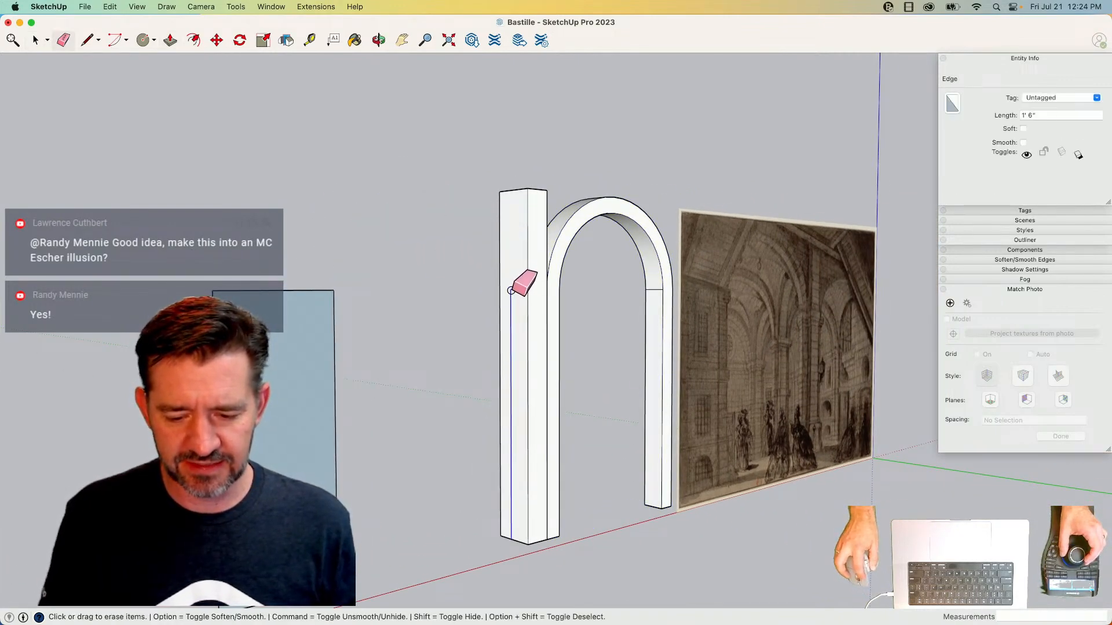
# - Select the whole pier and turn it into a group
pyautogui.press('space')
pyautogui.moveTo(546, 579); pyautogui.dragTo(546, 579)
pyautogui.rightClick(535, 284)
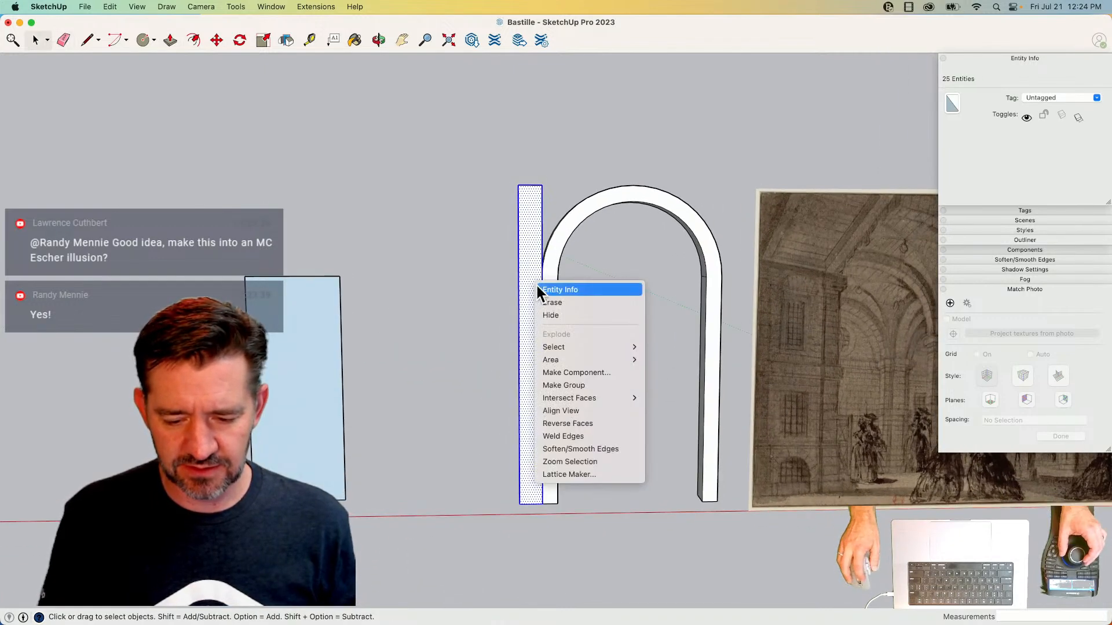
pyautogui.click(573, 381)
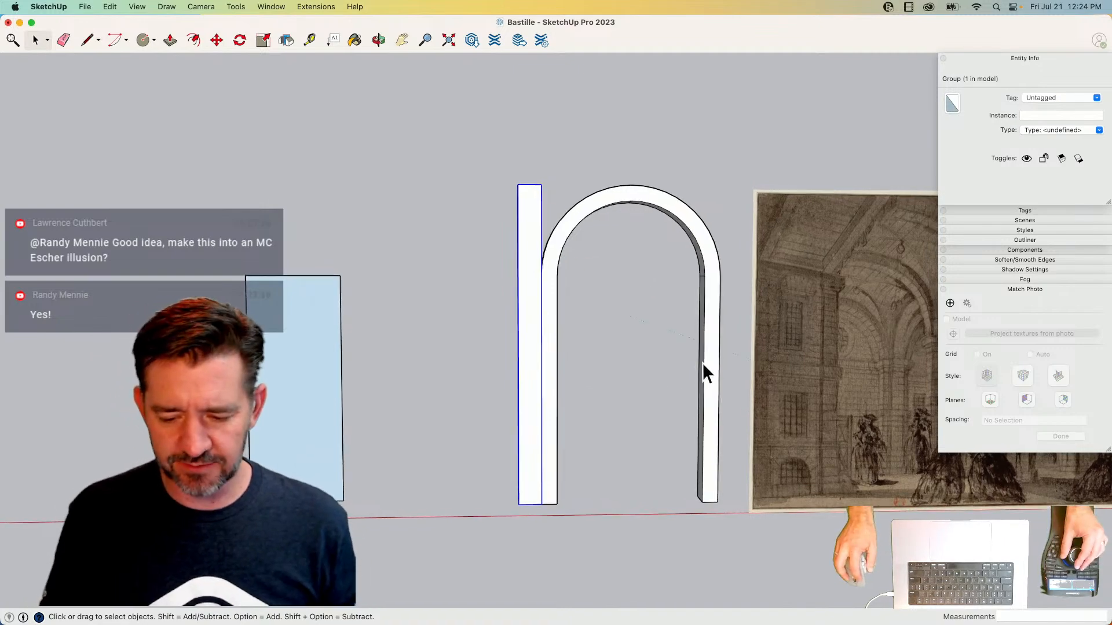
# - Open the Arch component and soften the seam edges where its curve meets the straight legs
pyautogui.doubleClick(704, 396)
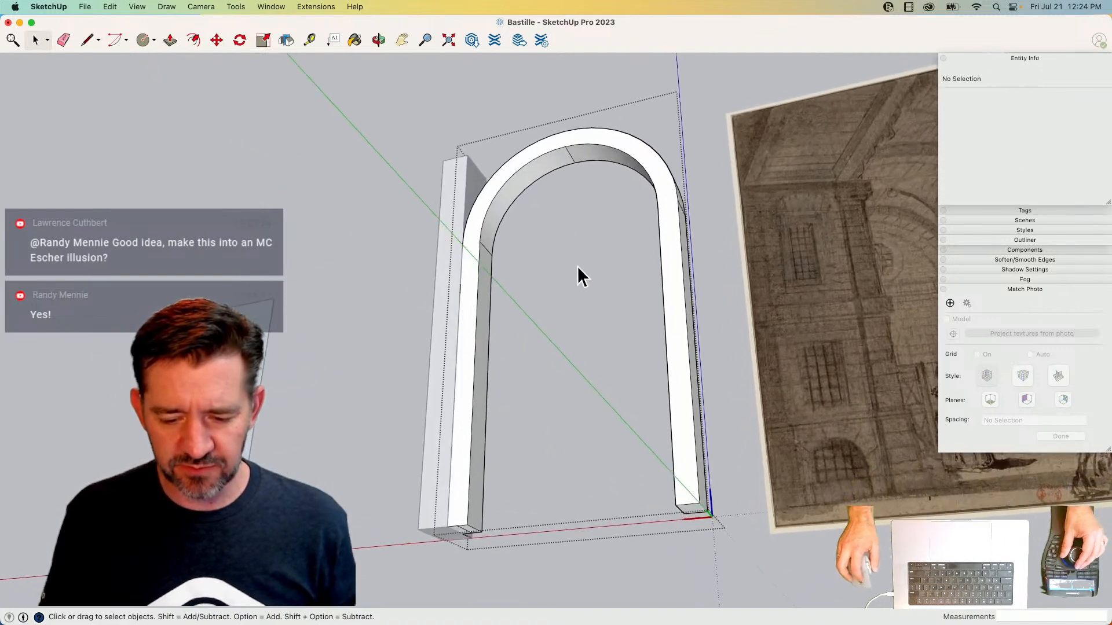
pyautogui.press('e')
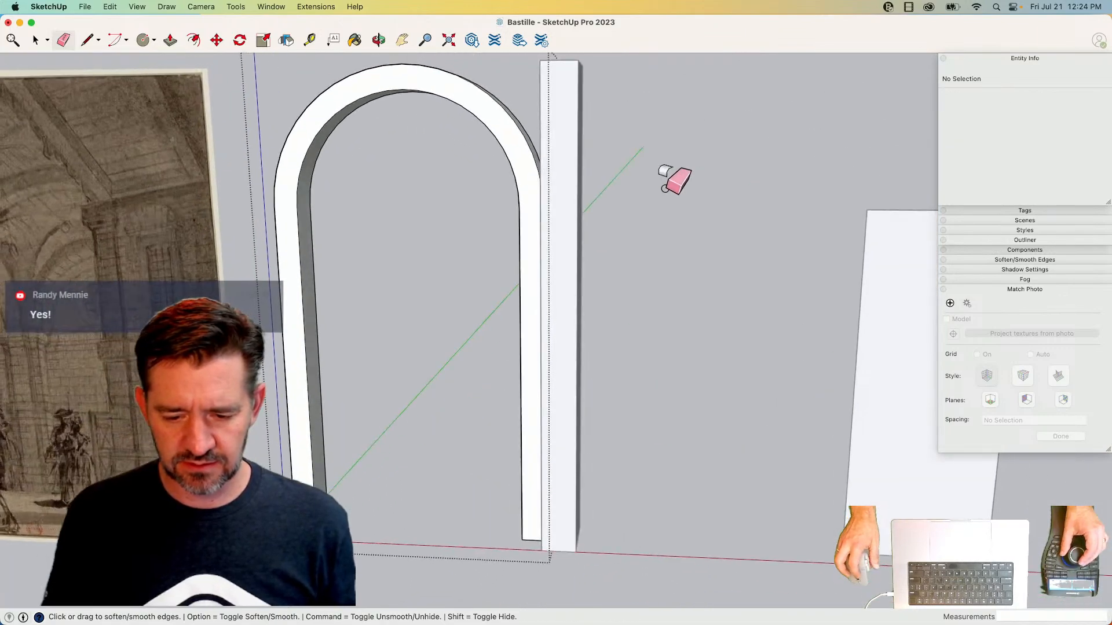
pyautogui.press('space')
# - Copy the Arch component along the red axis to the pier's opposite side, next to the blue wall face
pyautogui.click(525, 156)
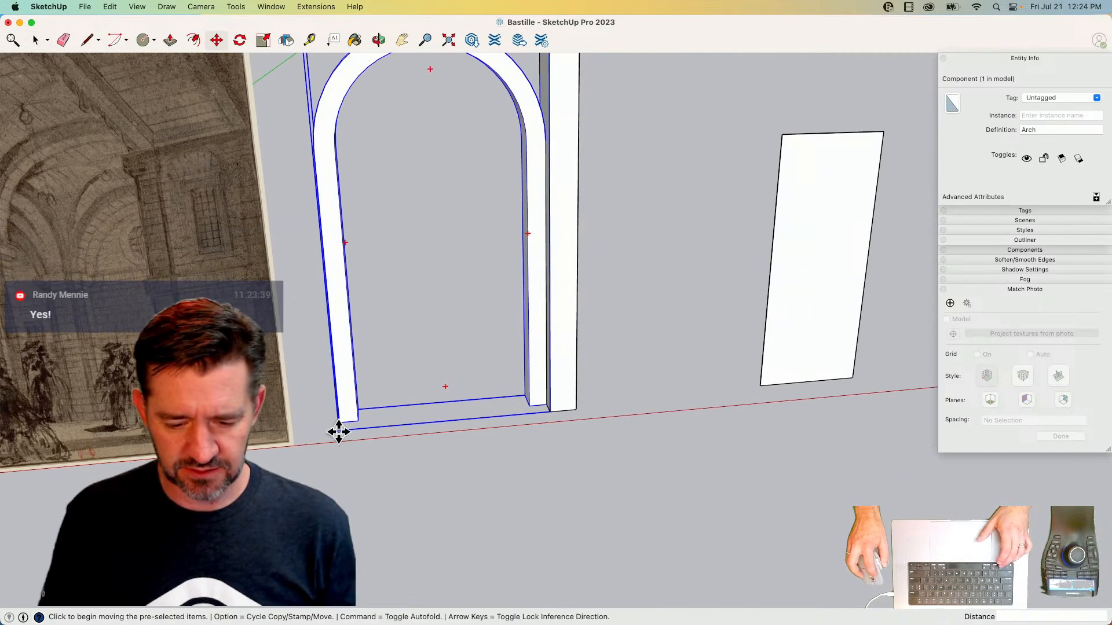
pyautogui.click(339, 431)
pyautogui.press('alt')
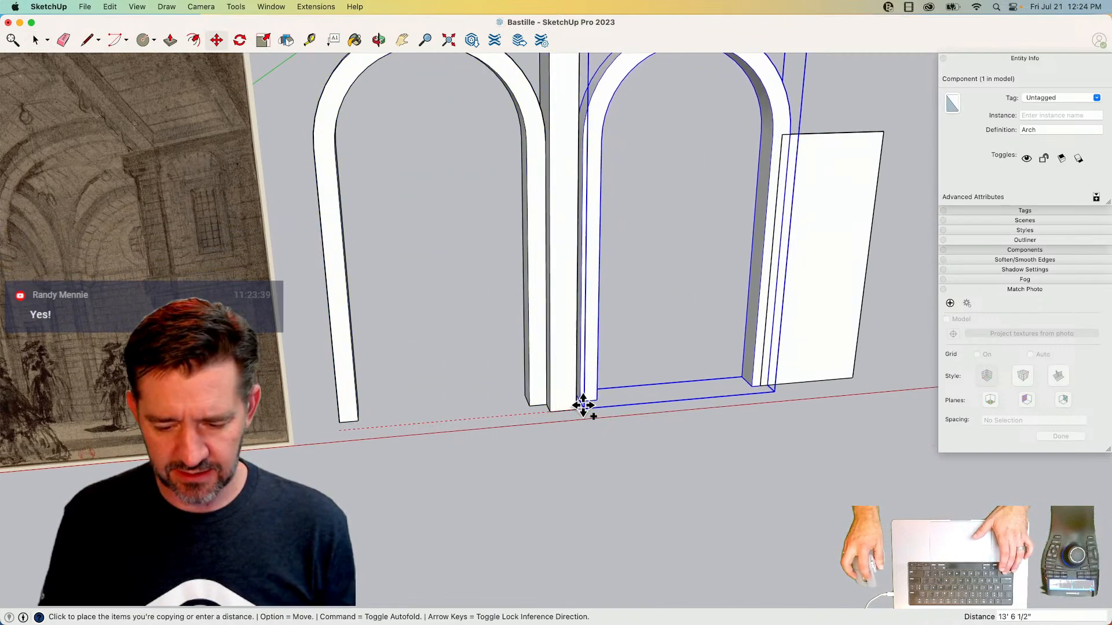
pyautogui.click(618, 477)
pyautogui.press('space')
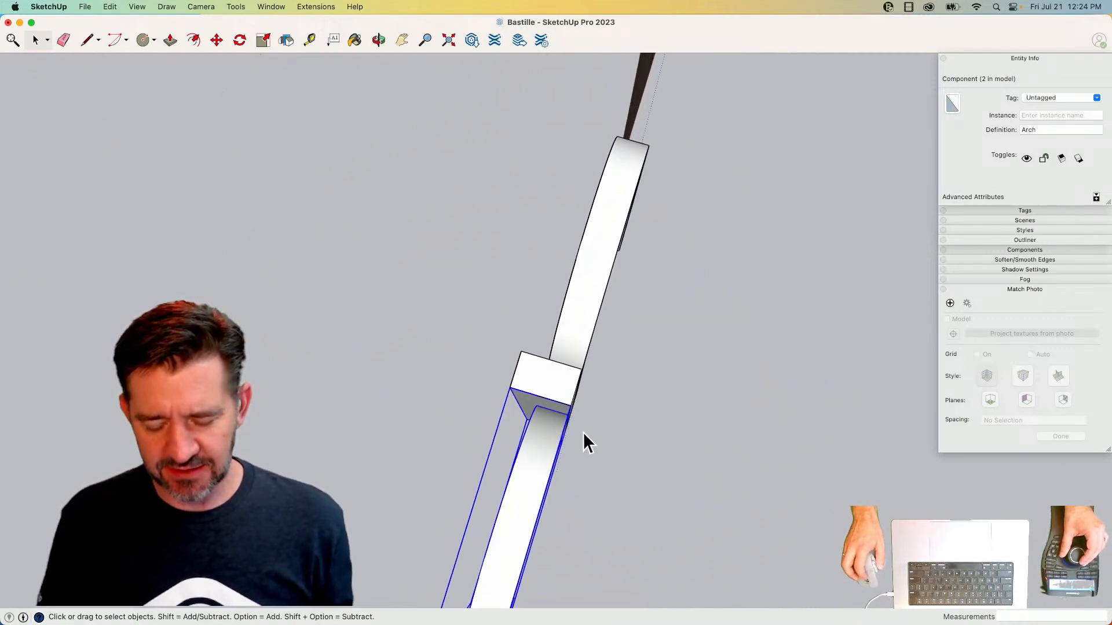
# - Copy the new arch against the pier and rotate the copy perpendicular to the front arches, extending back from the pier
pyautogui.press('l')
pyautogui.press('space')
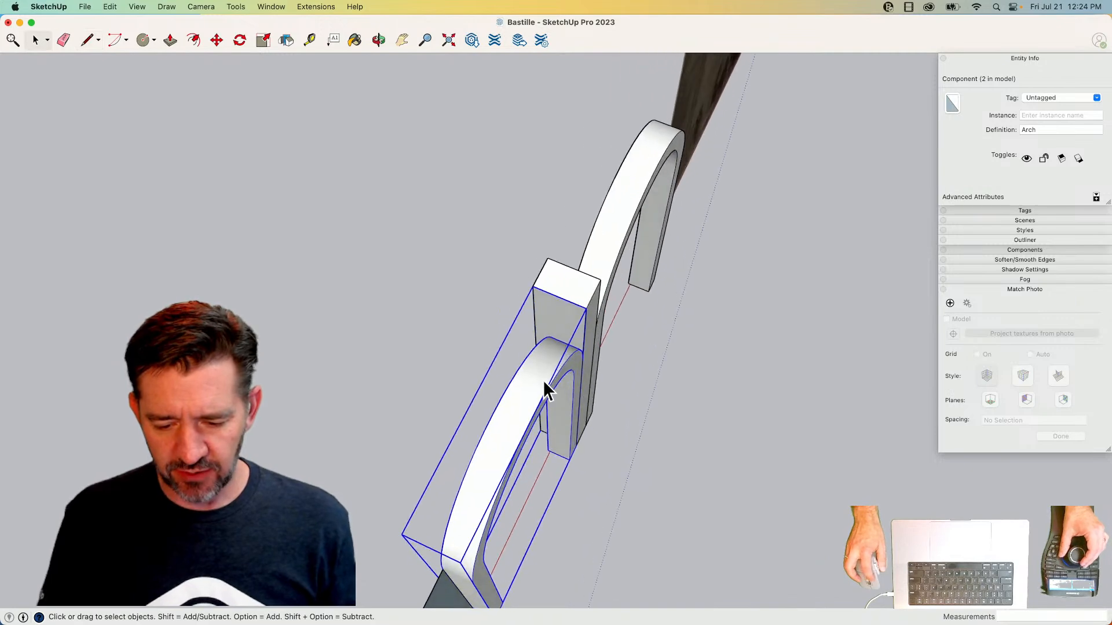
pyautogui.press('m')
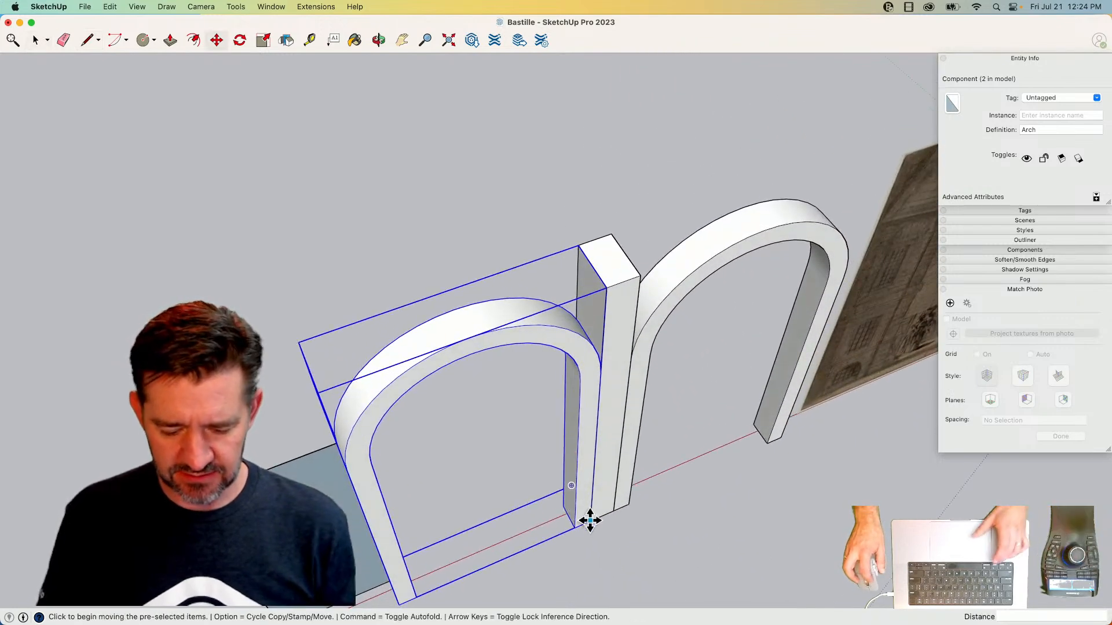
pyautogui.click(590, 520)
pyautogui.press('alt')
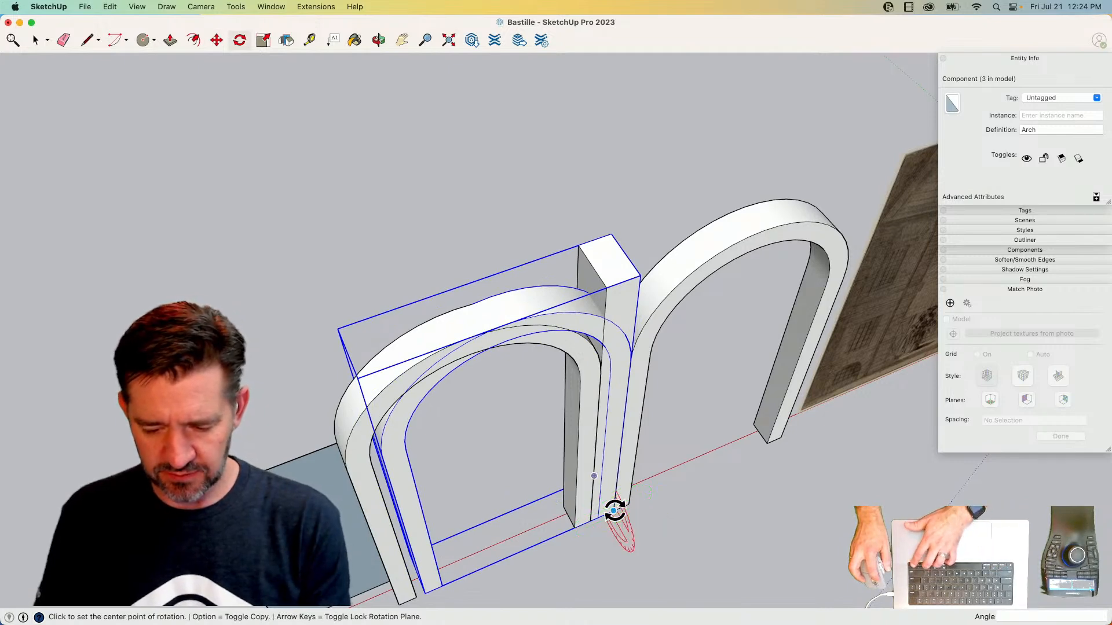
pyautogui.click(602, 519)
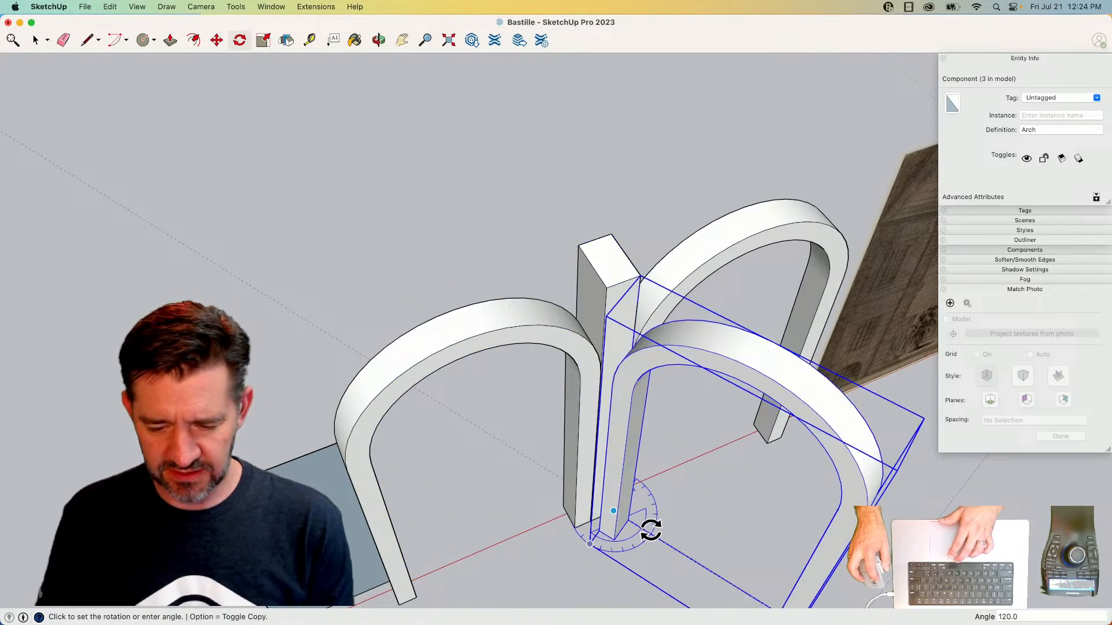
pyautogui.click(630, 534)
pyautogui.press('space')
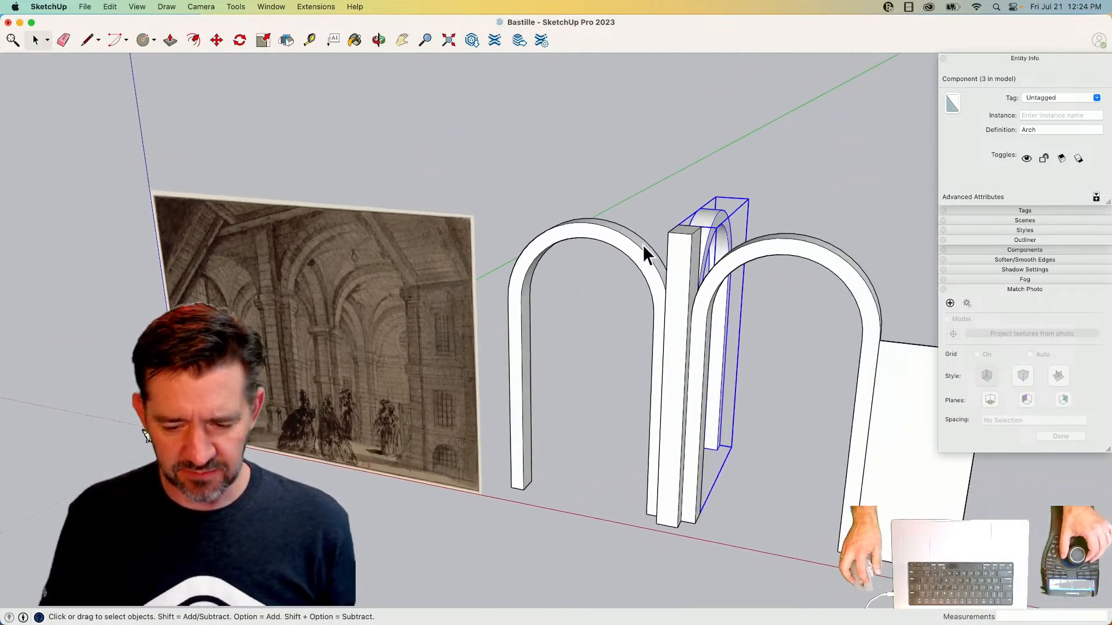
# - Select the two front arches and copy them back to the far leg of the perpendicular arch
pyautogui.click(653, 264)
pyautogui.keyDown('shift'); pyautogui.click(717, 283); pyautogui.keyUp('shift')
pyautogui.press('m')
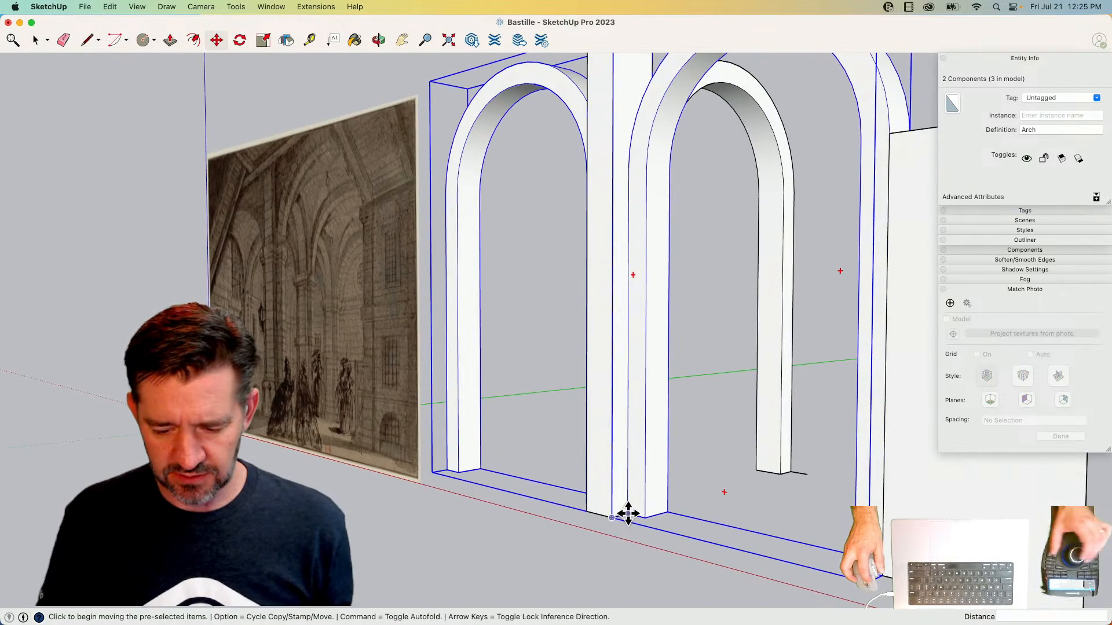
pyautogui.click(629, 513)
pyautogui.press('alt')
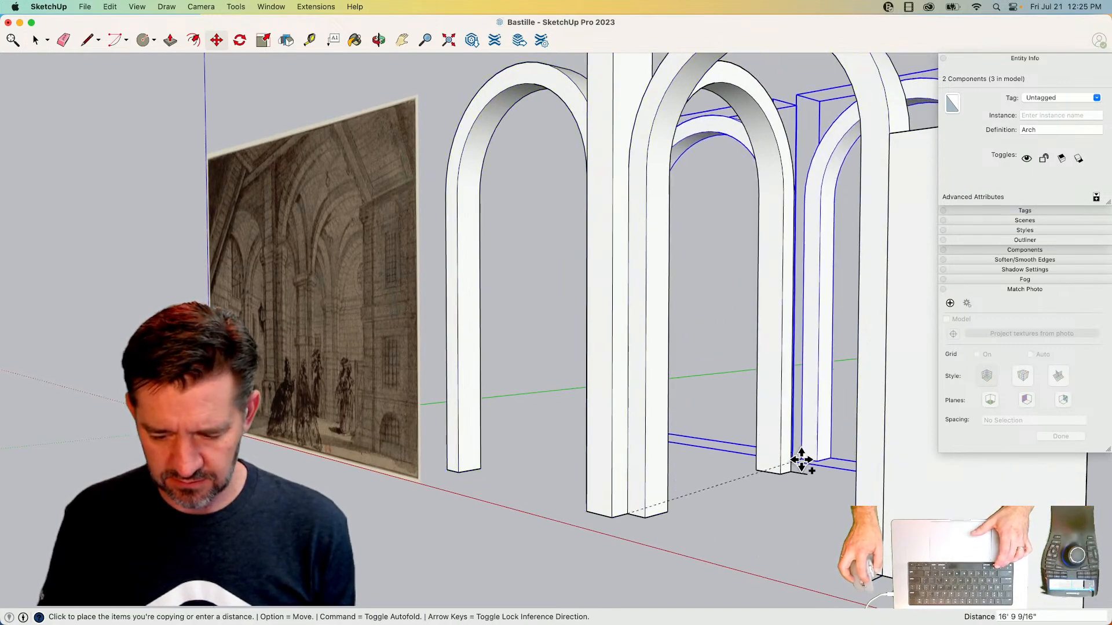
pyautogui.press('space')
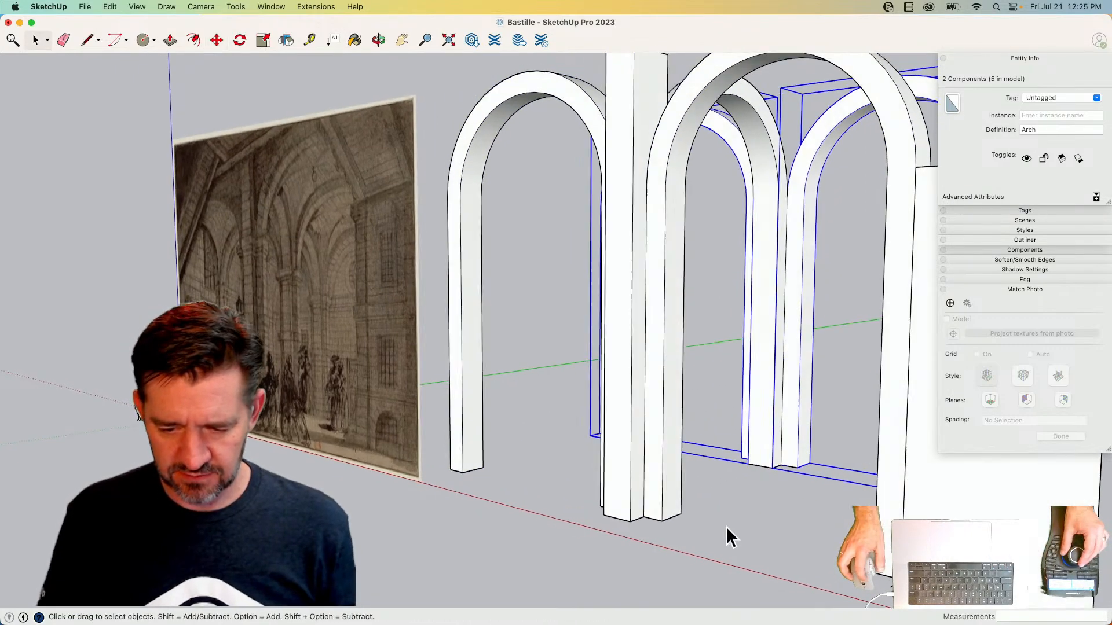
# - Add the perpendicular arch to the selected rear pair and copy all three arches back one more bay
pyautogui.scroll(5, 431, 366)
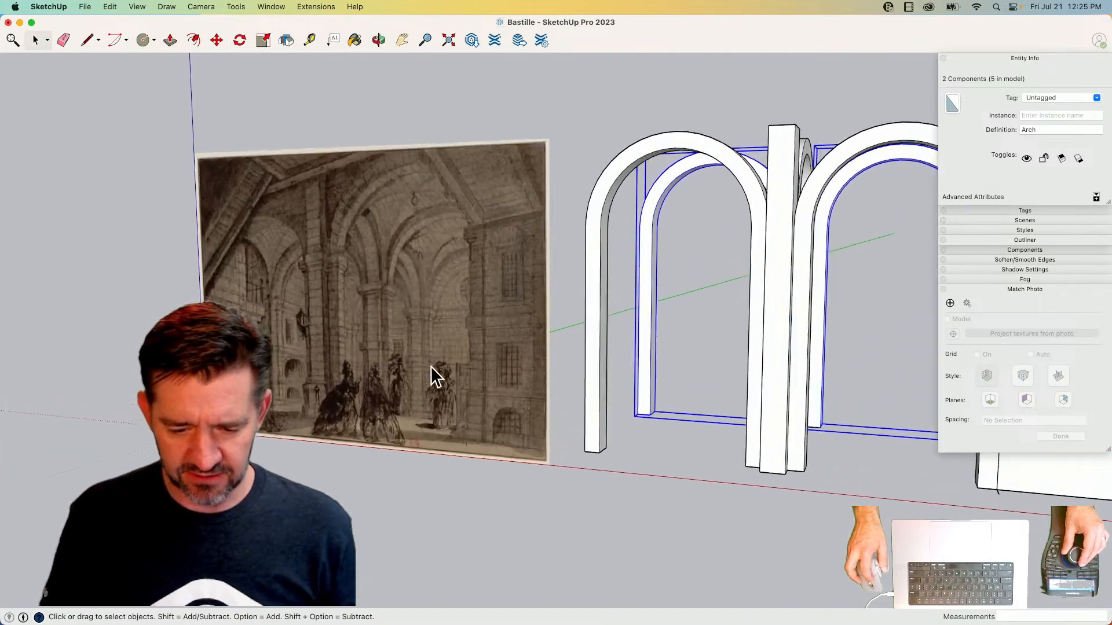
pyautogui.scroll(-5, 414, 288)
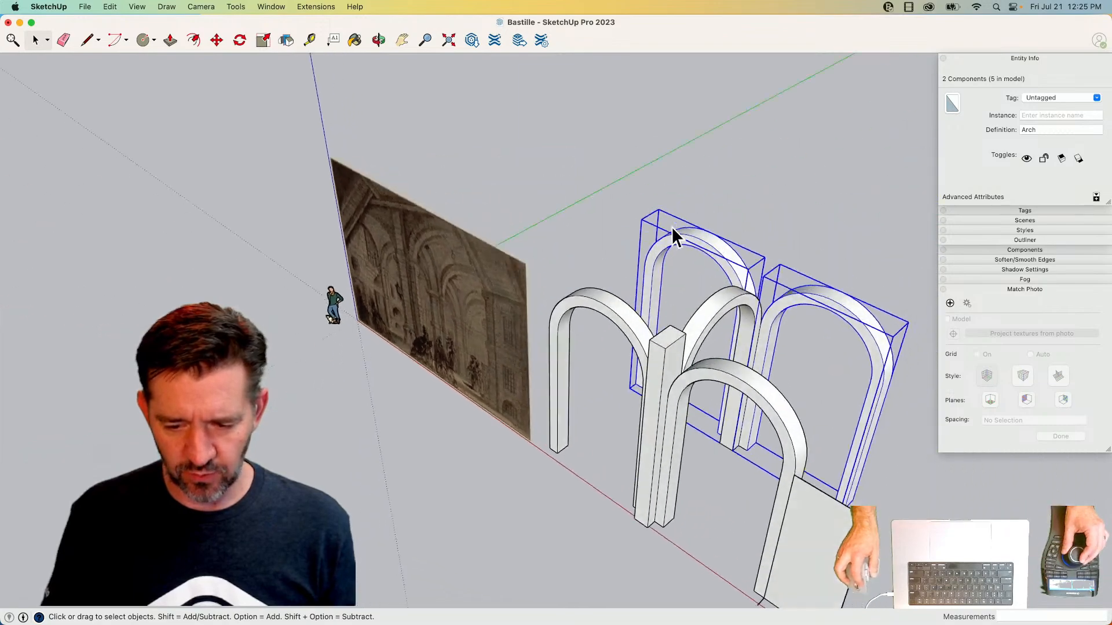
pyautogui.moveTo(795, 262); pyautogui.dragTo(663, 351)
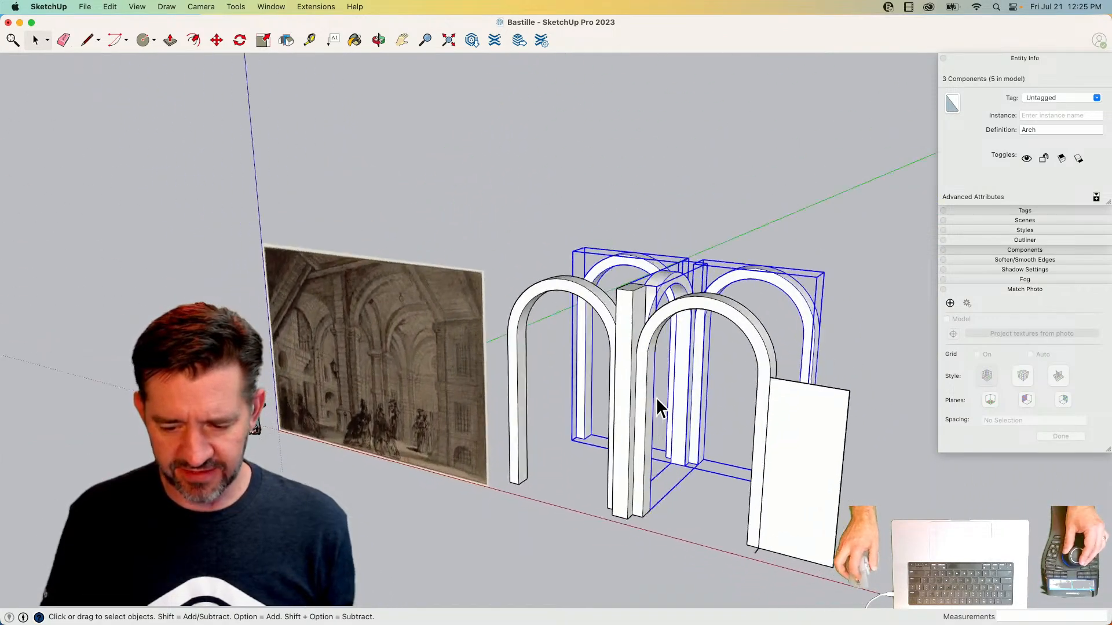
pyautogui.press('m')
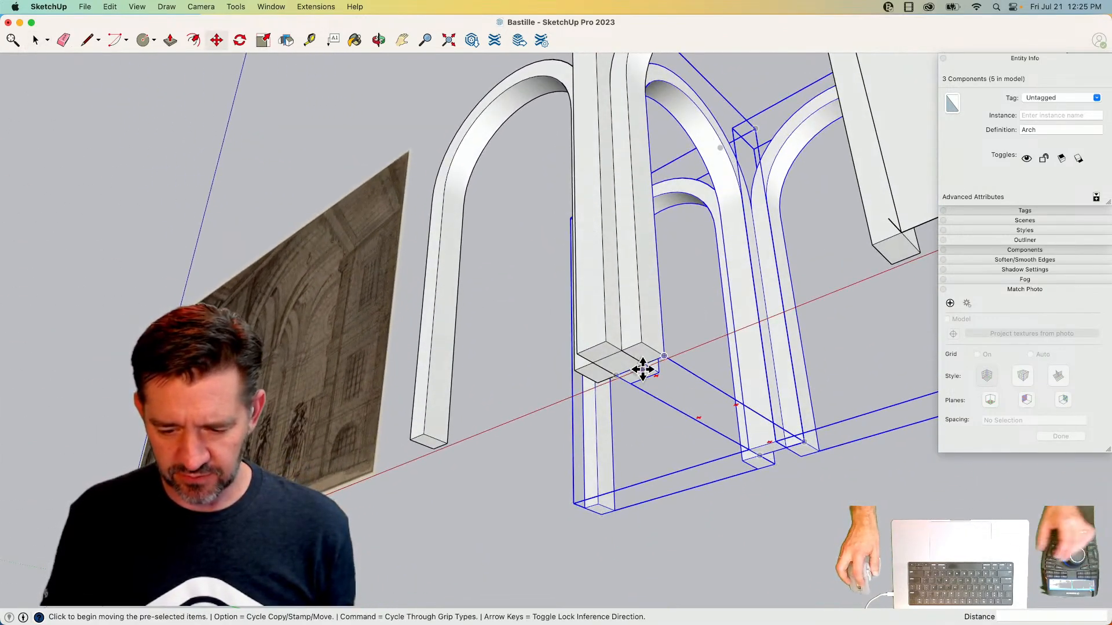
pyautogui.click(642, 366)
pyautogui.press('alt')
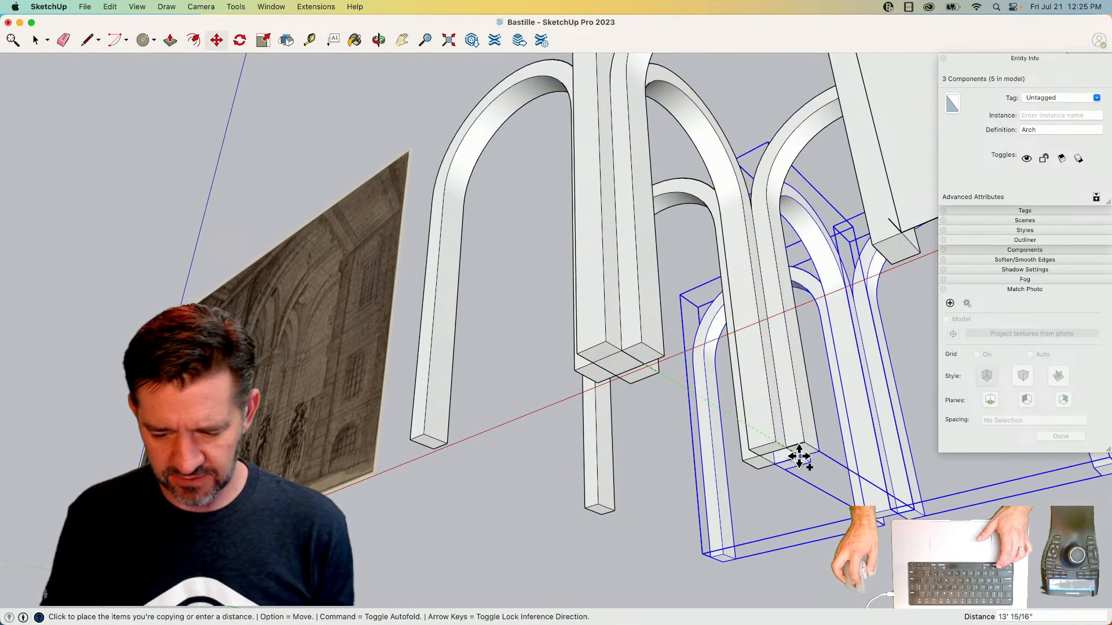
pyautogui.press('space')
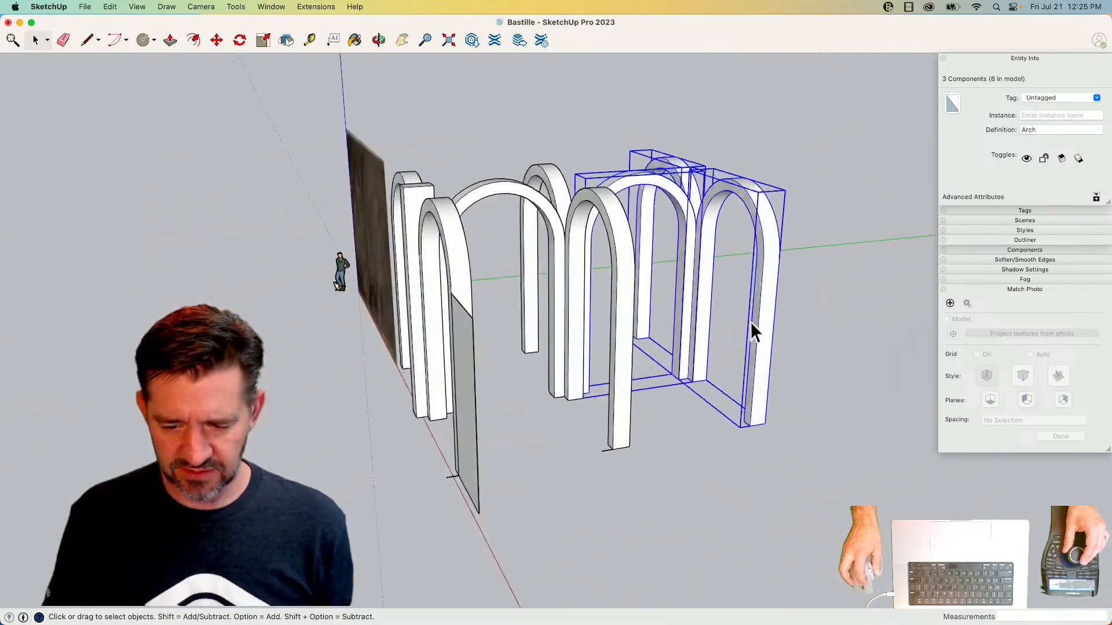
# - Draw a back wall rectangle about 24' 8" by 20' 8" across the two rearmost arches and reverse its face
pyautogui.press('r')
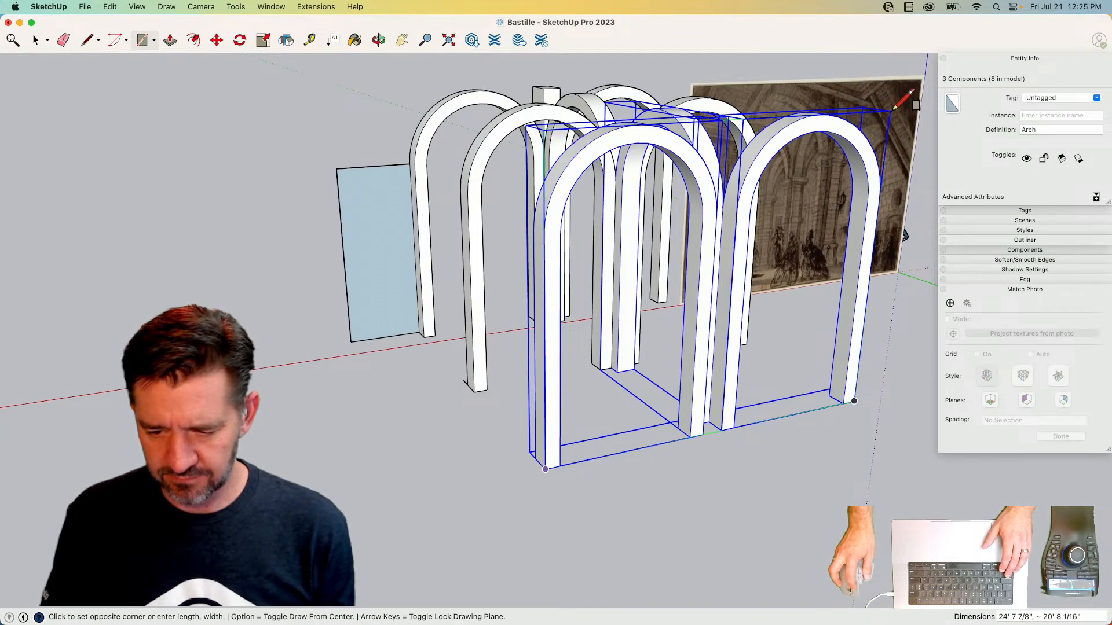
pyautogui.click(819, 114)
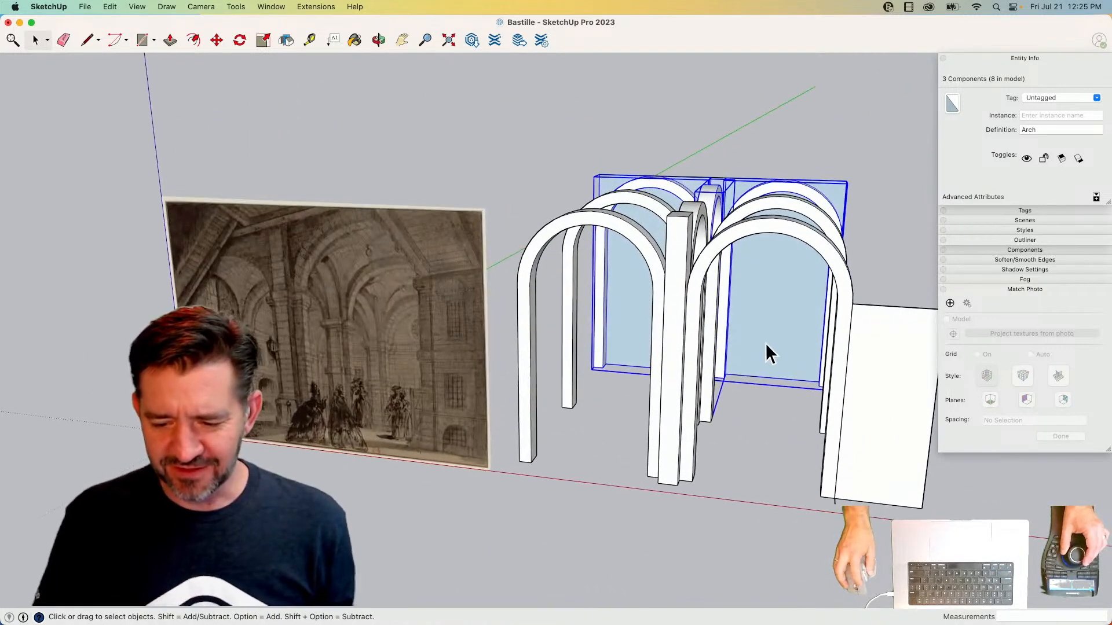
pyautogui.click(766, 344)
pyautogui.rightClick(766, 343)
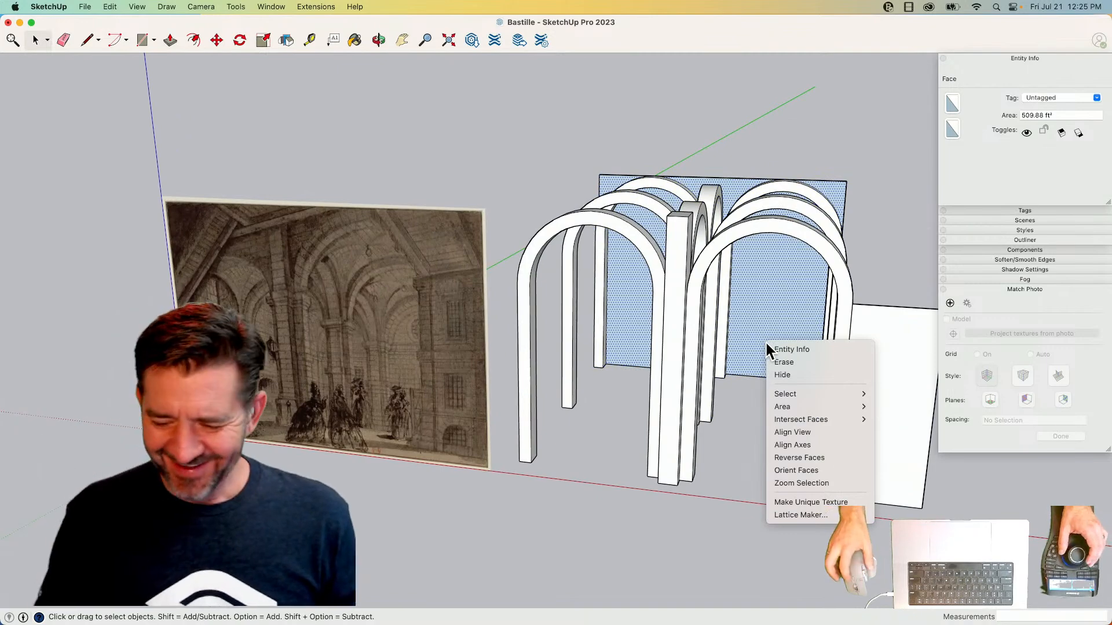
pyautogui.click(814, 457)
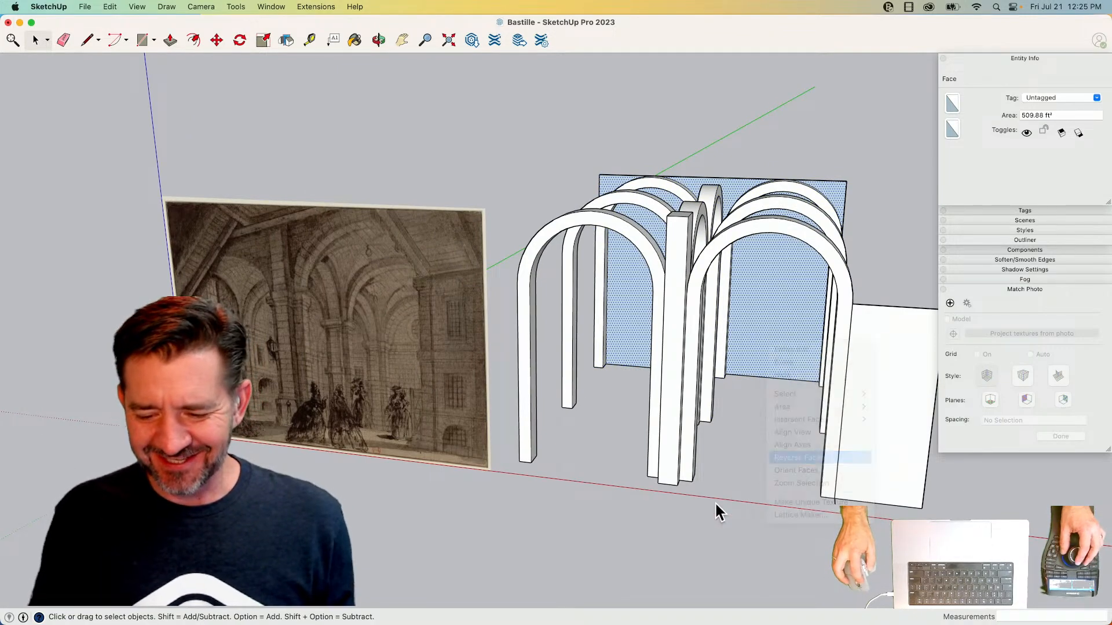
pyautogui.click(726, 475)
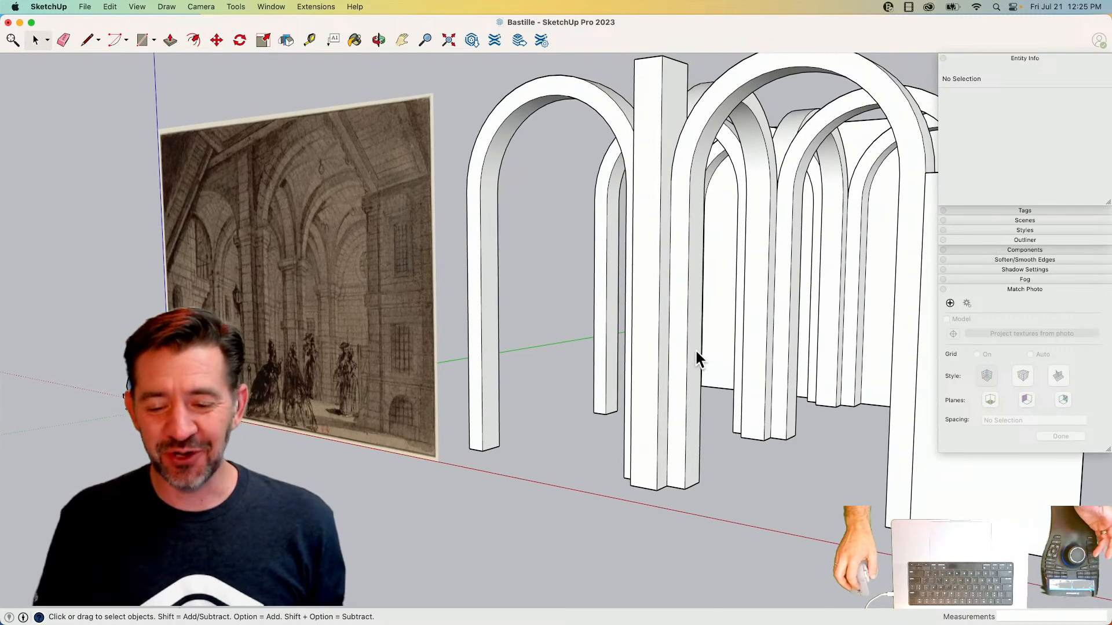
# - Select the two perpendicular arches and copy them along the red axis to the outer leg beside the small wall face
pyautogui.click(683, 301)
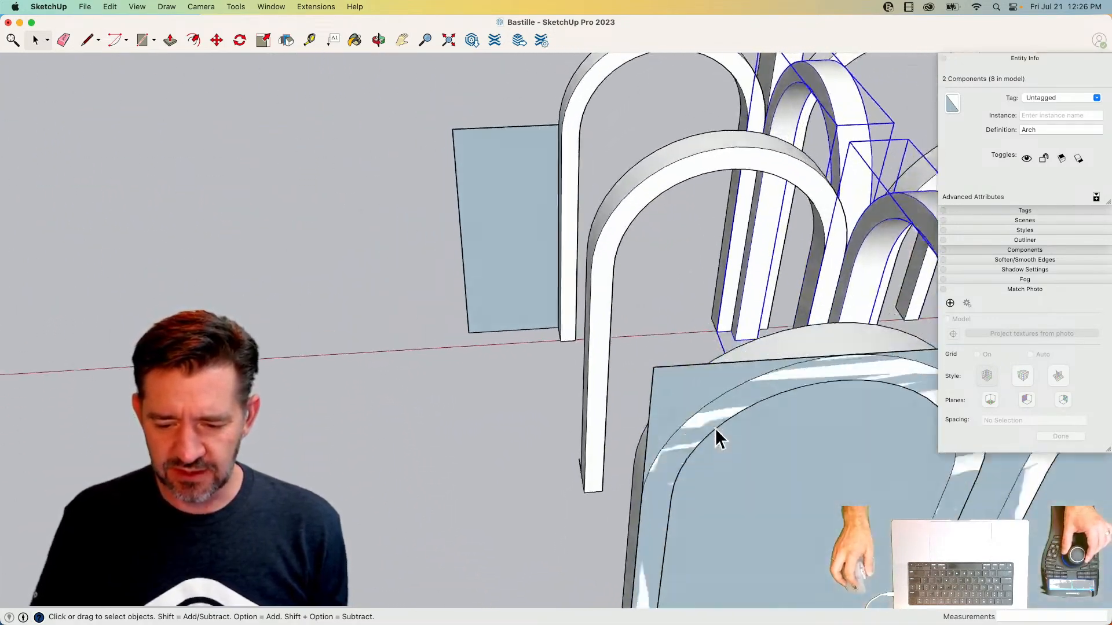
pyautogui.press('m')
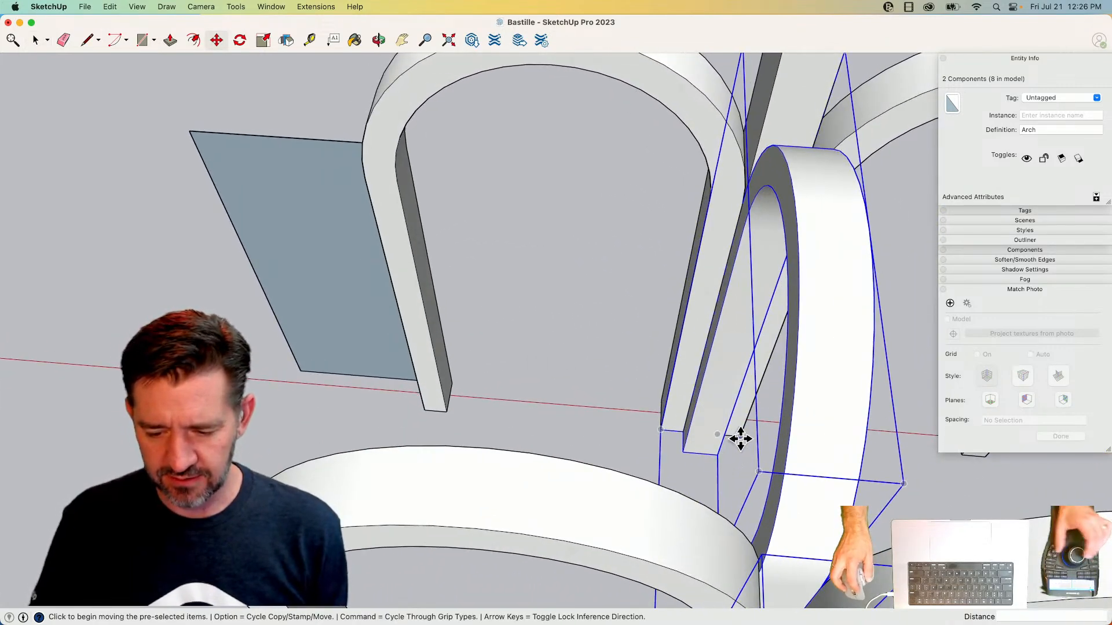
pyautogui.click(742, 435)
pyautogui.press('alt')
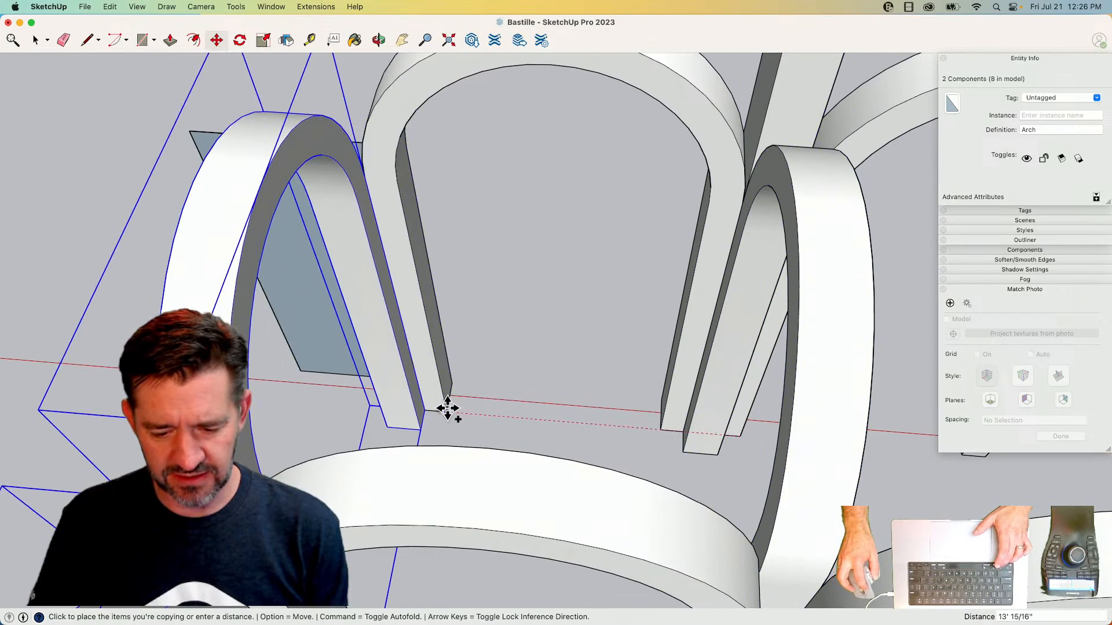
pyautogui.press('space')
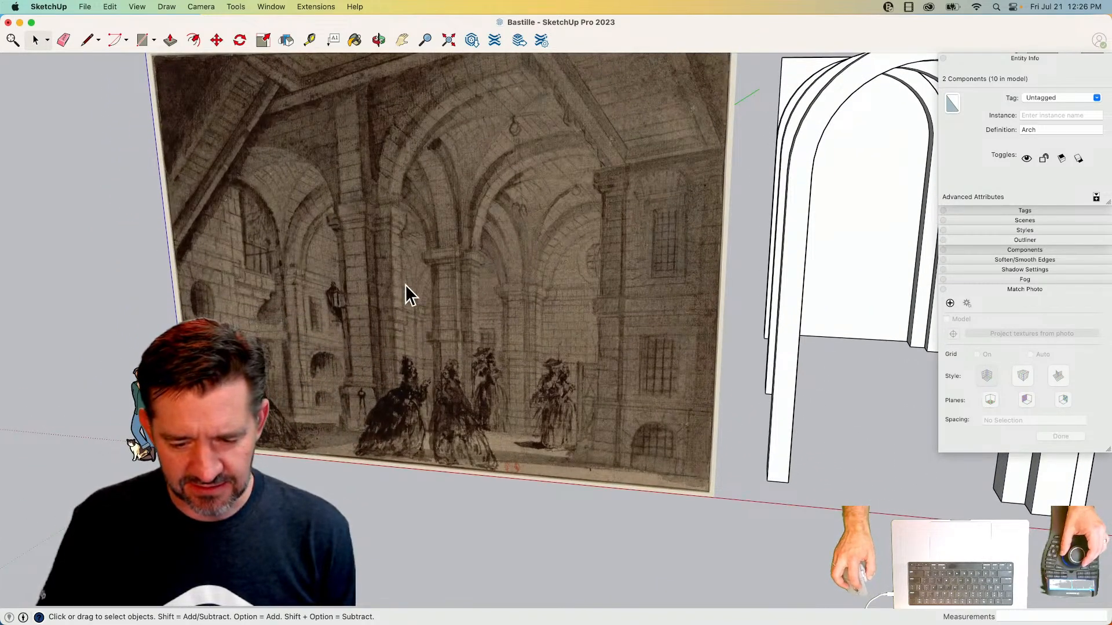
# - Copy the two outer perpendicular arches along the red axis to the opposite outer side, nearest the reference drawing
pyautogui.press('m')
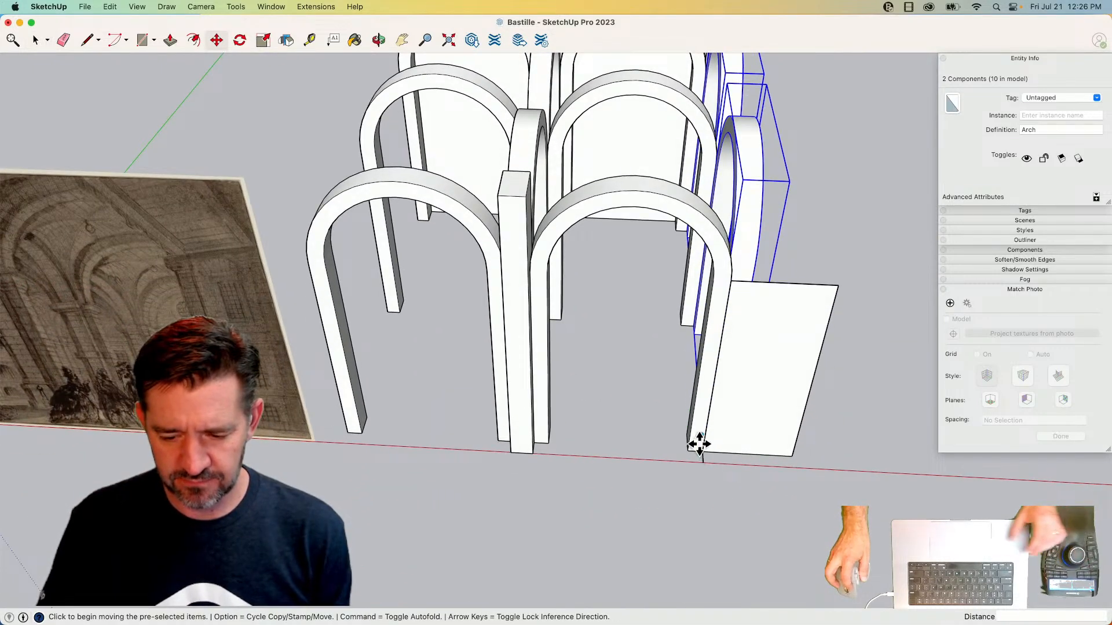
pyautogui.click(703, 449)
pyautogui.press('alt')
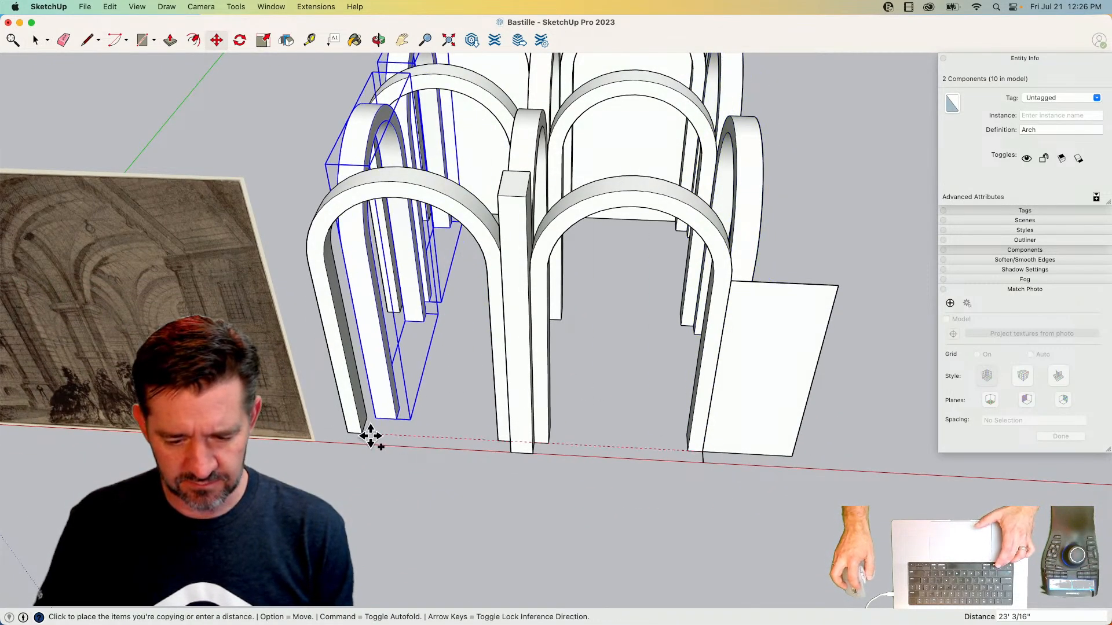
pyautogui.click(320, 427)
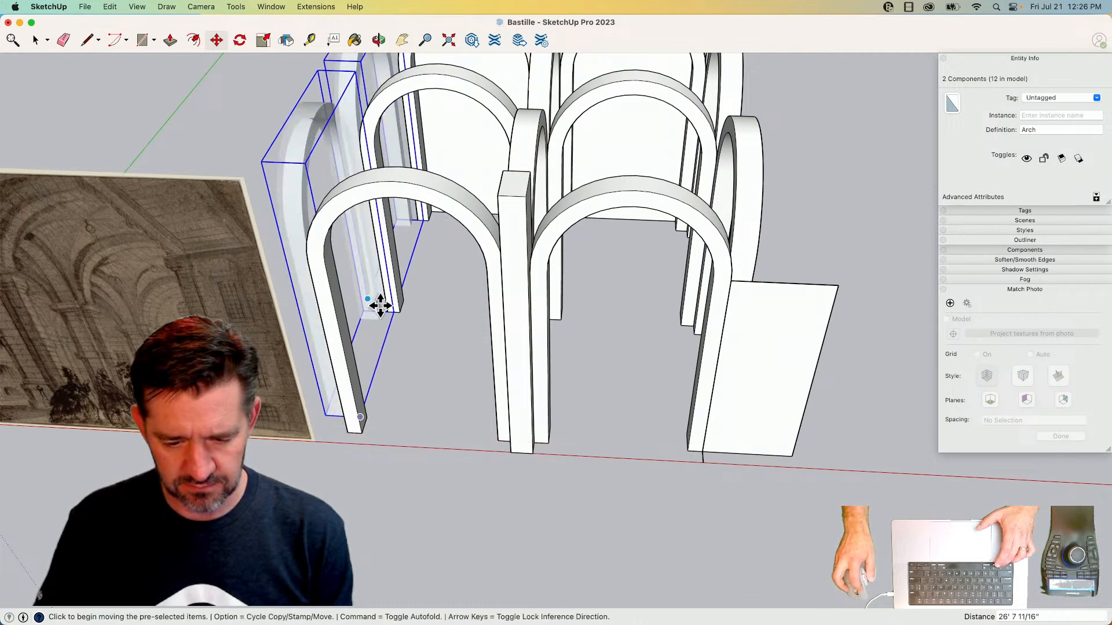
pyautogui.click(380, 308)
pyautogui.press('space')
pyautogui.click(438, 354)
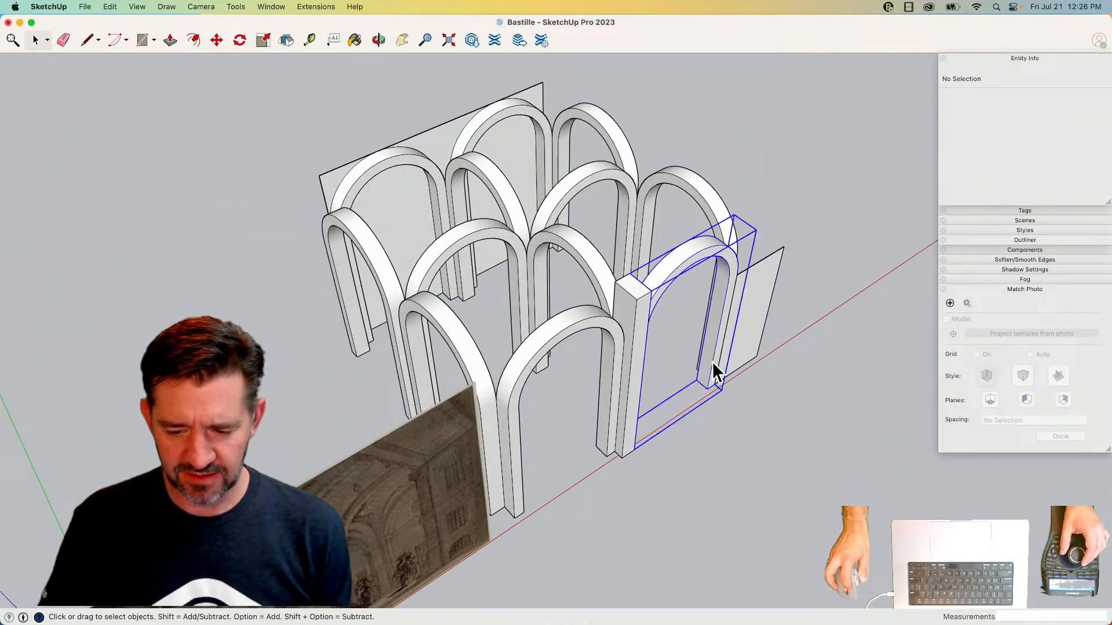
# - Edit the Arch component and erase the stray edge at the foot of its leg
pyautogui.doubleClick(712, 365)
pyautogui.press('e')
pyautogui.press('space')
pyautogui.click(716, 447)
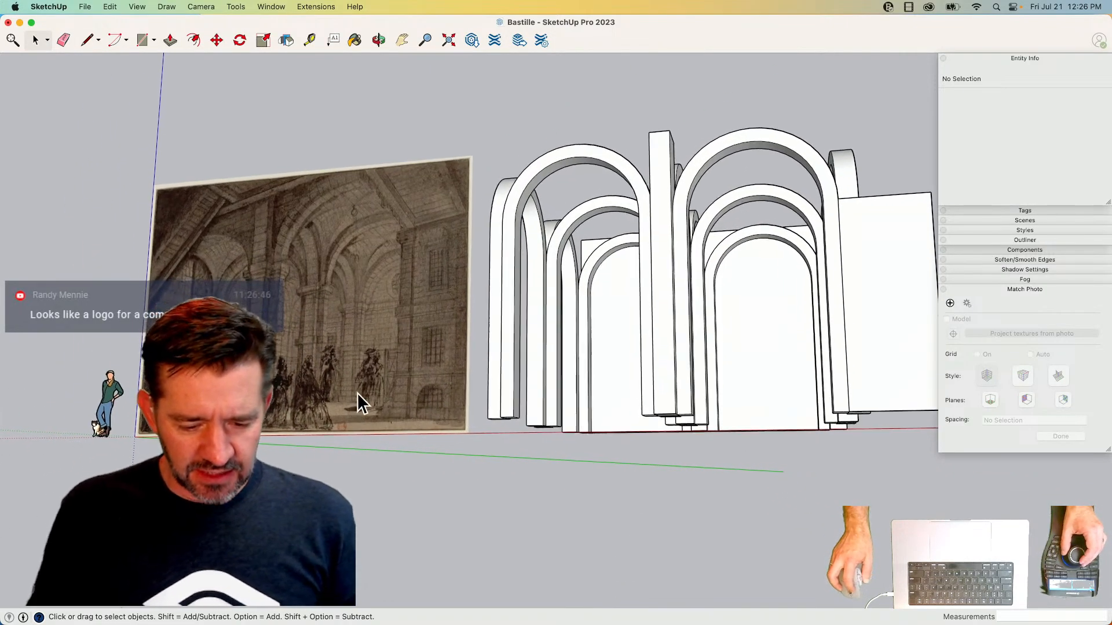
# - Draw a side wall rectangle across the outer arches nearest the reference drawing and reverse its face
pyautogui.press('r')
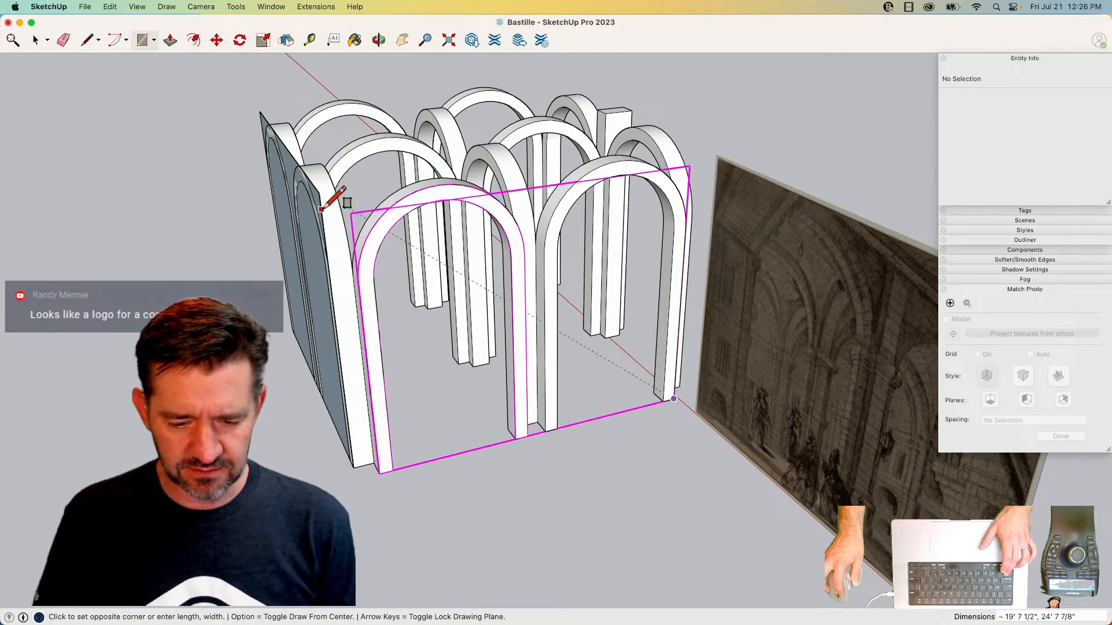
pyautogui.click(321, 192)
pyautogui.press('space')
pyautogui.rightClick(439, 389)
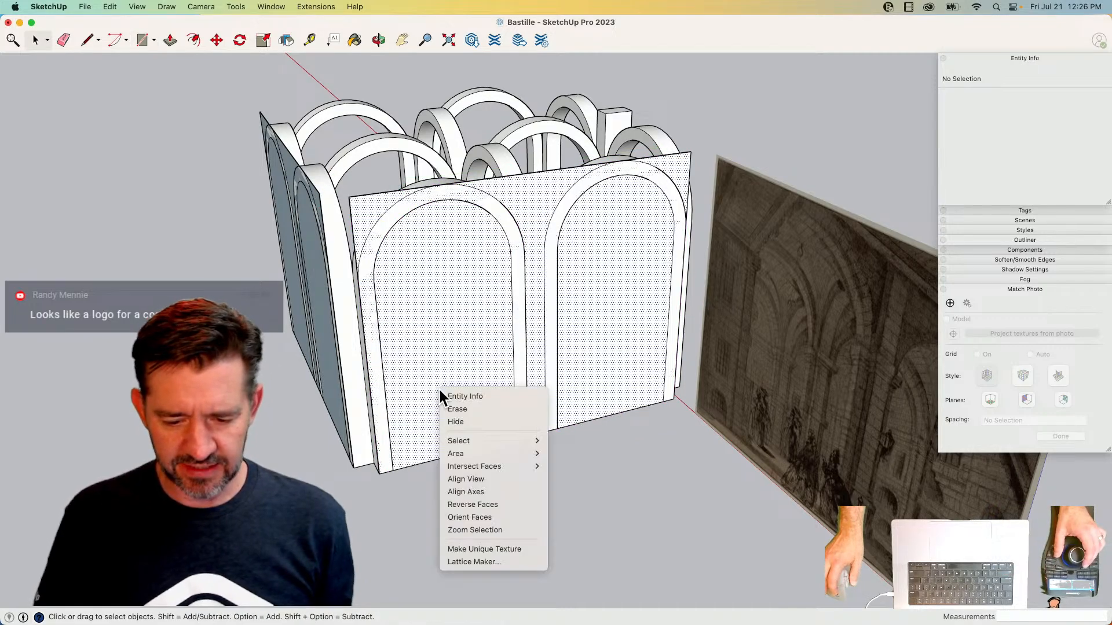
pyautogui.click(492, 491)
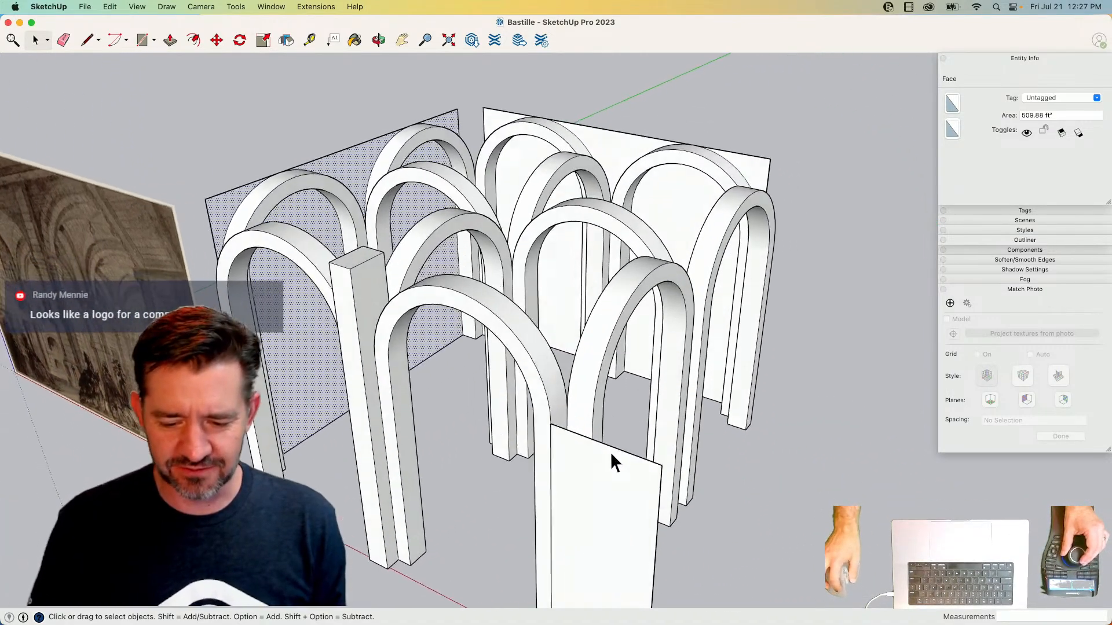
pyautogui.click(585, 464)
pyautogui.press('m')
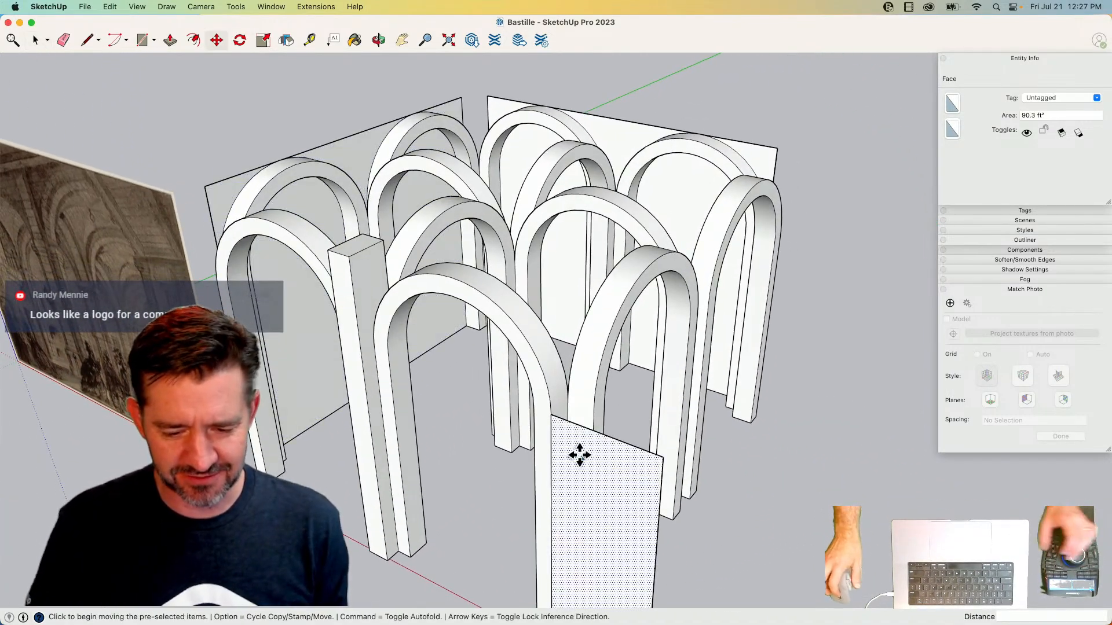
pyautogui.click(390, 557)
pyautogui.press('space')
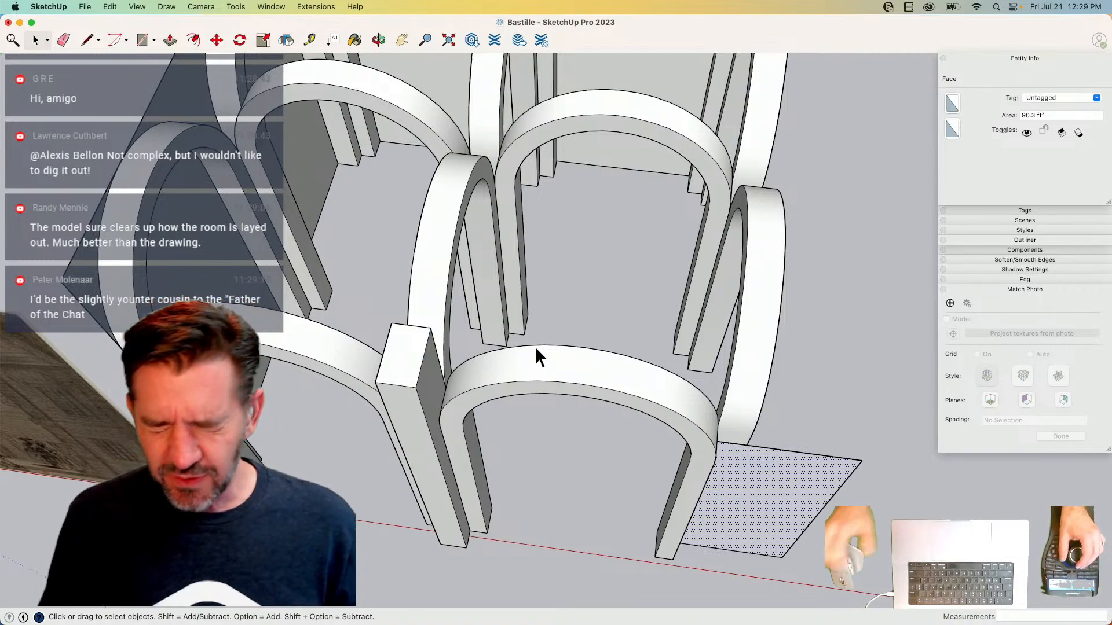
# - Create a half-circle face on the second-row arch from a springing line and a 48-sided circle at its midpoint, erasing the lower half
pyautogui.press('l')
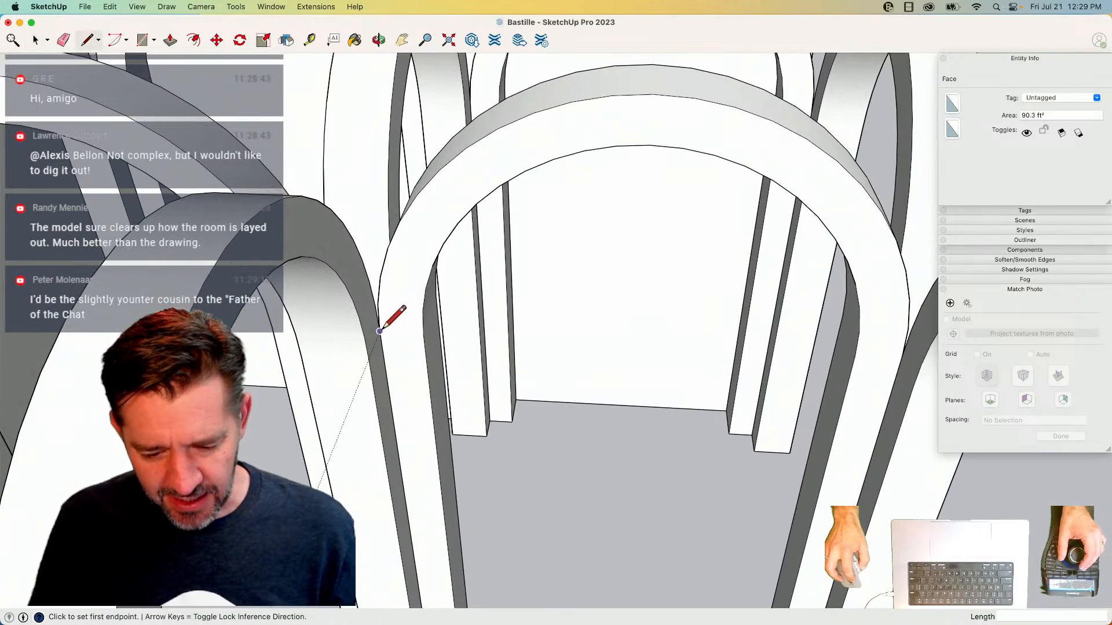
pyautogui.click(902, 356)
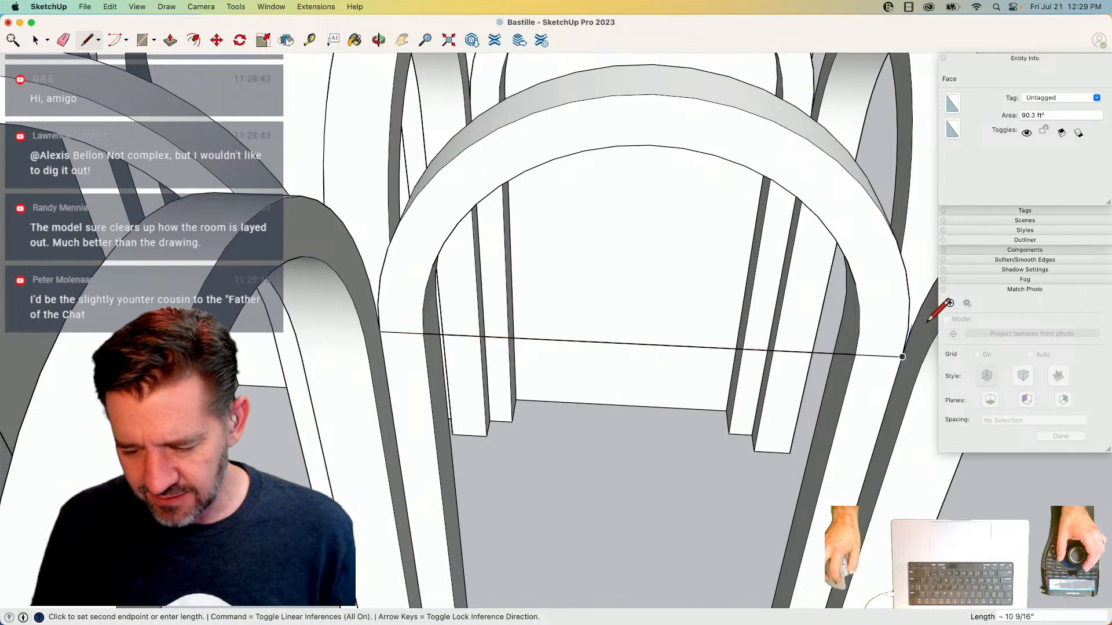
pyautogui.press('c')
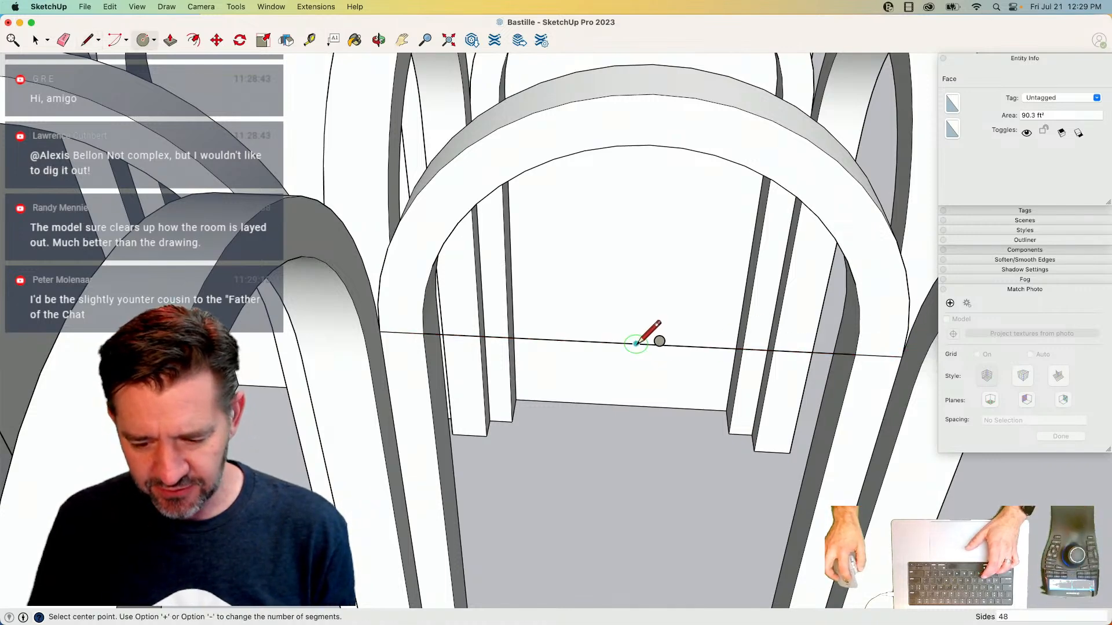
pyautogui.click(654, 92)
pyautogui.press('e')
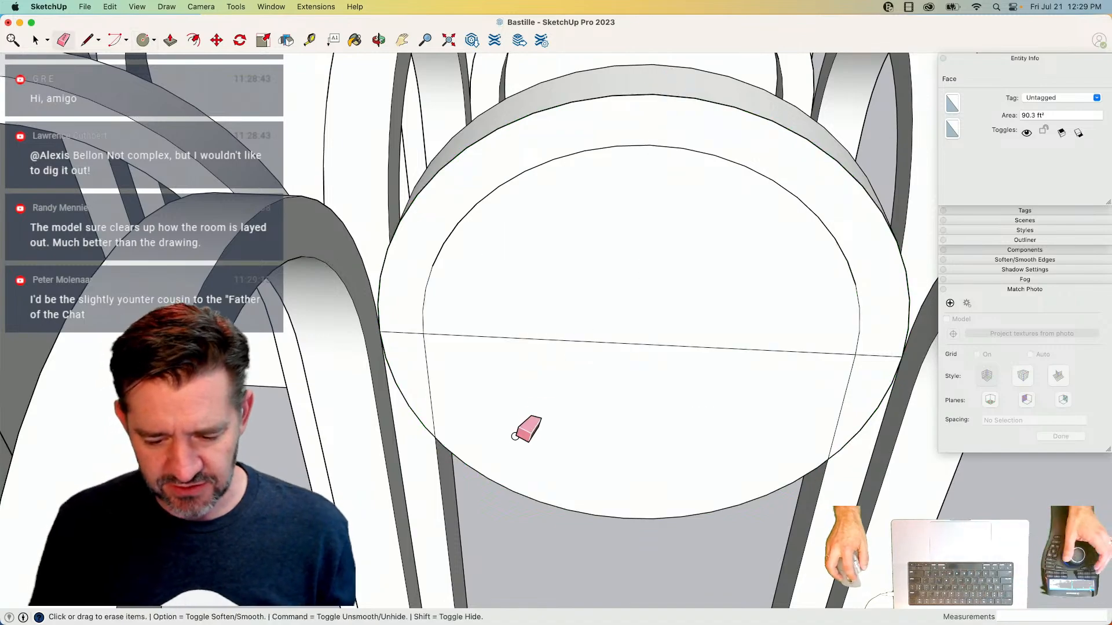
pyautogui.click(506, 492)
pyautogui.press('space')
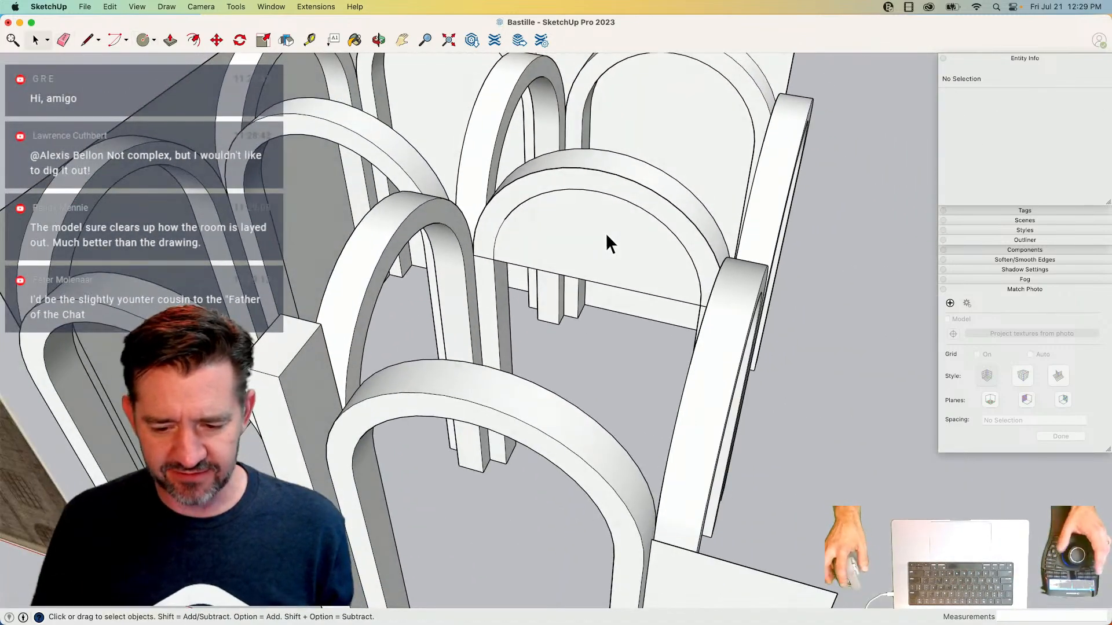
# - Push/Pull the half-circle face to the front arch and group the resulting barrel vault
pyautogui.click(606, 232)
pyautogui.press('p')
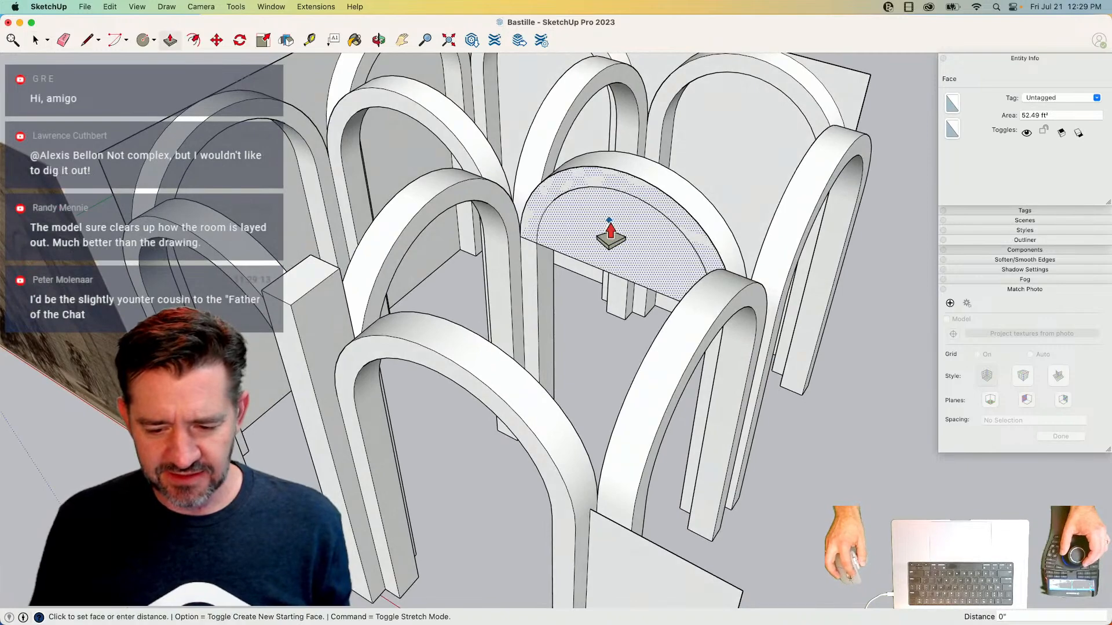
pyautogui.click(609, 232)
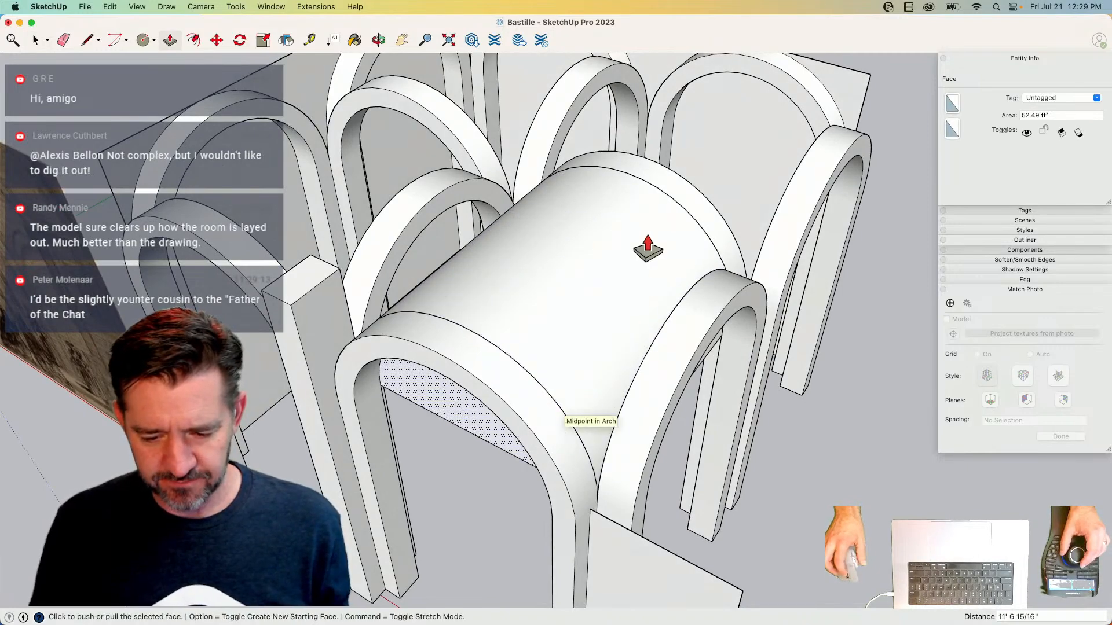
pyautogui.click(641, 284)
pyautogui.press('space')
pyautogui.click(579, 276)
pyautogui.rightClick(579, 273)
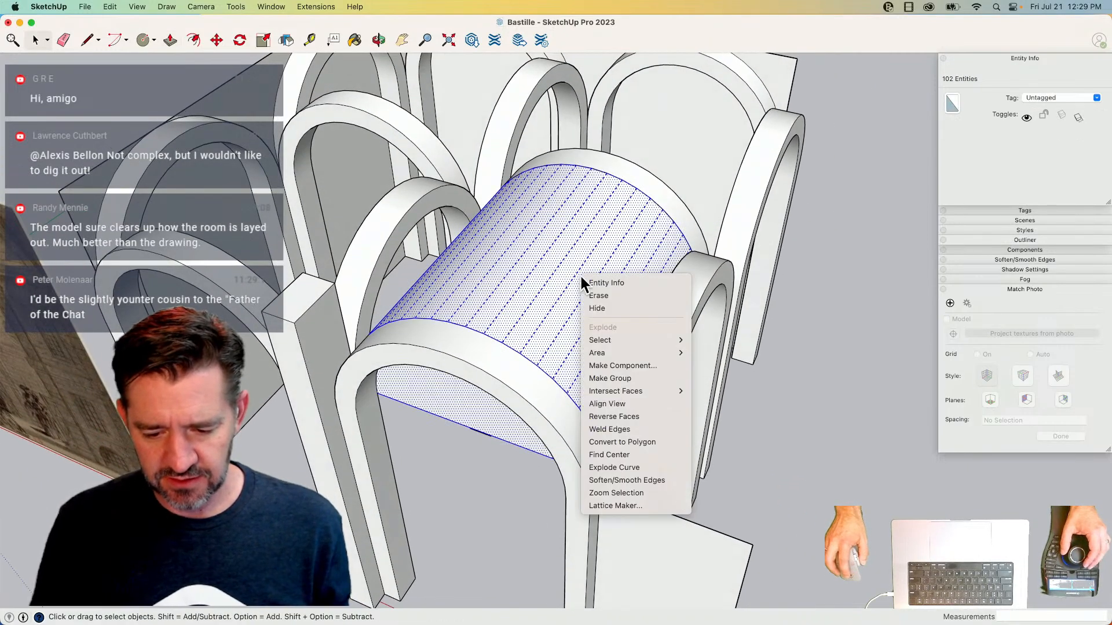
pyautogui.click(627, 378)
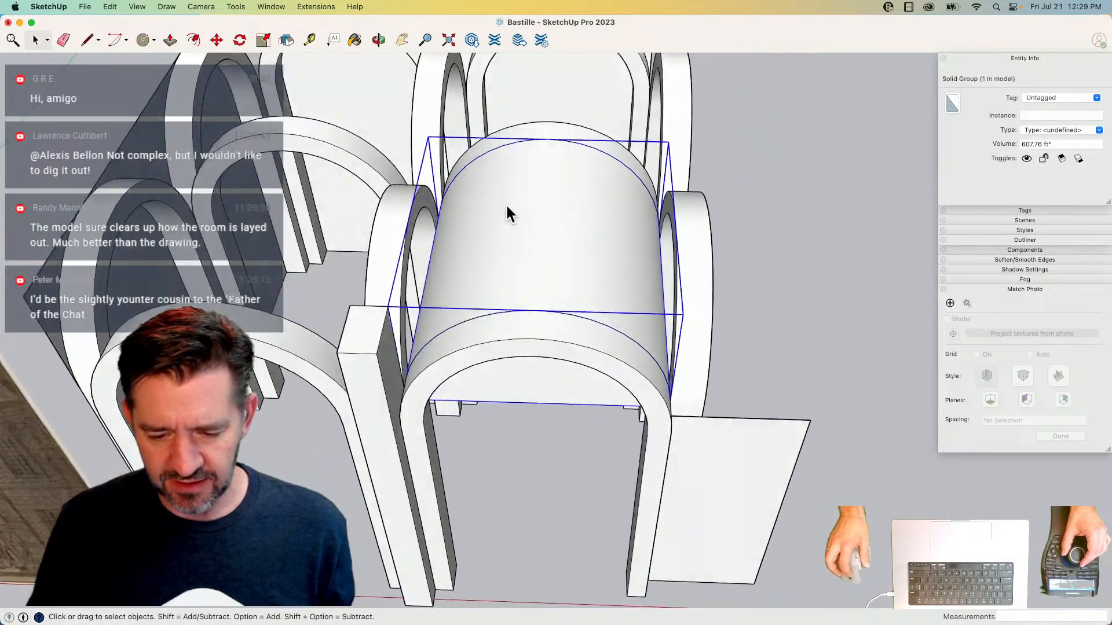
# - Rotate a copy of the barrel vault group 90 degrees about its centre so the two vaults cross
pyautogui.press('q')
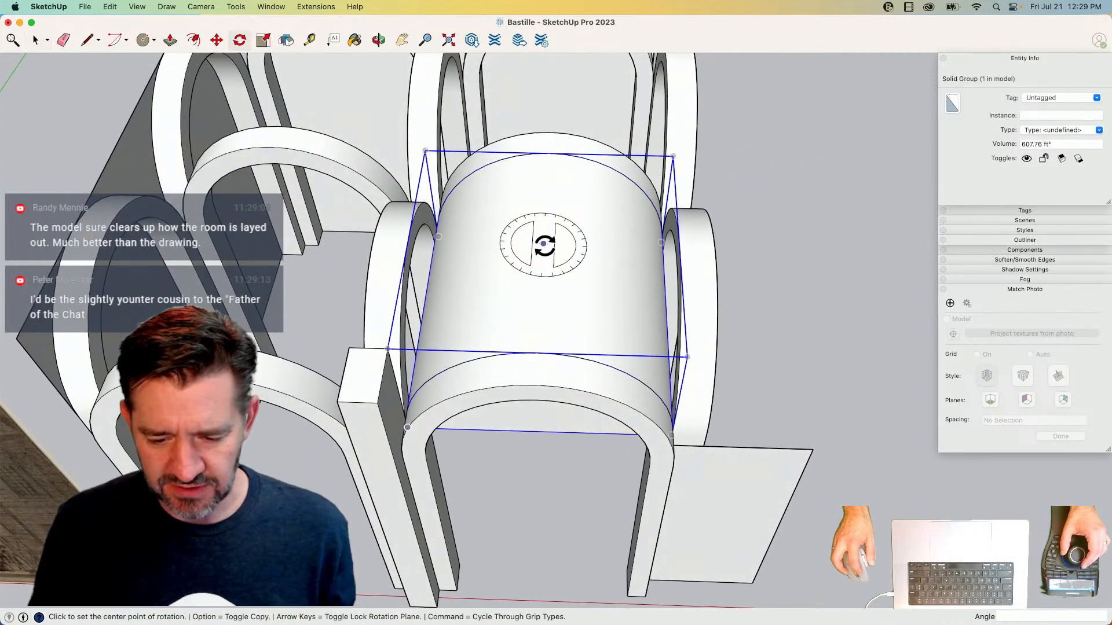
pyautogui.click(543, 243)
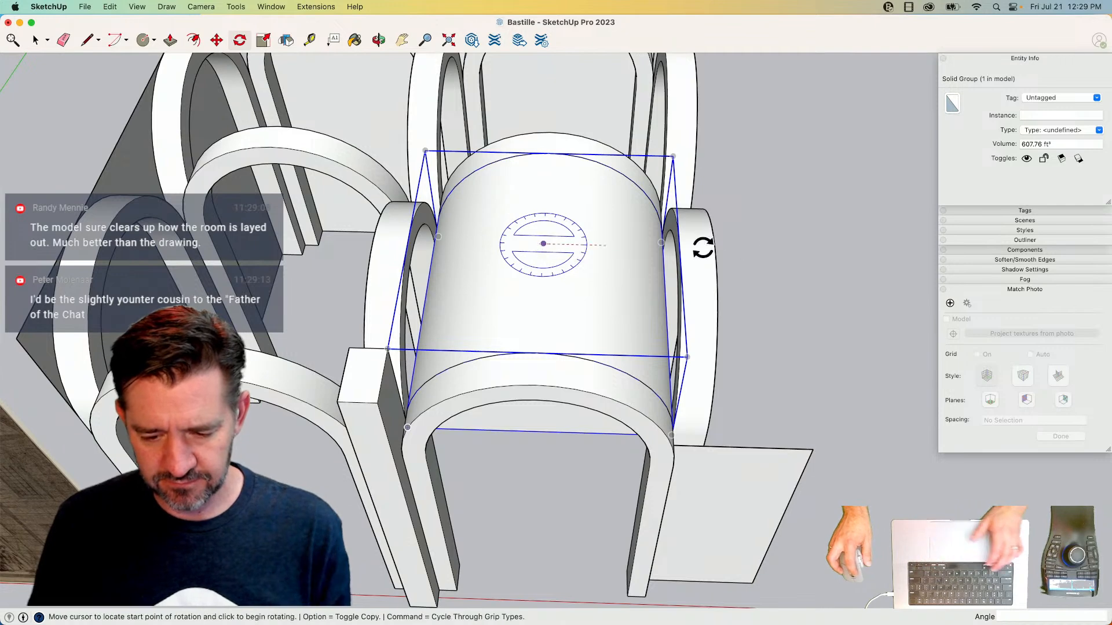
pyautogui.click(777, 248)
pyautogui.press('alt')
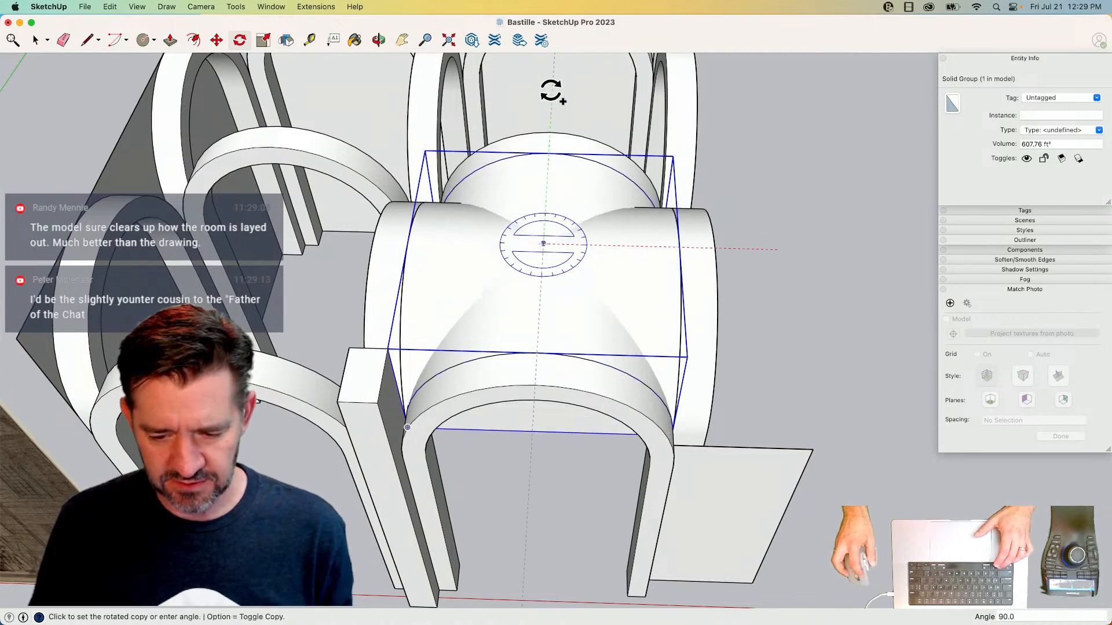
pyautogui.click(550, 91)
pyautogui.press('space')
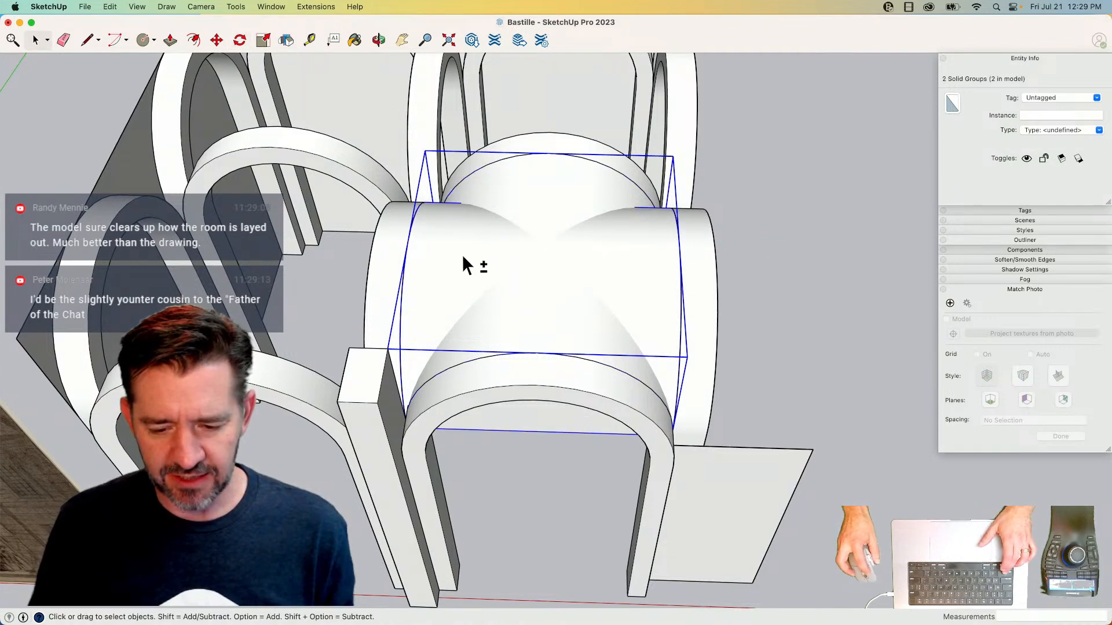
pyautogui.keyDown('shift'); pyautogui.click(535, 199); pyautogui.keyUp('shift')
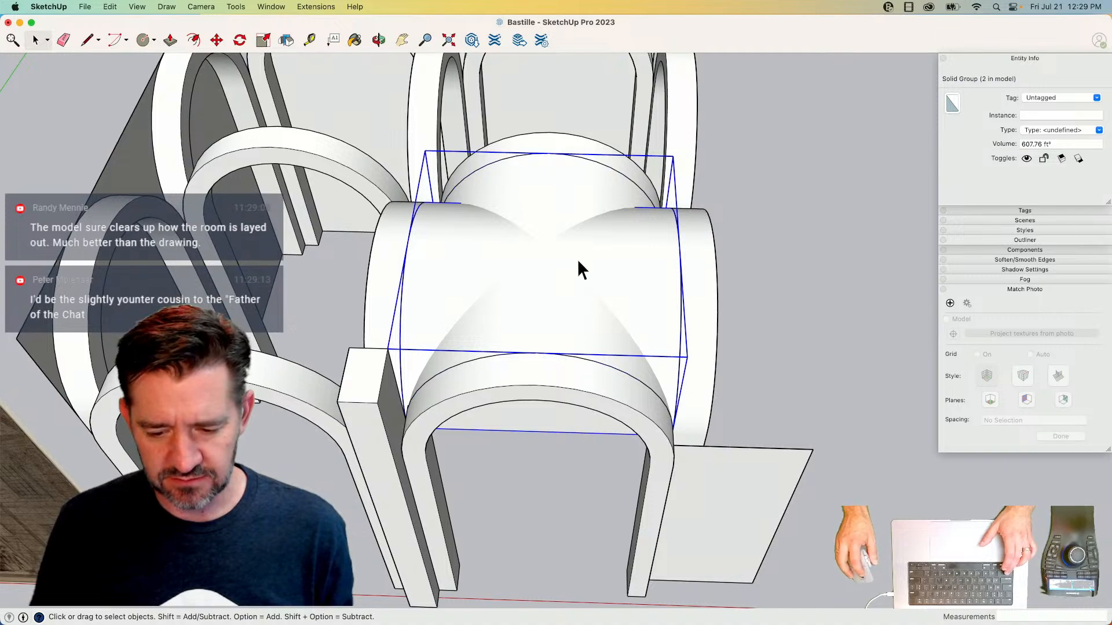
pyautogui.press('m')
pyautogui.click(573, 266)
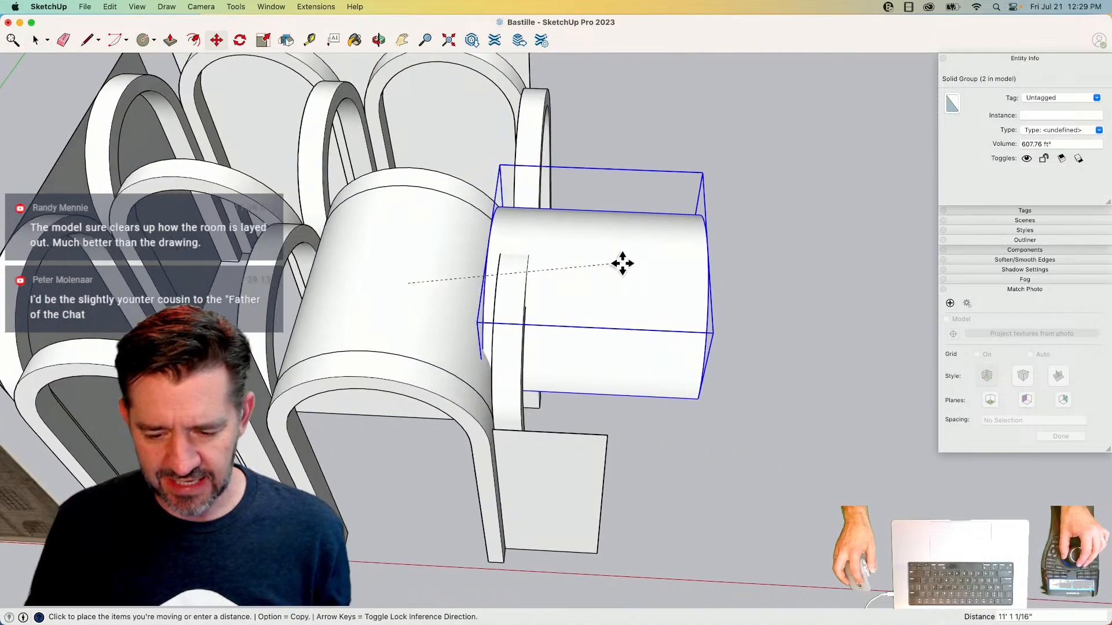
pyautogui.click(373, 298)
# - Move the two crossing barrel vault groups together out of the arcade to open space, about 29' along the red axis
pyautogui.press('space')
pyautogui.keyDown('shift'); pyautogui.click(353, 216); pyautogui.keyUp('shift')
pyautogui.press('m')
pyautogui.click(336, 233)
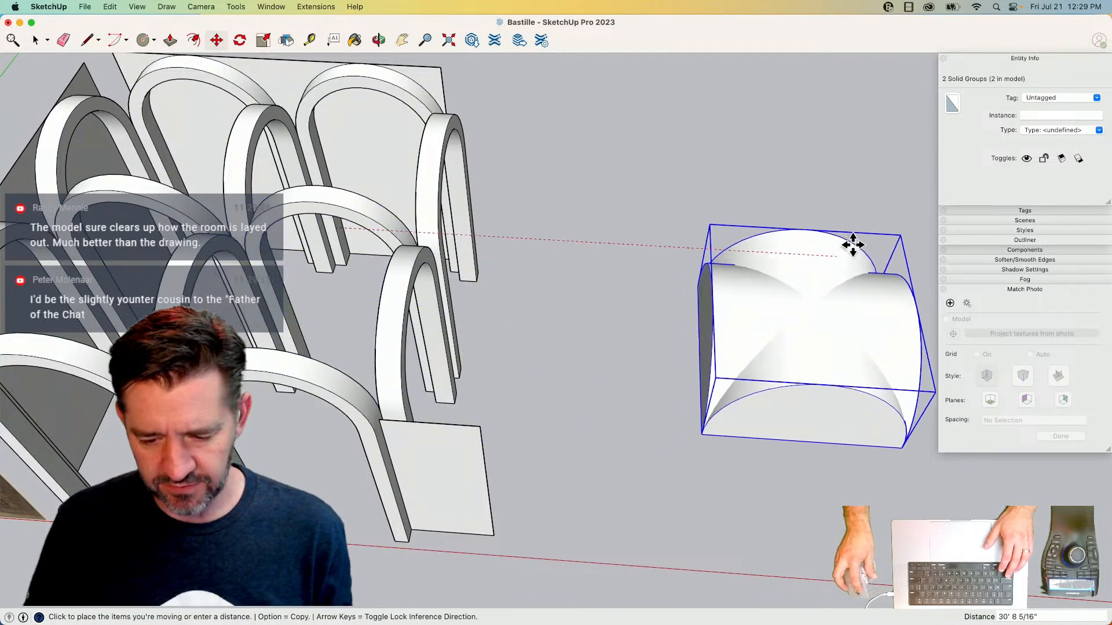
pyautogui.click(811, 258)
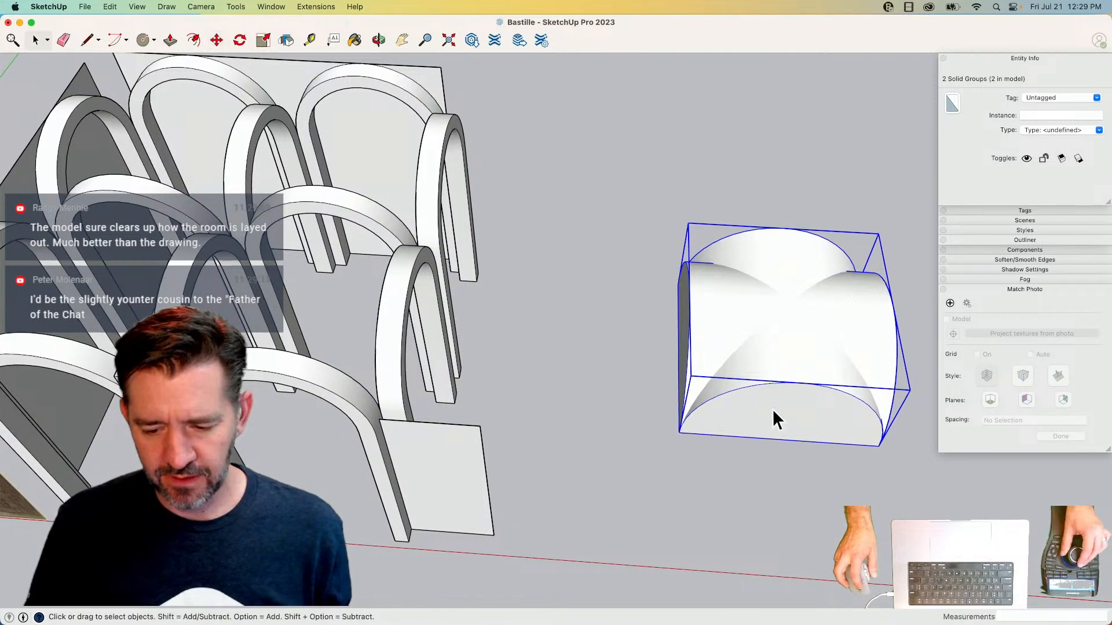
pyautogui.press('space')
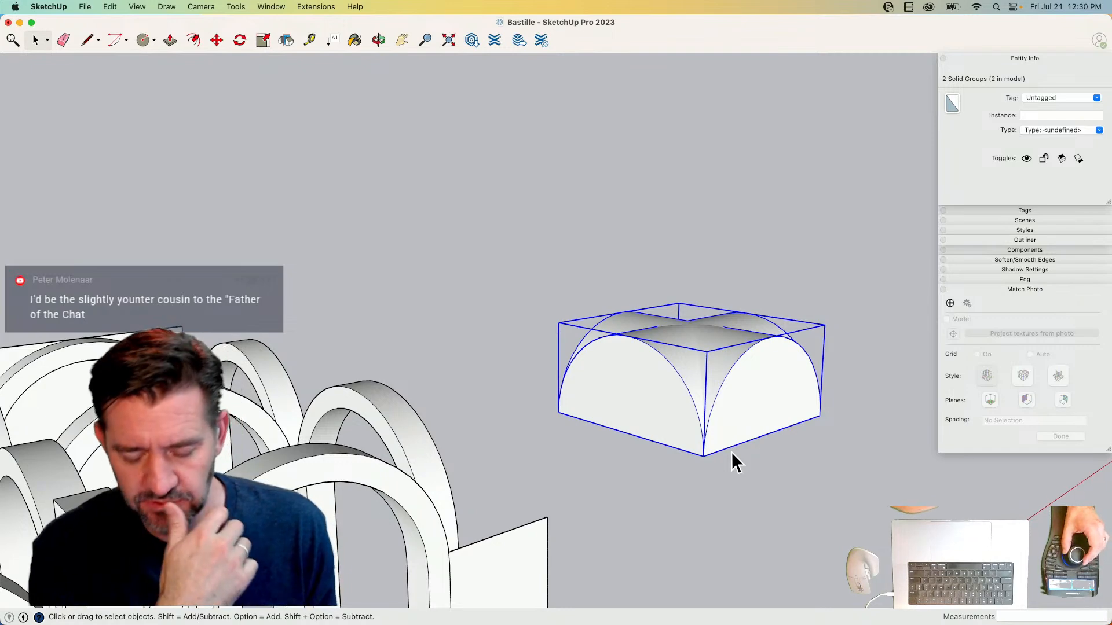
# - Place a spare copy of both crossing vault groups beside the originals
pyautogui.press('m')
pyautogui.click(472, 402)
pyautogui.press('alt')
pyautogui.click(799, 365)
pyautogui.press('space')
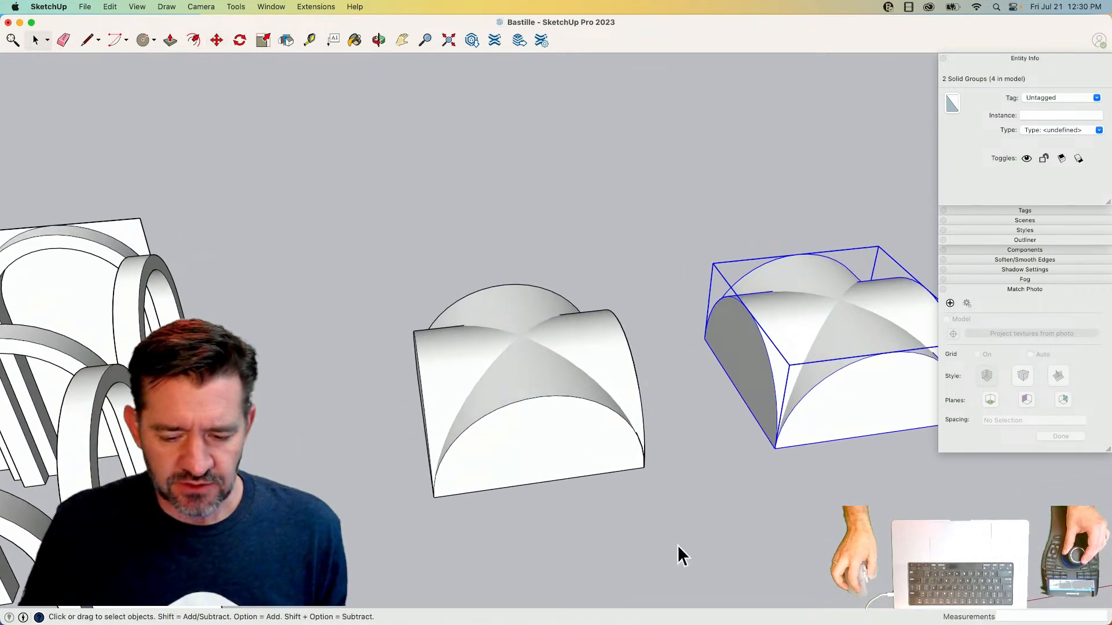
# - Wrap the original pair of crossing vaults in one group and explode the two inner vault groups inside it
pyautogui.click(516, 397)
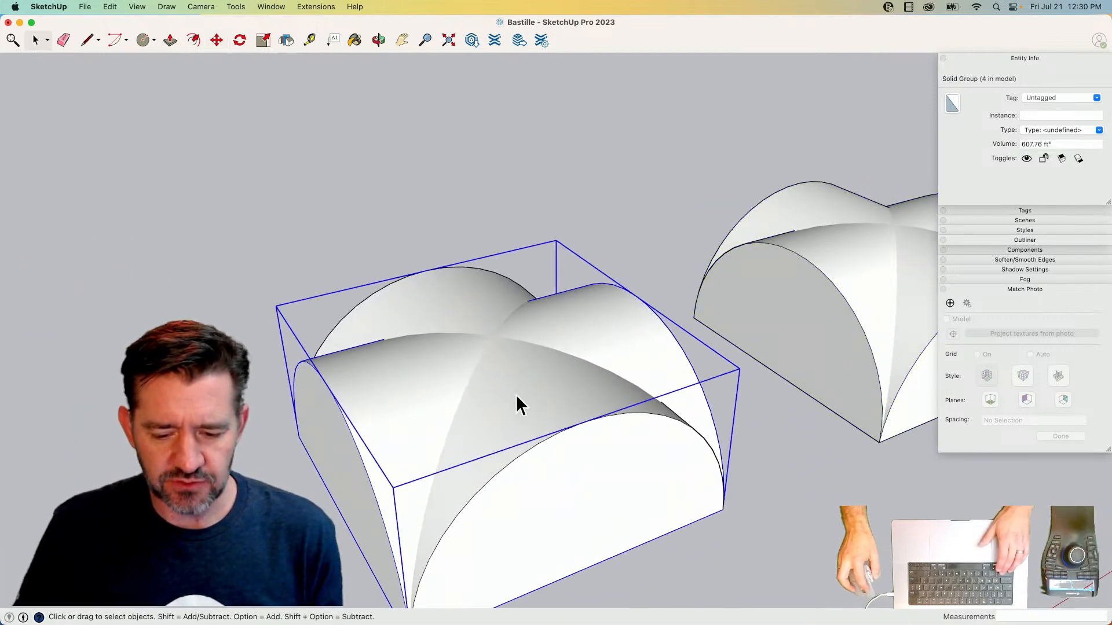
pyautogui.rightClick(518, 377)
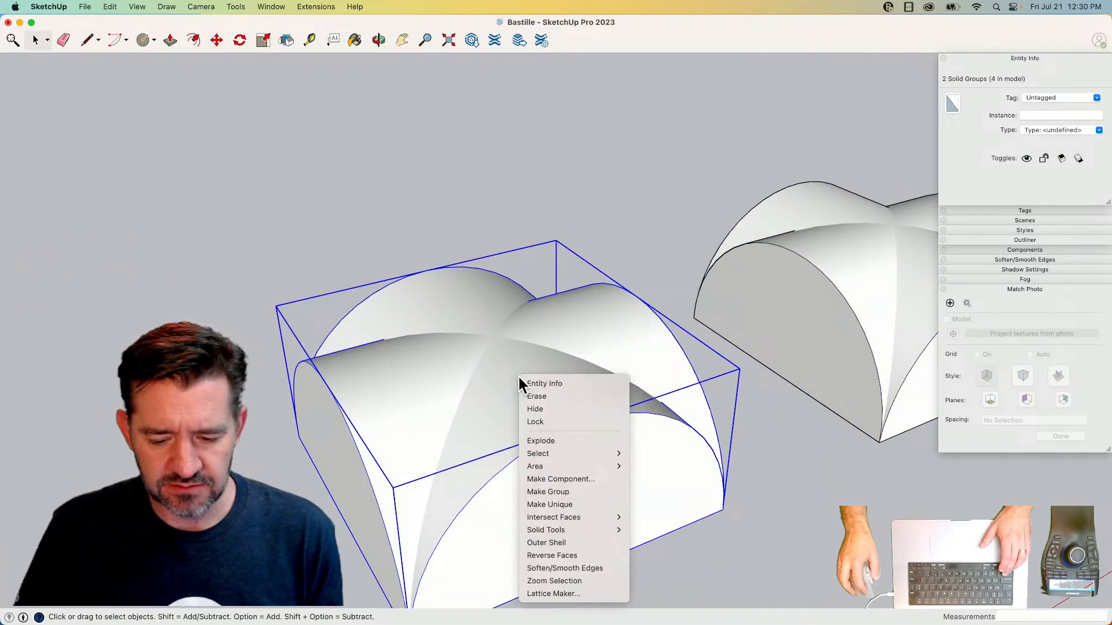
pyautogui.click(550, 493)
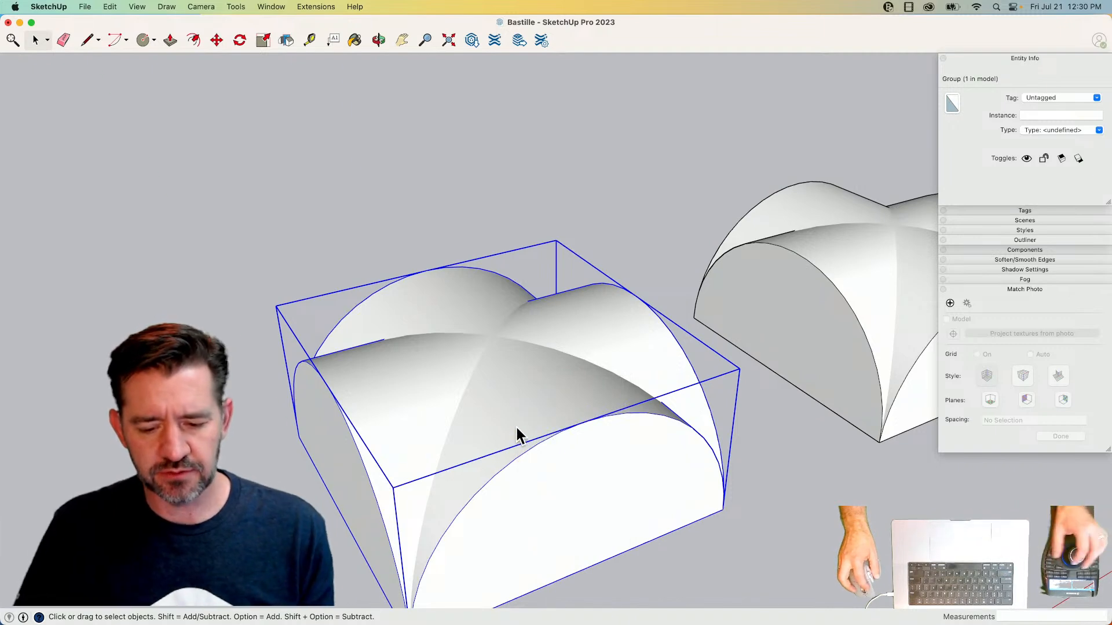
pyautogui.doubleClick(518, 436)
pyautogui.click(523, 414)
pyautogui.keyDown('shift'); pyautogui.click(544, 401); pyautogui.keyUp('shift')
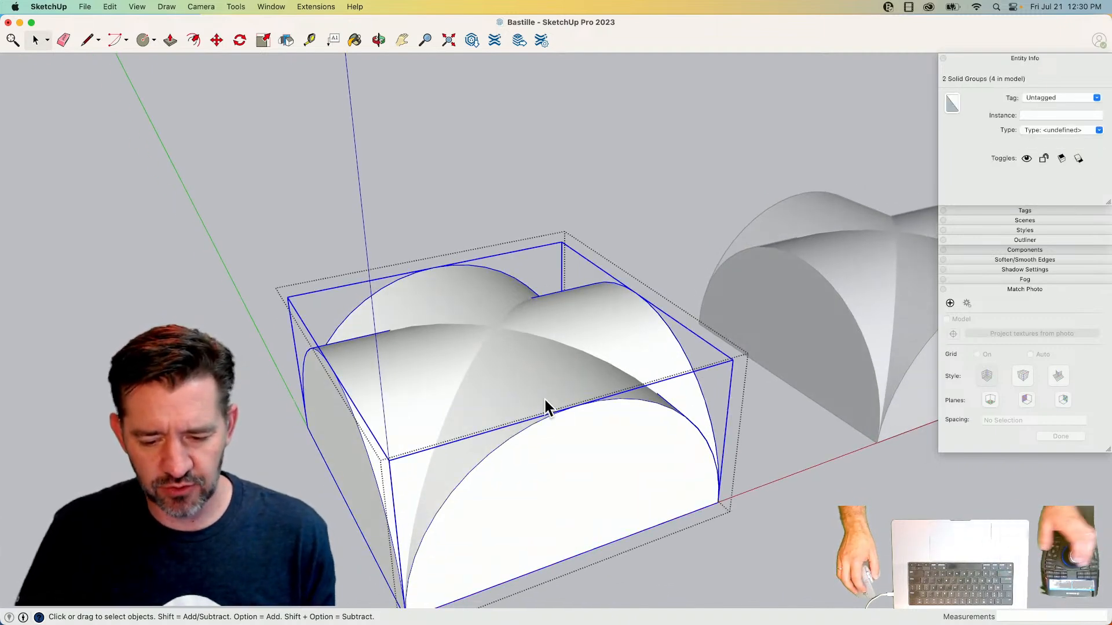
pyautogui.rightClick(544, 401)
pyautogui.click(575, 460)
# - Intersect the curved surfaces of both barrel vaults with each other inside the group
pyautogui.click(482, 381)
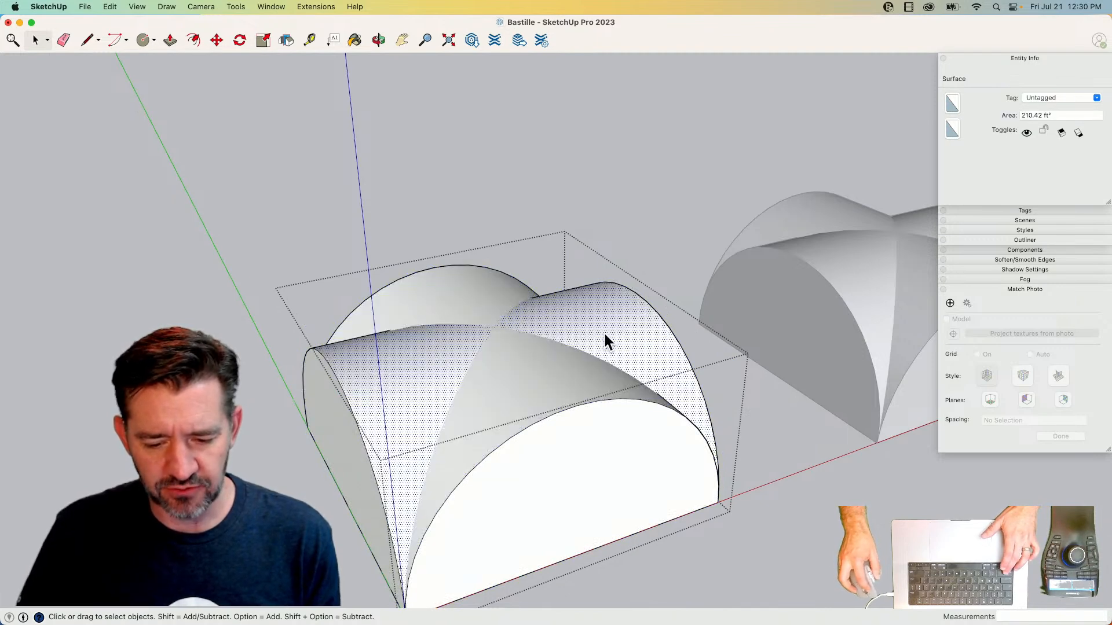
pyautogui.click(498, 405)
pyautogui.keyDown('shift'); pyautogui.click(443, 357); pyautogui.keyUp('shift')
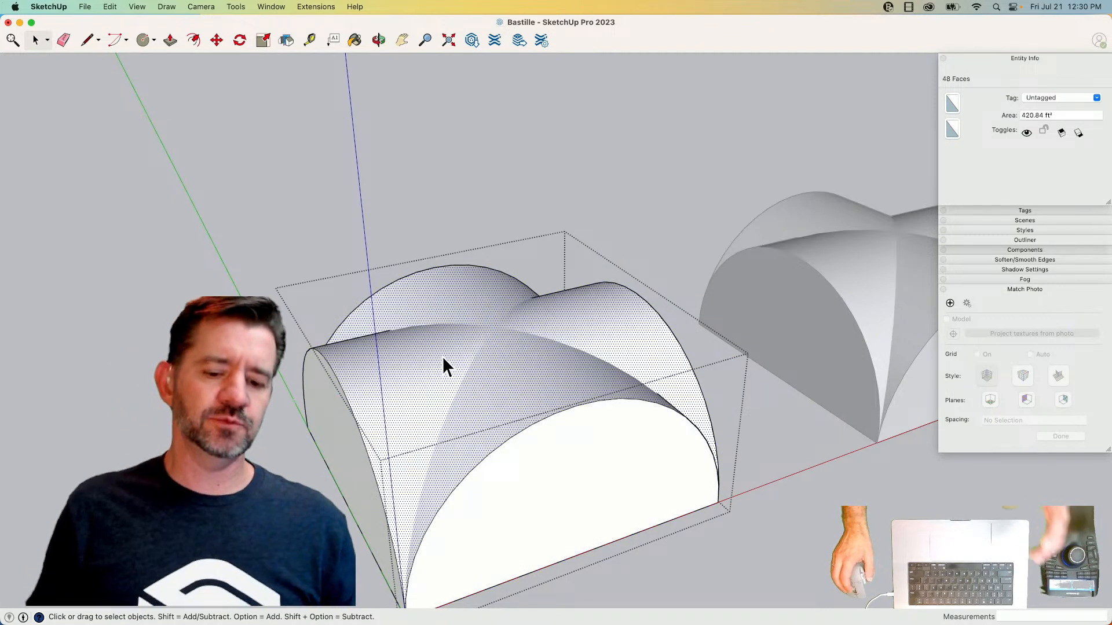
pyautogui.rightClick(444, 359)
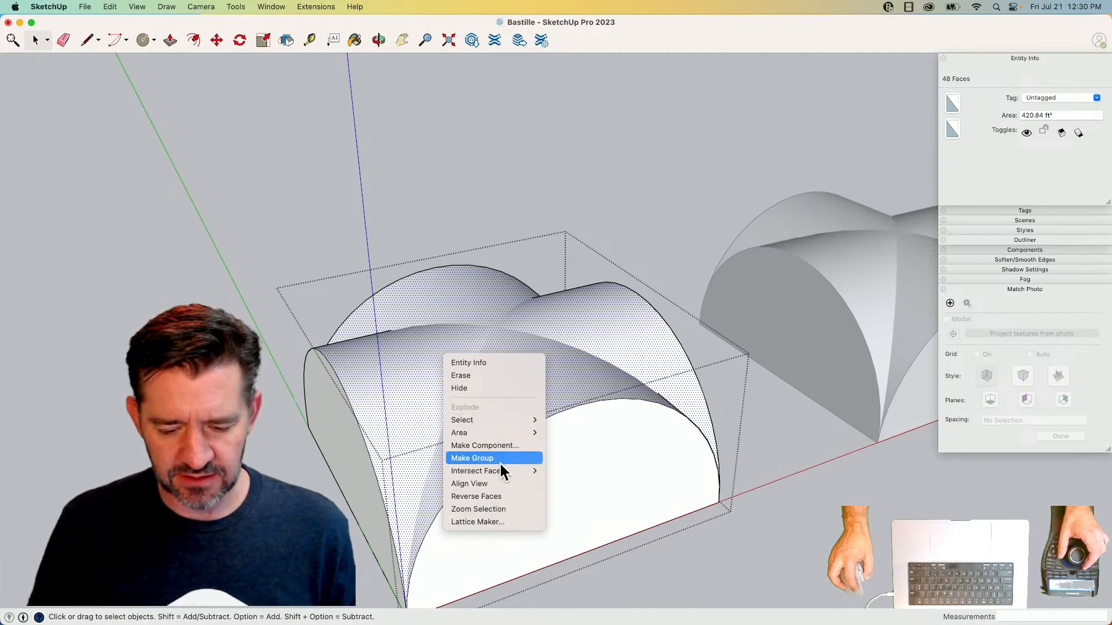
pyautogui.moveTo(501, 472)
pyautogui.click(575, 492)
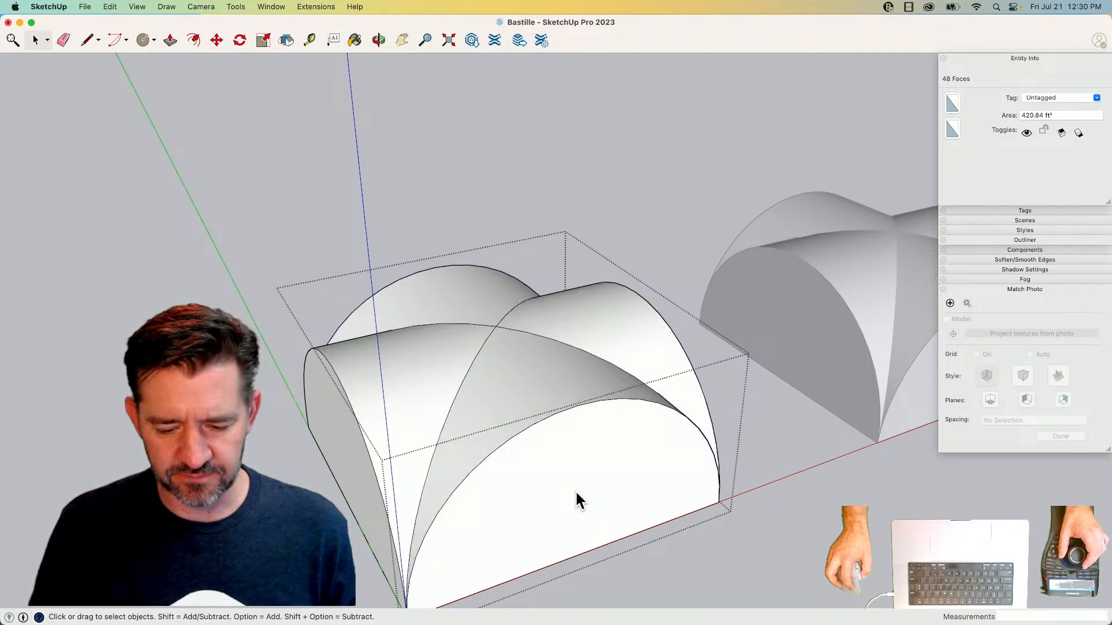
# - Erase the flat end faces, the floor and the inner overlapping surfaces so only the groin vault shell is left
pyautogui.press('e')
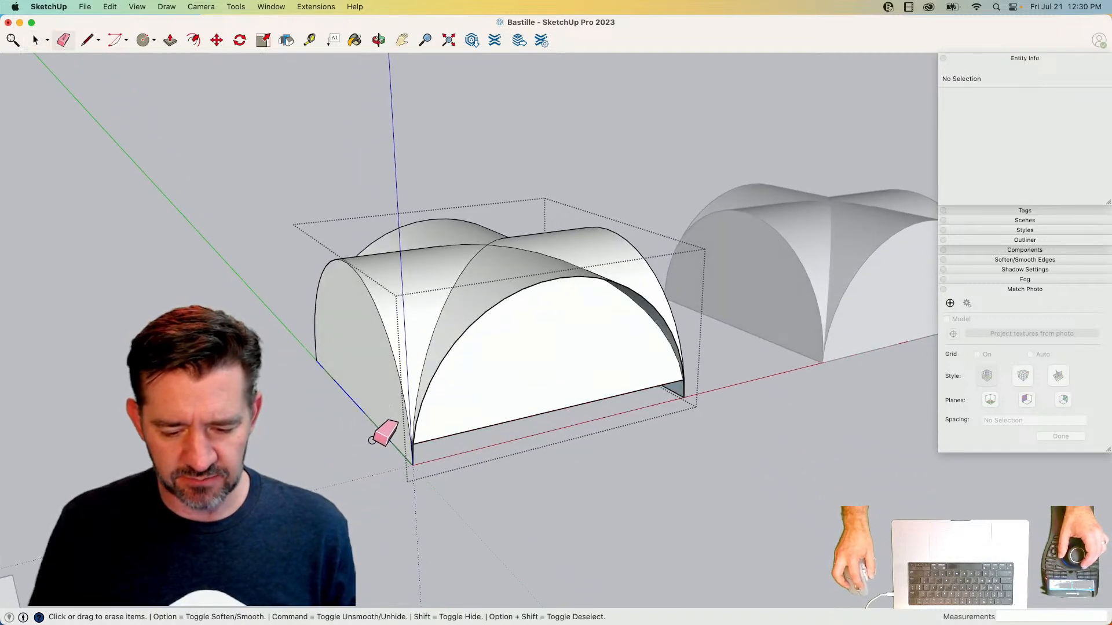
pyautogui.moveTo(372, 439); pyautogui.dragTo(371, 443)
pyautogui.moveTo(470, 462); pyautogui.dragTo(457, 490)
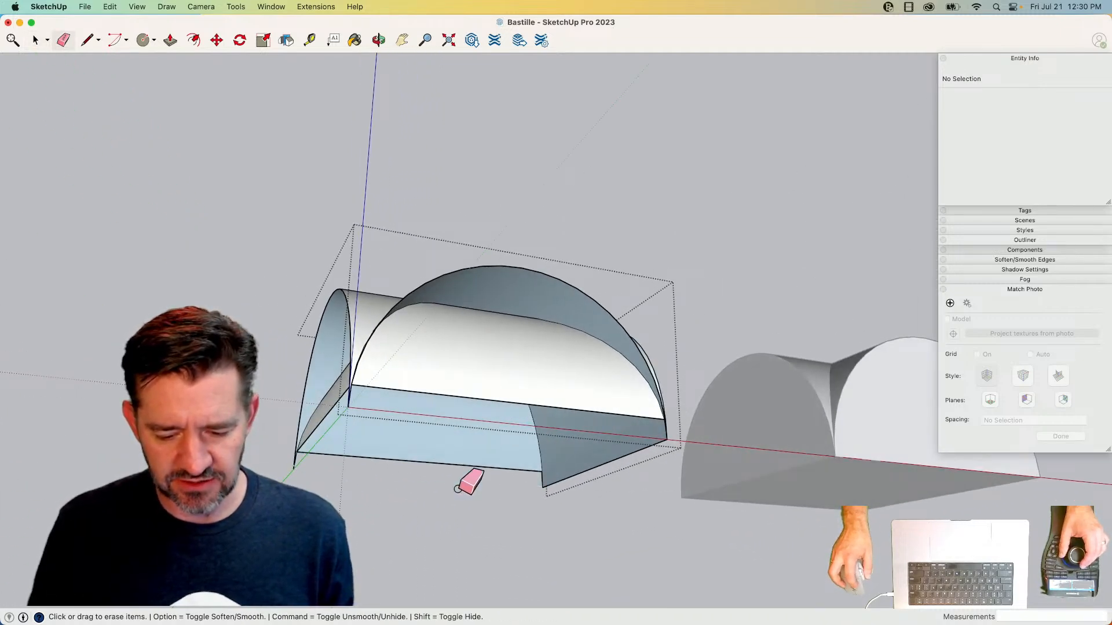
pyautogui.press('space')
pyautogui.click(454, 434)
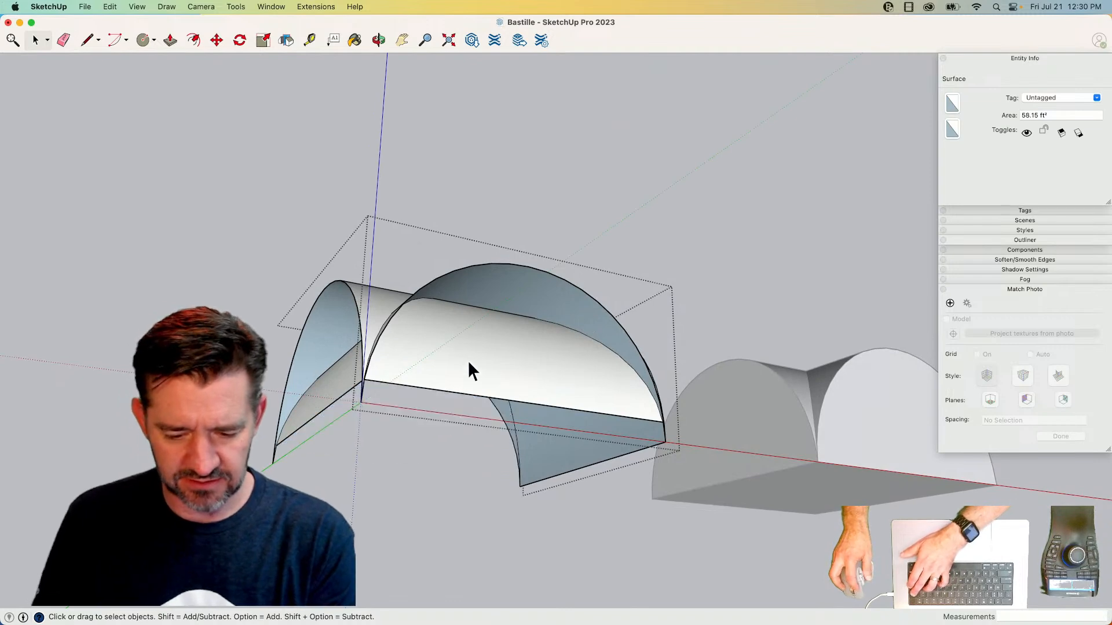
pyautogui.press('Delete')
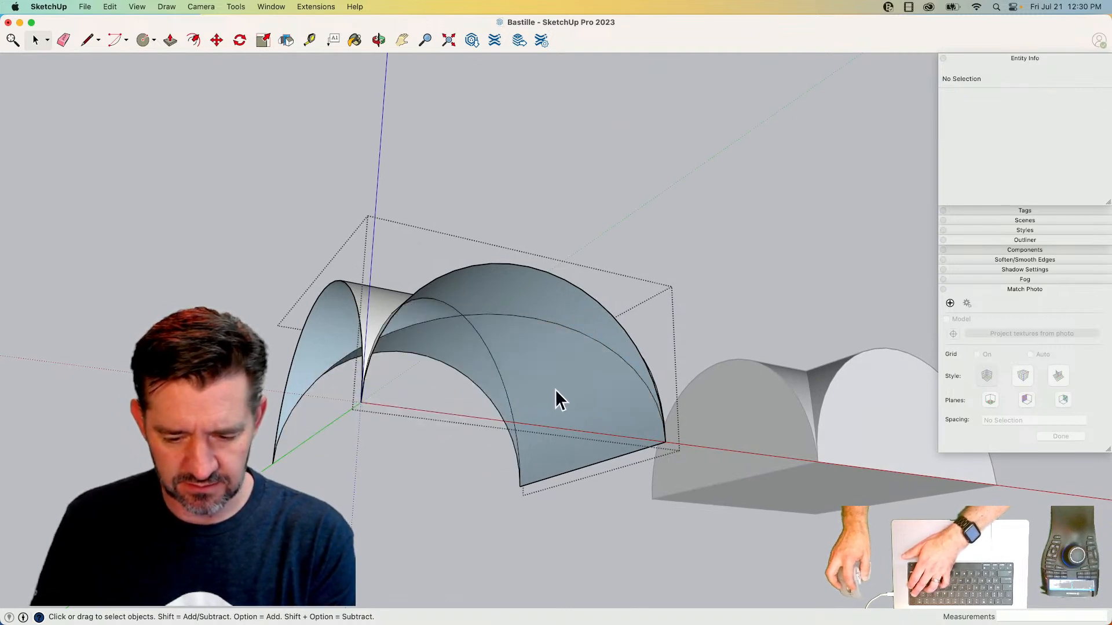
pyautogui.press('e')
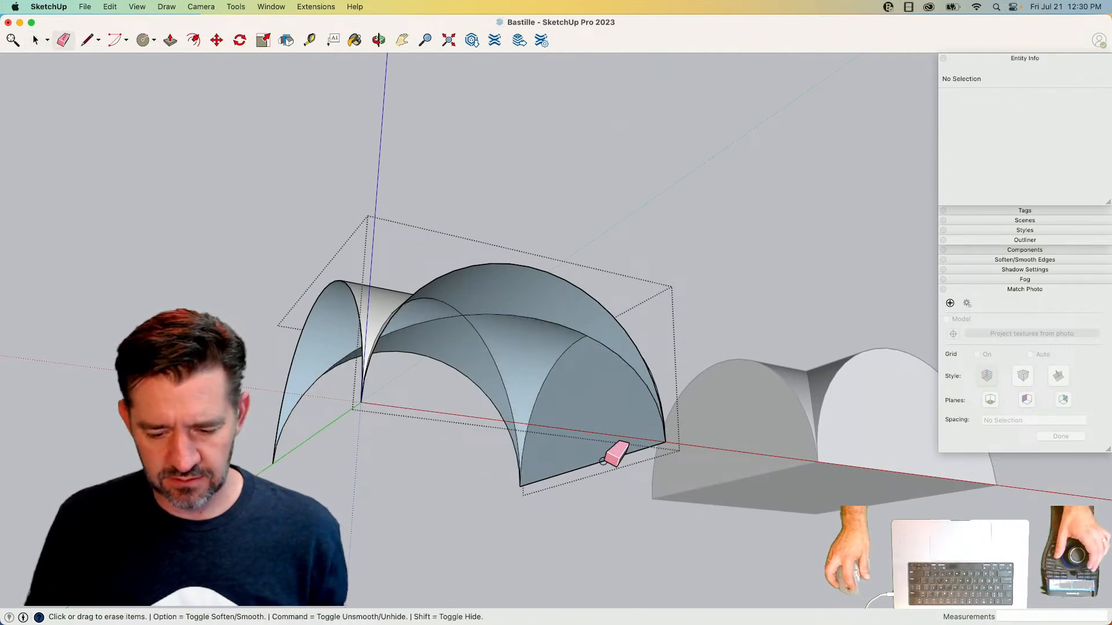
# - Reverse all faces of the groin vault shell and close its group
pyautogui.press('space')
pyautogui.tripleClick(515, 359)
pyautogui.rightClick(516, 358)
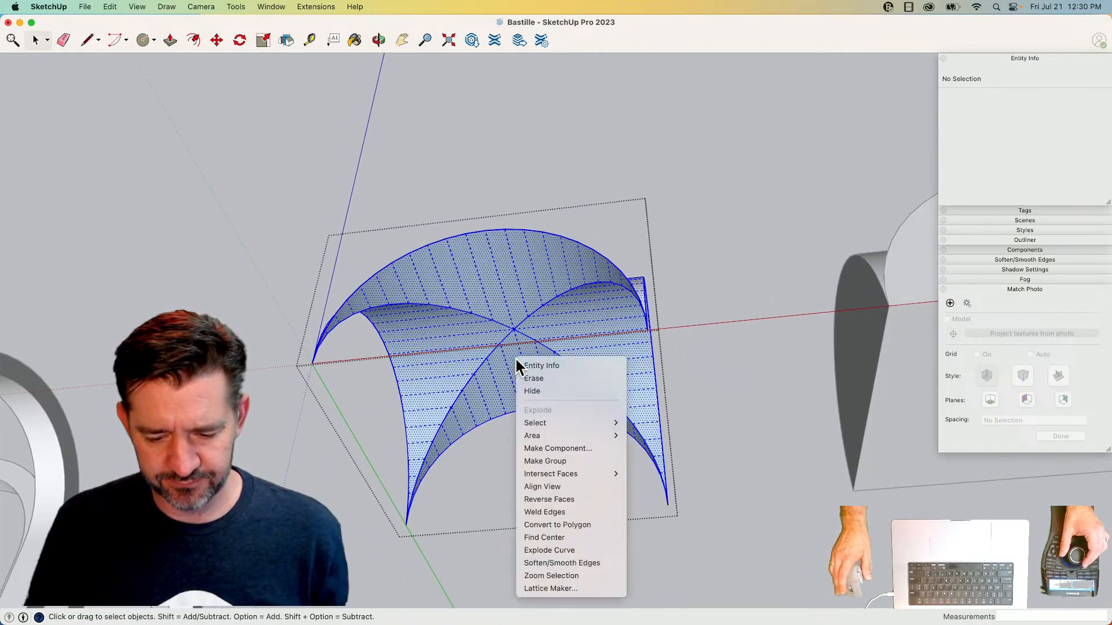
pyautogui.click(573, 499)
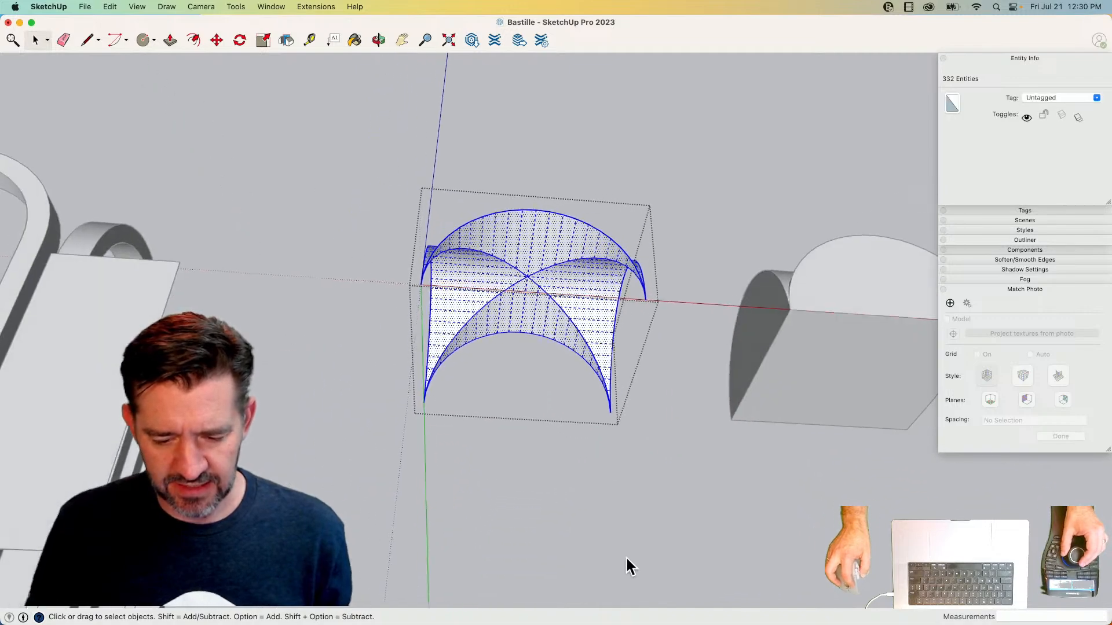
pyautogui.click(625, 555)
# - Move the groin vault group back into the arcade, snapping the crown of its front edge to the top of the front arch
pyautogui.click(567, 364)
pyautogui.press('m')
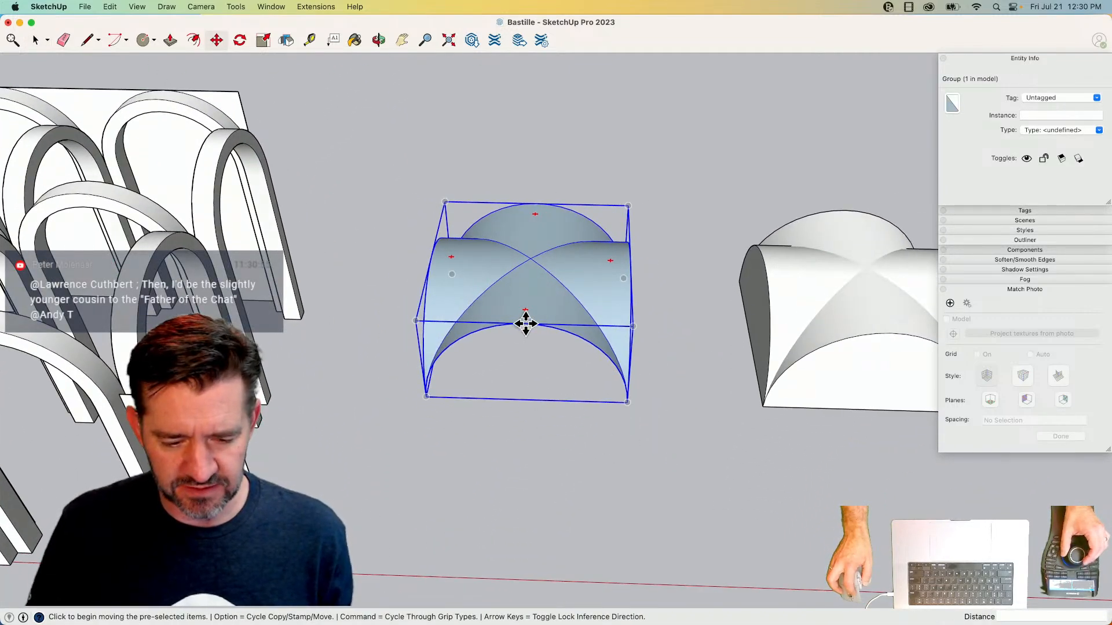
pyautogui.click(525, 324)
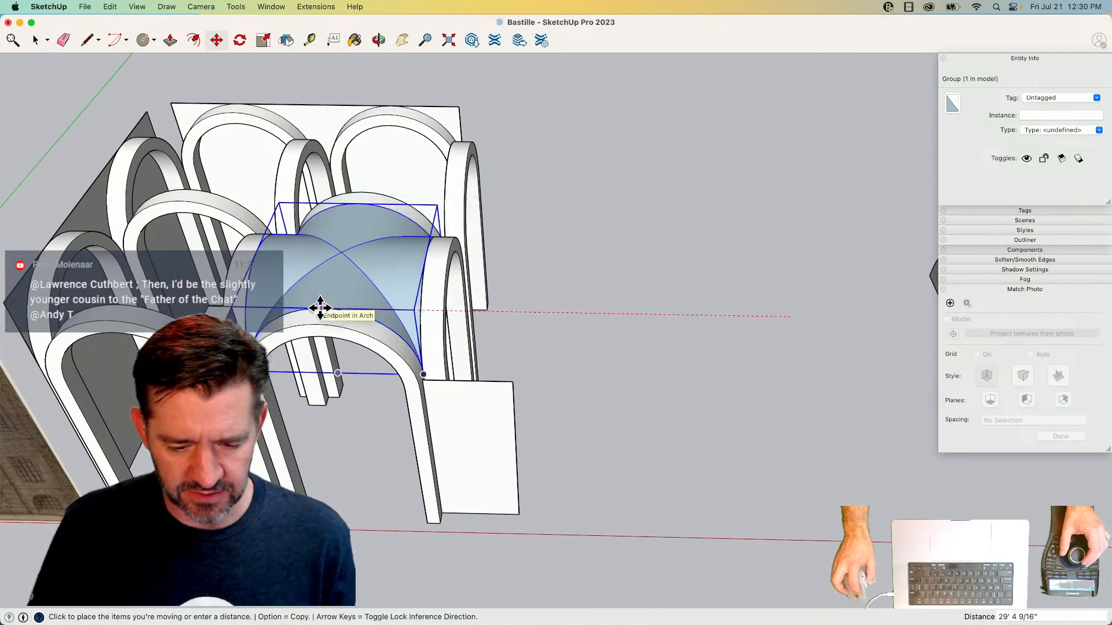
pyautogui.click(320, 308)
pyautogui.press('space')
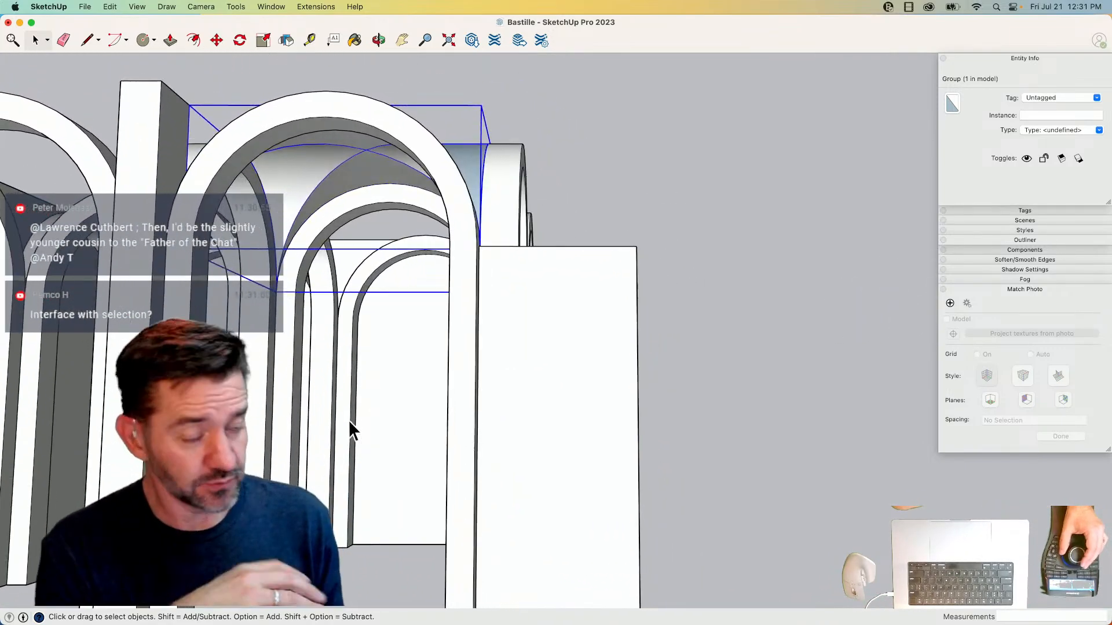
pyautogui.scroll(-2, 349, 426)
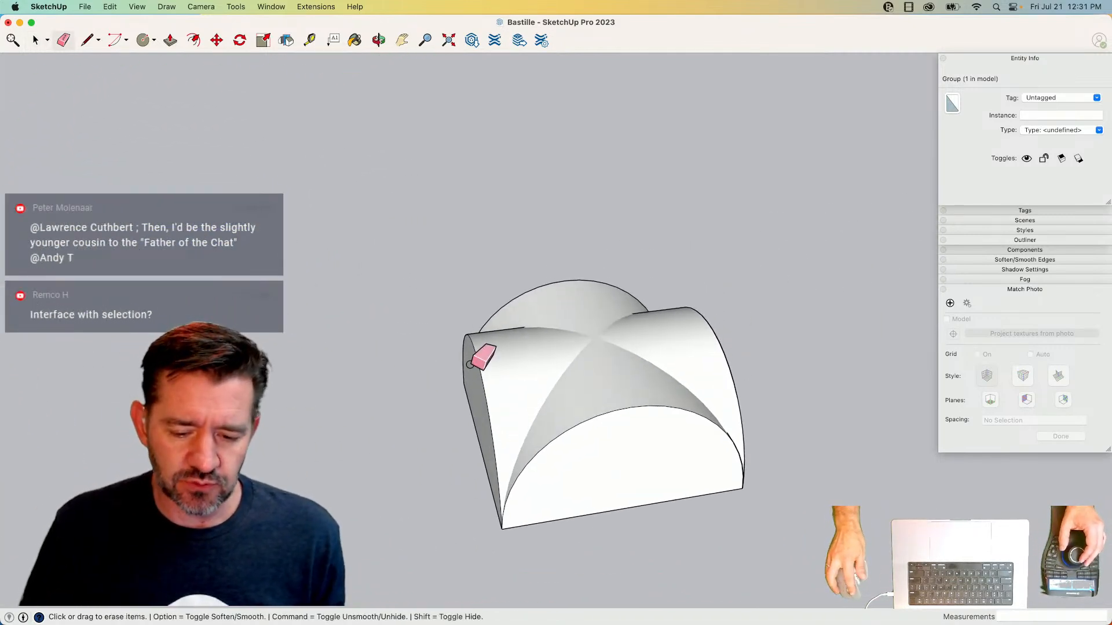
pyautogui.click(469, 365)
pyautogui.press('space')
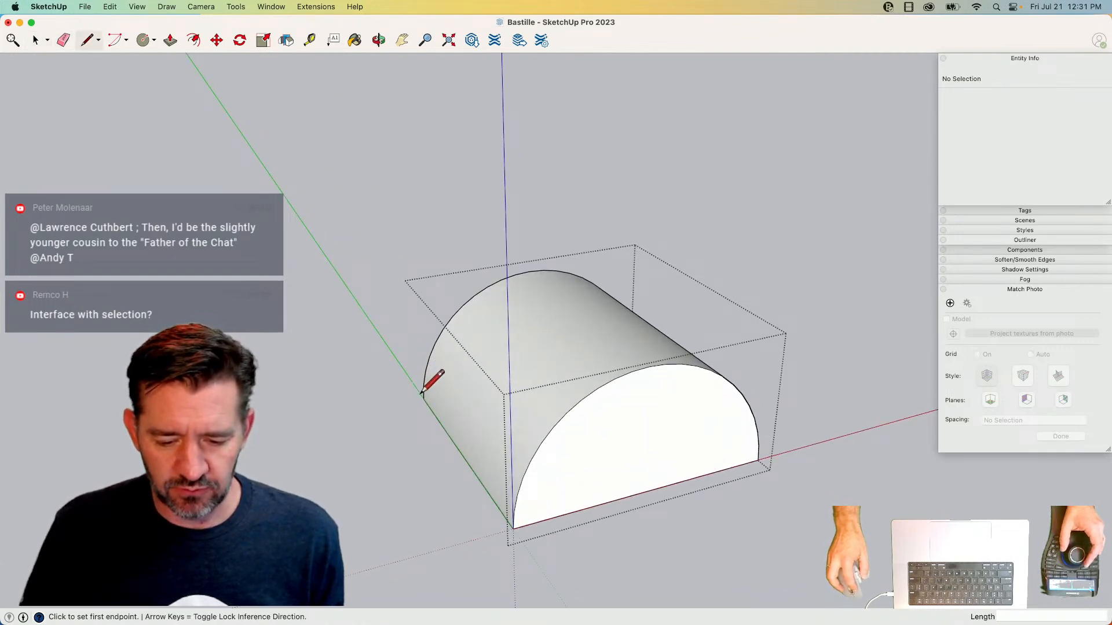
pyautogui.click(424, 399)
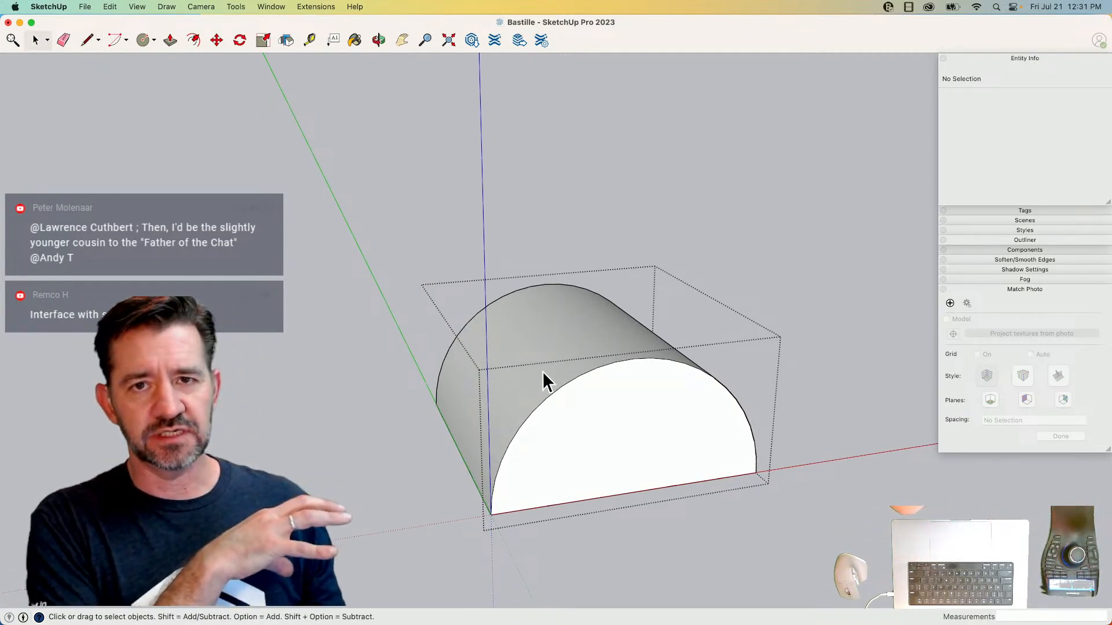
pyautogui.click(715, 227)
pyautogui.press('super+z')
pyautogui.press('super+z')
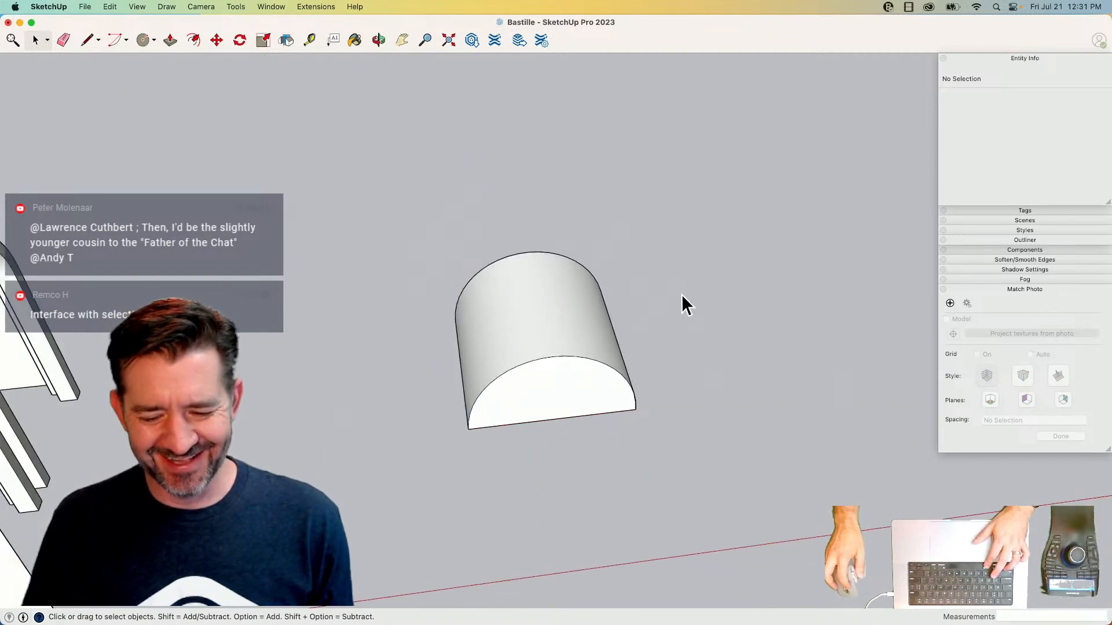
pyautogui.press('super+z')
# - Copy the spare pair of crossing vault groups about 20' 3" to one side
pyautogui.moveTo(381, 252); pyautogui.dragTo(719, 507)
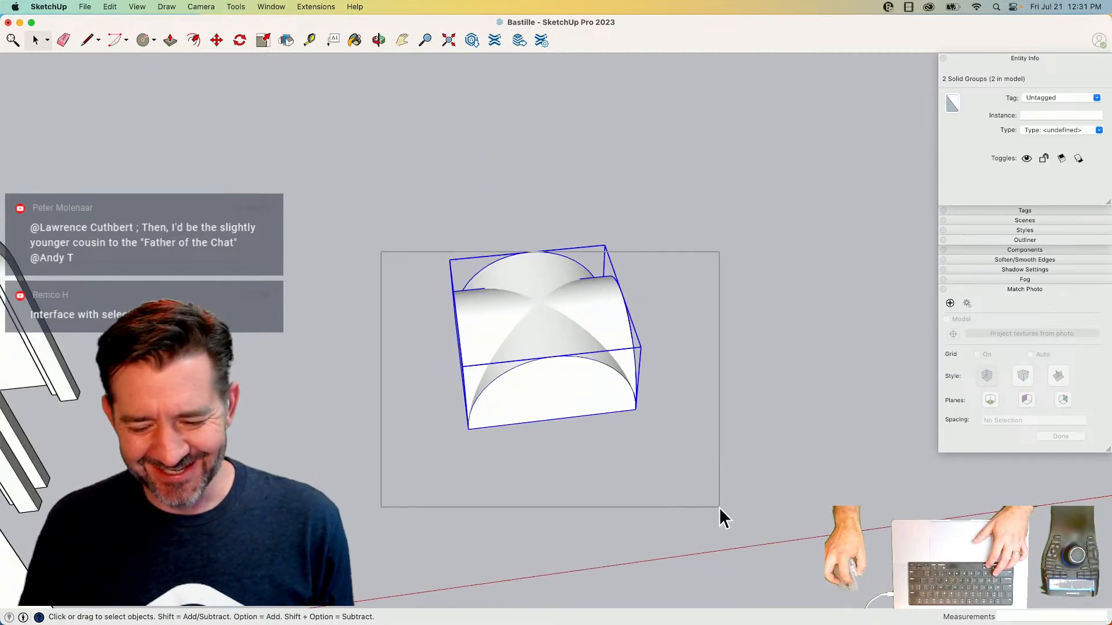
pyautogui.press('alt')
pyautogui.click(693, 496)
pyautogui.click(913, 464)
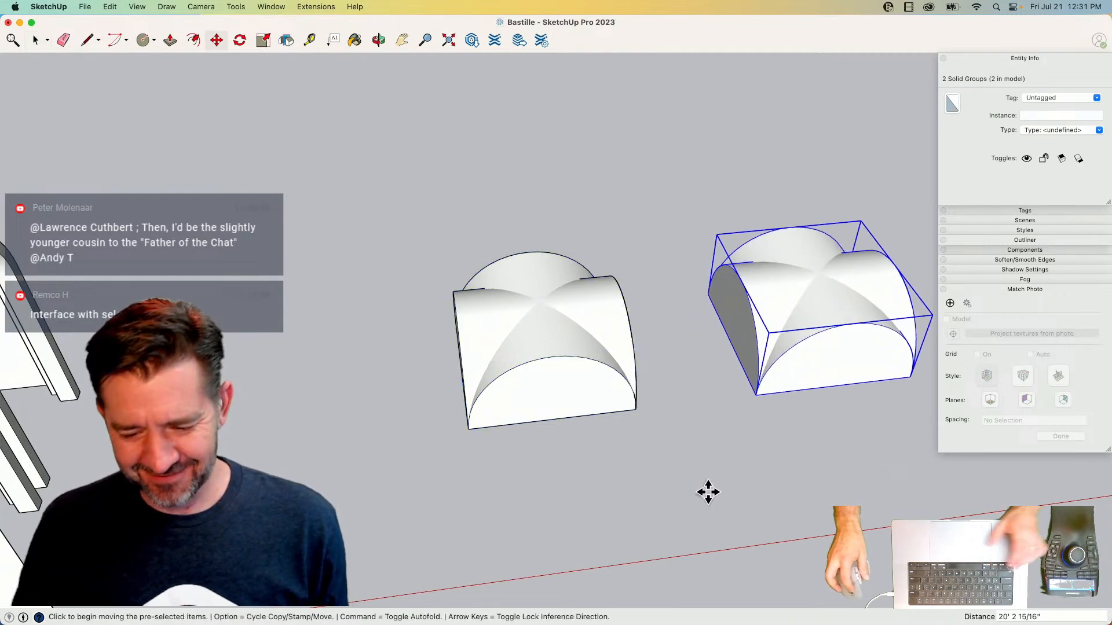
# - Delete one of the two crossing vaults from the original spare pair, leaving a single barrel vault
pyautogui.press('space')
pyautogui.click(556, 417)
pyautogui.press('Delete')
# - Inside the remaining barrel vault group, draw a rectangular wall outline about 7' high around its rear arched end
pyautogui.doubleClick(550, 419)
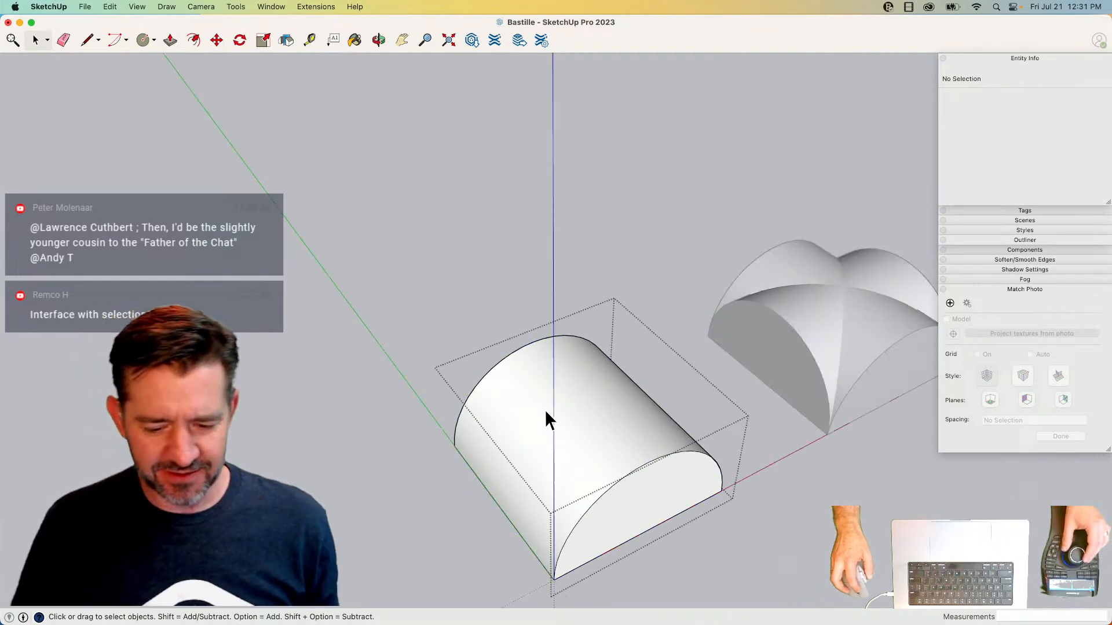
pyautogui.press('l')
pyautogui.click(443, 386)
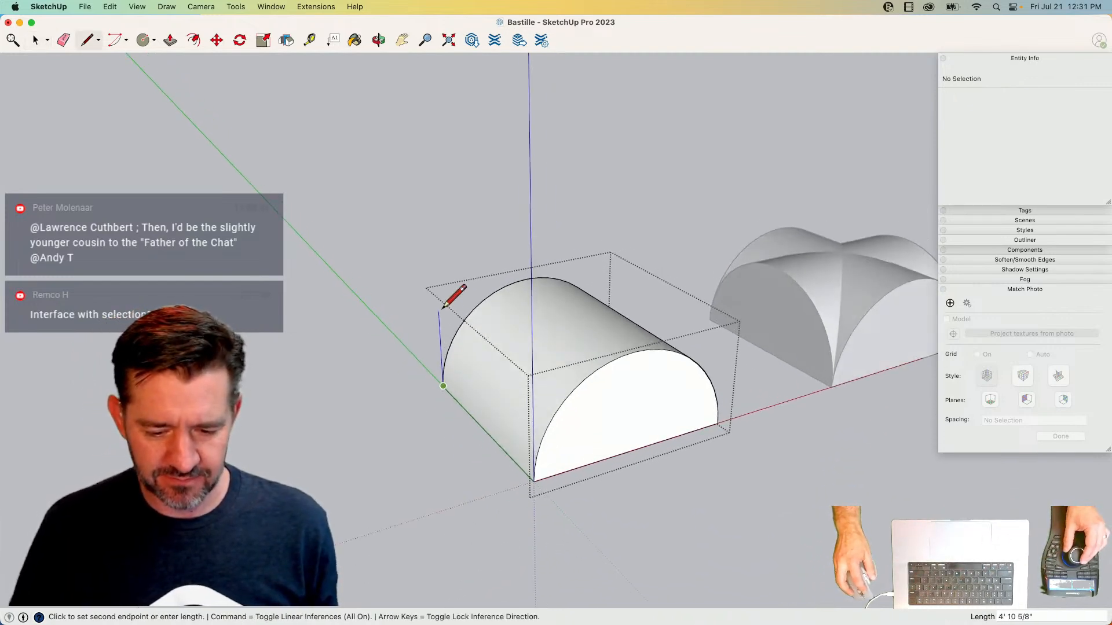
pyautogui.click(437, 275)
pyautogui.press('shift')
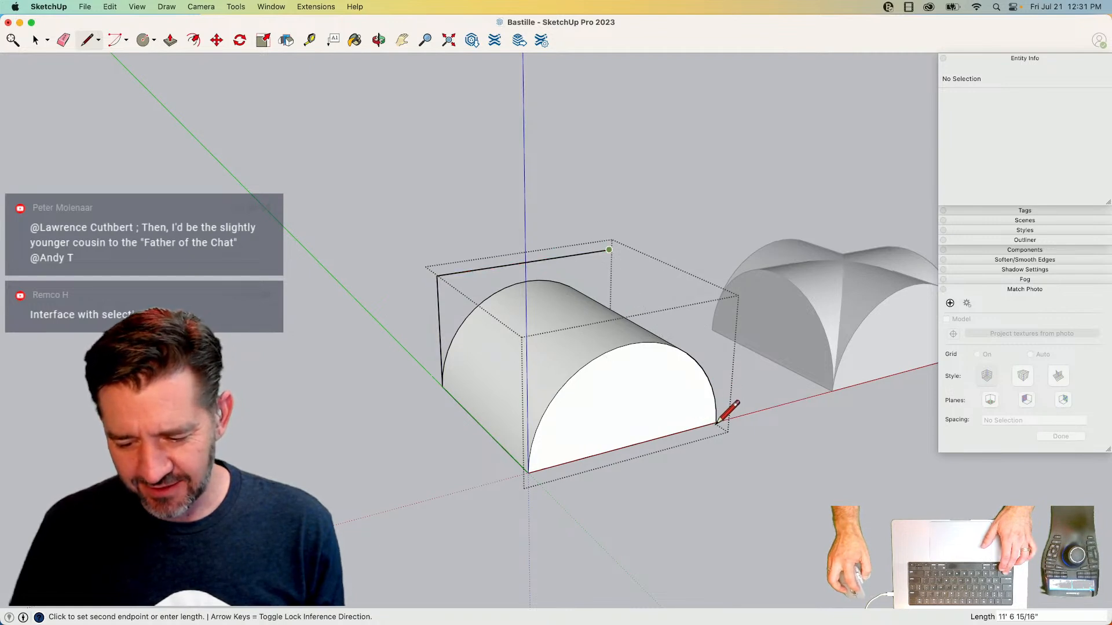
pyautogui.press('Up')
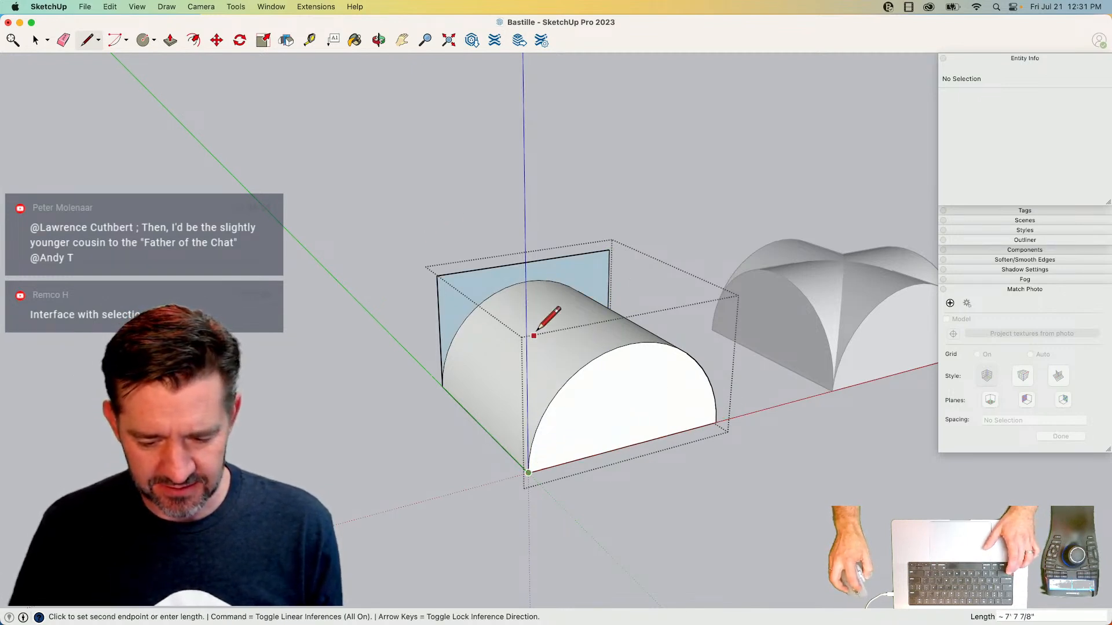
# - Draw vertical walls along both long sides of the barrel vault, matching the rear wall's height of about 7'
pyautogui.click(438, 271)
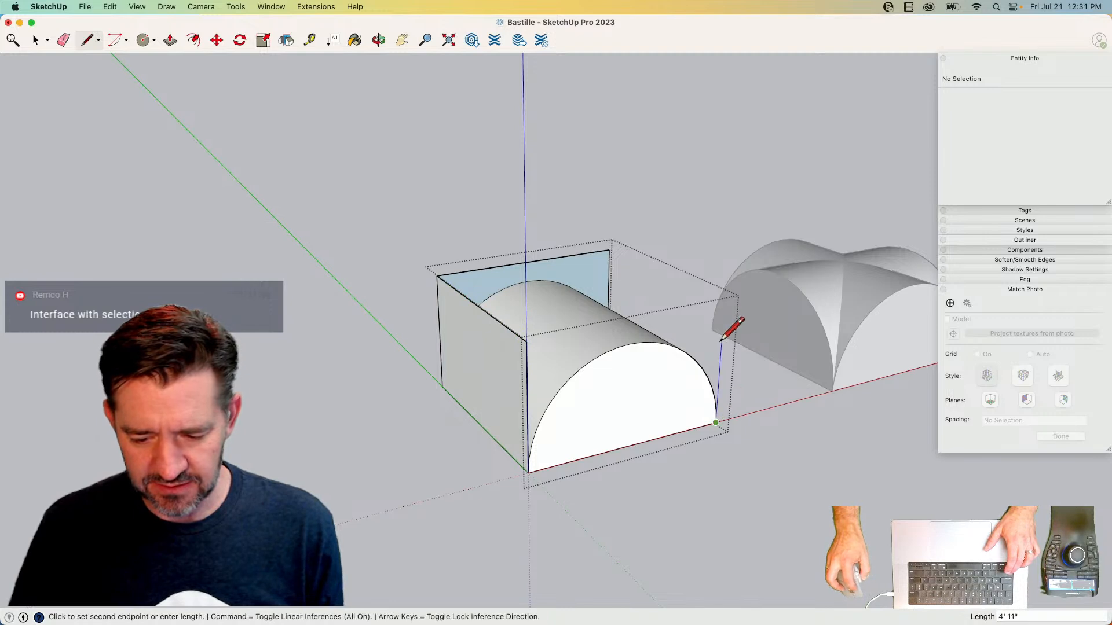
pyautogui.press('shift')
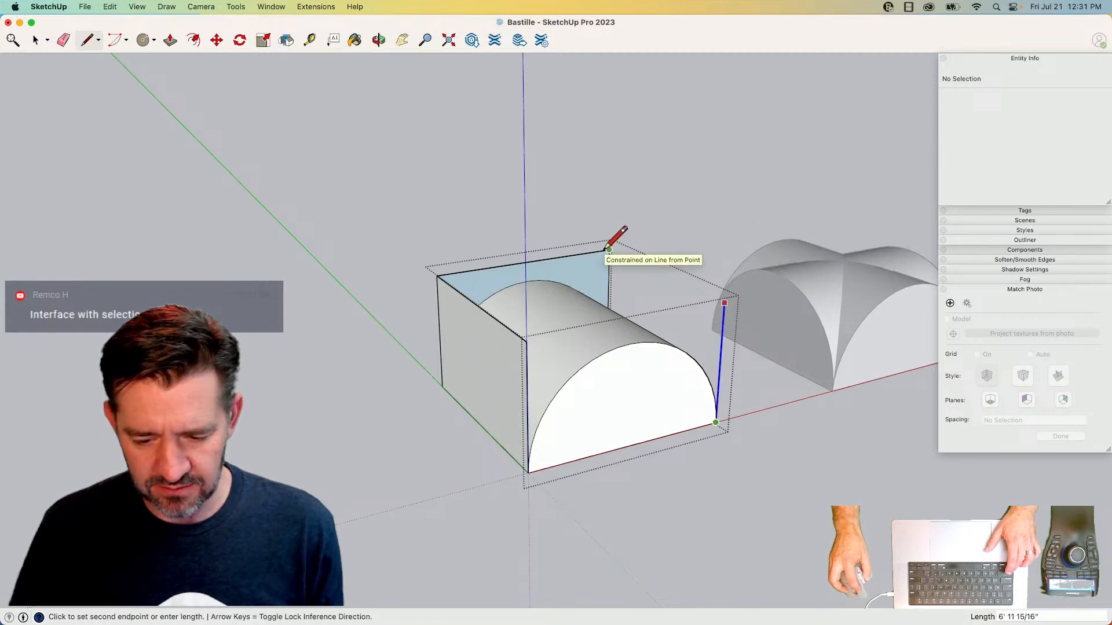
pyautogui.click(608, 248)
pyautogui.click(724, 303)
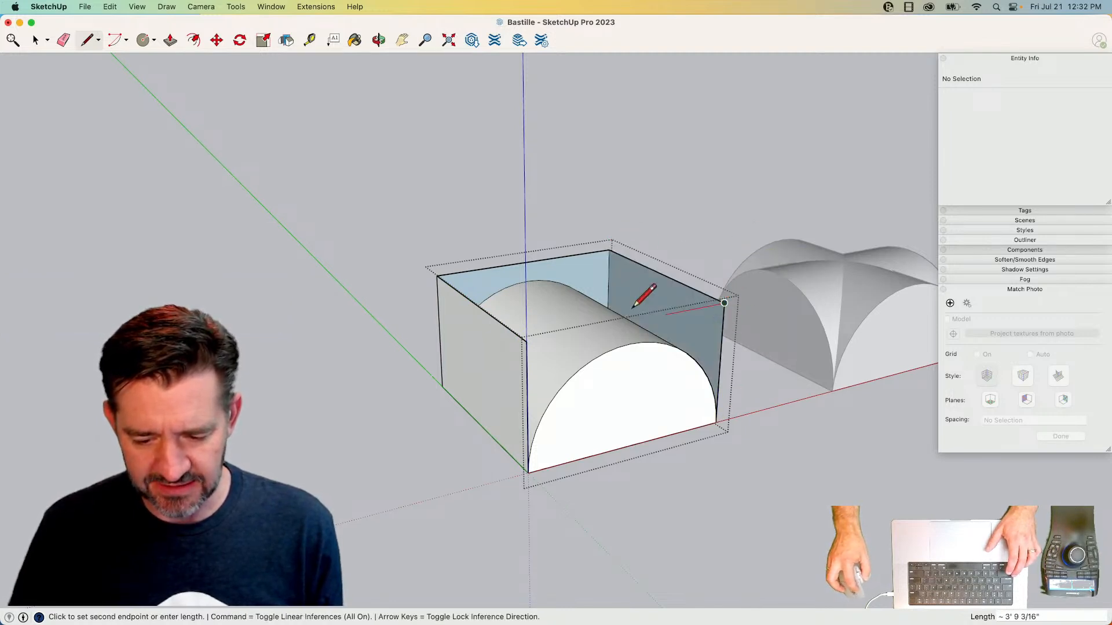
# - Close the box around the barrel vault, erase its open-end edges at the base, and reverse the curved vault surface
pyautogui.click(526, 340)
pyautogui.press('e')
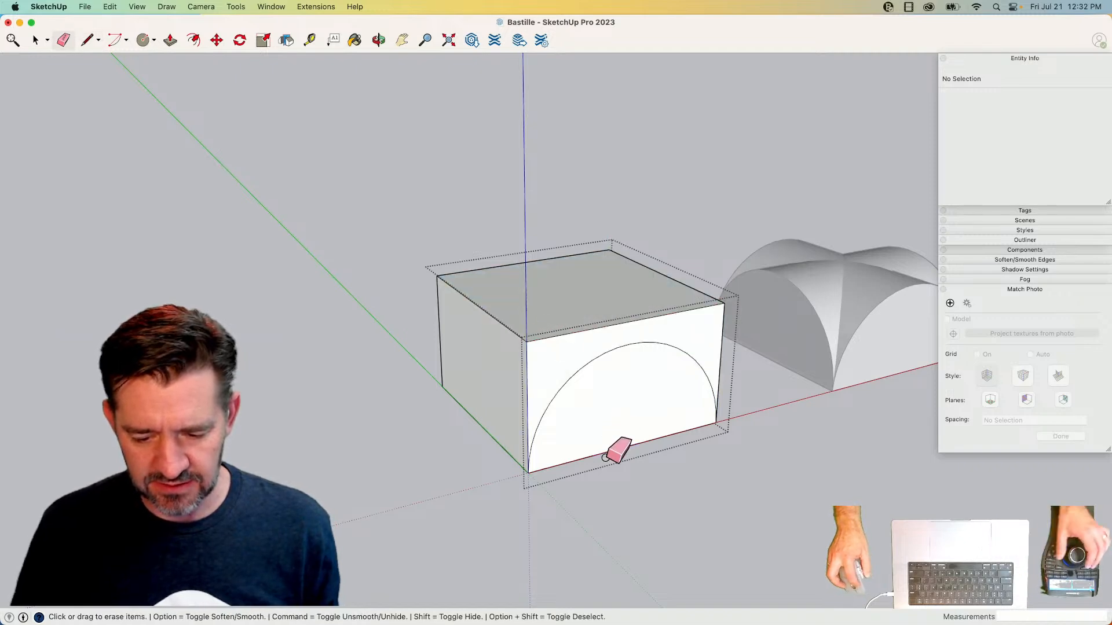
pyautogui.moveTo(568, 434); pyautogui.dragTo(572, 460)
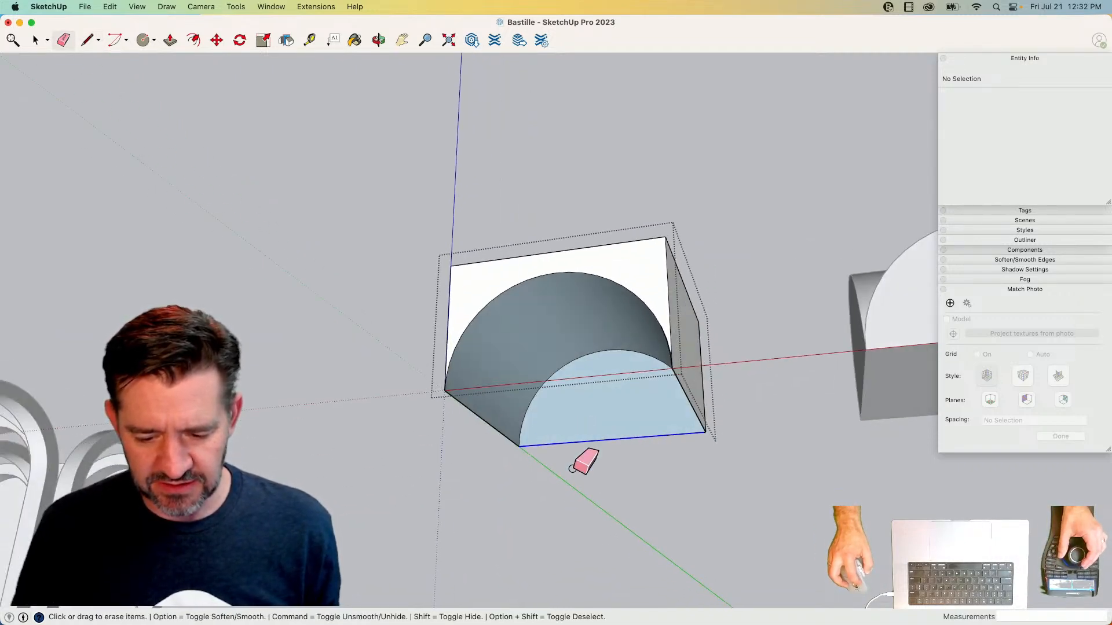
pyautogui.rightClick(533, 334)
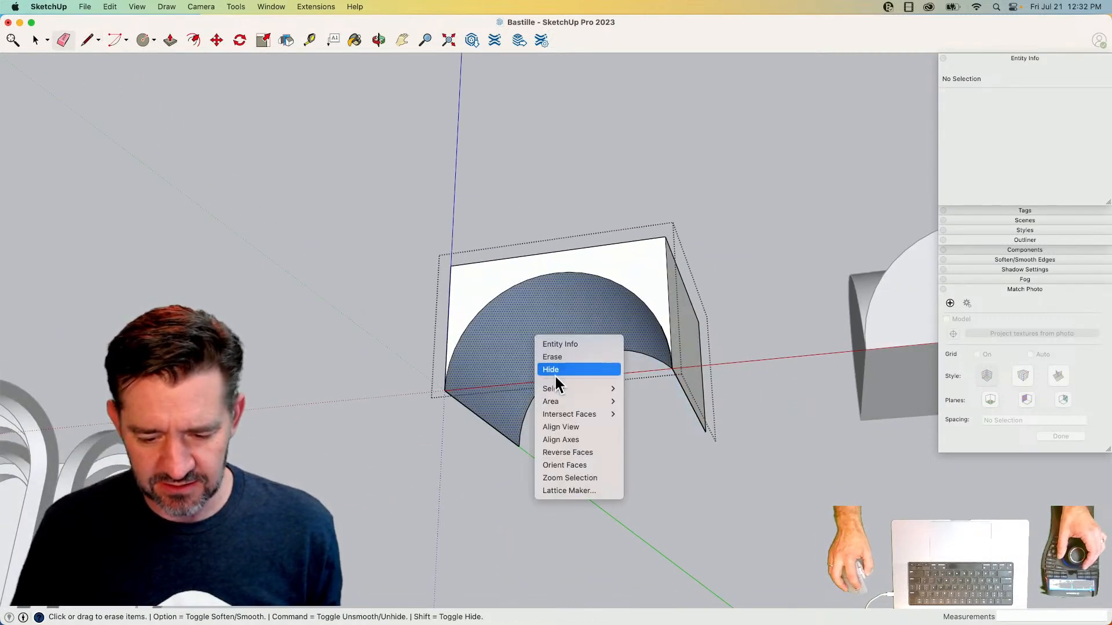
pyautogui.click(573, 454)
pyautogui.press('space')
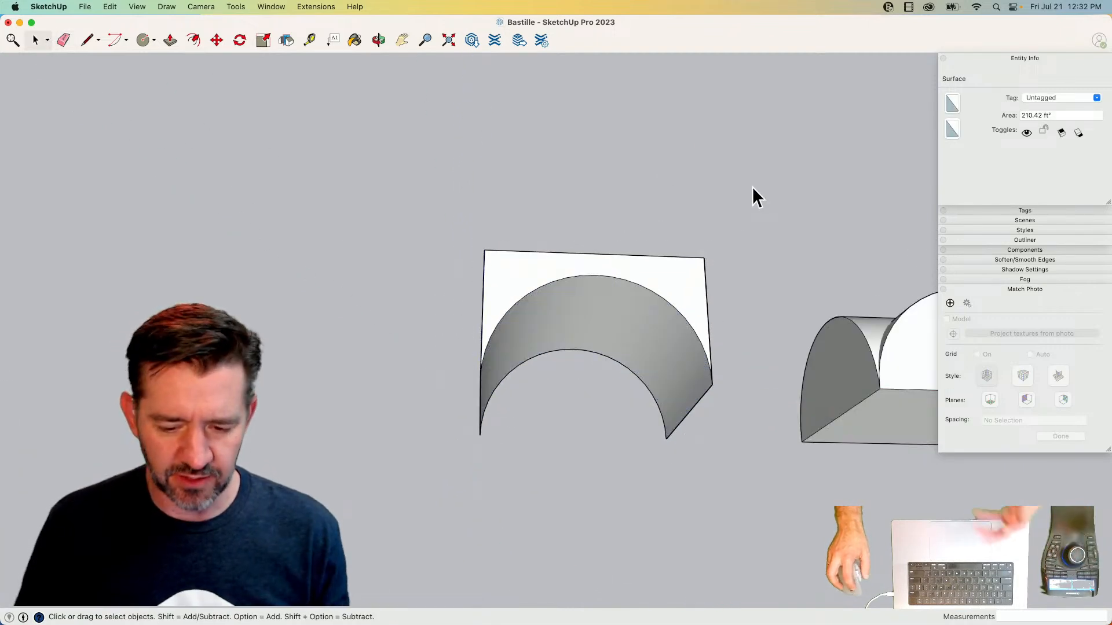
# - Rotate a copy of the enclosed vault block about its vertical centre axis, and delete one of the crossing blocks
pyautogui.click(637, 290)
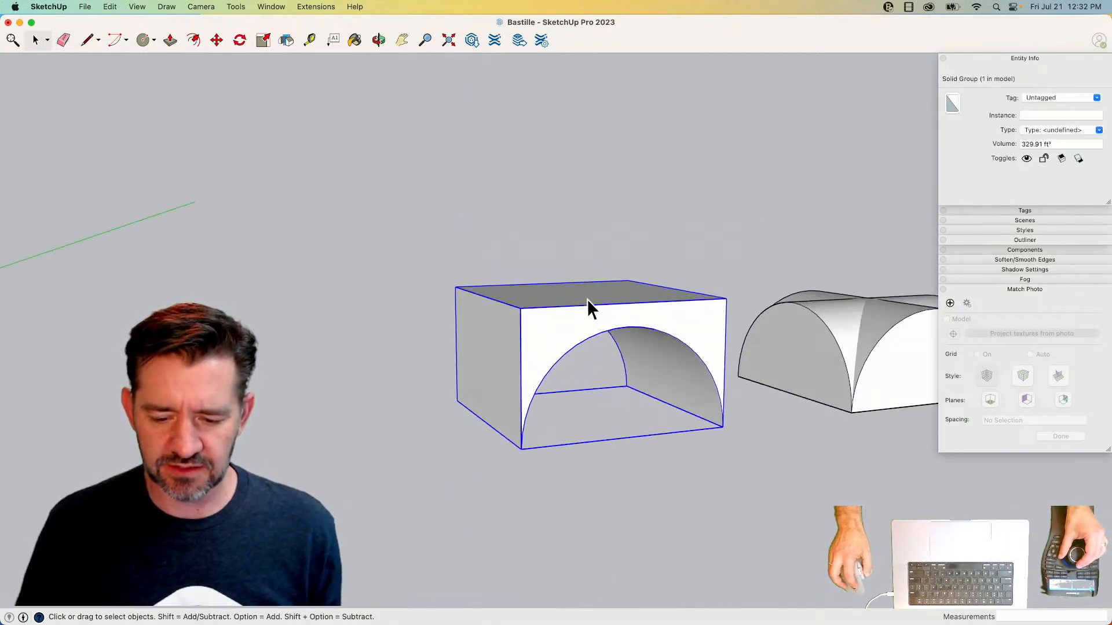
pyautogui.press('q')
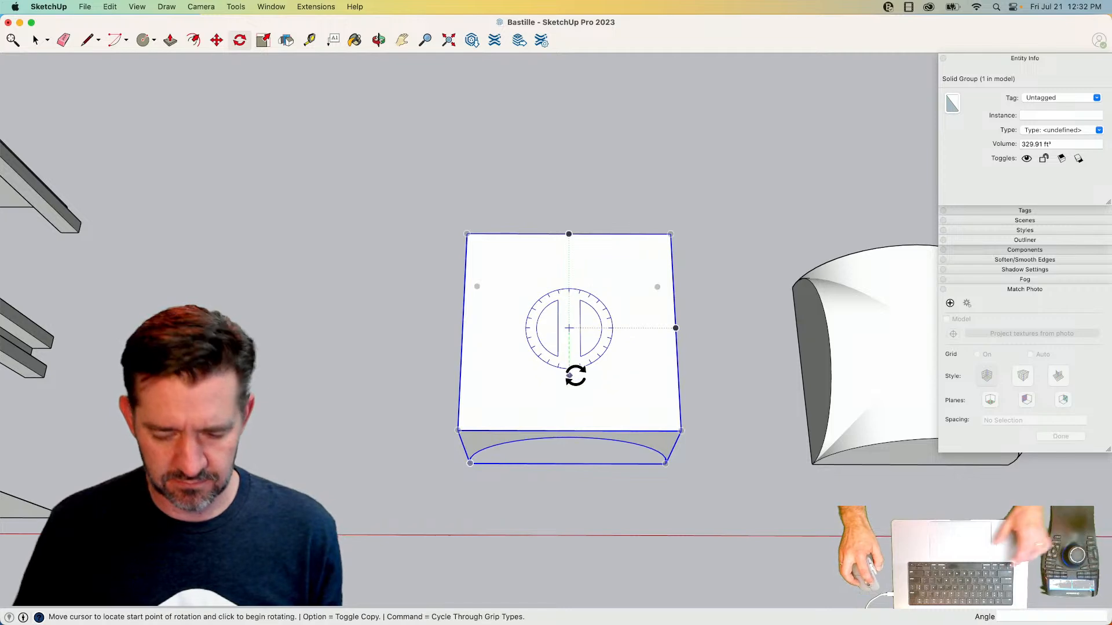
pyautogui.press('alt')
pyautogui.click(621, 326)
pyautogui.press('space')
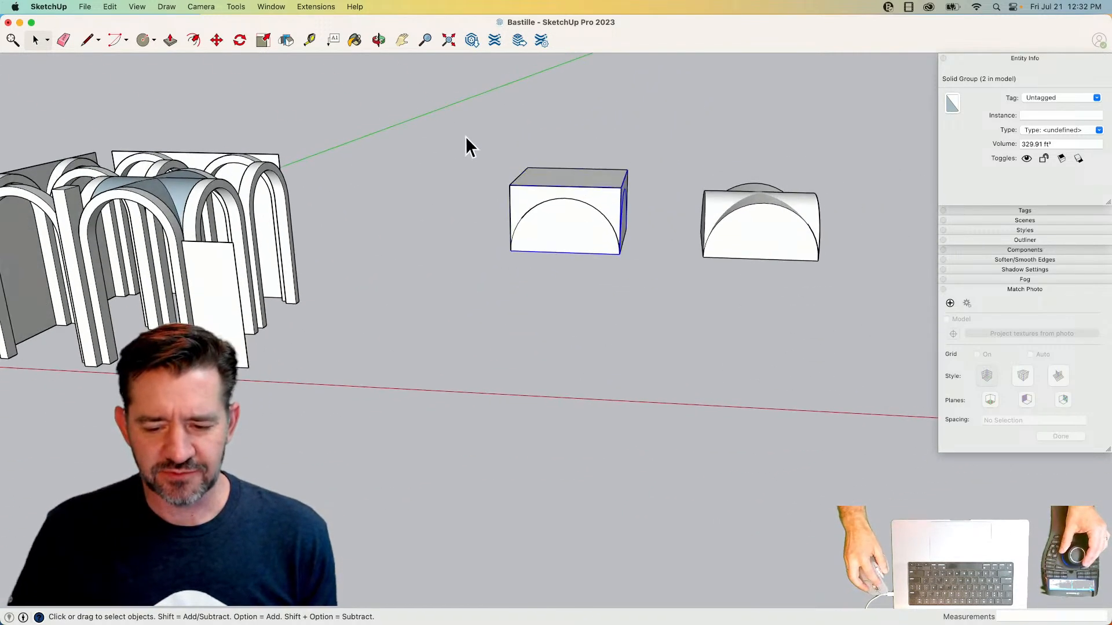
pyautogui.press('Delete')
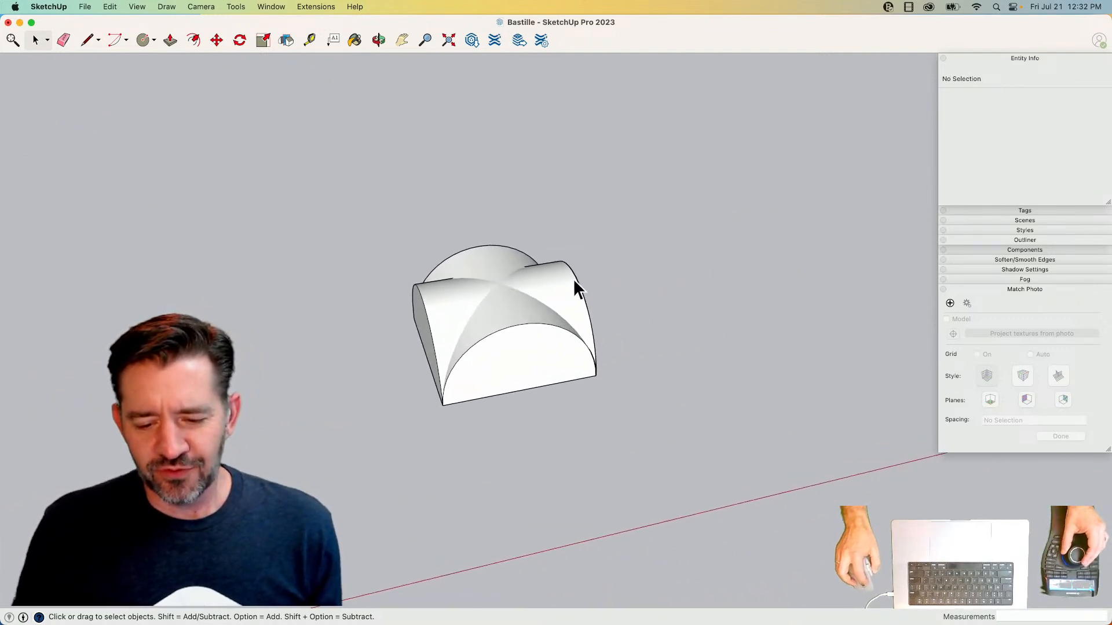
# - Union the two crossing barrel vault solids into one solid
pyautogui.keyDown('shift'); pyautogui.click(514, 350); pyautogui.keyUp('shift')
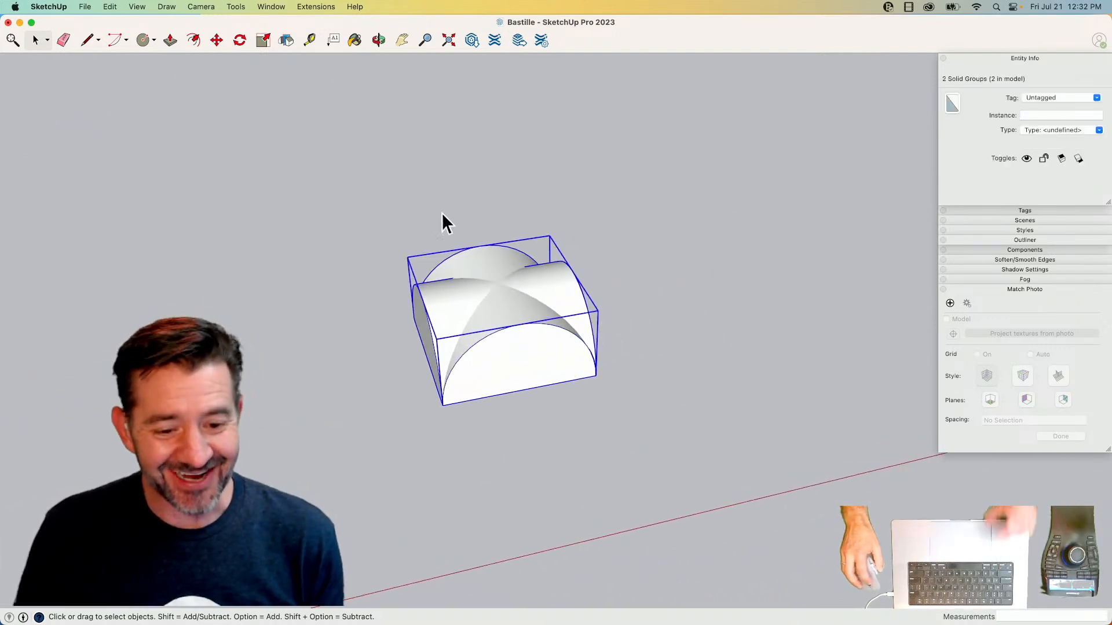
pyautogui.click(238, 6)
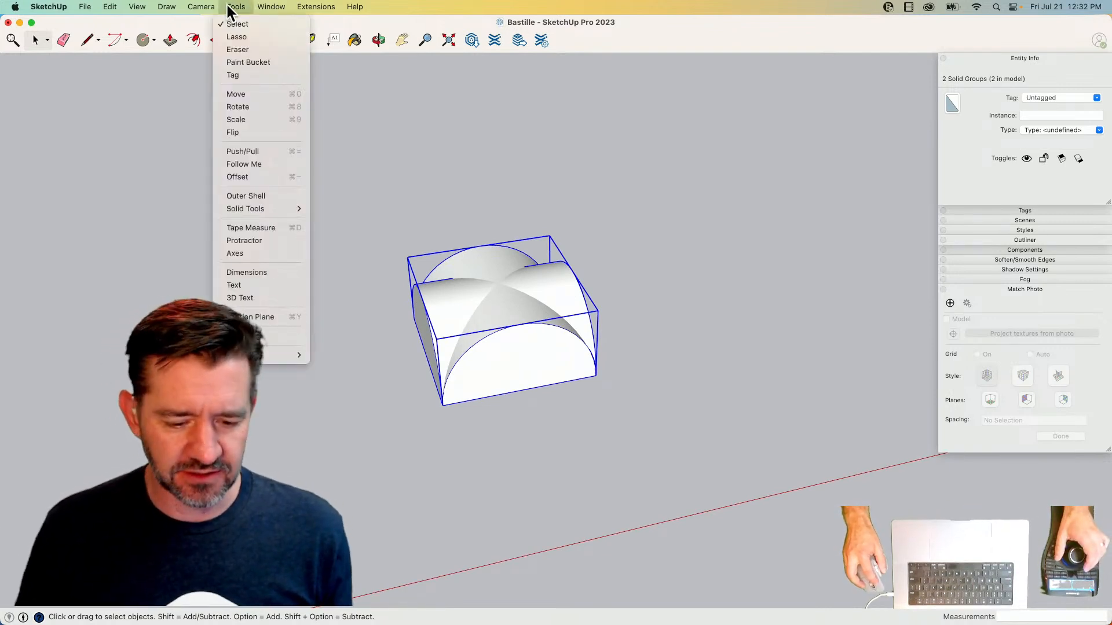
pyautogui.moveTo(256, 210)
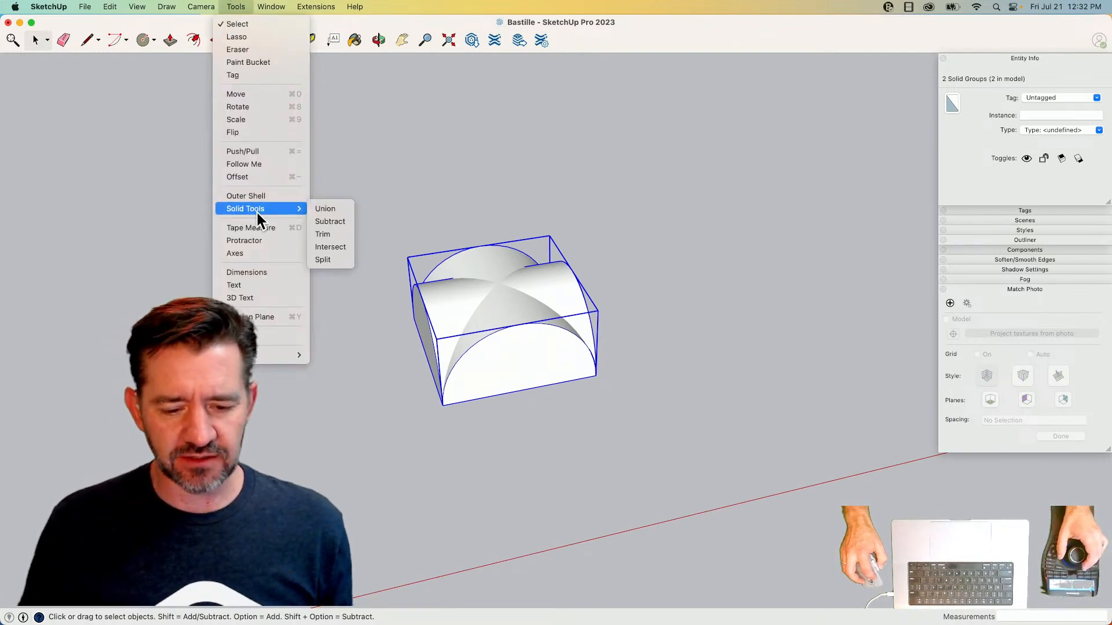
pyautogui.click(345, 209)
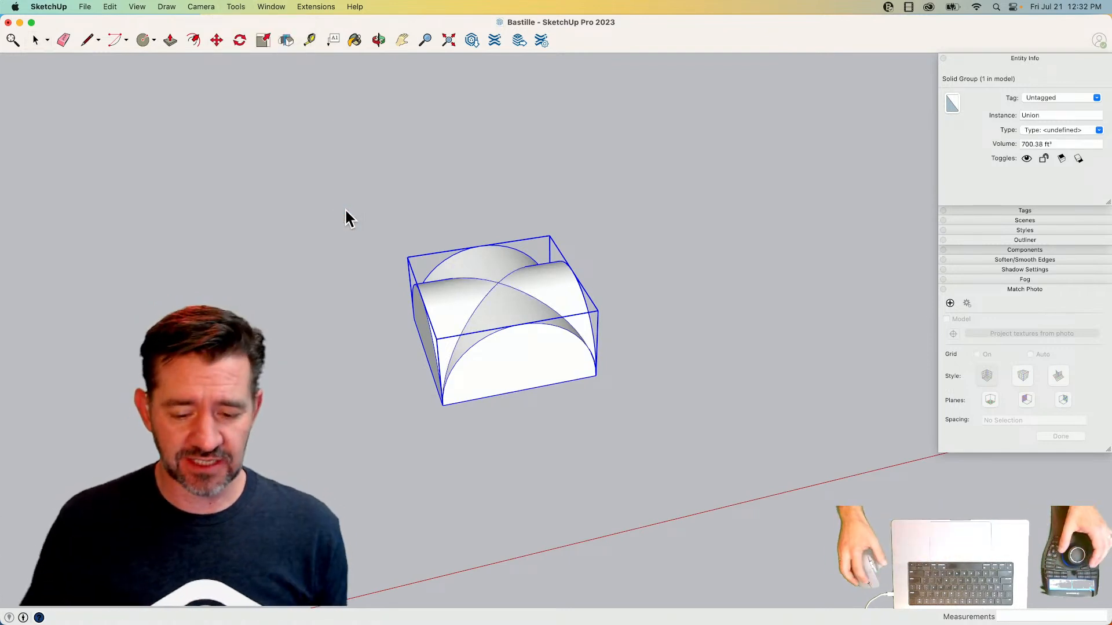
# - Draw a rectangle over the footprint of the unioned vault and extrude it upward about 8' 6" to enclose the vault
pyautogui.press('r')
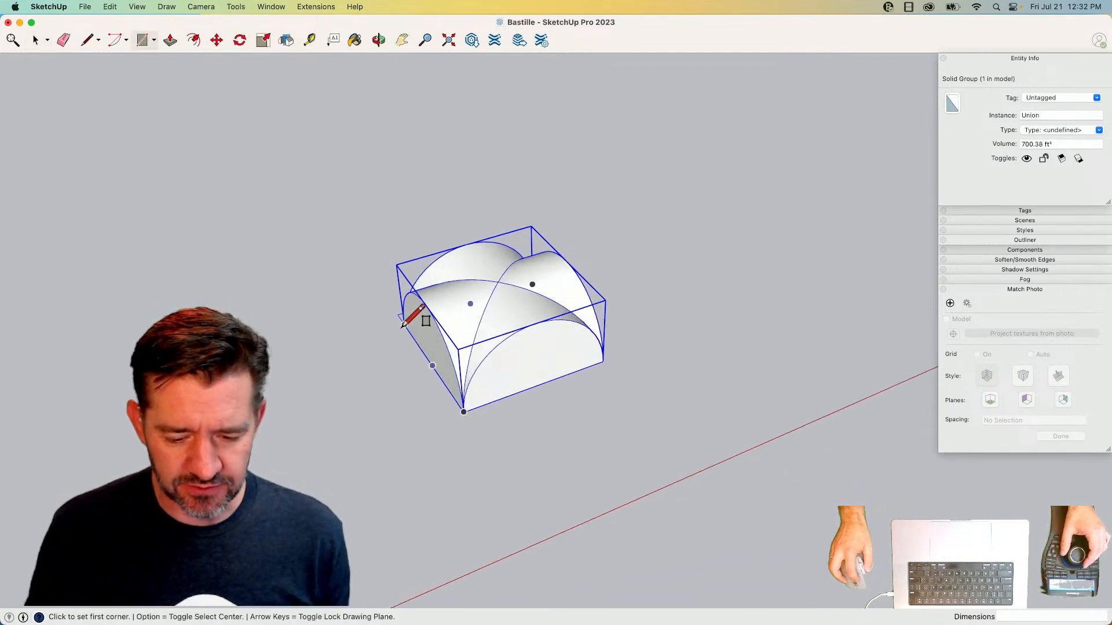
pyautogui.click(405, 324)
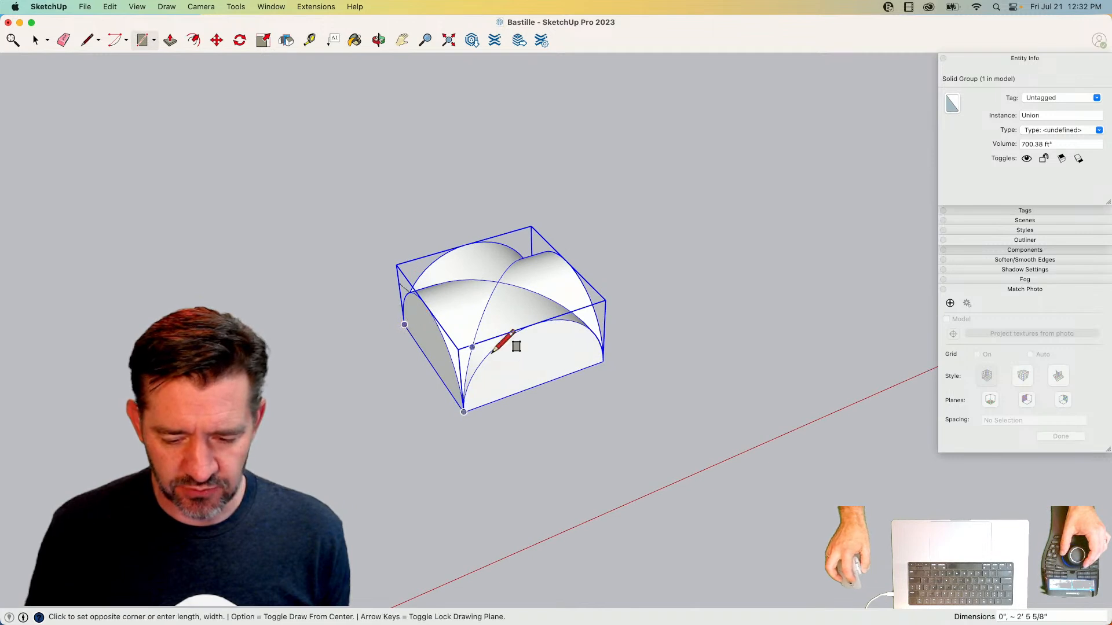
pyautogui.click(604, 361)
pyautogui.press('p')
pyautogui.click(526, 377)
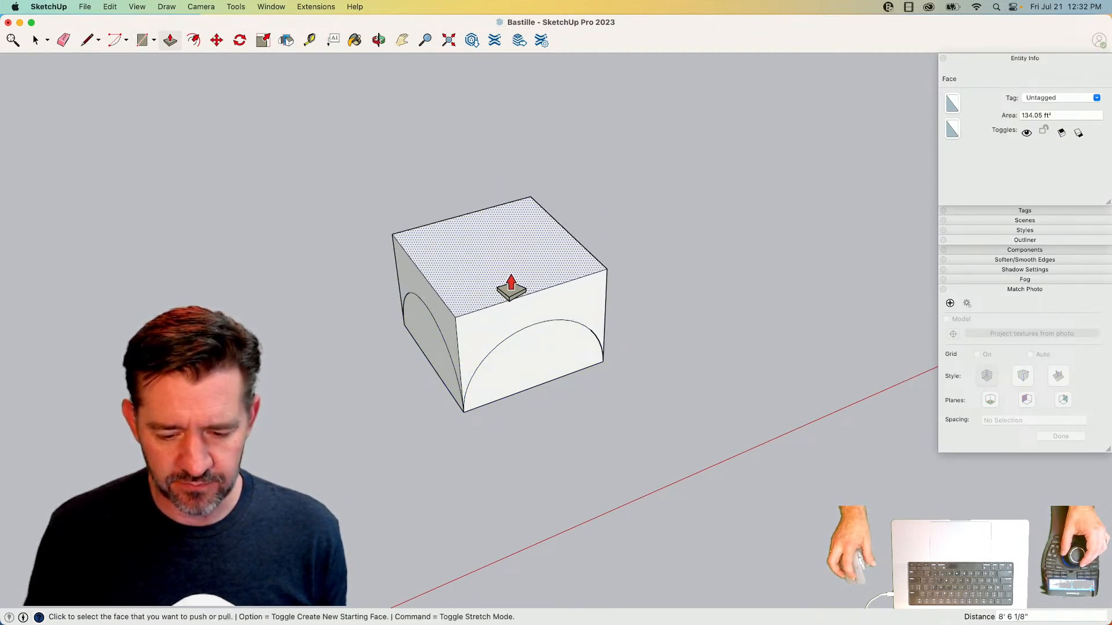
pyautogui.click(511, 288)
# - Make the box enclosing the unioned vault a separate group
pyautogui.press('space')
pyautogui.tripleClick(523, 258)
pyautogui.rightClick(522, 258)
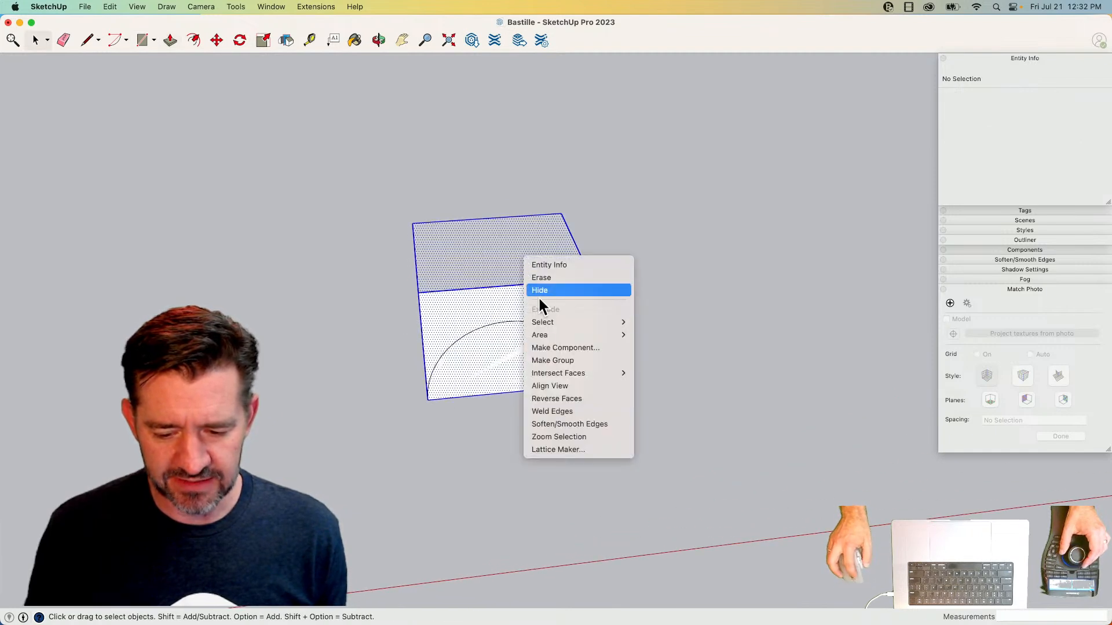
pyautogui.click(560, 360)
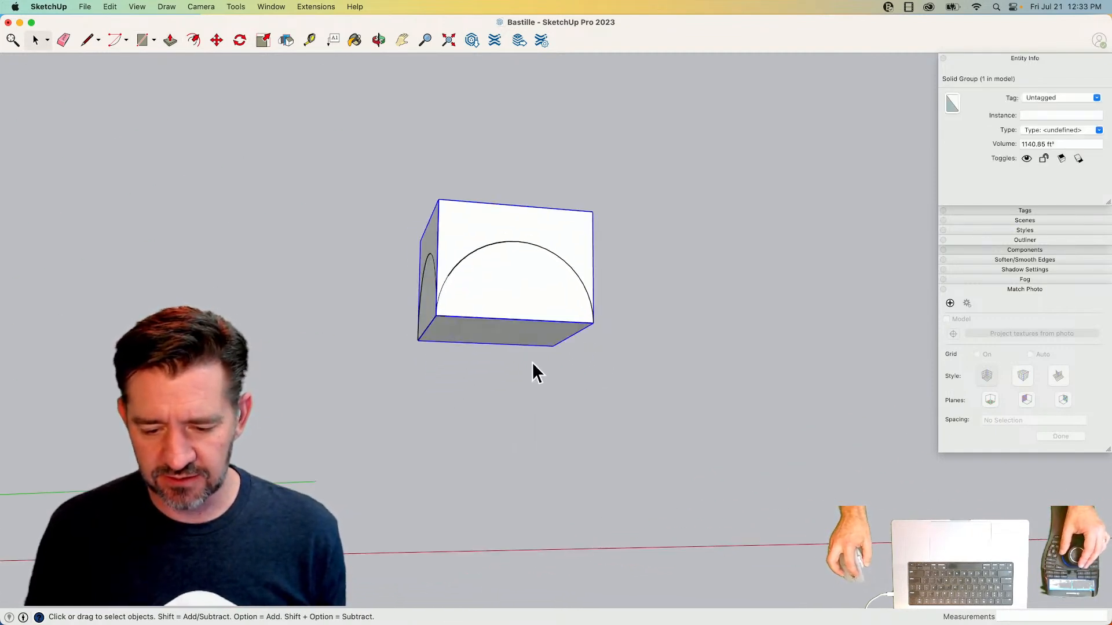
# - Subtract the unioned vault solid from the box that encloses it
pyautogui.click(484, 251)
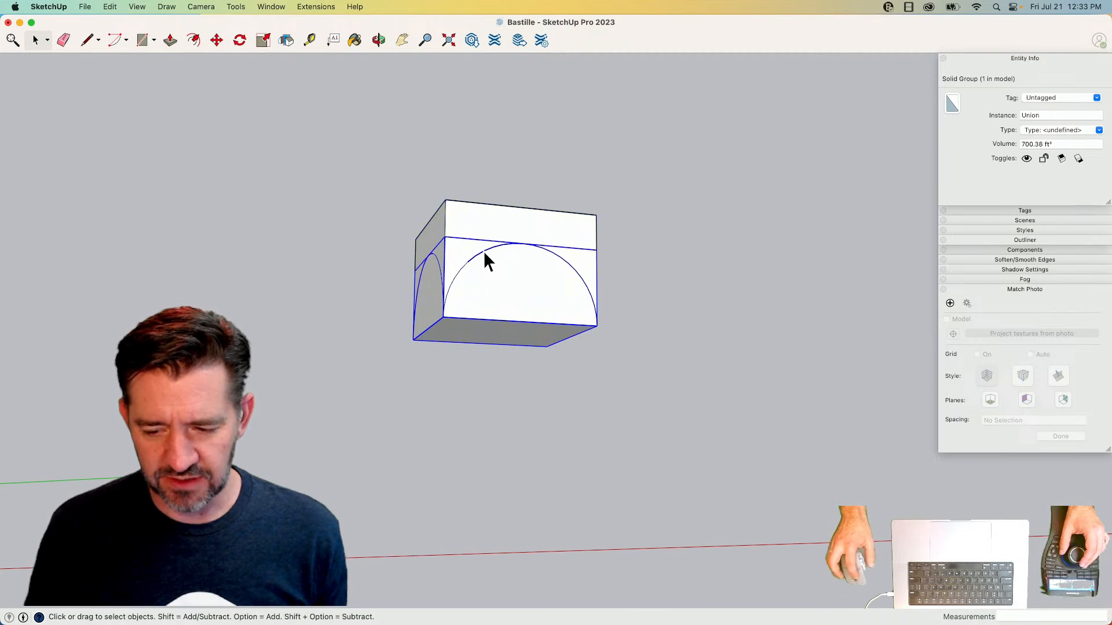
pyautogui.click(234, 8)
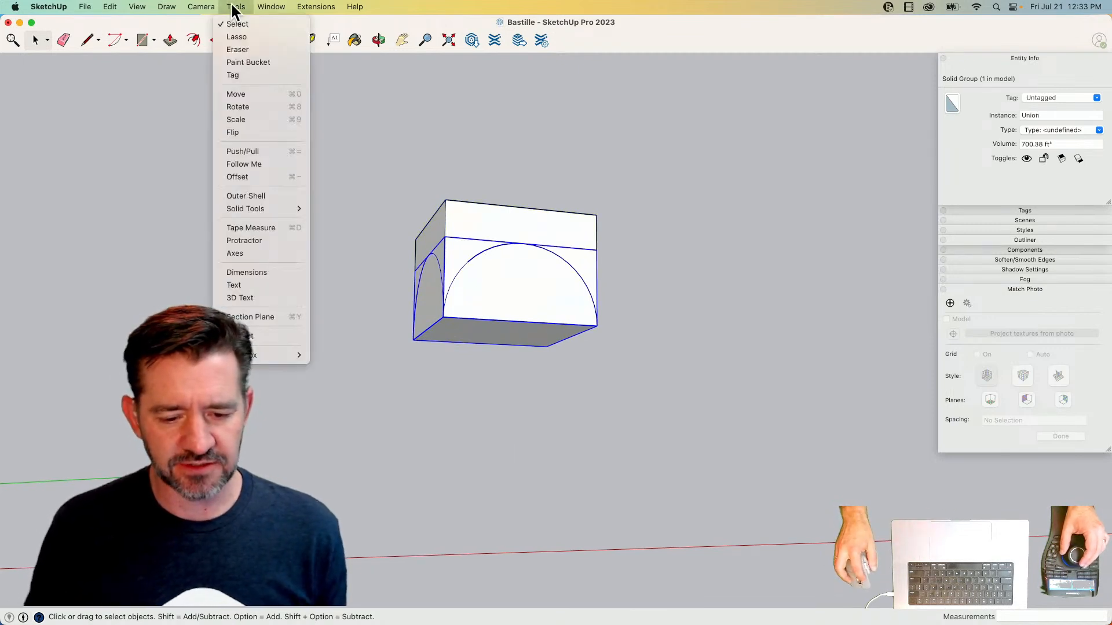
pyautogui.moveTo(255, 208)
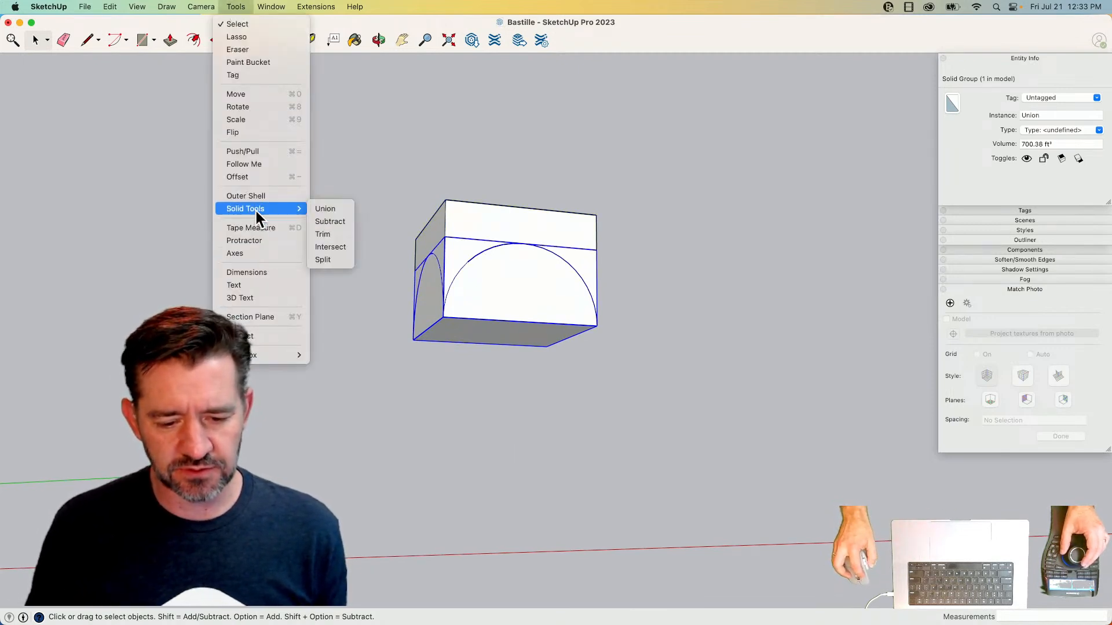
pyautogui.click(340, 220)
pyautogui.click(489, 217)
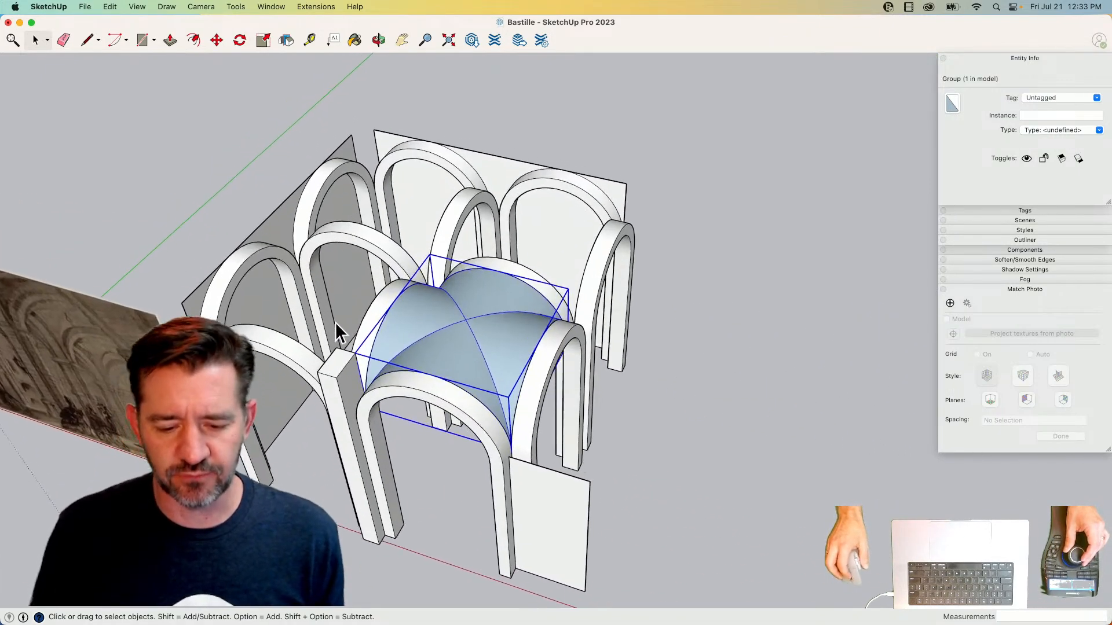
# - Copy the groin vault in the arcade sideways into the neighbouring front bay
pyautogui.press('m')
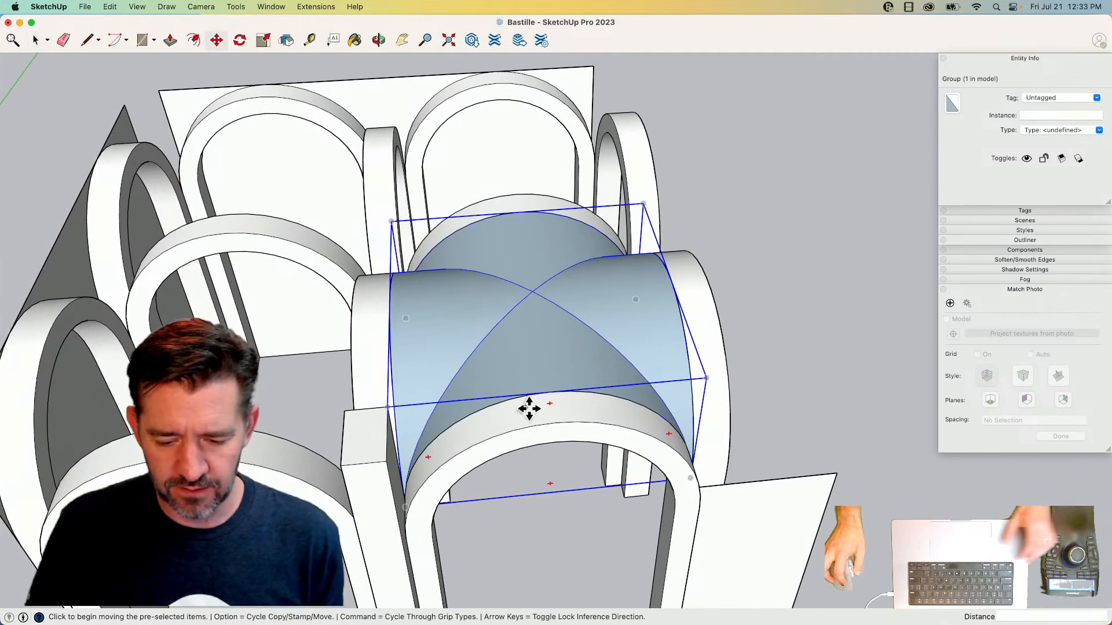
pyautogui.click(548, 389)
pyautogui.press('alt')
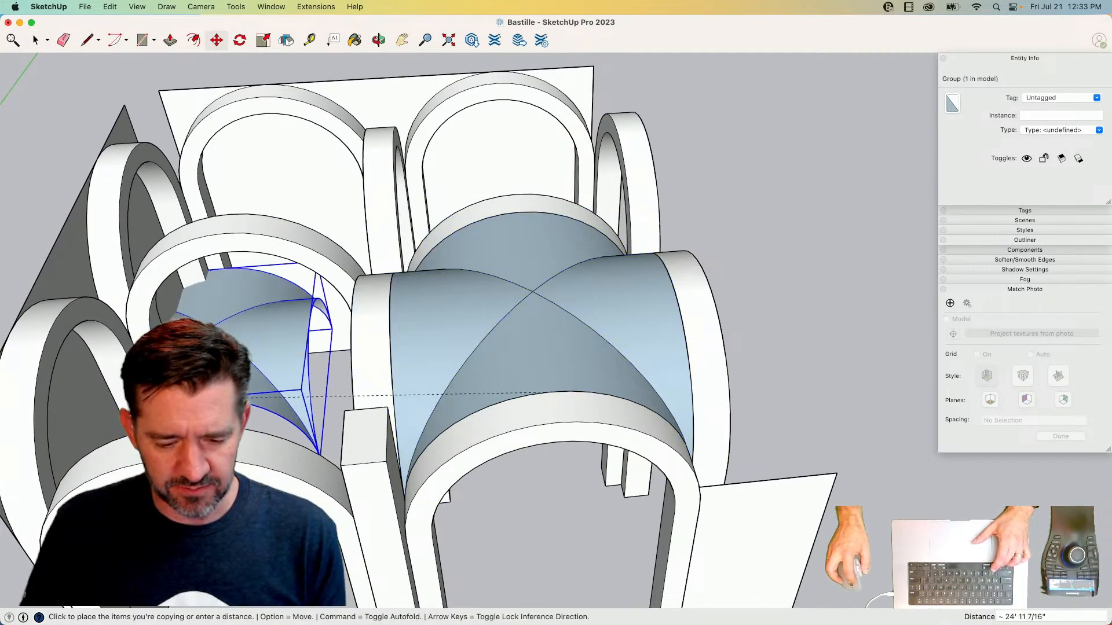
pyautogui.click(367, 511)
pyautogui.press('space')
# - Copy both front groin vaults about 13' 1" back into the two rear bays of the arcade
pyautogui.keyDown('shift'); pyautogui.click(486, 353); pyautogui.keyUp('shift')
pyautogui.press('m')
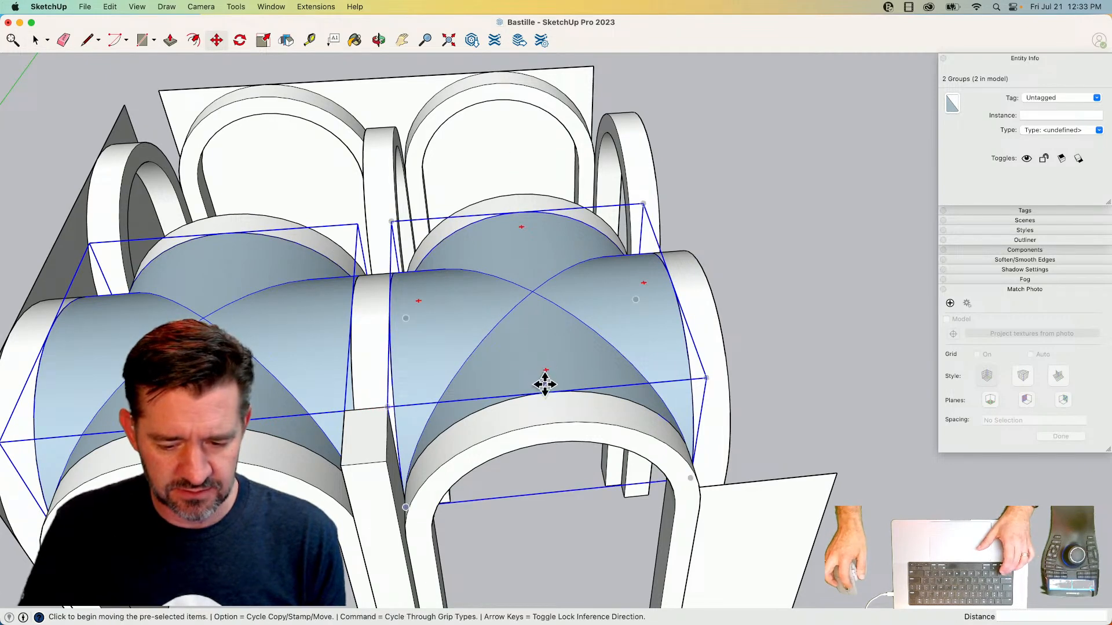
pyautogui.press('alt')
pyautogui.click(547, 390)
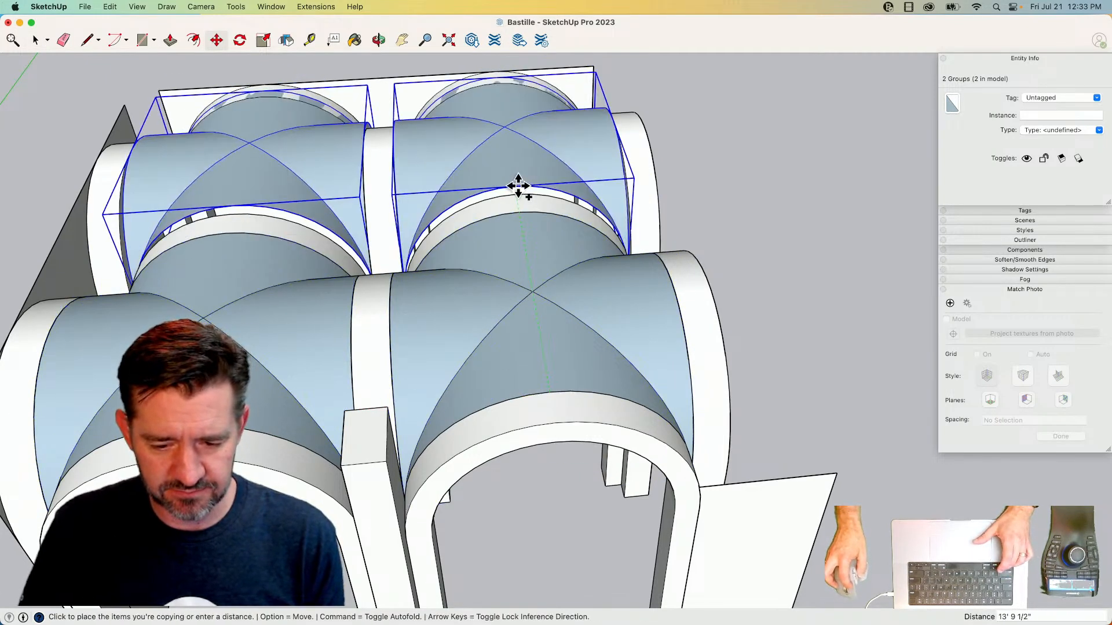
pyautogui.click(513, 195)
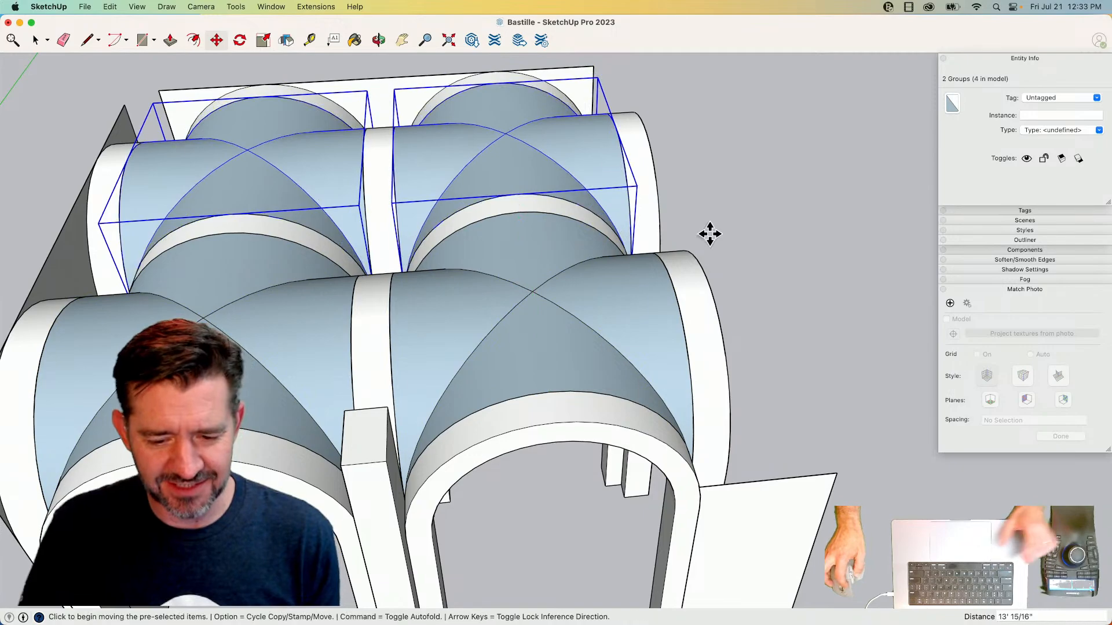
pyautogui.press('space')
pyautogui.click(822, 329)
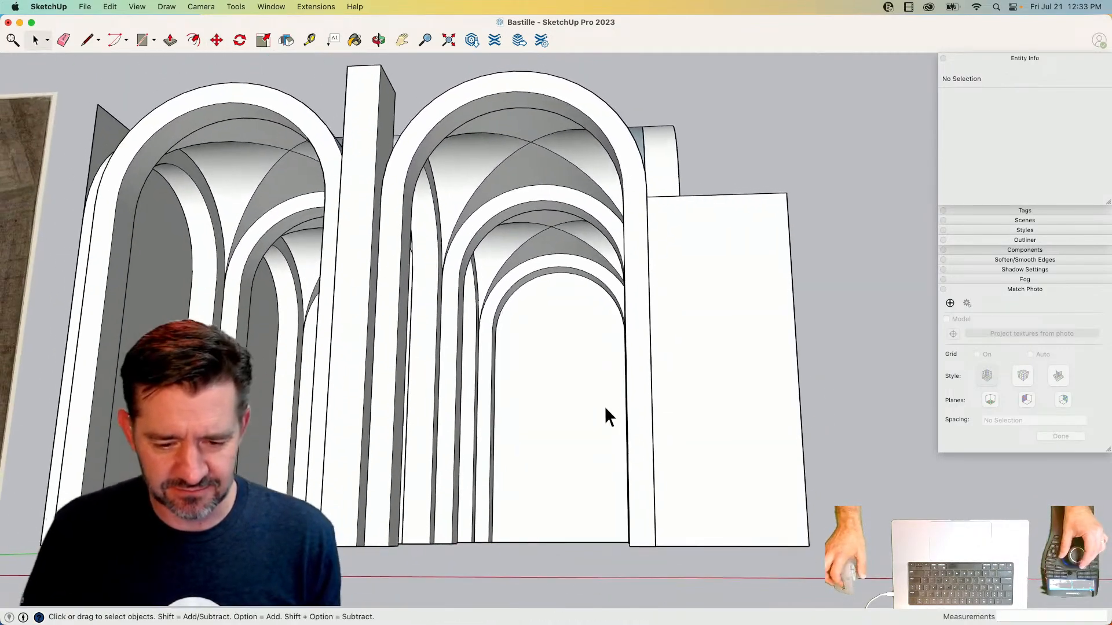
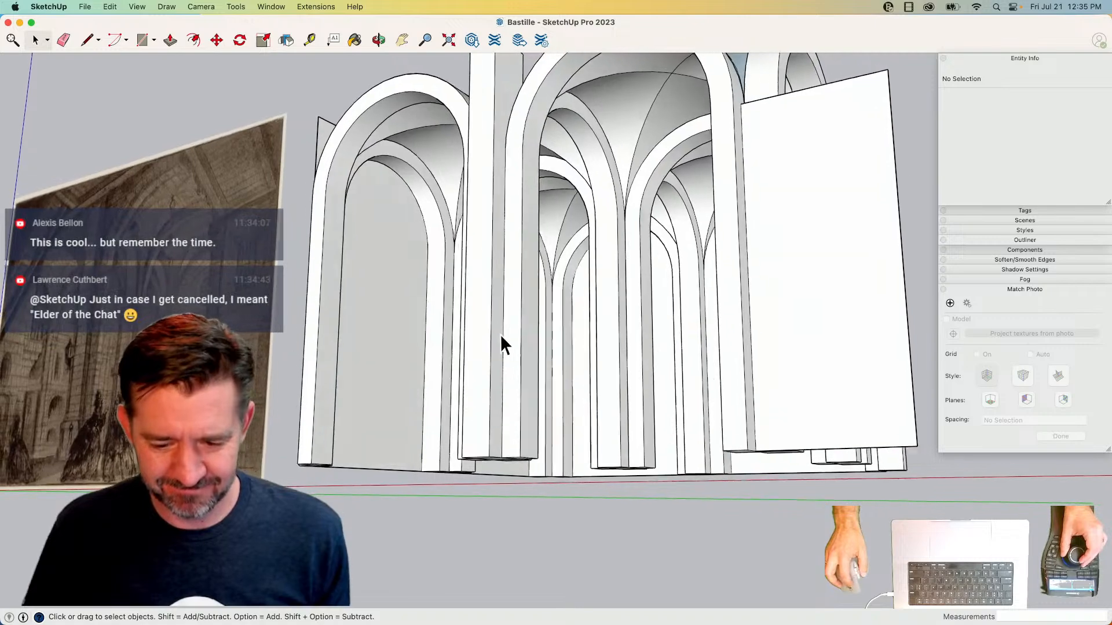
pyautogui.click(499, 336)
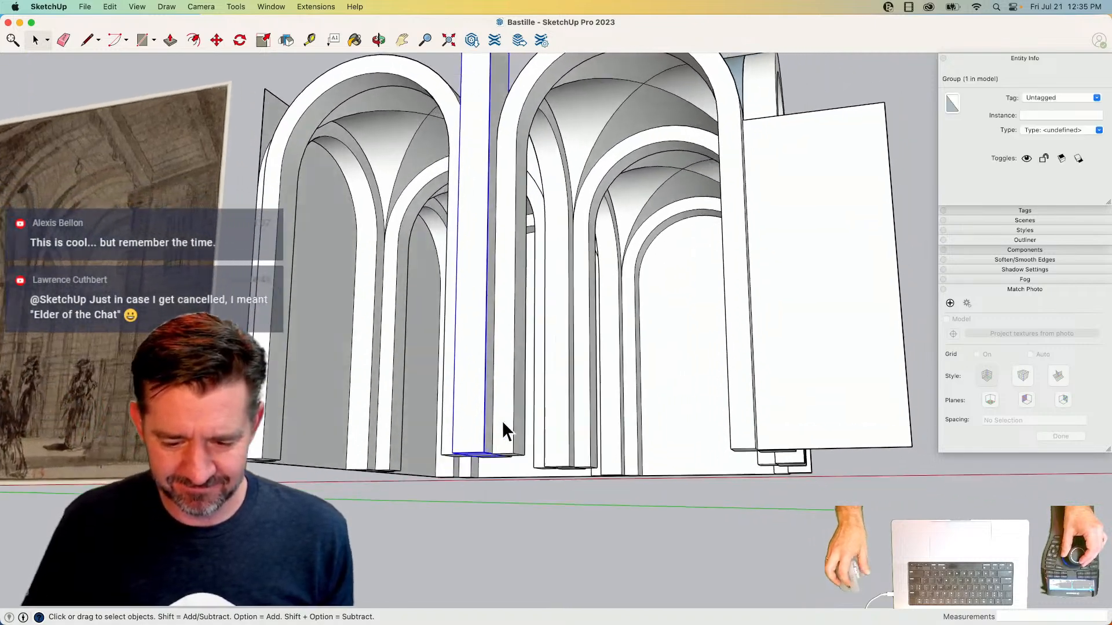
pyautogui.press('m')
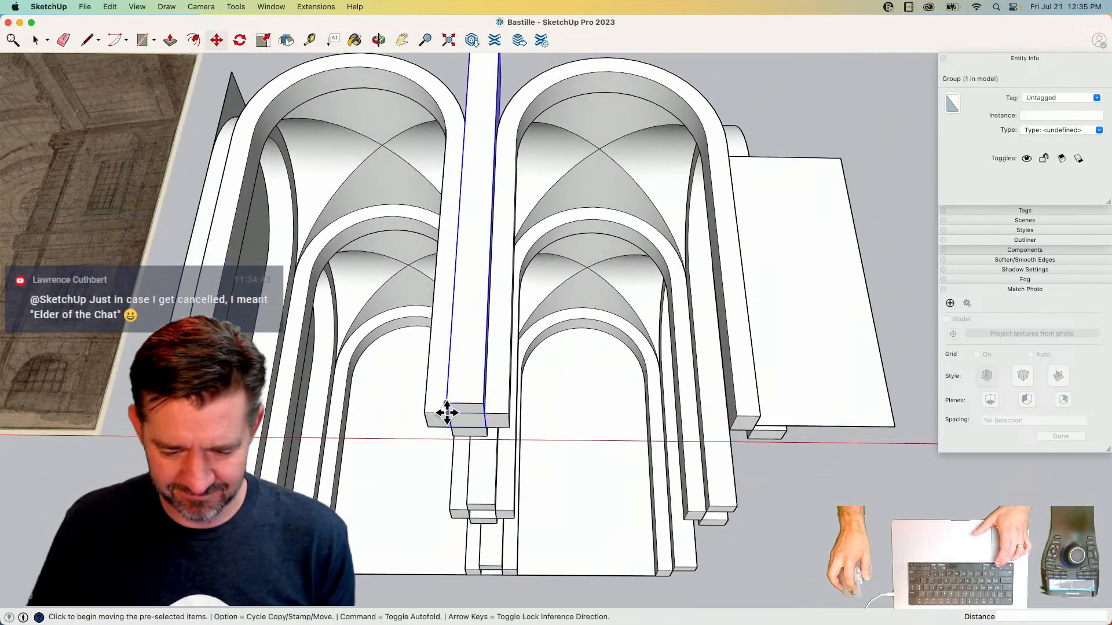
pyautogui.click(447, 413)
pyautogui.press('alt')
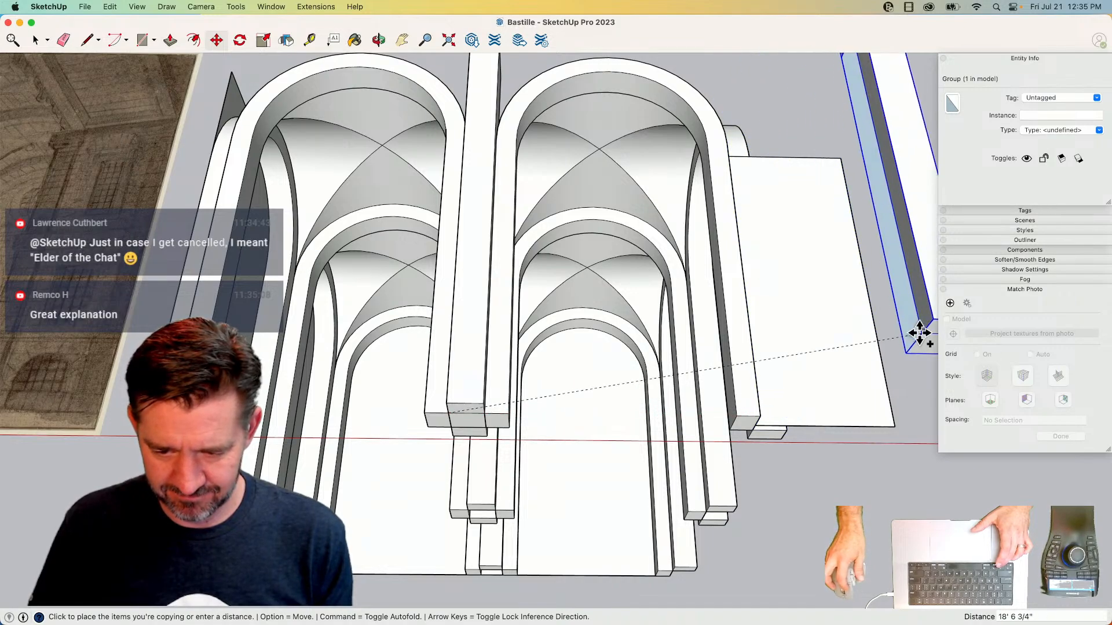
pyautogui.press('space')
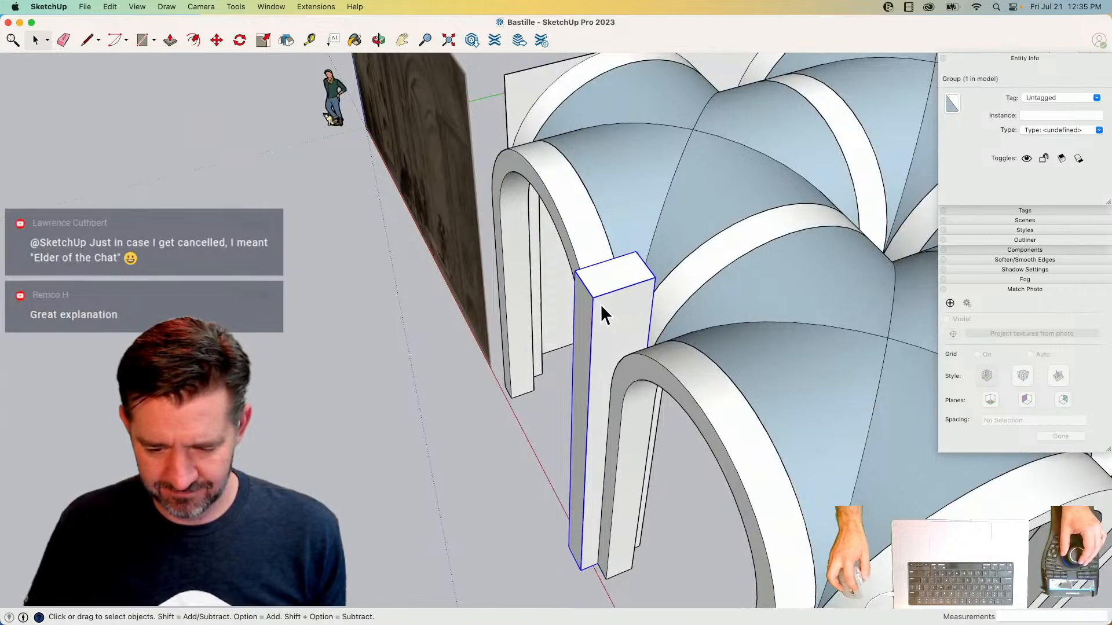
# - Inside the front central pier group, Push/Pull the face toward the vaults 1' 6" to meet the neighbouring arch leg's corner
pyautogui.press('p')
pyautogui.press('space')
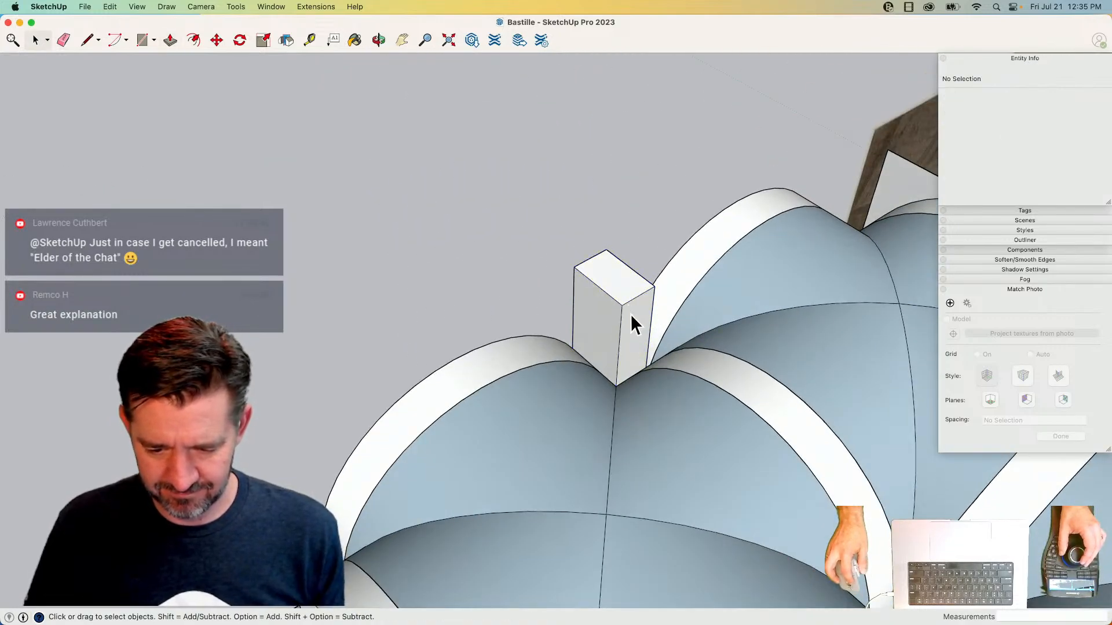
pyautogui.doubleClick(631, 312)
pyautogui.press('p')
pyautogui.click(630, 315)
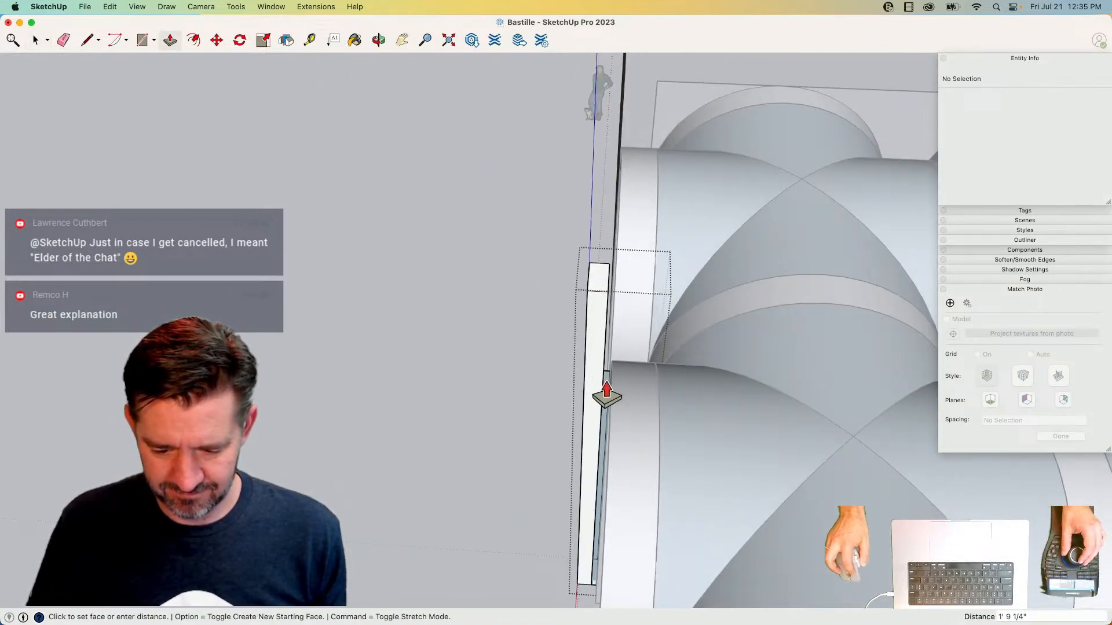
pyautogui.click(643, 333)
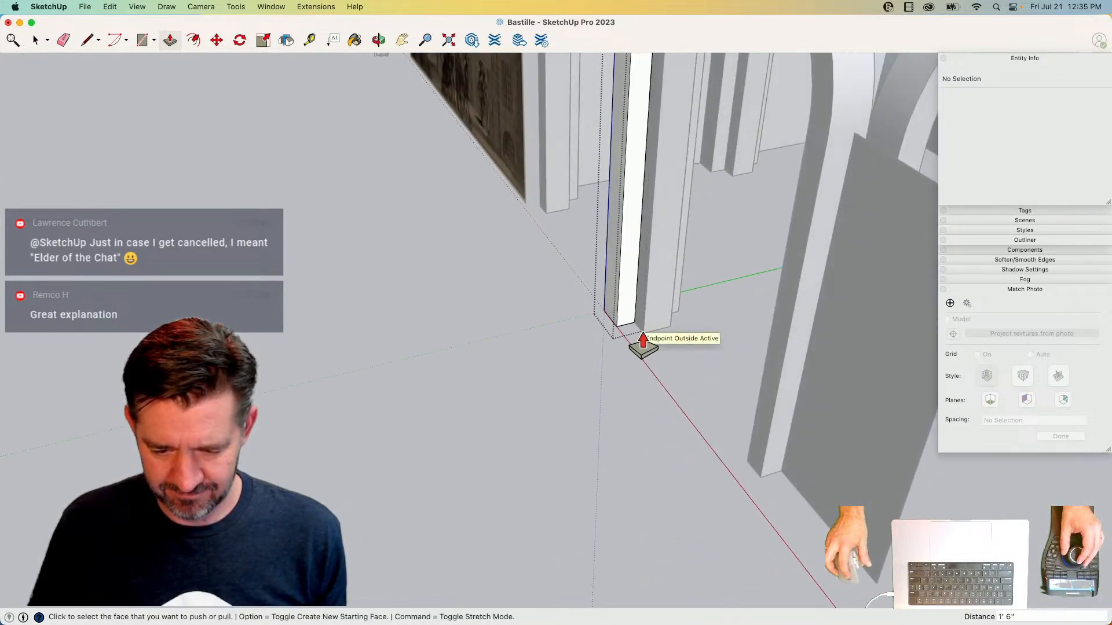
# - Copy the square pillar group from the middle pier to the next pier along the front arcade
pyautogui.press('space')
pyautogui.click(614, 423)
pyautogui.click(645, 322)
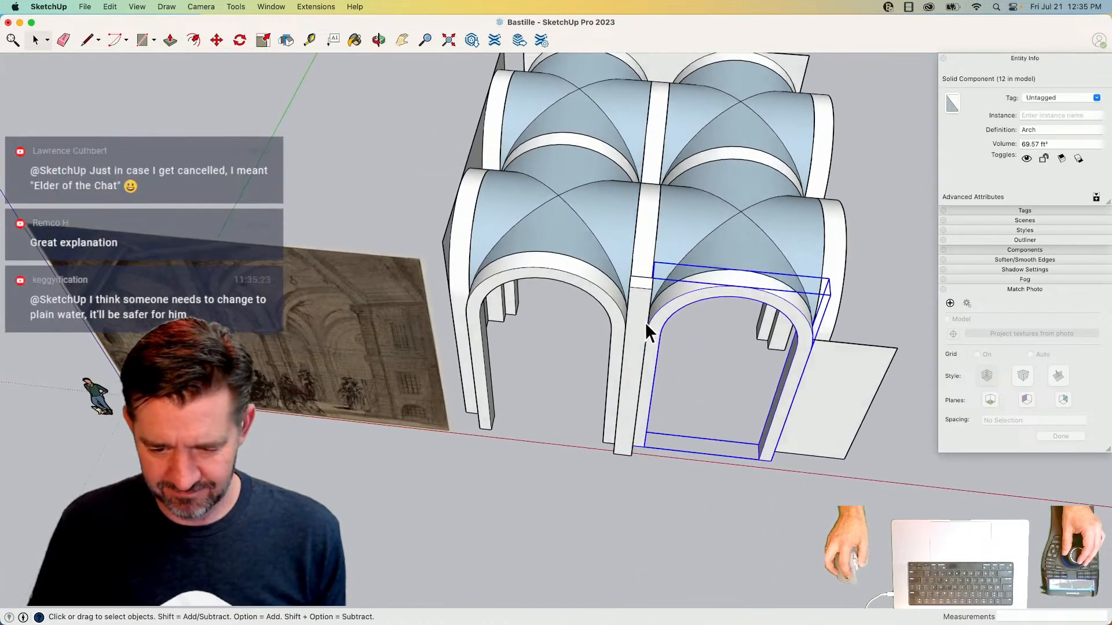
pyautogui.press('m')
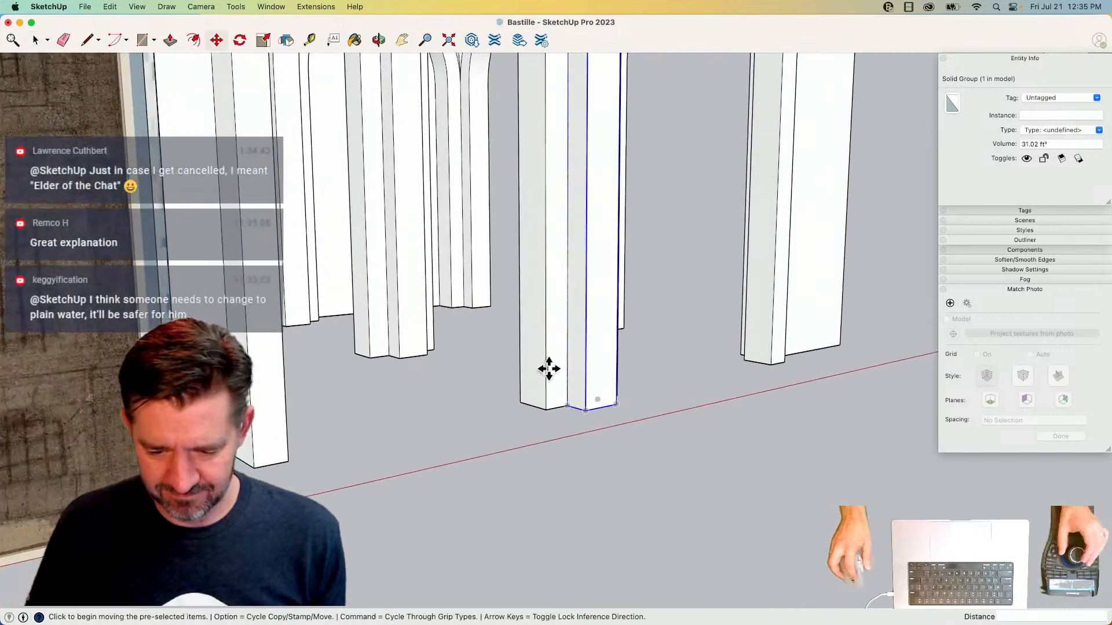
pyautogui.click(546, 409)
pyautogui.press('alt')
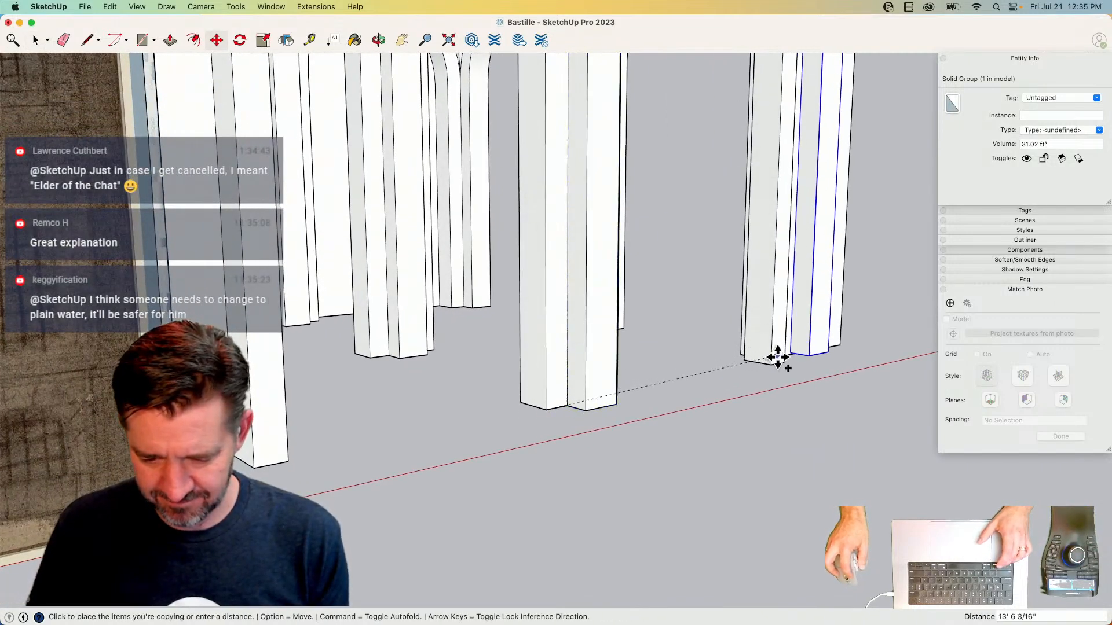
pyautogui.click(782, 360)
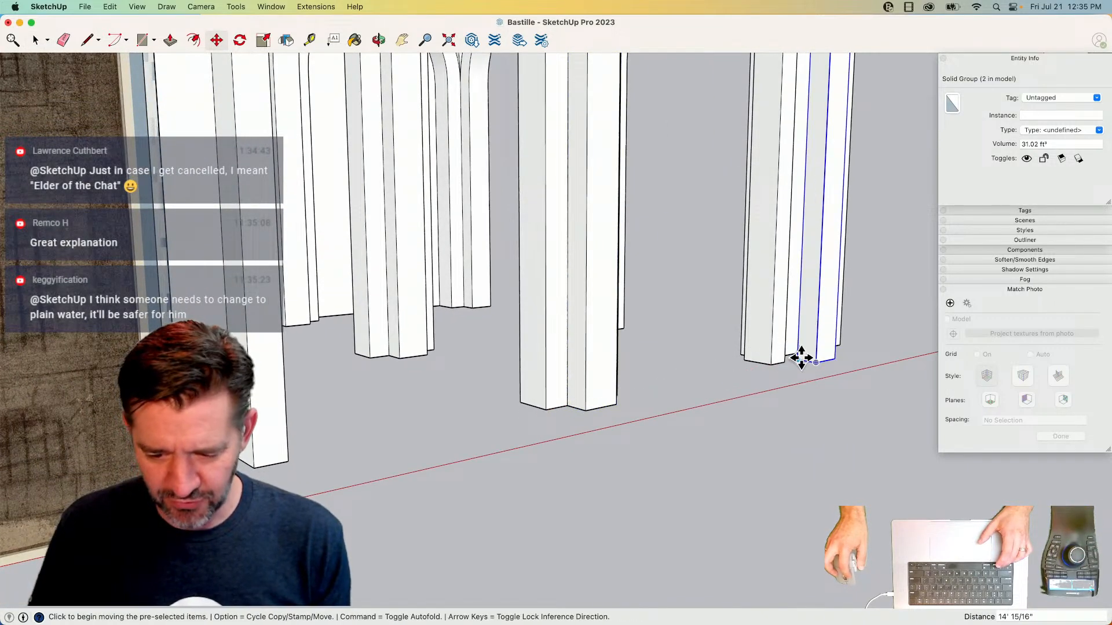
# - Move the copied pillar 1' sideways so it sits flush against the adjacent arch leg
pyautogui.click(798, 359)
pyautogui.click(784, 362)
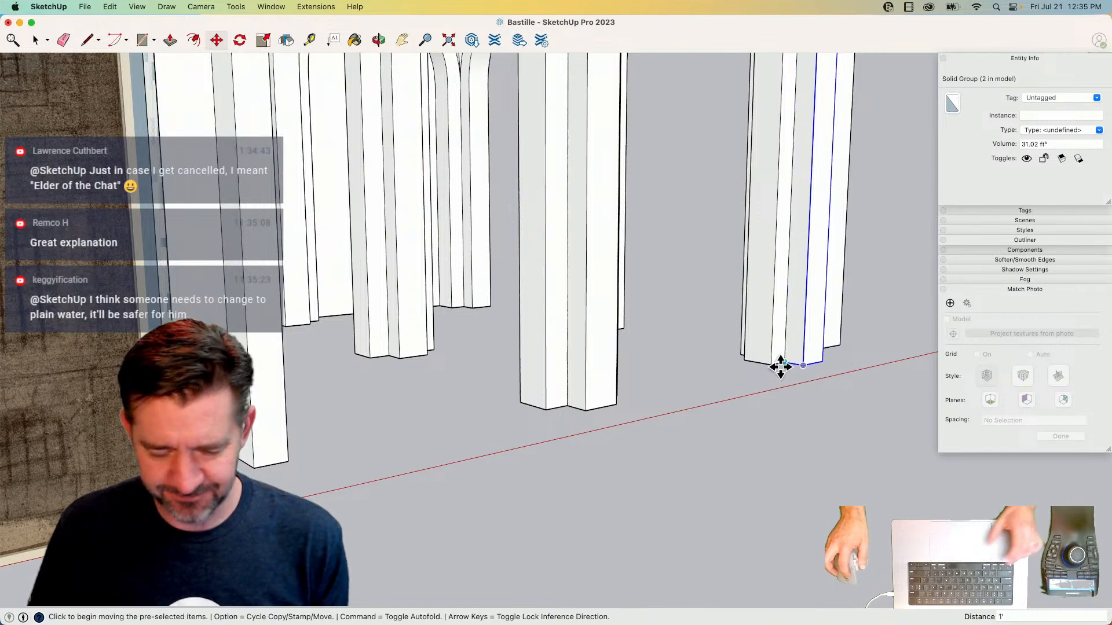
pyautogui.press('space')
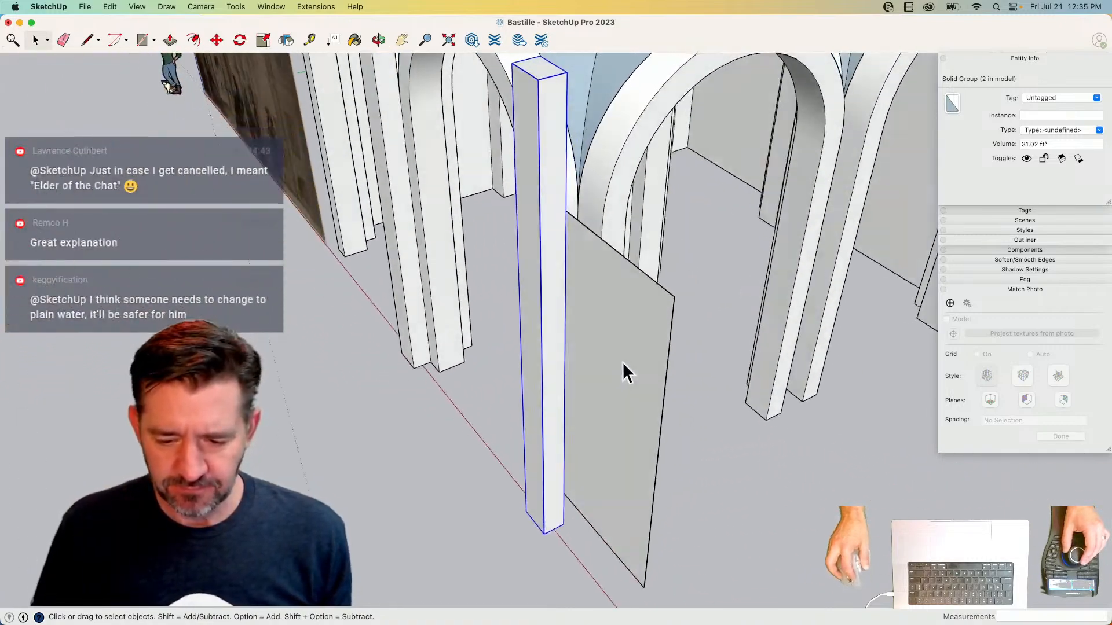
# - Move the loose vertical wall face beside the end pillar so its lower corner meets the pillar's base corner
pyautogui.click(621, 366)
pyautogui.press('m')
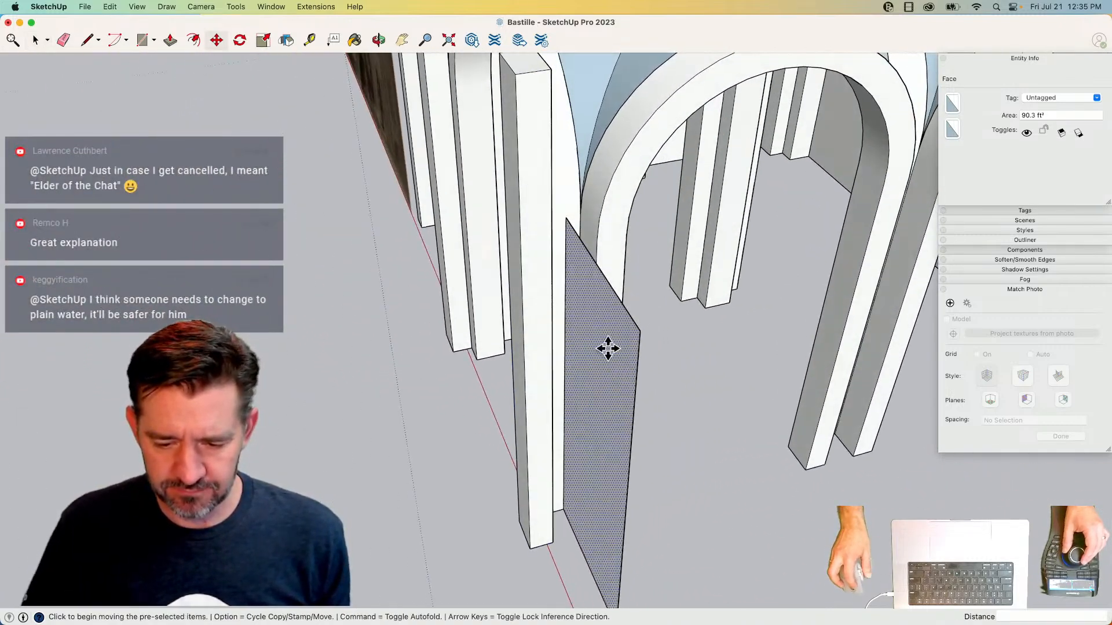
pyautogui.click(563, 514)
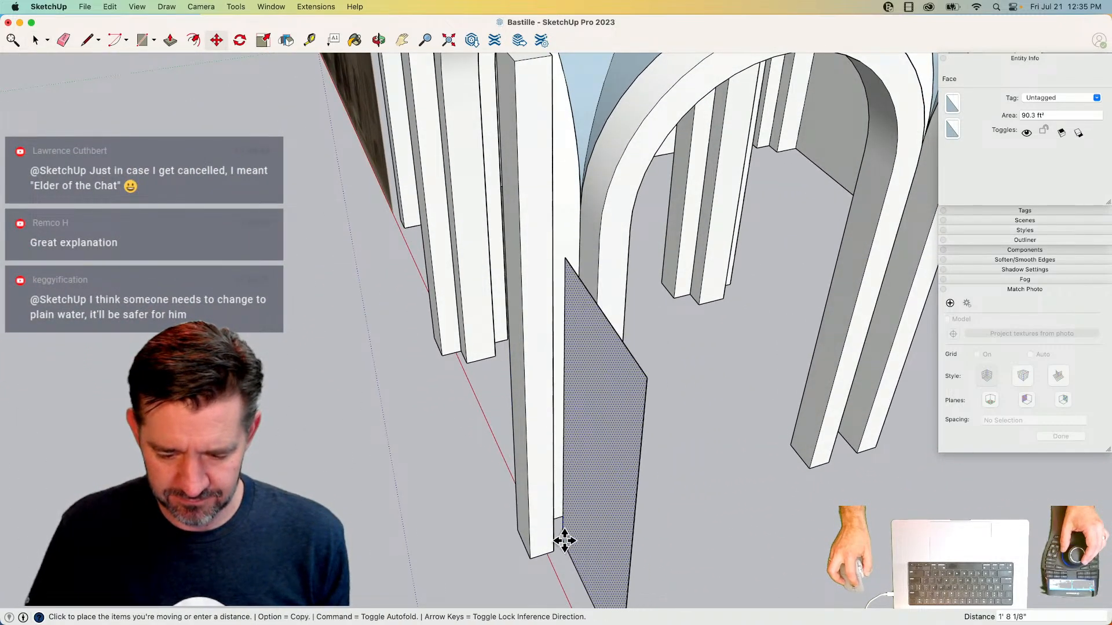
pyautogui.click(554, 551)
pyautogui.press('space')
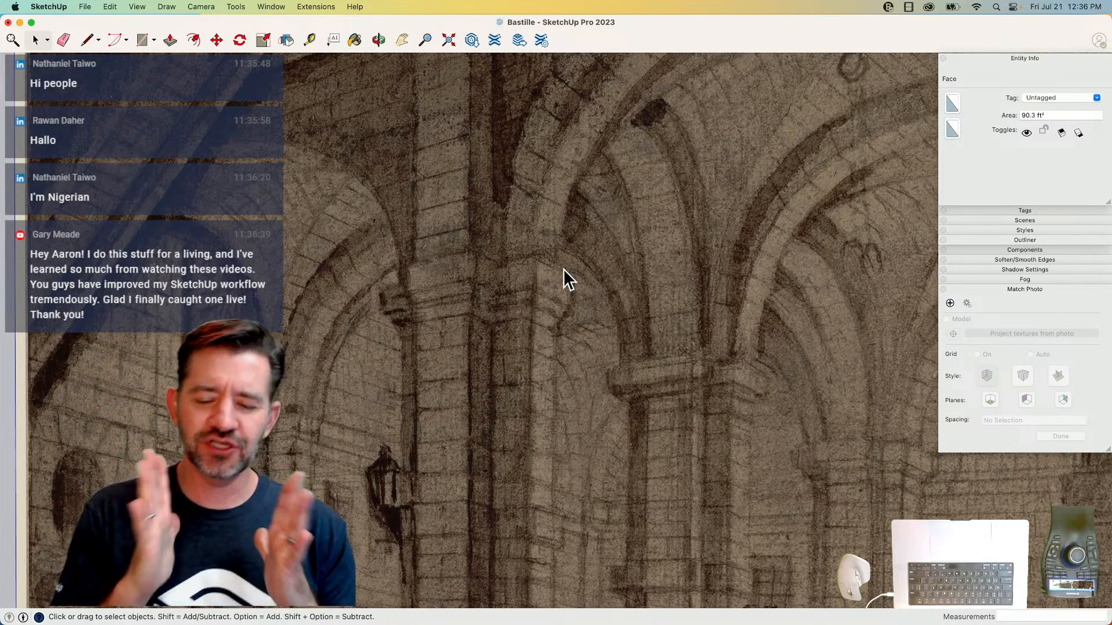
# - Examine the capitals, pillar bases and arch springing points in the Bastille reference drawing
pyautogui.scroll(-2, 558, 269)
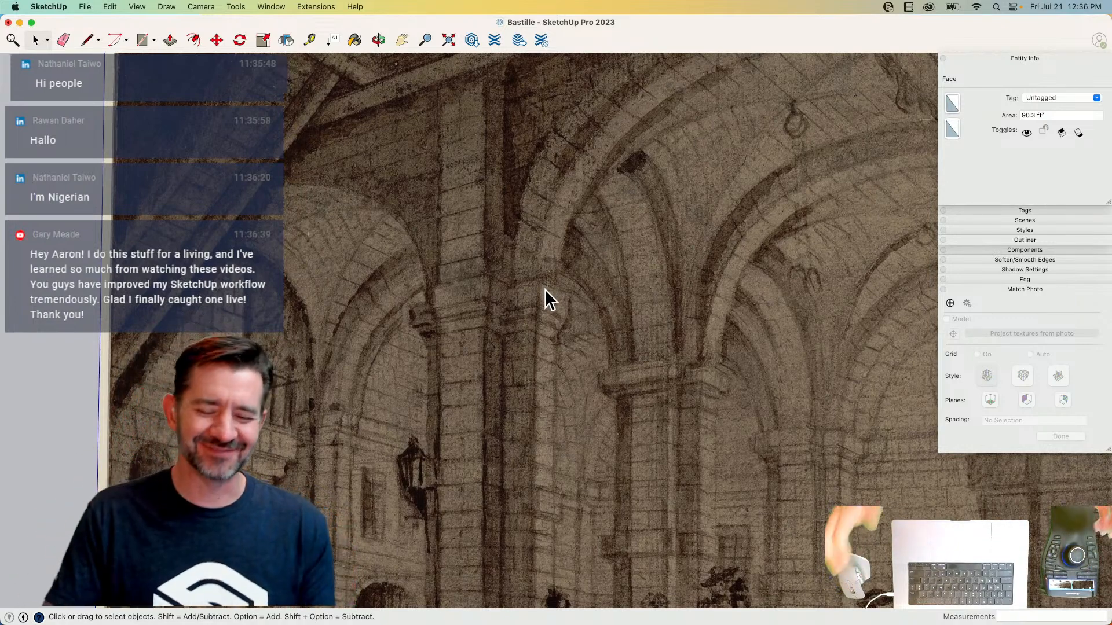
pyautogui.scroll(-5, 526, 404)
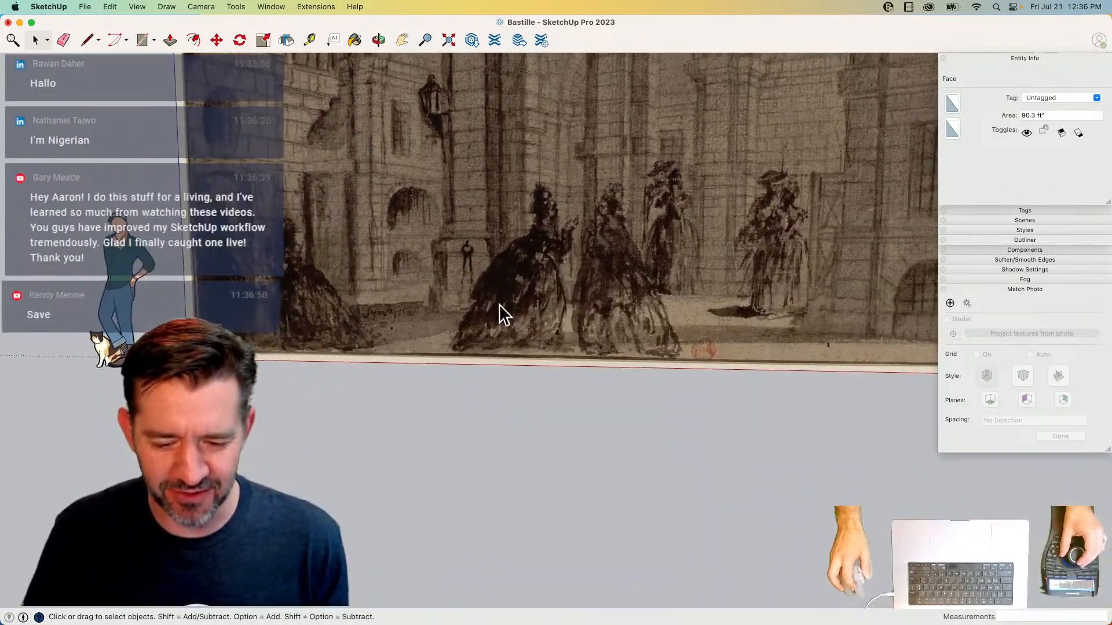
pyautogui.scroll(-2, 503, 302)
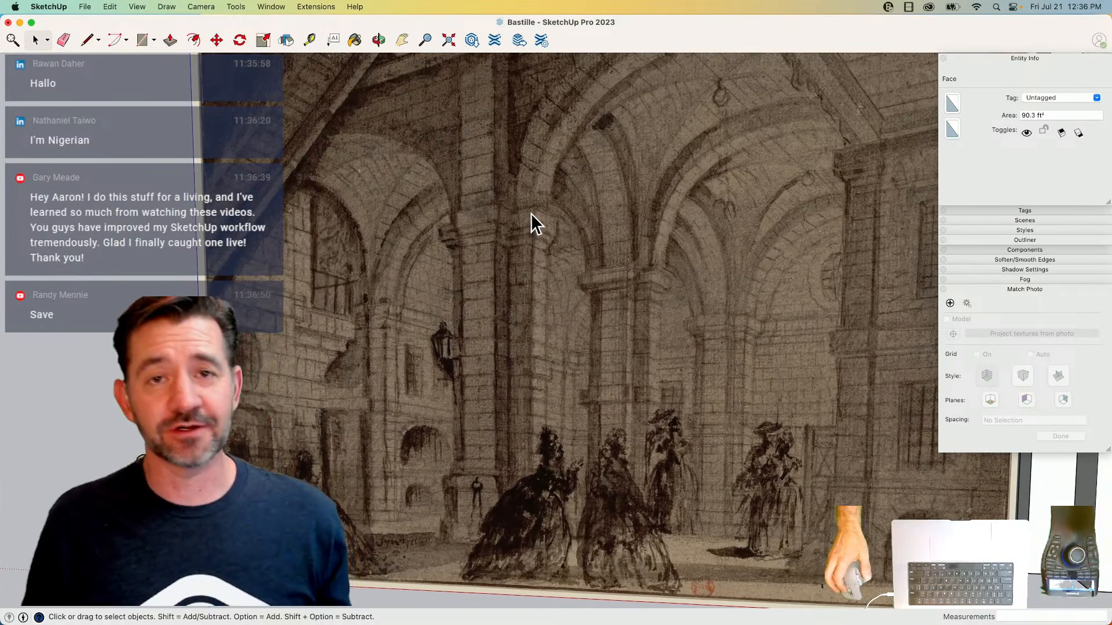
pyautogui.scroll(2, 541, 229)
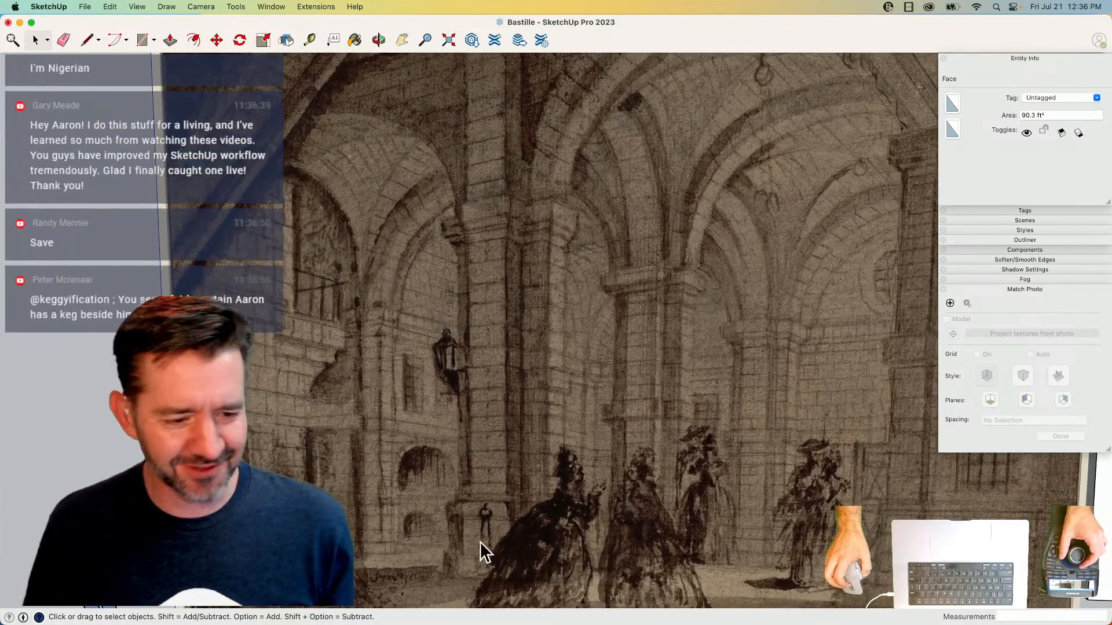
pyautogui.scroll(-1, 509, 273)
pyautogui.scroll(-1, 509, 273)
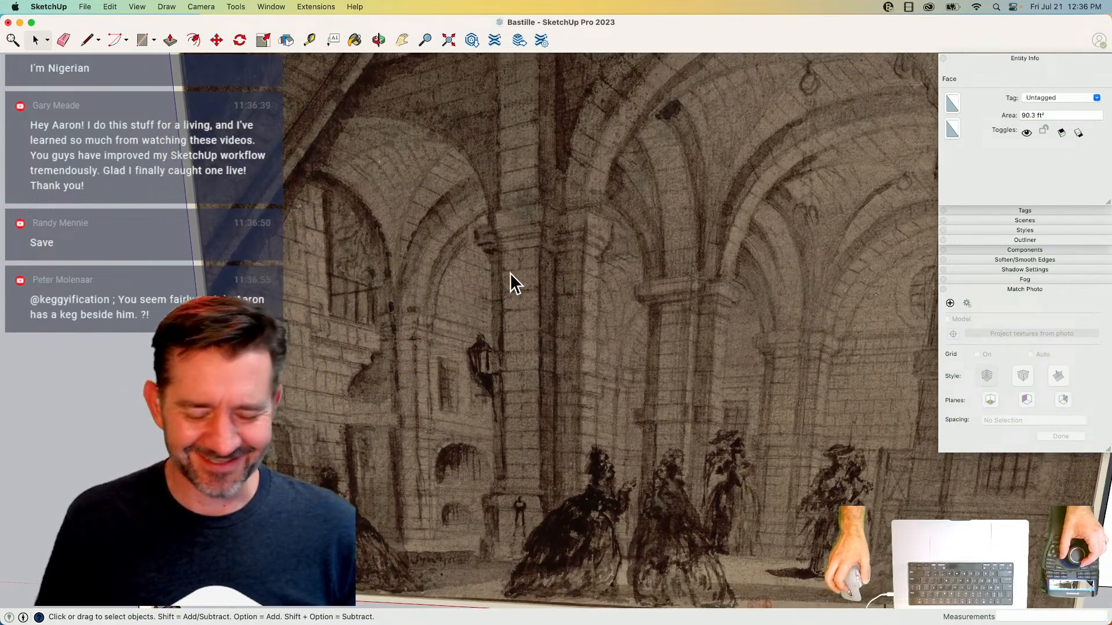
pyautogui.scroll(-2, 550, 258)
pyautogui.scroll(4, 585, 201)
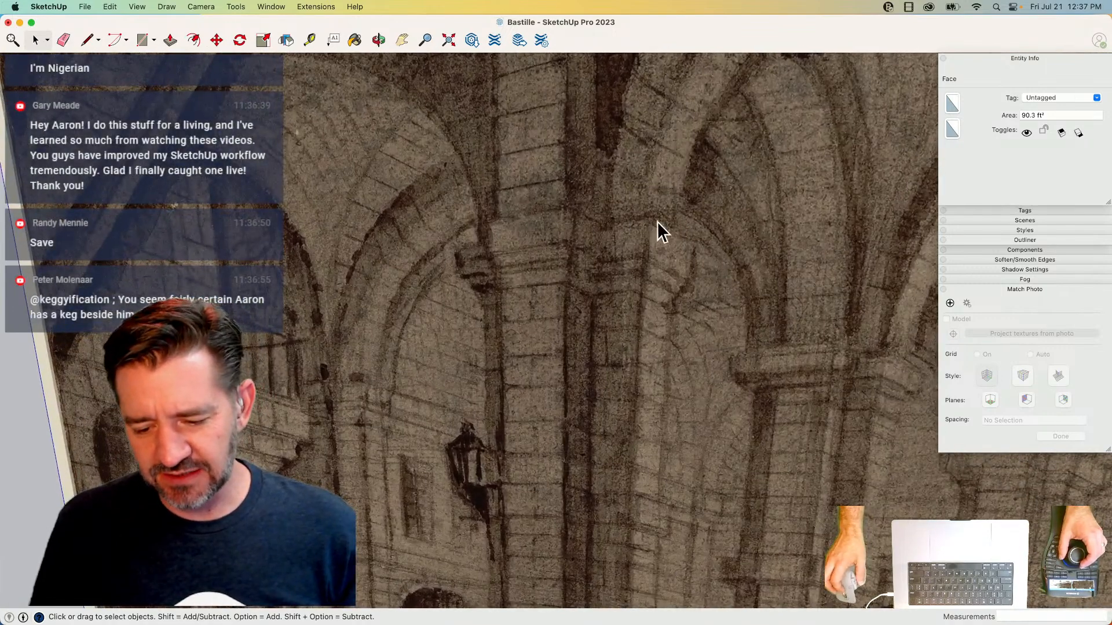
pyautogui.scroll(-2, 640, 235)
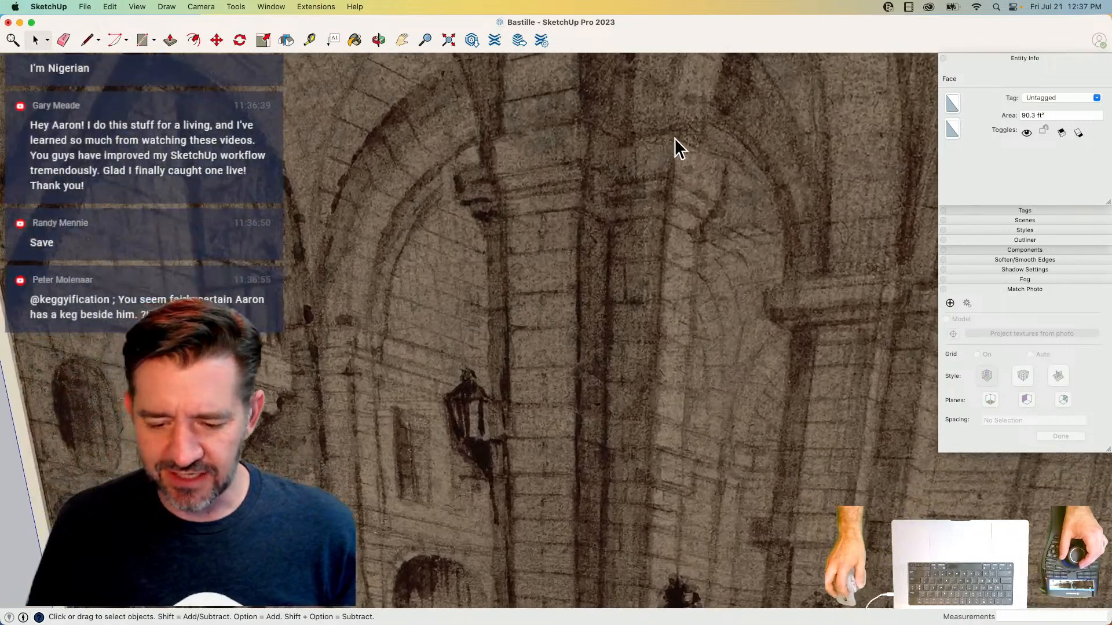
pyautogui.scroll(3, 677, 149)
# - Trace the capital's side profile on the reference drawing with the Line tool and erase the traced lines
pyautogui.press('l')
pyautogui.click(754, 240)
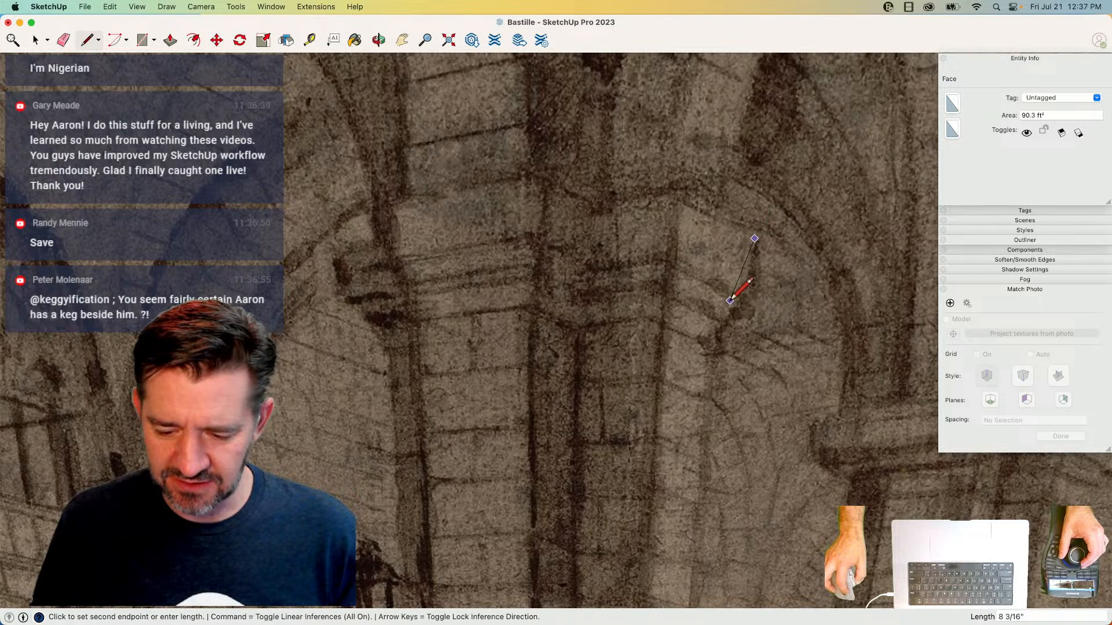
pyautogui.scroll(-5, 712, 333)
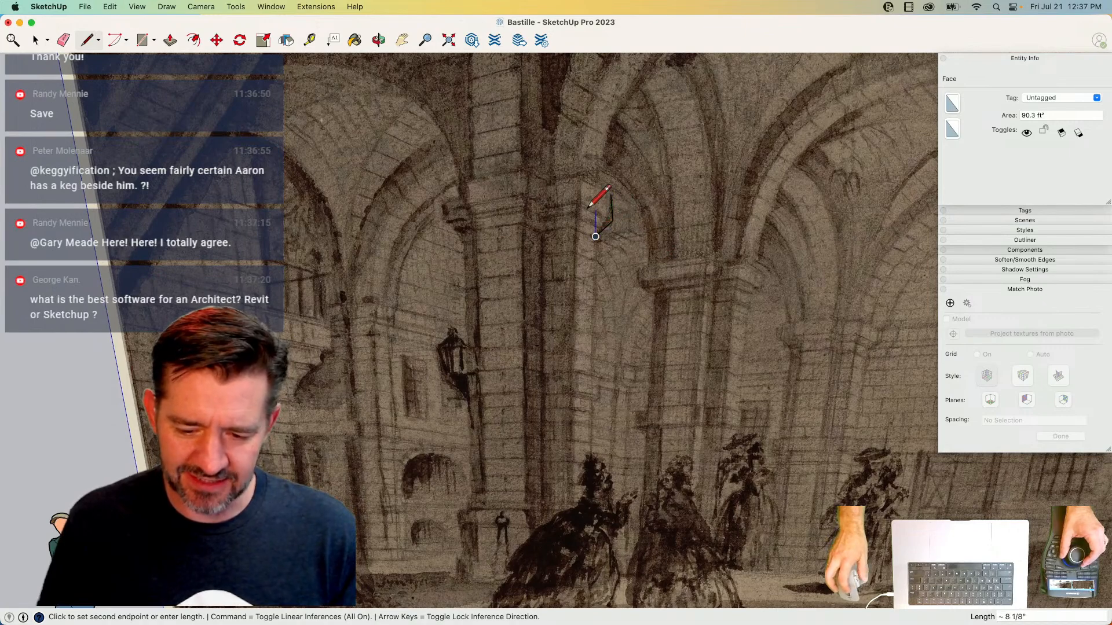
pyautogui.press('space')
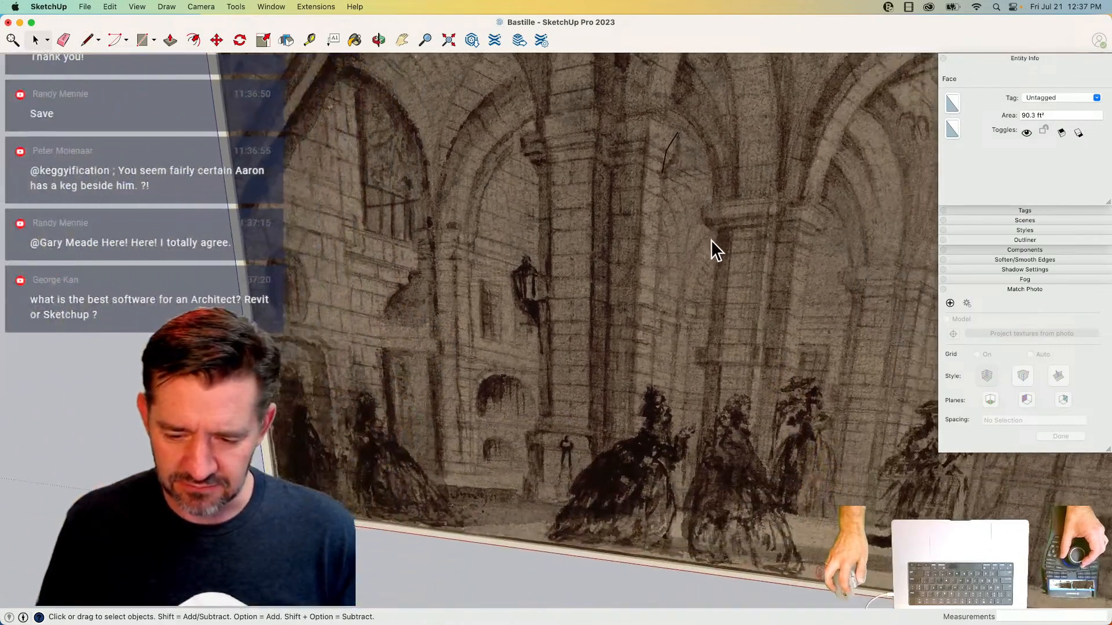
pyautogui.press('e')
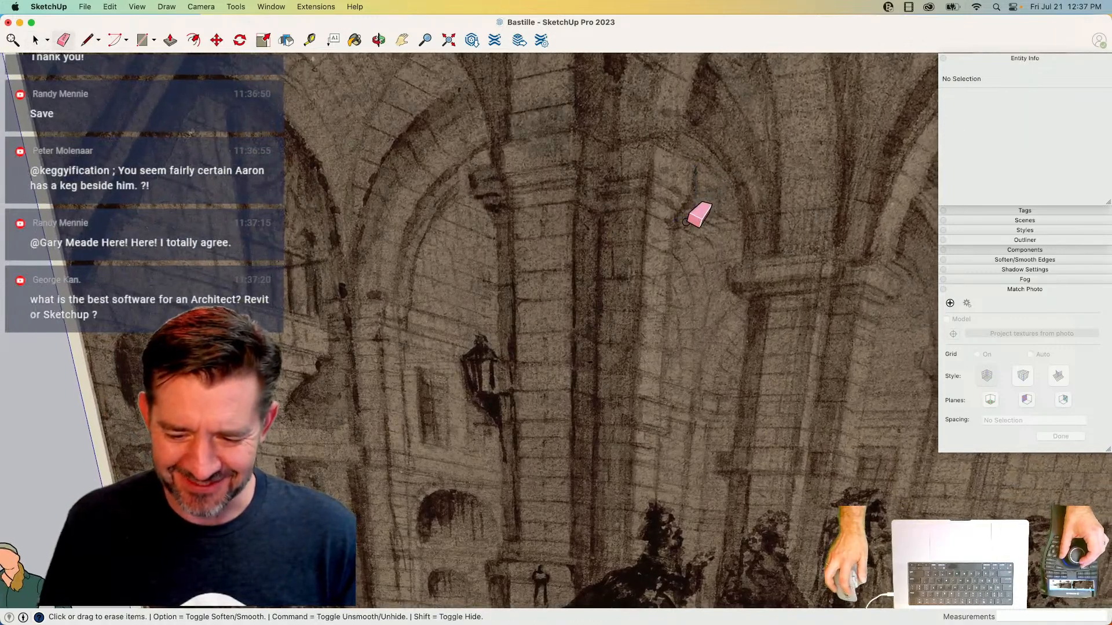
pyautogui.press('space')
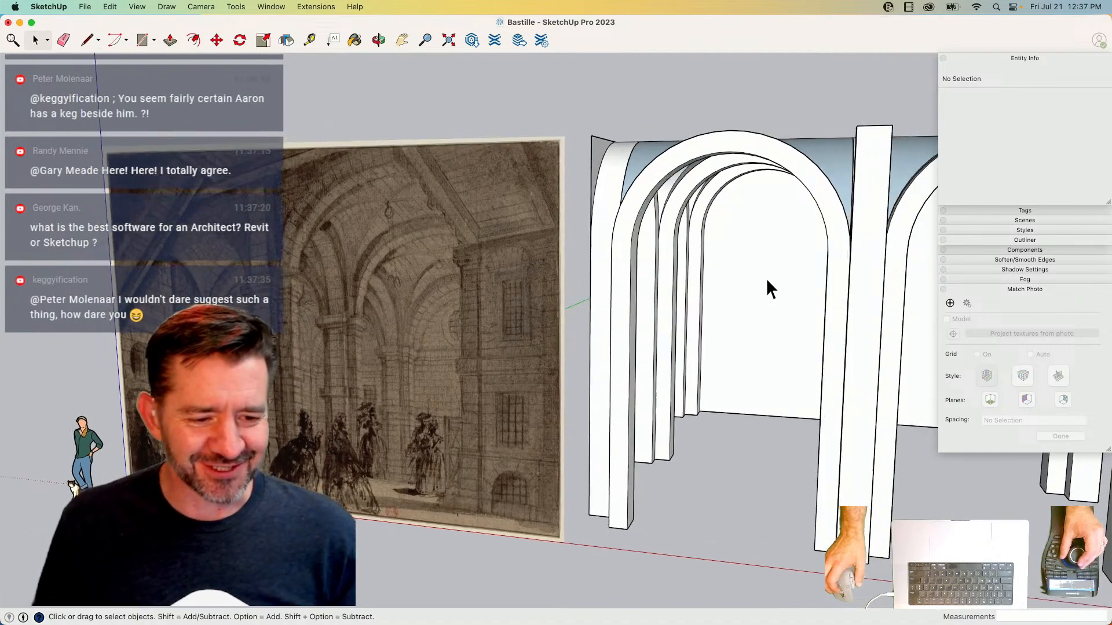
# - Draw a horizontal line across the inner face of the front arch leg where the arch curve begins
pyautogui.press('l')
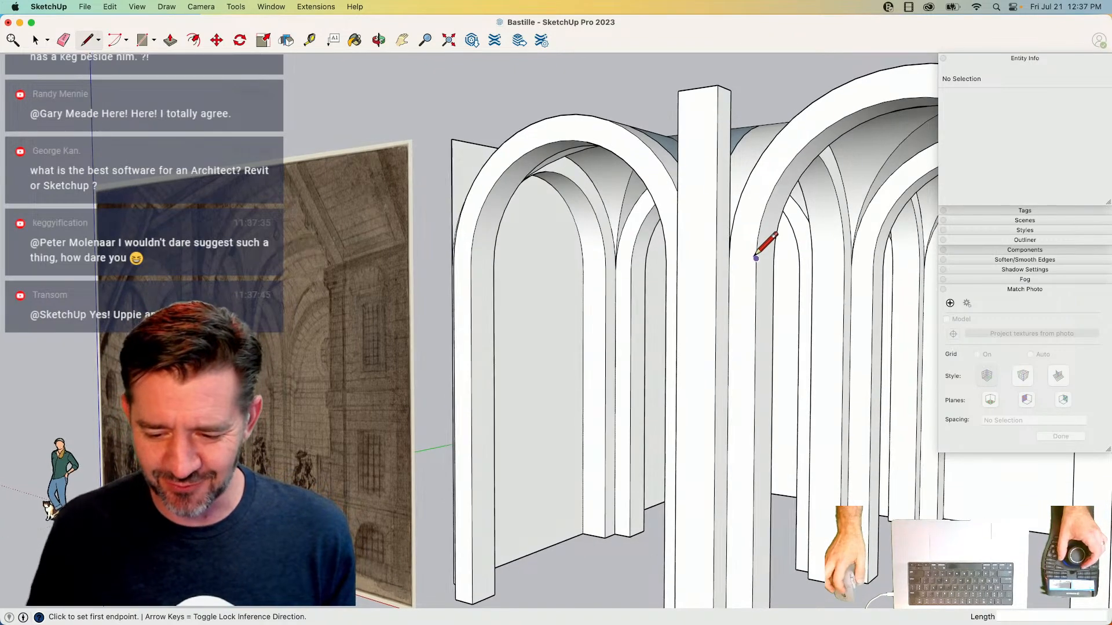
pyautogui.click(756, 258)
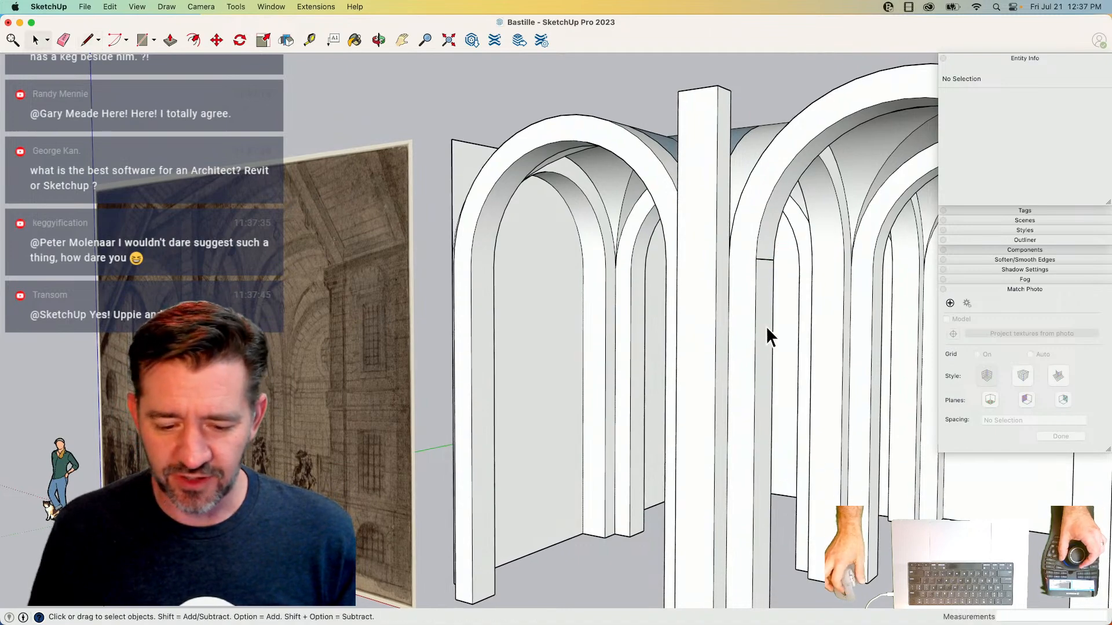
pyautogui.press('space')
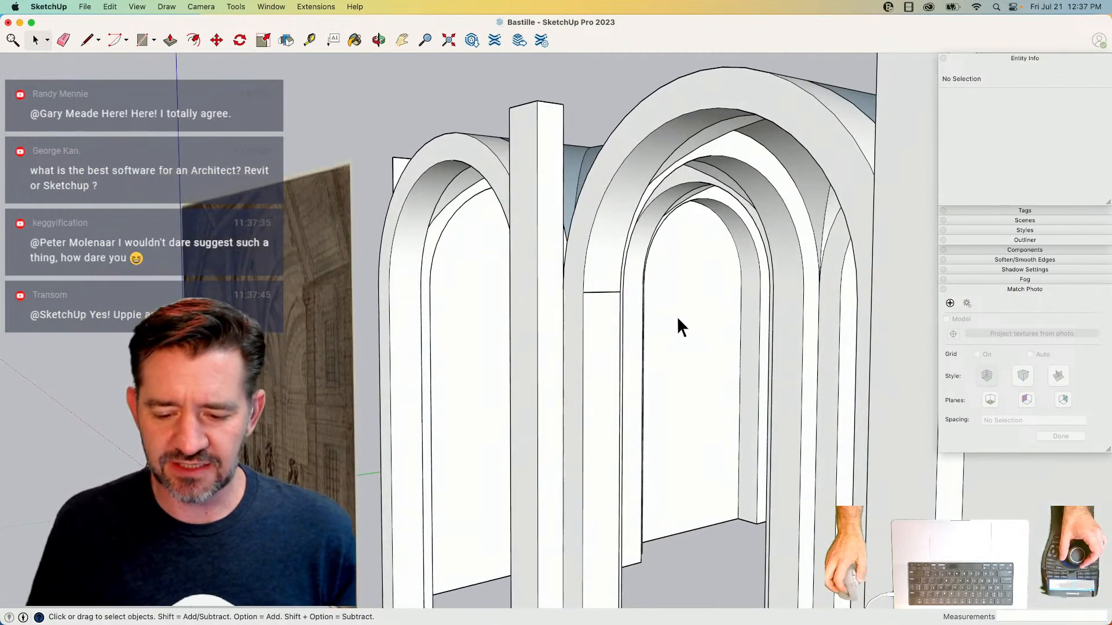
pyautogui.press('l')
pyautogui.click(584, 291)
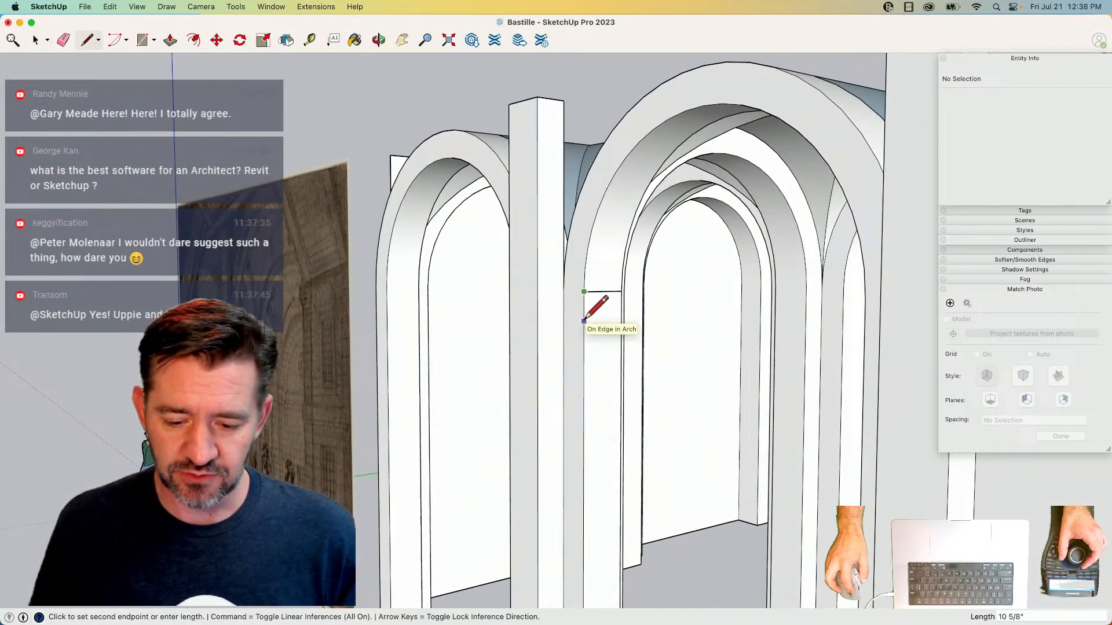
pyautogui.press('e')
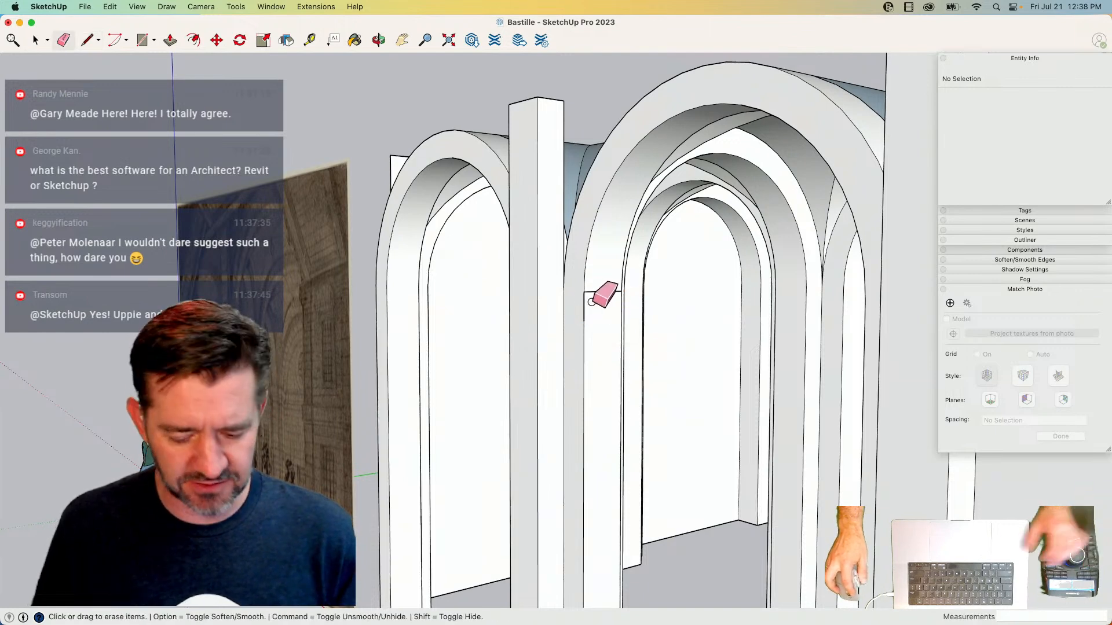
# - Draw a 12" edge down the arch leg from the springing line and close it into a rectangle across the leg's inner face
pyautogui.press('l')
pyautogui.click(584, 291)
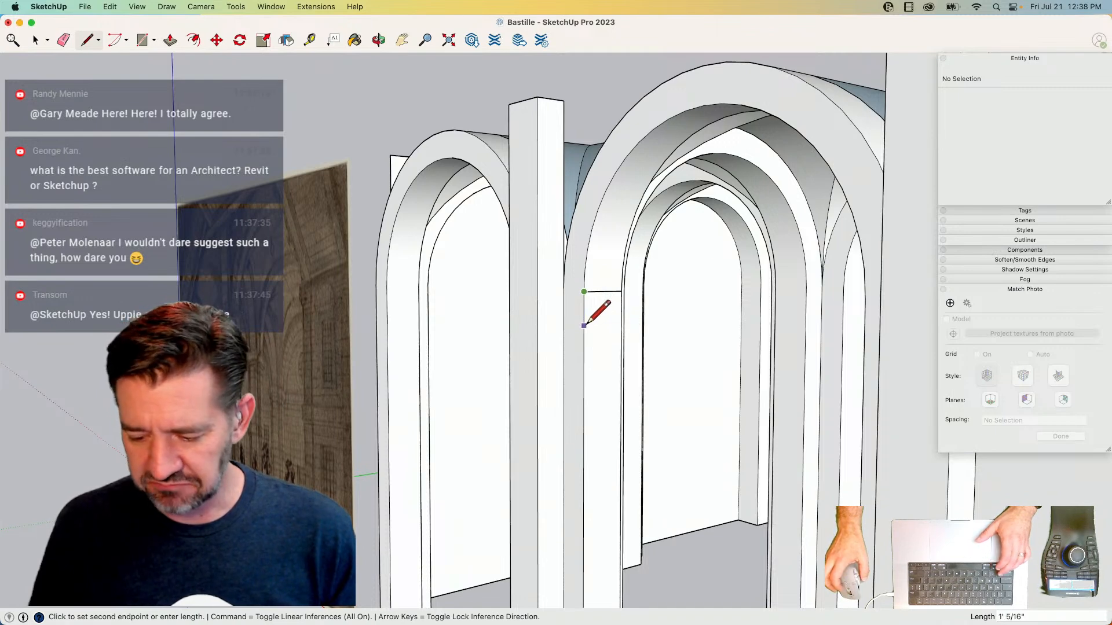
pyautogui.write('12')
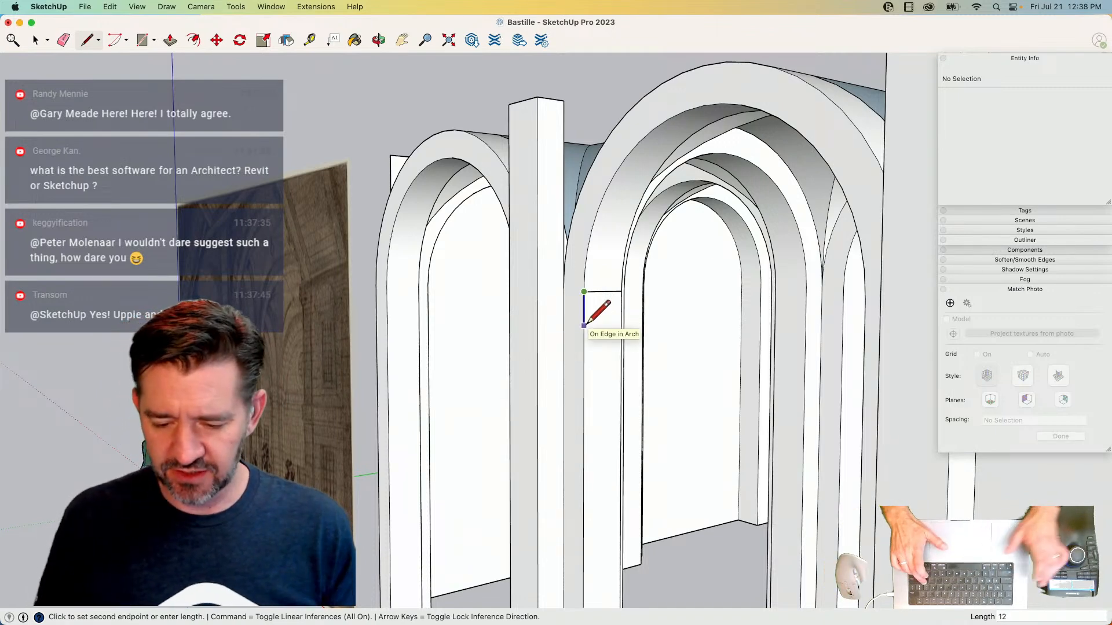
pyautogui.press('Return')
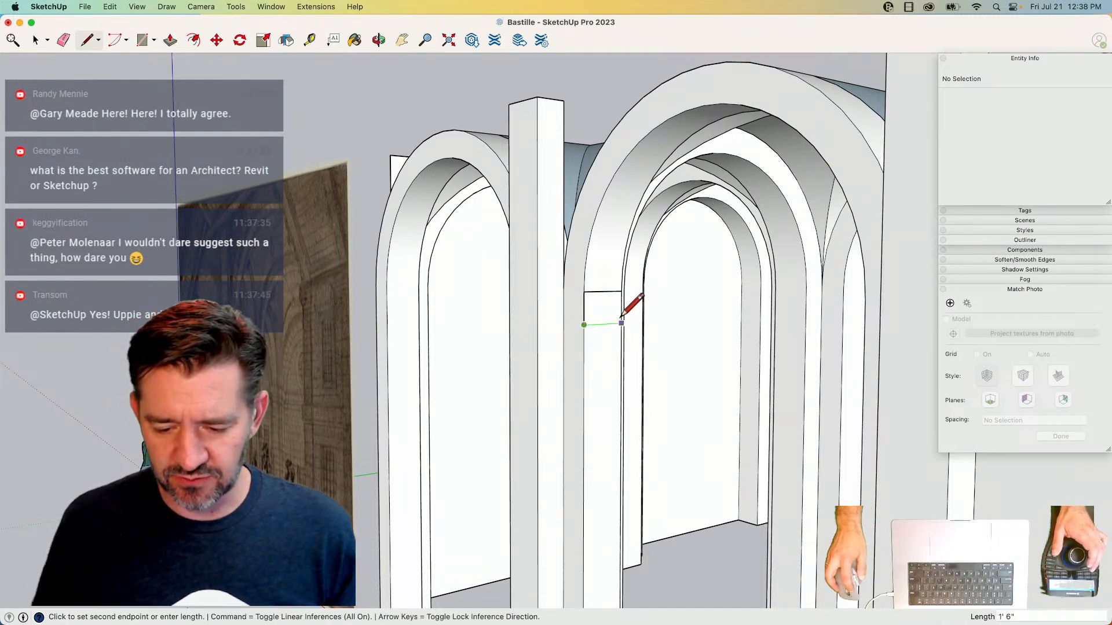
pyautogui.click(622, 290)
pyautogui.press('space')
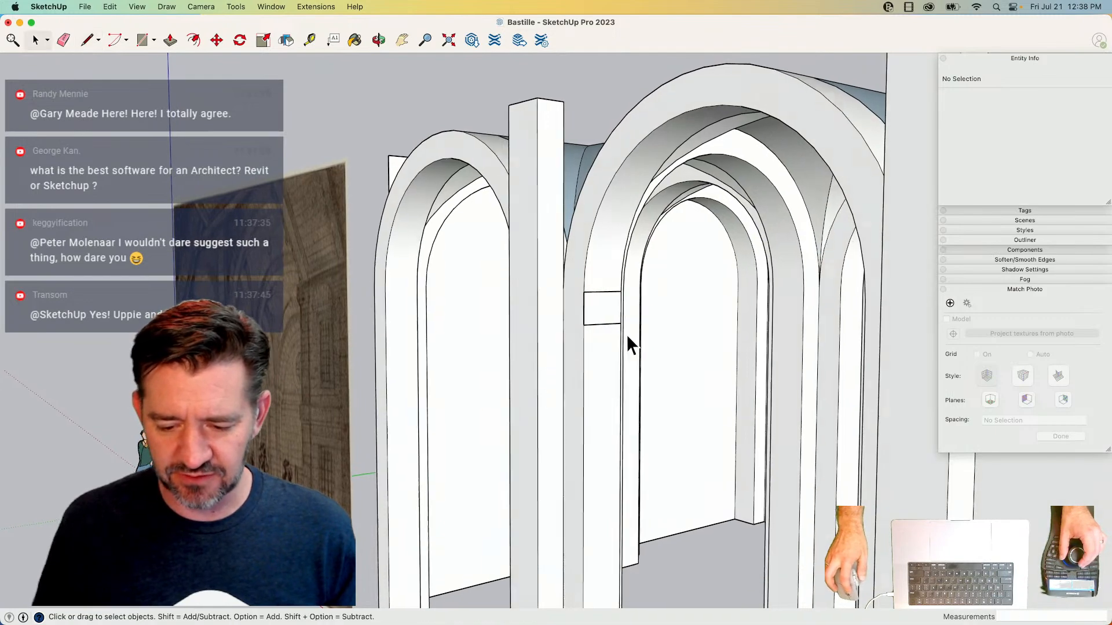
# - Push/Pull the rectangle on the arch leg outward about 6" into the opening to form the capital block
pyautogui.click(603, 310)
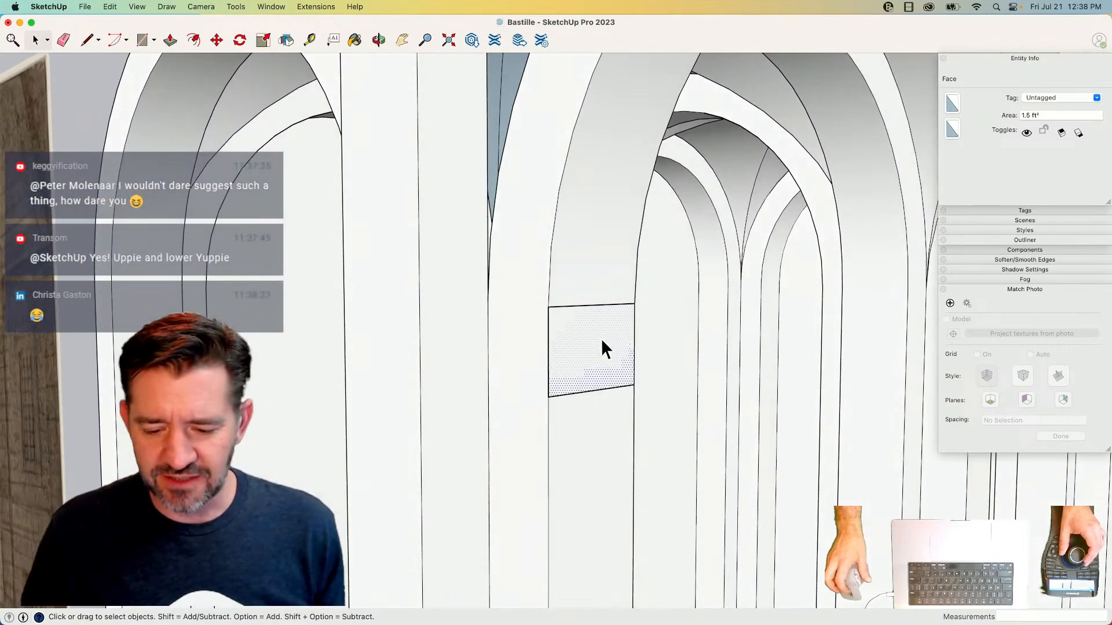
pyautogui.press('p')
pyautogui.click(585, 348)
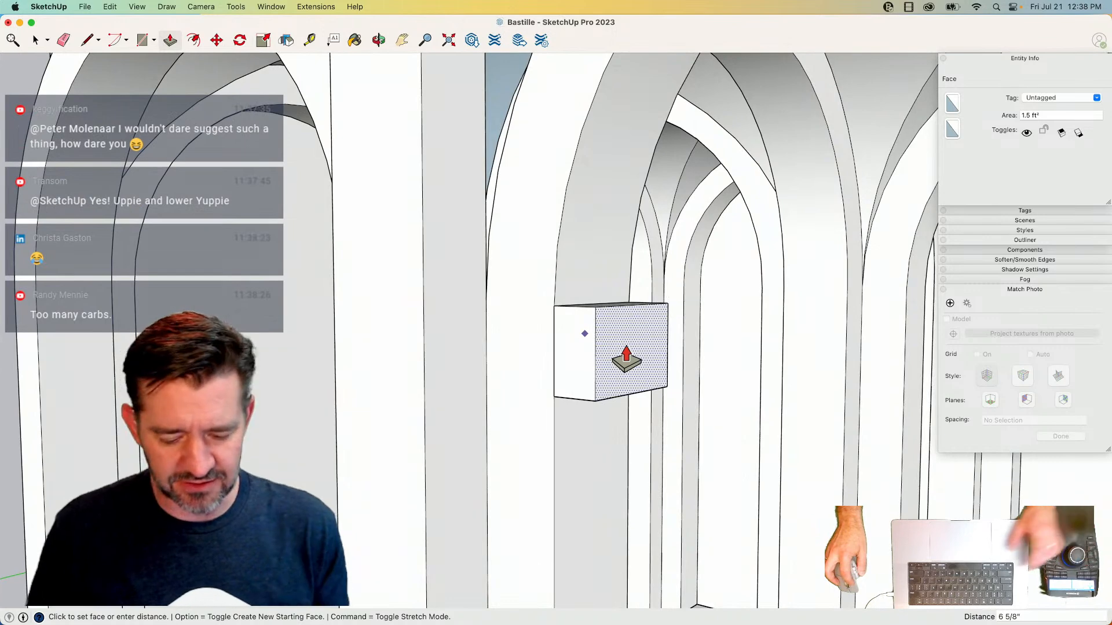
pyautogui.click(624, 355)
pyautogui.press('space')
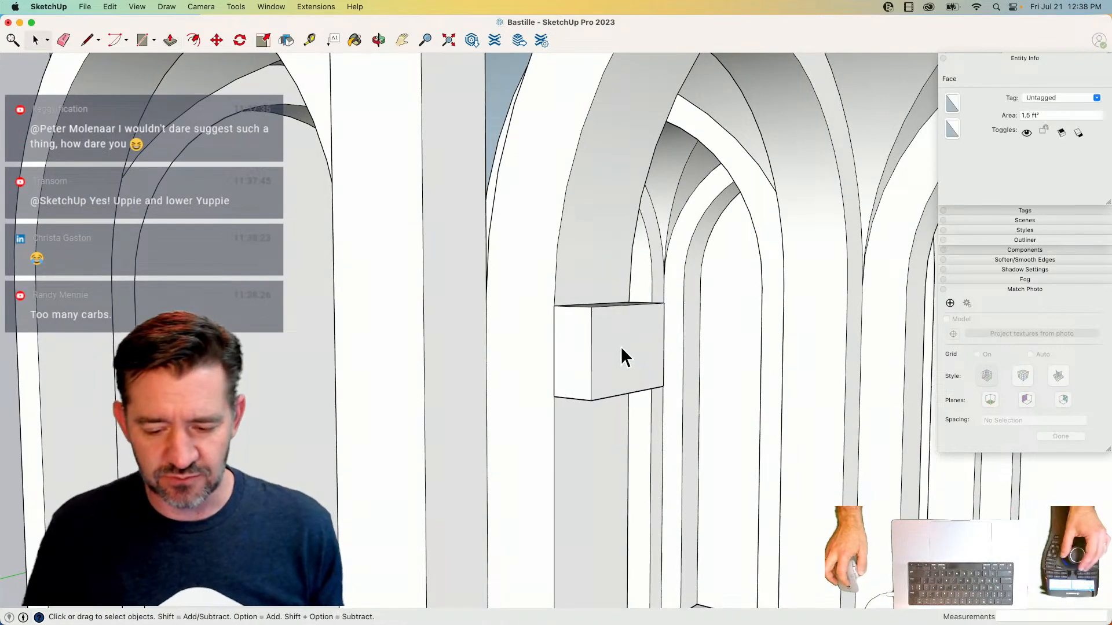
# - Draw a diagonal from the arch leg up to the capital block's lower corner and Push/Pull the triangle across the leg's full depth
pyautogui.press('l')
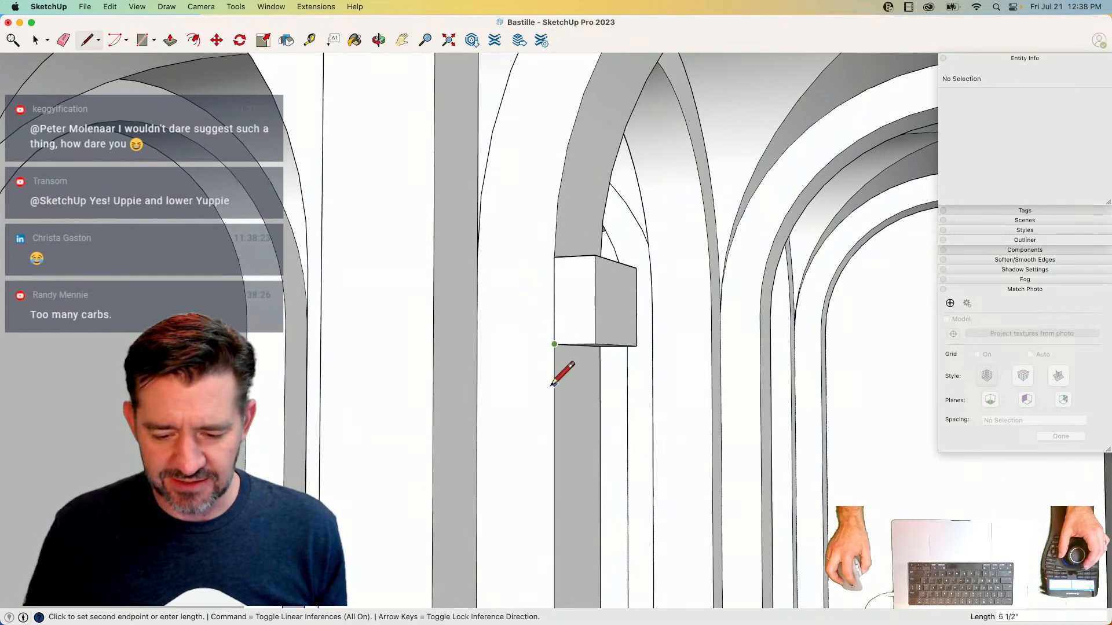
pyautogui.click(554, 432)
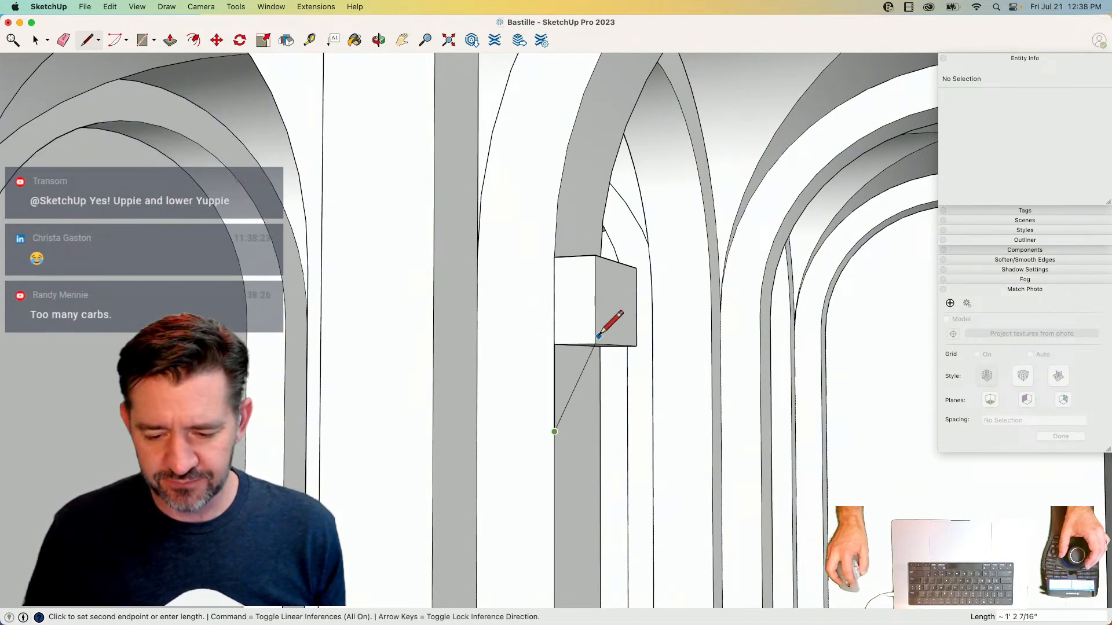
pyautogui.click(595, 344)
pyautogui.press('p')
pyautogui.click(569, 389)
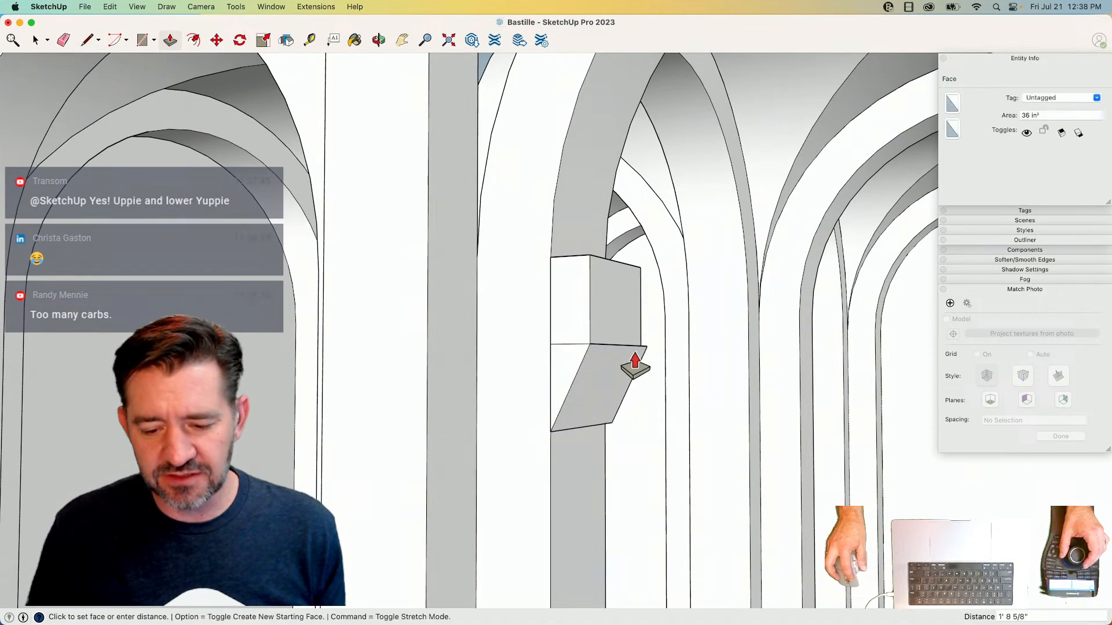
pyautogui.click(643, 350)
pyautogui.press('e')
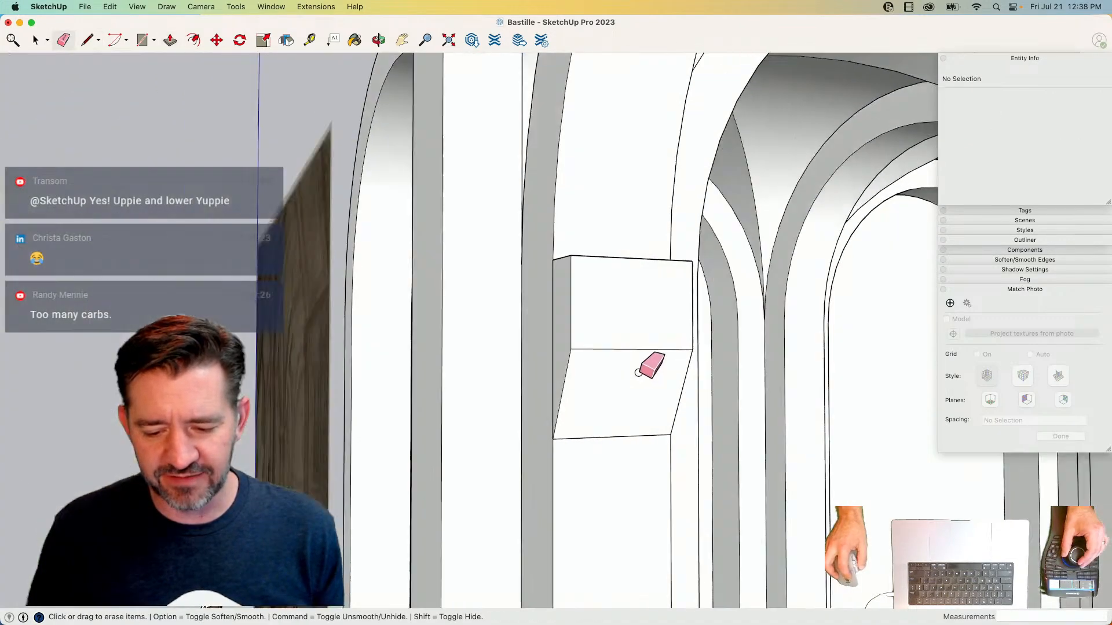
pyautogui.moveTo(679, 345); pyautogui.dragTo(678, 358)
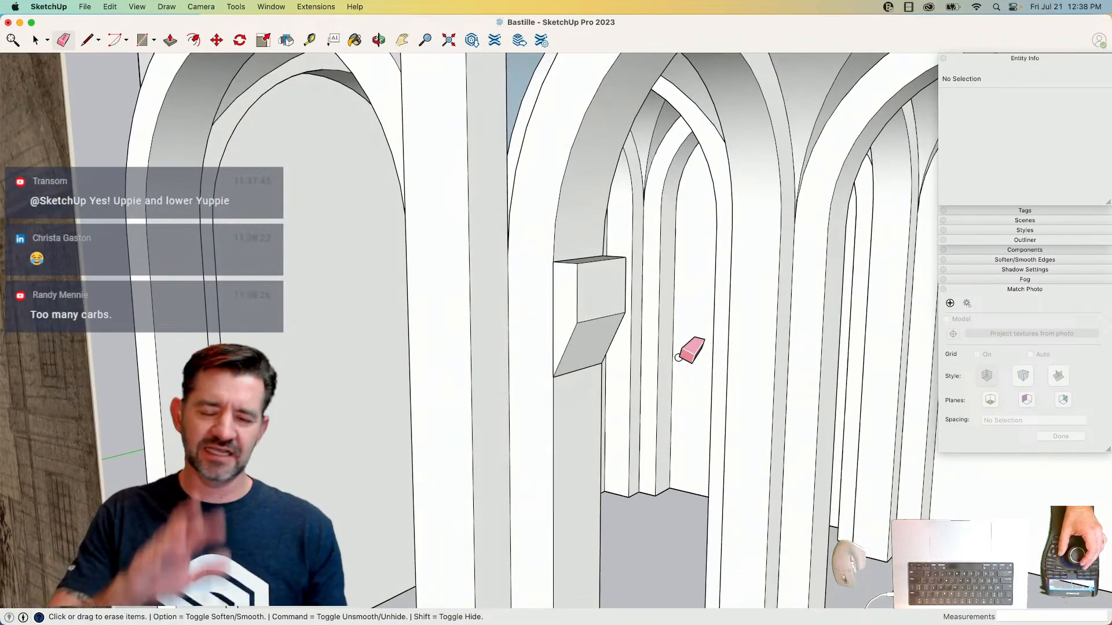
pyautogui.press('super')
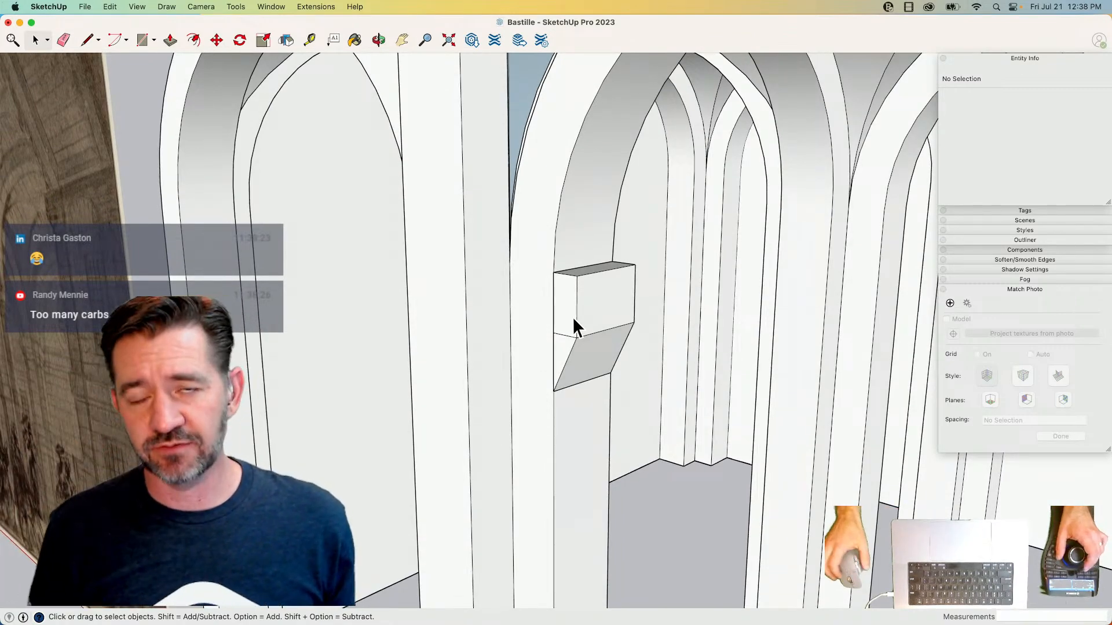
# - Push/Pull the capital block's two end faces outward 6" beyond the front and back of the arch leg
pyautogui.press('l')
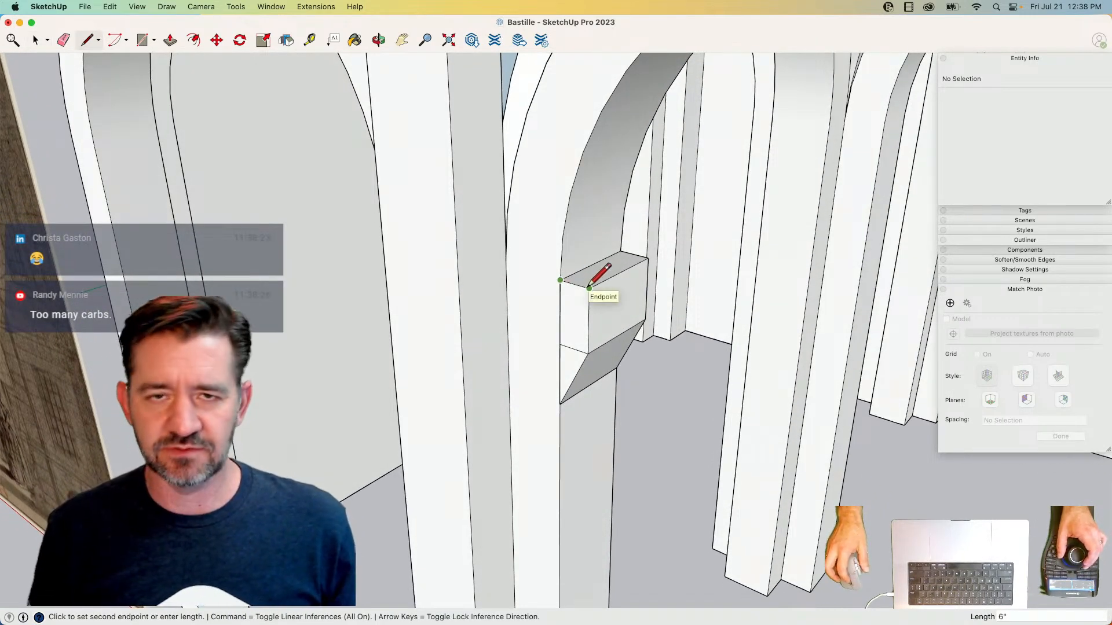
pyautogui.press('space')
pyautogui.press('p')
pyautogui.click(568, 317)
pyautogui.click(565, 324)
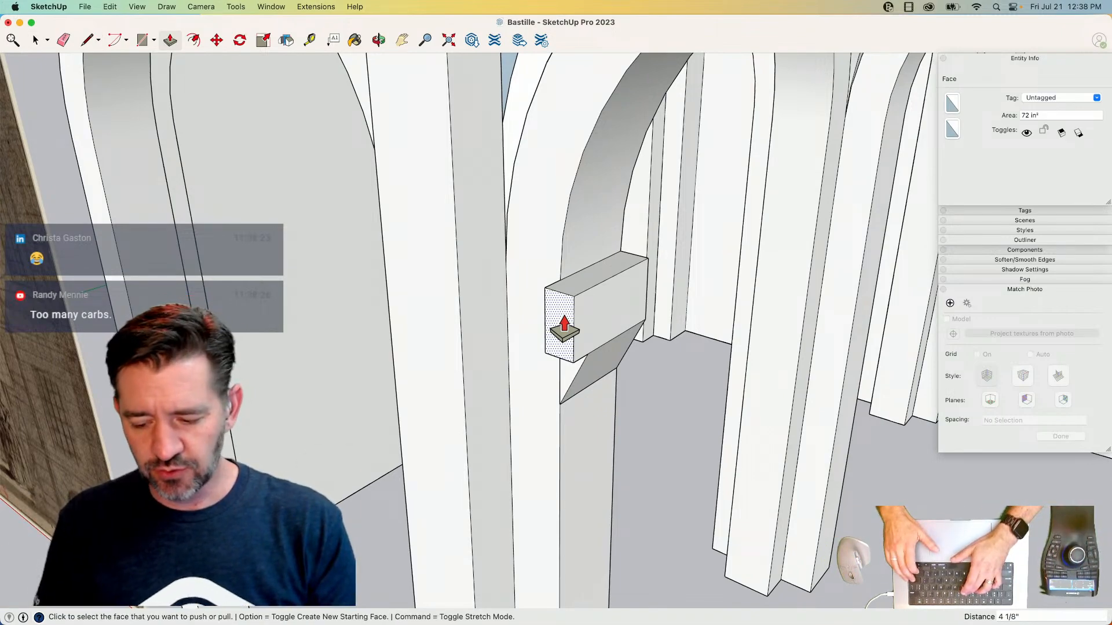
pyautogui.click(564, 324)
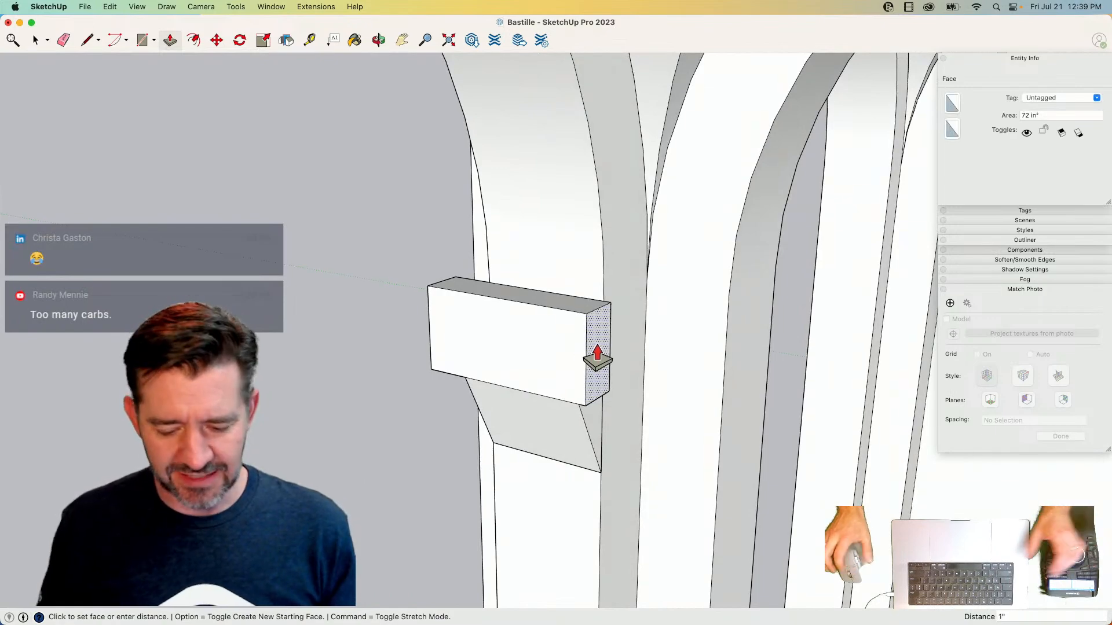
pyautogui.write('6')
pyautogui.press('Return')
pyautogui.press('space')
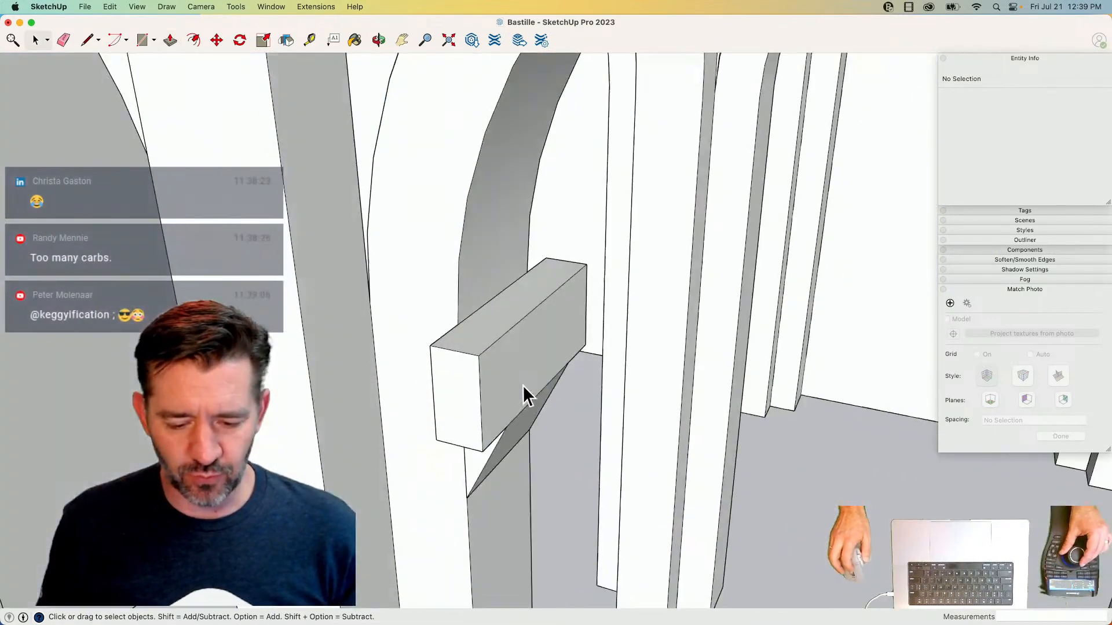
# - Draw a diagonal across the block's top at its front end and Push/Pull the corner triangle down 1' to cut it off
pyautogui.press('l')
pyautogui.click(473, 322)
pyautogui.click(507, 353)
pyautogui.press('p')
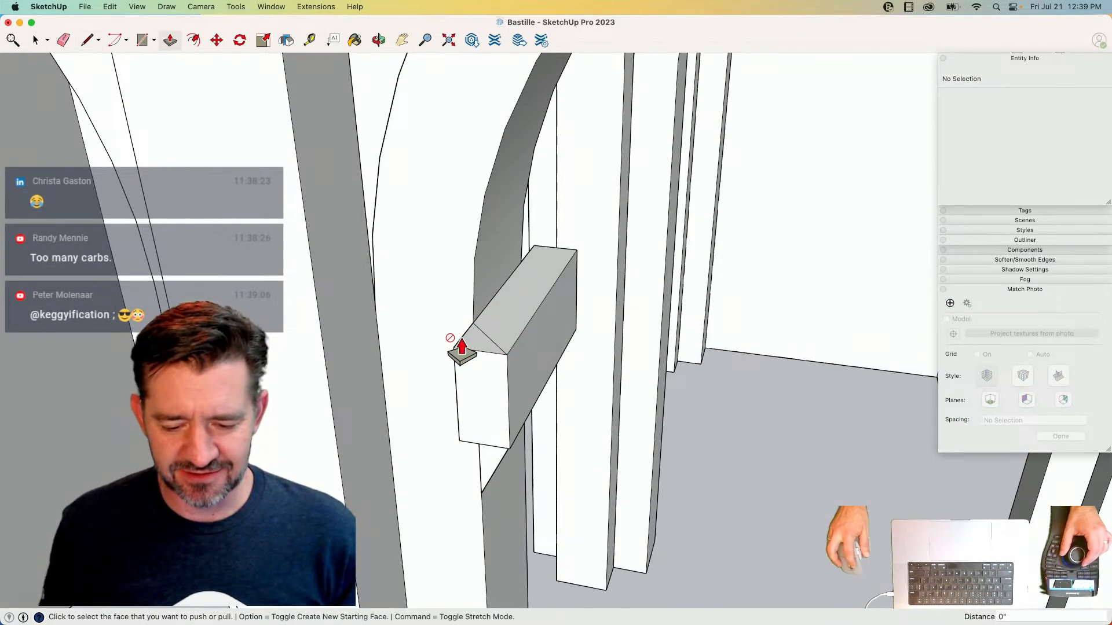
pyautogui.click(472, 344)
pyautogui.click(484, 514)
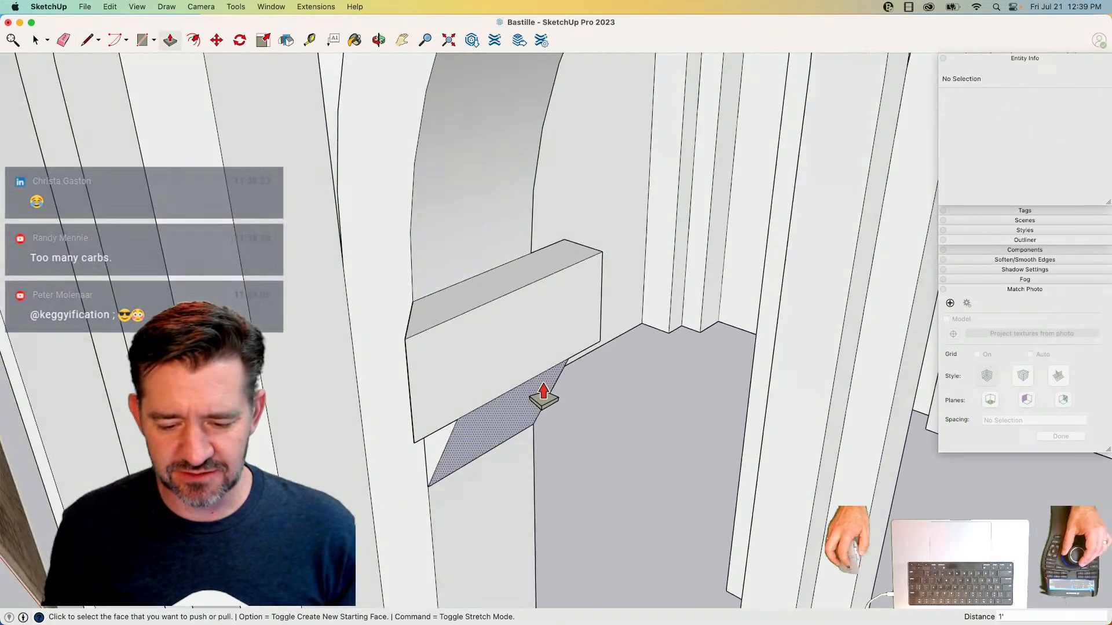
# - Draw a matching diagonal on the block's top at the back end and Push/Pull that corner away through 1'
pyautogui.press('l')
pyautogui.click(590, 273)
pyautogui.click(671, 306)
pyautogui.press('p')
pyautogui.click(642, 289)
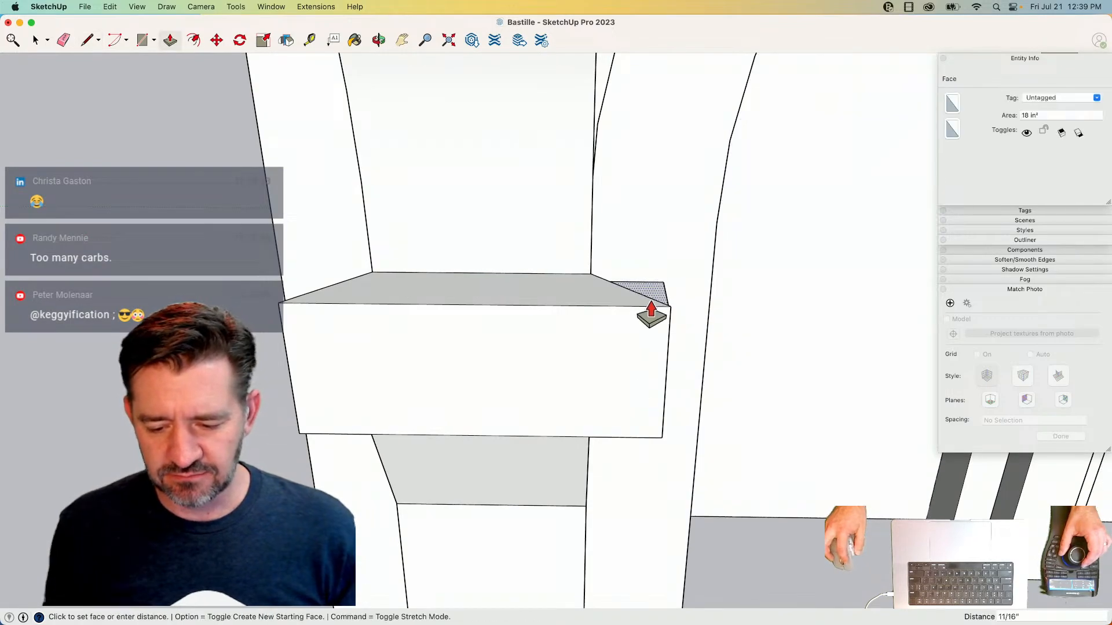
pyautogui.click(648, 492)
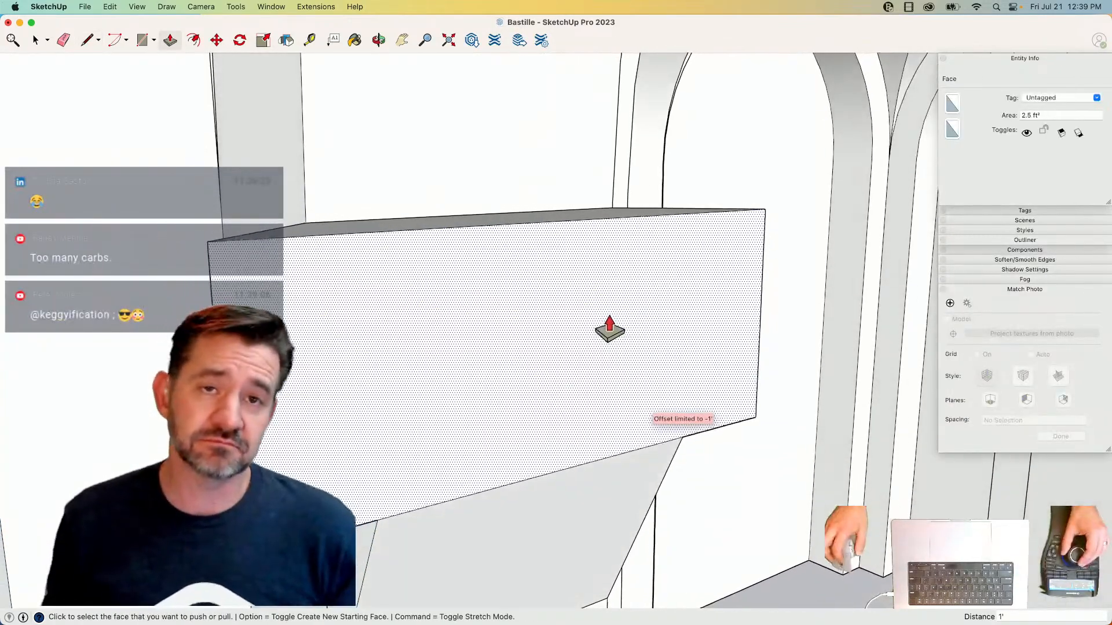
# - Join the block's lower corners to the leg's edges to form sloped faces under the capital, erasing the leftover inner edge
pyautogui.press('l')
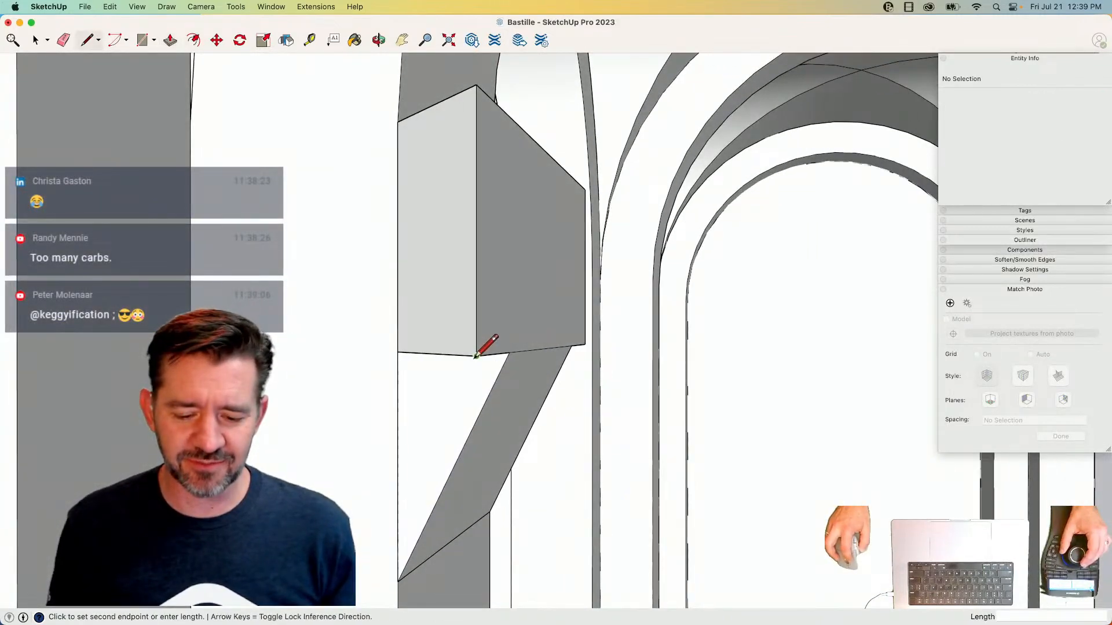
pyautogui.click(398, 581)
pyautogui.press('e')
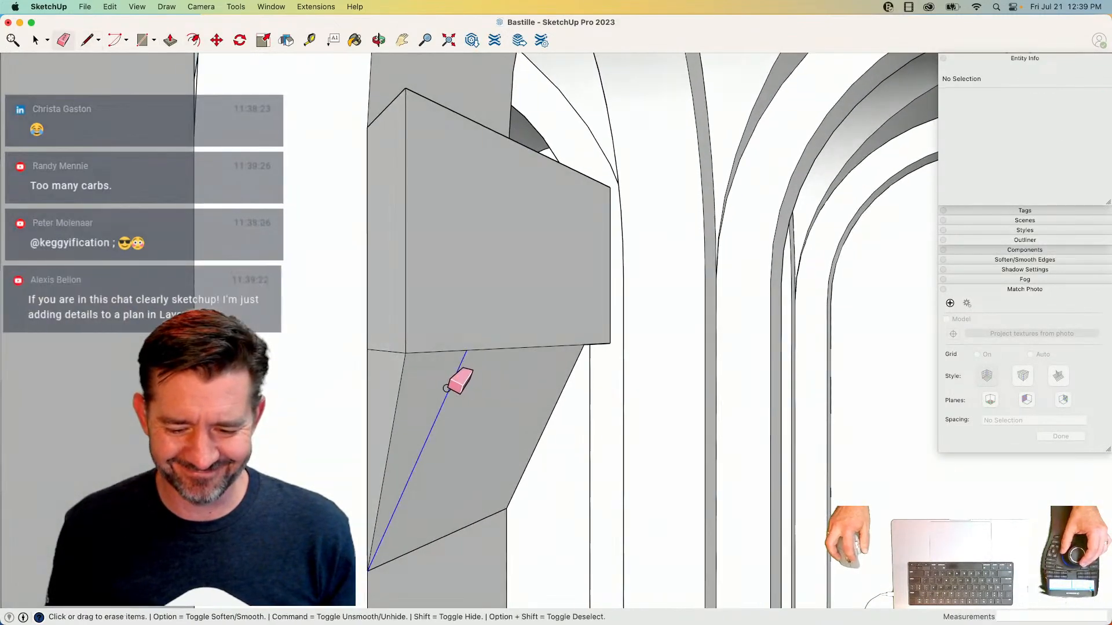
pyautogui.click(449, 397)
pyautogui.press('l')
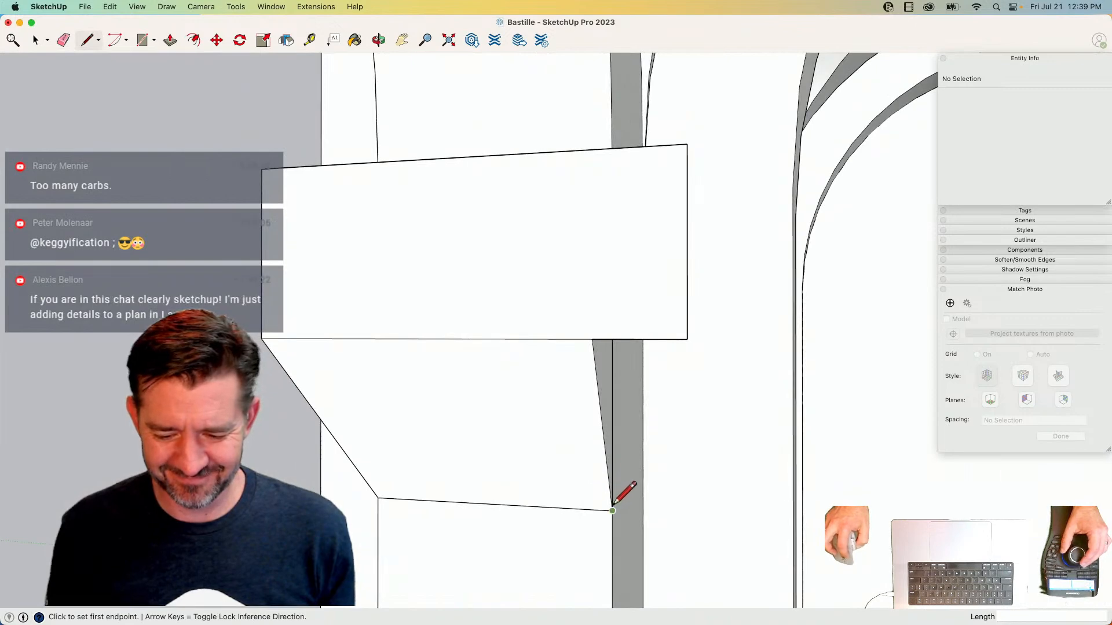
pyautogui.click(612, 504)
pyautogui.click(687, 339)
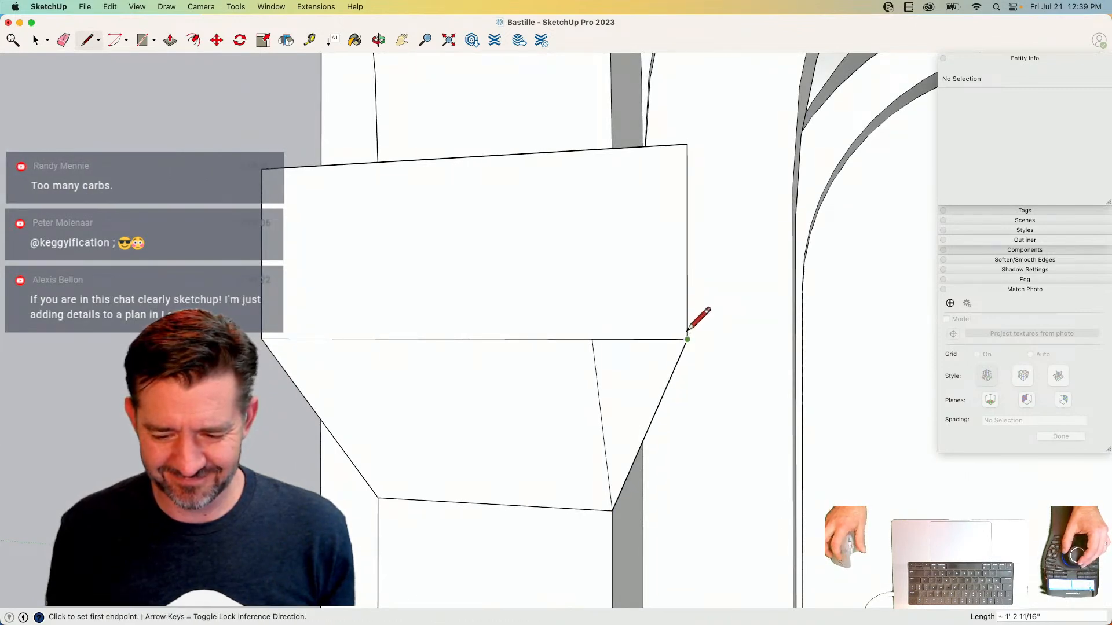
pyautogui.press('e')
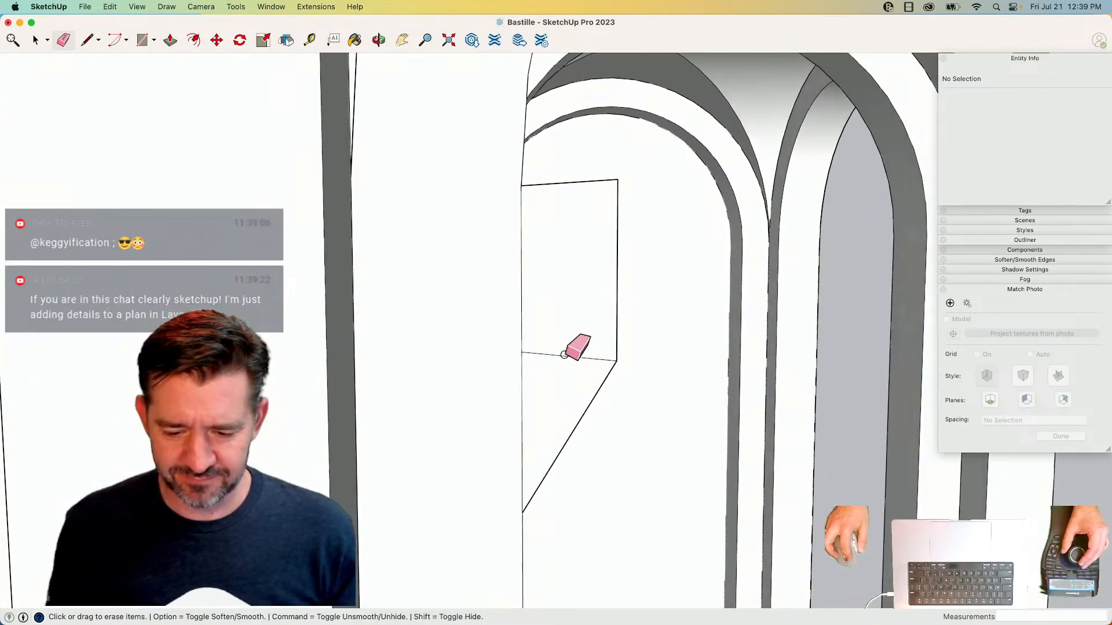
# - Select the whole capital, cut it, and paste it in place inside the arch component
pyautogui.press('space')
pyautogui.moveTo(491, 252); pyautogui.dragTo(601, 387)
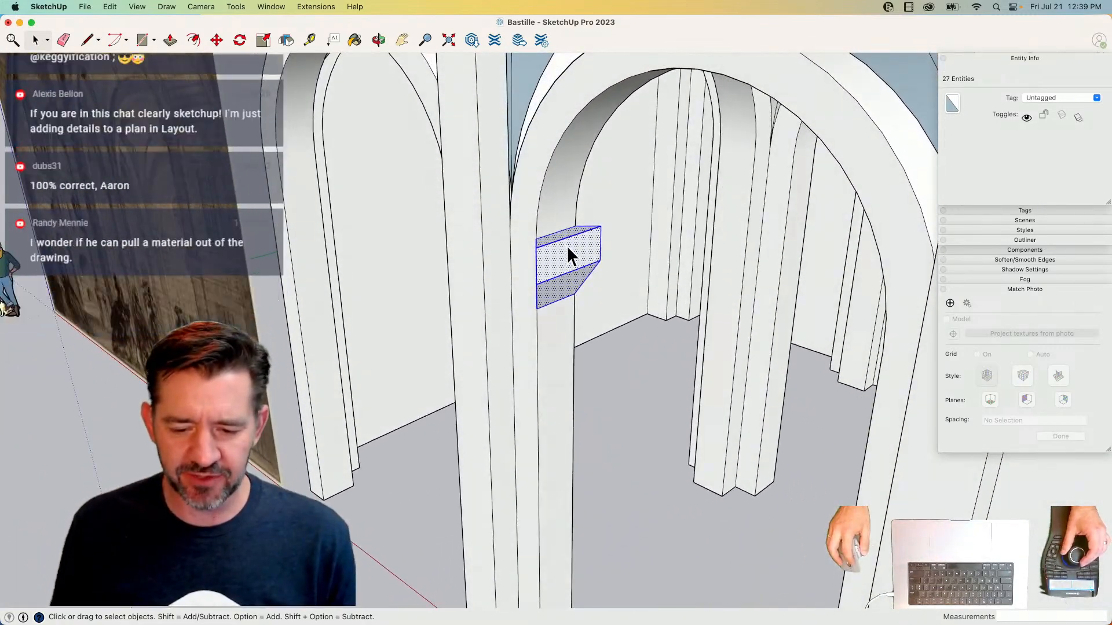
pyautogui.rightClick(565, 256)
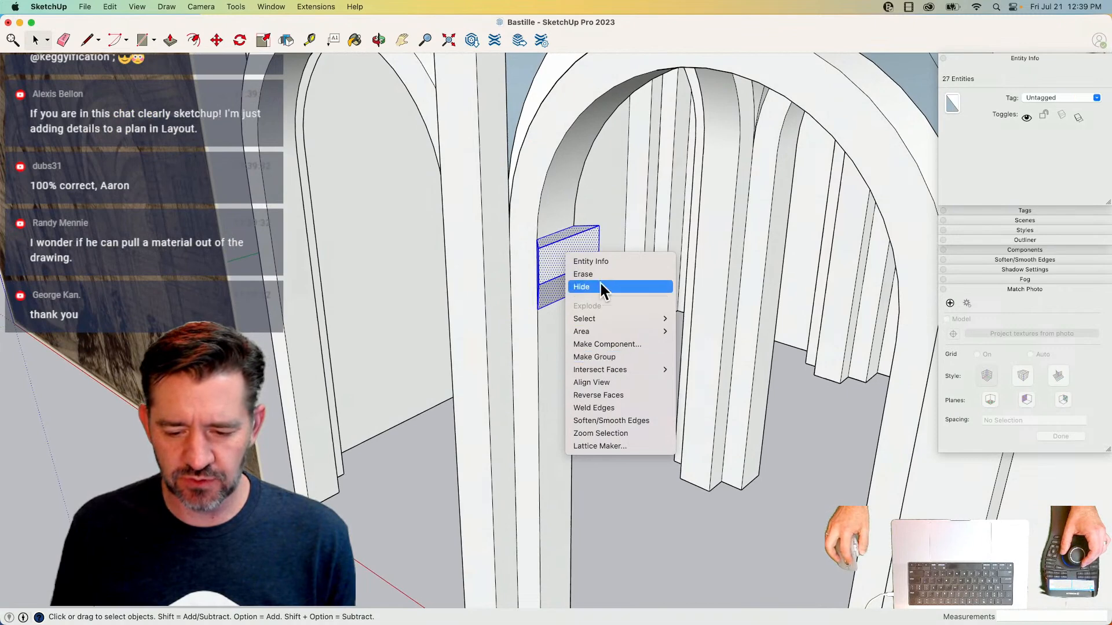
pyautogui.click(536, 297)
pyautogui.press('Delete')
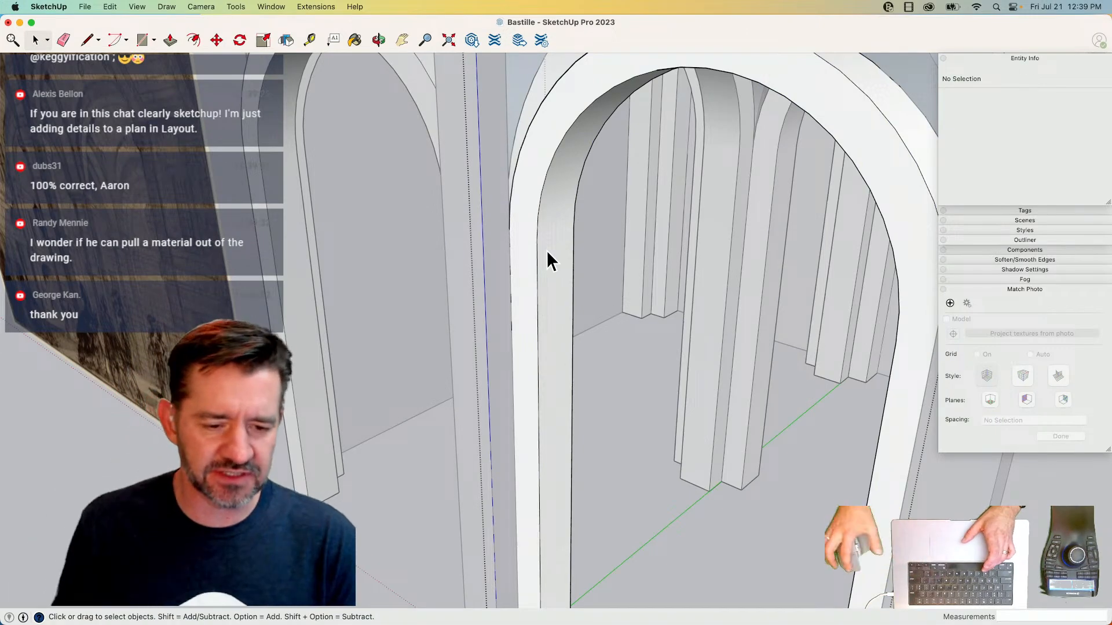
pyautogui.click(109, 7)
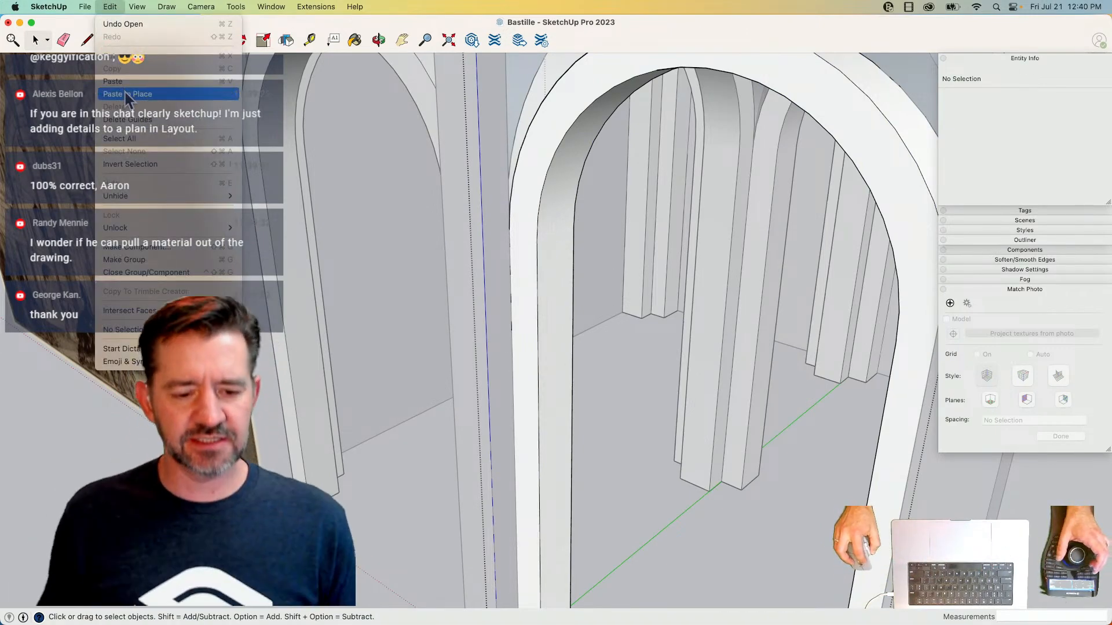
pyautogui.click(126, 92)
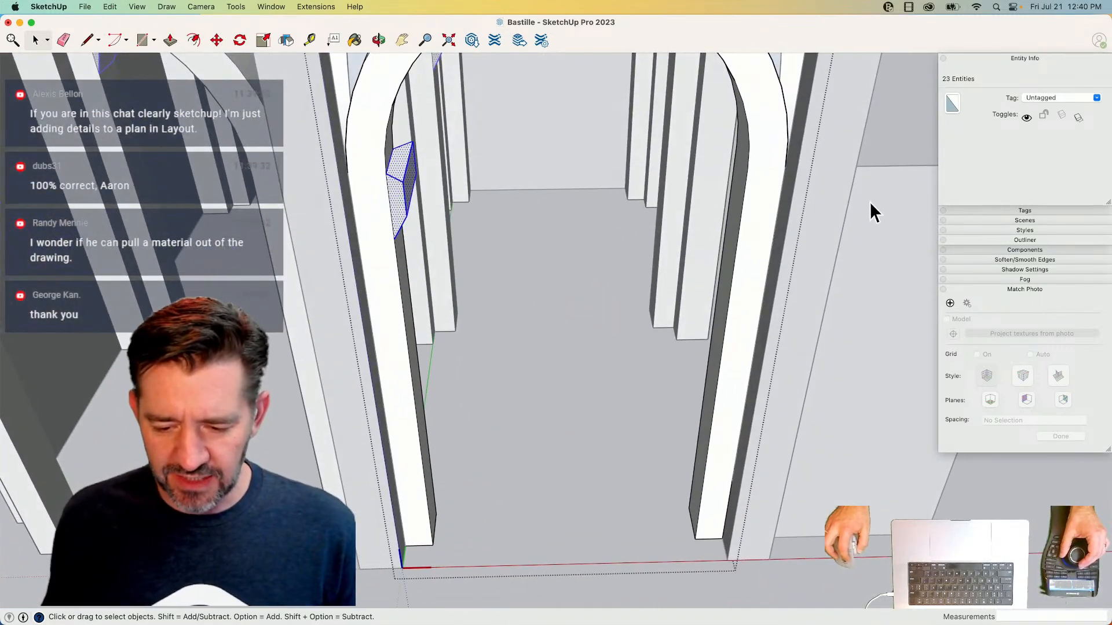
# - Draw a line across the arch opening at floor level between the inner corners of the two legs
pyautogui.press('l')
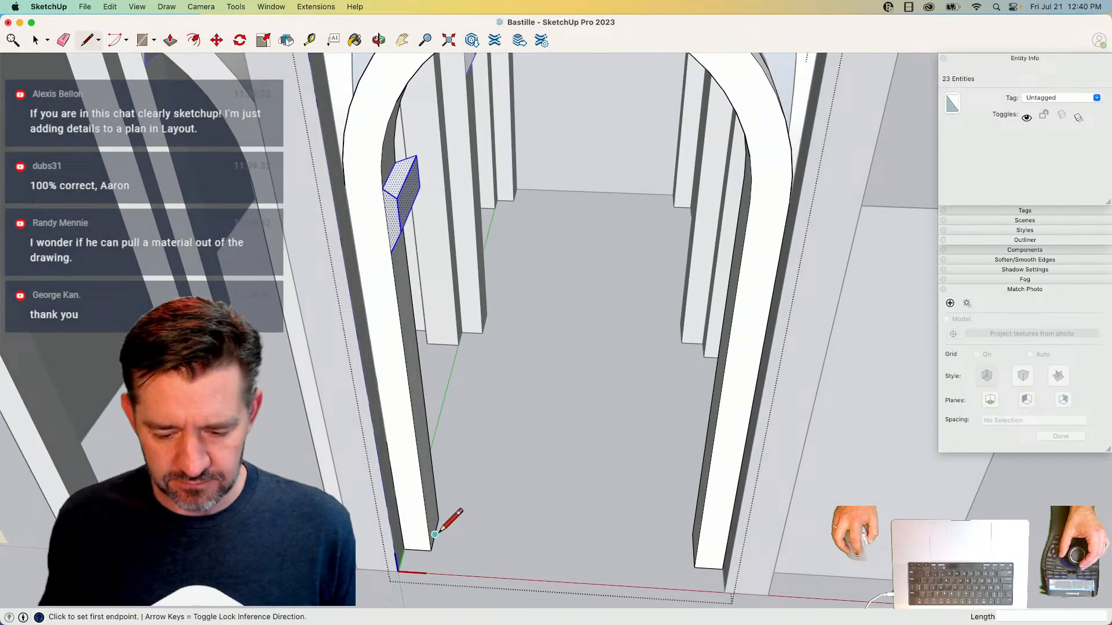
pyautogui.click(693, 549)
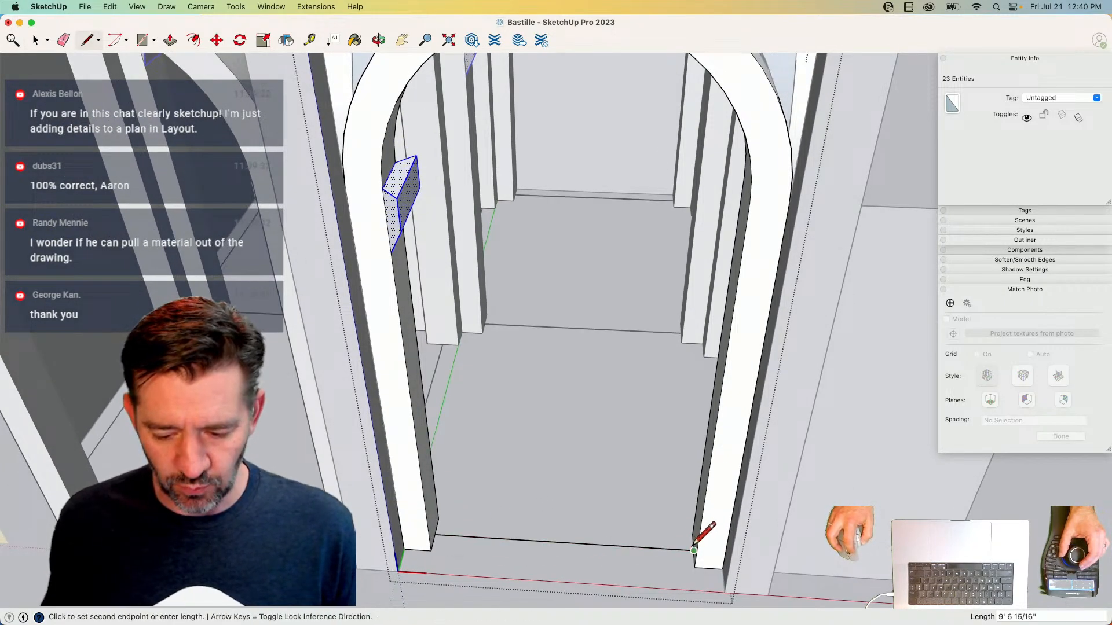
pyautogui.press('space')
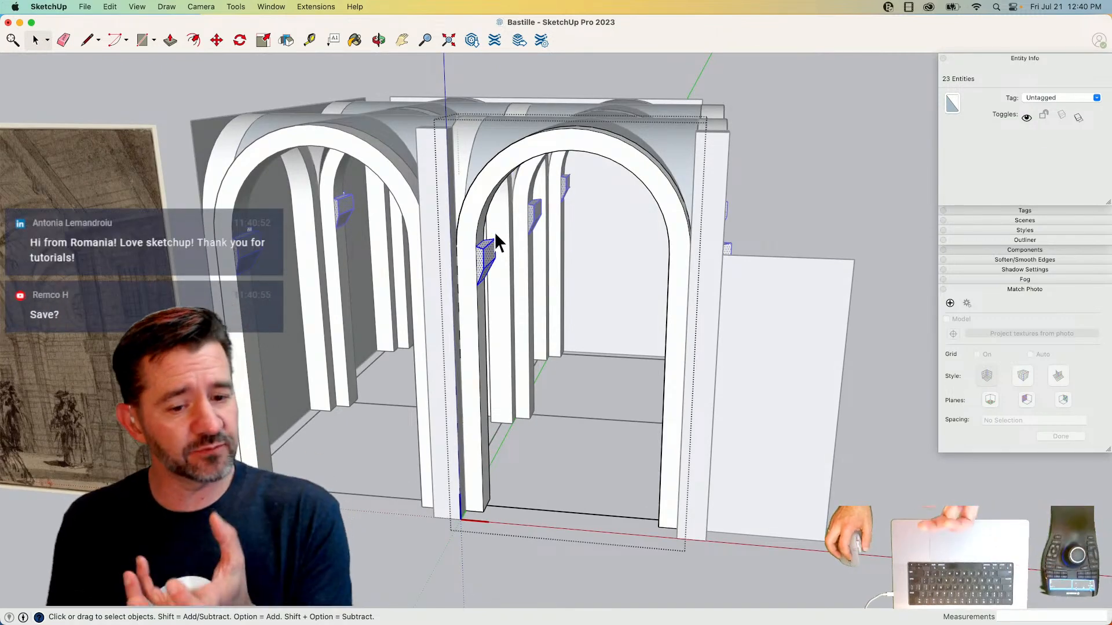
# - Use Flip in copy mode to mirror the capital onto the opposite leg about the midpoint of the line across the opening
pyautogui.click(288, 42)
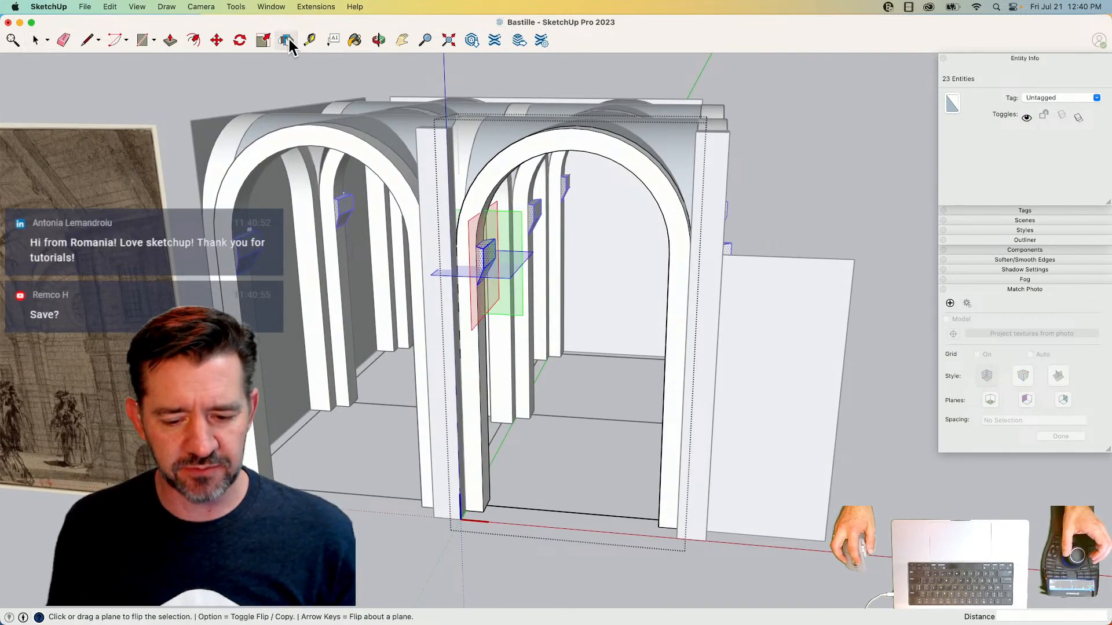
pyautogui.moveTo(469, 251); pyautogui.dragTo(576, 521)
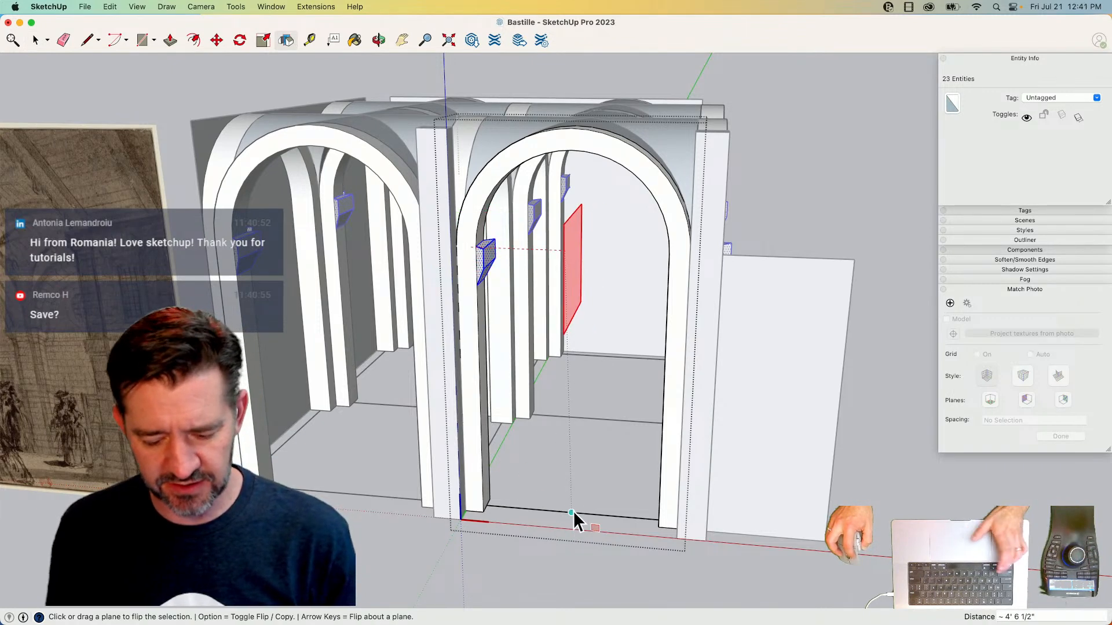
pyautogui.press('alt')
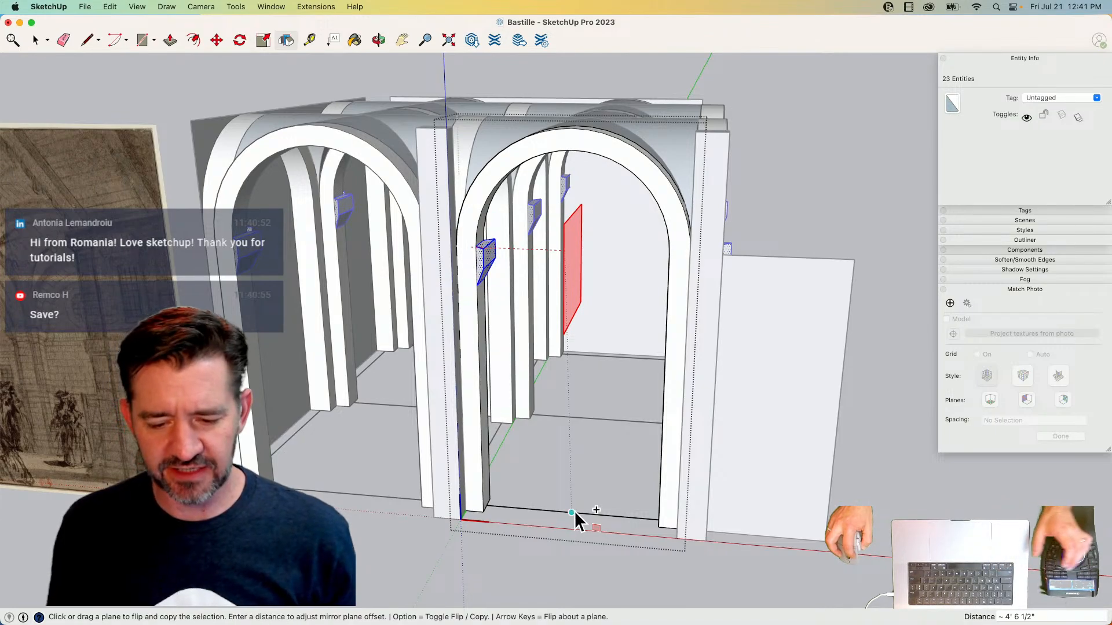
pyautogui.click(574, 510)
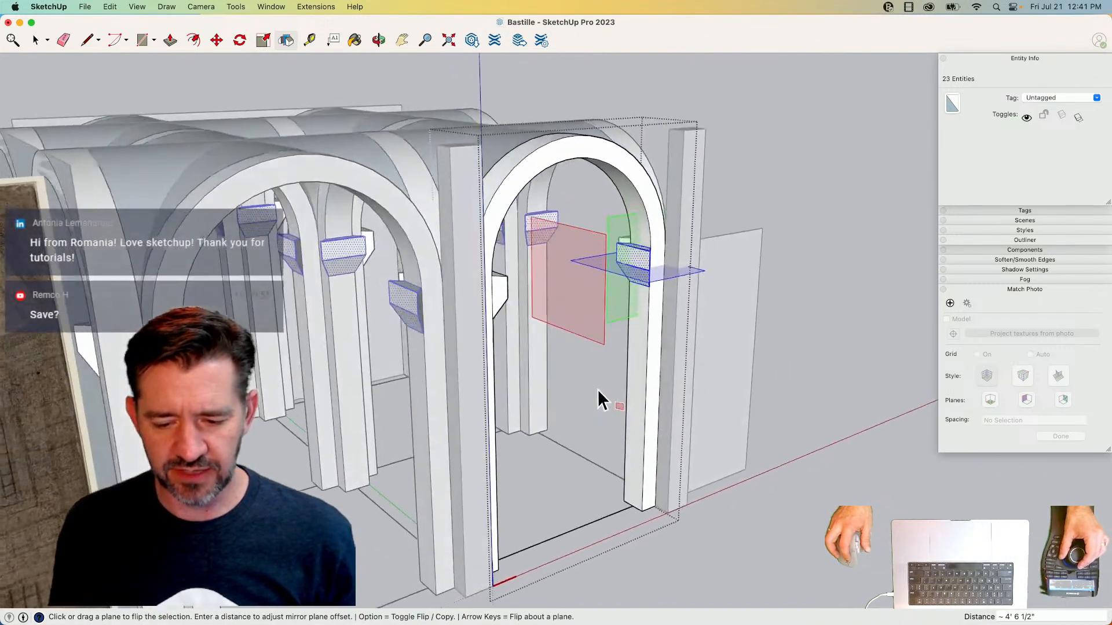
pyautogui.press('space')
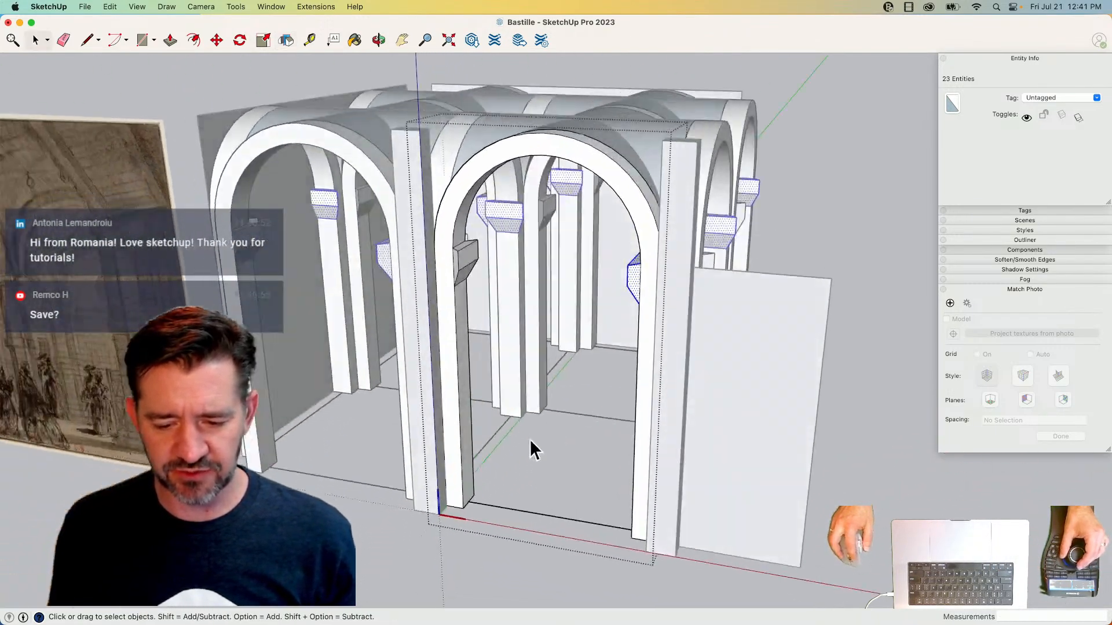
pyautogui.click(527, 454)
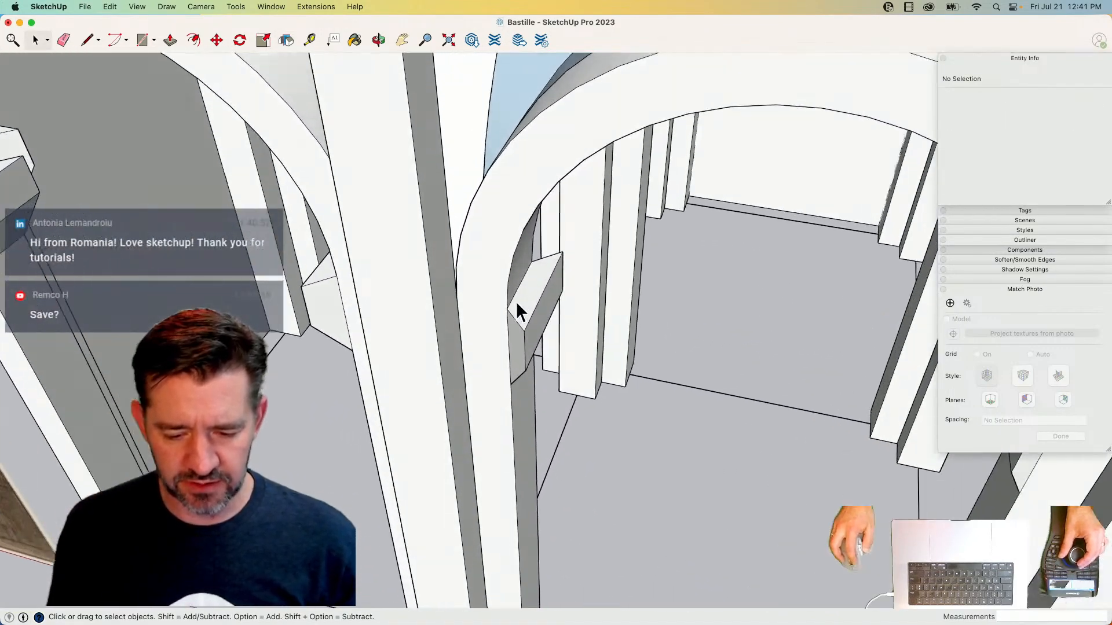
# - Draw a horizontal line across the arch leg's front face from the capital's top corner to the leg's outer edge
pyautogui.press('l')
pyautogui.click(507, 306)
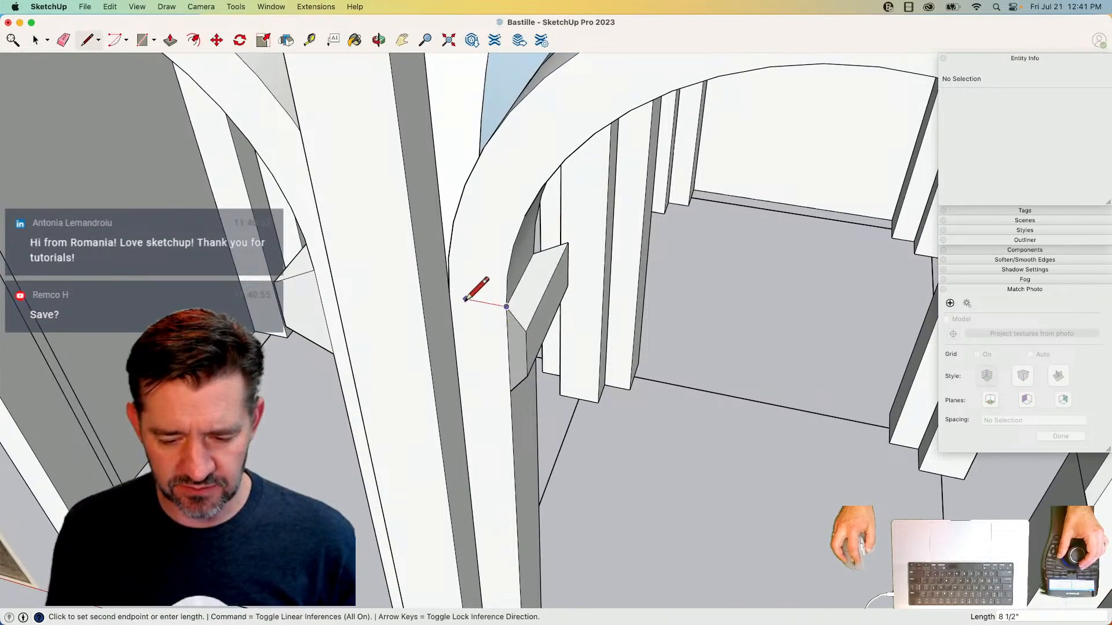
pyautogui.click(450, 296)
pyautogui.press('Escape')
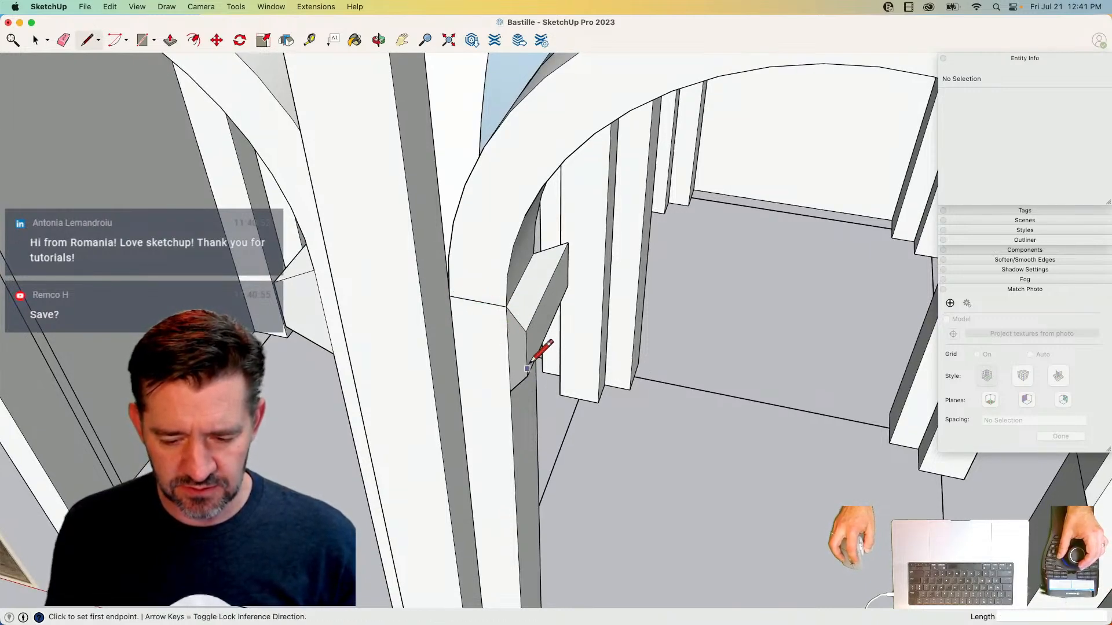
# - Draw the capital's upper slope across the arch leg's front face, mitre its outer corner, and erase the excess corner edges
pyautogui.click(526, 331)
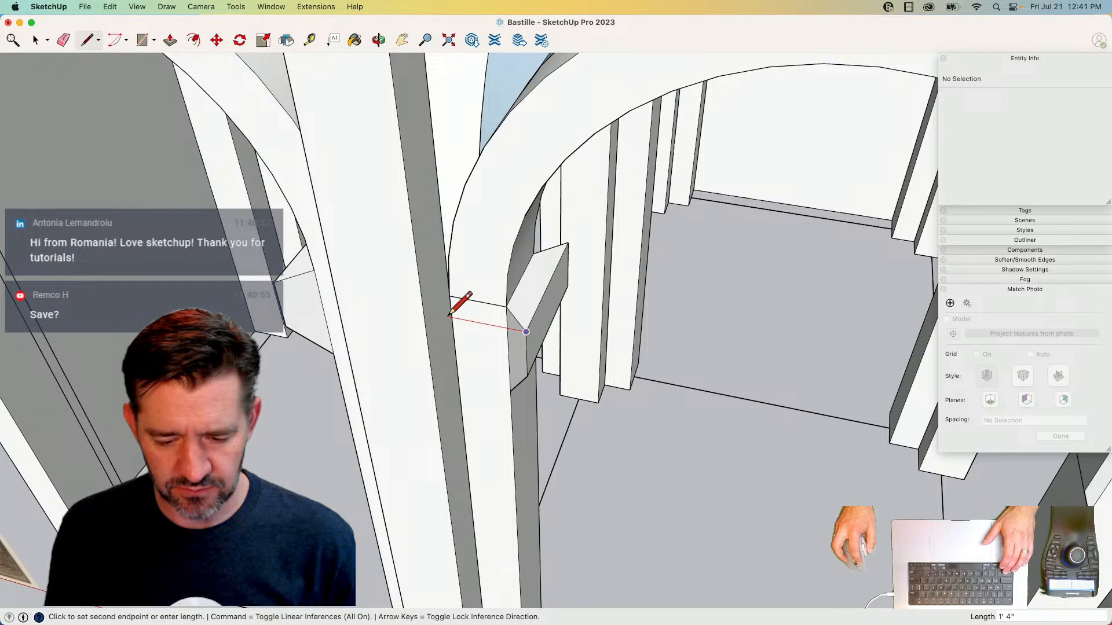
pyautogui.press('shift')
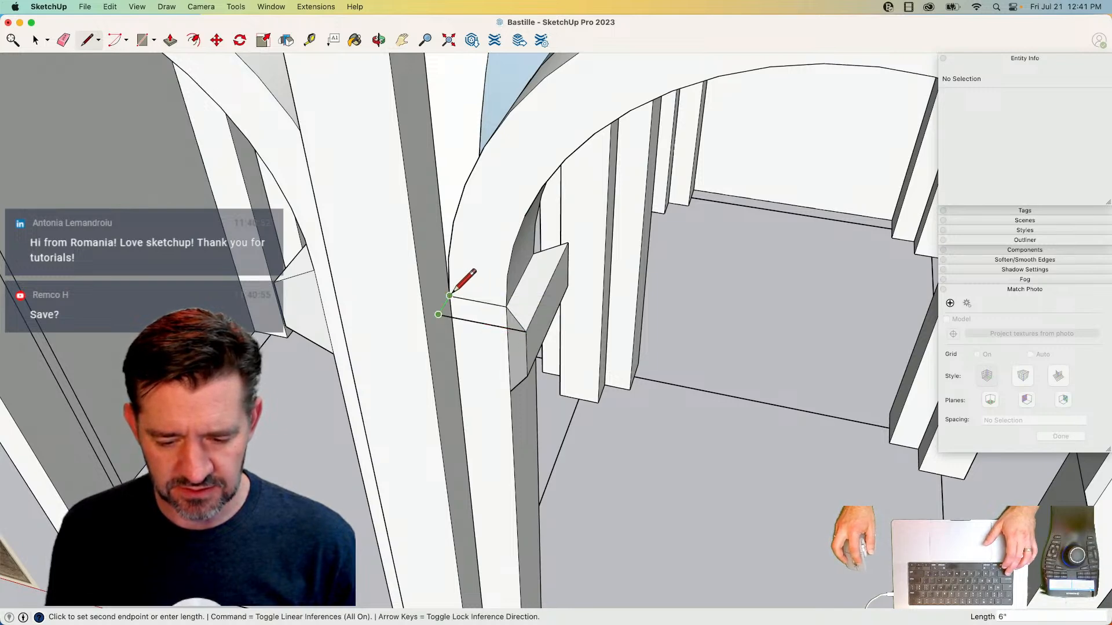
pyautogui.click(506, 306)
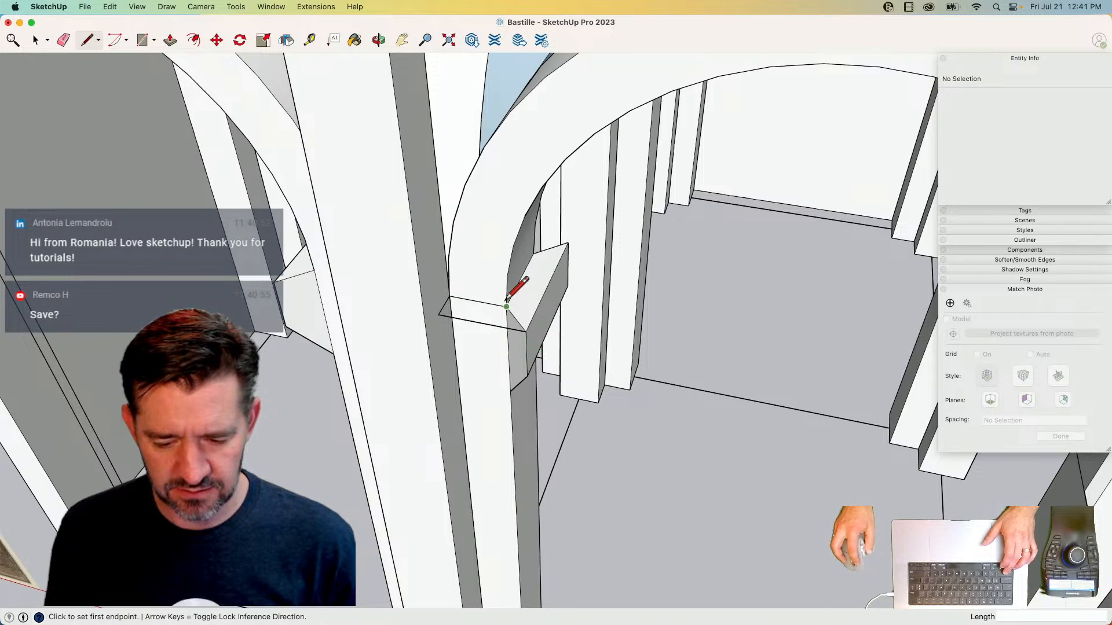
pyautogui.click(525, 331)
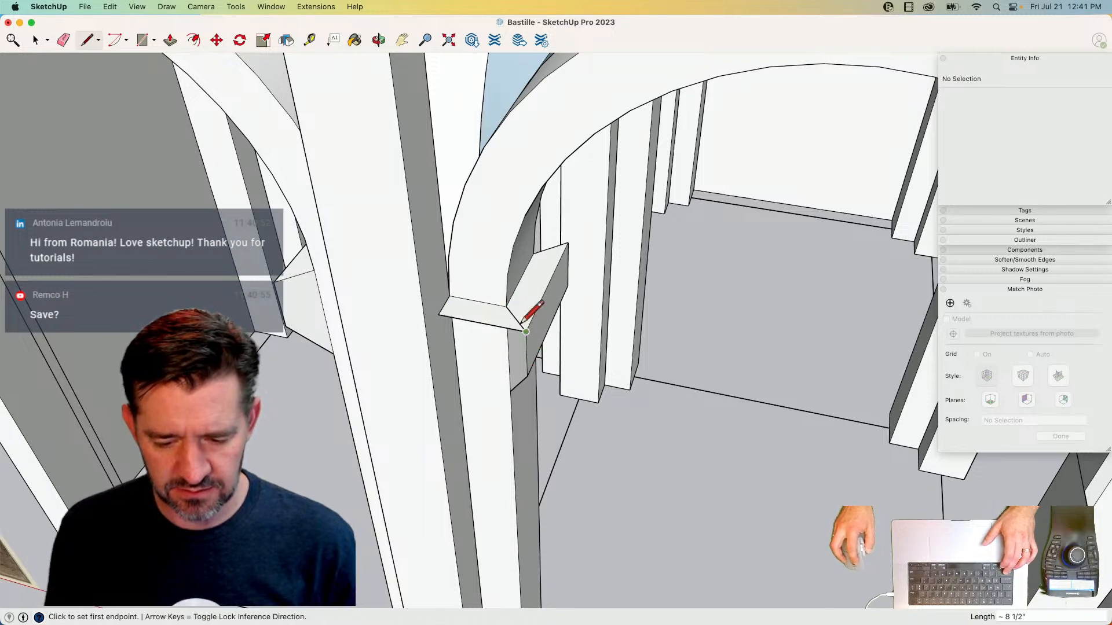
pyautogui.click(467, 319)
pyautogui.press('e')
pyautogui.press('l')
# - Draw the edges of the capital's vertical front band and lower slope down to the leg, closing all of its faces
pyautogui.click(510, 390)
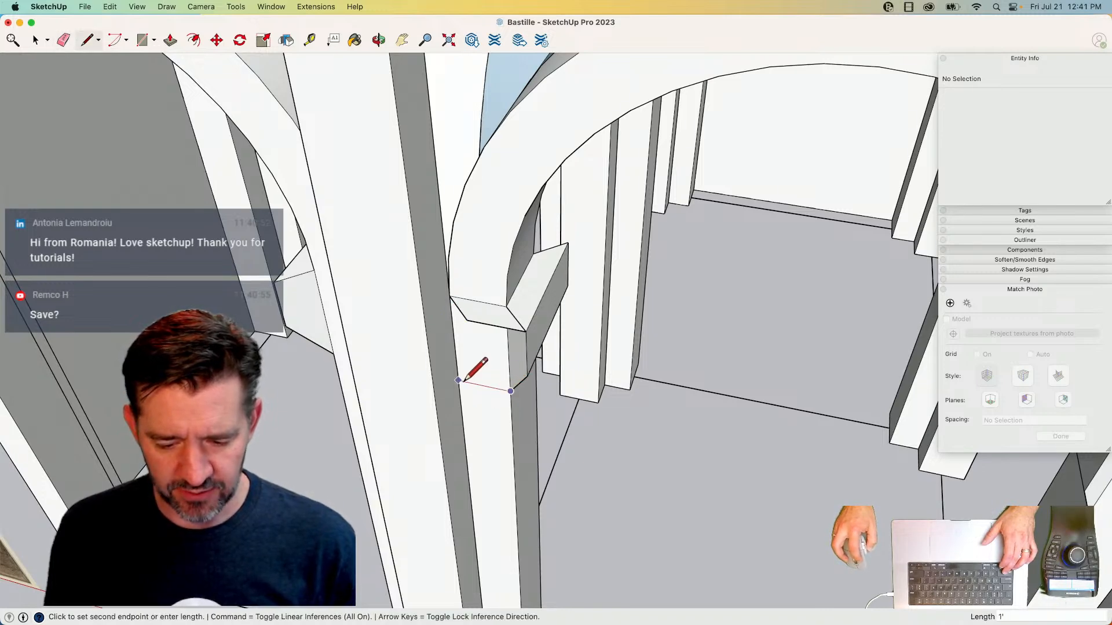
pyautogui.click(449, 296)
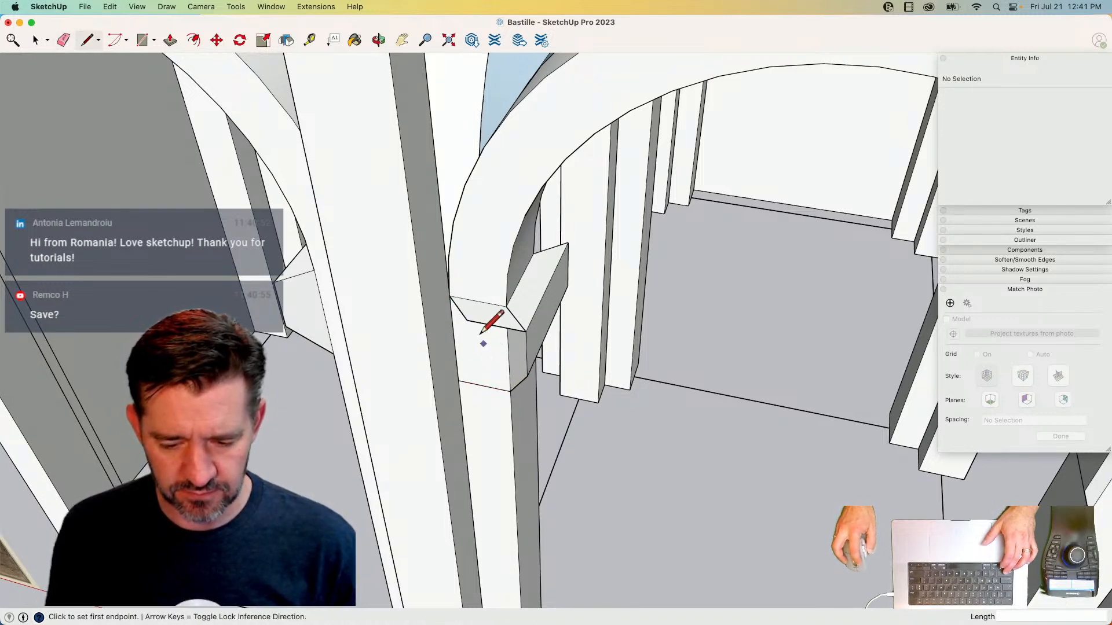
pyautogui.click(467, 320)
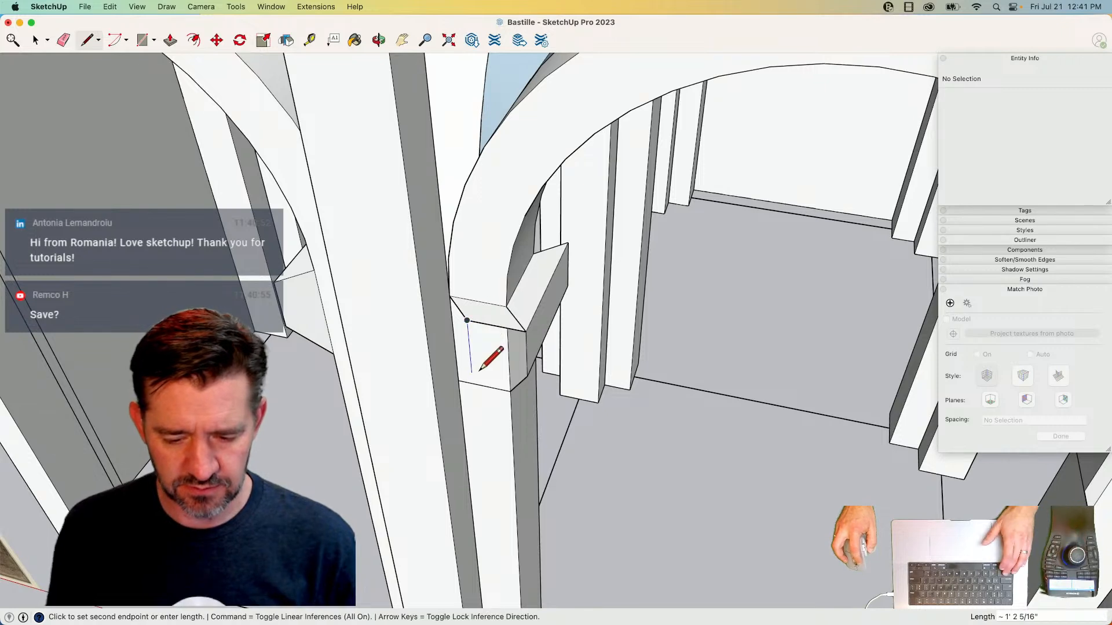
pyautogui.click(528, 376)
pyautogui.click(528, 376)
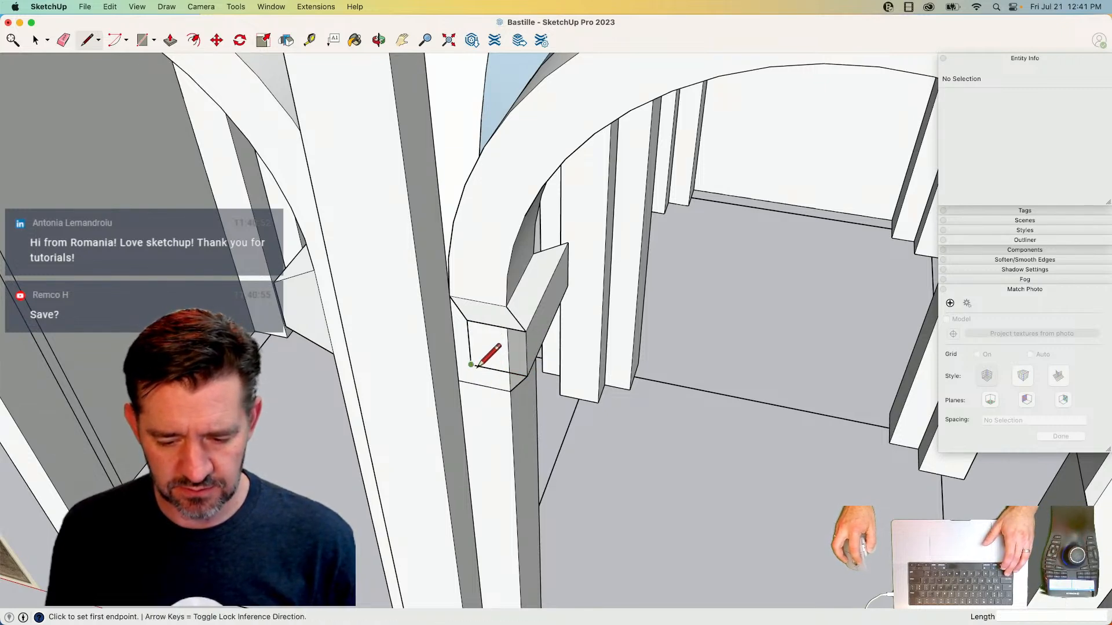
pyautogui.click(457, 381)
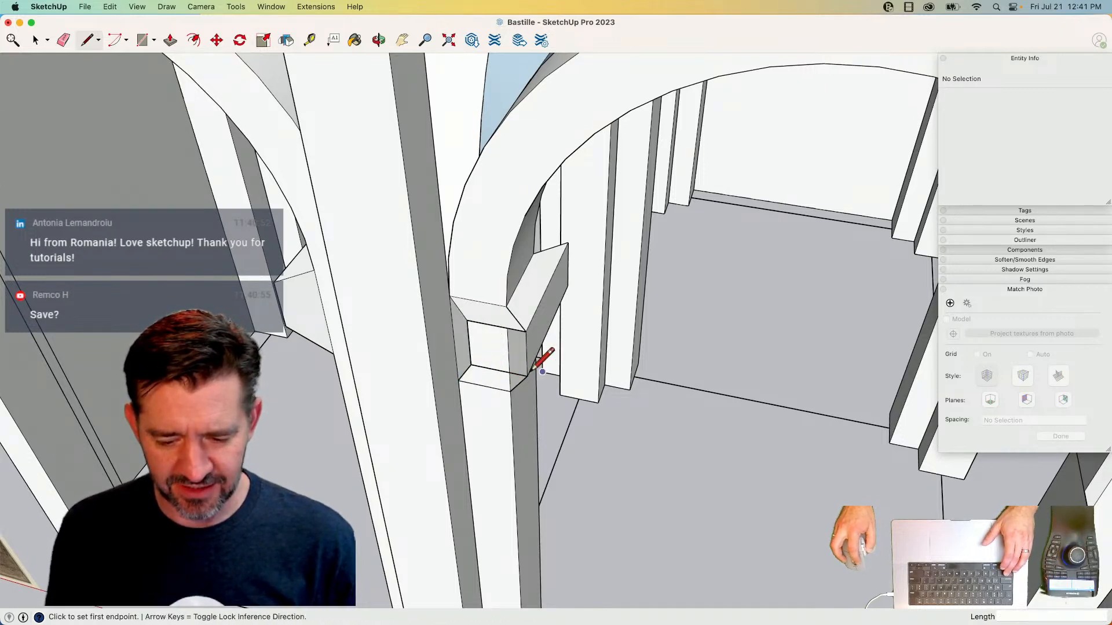
pyautogui.click(526, 331)
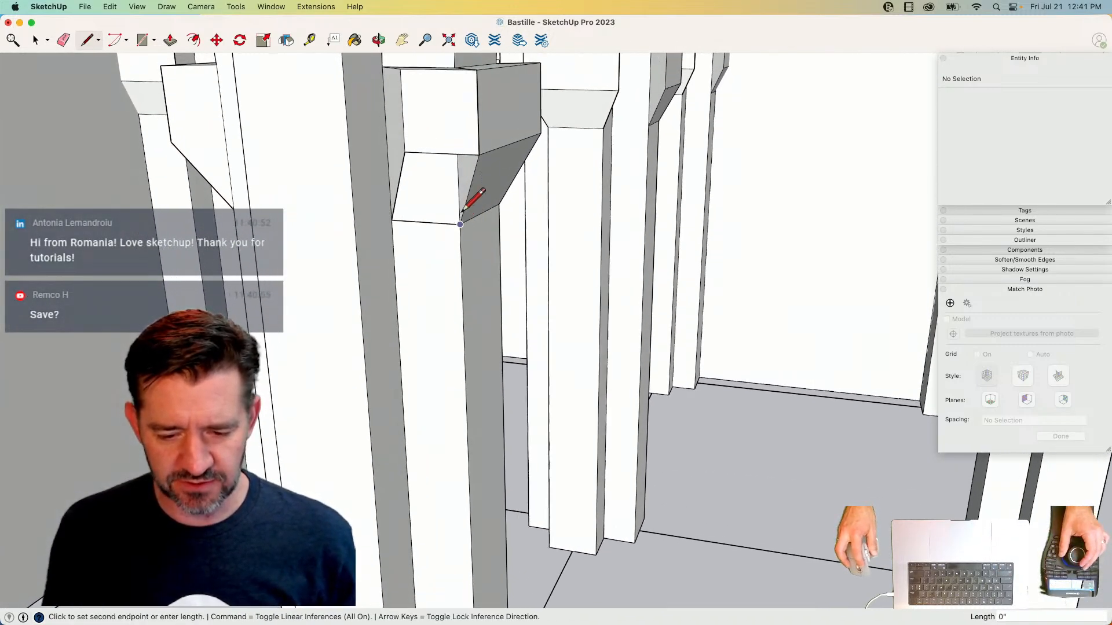
pyautogui.click(483, 150)
# - Select the new front part of the capital, cut it, and paste it in place inside the arch component
pyautogui.press('space')
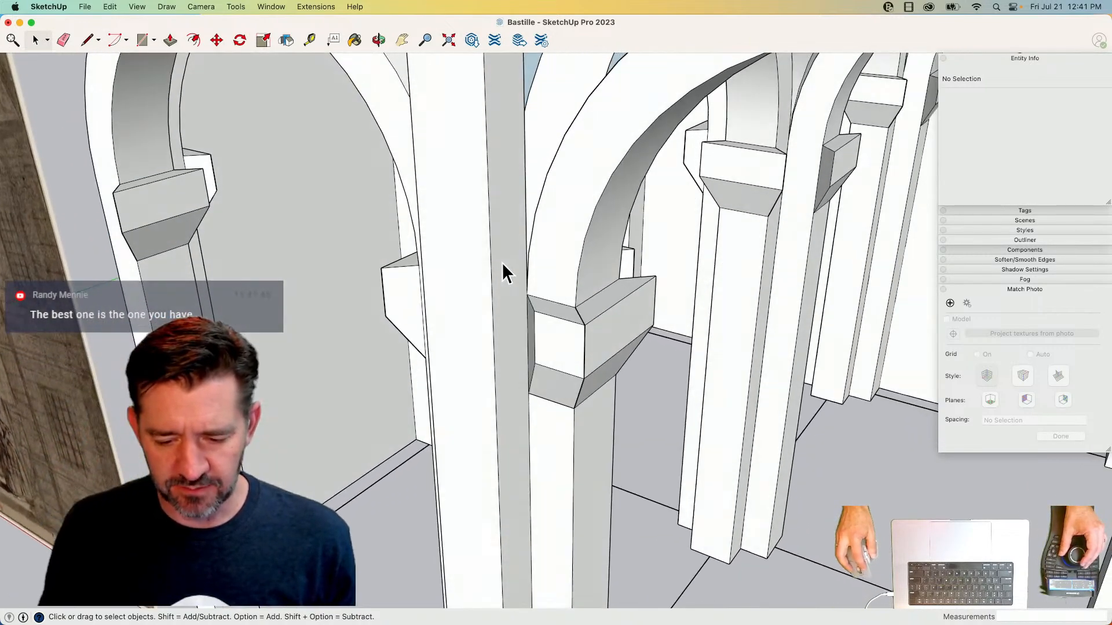
pyautogui.moveTo(502, 262); pyautogui.dragTo(576, 401)
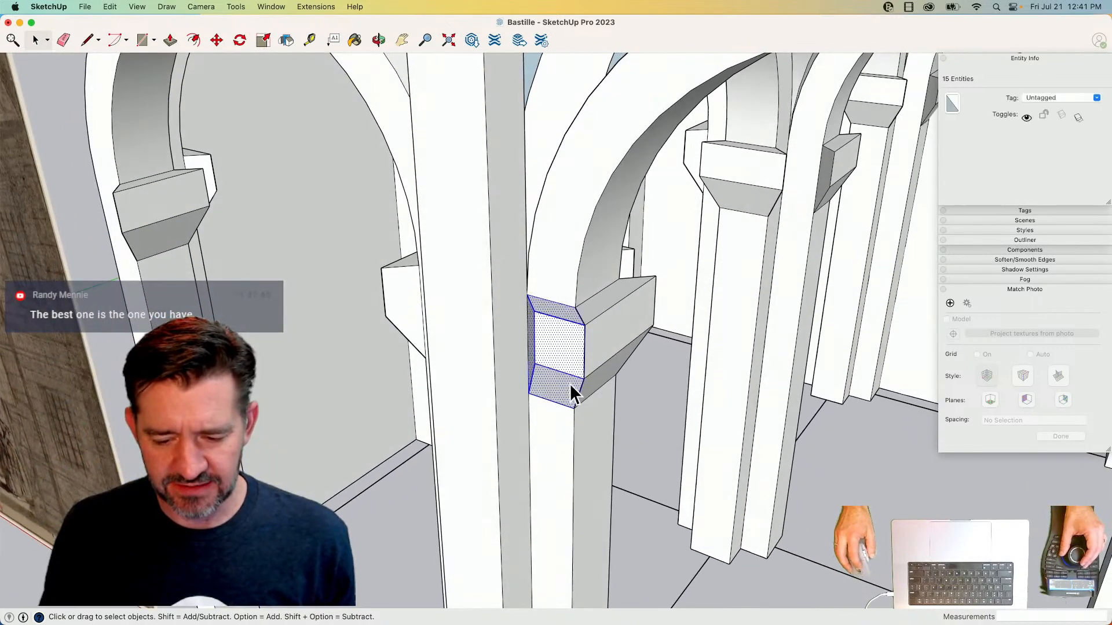
pyautogui.press('Delete')
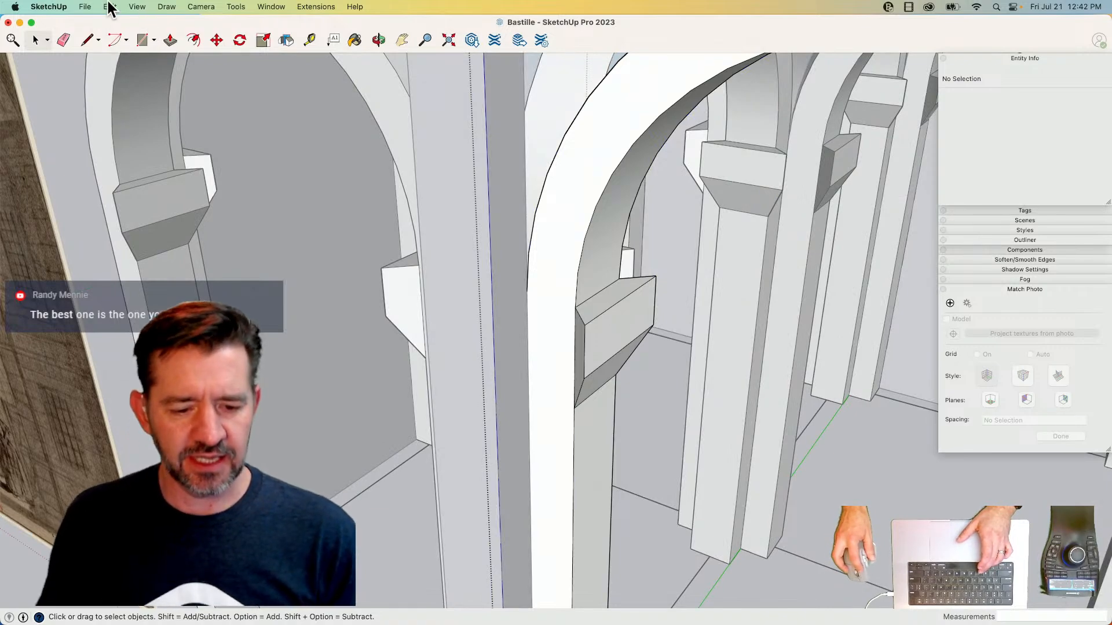
pyautogui.click(109, 8)
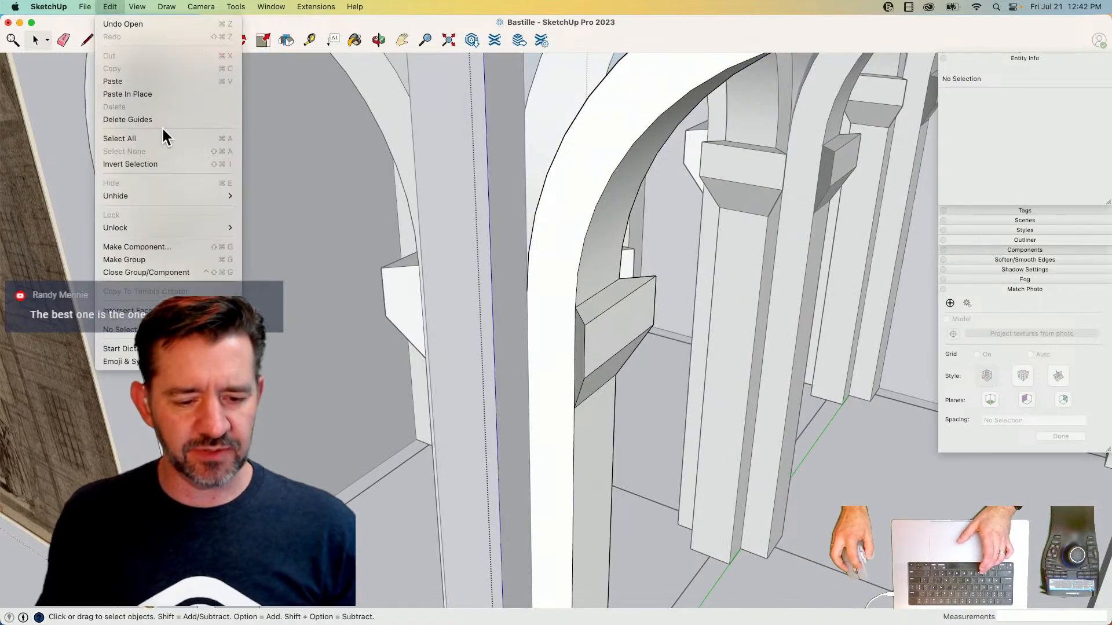
pyautogui.click(155, 93)
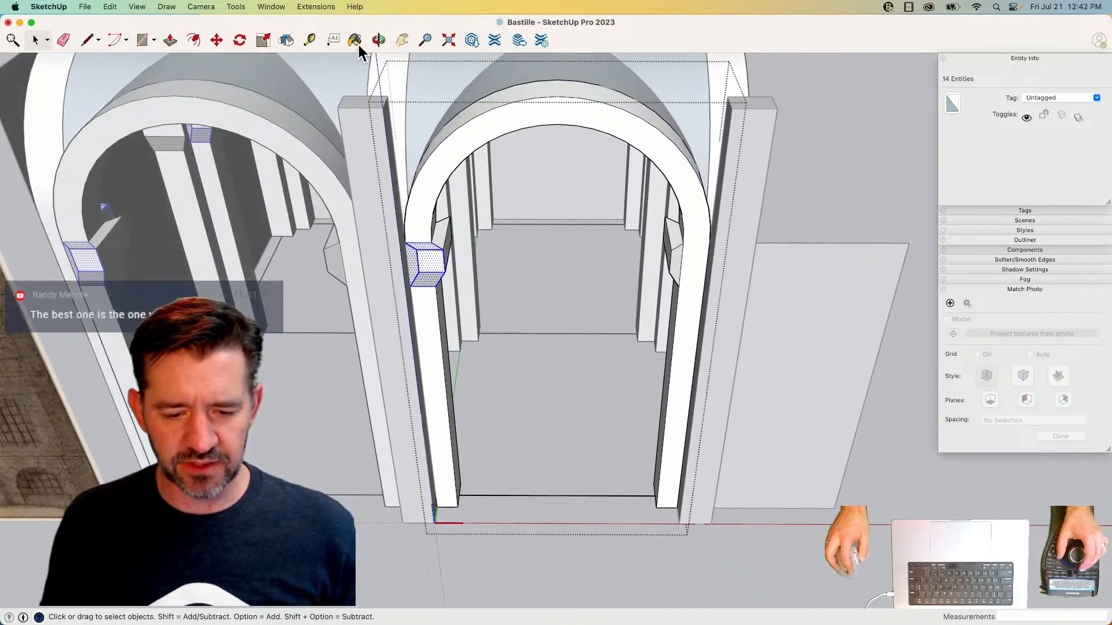
# - Use Flip in copy mode to mirror the front capital piece onto the opposite leg about the midpoint of the floor line
pyautogui.click(287, 39)
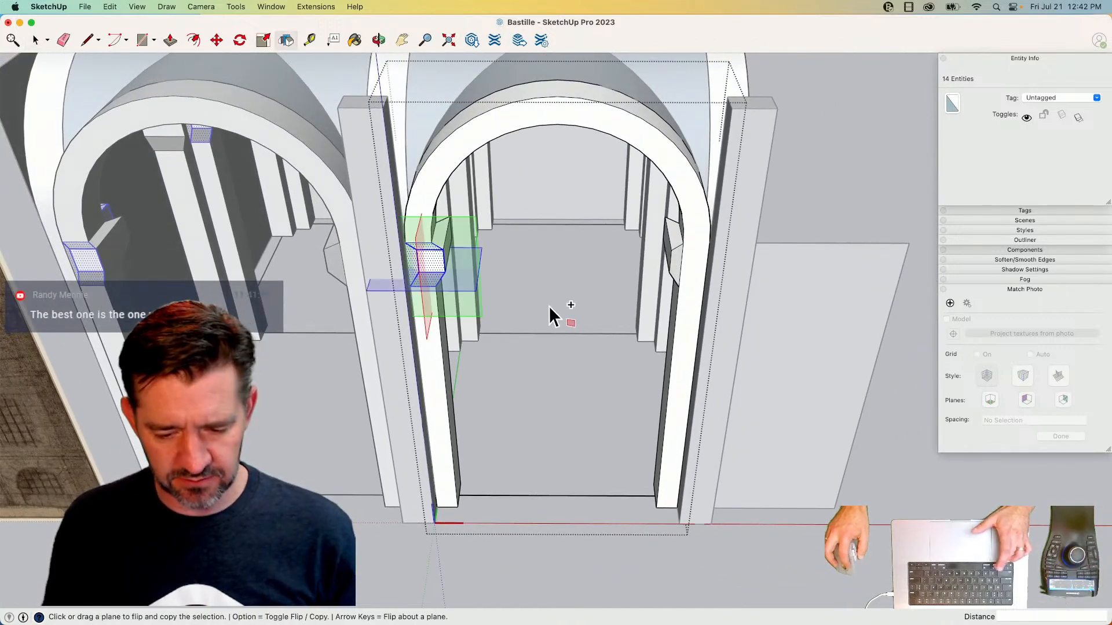
pyautogui.moveTo(428, 328); pyautogui.dragTo(551, 498)
pyautogui.press('space')
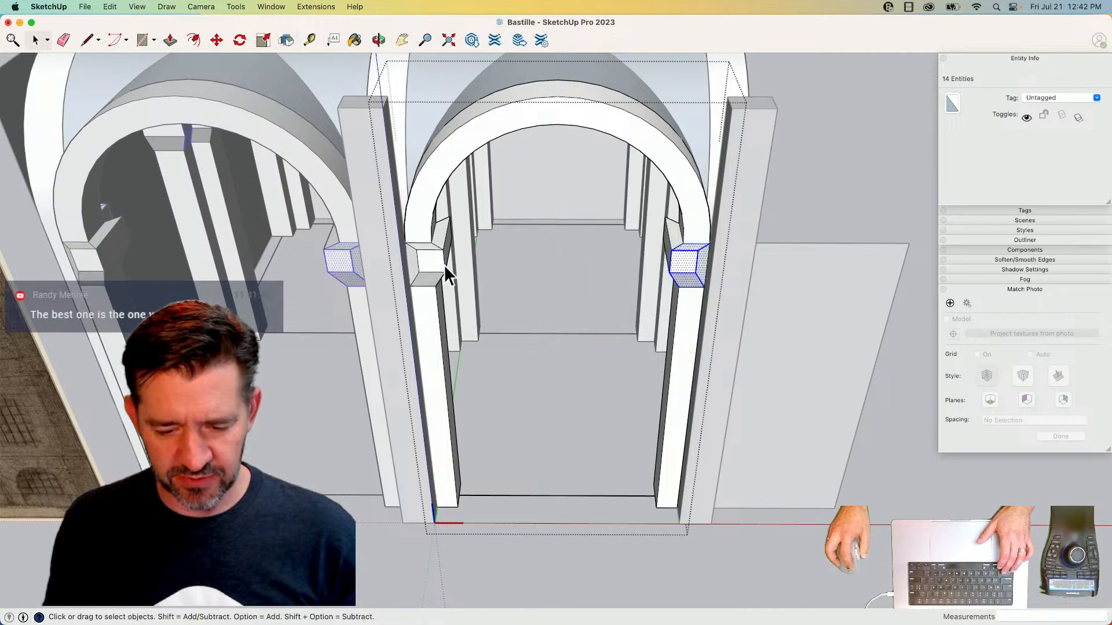
# - Select the front capital pieces on both legs and mirror copies onto the arch's back face about the middle of the leg's thickness
pyautogui.keyDown('shift'); pyautogui.moveTo(398, 234); pyautogui.dragTo(447, 299); pyautogui.keyUp('shift')
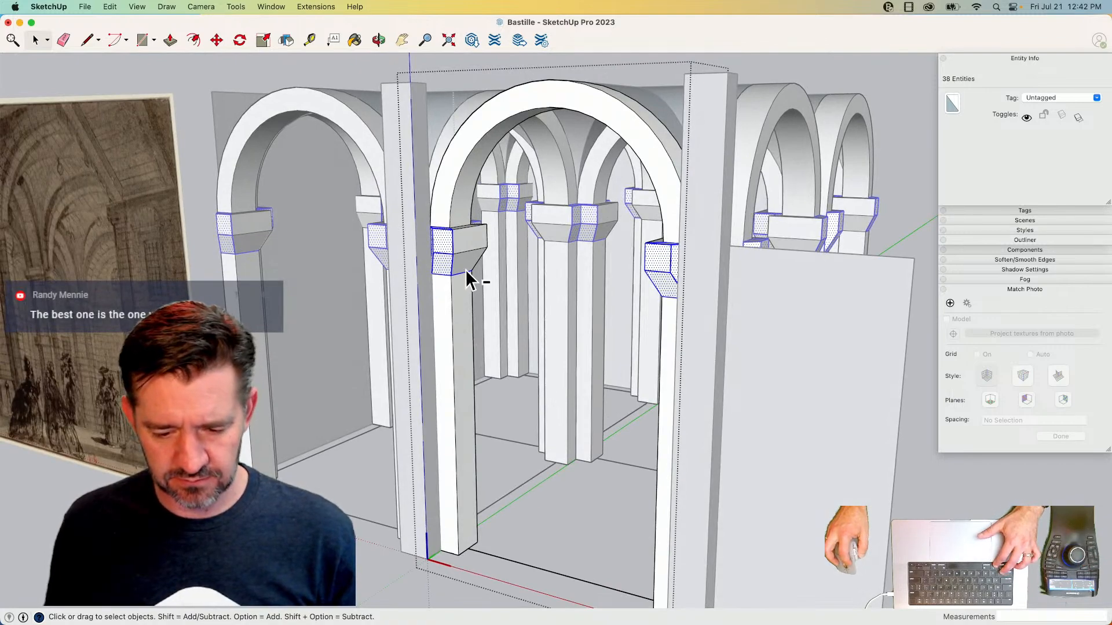
pyautogui.keyDown('alt'); pyautogui.keyDown('shift'); pyautogui.click(460, 293); pyautogui.keyUp('shift'); pyautogui.keyUp('alt')
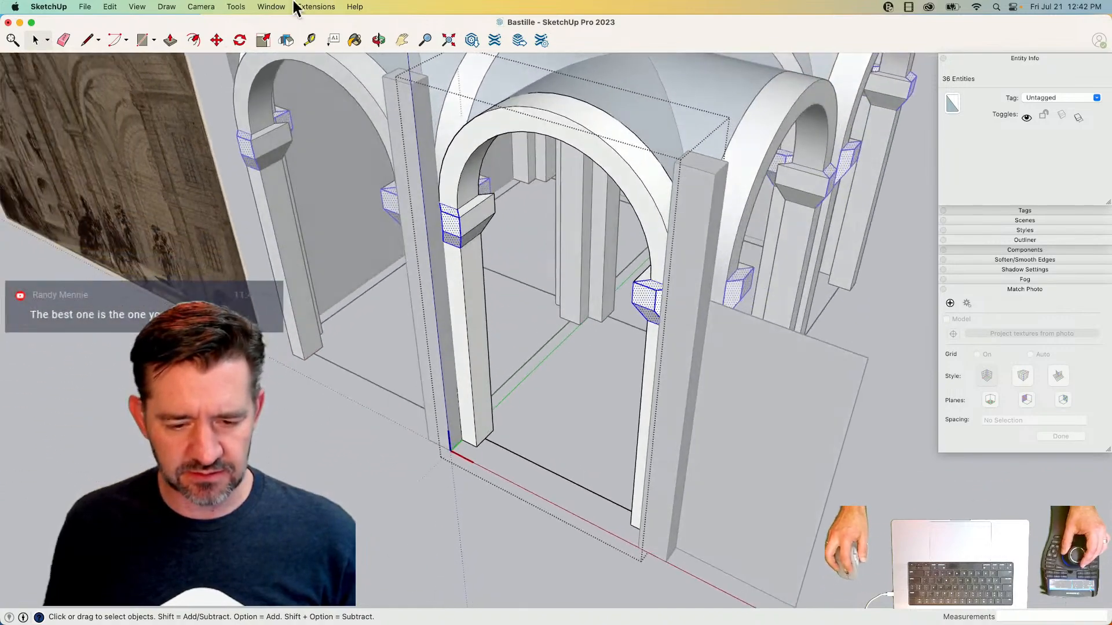
pyautogui.click(283, 40)
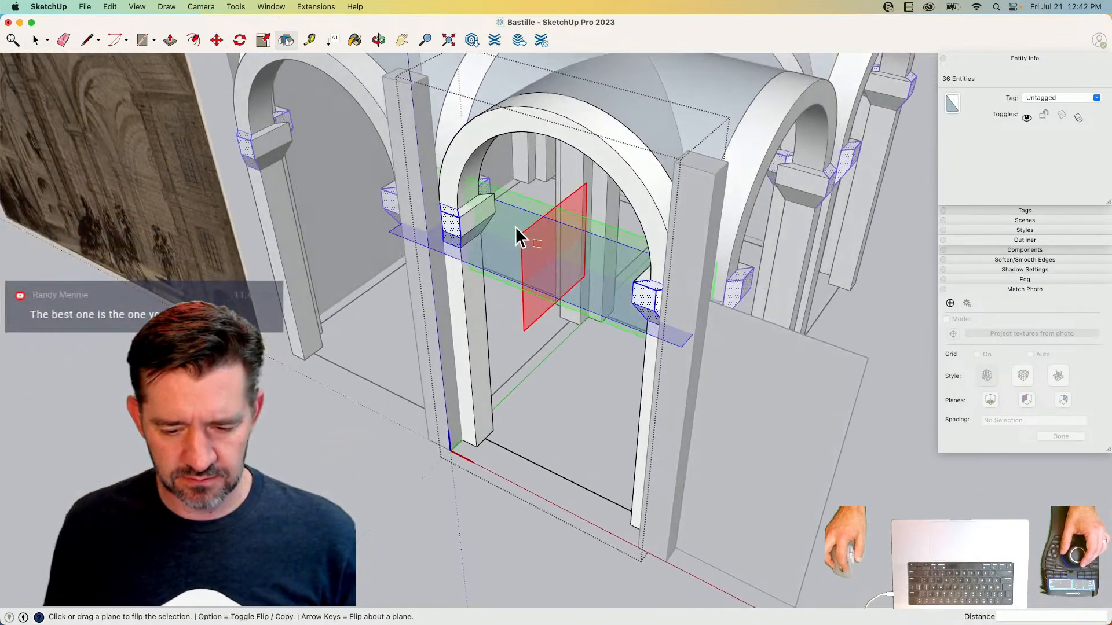
pyautogui.moveTo(512, 202); pyautogui.dragTo(486, 443)
pyautogui.press('alt')
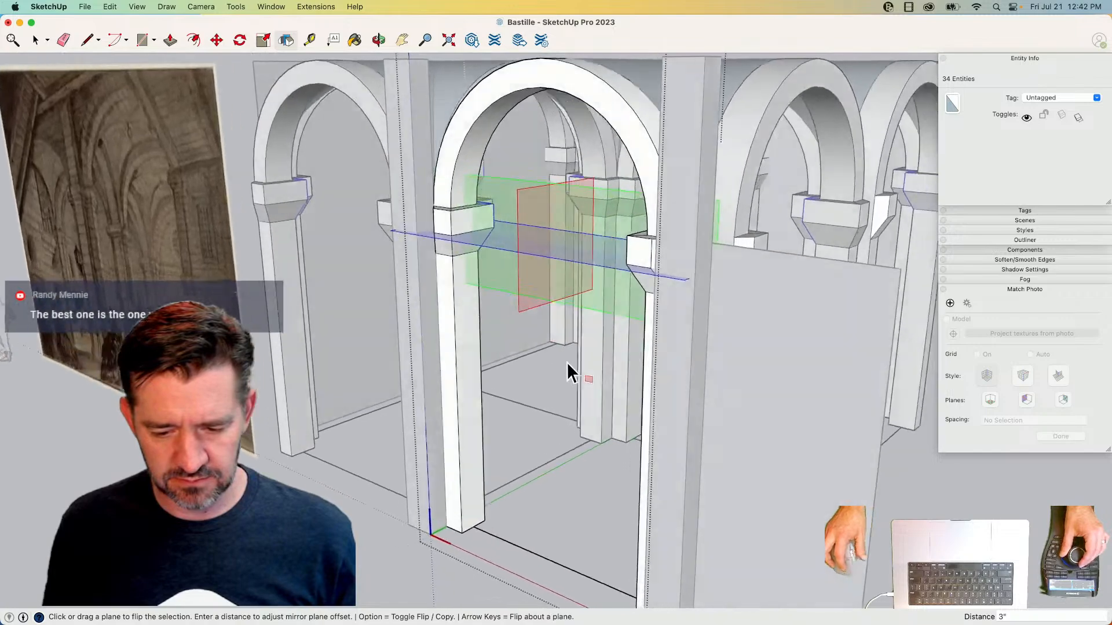
pyautogui.press('space')
pyautogui.click(588, 505)
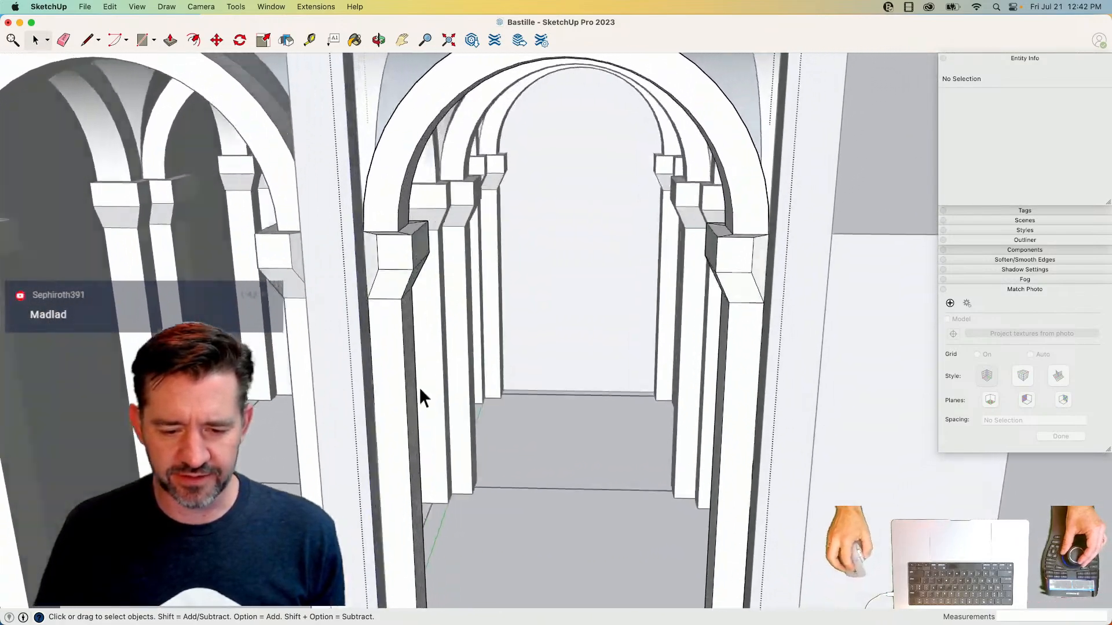
# - Erase the leftover seam edges on top of the capitals and delete the floor line across the arch opening
pyautogui.press('e')
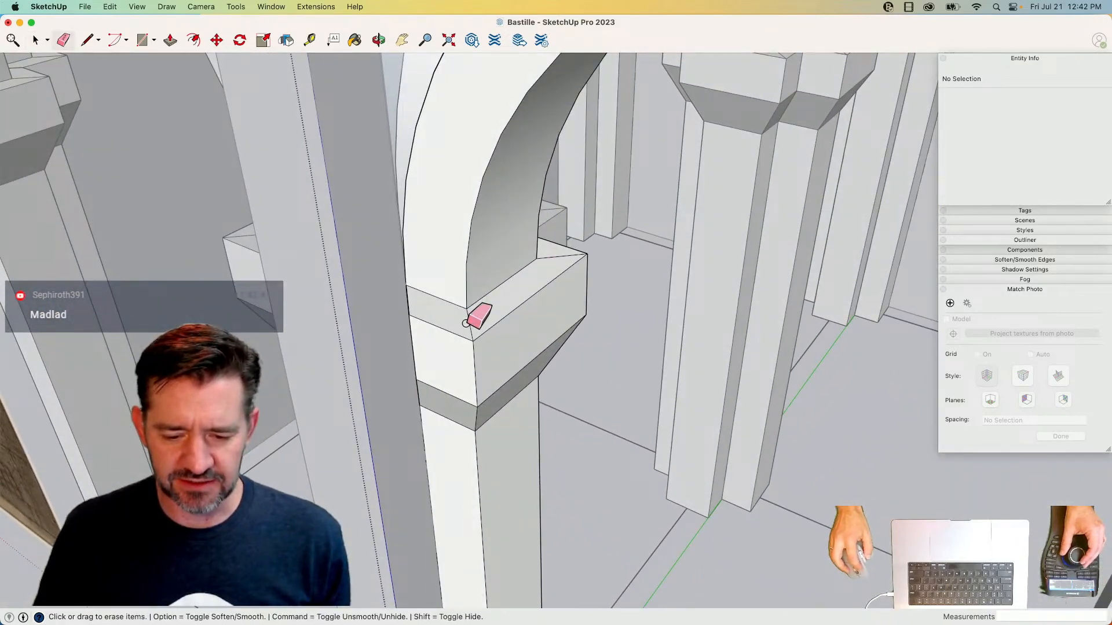
pyautogui.click(552, 255)
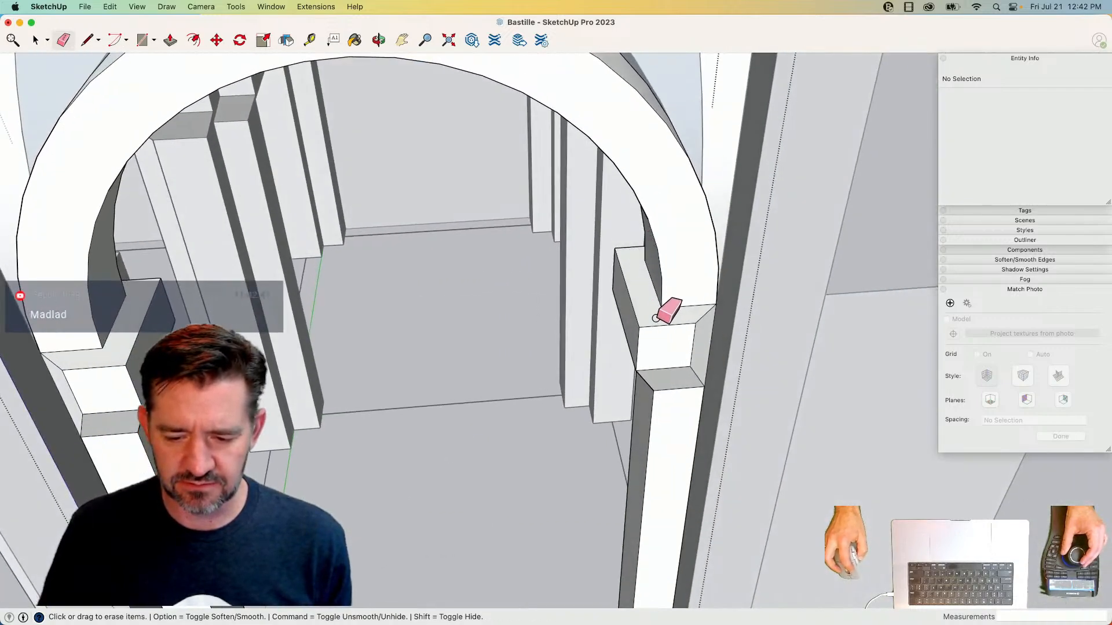
pyautogui.press('space')
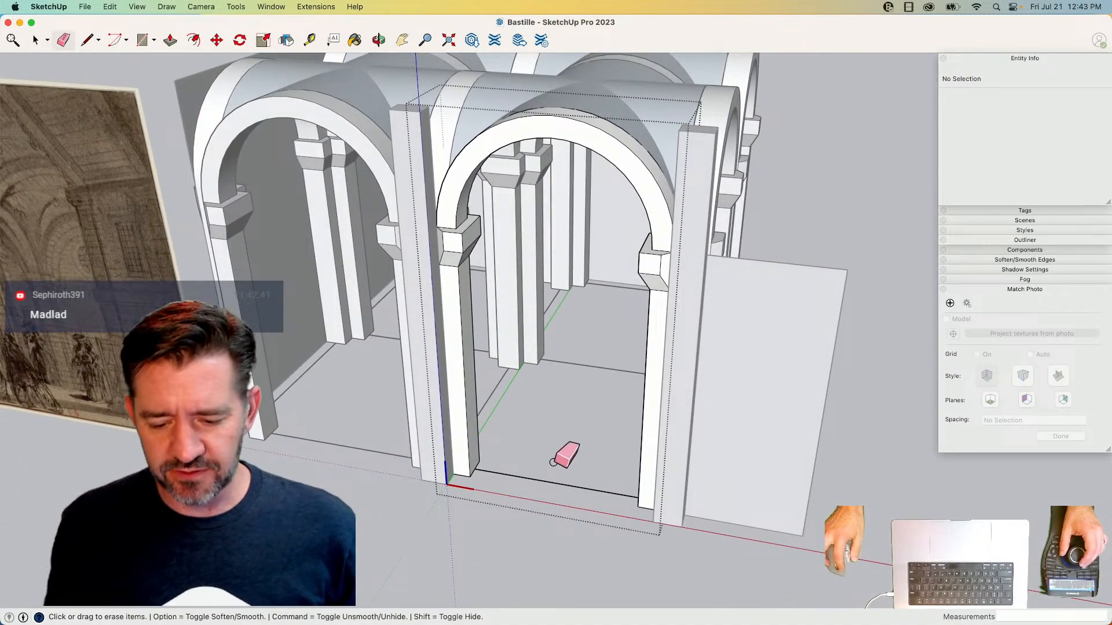
pyautogui.click(542, 484)
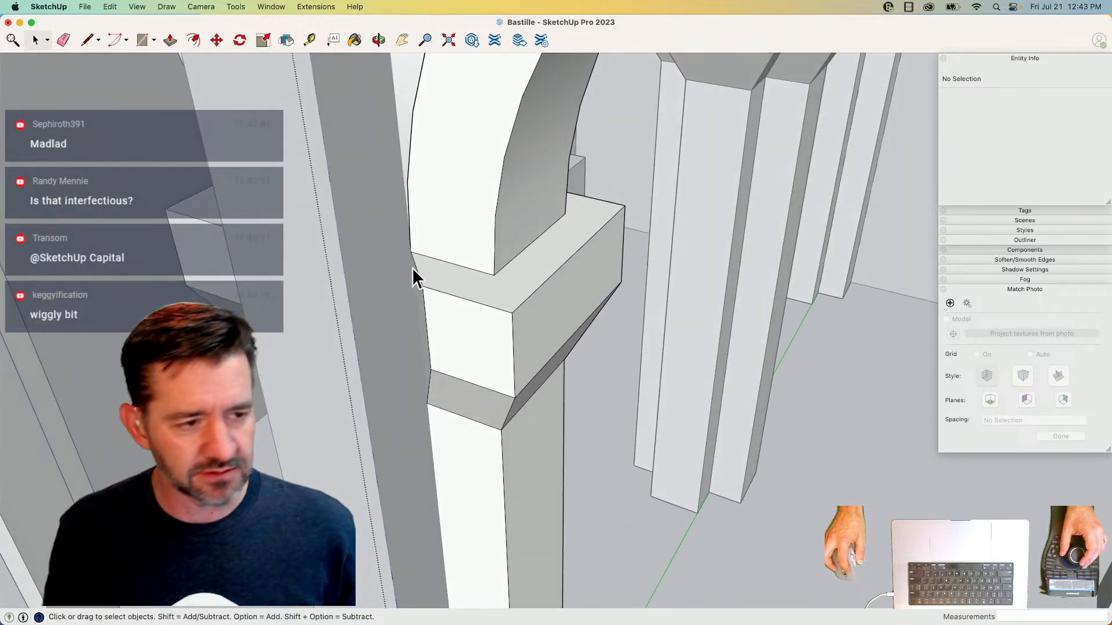
# - Hide the outer edges of the capital's front and back upper slopes where they meet the pillar
pyautogui.press('e')
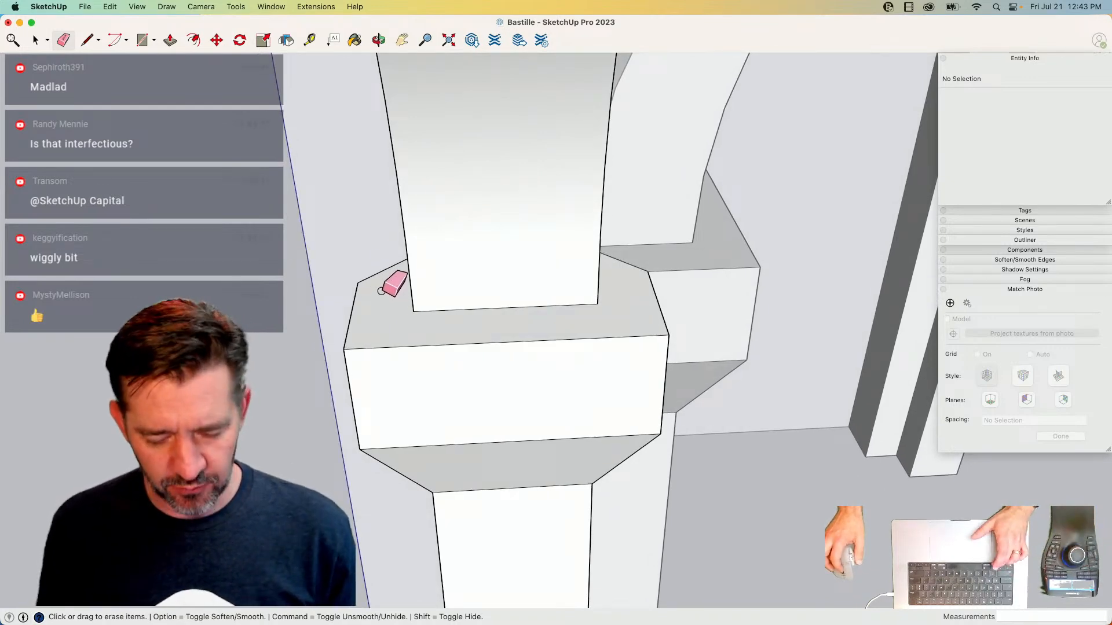
pyautogui.press('shift')
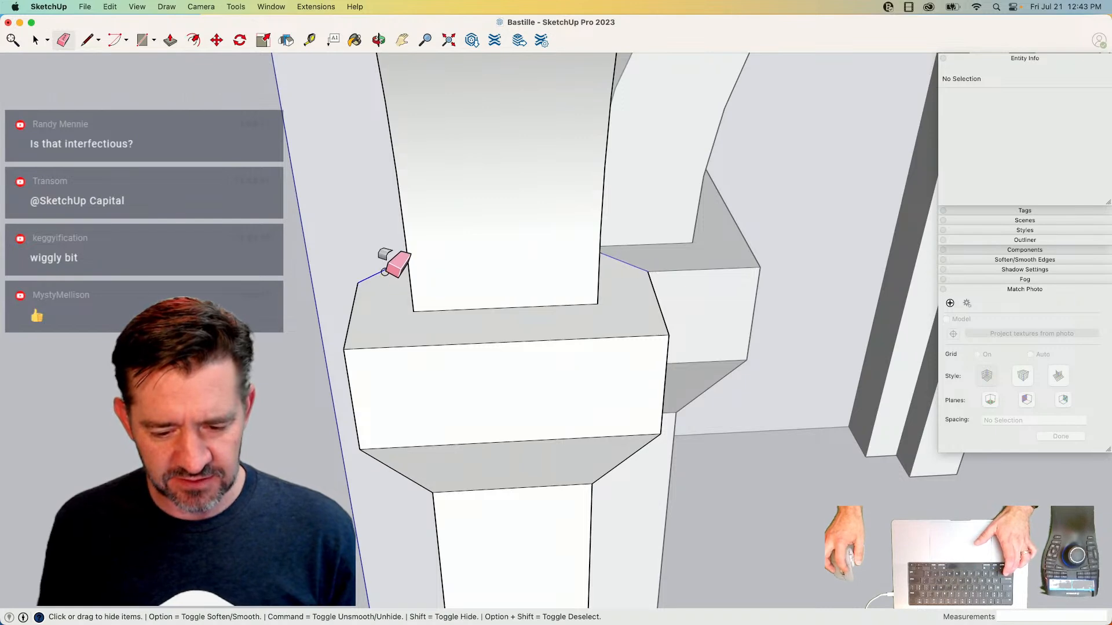
pyautogui.click(624, 263)
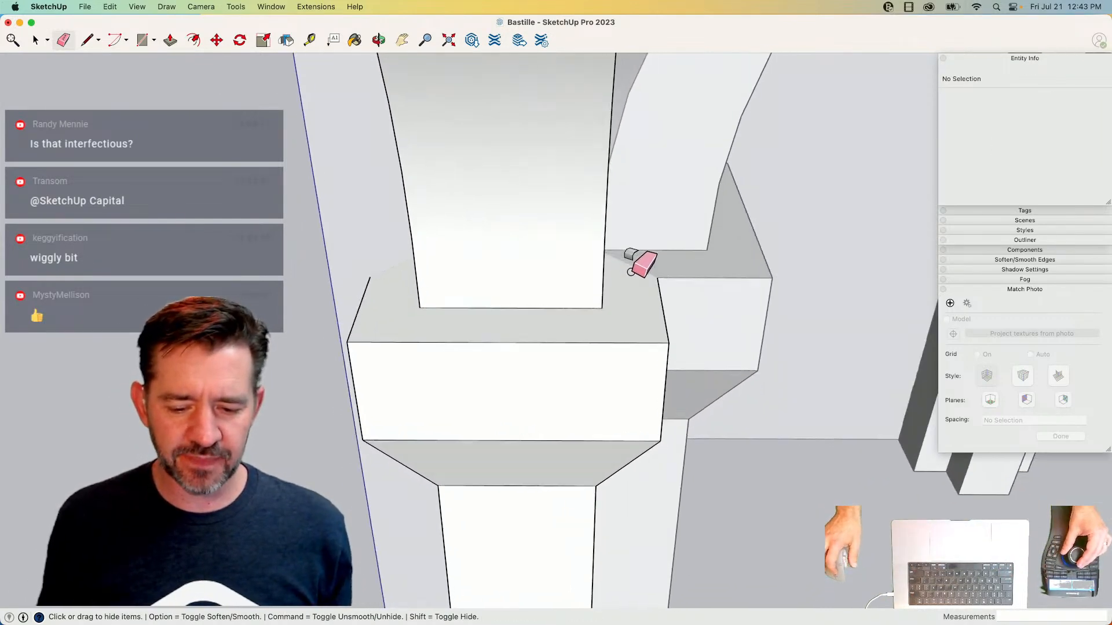
pyautogui.press('space')
pyautogui.press('Escape')
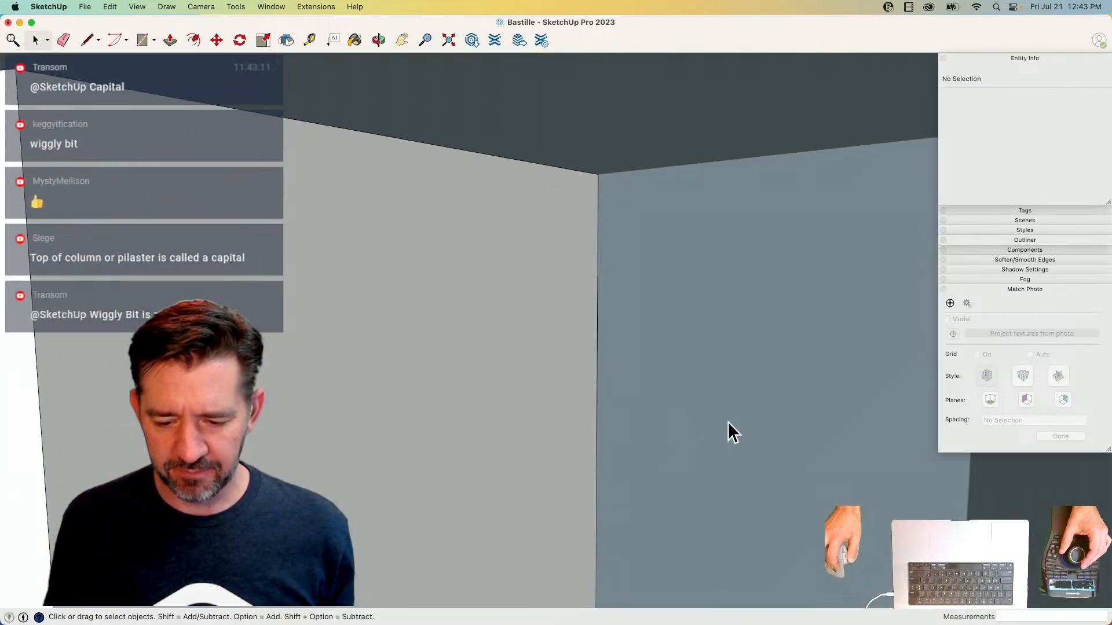
# - Delete the capital's concealed end face against the pillar and close the arch component
pyautogui.click(745, 410)
pyautogui.press('Delete')
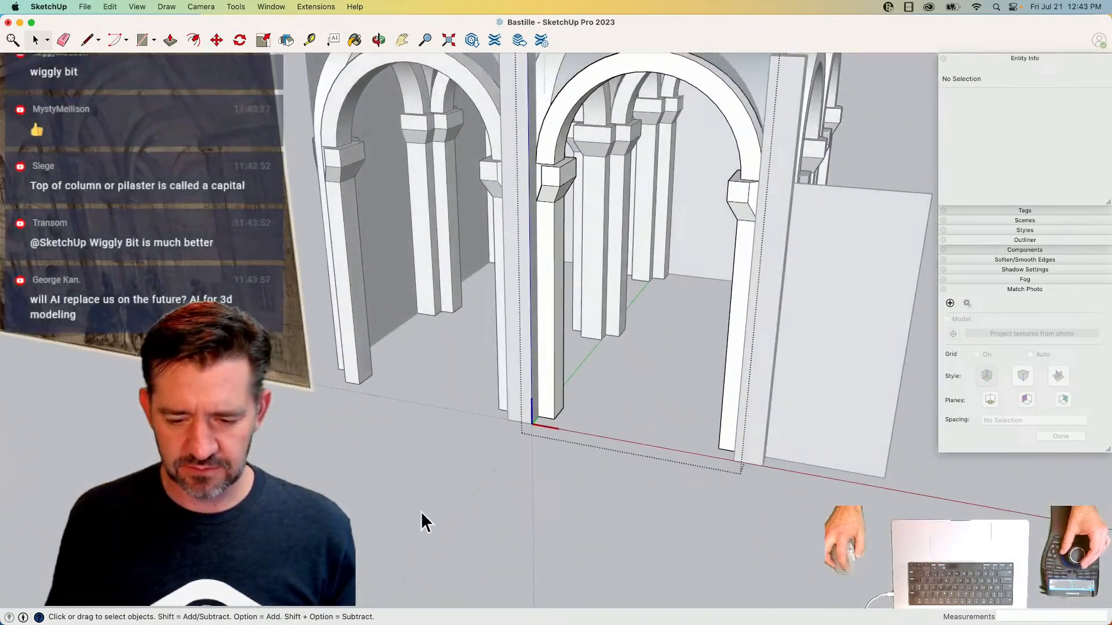
pyautogui.click(421, 512)
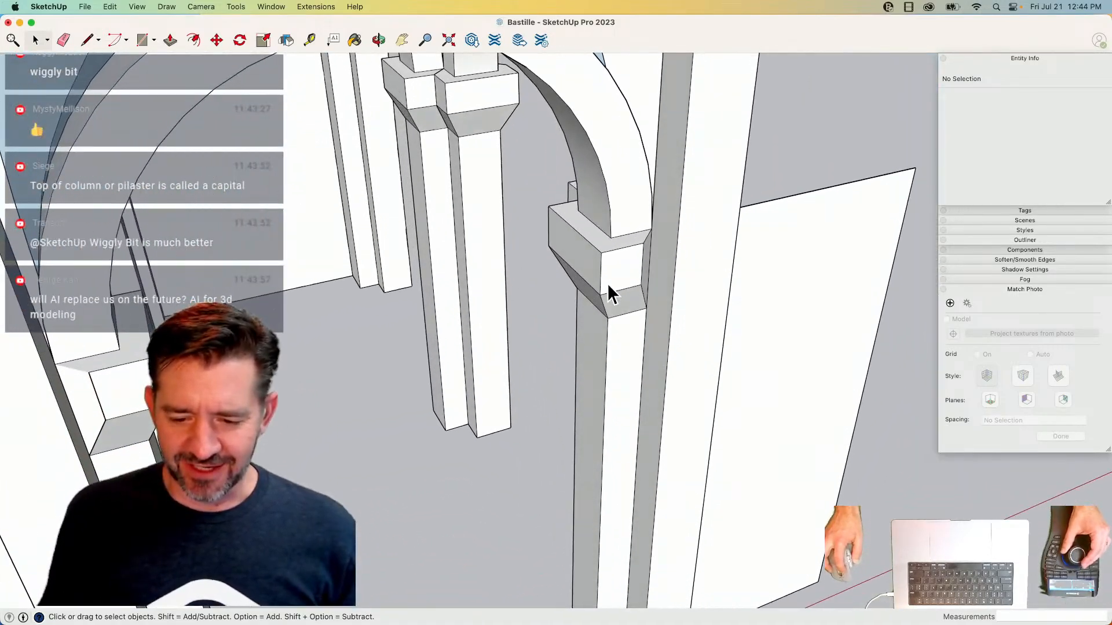
# - Open the arch component, delete the capitals' concealed end faces against the pillars on both legs, and close the component
pyautogui.doubleClick(607, 283)
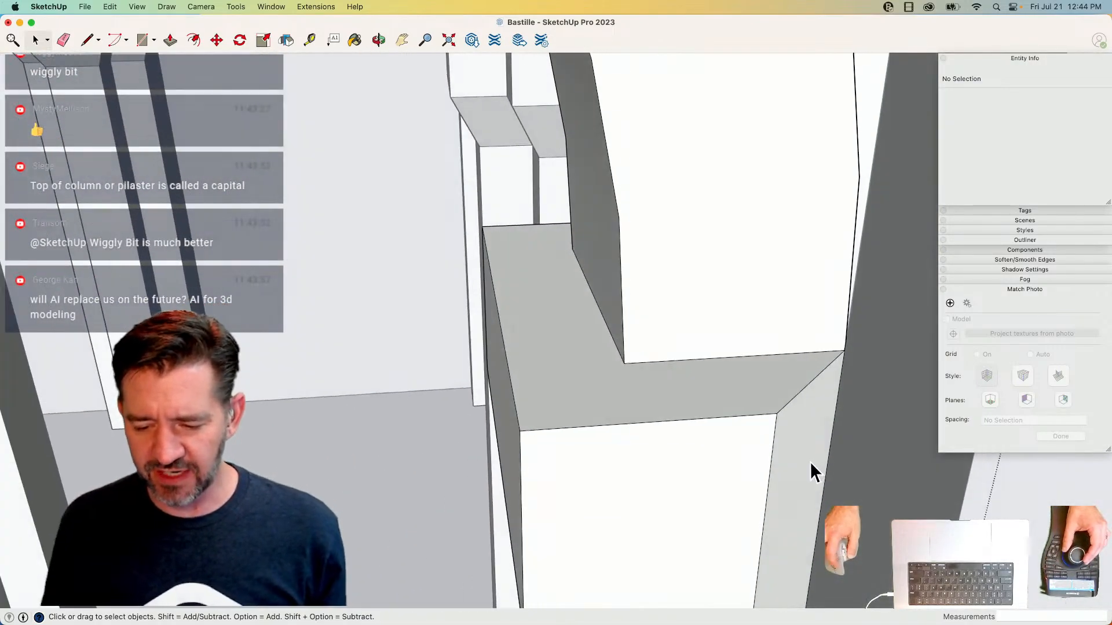
pyautogui.click(811, 462)
pyautogui.press('Delete')
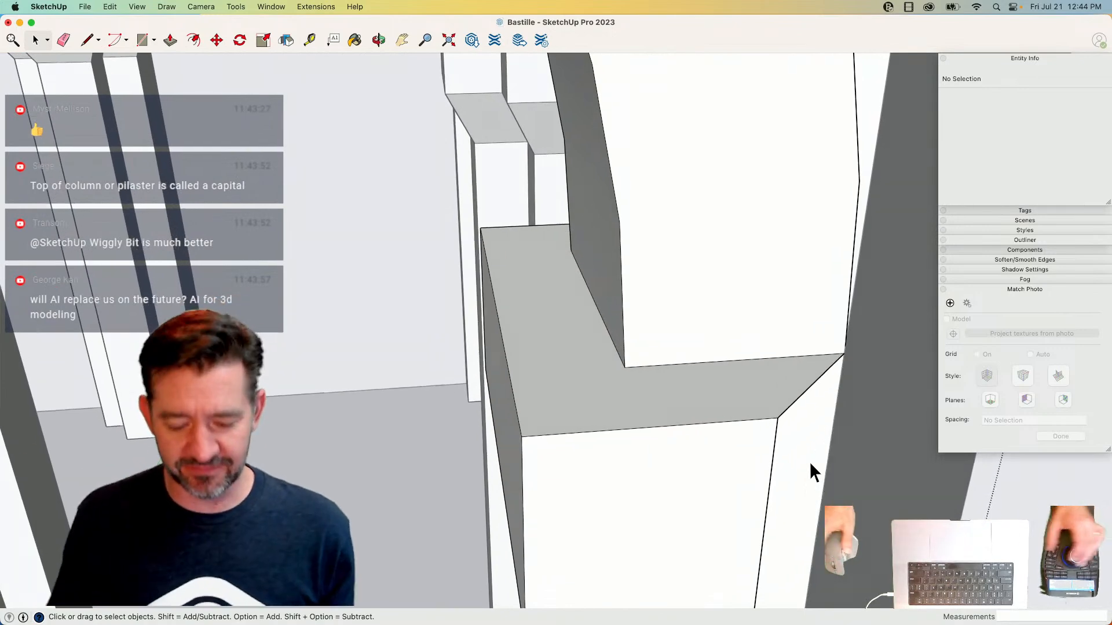
pyautogui.press('e')
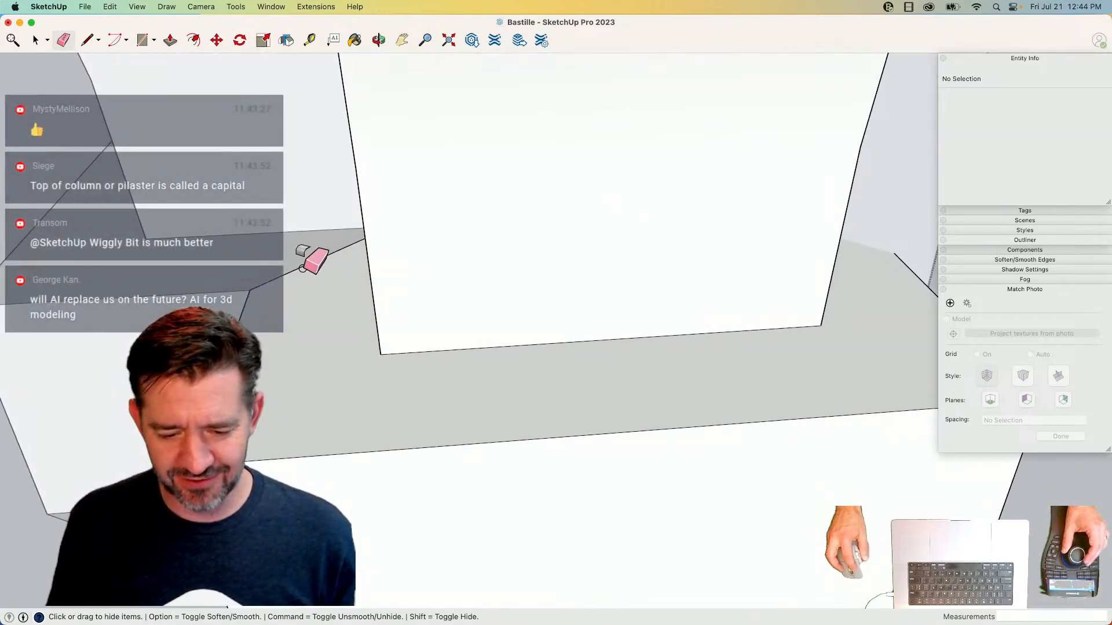
pyautogui.press('space')
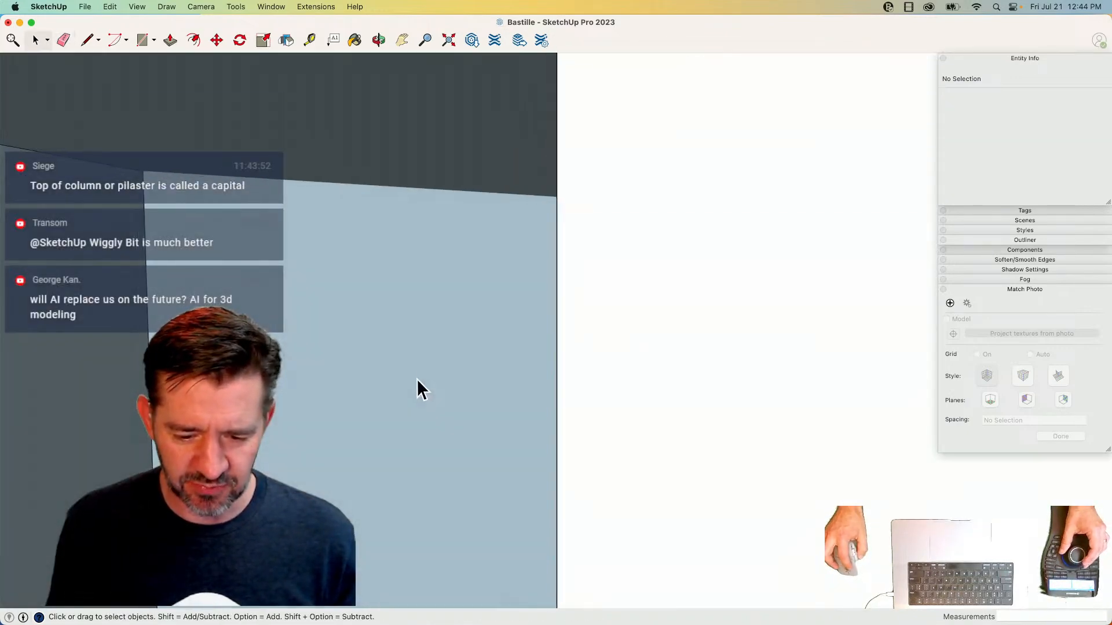
pyautogui.click(419, 380)
pyautogui.press('Delete')
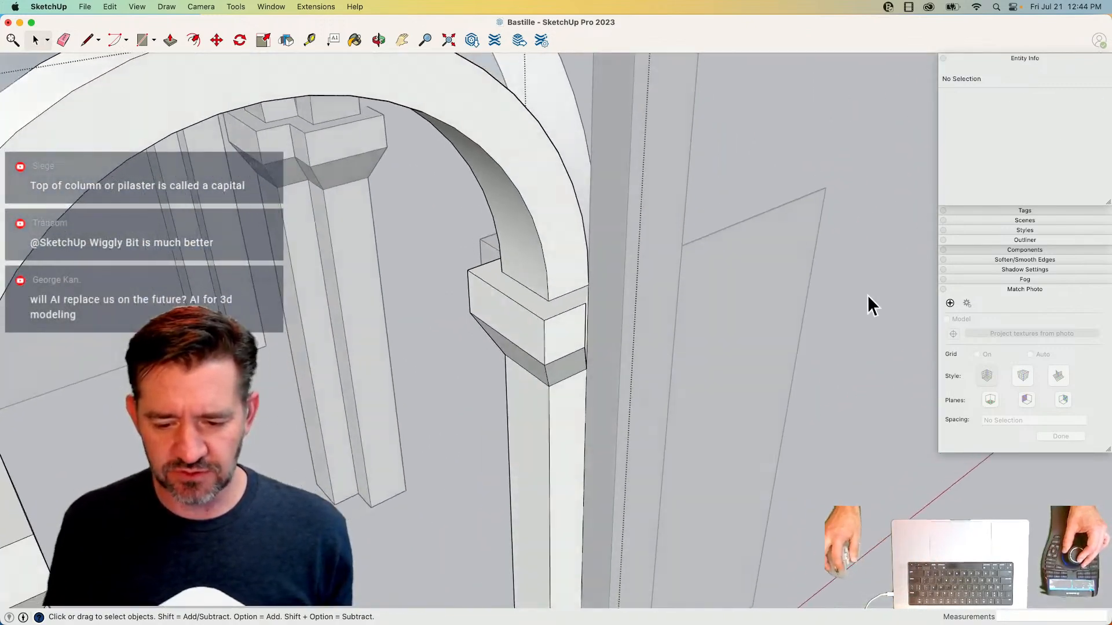
pyautogui.click(868, 294)
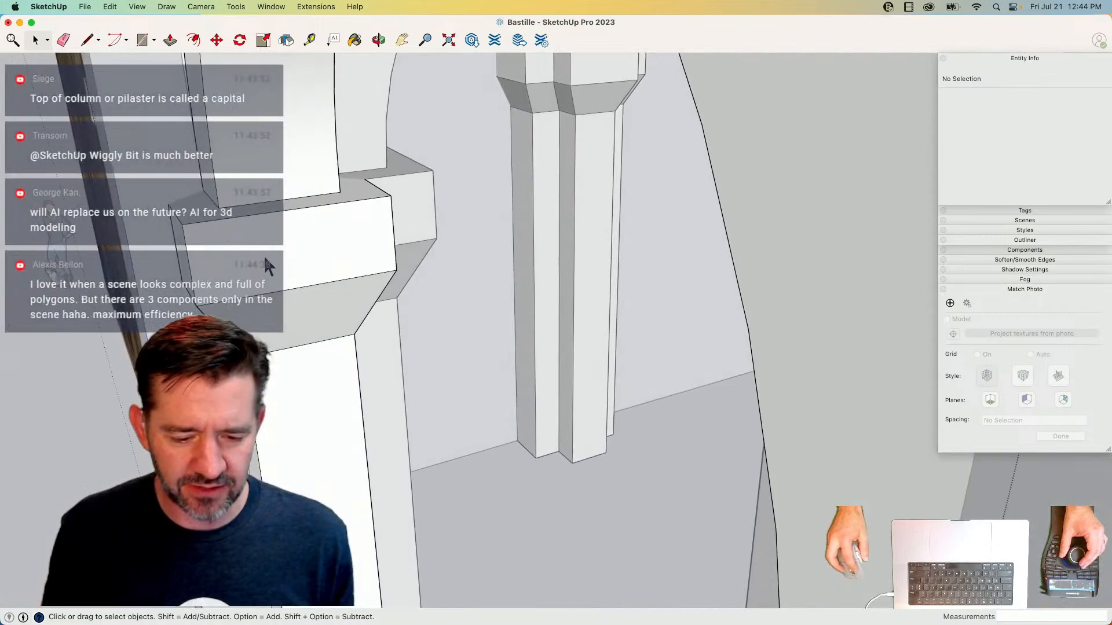
# - Copy the capital geometry from the arch component and paste it outside the component, in front of the arcade
pyautogui.moveTo(242, 262); pyautogui.dragTo(424, 391)
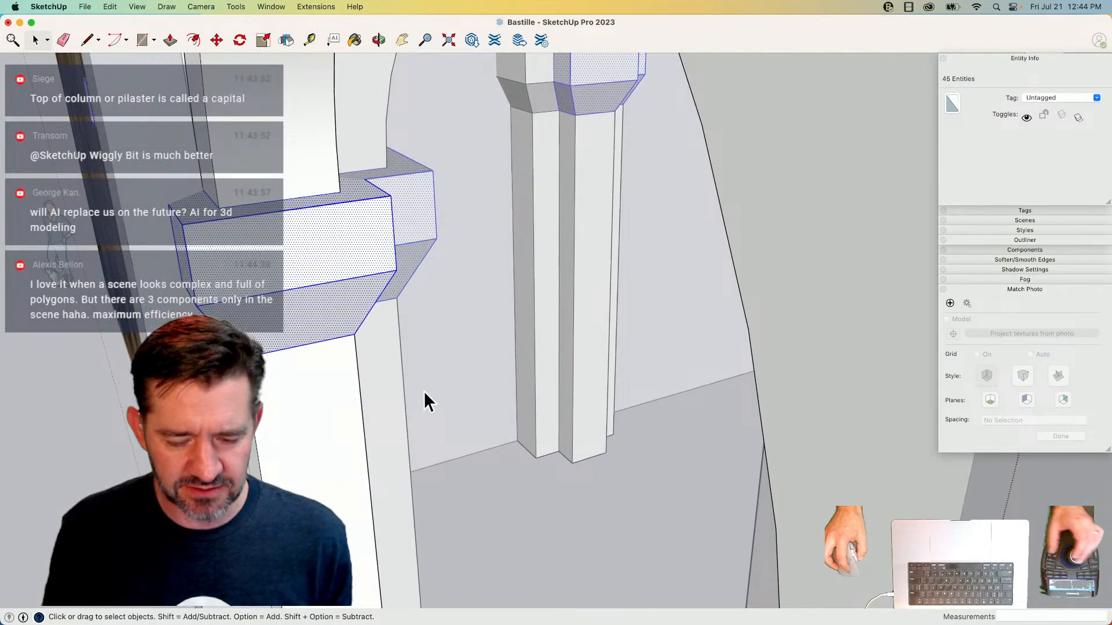
pyautogui.click(510, 314)
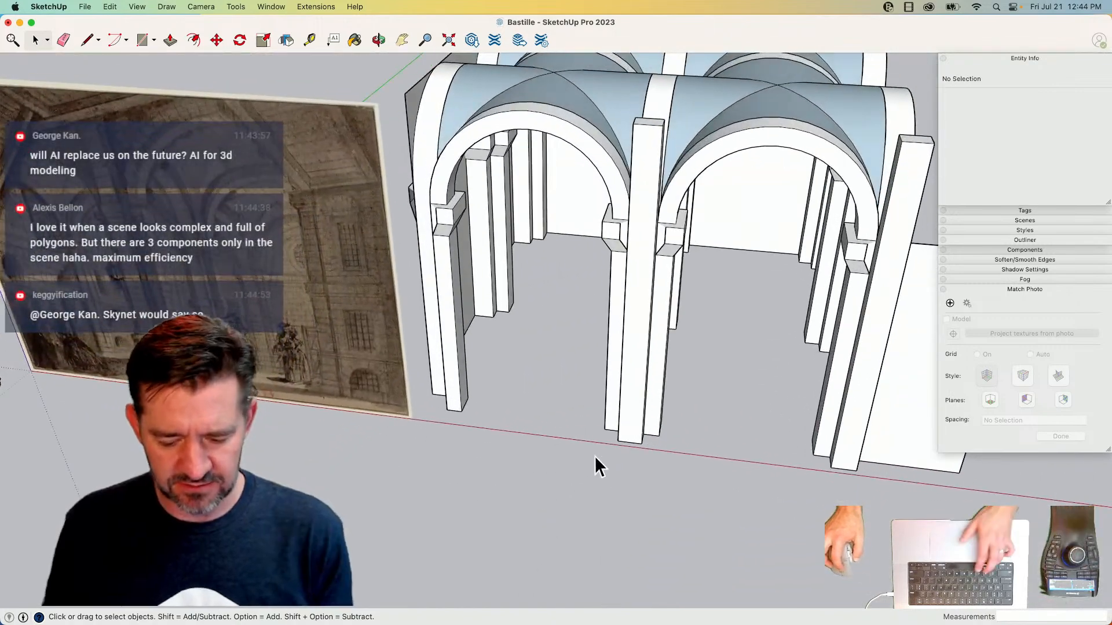
pyautogui.press('super+v')
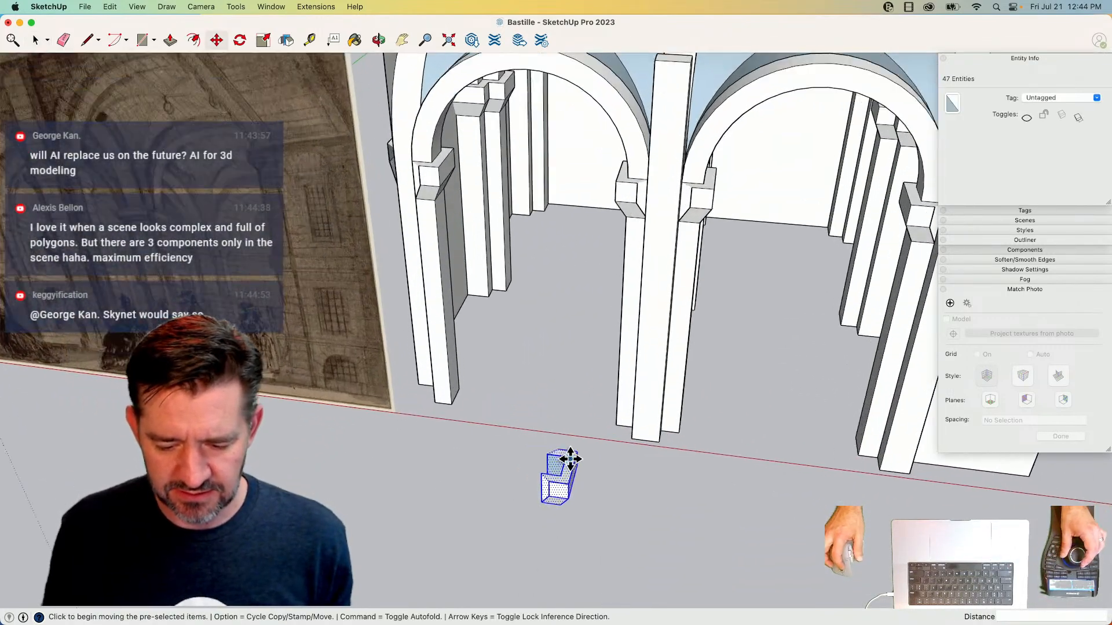
# - Rotate the pasted capital 90 degrees and move it onto the front of the central pillar between the two arch capitals
pyautogui.press('q')
pyautogui.click(568, 423)
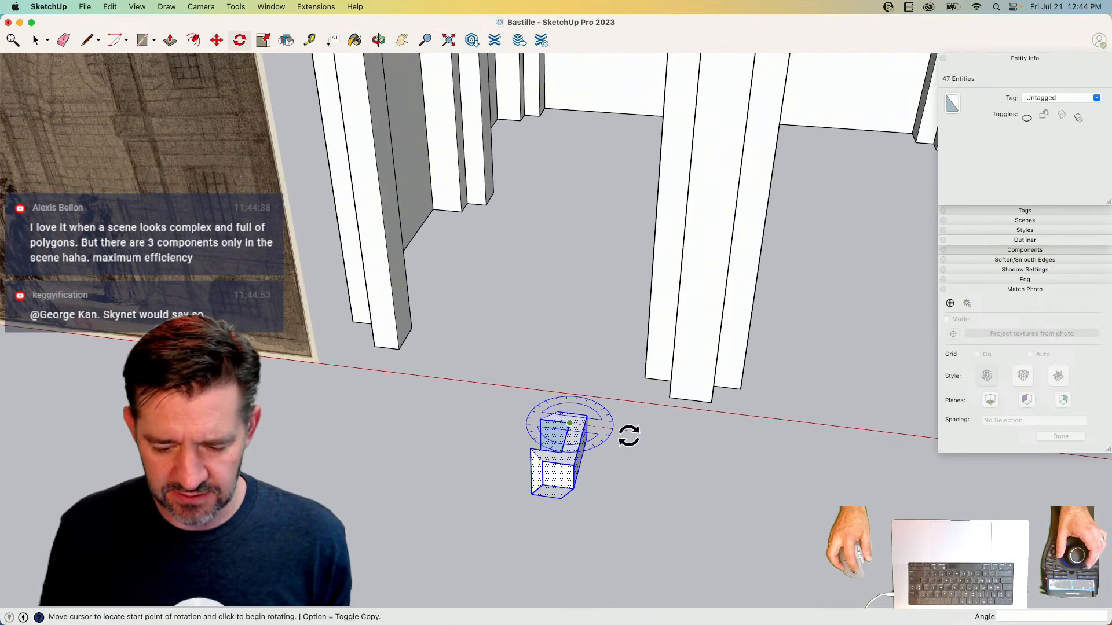
pyautogui.click(626, 431)
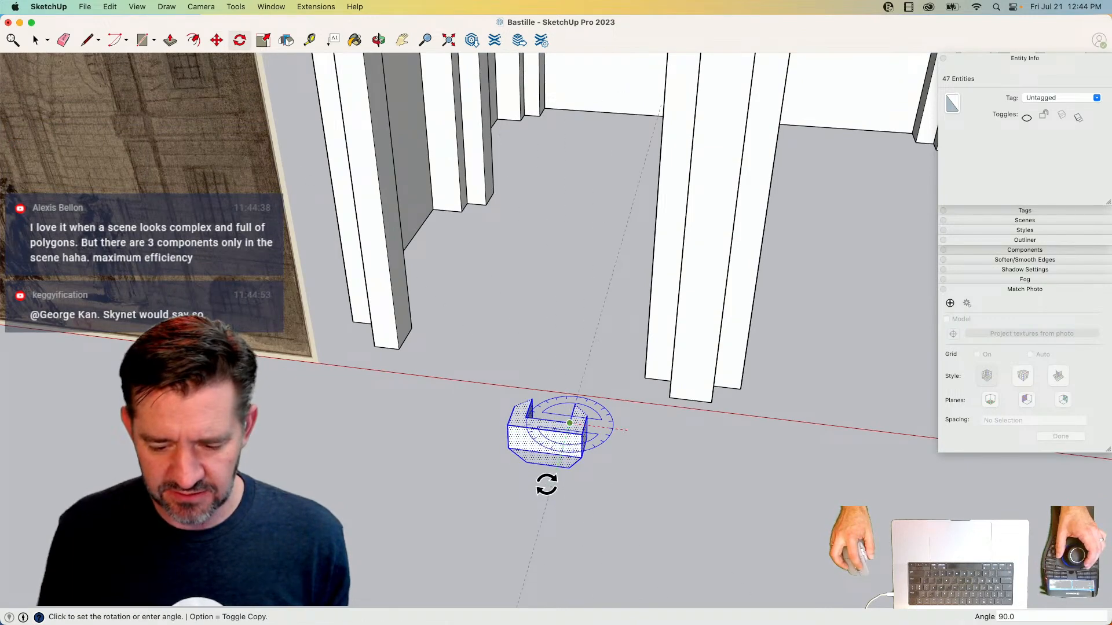
pyautogui.click(575, 402)
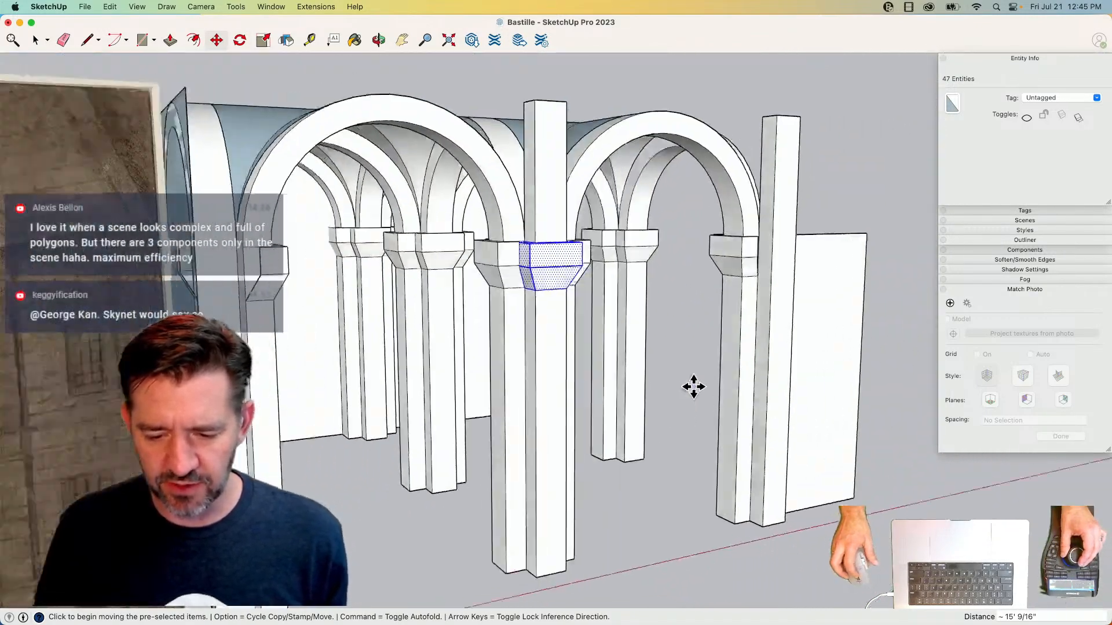
# - Cut the loose capital and paste it in place inside the central pillar's group, then close the group
pyautogui.press('space')
pyautogui.click(550, 263)
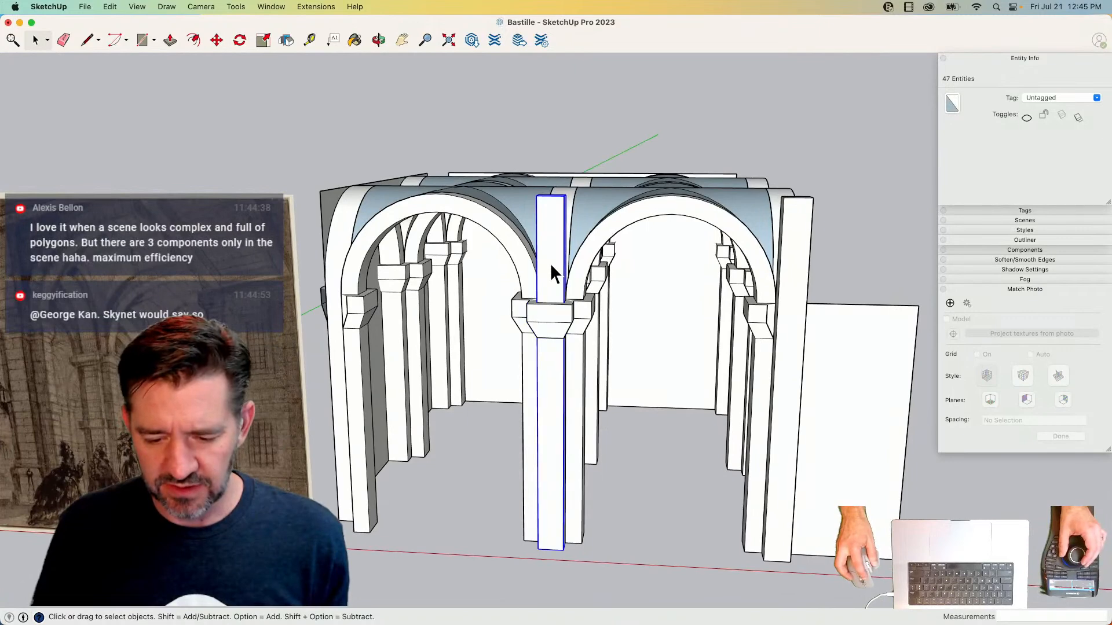
pyautogui.tripleClick(552, 321)
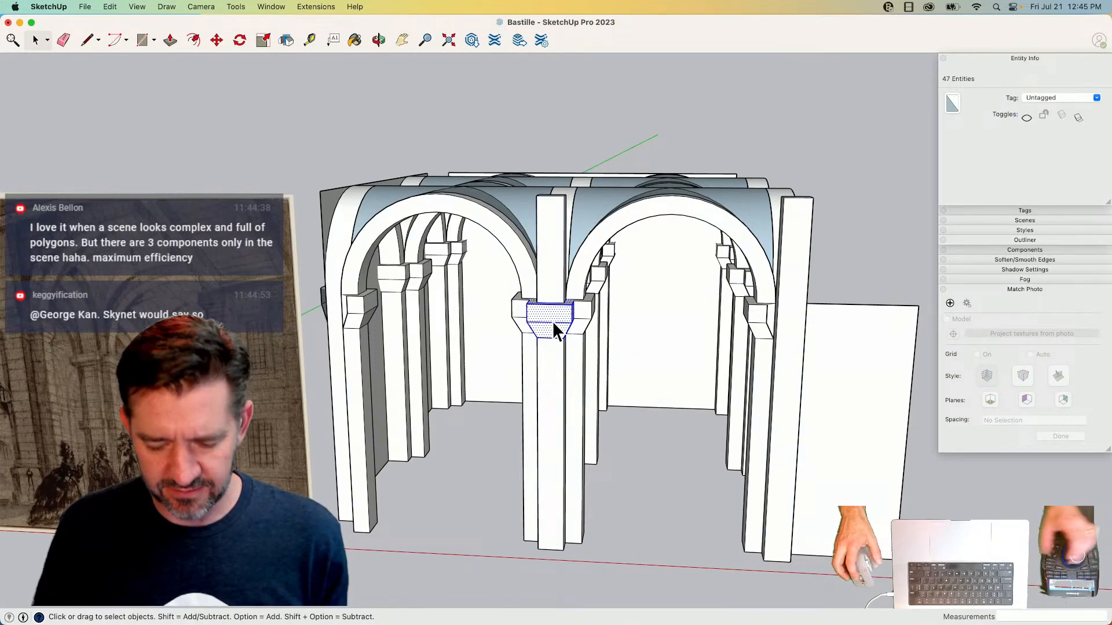
pyautogui.press('super+x')
pyautogui.doubleClick(552, 280)
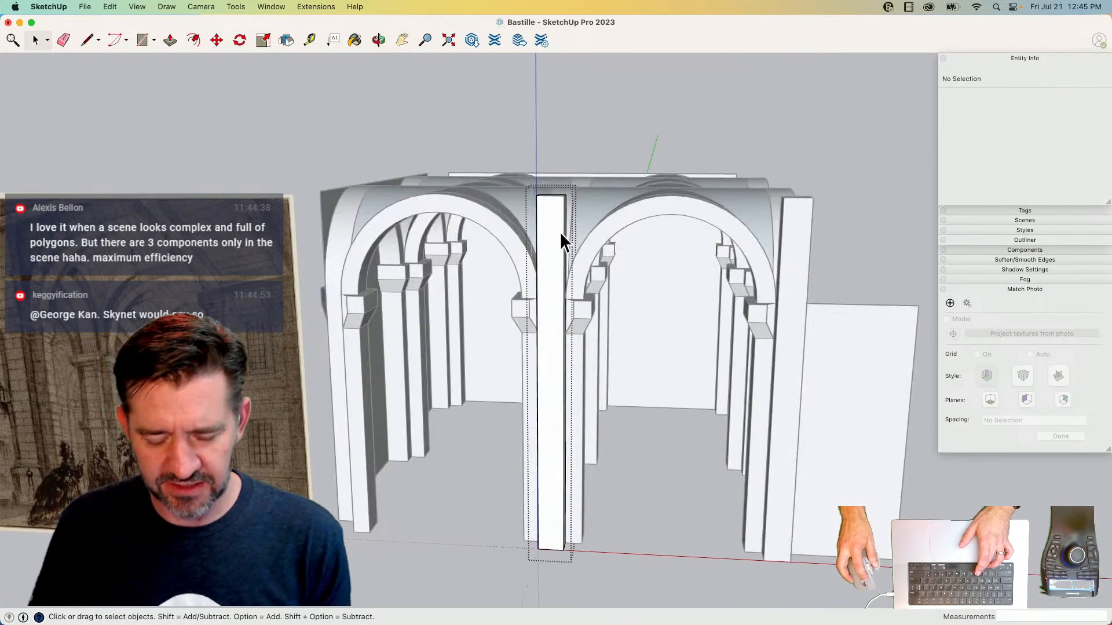
pyautogui.click(106, 7)
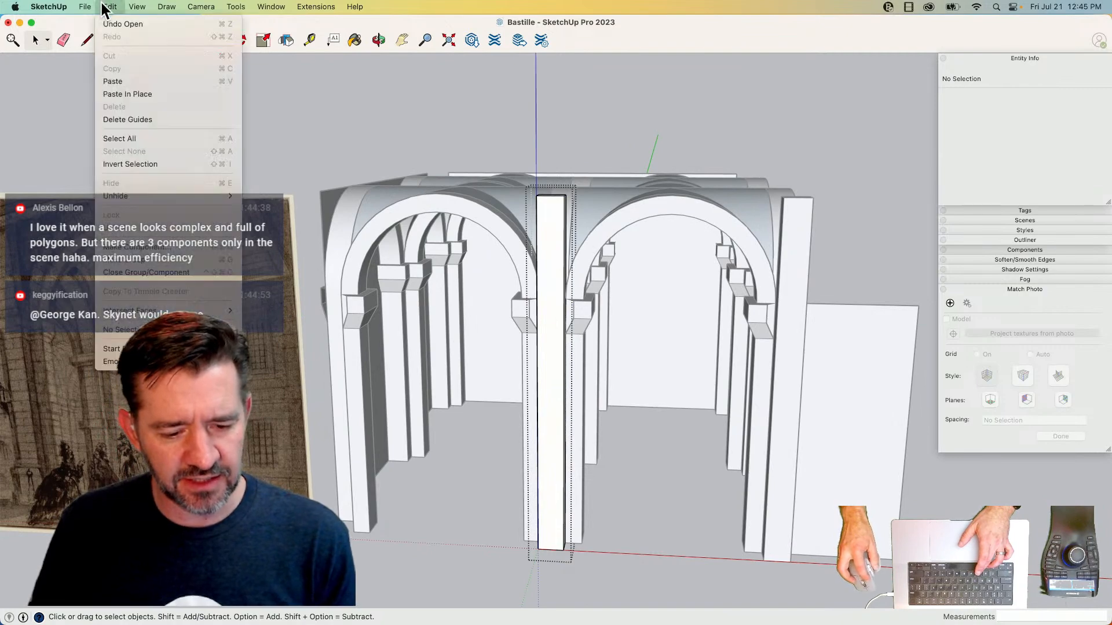
pyautogui.click(138, 94)
pyautogui.click(866, 165)
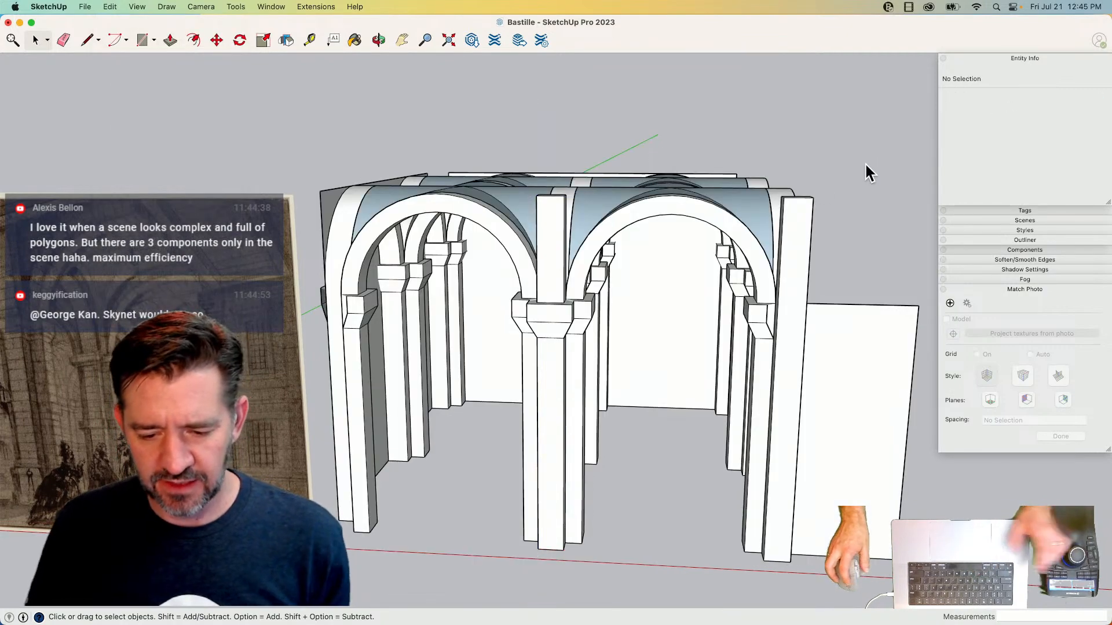
# - Convert the central pillar group into a component named Coumn and delete the plain pillar at the arcade's far end
pyautogui.moveTo(570, 242); pyautogui.dragTo(549, 276, button='middle')
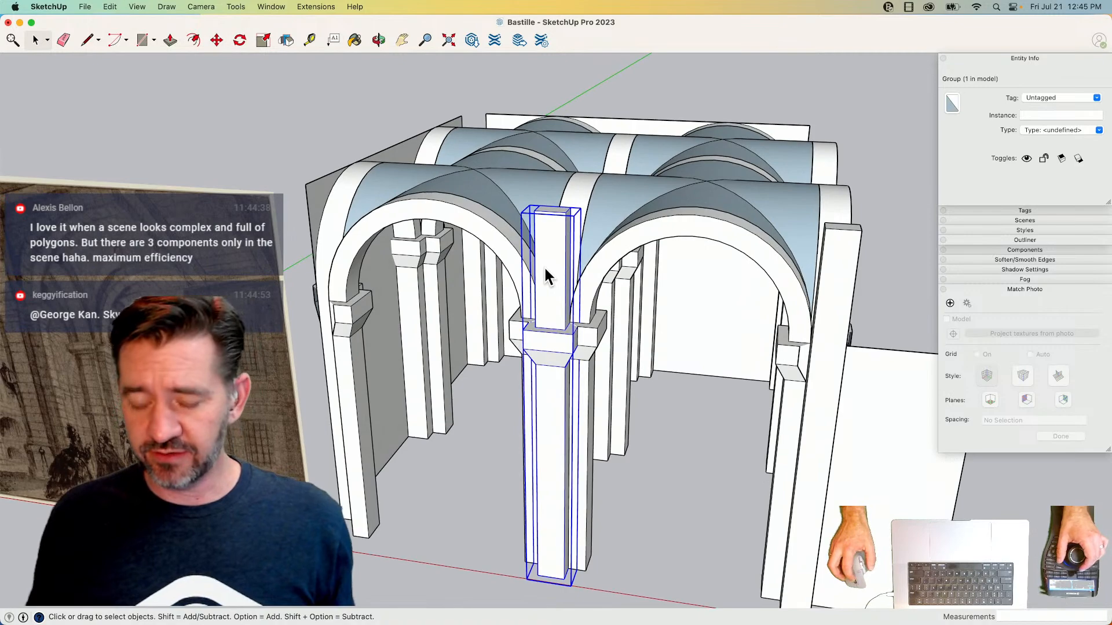
pyautogui.rightClick(545, 269)
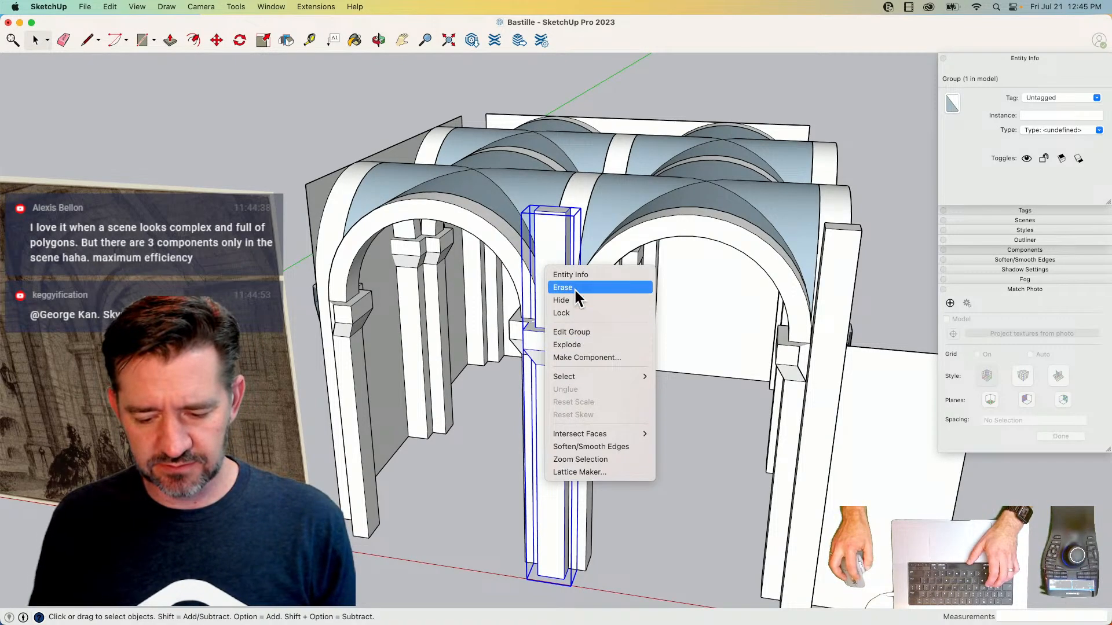
pyautogui.click(587, 356)
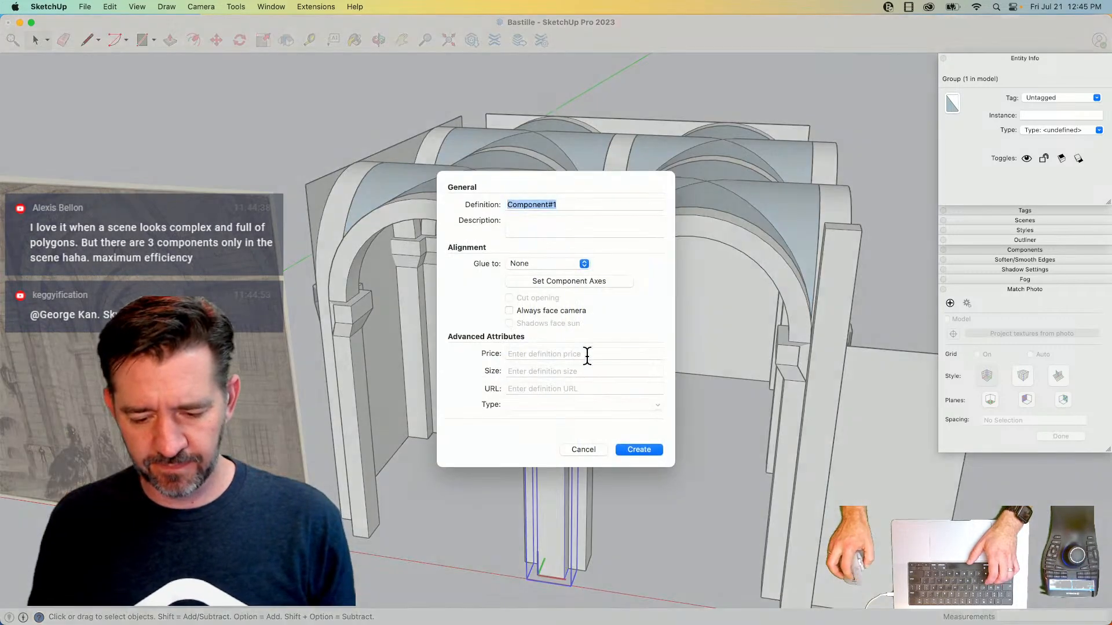
pyautogui.write('Coum')
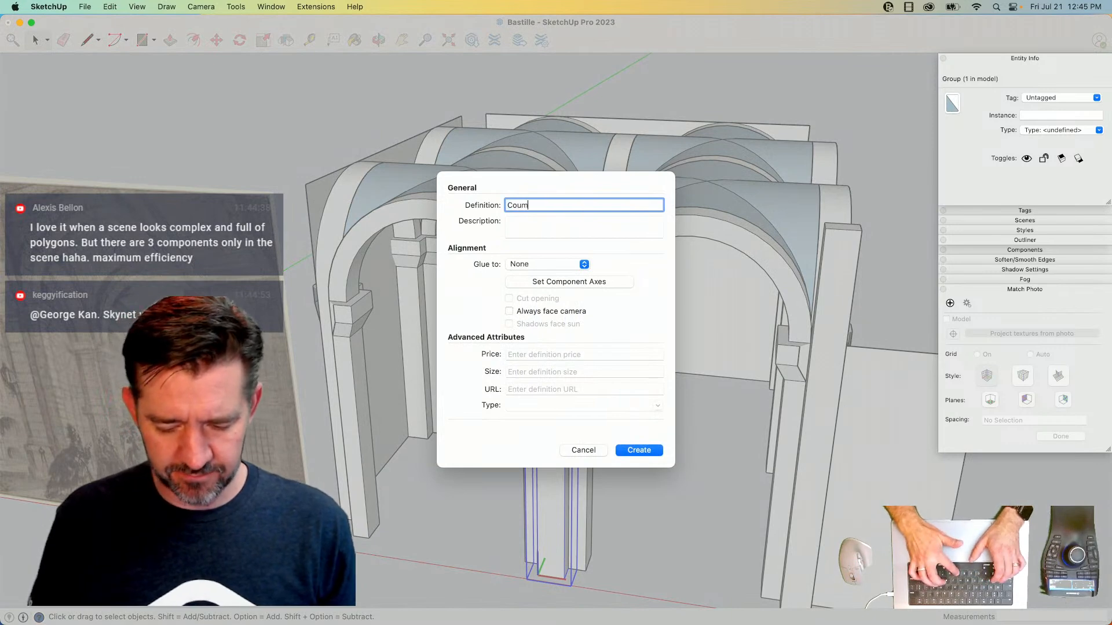
pyautogui.write('n')
pyautogui.press('Return')
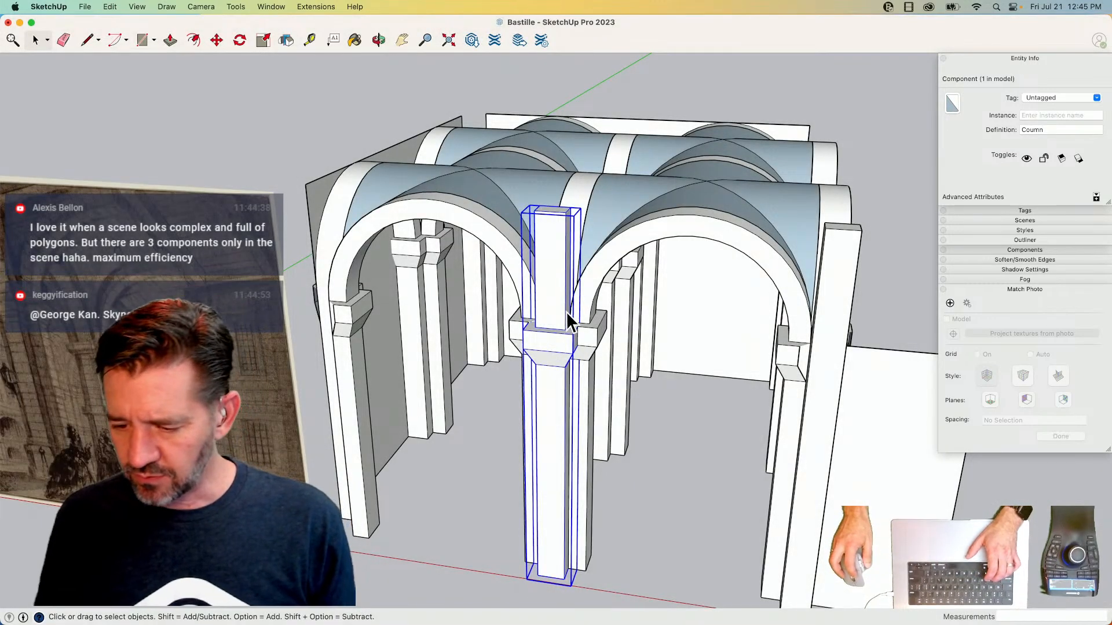
pyautogui.click(836, 262)
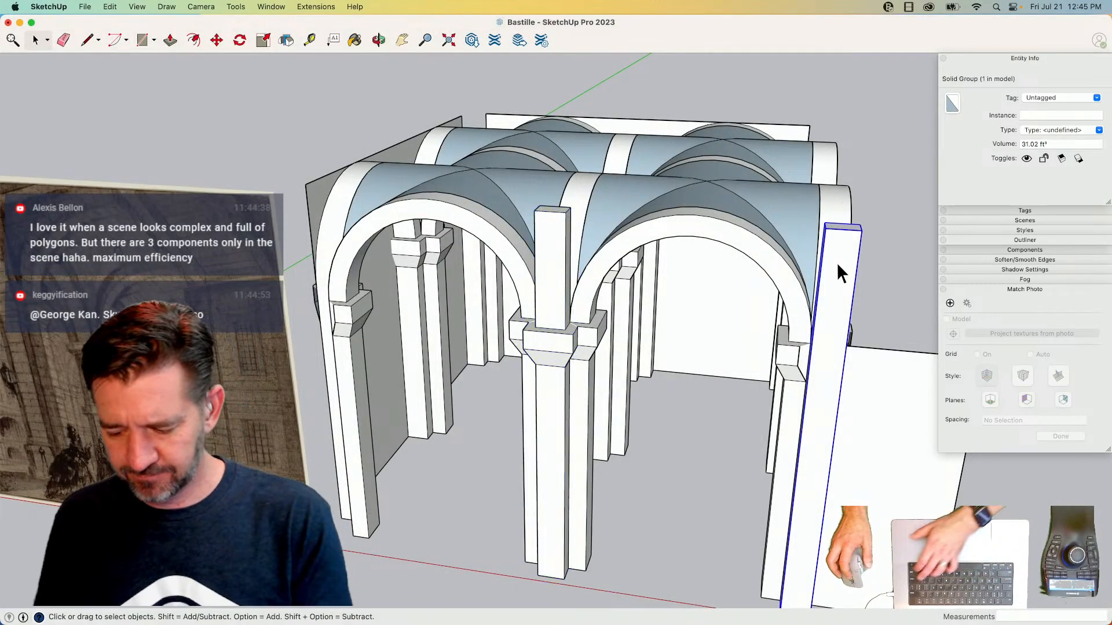
pyautogui.press('Delete')
# - Inspect the joint between the central column's capital and the adjoining arch capital, and open the column component for editing
pyautogui.click(545, 336)
pyautogui.scroll(6, 574, 384)
pyautogui.press('m')
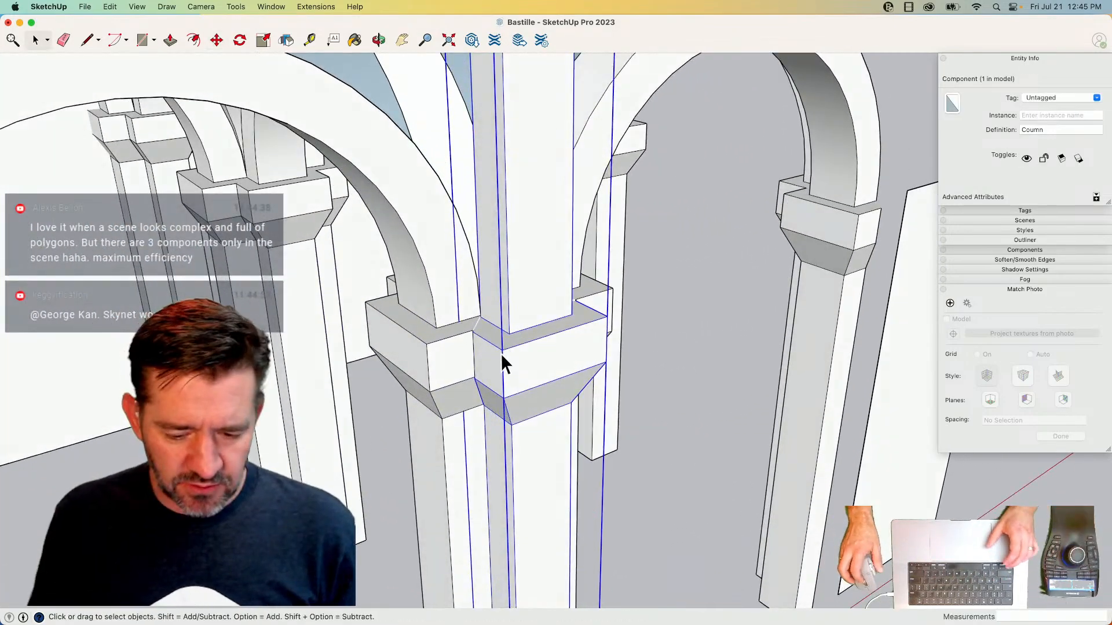
pyautogui.press('space')
pyautogui.scroll(5, 489, 353)
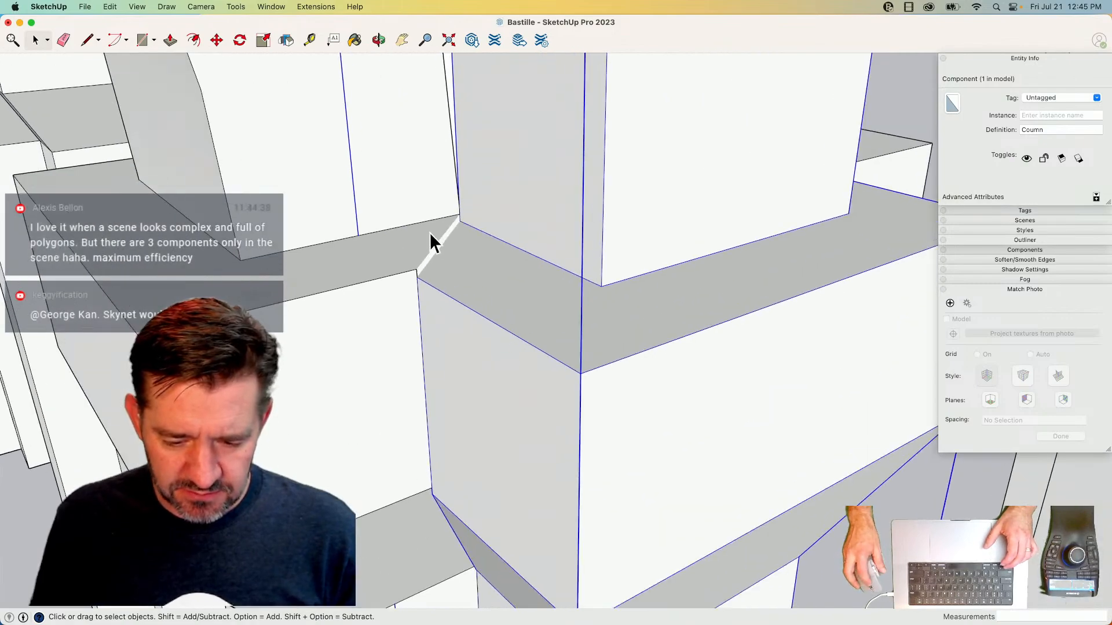
pyautogui.moveTo(429, 232); pyautogui.dragTo(433, 308, button='middle')
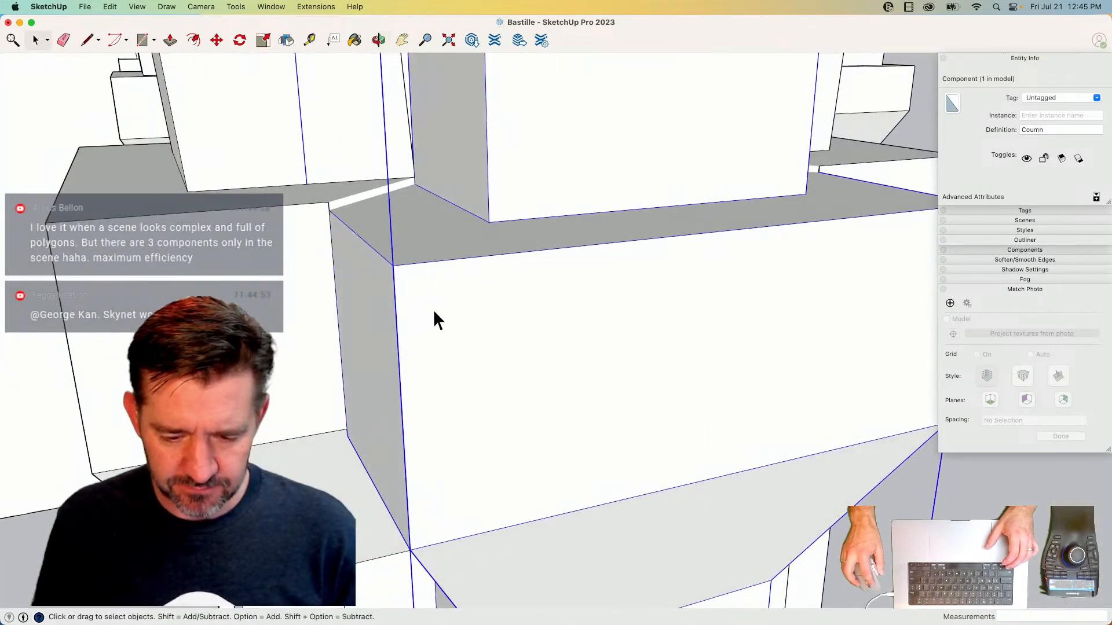
pyautogui.tripleClick(433, 309)
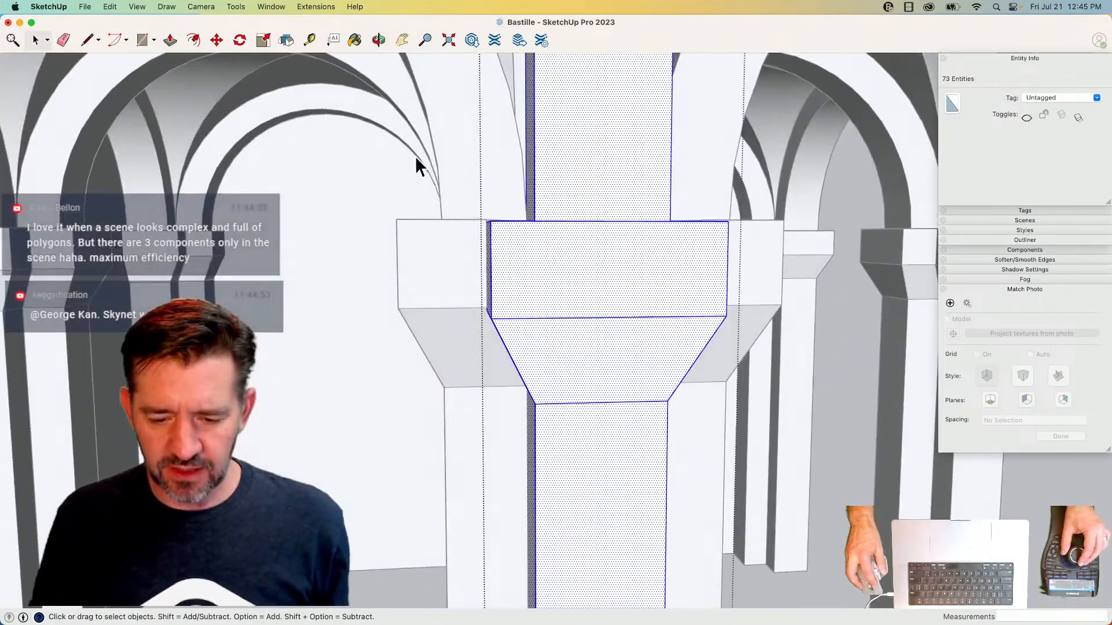
pyautogui.click(451, 221)
pyautogui.doubleClick(600, 262)
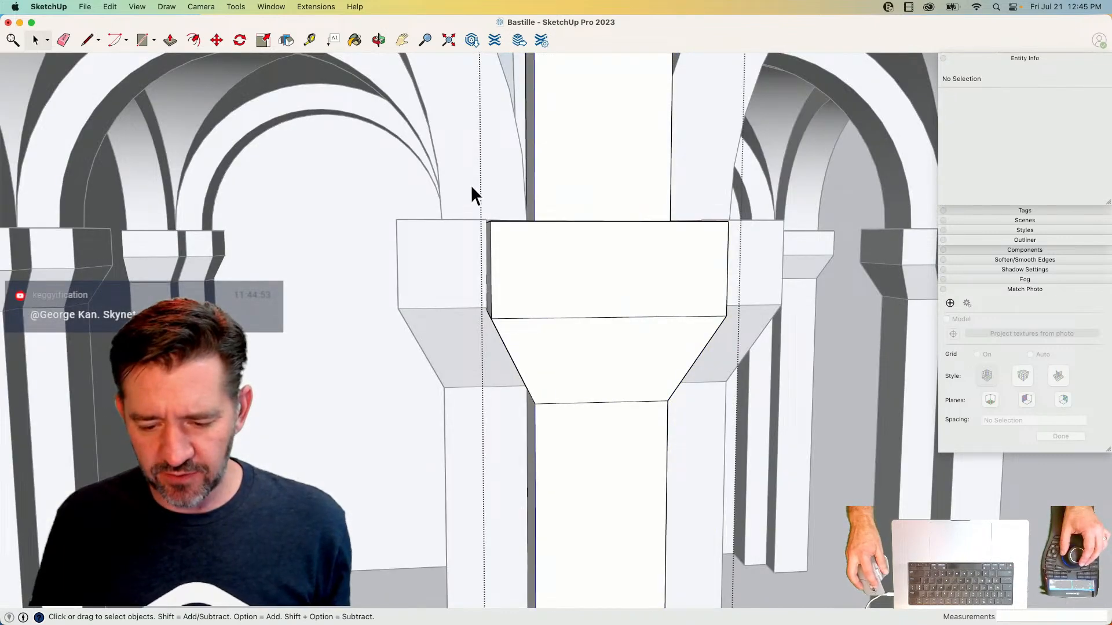
# - Raise the column's capital about 3/8" so its top is flush with the neighbouring arch capital, and close the component
pyautogui.moveTo(782, 470); pyautogui.dragTo(789, 458)
pyautogui.press('m')
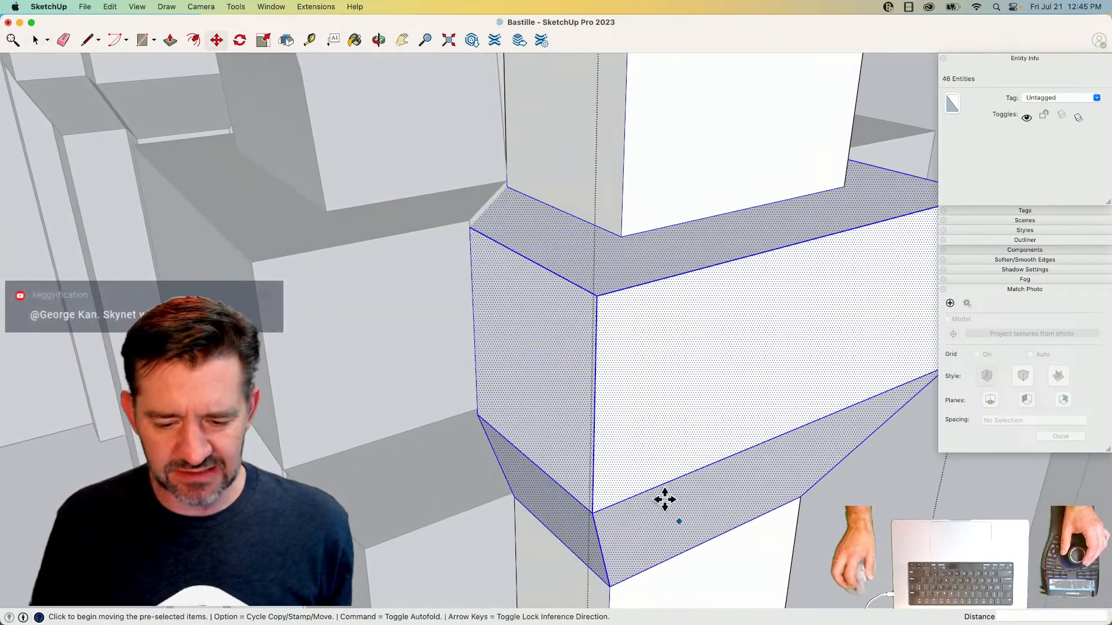
pyautogui.click(469, 226)
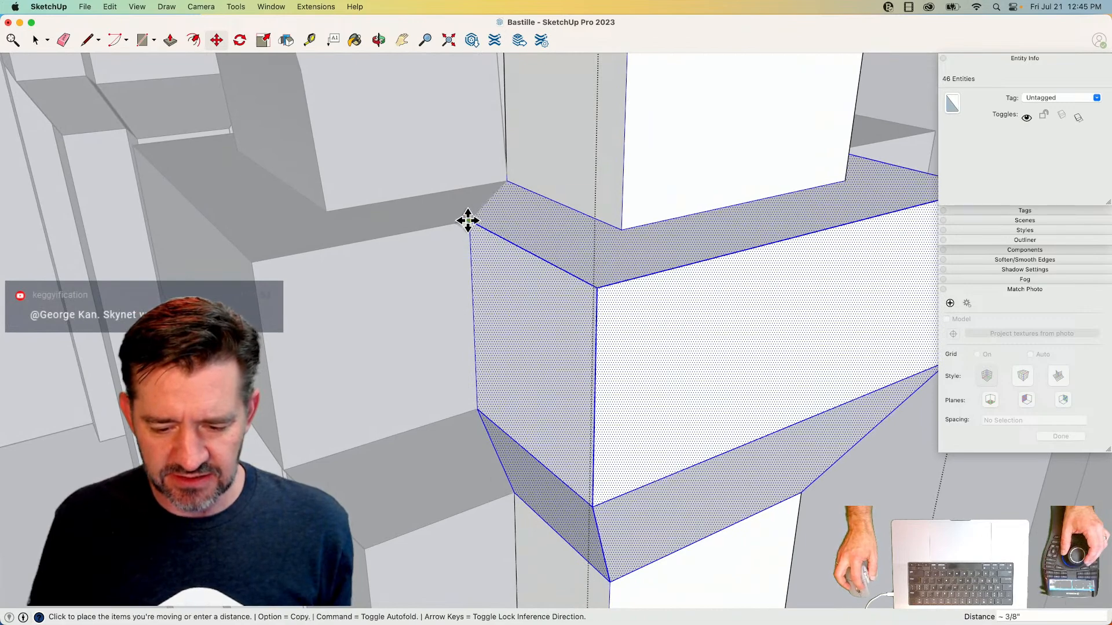
pyautogui.press('space')
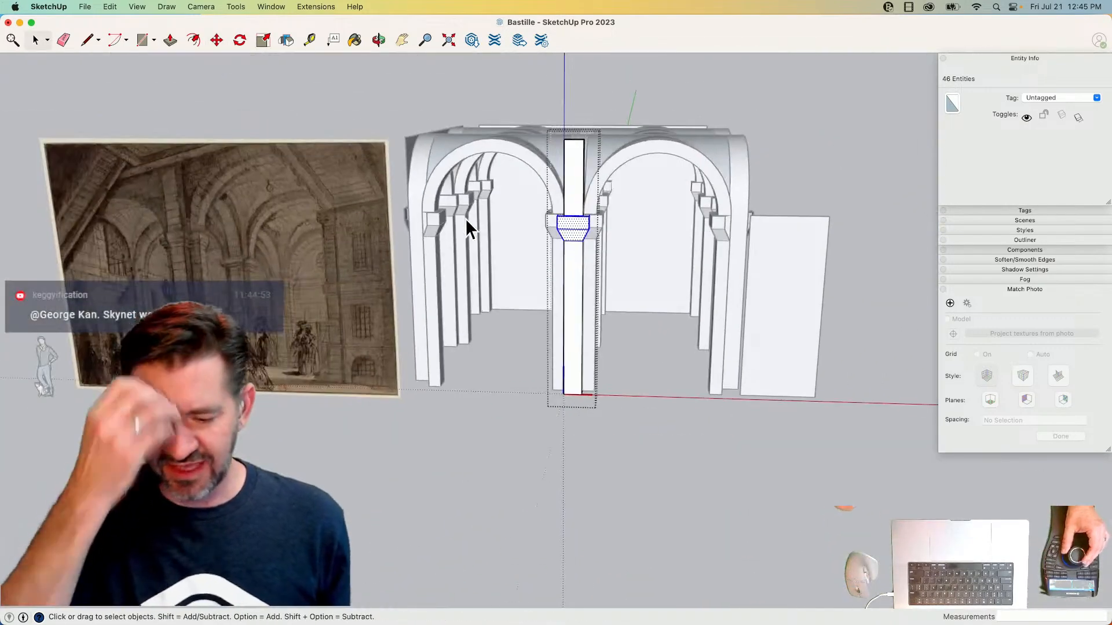
pyautogui.click(828, 104)
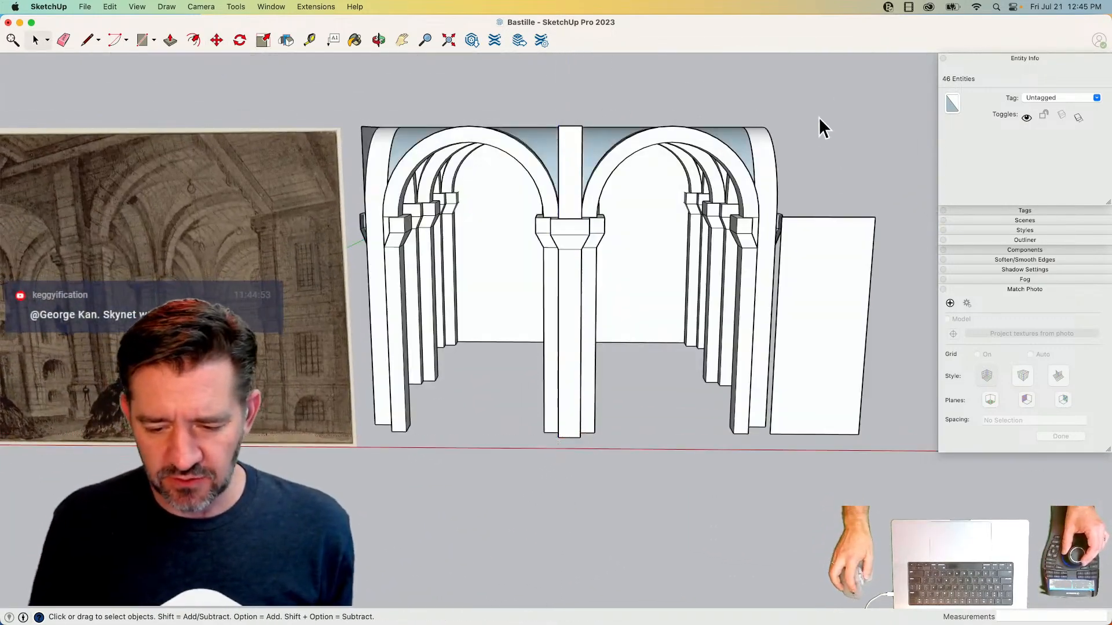
# - Copy the central column component about 13' 1 1/16" along the arcade so it stands in front of the far-end arch pillar
pyautogui.click(565, 187)
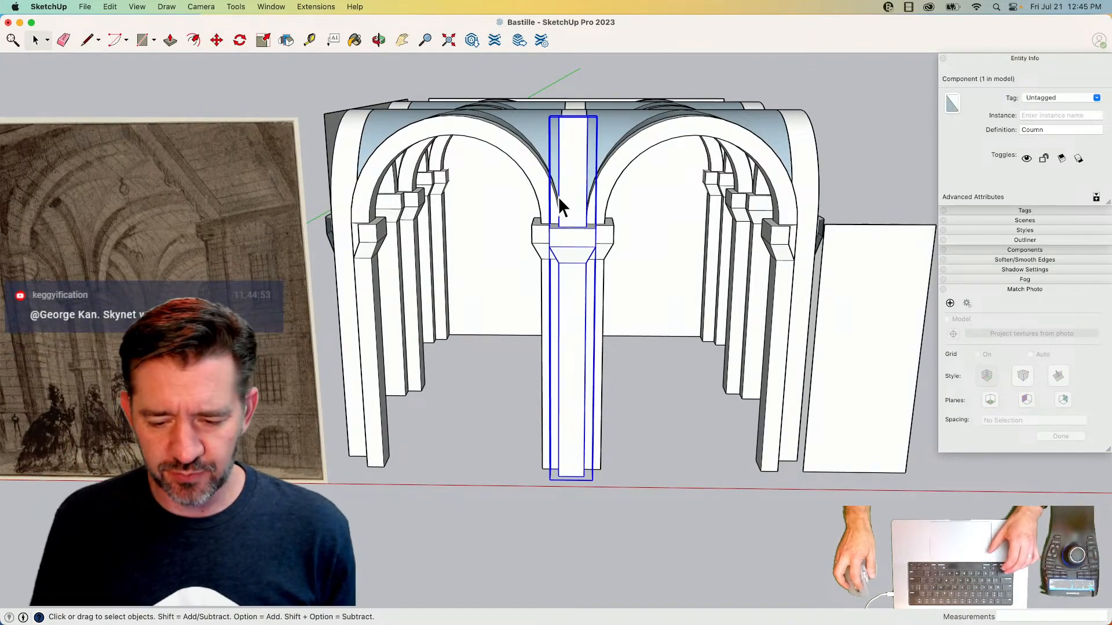
pyautogui.press('m')
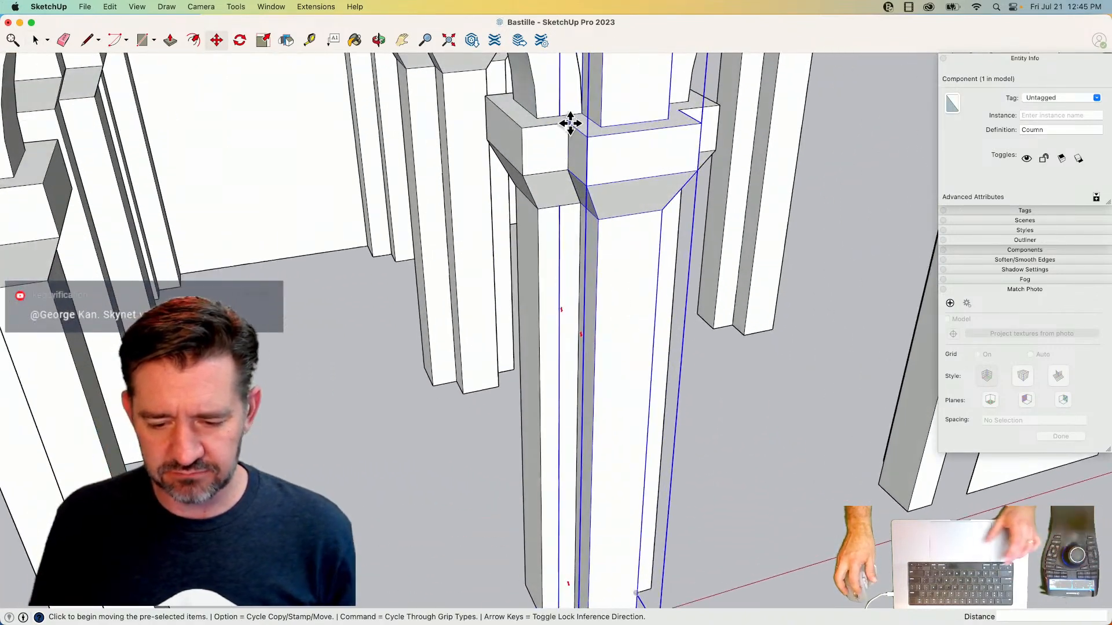
pyautogui.click(570, 123)
pyautogui.press('alt')
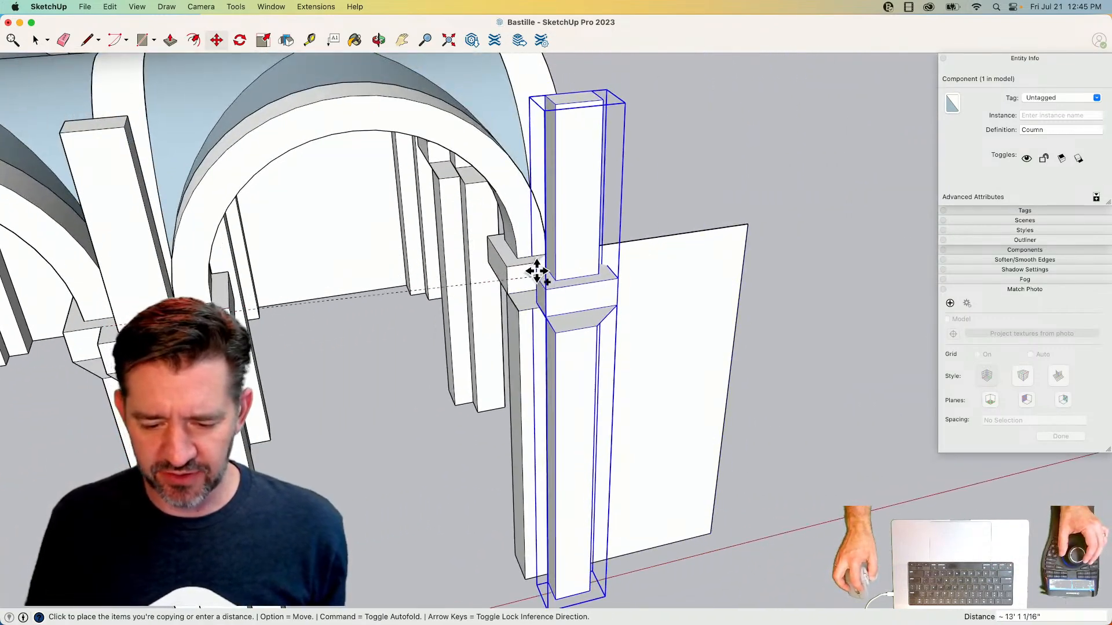
pyautogui.press('space')
pyautogui.click(807, 411)
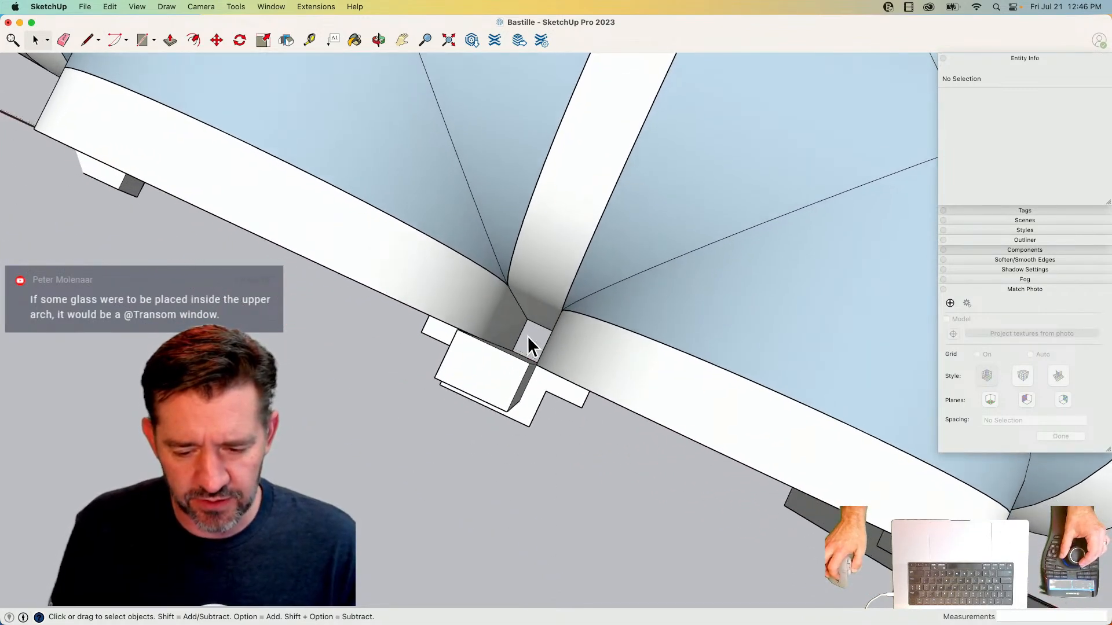
# - Draw the upper and end edges of a front wall across both arches, from the side wall's upper corner to above the end panel
pyautogui.press('l')
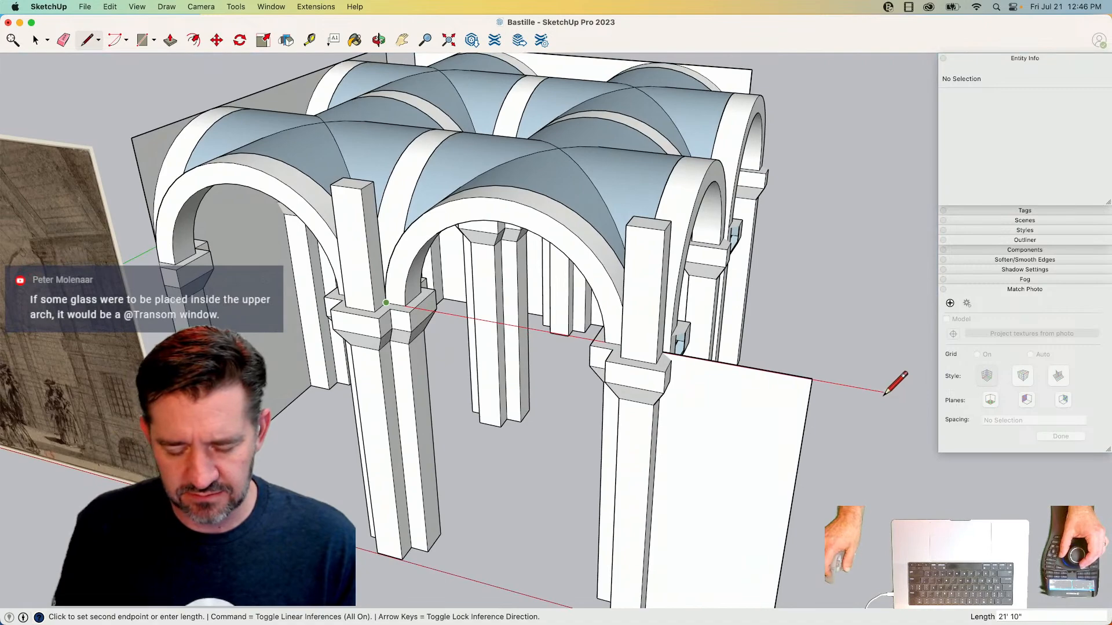
pyautogui.press('Escape')
pyautogui.click(864, 440)
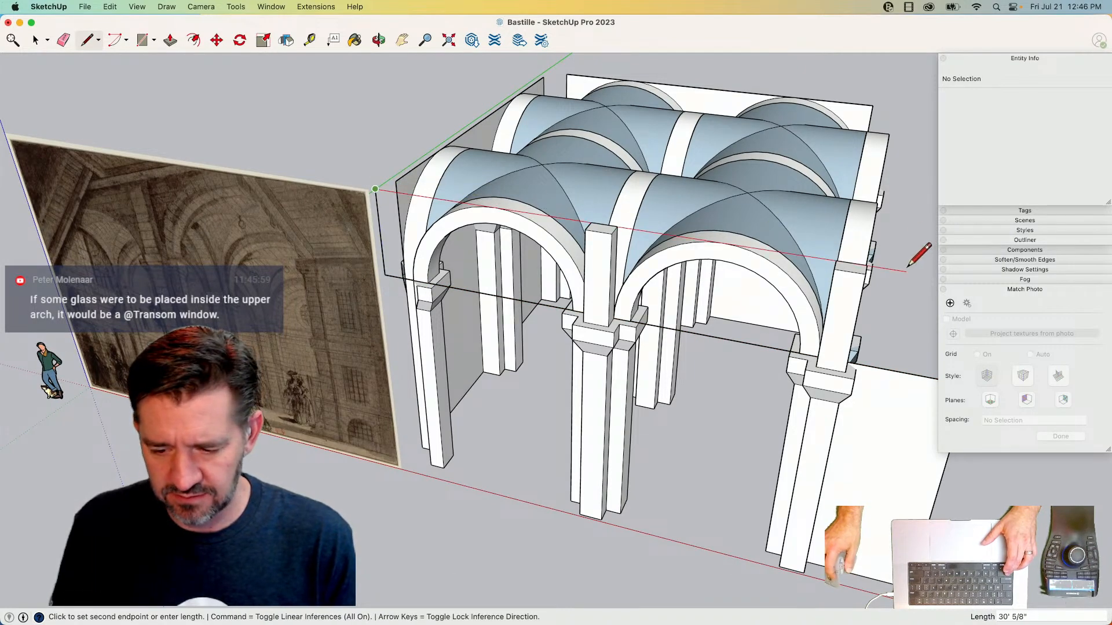
pyautogui.scroll(-3, 637, 231)
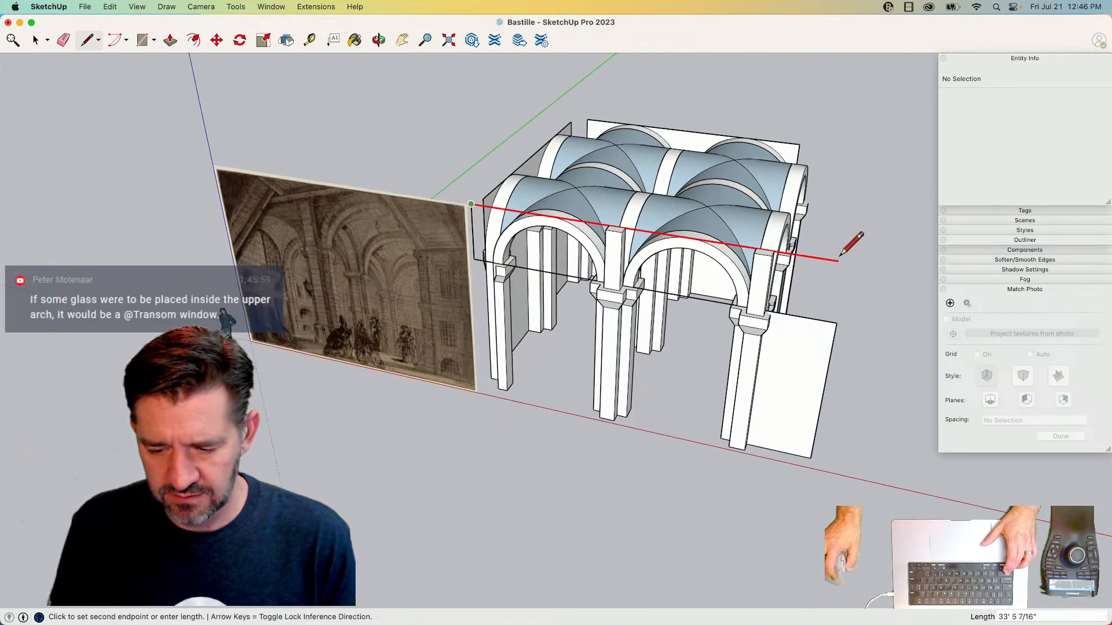
pyautogui.click(837, 323)
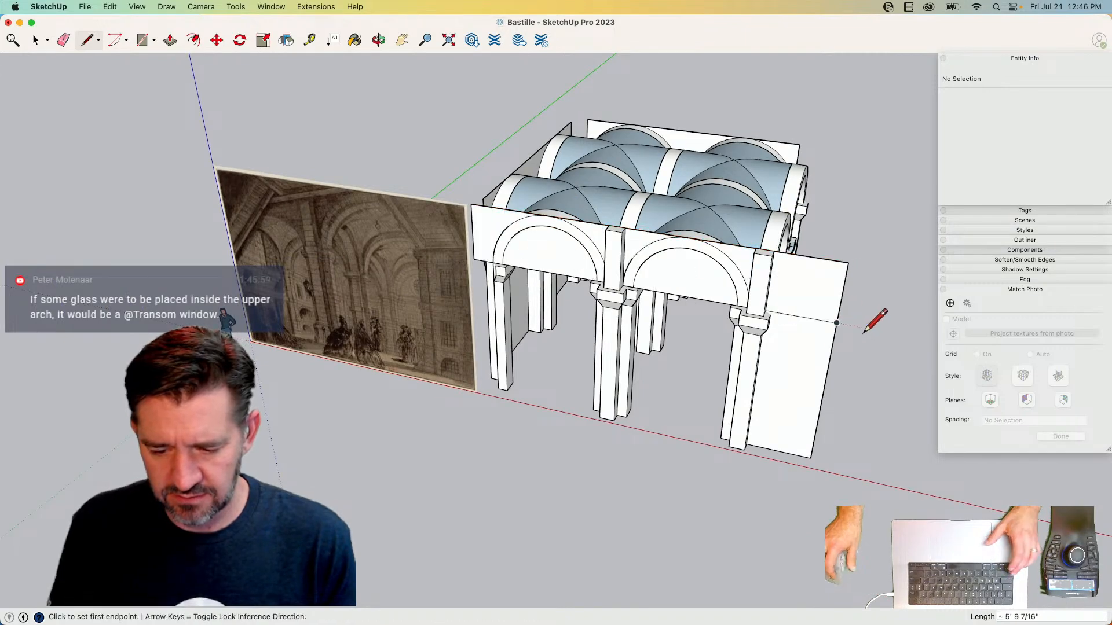
# - Recess the upper front wall face 9" behind the arch fronts and shift the end panel's bottom edge back to match
pyautogui.scroll(8, 588, 385)
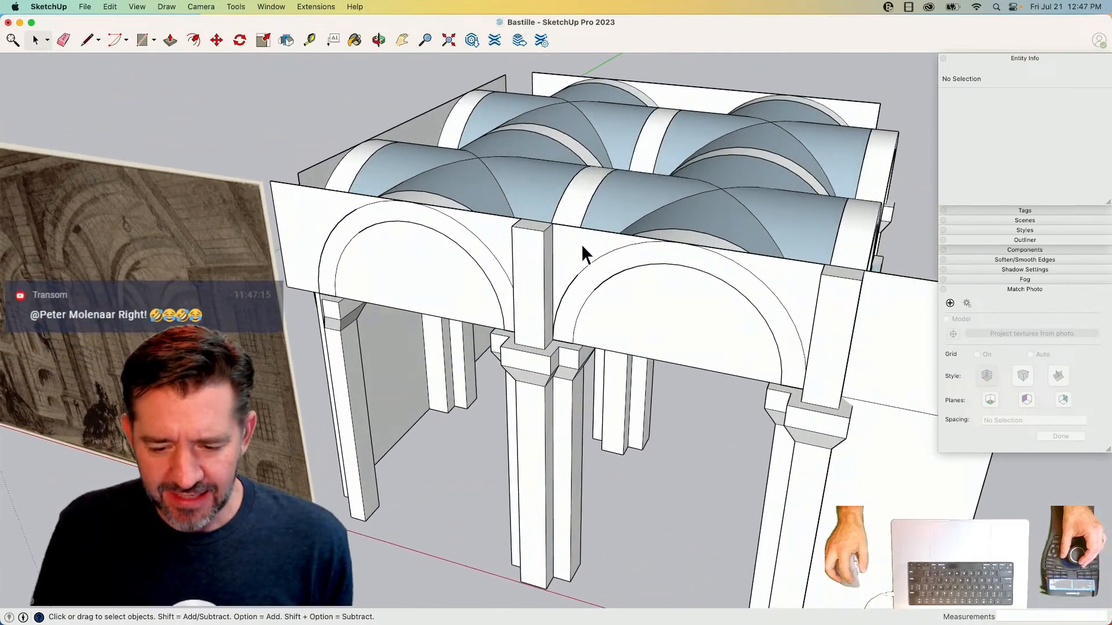
pyautogui.click(581, 245)
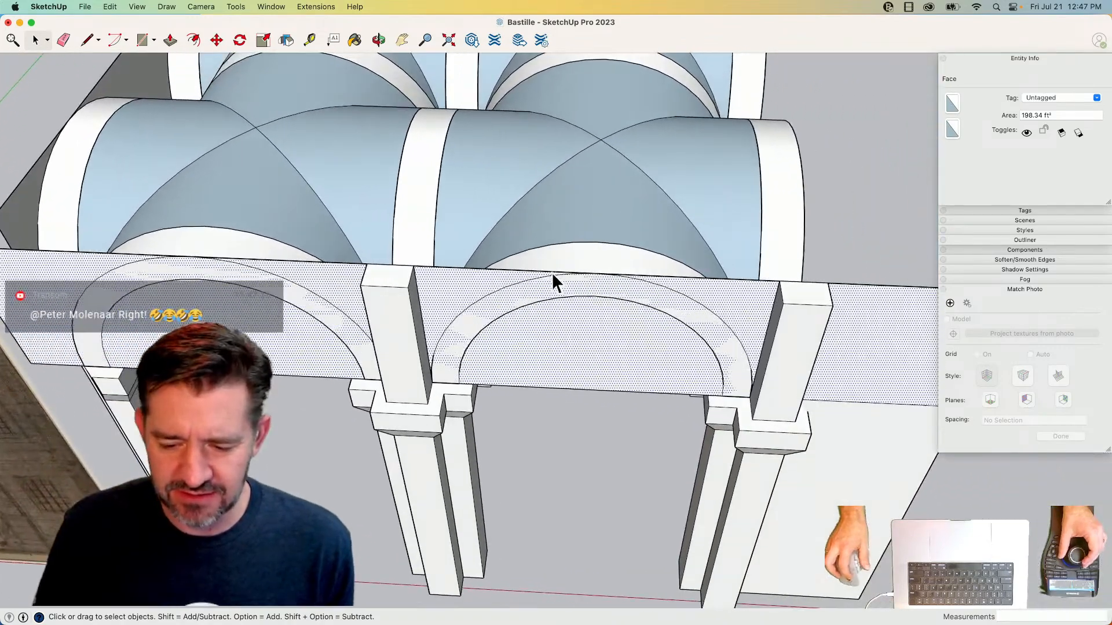
pyautogui.press('m')
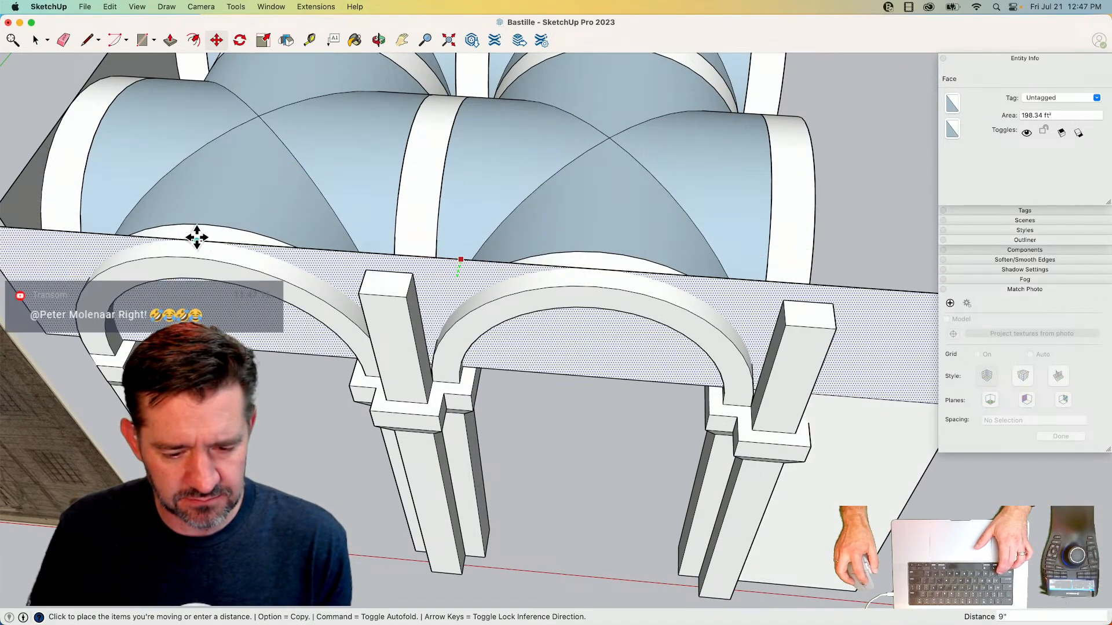
pyautogui.press('space')
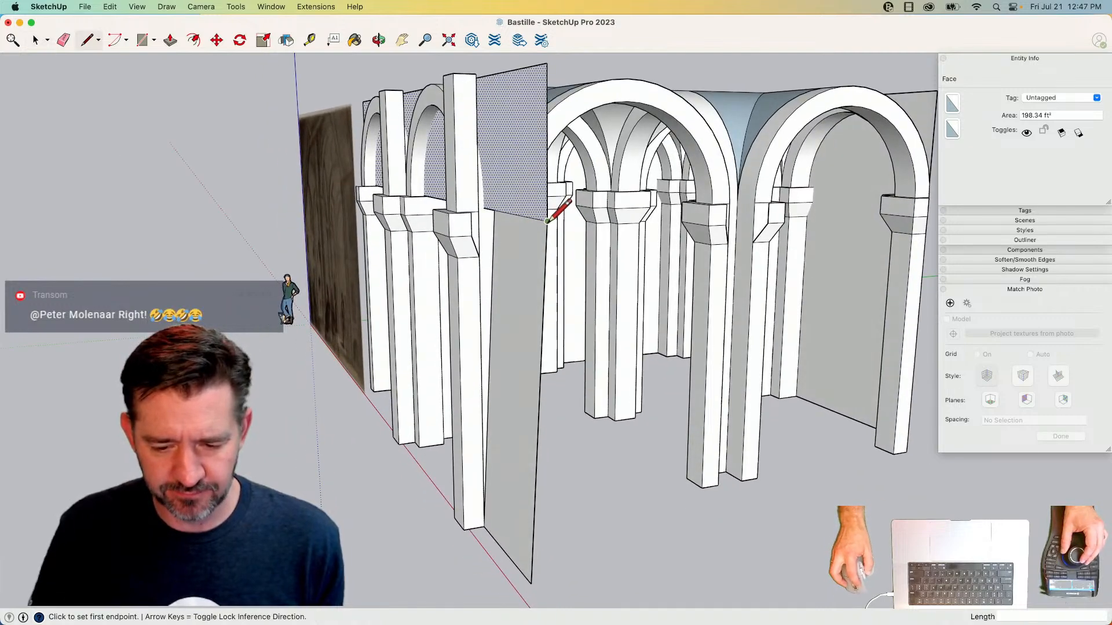
pyautogui.press('space')
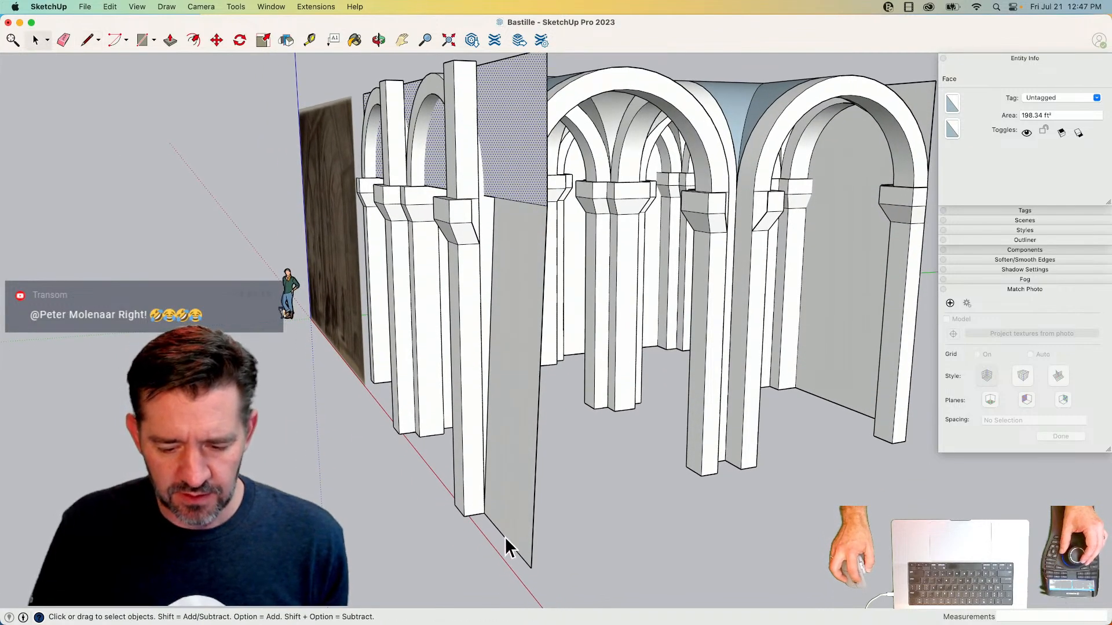
pyautogui.click(509, 542)
pyautogui.press('m')
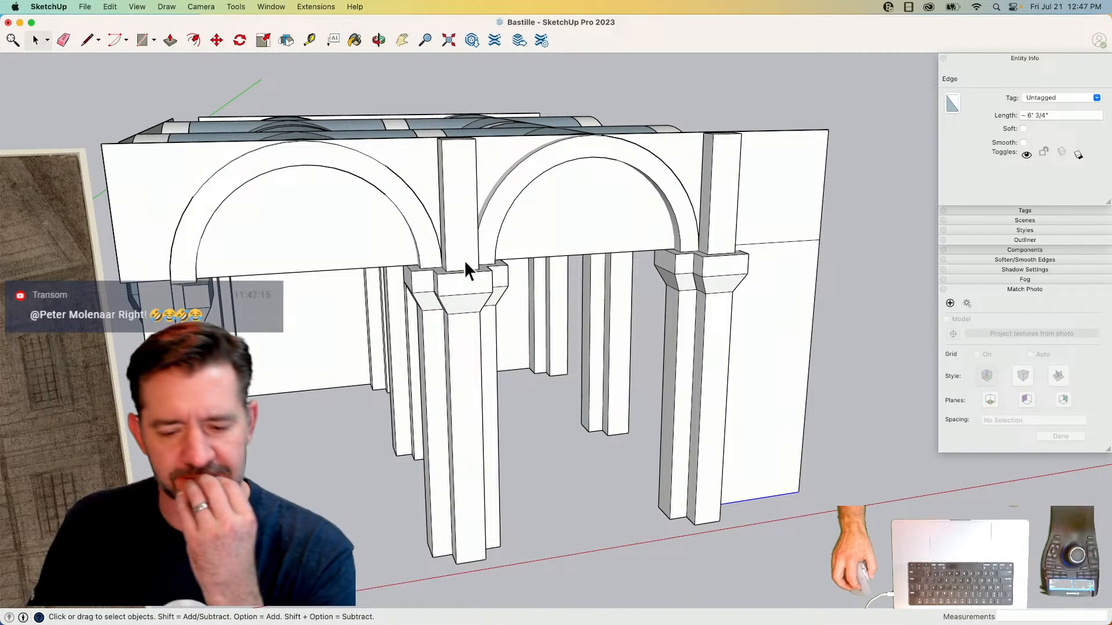
# - Erase the edge between the upper front wall and the end panel to merge them into one face
pyautogui.click(358, 229)
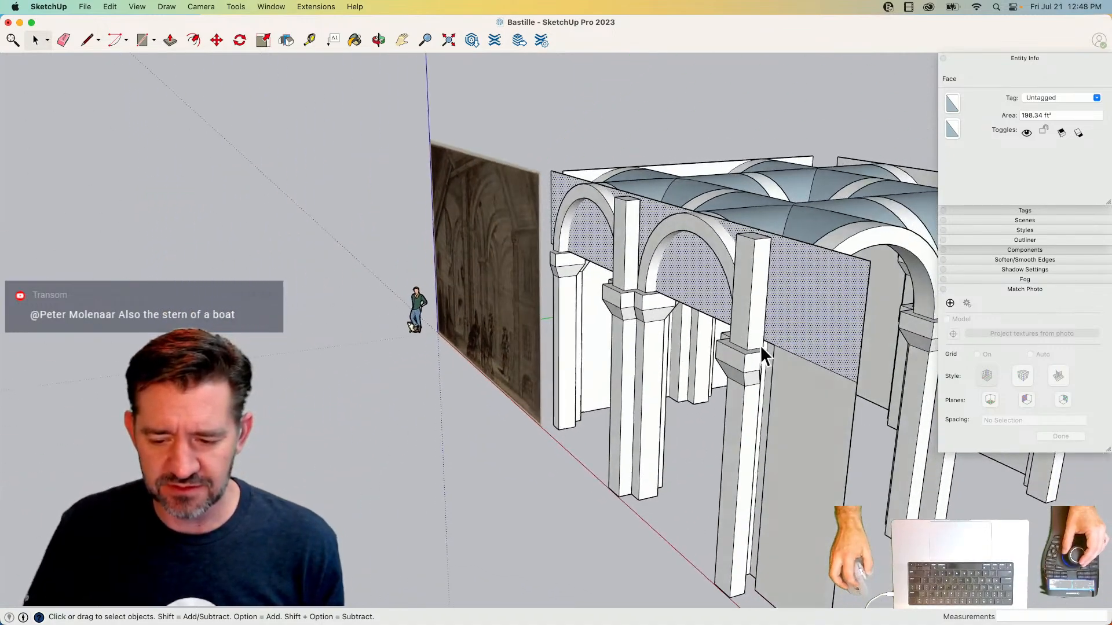
pyautogui.press('e')
pyautogui.moveTo(792, 356); pyautogui.dragTo(792, 367)
pyautogui.press('space')
# - Move the merged front wall face 9" forward so it is flush with the front of the arches
pyautogui.click(790, 314)
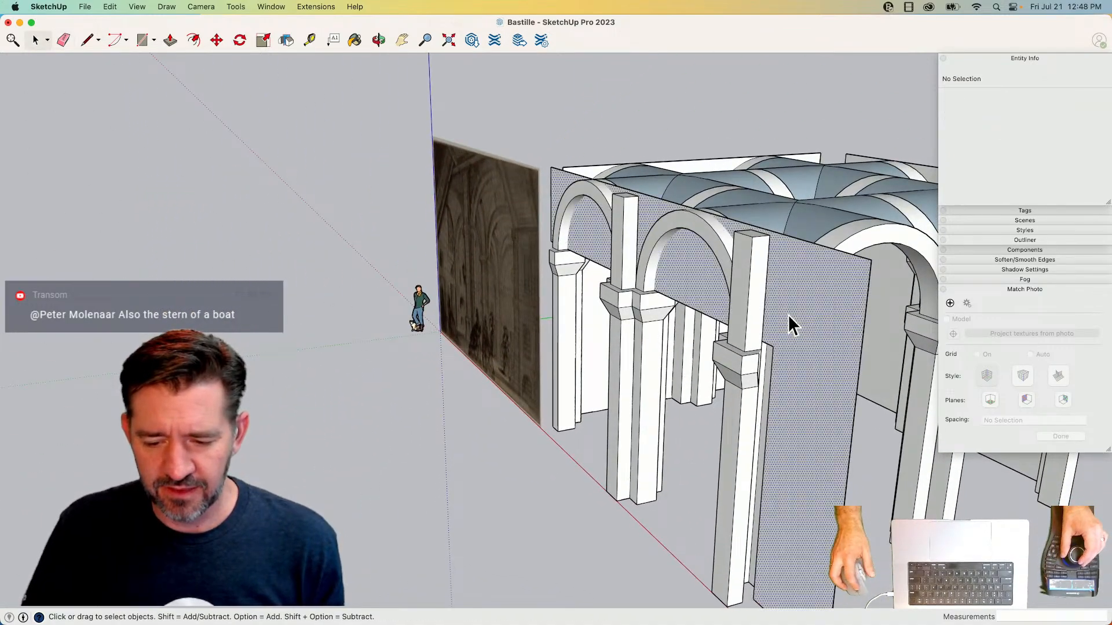
pyautogui.press('m')
pyautogui.click(756, 284)
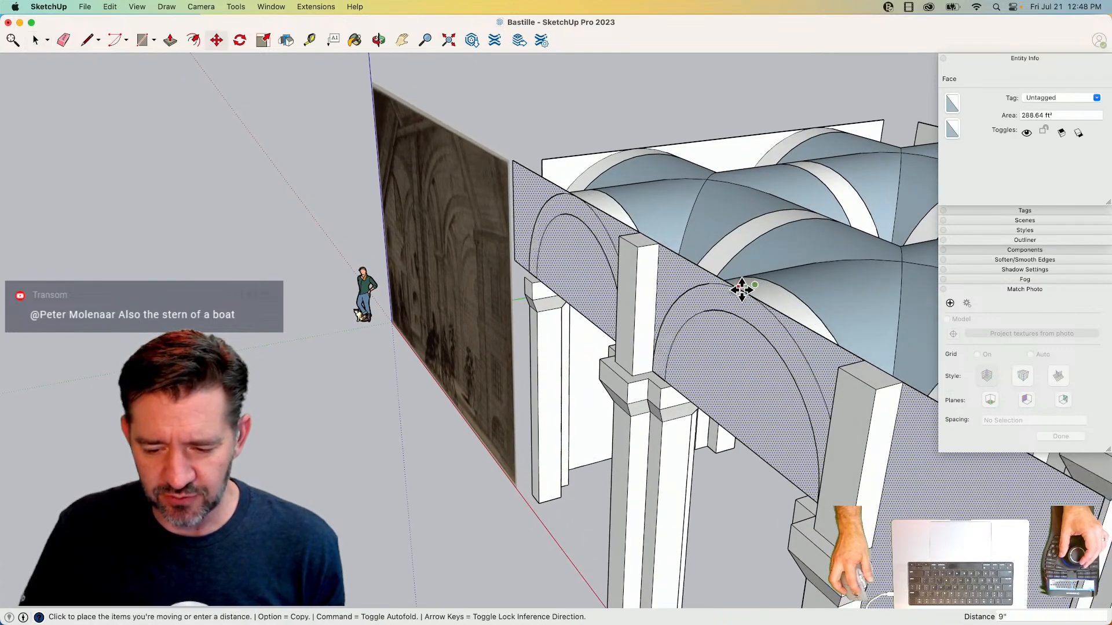
pyautogui.click(738, 292)
pyautogui.press('space')
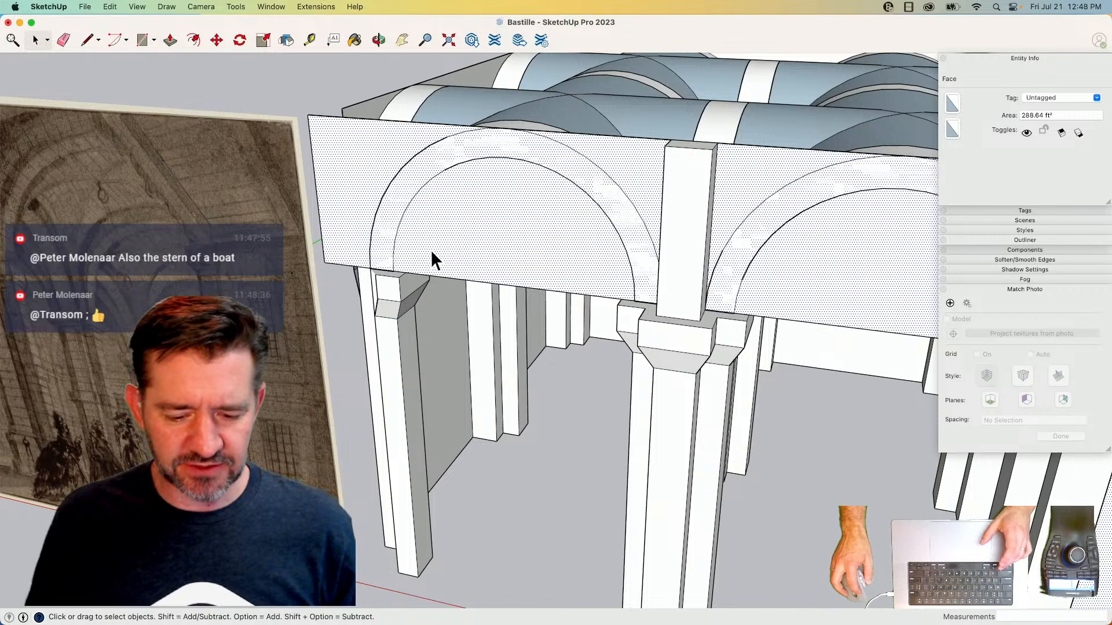
pyautogui.press('c')
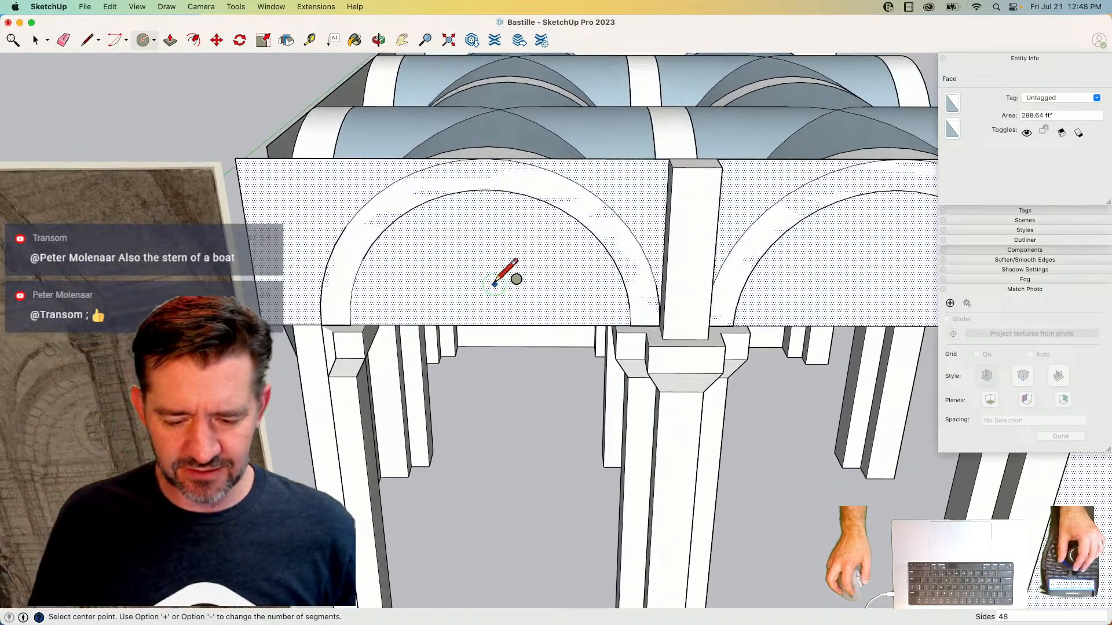
pyautogui.press('l')
pyautogui.press('space')
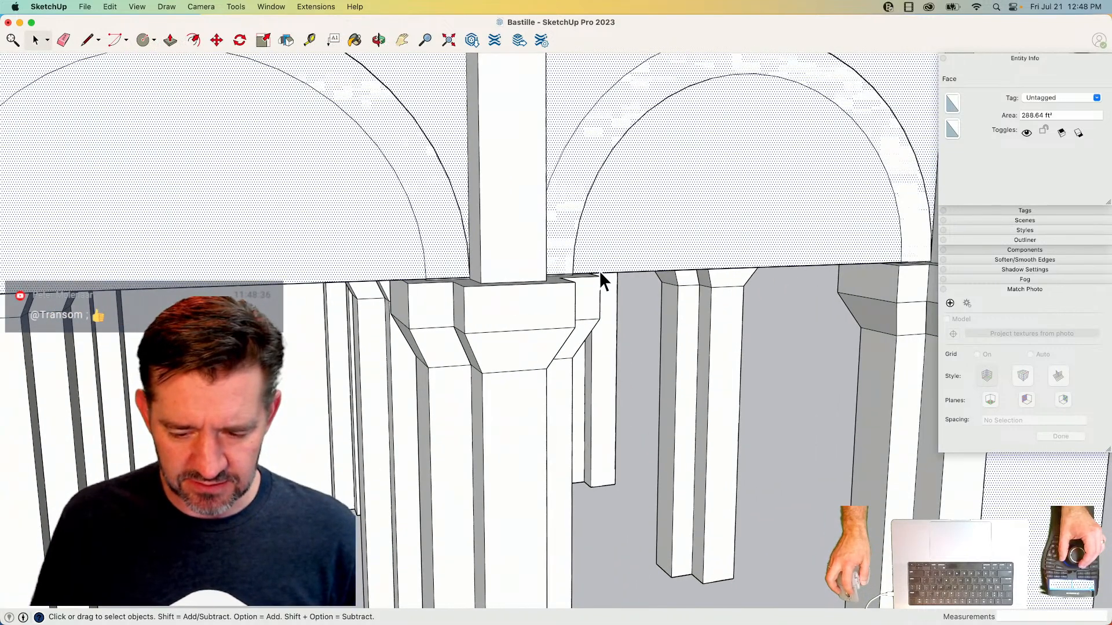
# - Move the front wall's lower edge about 3/8" vertically so it is level with the tops of the capitals
pyautogui.click(599, 272)
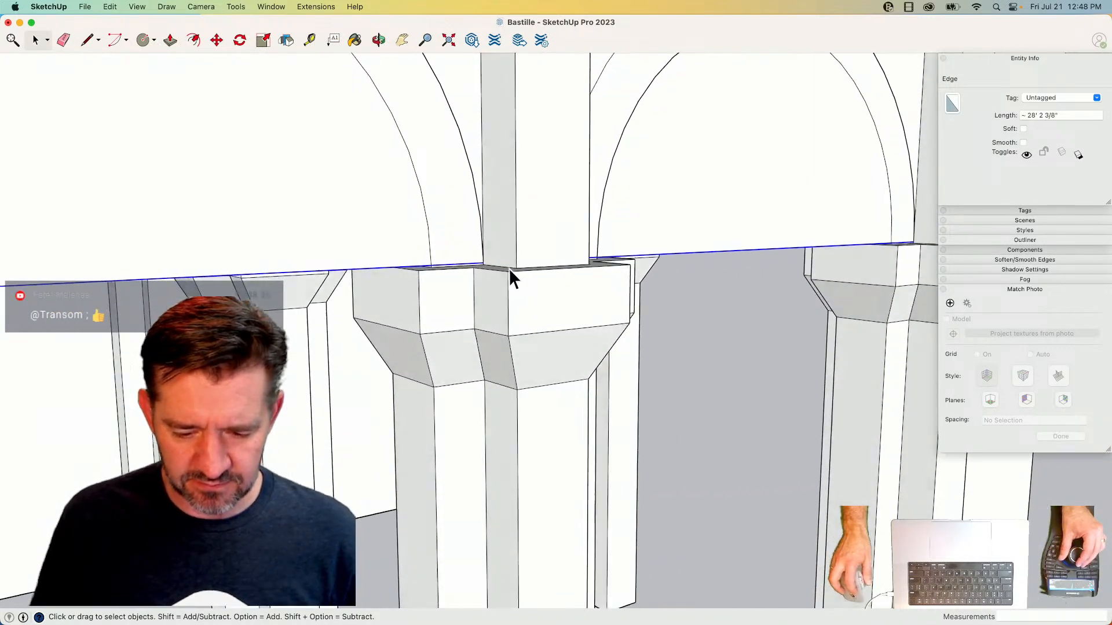
pyautogui.press('m')
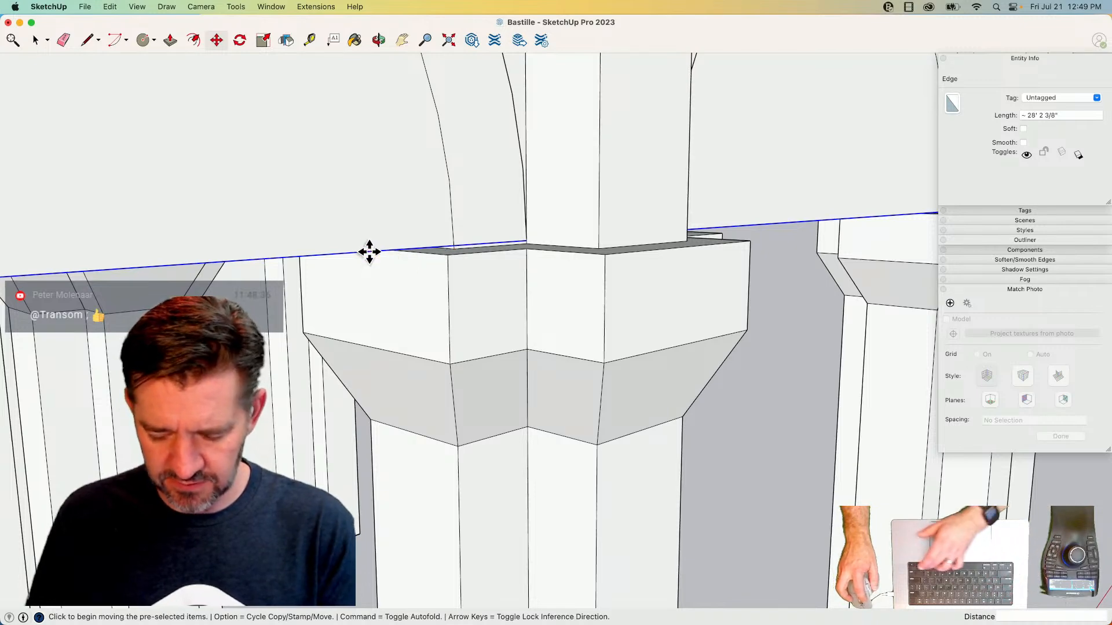
pyautogui.click(448, 255)
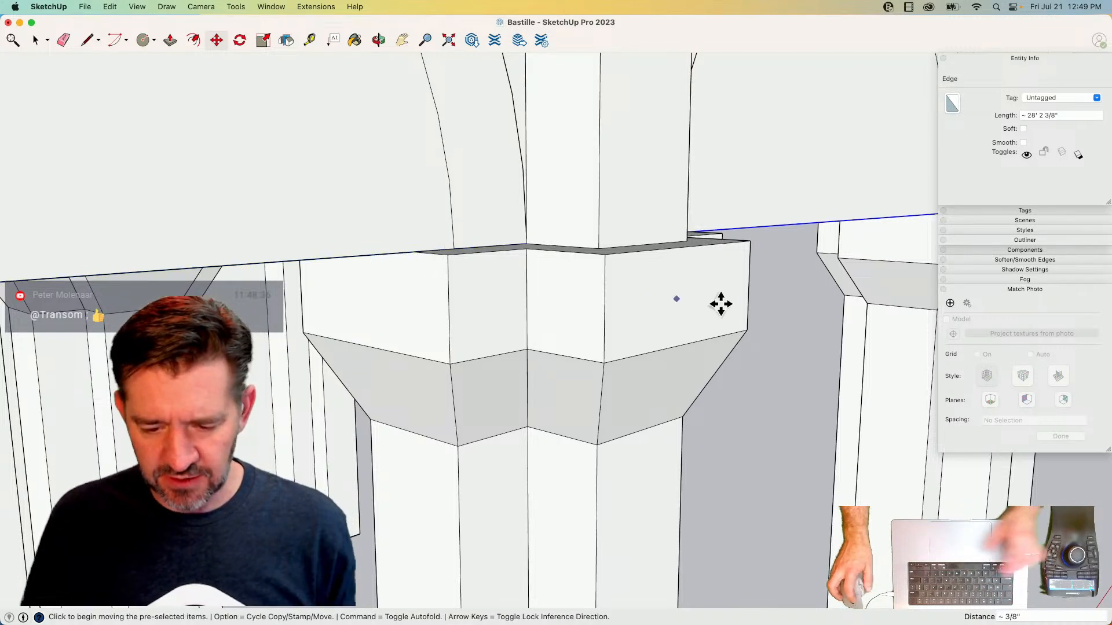
pyautogui.press('space')
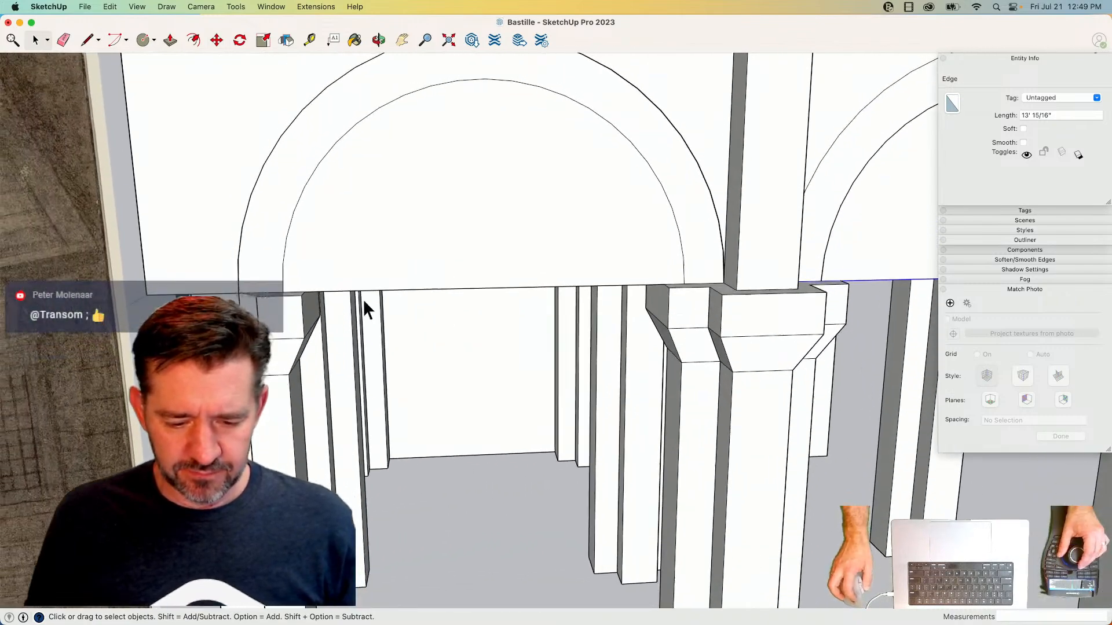
# - Try to outline the first arch opening with a 9' 6 15/16" springing line and a circle to the inner crown, removing its lower half
pyautogui.press('l')
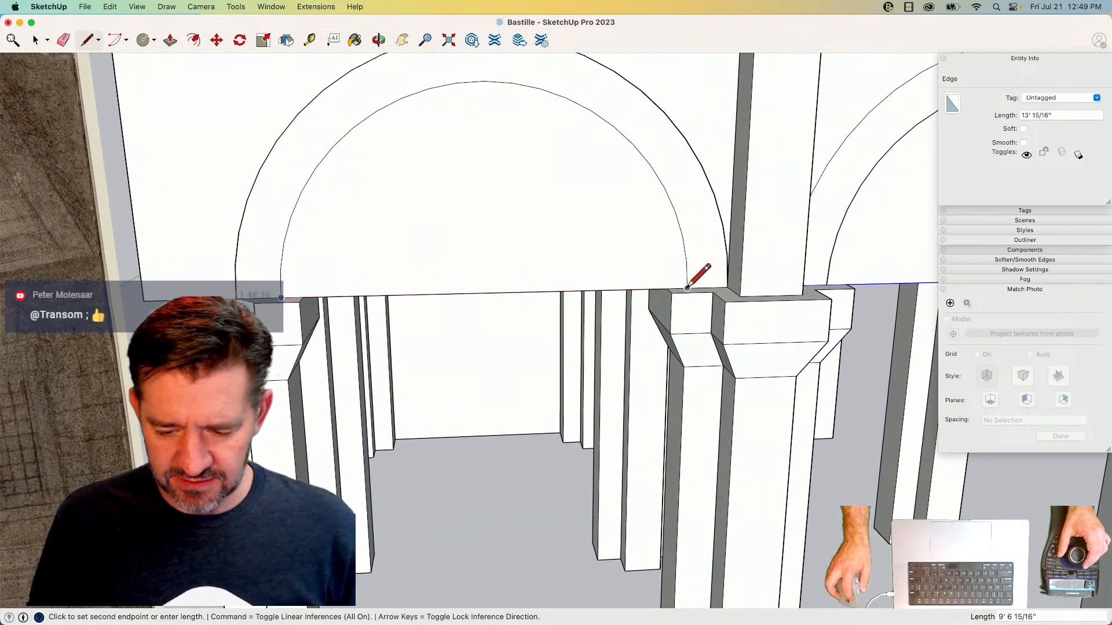
pyautogui.click(687, 288)
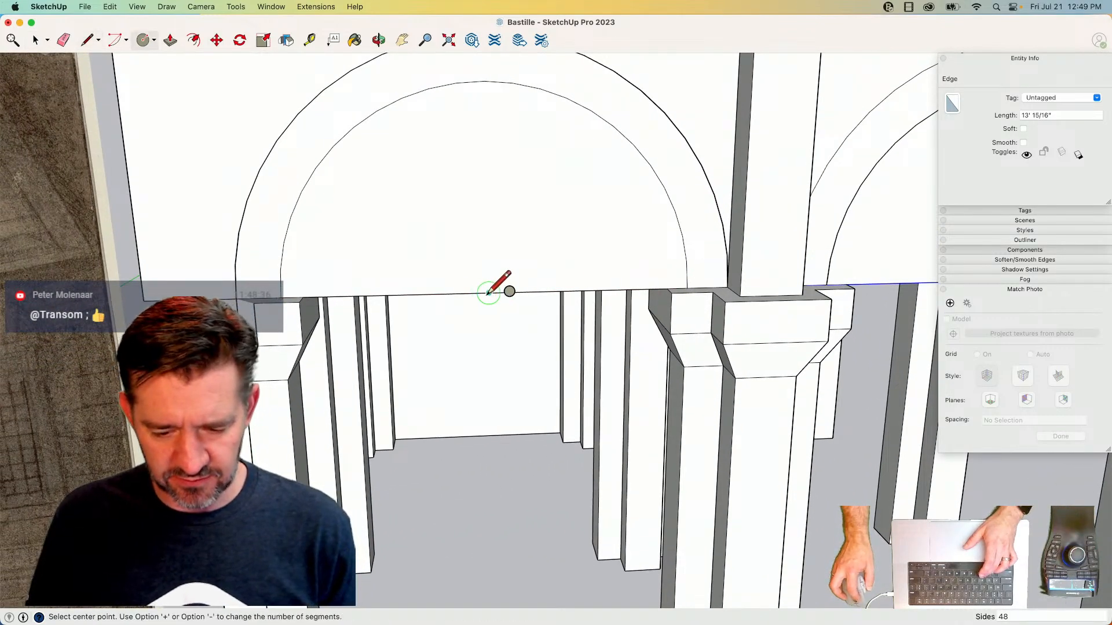
pyautogui.click(483, 82)
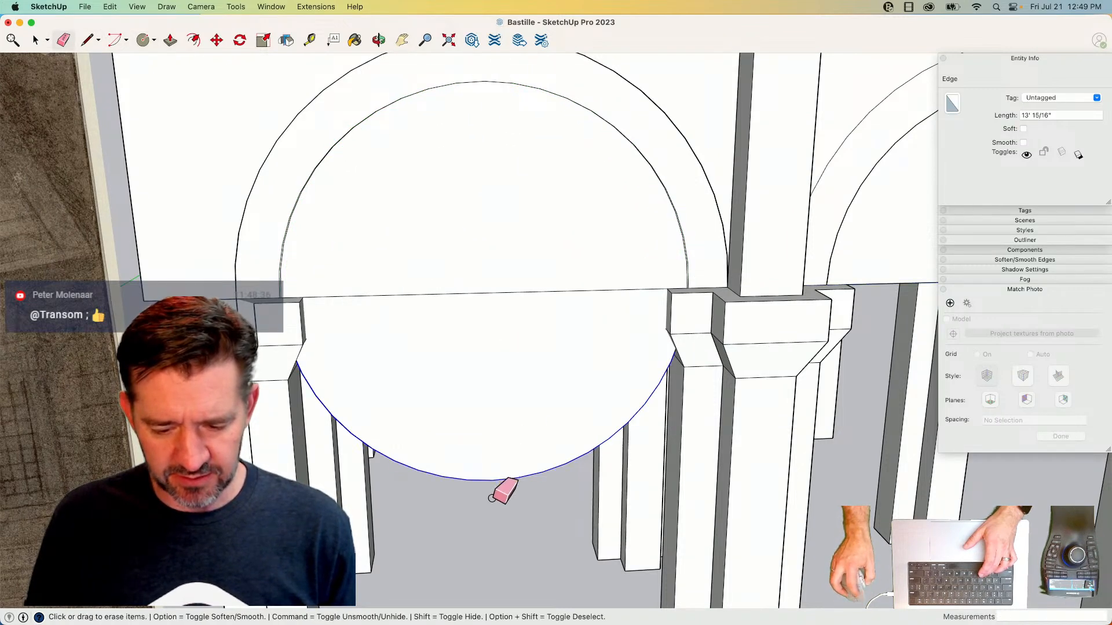
pyautogui.press('Delete')
pyautogui.click(497, 270)
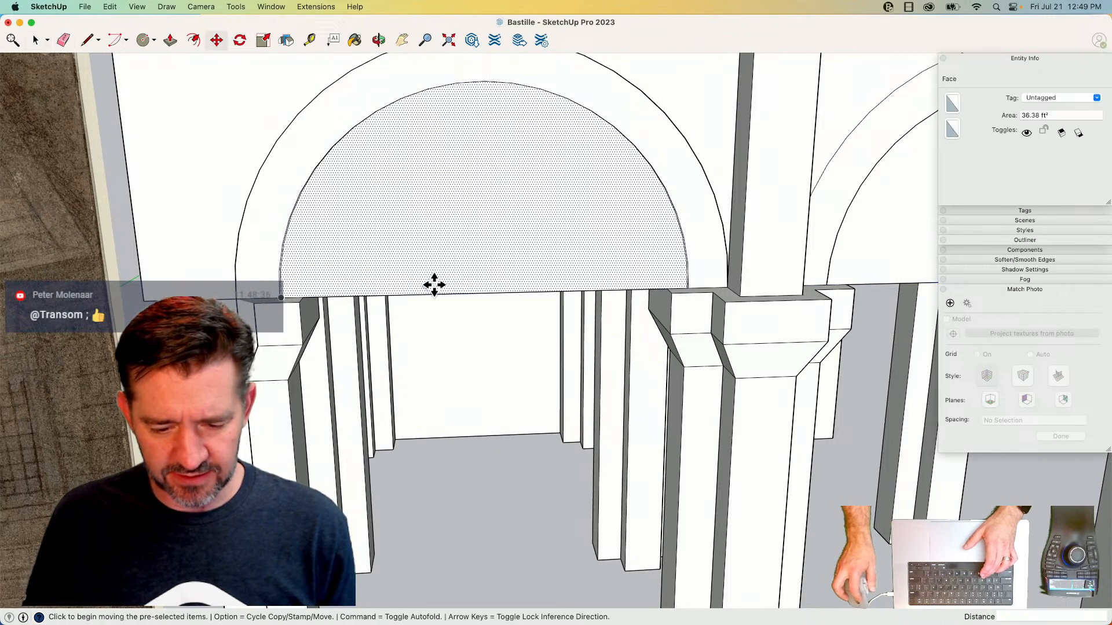
pyautogui.scroll(5, 536, 281)
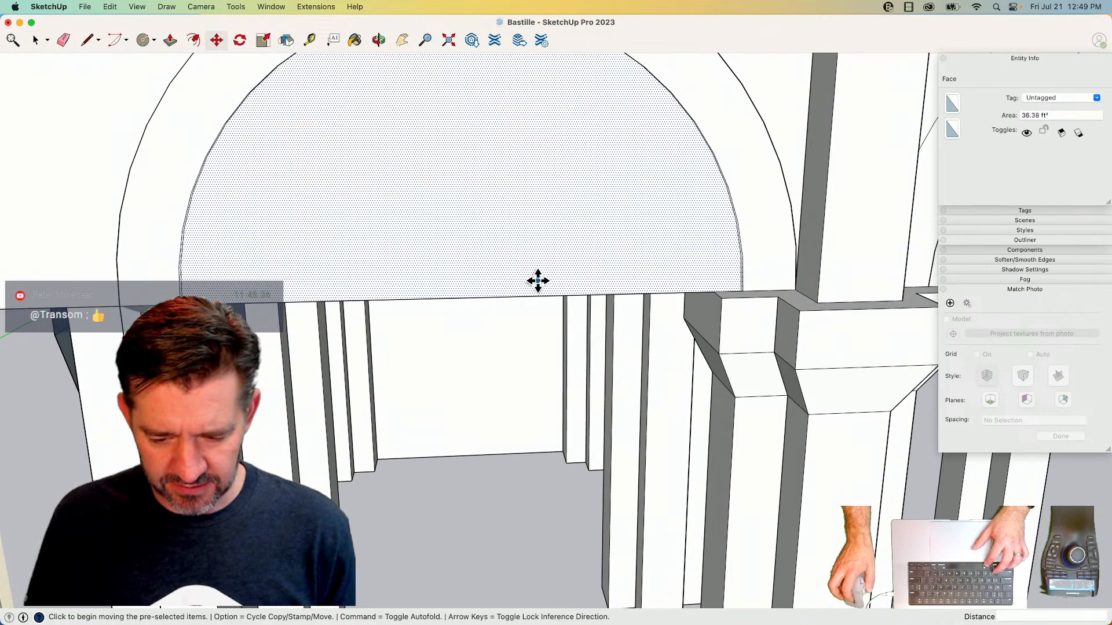
# - Draw a circle centred on the wall's lower edge out to the arch's inner springing point, erase its lower half, and undo both changes
pyautogui.press('c')
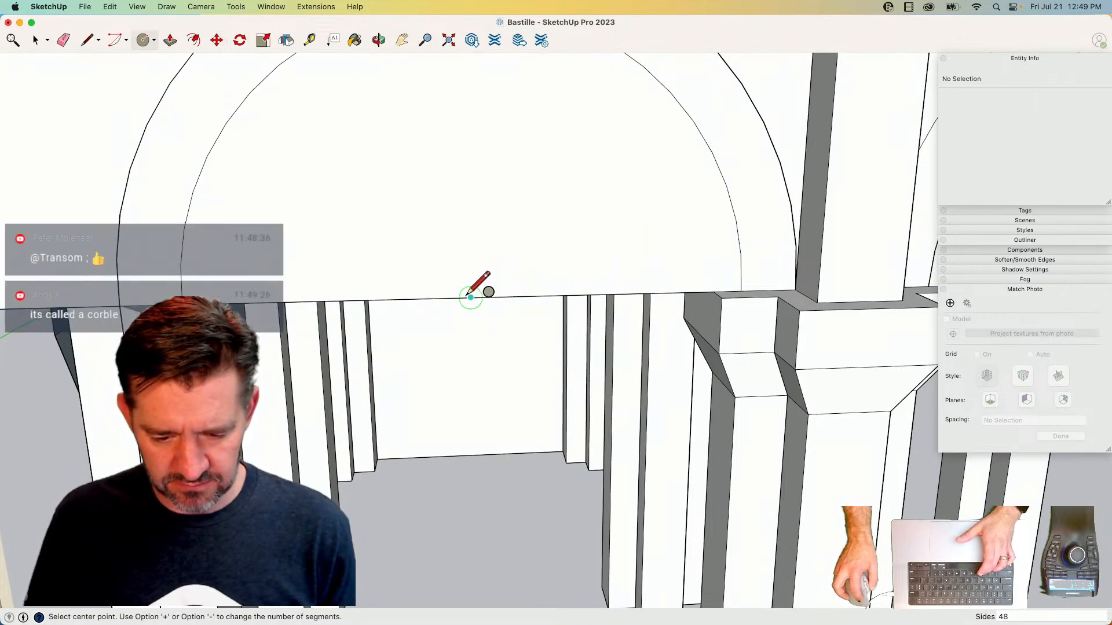
pyautogui.click(187, 294)
pyautogui.press('space')
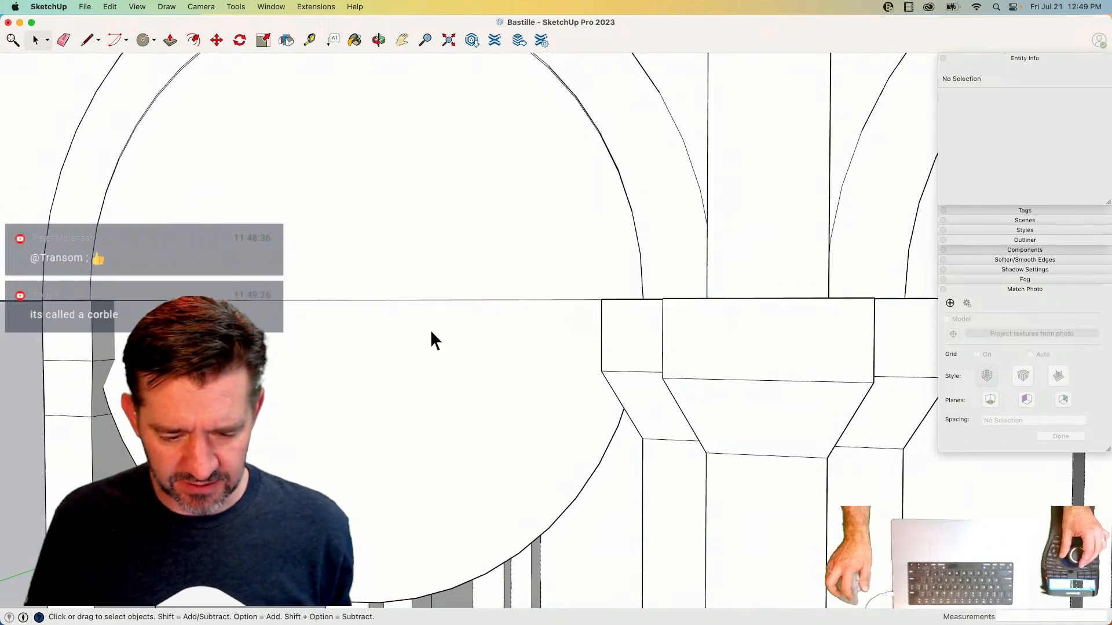
pyautogui.press('e')
pyautogui.click(434, 447)
pyautogui.press('super+z')
pyautogui.press('super+z')
# - Try to cut the arch outlines into the front wall face by intersecting it with the model, and undo the attempt
pyautogui.press('space')
pyautogui.click(428, 239)
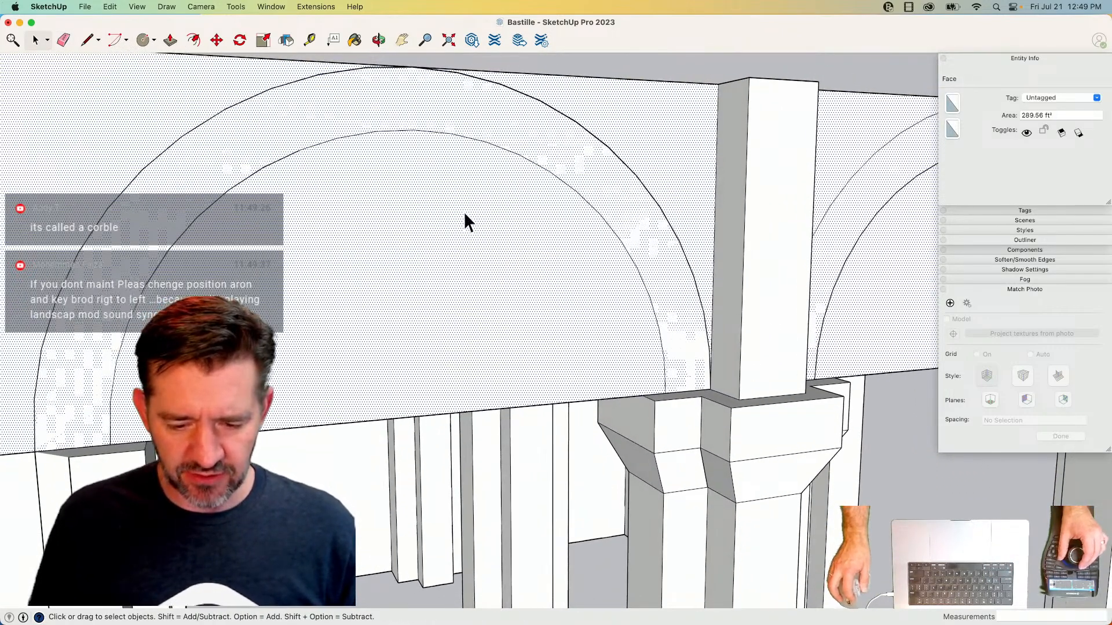
pyautogui.rightClick(458, 209)
pyautogui.moveTo(547, 287)
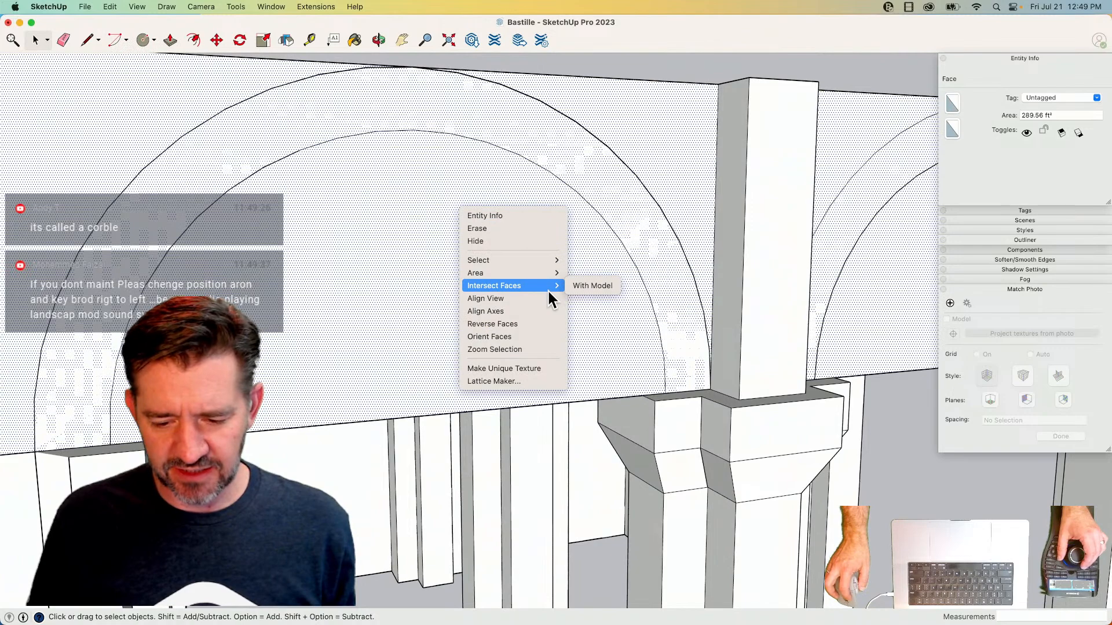
pyautogui.click(592, 286)
pyautogui.click(366, 238)
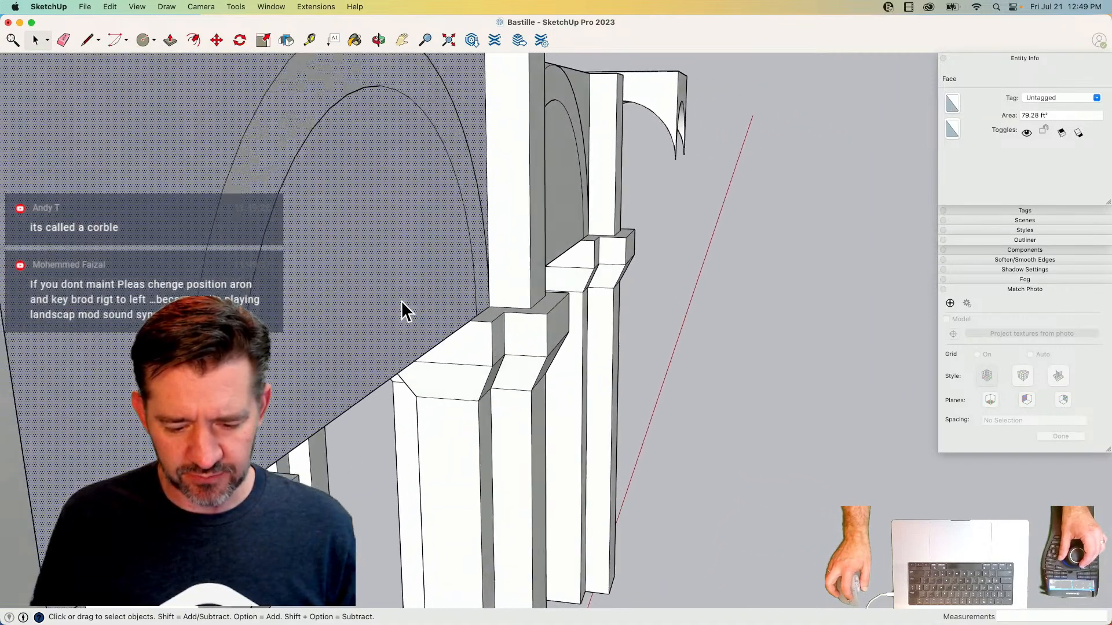
pyautogui.press('super+z')
pyautogui.press('super+z')
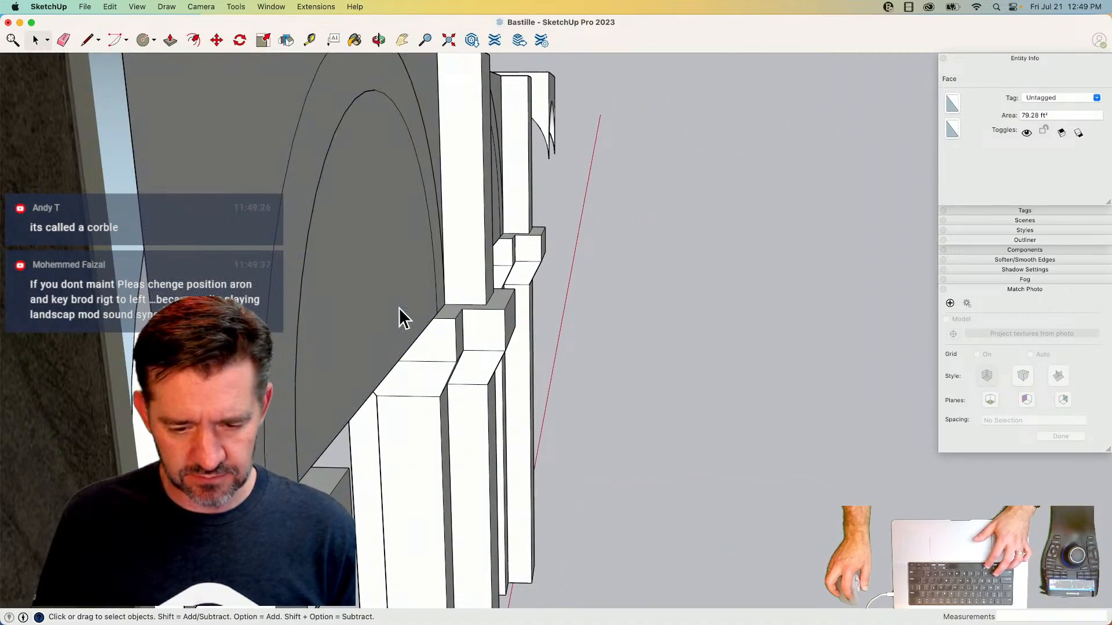
# - Move the front wall face in depth at the arch's springing point and intersect it with the model
pyautogui.click(395, 325)
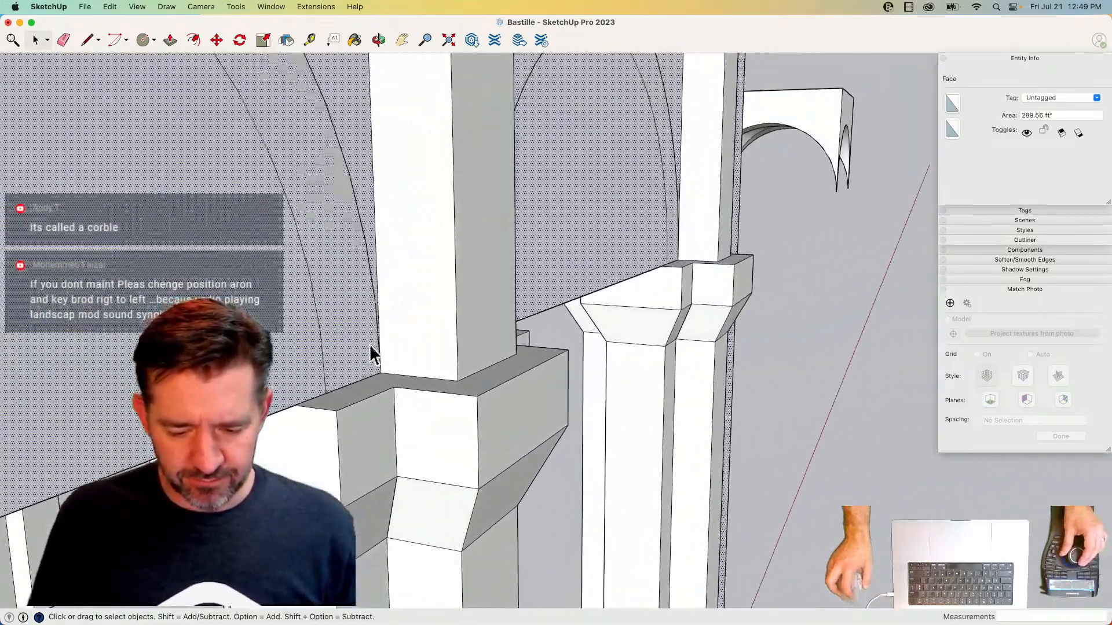
pyautogui.press('m')
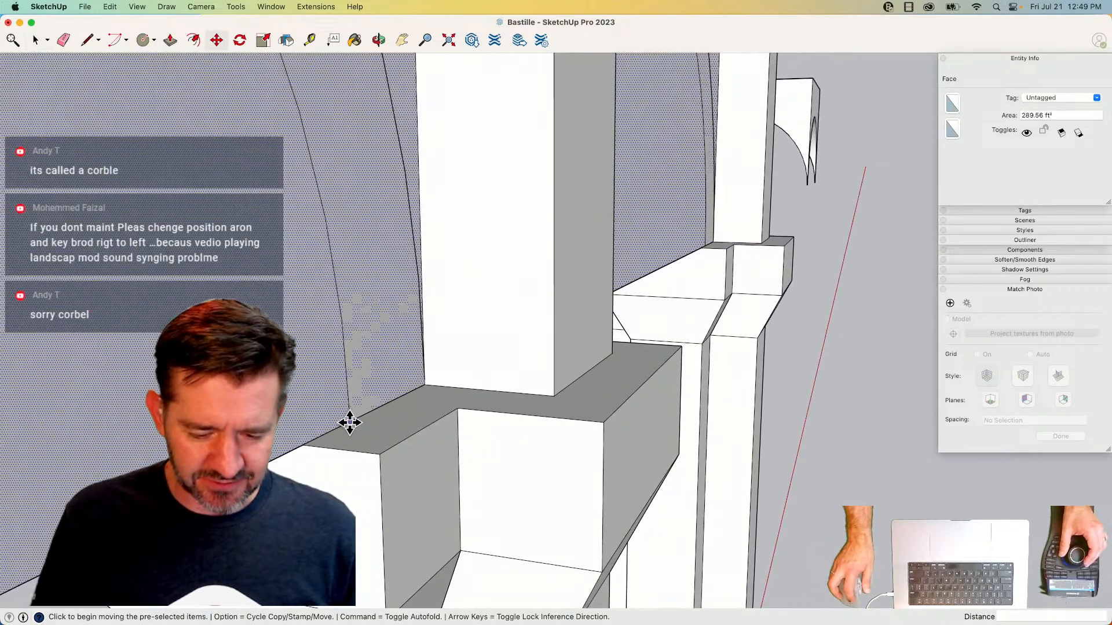
pyautogui.click(350, 423)
pyautogui.press('space')
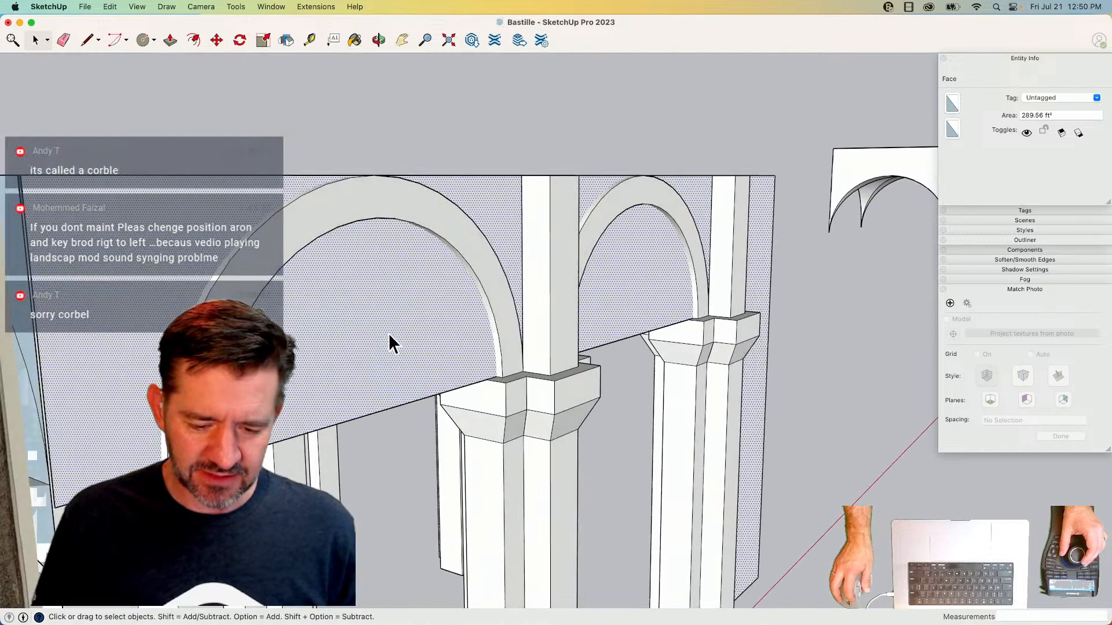
pyautogui.rightClick(389, 333)
pyautogui.moveTo(426, 407)
pyautogui.click(524, 410)
# - Erase the front wall's lower edge under both arches to clear the openings
pyautogui.press('e')
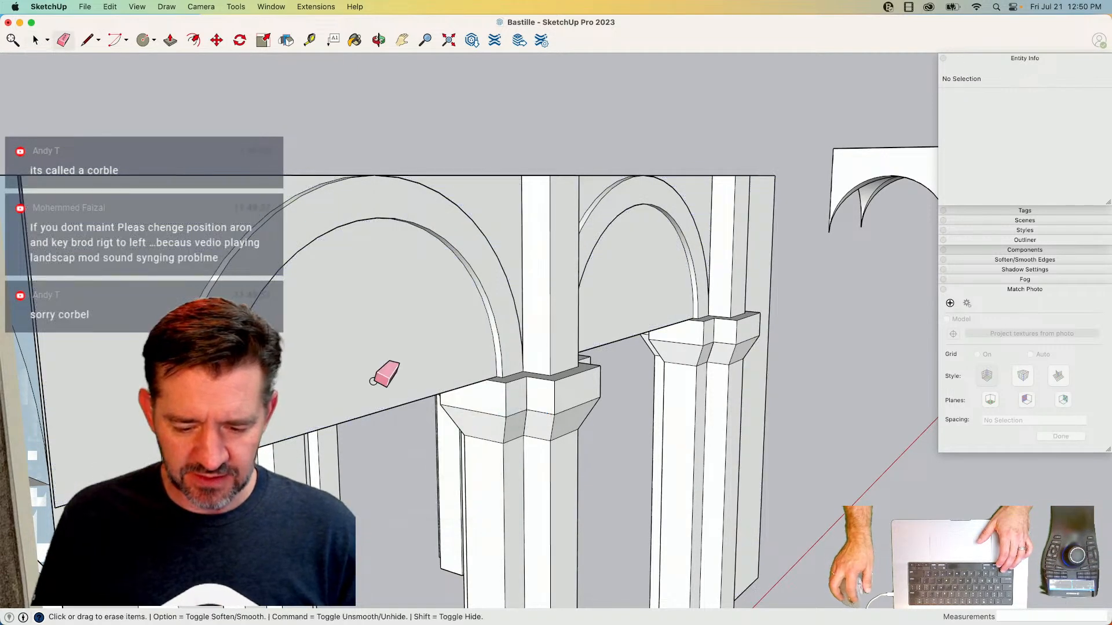
pyautogui.moveTo(375, 383); pyautogui.dragTo(391, 446)
pyautogui.moveTo(636, 344); pyautogui.dragTo(622, 361)
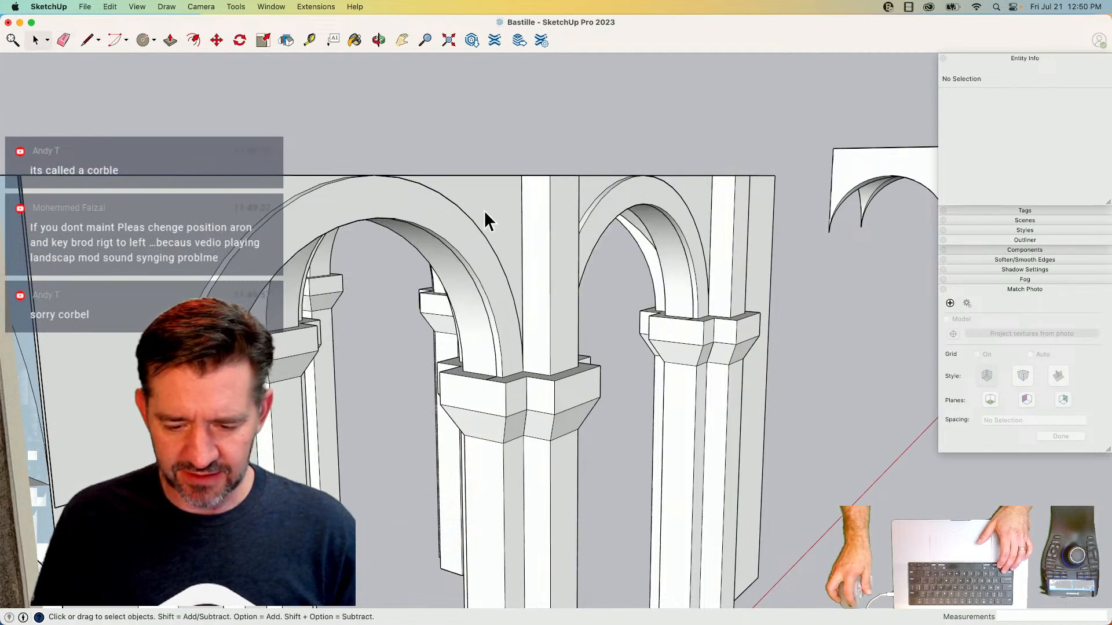
# - Move the three remaining front wall faces in depth relative to the arches and erase the lines across both arch crowns
pyautogui.keyDown('shift'); pyautogui.click(697, 196); pyautogui.keyUp('shift')
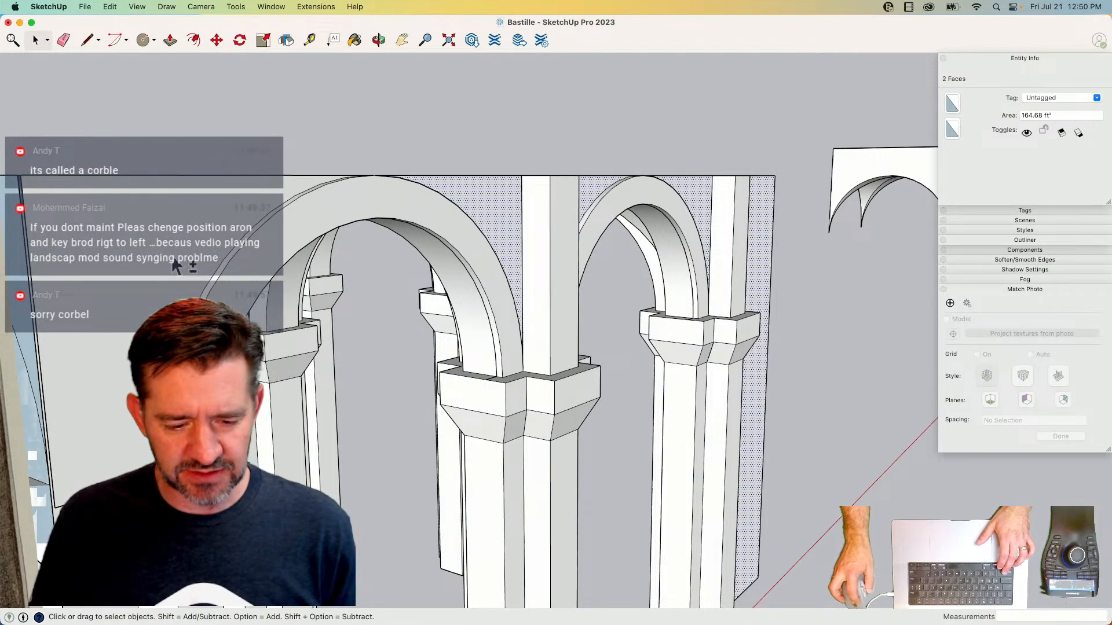
pyautogui.press('m')
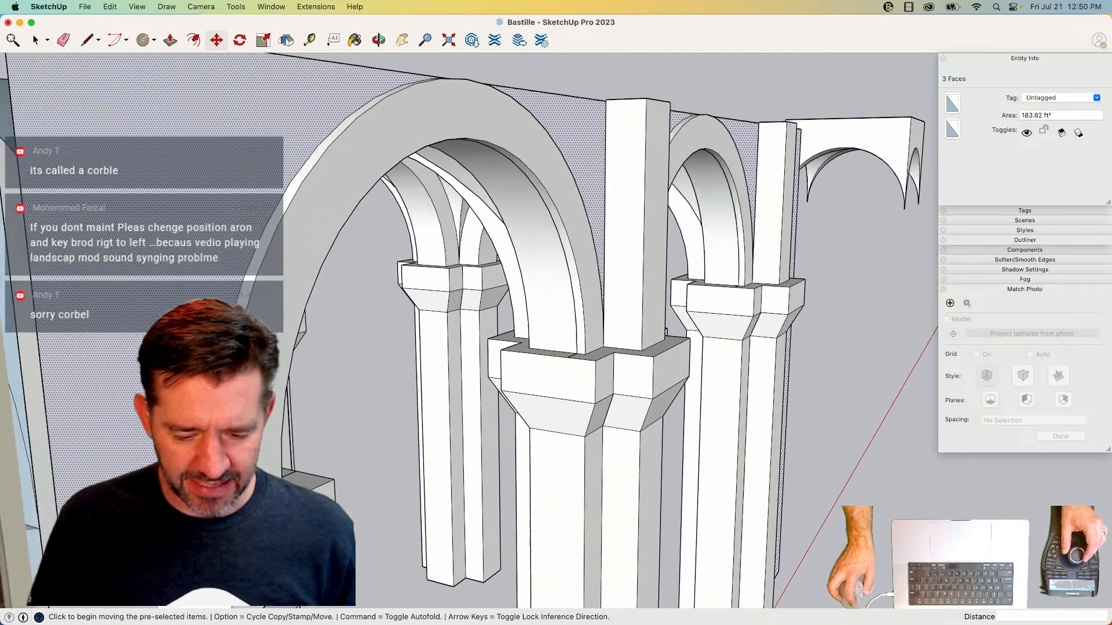
pyautogui.click(697, 197)
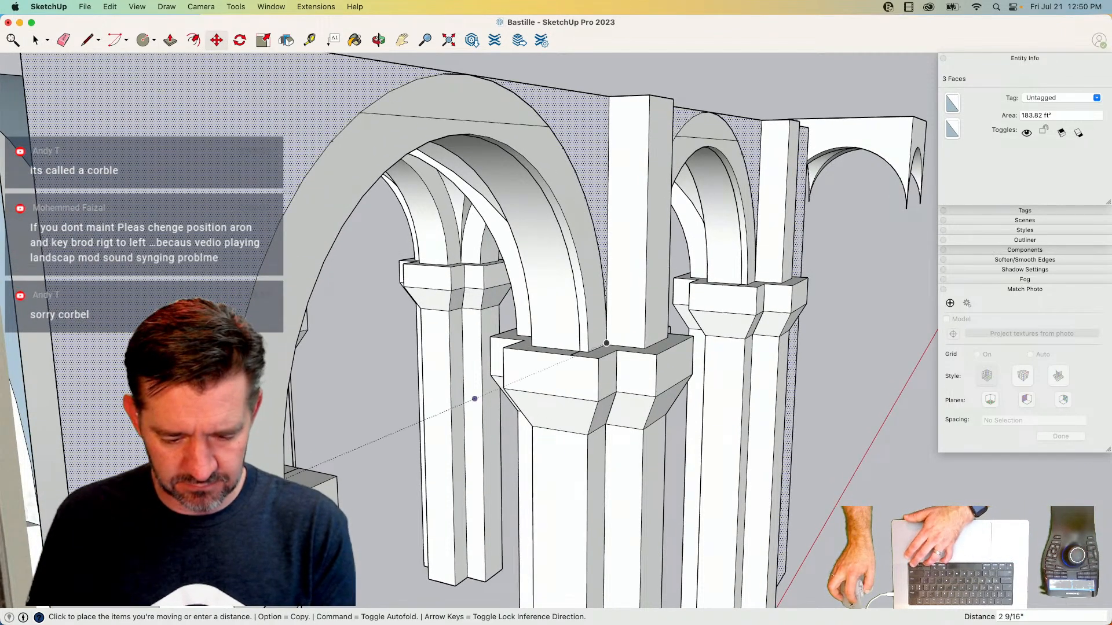
pyautogui.press('Escape')
pyautogui.press('e')
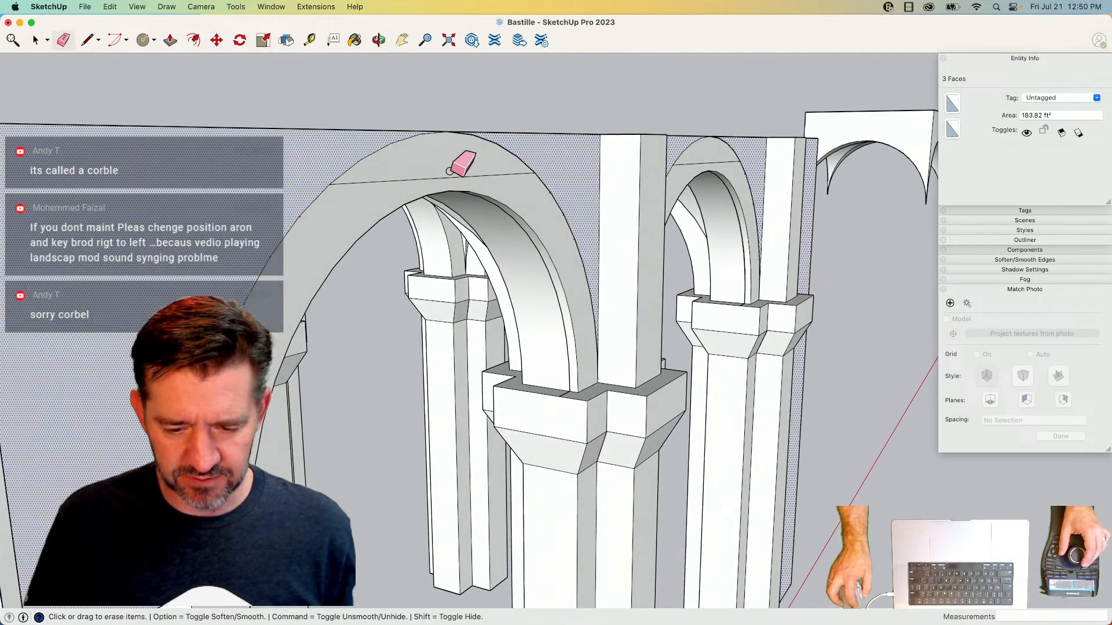
pyautogui.moveTo(490, 178); pyautogui.dragTo(492, 167)
pyautogui.moveTo(698, 173); pyautogui.dragTo(702, 160)
pyautogui.press('space')
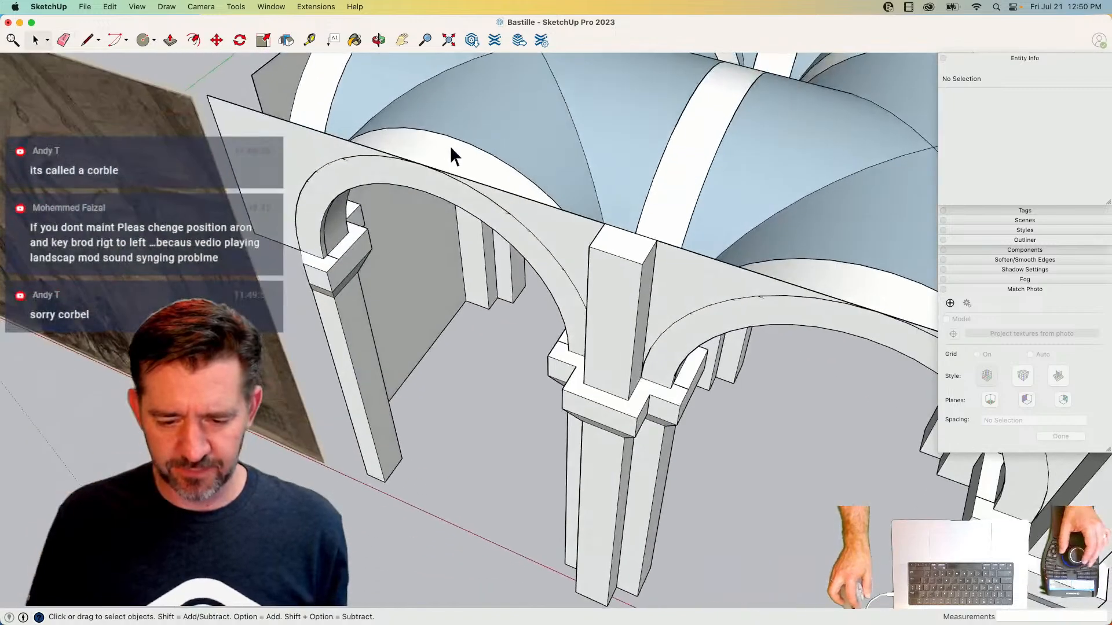
# - Select all connected geometry of the front wall and make it a group
pyautogui.click(450, 156)
pyautogui.tripleClick(704, 269)
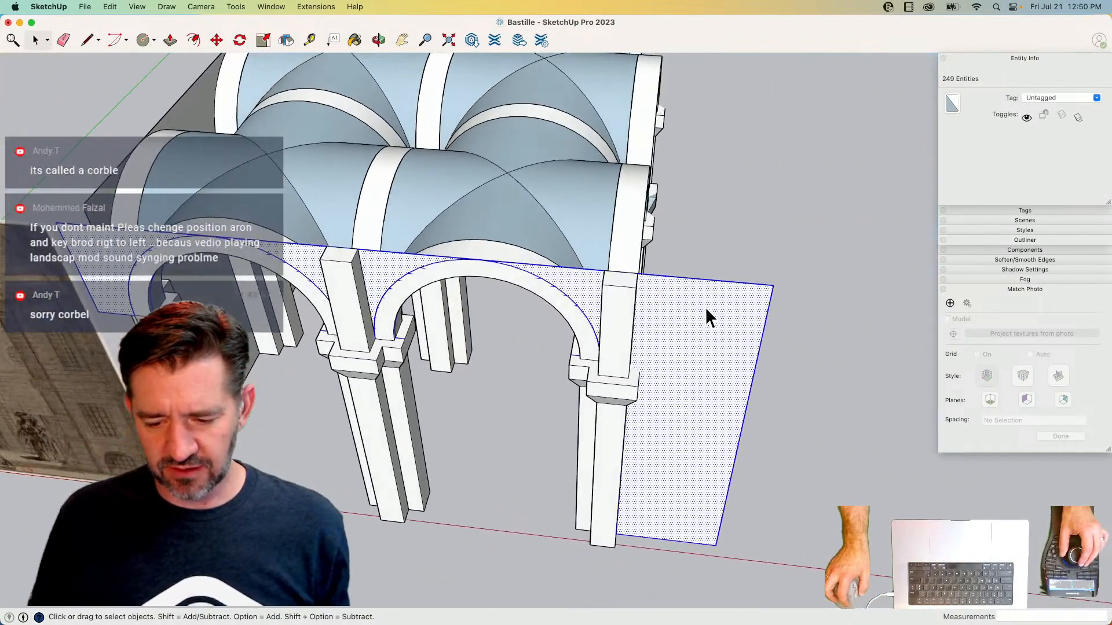
pyautogui.rightClick(704, 312)
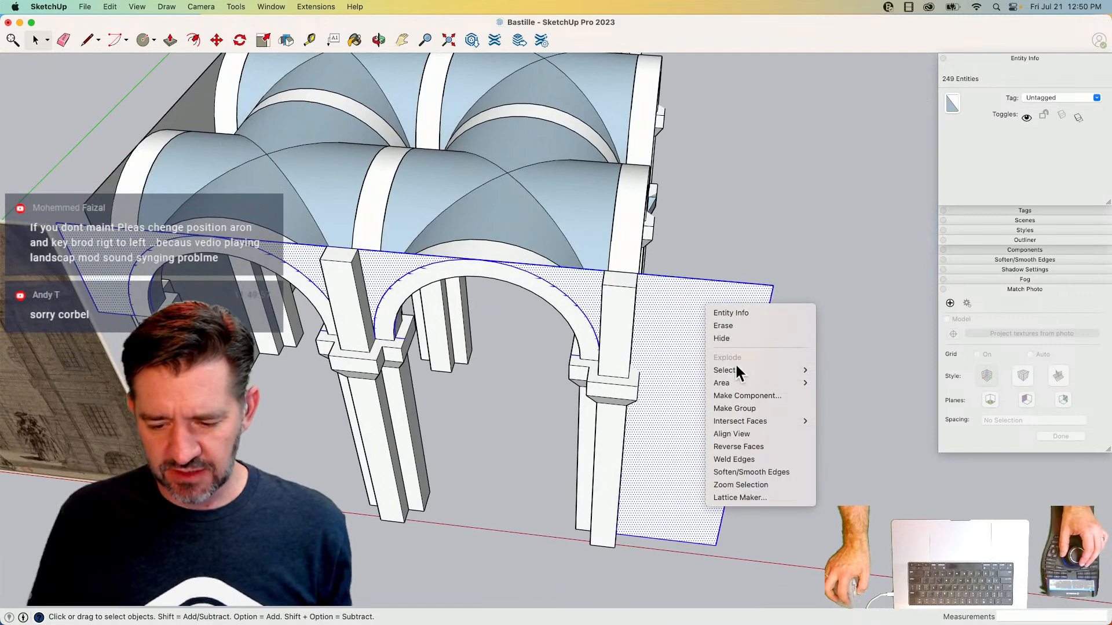
pyautogui.click(747, 408)
# - Open the front wall group for editing and hide the rest of the model
pyautogui.doubleClick(714, 315)
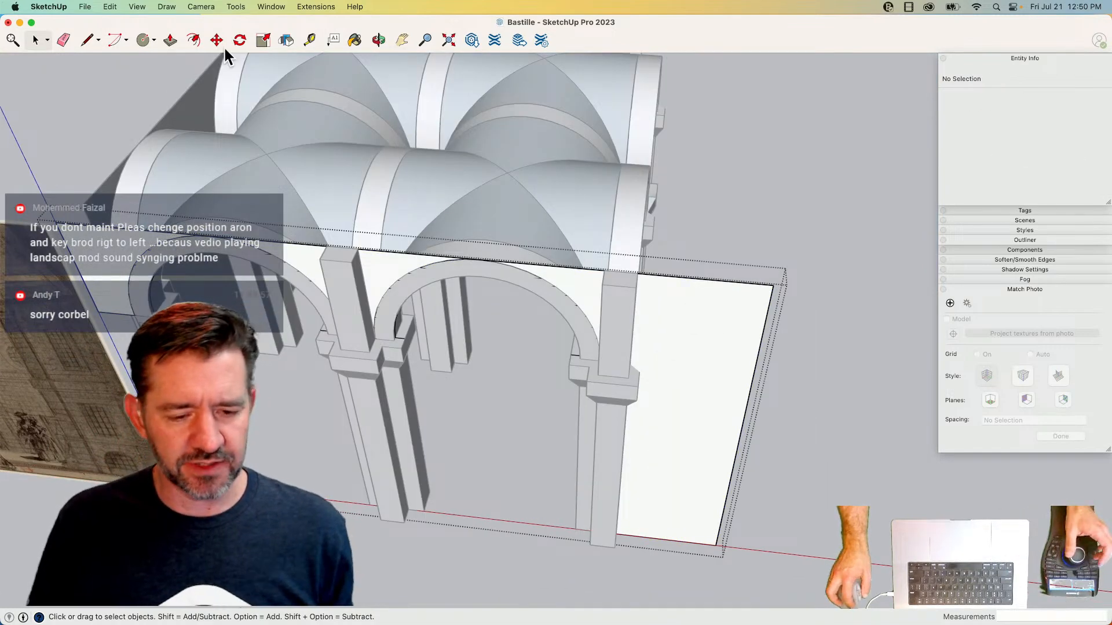
pyautogui.click(137, 6)
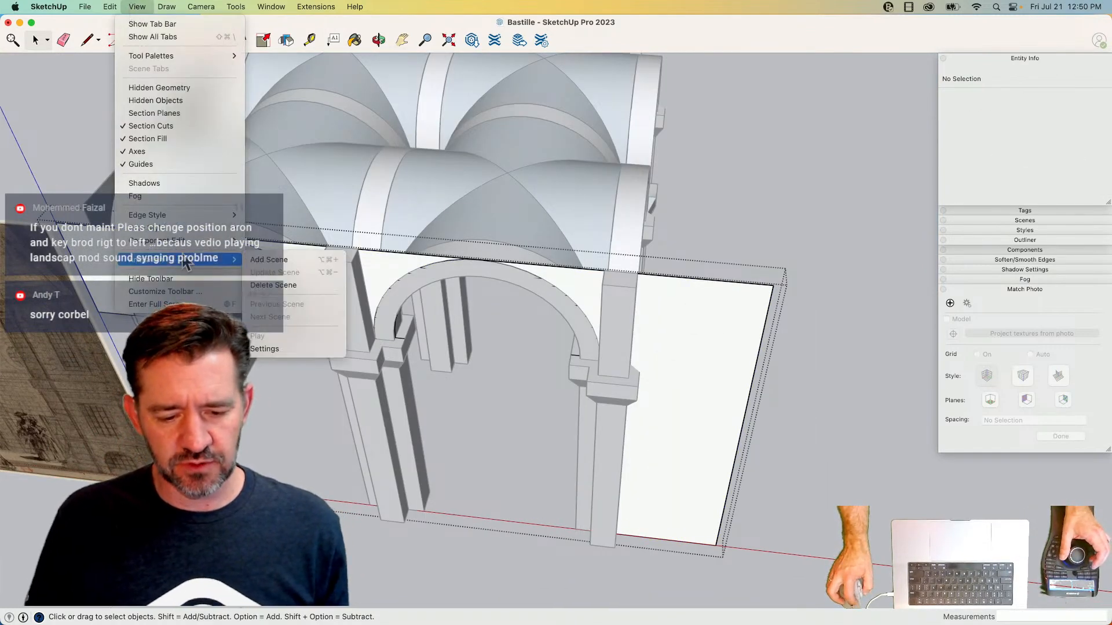
pyautogui.moveTo(182, 242)
pyautogui.click(264, 238)
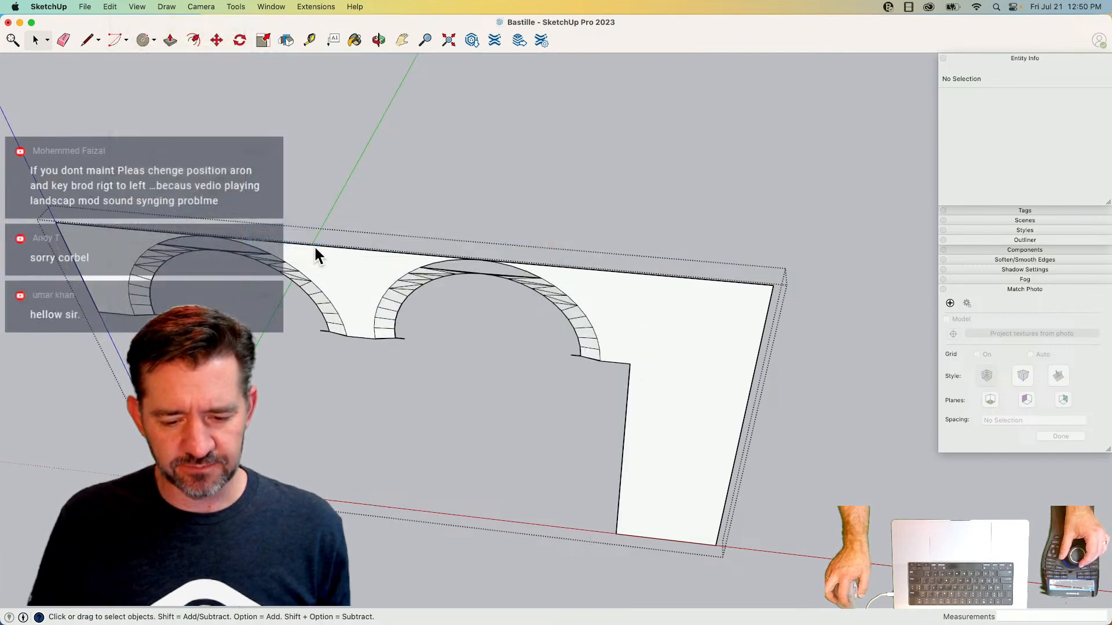
# - Erase the leftover strips and inner arcs around both arch openings, then leave the wall group and save the model
pyautogui.press('e')
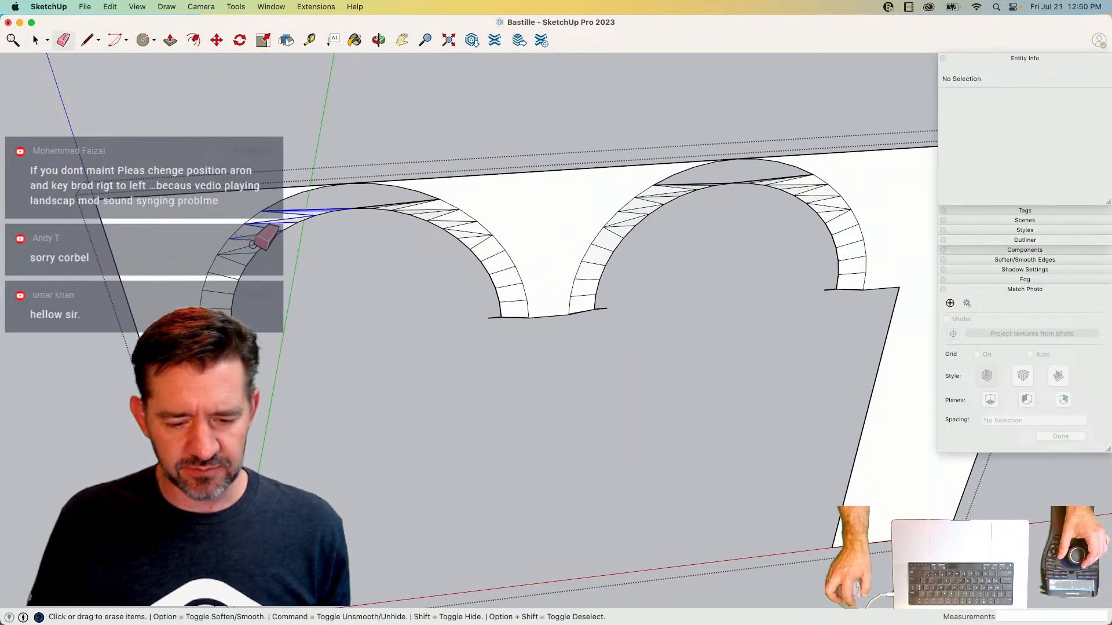
pyautogui.moveTo(231, 296); pyautogui.dragTo(248, 334)
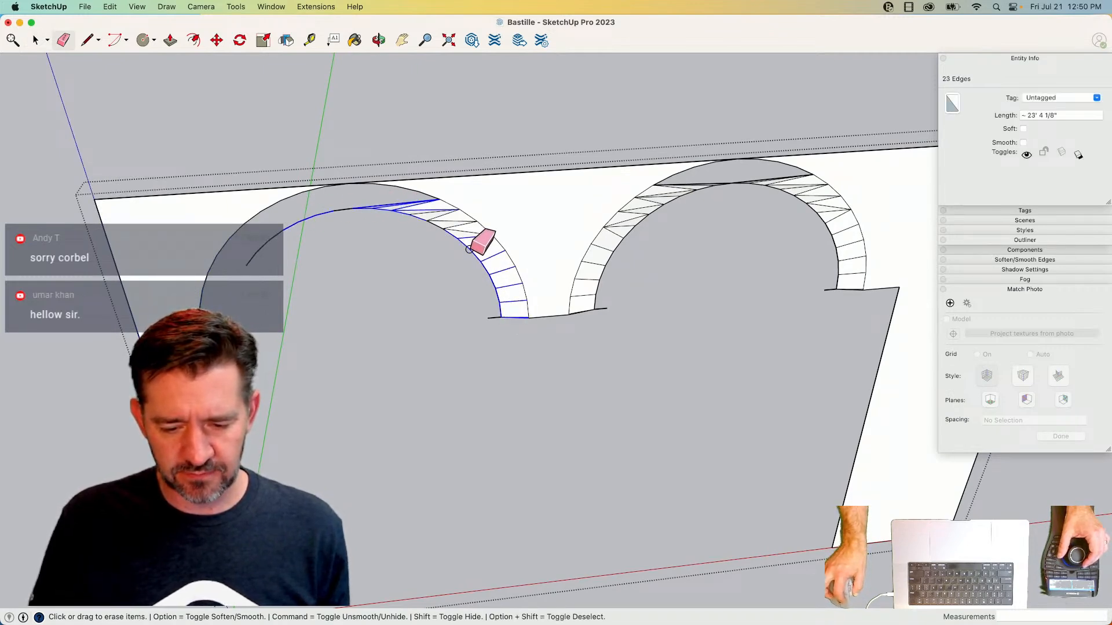
pyautogui.moveTo(408, 216); pyautogui.dragTo(401, 212)
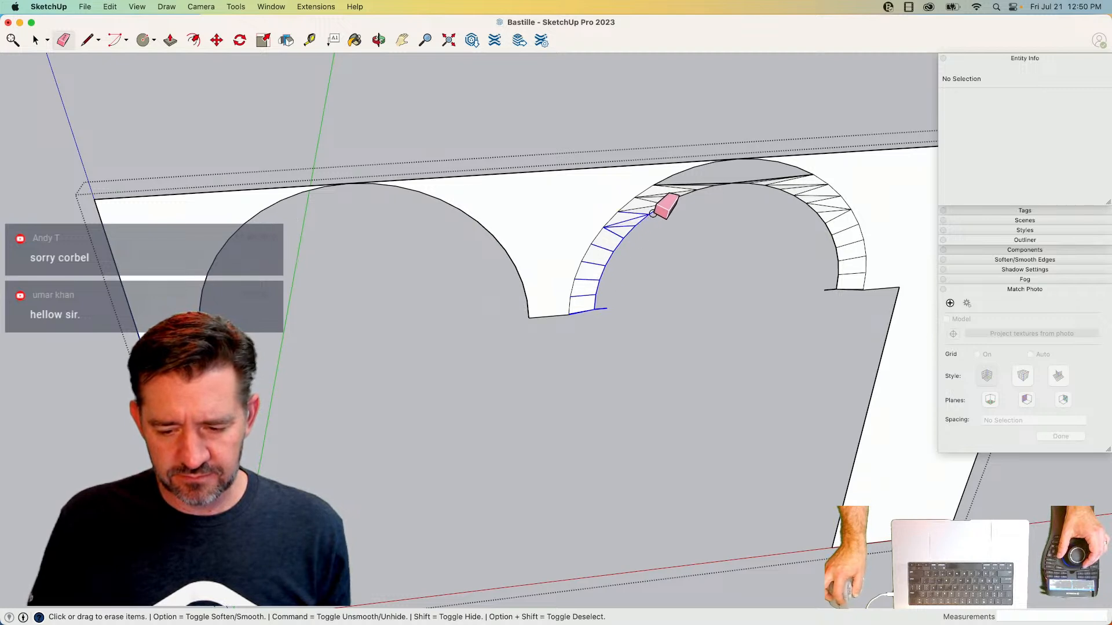
pyautogui.moveTo(741, 182)
pyautogui.mouseDown()
pyautogui.moveTo(675, 188)
pyautogui.moveTo(650, 223)
pyautogui.mouseUp()
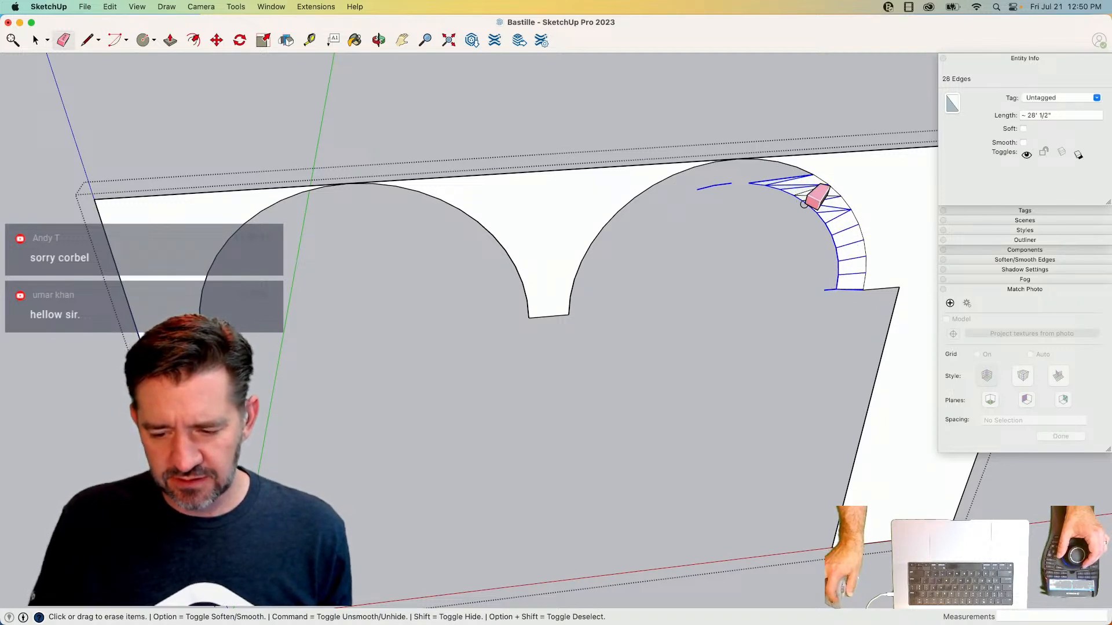
pyautogui.moveTo(777, 187); pyautogui.dragTo(739, 188)
pyautogui.press('space')
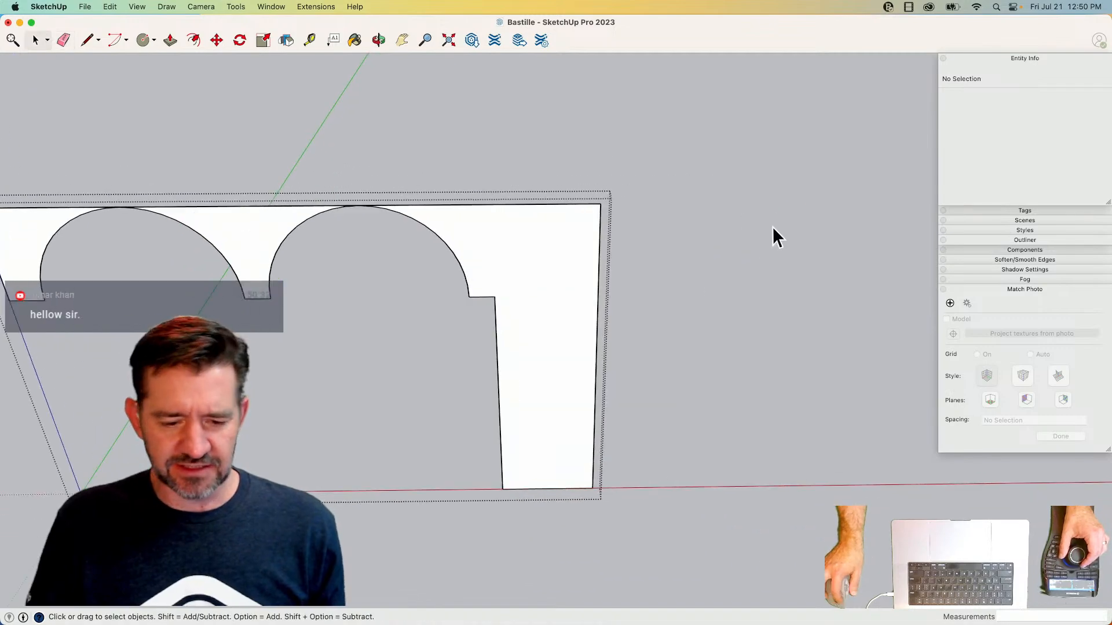
pyautogui.click(776, 225)
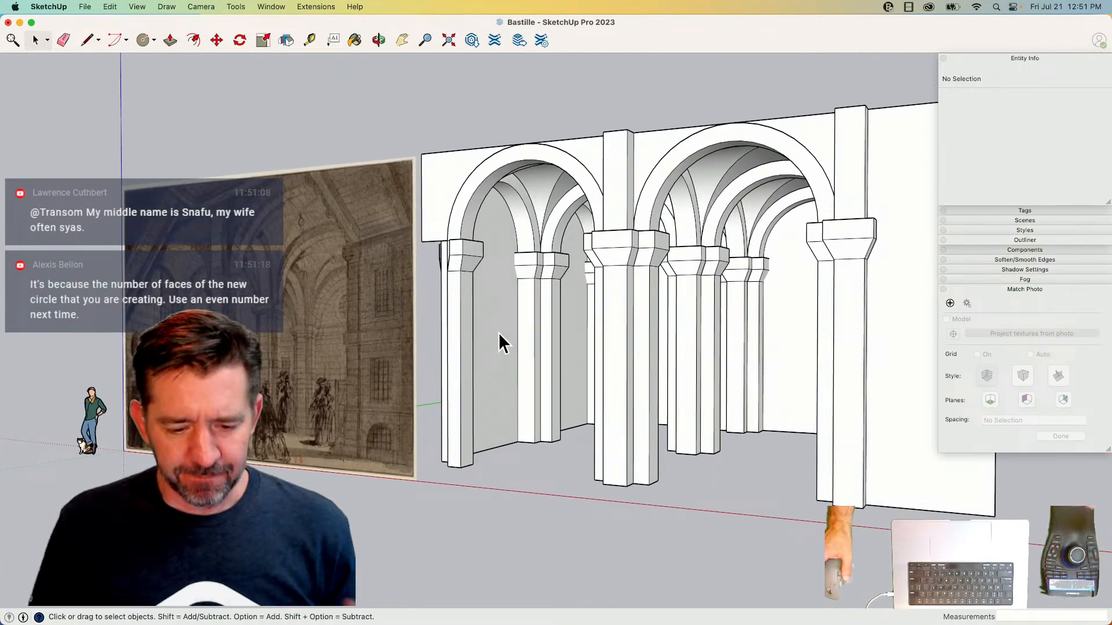
pyautogui.press('super+s')
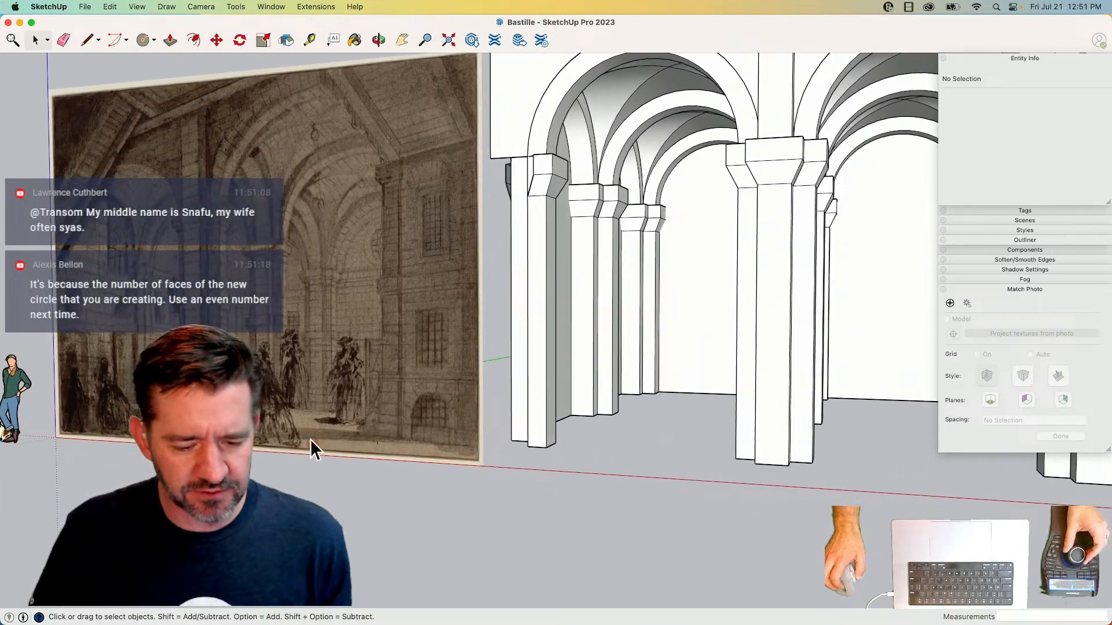
# - Outline a rectangular base on the ground in front of the middle column's shaft, extending 1' out along the green axis
pyautogui.press('l')
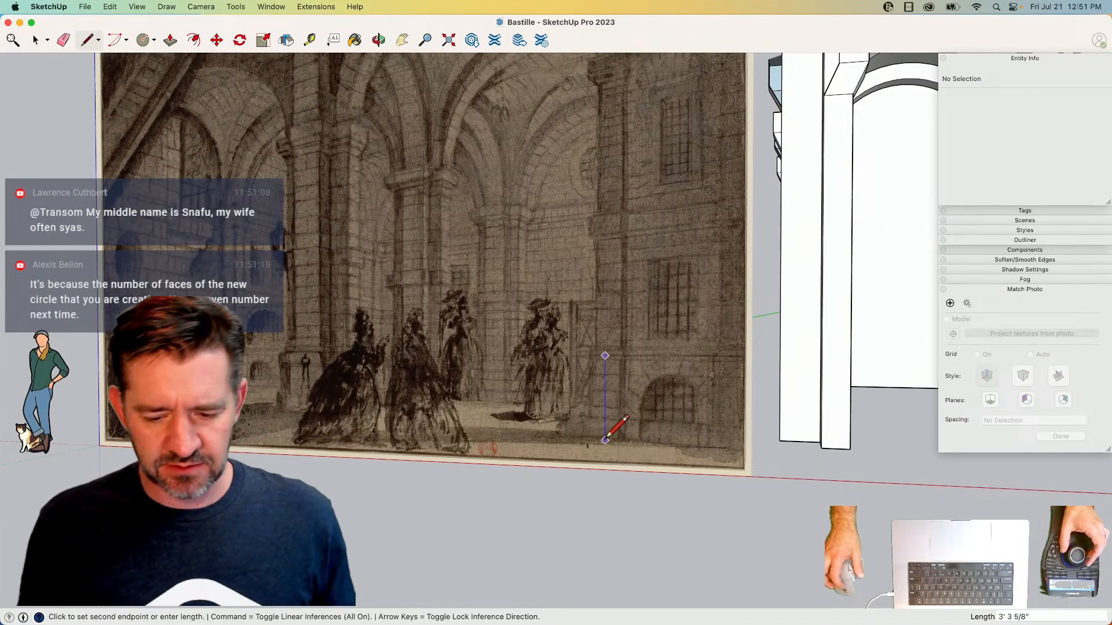
pyautogui.press('space')
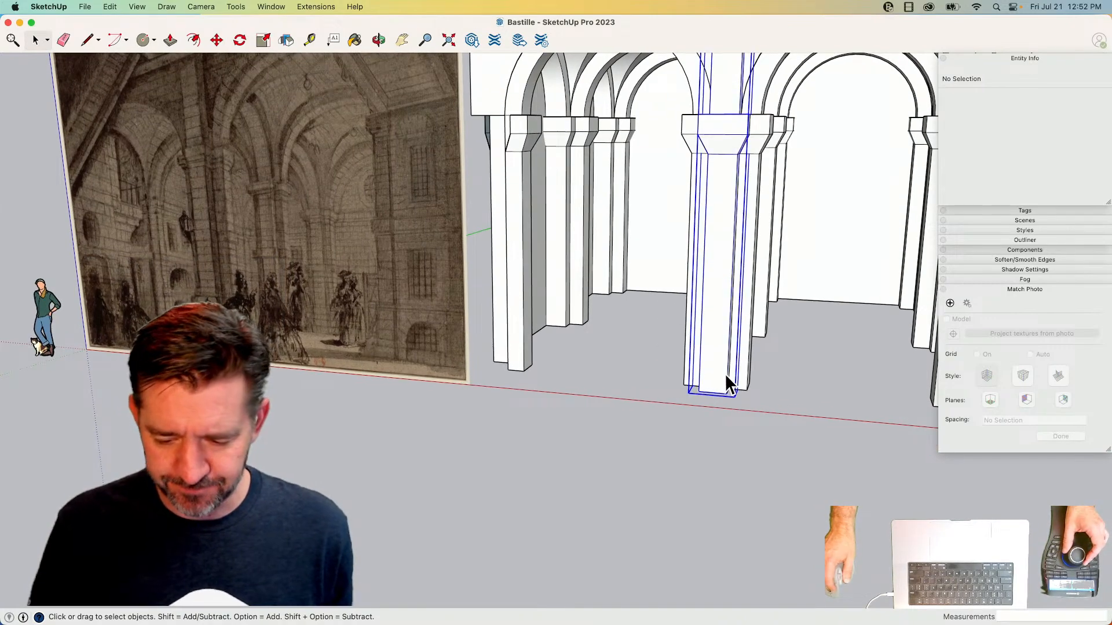
pyautogui.click(724, 373)
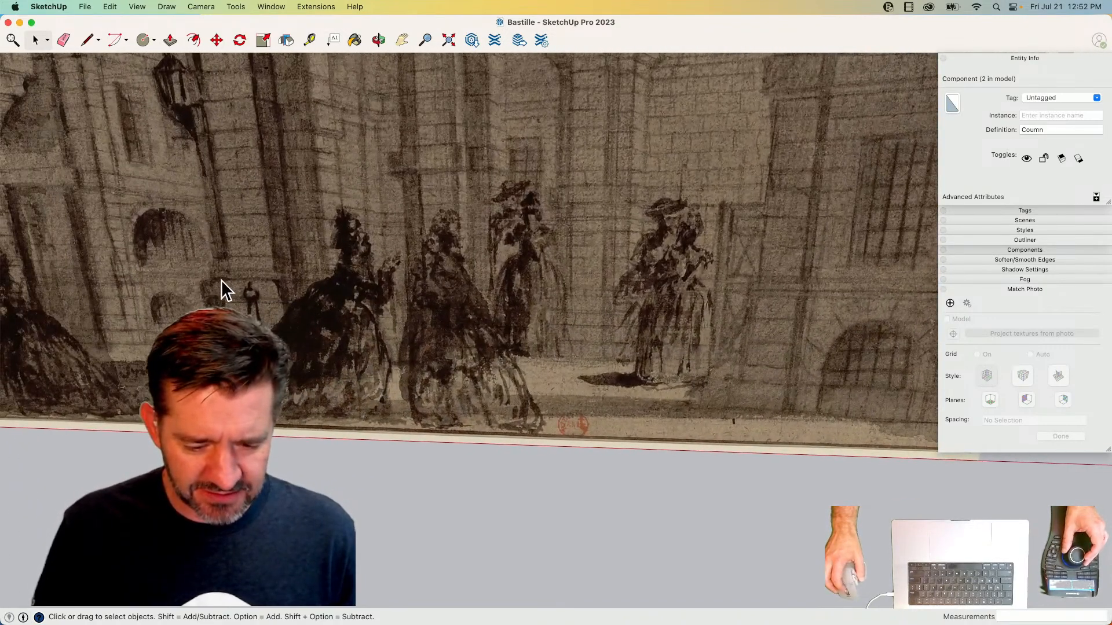
pyautogui.press('l')
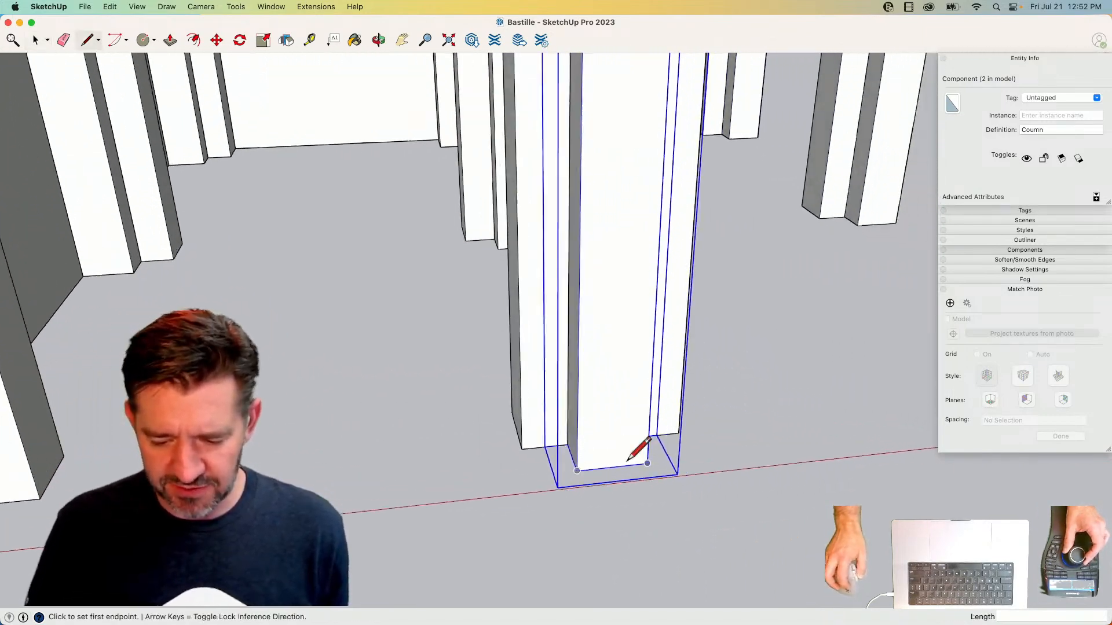
pyautogui.click(571, 476)
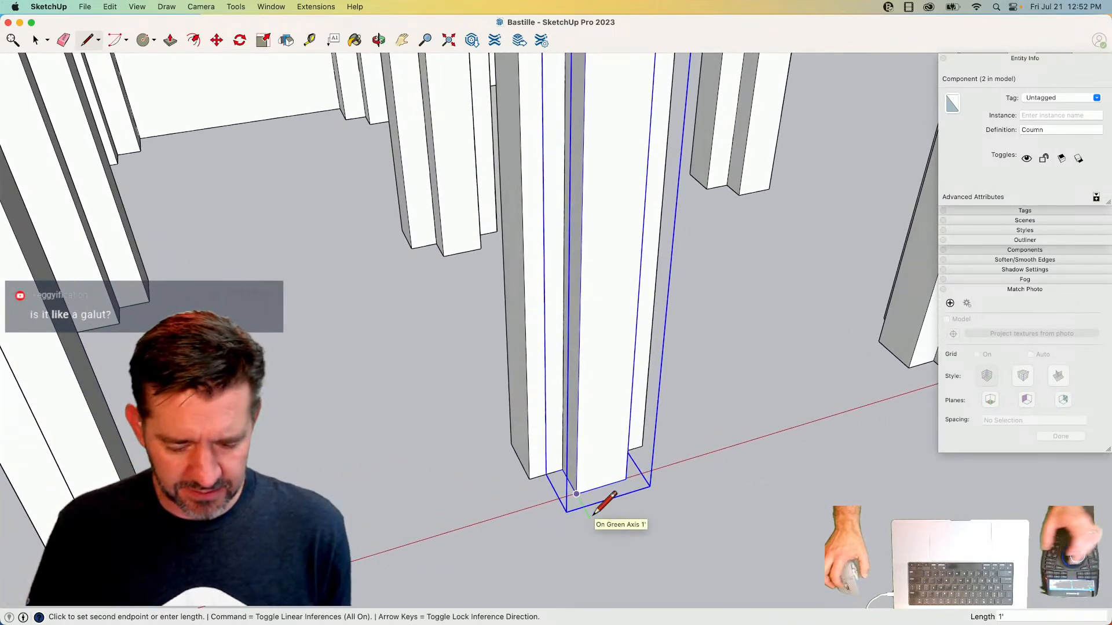
pyautogui.click(591, 519)
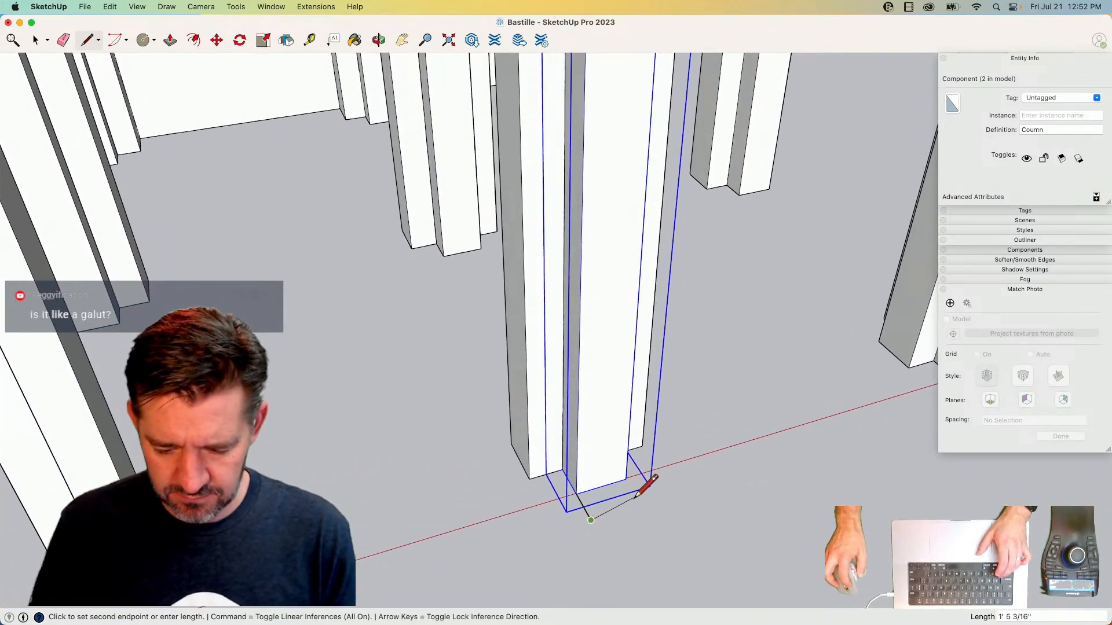
pyautogui.press('Right')
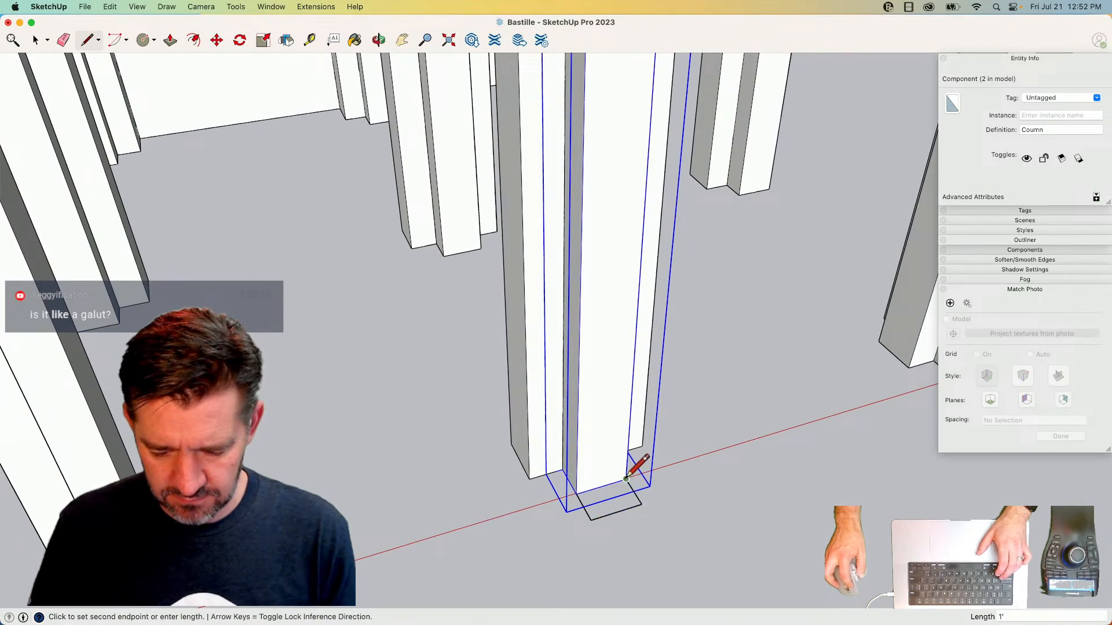
pyautogui.click(626, 478)
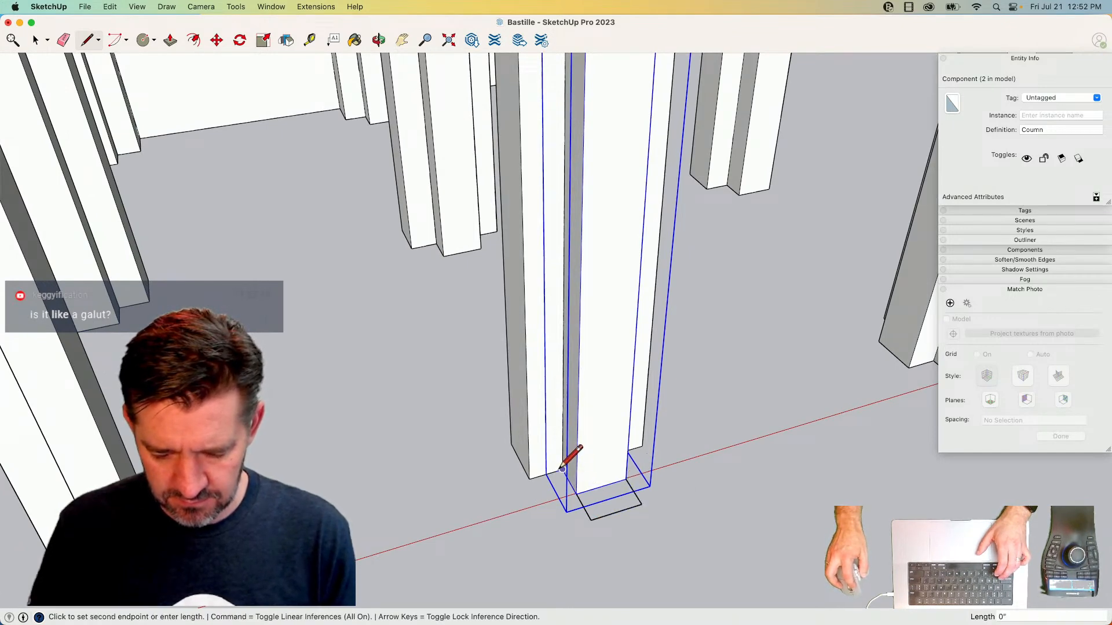
# - Draw an edge from the shaft's notch corner, rotate it outward on the ground, join it to the base rectangle's outer corner and trim the excess
pyautogui.click(441, 493)
pyautogui.press('space')
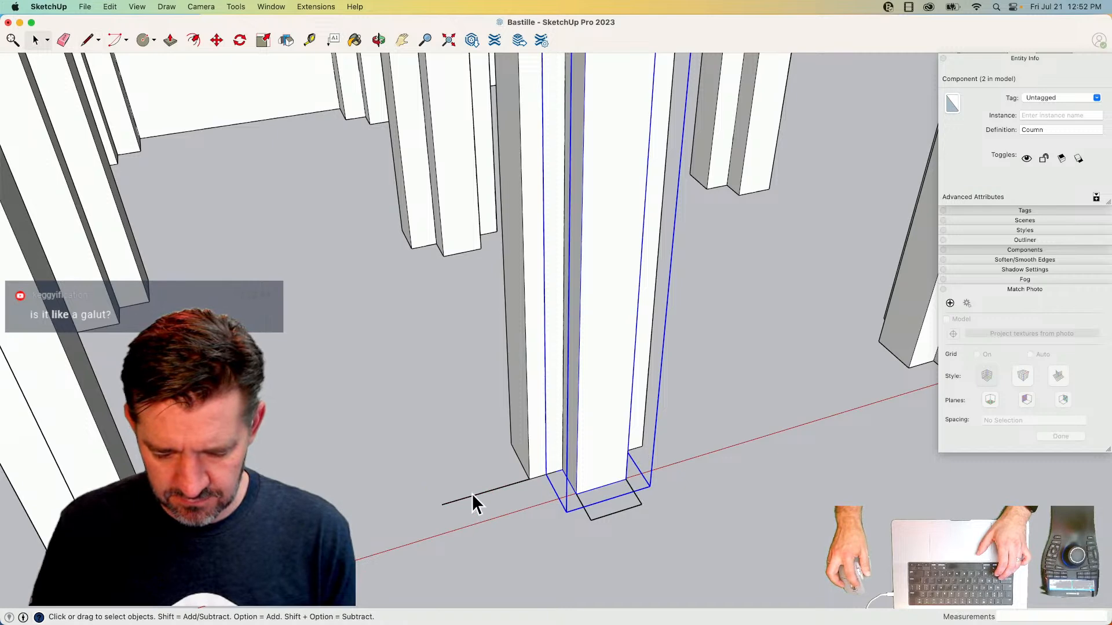
pyautogui.click(472, 494)
pyautogui.press('q')
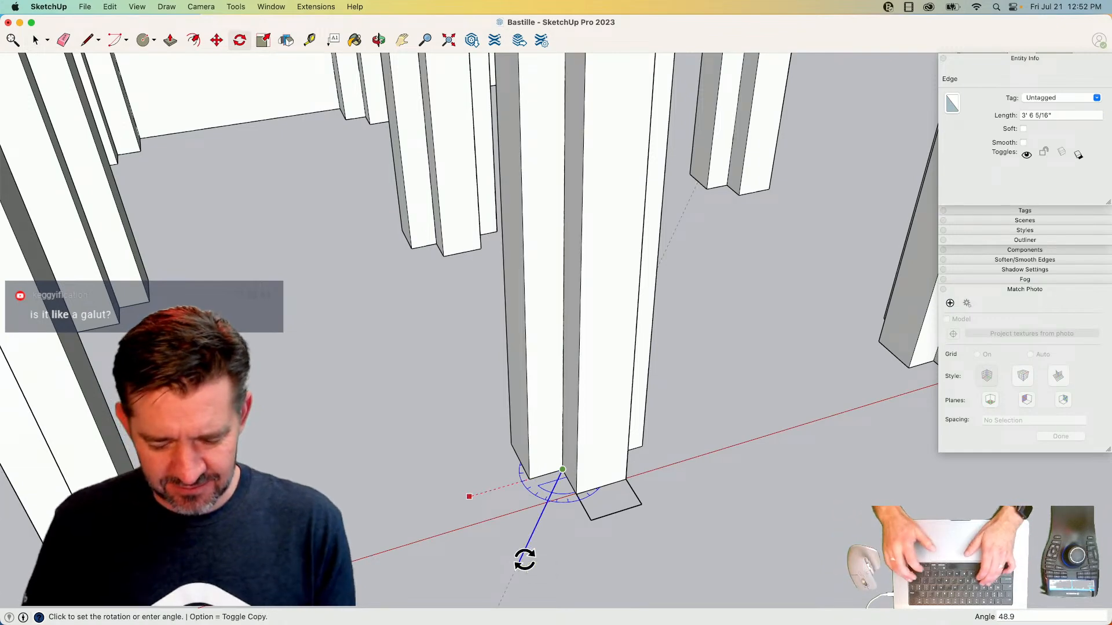
pyautogui.click(517, 553)
pyautogui.press('l')
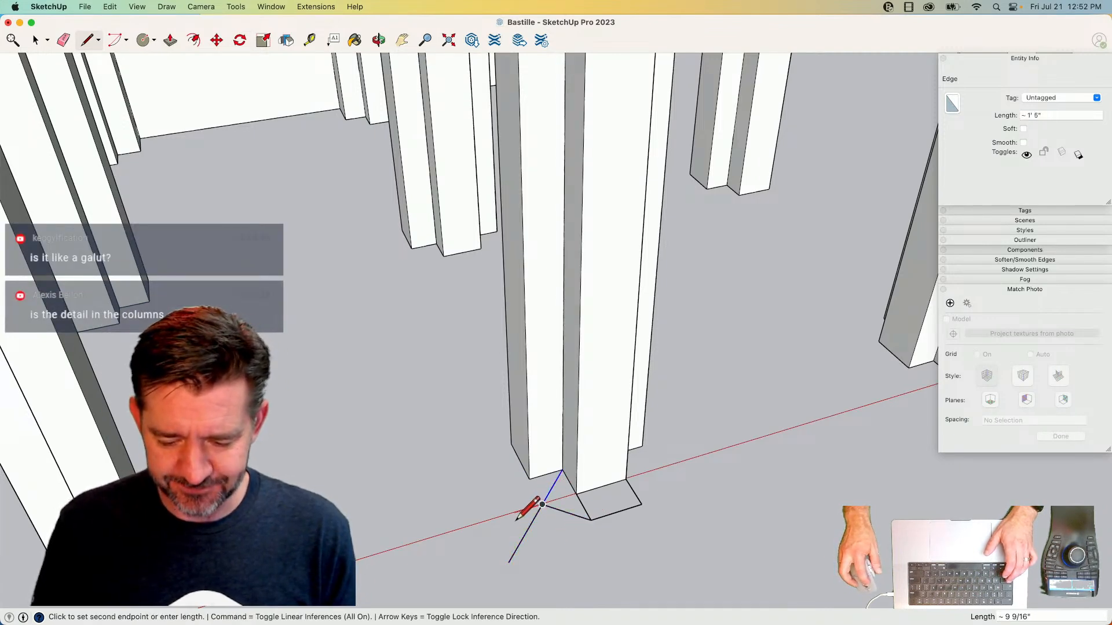
pyautogui.press('e')
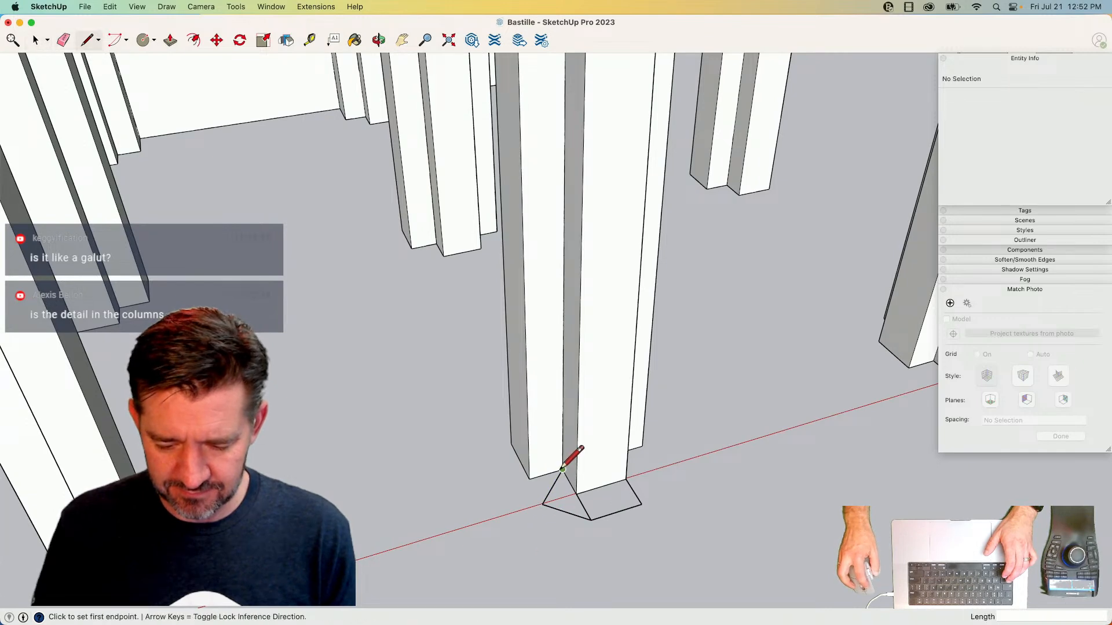
# - Rotate a copy of the corner face to the shaft's other side and erase the inner edges to merge the base outline into one face
pyautogui.press('q')
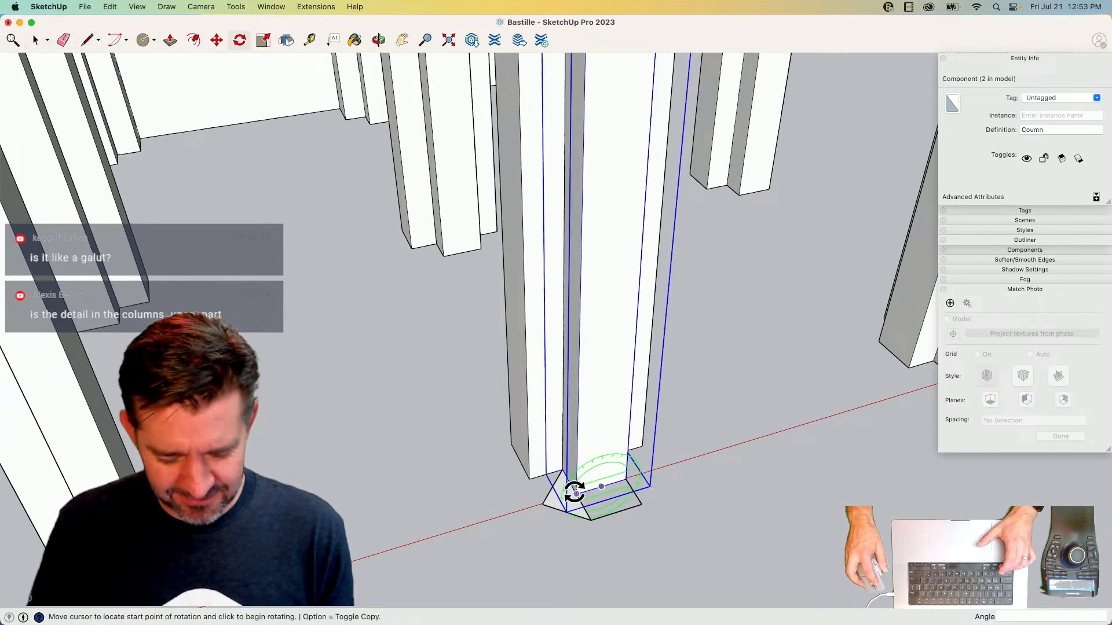
pyautogui.press('space')
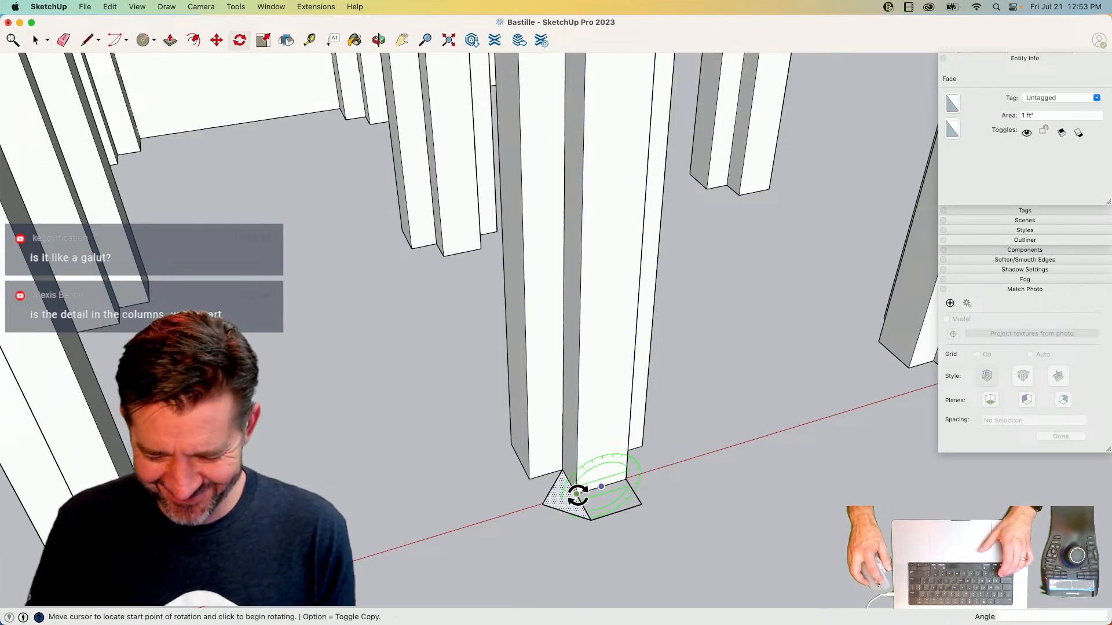
pyautogui.press('alt')
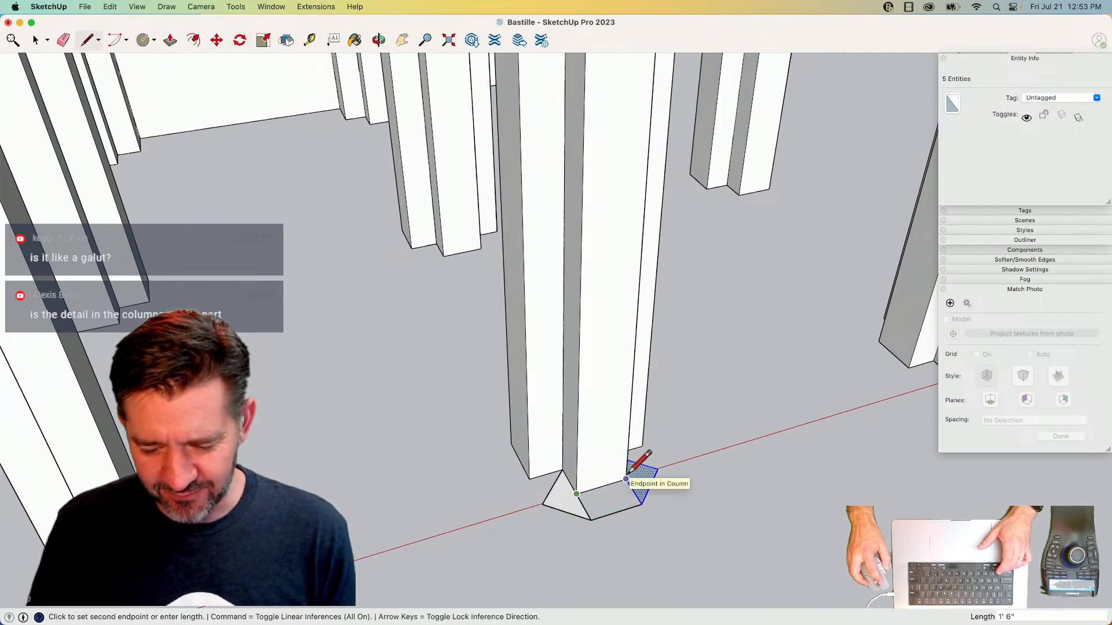
pyautogui.press('e')
pyautogui.moveTo(597, 503); pyautogui.dragTo(581, 507)
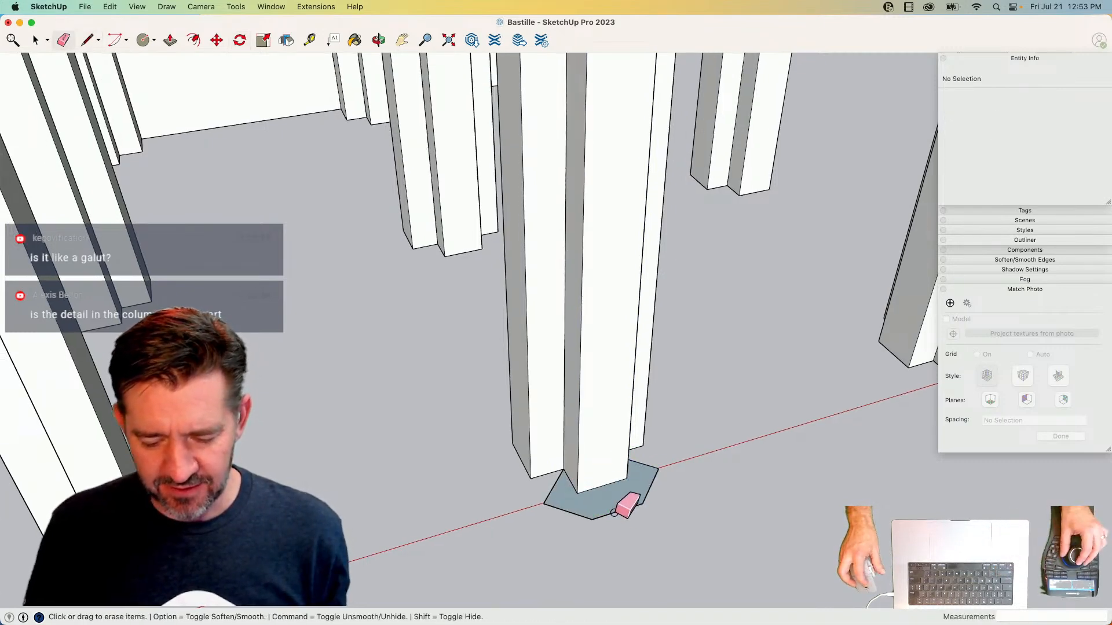
# - Offset the three outer front edges of the base outline inward by 3 inches
pyautogui.press('space')
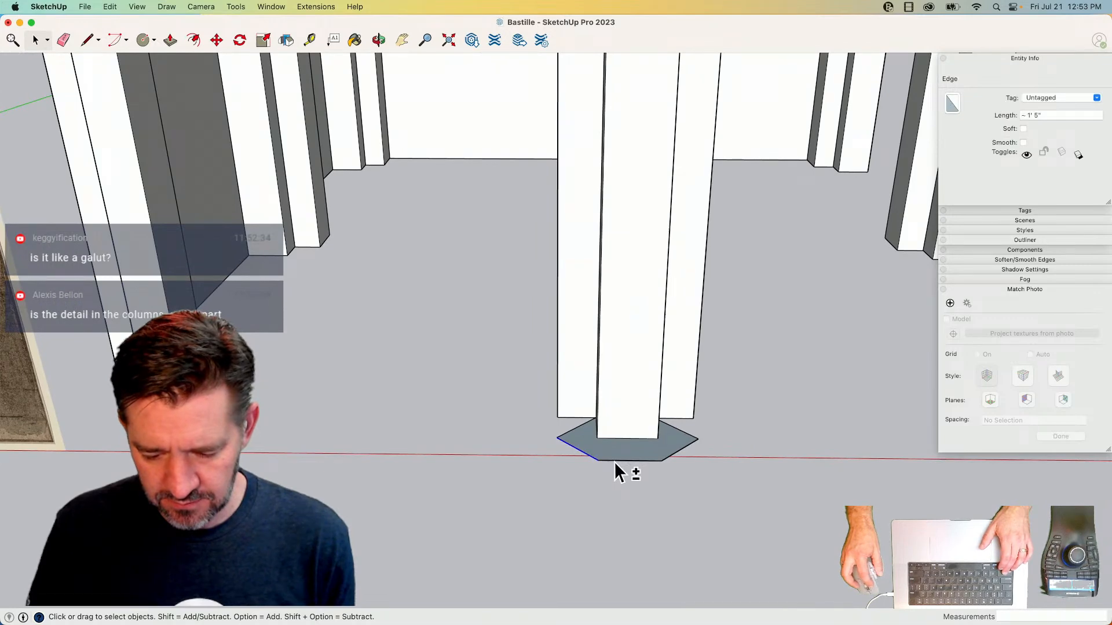
pyautogui.keyDown('shift'); pyautogui.click(670, 456); pyautogui.keyUp('shift')
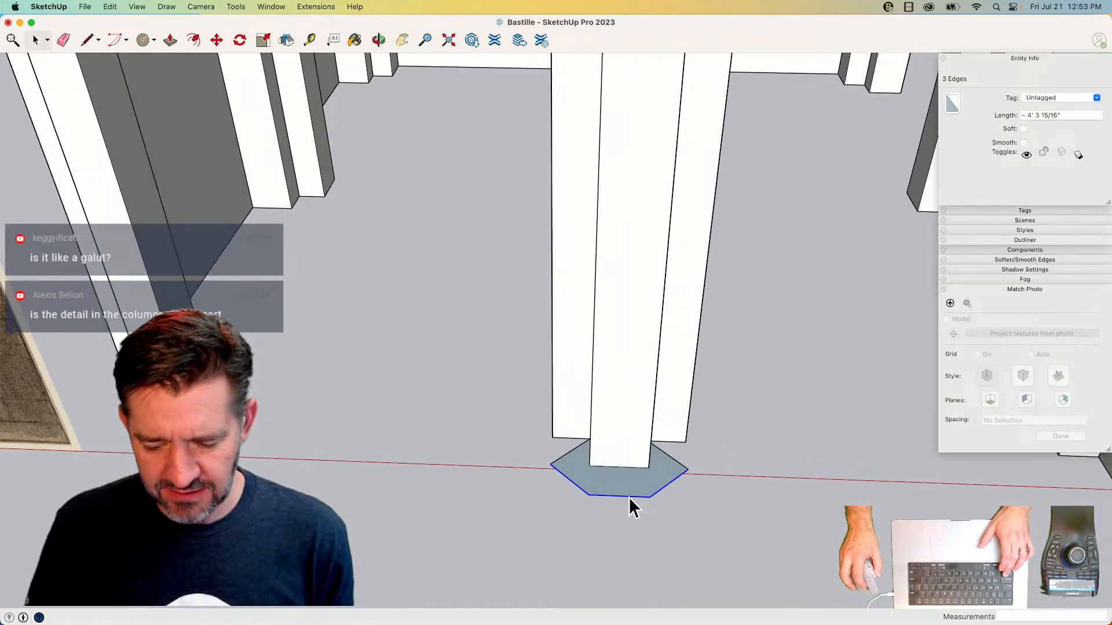
pyautogui.press('f')
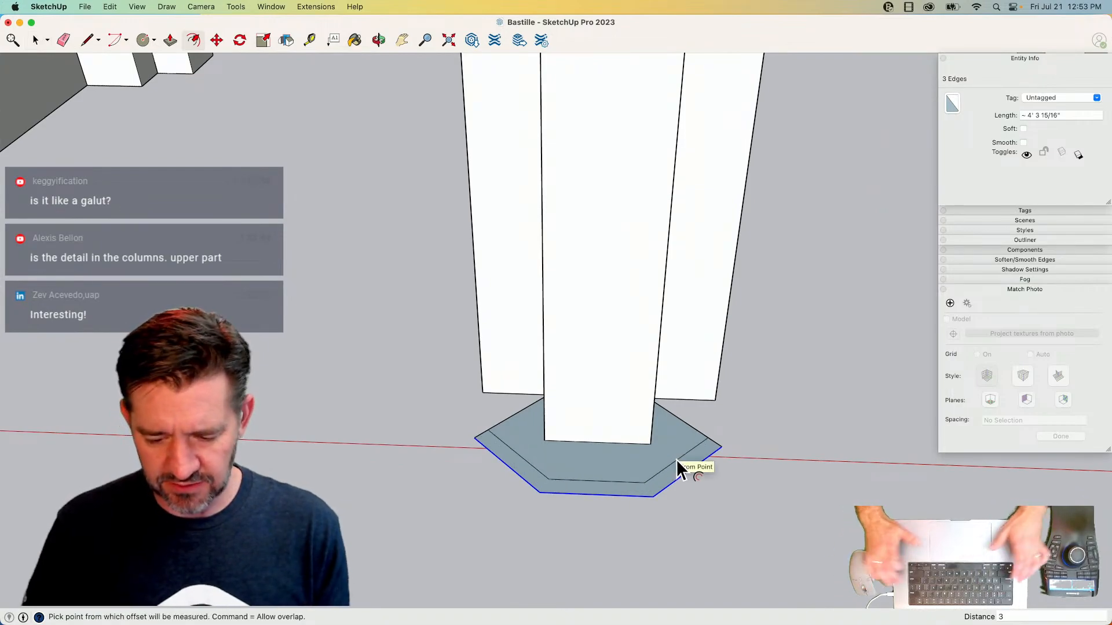
# - Pull the inner base face up 3' and the narrow outer ledge up 1' with Push/Pull
pyautogui.press('p')
pyautogui.click(640, 467)
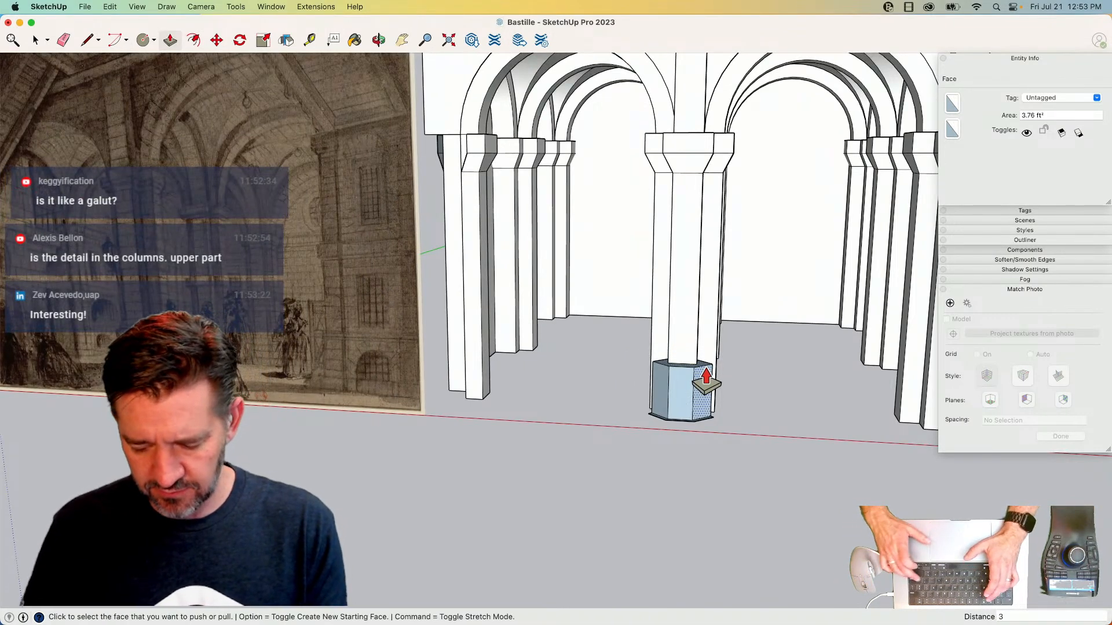
pyautogui.write('3')
pyautogui.press('Return')
pyautogui.press('space')
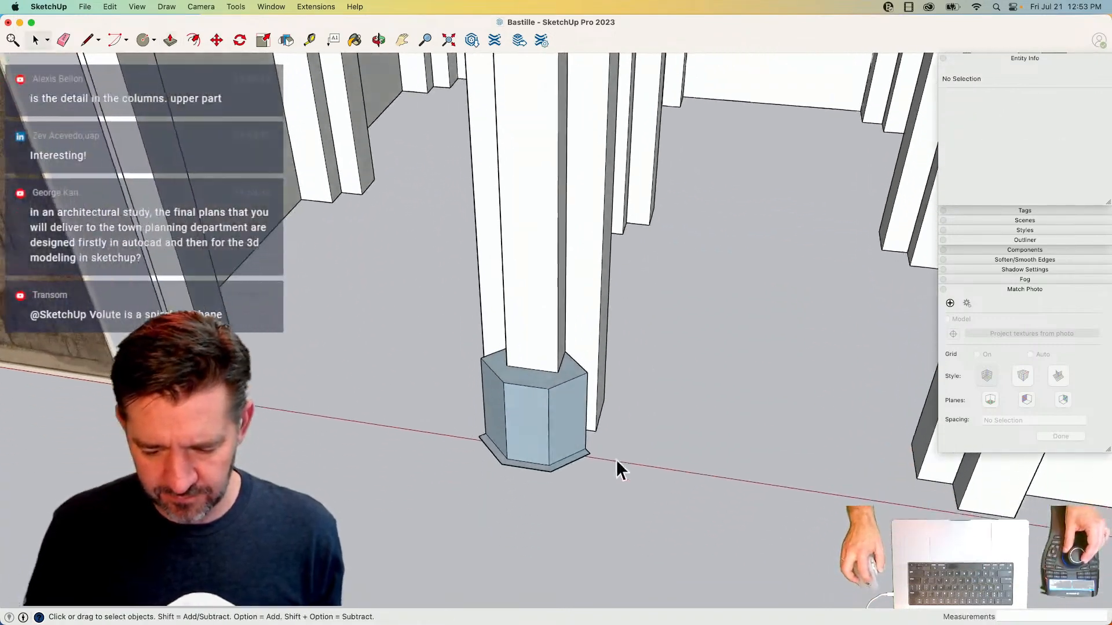
pyautogui.click(596, 400)
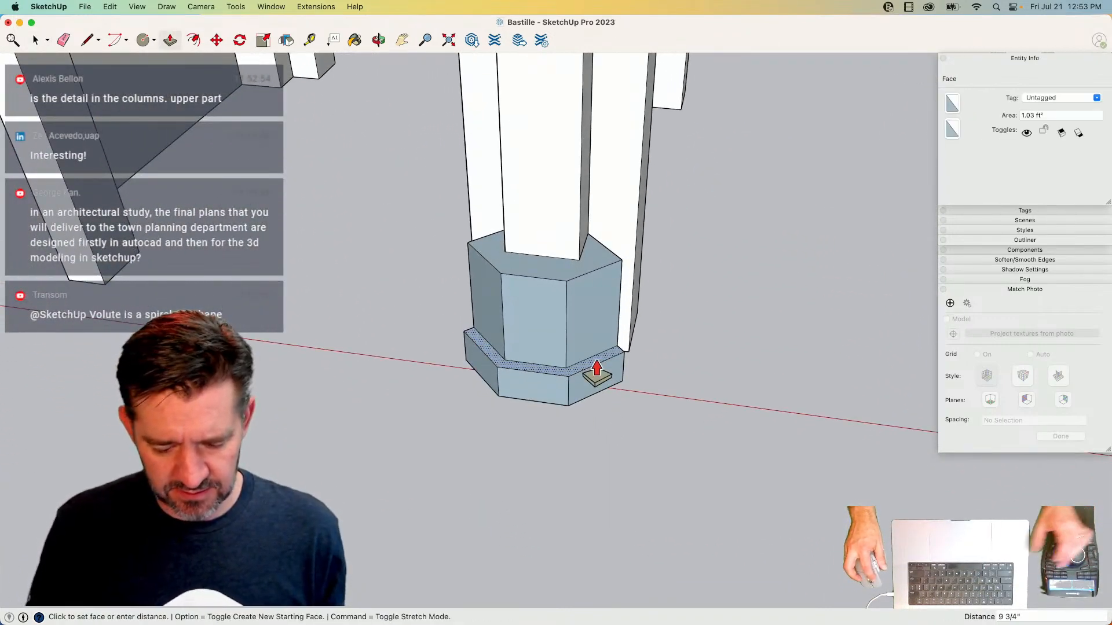
pyautogui.click(597, 368)
pyautogui.write('5')
pyautogui.press('Return')
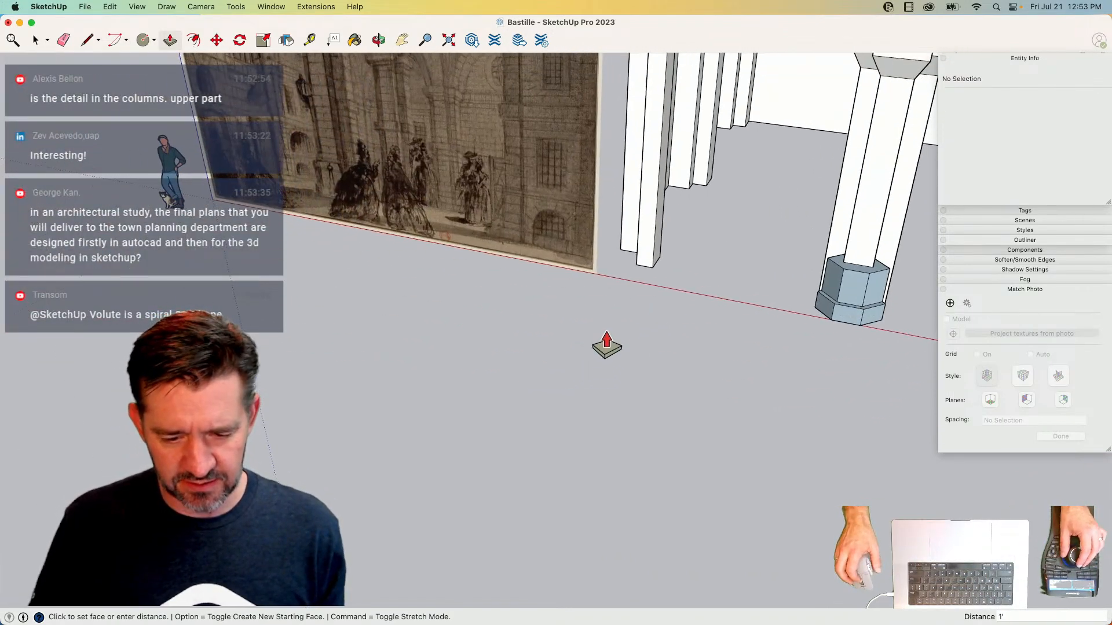
# - Copy the ledge's narrow top strip up to the top edge of the base and pull it up 6 inches as a cap
pyautogui.press('space')
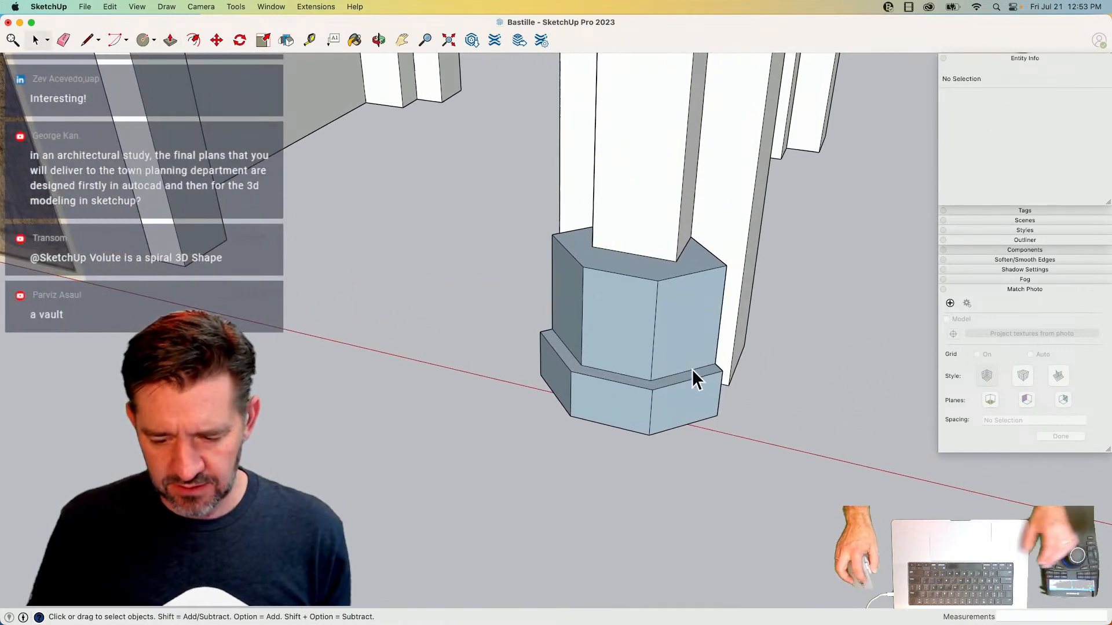
pyautogui.click(692, 374)
pyautogui.click(714, 363)
pyautogui.click(721, 275)
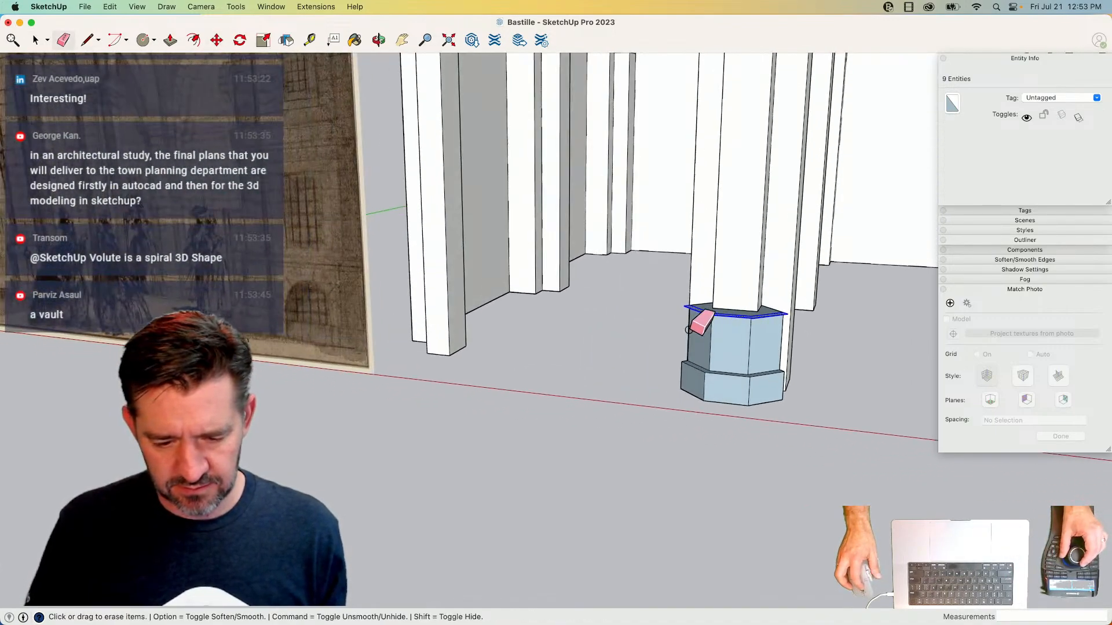
pyautogui.press('p')
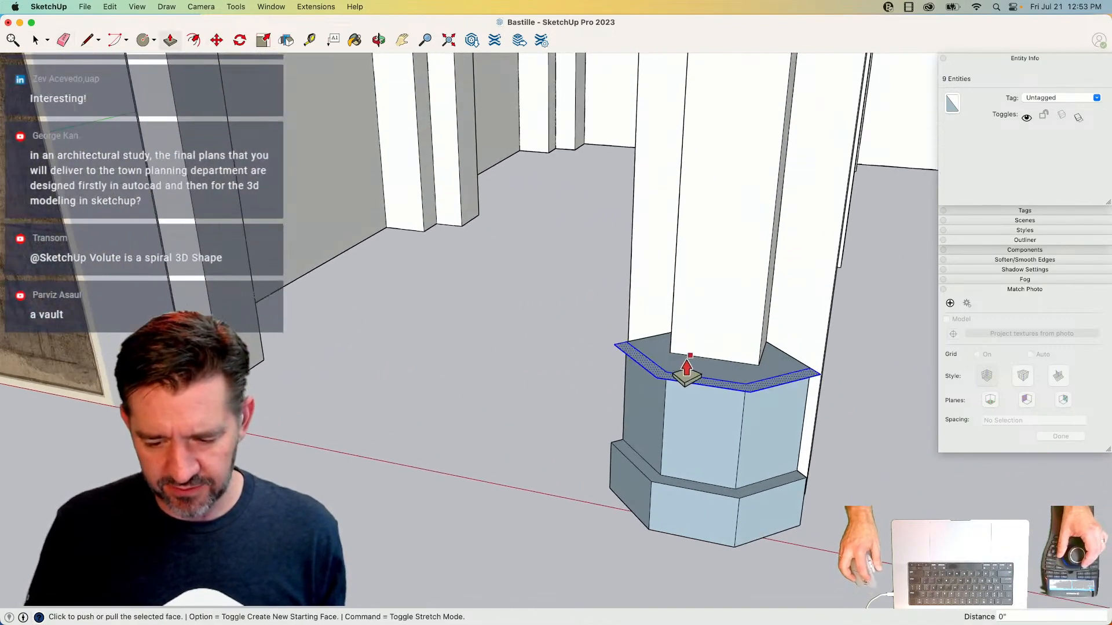
pyautogui.click(639, 362)
pyautogui.write('6')
pyautogui.press('Return')
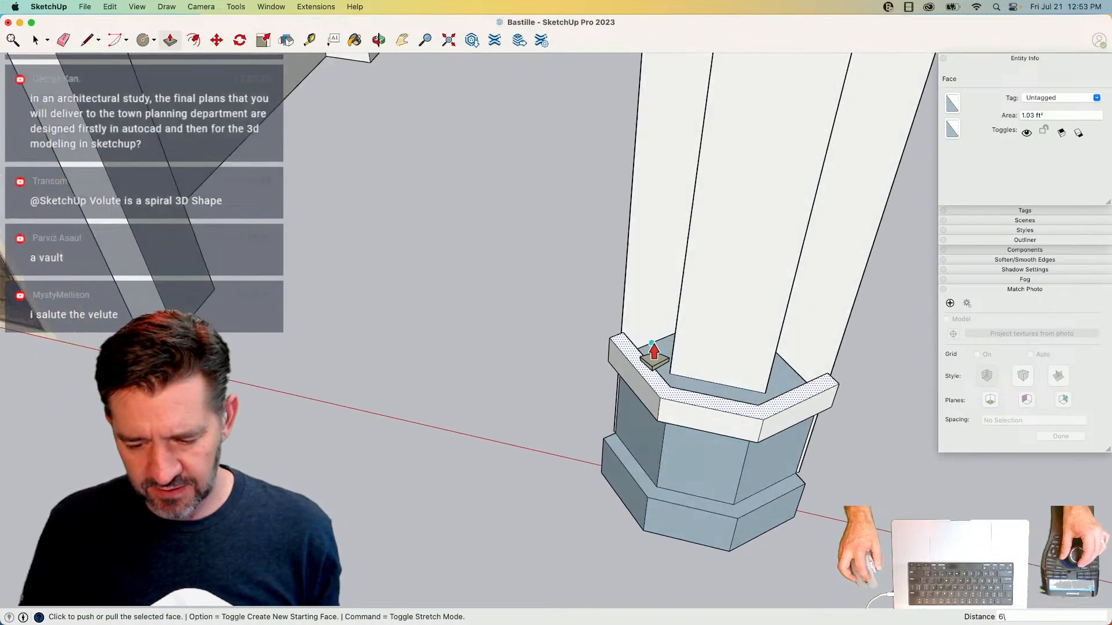
# - Raise the inner top face flush with the cap and erase the edges dividing the top surface
pyautogui.press('Escape')
pyautogui.doubleClick(659, 364)
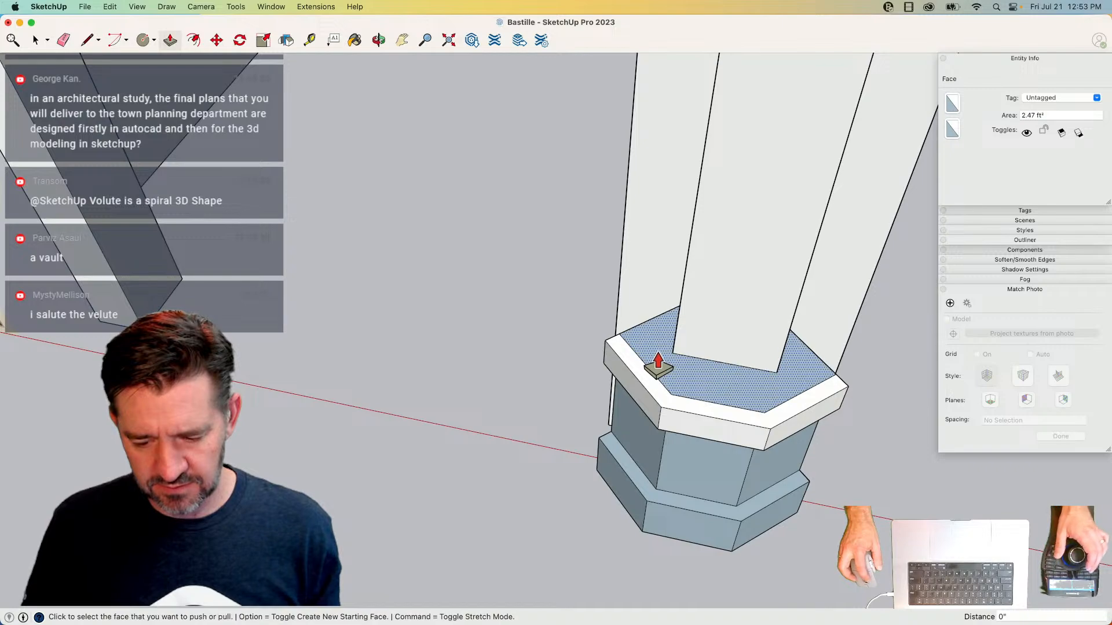
pyautogui.press('e')
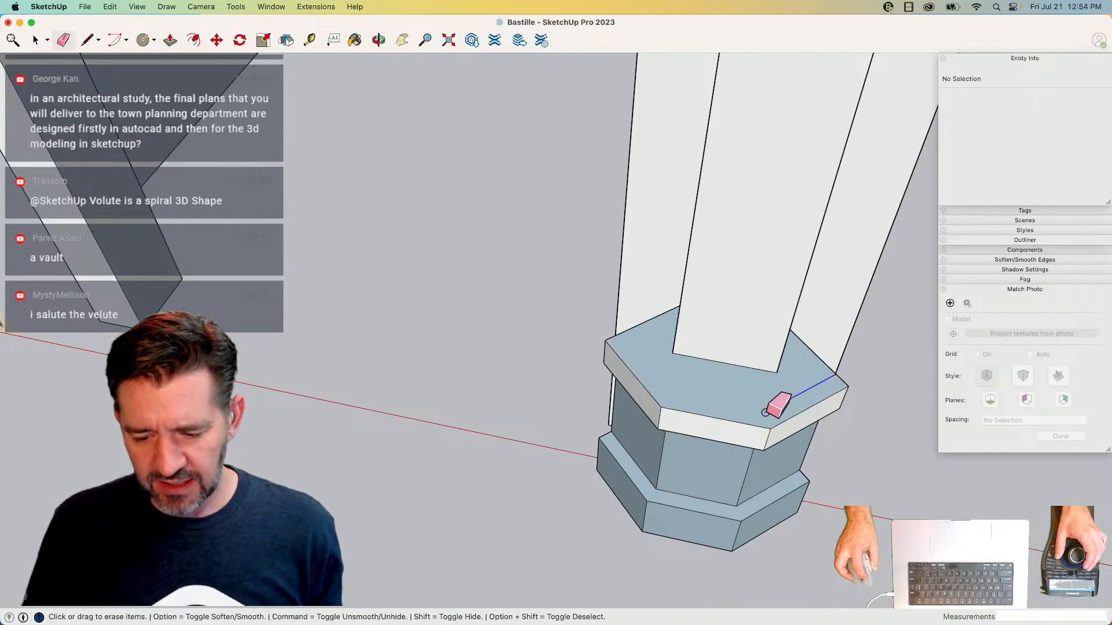
pyautogui.click(765, 413)
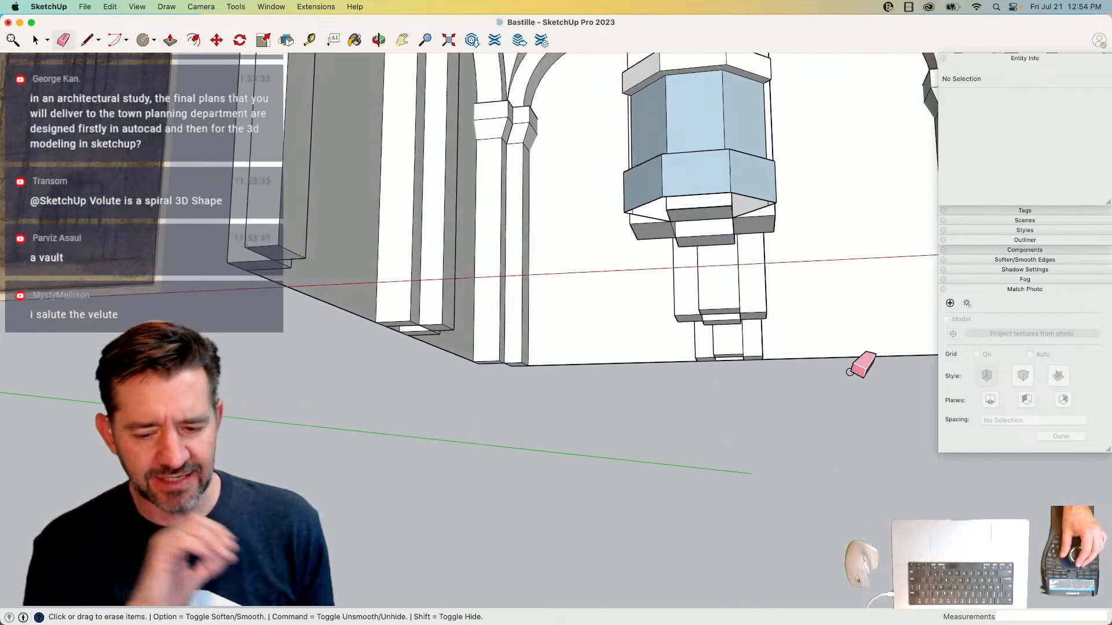
# - Draw an edge along the front of the base's underside and orient all the base faces consistently with the cap's front face
pyautogui.press('l')
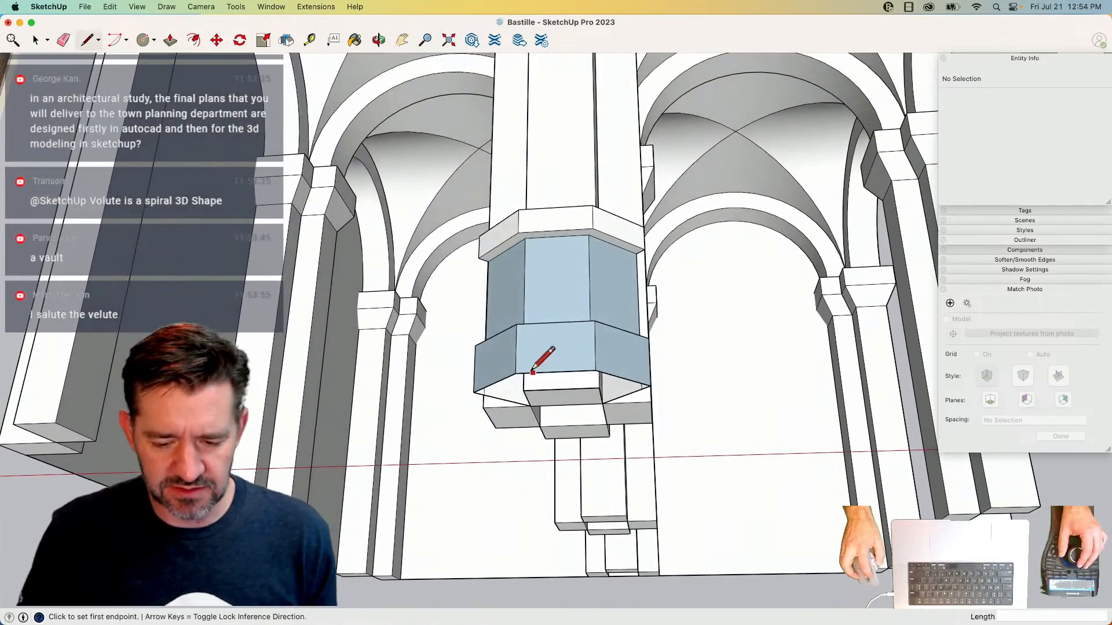
pyautogui.click(597, 369)
pyautogui.press('space')
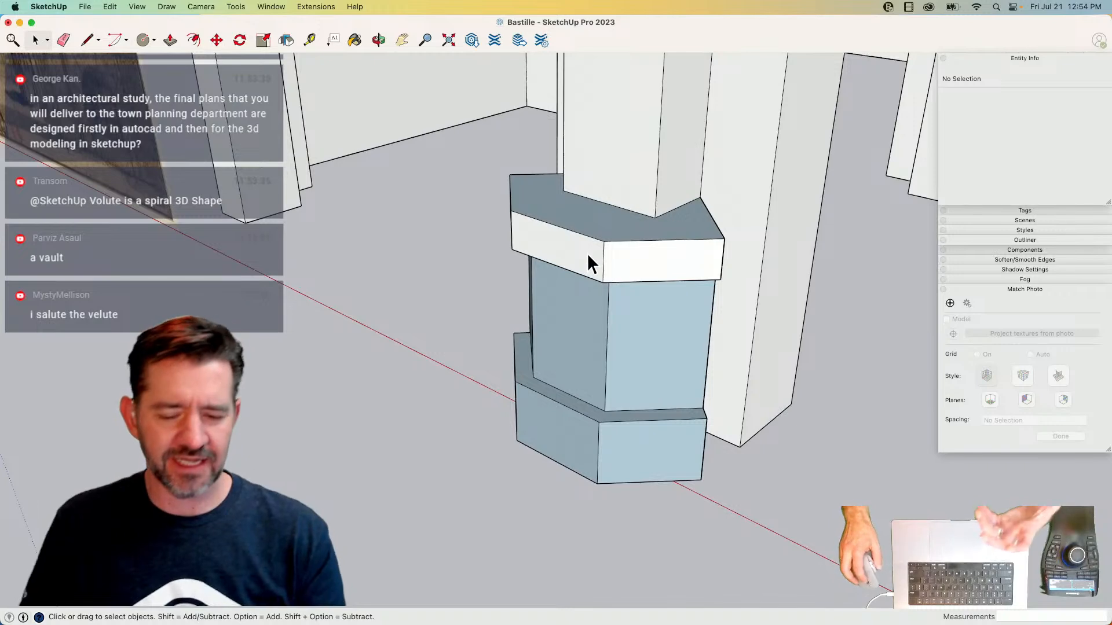
pyautogui.rightClick(659, 261)
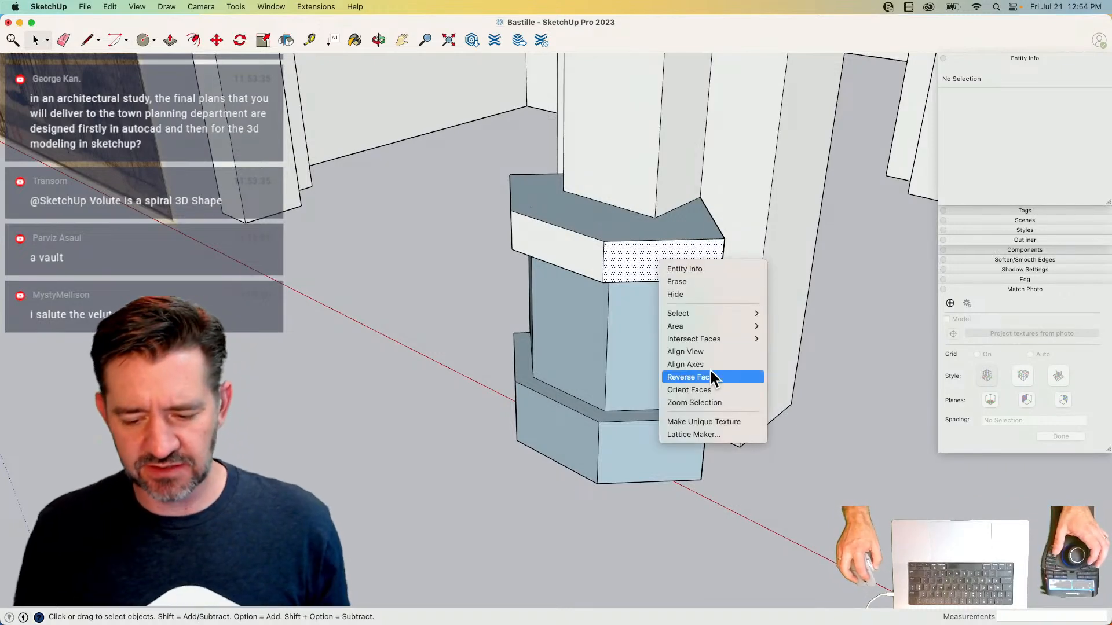
pyautogui.click(701, 386)
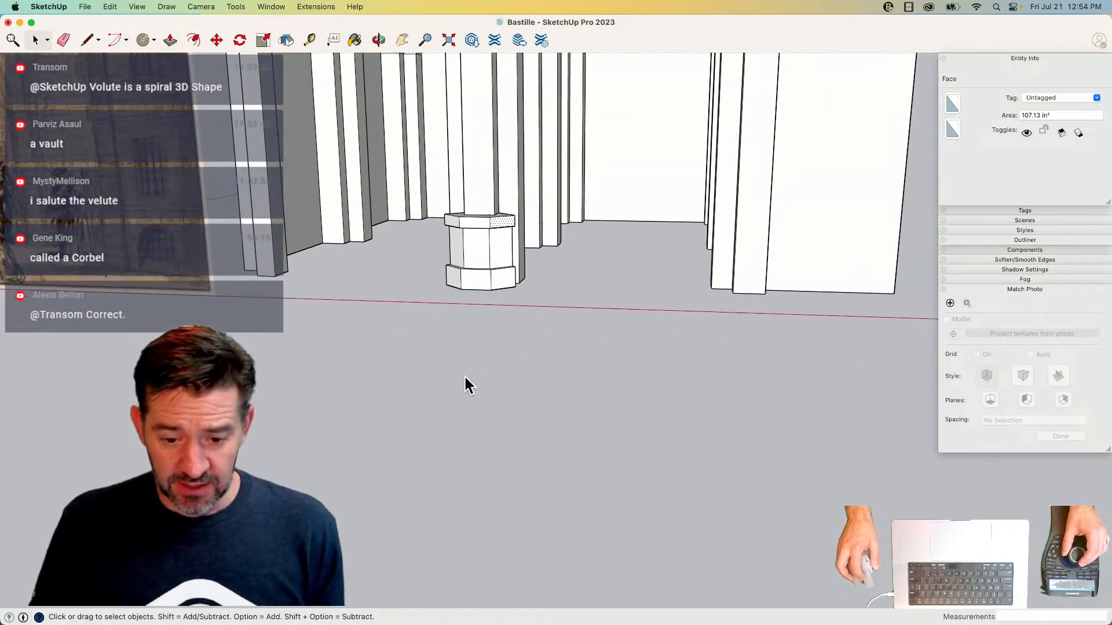
# - Erase the leftover edges on both rear side faces of the base where it meets the column
pyautogui.moveTo(502, 433); pyautogui.dragTo(503, 433)
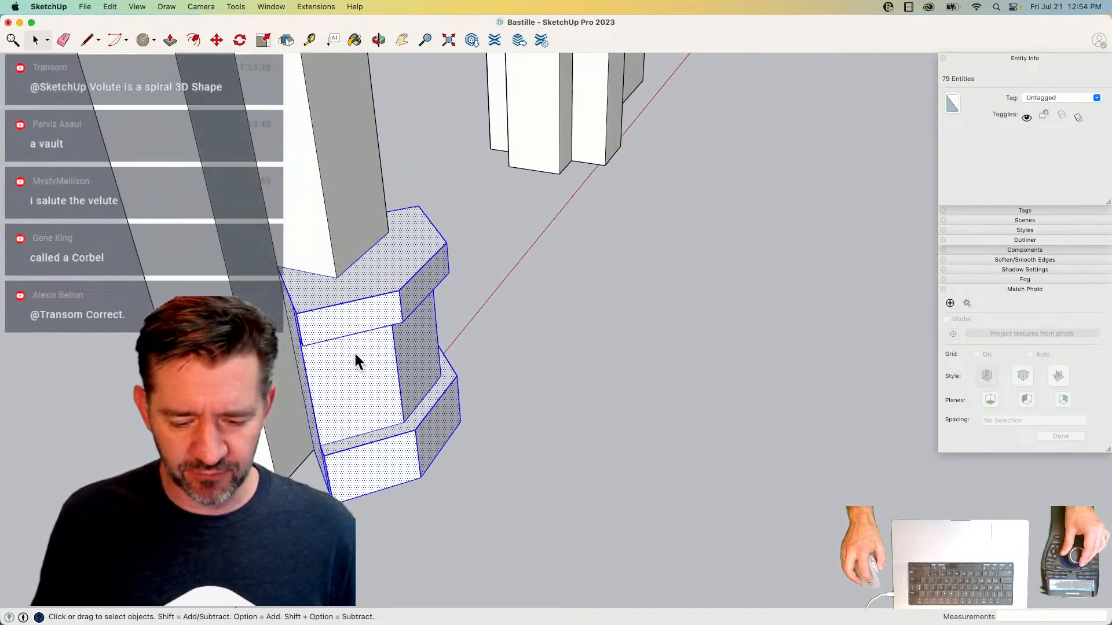
pyautogui.press('e')
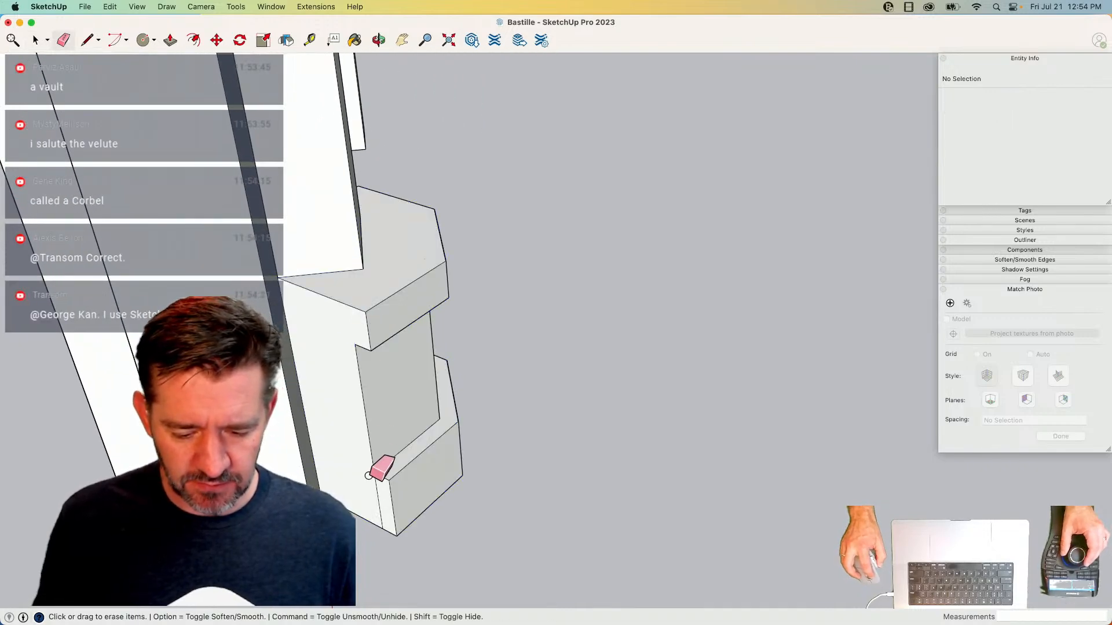
pyautogui.click(360, 498)
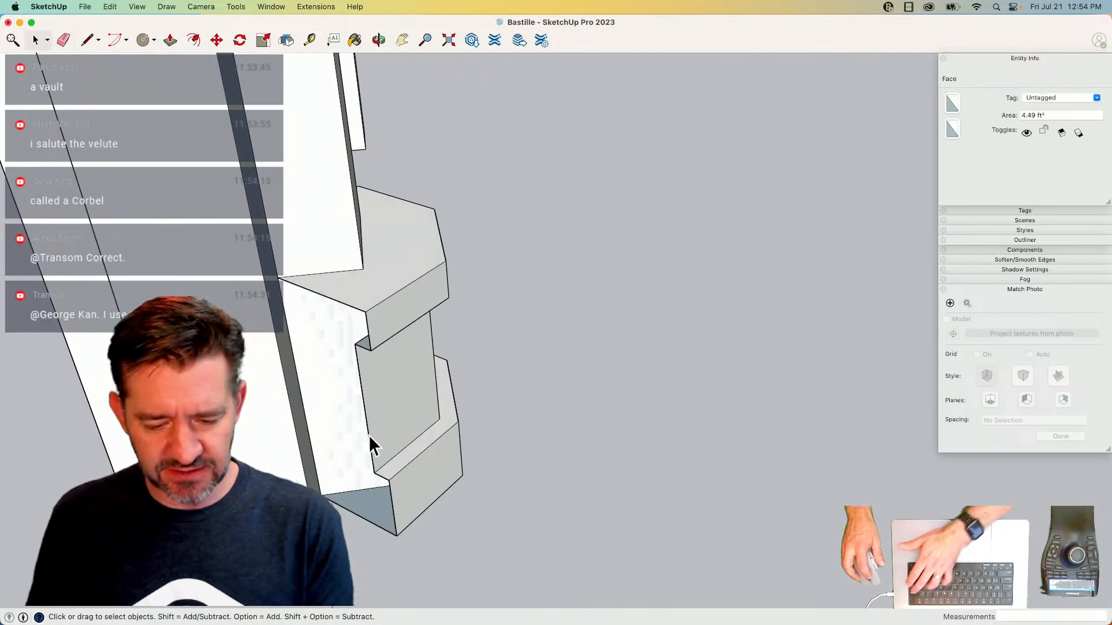
pyautogui.press('e')
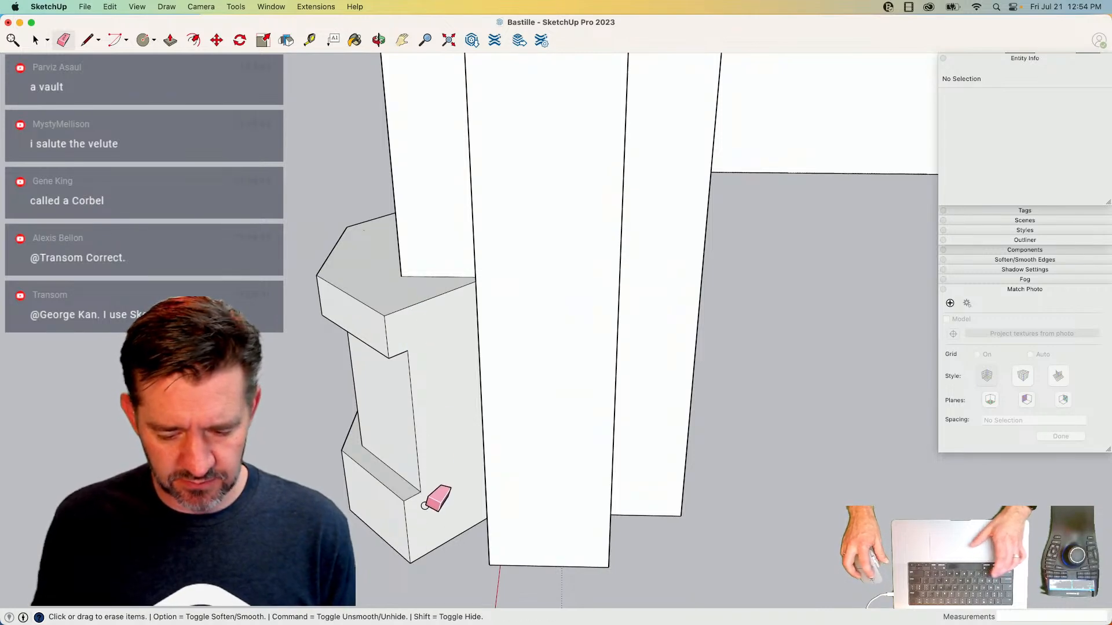
pyautogui.click(450, 483)
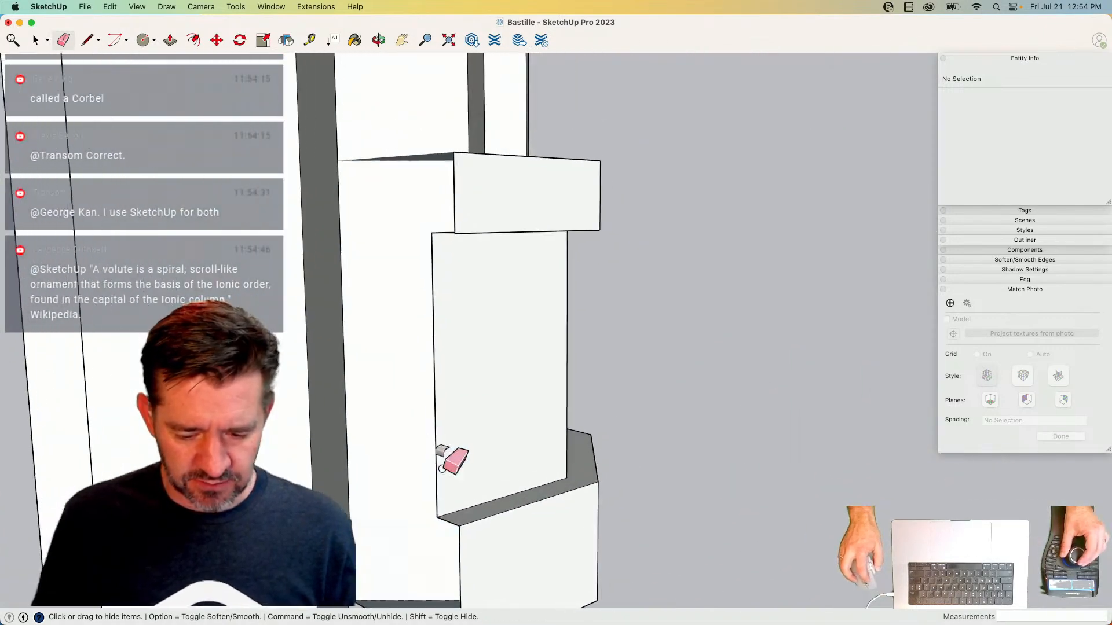
# - Select all connected geometry of the column base and make it a group
pyautogui.press('space')
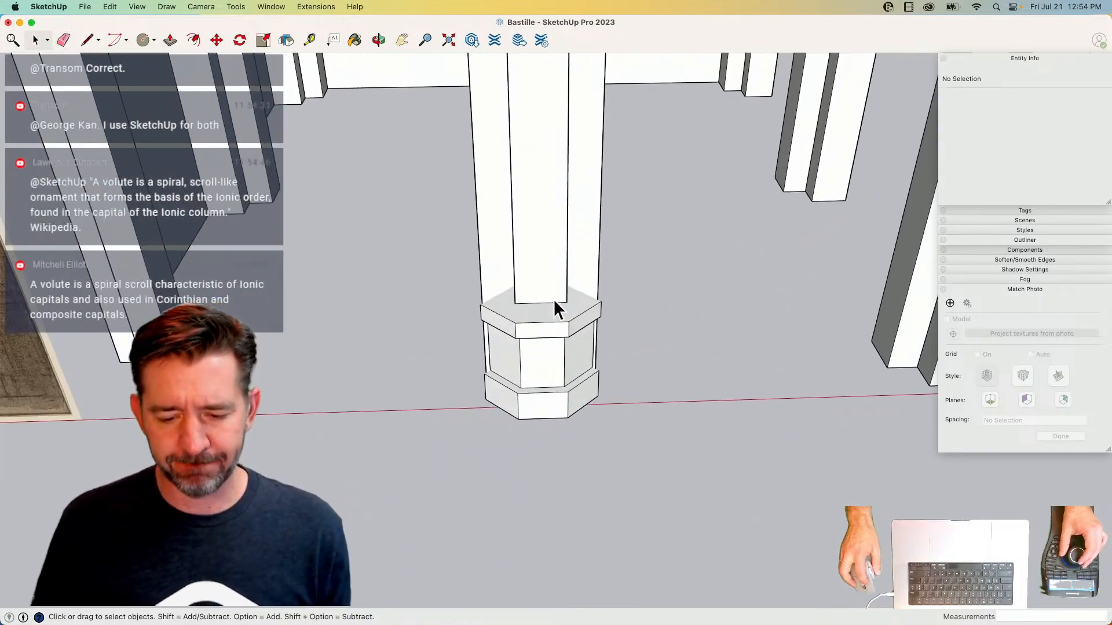
pyautogui.tripleClick(546, 348)
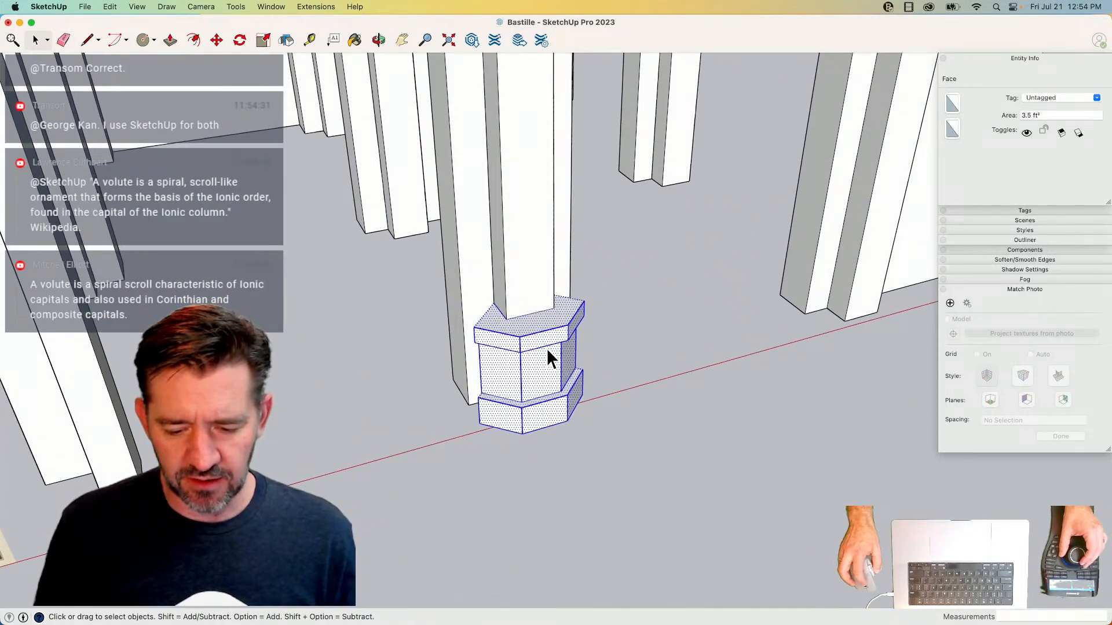
pyautogui.rightClick(546, 346)
pyautogui.click(575, 450)
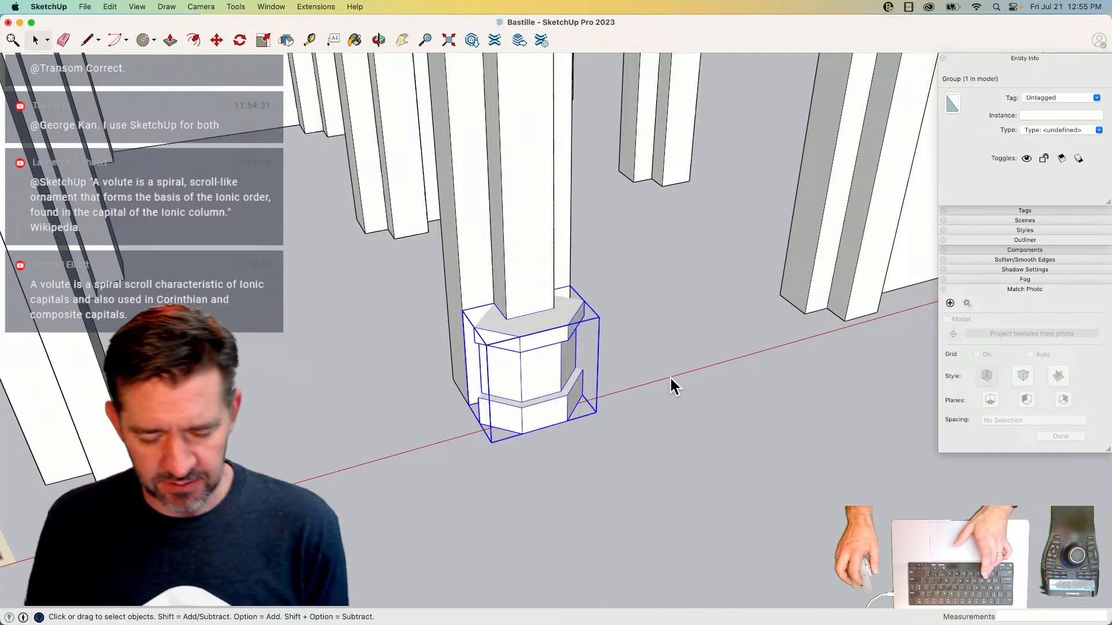
# - Cut the base group and paste it in place inside the column component
pyautogui.press('super+x')
pyautogui.doubleClick(529, 306)
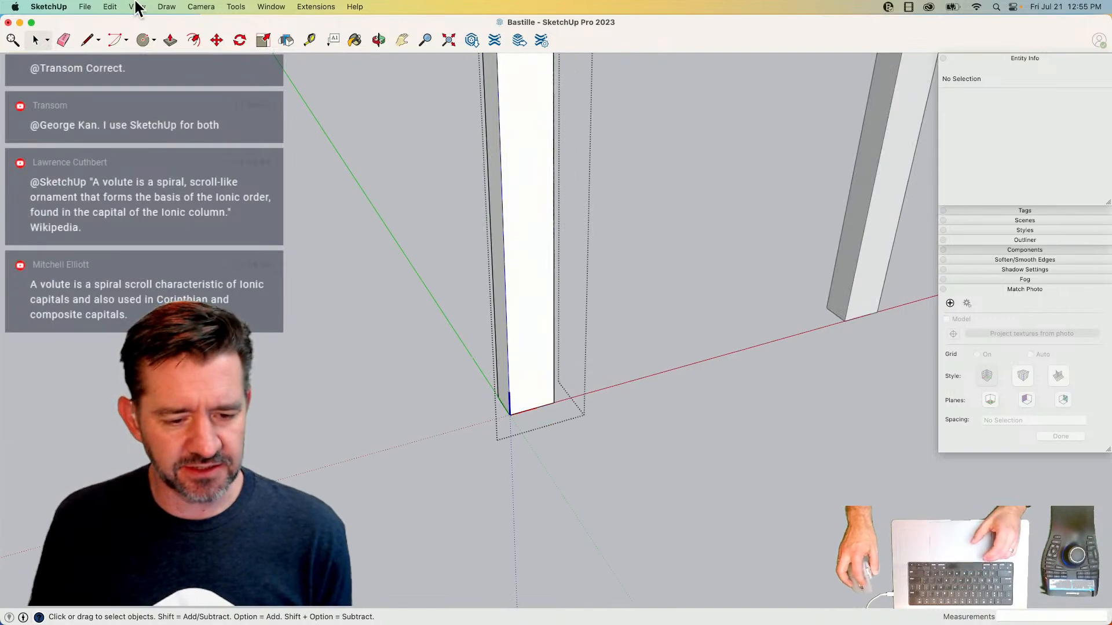
pyautogui.click(110, 7)
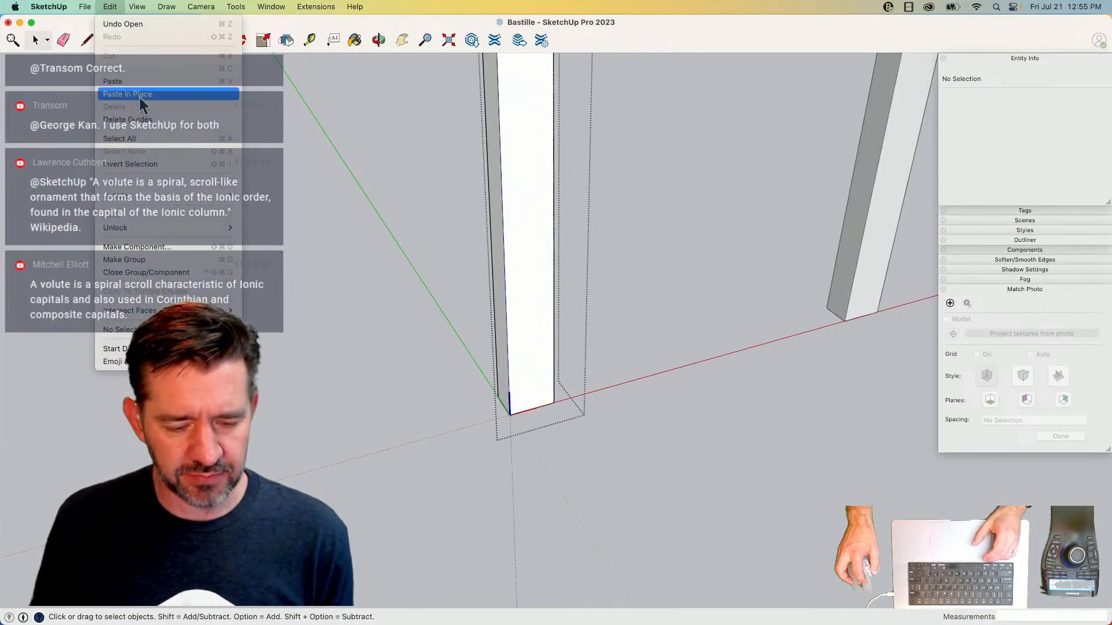
pyautogui.click(138, 95)
pyautogui.click(690, 470)
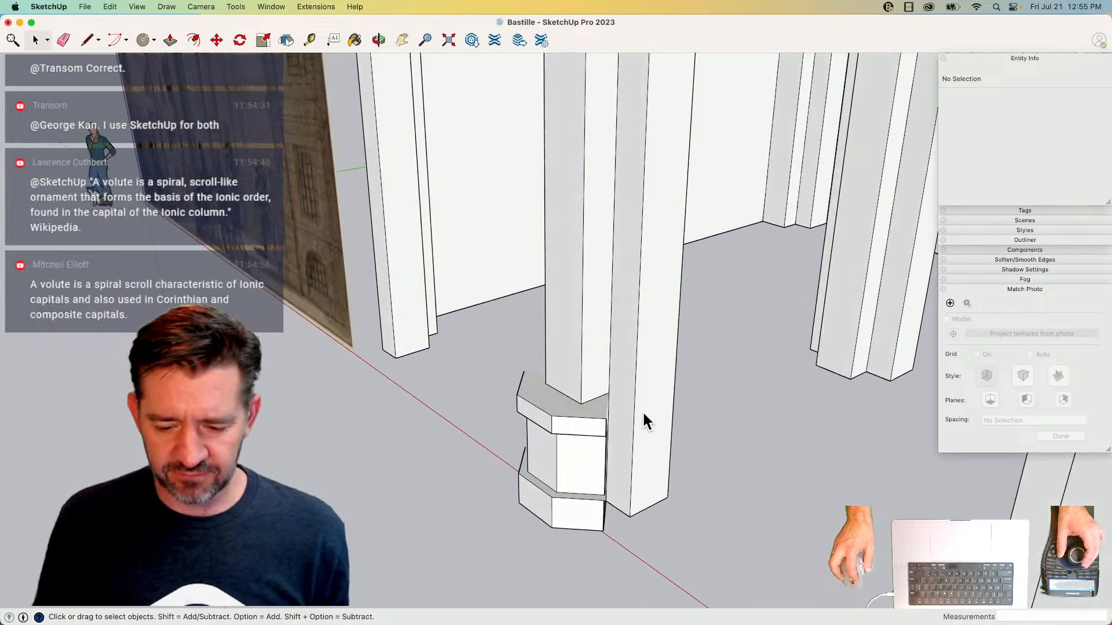
# - Paste the base group in place inside the Arch component and rotate it 90° about the vertical axis
pyautogui.click(642, 411)
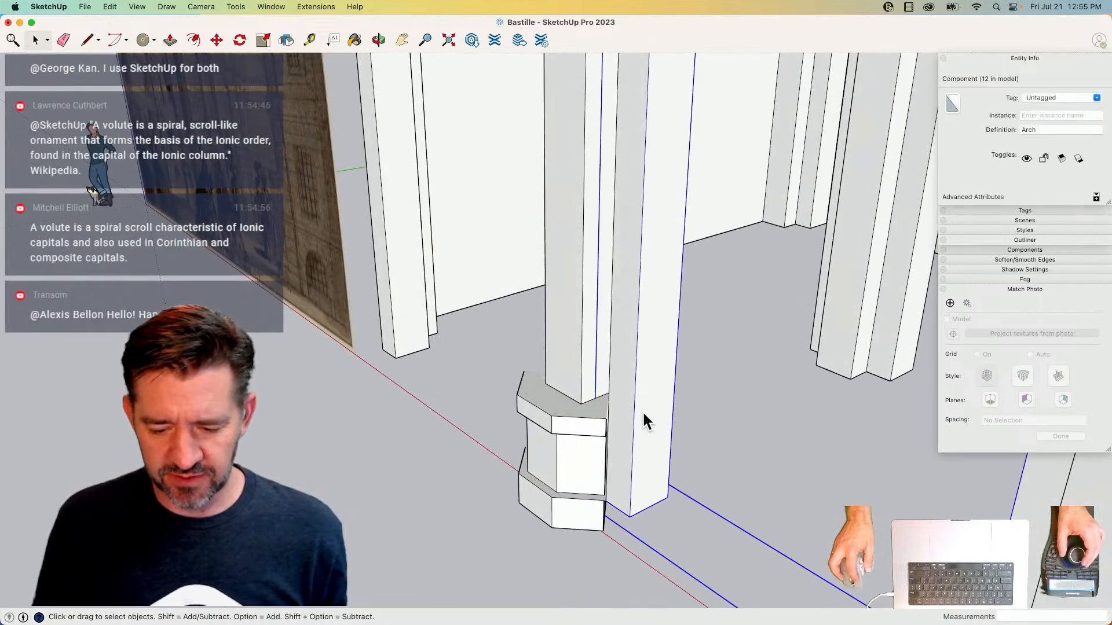
pyautogui.doubleClick(642, 411)
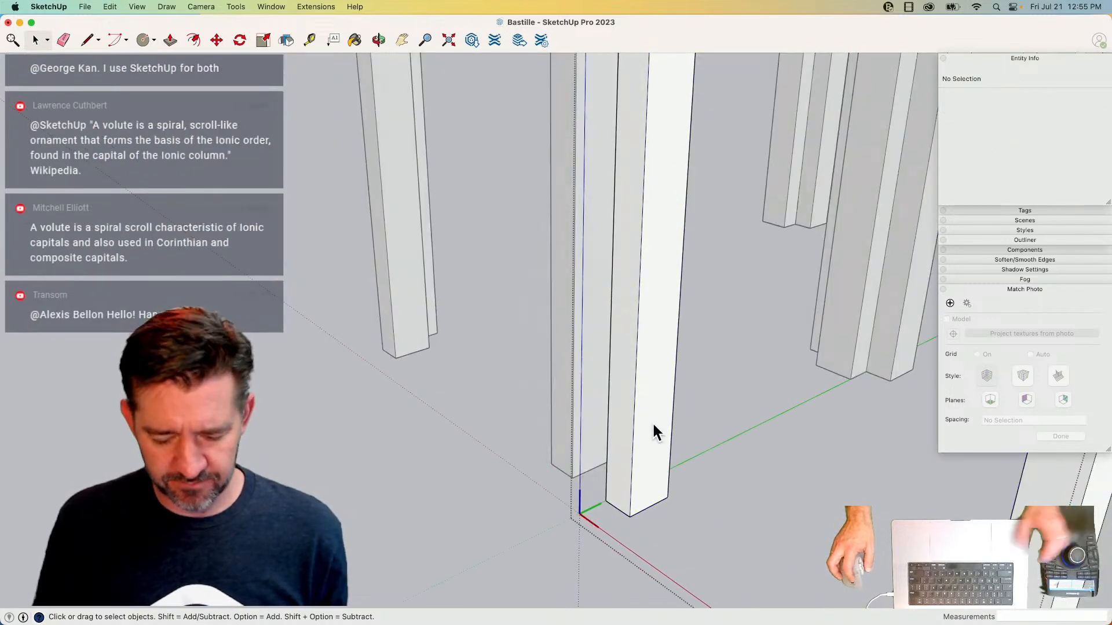
pyautogui.click(110, 7)
pyautogui.click(131, 85)
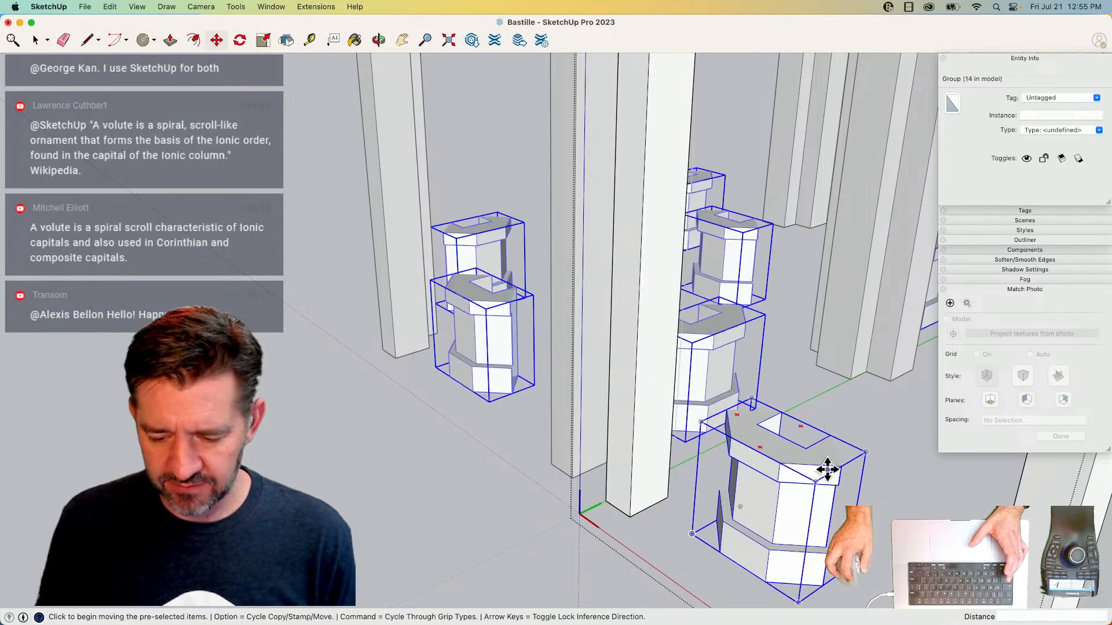
pyautogui.click(825, 460)
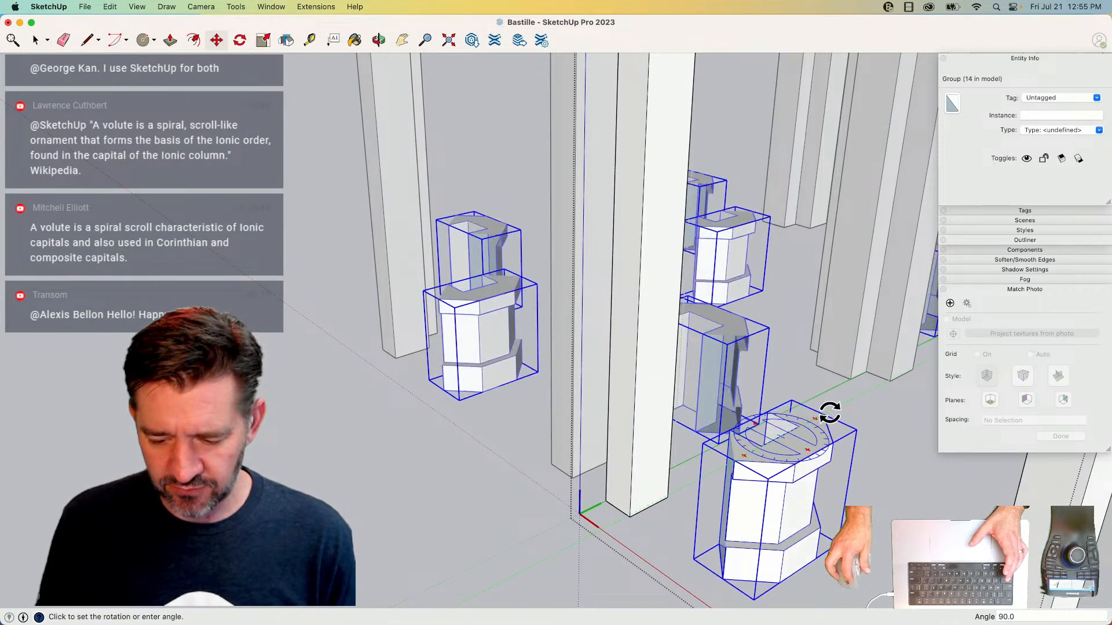
pyautogui.click(825, 412)
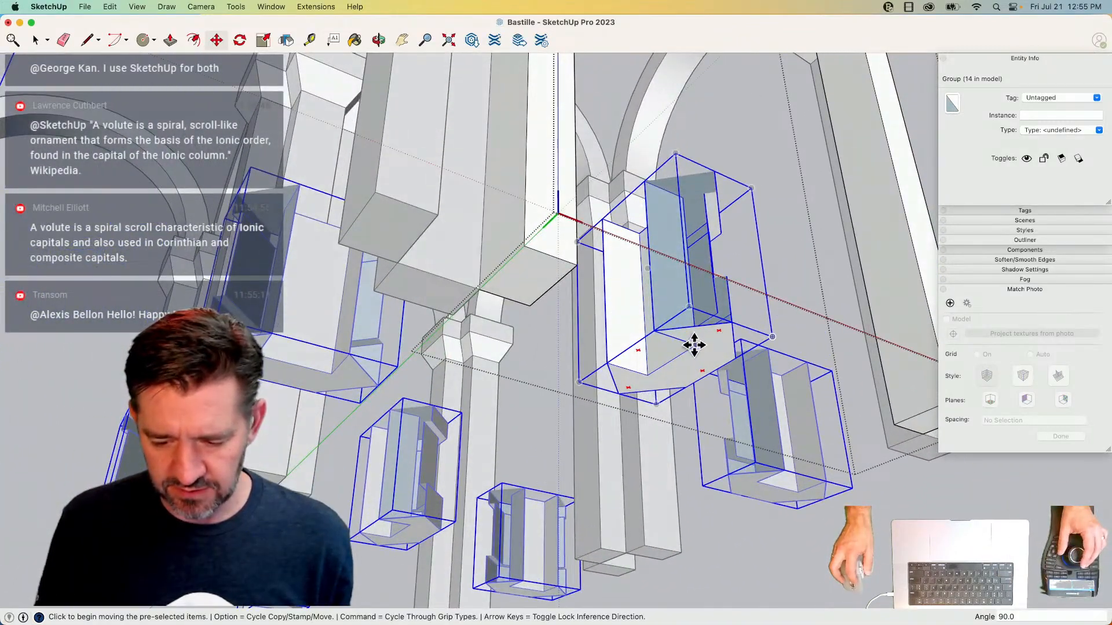
# - Move the rotated base by the inner corner of its notch onto the bottom corner of the arch's leg
pyautogui.click(694, 345)
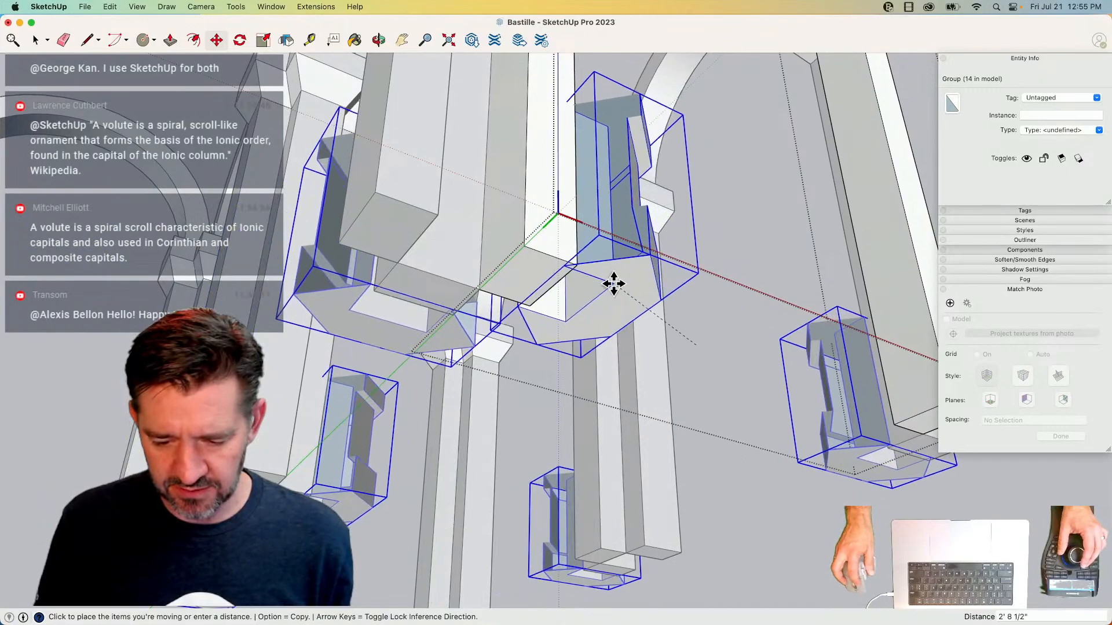
pyautogui.click(576, 262)
pyautogui.press('space')
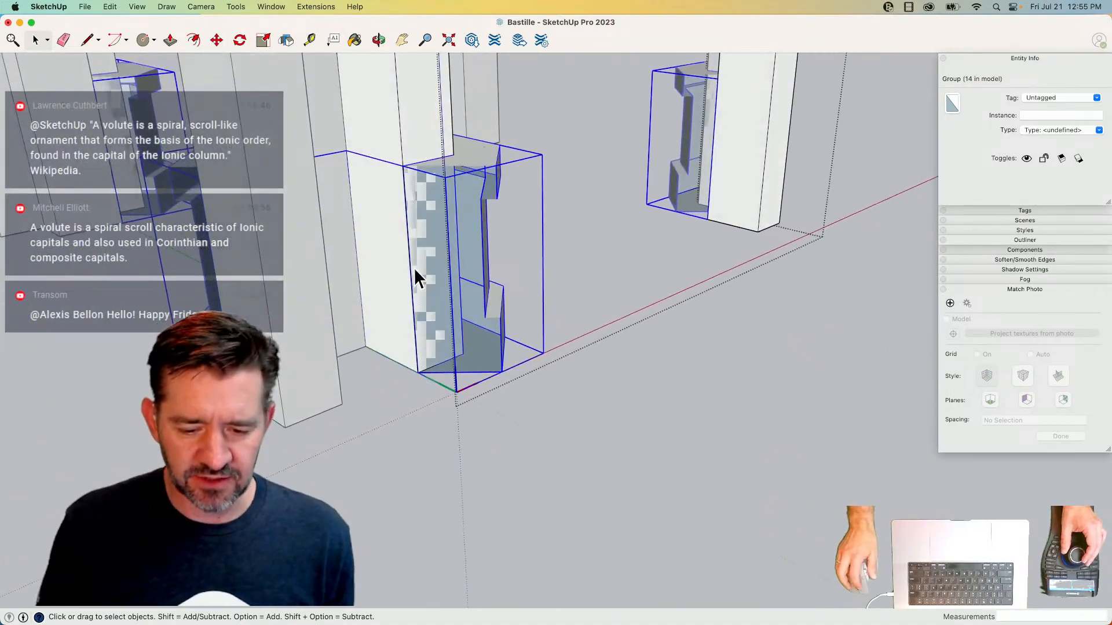
pyautogui.press('e')
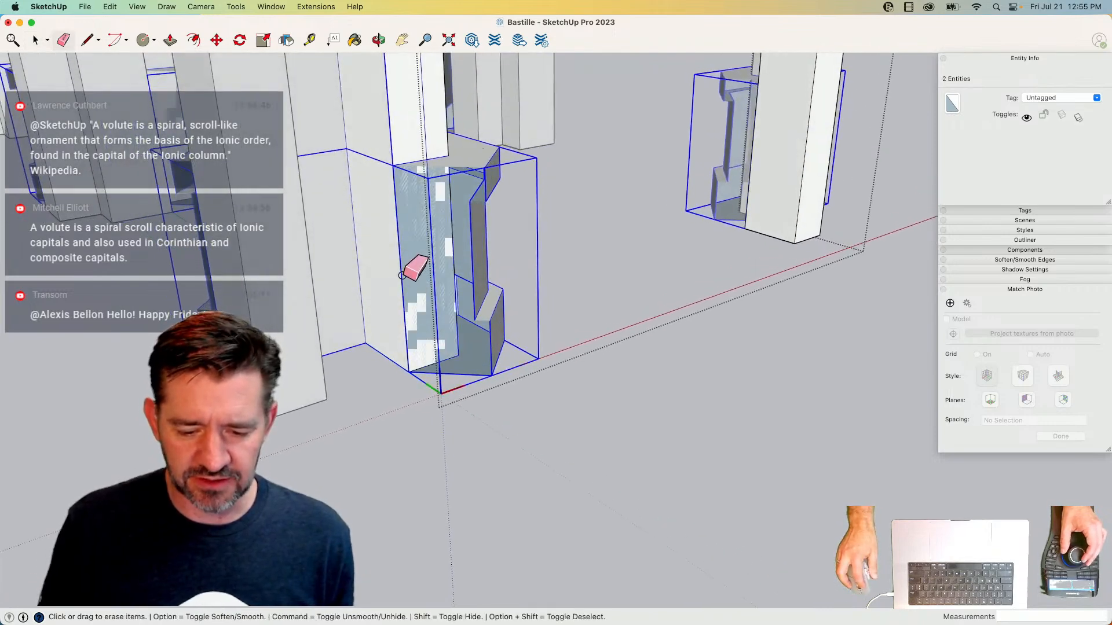
pyautogui.click(402, 275)
pyautogui.press('super+z')
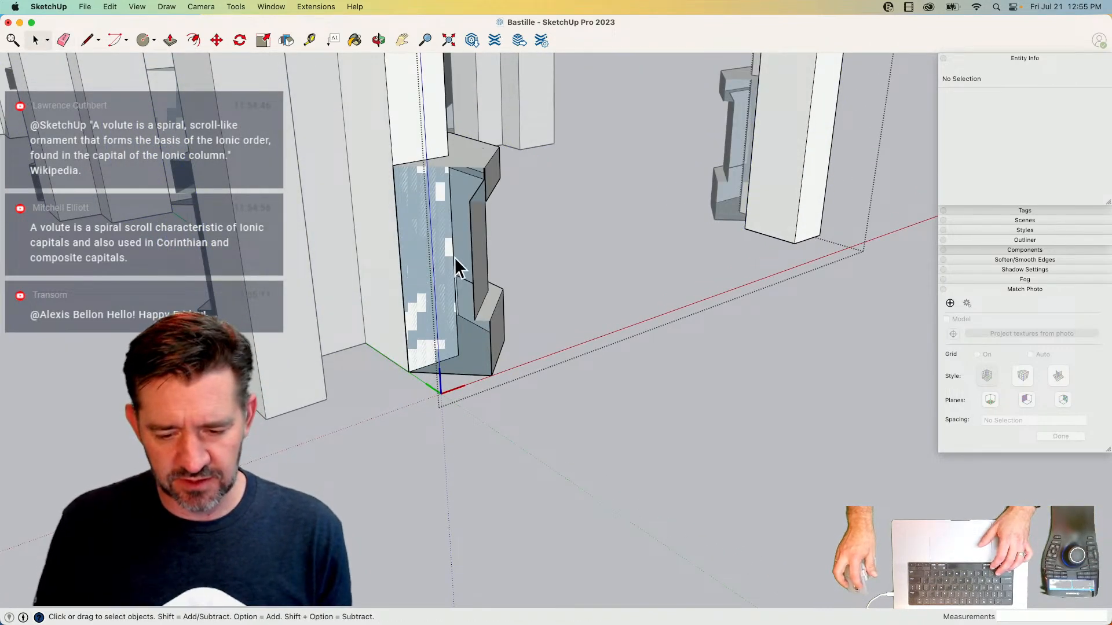
# - Inside the arch's base group, erase the vertical edges of the inner notch to remove the faces against the leg
pyautogui.click(453, 258)
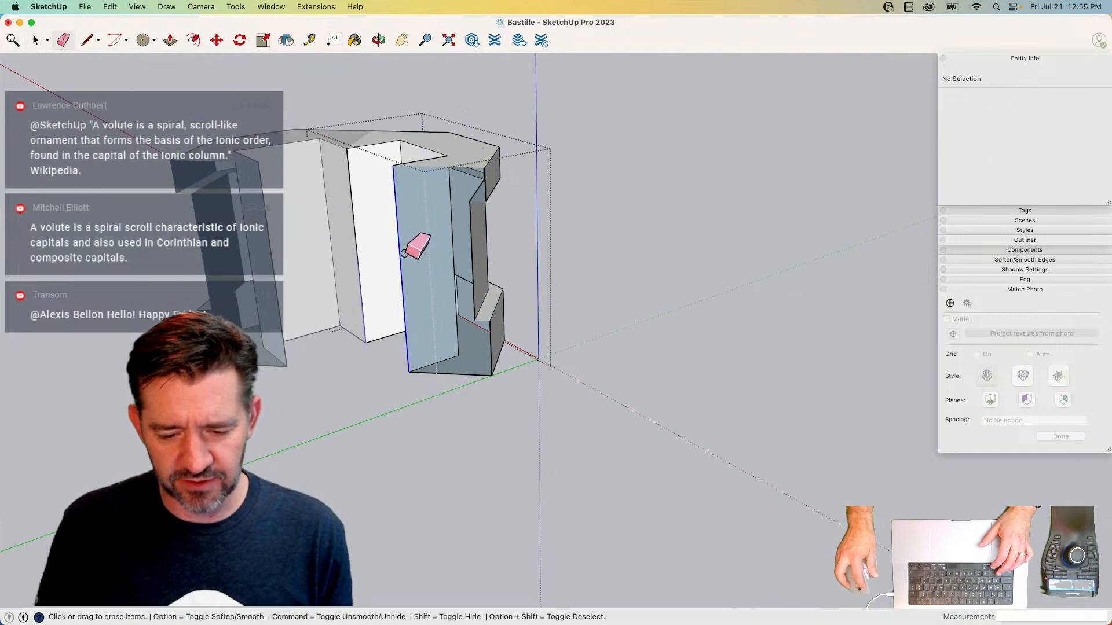
pyautogui.click(403, 254)
pyautogui.click(452, 236)
pyautogui.click(406, 226)
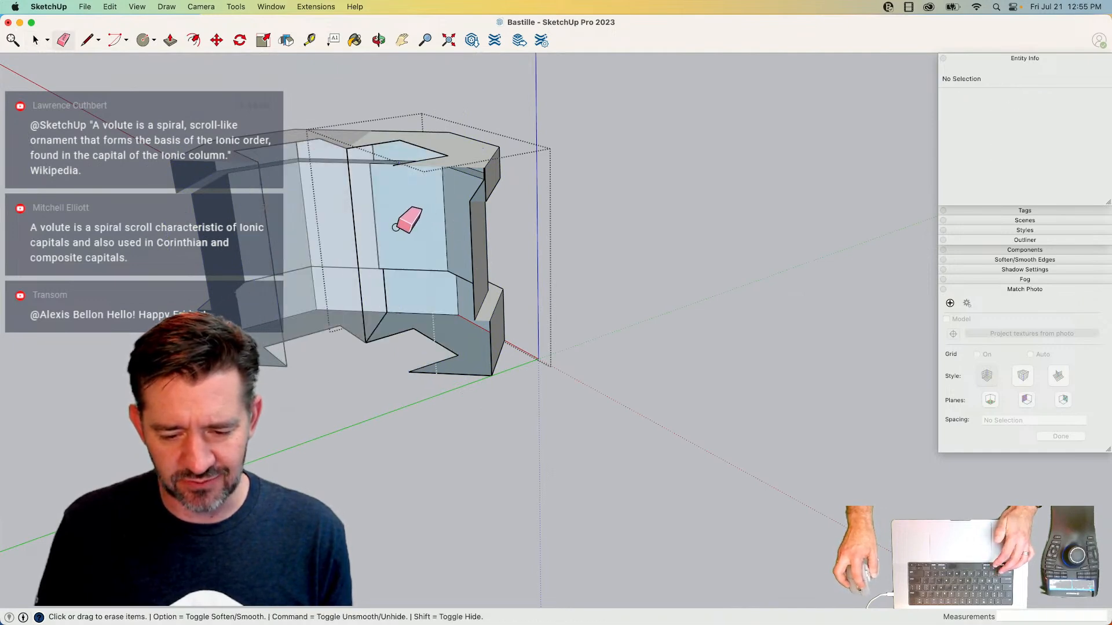
pyautogui.click(352, 231)
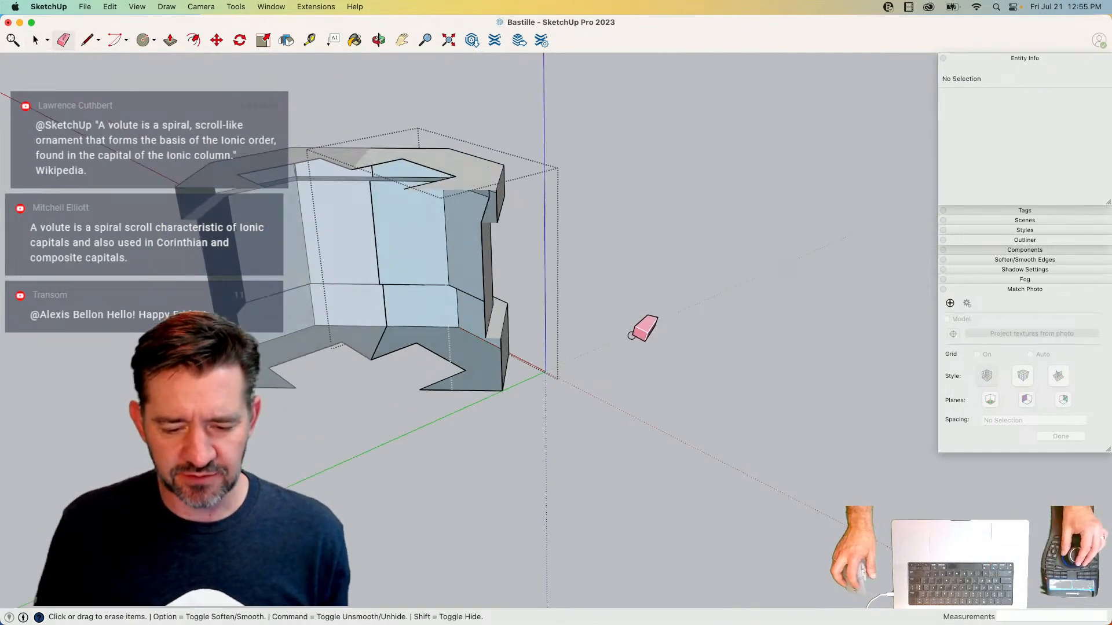
pyautogui.press('space')
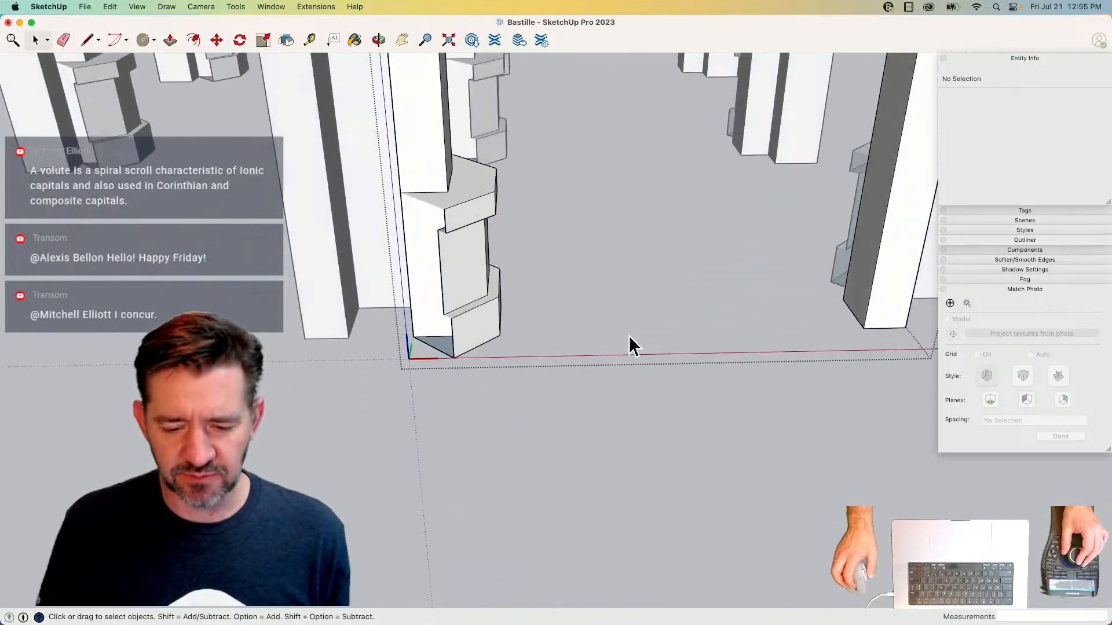
# - Flip-copy the arch's base group about the arch's centre plane to add a mirrored base to the opposite leg
pyautogui.click(491, 243)
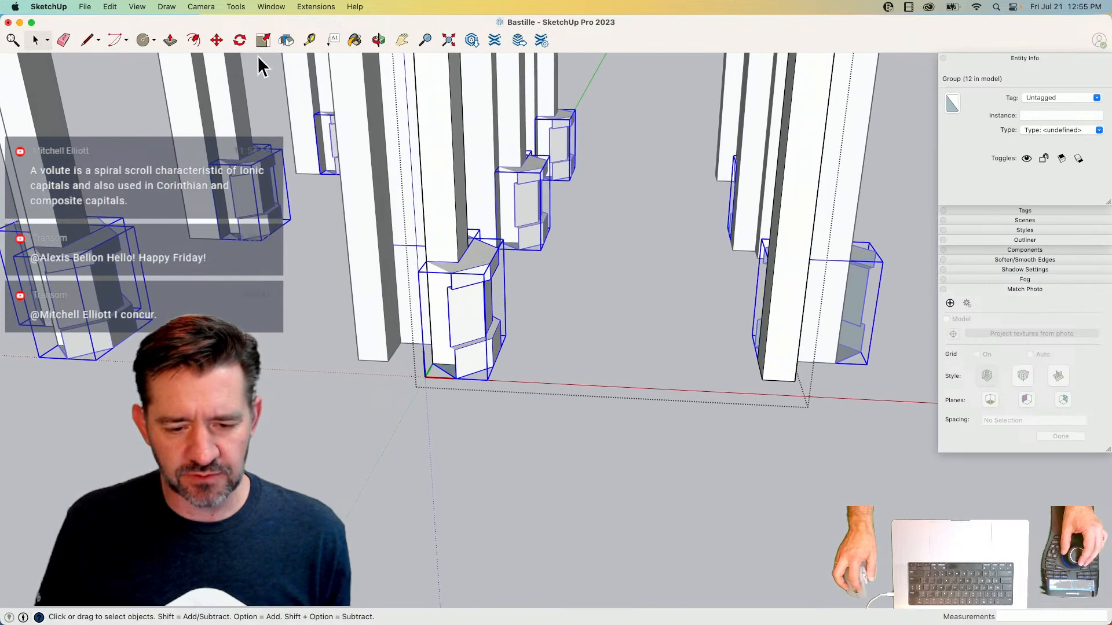
pyautogui.click(284, 40)
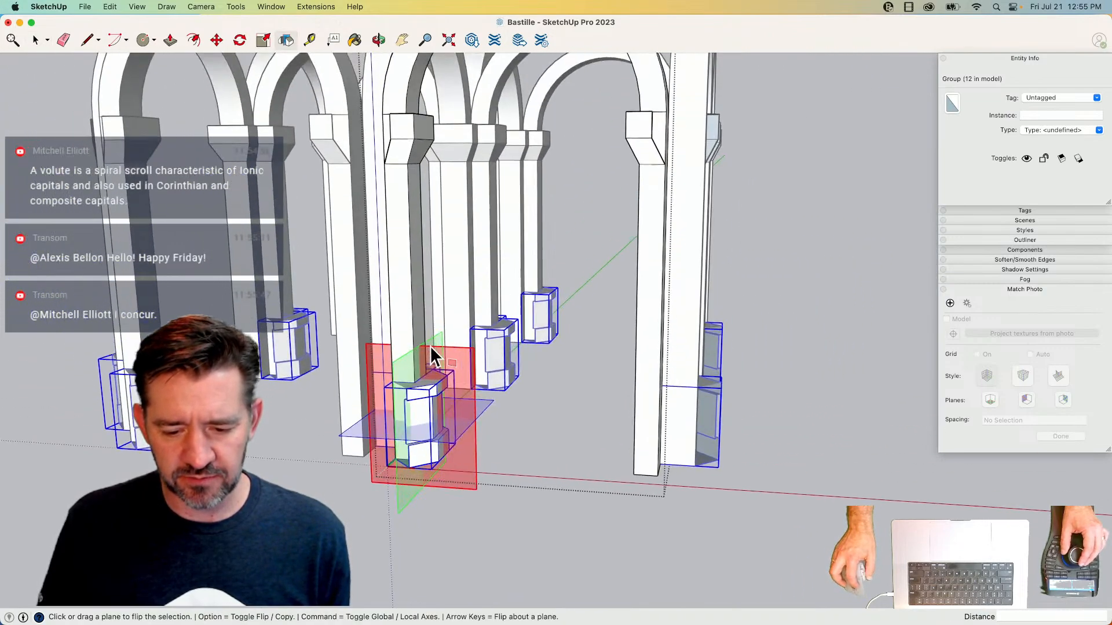
pyautogui.moveTo(436, 342); pyautogui.dragTo(466, 278)
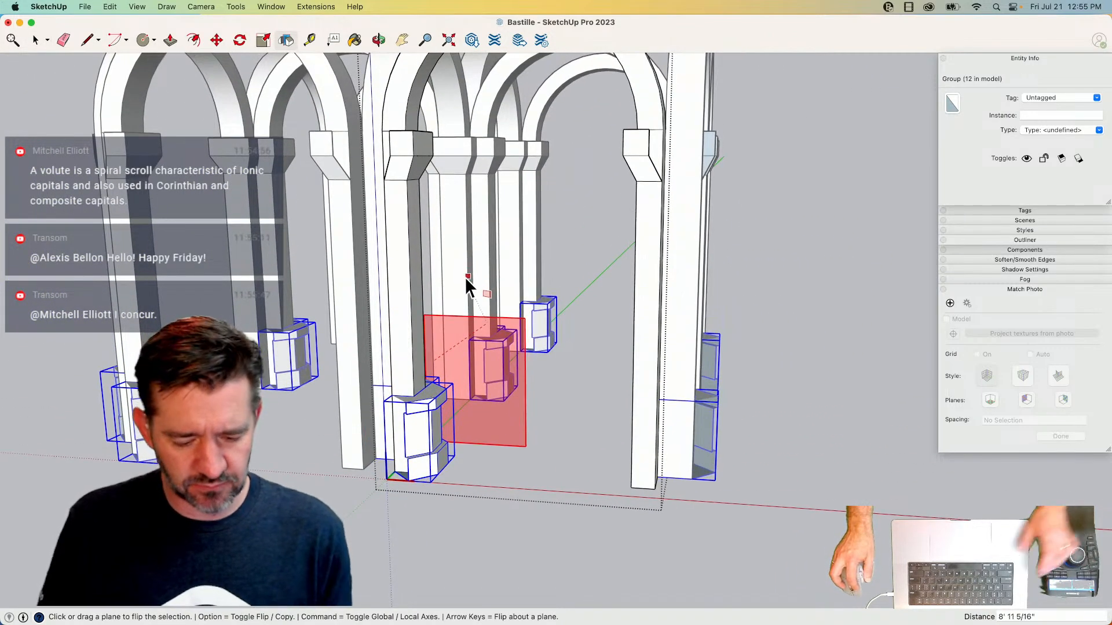
pyautogui.press('Escape')
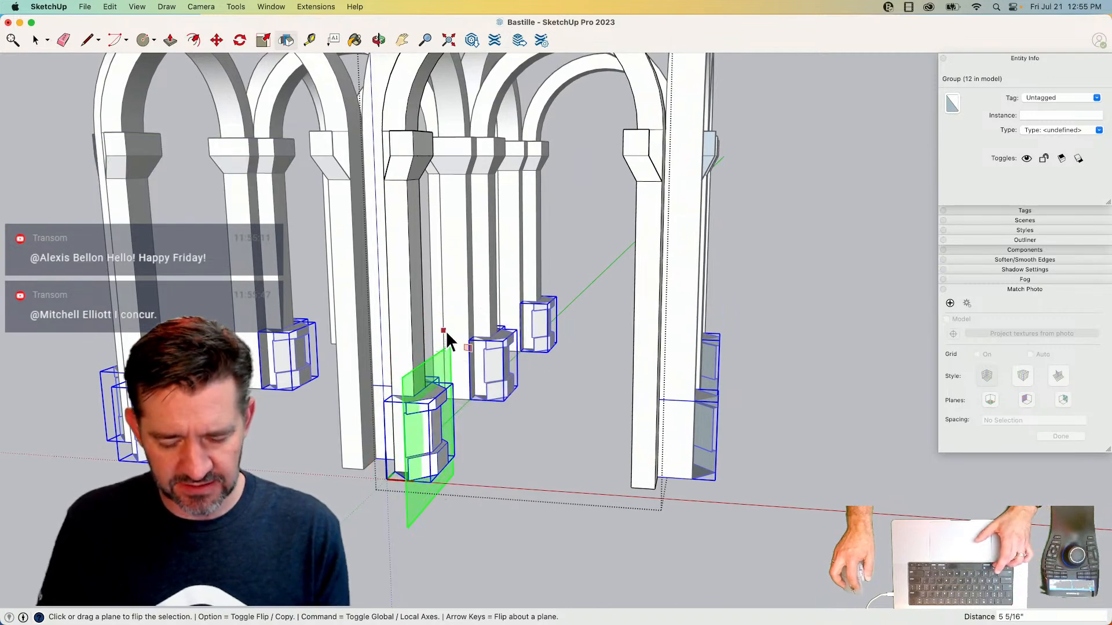
pyautogui.press('alt')
pyautogui.moveTo(501, 269); pyautogui.dragTo(518, 81)
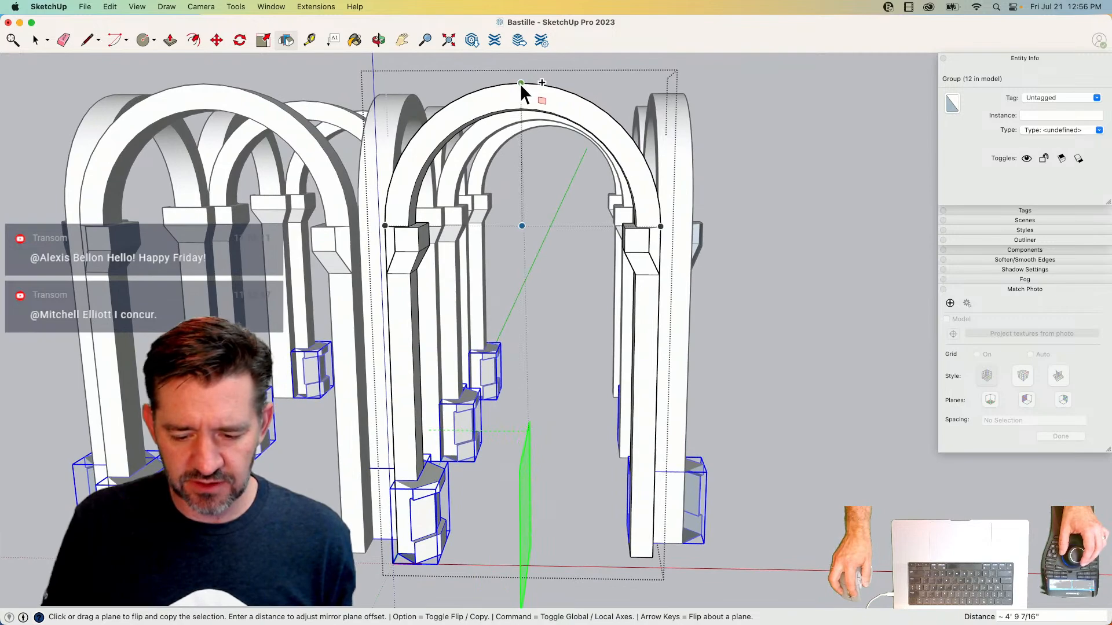
pyautogui.moveTo(520, 84); pyautogui.dragTo(520, 83)
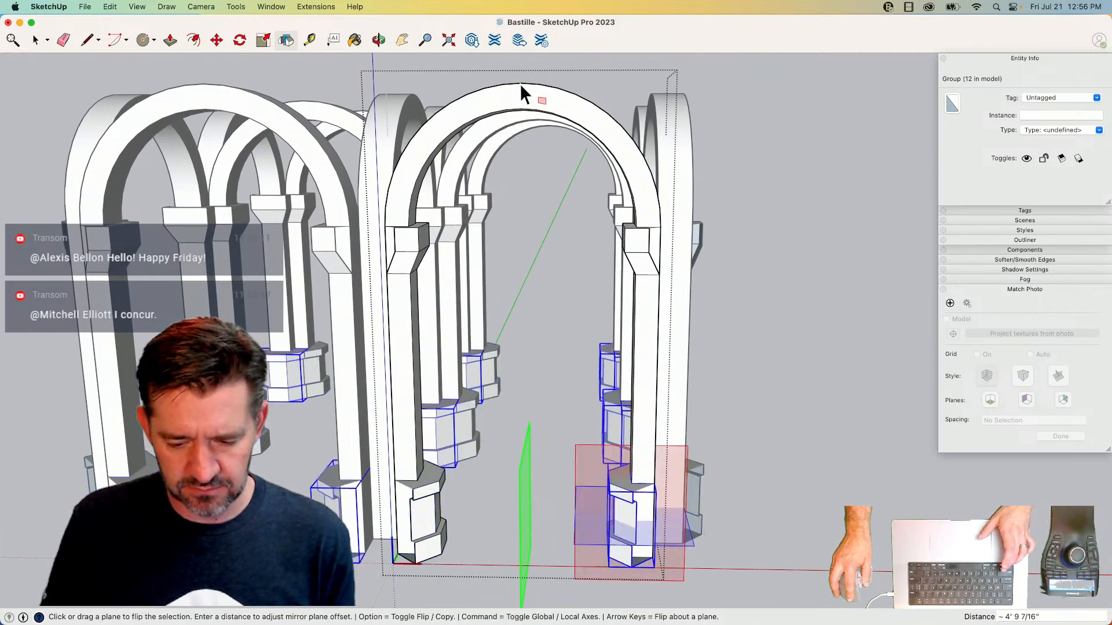
pyautogui.press('space')
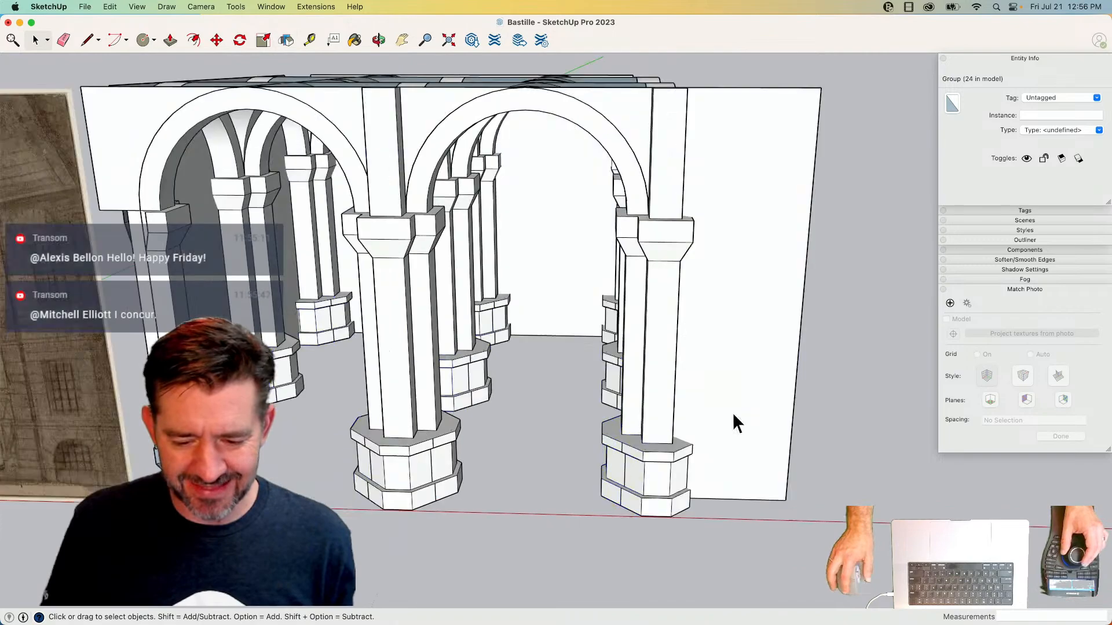
pyautogui.click(732, 412)
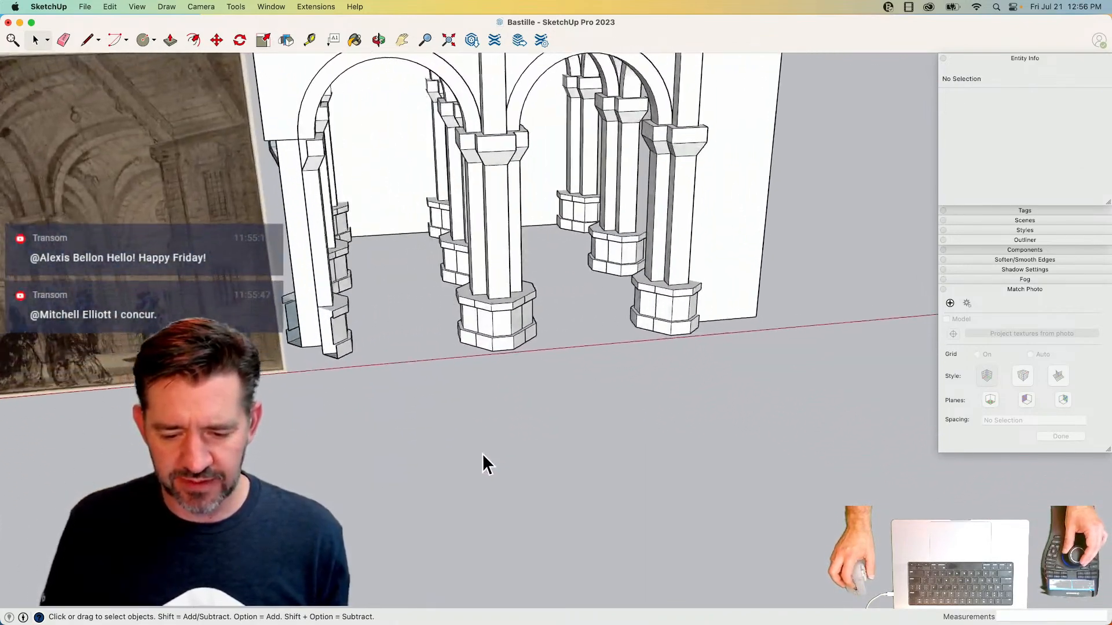
# - Inside the column's base group, hide the vertical edges where its cap, shaft and plinth meet the neighbouring base
pyautogui.click(460, 346)
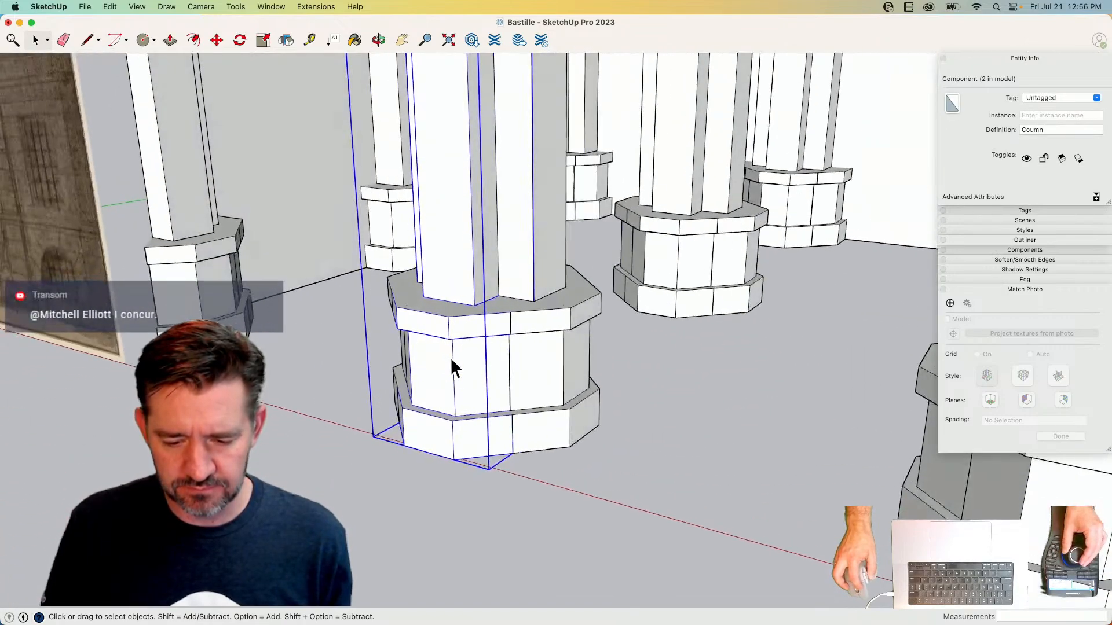
pyautogui.doubleClick(458, 370)
pyautogui.press('e')
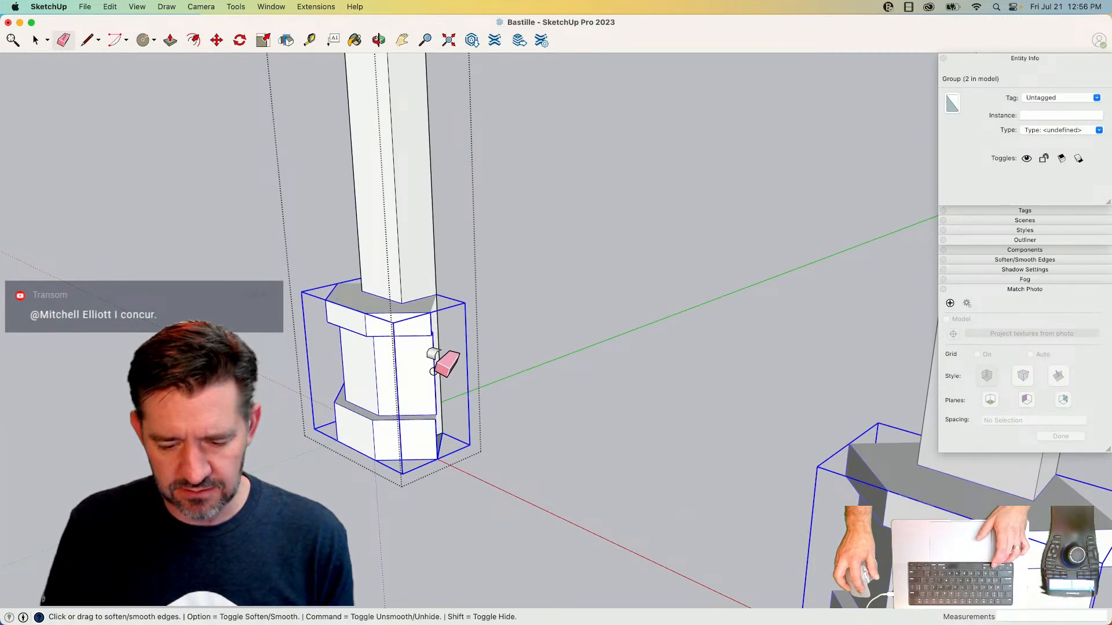
pyautogui.doubleClick(431, 383)
pyautogui.press('e')
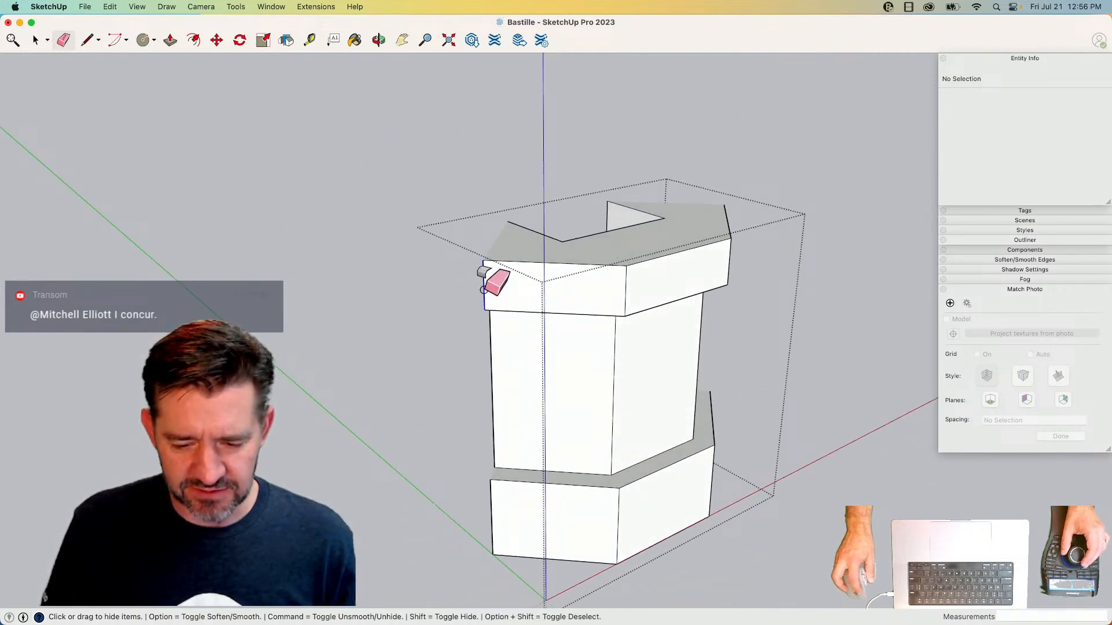
pyautogui.keyDown('shift'); pyautogui.moveTo(507, 521); pyautogui.dragTo(504, 522); pyautogui.keyUp('shift')
pyautogui.press('space')
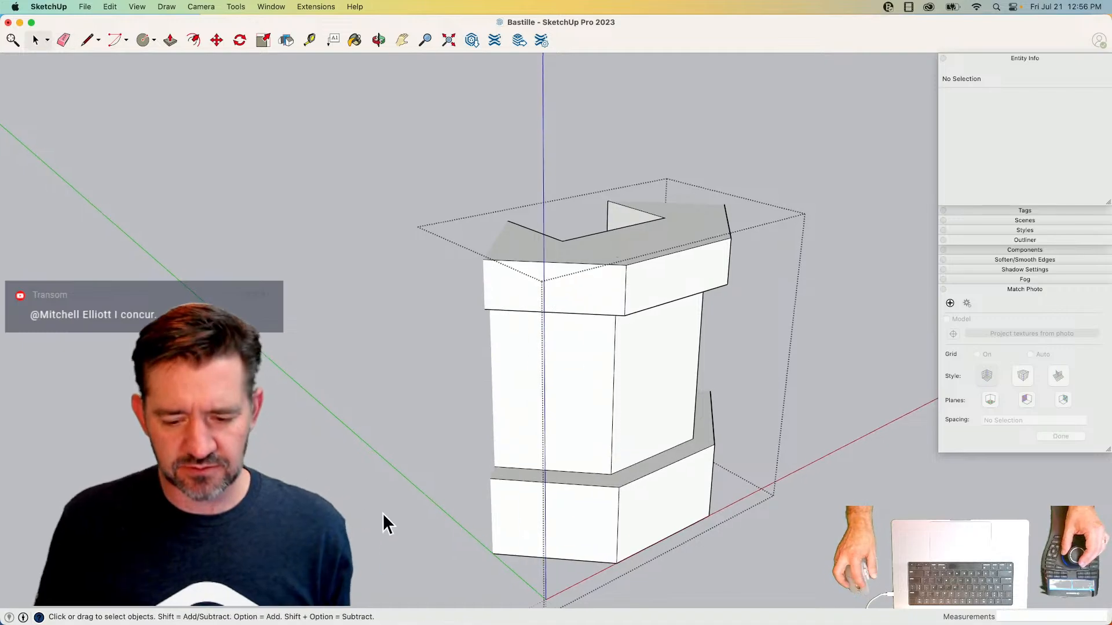
pyautogui.click(425, 520)
pyautogui.click(729, 501)
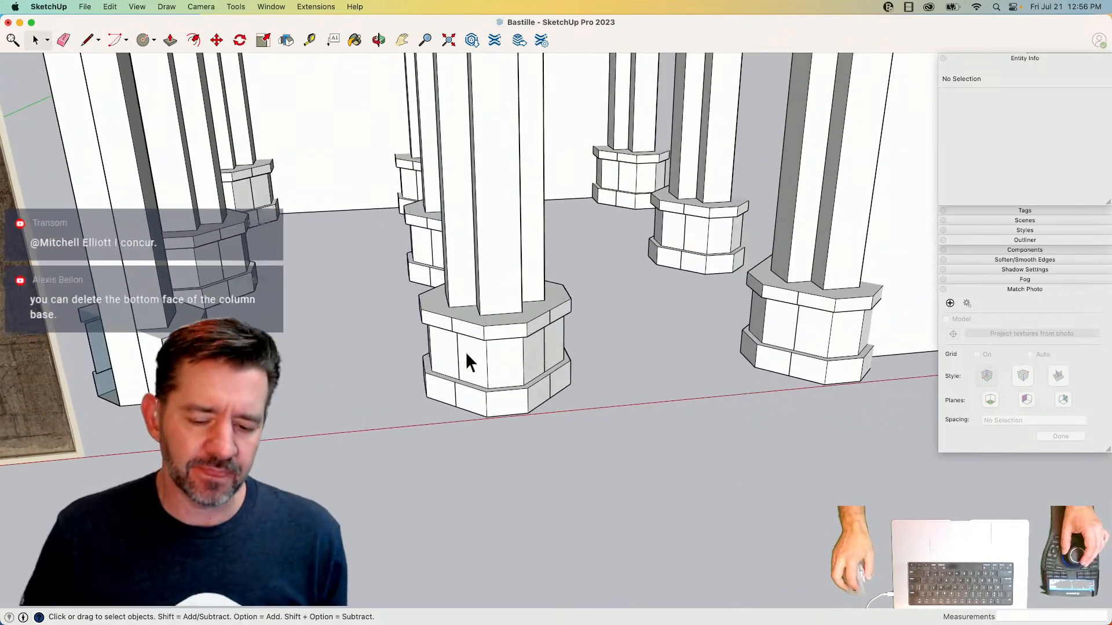
# - Inside the arch component, open one leg's base group and hide the vertical edges where it meets the neighbouring column base
pyautogui.click(519, 349)
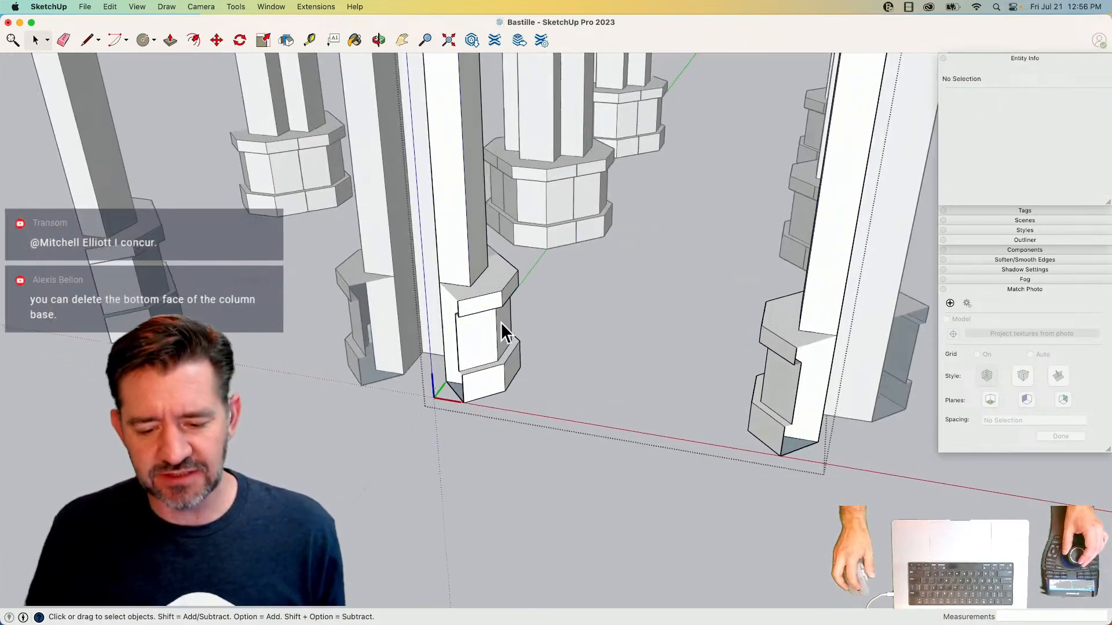
pyautogui.press('e')
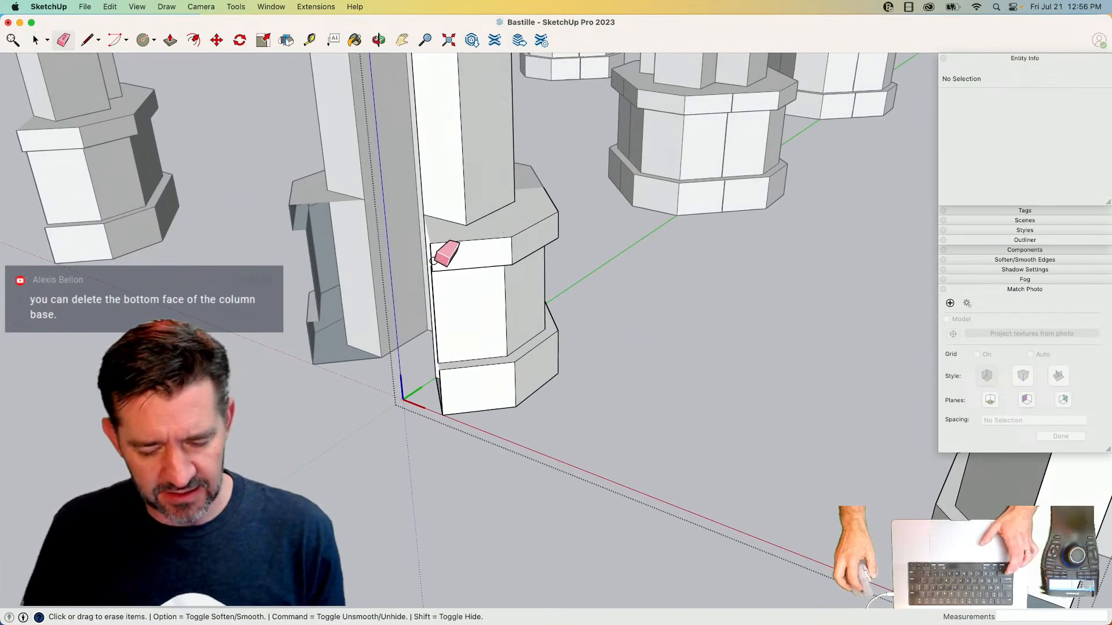
pyautogui.click(431, 256)
pyautogui.press('super+z')
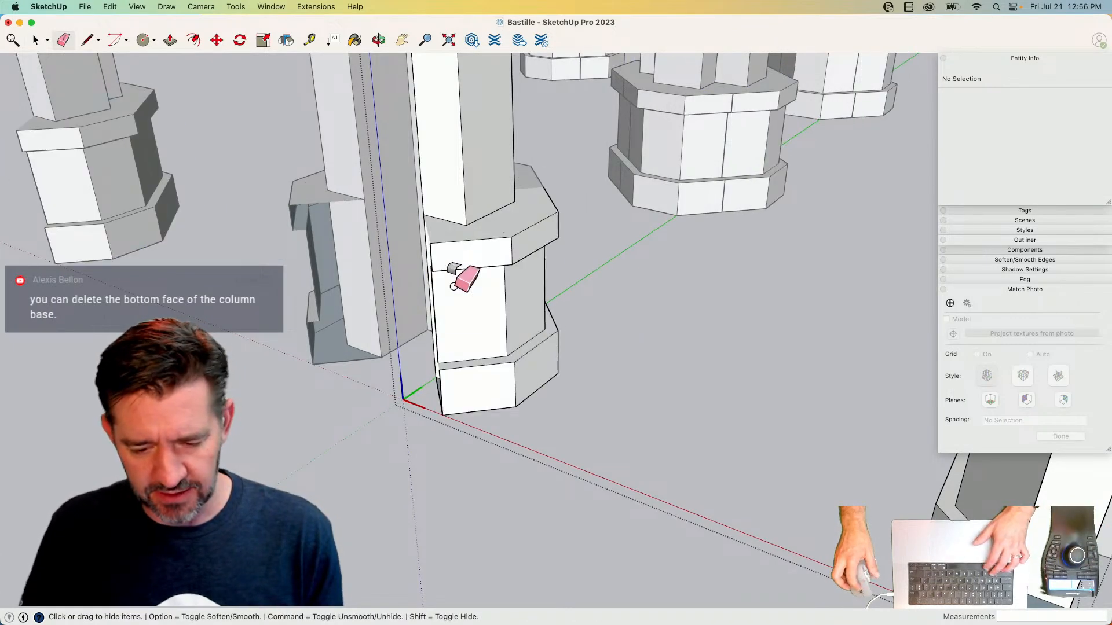
pyautogui.doubleClick(454, 301)
pyautogui.press('e')
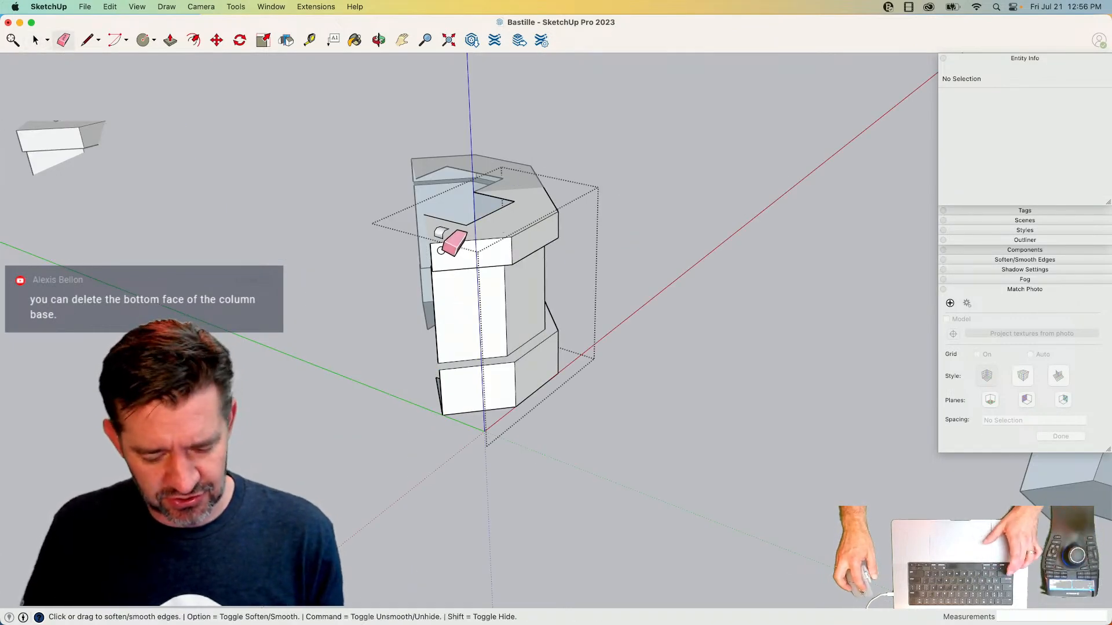
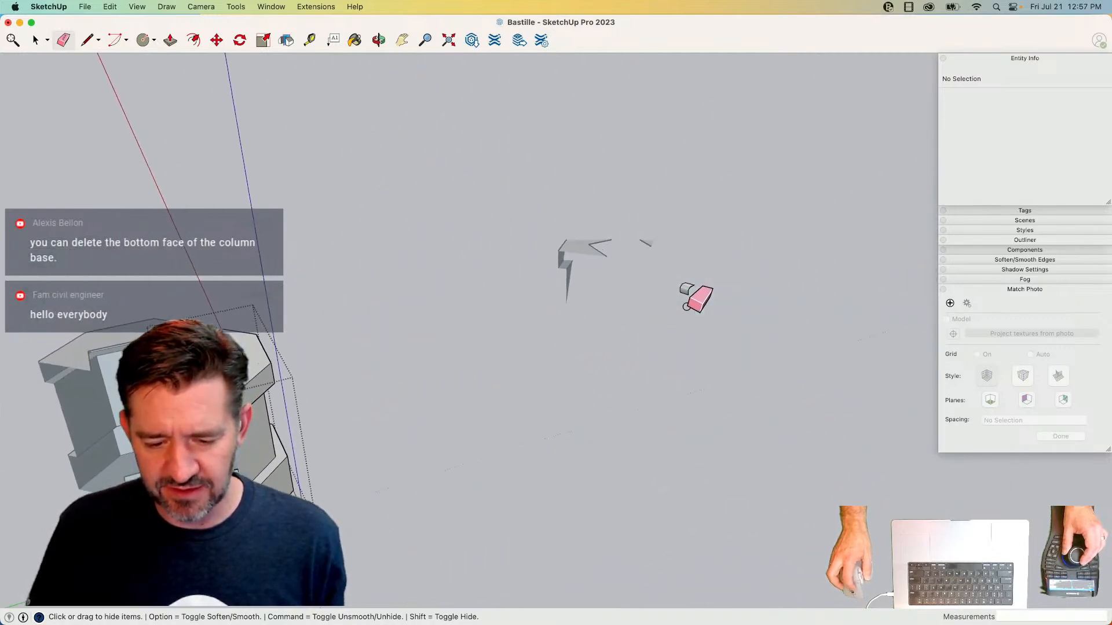
# - Open the base group on the arch's opposite leg and hide its vertical seam edges in the same way
pyautogui.press('space')
pyautogui.doubleClick(483, 414)
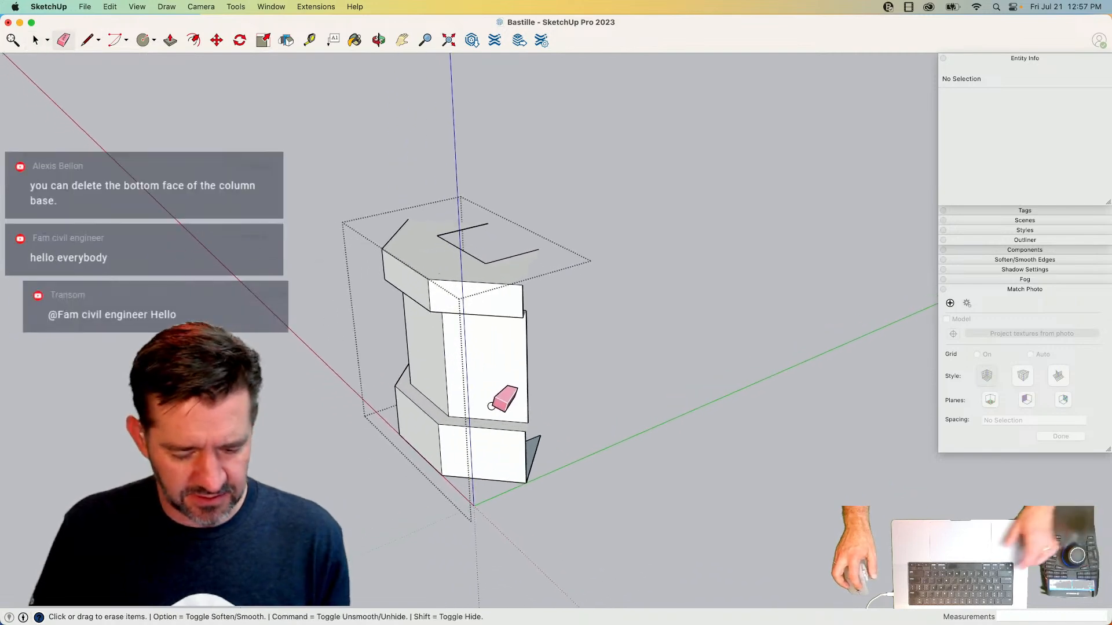
pyautogui.press('shift')
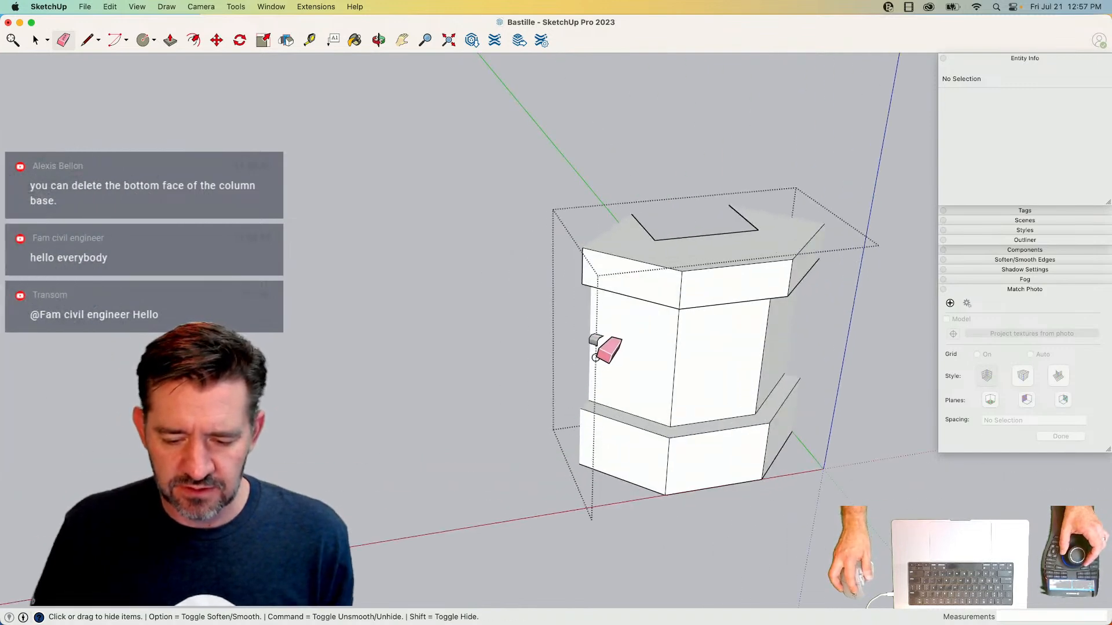
pyautogui.press('space')
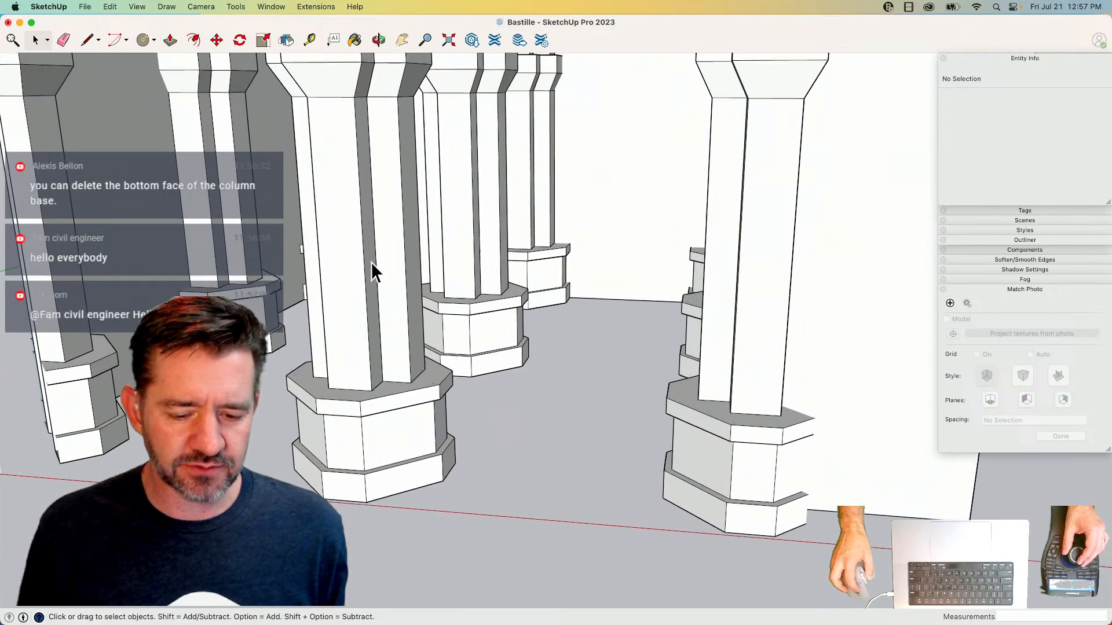
# - On the front of the column's shaft, draw a vertical centre line and a small rectangle between it and the shaft's edge near mid-height
pyautogui.click(374, 255)
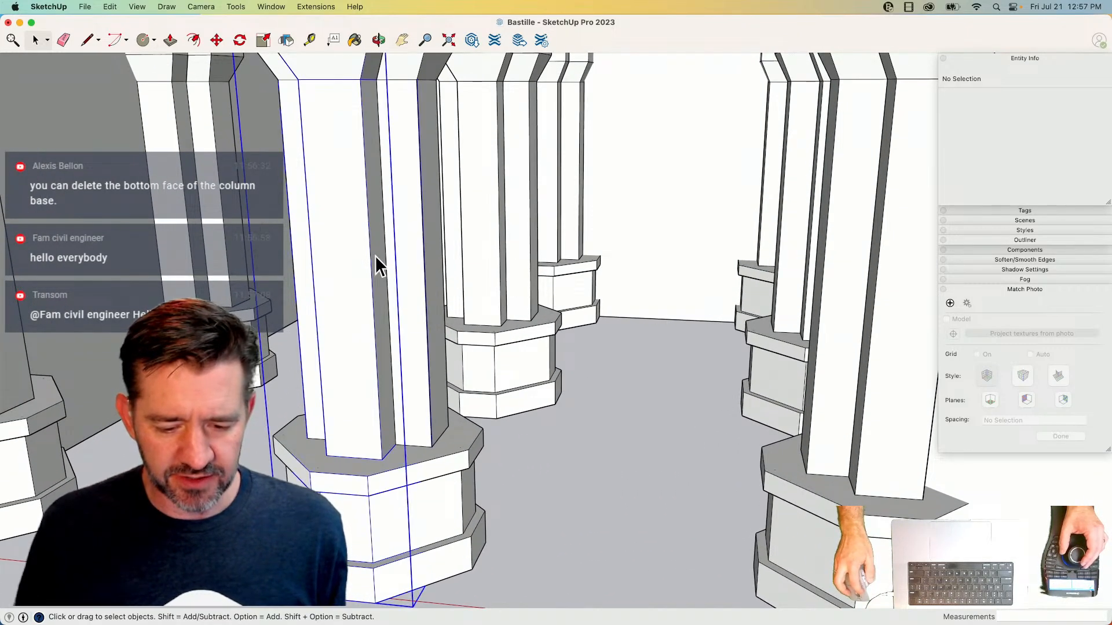
pyautogui.press('l')
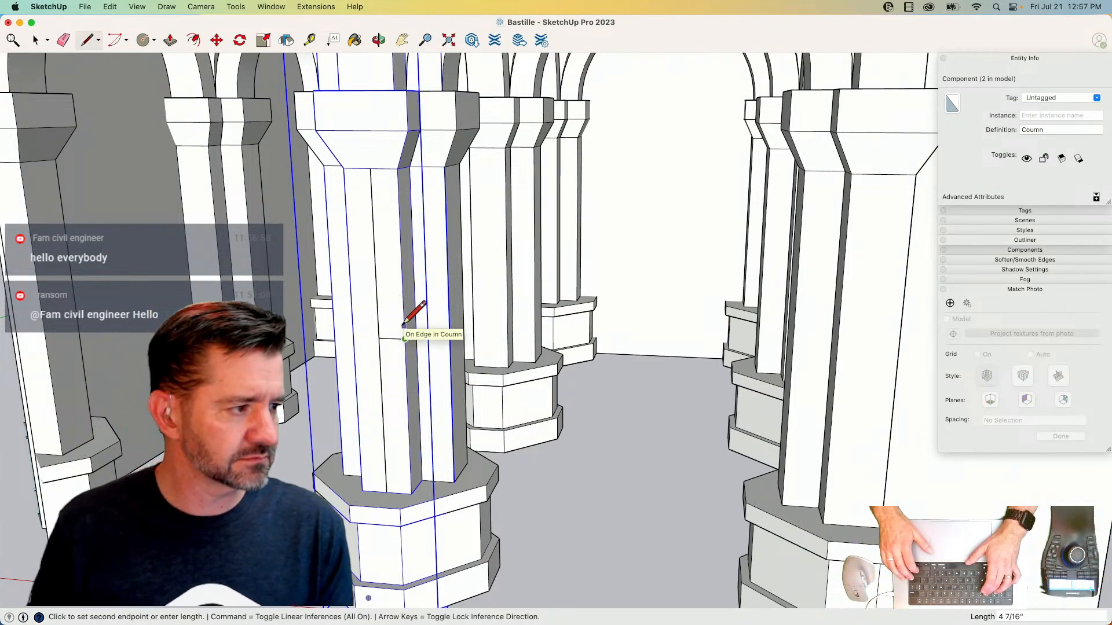
pyautogui.write('5')
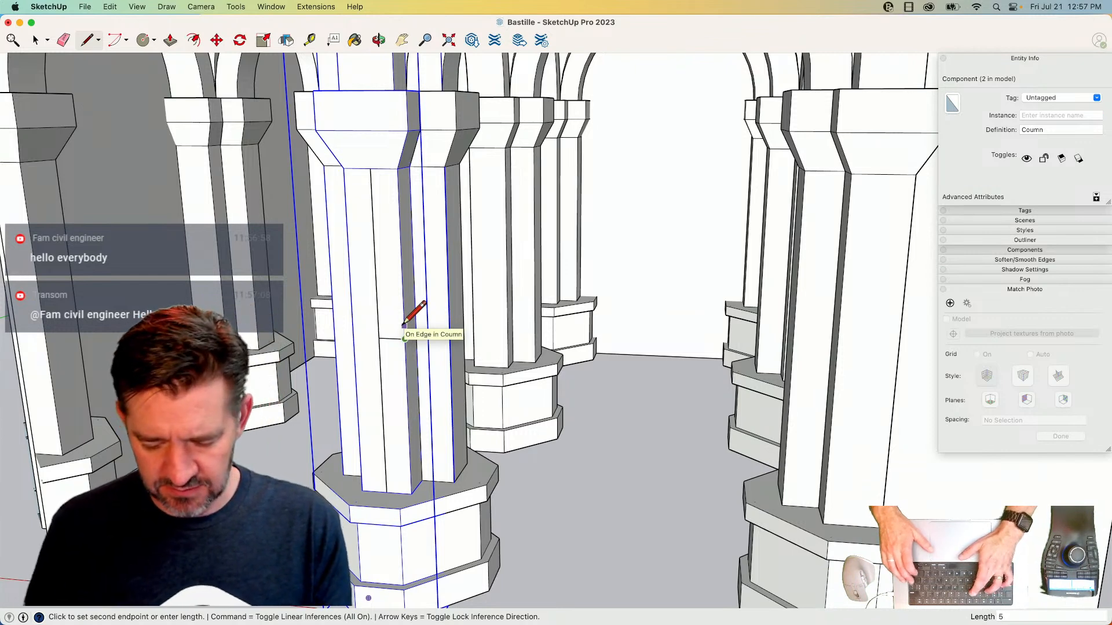
pyautogui.press('Return')
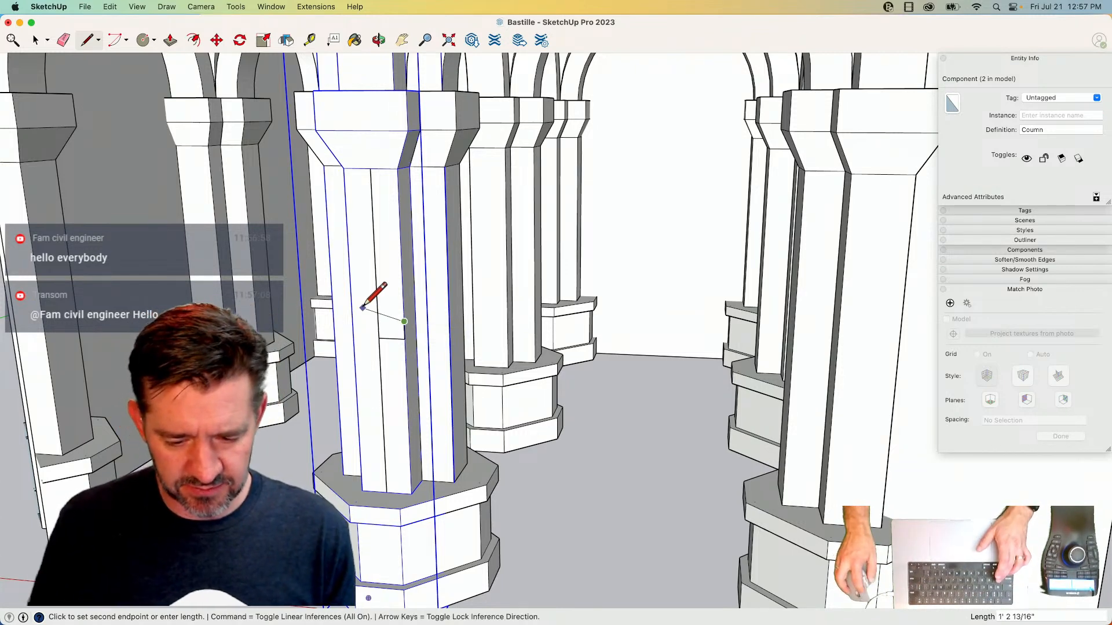
pyautogui.press('Escape')
pyautogui.click(379, 337)
pyautogui.press('space')
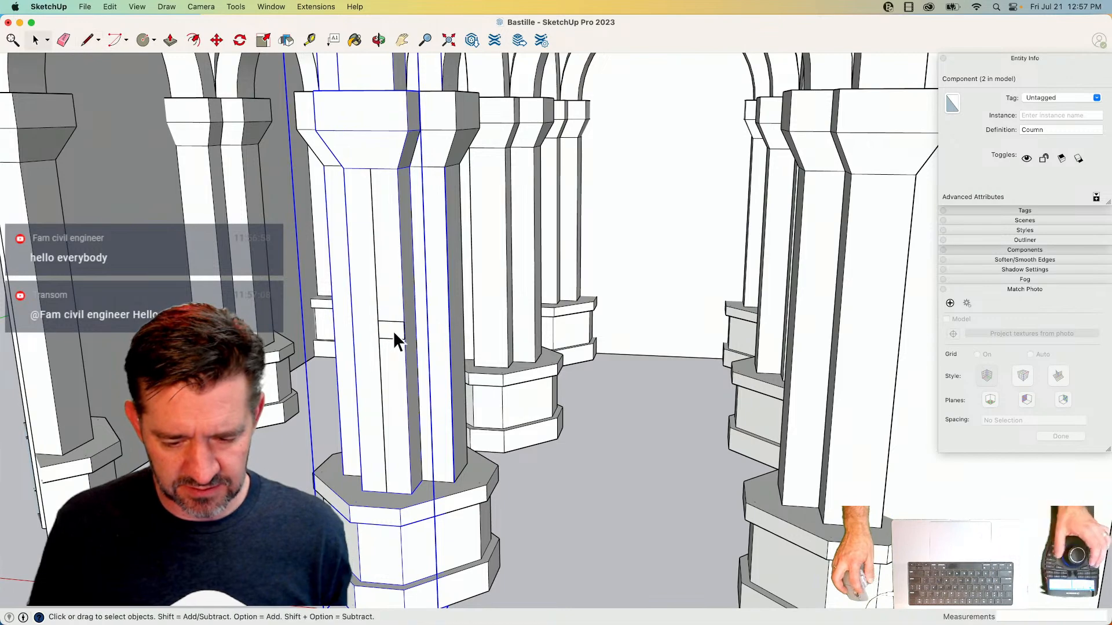
# - Copy the small rectangle straight down by its own height and erase the shared edge to join both into one face
pyautogui.click(392, 331)
pyautogui.press('m')
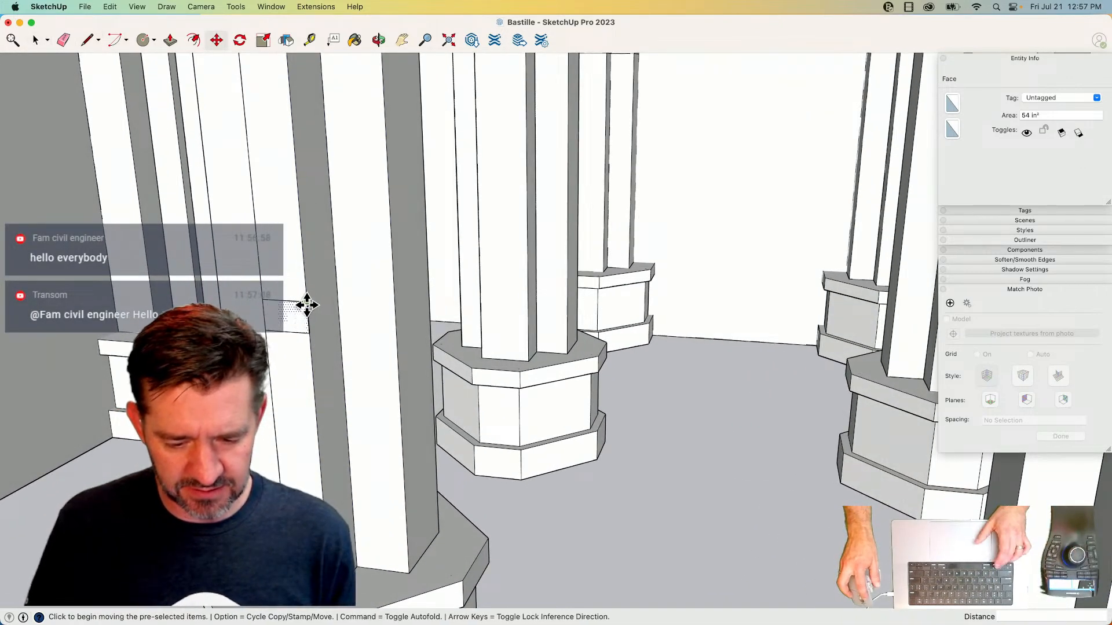
pyautogui.press('alt')
pyautogui.click(307, 302)
pyautogui.click(305, 334)
pyautogui.press('e')
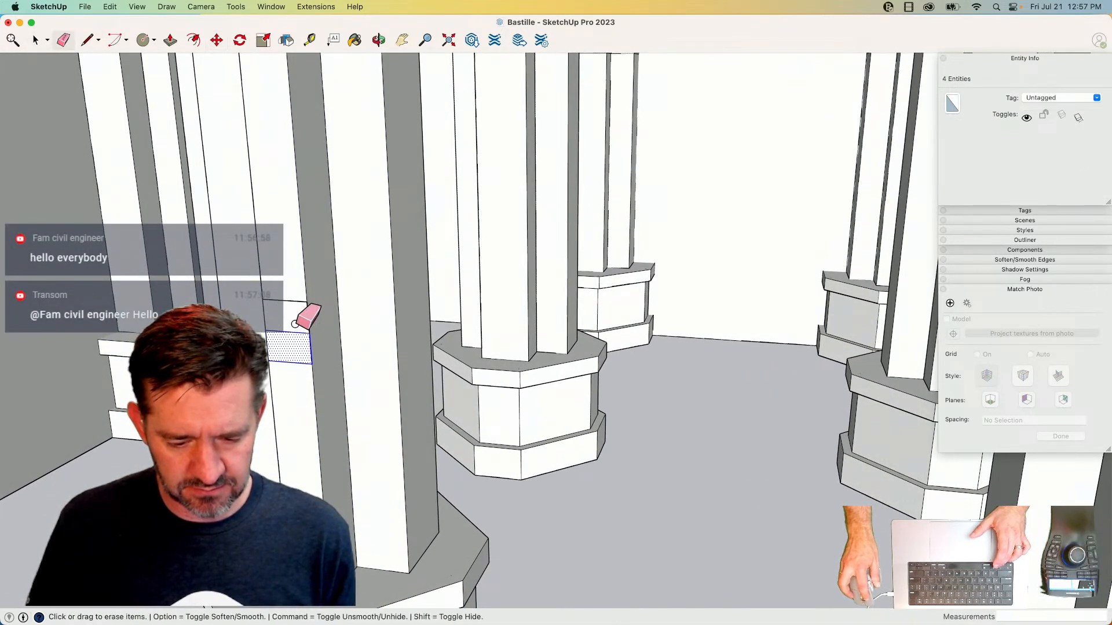
pyautogui.moveTo(296, 323); pyautogui.dragTo(296, 357)
pyautogui.press('space')
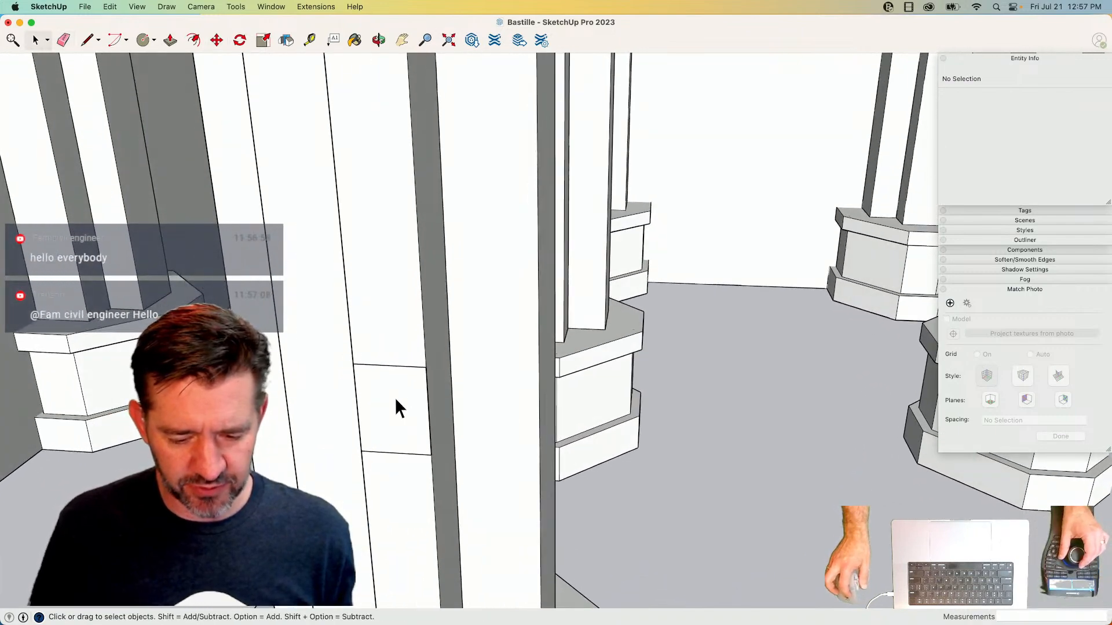
# - Copy the joined rectangle across the centre line and erase the centre line, leaving one rectangle over the full width of the shaft
pyautogui.click(386, 399)
pyautogui.press('m')
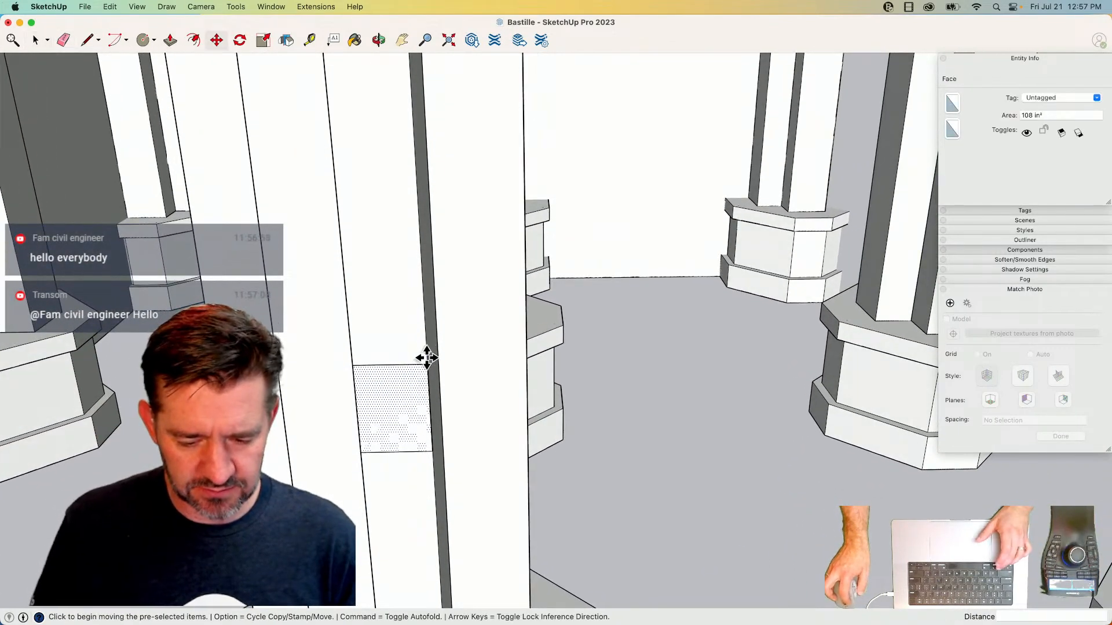
pyautogui.click(427, 365)
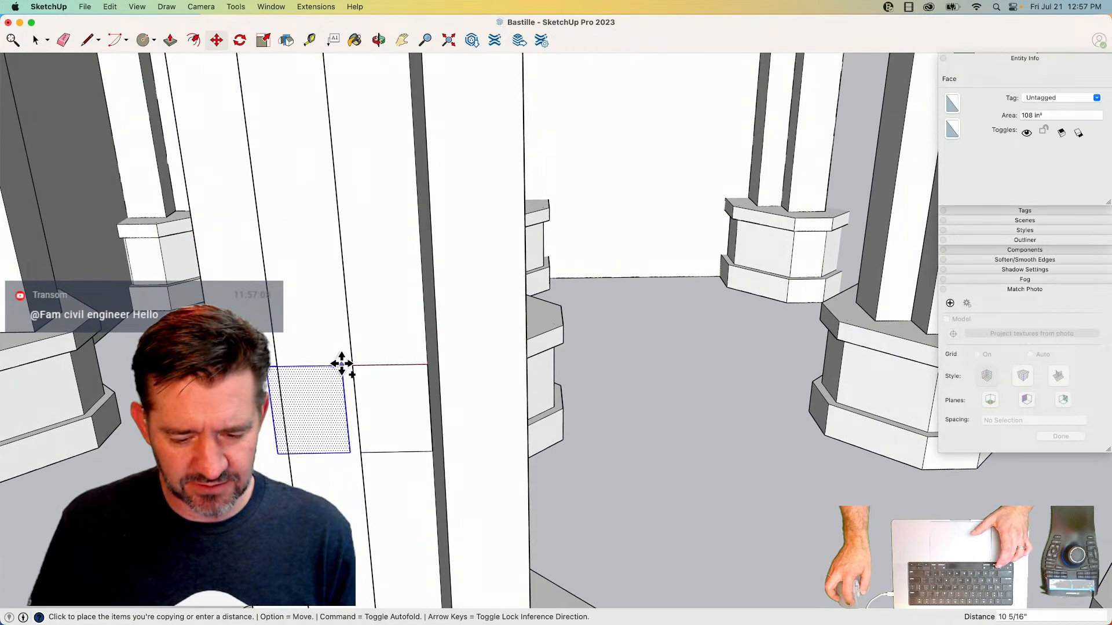
pyautogui.click(351, 364)
pyautogui.press('e')
pyautogui.click(351, 346)
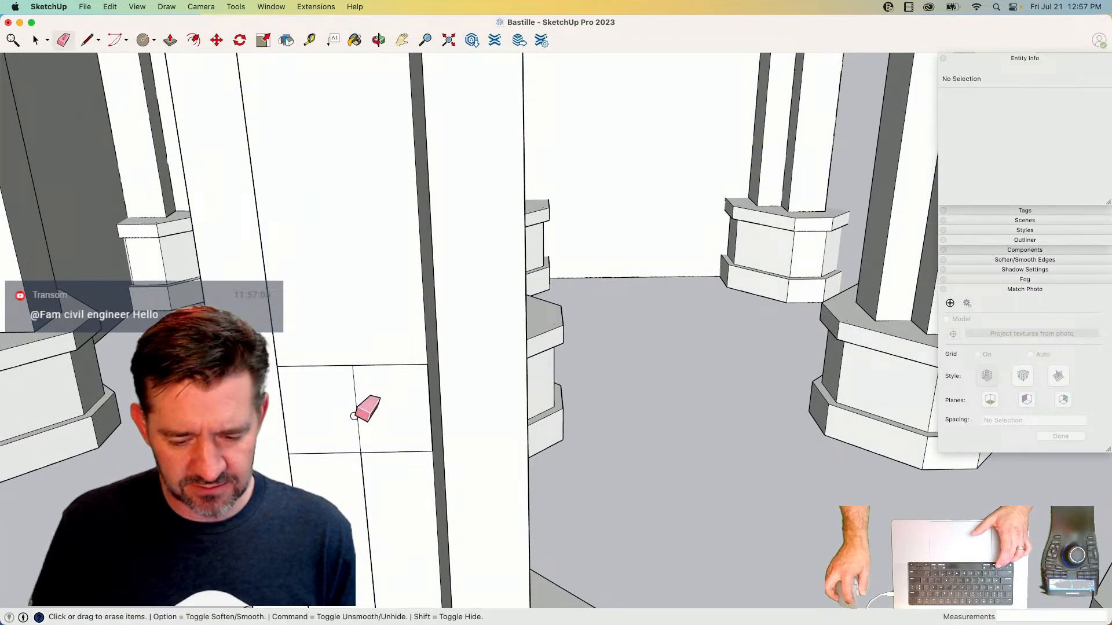
pyautogui.press('space')
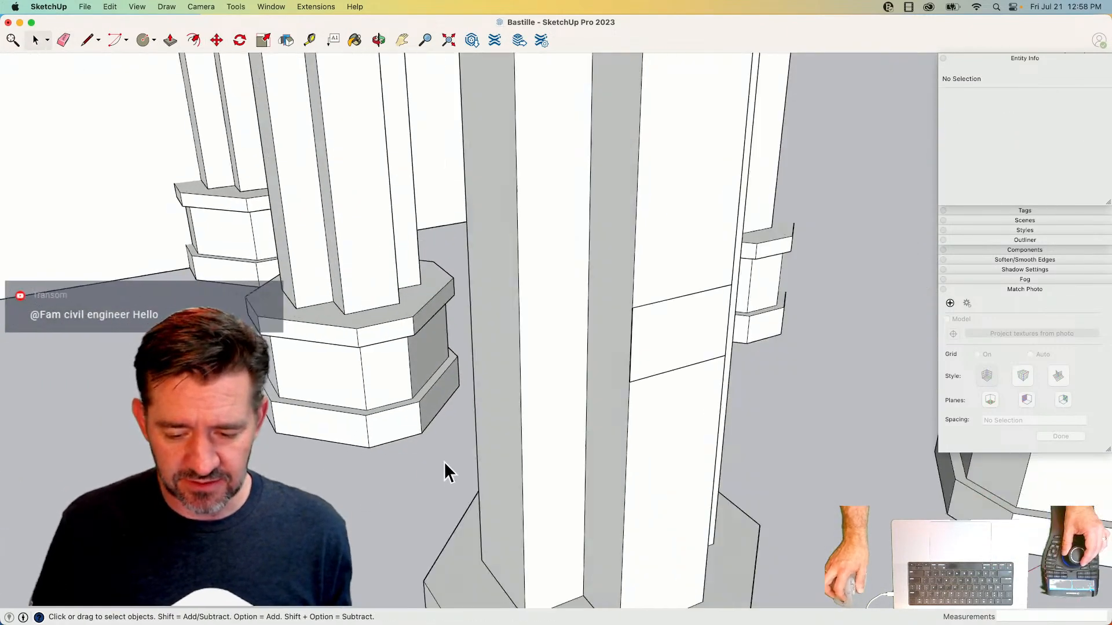
# - Push/Pull the full-width rectangle 6 inches outward from the column's shaft
pyautogui.press('p')
pyautogui.click(499, 406)
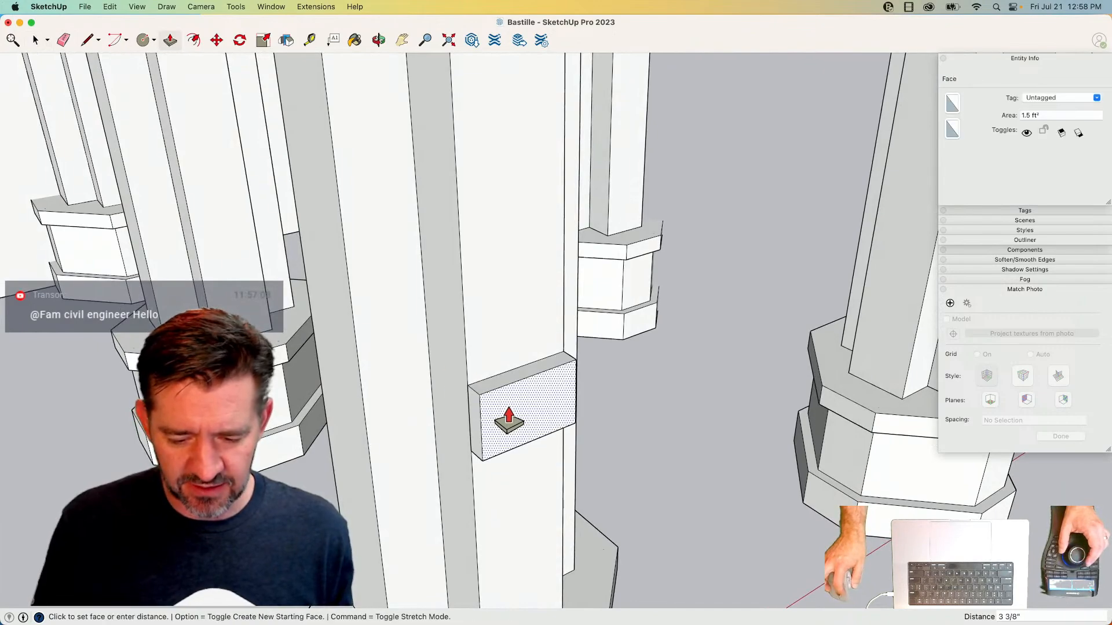
pyautogui.click(508, 422)
pyautogui.write('6')
pyautogui.press('Return')
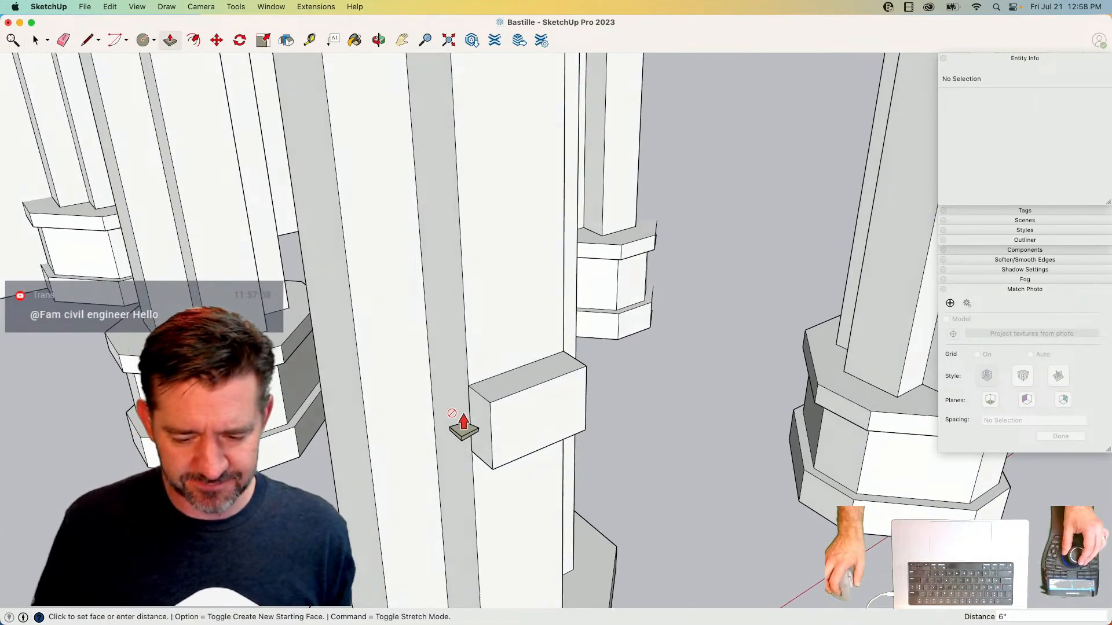
pyautogui.press('space')
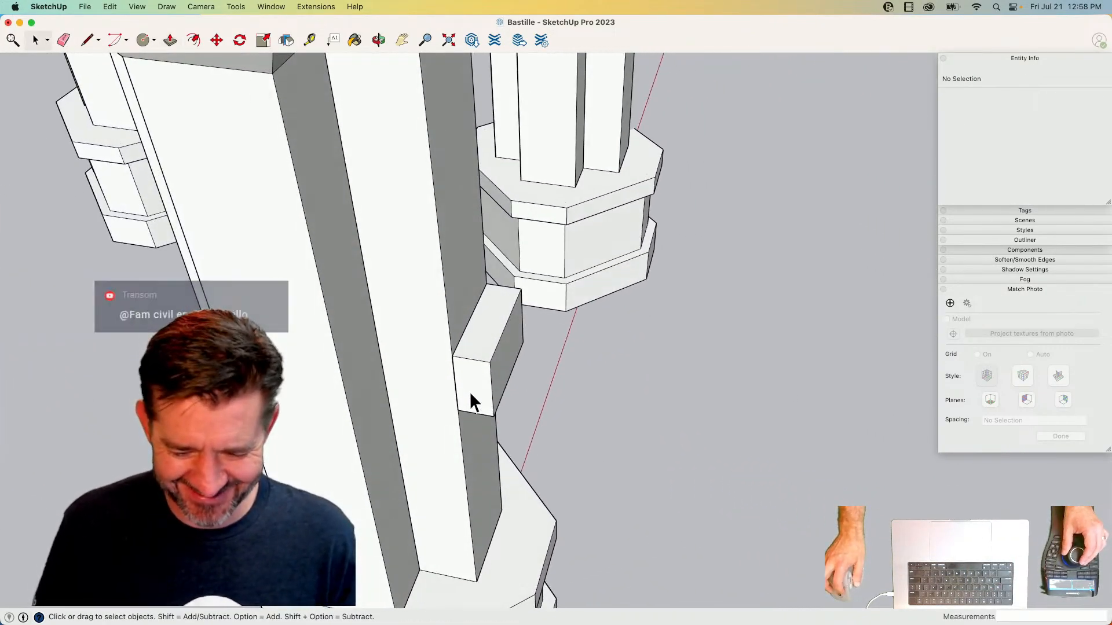
# - Draw a matching rectangle on the adjacent shaft face with lines level with the block's upper and lower corners
pyautogui.press('l')
pyautogui.click(518, 366)
pyautogui.click(404, 351)
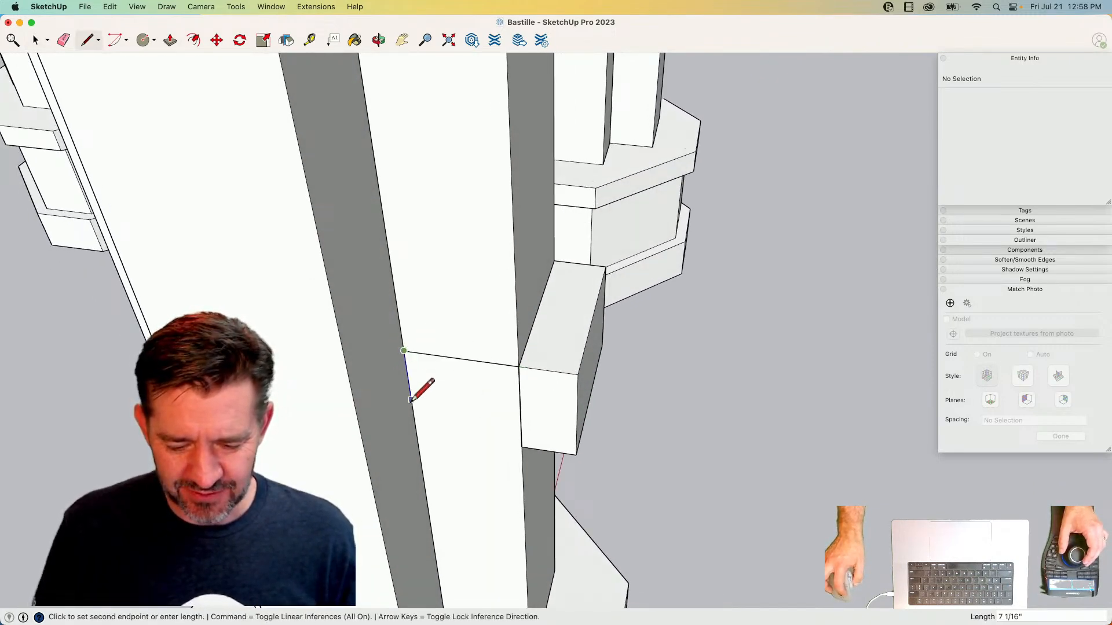
pyautogui.press('shift')
pyautogui.click(521, 447)
pyautogui.click(522, 447)
pyautogui.press('space')
pyautogui.press('l')
# - Push/Pull the block's end face 6 inches outward past the shaft's corner
pyautogui.press('p')
pyautogui.click(558, 440)
pyautogui.click(551, 455)
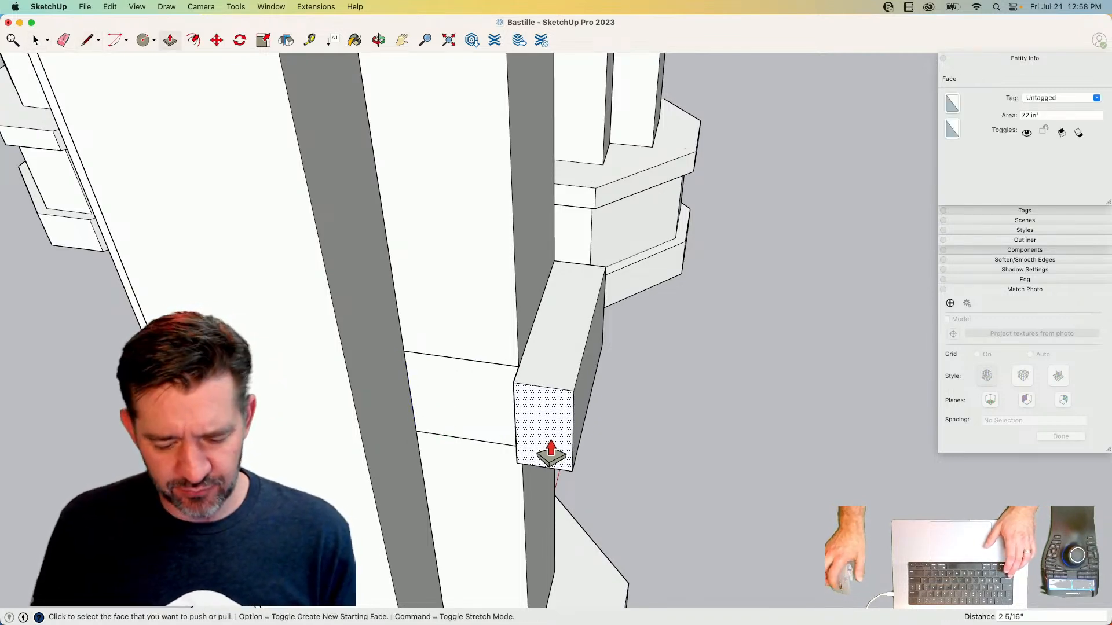
pyautogui.write('6')
pyautogui.press('Return')
# - Draw edges level with the block's top to form a 6-inch-deep horizontal face along the adjacent shaft face
pyautogui.press('l')
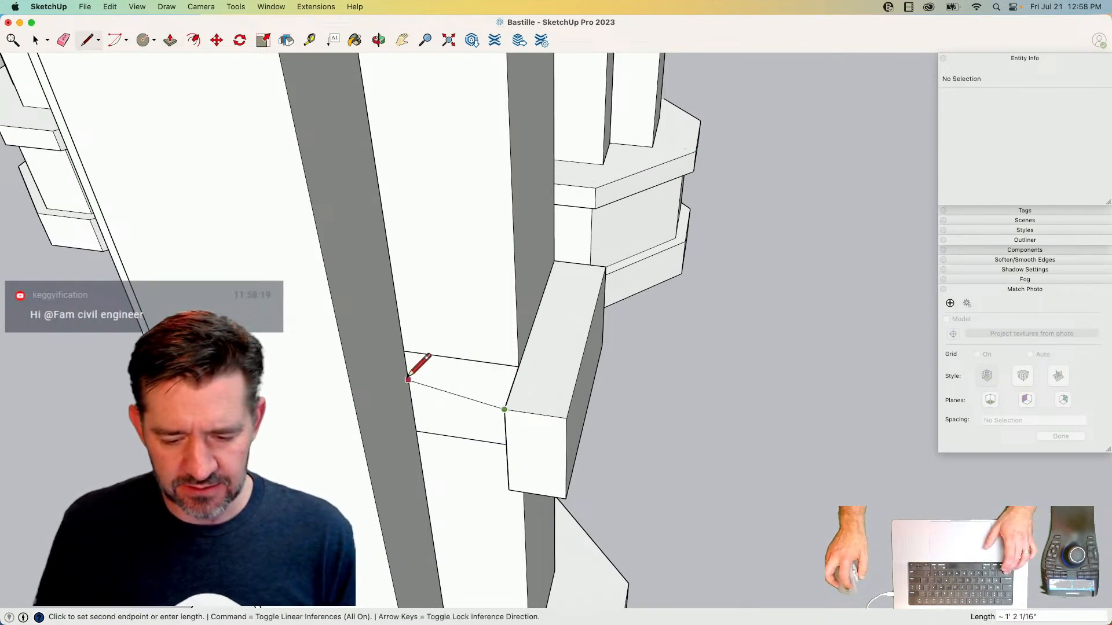
pyautogui.click(403, 351)
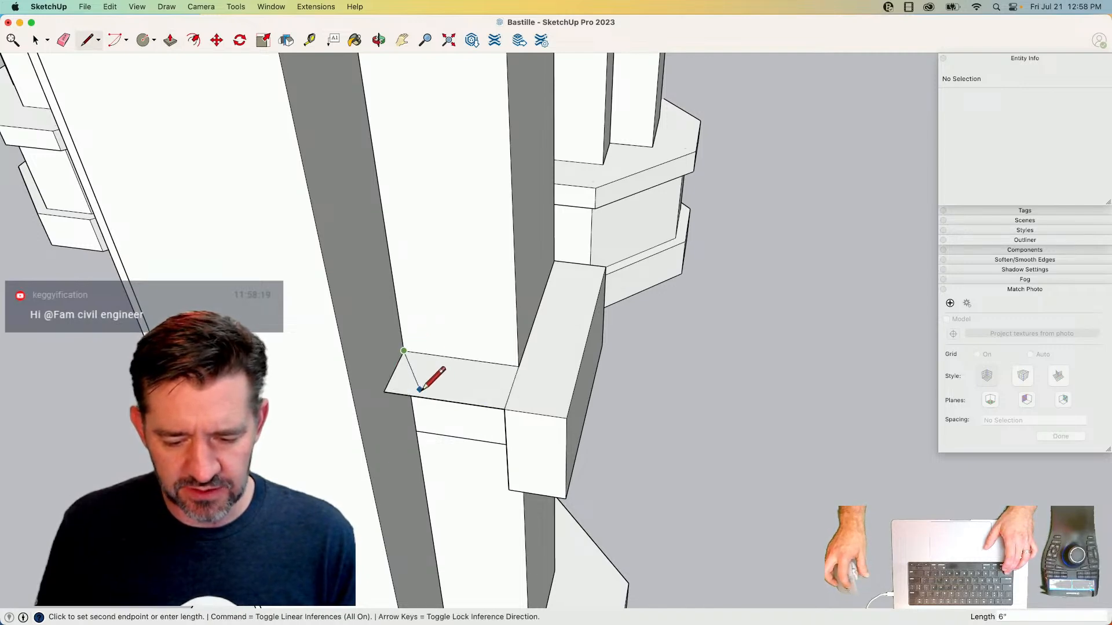
pyautogui.press('space')
# - Rotate a copy of the horizontal face's back edge about its far corner as a diagonal, and erase the parts beyond the diagonal
pyautogui.click(419, 354)
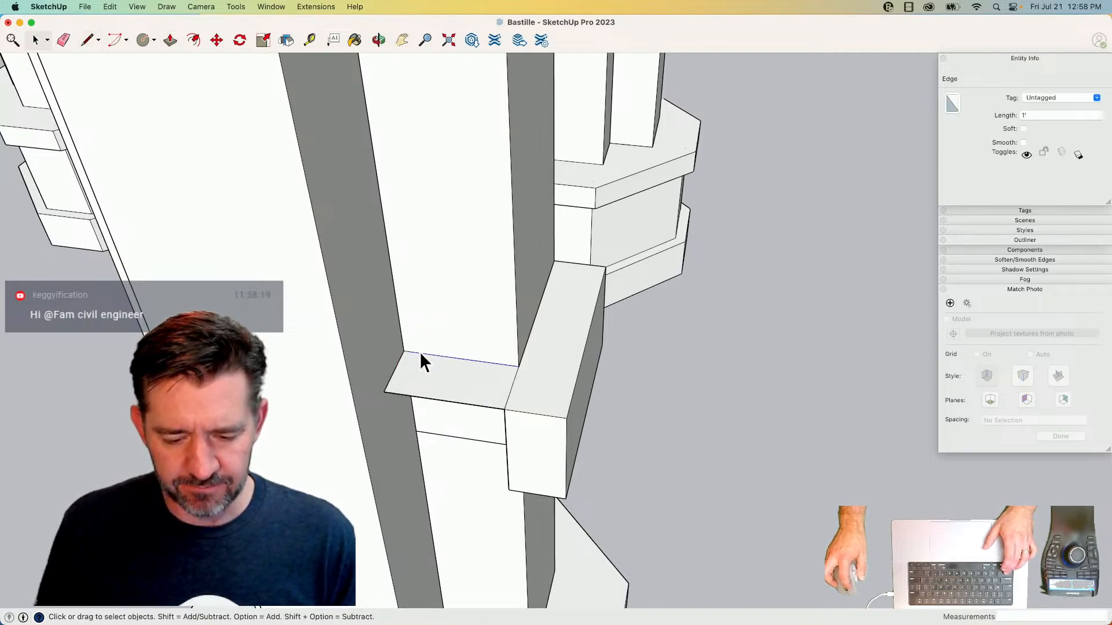
pyautogui.press('q')
pyautogui.click(404, 351)
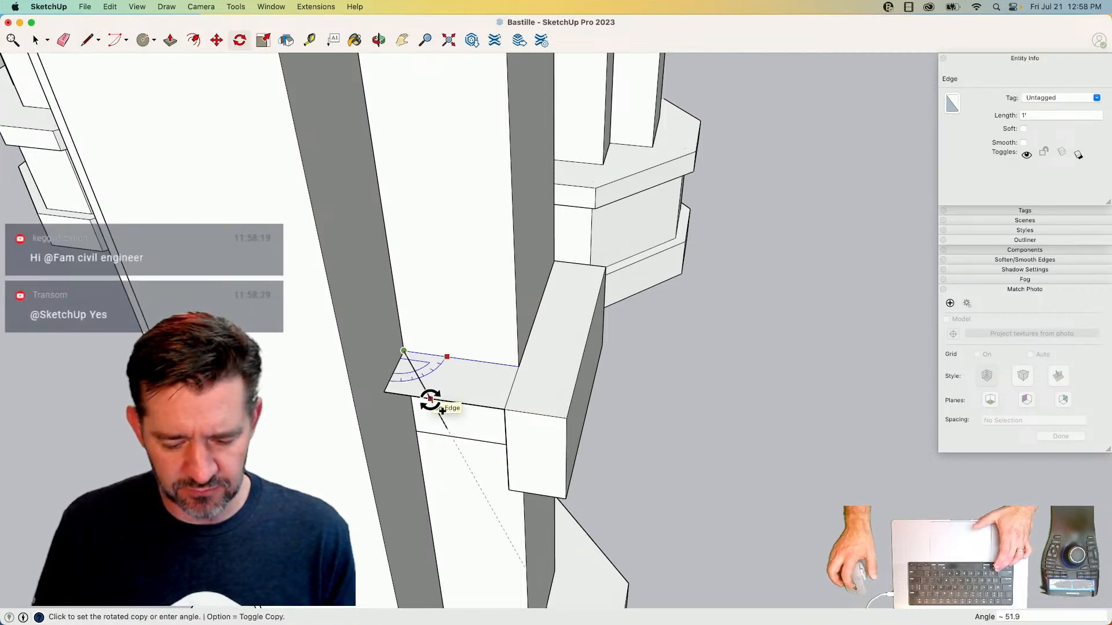
pyautogui.click(429, 400)
pyautogui.press('e')
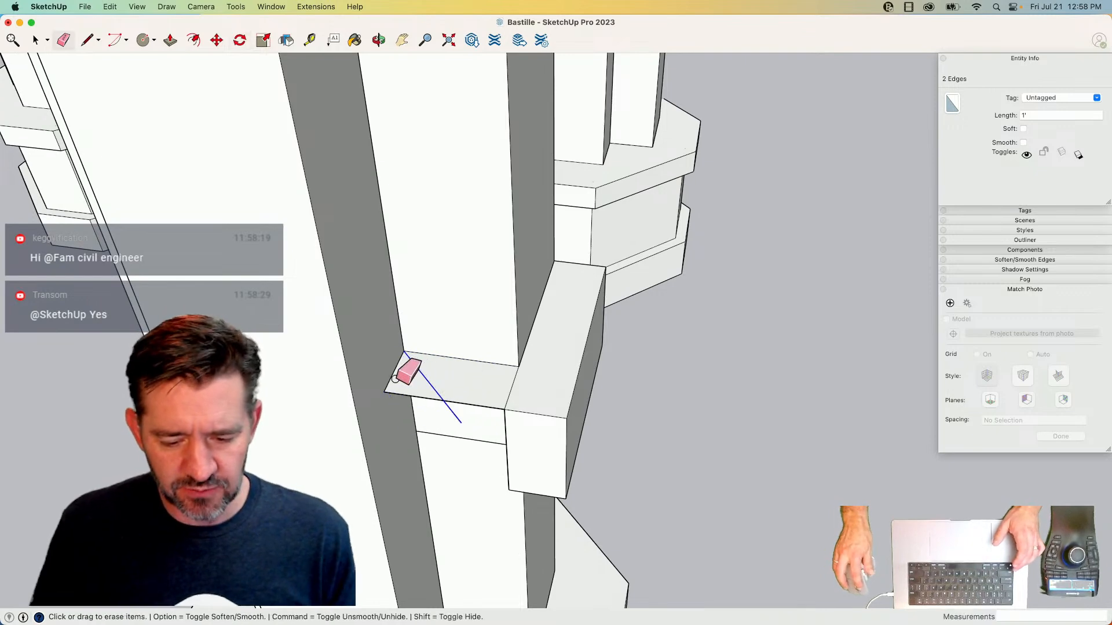
pyautogui.click(449, 408)
# - Draw the vertical edge down from the diagonal's end and the lower edges to close the band's angled and front faces
pyautogui.press('l')
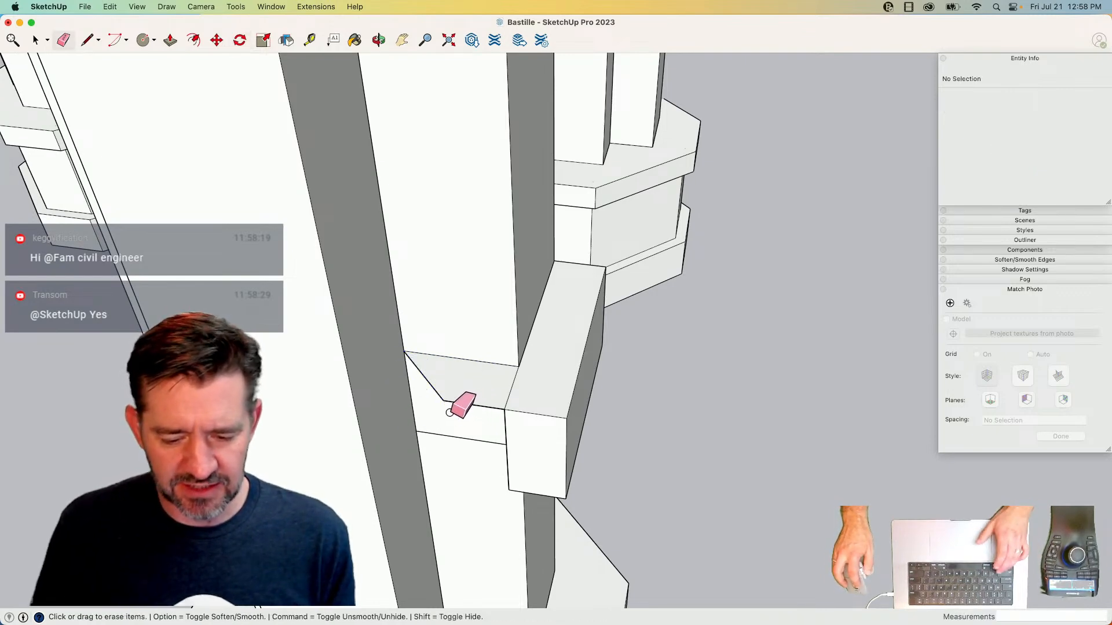
pyautogui.click(443, 400)
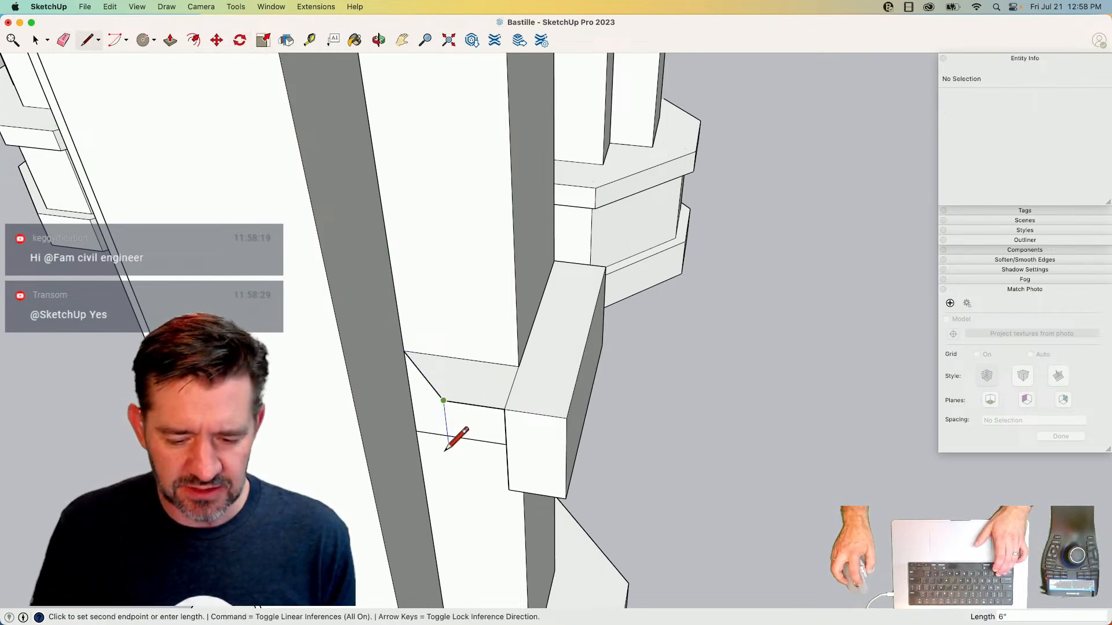
pyautogui.click(450, 451)
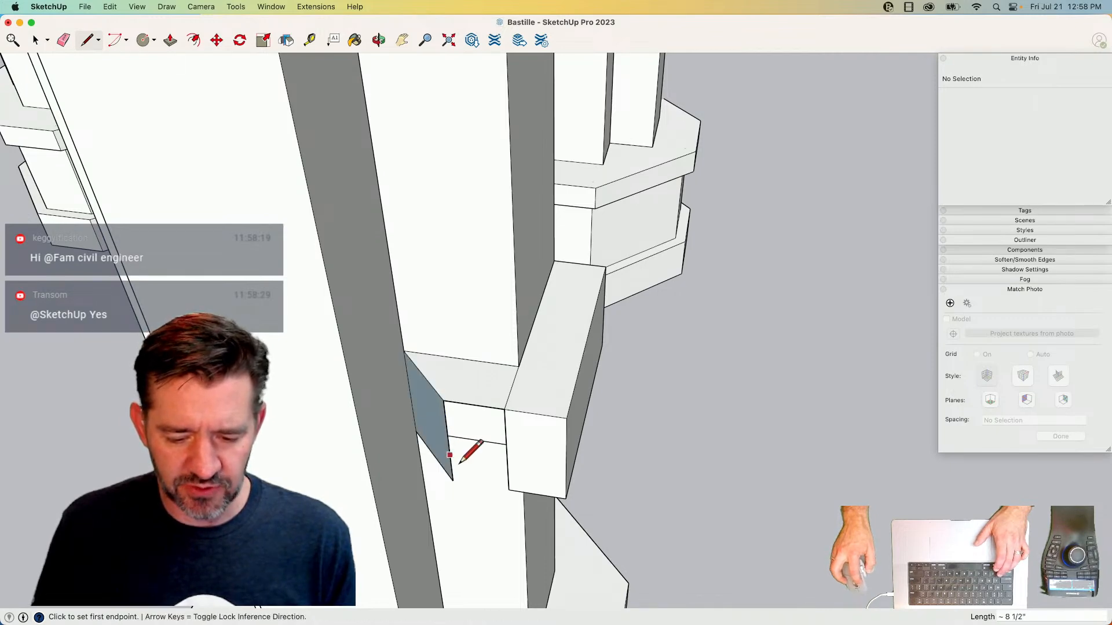
pyautogui.click(453, 480)
pyautogui.click(509, 490)
# - Erase the leftover edges between the original block and the new band segment to merge their faces
pyautogui.press('e')
pyautogui.moveTo(496, 446); pyautogui.dragTo(510, 445)
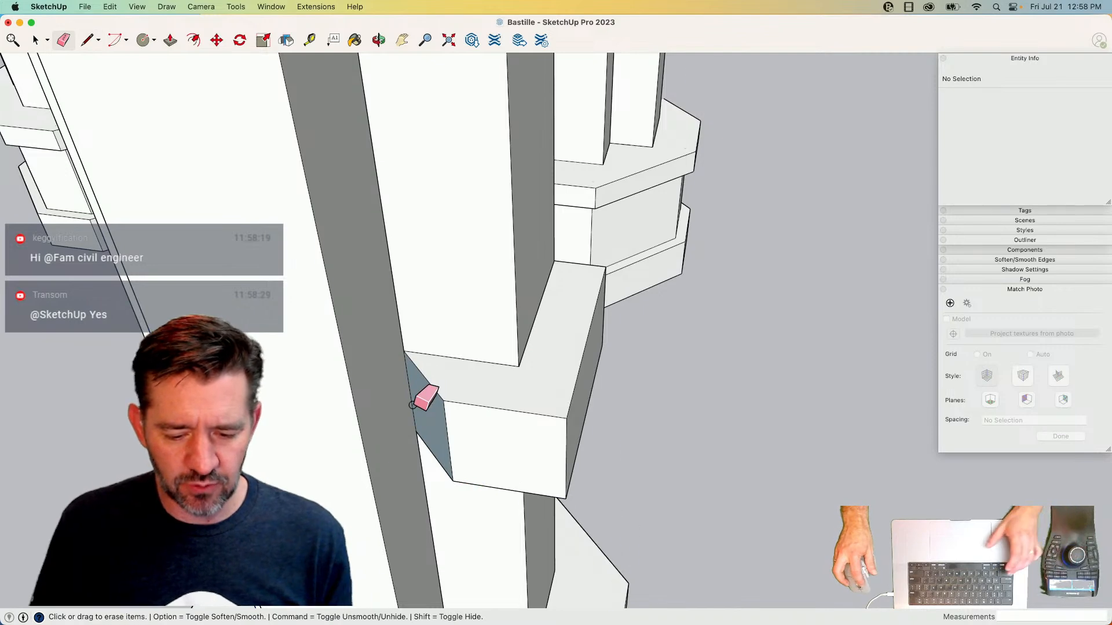
pyautogui.moveTo(413, 405); pyautogui.dragTo(404, 389)
pyautogui.press('super+z')
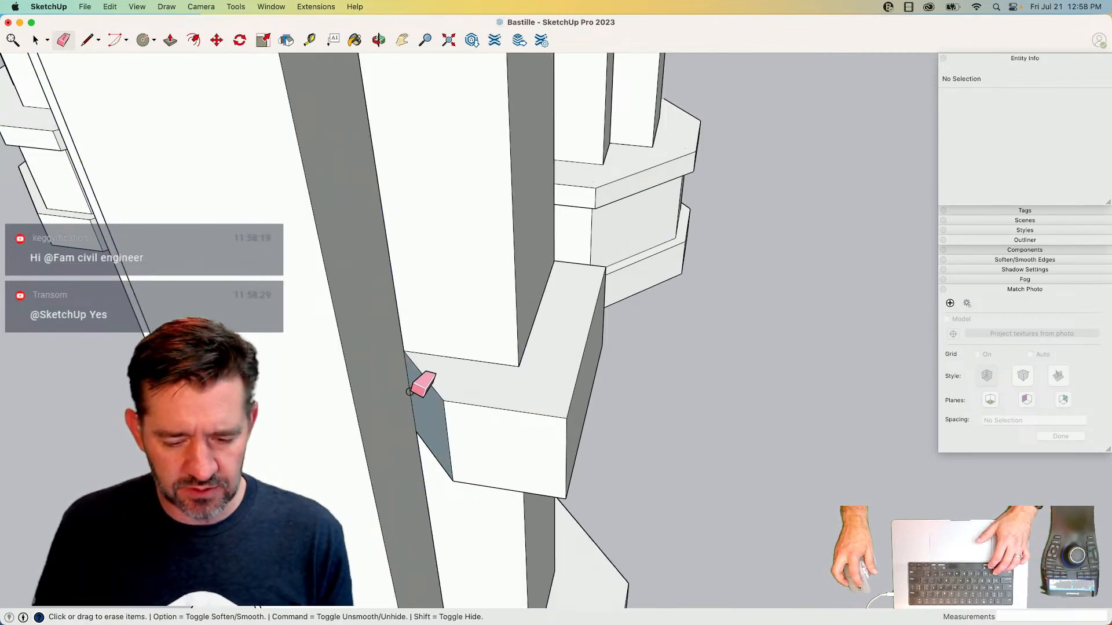
# - Delete the vertical edge where the band's angled end face meets the shaft, removing that end face
pyautogui.click(408, 392)
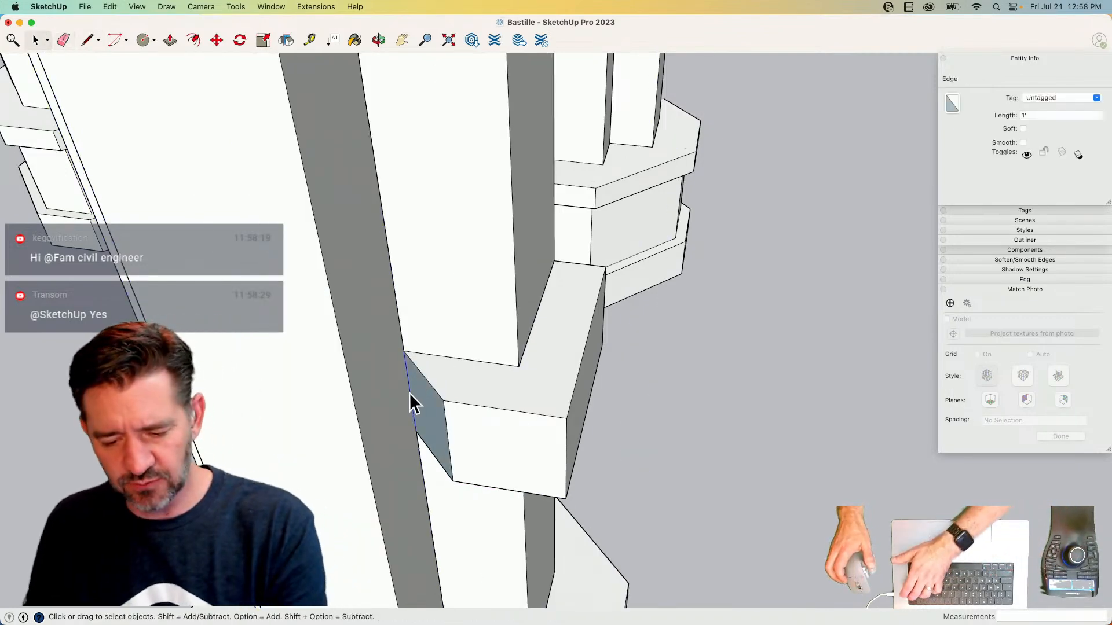
pyautogui.press('Delete')
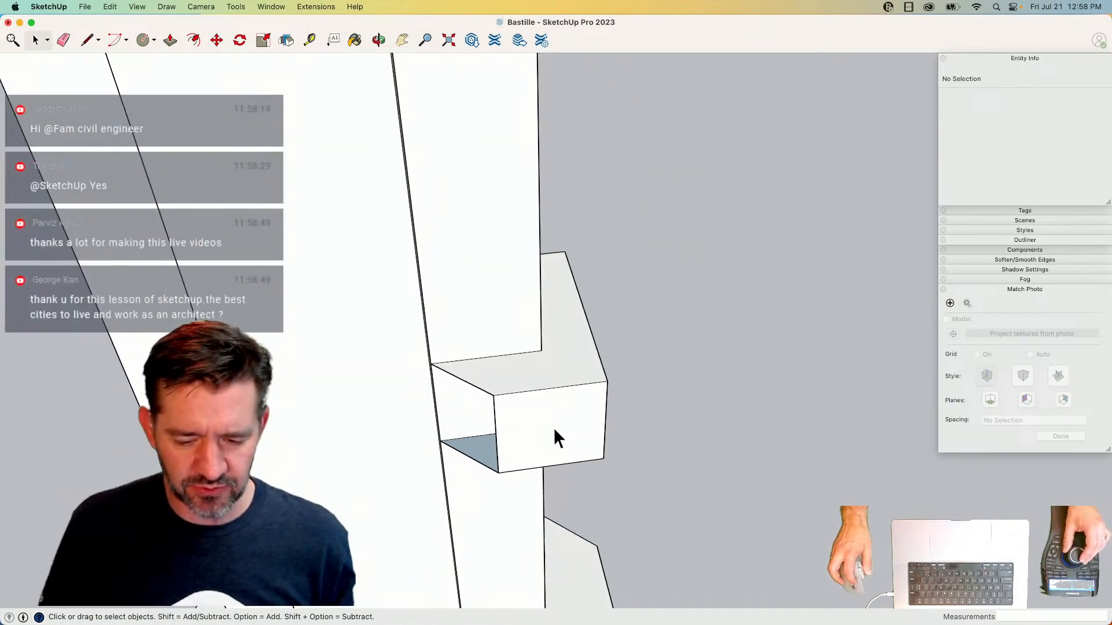
pyautogui.press('l')
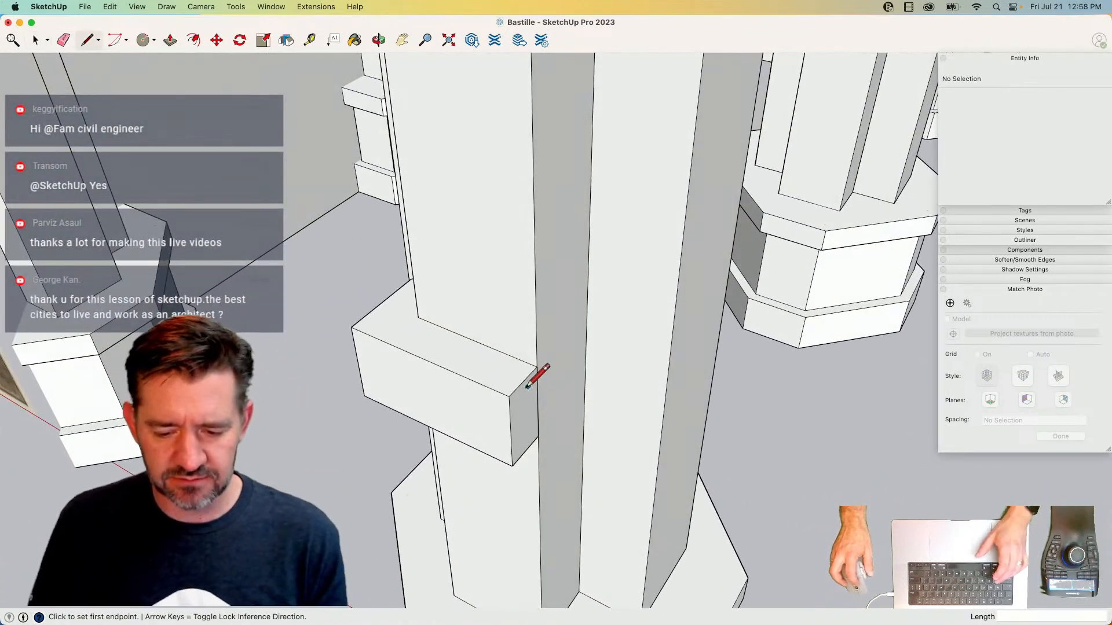
pyautogui.press('p')
pyautogui.press('space')
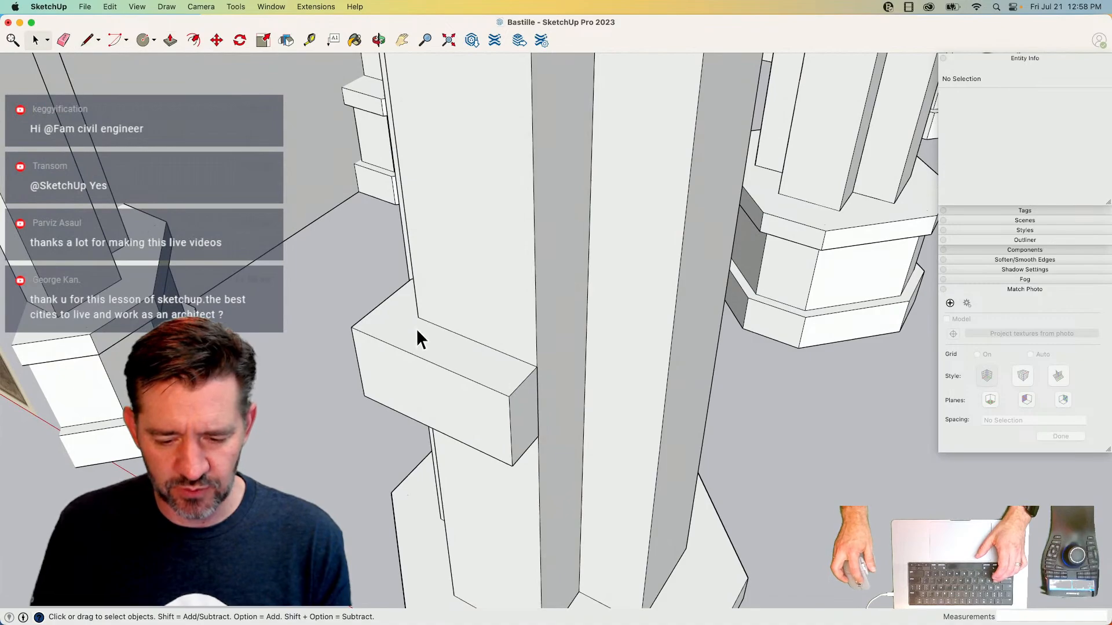
# - Select all connected geometry of the band segment and flip a copy of it across the red plane with the Flip tool
pyautogui.click(445, 345)
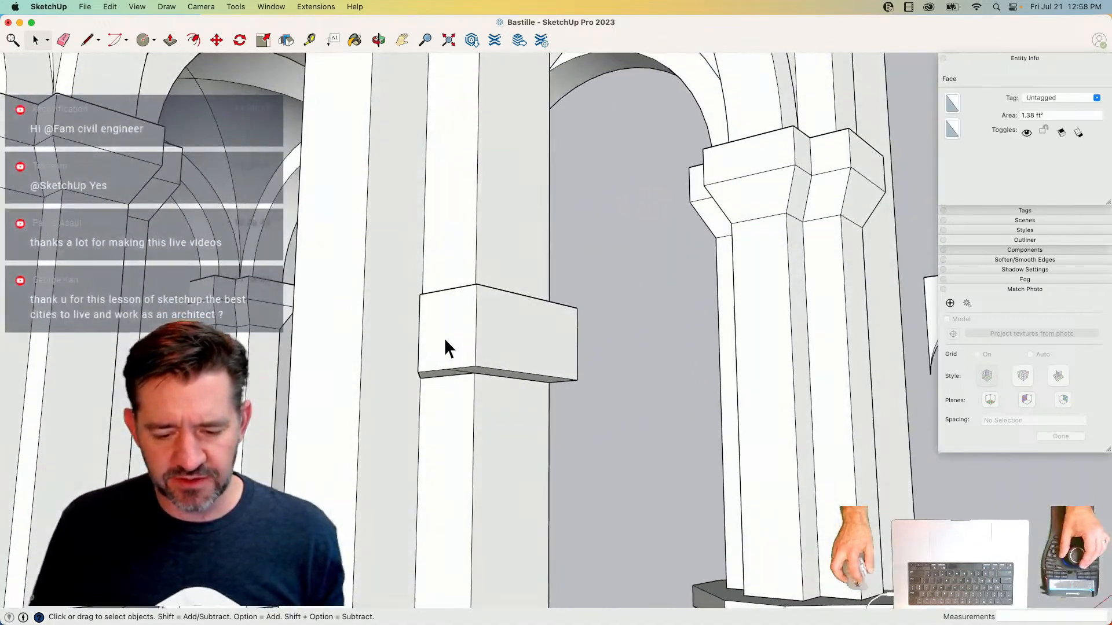
pyautogui.tripleClick(446, 348)
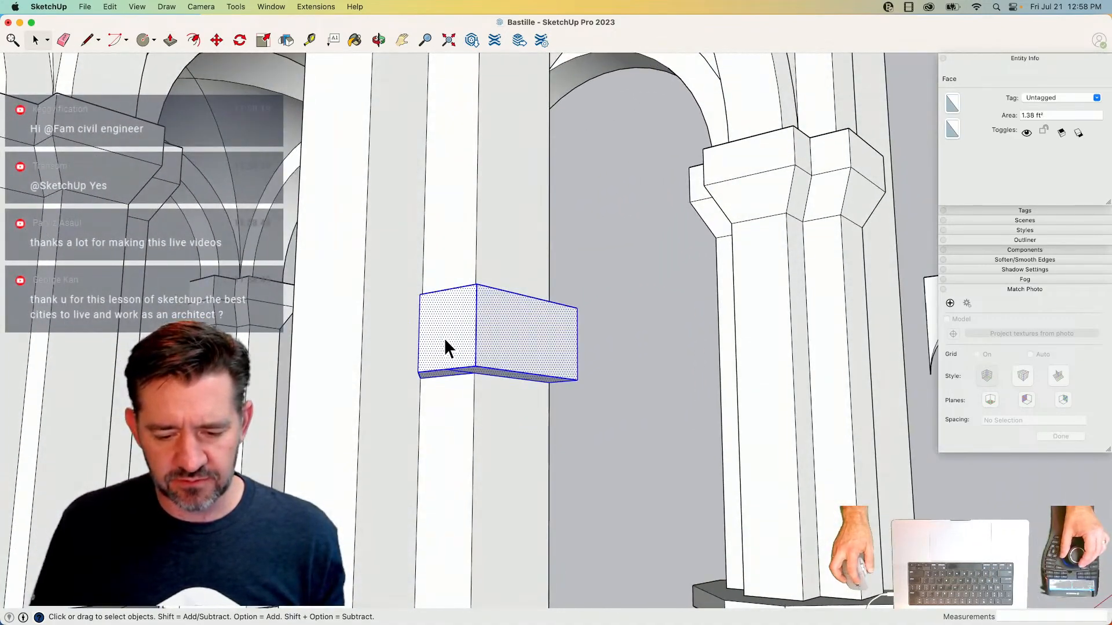
pyautogui.press('e')
pyautogui.click(452, 352)
pyautogui.press('space')
pyautogui.tripleClick(486, 363)
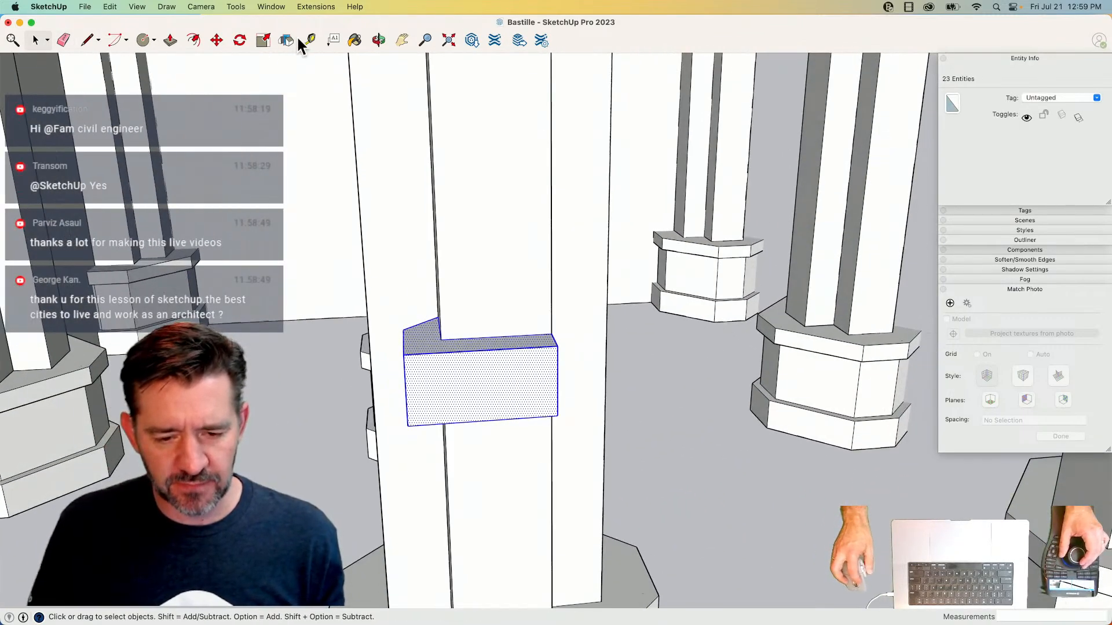
pyautogui.click(289, 40)
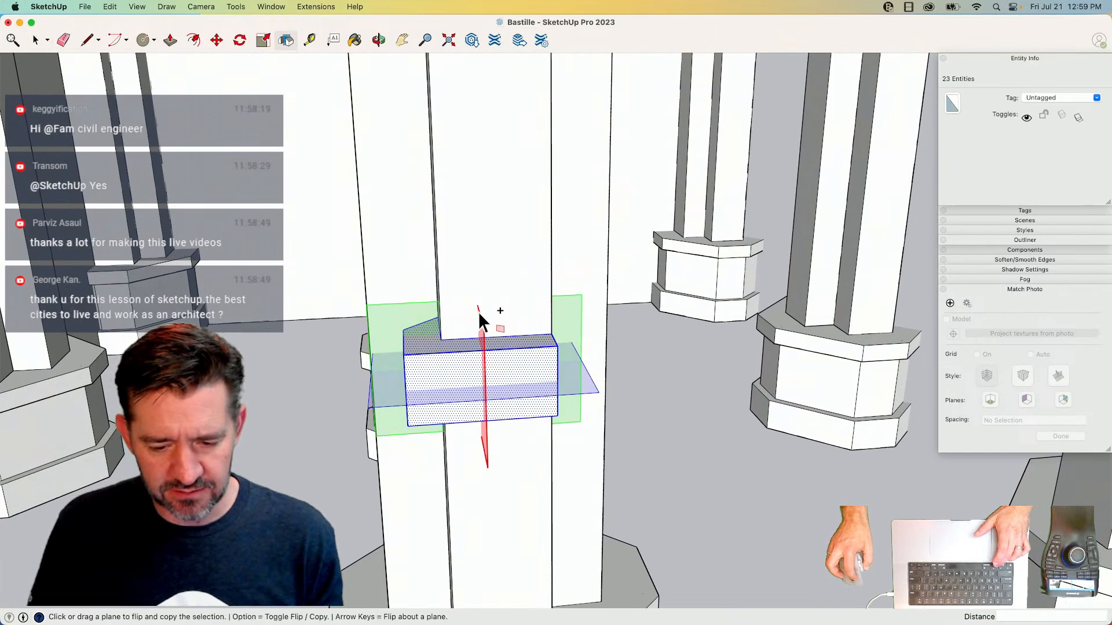
pyautogui.click(495, 338)
# - Erase the leftover seam edges on the band where the mirrored copy overlaps the original segment
pyautogui.press('space')
pyautogui.press('e')
pyautogui.moveTo(576, 362)
pyautogui.mouseDown()
pyautogui.moveTo(456, 386)
pyautogui.moveTo(449, 353)
pyautogui.mouseUp()
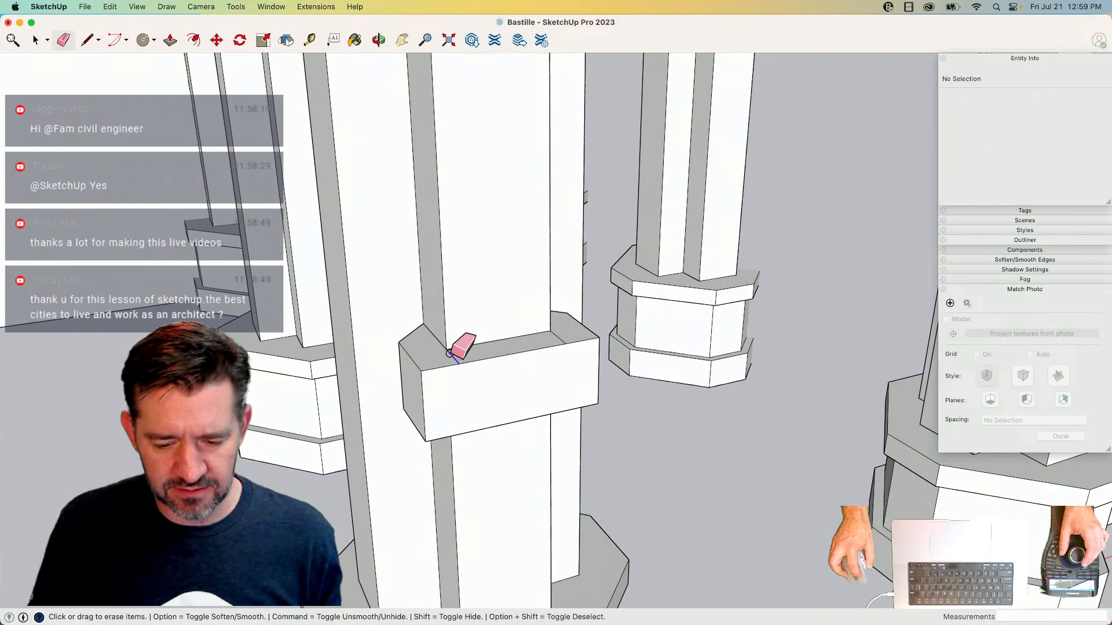
pyautogui.click(558, 342)
pyautogui.moveTo(530, 336); pyautogui.dragTo(450, 317)
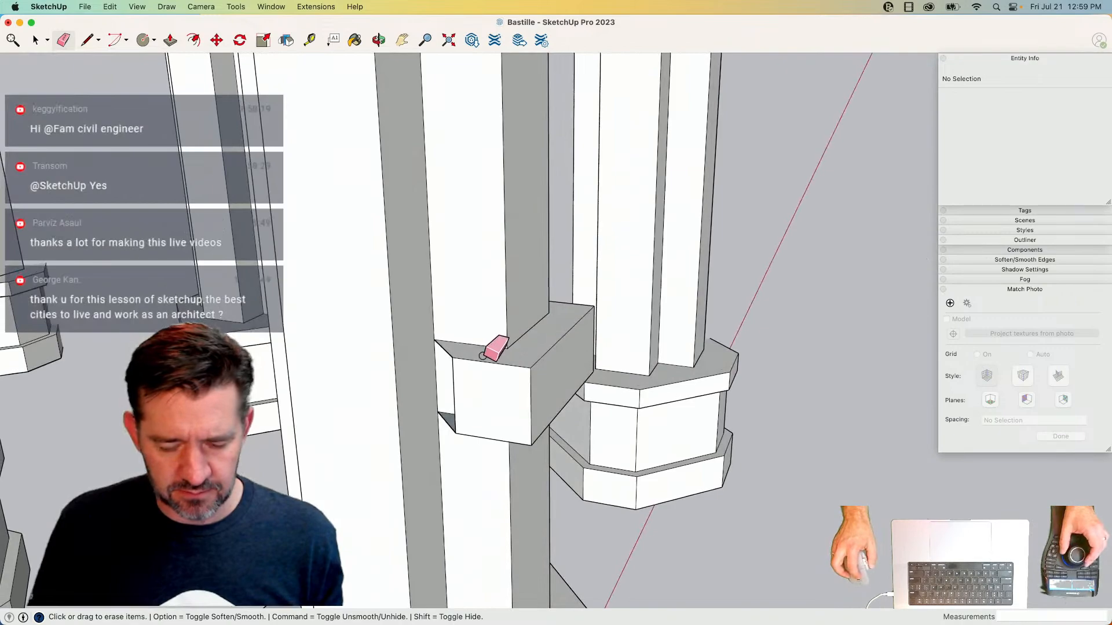
# - Turn all the geometry of the block around the column shaft into a component named "Middle Brick Thing"
pyautogui.press('shift')
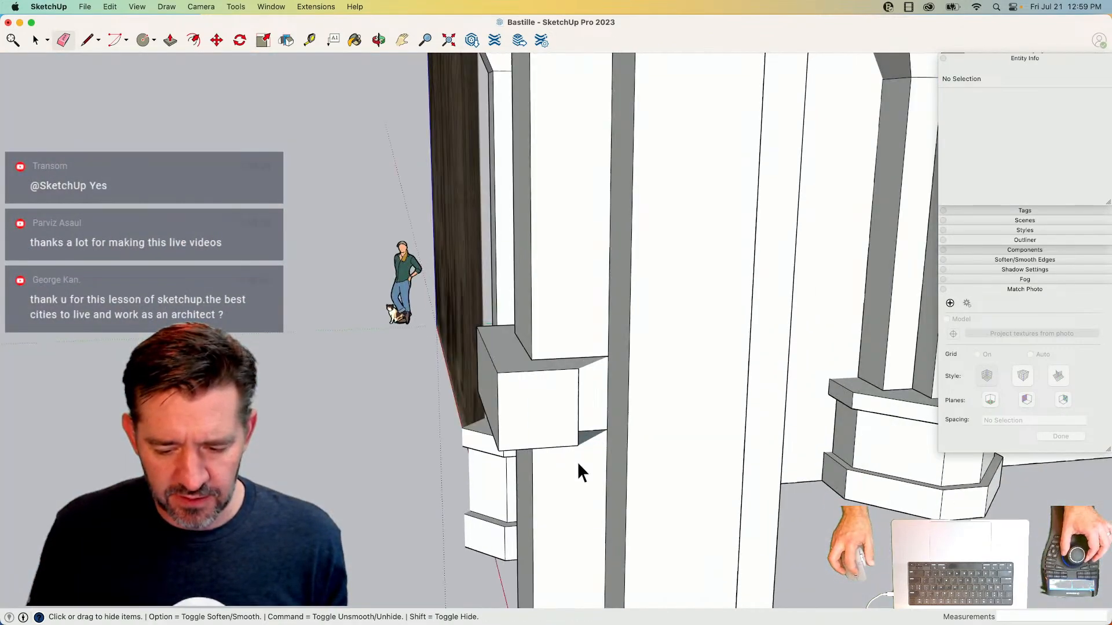
pyautogui.press('space')
pyautogui.tripleClick(516, 394)
pyautogui.rightClick(516, 394)
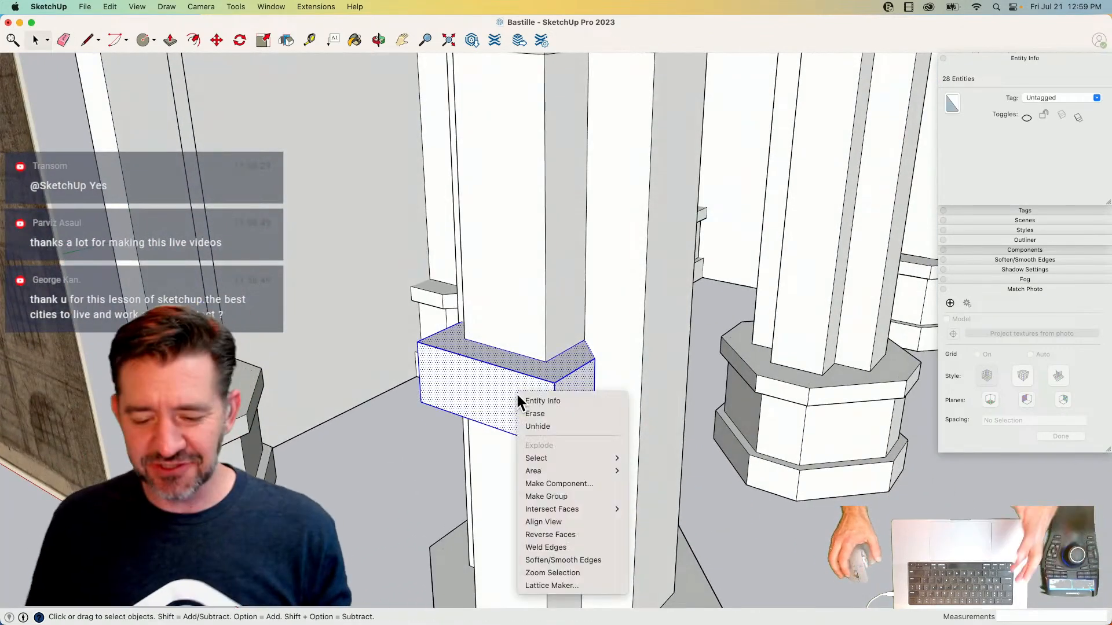
pyautogui.click(559, 484)
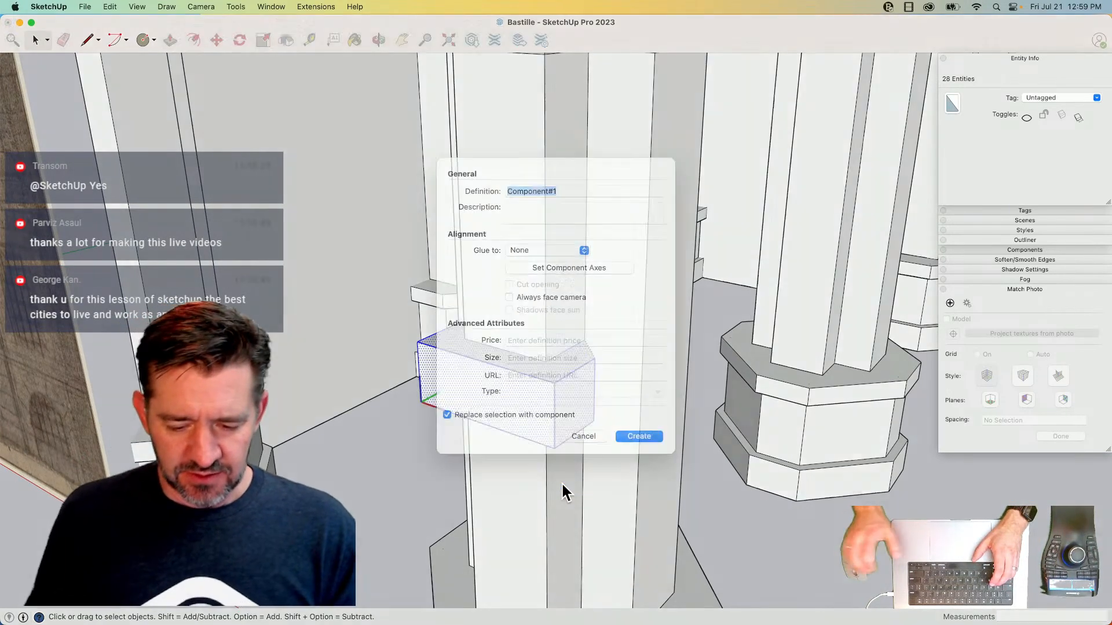
pyautogui.write('Middle Brick Thing')
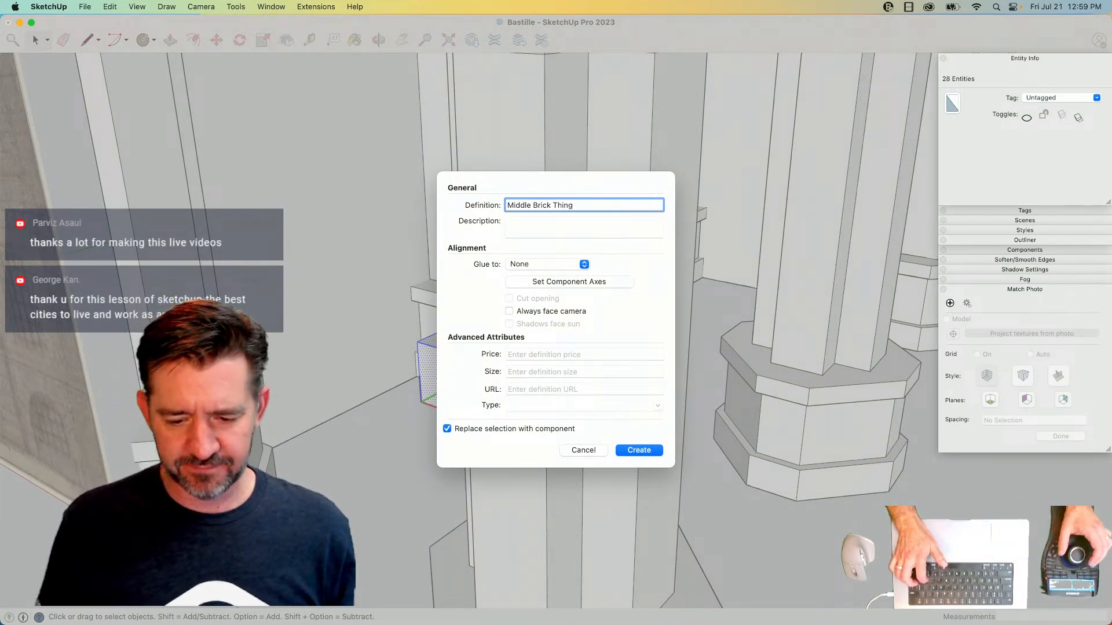
pyautogui.press('Return')
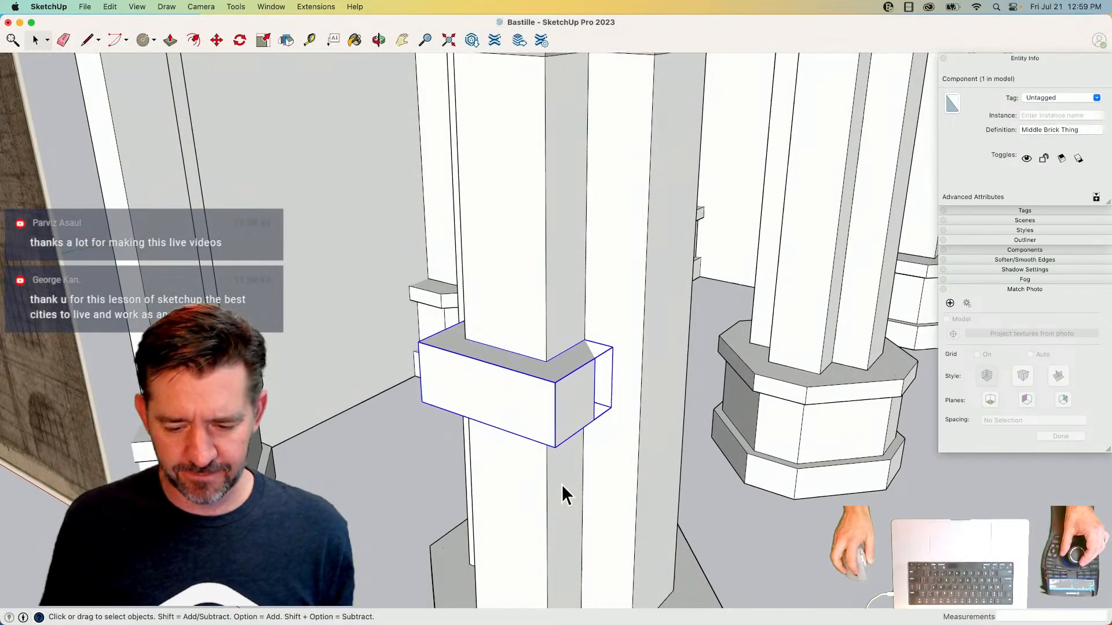
# - Try to move the Middle Brick Thing into the column component by cutting it and pasting it in place
pyautogui.press('super+x')
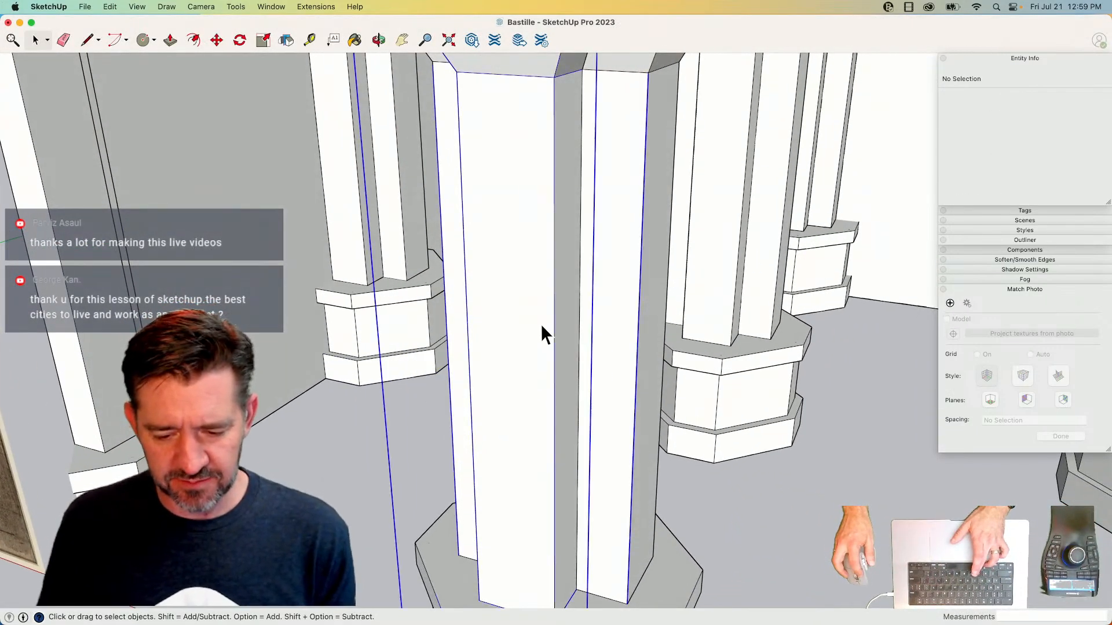
pyautogui.doubleClick(541, 324)
pyautogui.click(110, 7)
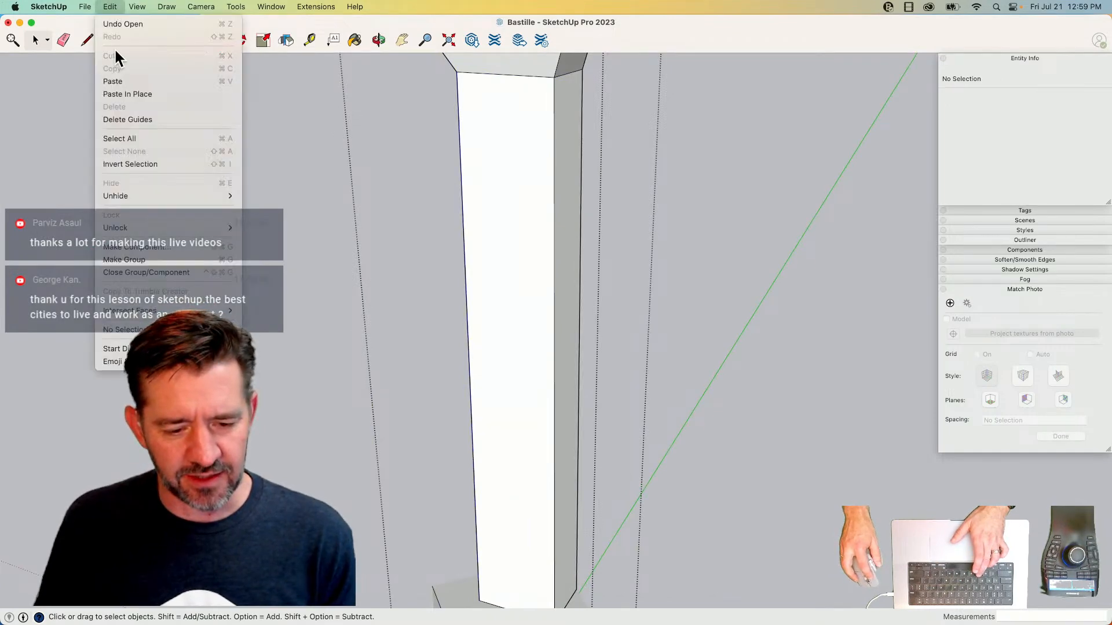
pyautogui.click(117, 90)
pyautogui.click(700, 290)
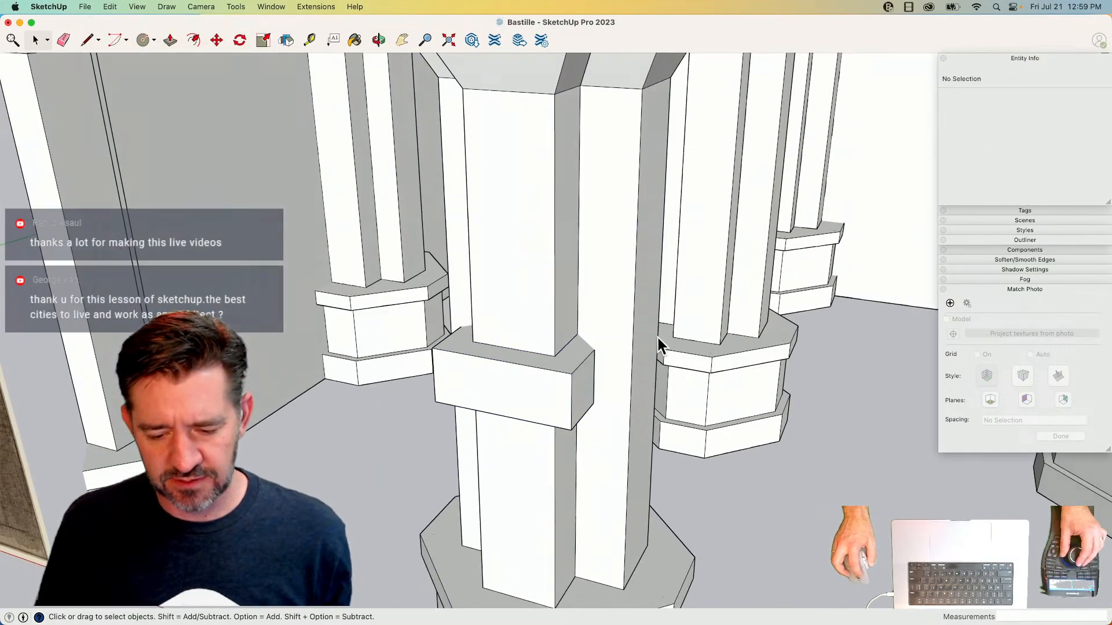
# - Cut the Middle Brick Thing and paste it in place inside the arch component so every arch carries it
pyautogui.click(540, 385)
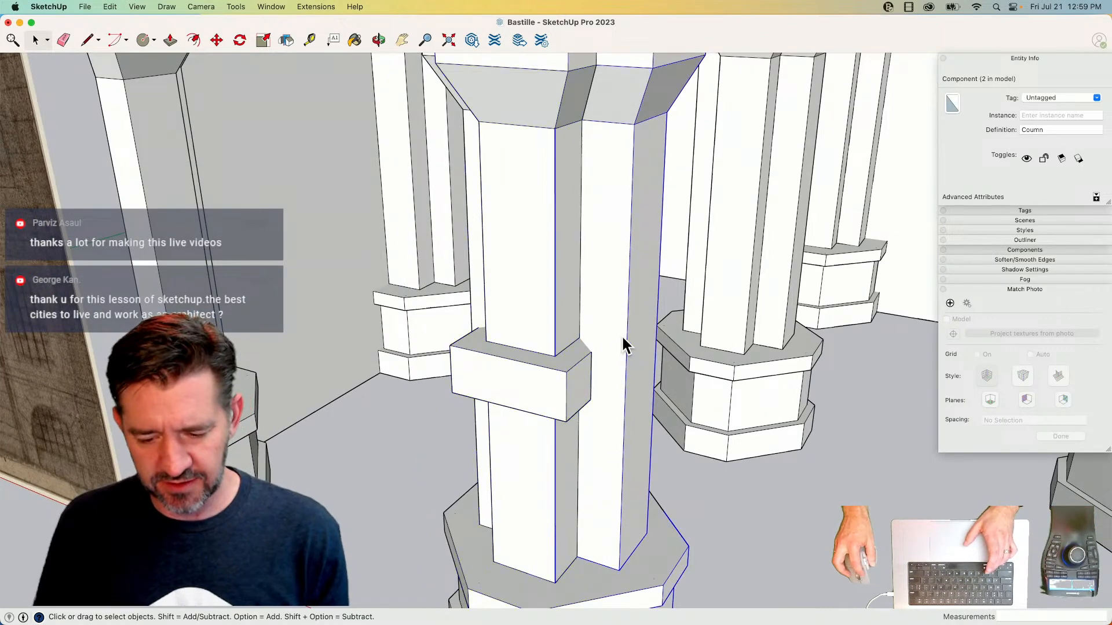
pyautogui.press('Delete')
pyautogui.click(110, 7)
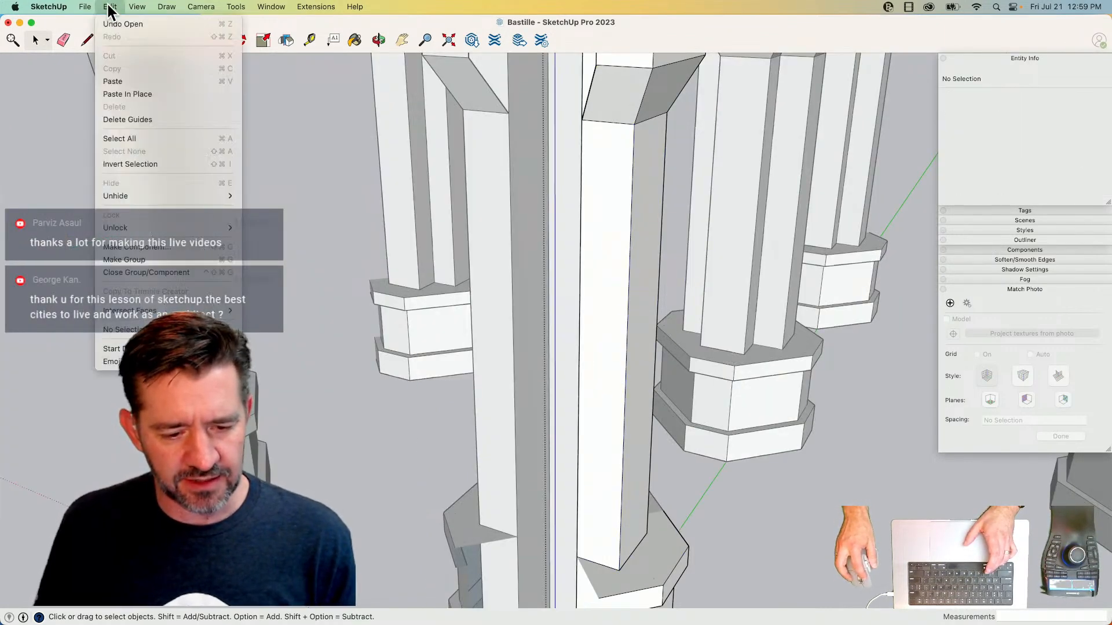
pyautogui.click(141, 94)
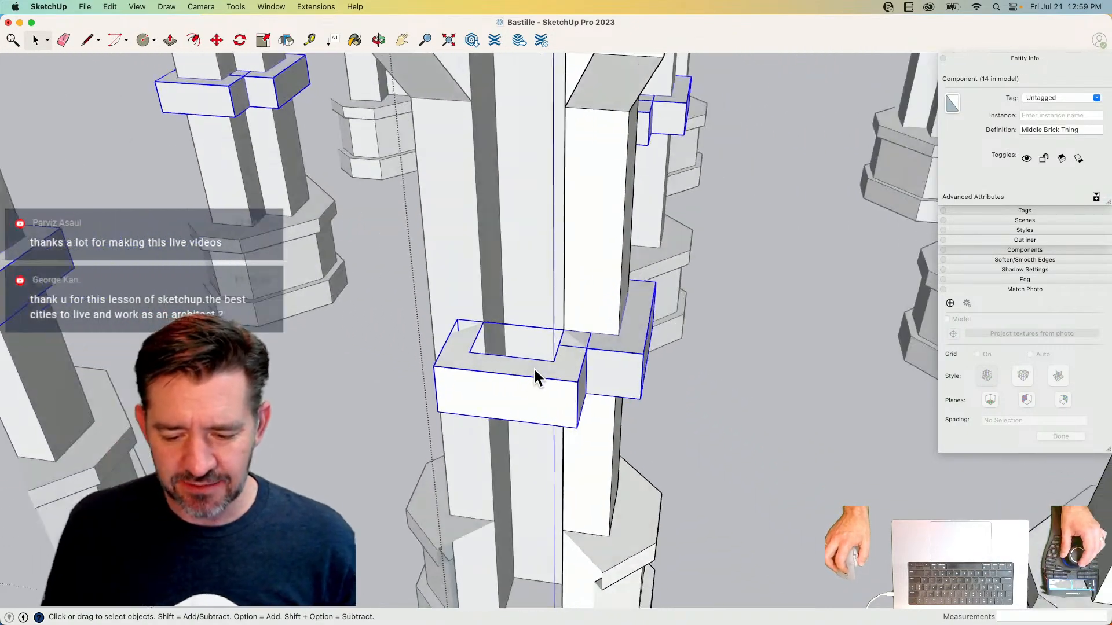
# - Move the brick component about 1' 6" along the red axis so its inner corner meets the shaft's corner
pyautogui.press('m')
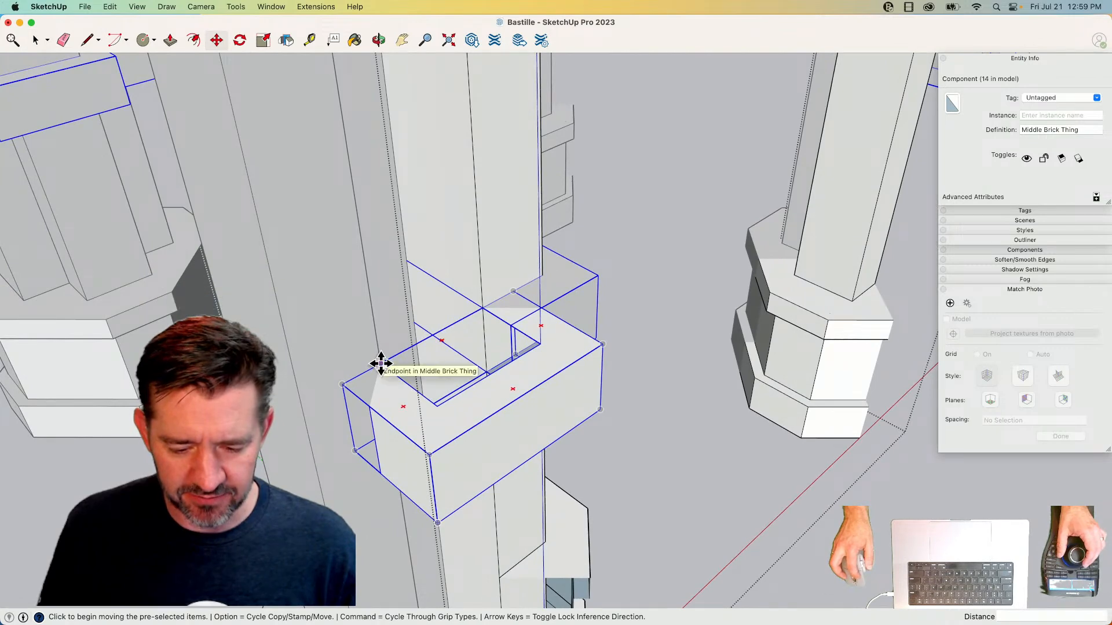
pyautogui.click(382, 364)
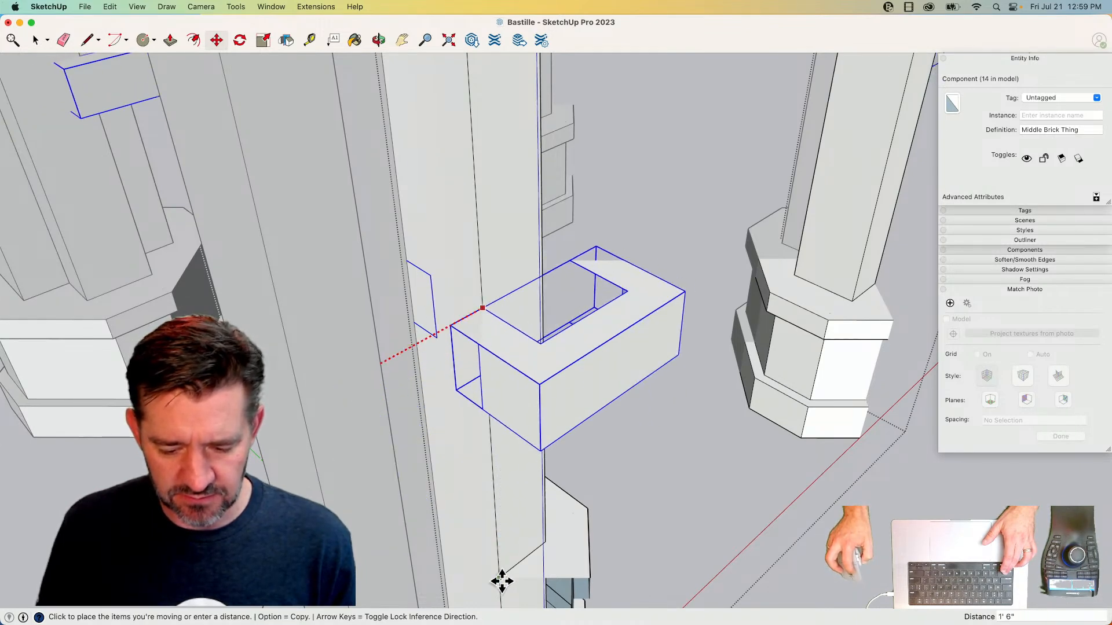
pyautogui.click(498, 576)
# - Rotate the brick component horizontally about the shaft's corner so it wraps around the arch's shaft
pyautogui.press('q')
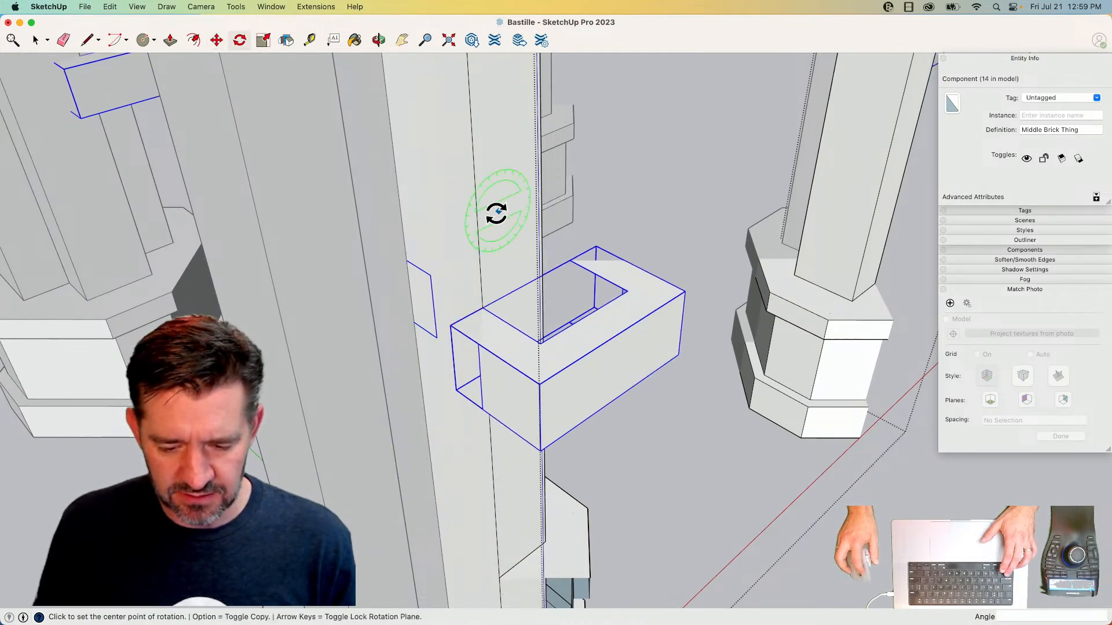
pyautogui.click(480, 309)
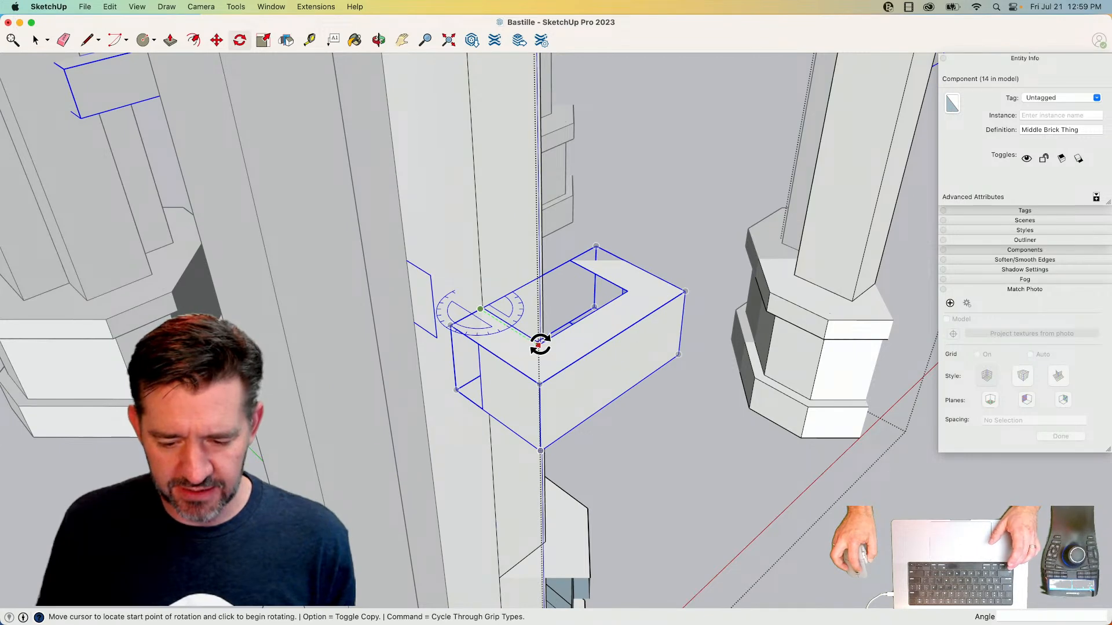
pyautogui.press('Escape')
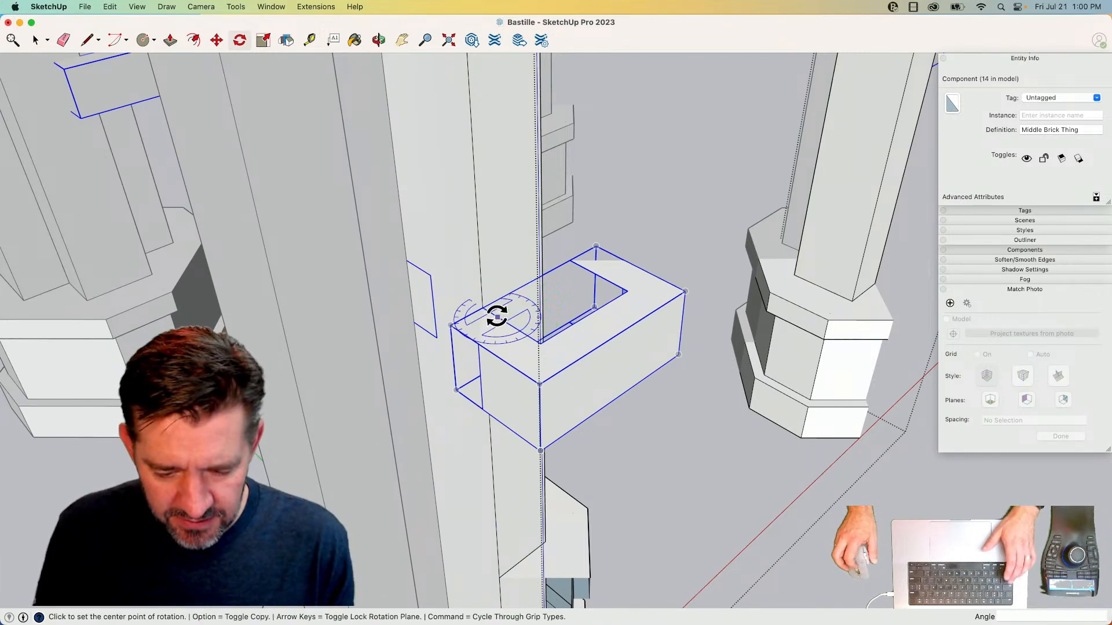
pyautogui.scroll(3, 486, 315)
pyautogui.scroll(4, 477, 313)
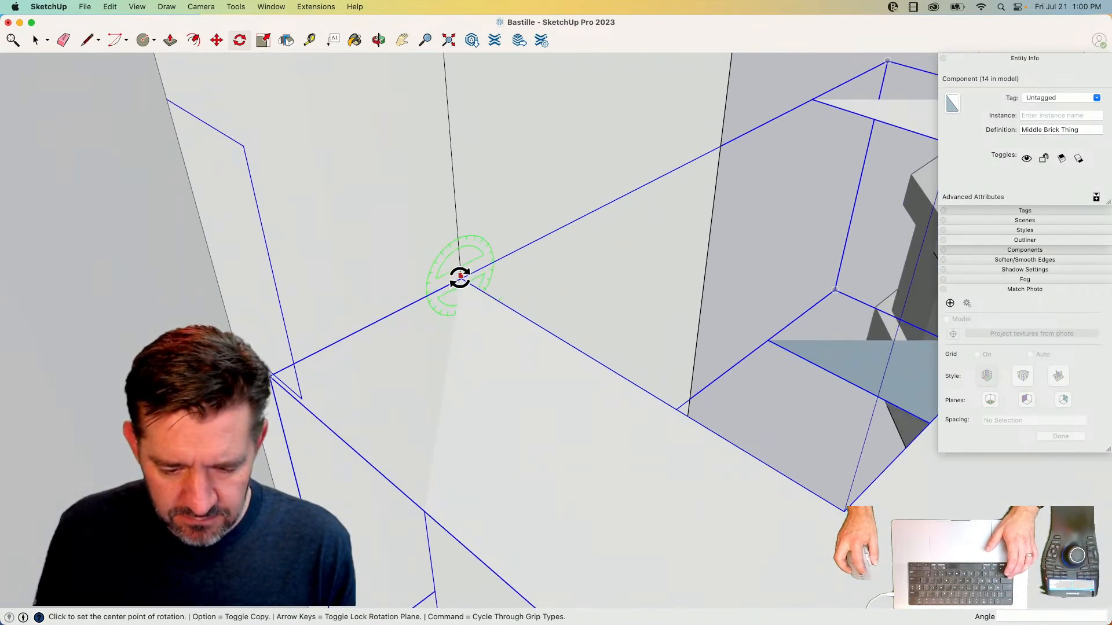
pyautogui.click(461, 279)
pyautogui.click(497, 300)
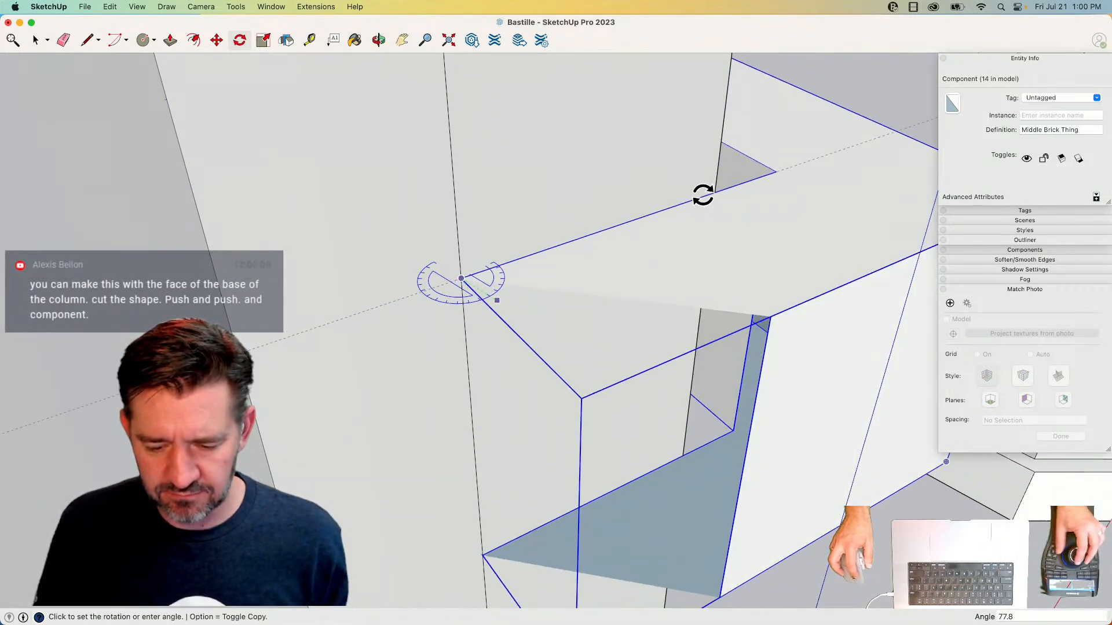
pyautogui.scroll(-6, 701, 232)
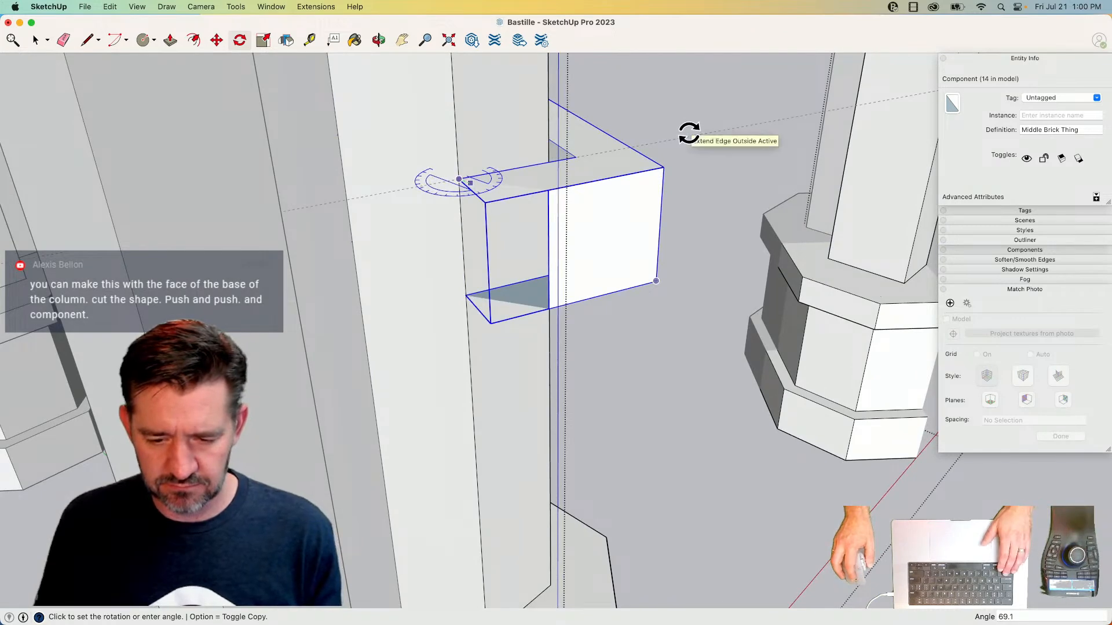
pyautogui.scroll(-4, 692, 133)
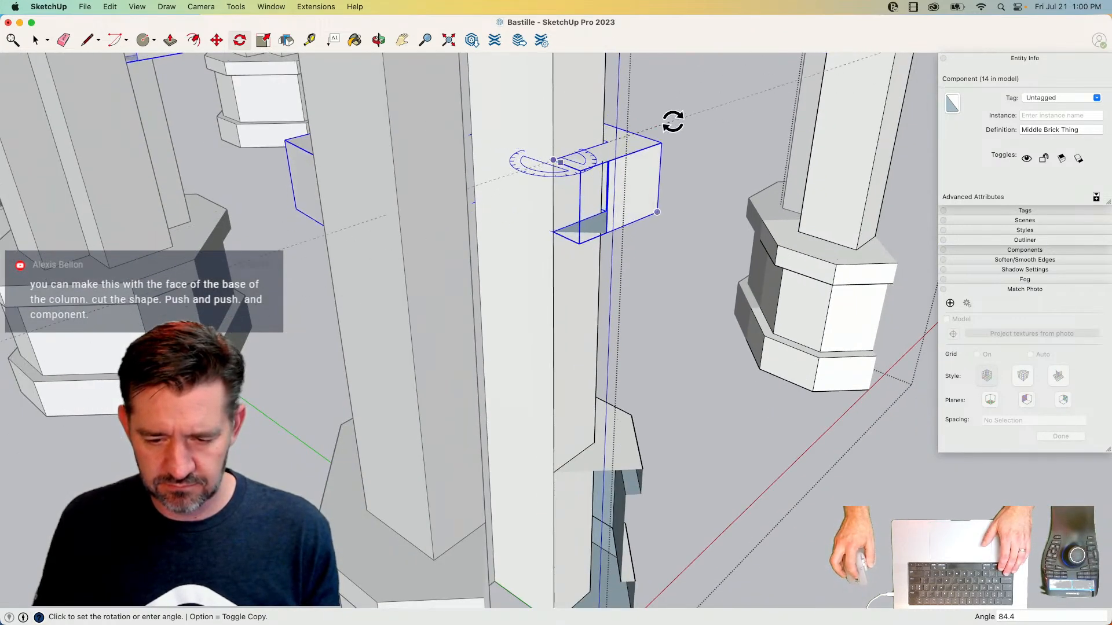
pyautogui.click(604, 134)
pyautogui.press('space')
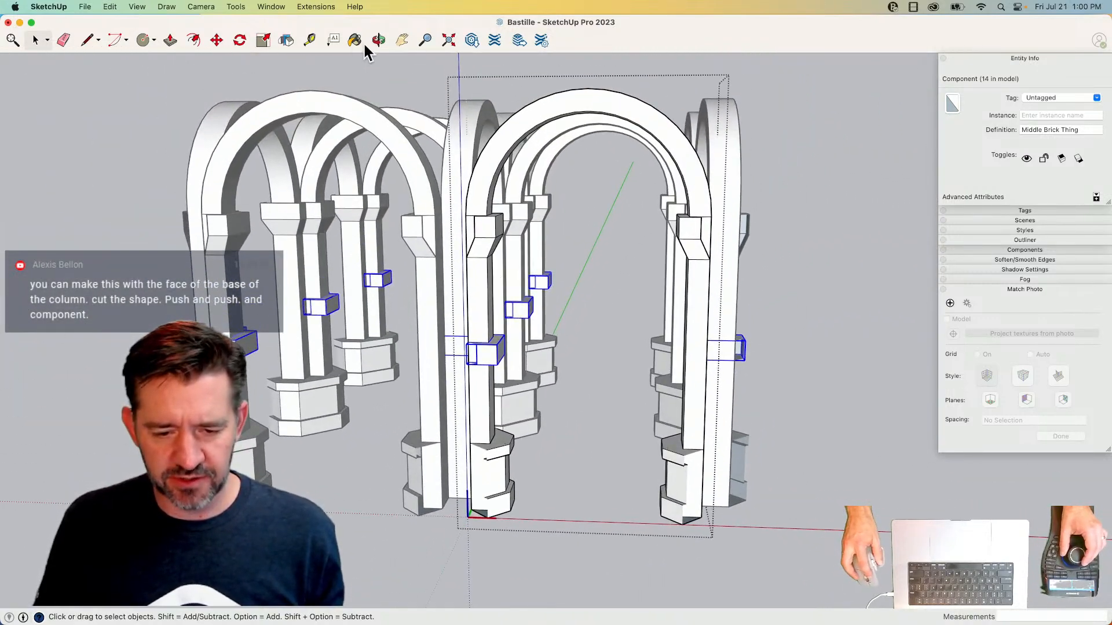
# - Mirror a copy of the brick component across the arch's apex onto the opposite shaft
pyautogui.click(284, 40)
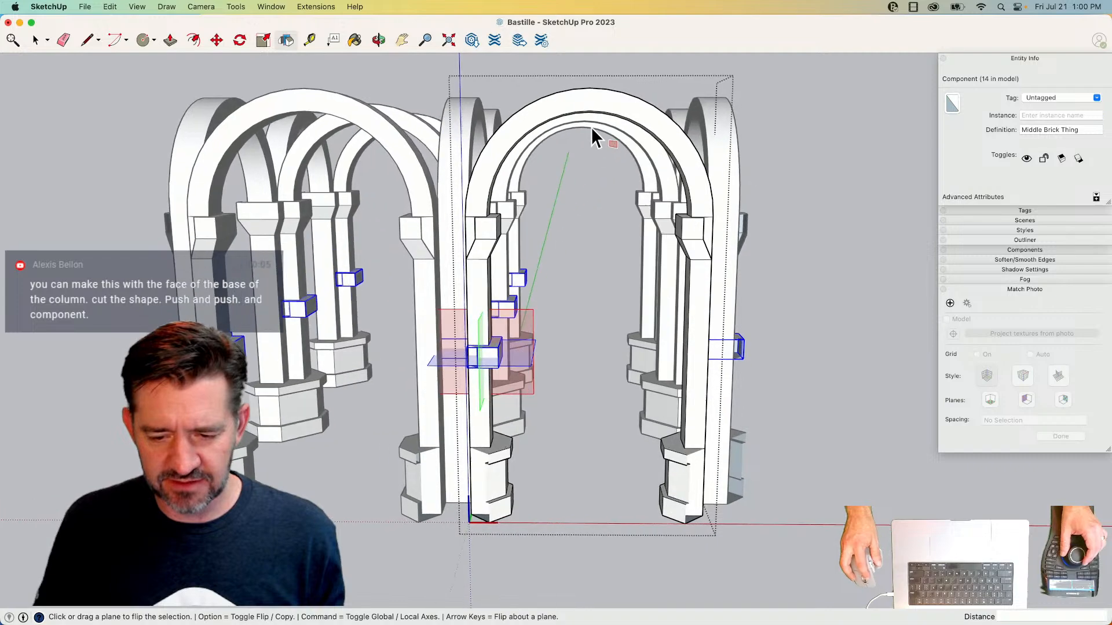
pyautogui.moveTo(453, 356); pyautogui.dragTo(567, 20)
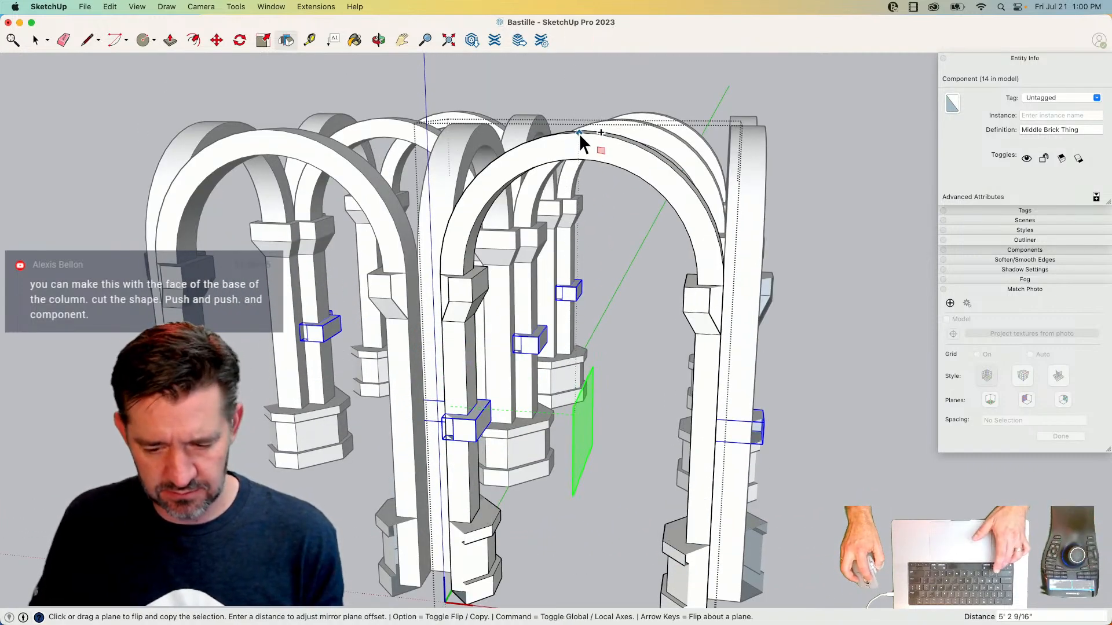
pyautogui.moveTo(579, 133); pyautogui.dragTo(579, 133)
pyautogui.press('space')
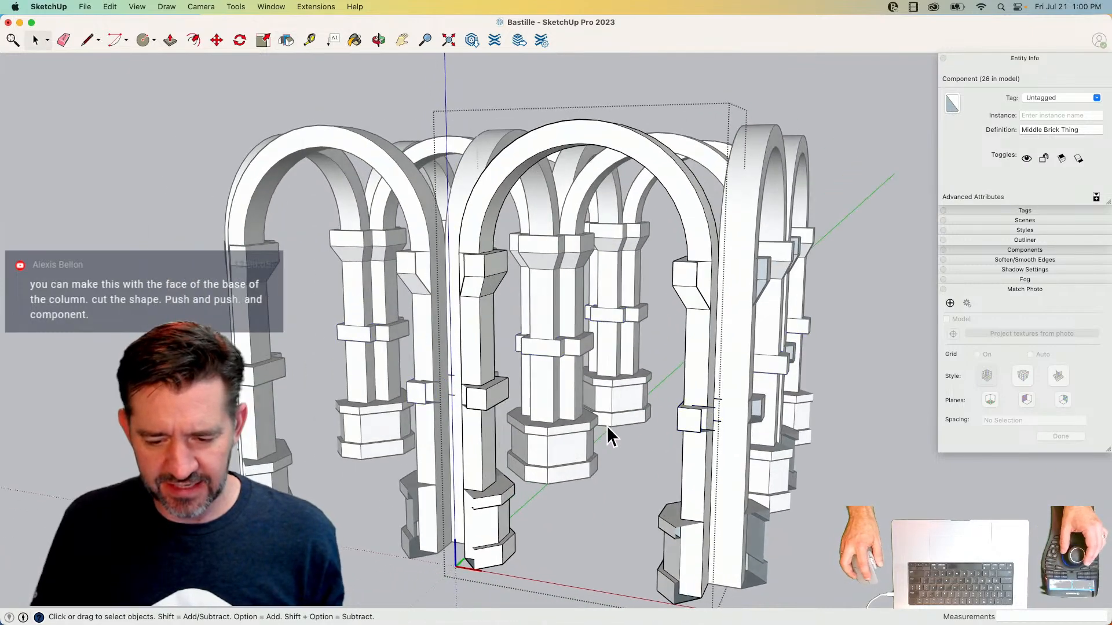
pyautogui.click(607, 427)
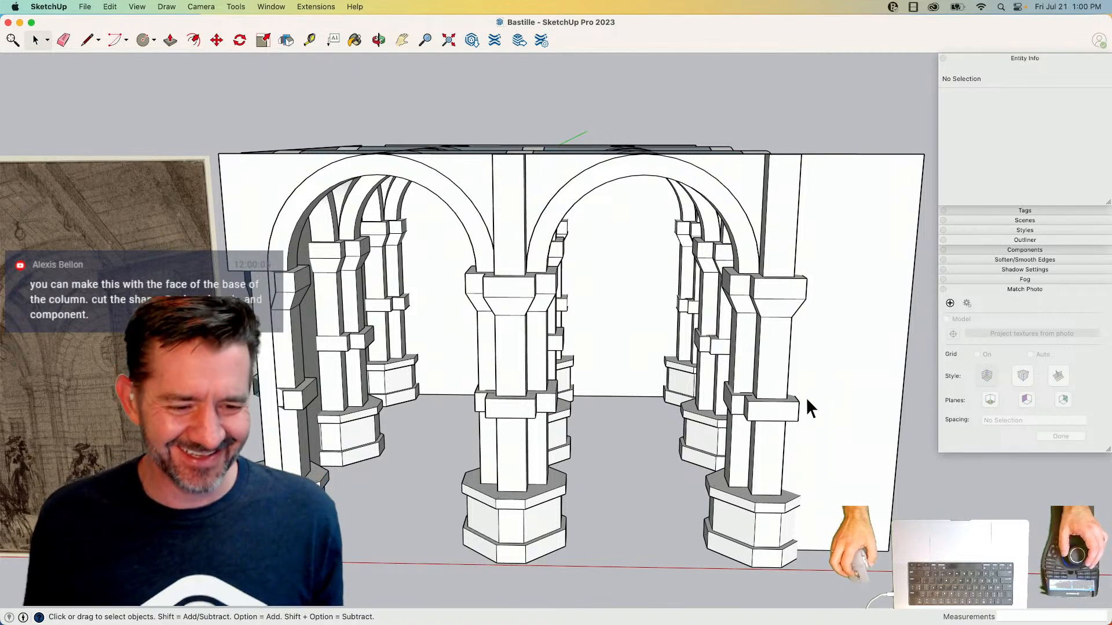
# - Inside the arch component, move the misaligned Middle Brick Thing so it meets the corner of its shaft
pyautogui.moveTo(547, 325); pyautogui.dragTo(513, 373, button='middle')
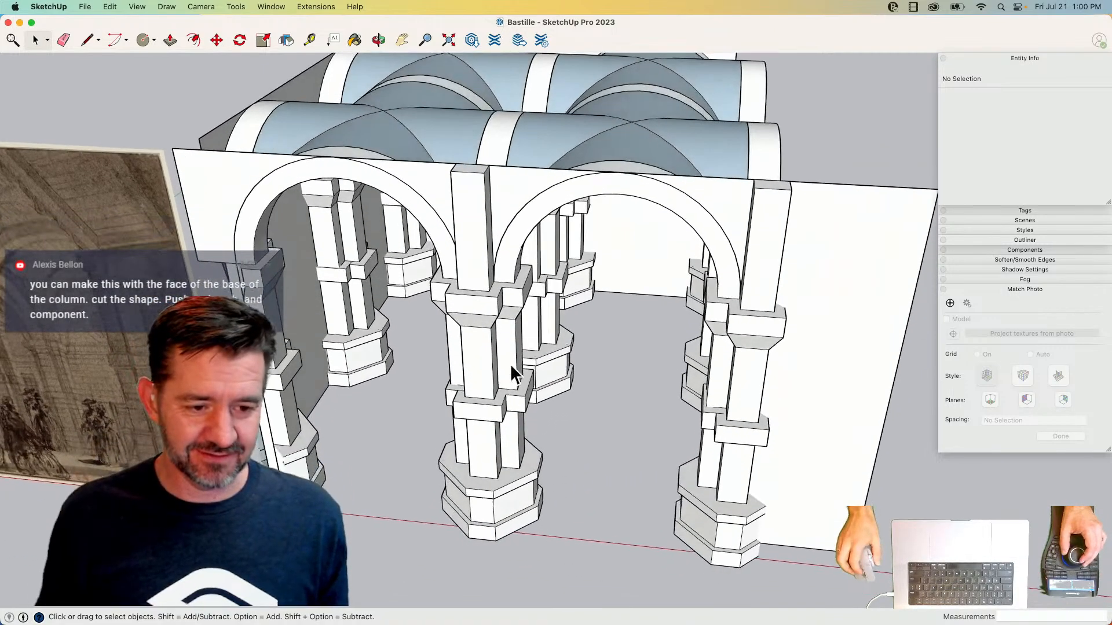
pyautogui.click(493, 482)
pyautogui.click(454, 471)
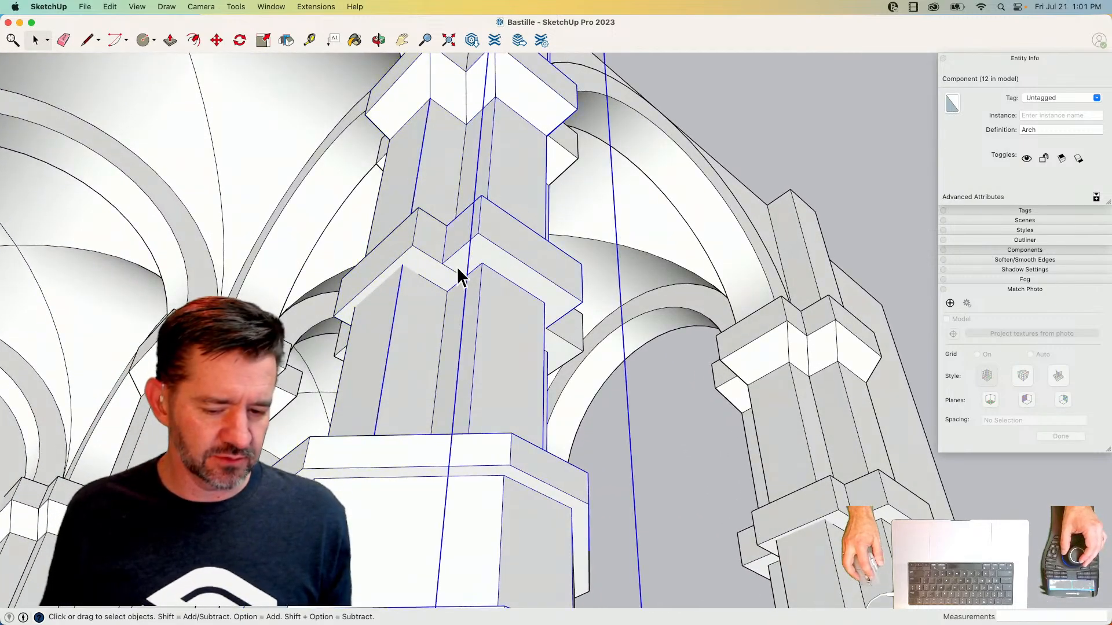
pyautogui.press('Delete')
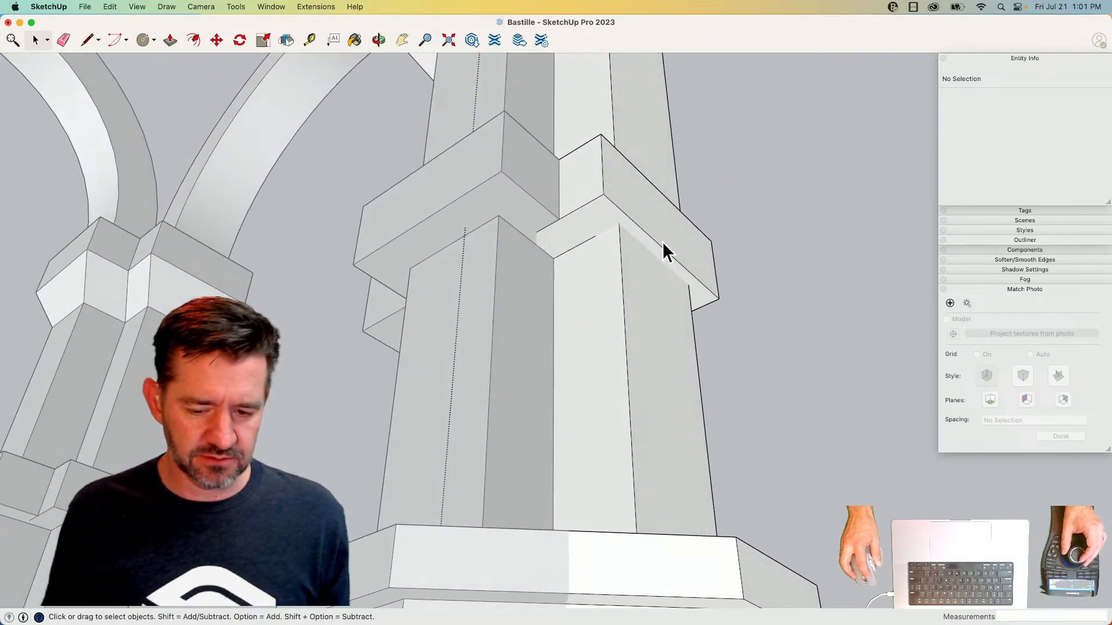
pyautogui.click(662, 242)
pyautogui.press('m')
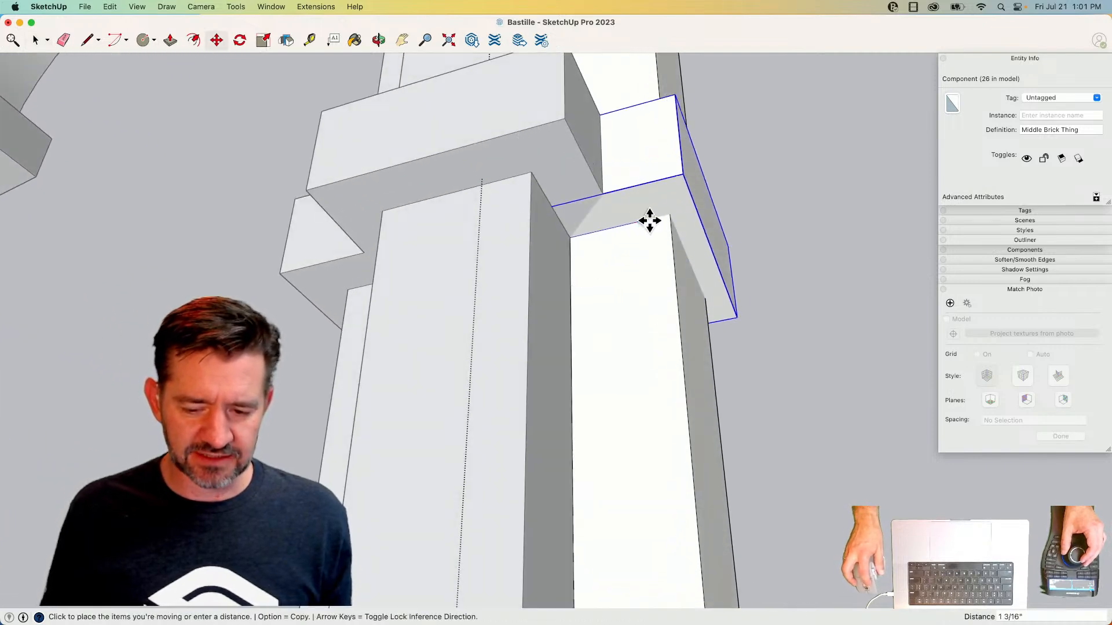
pyautogui.click(670, 217)
pyautogui.press('space')
pyautogui.click(832, 313)
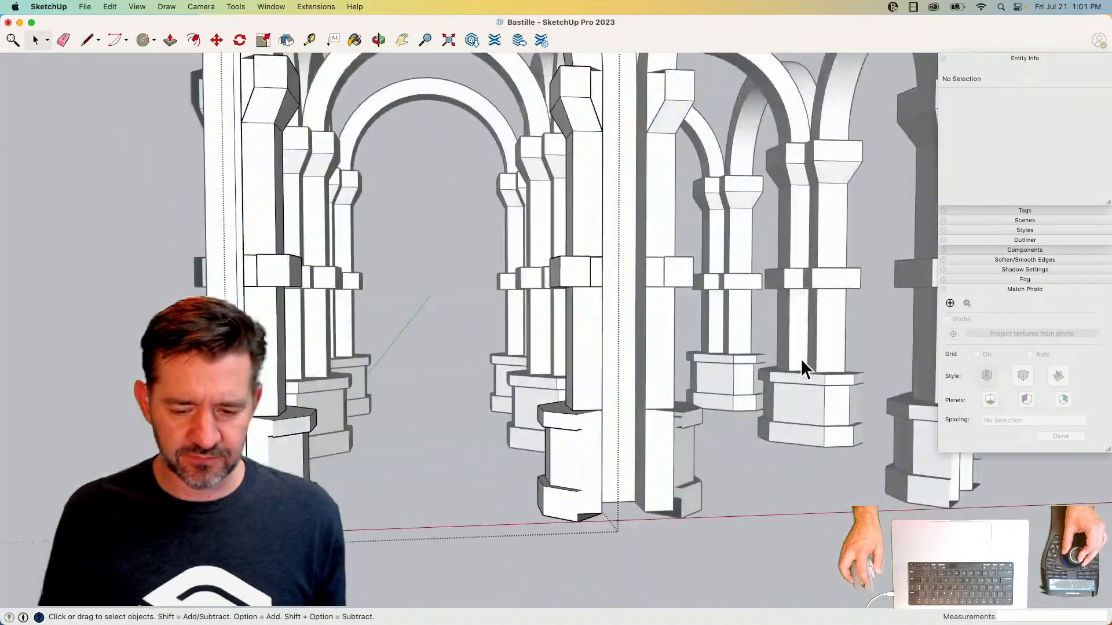
pyautogui.click(761, 552)
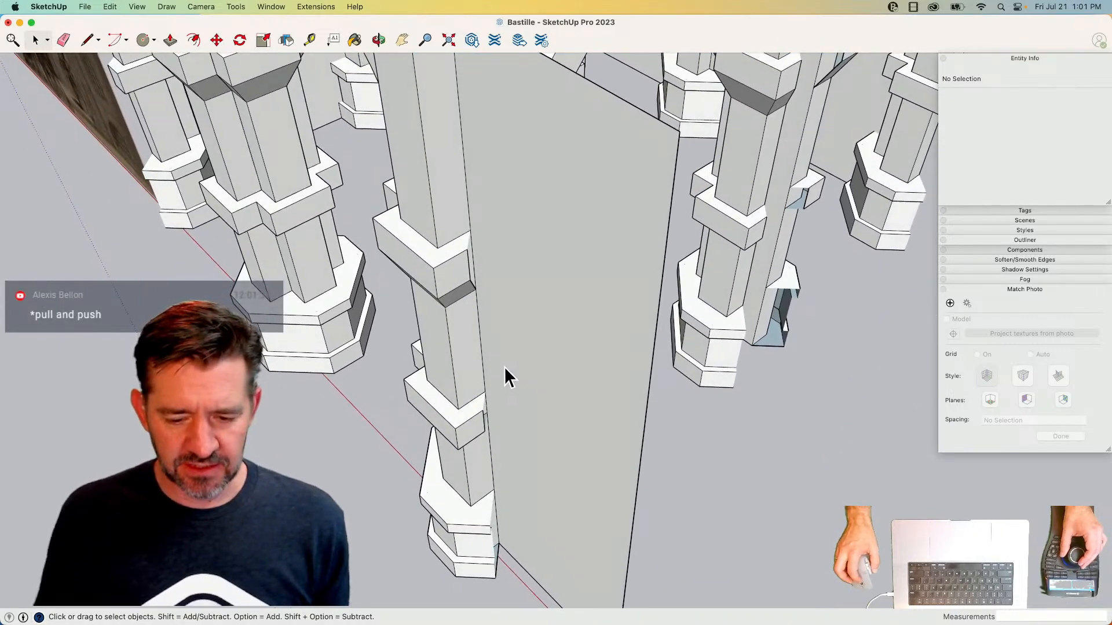
# - Inside the front wall group, draw a line from the arch opening's outer corner up to the wall's top edge
pyautogui.click(502, 315)
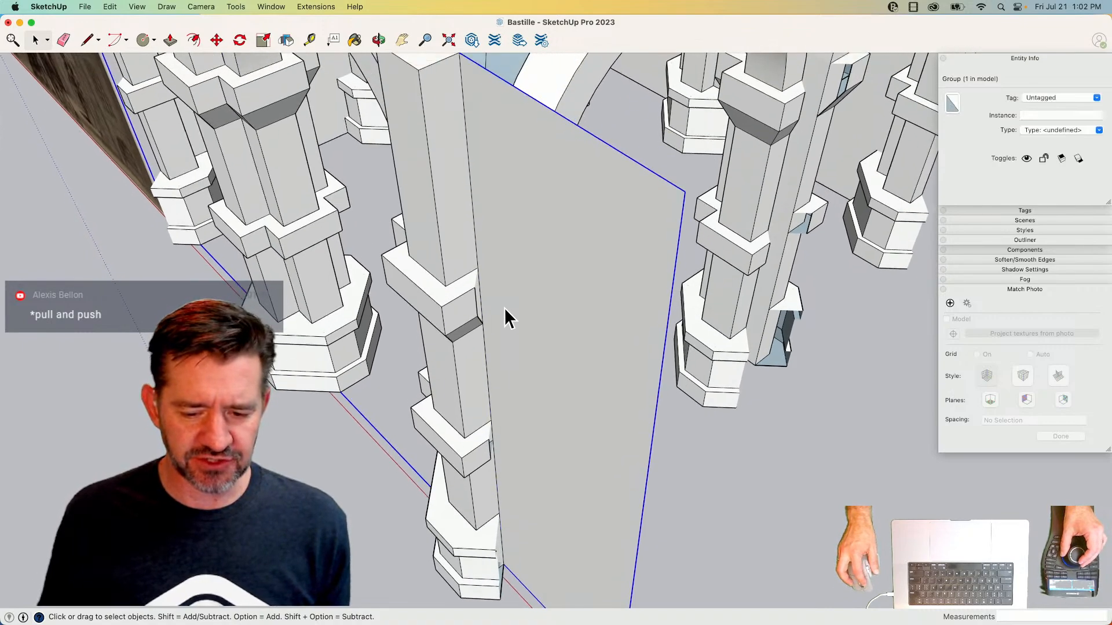
pyautogui.doubleClick(484, 185)
pyautogui.press('l')
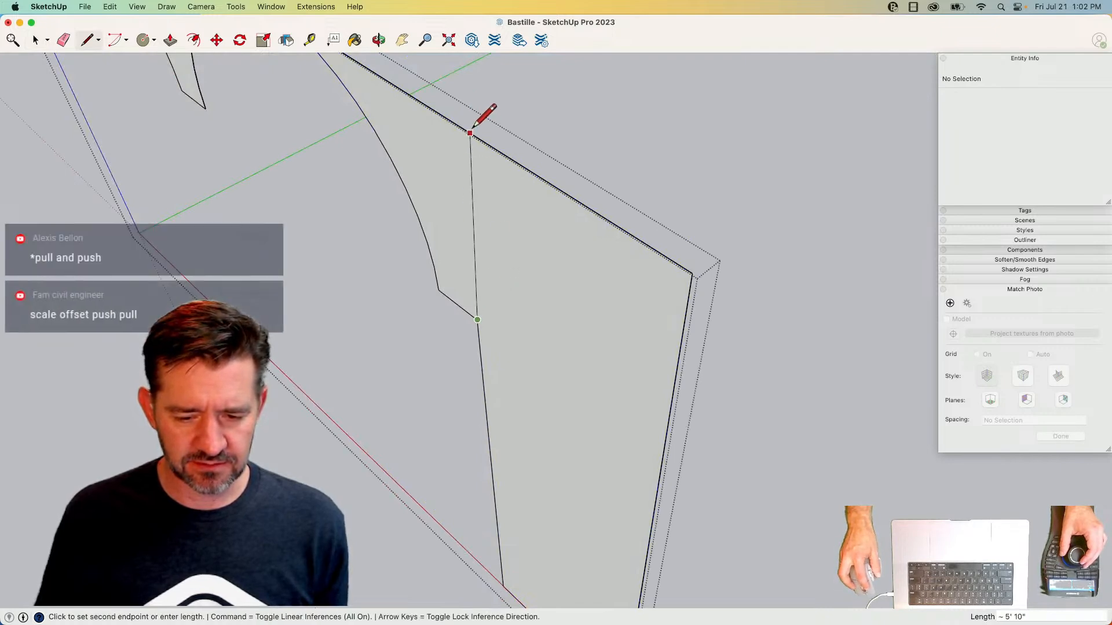
pyautogui.click(457, 125)
pyautogui.press('space')
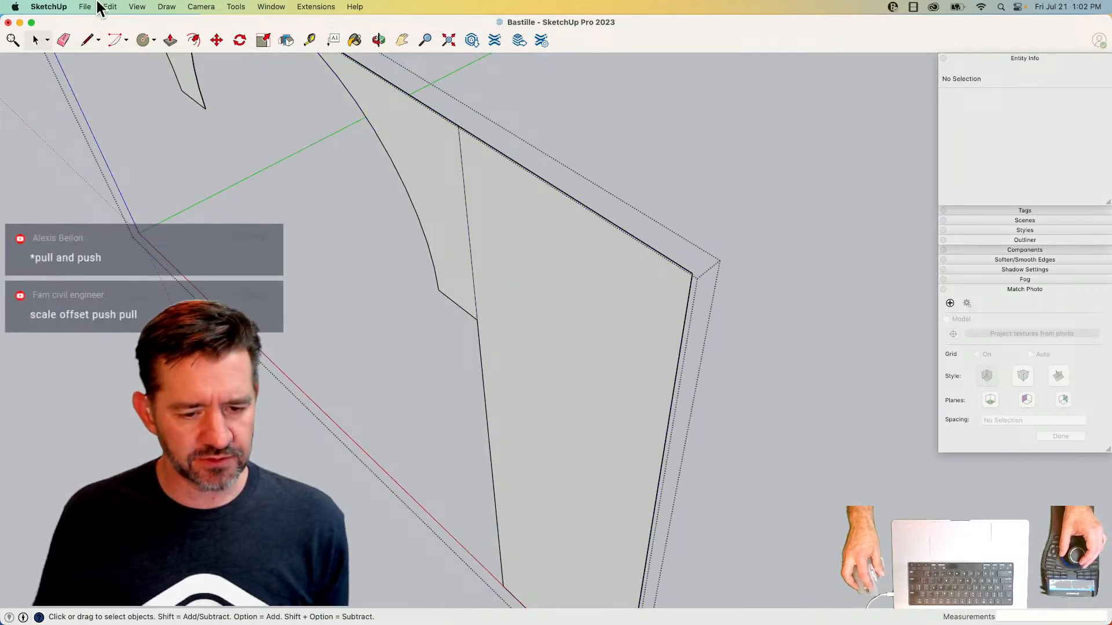
# - Show the rest of the model during editing and pull the wall face beside the arch outward to the column's middle brick corner
pyautogui.click(139, 6)
pyautogui.moveTo(185, 241)
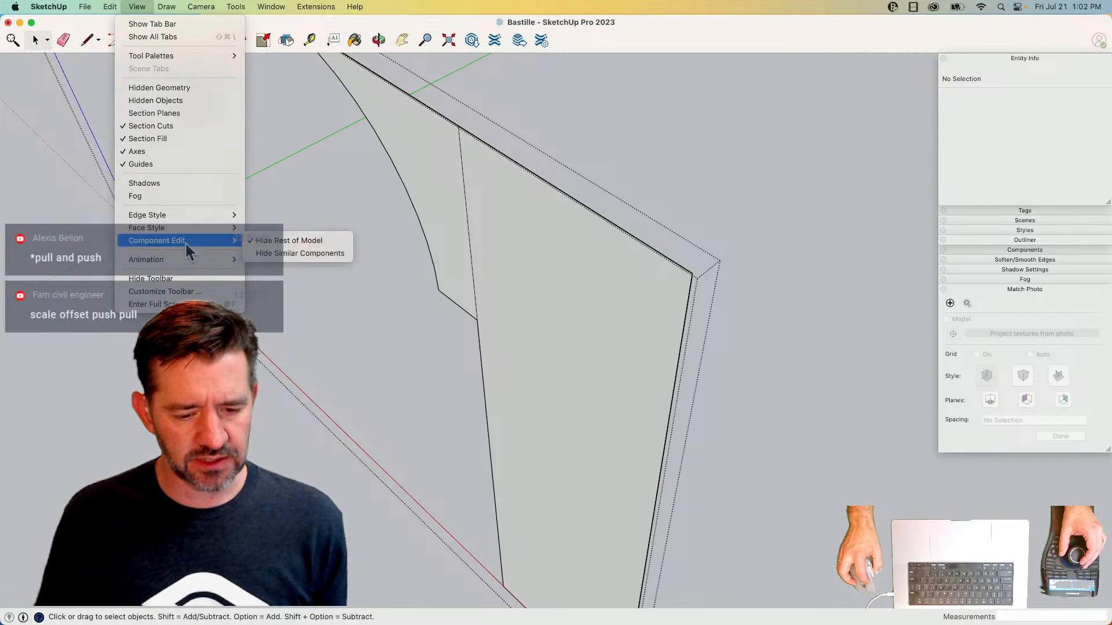
pyautogui.click(266, 240)
pyautogui.press('p')
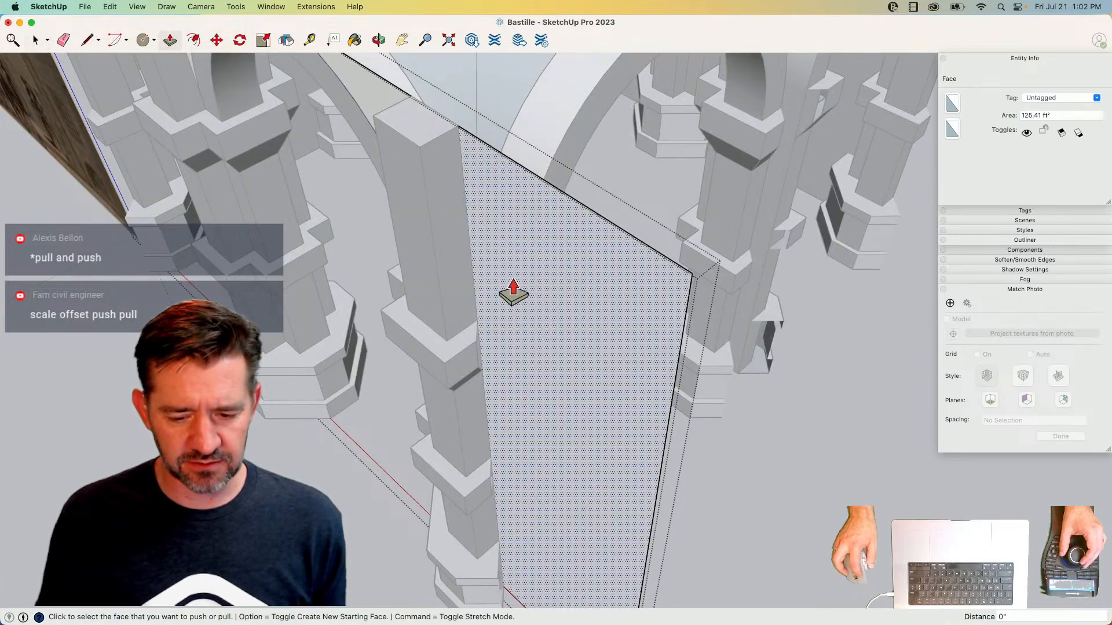
pyautogui.click(509, 269)
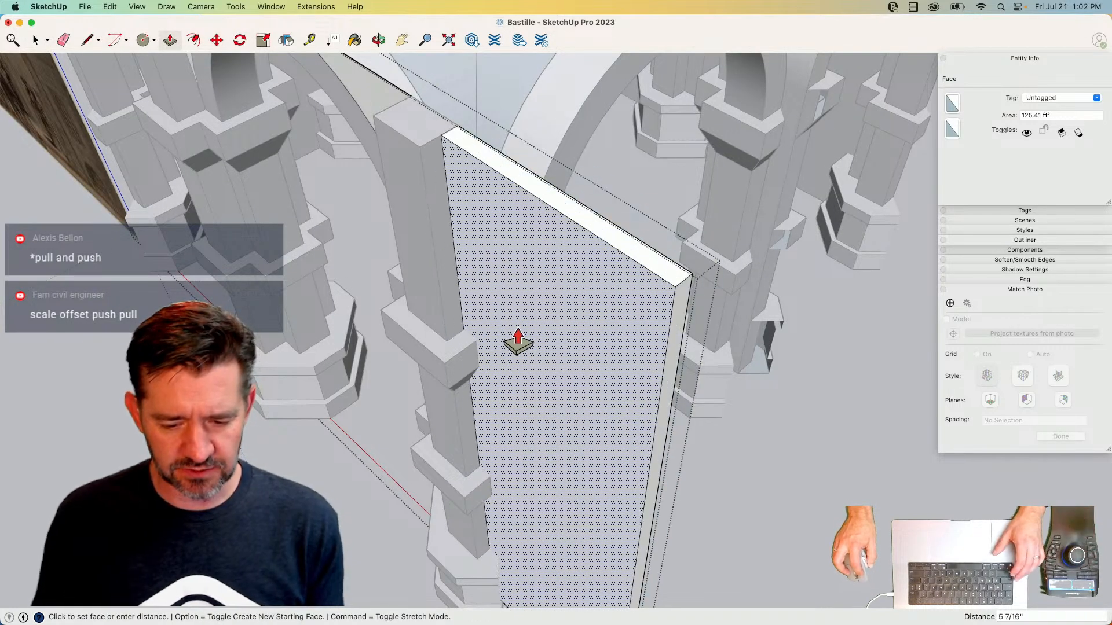
pyautogui.click(509, 359)
pyautogui.click(498, 387)
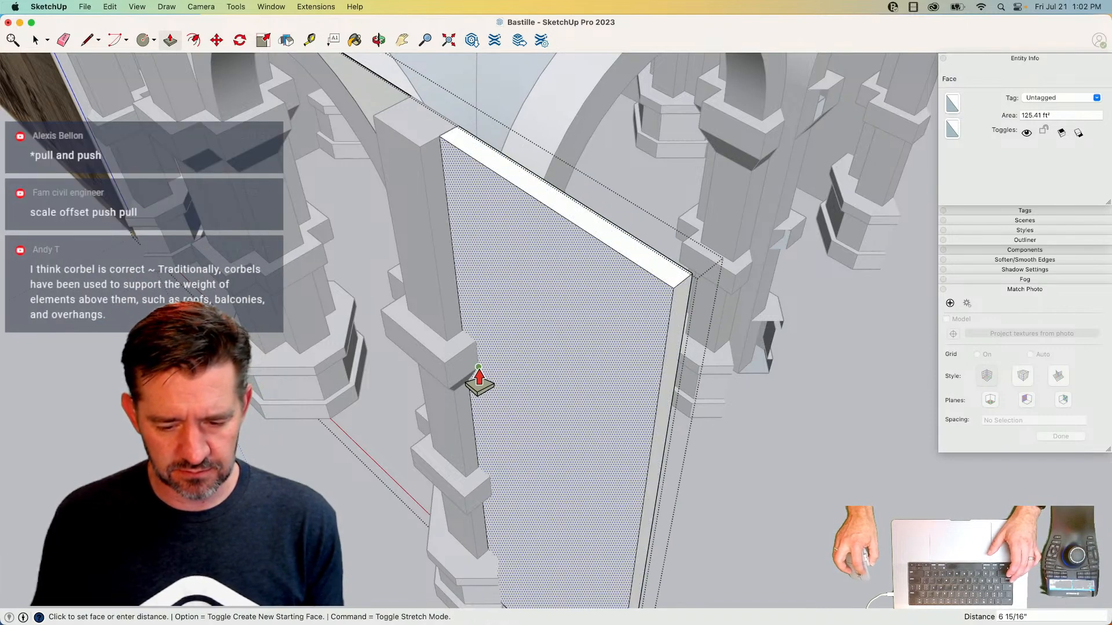
pyautogui.click(483, 377)
pyautogui.press('space')
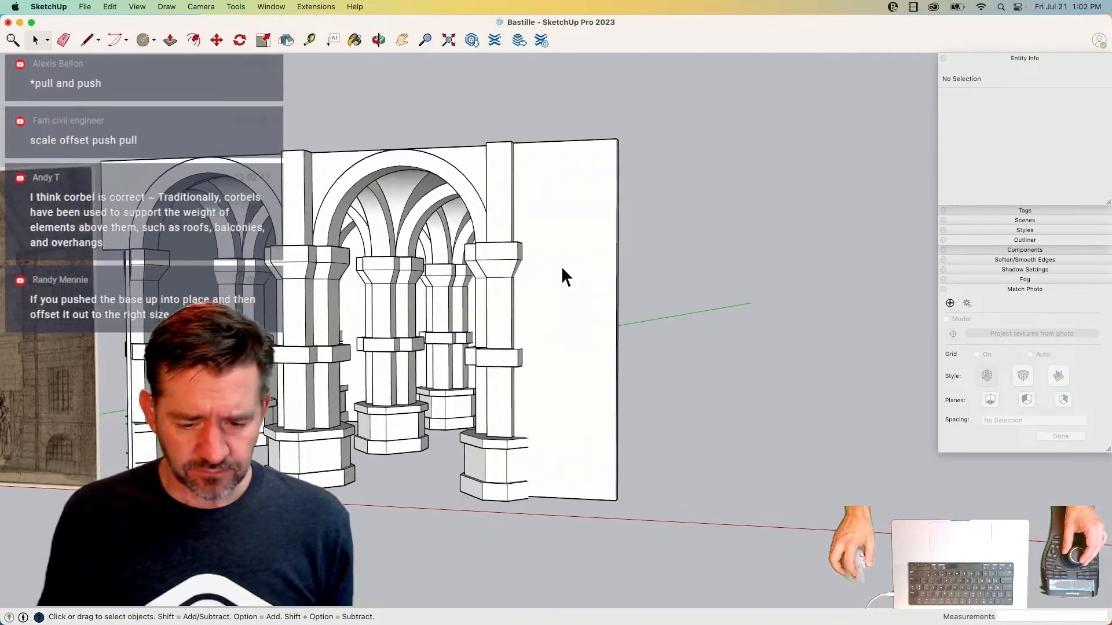
# - Outline a horizontal band across the wall at the column capital's height and pull it out to the capital's corner
pyautogui.press('l')
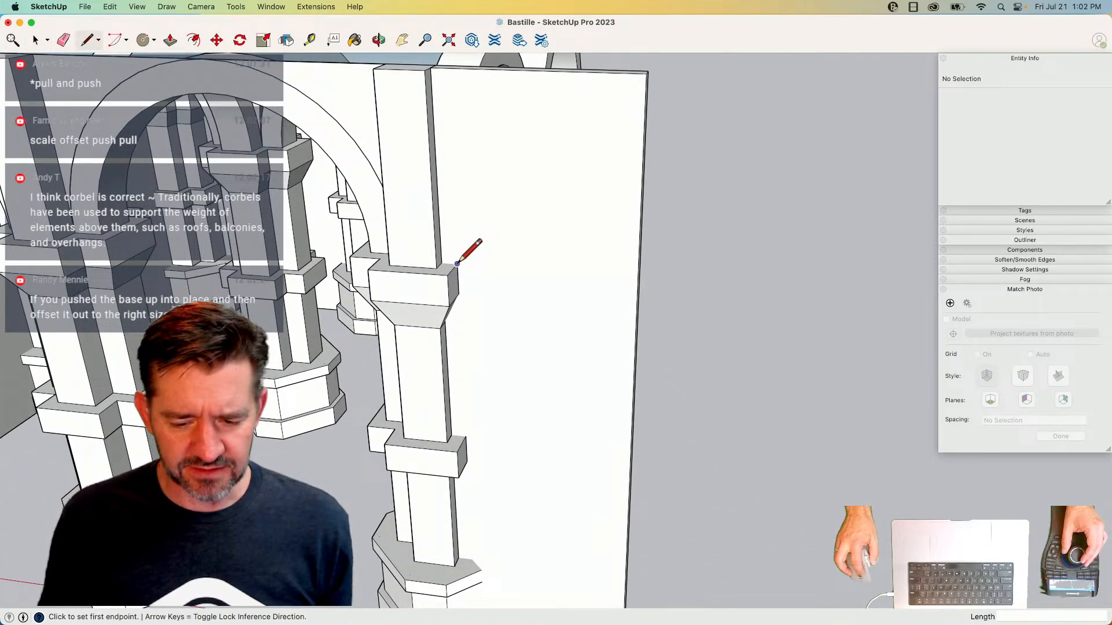
pyautogui.click(638, 276)
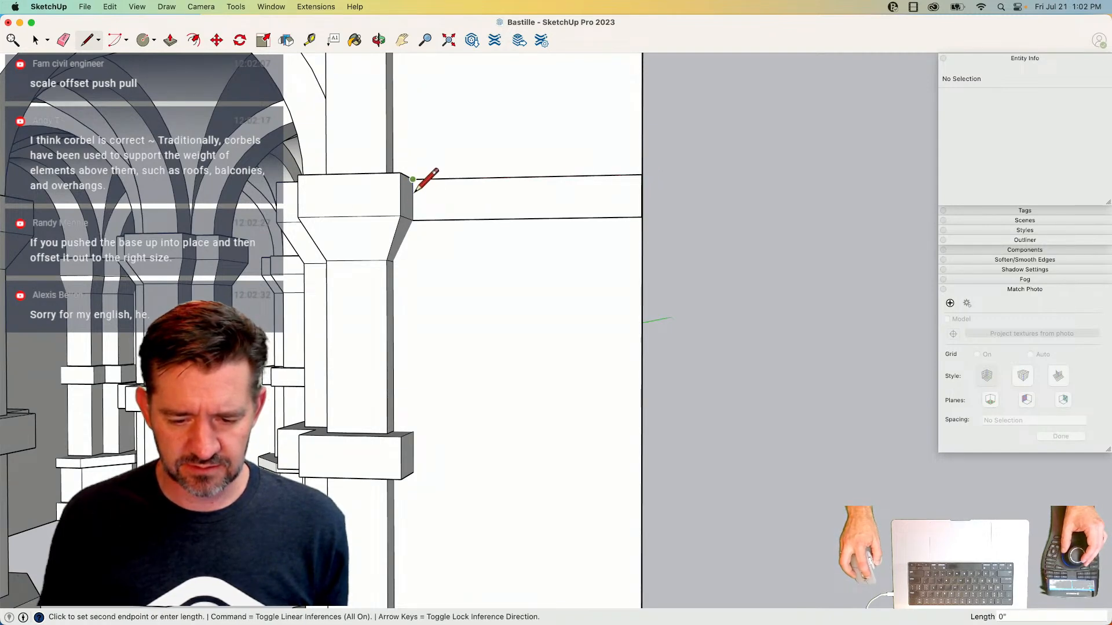
pyautogui.click(413, 216)
pyautogui.press('p')
pyautogui.click(417, 222)
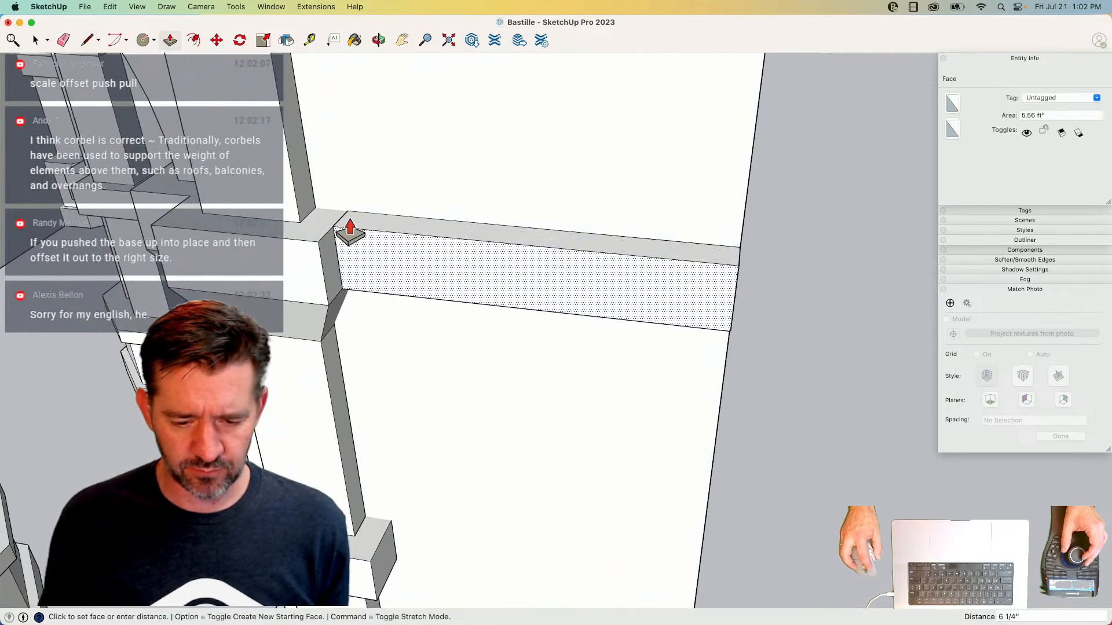
pyautogui.click(336, 231)
pyautogui.press('space')
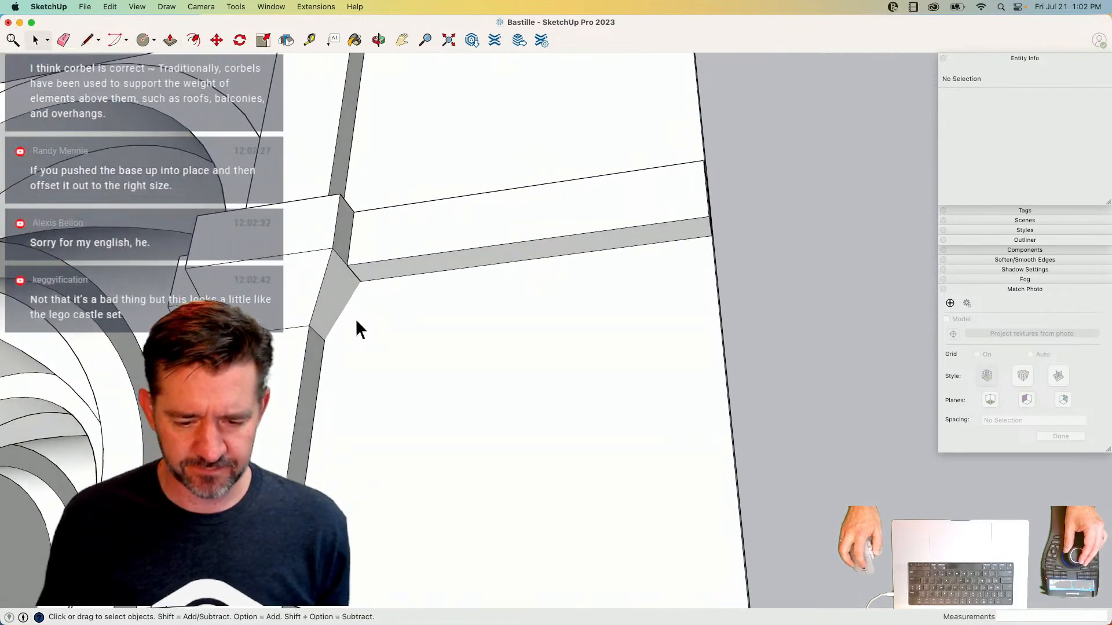
# - Draw an edge across the wall from the capital's lower corner and slope the band's underside down to it
pyautogui.press('l')
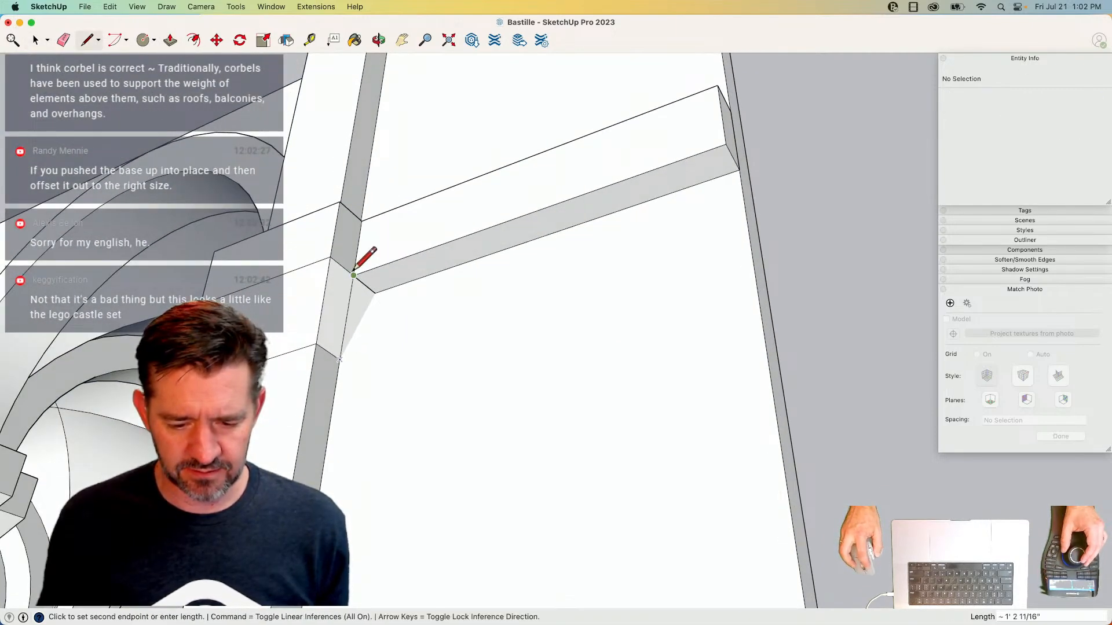
pyautogui.click(339, 359)
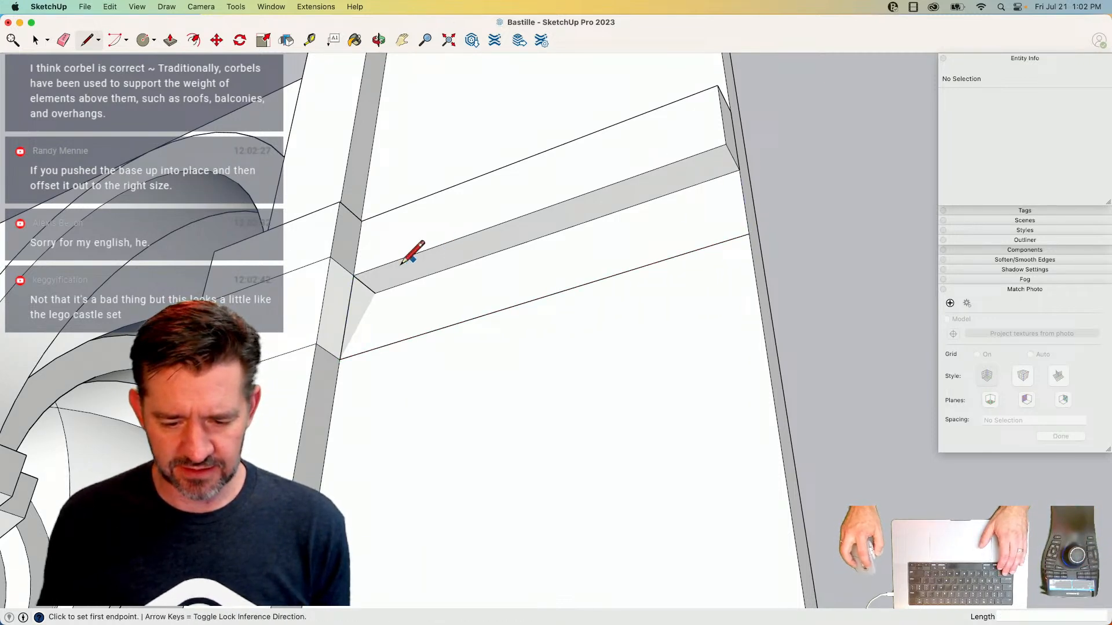
pyautogui.click(748, 234)
pyautogui.press('space')
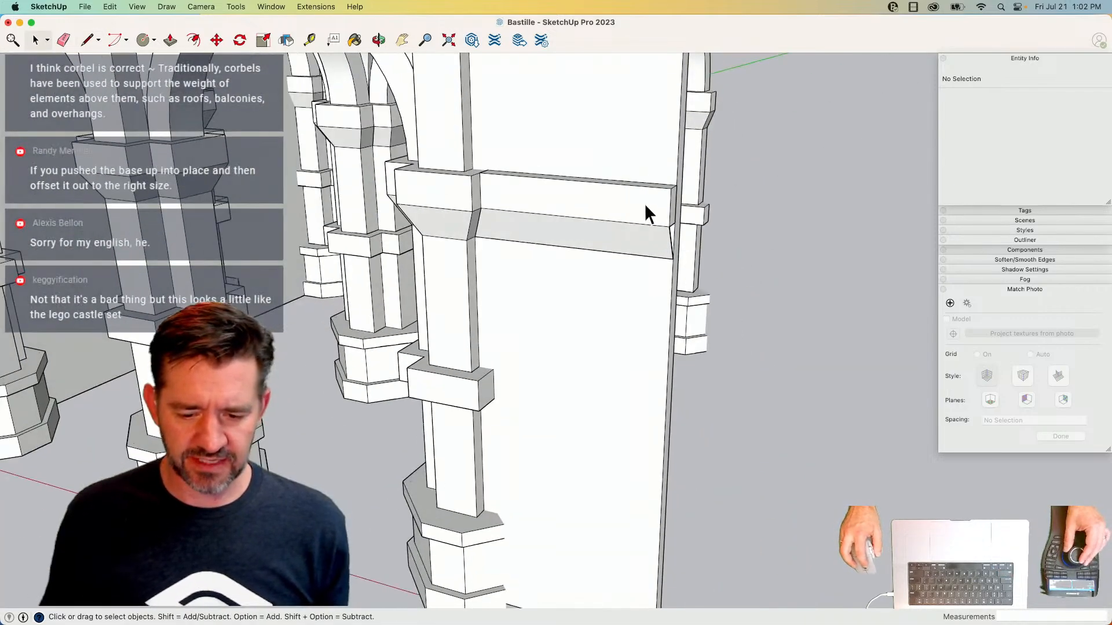
# - Outline a band across the wall from the Middle Brick Thing's upper and lower corners and pull it out 6"
pyautogui.press('l')
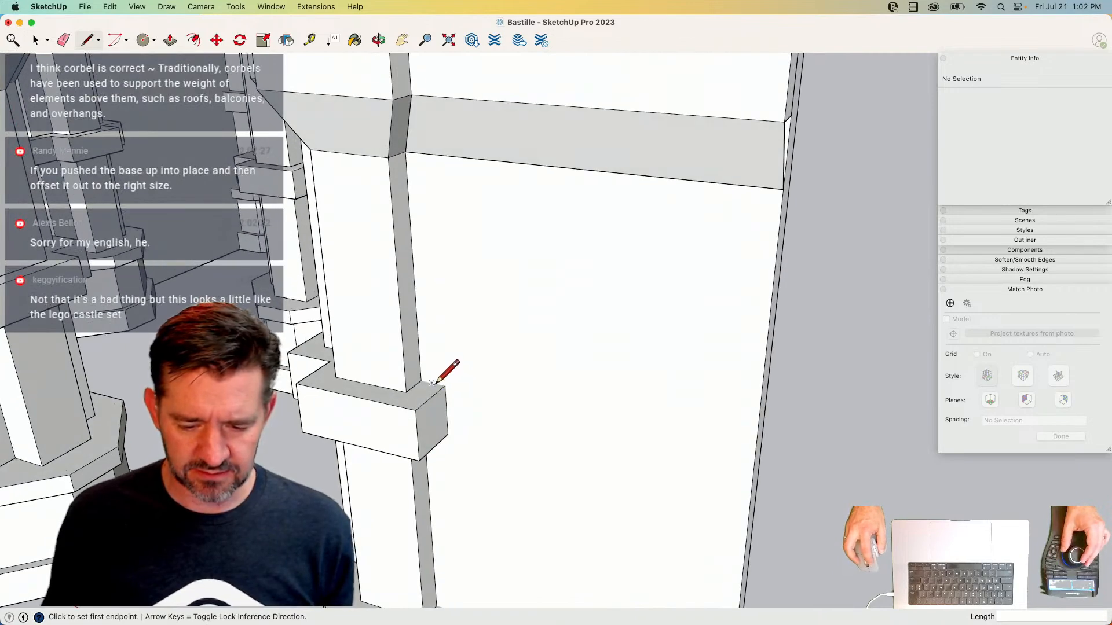
pyautogui.click(445, 385)
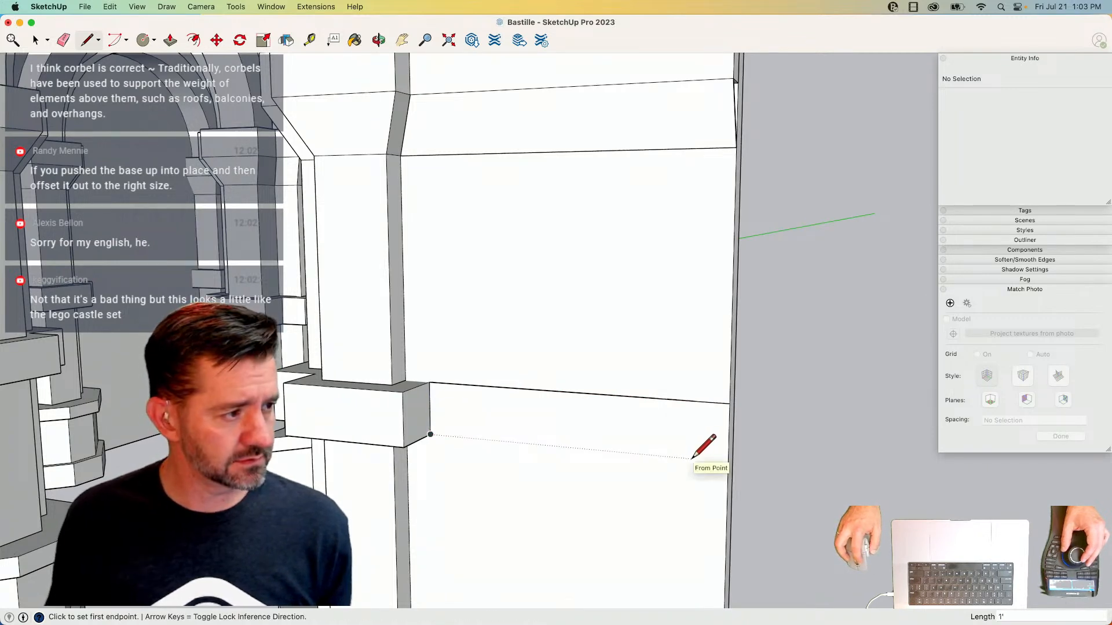
pyautogui.click(728, 461)
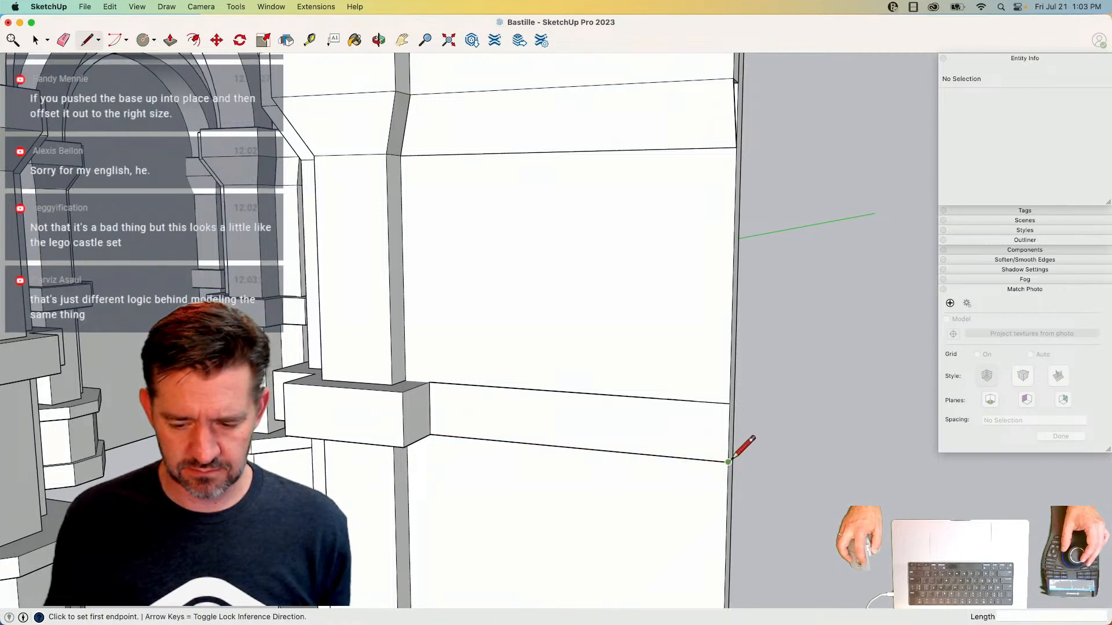
pyautogui.click(730, 402)
pyautogui.press('p')
pyautogui.click(459, 425)
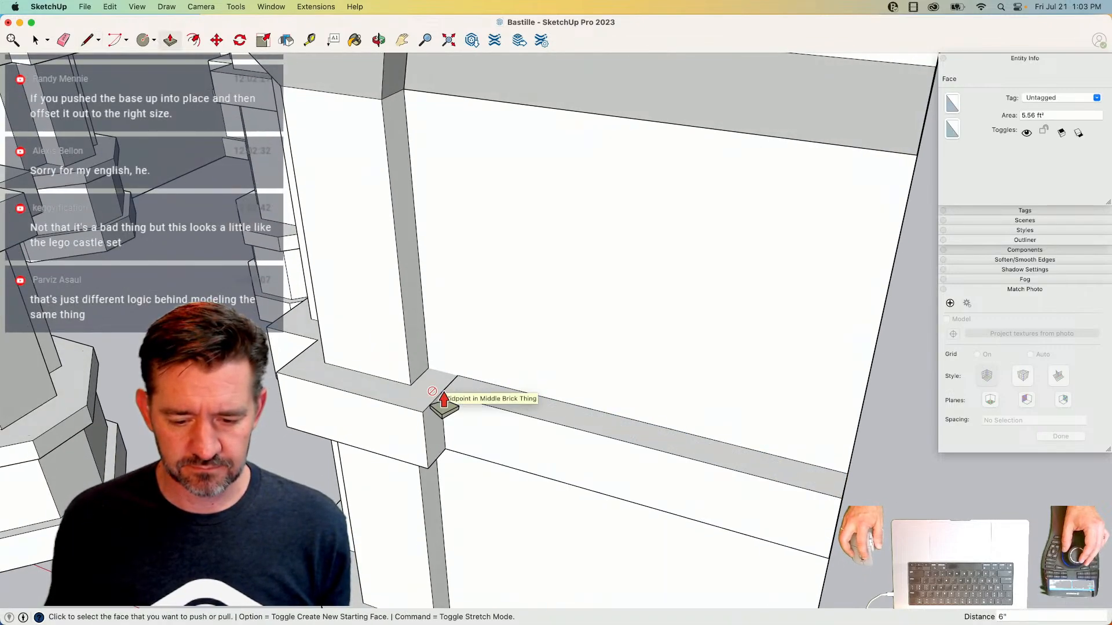
pyautogui.click(442, 402)
pyautogui.press('space')
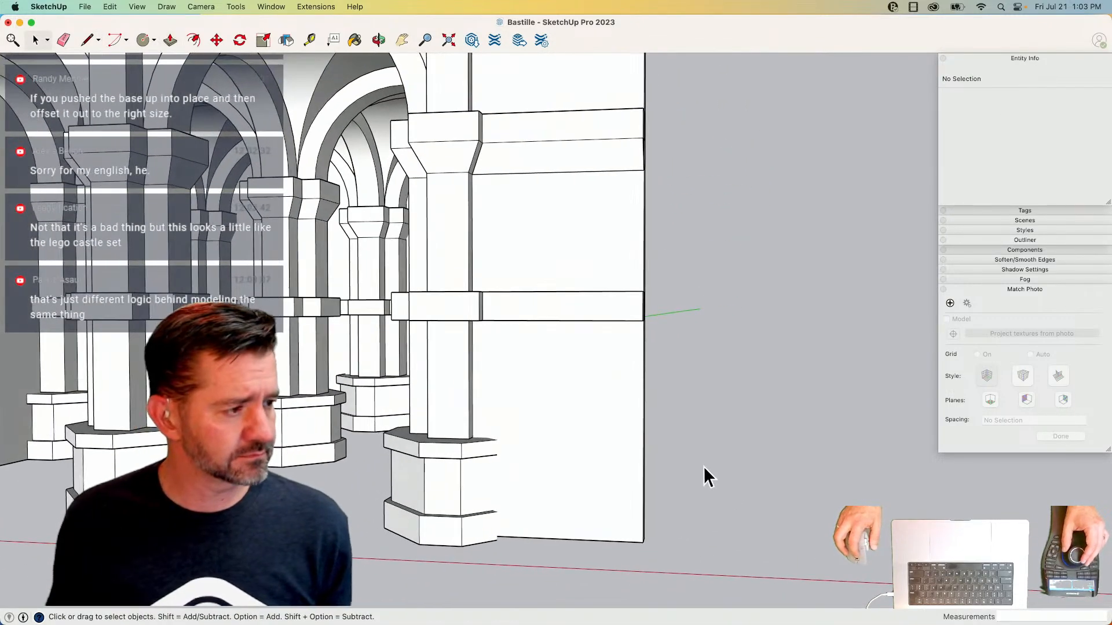
# - Show hidden geometry and outline a triangular face between the top of the column base and the wall
pyautogui.press('l')
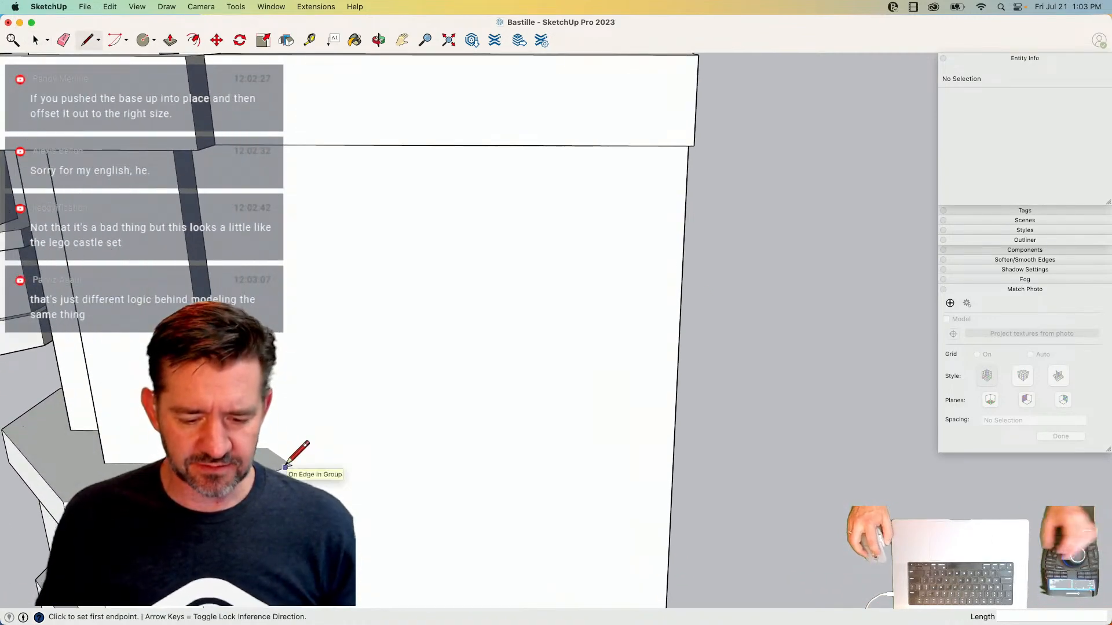
pyautogui.click(292, 465)
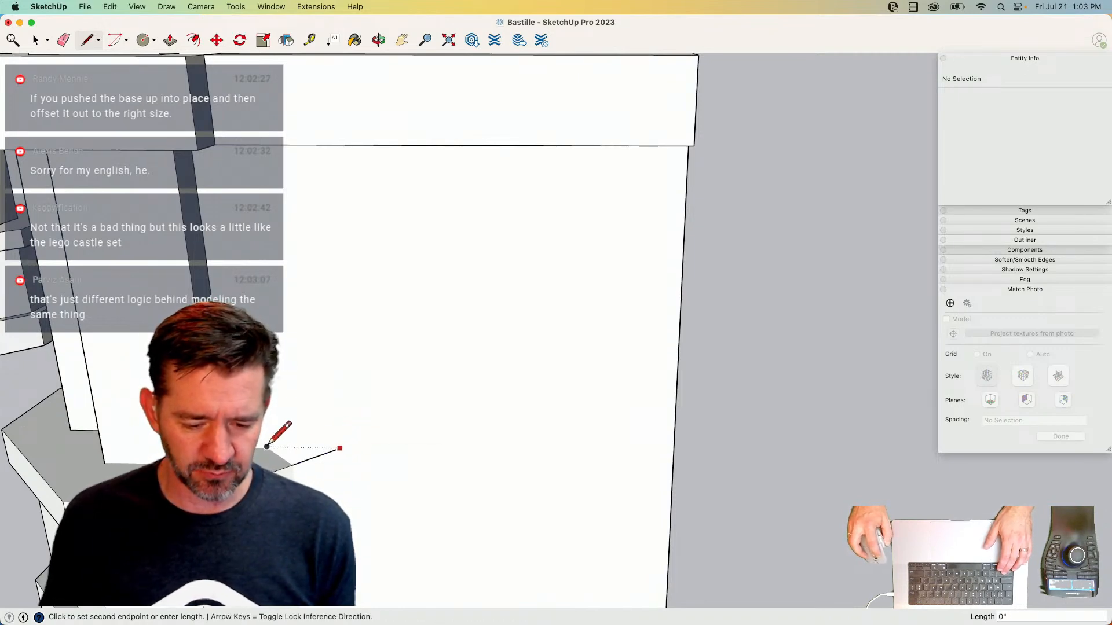
pyautogui.press('Escape')
pyautogui.click(340, 449)
pyautogui.press('Escape')
pyautogui.click(292, 465)
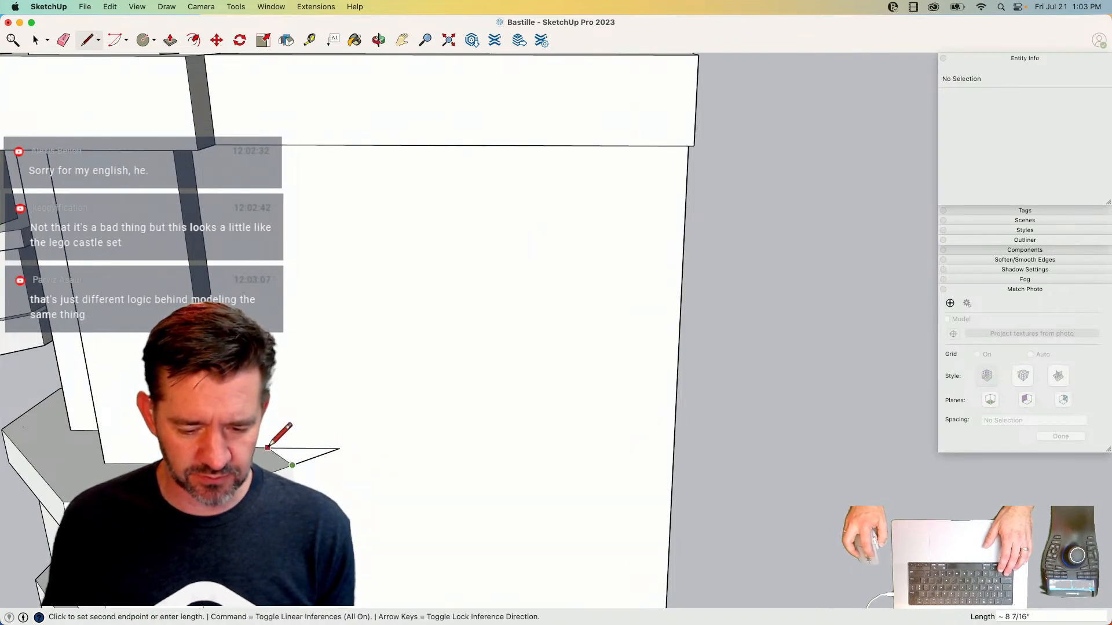
pyautogui.scroll(3, 276, 448)
pyautogui.scroll(2, 275, 447)
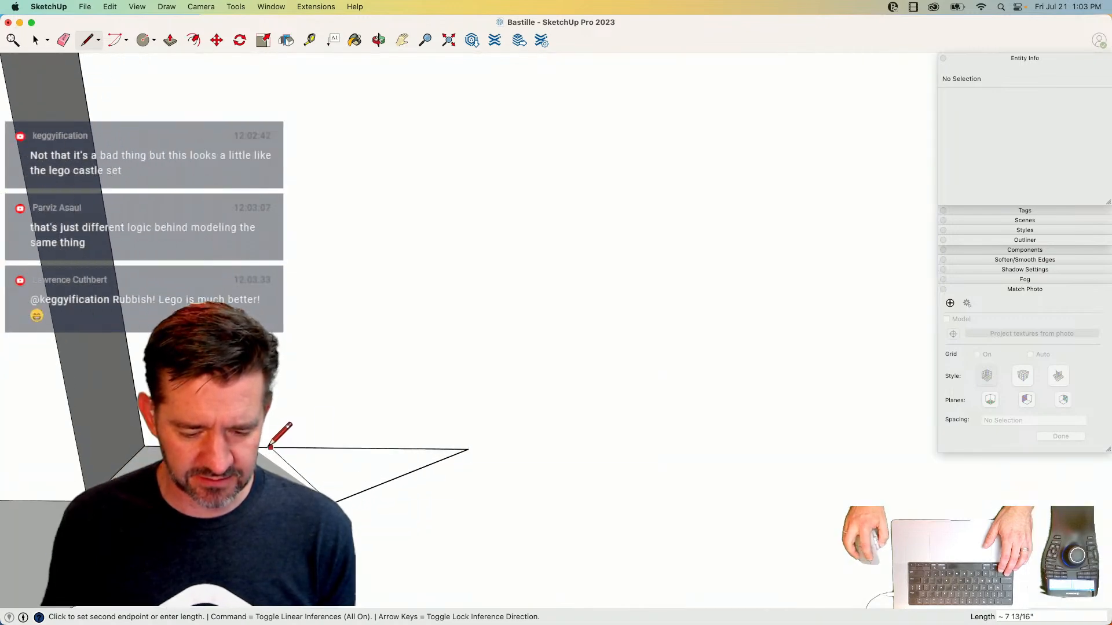
pyautogui.click(141, 7)
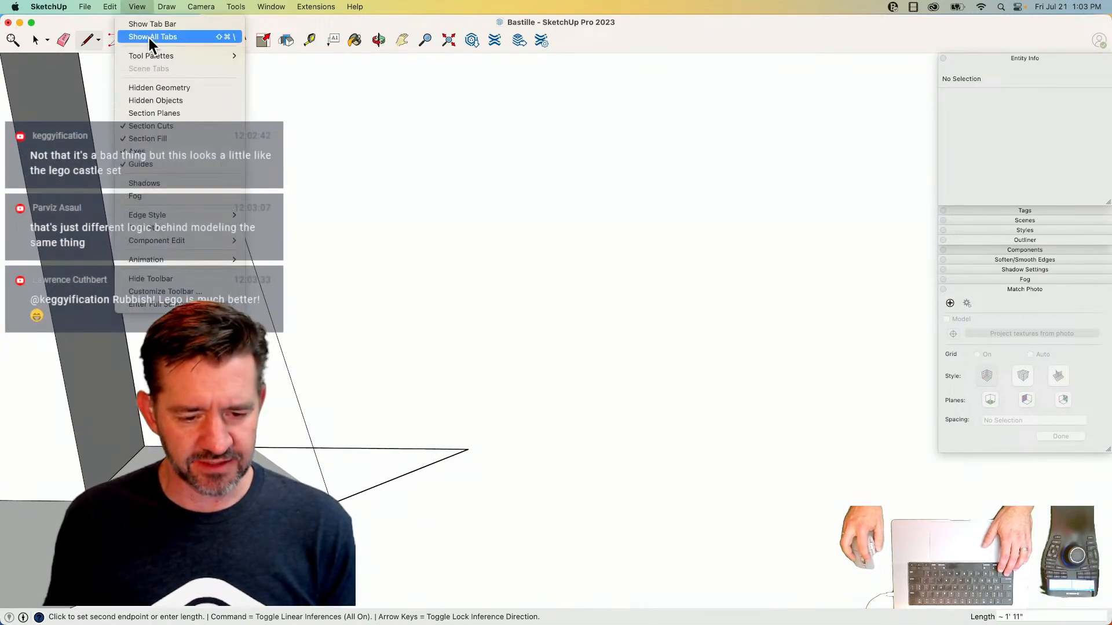
pyautogui.click(159, 88)
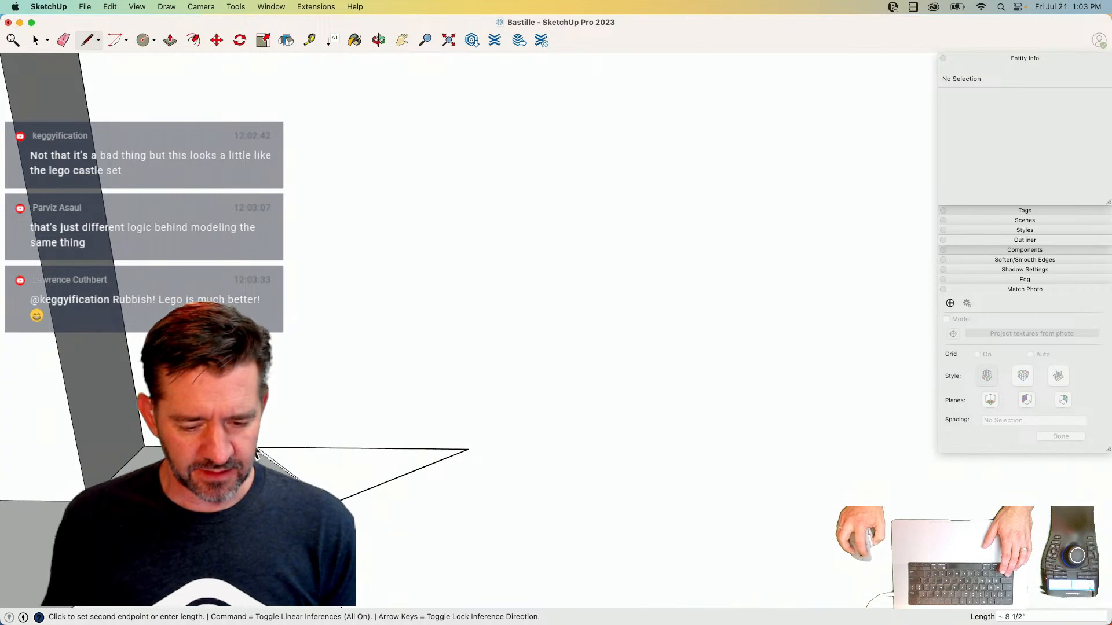
pyautogui.click(258, 452)
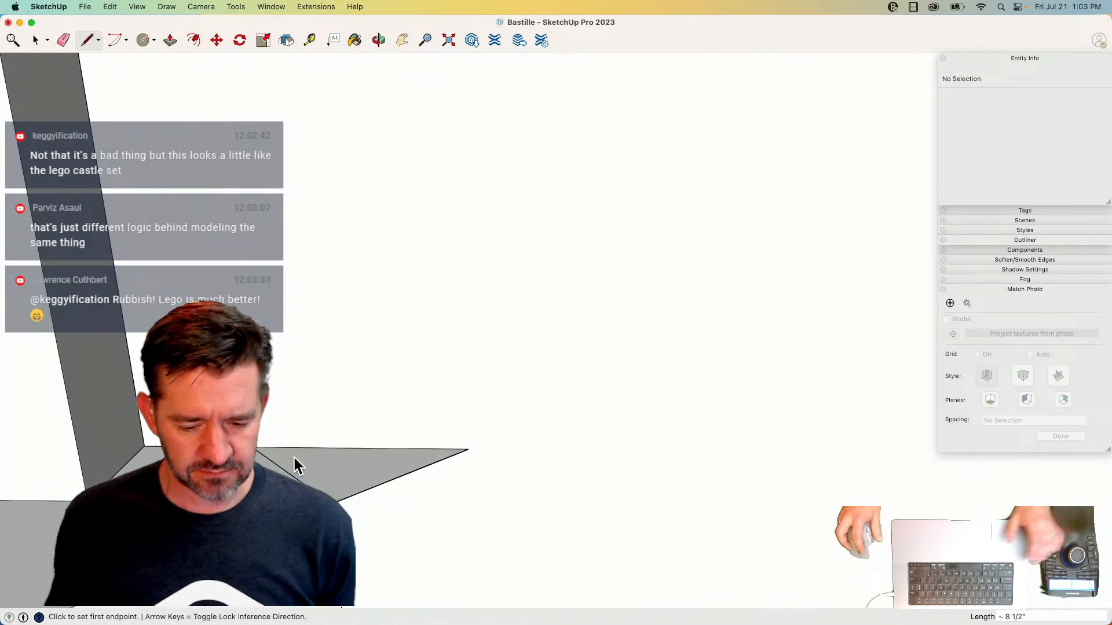
# - Extrude the triangular face down to the underside of the column base's top cap
pyautogui.press('p')
pyautogui.click(357, 490)
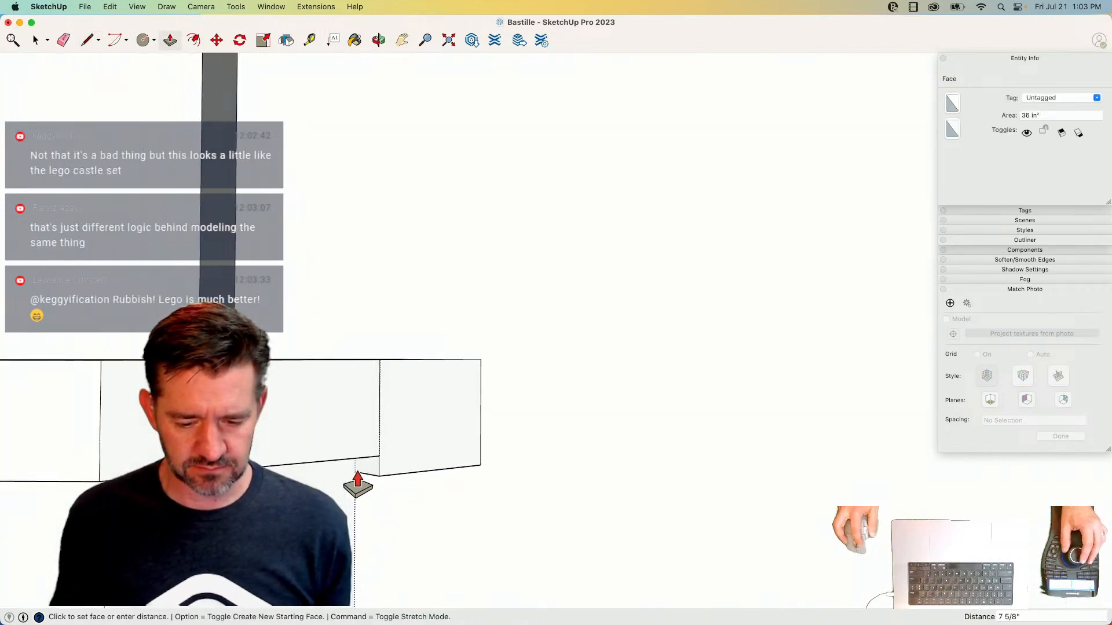
pyautogui.press('space')
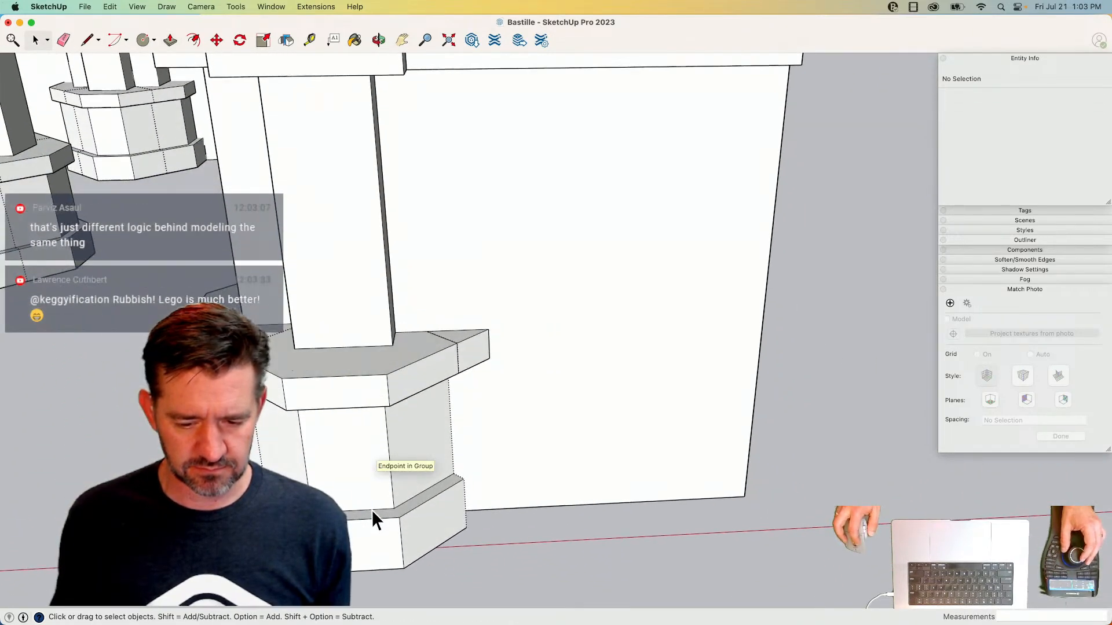
# - Outline a horizontal strip along the wall from the base cap's corner and extrude it down to the cap's thickness as a ledge
pyautogui.press('l')
pyautogui.click(458, 343)
pyautogui.press('Right')
pyautogui.click(803, 61)
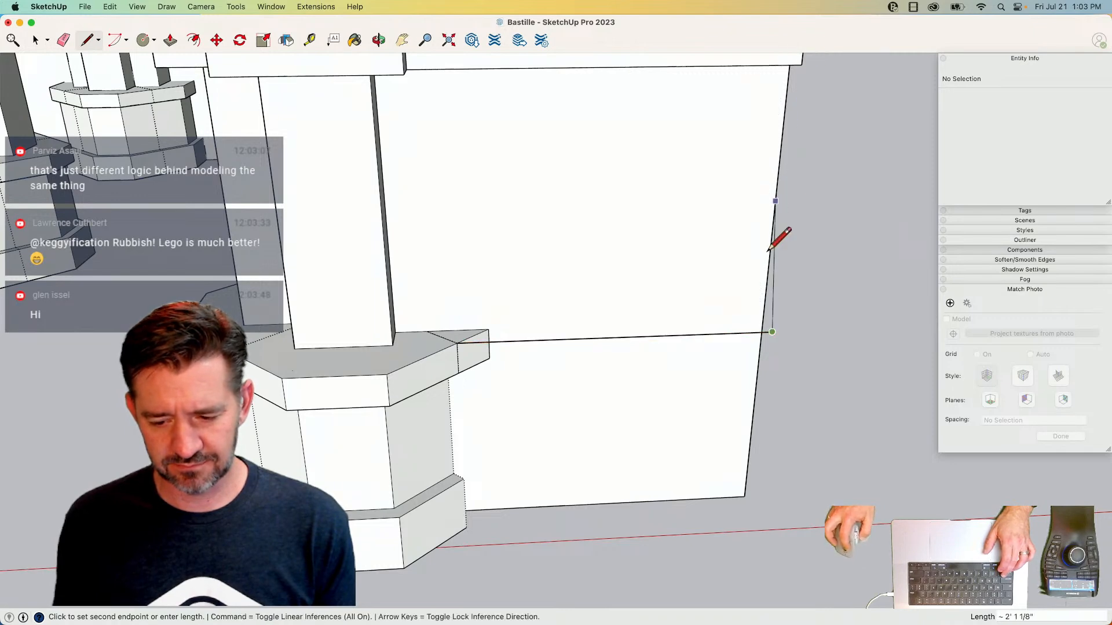
pyautogui.click(762, 319)
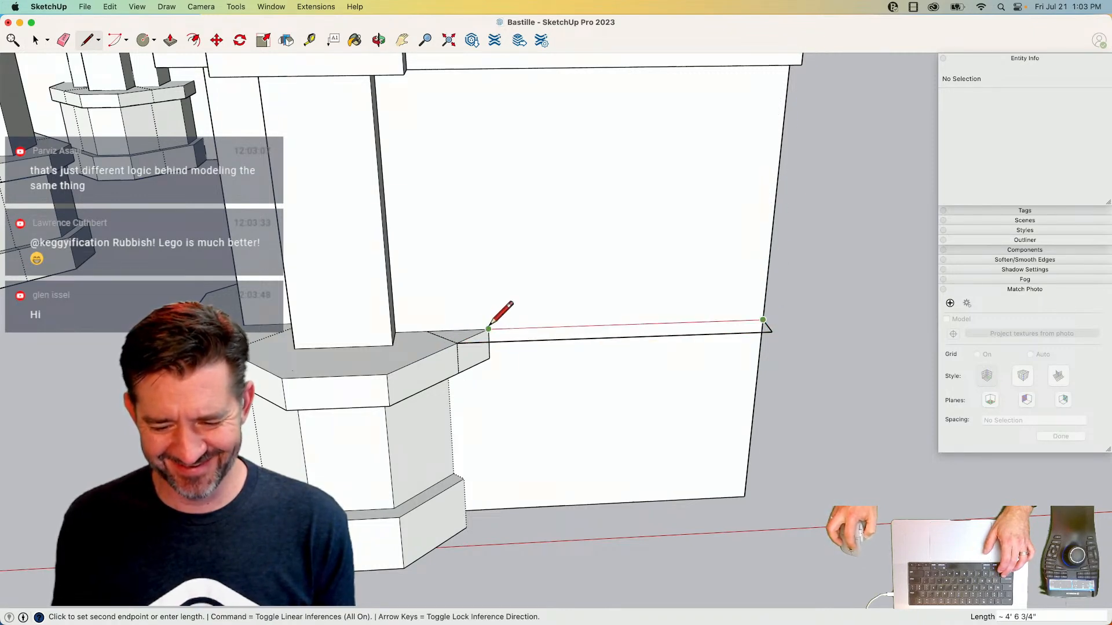
pyautogui.press('p')
pyautogui.click(495, 345)
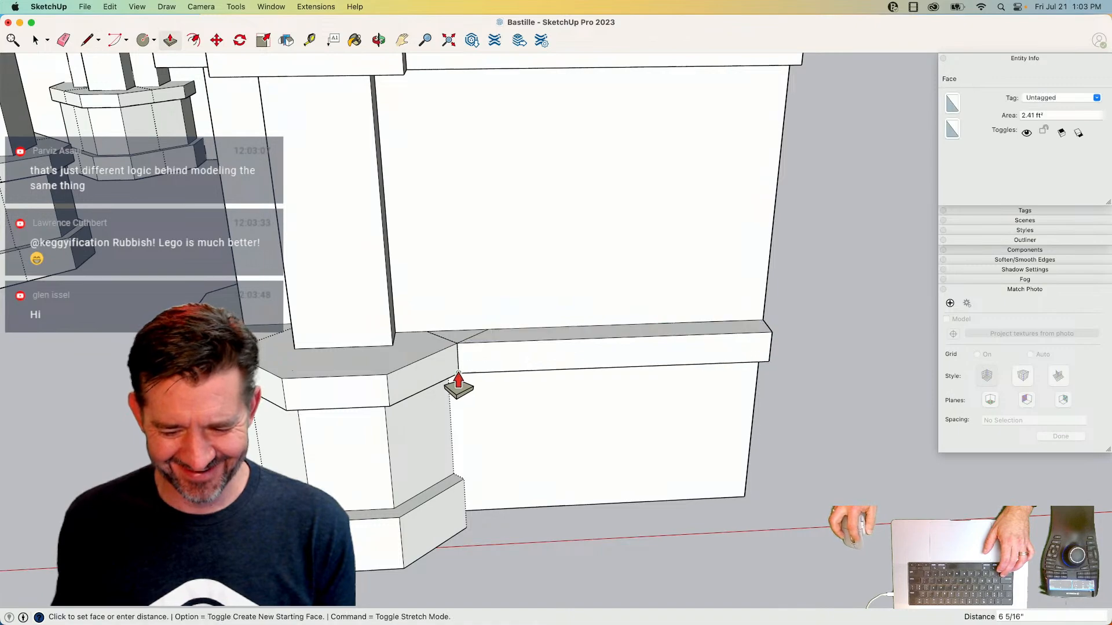
pyautogui.click(459, 385)
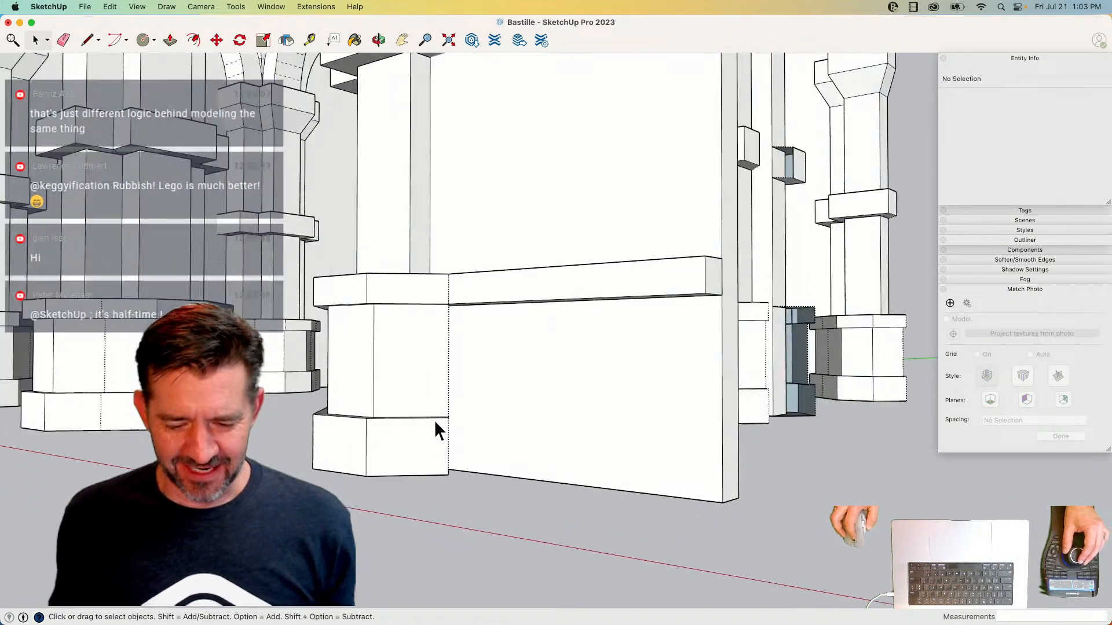
# - Draw edges beneath the ledge to close the gap between the middle section of the column base and the wall
pyautogui.press('l')
pyautogui.click(435, 478)
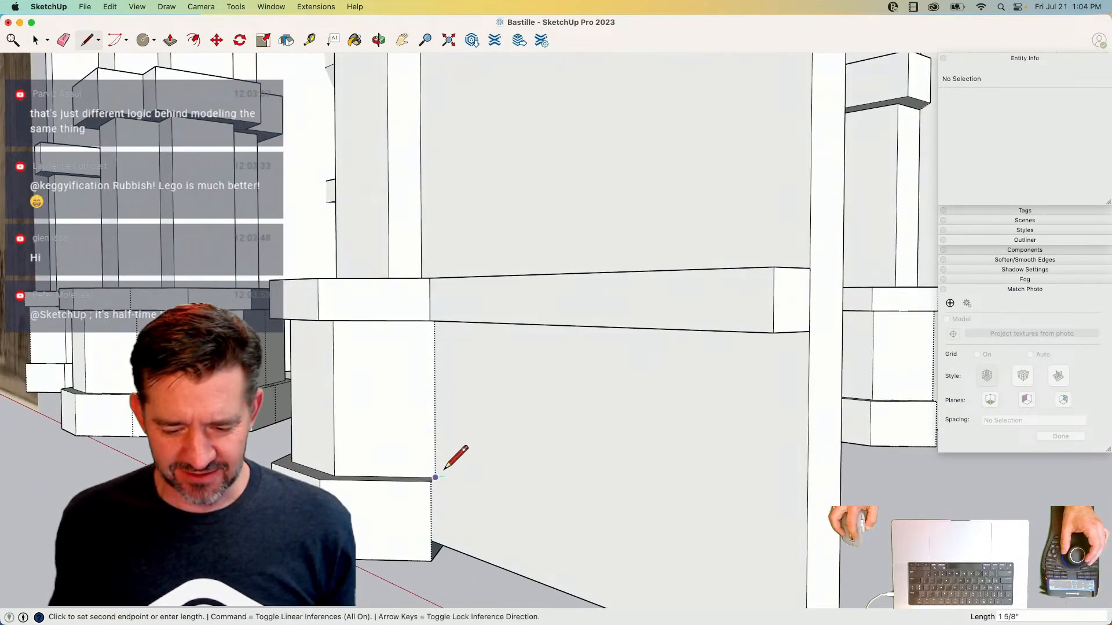
pyautogui.moveTo(472, 458)
pyautogui.mouseDown(button='middle')
pyautogui.moveTo(449, 197)
pyautogui.moveTo(457, 260)
pyautogui.mouseUp(button='middle')
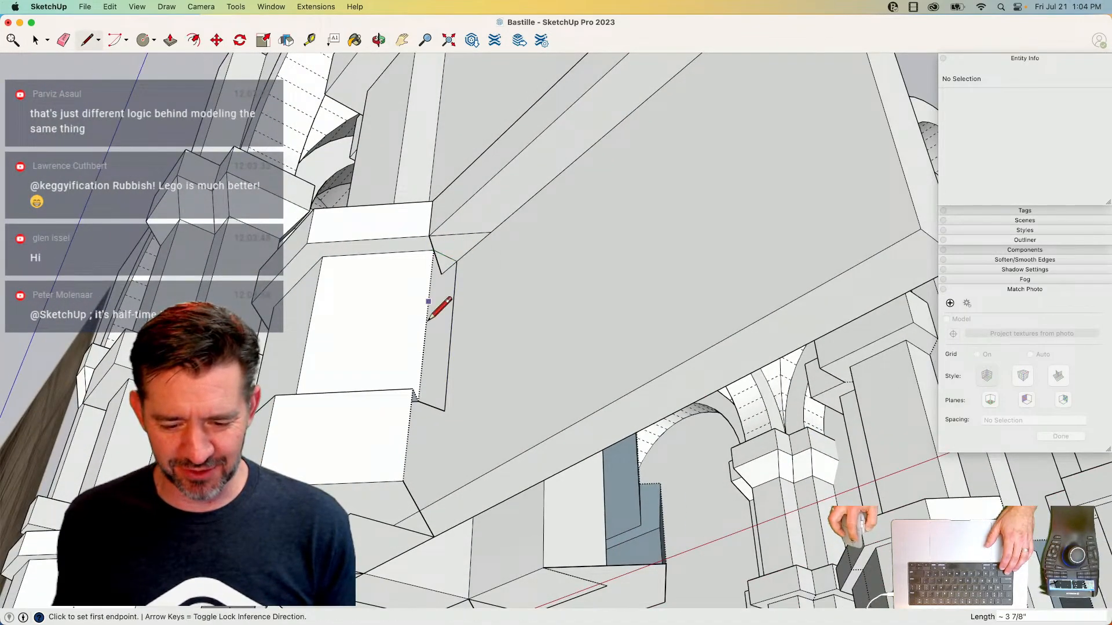
pyautogui.click(418, 400)
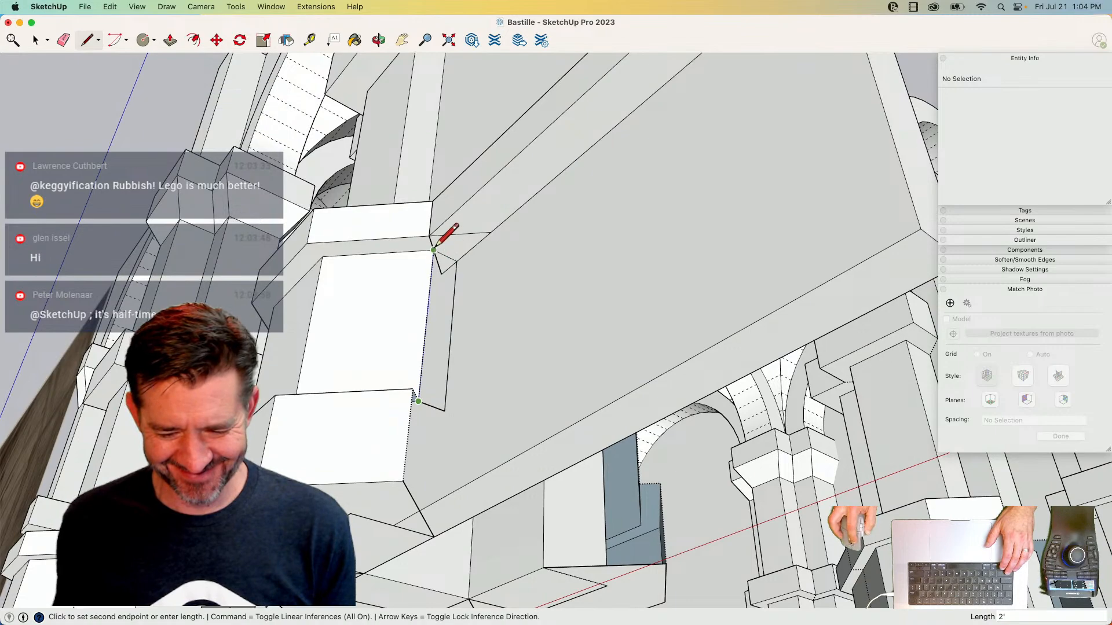
pyautogui.click(433, 252)
pyautogui.press('space')
# - Close the triangular face between the column base's lowest block and the wall, and extrude it down to the block's underside
pyautogui.press('l')
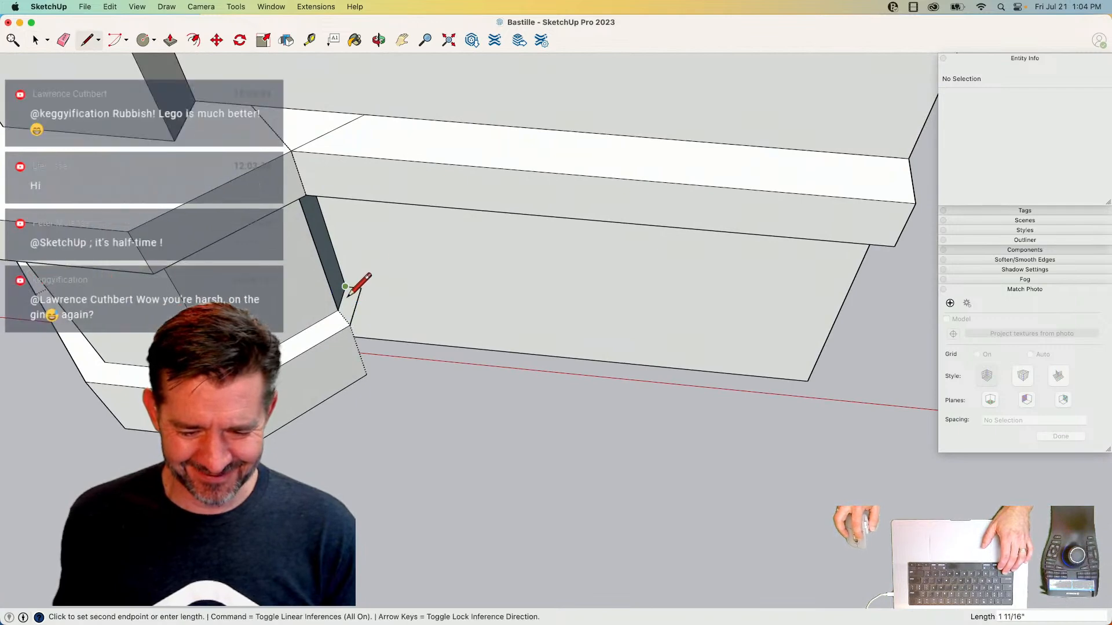
pyautogui.click(338, 311)
pyautogui.click(349, 326)
pyautogui.press('p')
pyautogui.click(351, 303)
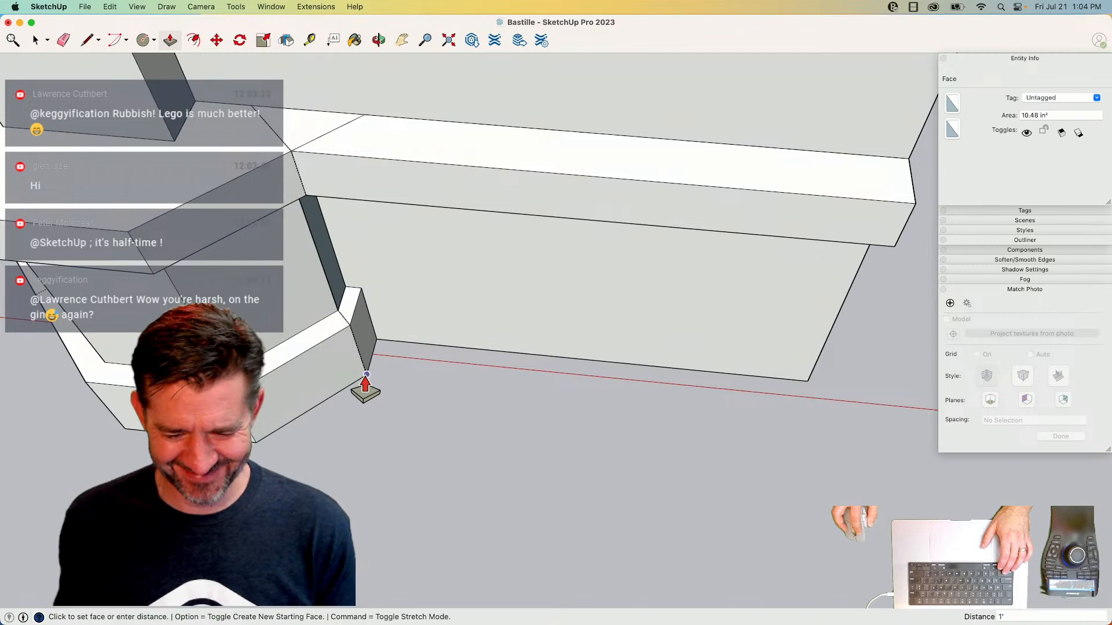
pyautogui.click(368, 380)
pyautogui.press('space')
pyautogui.press('l')
pyautogui.click(360, 287)
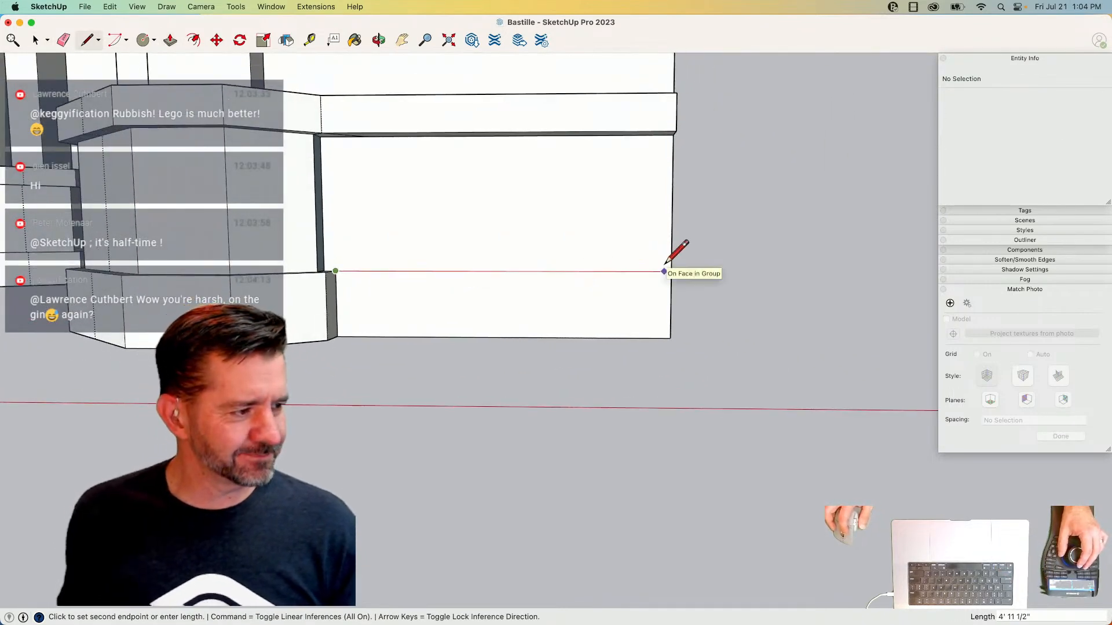
pyautogui.press('space')
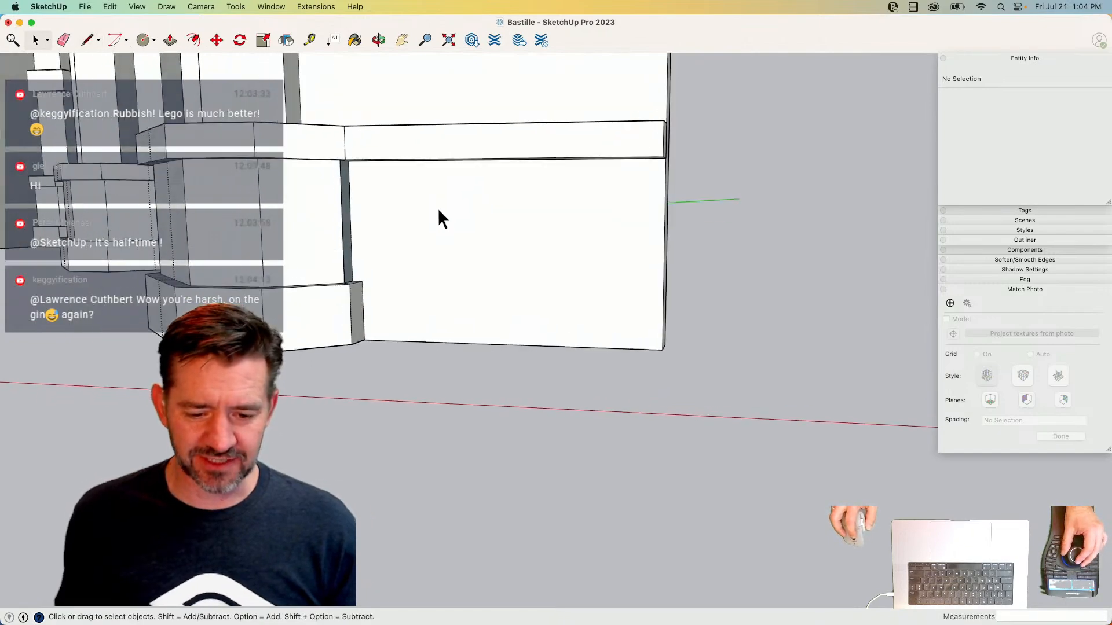
# - Reverse the dark side face joining the base's middle section to the wall, and turn off the display of hidden geometry
pyautogui.rightClick(370, 222)
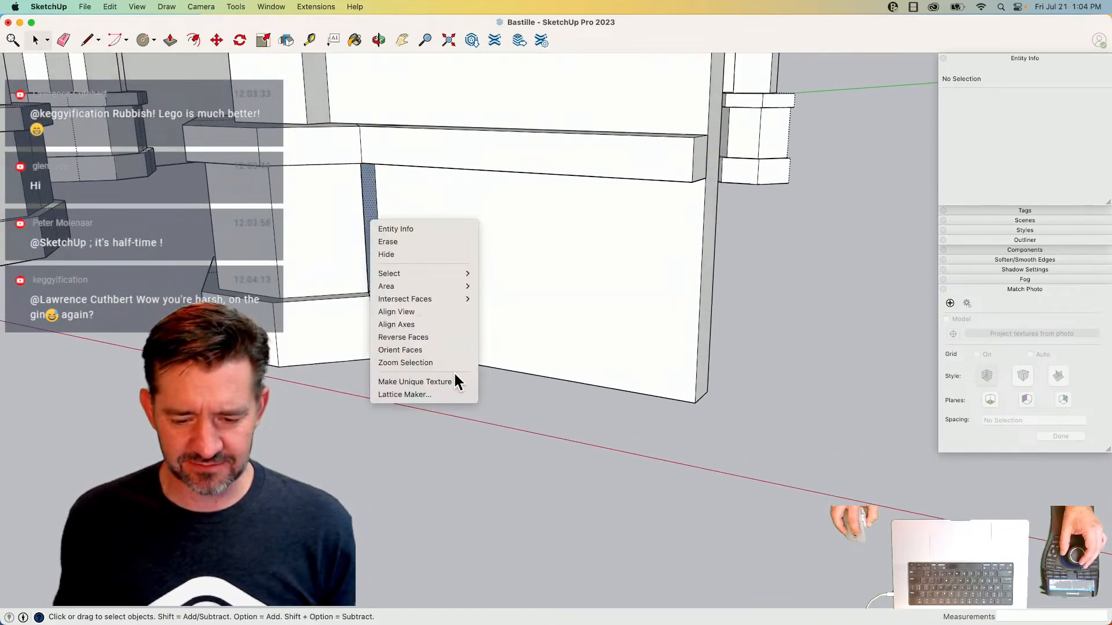
pyautogui.click(425, 337)
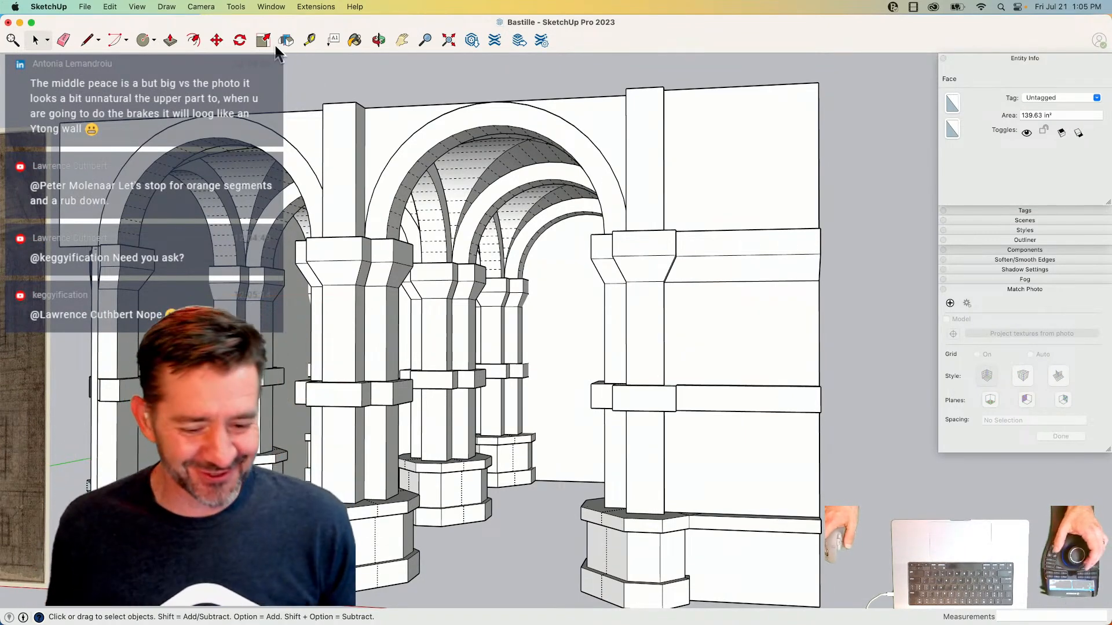
pyautogui.click(137, 6)
pyautogui.moveTo(109, 7)
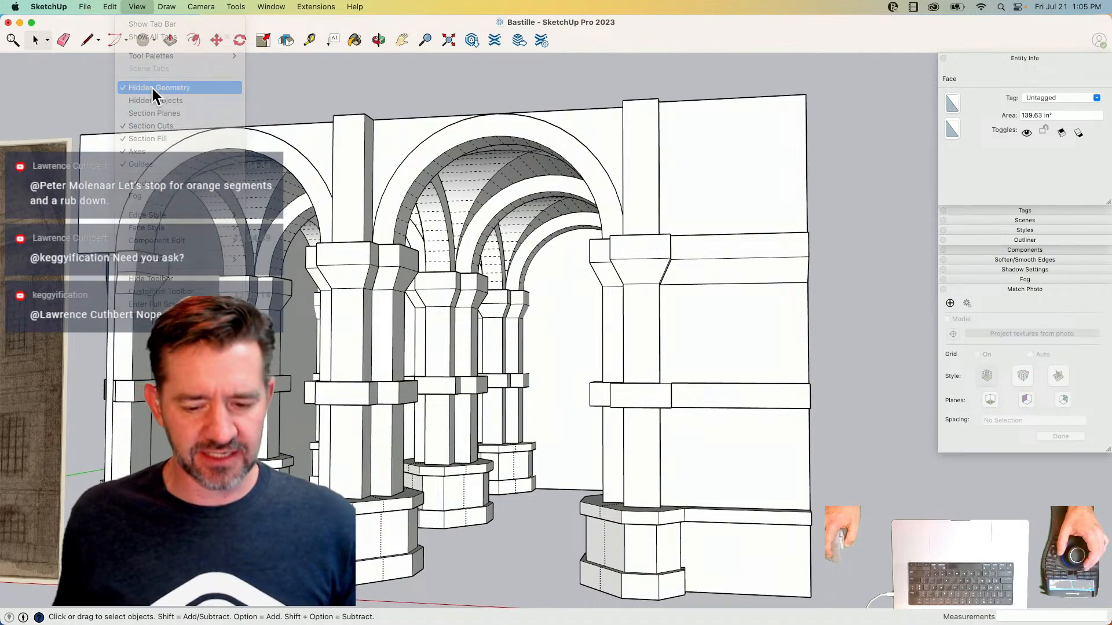
pyautogui.click(154, 87)
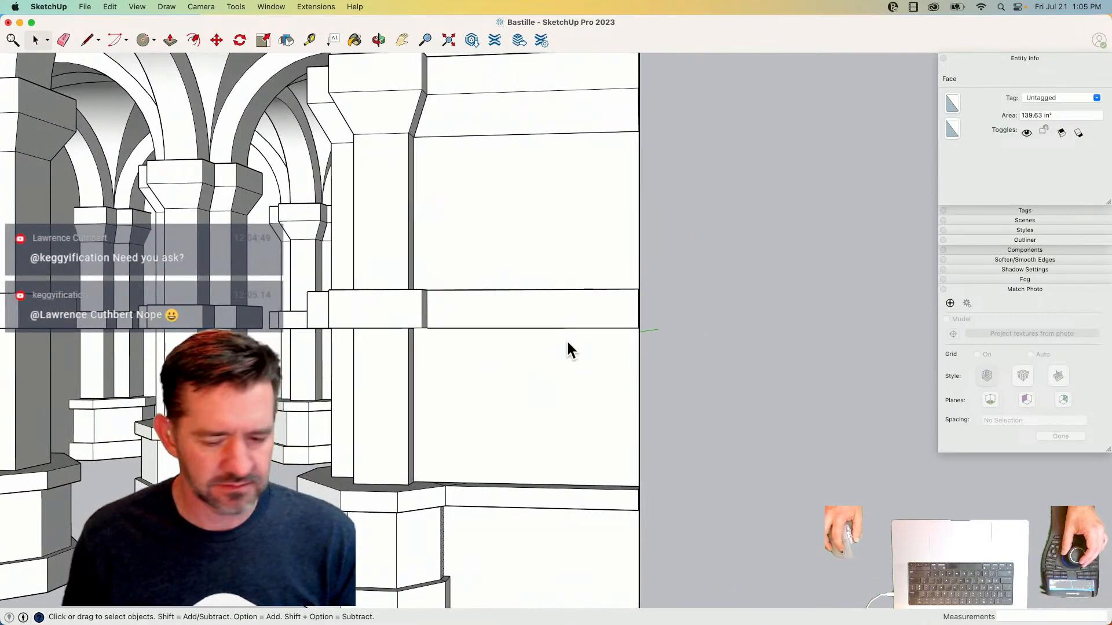
pyautogui.click(514, 308)
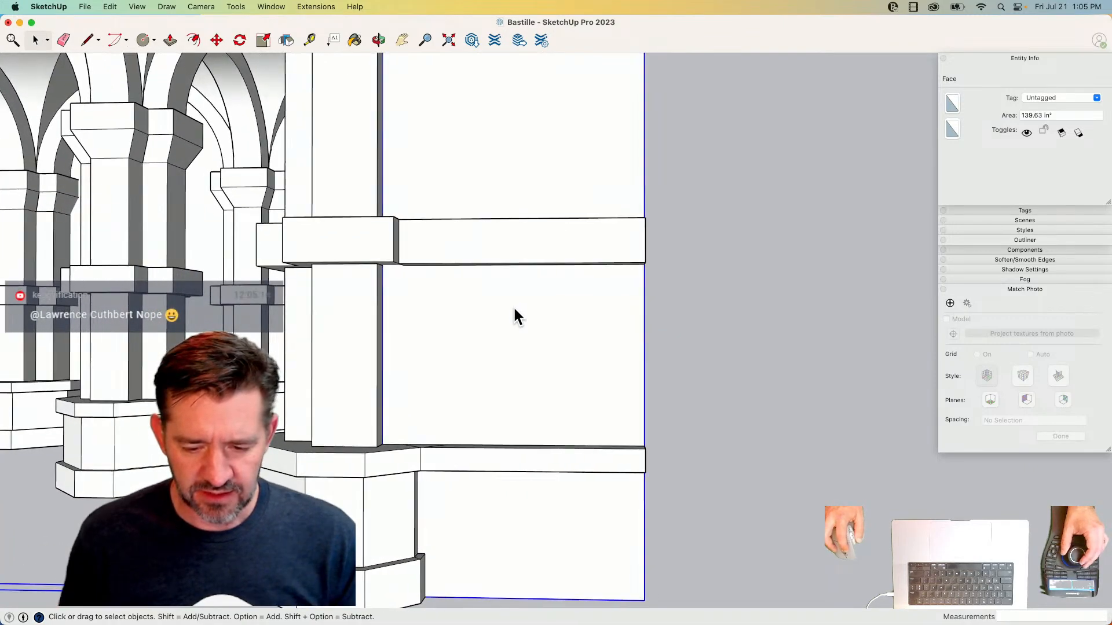
pyautogui.doubleClick(516, 297)
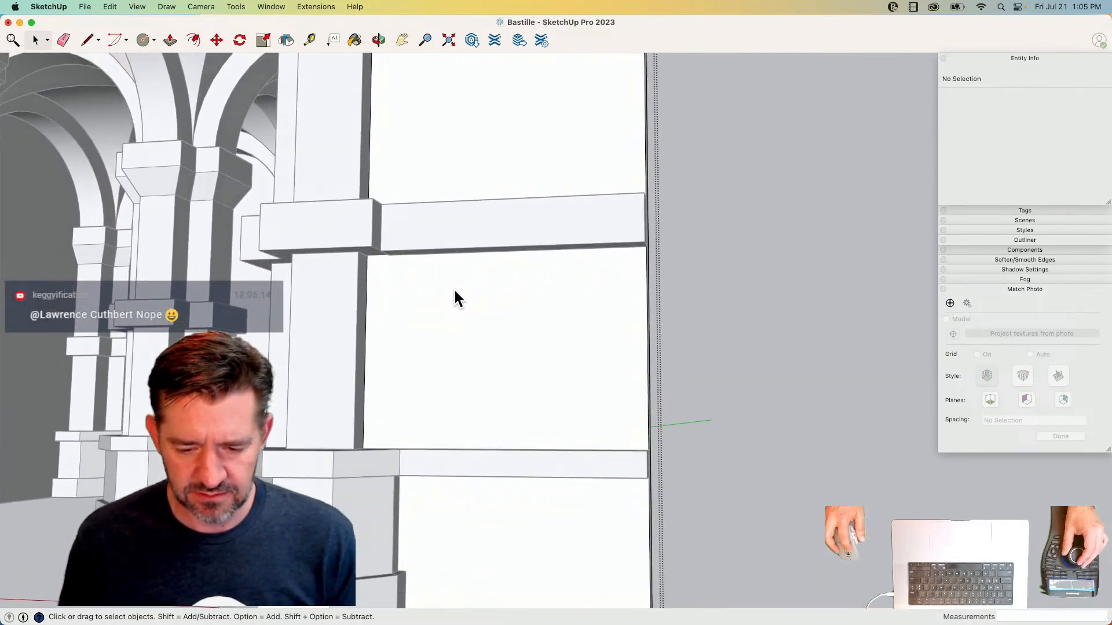
pyautogui.click(454, 290)
pyautogui.click(777, 320)
pyautogui.press('r')
pyautogui.click(438, 272)
pyautogui.press('space')
# - Draw a rectangle filling the wall area between the middle band and the base ledge, and offset it inward about 8 11/16"
pyautogui.press('r')
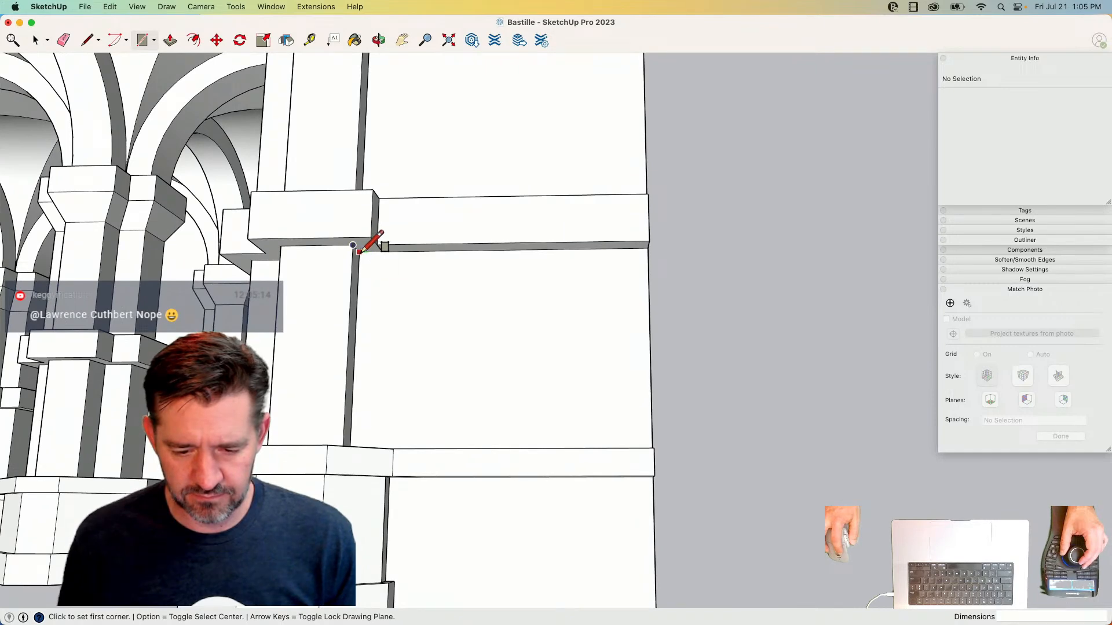
pyautogui.click(359, 250)
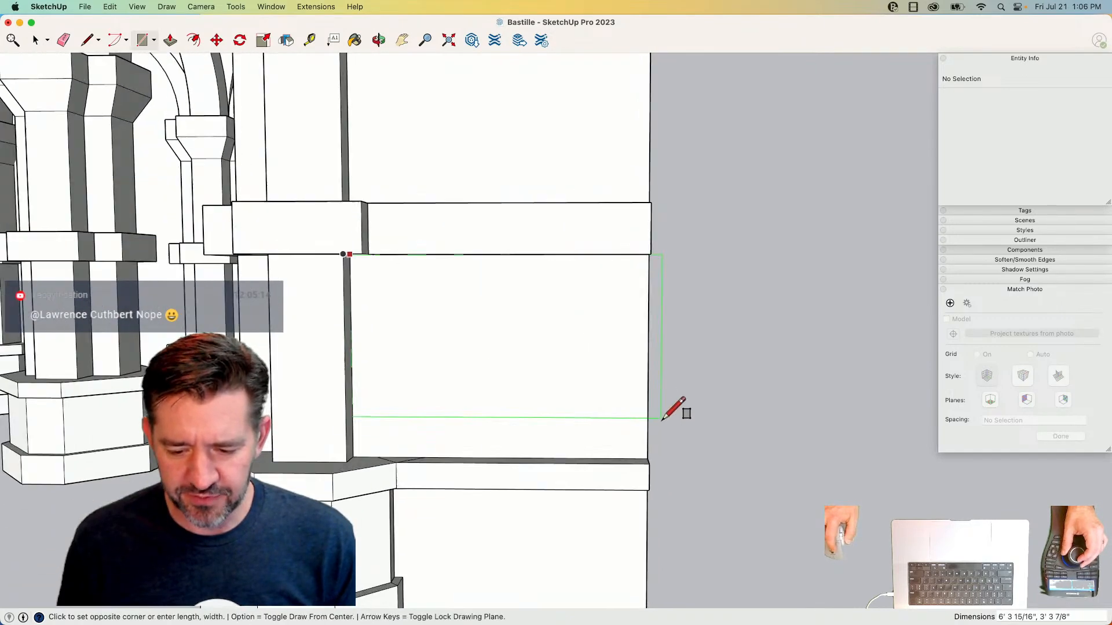
pyautogui.click(644, 460)
pyautogui.press('f')
pyautogui.click(590, 425)
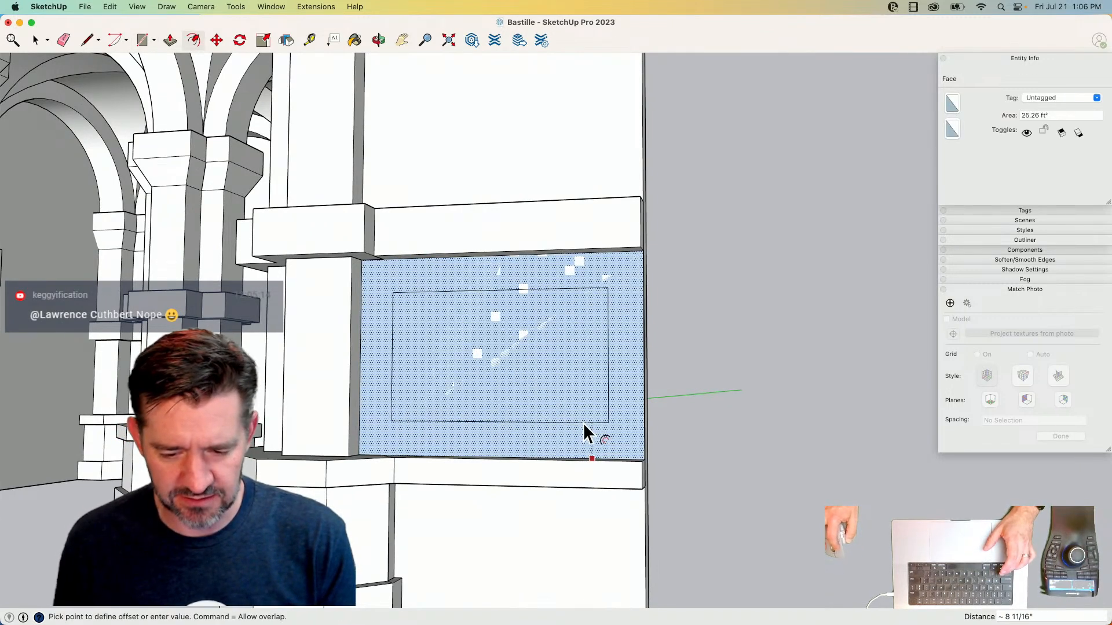
pyautogui.click(584, 424)
# - Split the inner rectangle vertically at its midpoint and erase the half nearest the column
pyautogui.press('l')
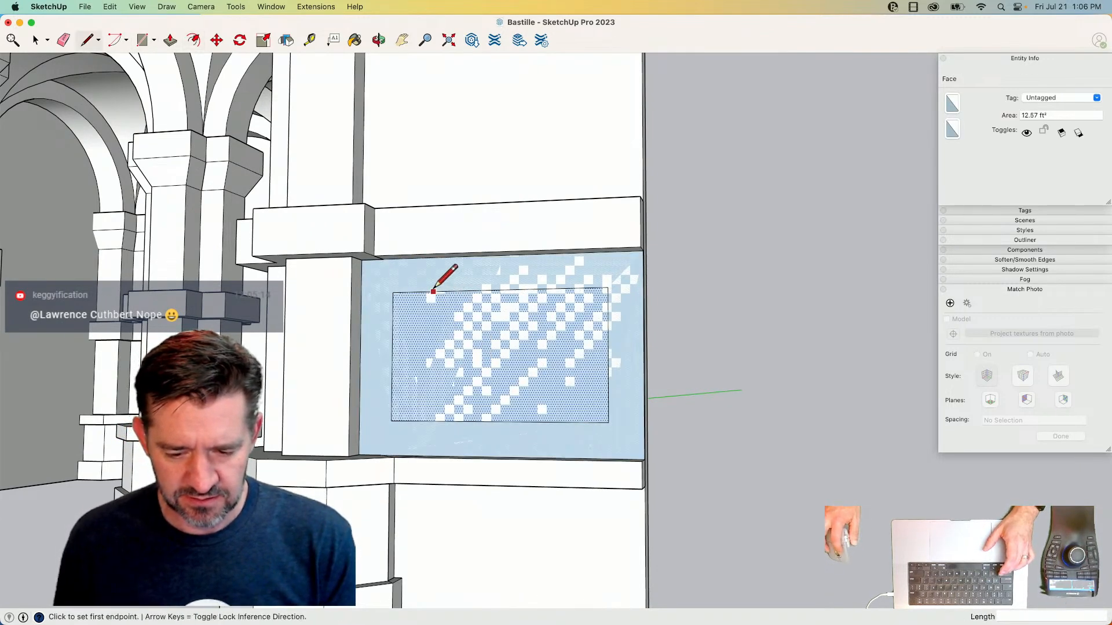
pyautogui.click(498, 289)
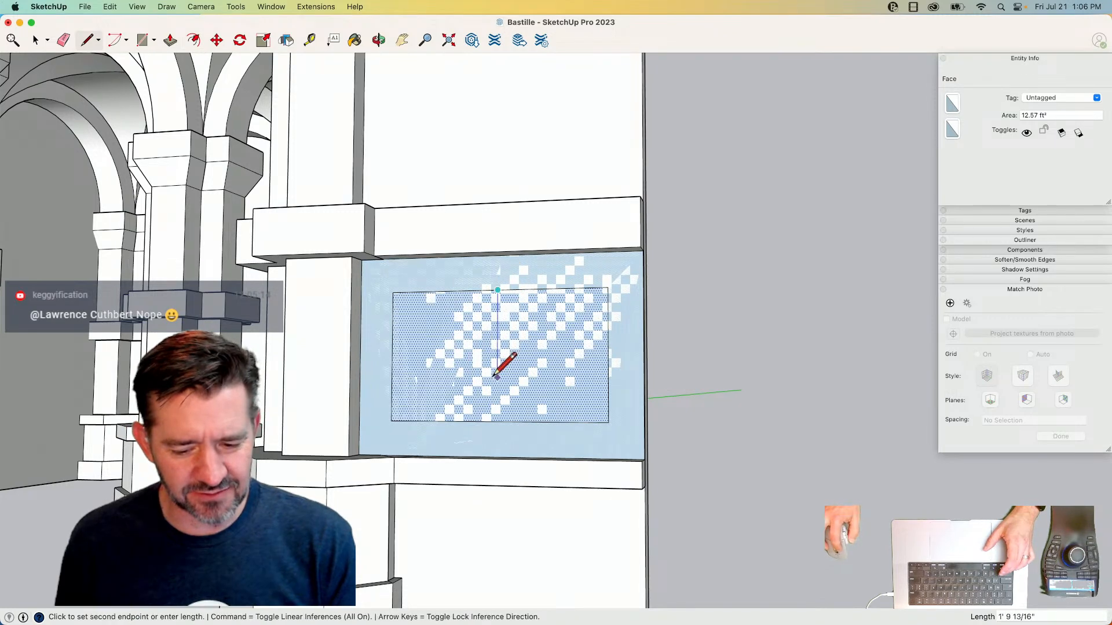
pyautogui.click(496, 421)
pyautogui.press('e')
pyautogui.moveTo(424, 291)
pyautogui.mouseDown()
pyautogui.moveTo(392, 321)
pyautogui.moveTo(425, 430)
pyautogui.mouseUp()
pyautogui.press('space')
pyautogui.press('e')
pyautogui.press('space')
# - Delete the surrounding face and its outline on the wall, keeping only the small rectangular window panel
pyautogui.doubleClick(545, 390)
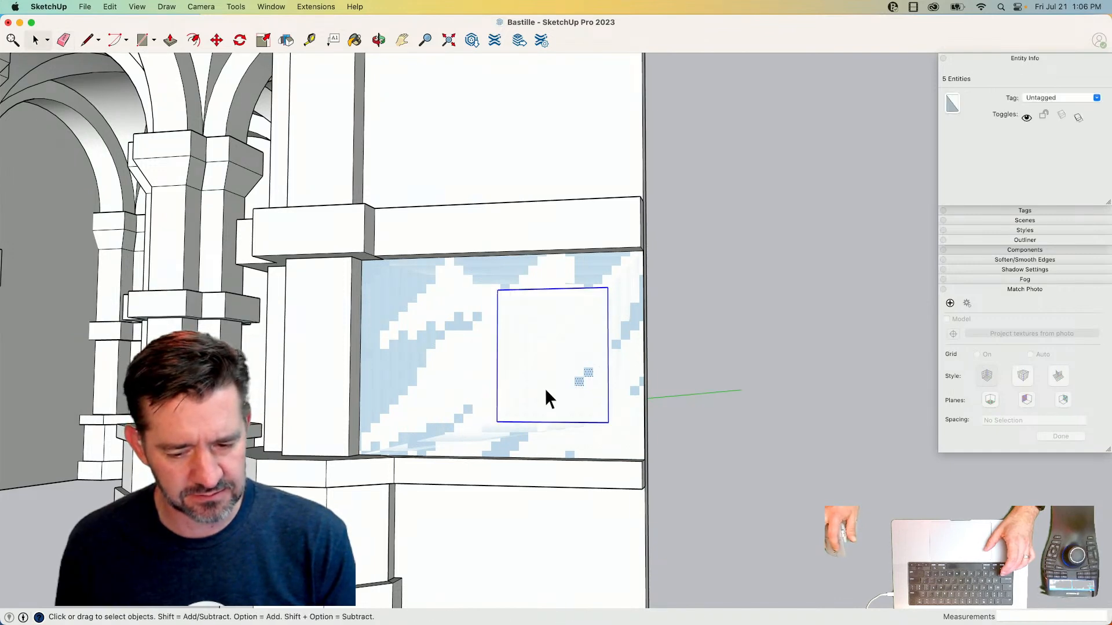
pyautogui.press('e')
pyautogui.press('space')
pyautogui.click(387, 266)
pyautogui.keyDown('shift'); pyautogui.click(547, 301); pyautogui.keyUp('shift')
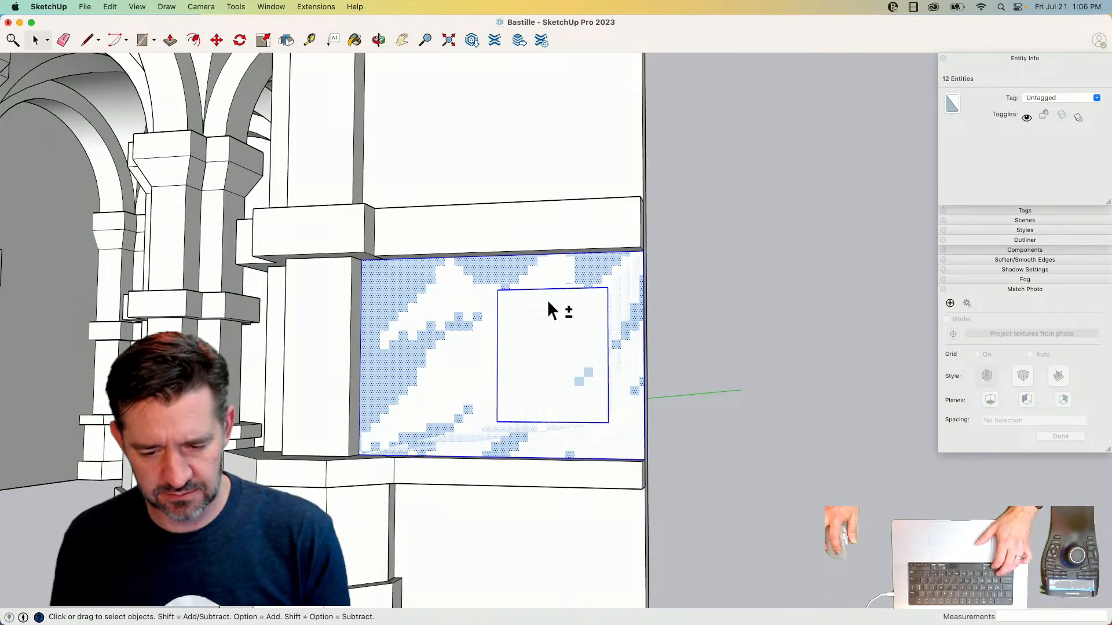
pyautogui.keyDown('alt'); pyautogui.keyDown('shift'); pyautogui.doubleClick(547, 302); pyautogui.keyUp('shift'); pyautogui.keyUp('alt')
pyautogui.press('Delete')
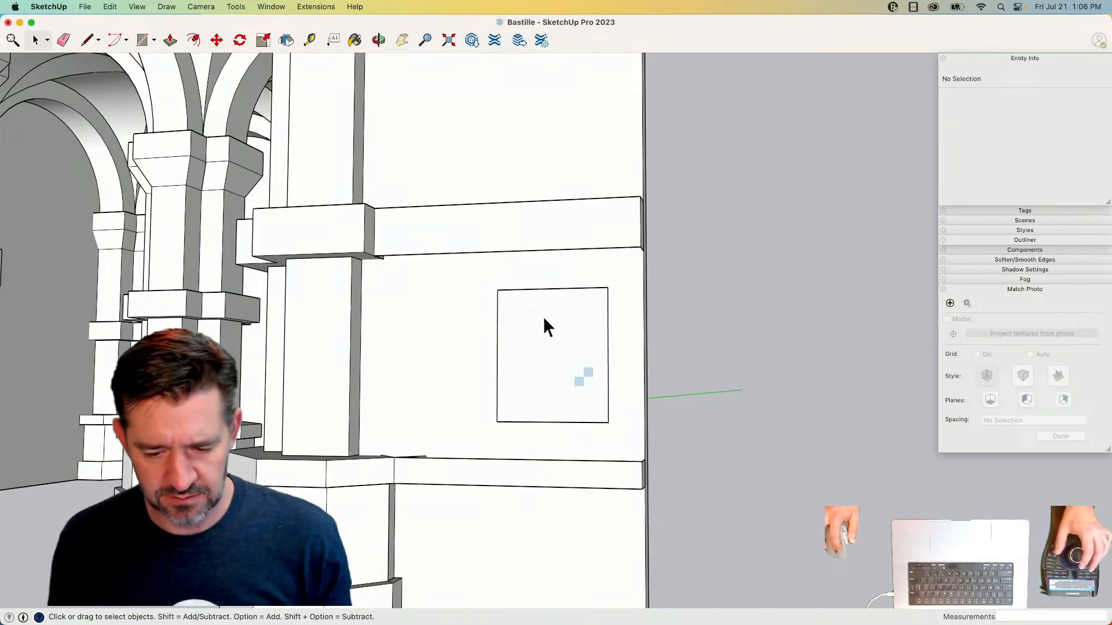
# - Move the window panel horizontally about 9 7/8" toward the column to center it on the wall
pyautogui.click(543, 315)
pyautogui.press('m')
pyautogui.click(572, 370)
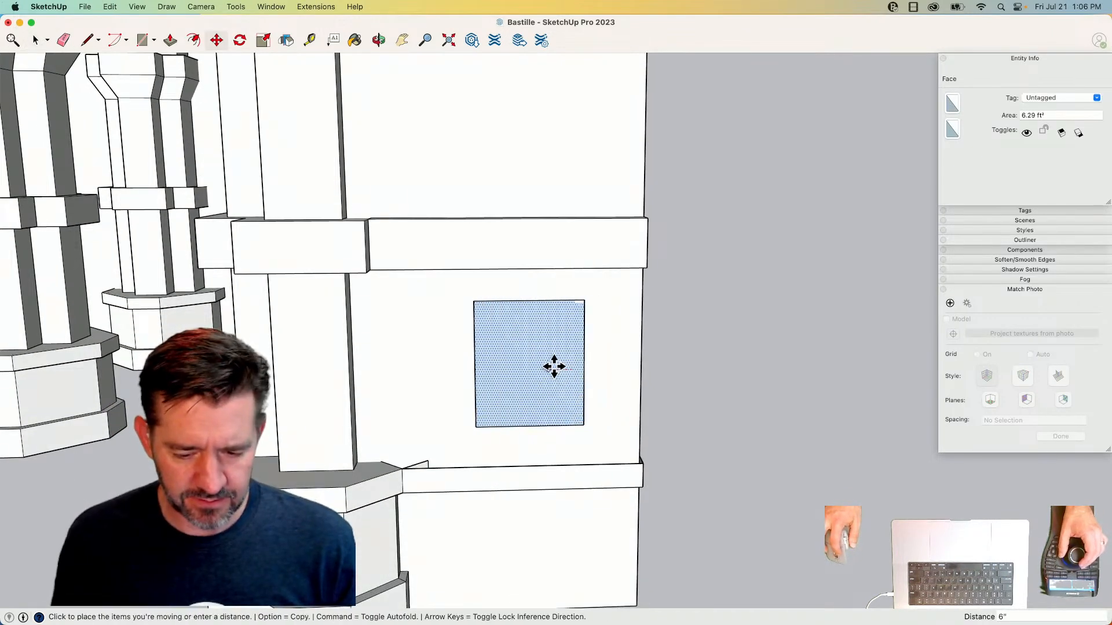
pyautogui.click(532, 366)
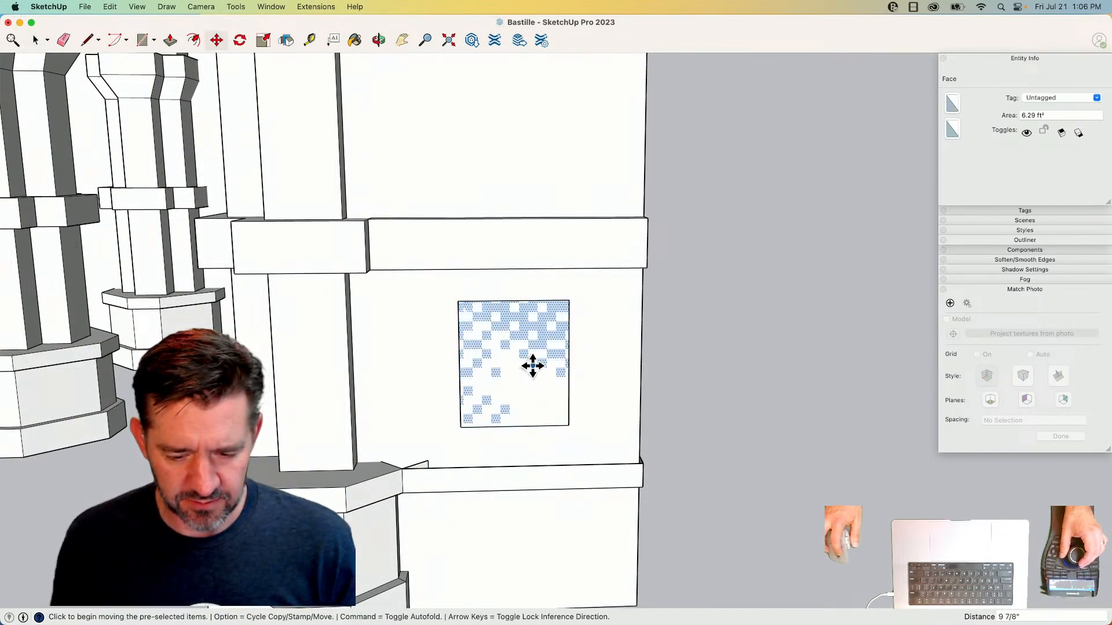
# - Redraw the base ledge's back edge along the wall to restore its top face, and hide the seam with the column base
pyautogui.press('l')
pyautogui.click(348, 452)
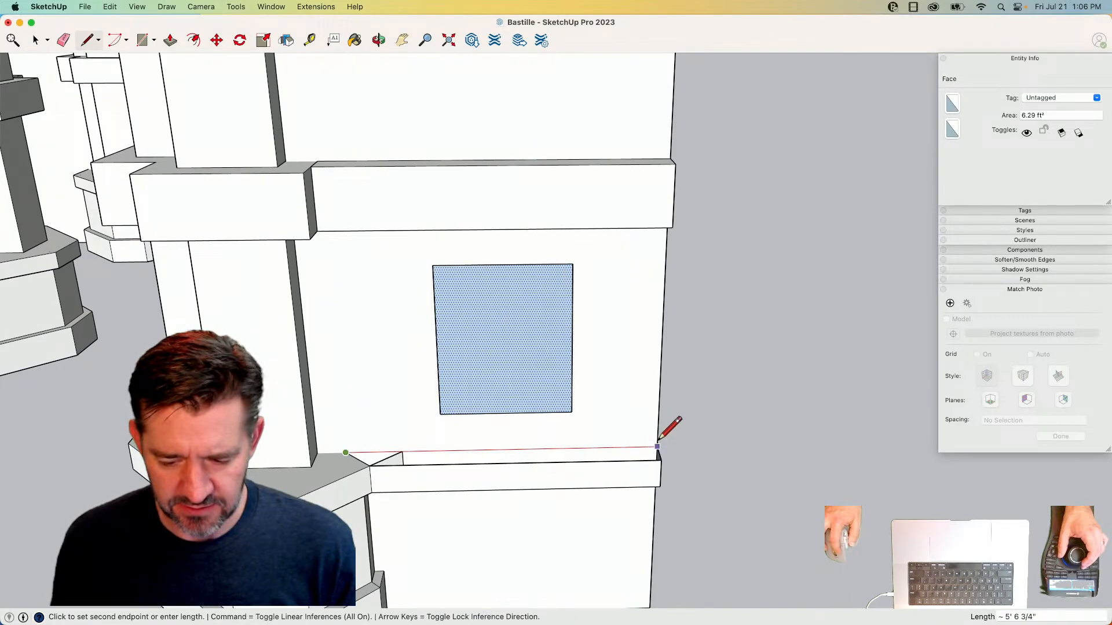
pyautogui.click(658, 446)
pyautogui.press('e')
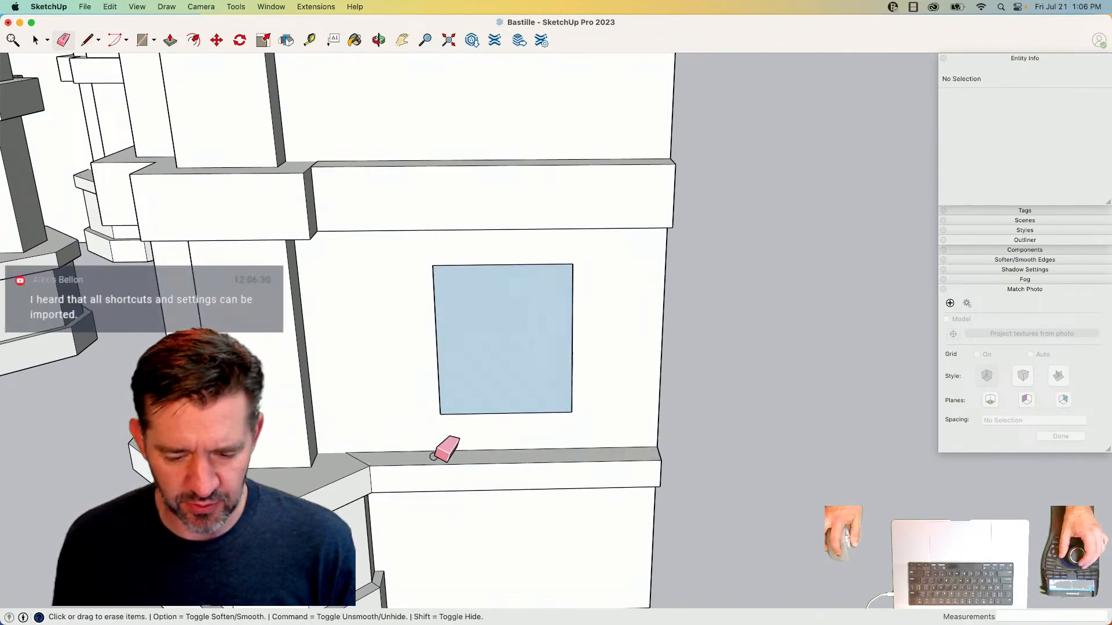
pyautogui.press('space')
pyautogui.press('e')
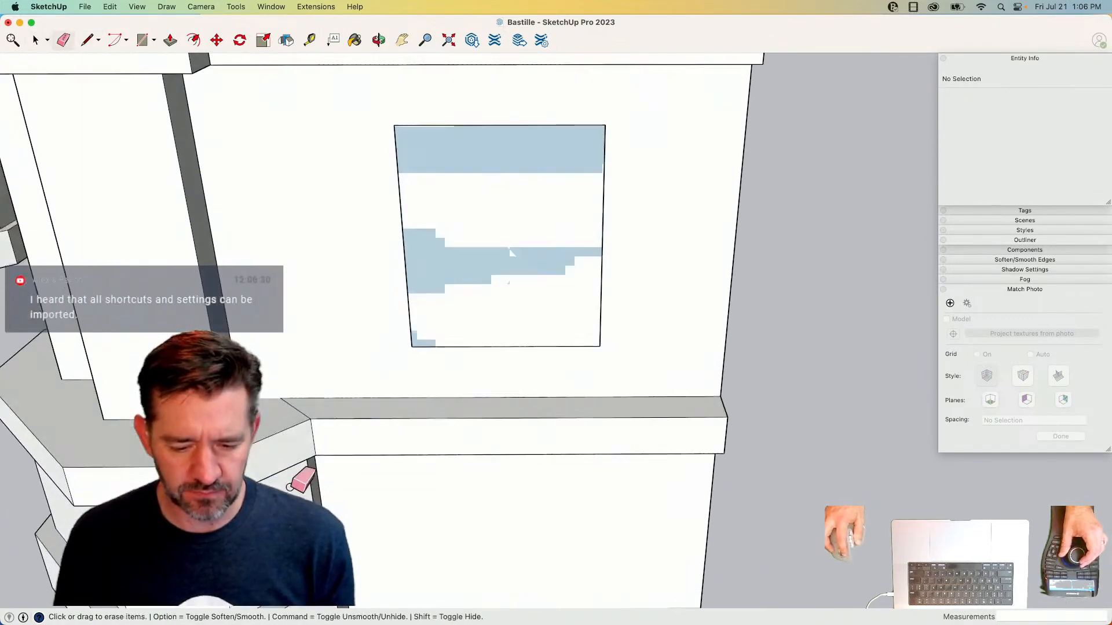
pyautogui.press('alt')
pyautogui.moveTo(294, 408); pyautogui.dragTo(304, 400)
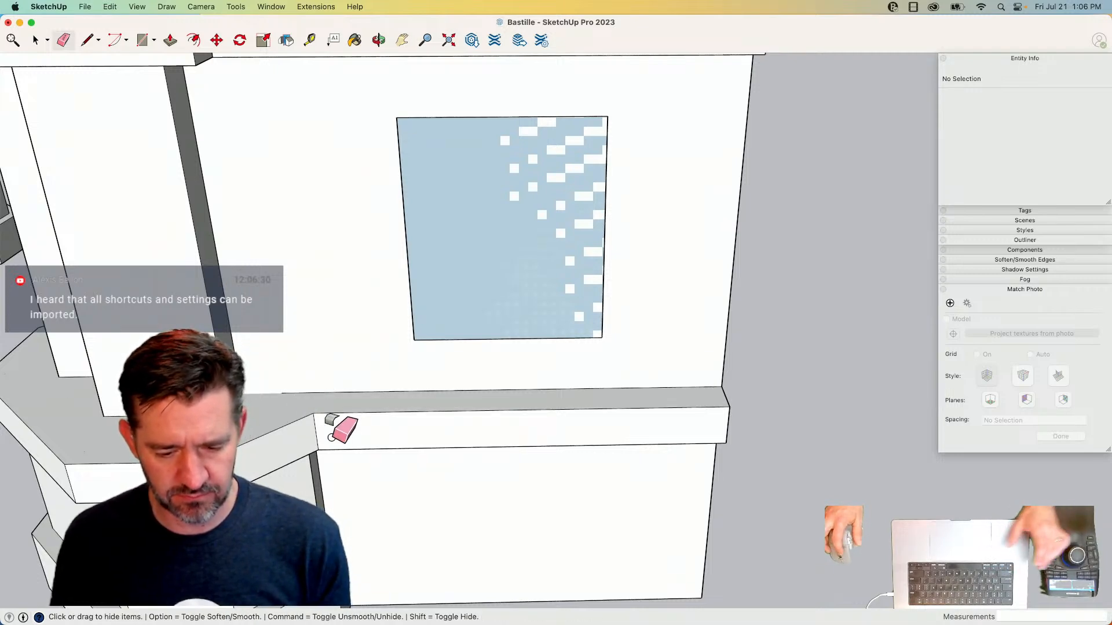
pyautogui.press('space')
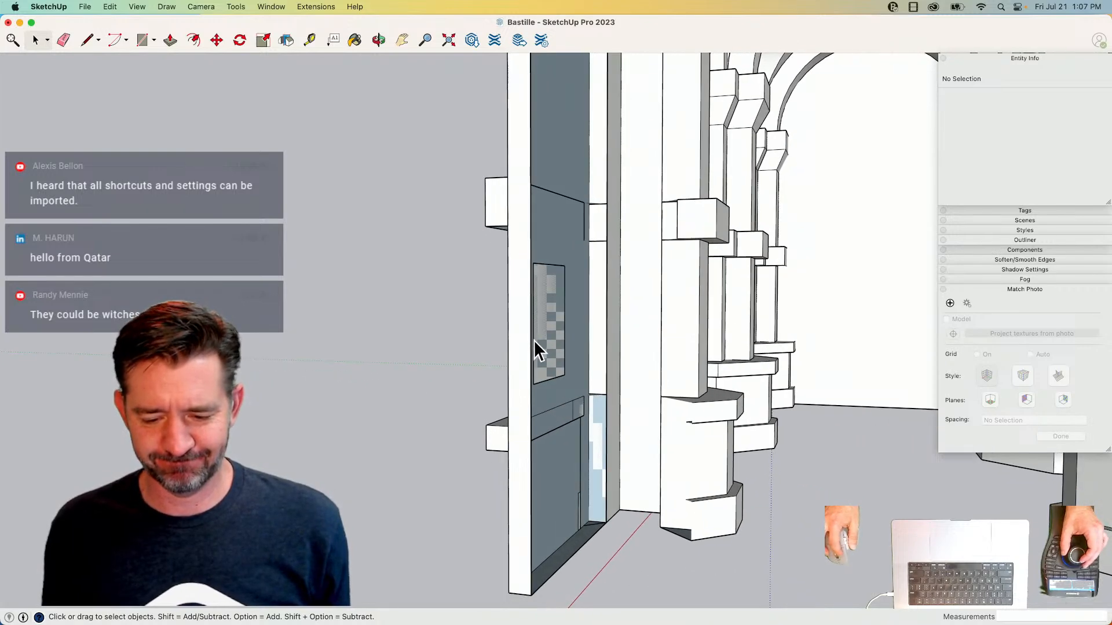
# - Extrude the window panel back through the wall's thickness and delete its front face to form an open recess
pyautogui.scroll(3, 527, 314)
pyautogui.press('p')
pyautogui.click(526, 401)
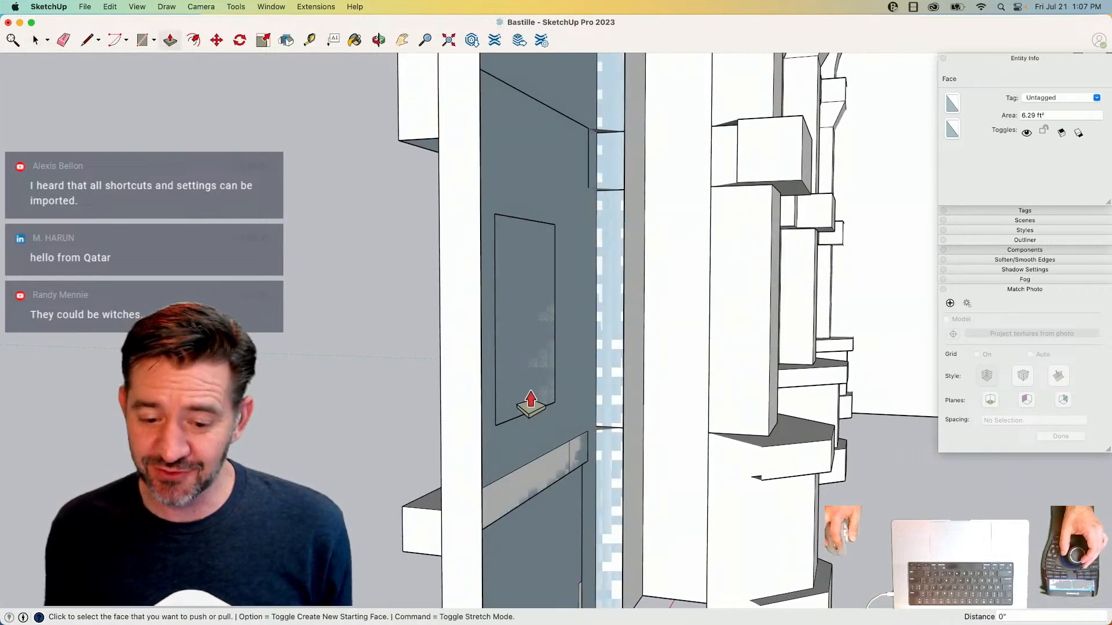
pyautogui.click(482, 457)
pyautogui.press('space')
pyautogui.click(536, 370)
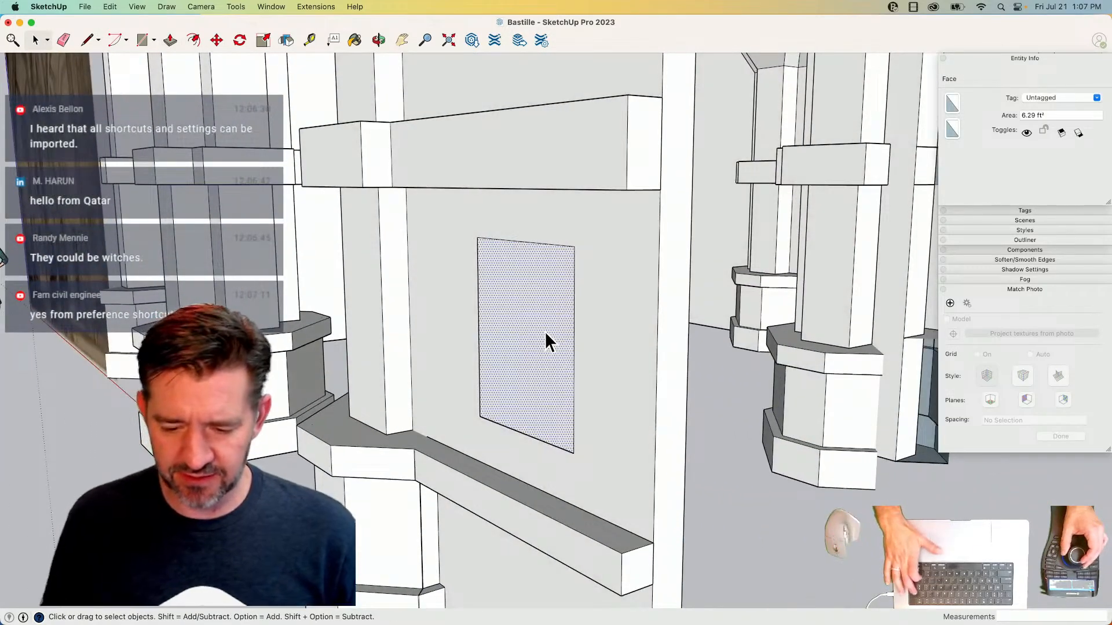
pyautogui.press('Delete')
# - Select the whole window recess and begin making it a component with the definition name "Window 1"
pyautogui.tripleClick(592, 302)
pyautogui.rightClick(592, 301)
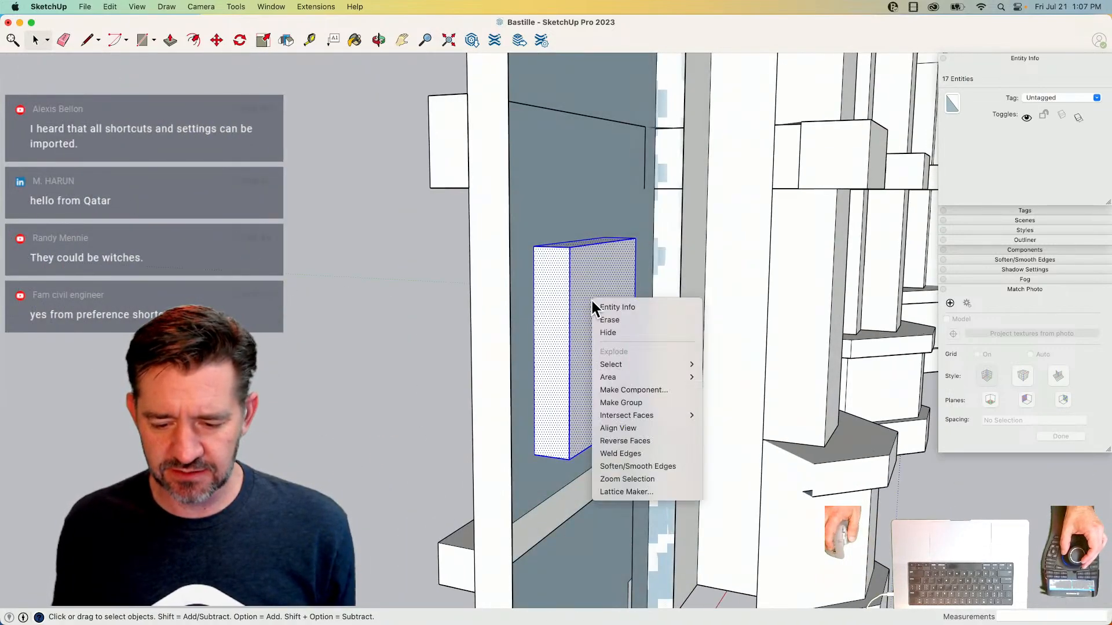
pyautogui.click(651, 392)
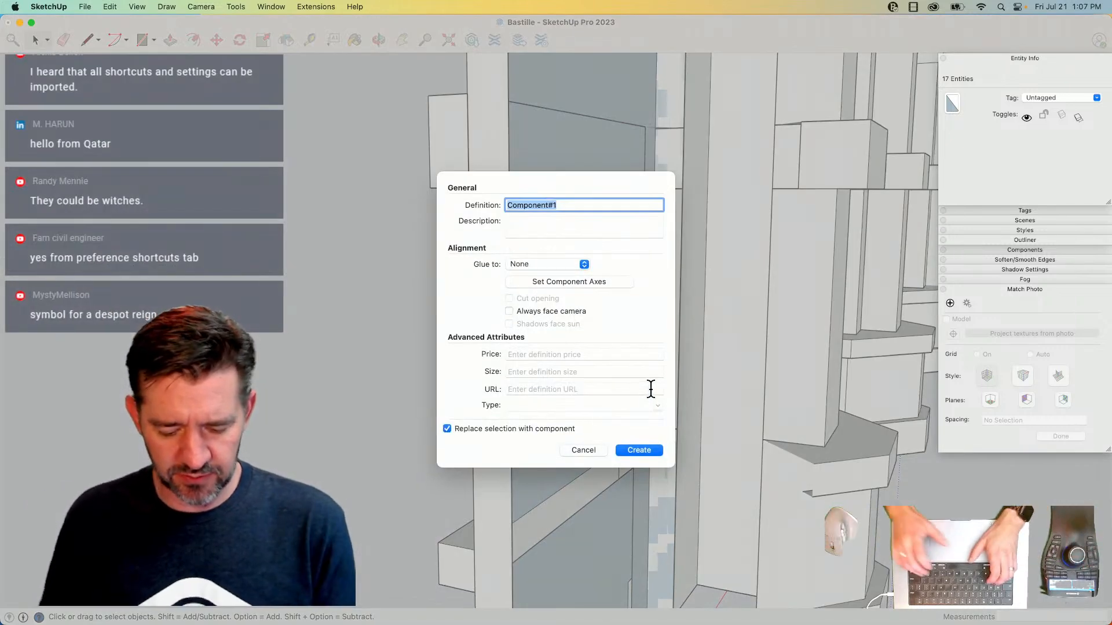
pyautogui.write('Window 1')
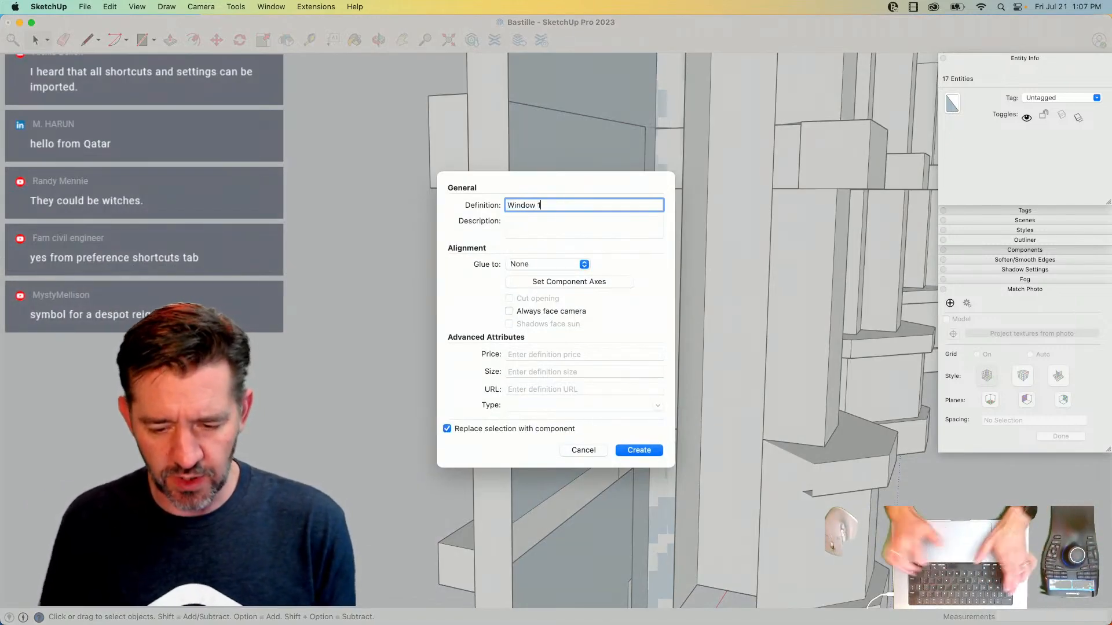
# - Set the component to glue to vertical faces and place its axes at the opening's lower front corner nearest the column
pyautogui.click(541, 264)
pyautogui.click(541, 303)
pyautogui.click(548, 281)
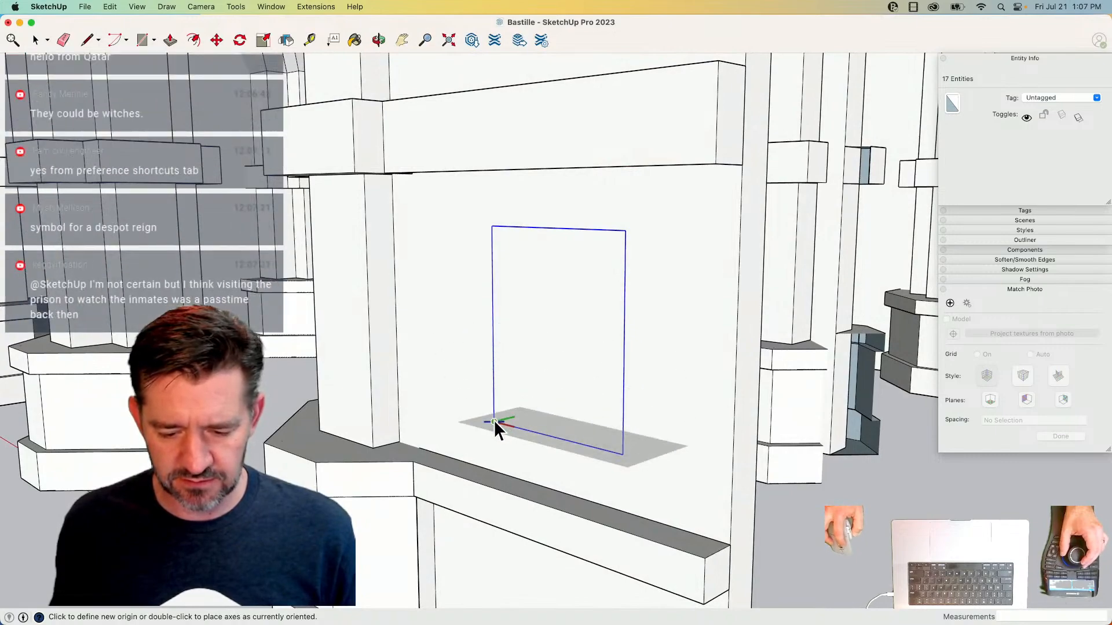
pyautogui.doubleClick(495, 421)
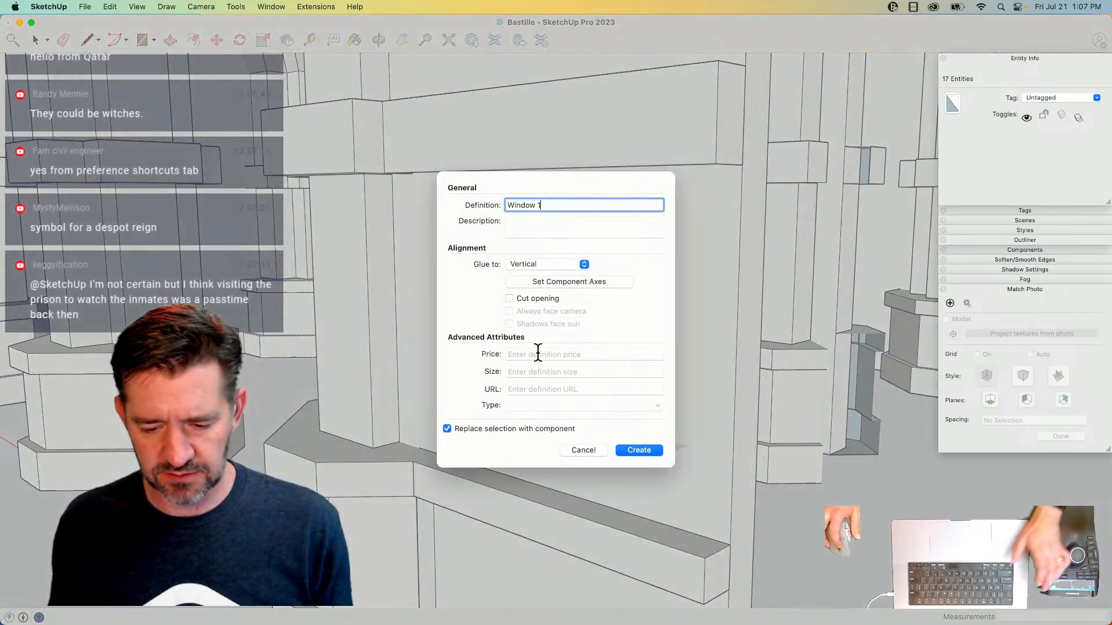
# - Set the Window 1 component to glue to any face, place its axes at the opening's lower front corner nearest the column, and create it
pyautogui.click(530, 266)
pyautogui.click(526, 240)
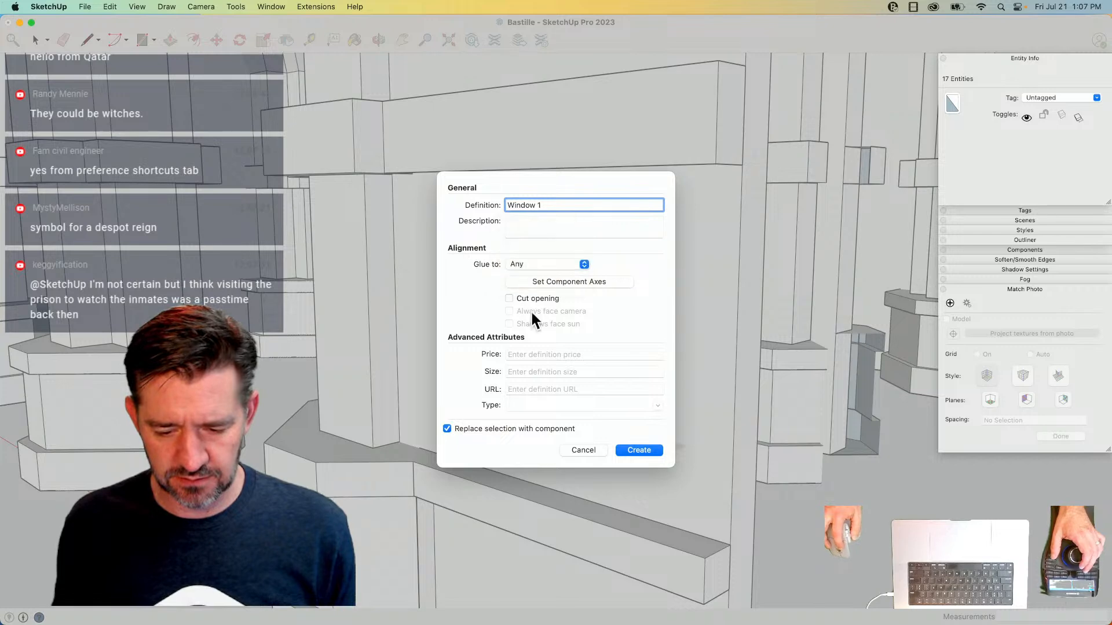
pyautogui.click(537, 280)
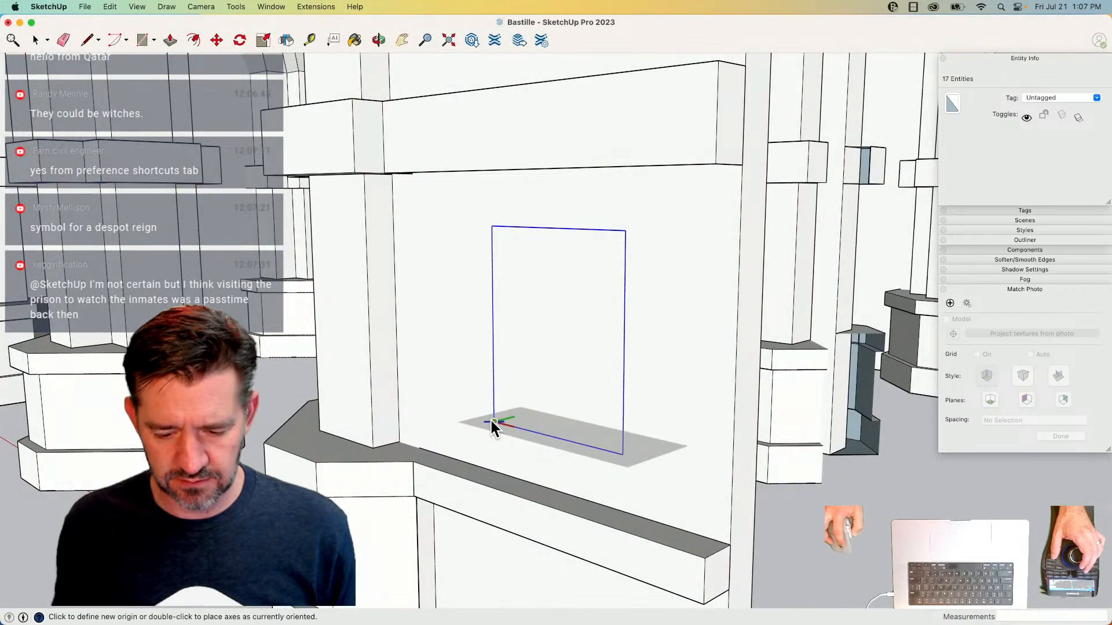
pyautogui.doubleClick(491, 419)
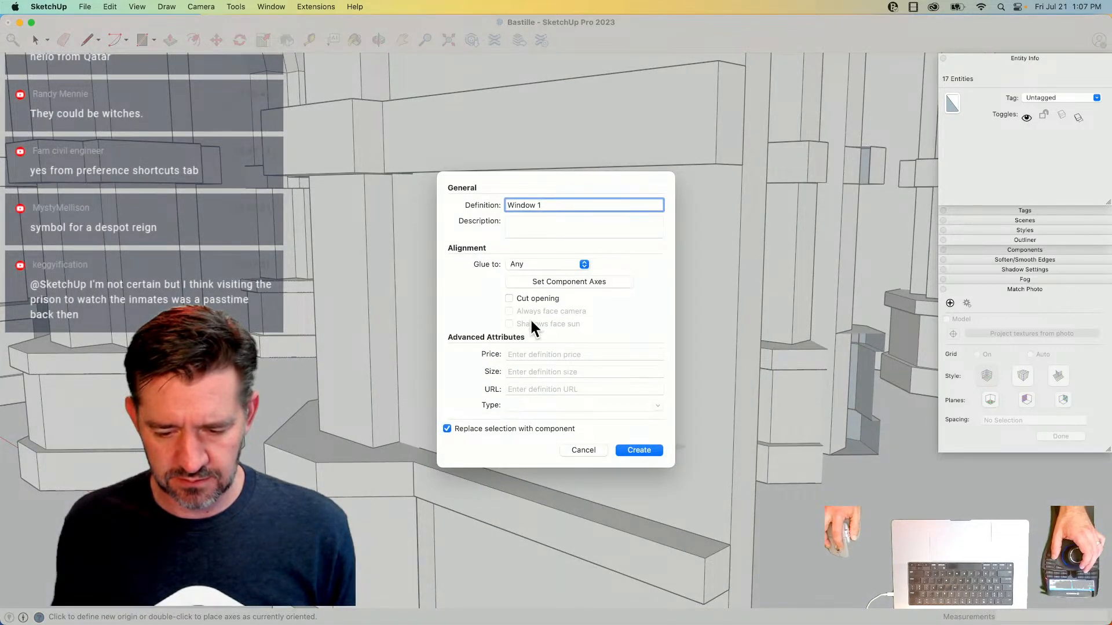
pyautogui.click(637, 450)
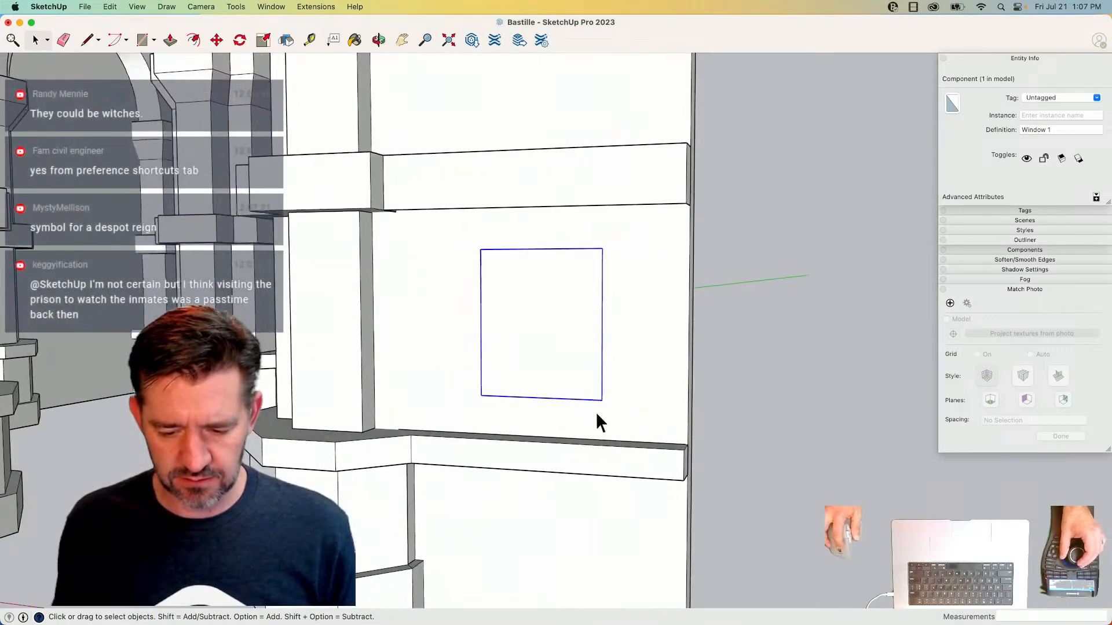
# - Move the window component about 7' 8" out of the wall, clear of its outer edge
pyautogui.press('m')
pyautogui.click(559, 379)
pyautogui.click(772, 432)
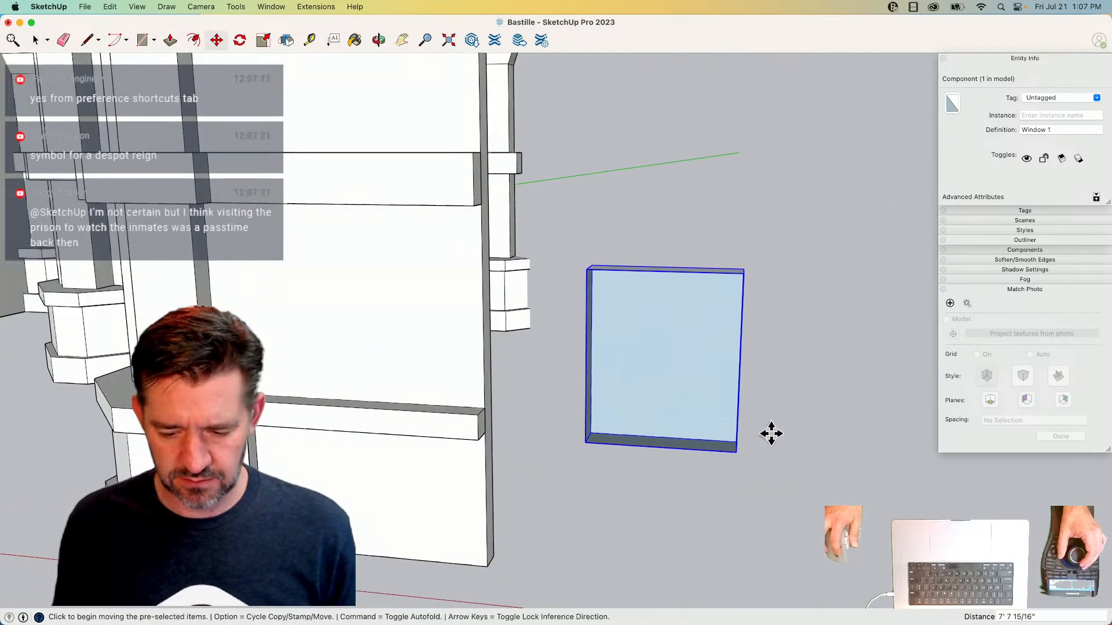
# - Try to move the window component back onto the wall by its lower front corner, and undo the move
pyautogui.click(586, 443)
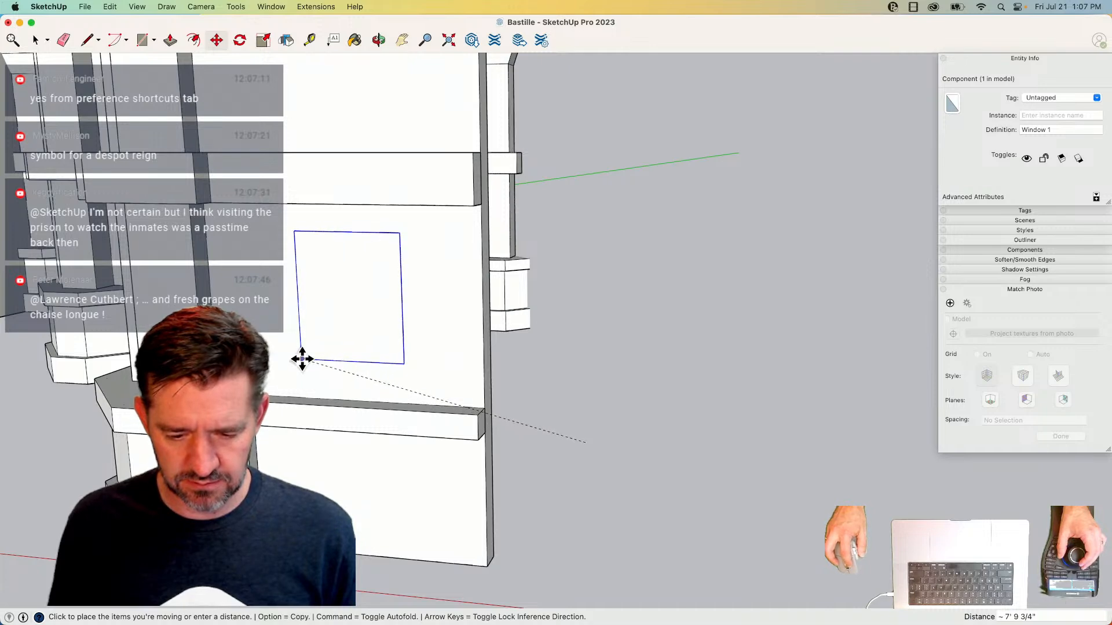
pyautogui.press('super+z')
pyautogui.press('space')
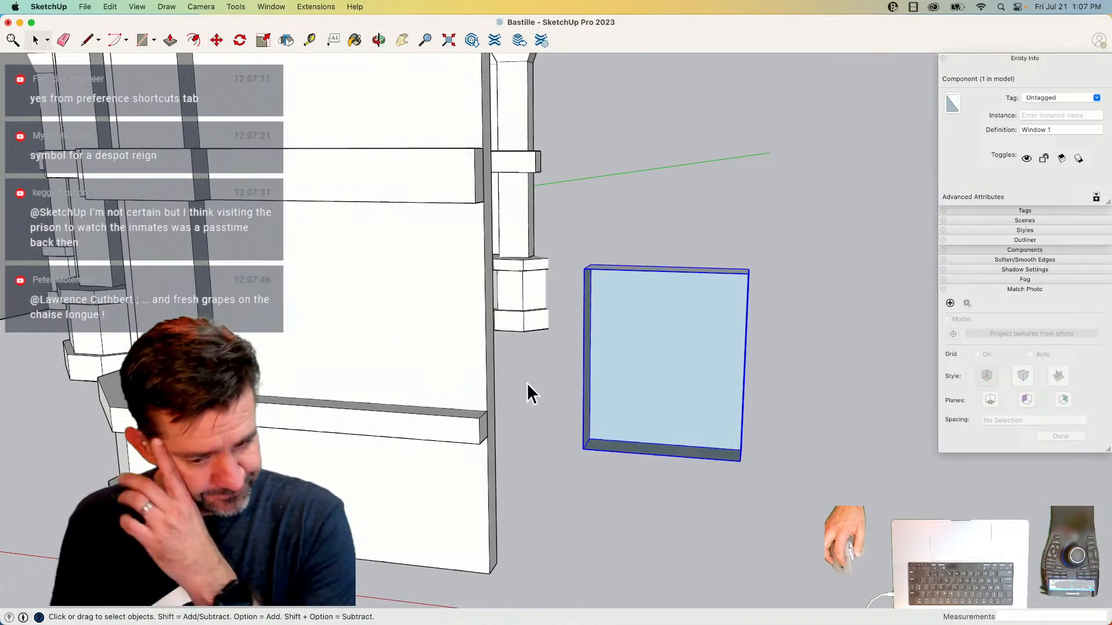
# - Explode the window component and begin making its geometry a component again with the definition name "Window 1"
pyautogui.rightClick(609, 399)
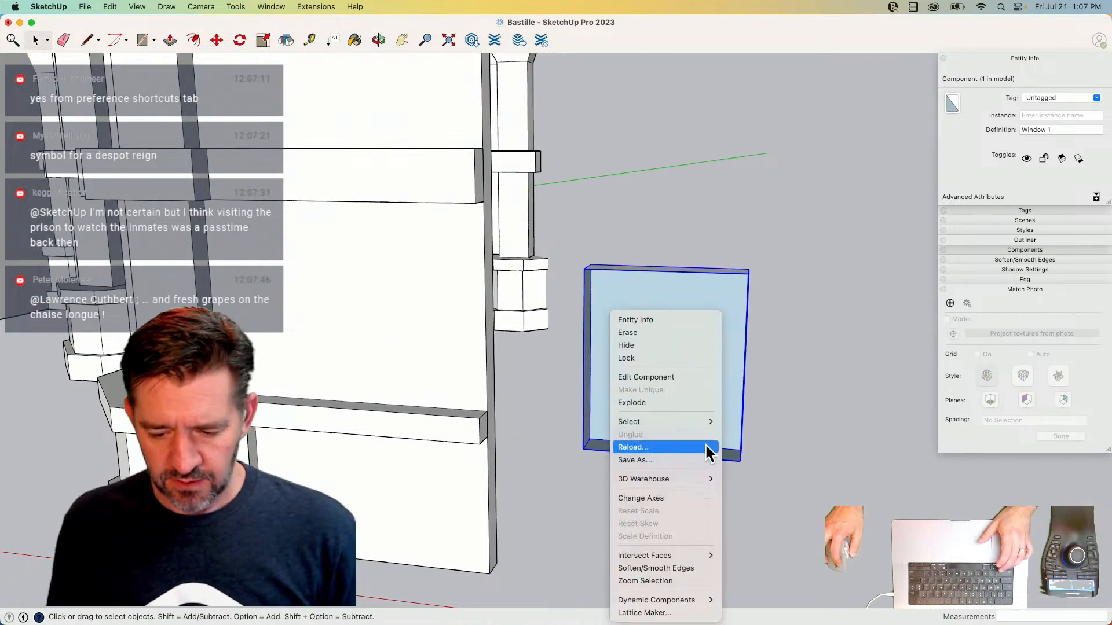
pyautogui.click(652, 401)
pyautogui.rightClick(646, 388)
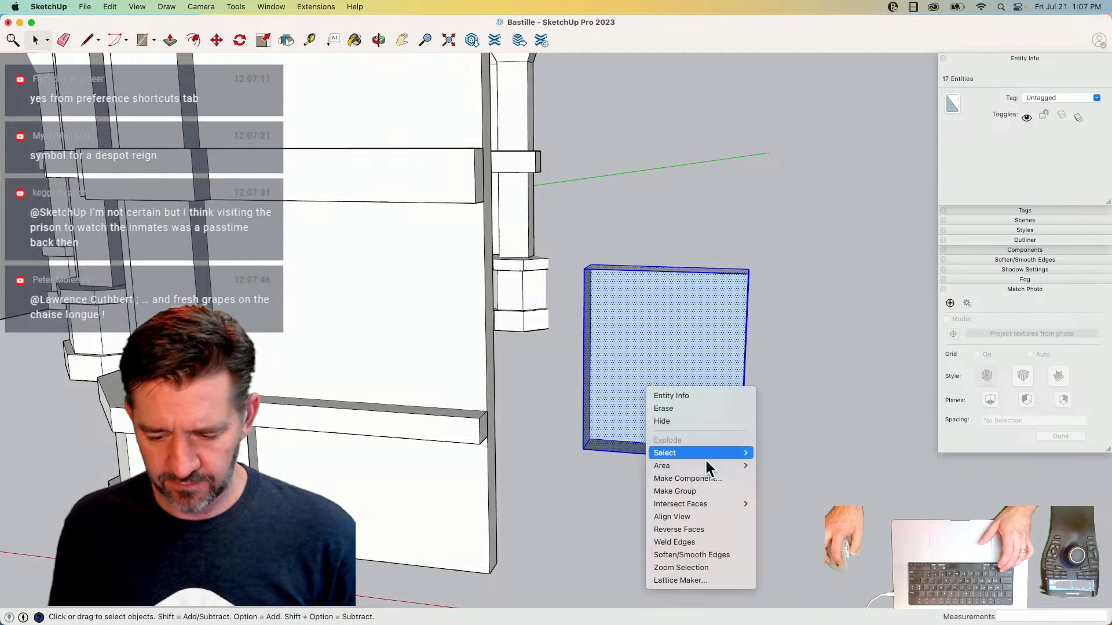
pyautogui.click(700, 479)
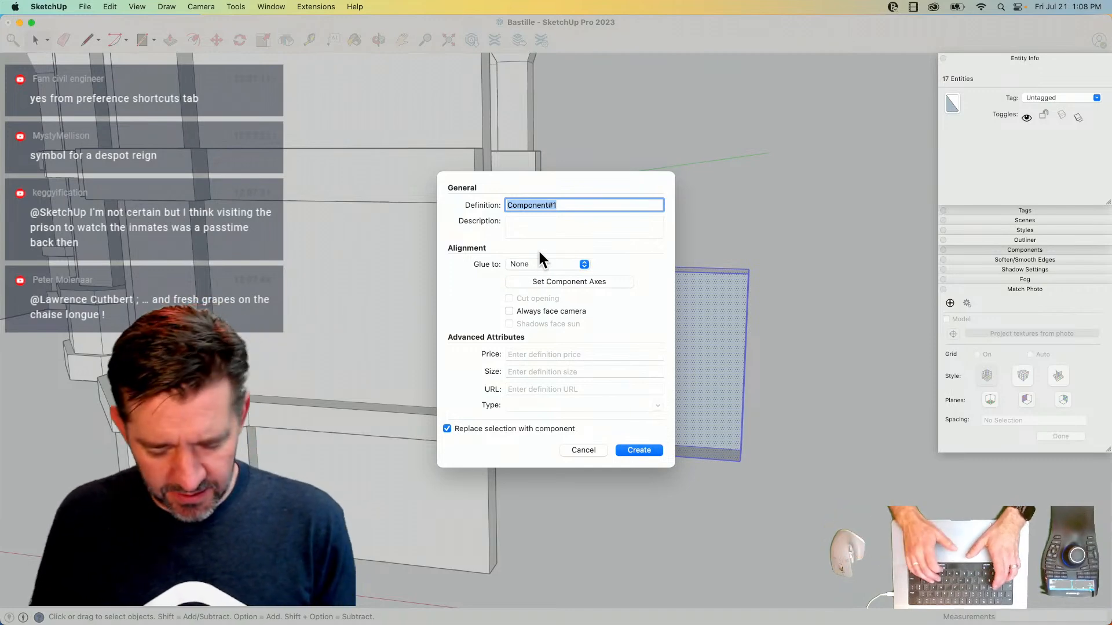
pyautogui.write('Windows 1')
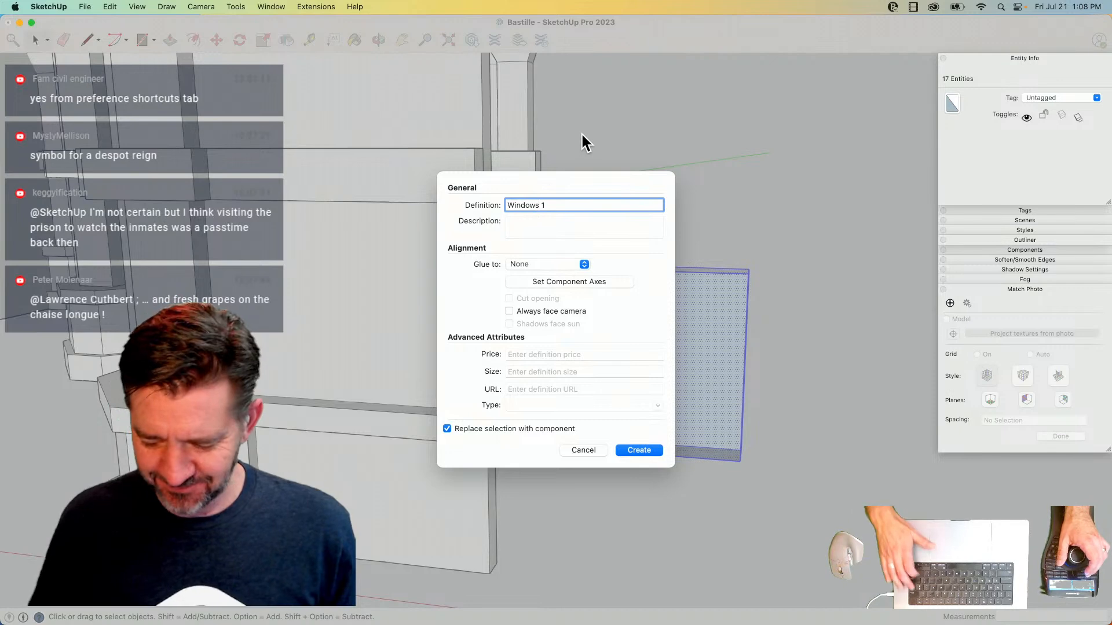
pyautogui.press('BackSpace')
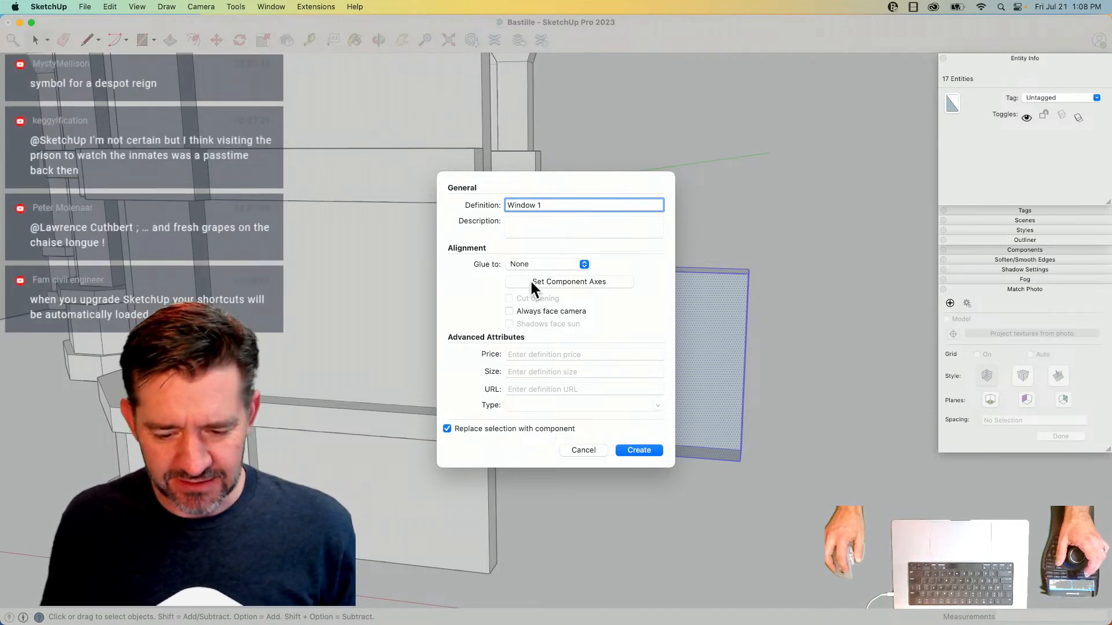
# - Set the component to glue to horizontal faces with a cut opening, and place its axes at the window's lower front corner
pyautogui.click(523, 259)
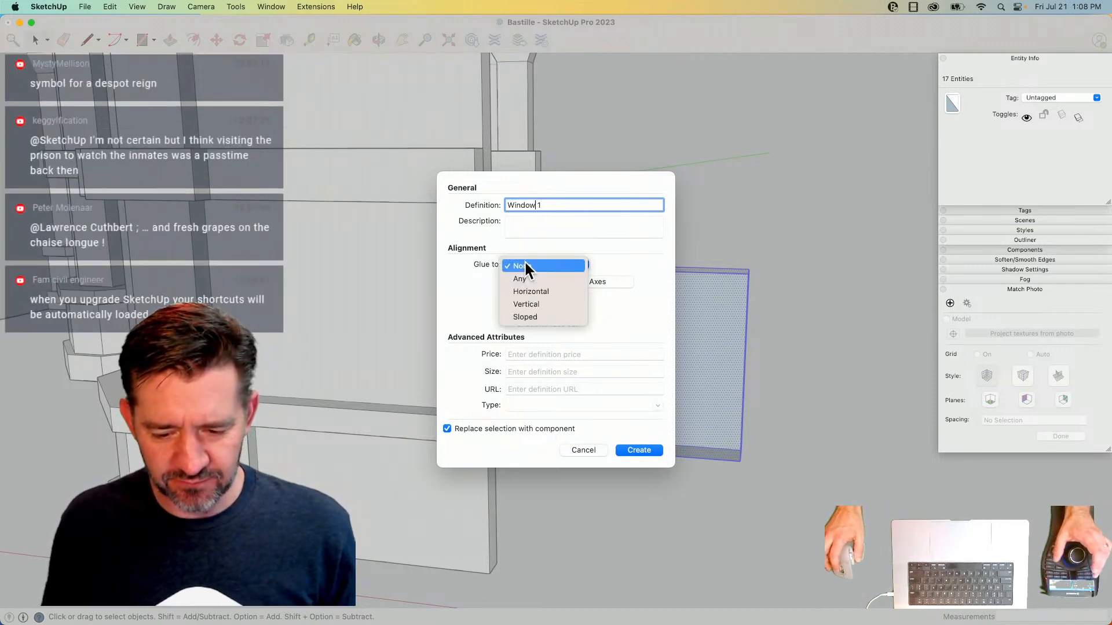
pyautogui.click(553, 301)
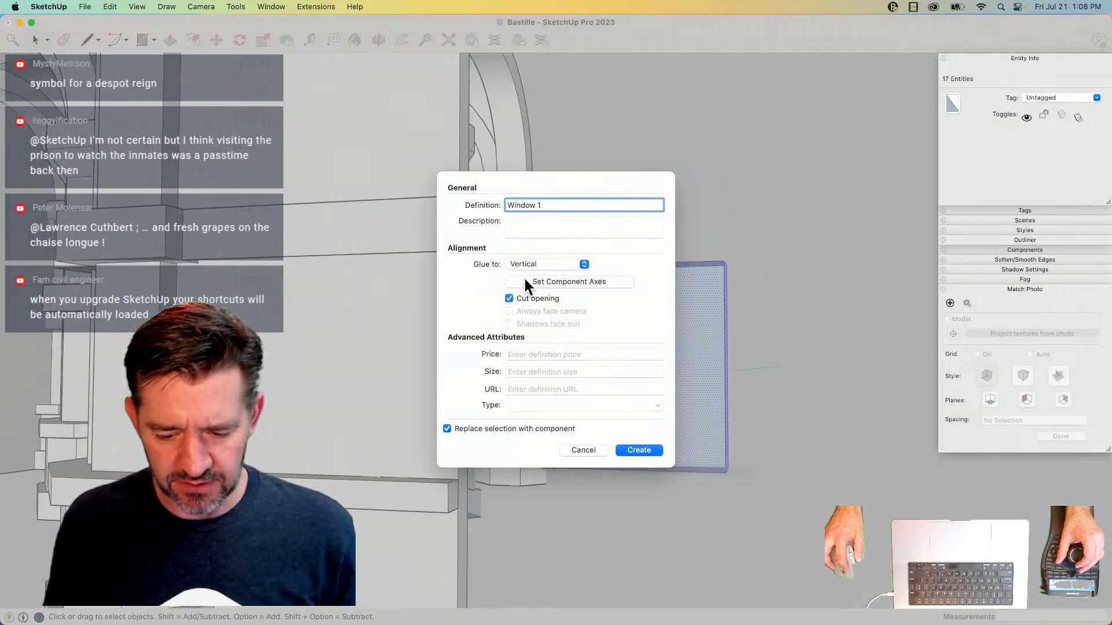
pyautogui.click(523, 265)
pyautogui.click(529, 253)
pyautogui.click(530, 282)
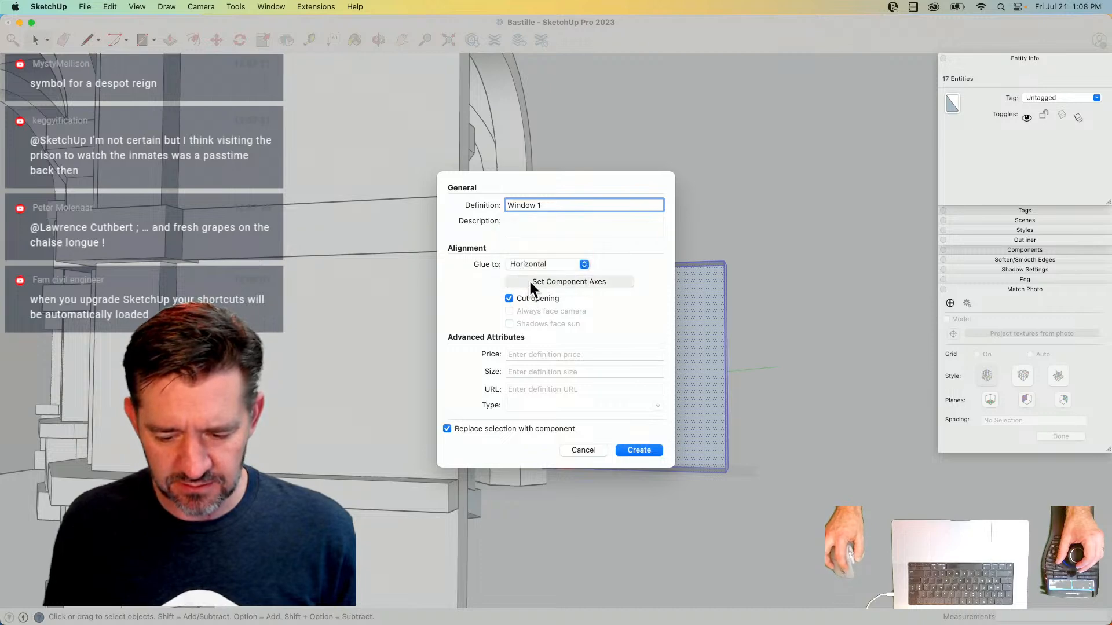
pyautogui.doubleClick(547, 435)
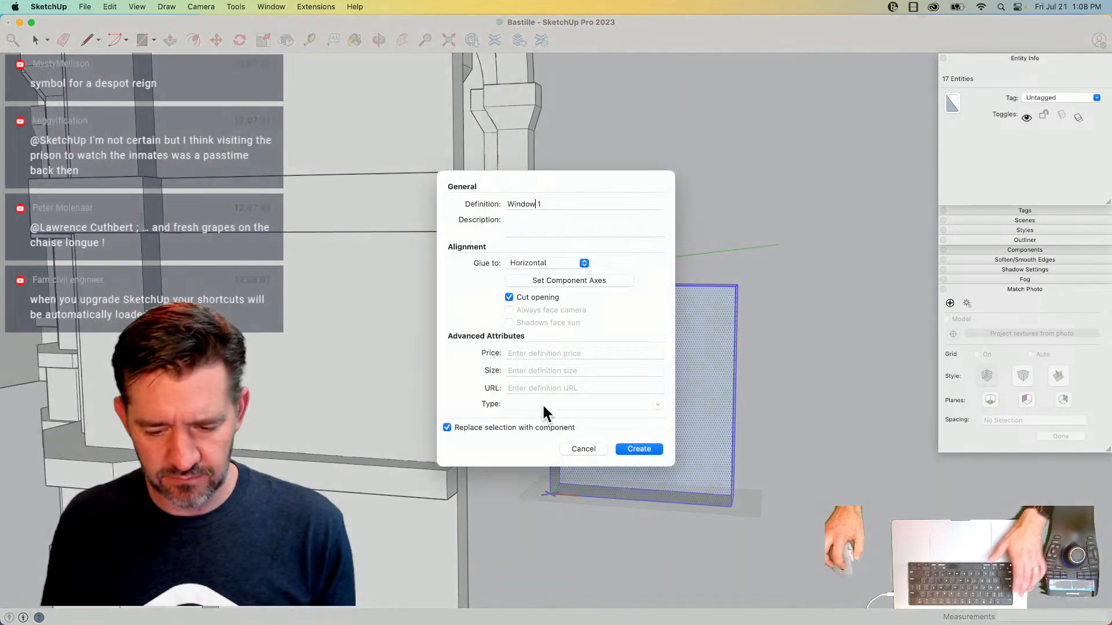
# - Set gluing to vertical faces, place the axes at the window's lower front corner, and create the component, replacing the existing Window 1 definition
pyautogui.click(535, 264)
pyautogui.click(537, 278)
pyautogui.click(561, 449)
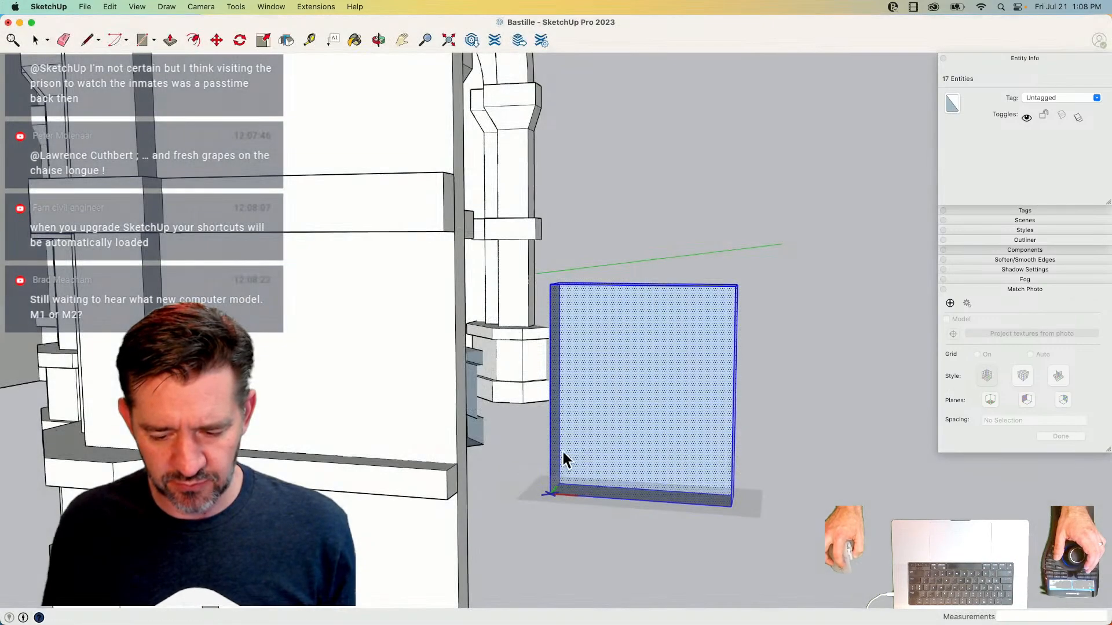
pyautogui.doubleClick(551, 492)
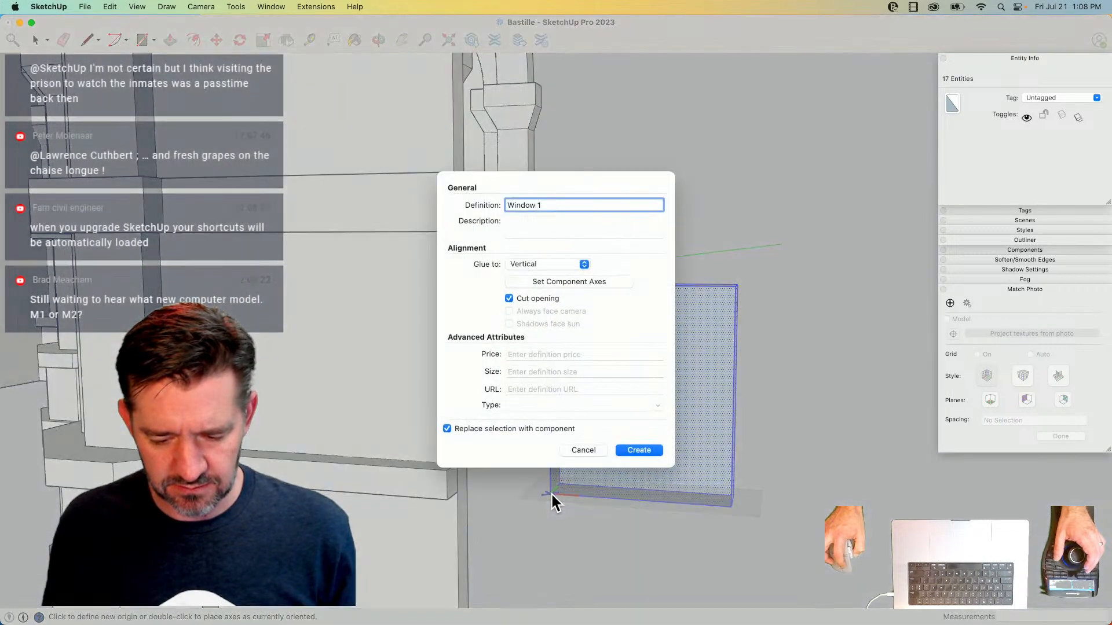
pyautogui.click(634, 451)
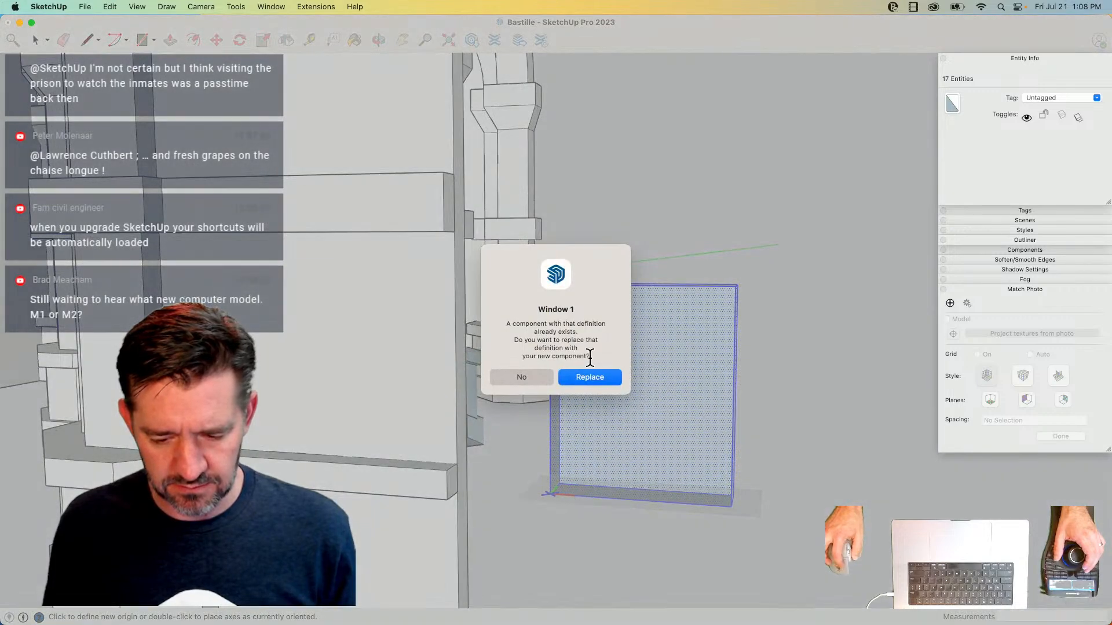
pyautogui.click(588, 378)
# - Try the window on the wall between the bands by moving its lower front corner there, and pull it back out clear of the wall
pyautogui.press('m')
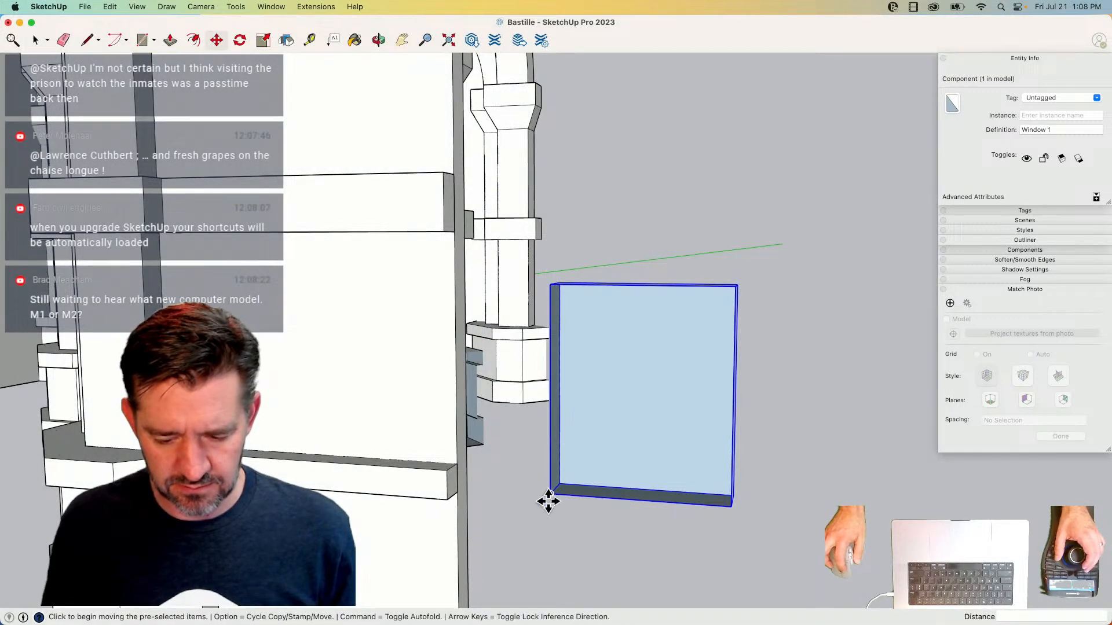
pyautogui.click(549, 495)
pyautogui.click(271, 407)
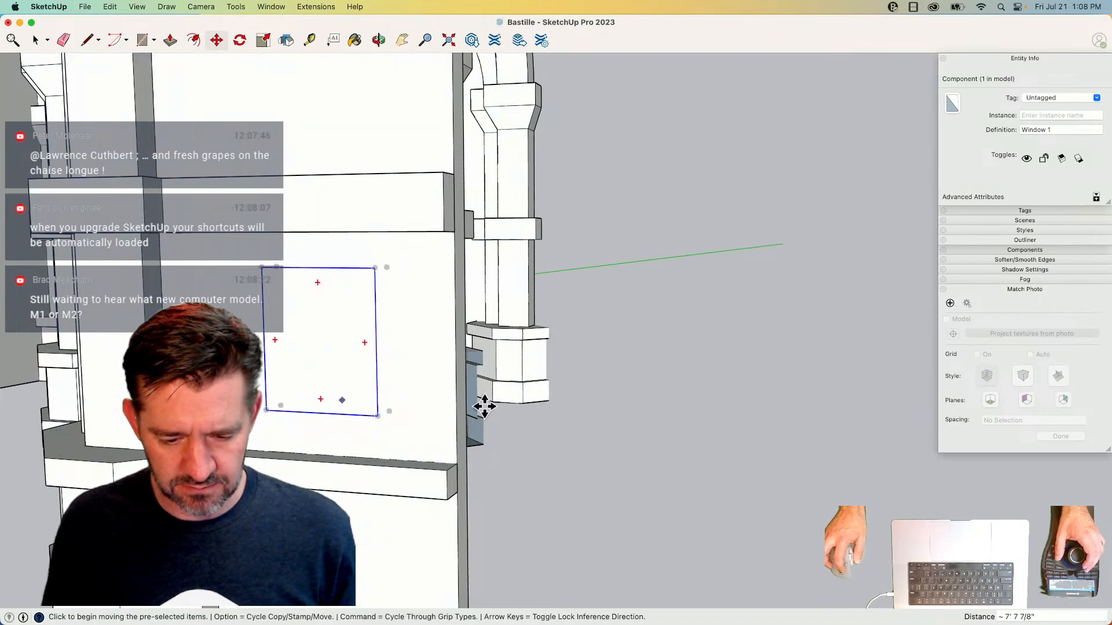
pyautogui.press('space')
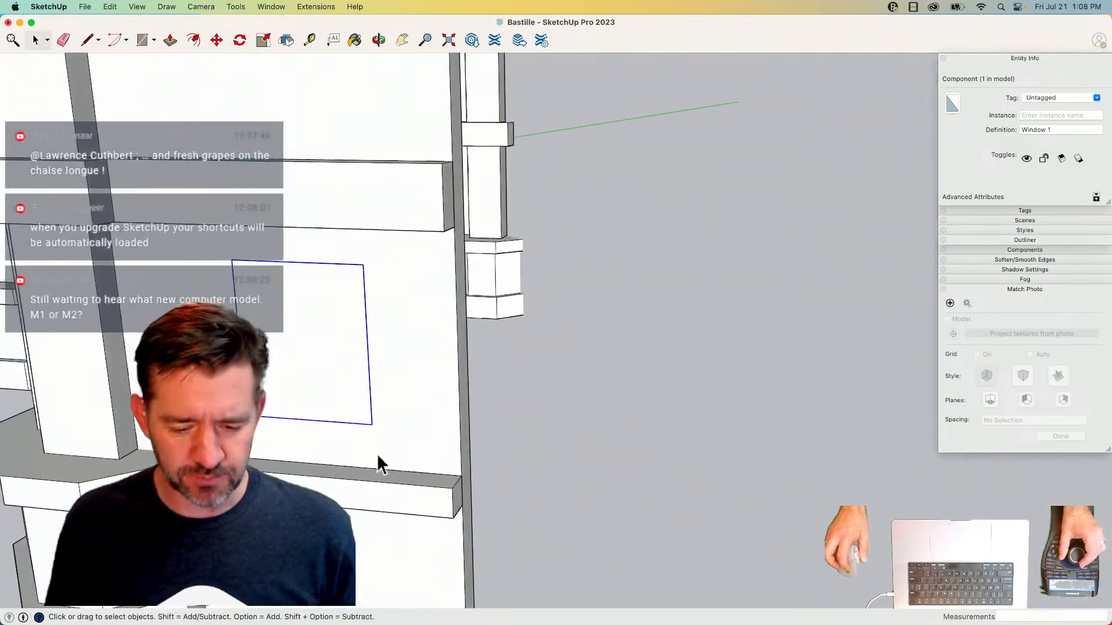
pyautogui.press('m')
pyautogui.click(296, 444)
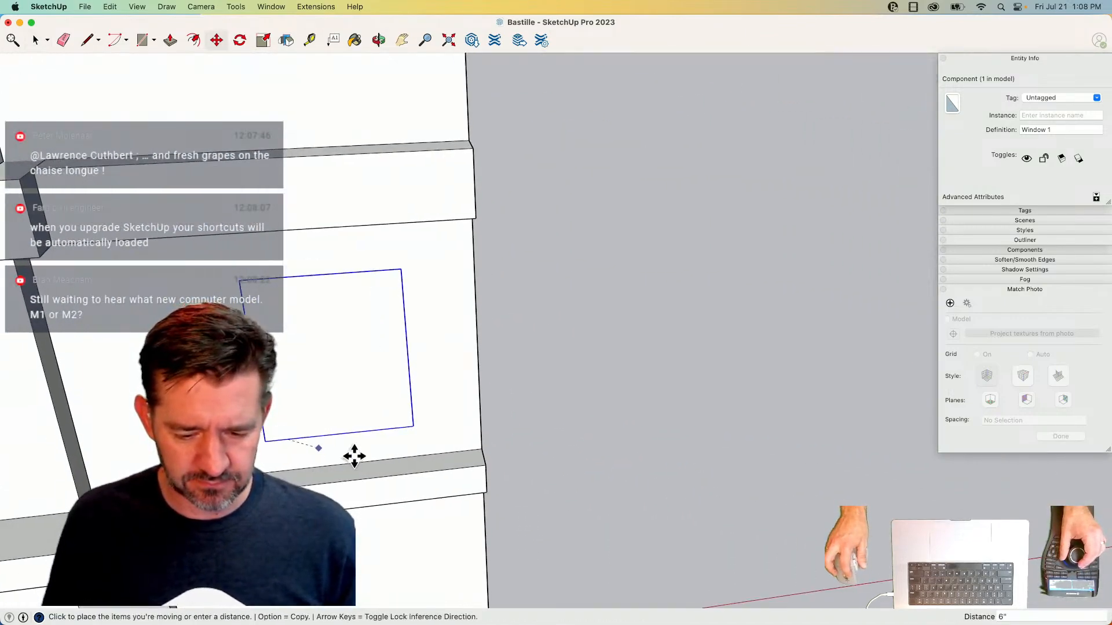
pyautogui.click(642, 501)
pyautogui.press('space')
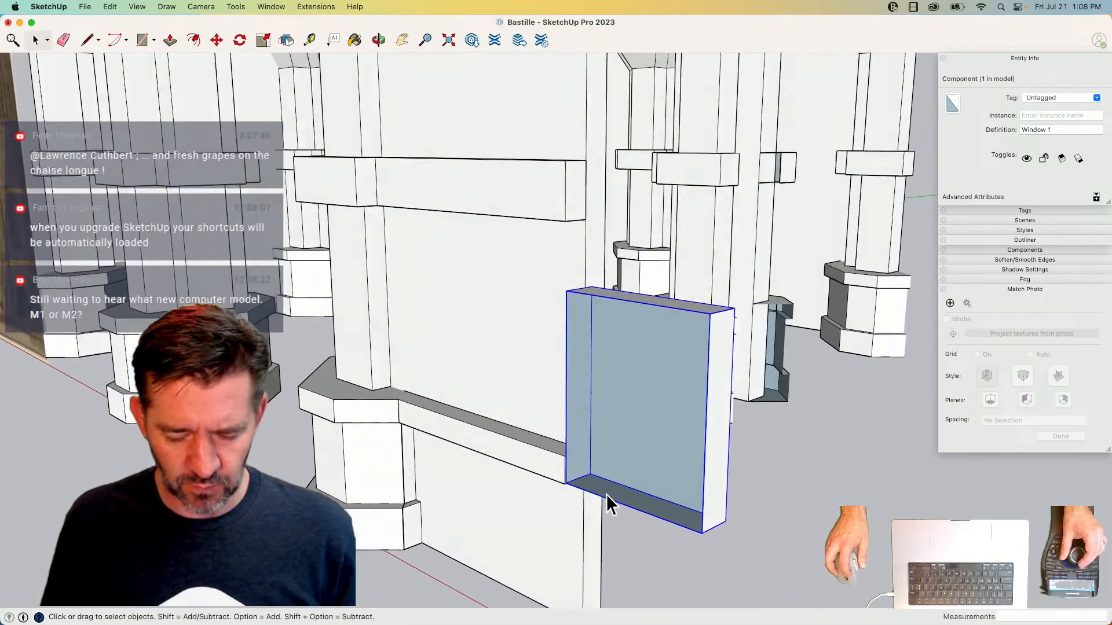
# - Try to move the window onto the wall by its lower back corner, and undo the move
pyautogui.press('m')
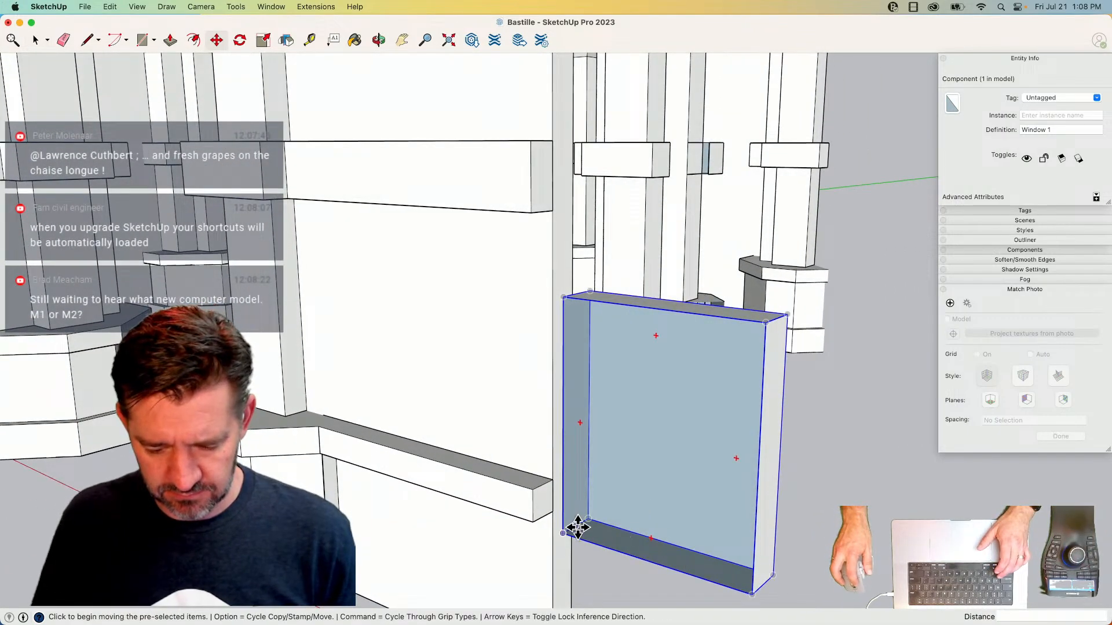
pyautogui.click(584, 519)
pyautogui.click(395, 402)
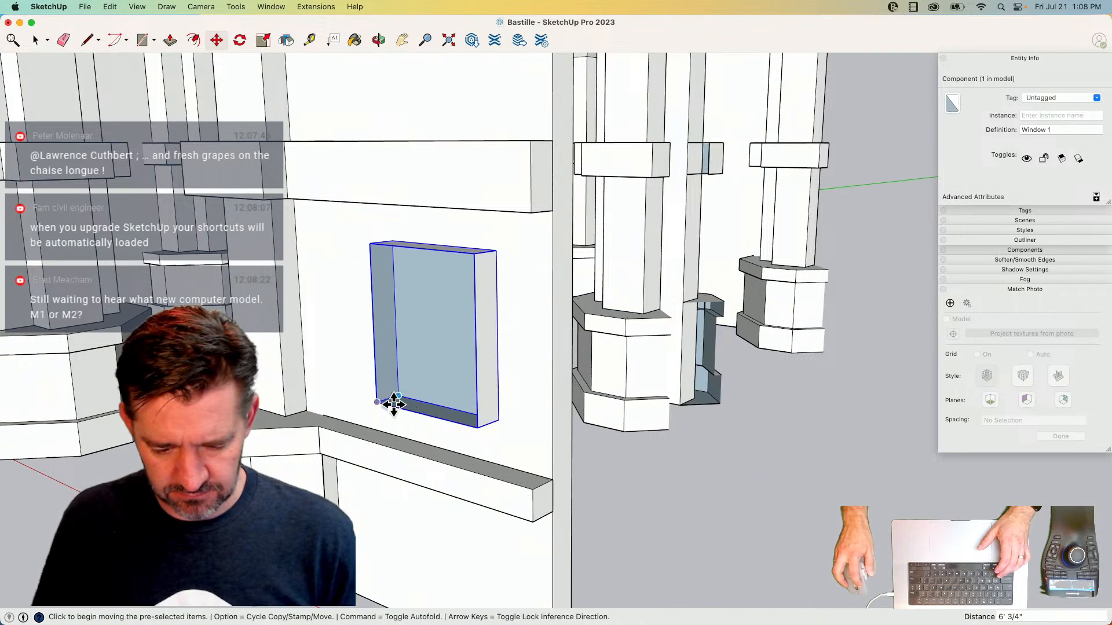
pyautogui.press('super+z')
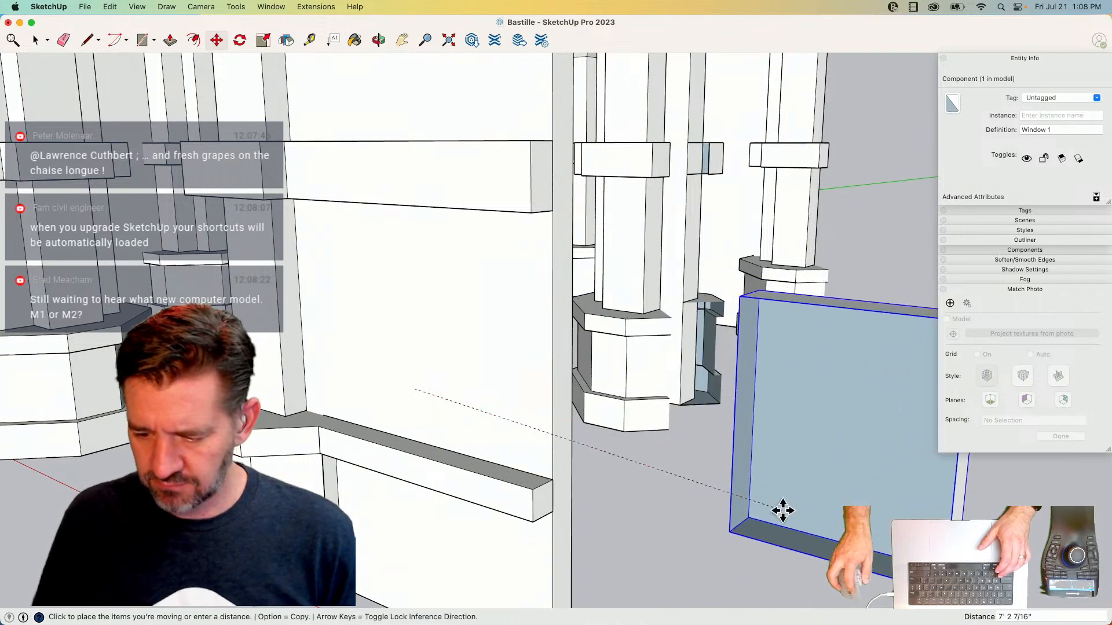
pyautogui.press('space')
# - Insert a test instance of Window 1 from the model's component library onto the wall, and delete that instance
pyautogui.click(1015, 250)
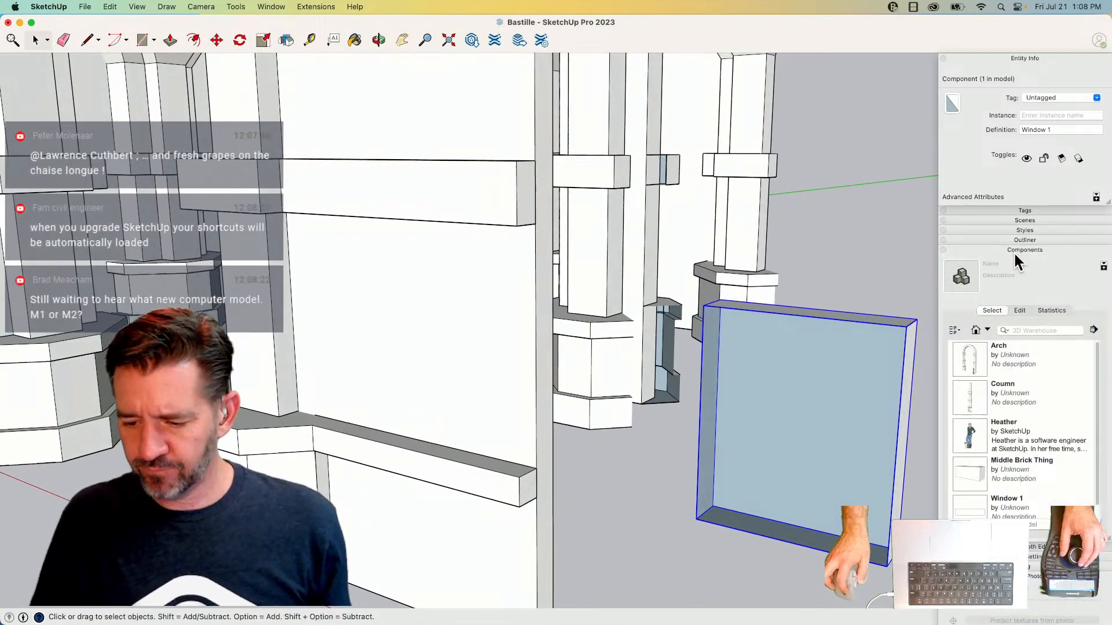
pyautogui.scroll(-1, 1010, 421)
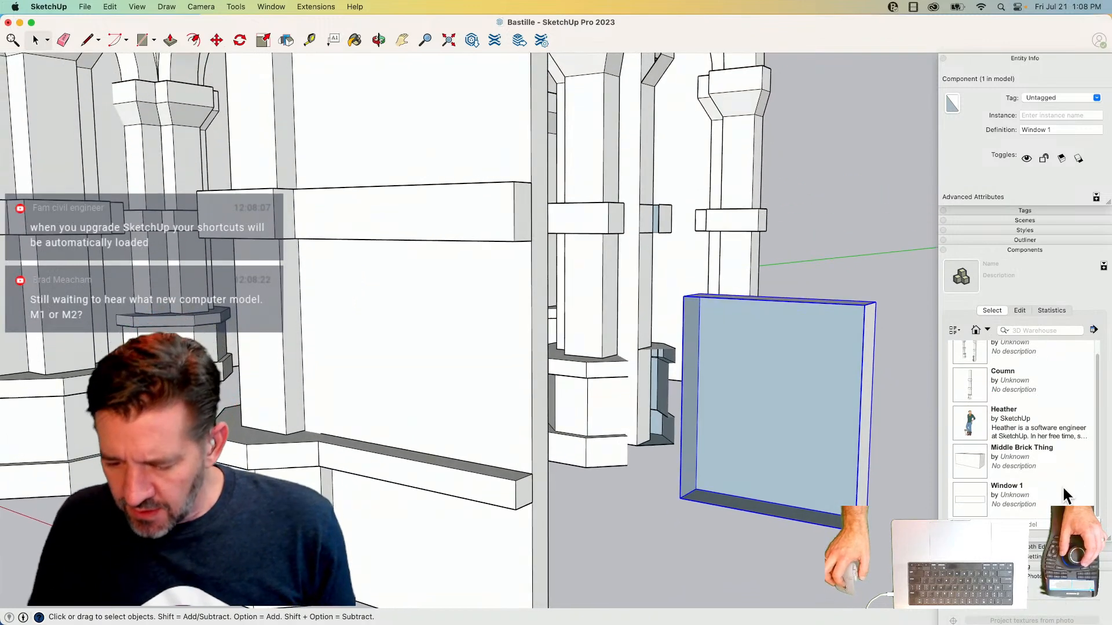
pyautogui.click(971, 504)
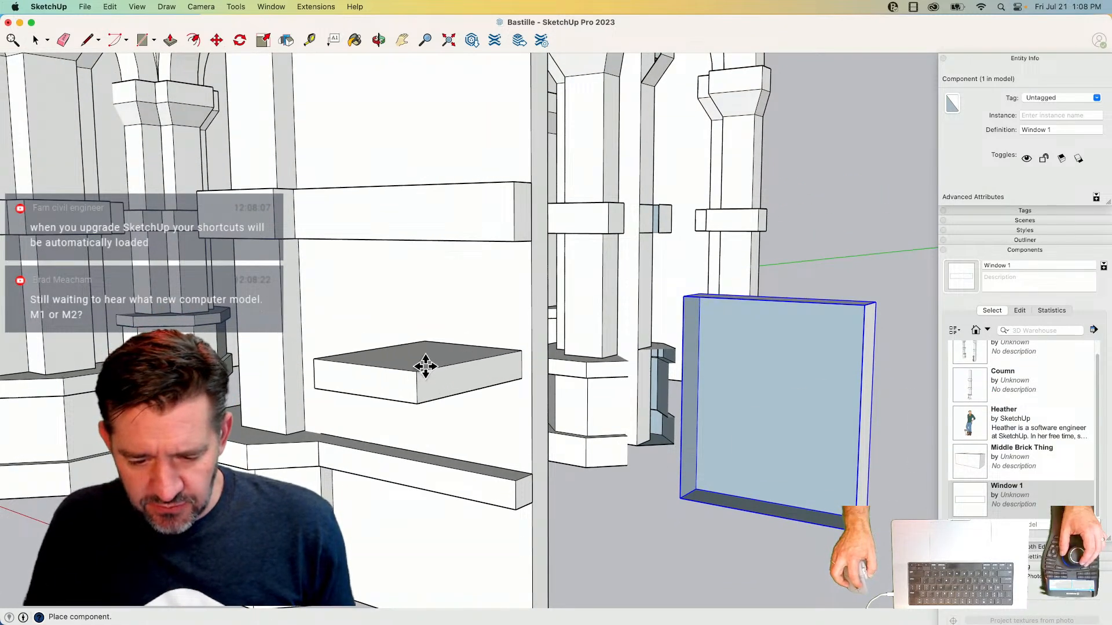
pyautogui.click(405, 311)
pyautogui.press('space')
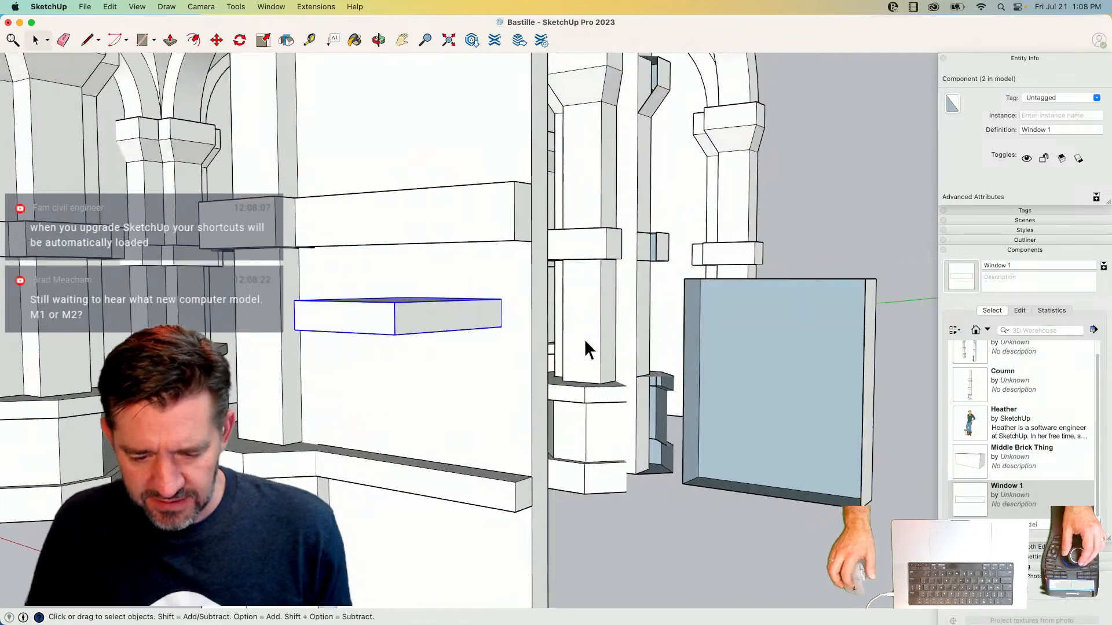
pyautogui.press('Delete')
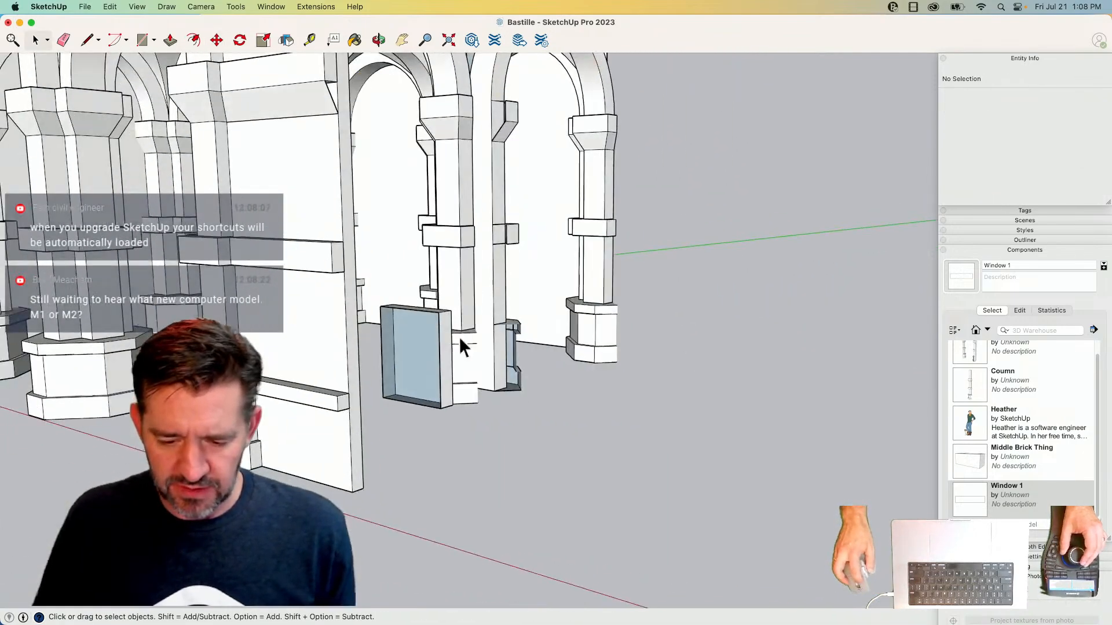
# - Rotate the remaining window component about the red axis from its lower back corner so it lies flat with its opening facing up
pyautogui.click(434, 391)
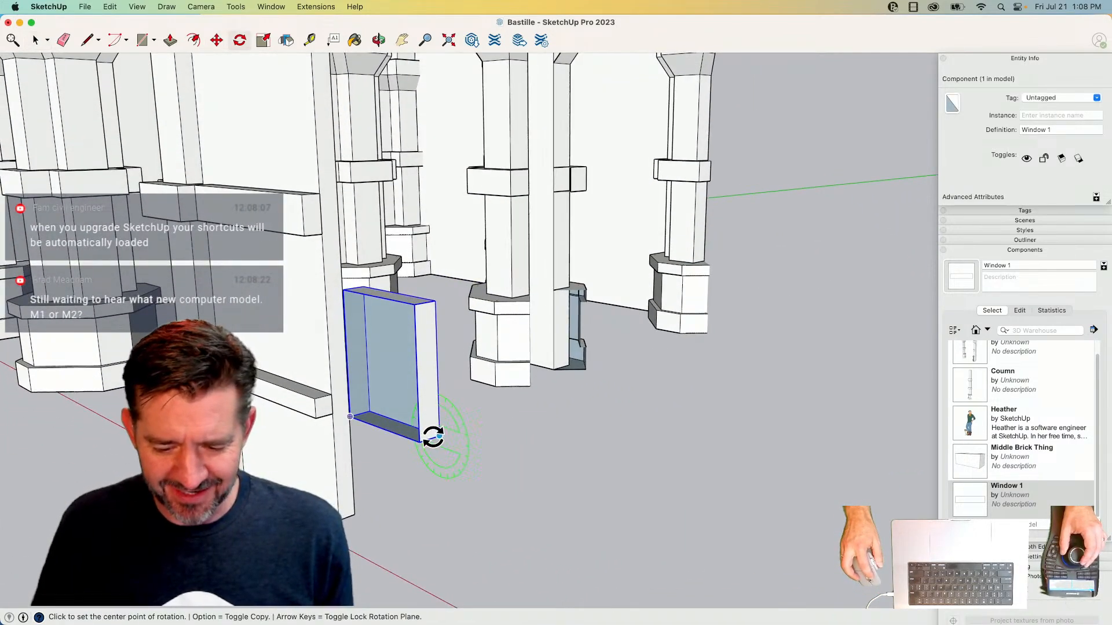
pyautogui.press('Right')
pyautogui.click(438, 435)
pyautogui.click(440, 398)
pyautogui.click(491, 412)
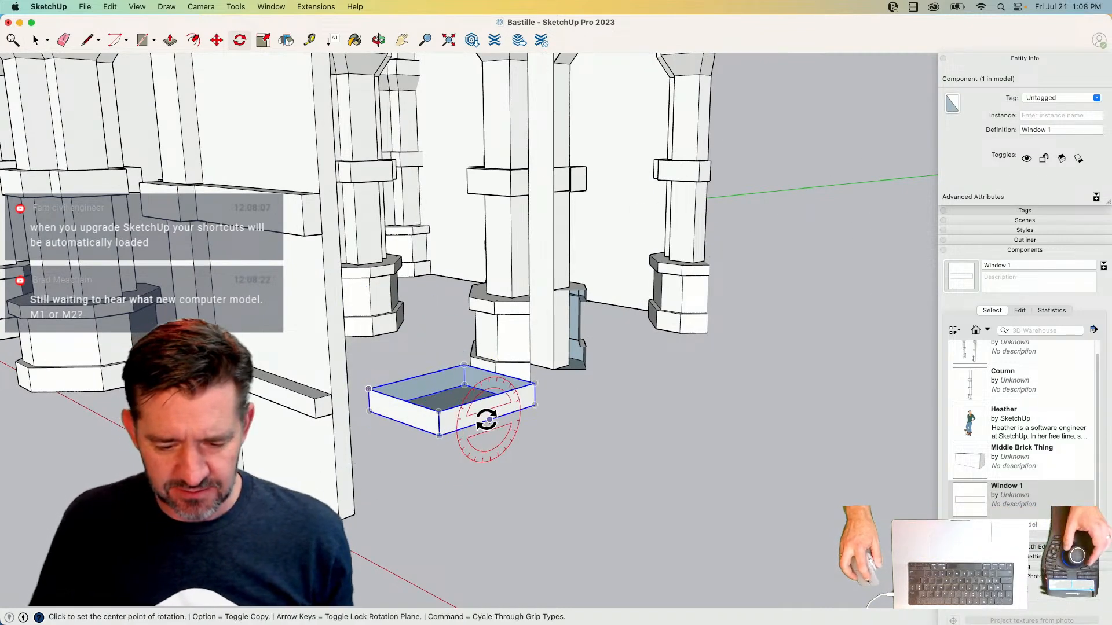
# - Reposition the flat window box by its lower corner on the open ground beside the arcade and explode the component
pyautogui.press('m')
pyautogui.click(374, 414)
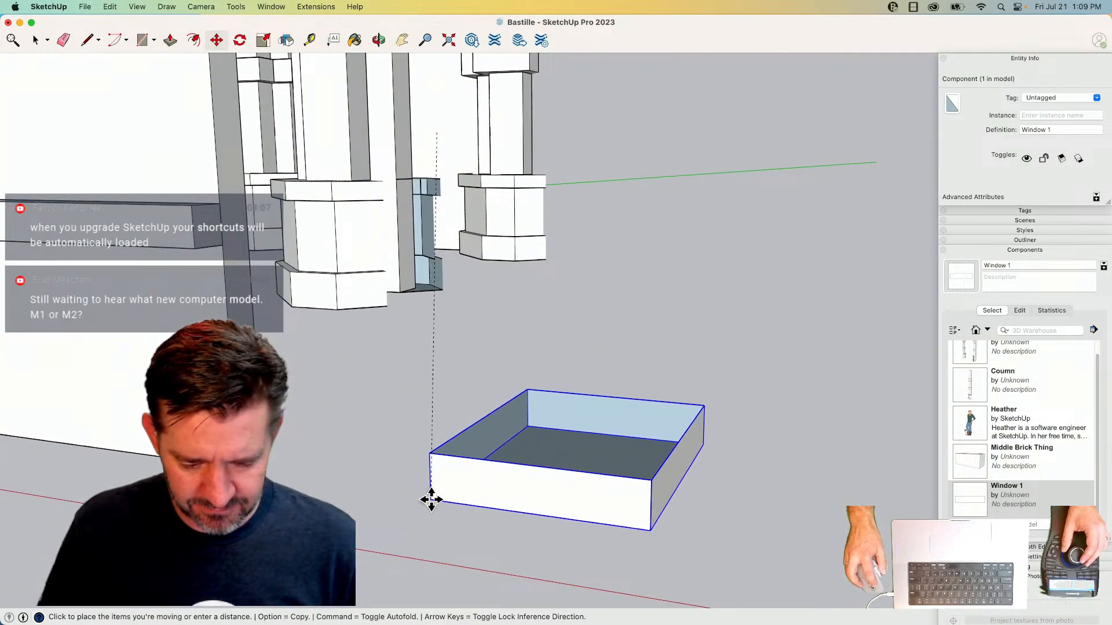
pyautogui.rightClick(501, 498)
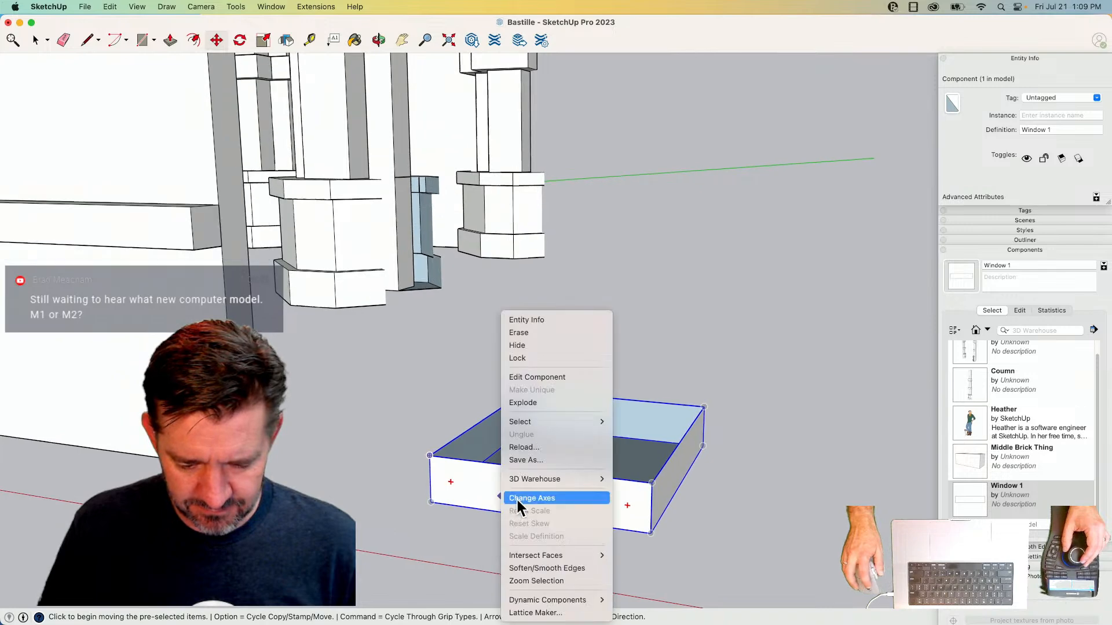
pyautogui.click(553, 403)
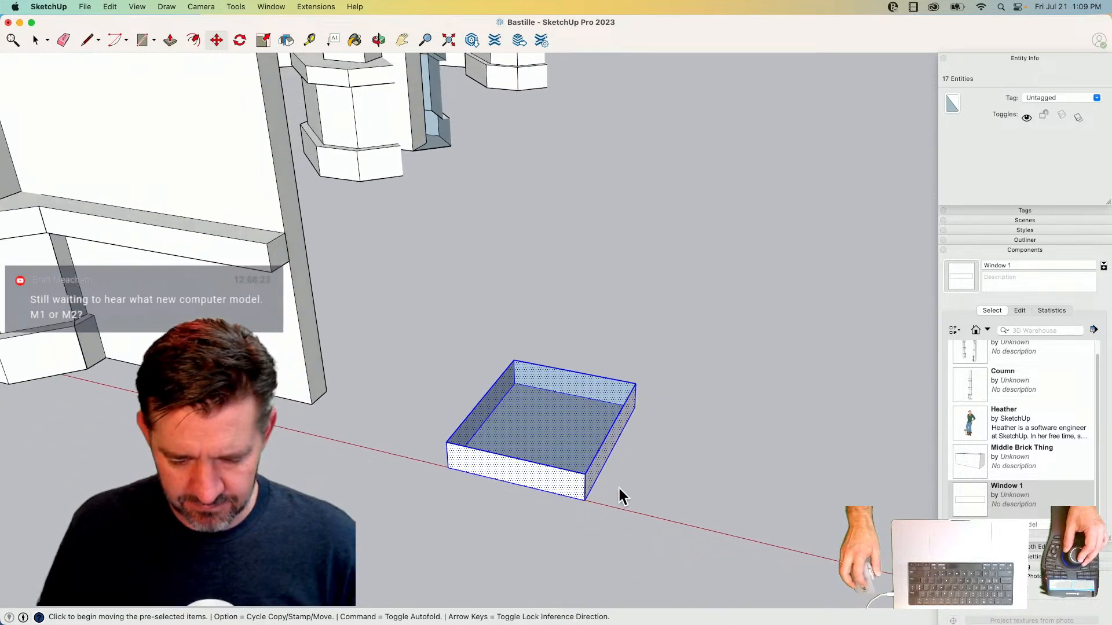
# - Make the box a component named Window 1, glued to Vertical with a cut opening and axes at an upper front corner, replacing the existing definition
pyautogui.rightClick(560, 442)
pyautogui.click(602, 512)
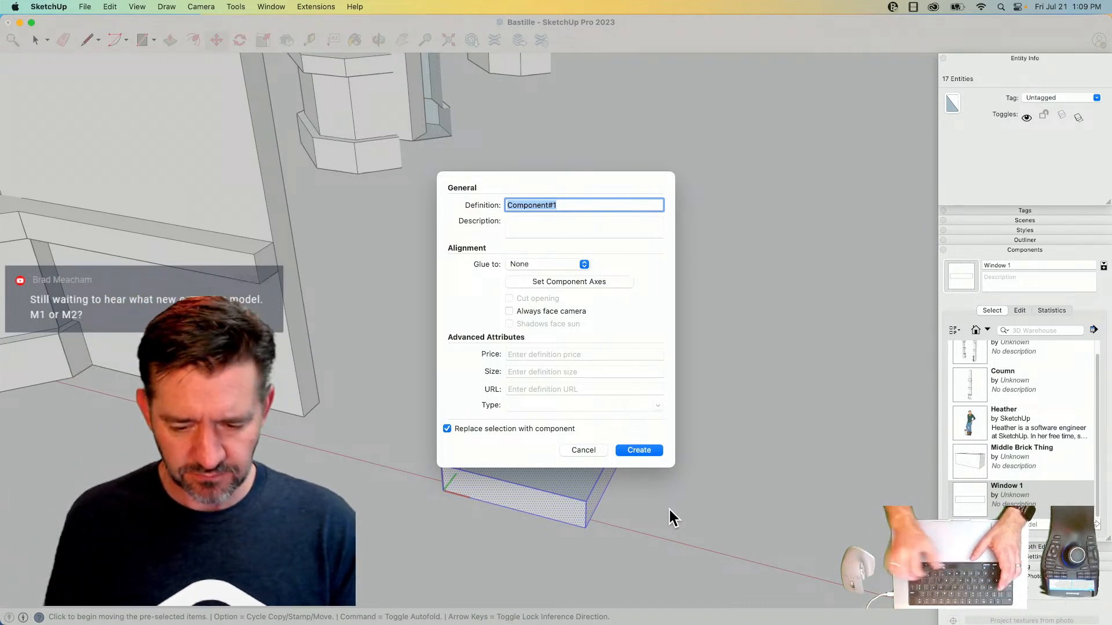
pyautogui.write('Window')
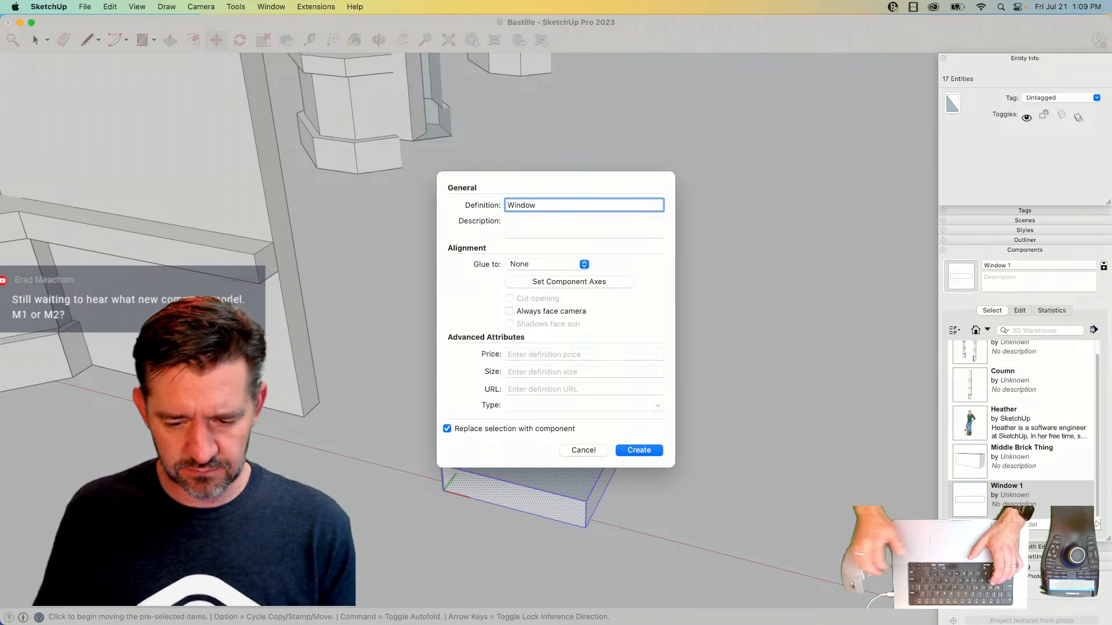
pyautogui.write(' 1')
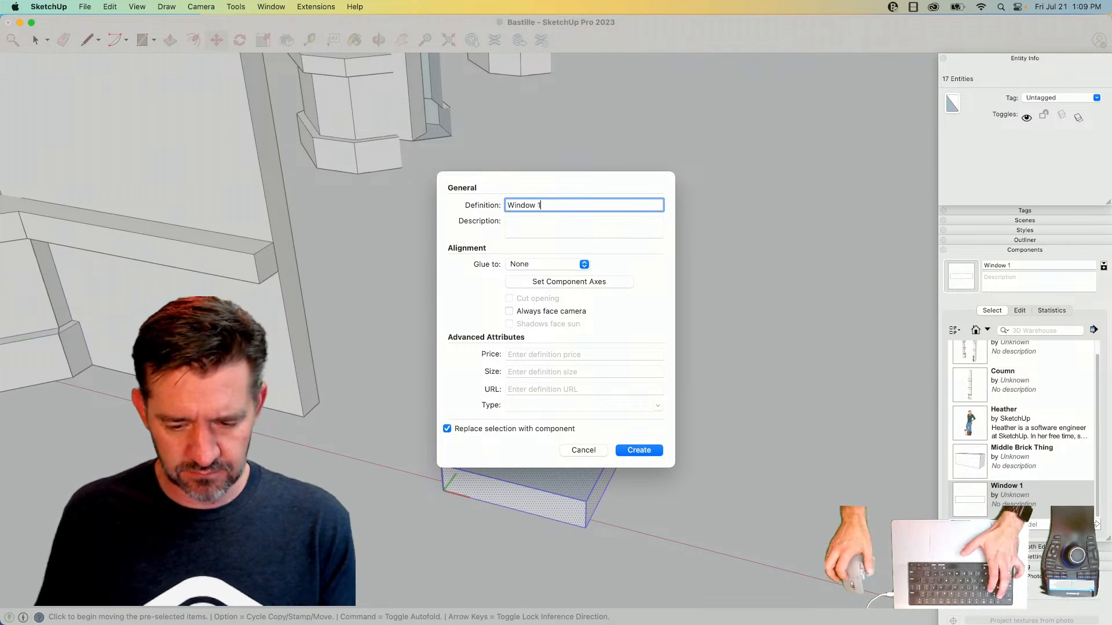
pyautogui.click(540, 263)
pyautogui.click(536, 301)
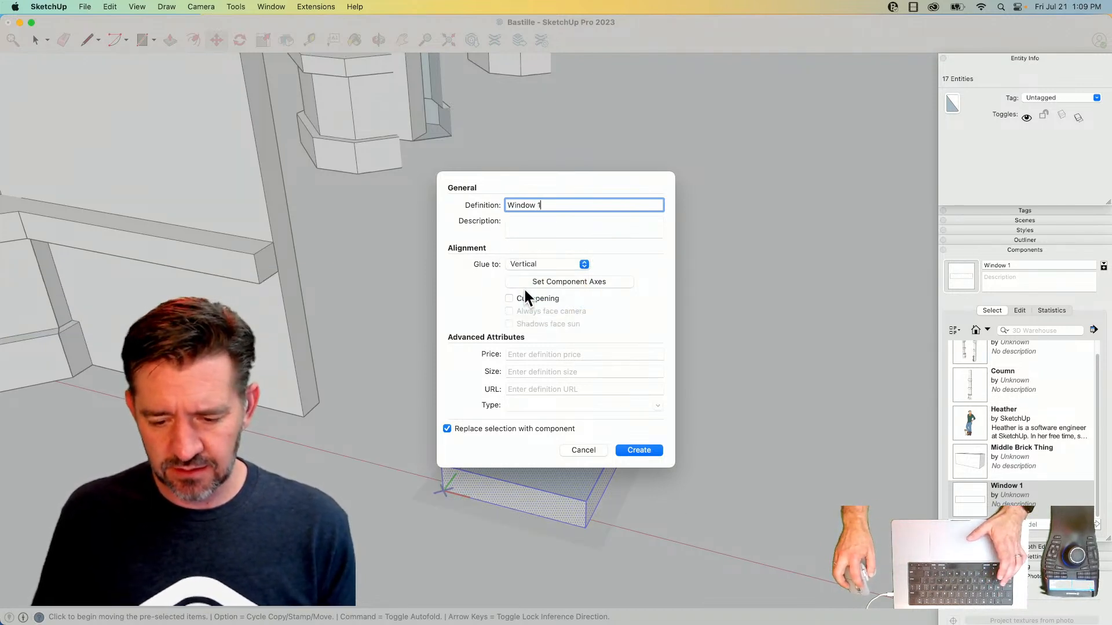
pyautogui.click(516, 283)
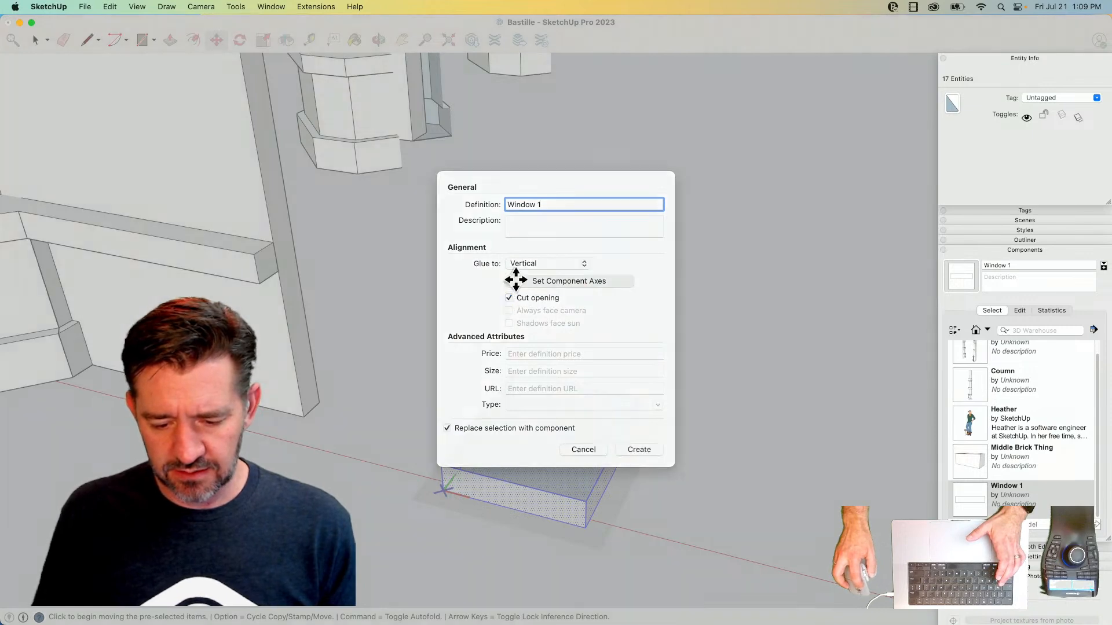
pyautogui.doubleClick(442, 467)
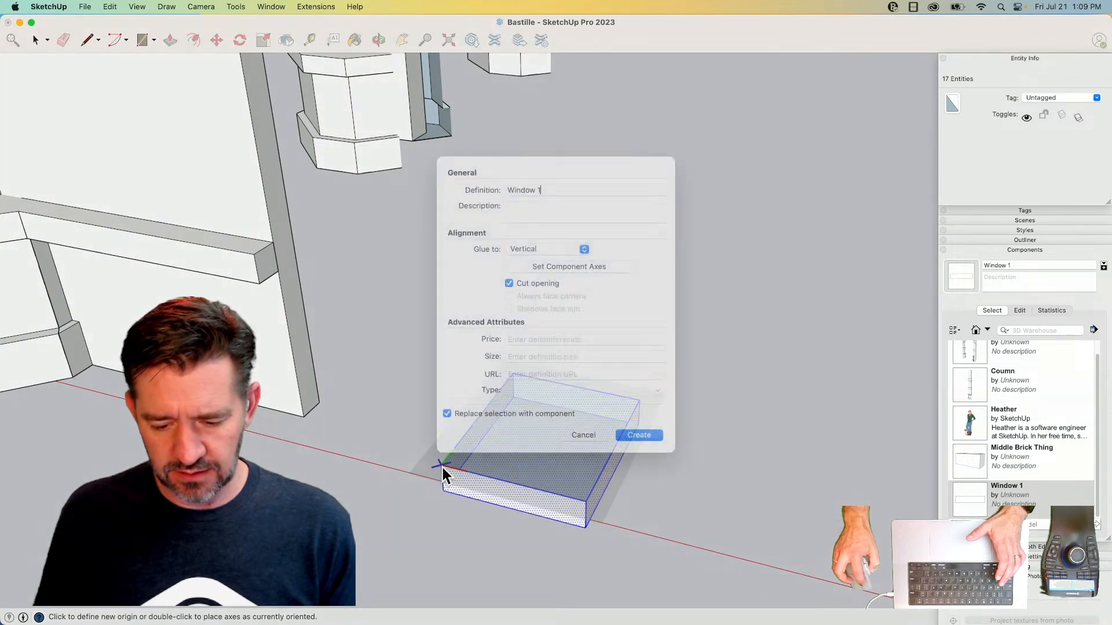
pyautogui.click(651, 451)
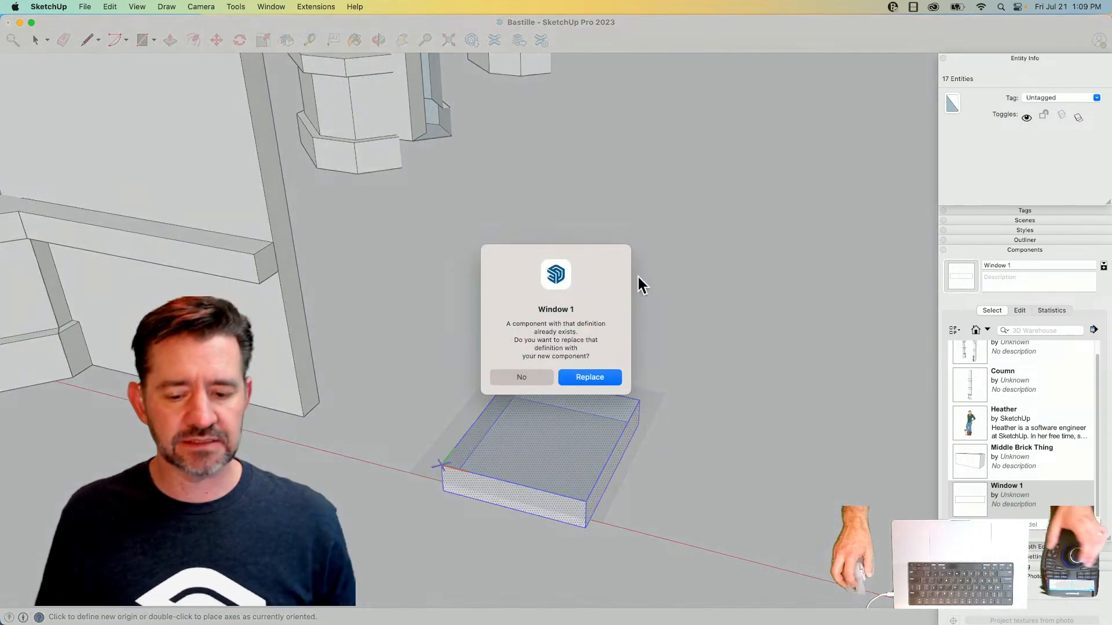
pyautogui.click(583, 377)
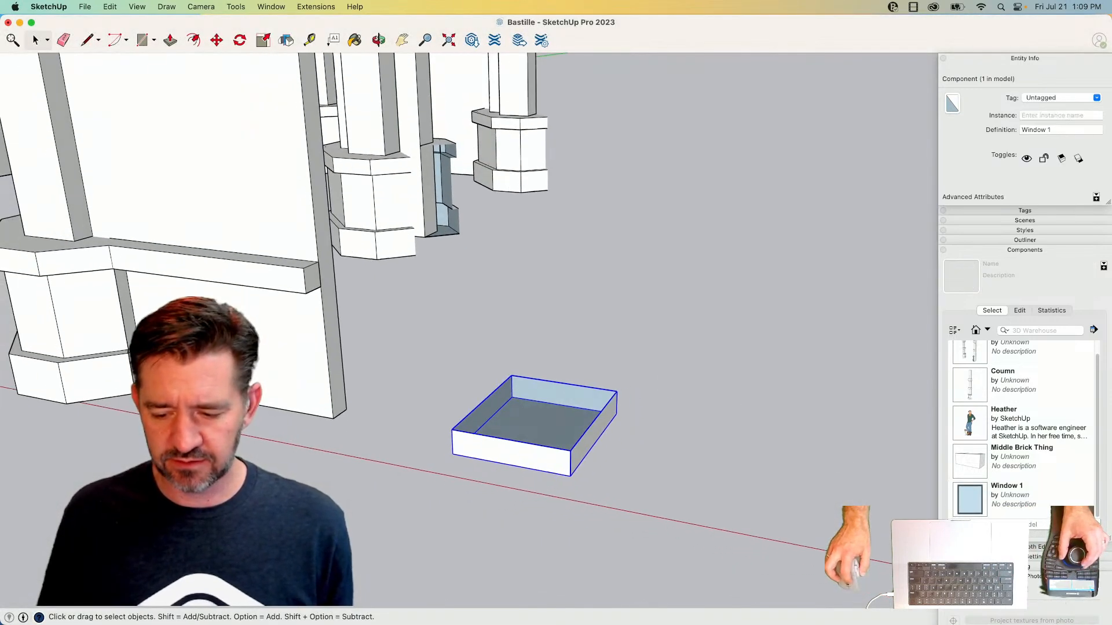
# - Insert a test instance of Window 1 on the front wall between the two bands and inspect it from behind the wall
pyautogui.click(966, 497)
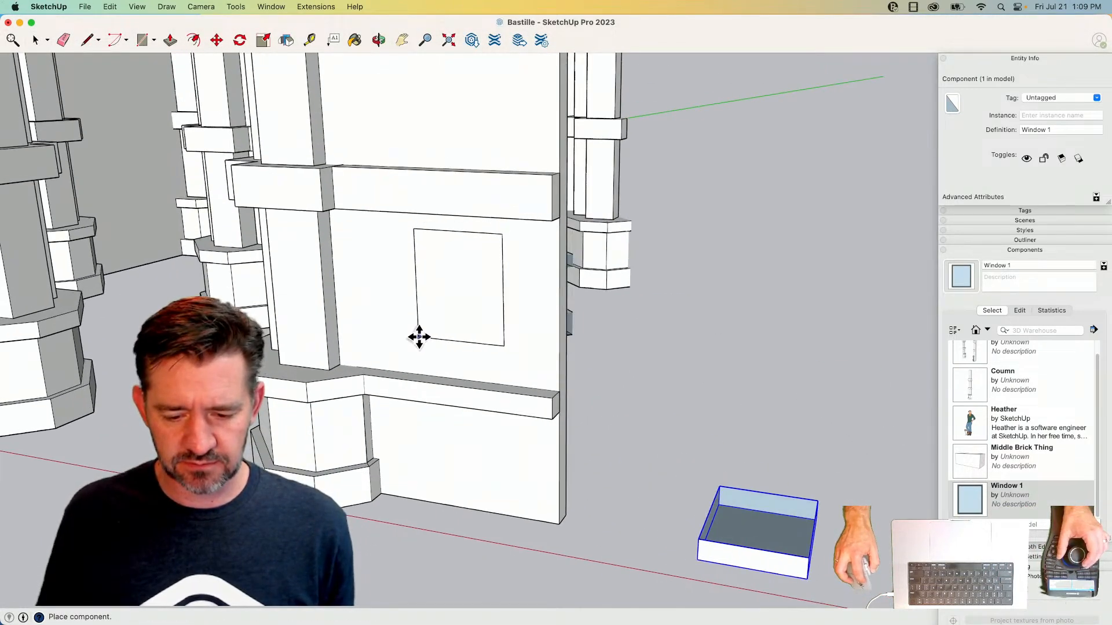
pyautogui.click(420, 336)
pyautogui.press('space')
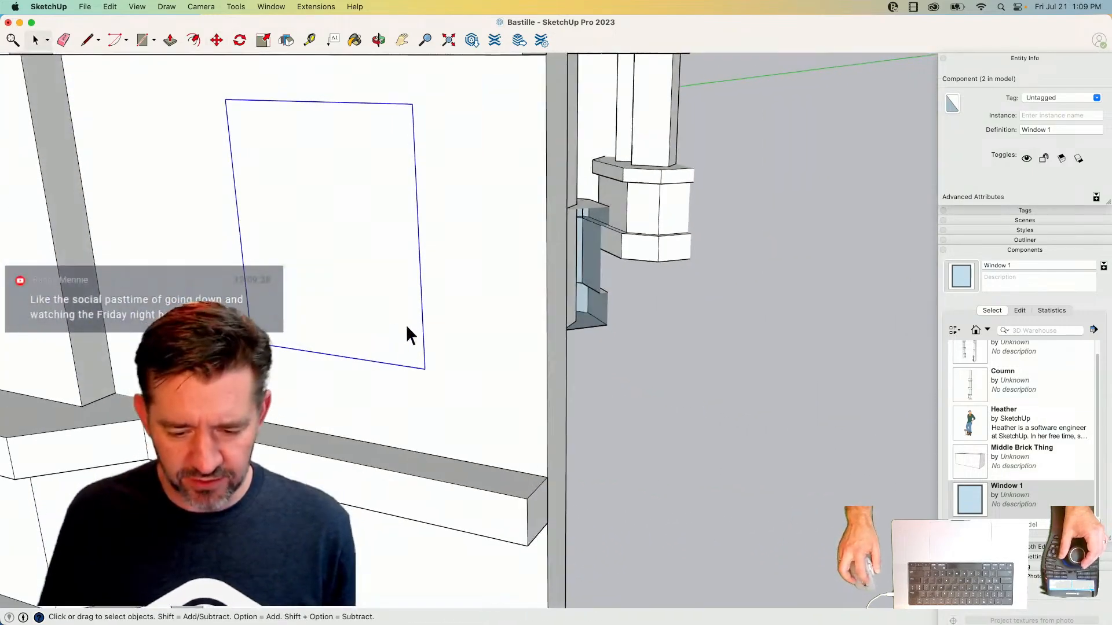
pyautogui.click(393, 320)
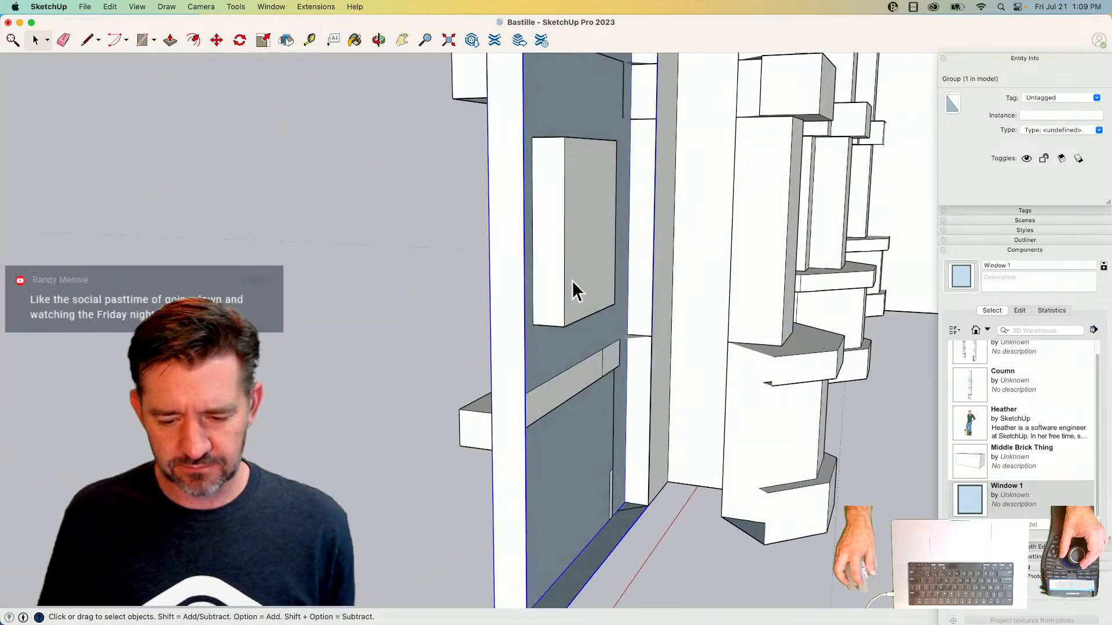
# - Move the test window off the wall by its lower back corner and erase that instance
pyautogui.click(568, 311)
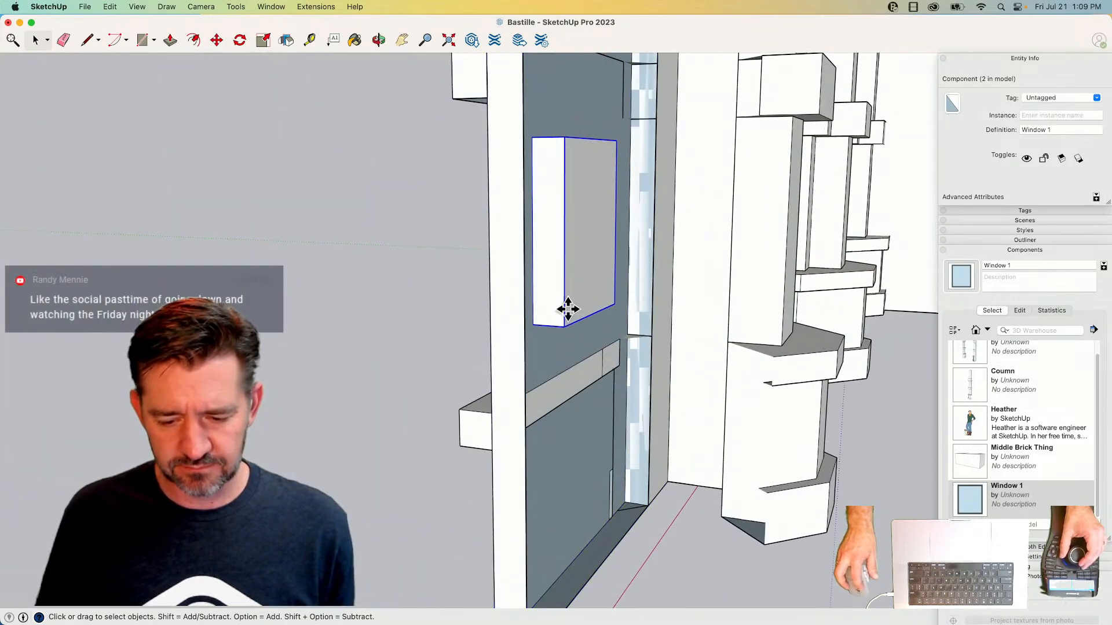
pyautogui.press('m')
pyautogui.click(568, 321)
pyautogui.click(839, 520)
pyautogui.press('space')
pyautogui.press('e')
pyautogui.moveTo(825, 456); pyautogui.dragTo(739, 504)
pyautogui.press('space')
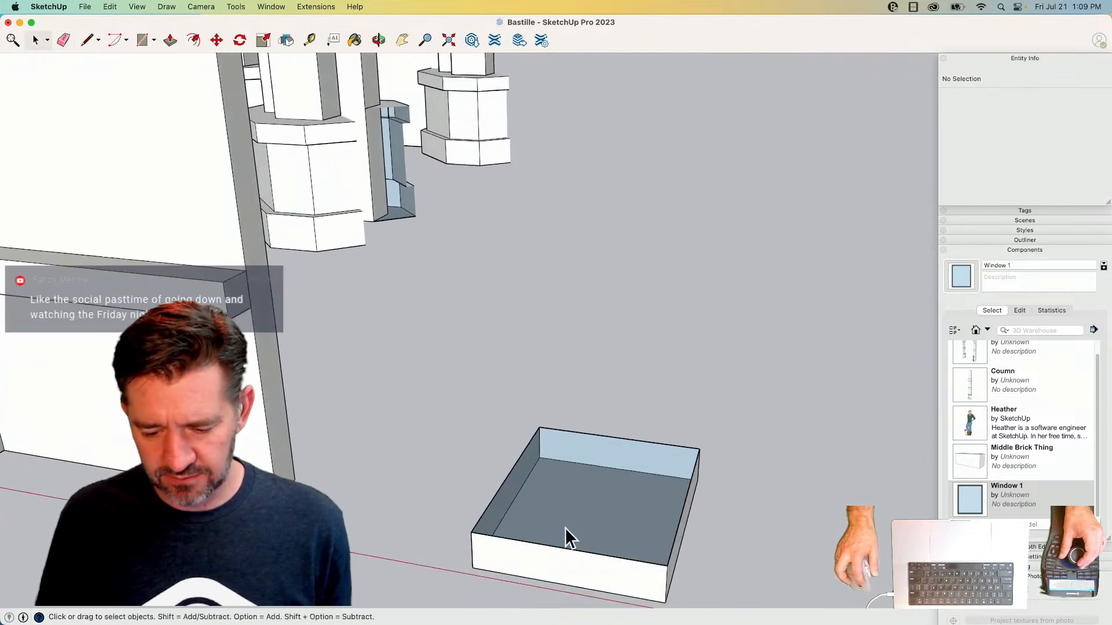
# - Set the Window 1 component's glue-to alignment to Any
pyautogui.click(586, 464)
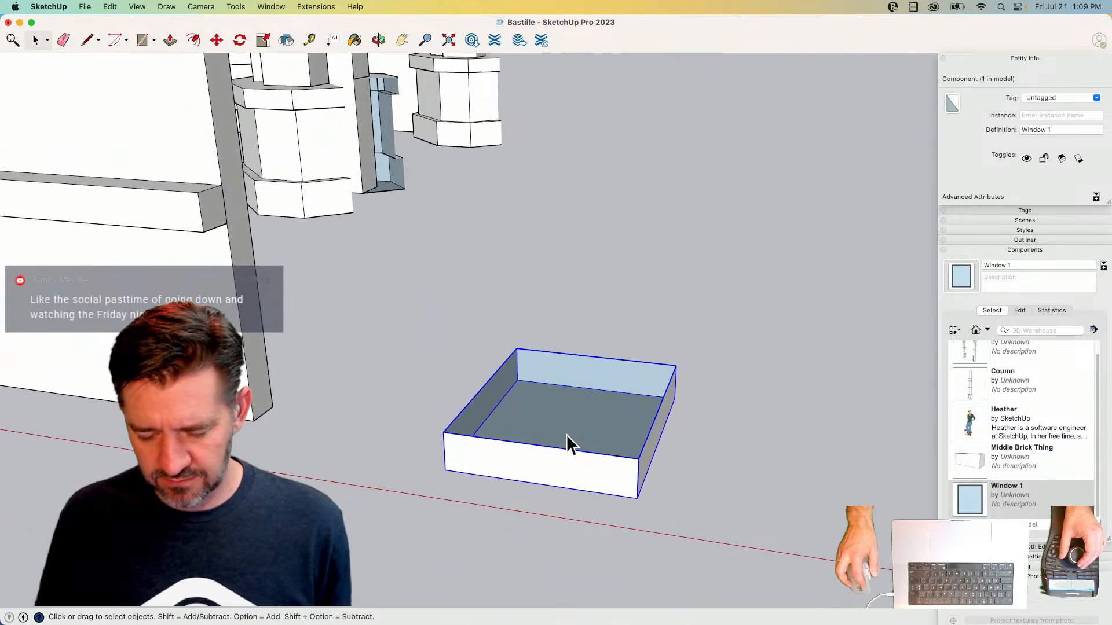
pyautogui.click(1018, 311)
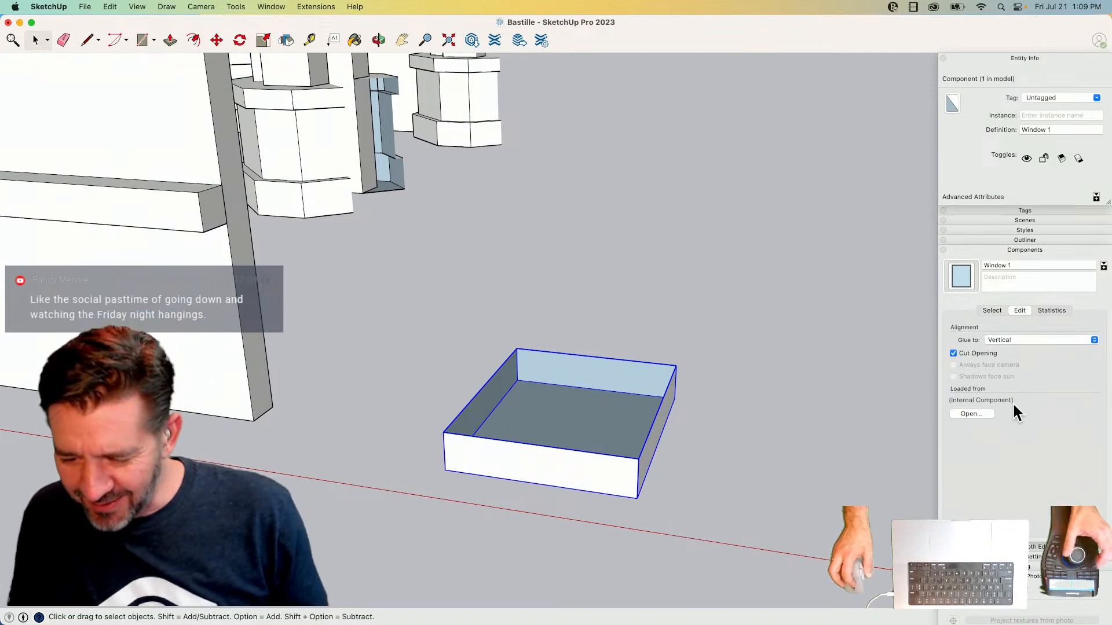
pyautogui.click(1008, 340)
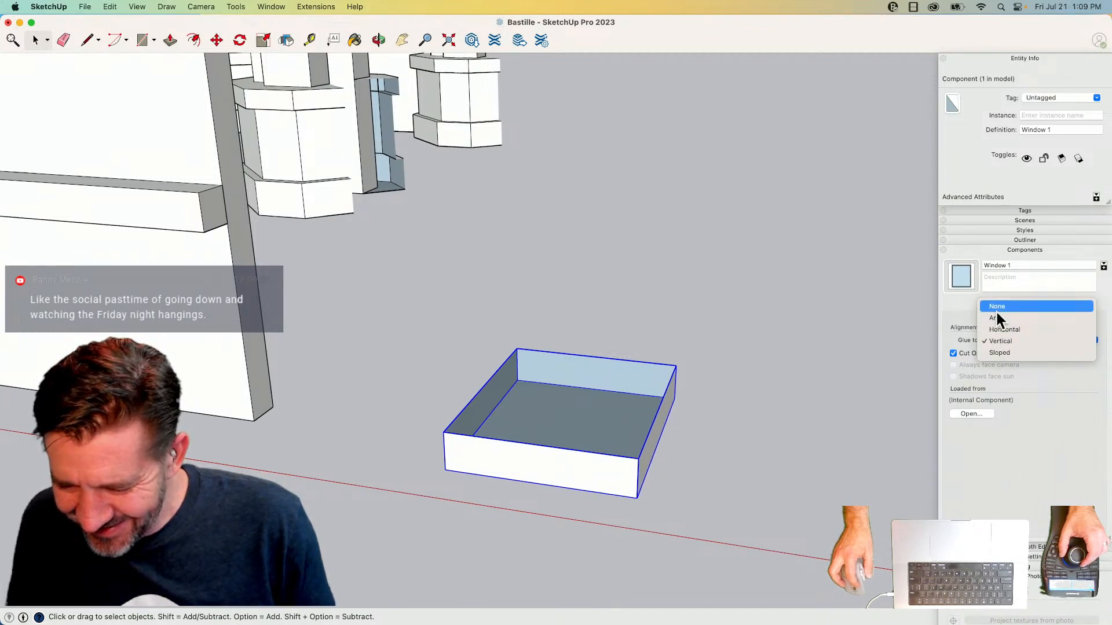
pyautogui.click(1003, 318)
pyautogui.click(815, 342)
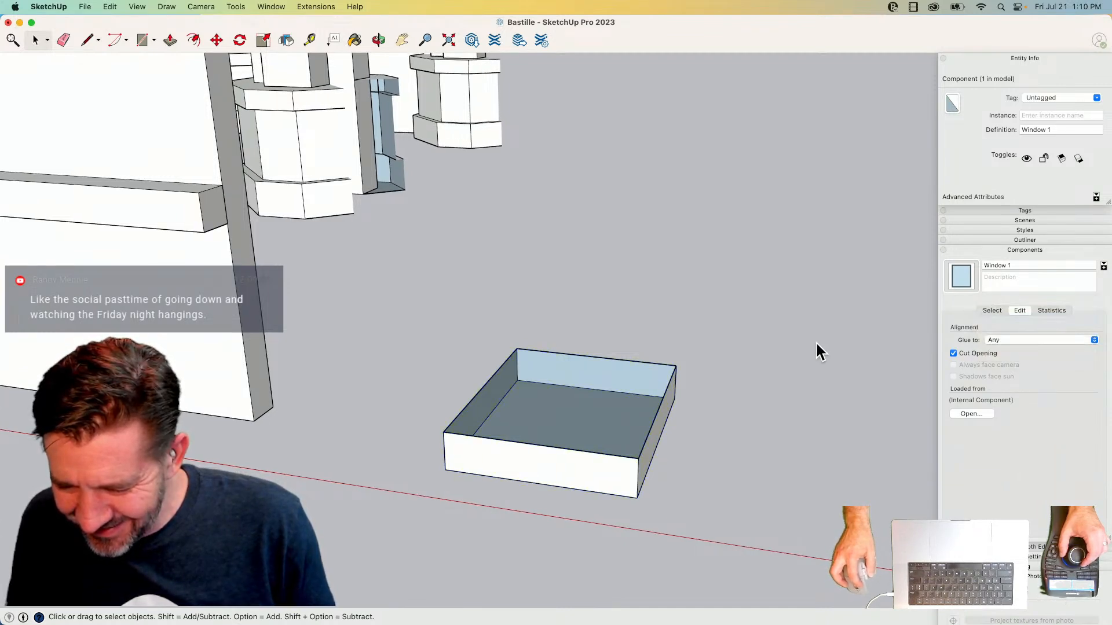
# - Try an instance of Window 1 on the outside of the wall group between the bands, and undo the insertion
pyautogui.click(991, 311)
pyautogui.click(977, 497)
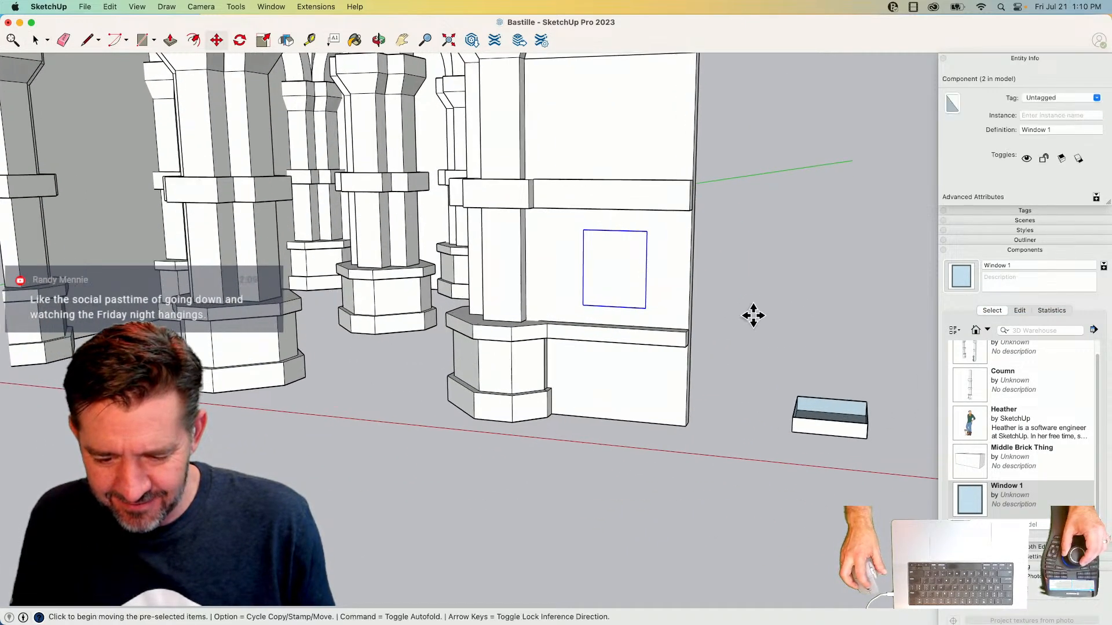
pyautogui.press('space')
pyautogui.click(729, 296)
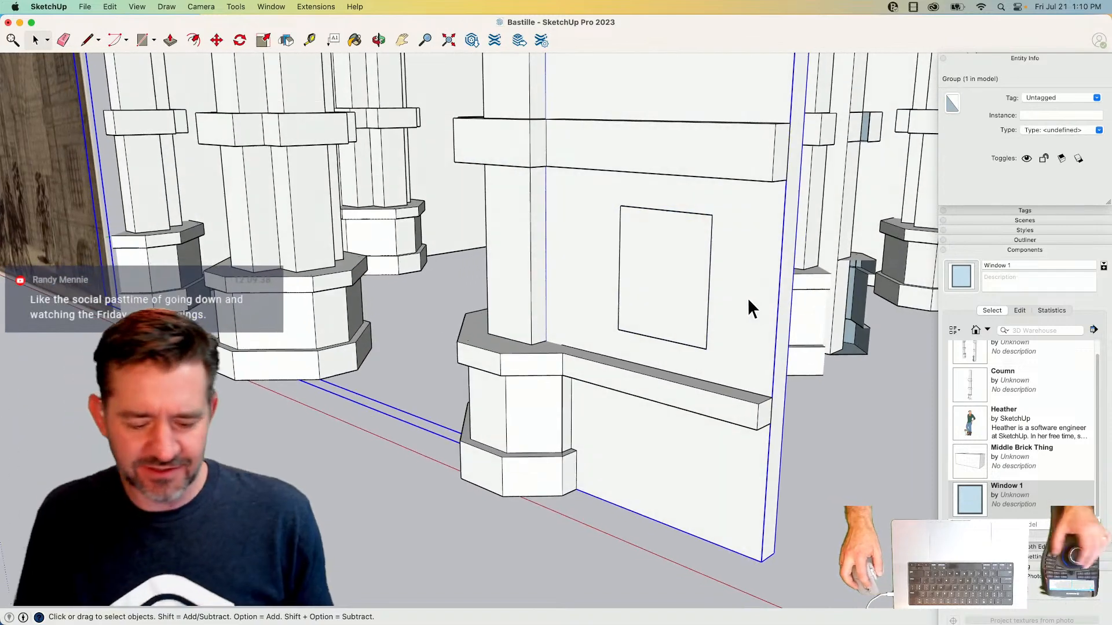
pyautogui.press('super+z')
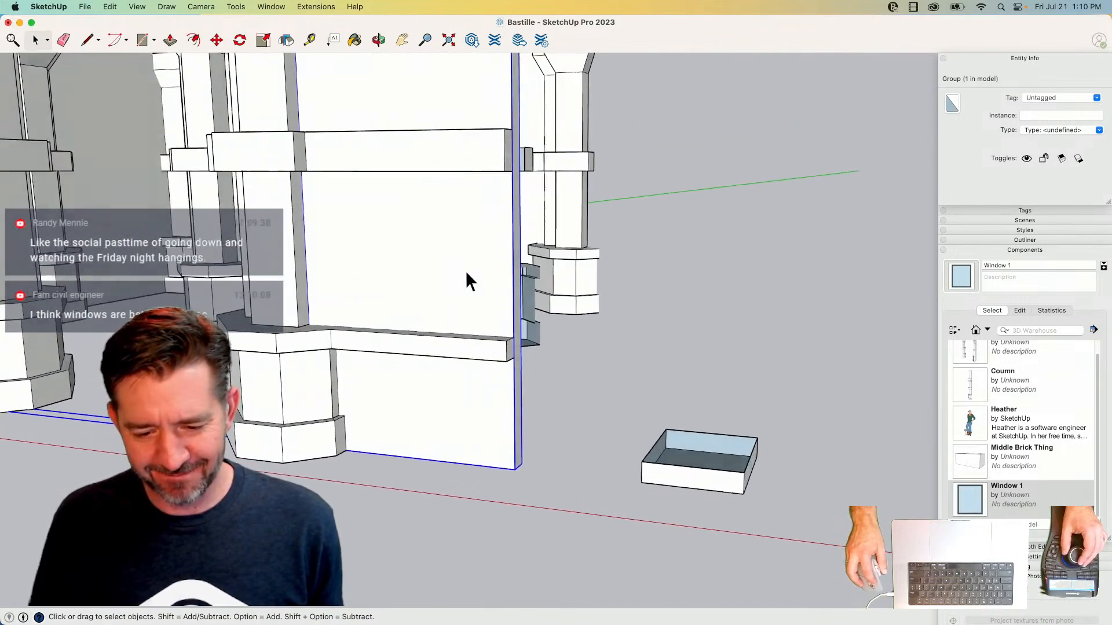
# - Open the wall group, insert a test instance of Window 1 between the bands, and delete that instance
pyautogui.doubleClick(484, 283)
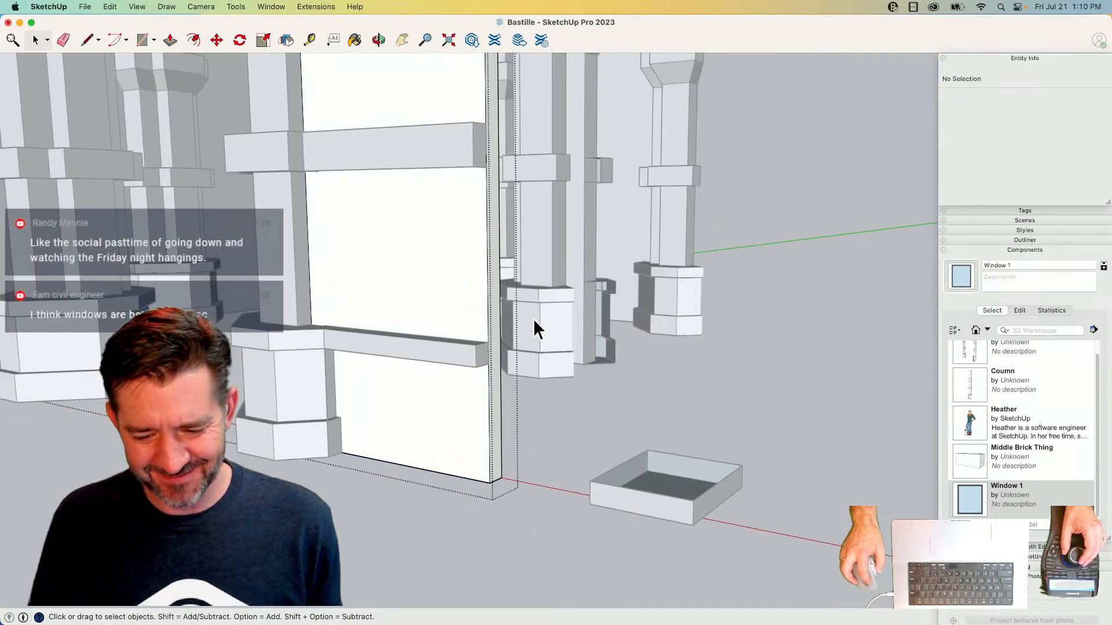
pyautogui.click(966, 503)
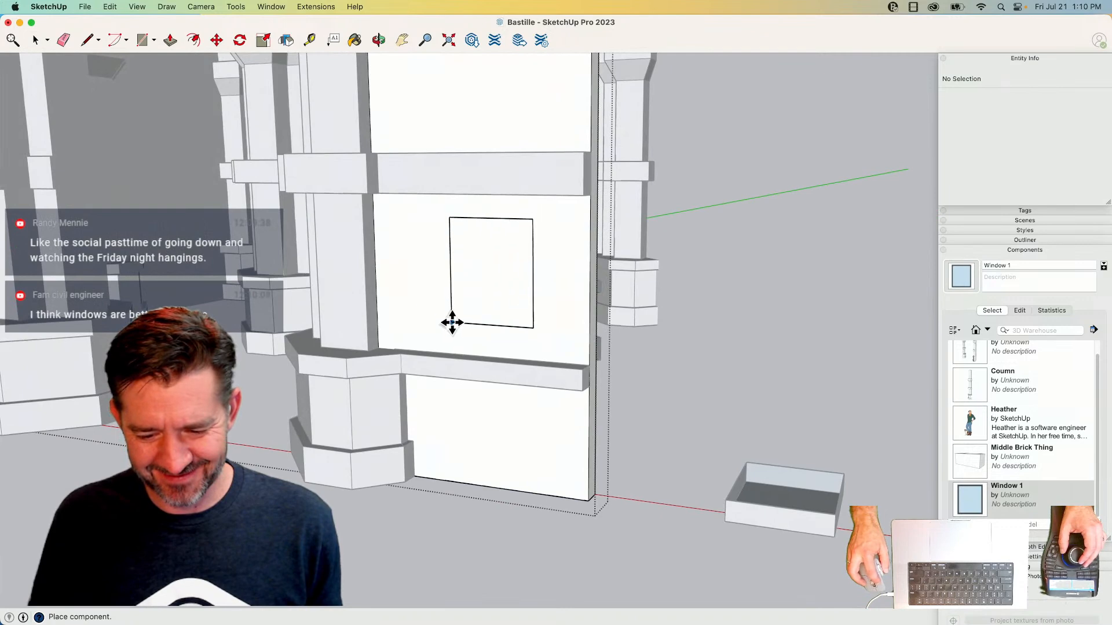
pyautogui.click(452, 323)
pyautogui.press('Delete')
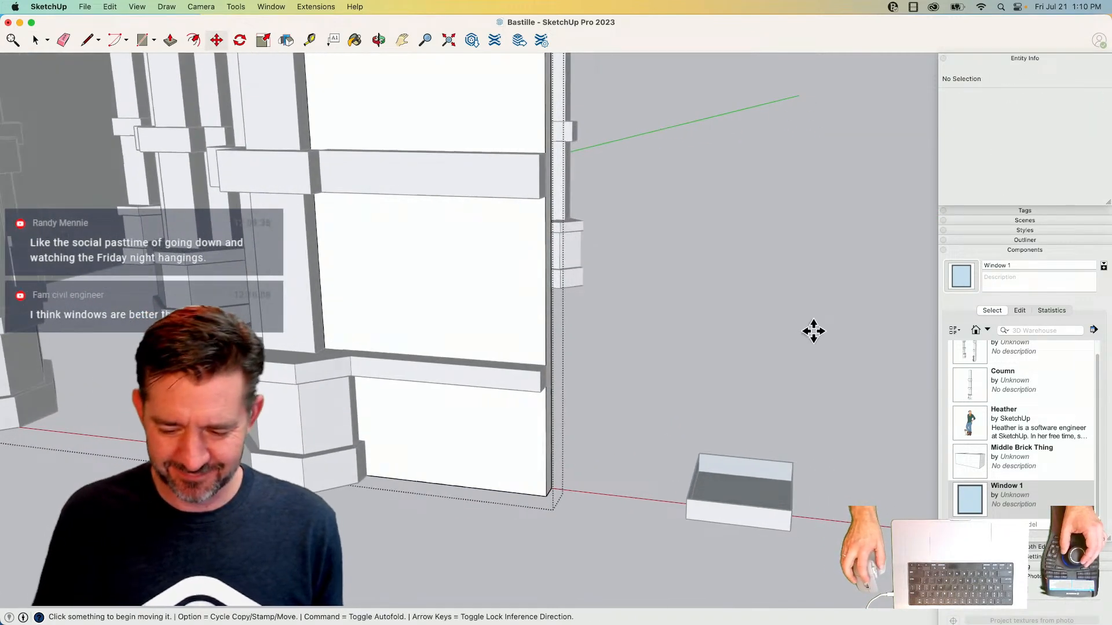
# - Open the remaining Window 1 component for editing, reverse all of its faces, and close the component
pyautogui.press('space')
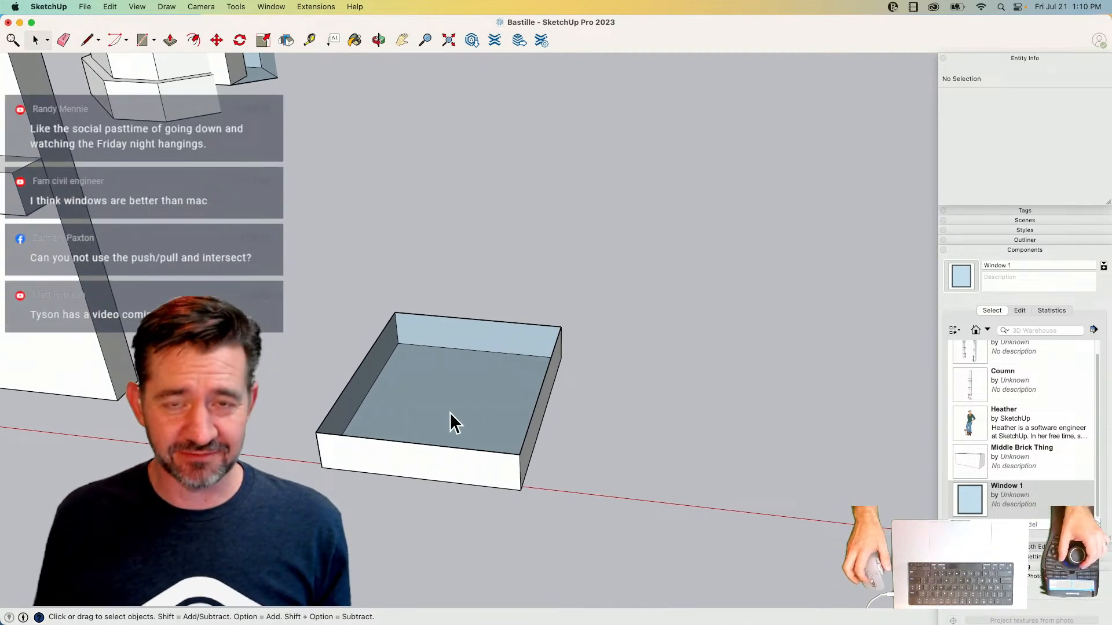
pyautogui.click(449, 412)
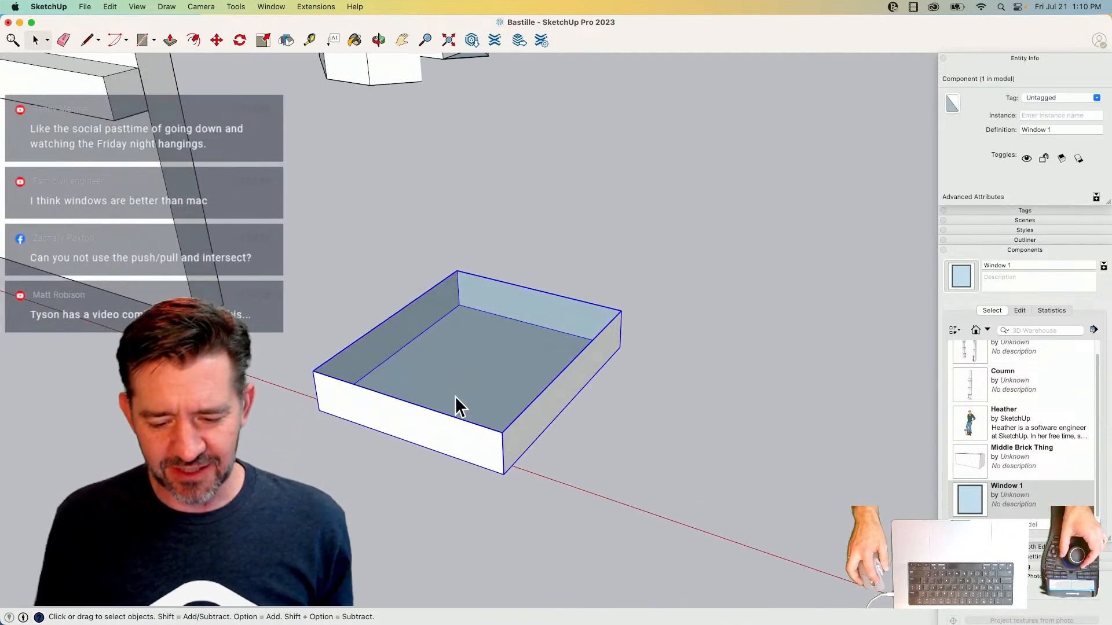
pyautogui.doubleClick(455, 397)
pyautogui.tripleClick(455, 397)
pyautogui.rightClick(457, 398)
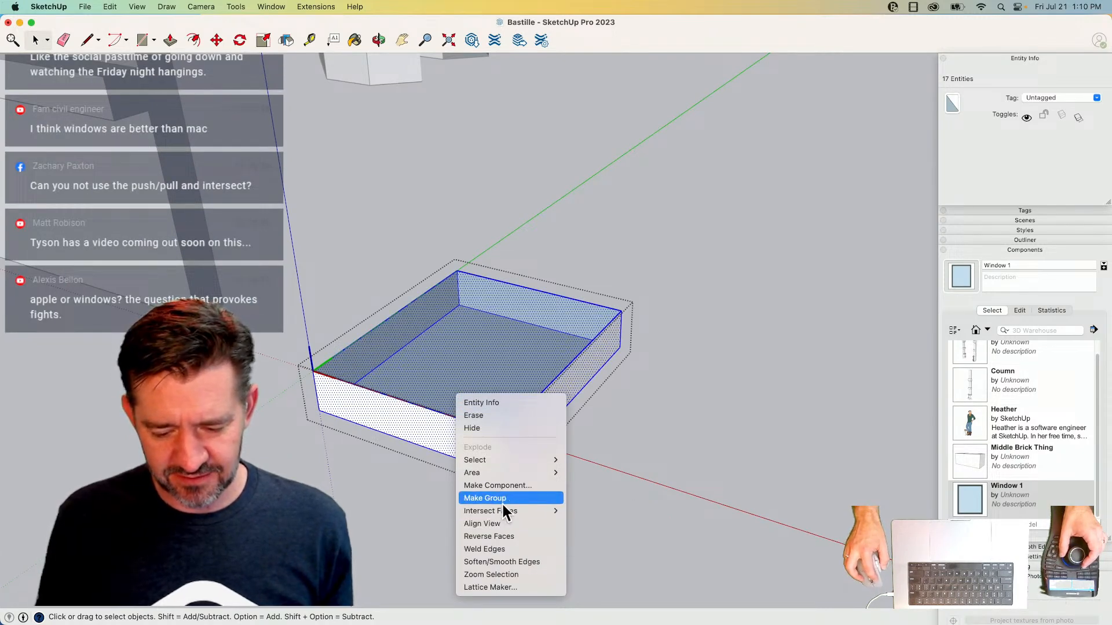
pyautogui.click(496, 536)
pyautogui.click(630, 403)
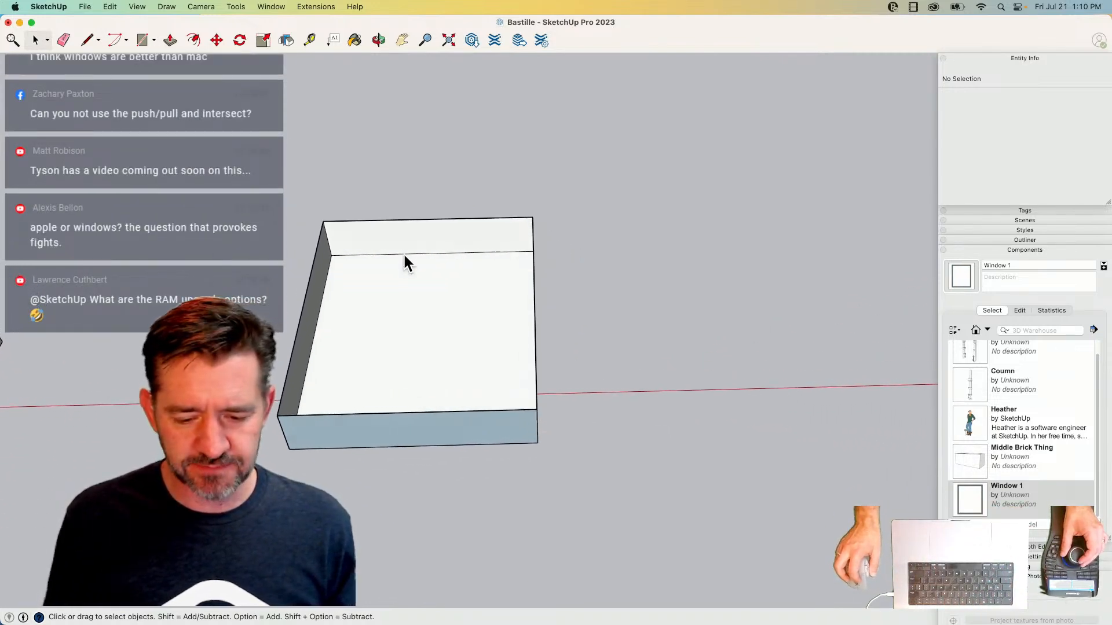
# - Draw a line between the midpoints of the inner back side's end edges and divide it into five segments
pyautogui.press('l')
pyautogui.click(304, 199)
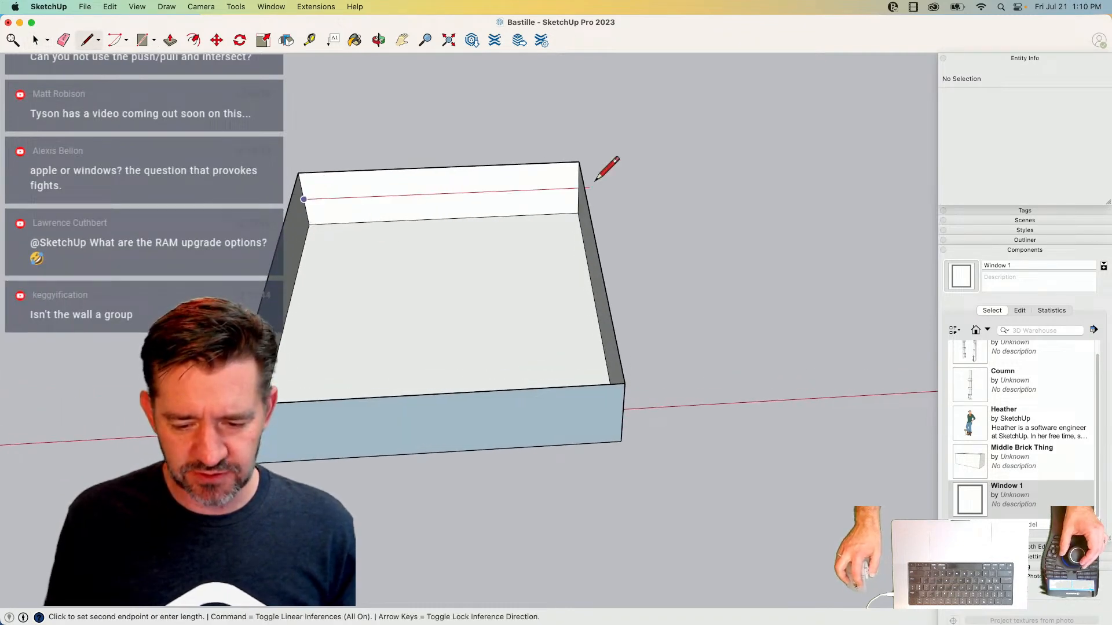
pyautogui.click(530, 190)
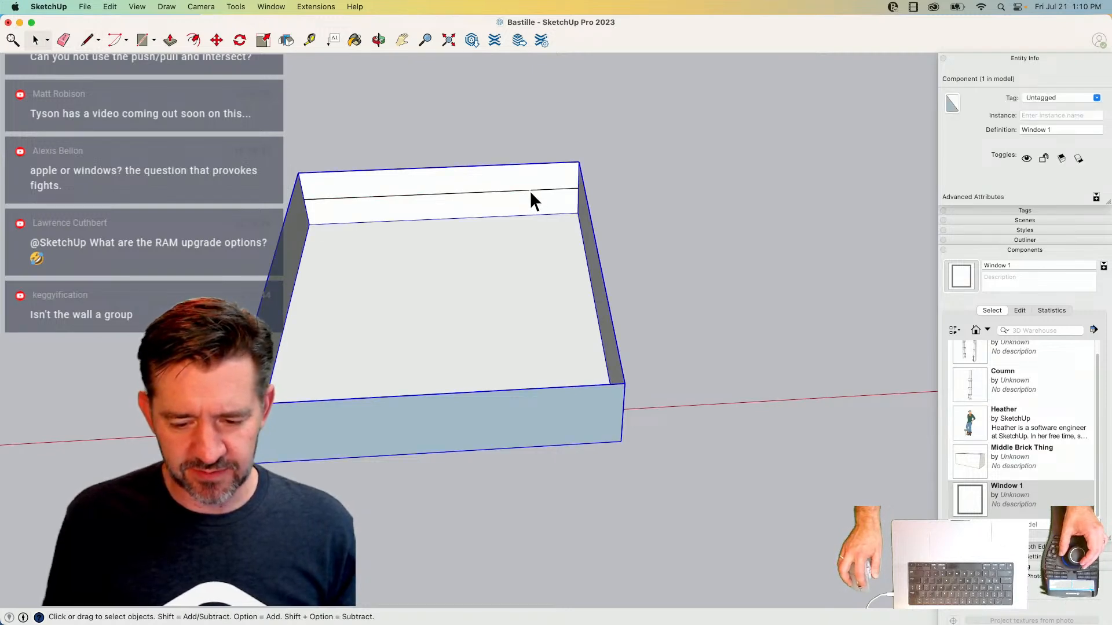
pyautogui.rightClick(530, 190)
pyautogui.click(569, 262)
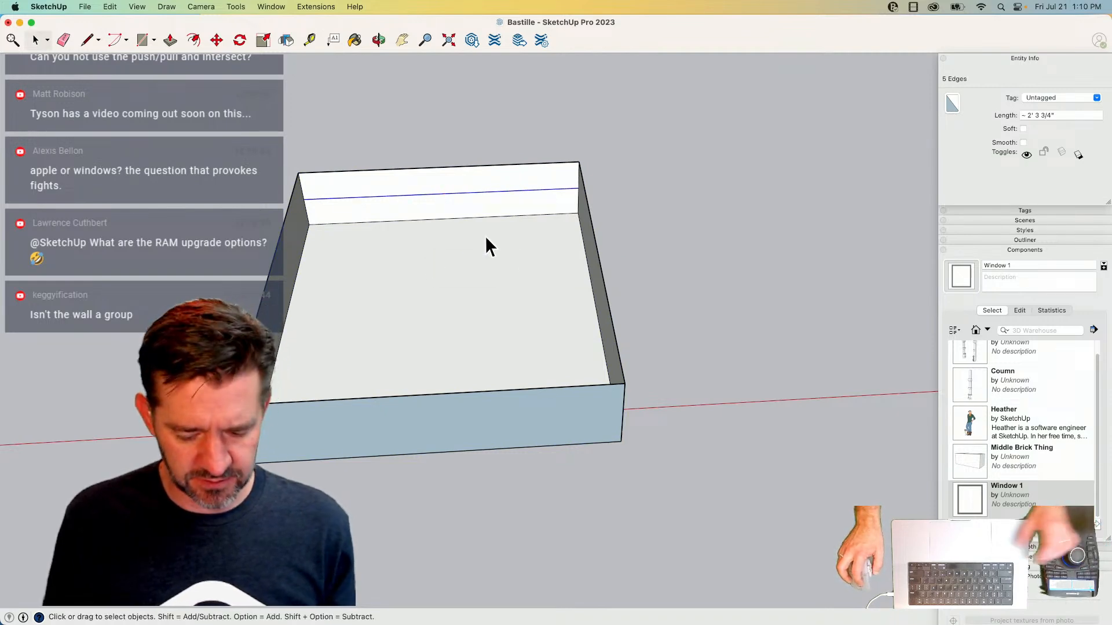
# - Draw a small circle at the line's first division point and extrude it into a bar spanning the window to the opposite side
pyautogui.press('c')
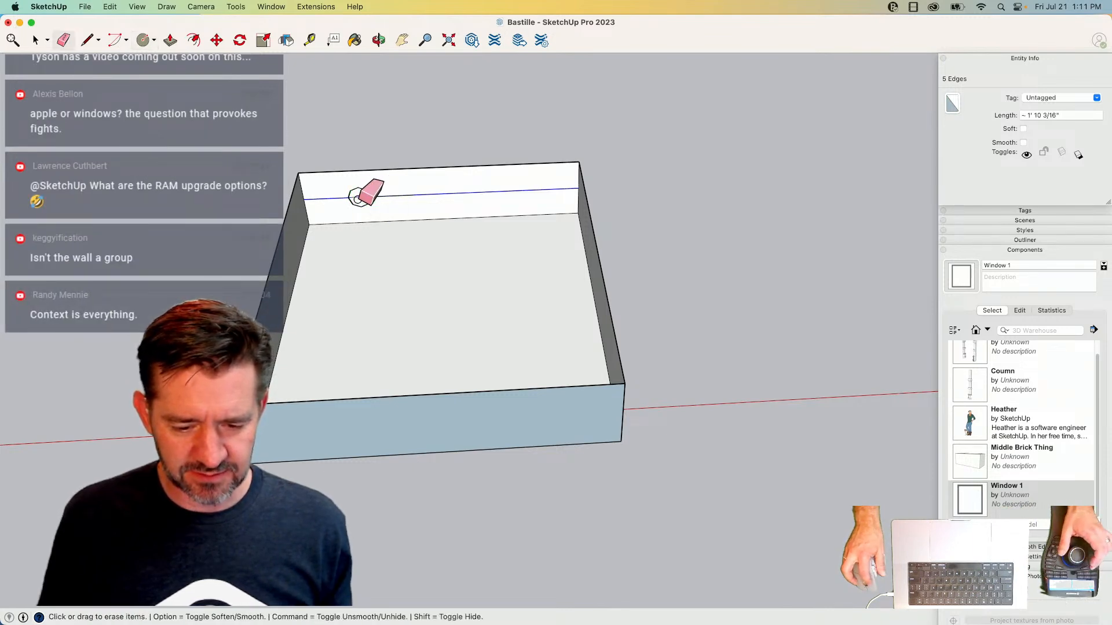
pyautogui.press('space')
pyautogui.click(359, 196)
pyautogui.press('p')
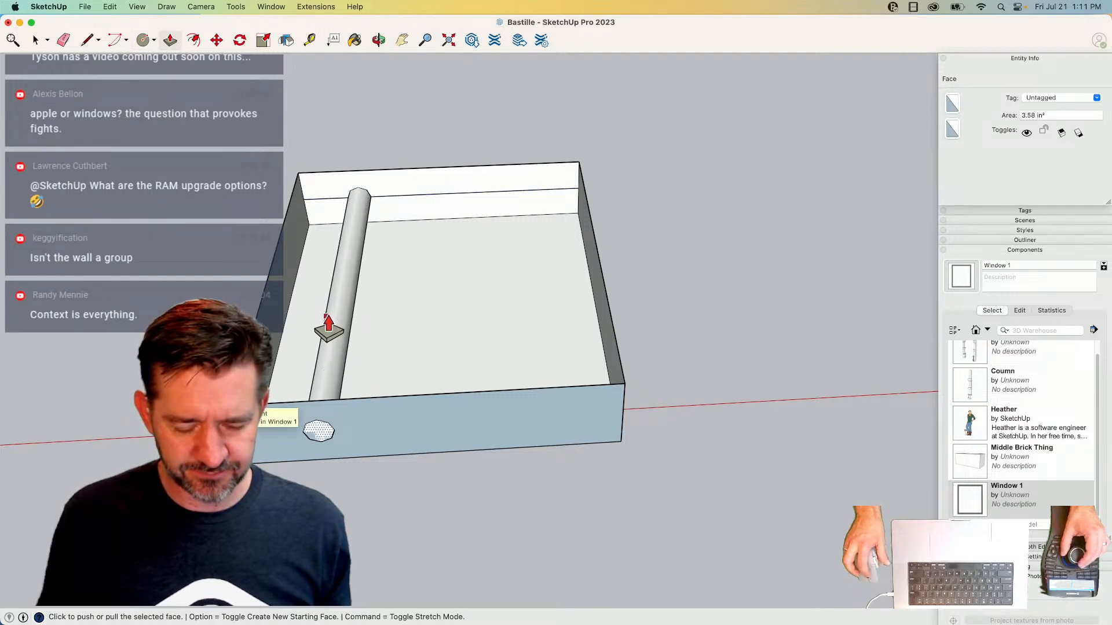
# - Copy the round bar along the window's width to the next division point and repeat the copy 2x for three evenly spaced bars
pyautogui.click(328, 334)
pyautogui.press('space')
pyautogui.moveTo(357, 523); pyautogui.dragTo(357, 511)
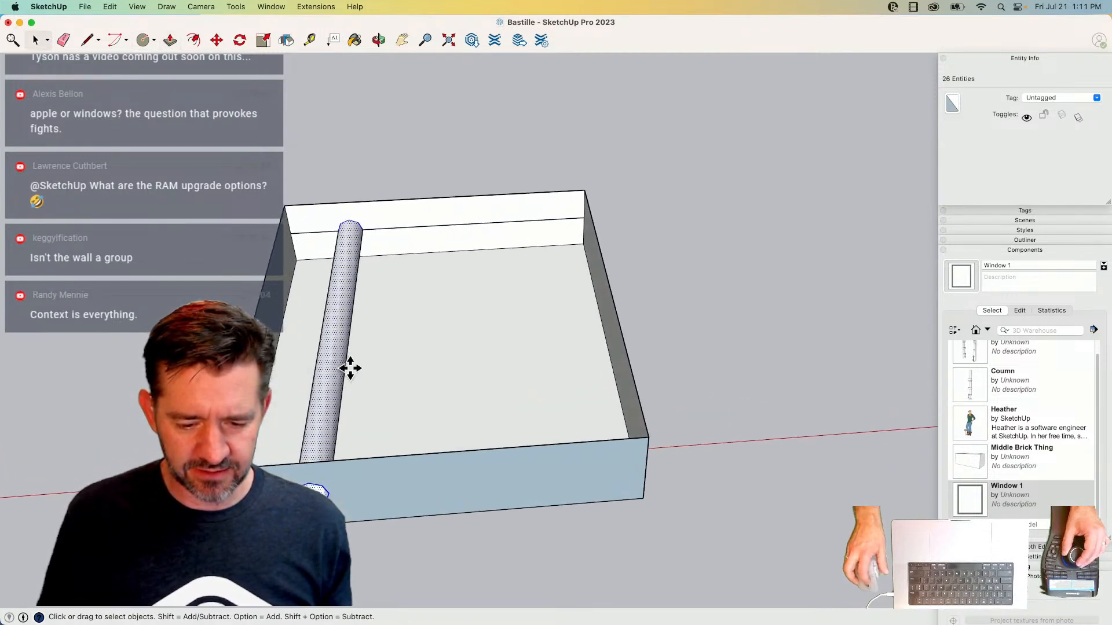
pyautogui.scroll(5, 353, 255)
pyautogui.press('m')
pyautogui.click(354, 240)
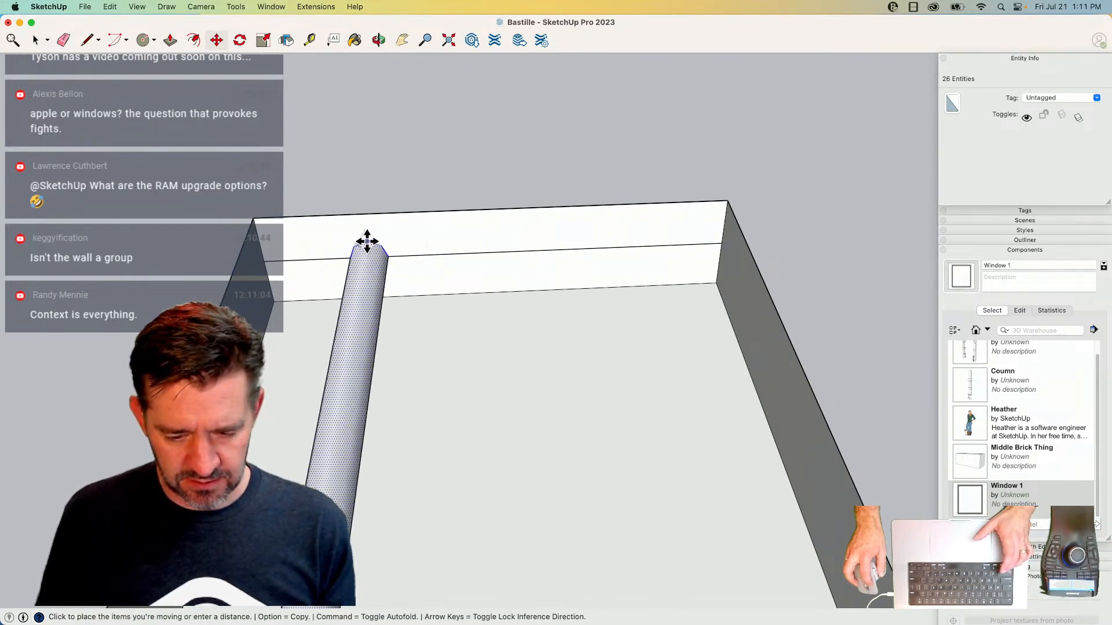
pyautogui.press('alt')
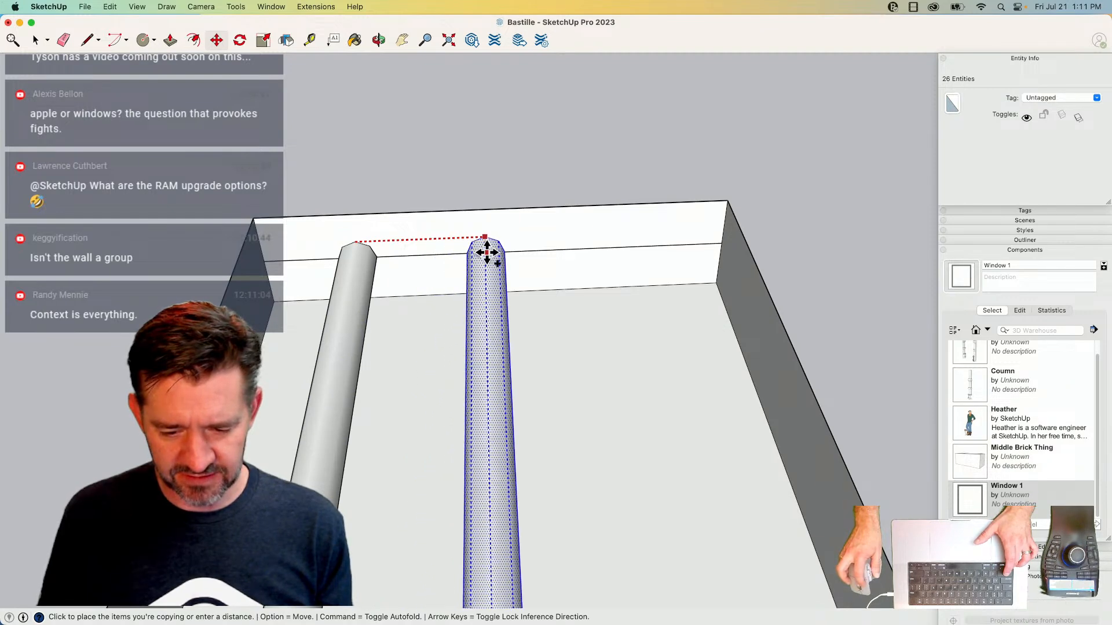
pyautogui.click(495, 252)
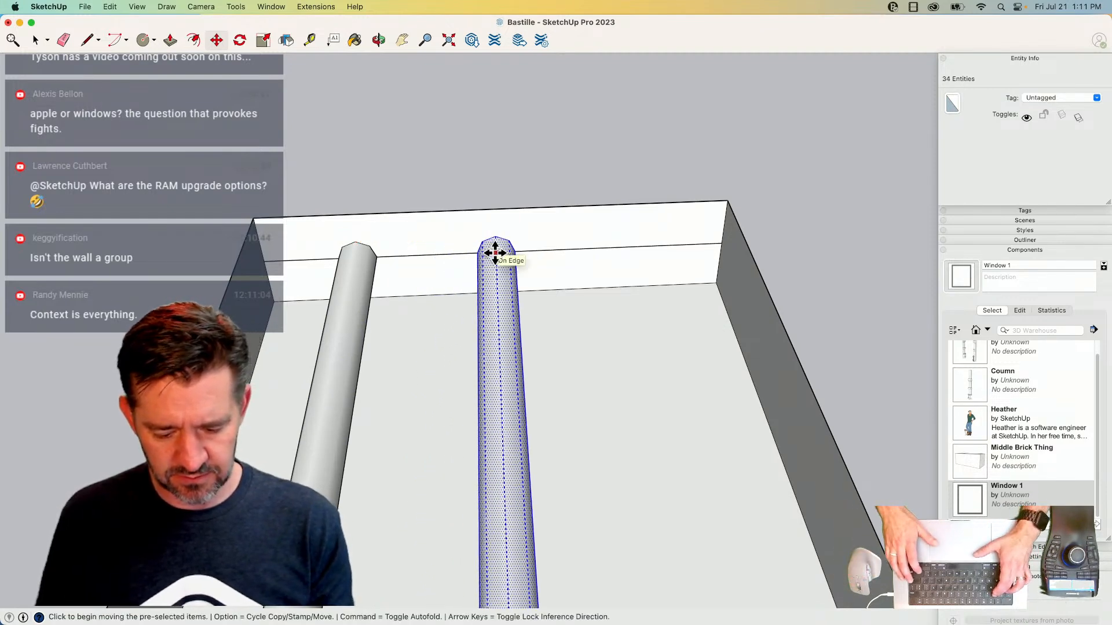
pyautogui.write('2x')
pyautogui.press('Return')
# - Erase the leftover division line between the bars on the window's inner side
pyautogui.scroll(-5, 495, 253)
pyautogui.press('space')
pyautogui.press('e')
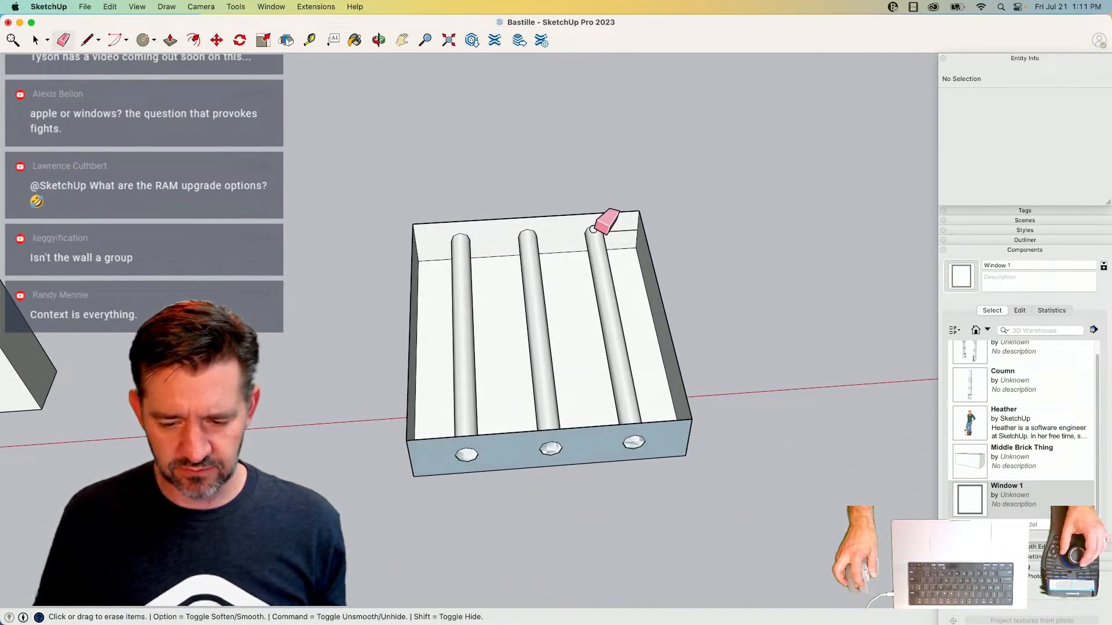
pyautogui.press('space')
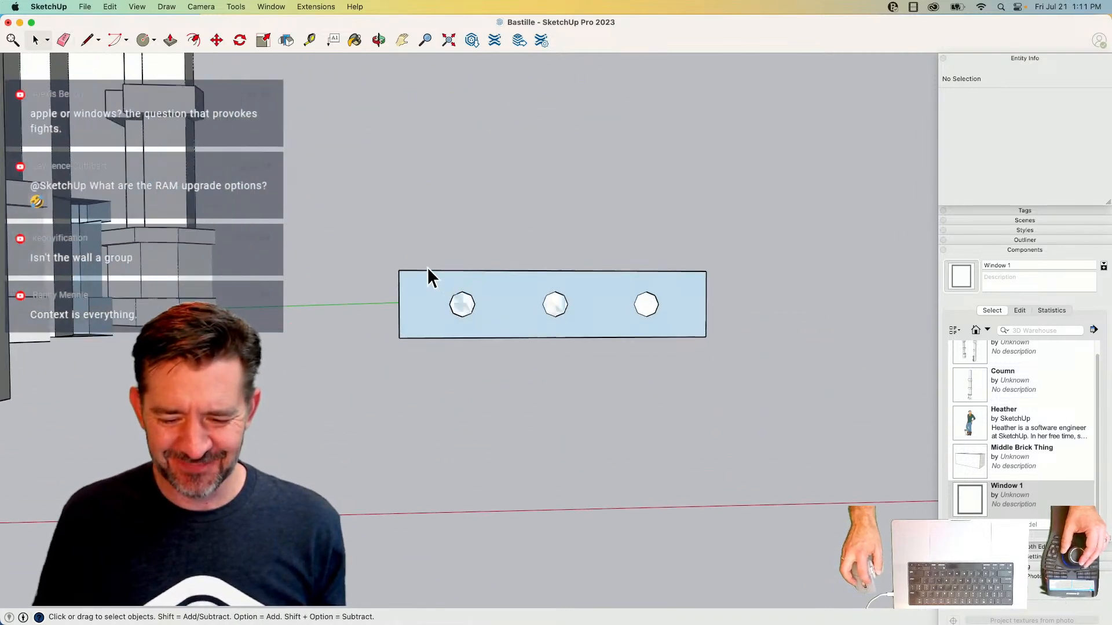
# - Select all three bars without the window frame and make them a single group
pyautogui.moveTo(666, 321); pyautogui.dragTo(672, 325)
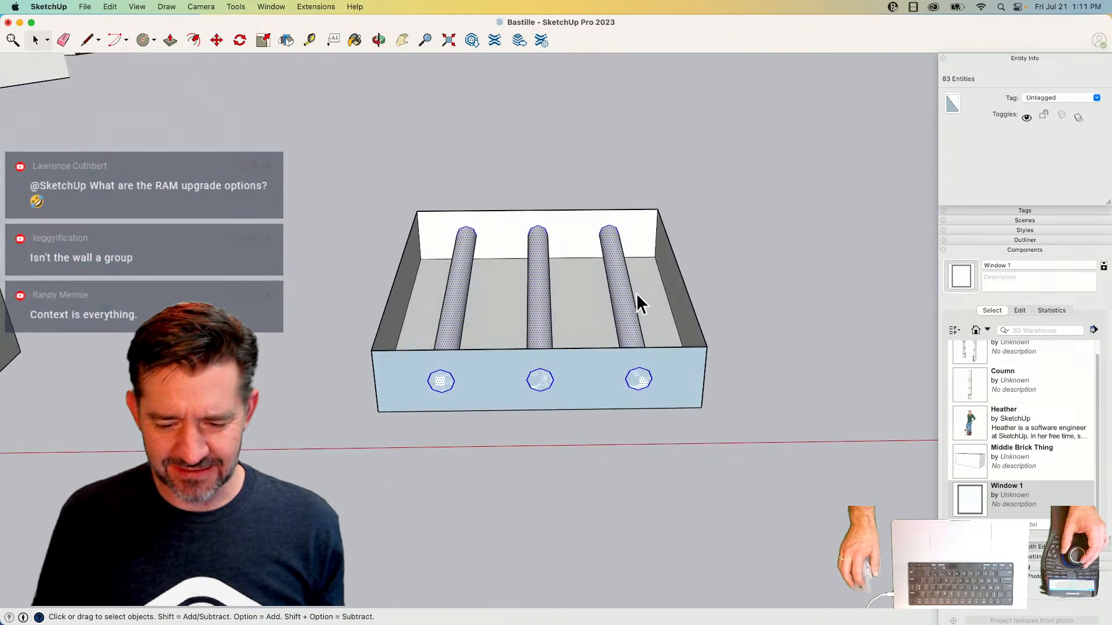
pyautogui.rightClick(624, 301)
pyautogui.click(669, 400)
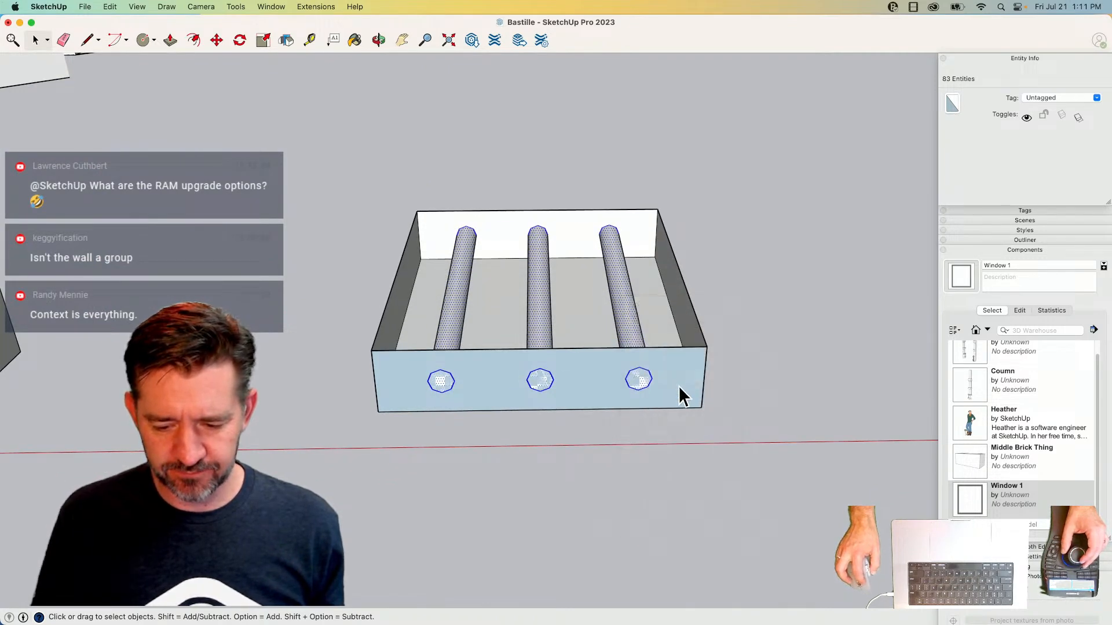
pyautogui.click(684, 380)
pyautogui.click(756, 254)
# - Rotate a copy of the bar group a quarter turn about the middle bar's centre to form a crossing lattice
pyautogui.click(528, 314)
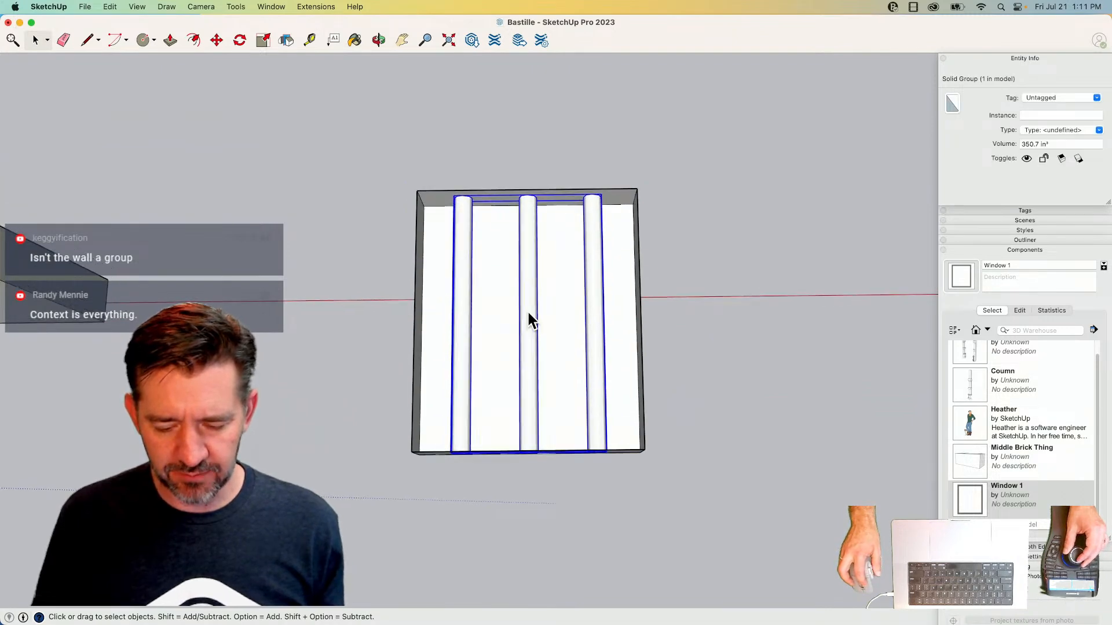
pyautogui.press('q')
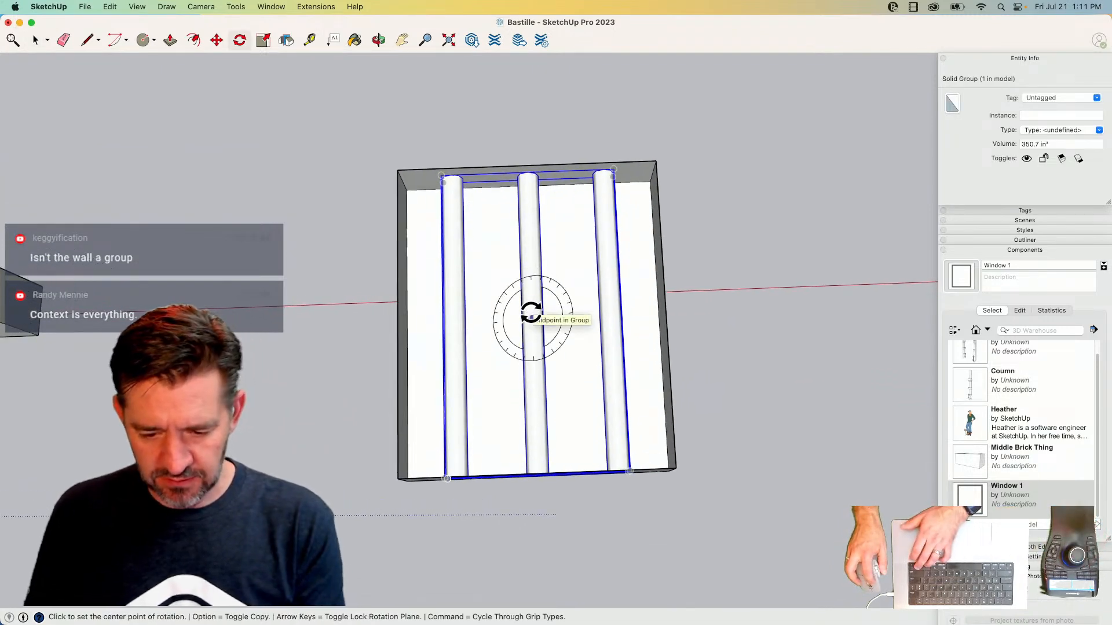
pyautogui.click(532, 317)
pyautogui.click(561, 316)
pyautogui.press('alt')
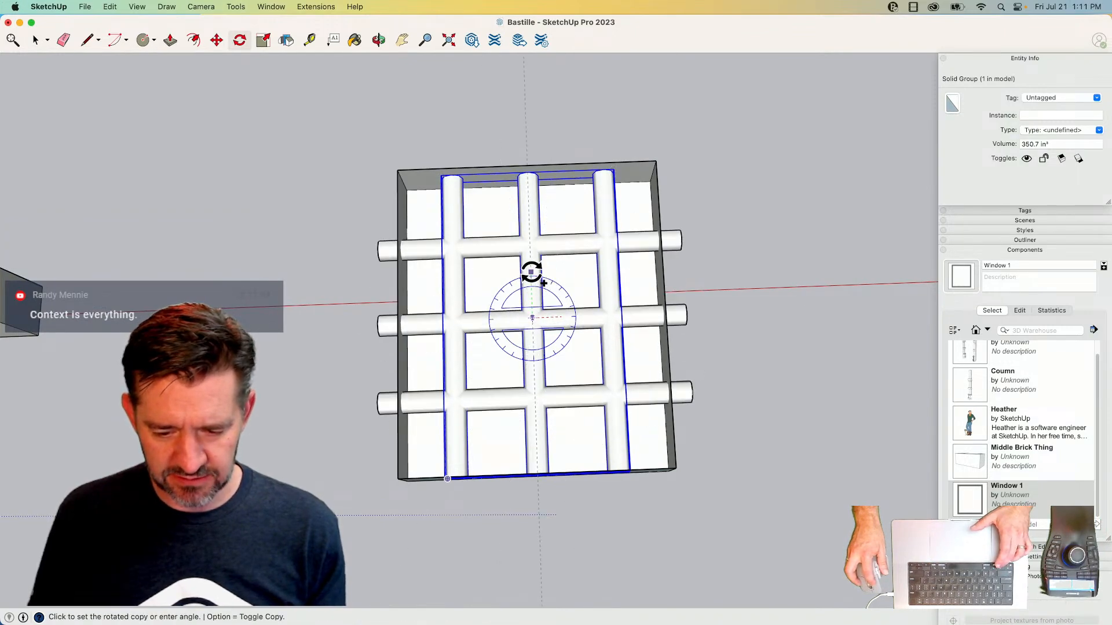
pyautogui.click(529, 273)
pyautogui.press('space')
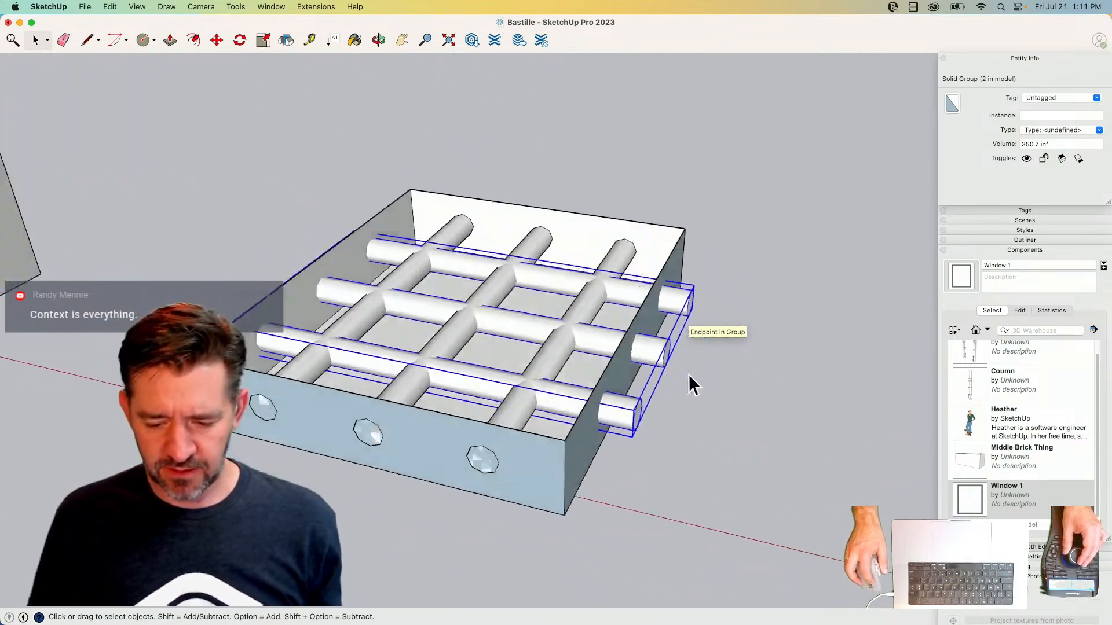
# - Scale both ends of the crossing bar group inward until the bars end flush with the window's outer side faces
pyautogui.press('s')
pyautogui.click(653, 363)
pyautogui.click(510, 457)
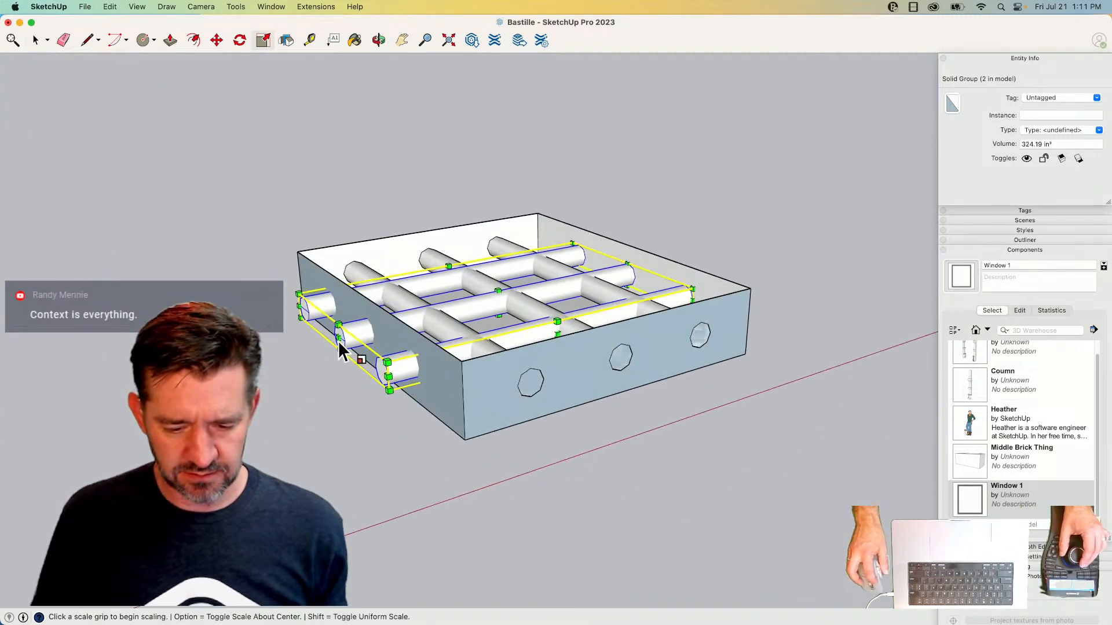
pyautogui.click(339, 340)
pyautogui.click(454, 410)
pyautogui.press('space')
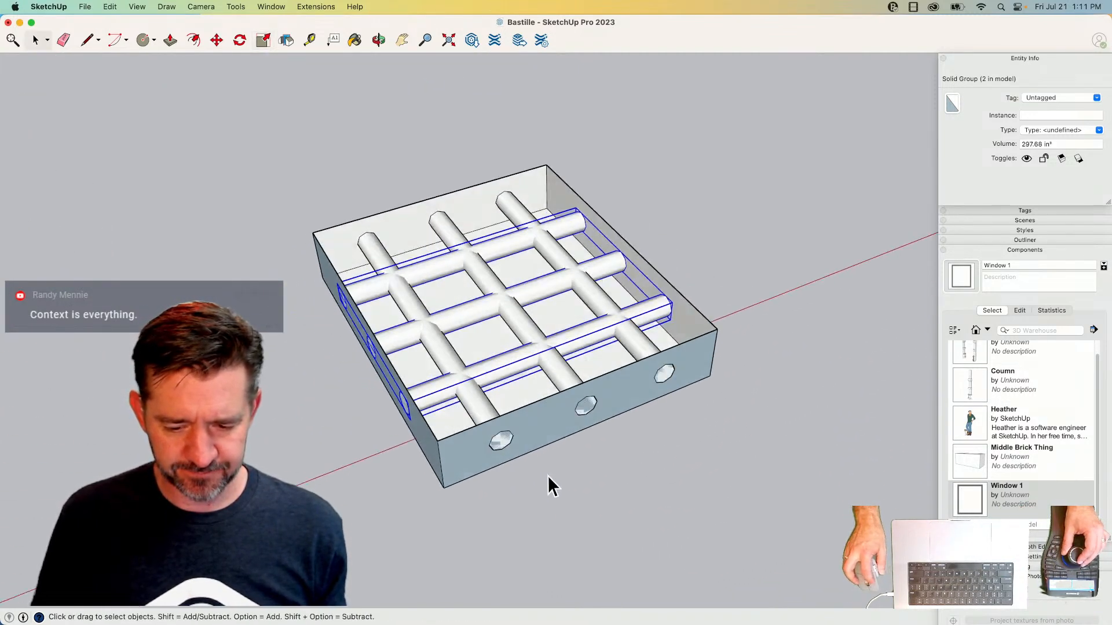
# - Select both bar groups and combine them into one solid lattice with Union
pyautogui.click(514, 430)
pyautogui.click(525, 233)
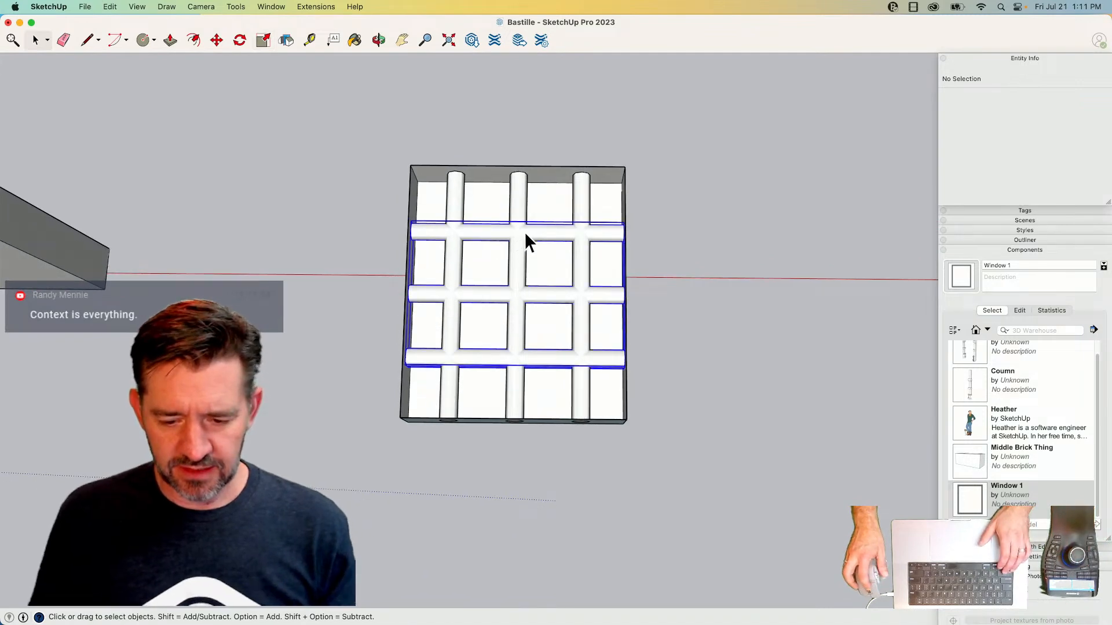
pyautogui.keyDown('shift'); pyautogui.click(525, 212); pyautogui.keyUp('shift')
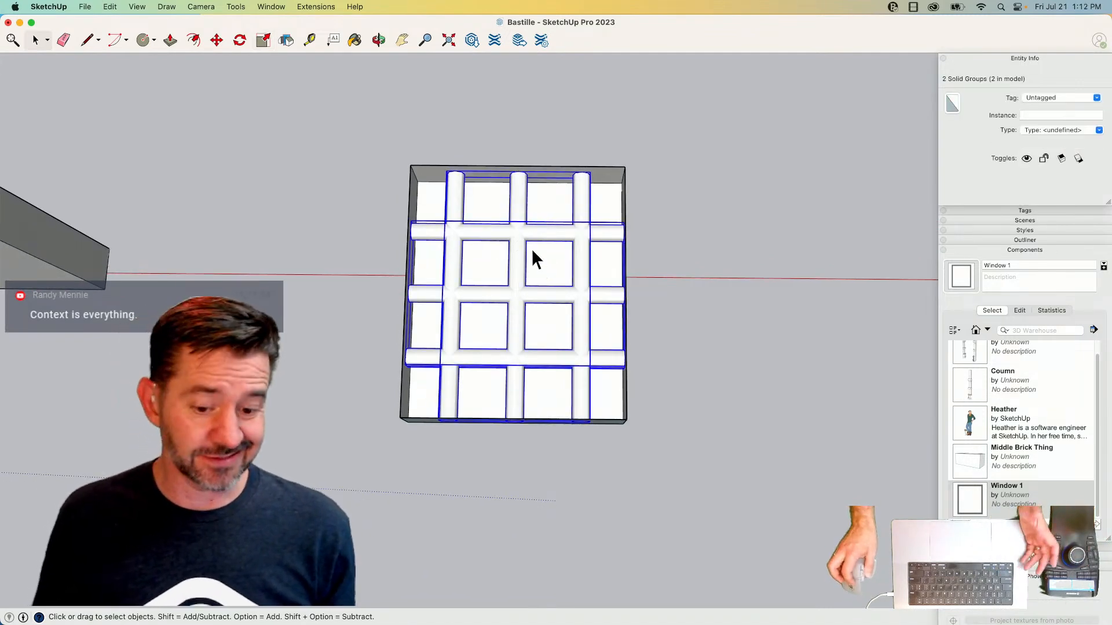
pyautogui.click(137, 9)
pyautogui.moveTo(203, 7)
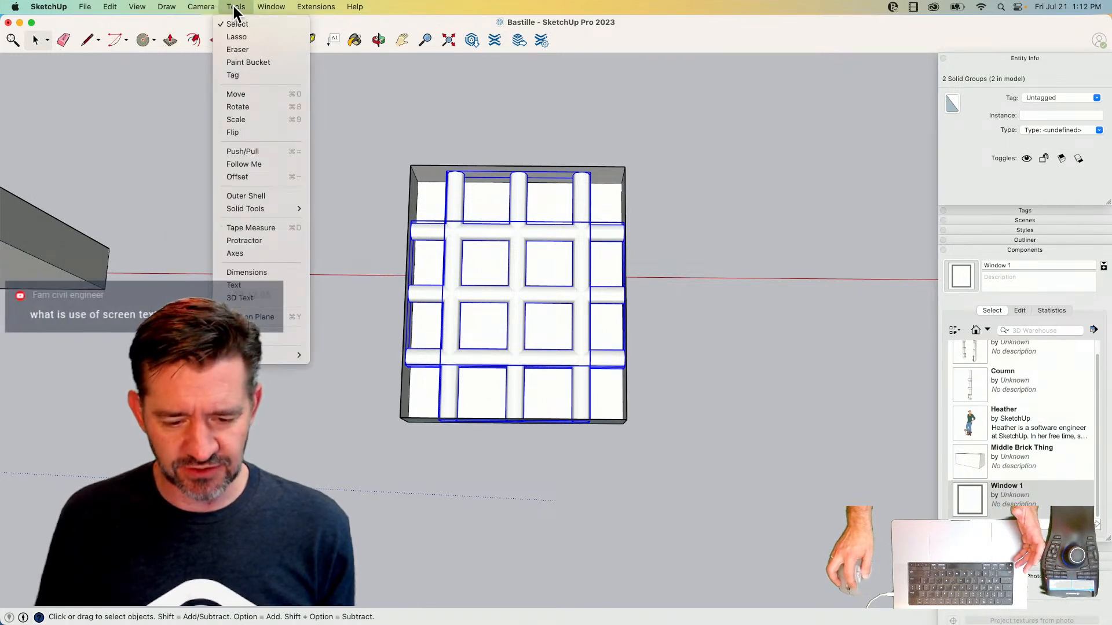
pyautogui.moveTo(249, 211)
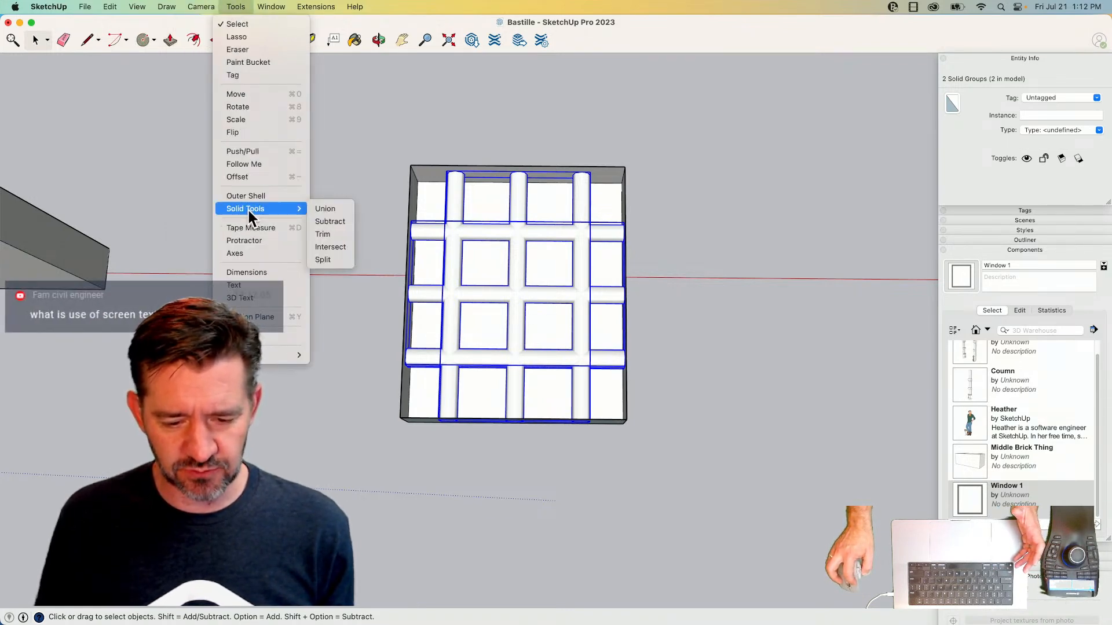
pyautogui.click(322, 208)
# - Save the Bastille model and dismiss the model check notice
pyautogui.click(84, 7)
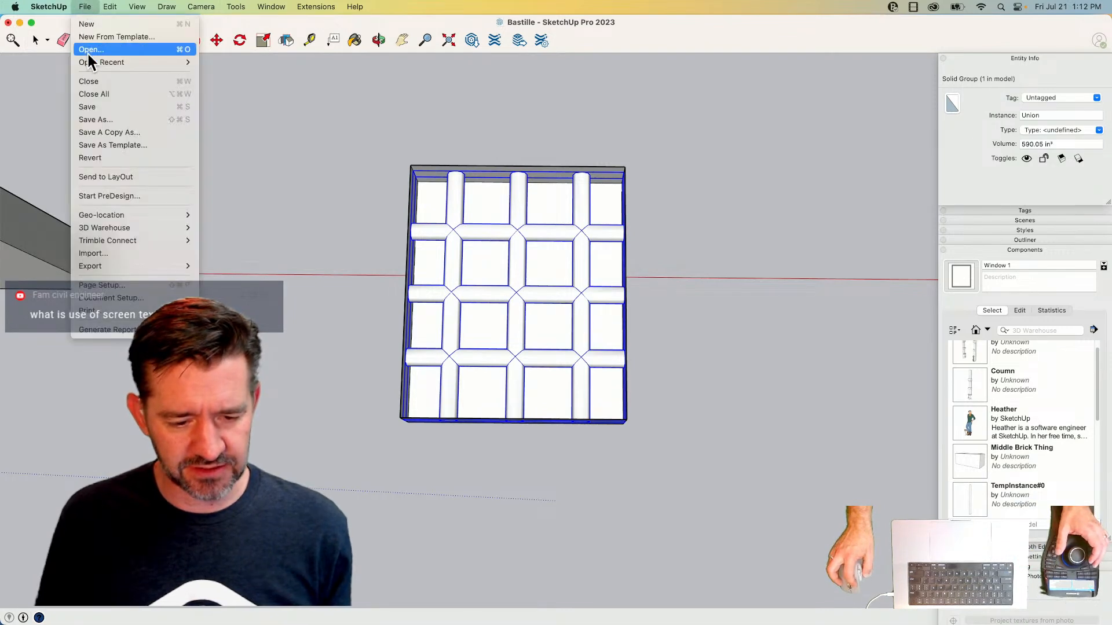
pyautogui.click(96, 107)
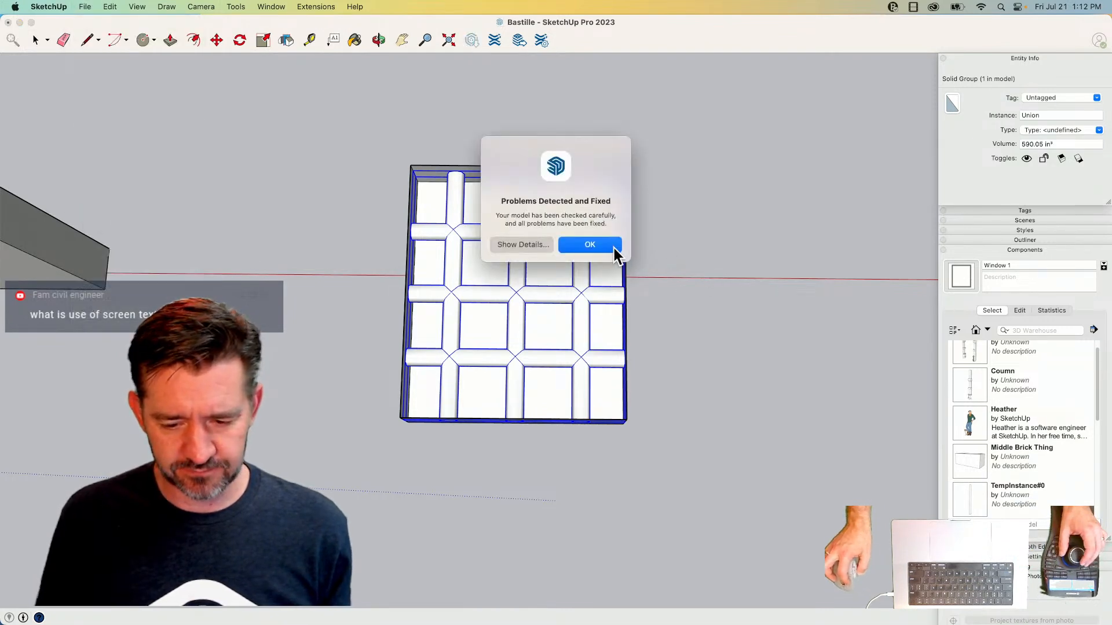
pyautogui.click(604, 247)
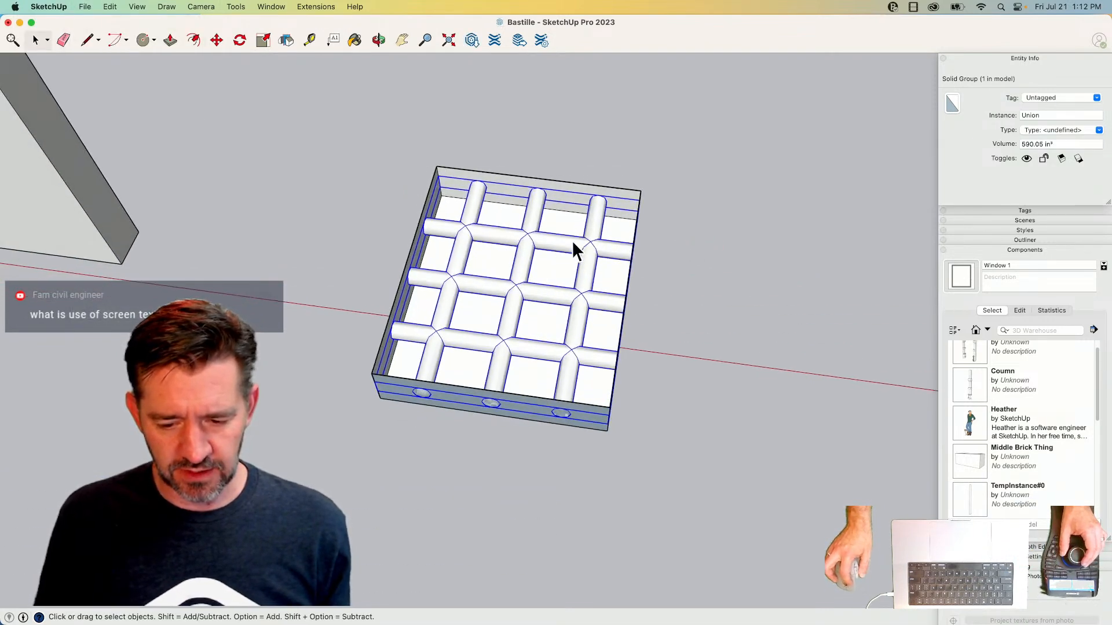
# - Cut the lattice group, paste it in place inside the Window 1 component, and close the component
pyautogui.press('super+x')
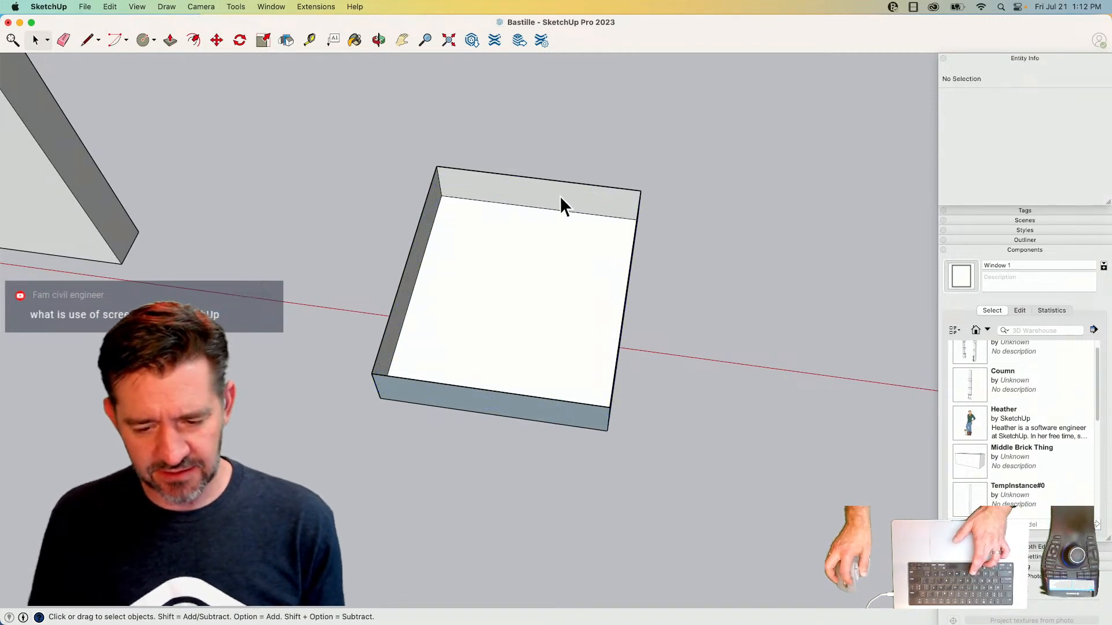
pyautogui.doubleClick(560, 196)
pyautogui.click(109, 7)
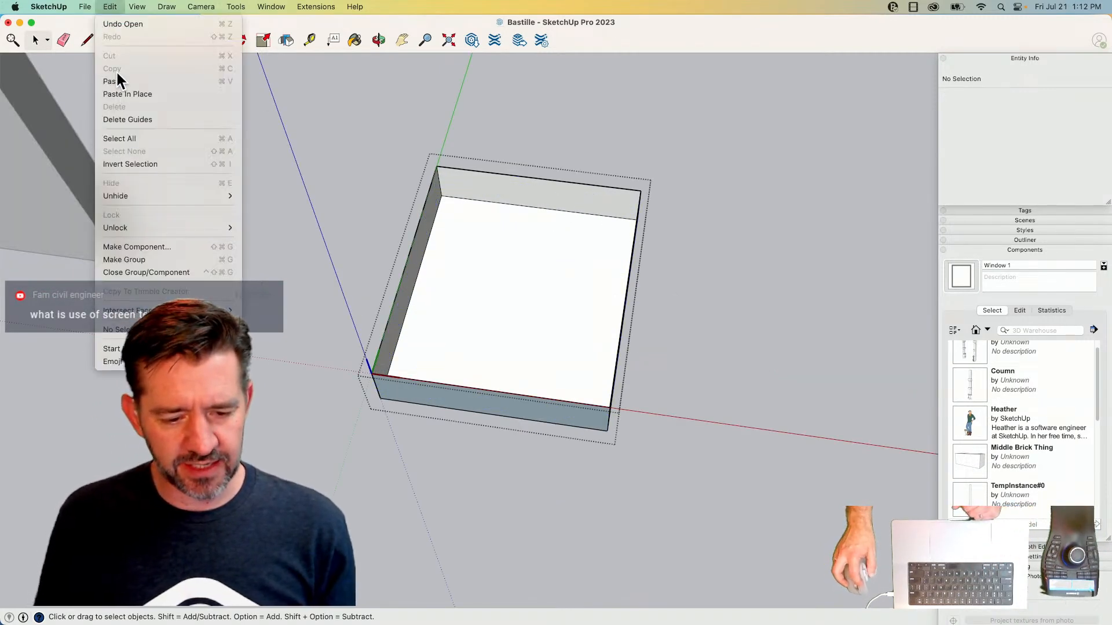
pyautogui.click(125, 94)
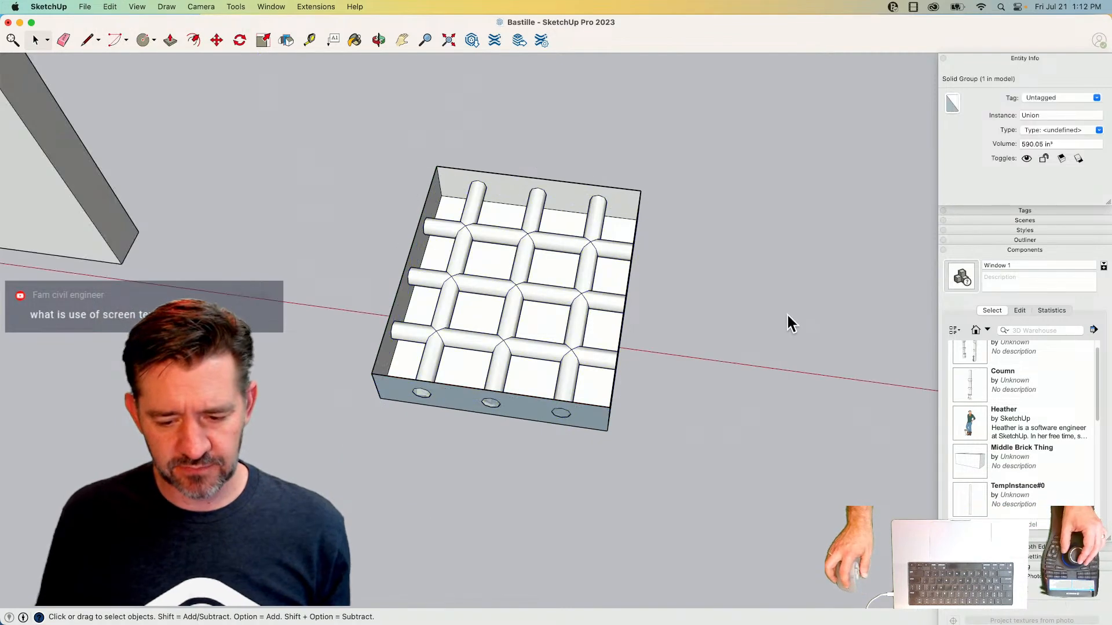
pyautogui.click(786, 313)
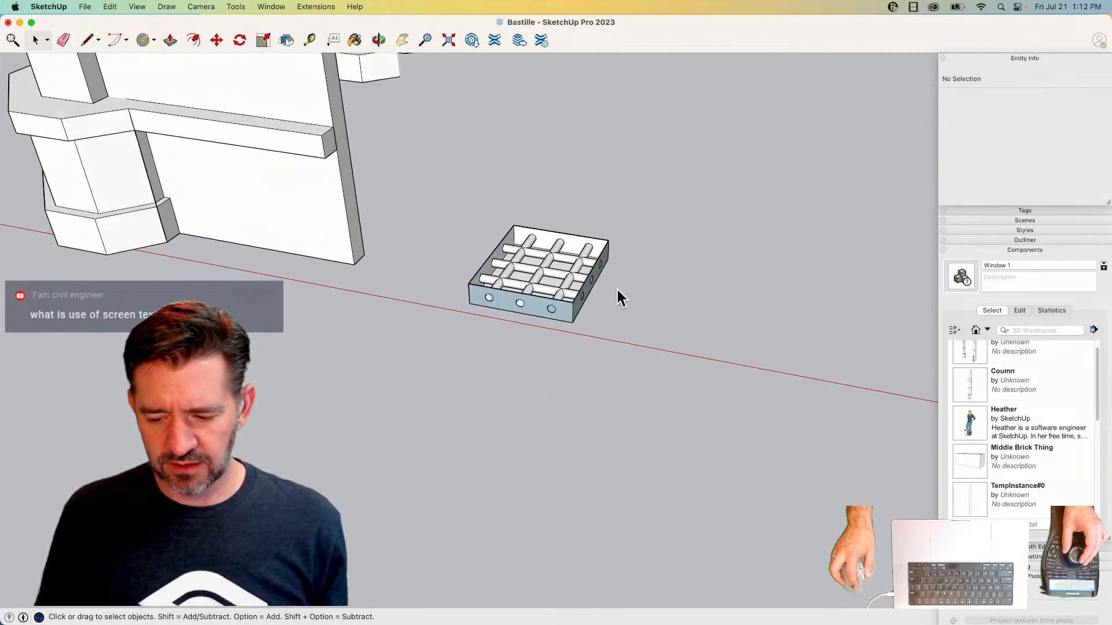
# - Insert an instance of the Window 1 component on the front wall's face between the two bands
pyautogui.scroll(-5, 1002, 450)
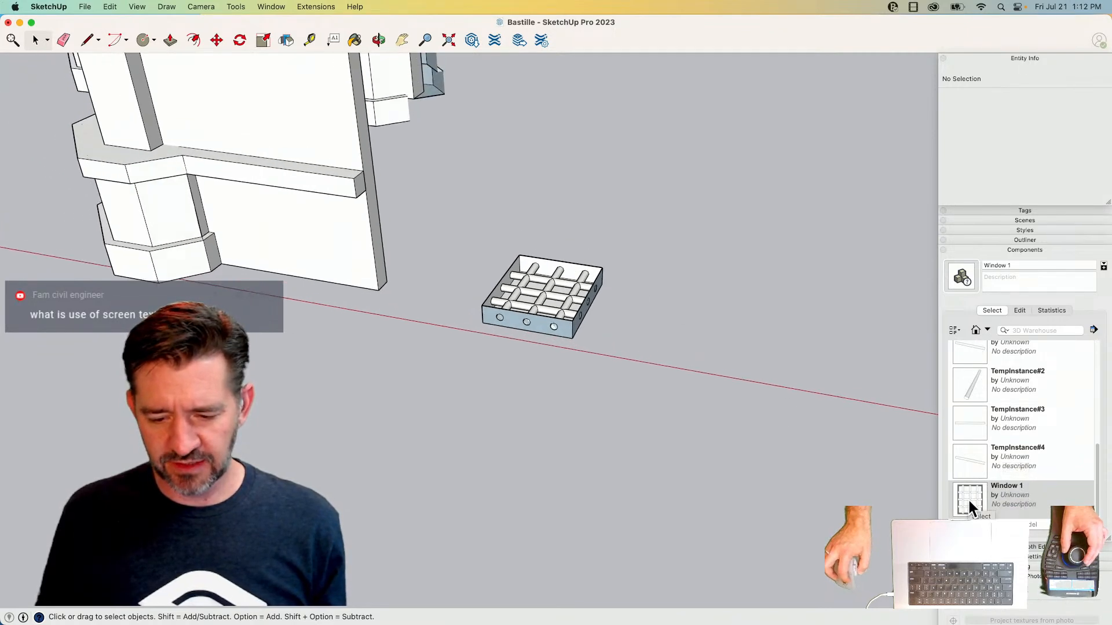
pyautogui.click(994, 495)
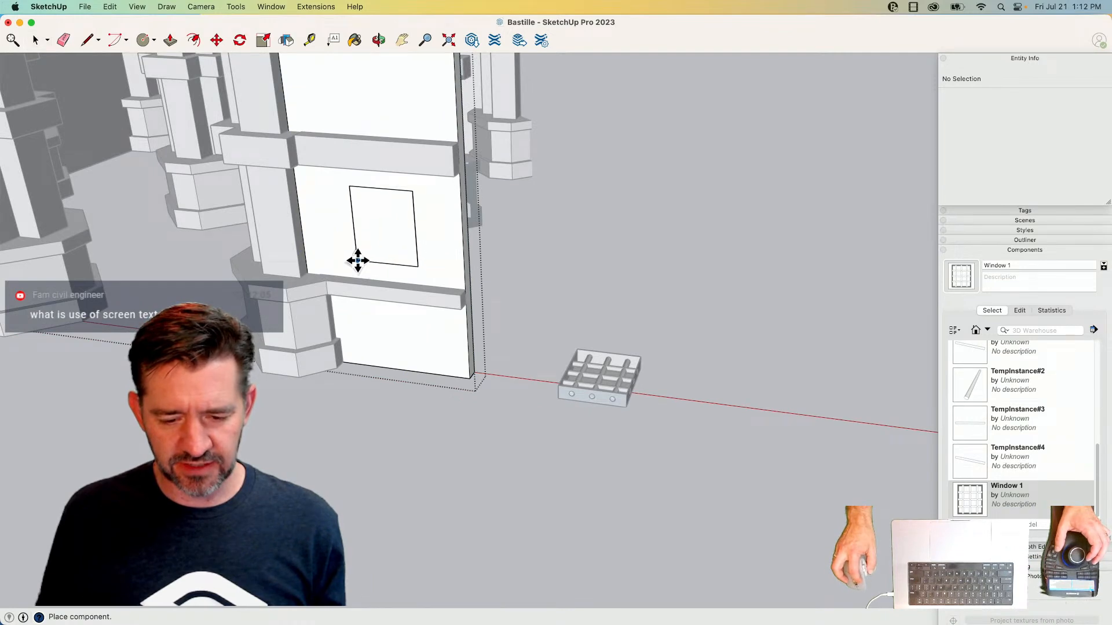
pyautogui.click(358, 261)
# - Leave the wall group and delete the loose Window 1 instance lying beside the wall
pyautogui.press('space')
pyautogui.moveTo(542, 334); pyautogui.dragTo(751, 460)
pyautogui.press('Escape')
pyautogui.click(639, 421)
pyautogui.press('Delete')
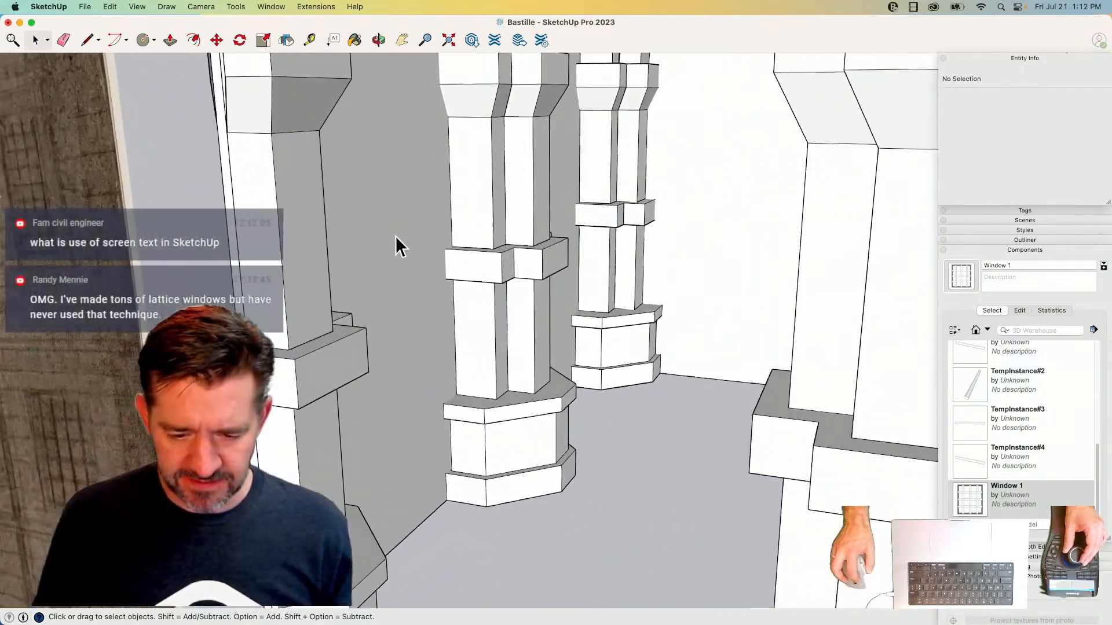
# - Select the interior wall face with its edges, and review the validity check details before closing the report
pyautogui.click(395, 235)
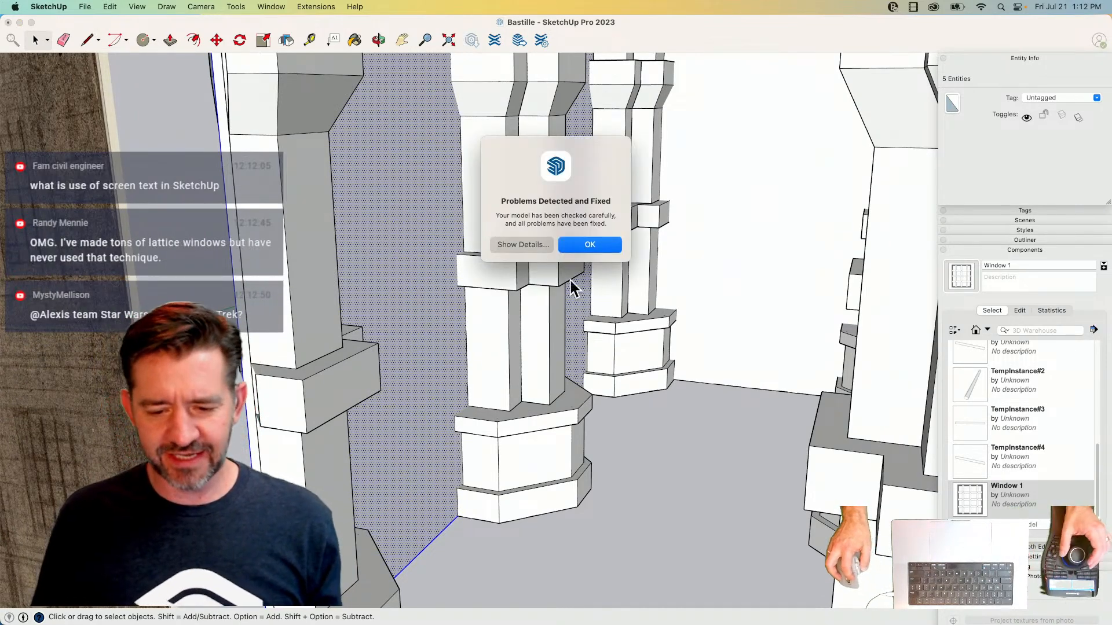
pyautogui.click(541, 245)
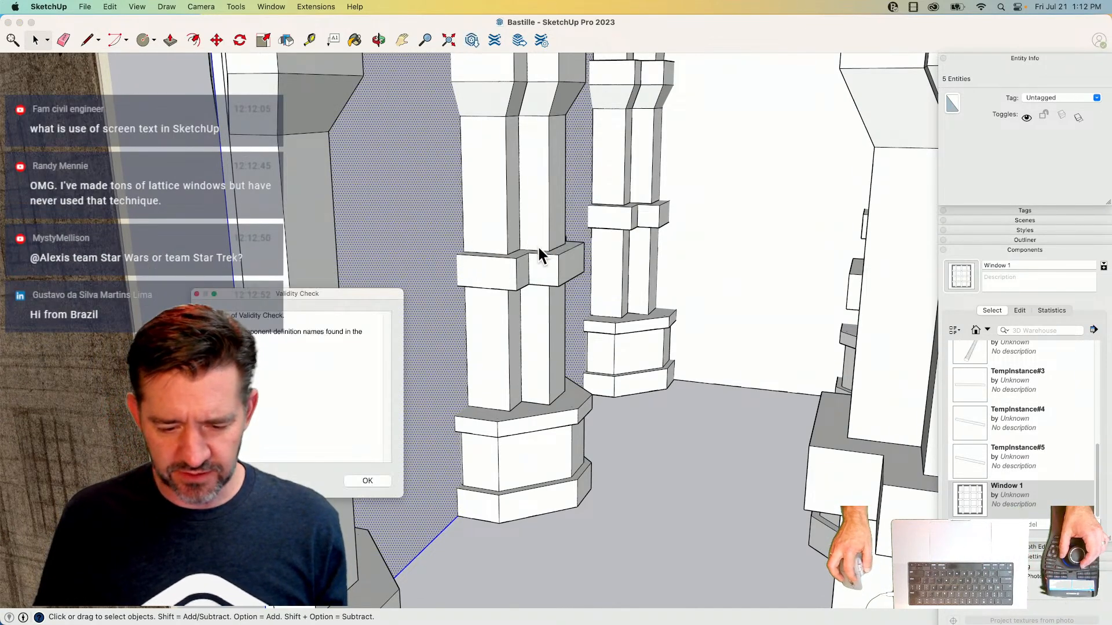
pyautogui.press('b')
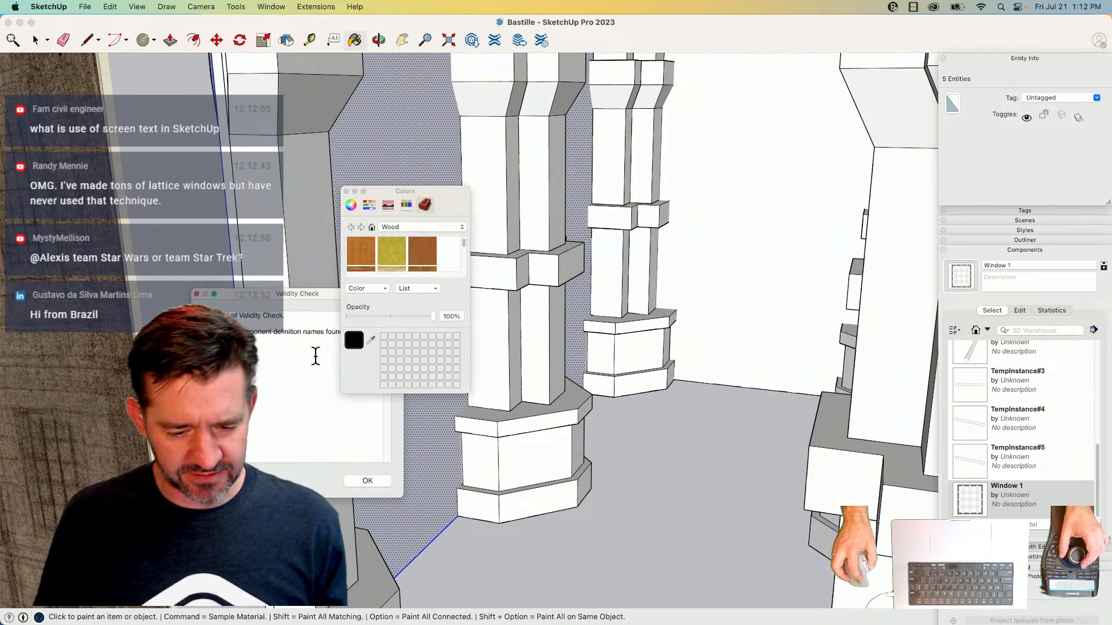
pyautogui.click(346, 191)
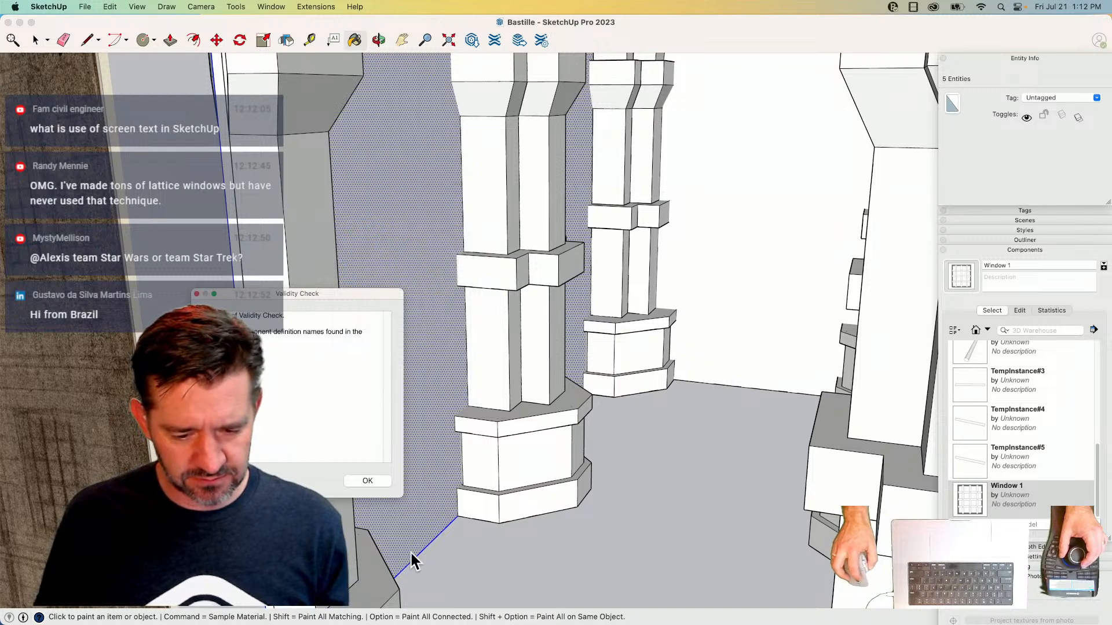
pyautogui.click(365, 481)
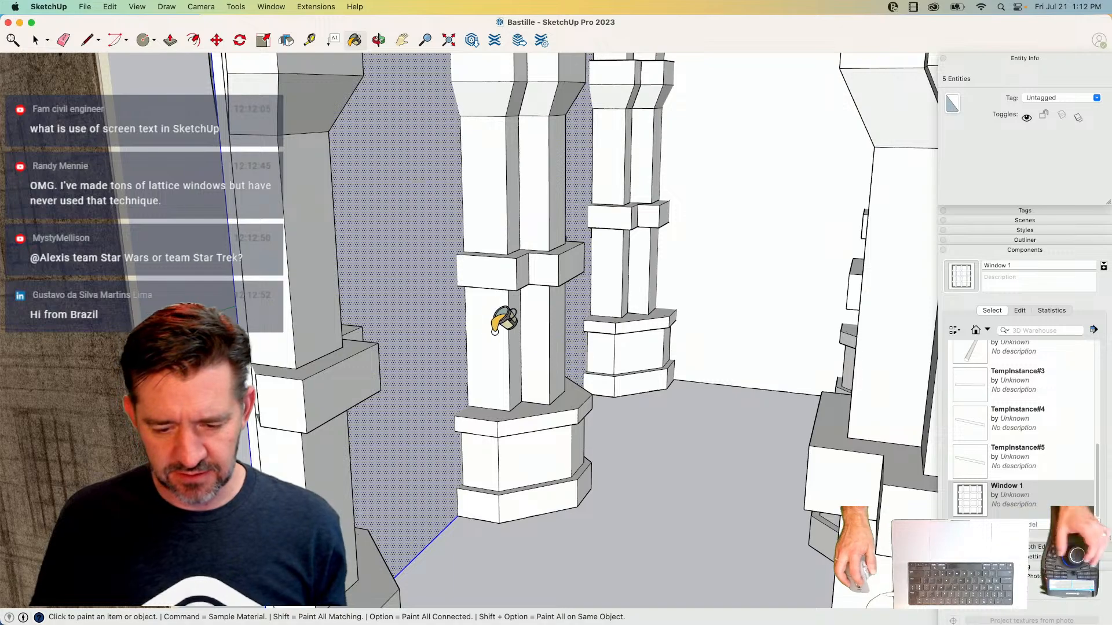
# - Outline the middle band on the interior side wall, level with the column collars, and extrude it out from the wall
pyautogui.press('space')
pyautogui.press('l')
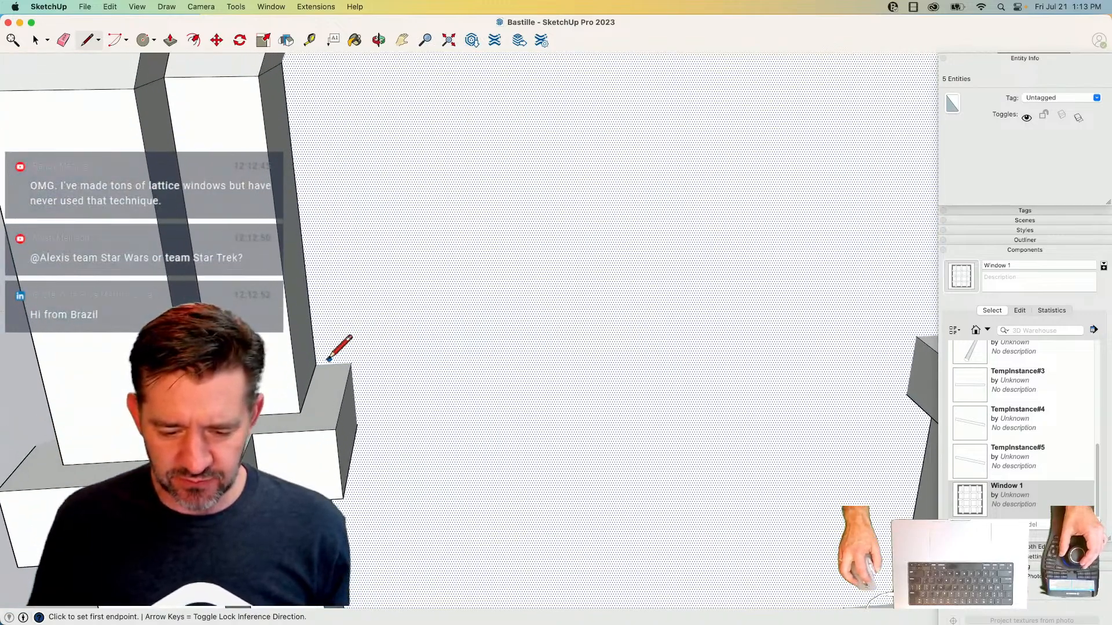
pyautogui.click(315, 364)
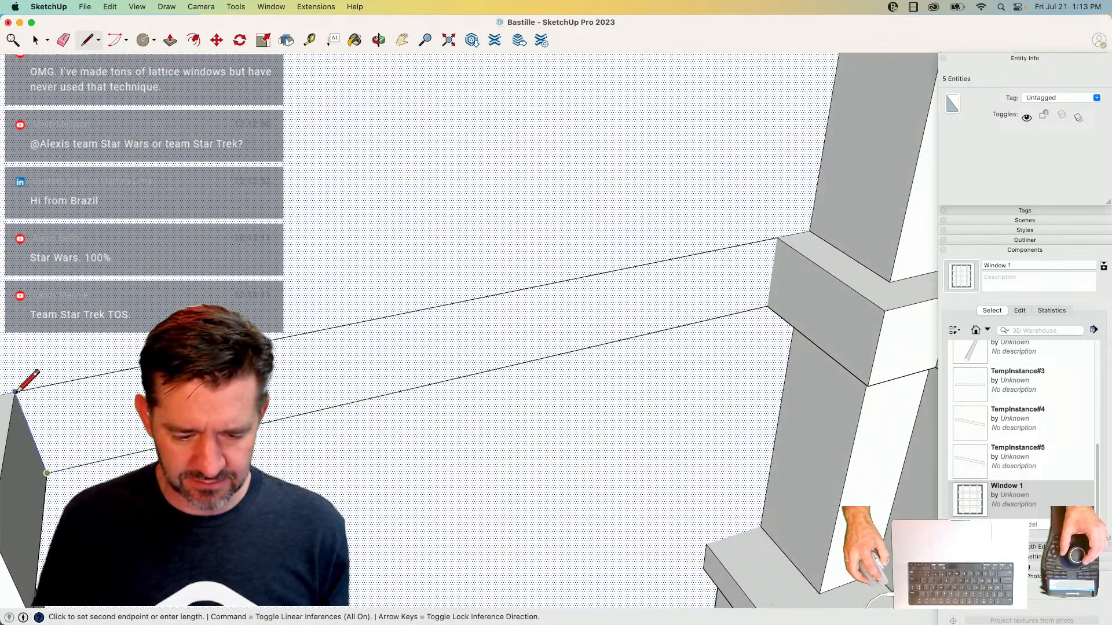
pyautogui.press('p')
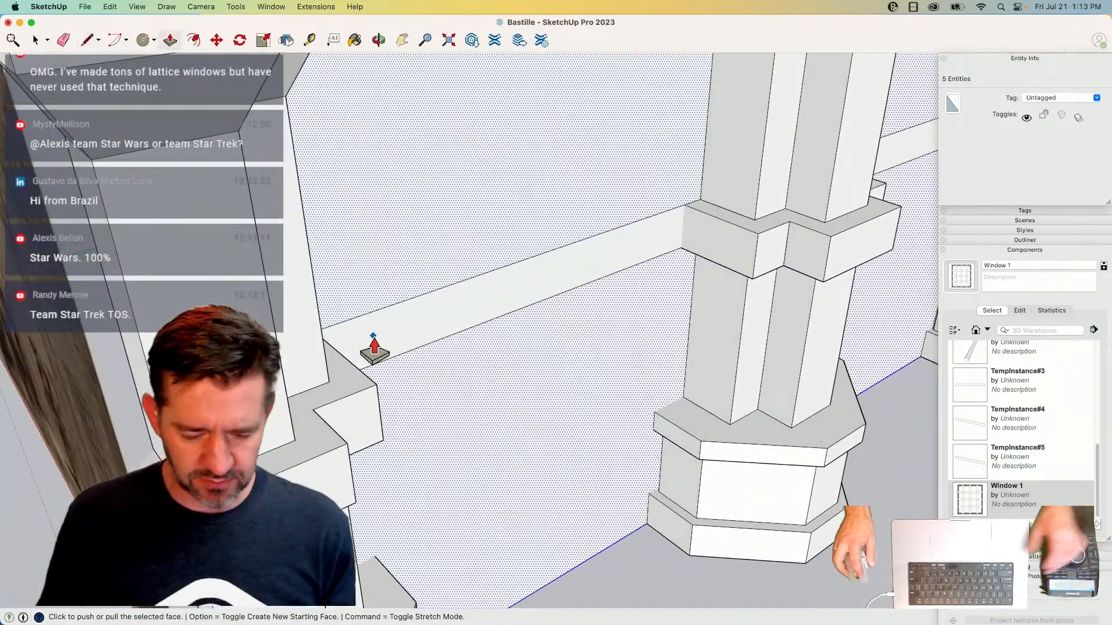
pyautogui.click(374, 349)
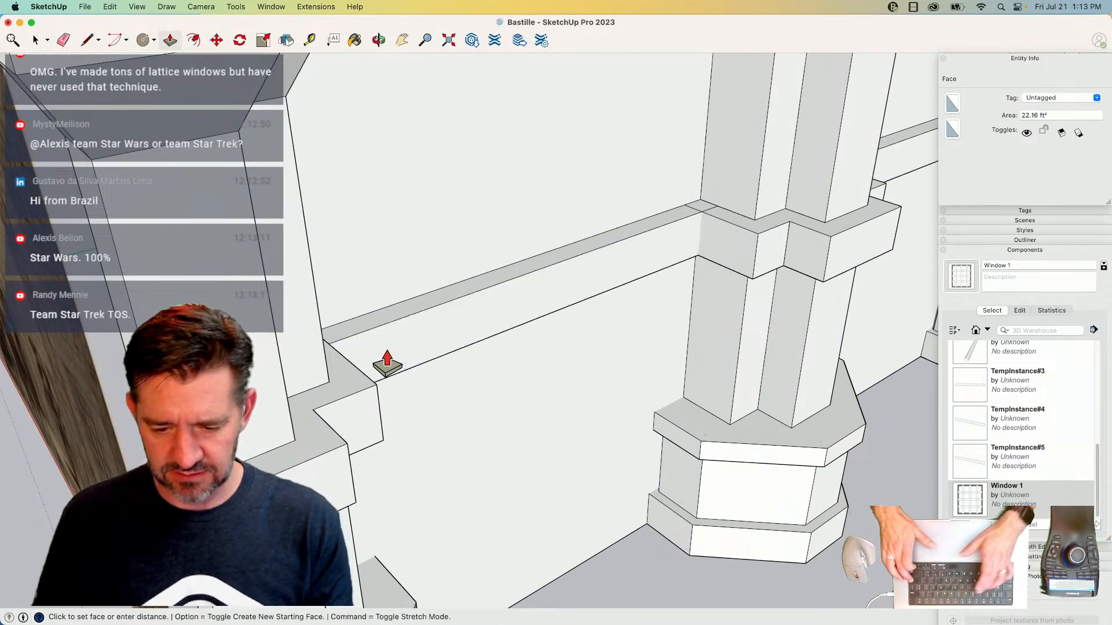
pyautogui.click(386, 363)
pyautogui.press('space')
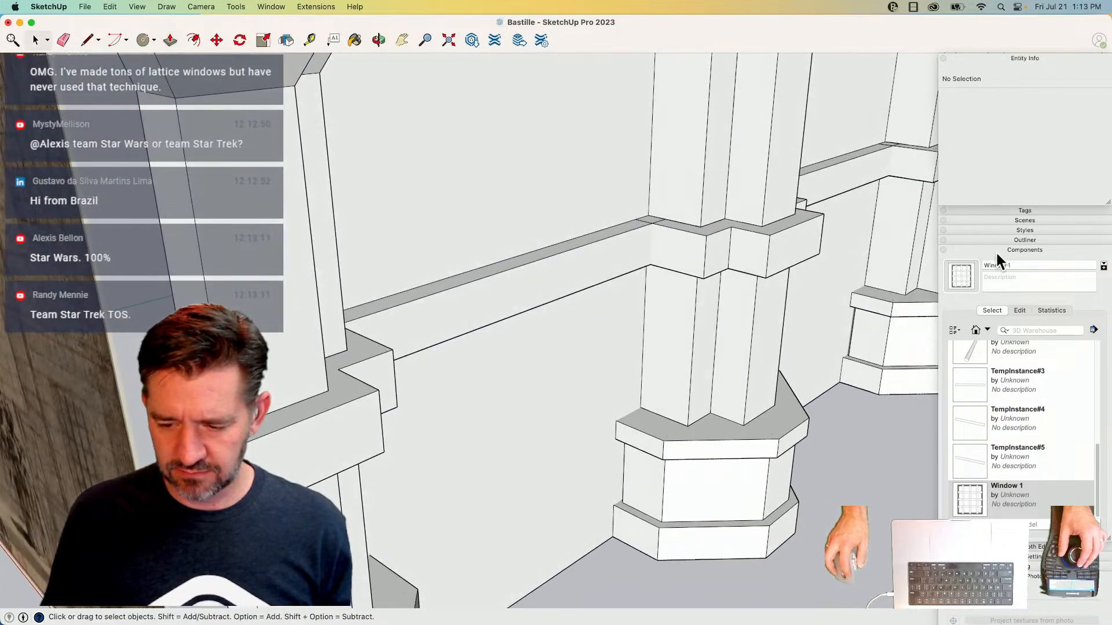
# - Draw an upper band about 21' 7 7/8" by 1' on the side wall between the capitals and extrude it outward
pyautogui.click(996, 249)
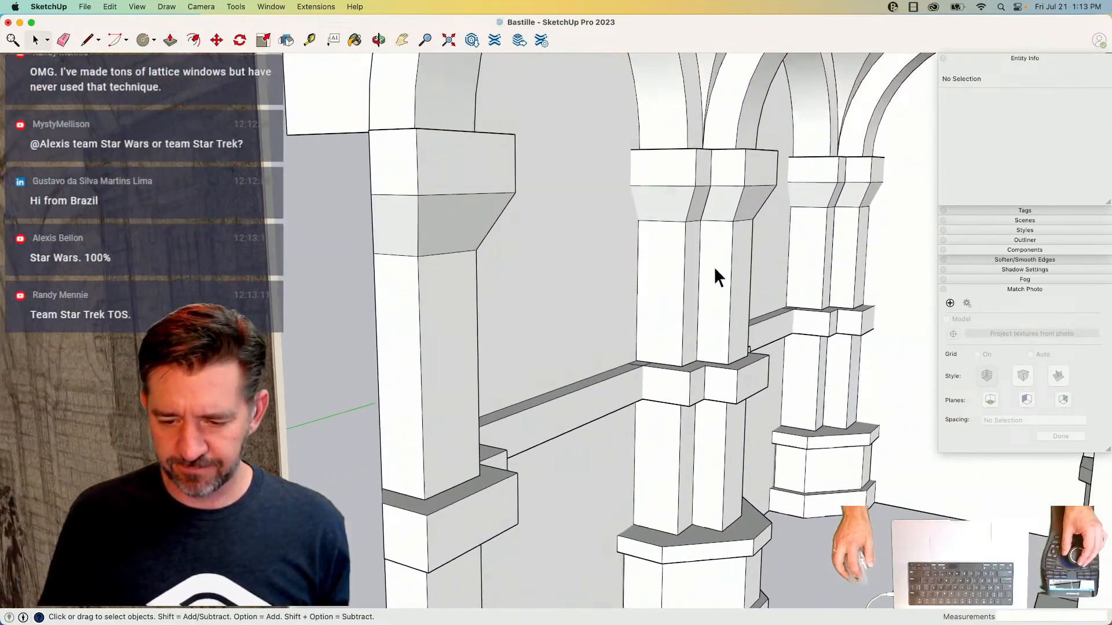
pyautogui.press('l')
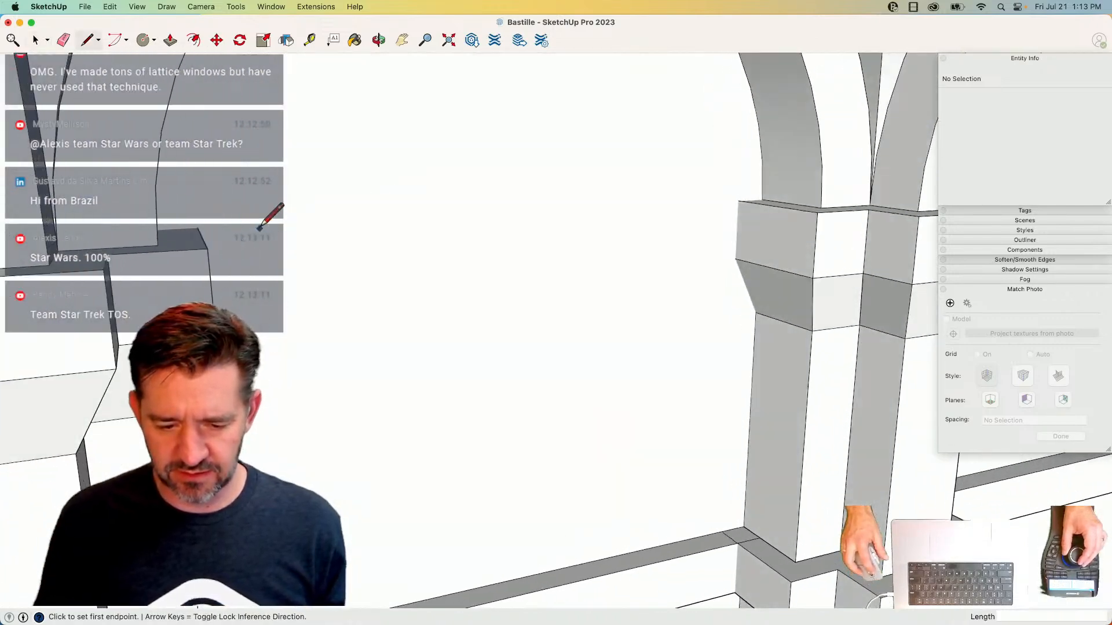
pyautogui.press('r')
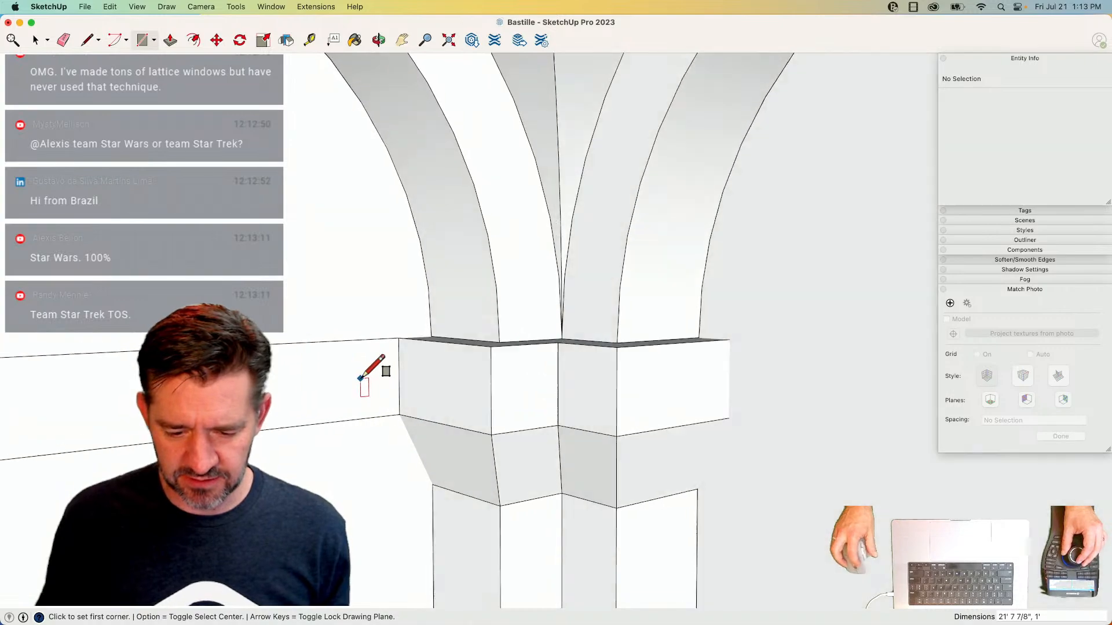
pyautogui.press('p')
pyautogui.click(365, 419)
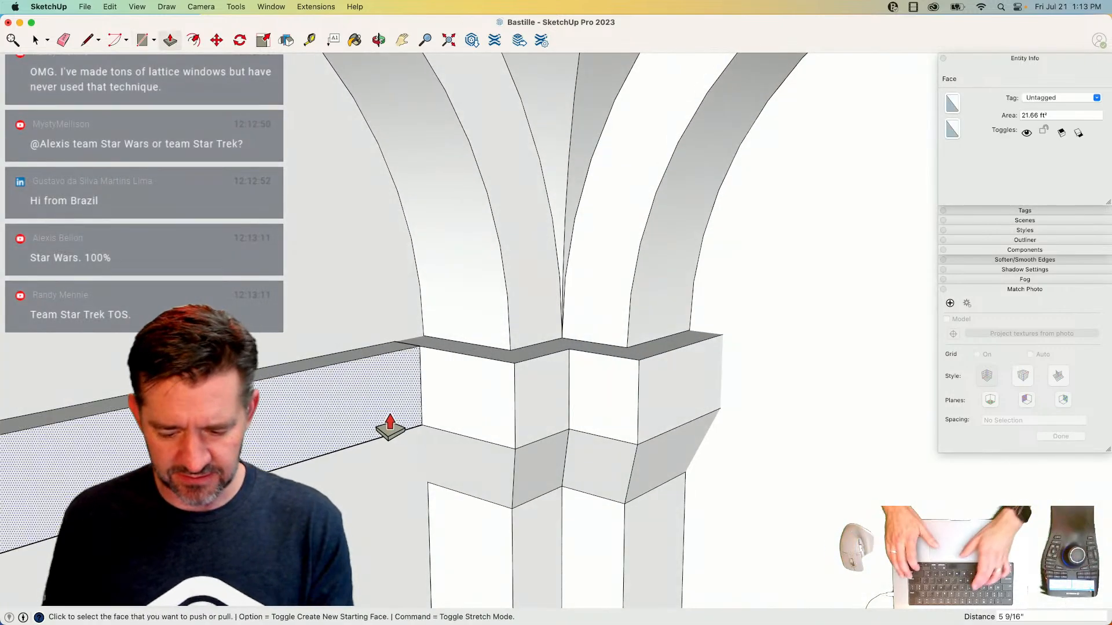
pyautogui.click(390, 426)
# - Draw a line across the side wall under the upper band, joining the lower ends of the capitals' tapers
pyautogui.press('l')
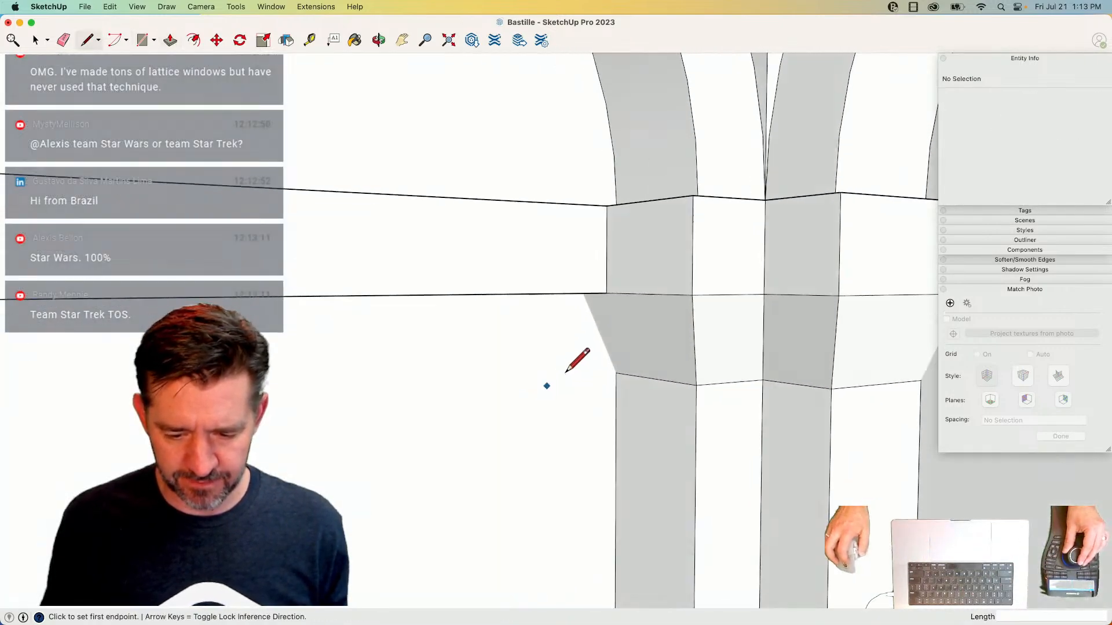
pyautogui.click(688, 209)
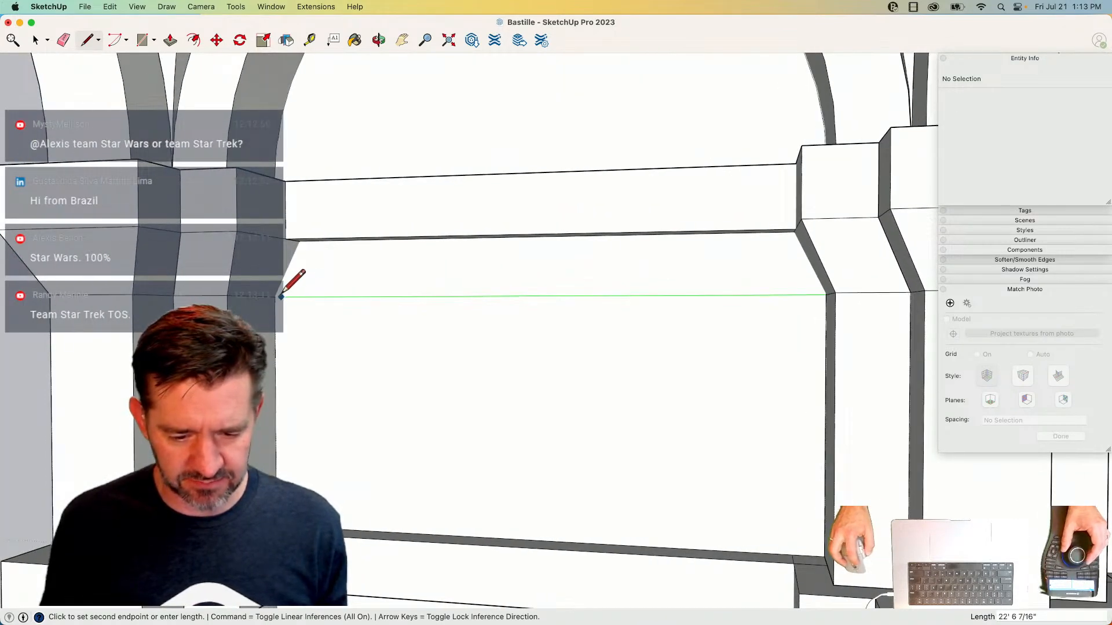
pyautogui.click(275, 297)
pyautogui.press('space')
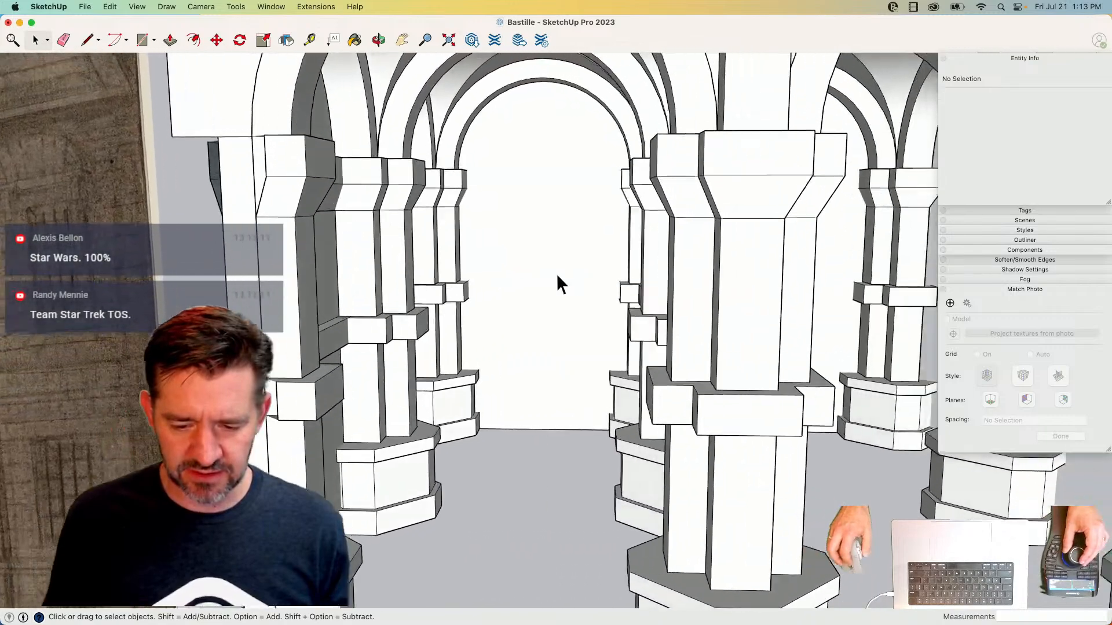
# - Draw a rectangle for the upper band on the back wall between the capitals and extrude it 6"
pyautogui.press('r')
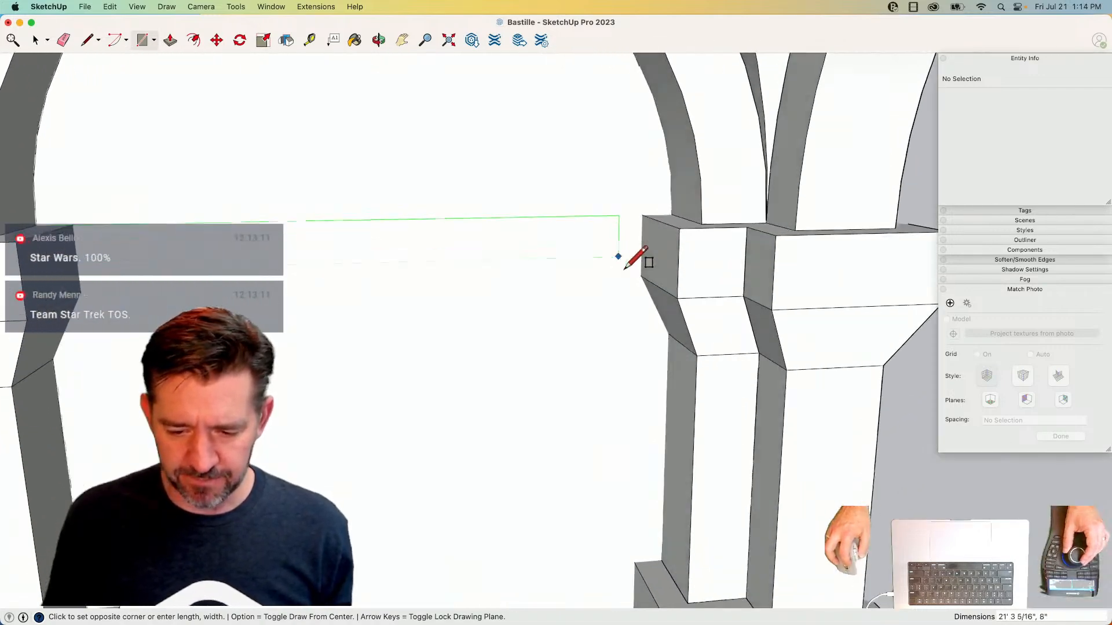
pyautogui.press('p')
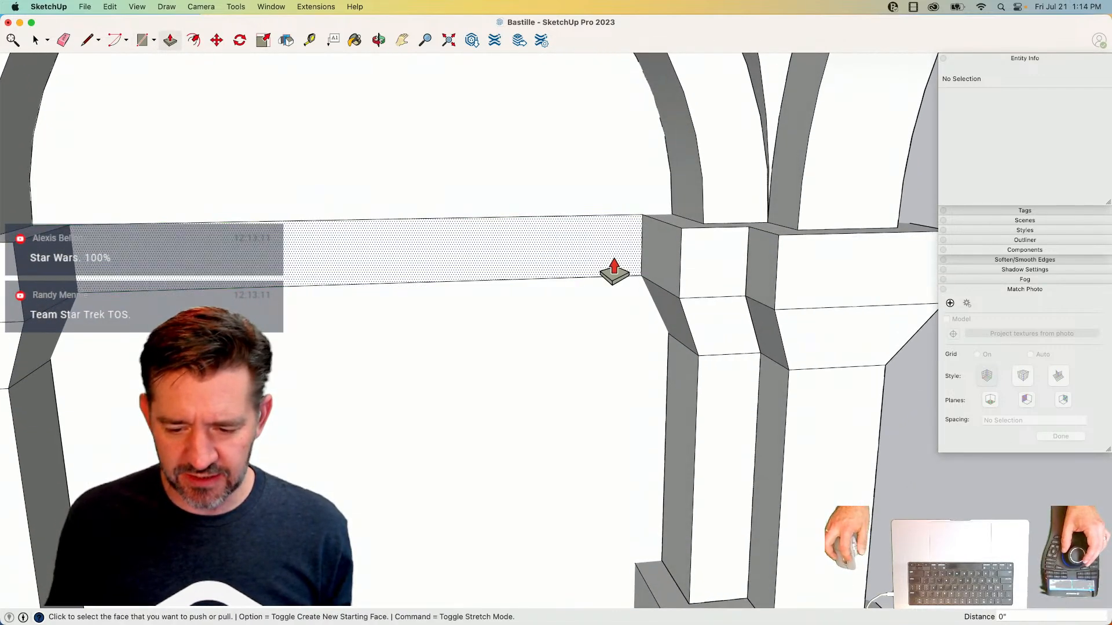
pyautogui.click(615, 271)
pyautogui.click(620, 278)
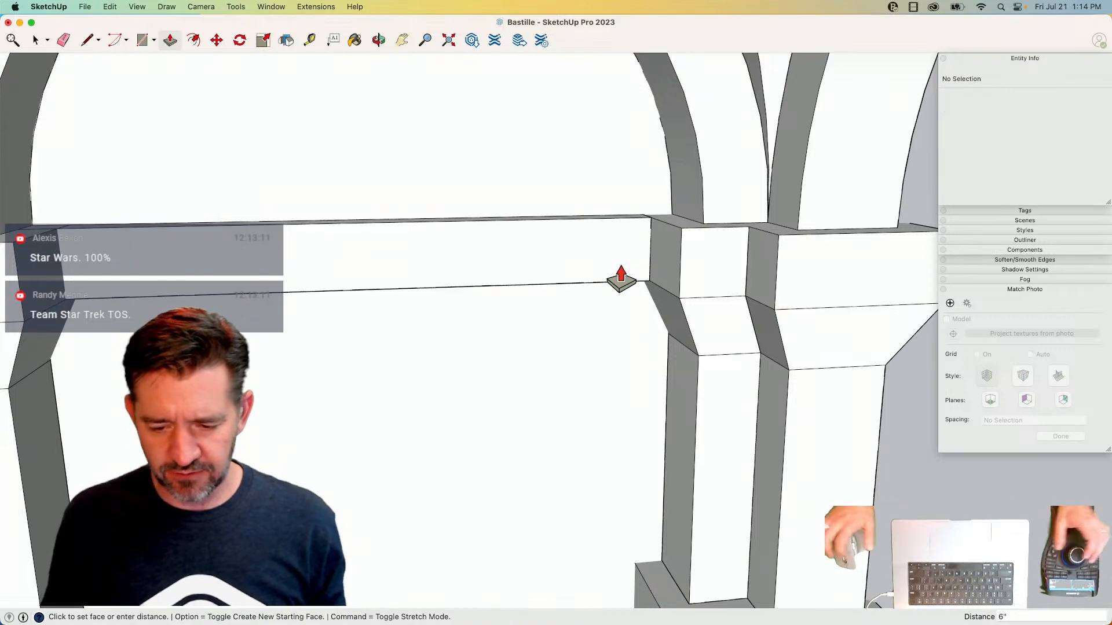
# - Draw a line across the back wall under the upper band at the lower ends of the capitals' tapers
pyautogui.press('l')
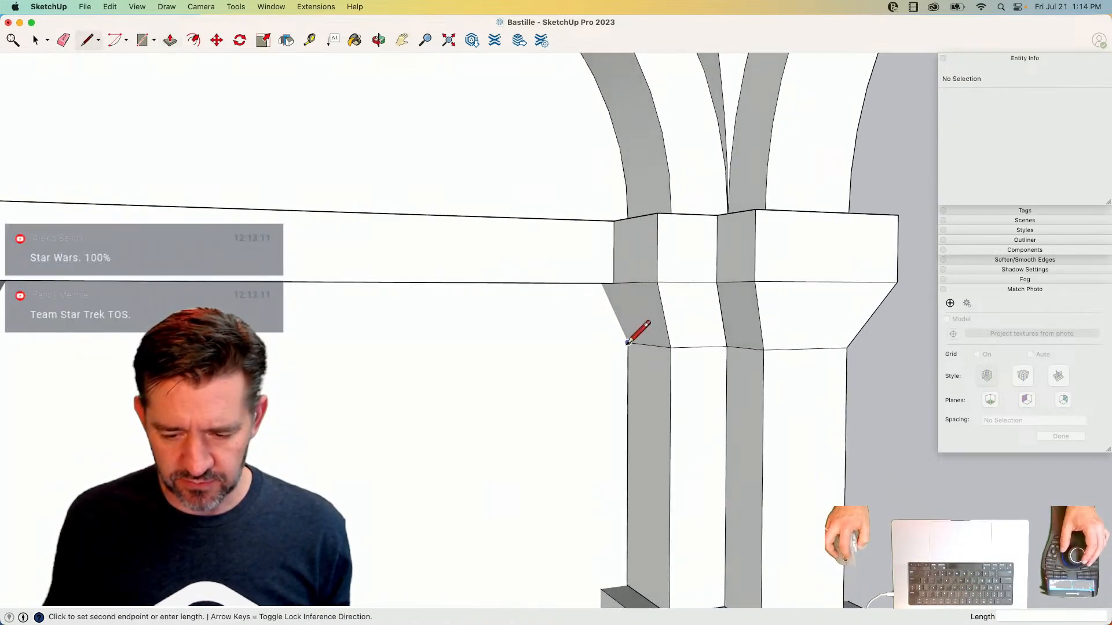
pyautogui.click(627, 342)
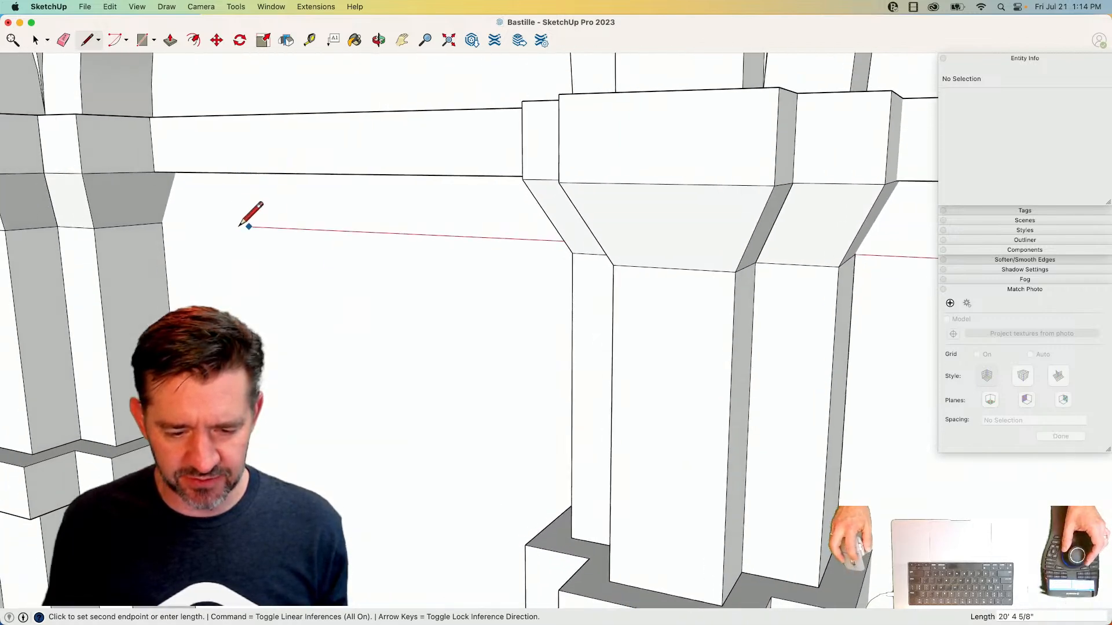
pyautogui.click(153, 172)
pyautogui.press('space')
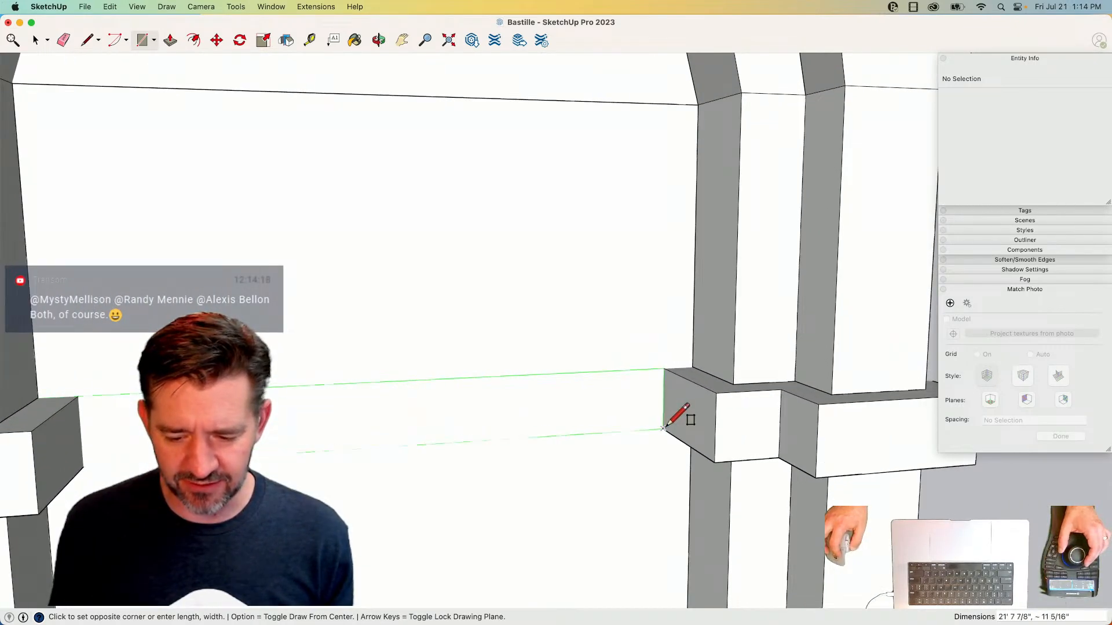
# - Outline the back wall's middle band about 21' 7 7/8" by 11 15/16" between the column collars and extrude it outward
pyautogui.press('p')
pyautogui.click(637, 408)
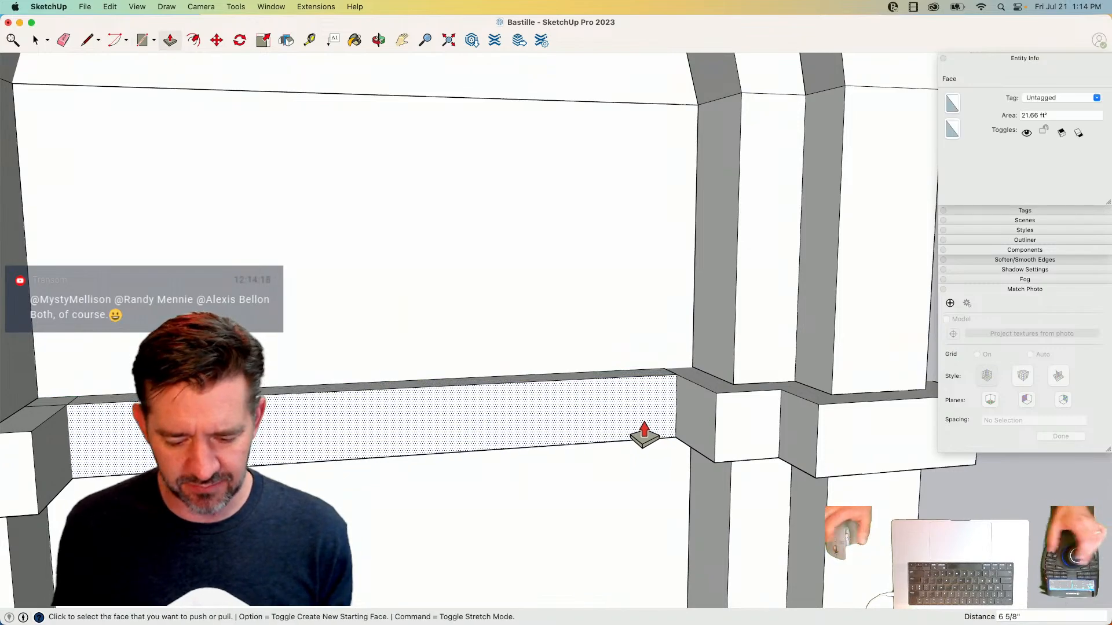
pyautogui.press('Return')
pyautogui.press('space')
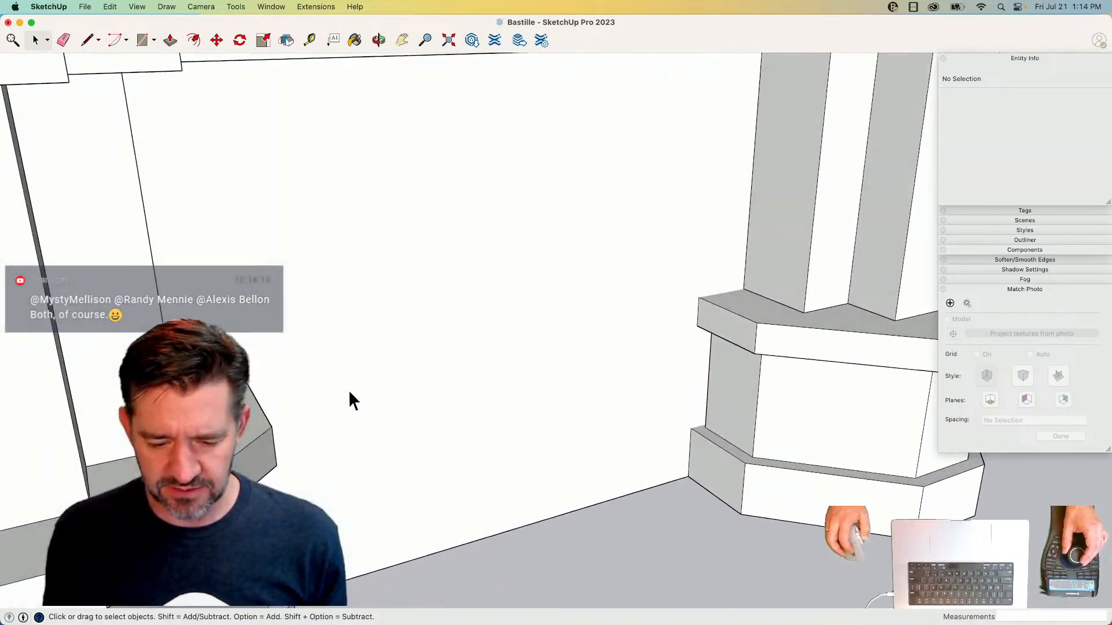
# - Draw a band about 20' 7 7/8" by 6 5/16" on the side wall at the pedestal tops and extrude it 6"
pyautogui.press('r')
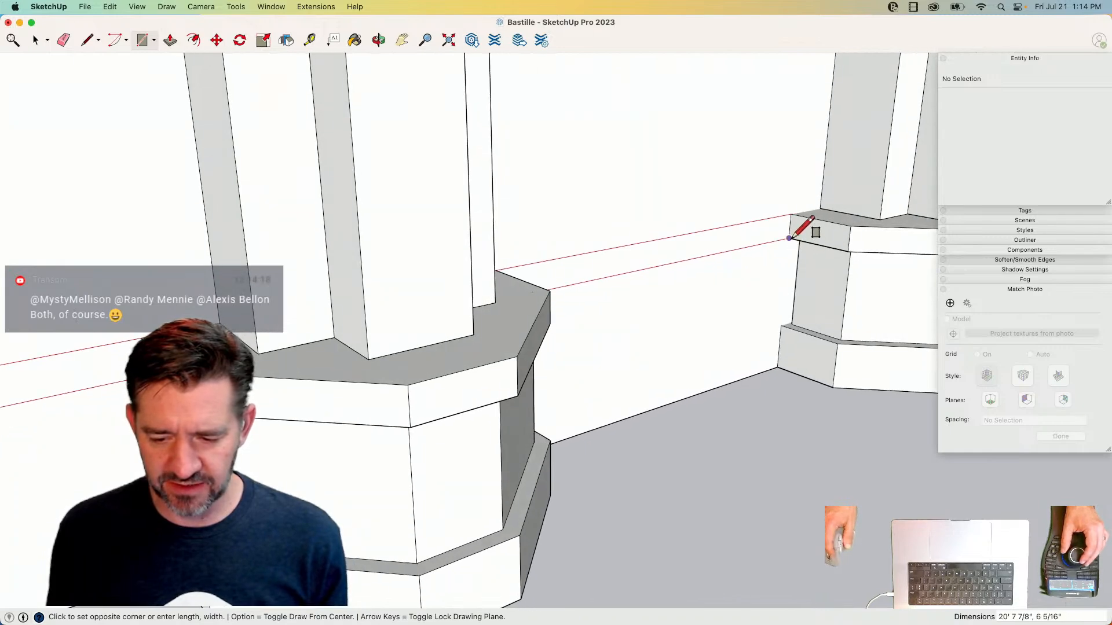
pyautogui.click(766, 251)
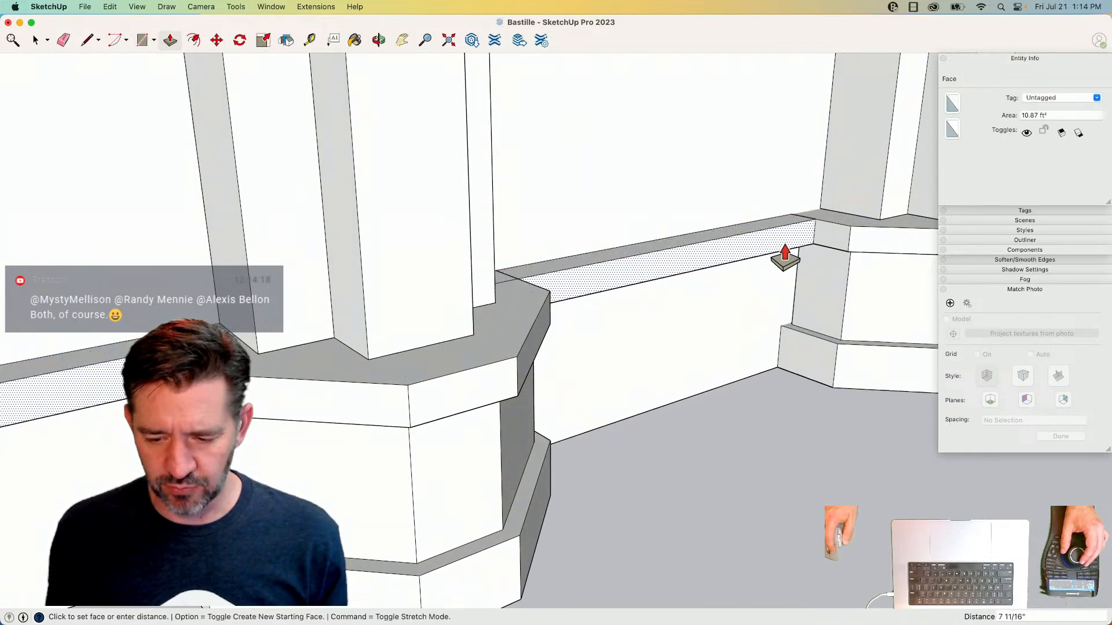
pyautogui.write('6')
pyautogui.press('Return')
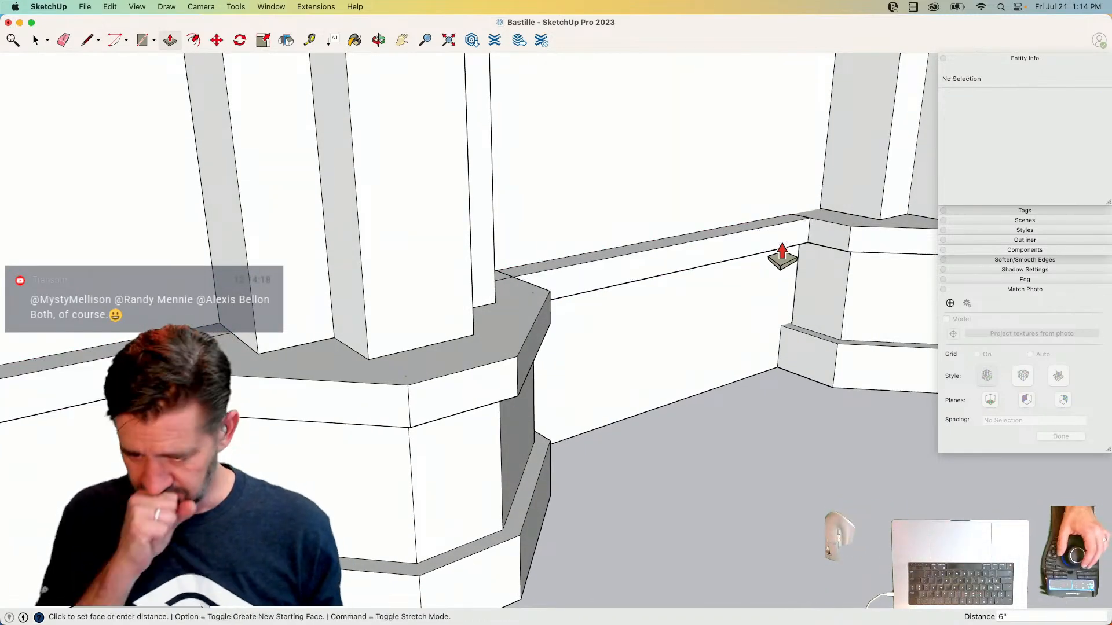
# - Draw a base band about 20' 7 7/8" by 1' along the side wall at the floor and extrude it 6"
pyautogui.press('r')
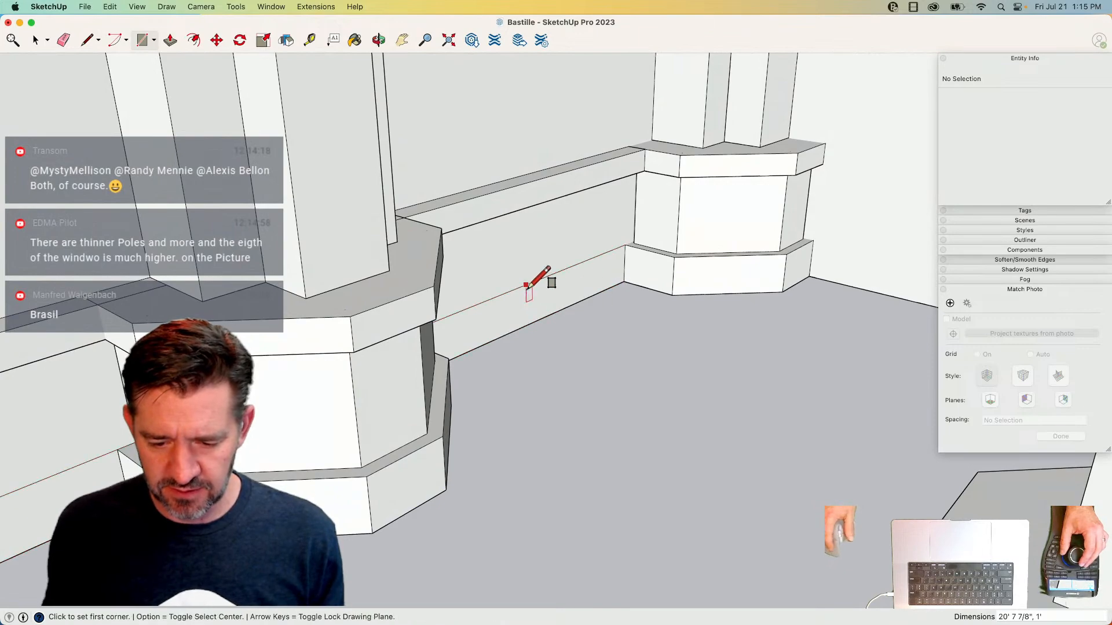
pyautogui.press('p')
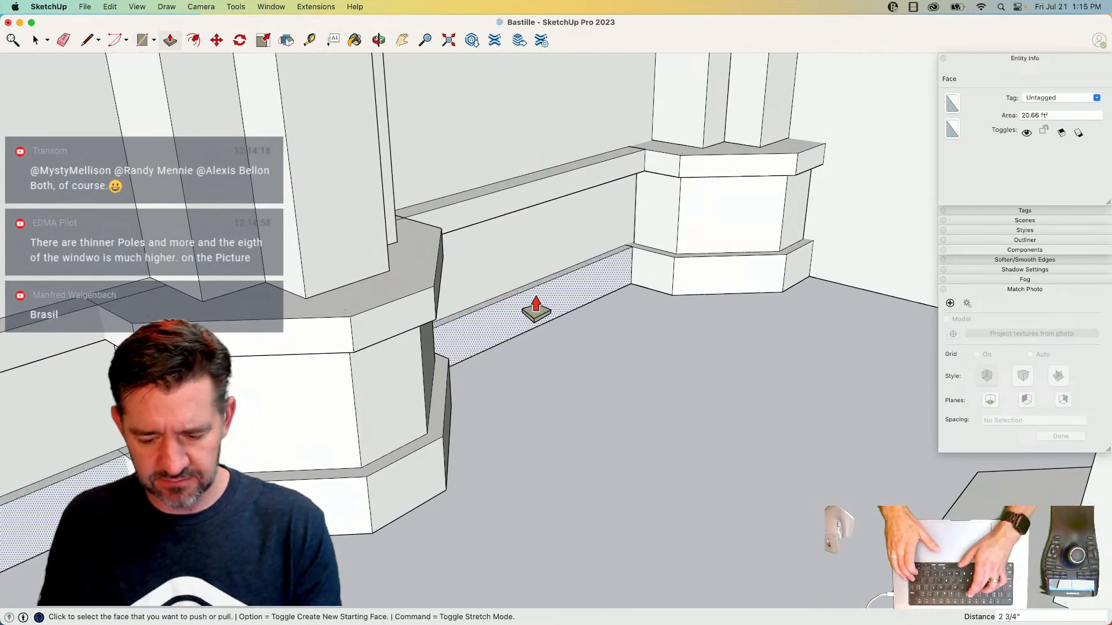
pyautogui.click(536, 311)
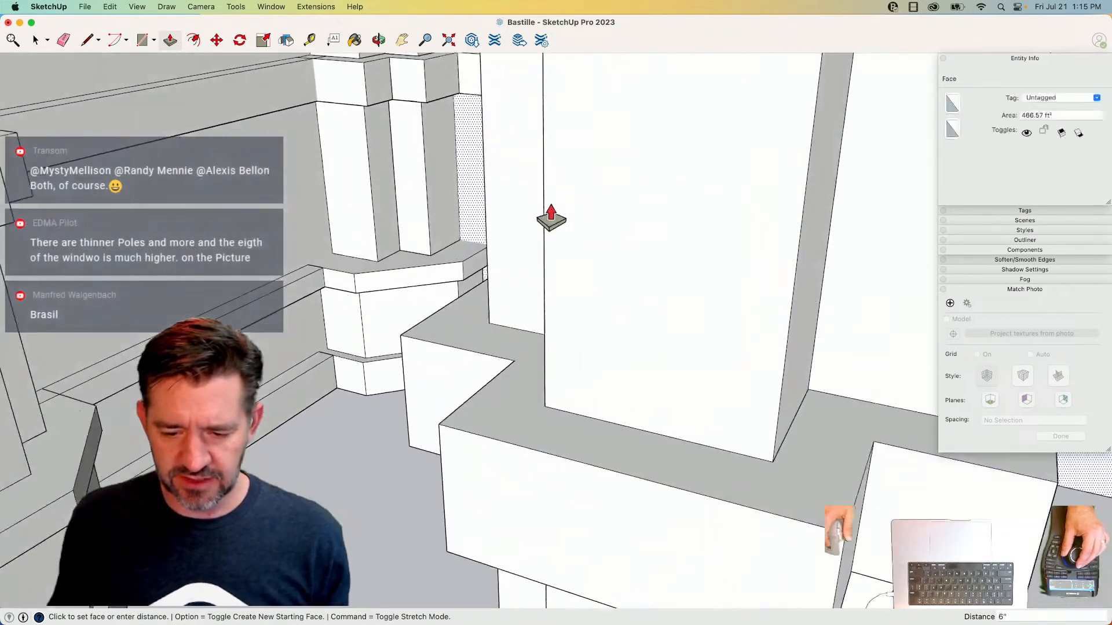
# - Outline a pedestal-top band about 20' 7 7/8" by 6 5/16" and a floor-level base band on the back wall
pyautogui.press('r')
pyautogui.click(440, 227)
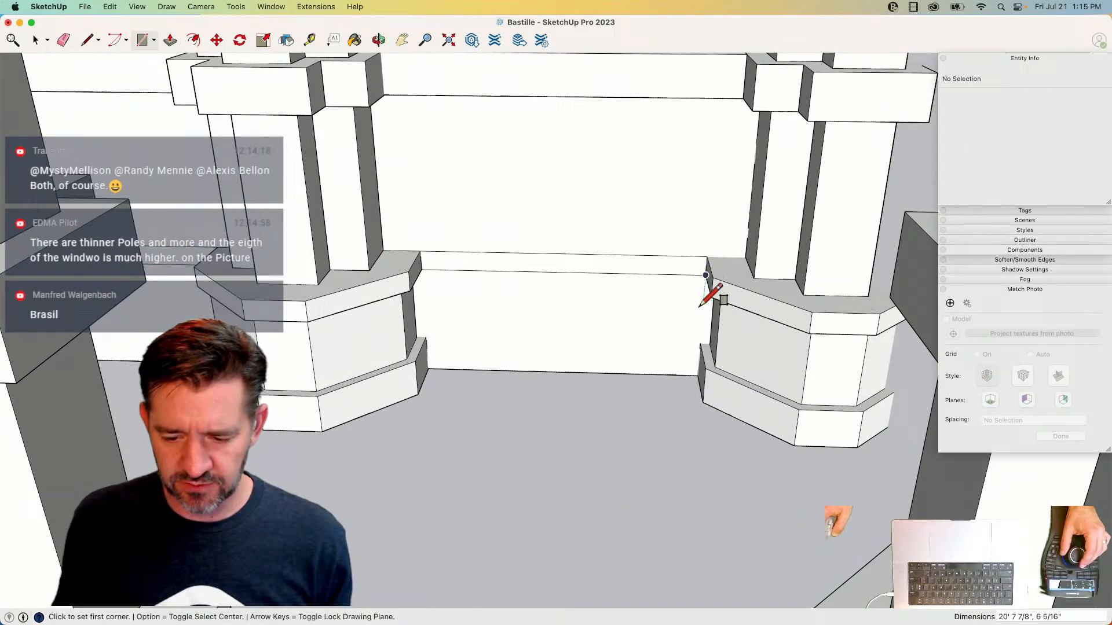
pyautogui.click(700, 343)
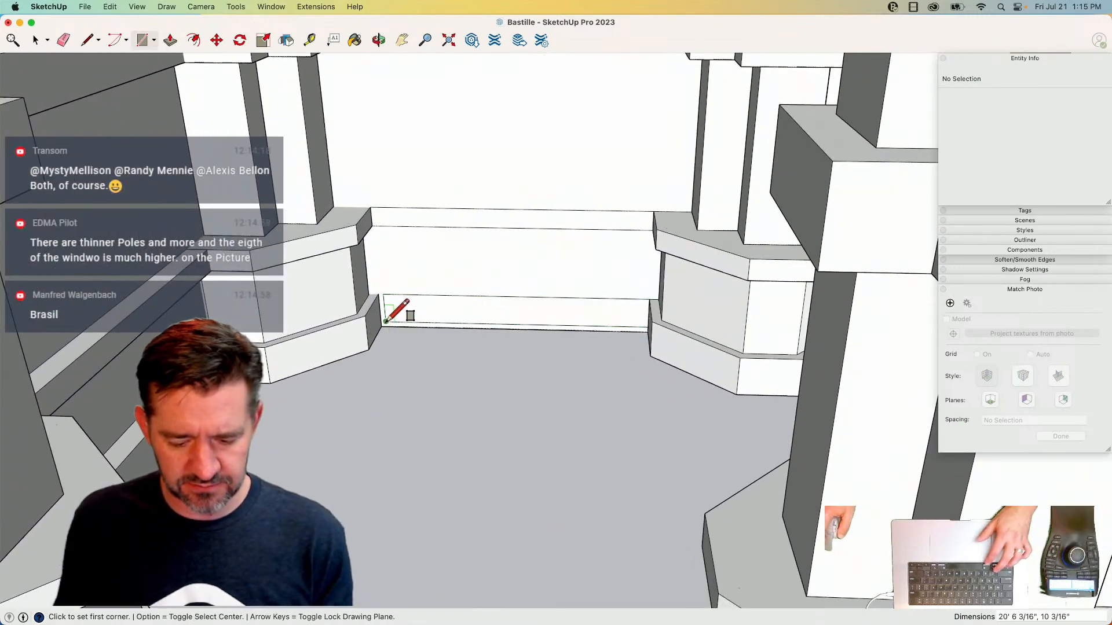
pyautogui.click(378, 294)
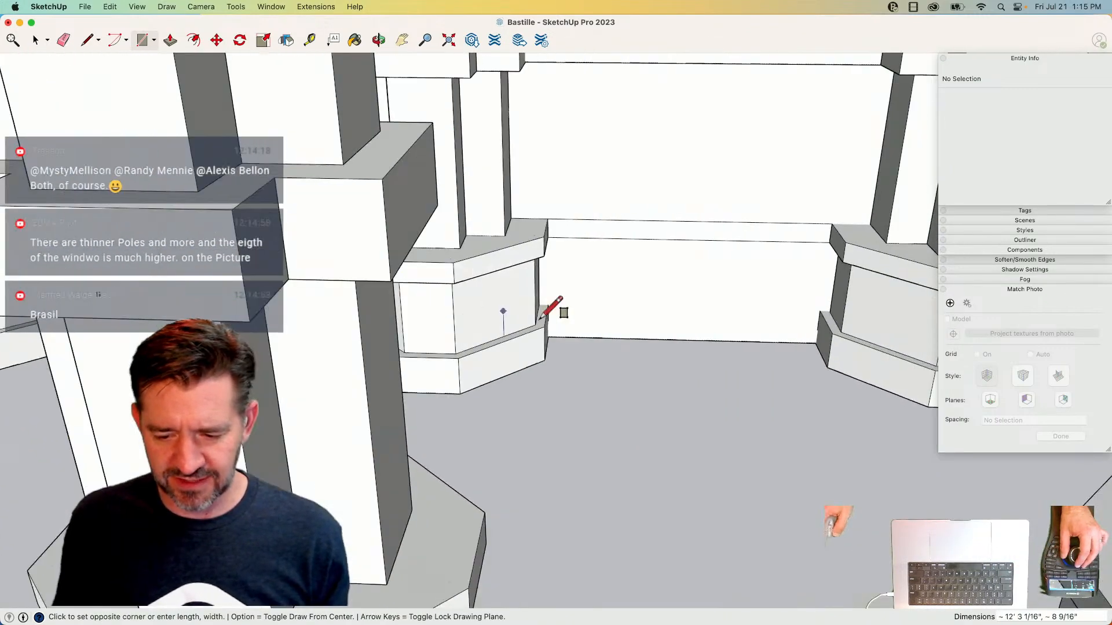
# - Extrude the back wall's base band and its pedestal-top band 6" out from the wall
pyautogui.press('p')
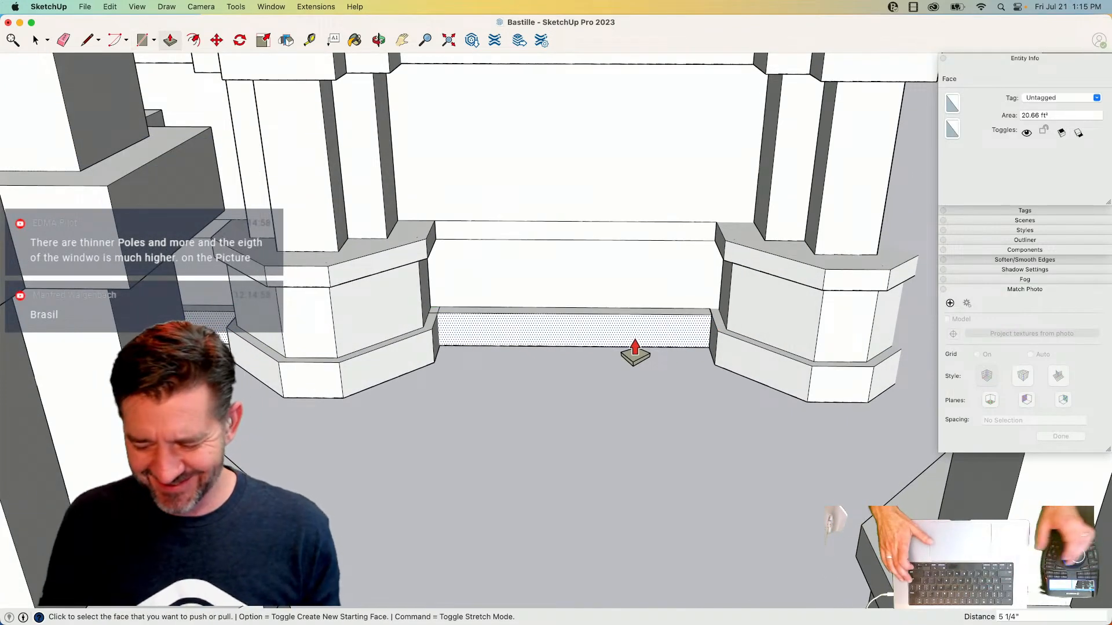
pyautogui.click(635, 347)
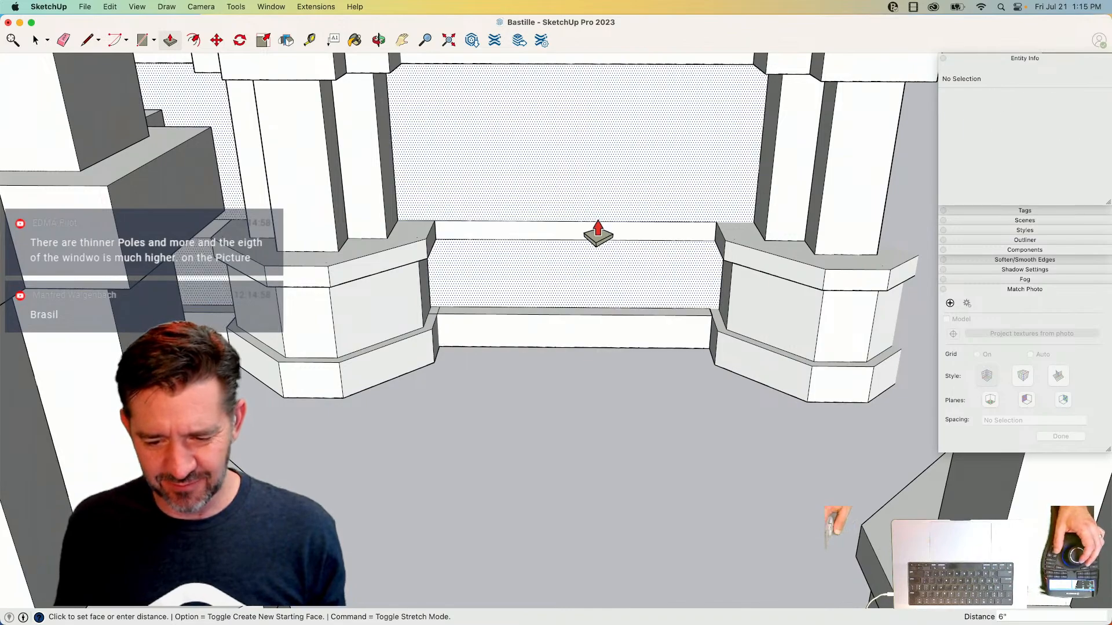
pyautogui.click(598, 239)
pyautogui.press('space')
pyautogui.click(601, 273)
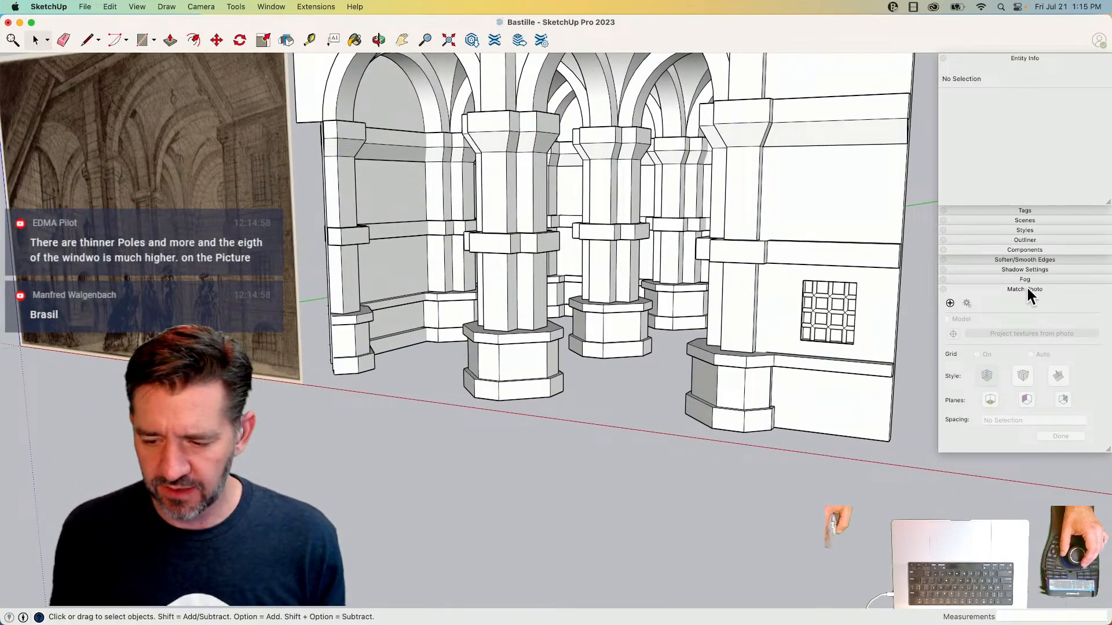
# - Place two Window 1 components on the interior side wall, one in each bay above the mid-height band
pyautogui.click(1026, 289)
pyautogui.click(1019, 252)
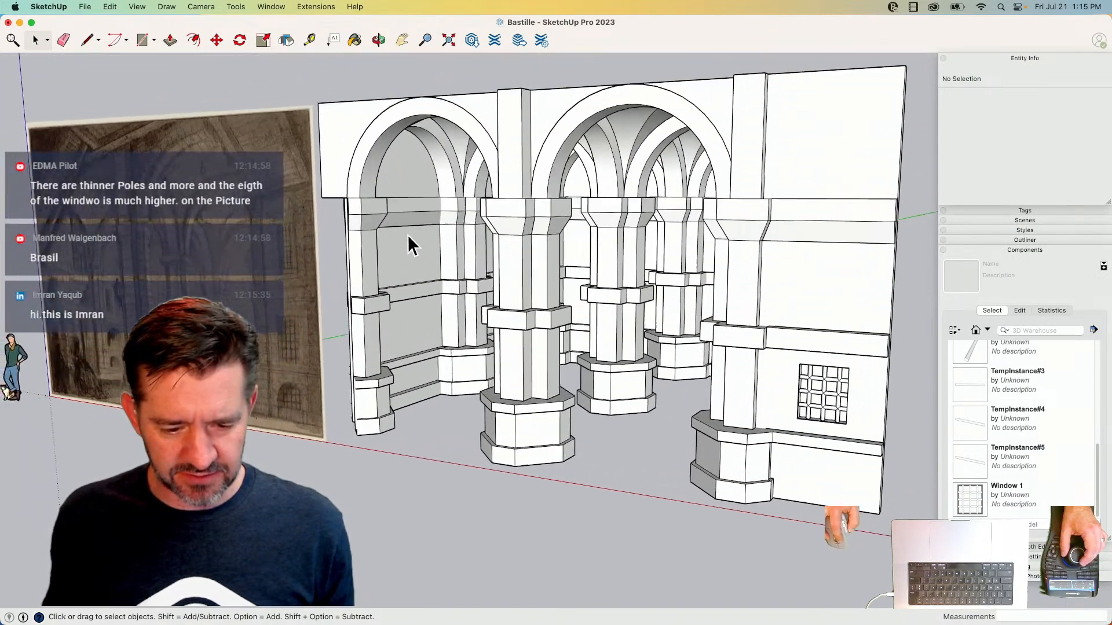
pyautogui.click(966, 499)
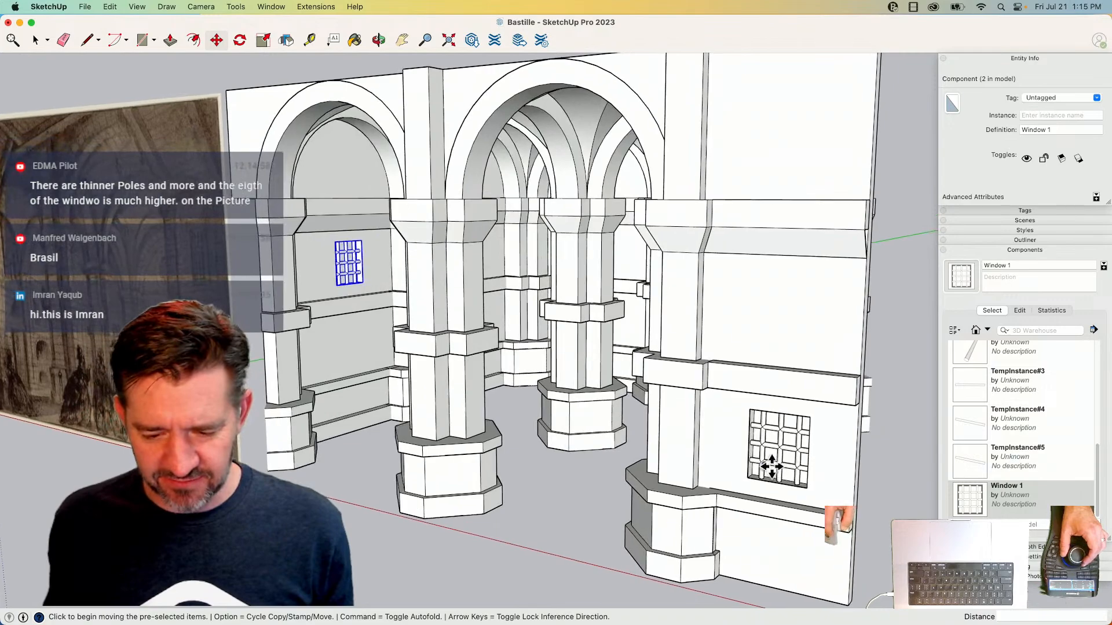
pyautogui.click(783, 459)
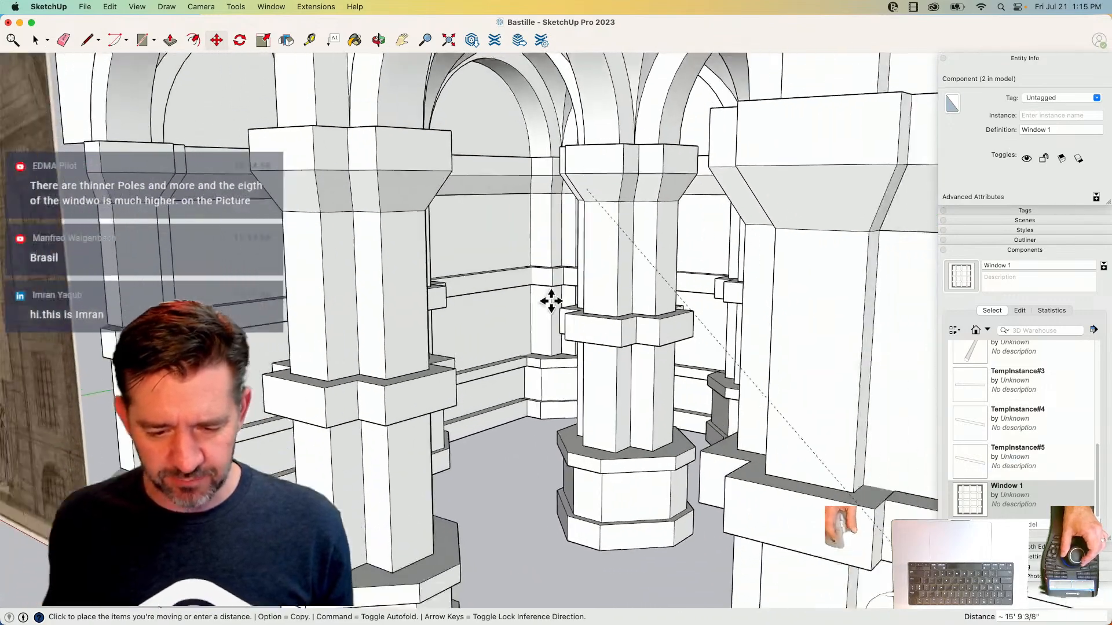
pyautogui.click(547, 298)
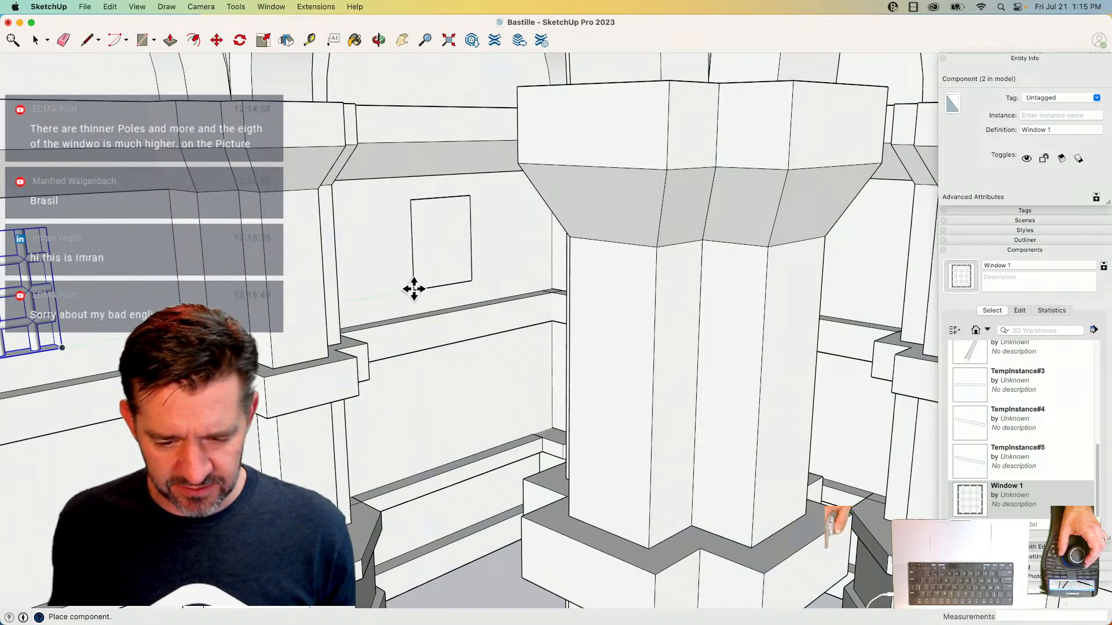
pyautogui.click(414, 289)
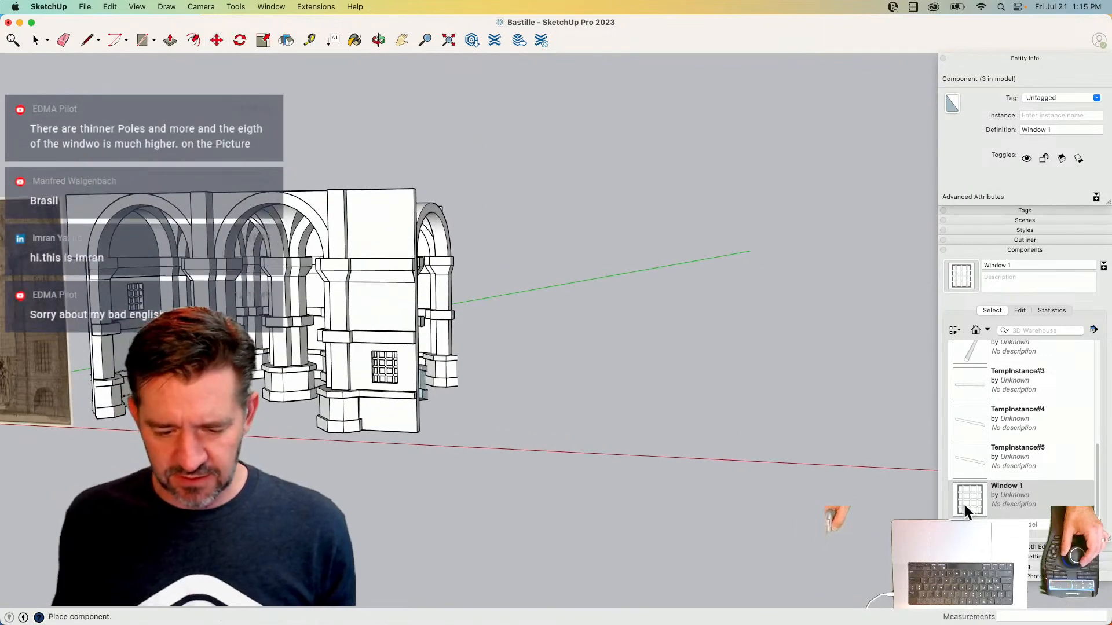
# - Place a Window 1 component on the back wall and copy it about 13' along the wall into the adjacent bay
pyautogui.click(966, 512)
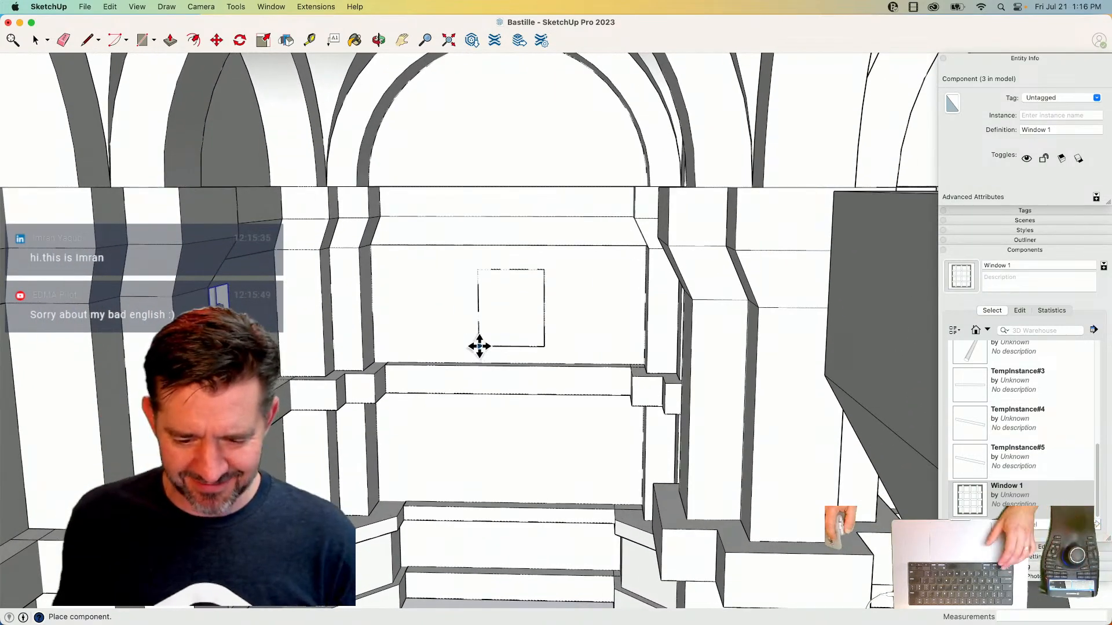
pyautogui.click(480, 347)
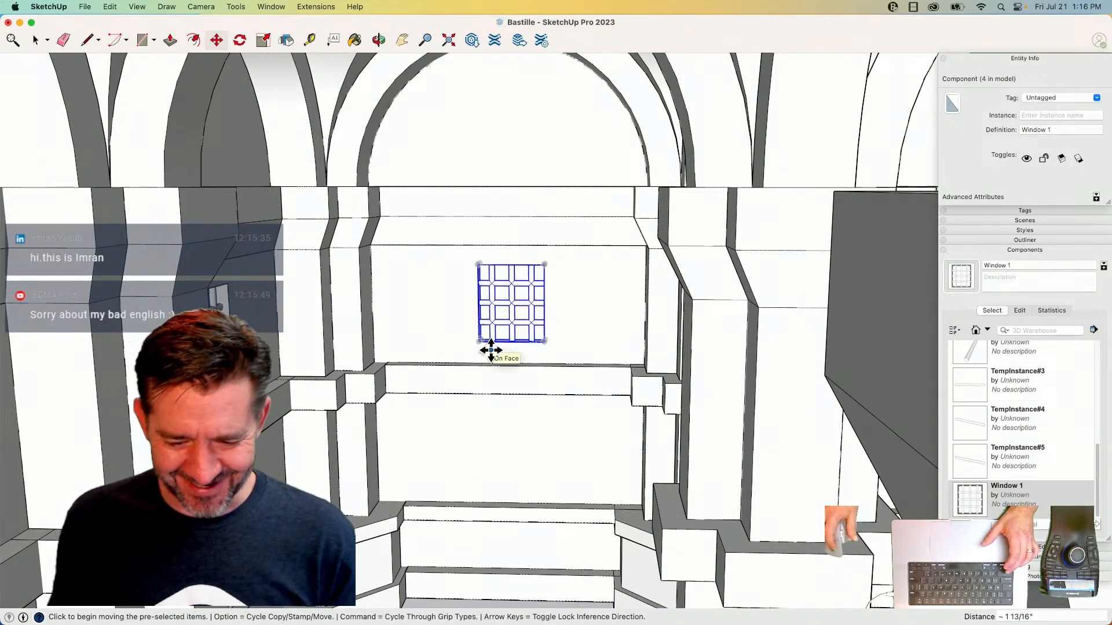
pyautogui.click(480, 342)
pyautogui.press('alt')
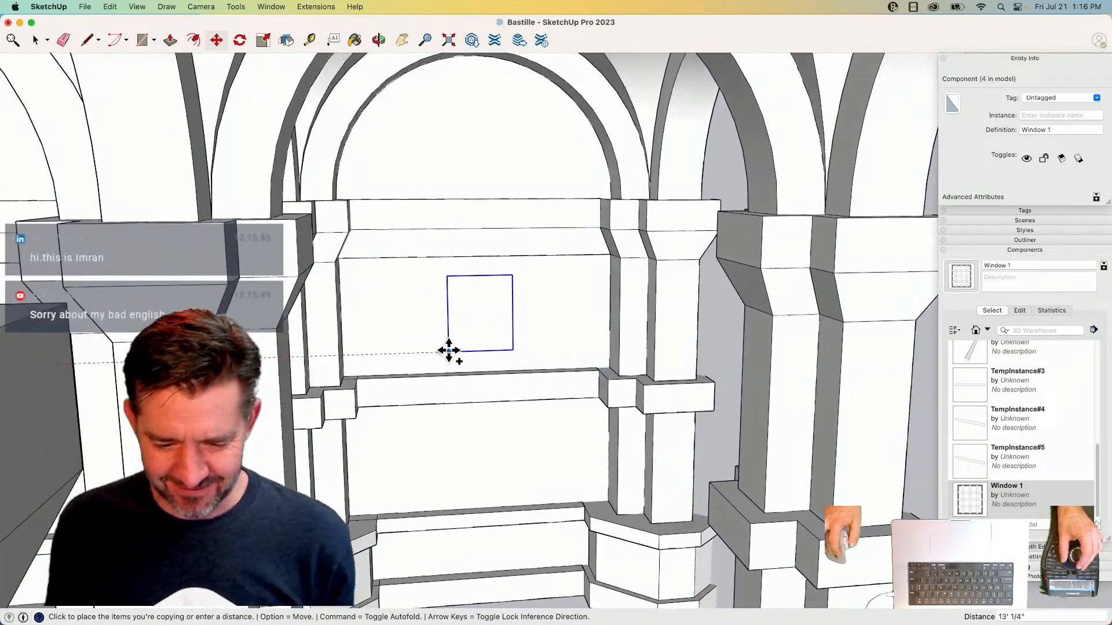
pyautogui.click(440, 349)
pyautogui.press('space')
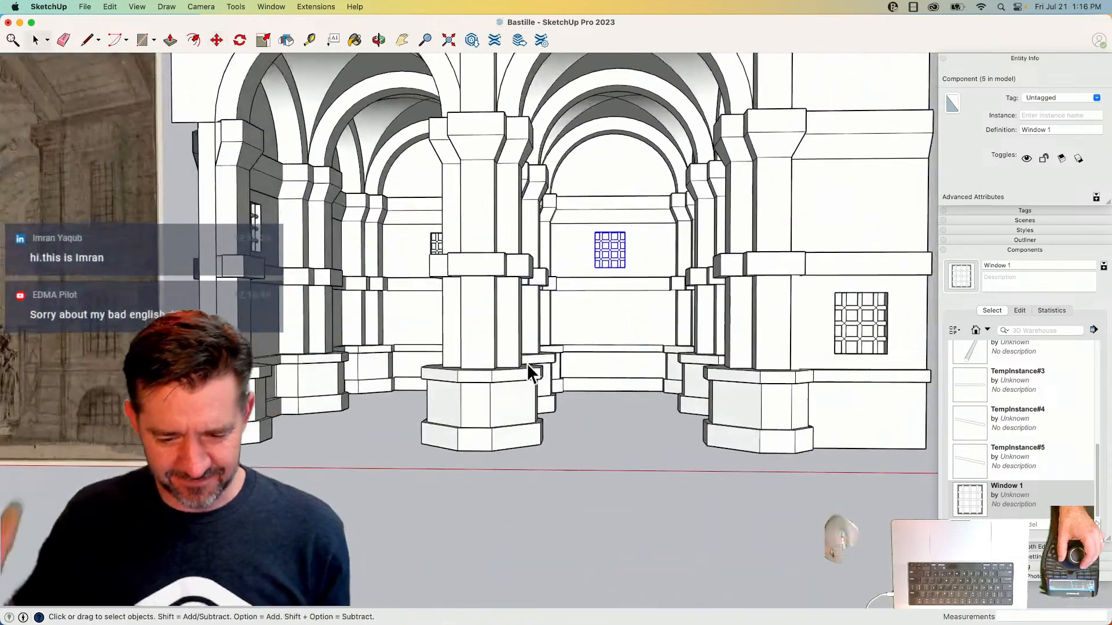
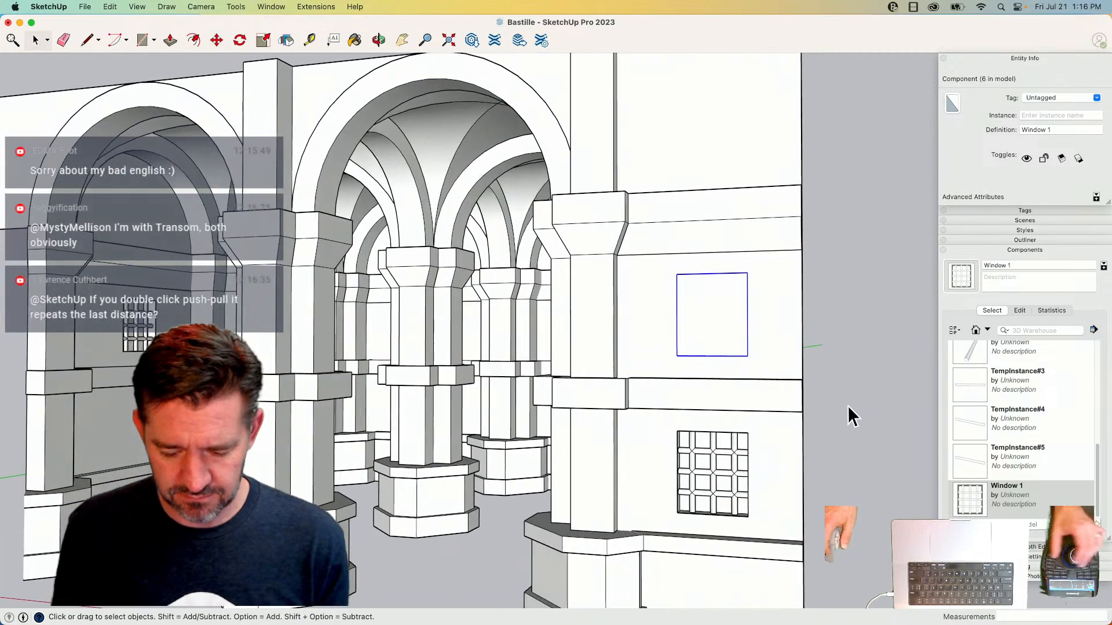
# - Paste the upper front-wall window in place inside the wall group so that it cuts its opening
pyautogui.press('Escape')
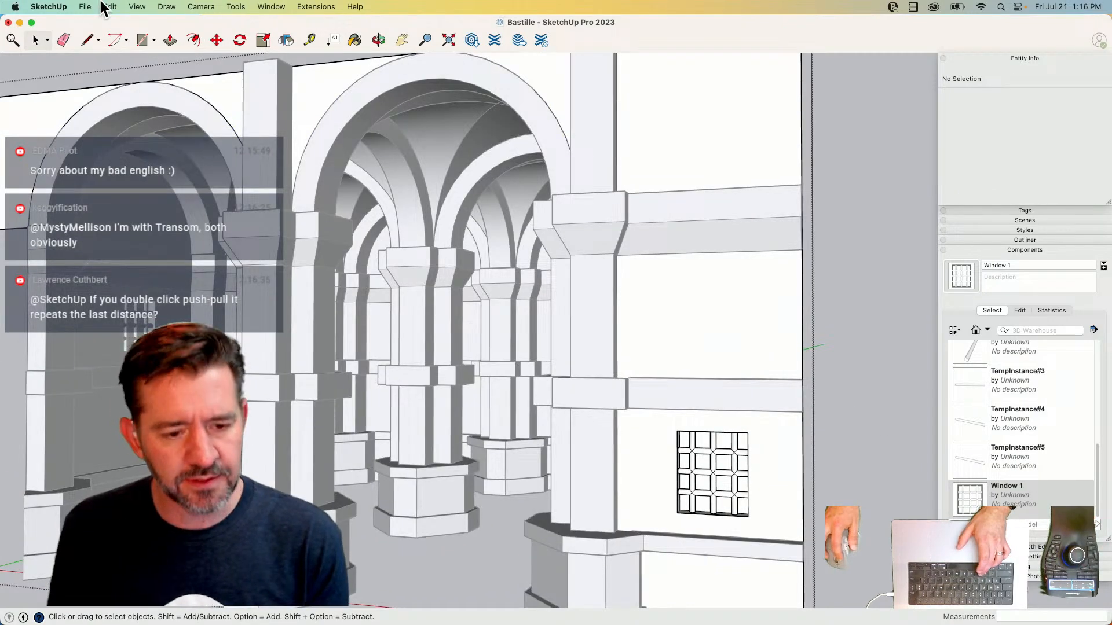
pyautogui.click(110, 6)
pyautogui.click(135, 94)
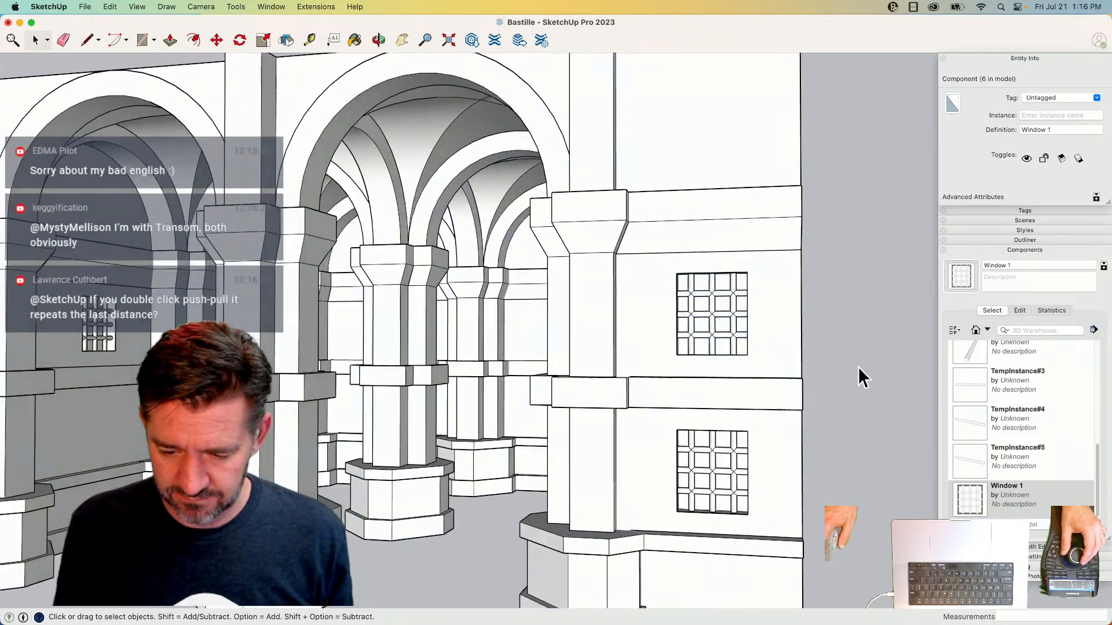
pyautogui.click(858, 366)
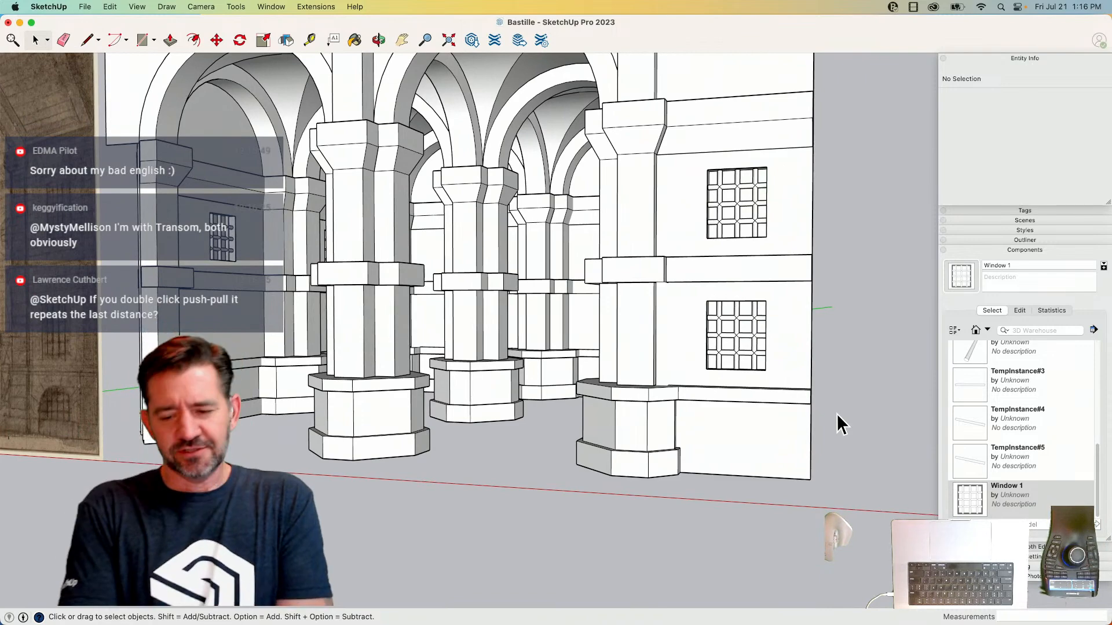
# - Copy the lower front-wall window about 4' 2 9/16" down to the base of the wall and make the copy unique
pyautogui.press('m')
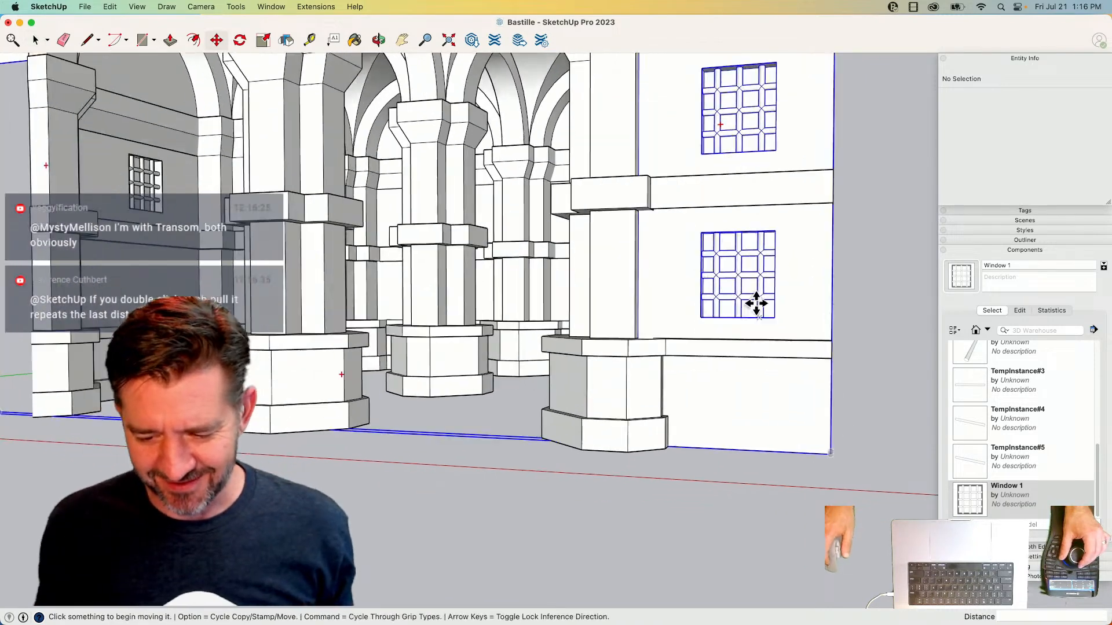
pyautogui.press('space')
pyautogui.doubleClick(756, 332)
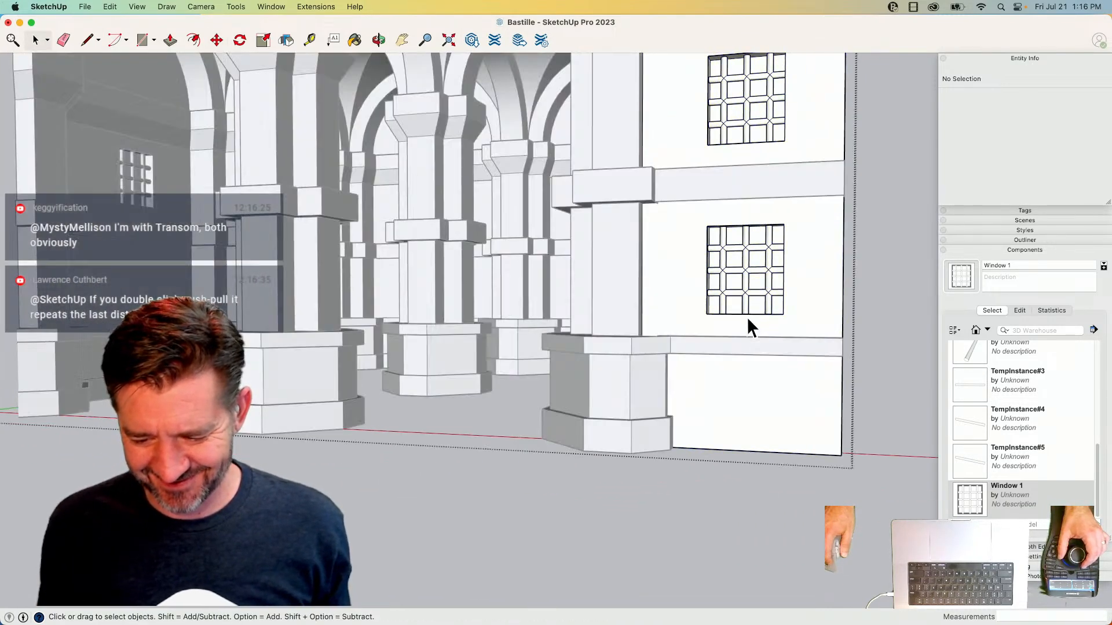
pyautogui.click(746, 314)
pyautogui.press('m')
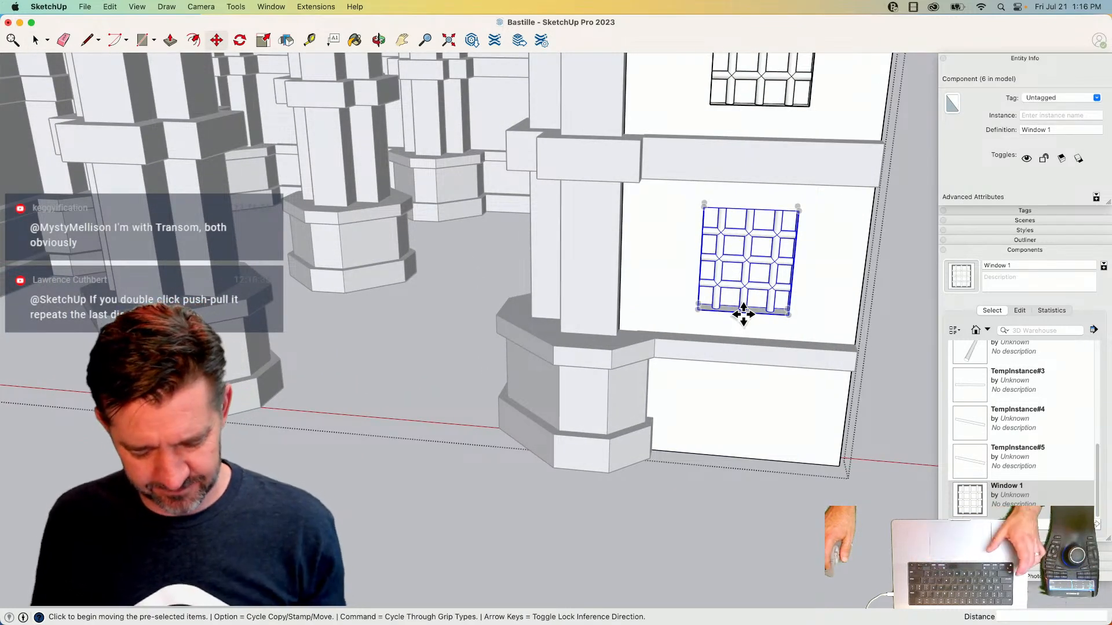
pyautogui.click(744, 314)
pyautogui.press('alt')
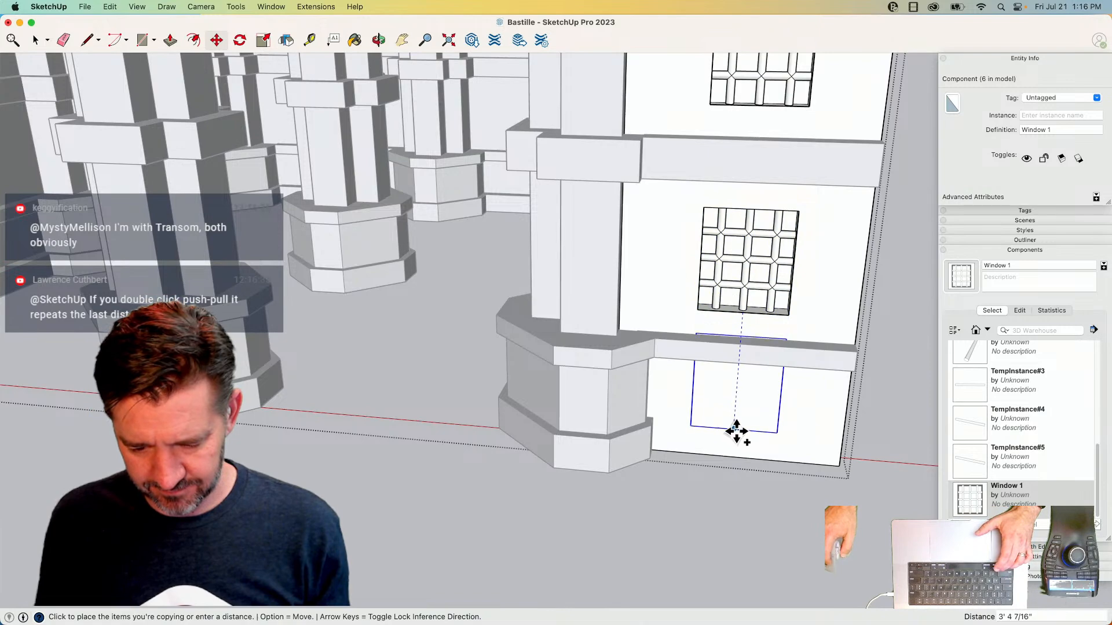
pyautogui.click(736, 456)
pyautogui.rightClick(734, 427)
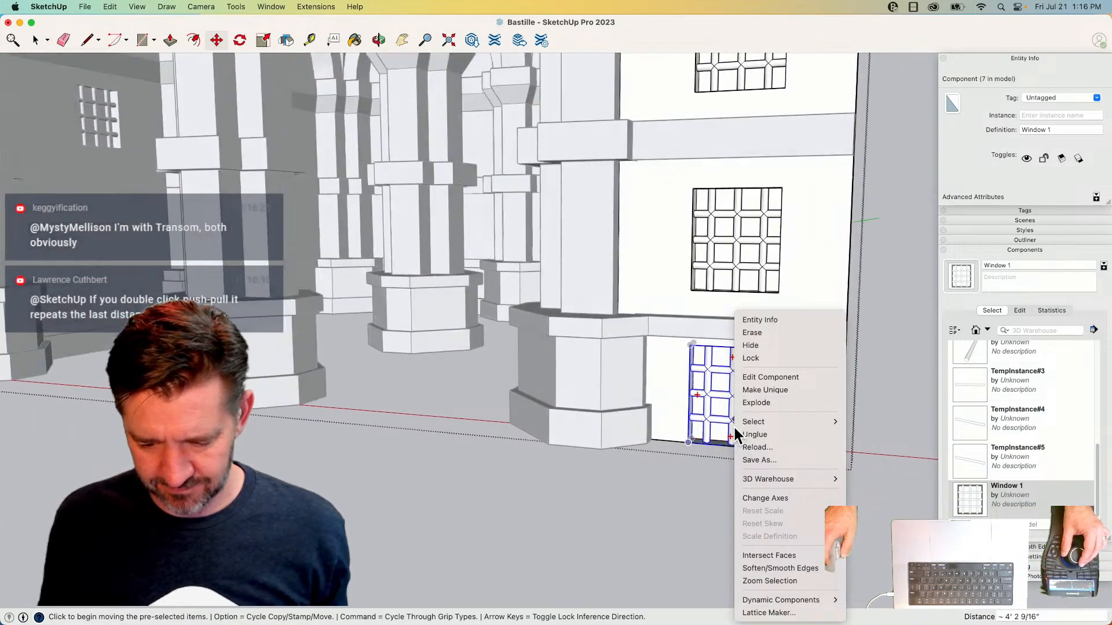
pyautogui.click(770, 384)
pyautogui.press('l')
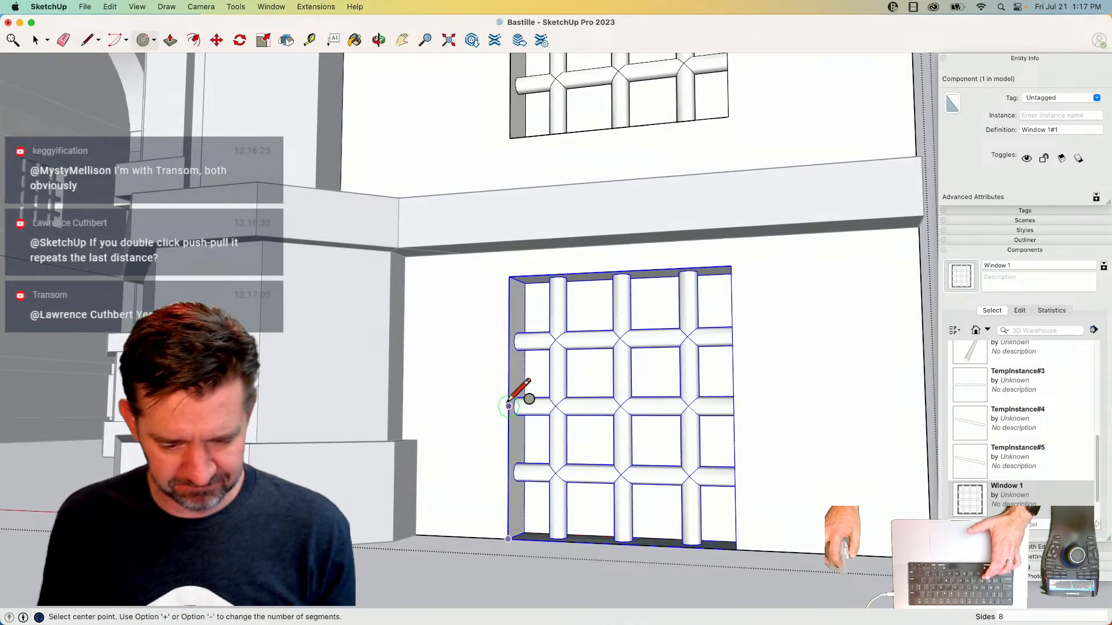
pyautogui.press('l')
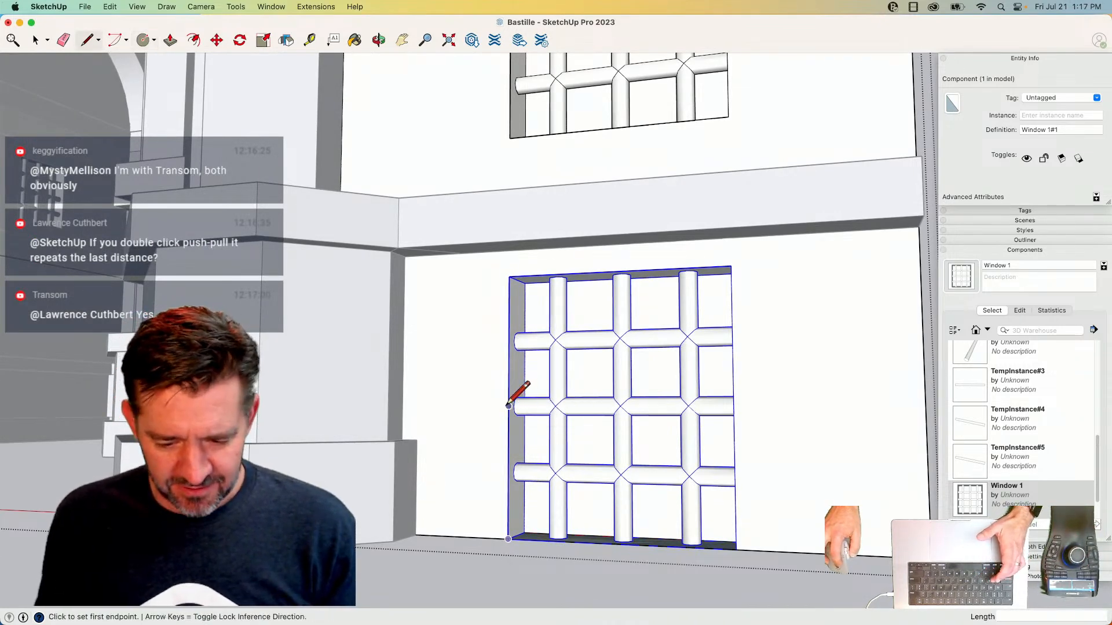
pyautogui.press('a')
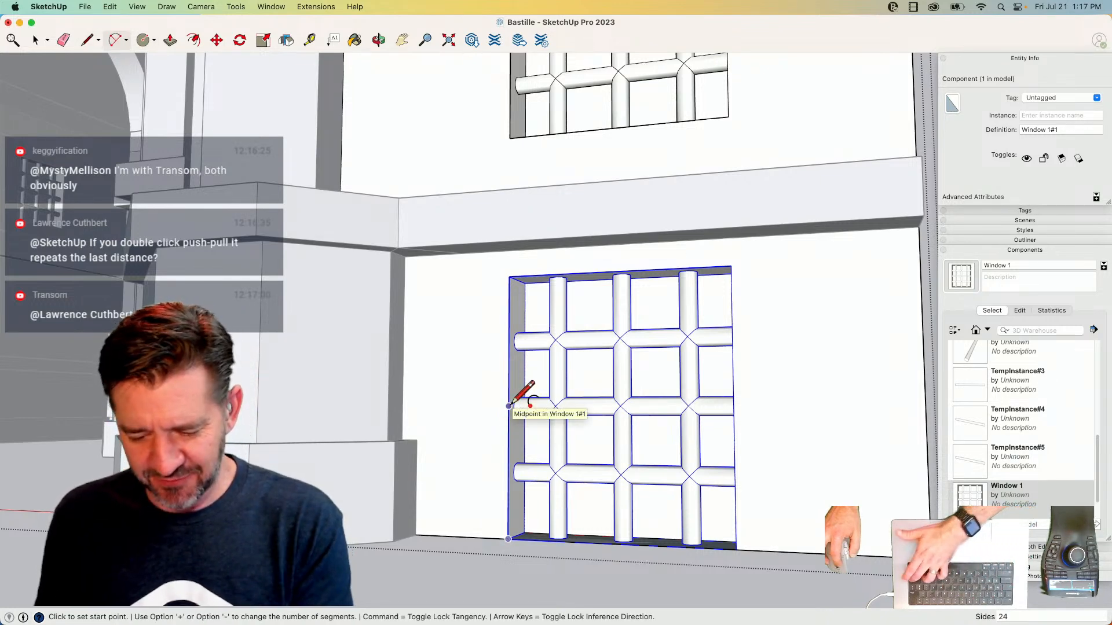
pyautogui.click(509, 406)
pyautogui.click(734, 405)
pyautogui.click(616, 270)
pyautogui.press('l')
pyautogui.press('super+z')
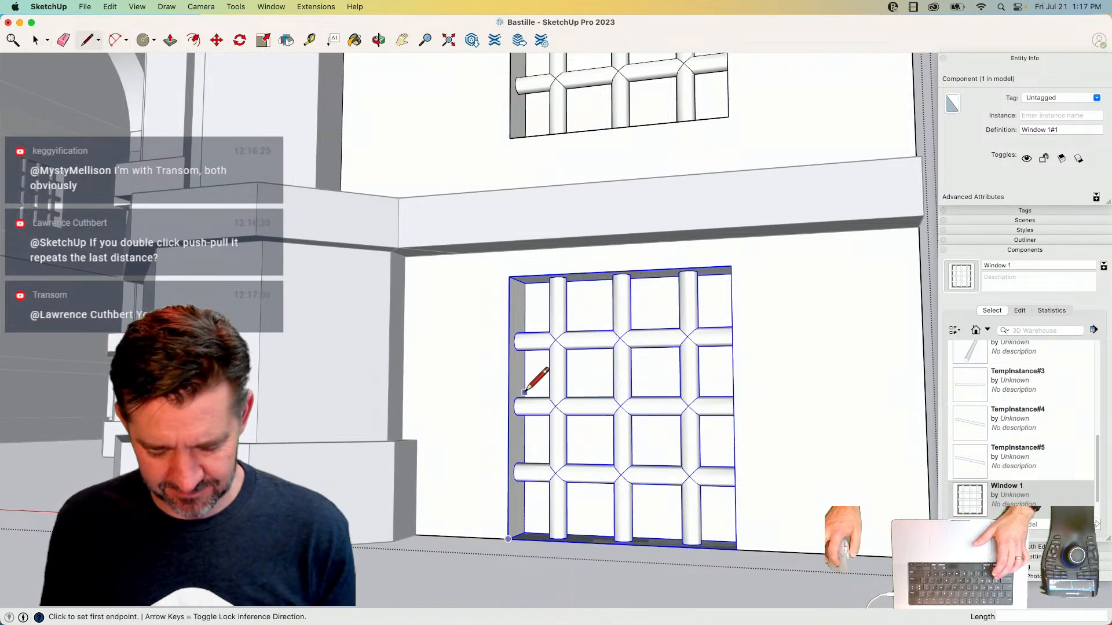
pyautogui.press('c')
pyautogui.press('l')
pyautogui.click(508, 406)
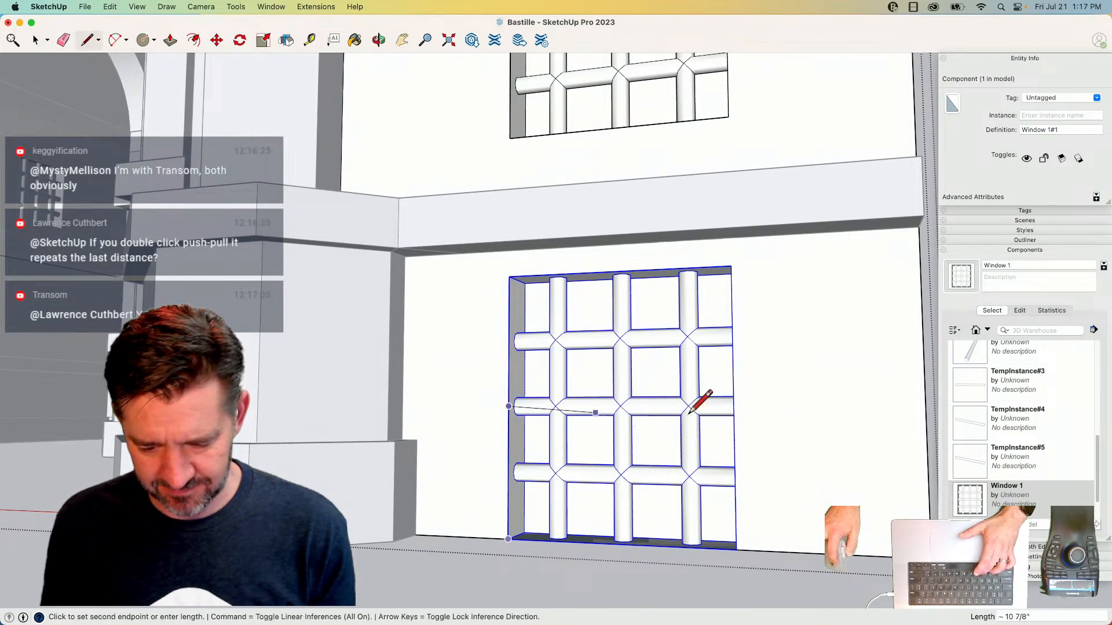
pyautogui.click(734, 406)
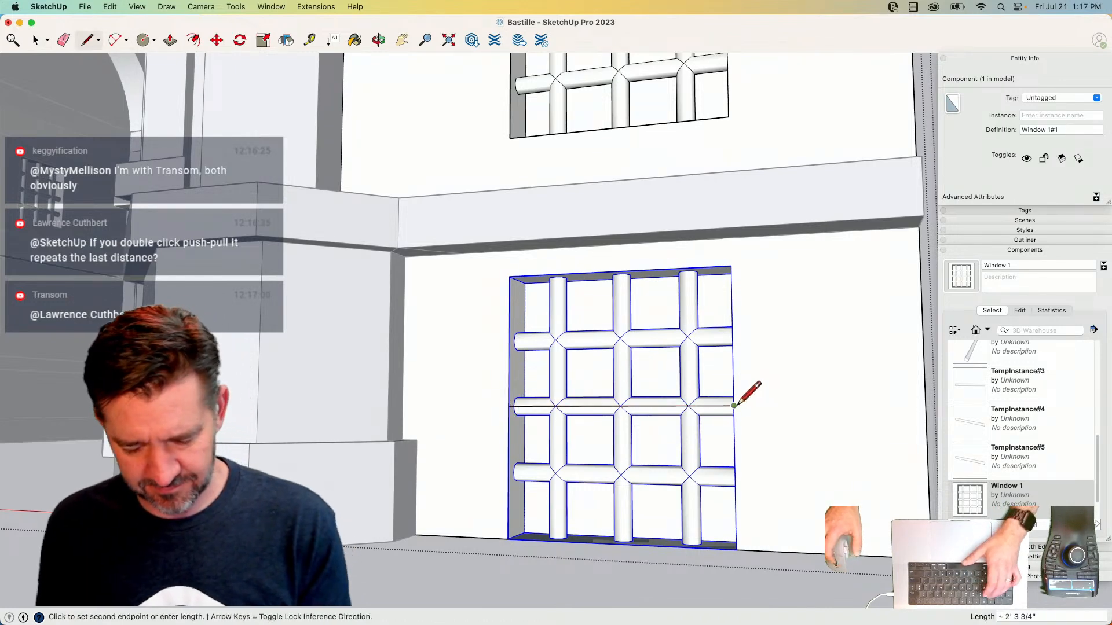
pyautogui.press('c')
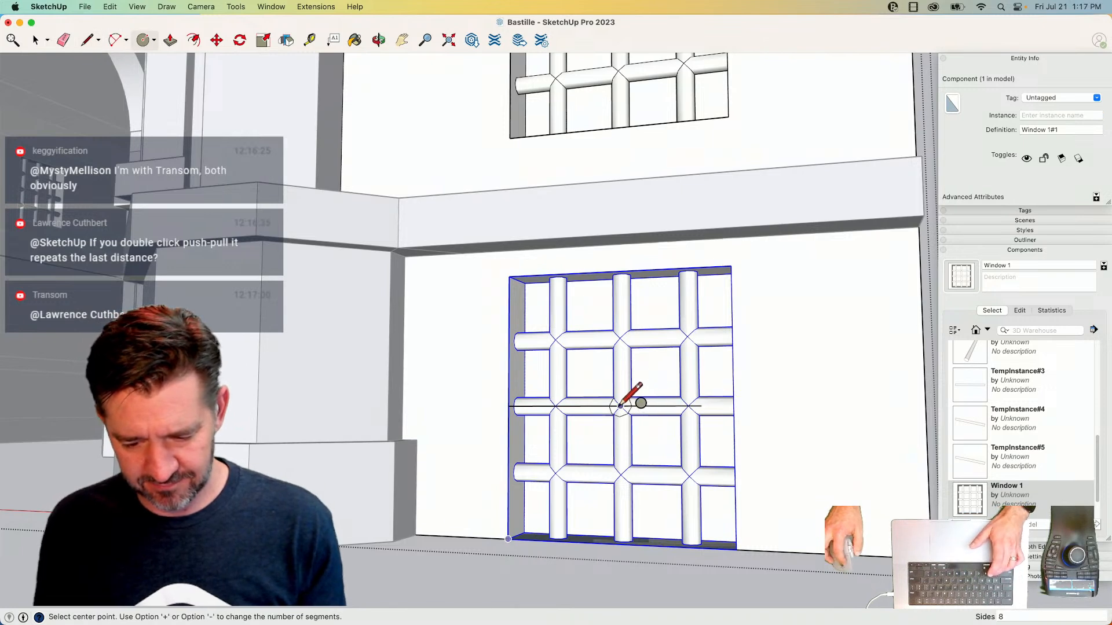
# - Draw a mid-height line about 2' 3 3/4" across the base window and centre a 24-sided circle of about 1' 1 7/8" radius on it
pyautogui.press('l')
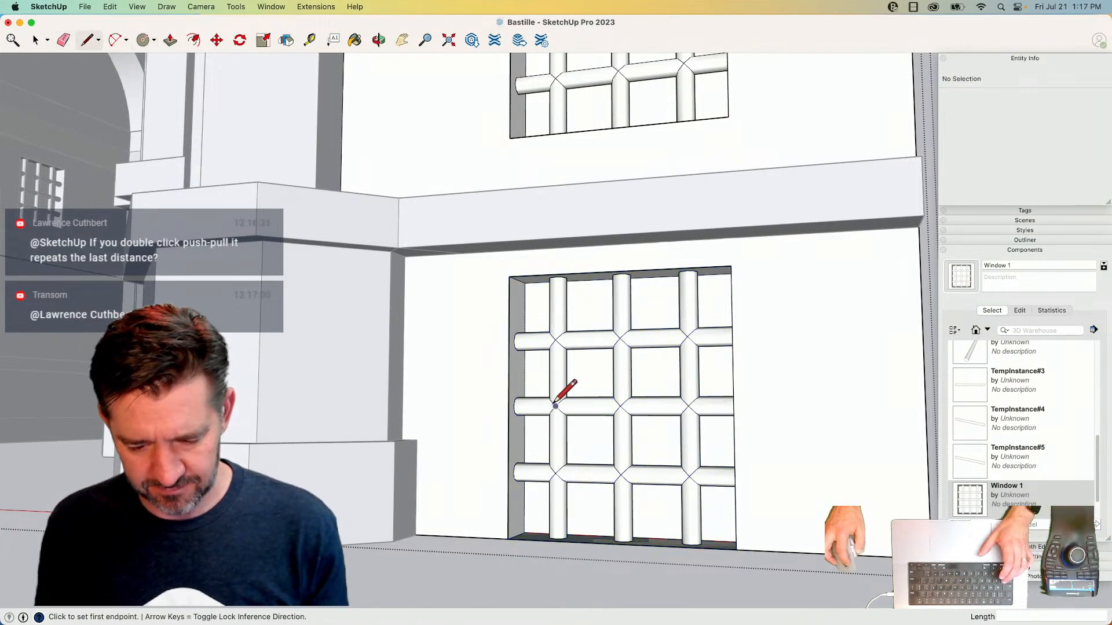
pyautogui.click(508, 406)
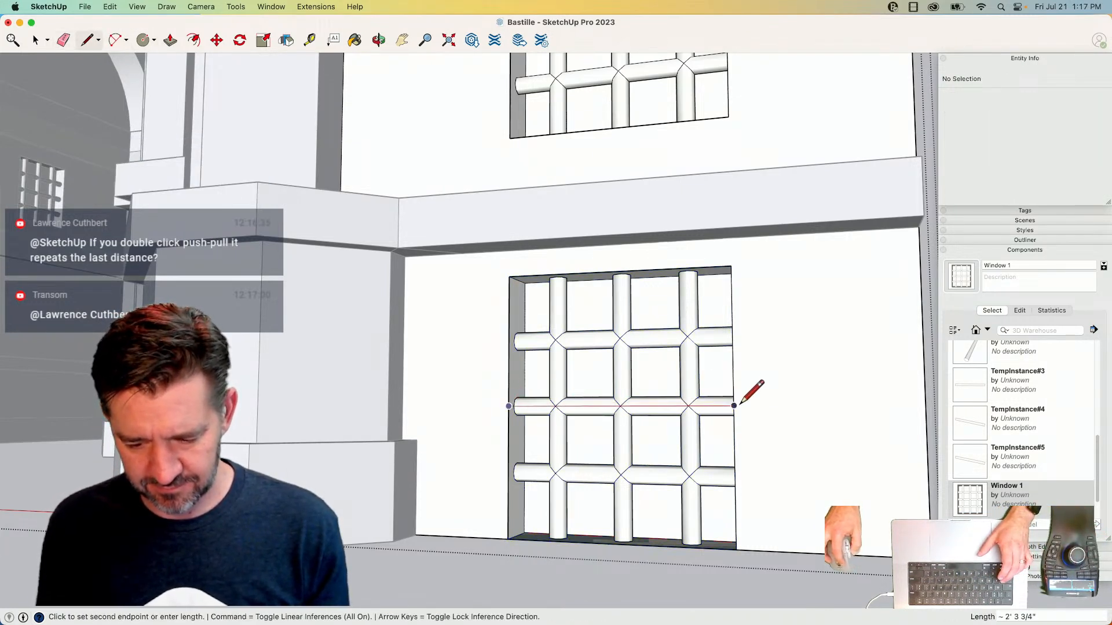
pyautogui.press('c')
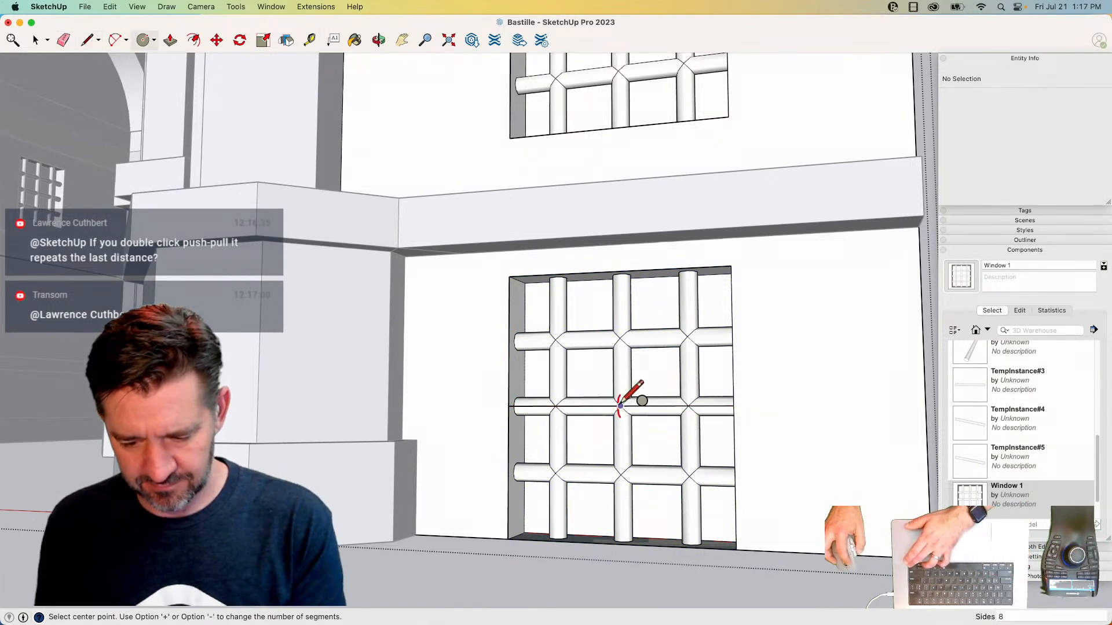
pyautogui.moveTo(620, 405)
pyautogui.mouseDown(button='middle')
pyautogui.moveTo(558, 431)
pyautogui.moveTo(600, 418)
pyautogui.mouseUp(button='middle')
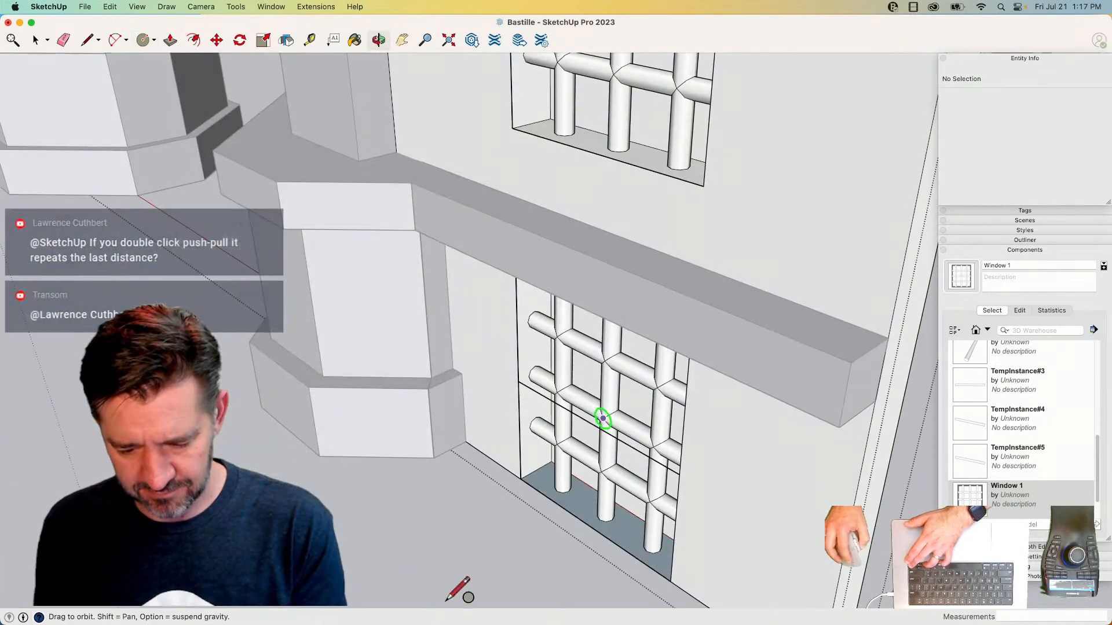
pyautogui.click(592, 425)
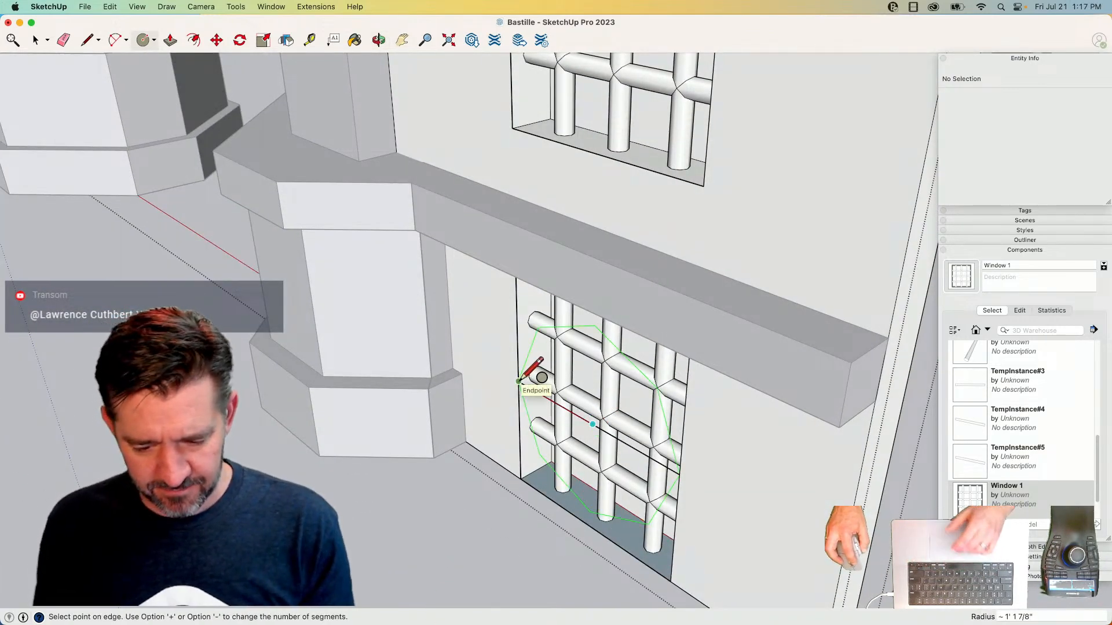
pyautogui.press('Escape')
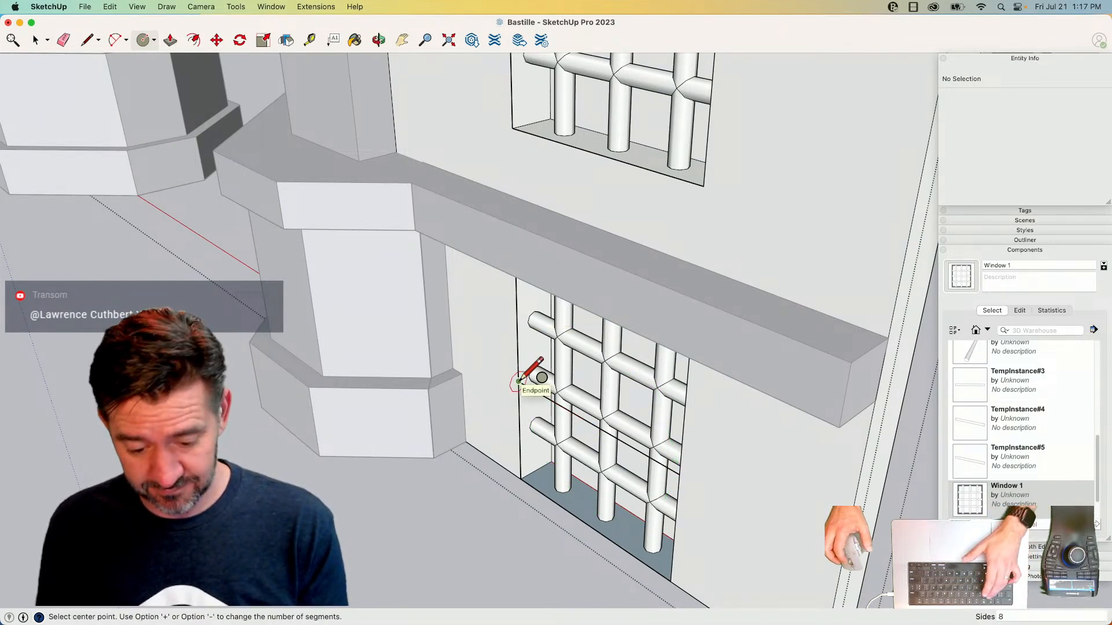
pyautogui.write('24')
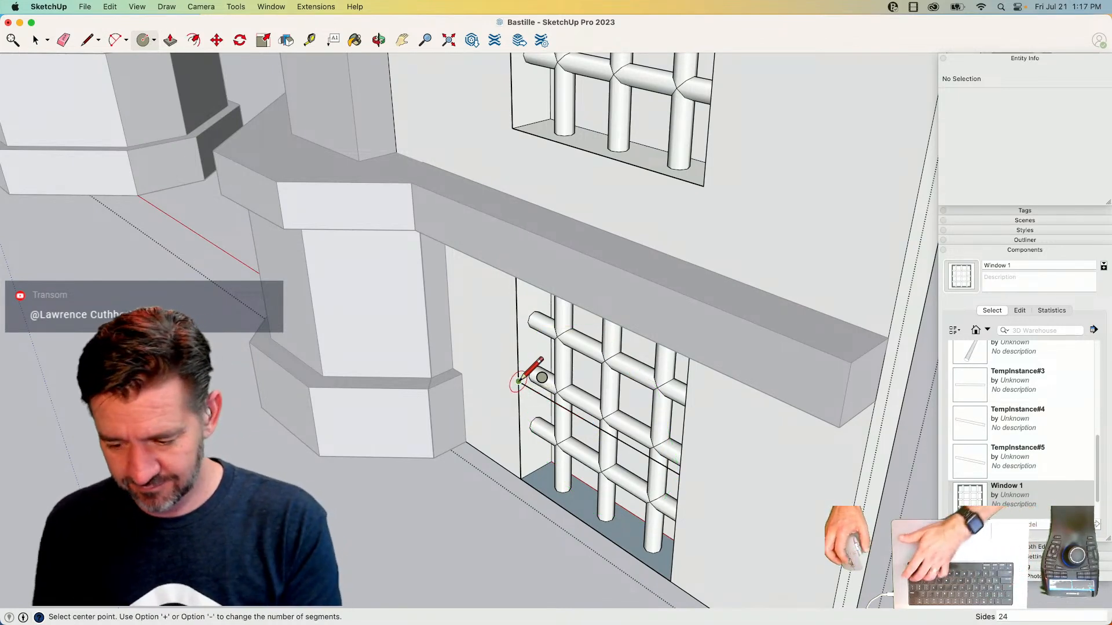
pyautogui.click(592, 424)
pyautogui.click(526, 382)
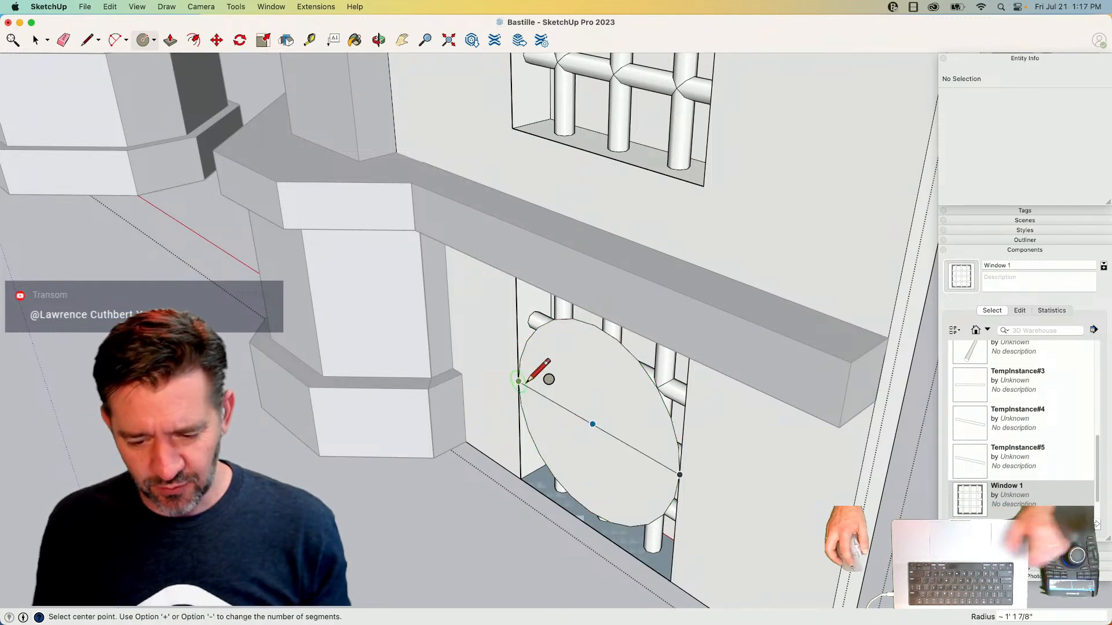
# - Erase the lower half of the circle over the base window and select the remaining half-disc face
pyautogui.press('space')
pyautogui.press('e')
pyautogui.click(527, 449)
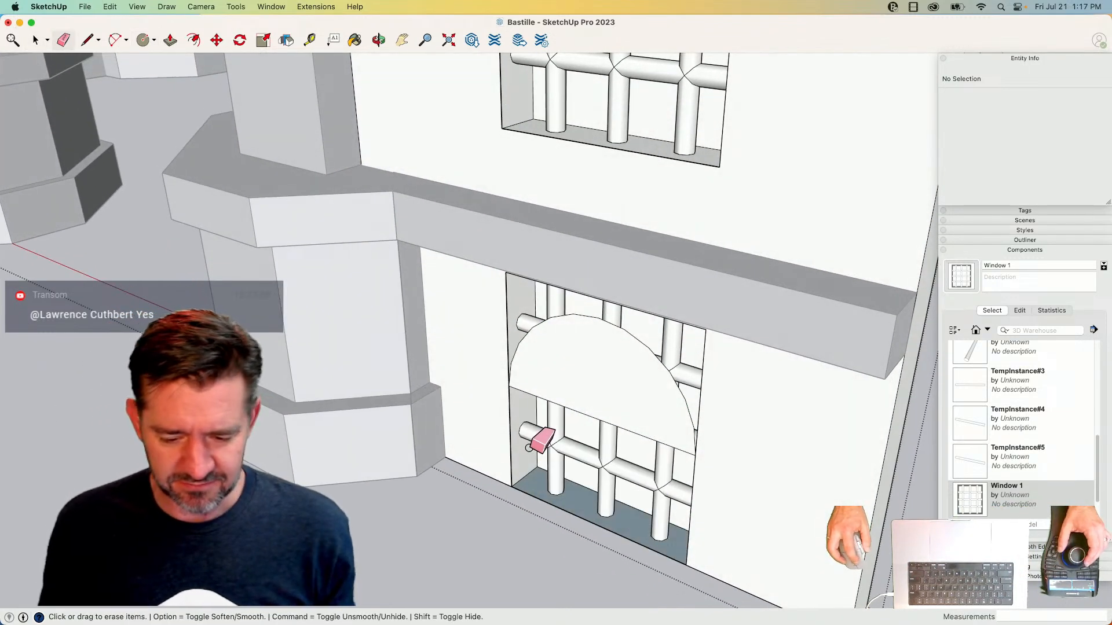
pyautogui.press('space')
pyautogui.click(595, 354)
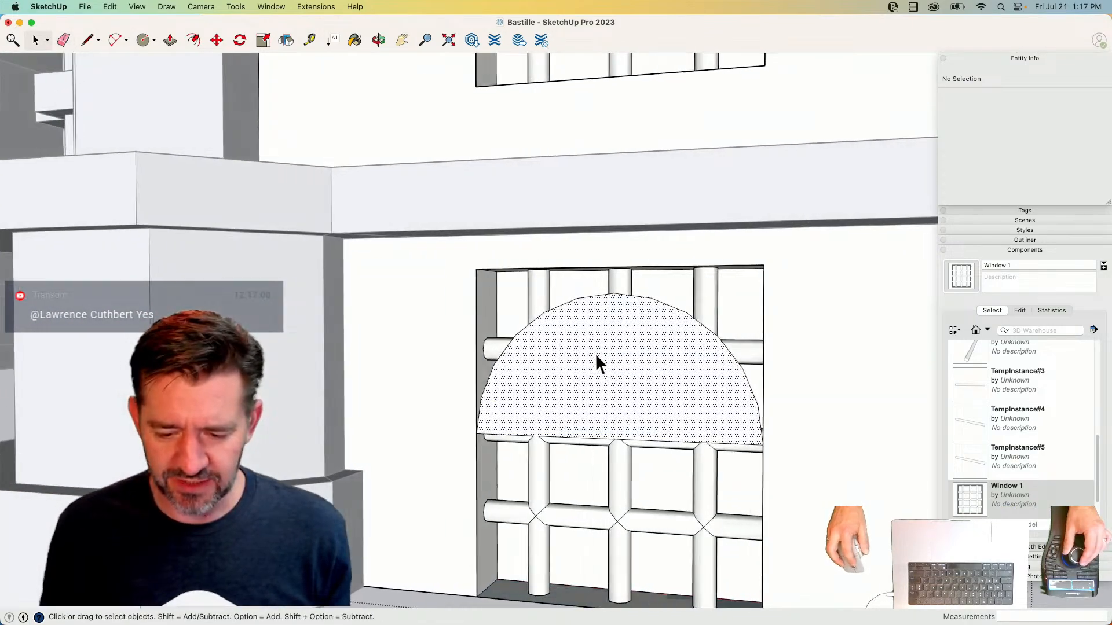
# - Move the half-disc face up about 2 7/16" so that its crown meets the top edge of the base window opening
pyautogui.press('m')
pyautogui.click(604, 312)
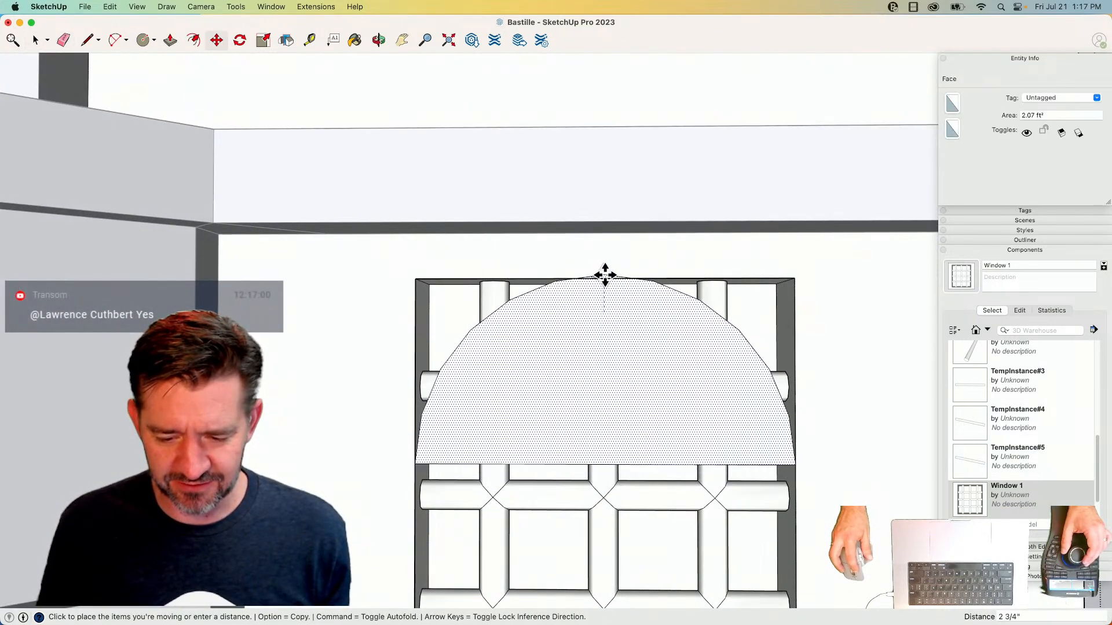
pyautogui.click(604, 277)
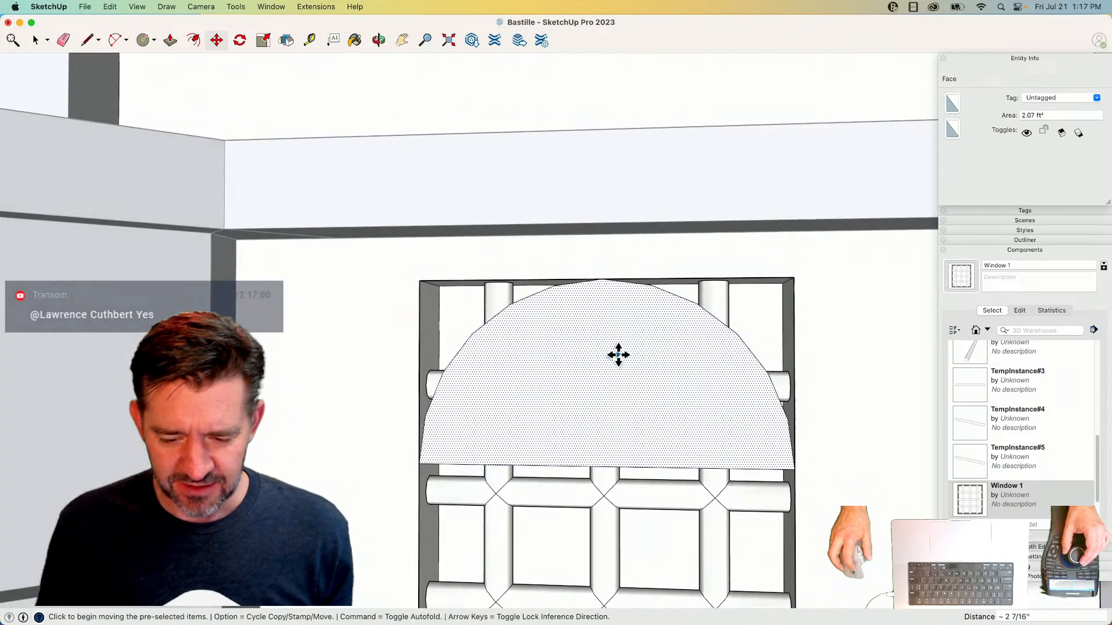
# - Draw a rectangular outline about 2' 3 3/4" wide and 1' 1 7/8" high around the half-disc and erase the half-disc's base line
pyautogui.press('e')
pyautogui.press('l')
pyautogui.click(445, 451)
pyautogui.click(447, 290)
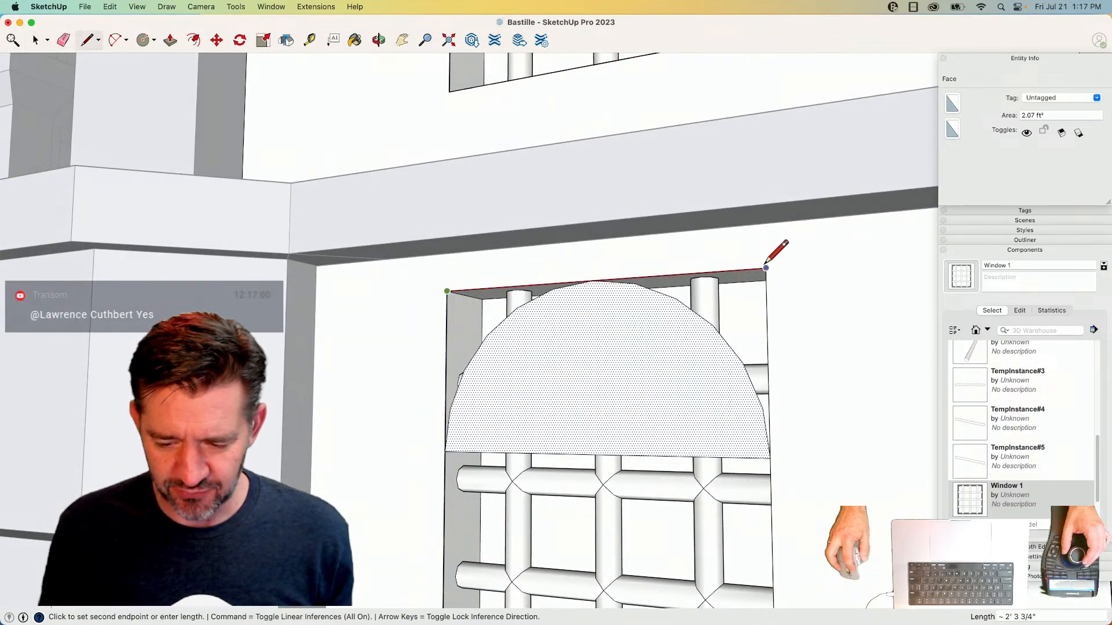
pyautogui.click(766, 268)
pyautogui.click(770, 450)
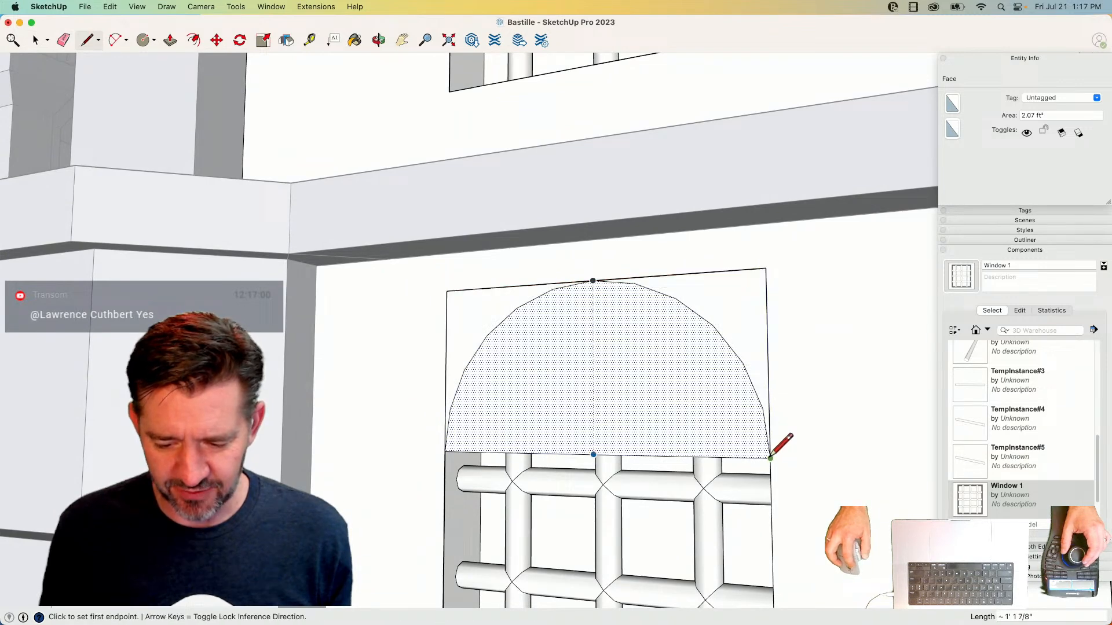
pyautogui.press('e')
pyautogui.click(654, 461)
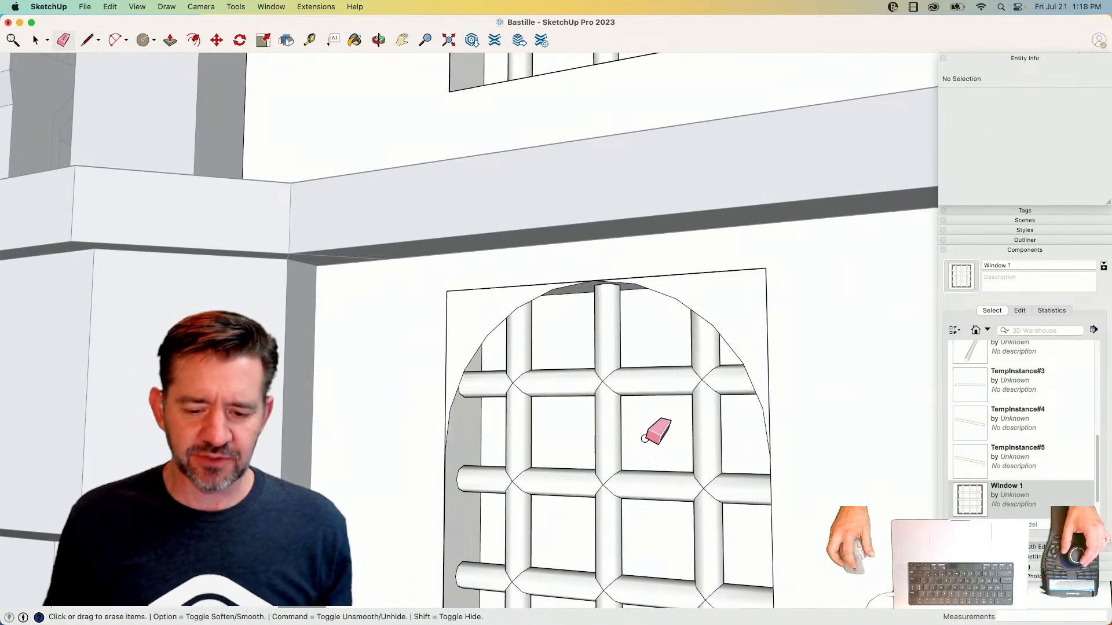
# - Cut the two corner faces outside the arch, together with their edges, to the clipboard
pyautogui.press('space')
pyautogui.doubleClick(471, 309)
pyautogui.keyDown('shift'); pyautogui.doubleClick(735, 302); pyautogui.keyUp('shift')
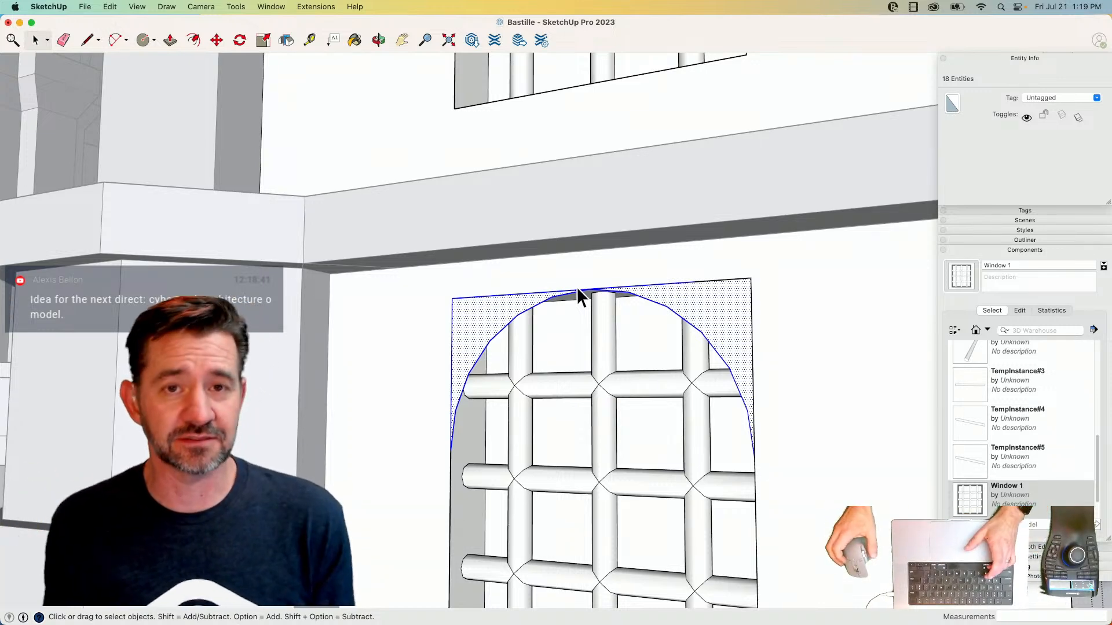
pyautogui.press('Delete')
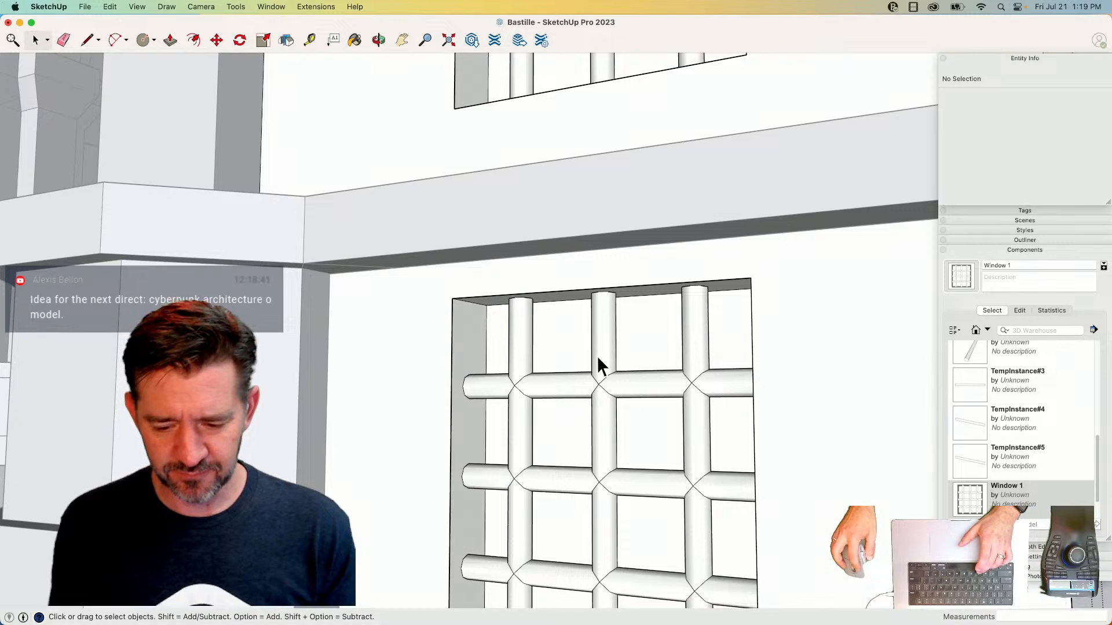
pyautogui.click(596, 356)
pyautogui.rightClick(596, 355)
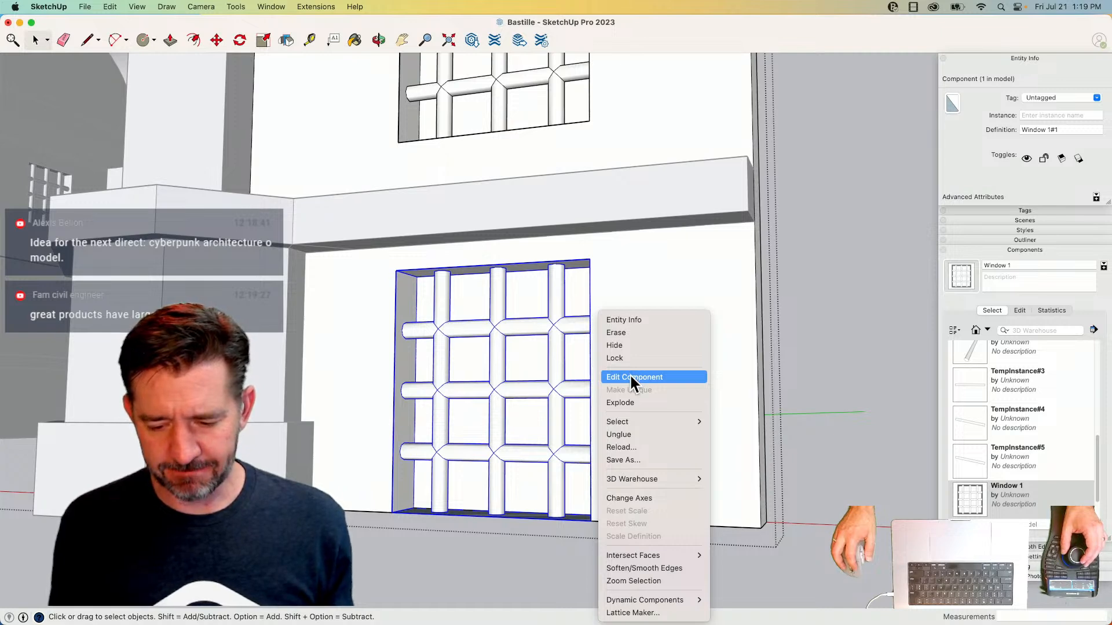
pyautogui.click(871, 430)
pyautogui.click(481, 124)
# - Move the base window out of the wall to the empty area beside it and explode the component
pyautogui.click(481, 322)
pyautogui.rightClick(481, 319)
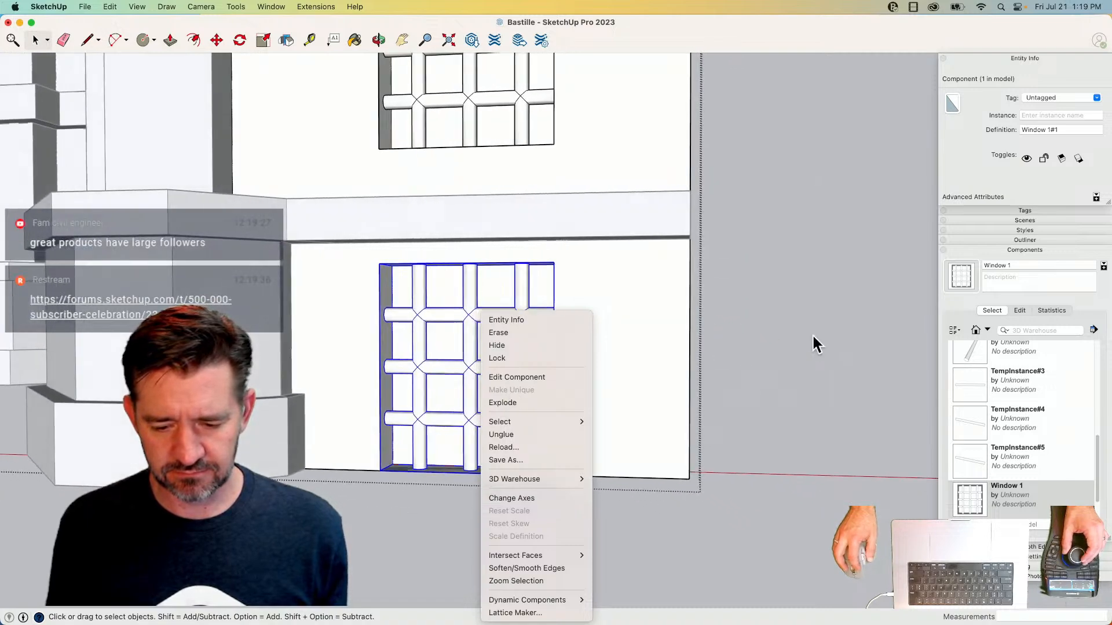
pyautogui.click(810, 335)
pyautogui.press('m')
pyautogui.click(353, 452)
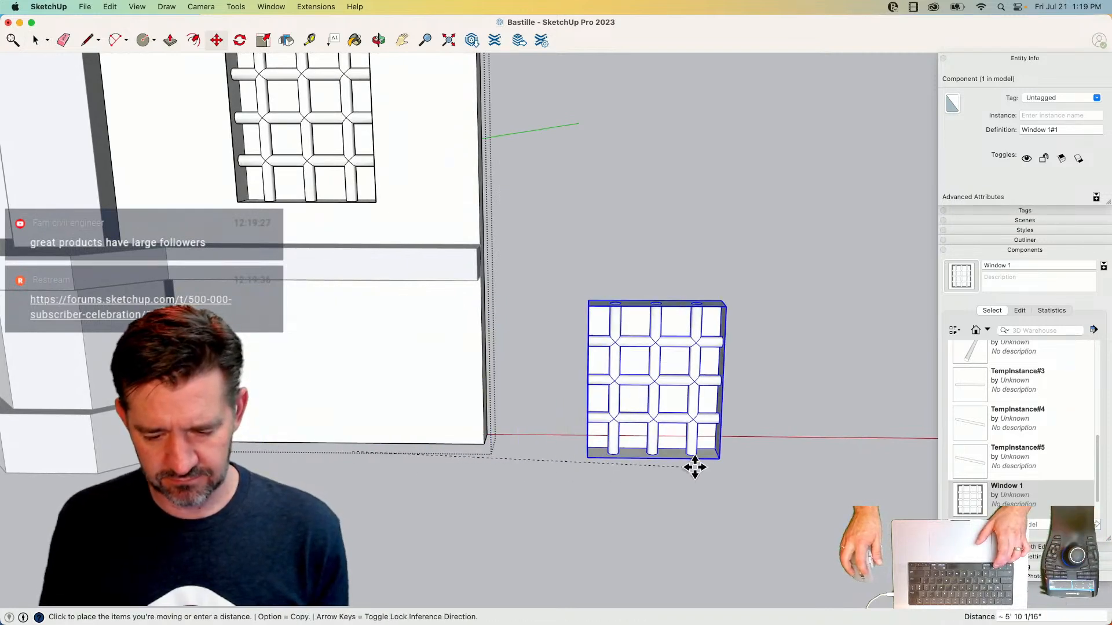
pyautogui.click(721, 456)
pyautogui.press('space')
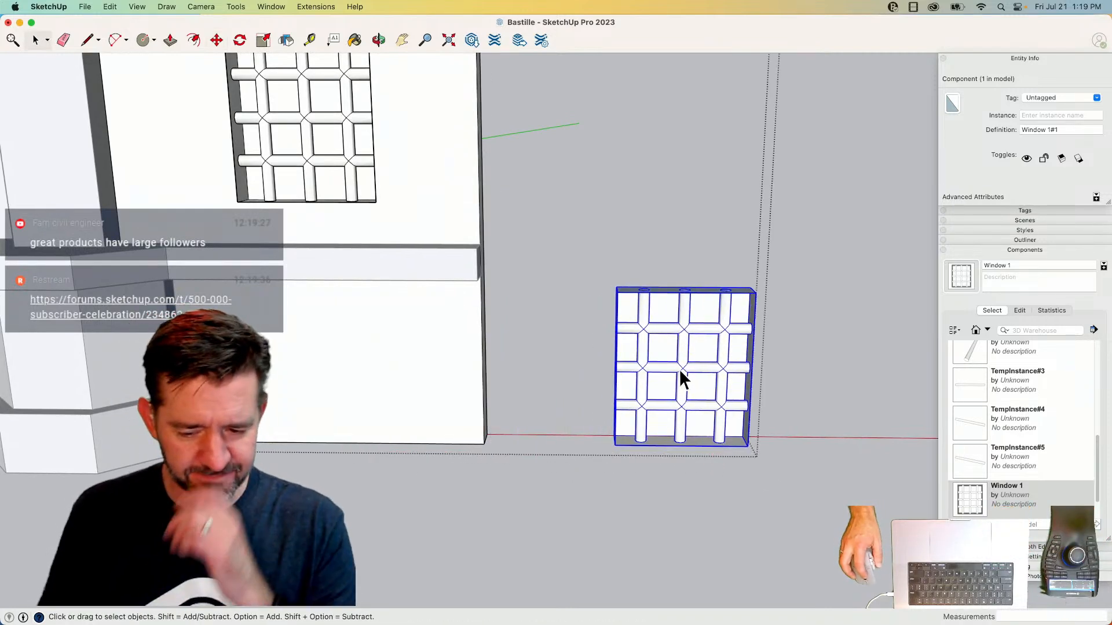
pyautogui.rightClick(674, 335)
pyautogui.click(711, 403)
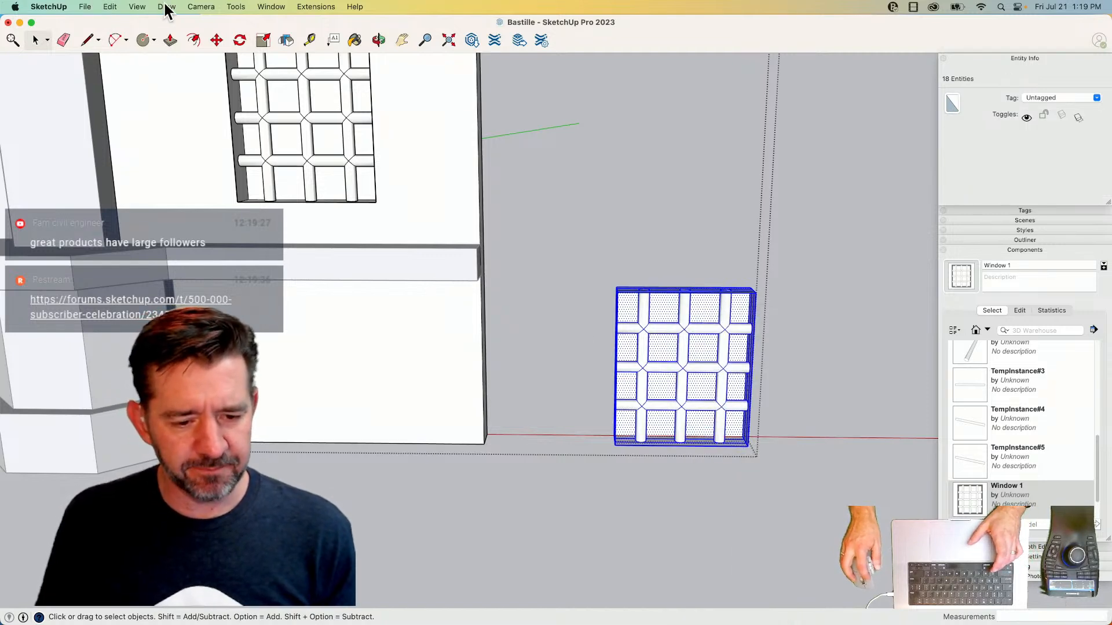
# - Paste the cut arch corner faces onto the ground and rotate them upright about the red axis
pyautogui.click(102, 7)
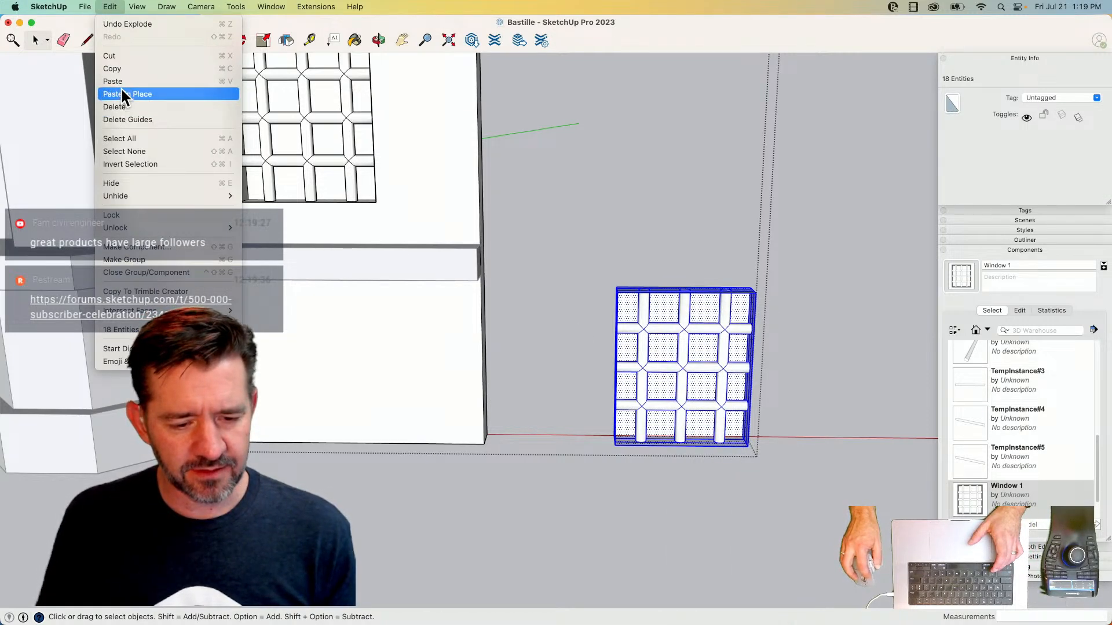
pyautogui.click(119, 82)
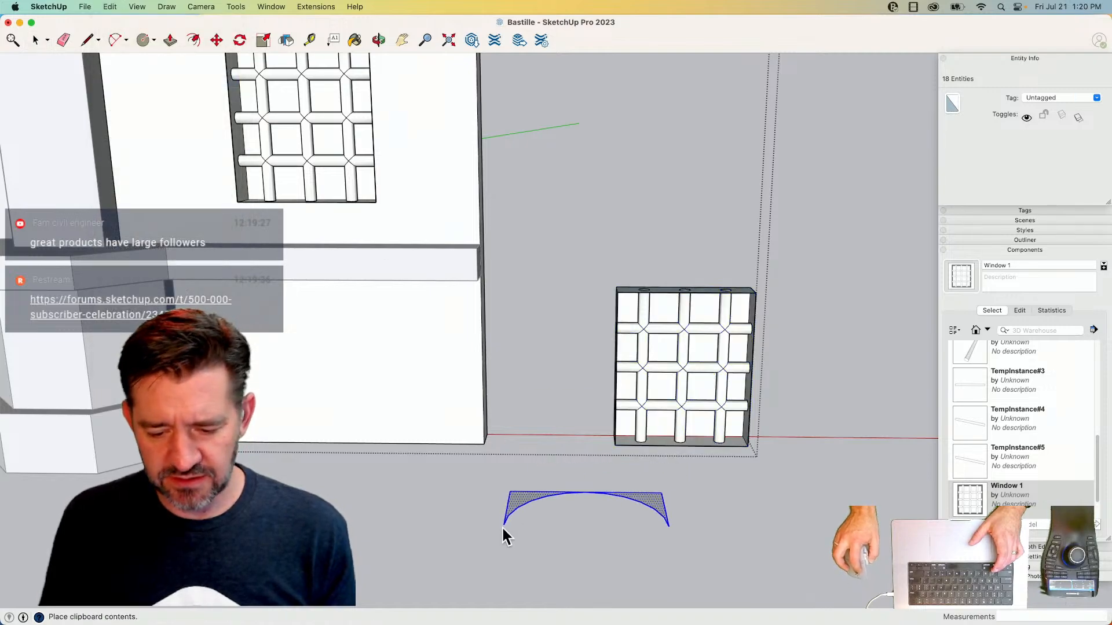
pyautogui.press('q')
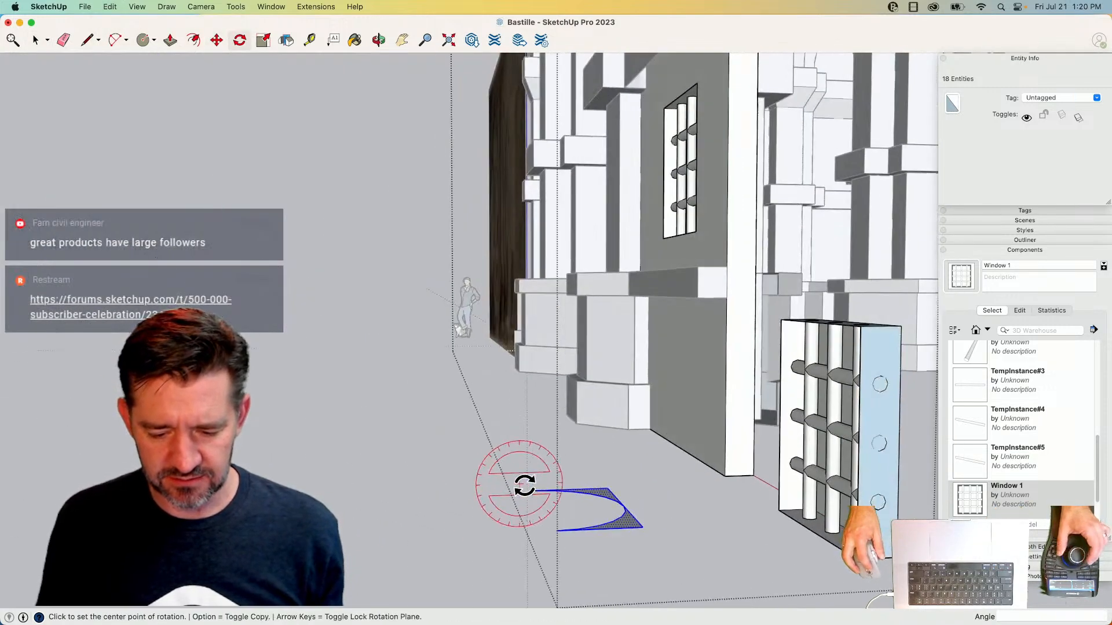
pyautogui.press('Right')
pyautogui.click(535, 491)
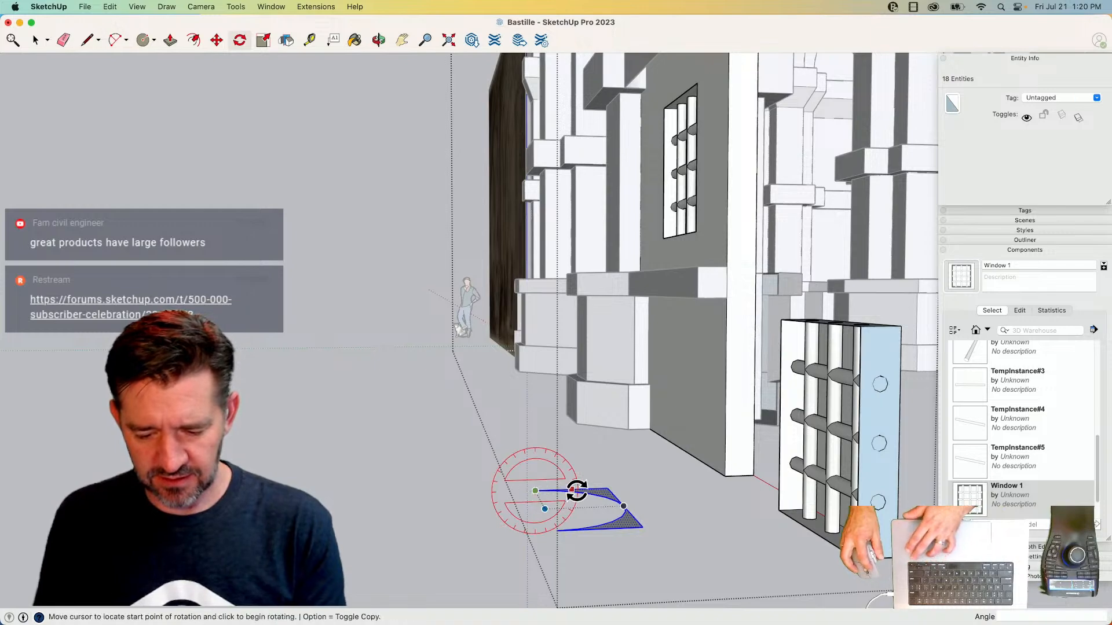
pyautogui.click(571, 490)
pyautogui.click(532, 452)
# - Move the upright corner faces by their upper corner onto the upper front corner of the exploded window
pyautogui.press('m')
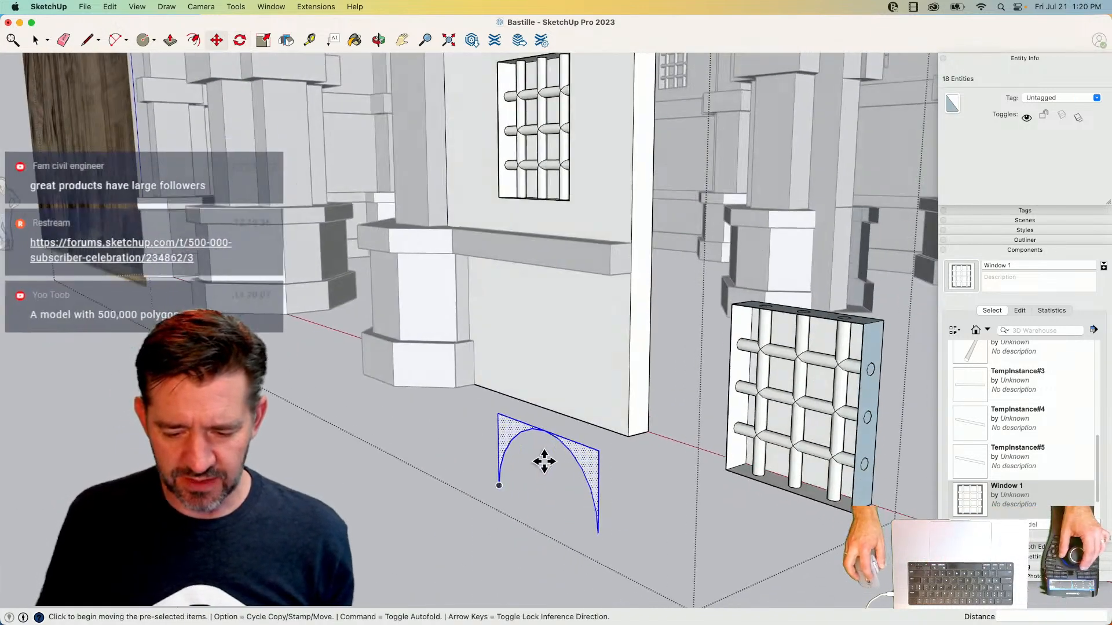
pyautogui.click(498, 414)
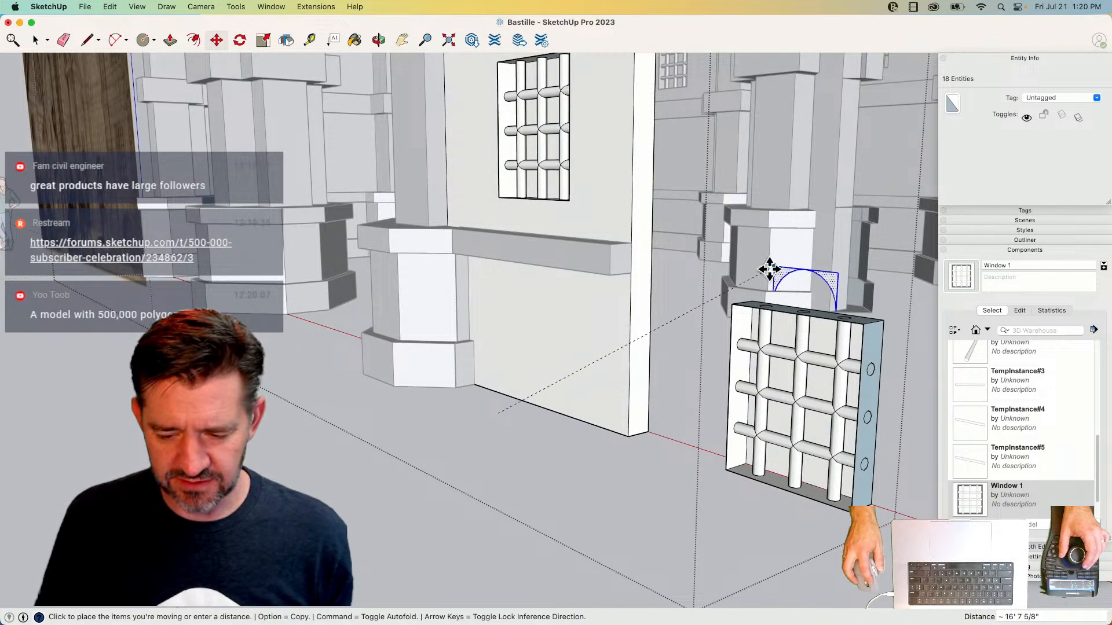
pyautogui.click(737, 307)
# - Push both corner faces 6" through the window's depth and erase the leftover edges outside the arch
pyautogui.press('p')
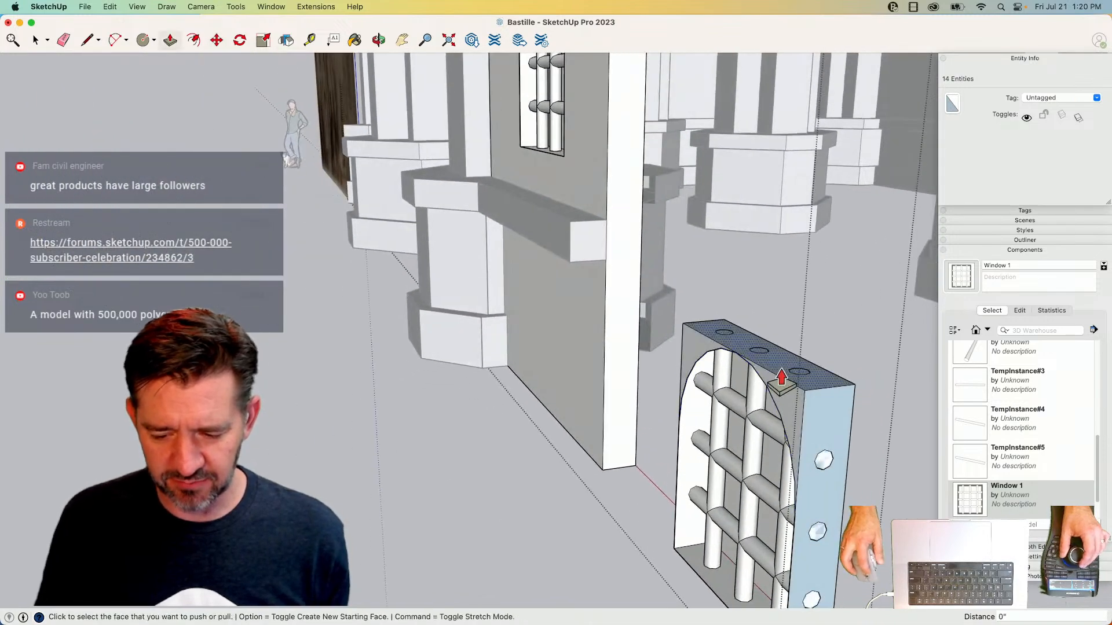
pyautogui.click(699, 360)
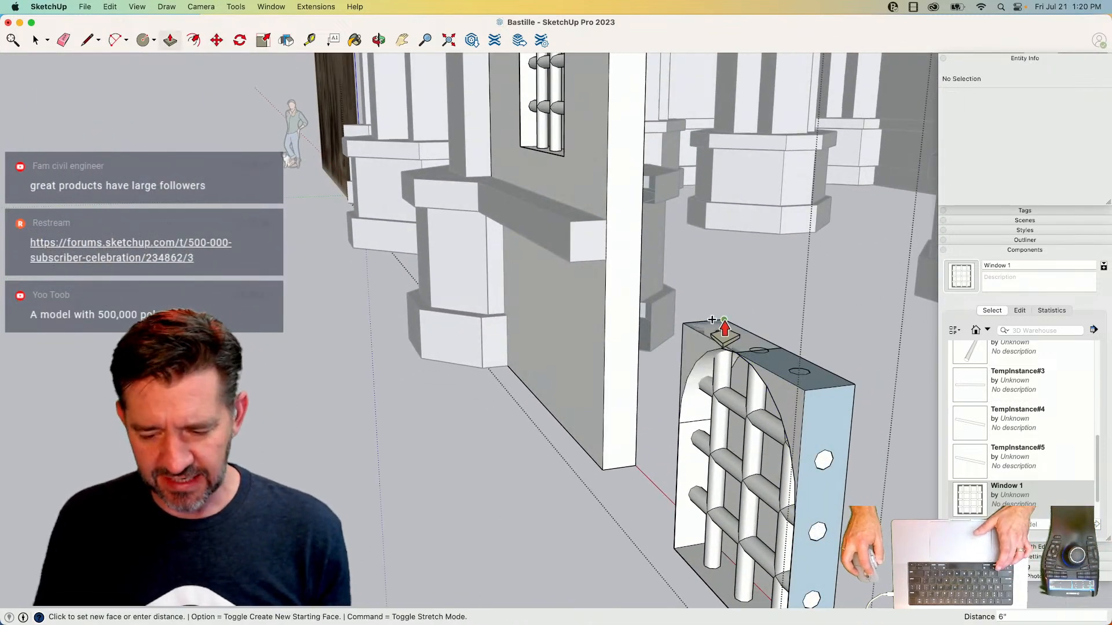
pyautogui.click(734, 327)
pyautogui.click(779, 410)
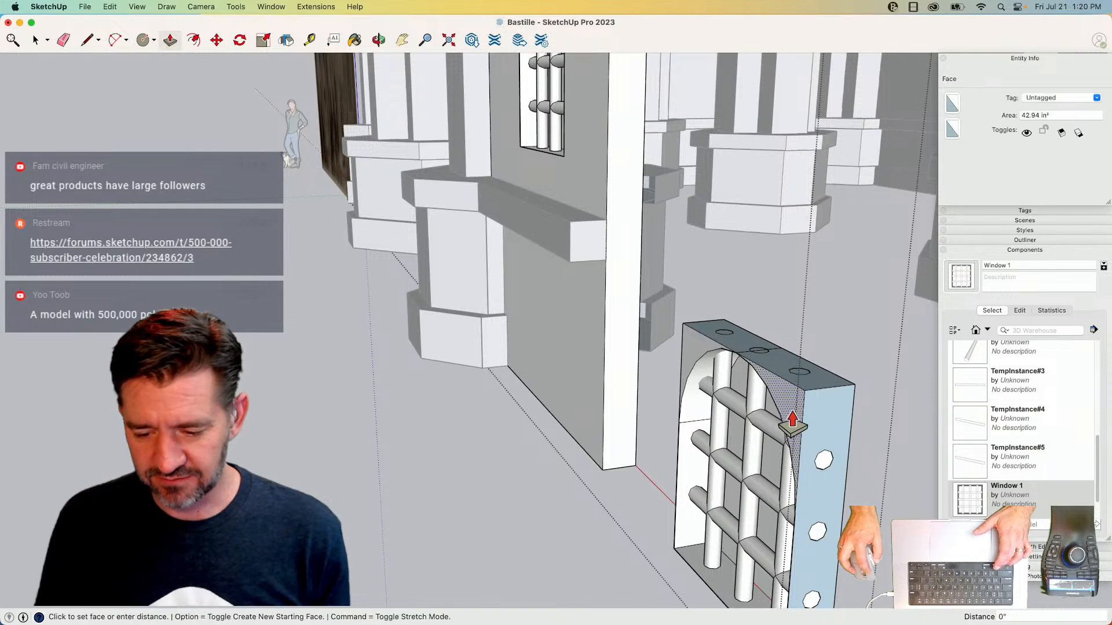
pyautogui.click(855, 385)
pyautogui.press('e')
pyautogui.moveTo(693, 326)
pyautogui.mouseDown()
pyautogui.moveTo(680, 330)
pyautogui.moveTo(734, 329)
pyautogui.mouseUp()
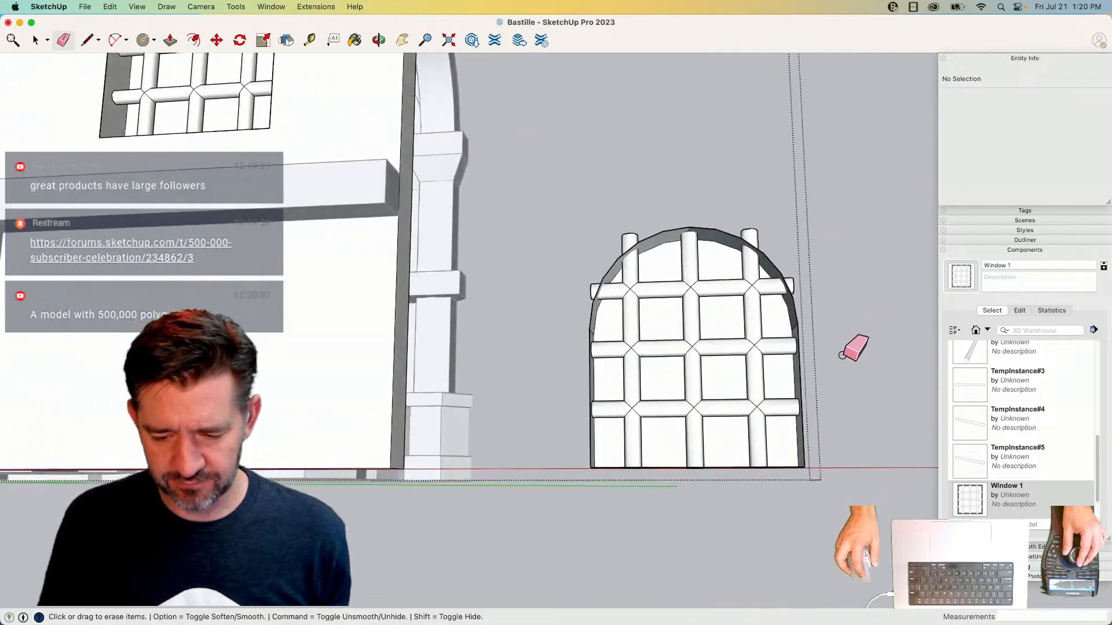
# - Reverse the curved face on the inside of the window's arch
pyautogui.press('space')
pyautogui.rightClick(707, 307)
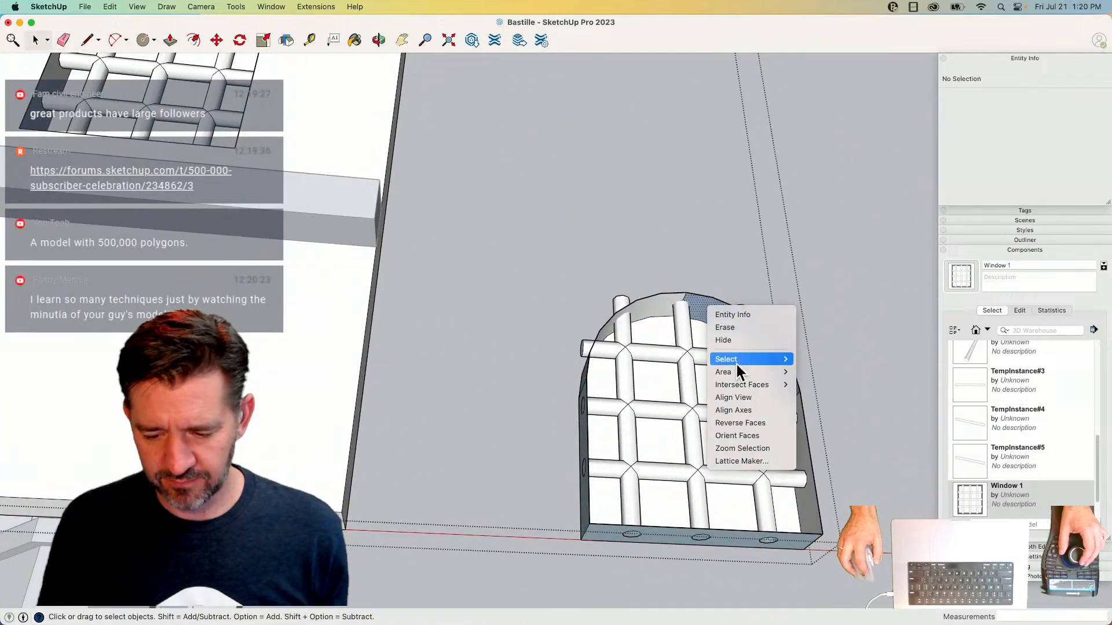
pyautogui.click(740, 423)
# - Select all of the arched window's geometry and rotate it 90° so that it lies flat on the ground
pyautogui.moveTo(545, 203); pyautogui.dragTo(801, 519)
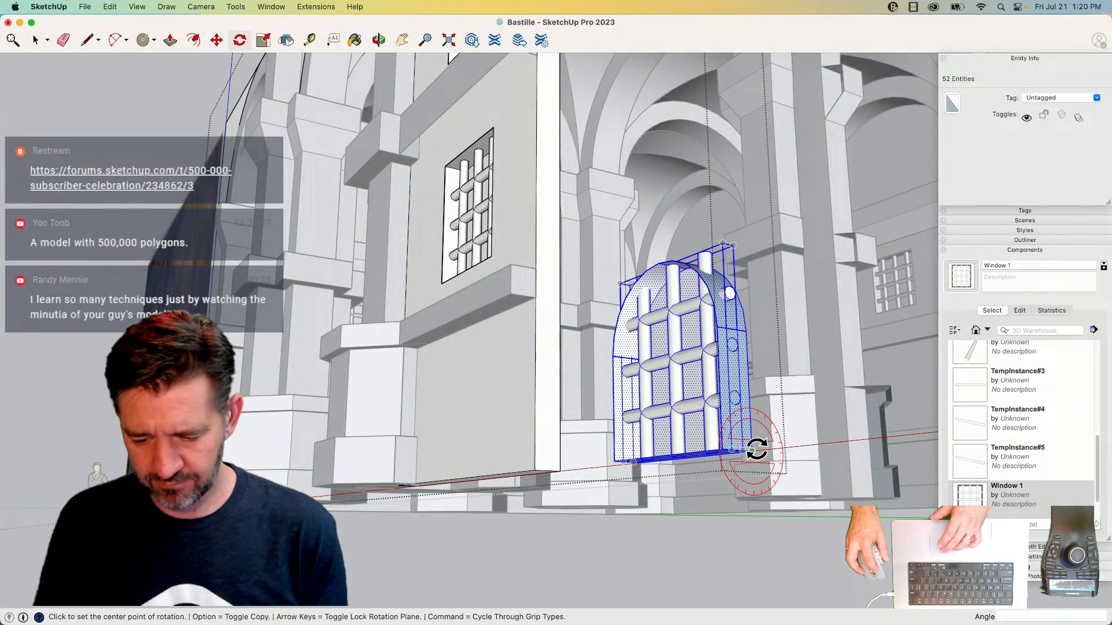
pyautogui.click(729, 448)
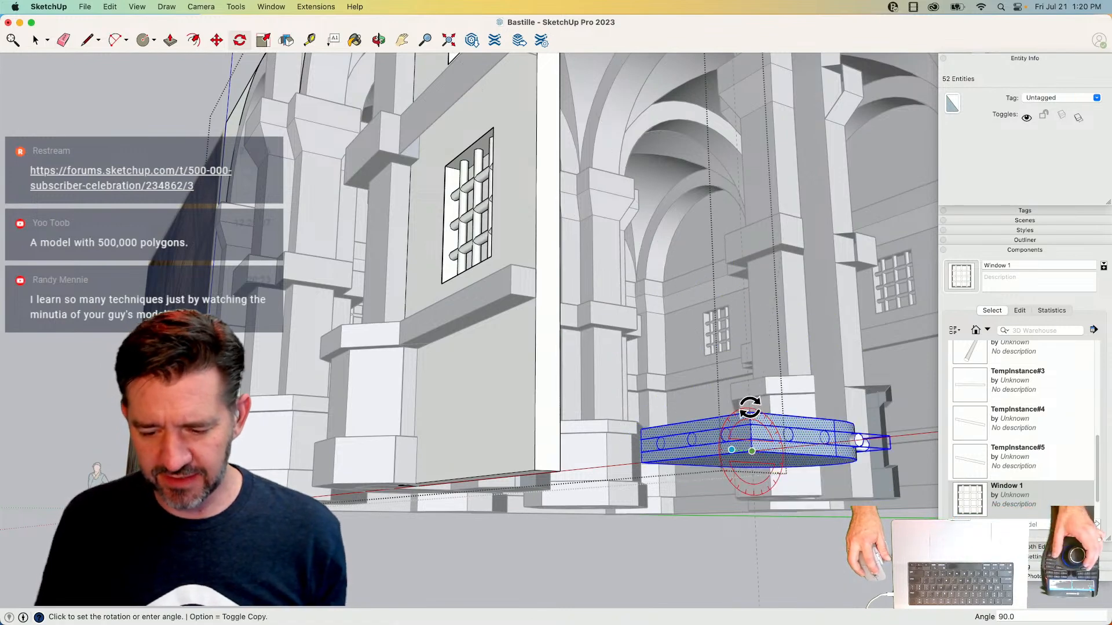
pyautogui.click(749, 408)
pyautogui.press('space')
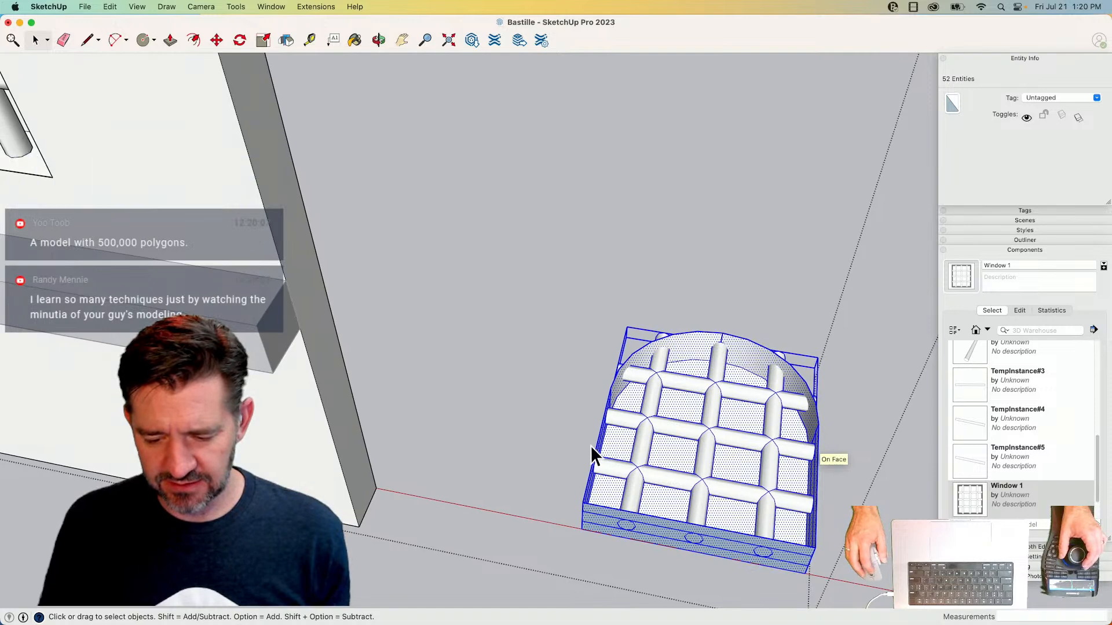
# - Make the flat window a component named Window 2, glued to Vertical and cutting openings, with its axes at a lower corner of its front face
pyautogui.rightClick(635, 458)
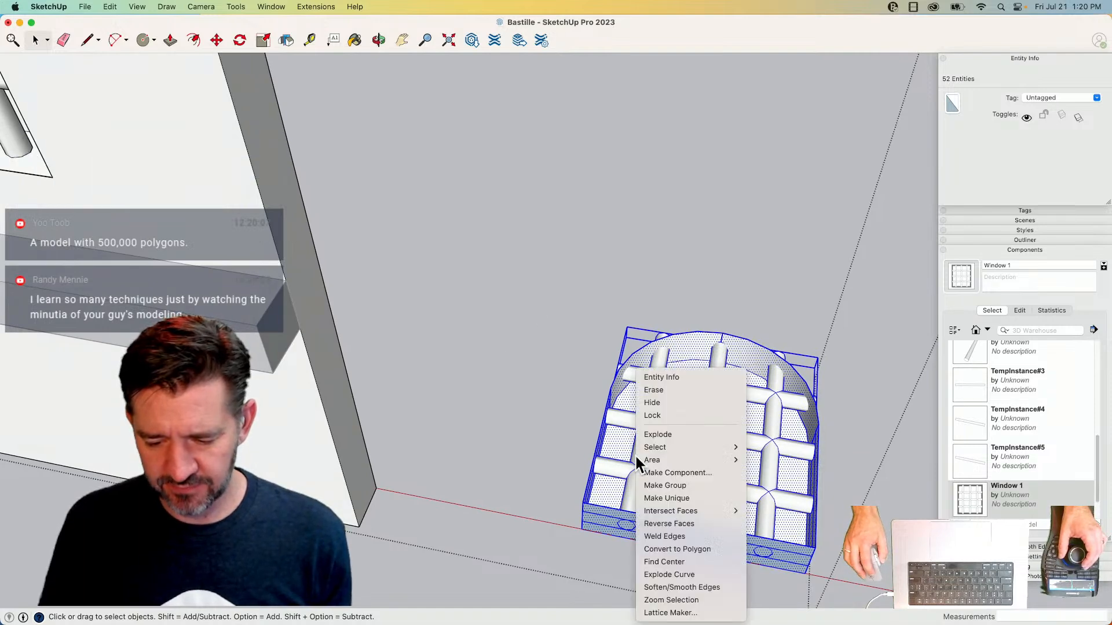
pyautogui.click(678, 472)
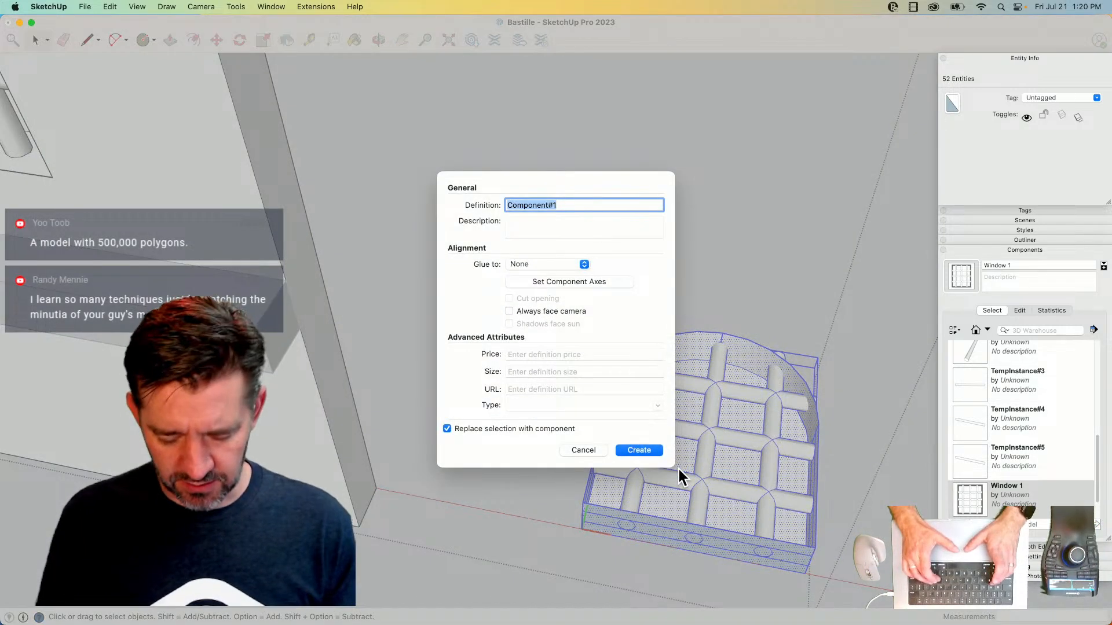
pyautogui.write('Window ')
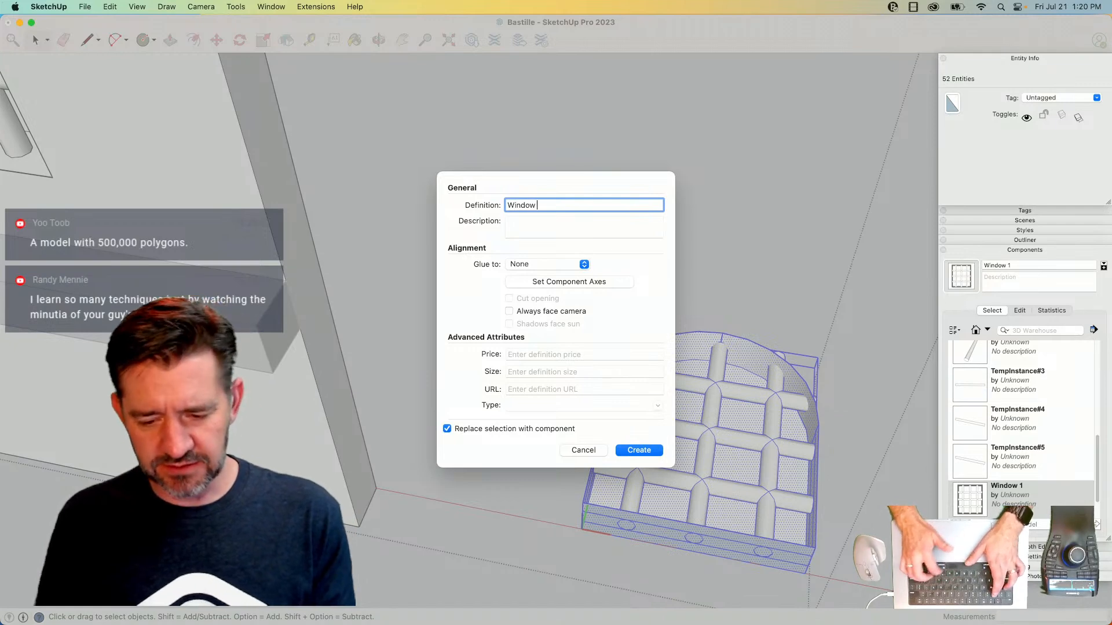
pyautogui.write('2')
pyautogui.click(527, 263)
pyautogui.click(541, 304)
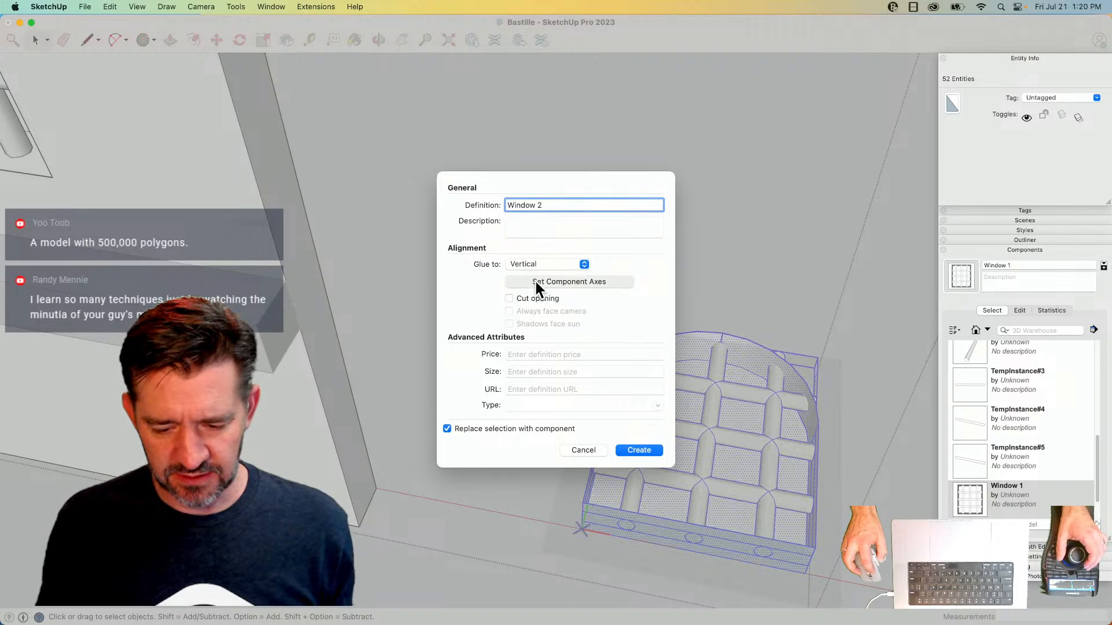
pyautogui.click(534, 280)
pyautogui.doubleClick(584, 502)
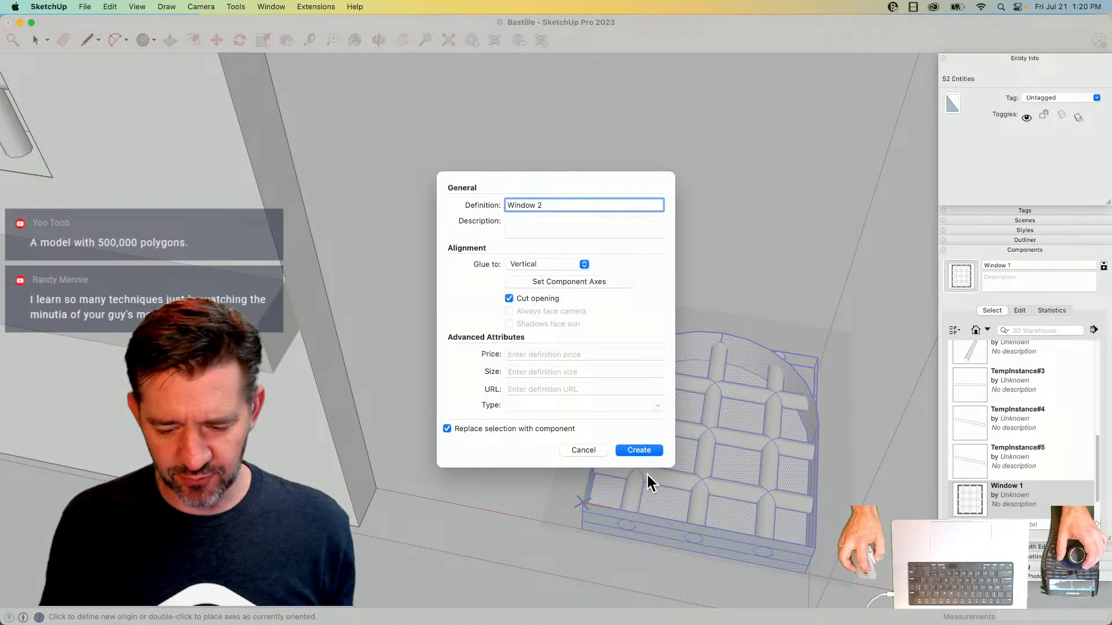
pyautogui.click(640, 450)
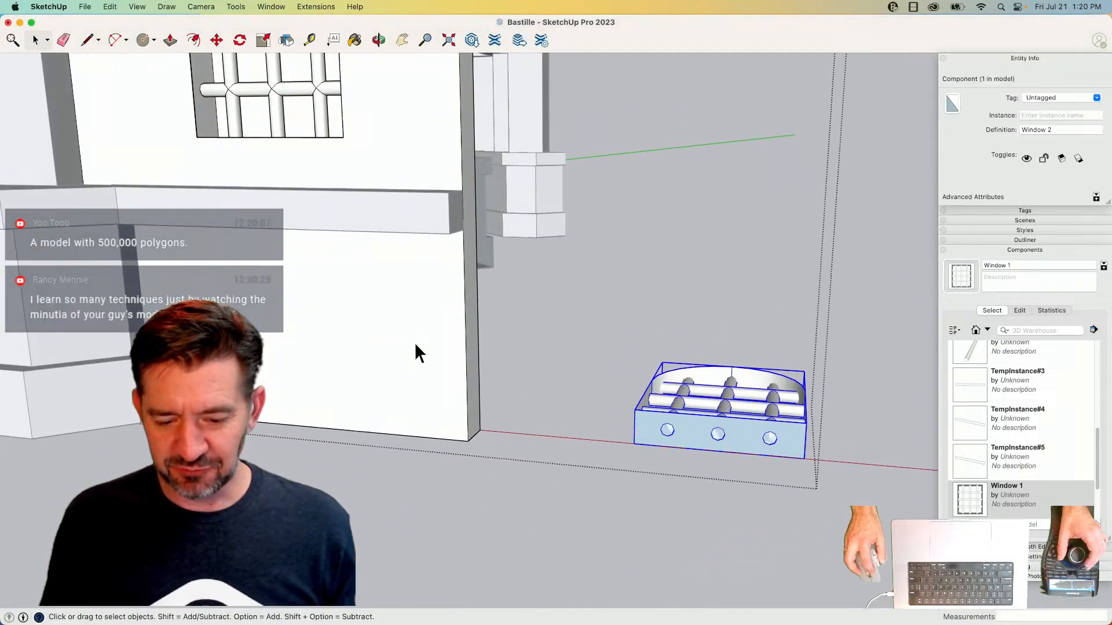
# - Place a Window 2 component at the base of the front wall and shift it about 1 3/8" into position
pyautogui.click(972, 499)
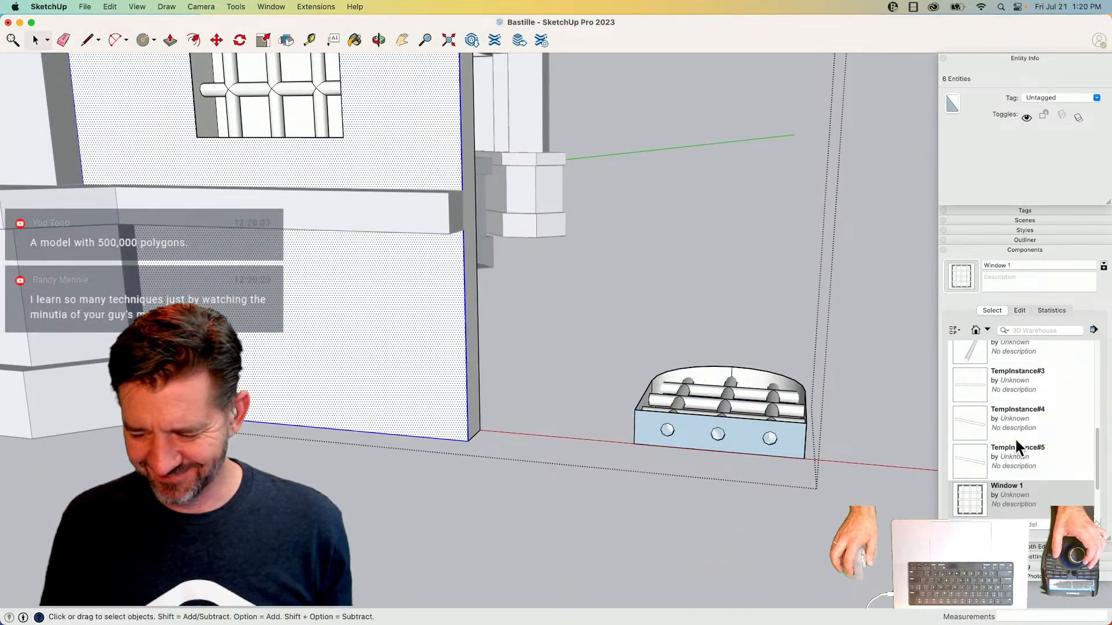
pyautogui.scroll(-2, 983, 445)
pyautogui.click(968, 494)
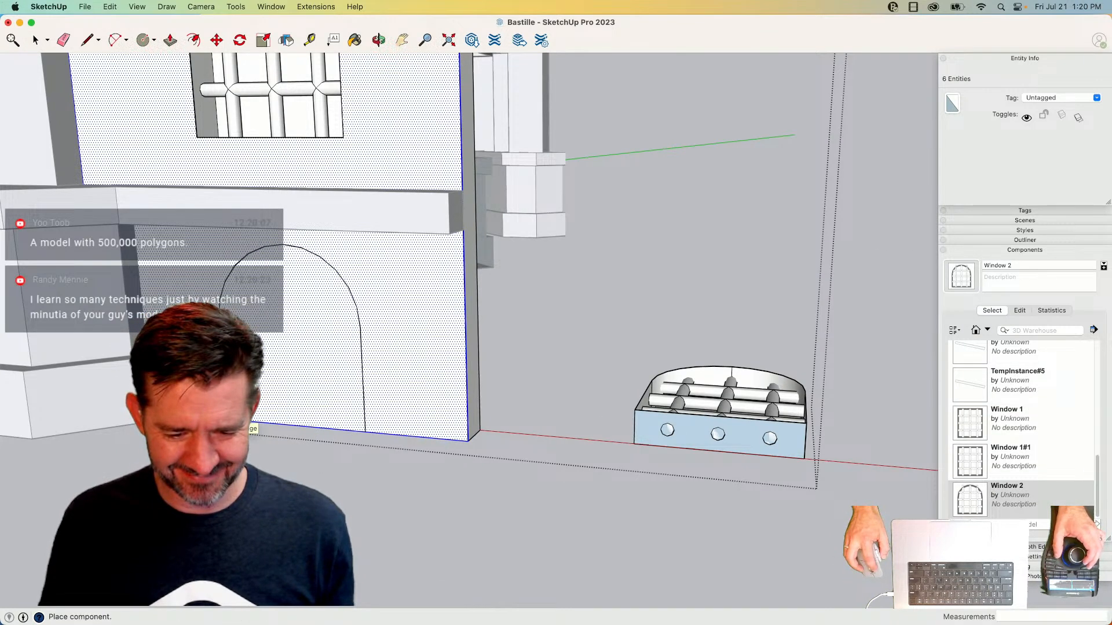
pyautogui.click(249, 427)
pyautogui.click(230, 429)
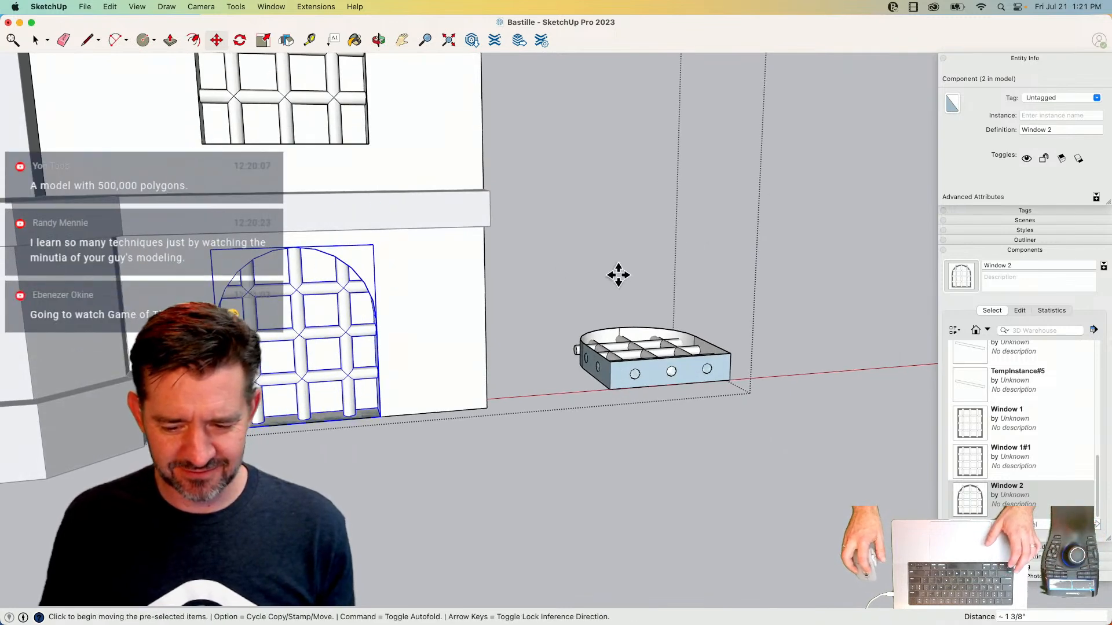
pyautogui.press('space')
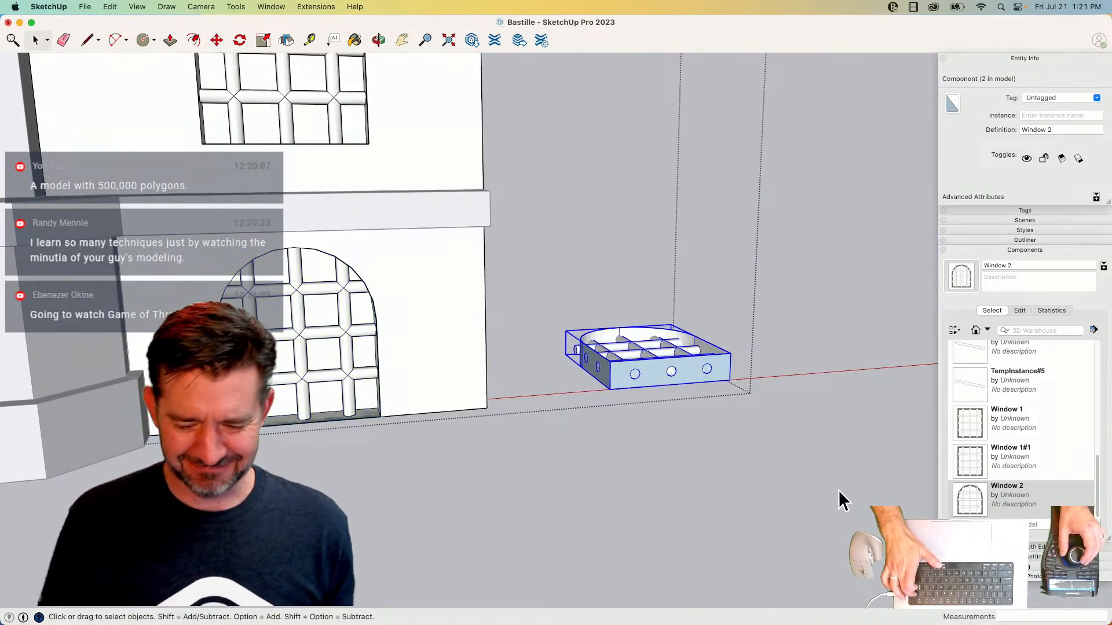
pyautogui.click(838, 490)
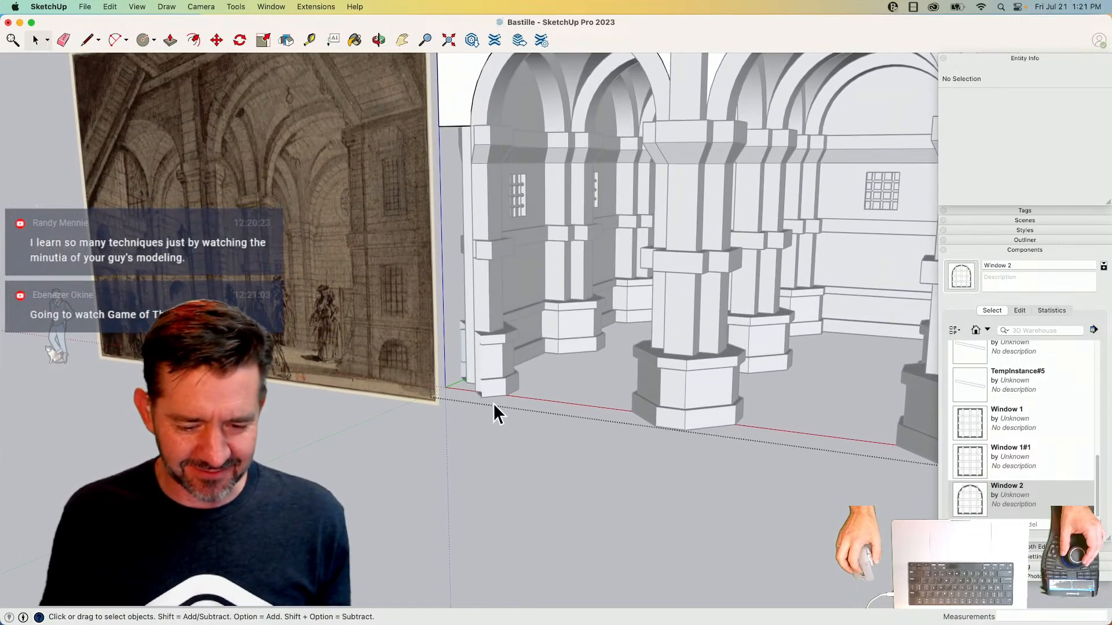
# - Push the left wall's protruding bottom band in 6" so it is flush with the wall above, and erase the dividing edge
pyautogui.press('p')
pyautogui.press('space')
pyautogui.press('Escape')
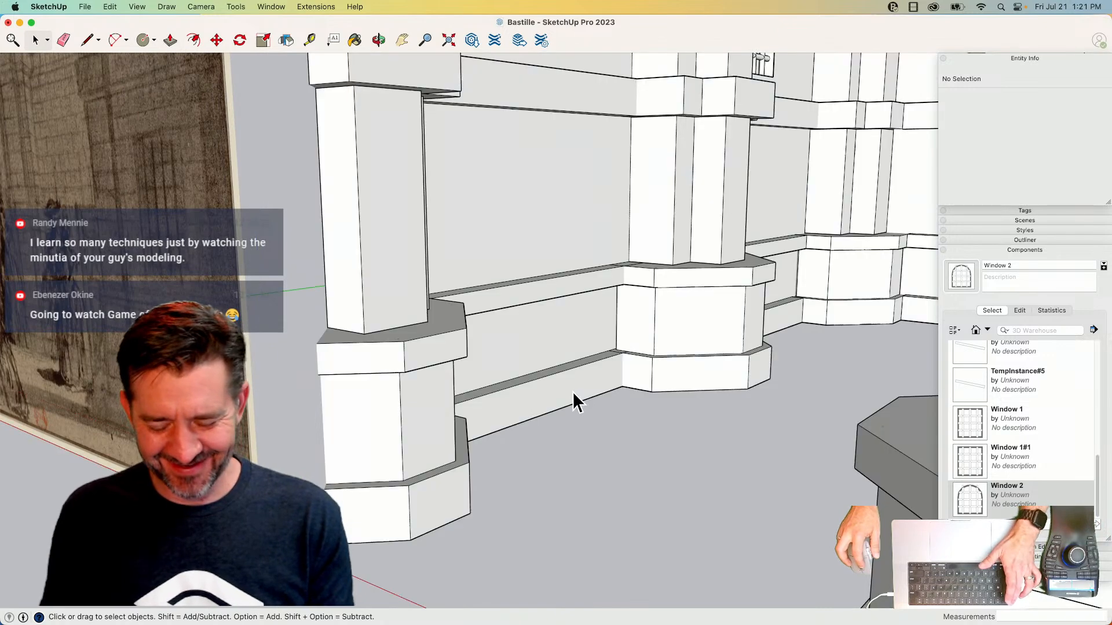
pyautogui.press('p')
pyautogui.click(567, 396)
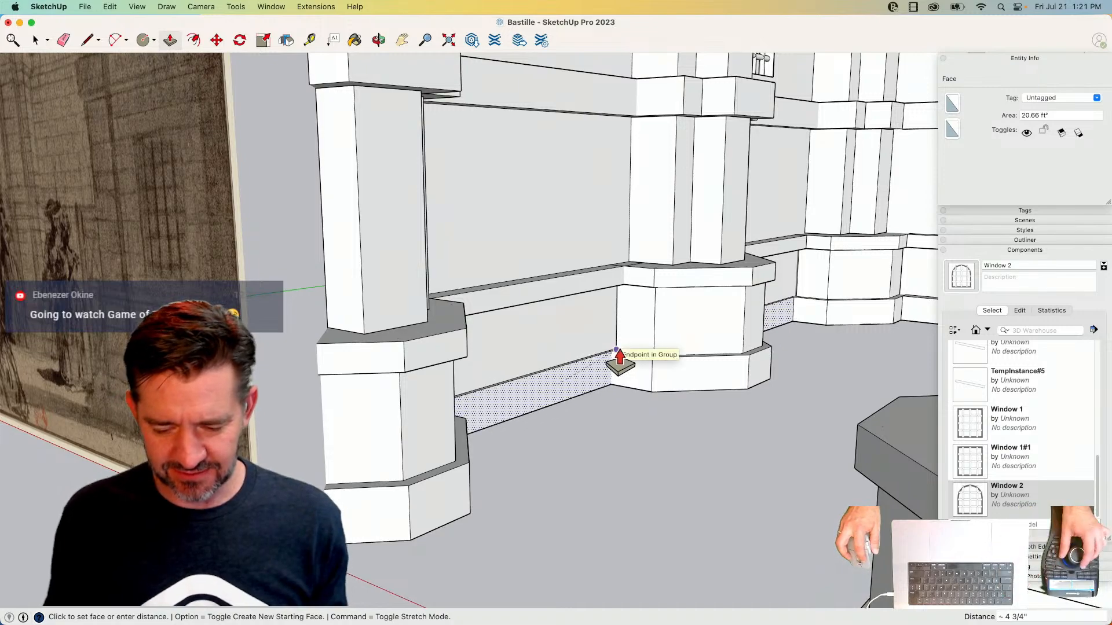
pyautogui.scroll(5, 618, 351)
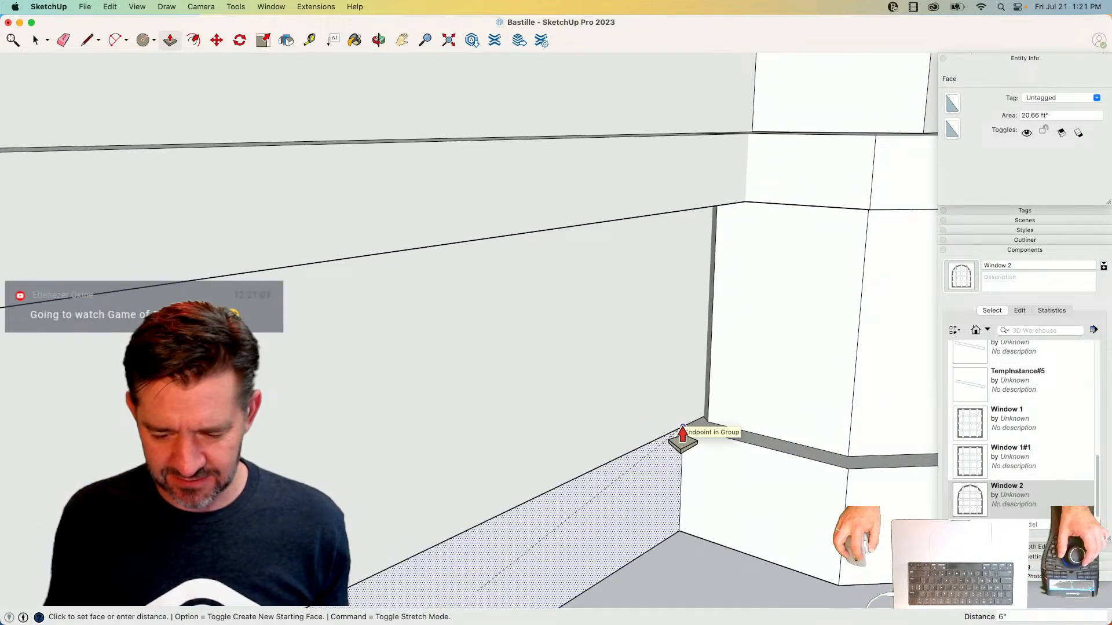
pyautogui.click(683, 427)
pyautogui.press('e')
pyautogui.moveTo(606, 403); pyautogui.dragTo(614, 500)
# - Place the Window 2 component at the foot of the left wall and copy it straight up above the ledge
pyautogui.scroll(-5, 649, 353)
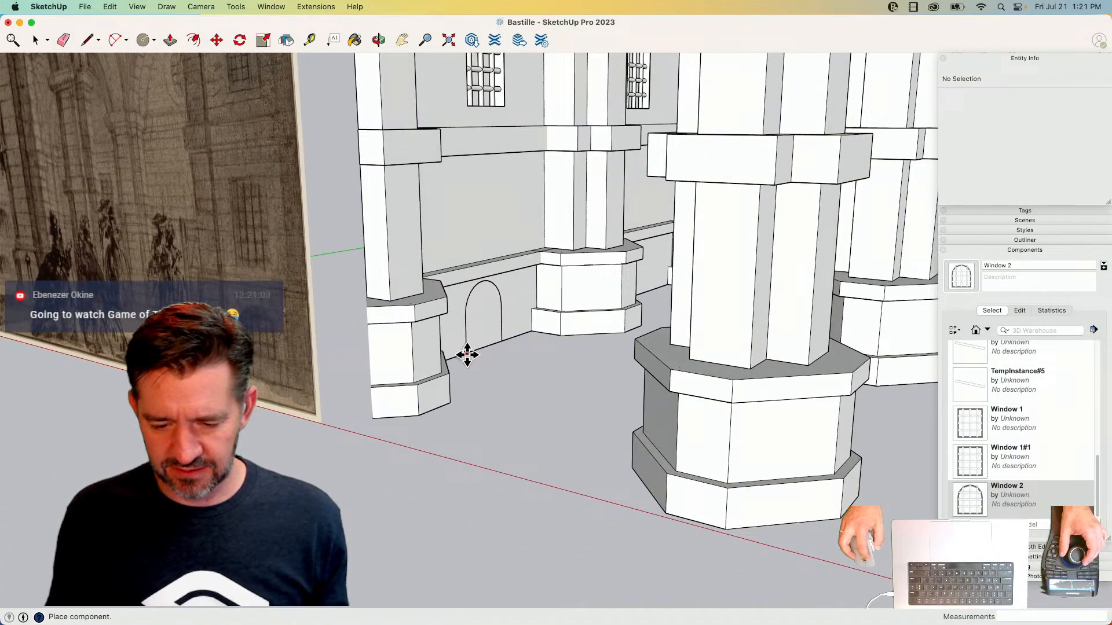
pyautogui.click(467, 355)
pyautogui.press('alt')
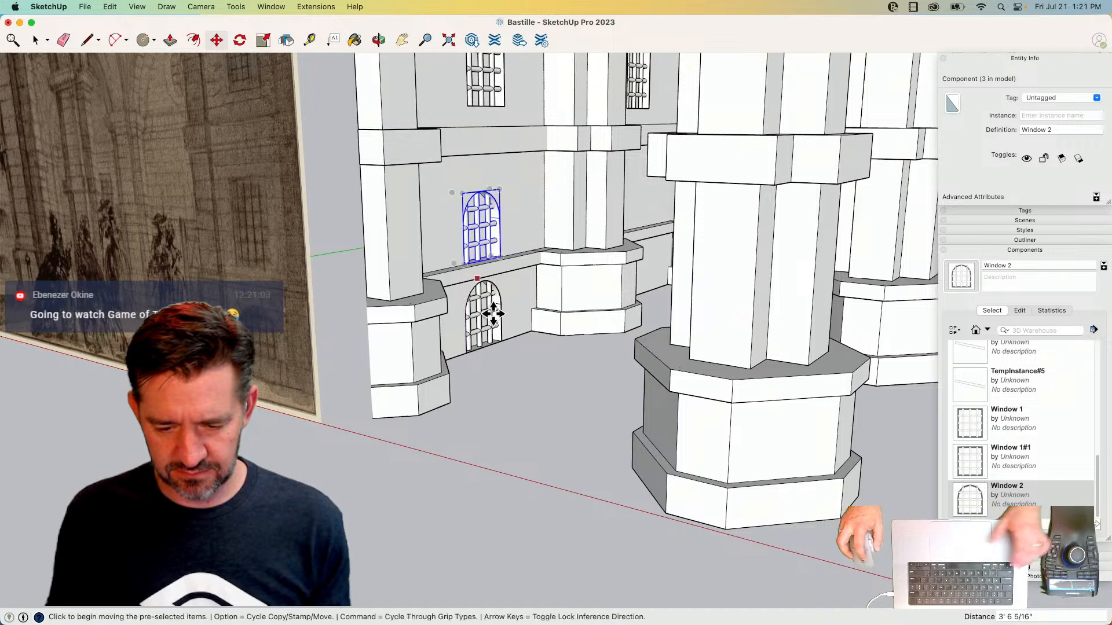
pyautogui.click(471, 267)
pyautogui.press('space')
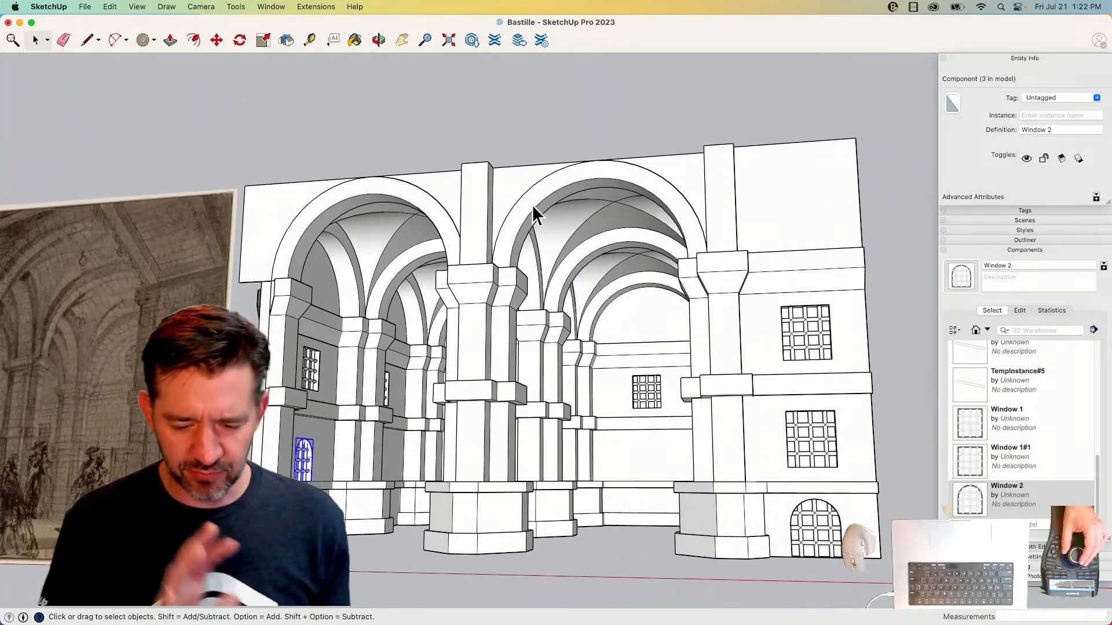
pyautogui.press('r')
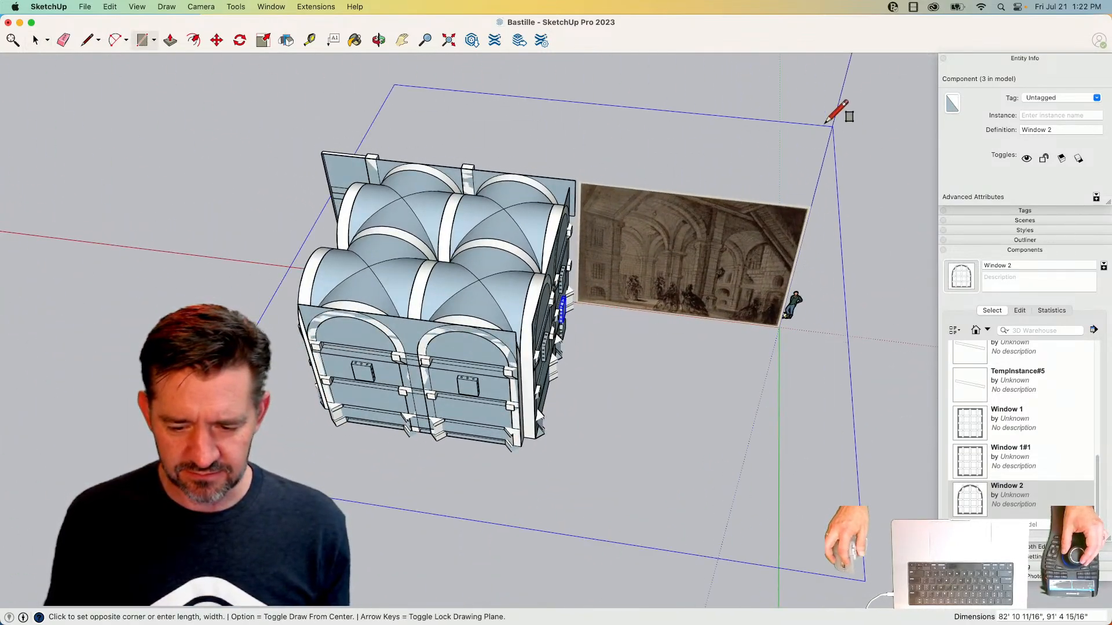
pyautogui.click(816, 120)
pyautogui.press('space')
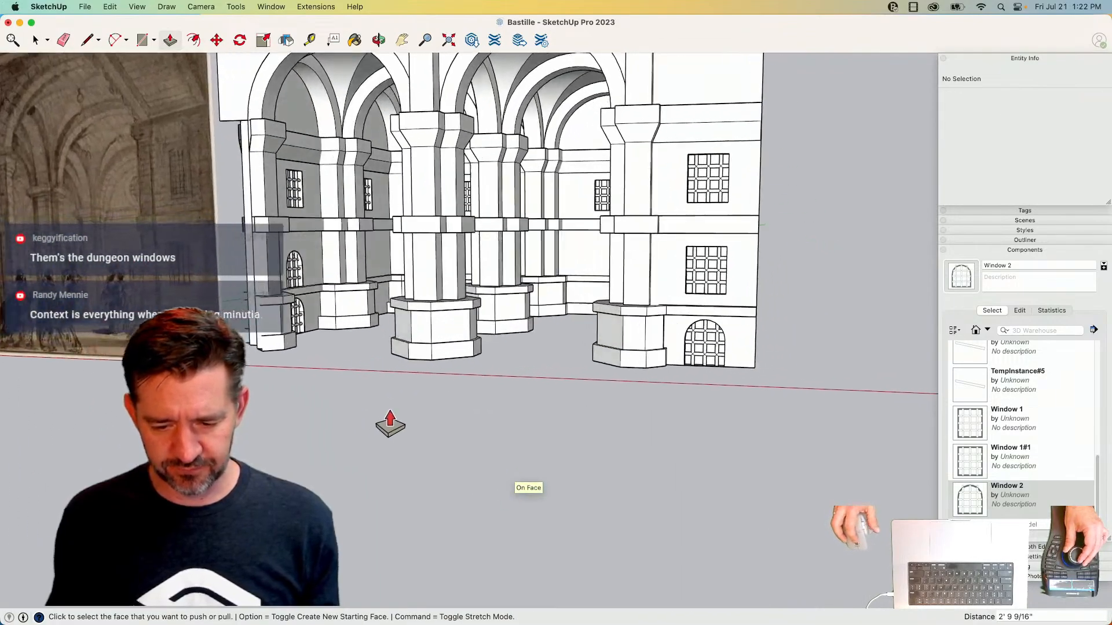
# - Draw a ground rectangle about 73' 11" by 46' 6" from the rear column's base corner, plus a larger overlapping one around the whole building
pyautogui.press('r')
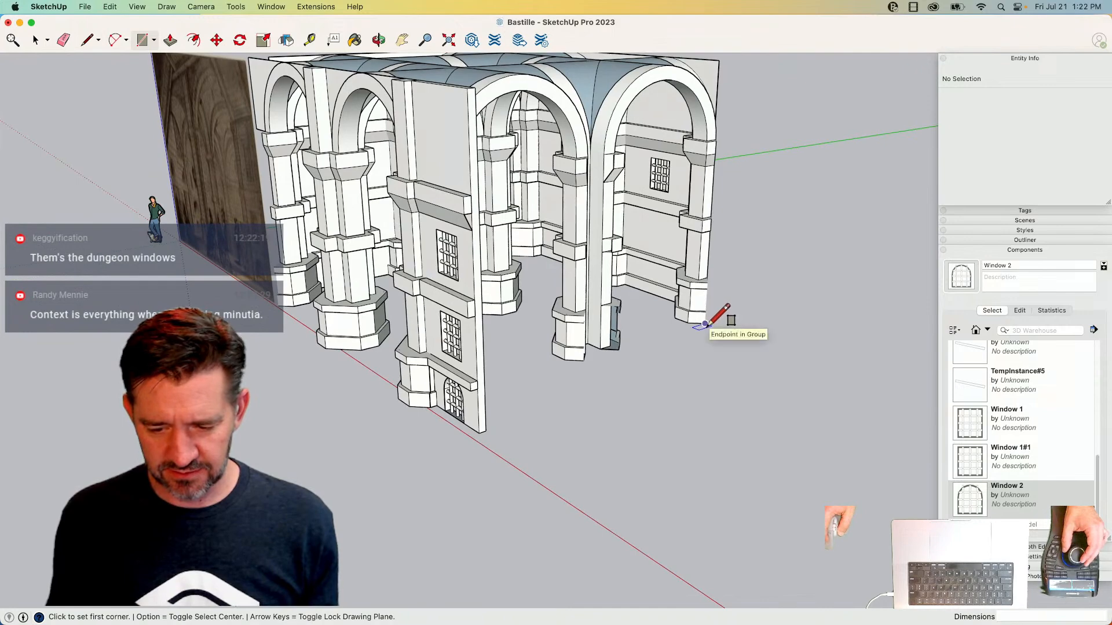
pyautogui.click(705, 324)
pyautogui.click(301, 283)
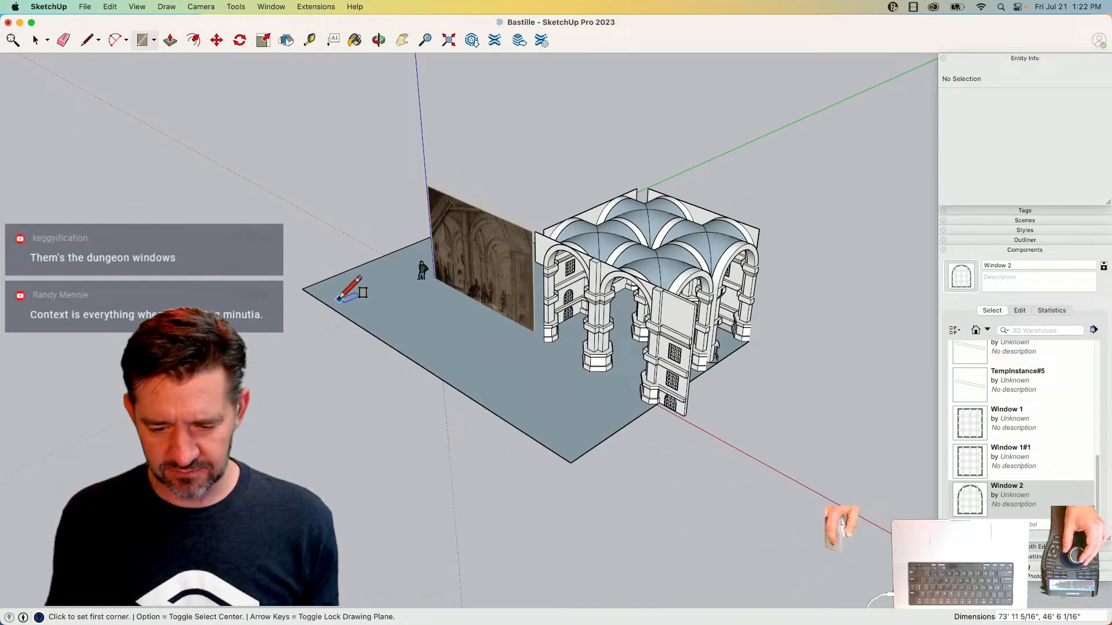
pyautogui.click(302, 288)
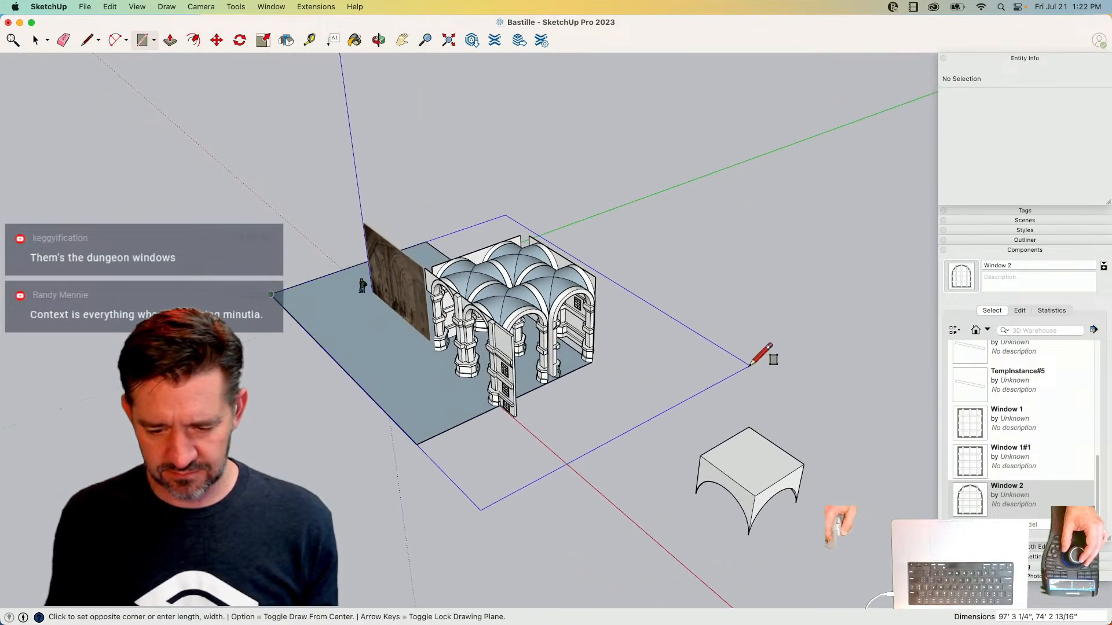
pyautogui.click(445, 441)
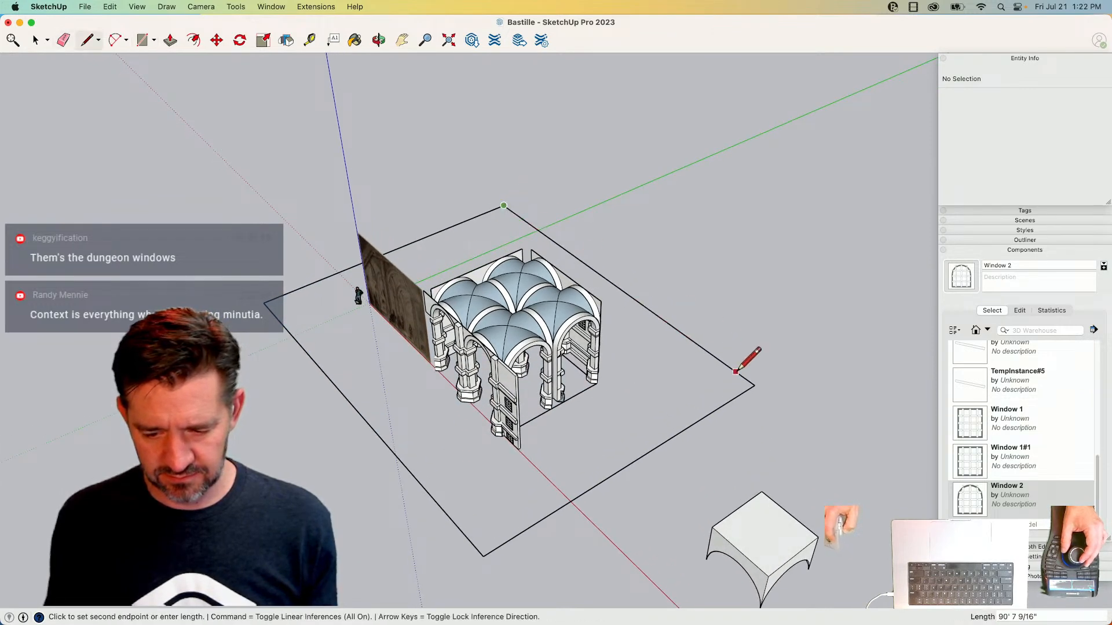
# - Trace one long edge of the large ground rectangle to form its face, and erase the leftover inner edge
pyautogui.click(754, 385)
pyautogui.press('e')
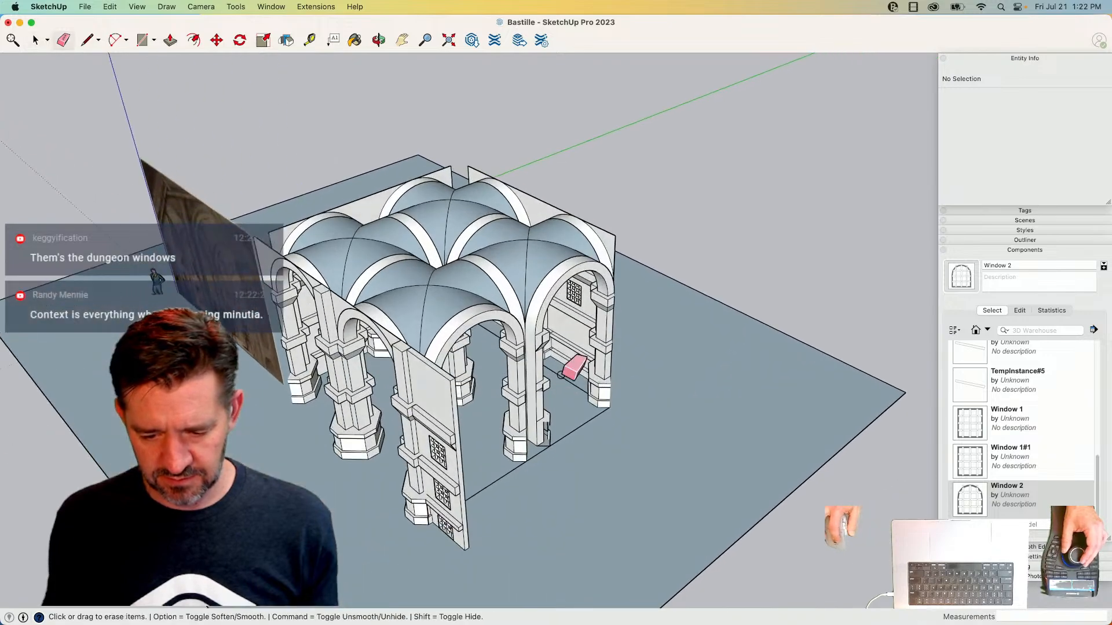
pyautogui.click(572, 431)
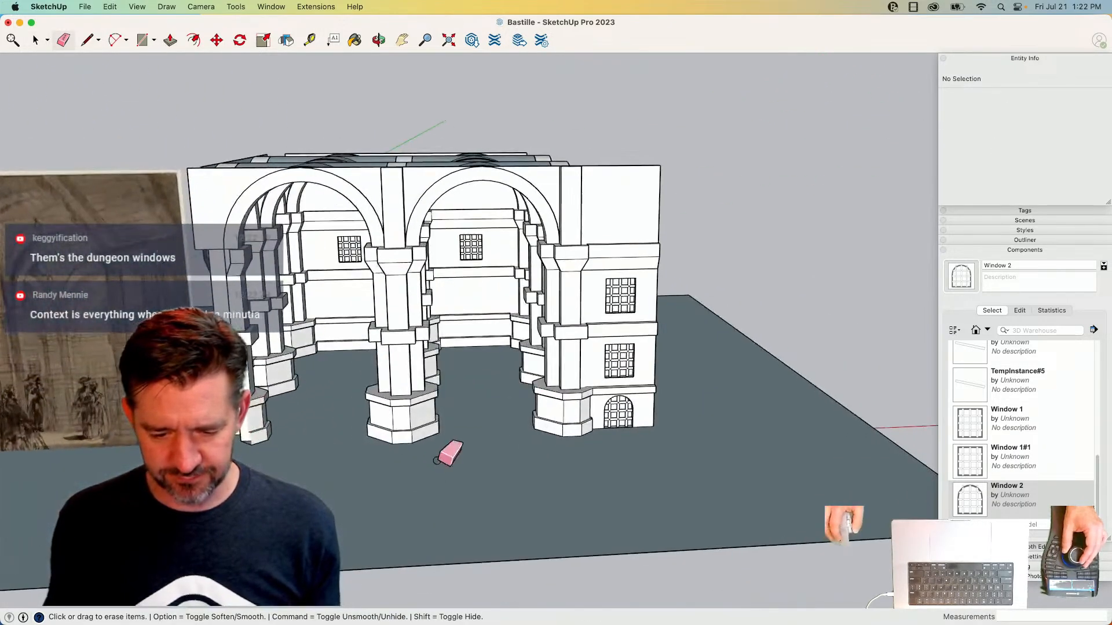
# - Reverse the large ground face and collapse the Entity Info and Components sections
pyautogui.rightClick(437, 460)
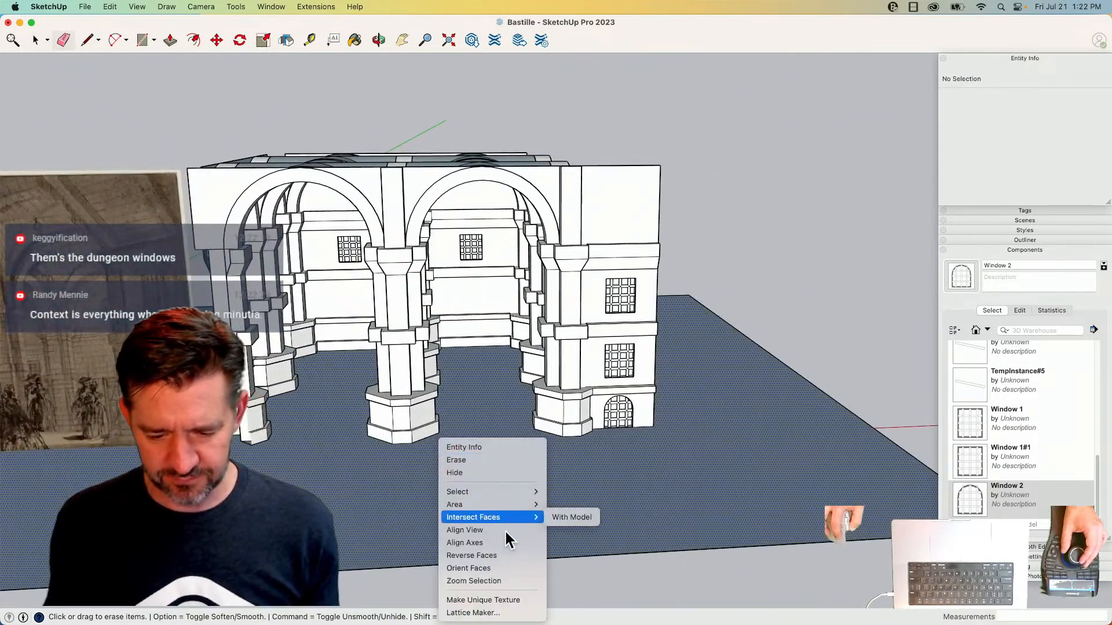
pyautogui.click(502, 554)
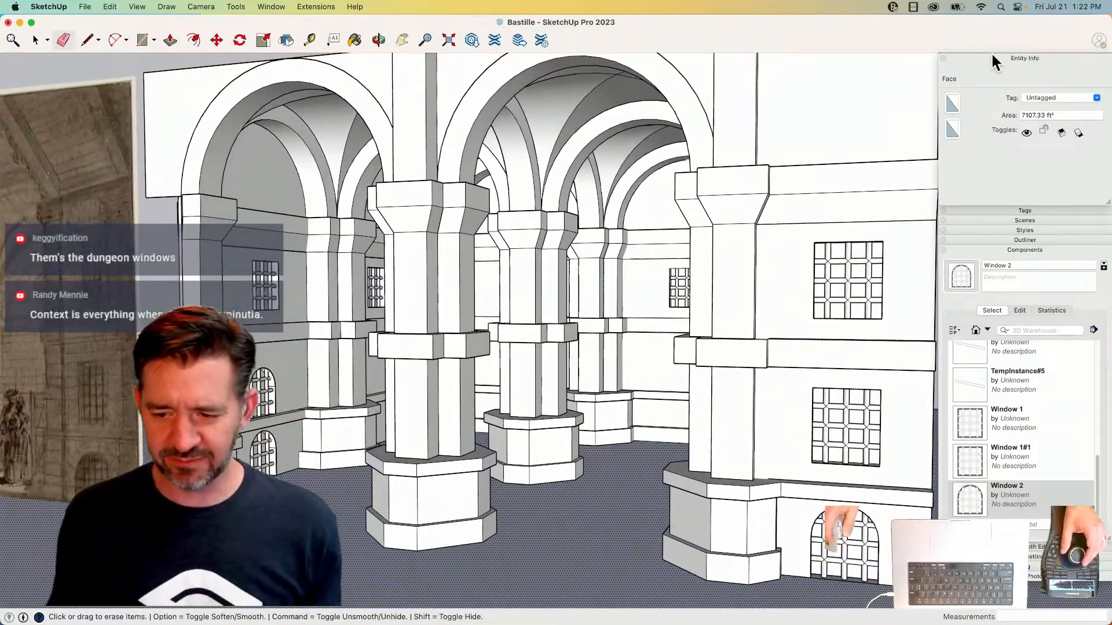
pyautogui.click(1008, 58)
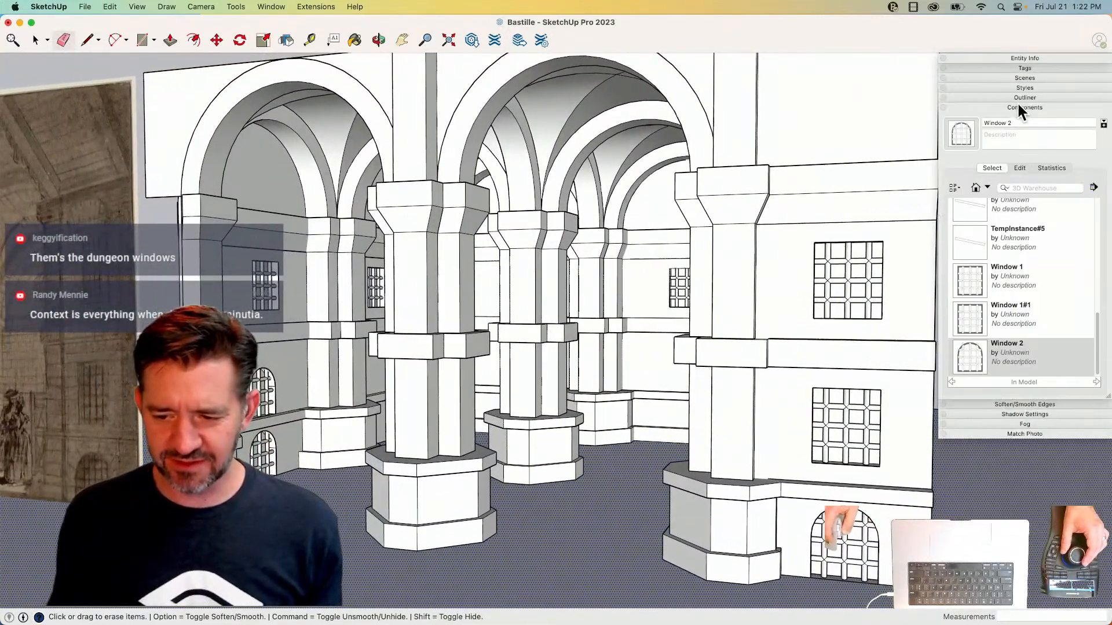
pyautogui.click(1012, 108)
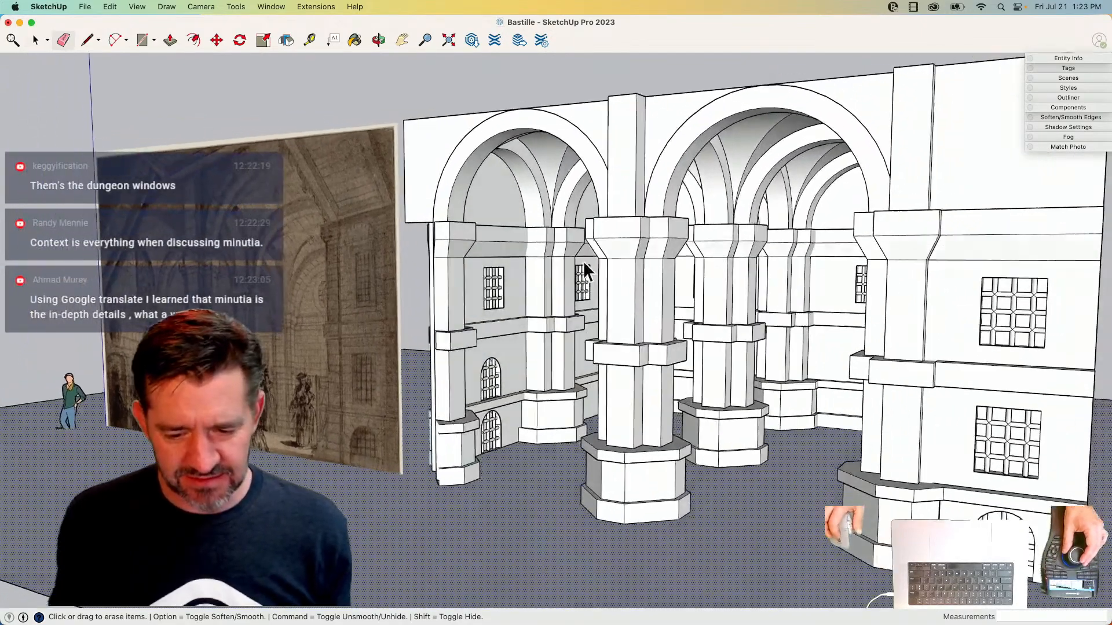
# - Group the left wall's geometry together with its barred and arched windows
pyautogui.press('space')
pyautogui.doubleClick(518, 299)
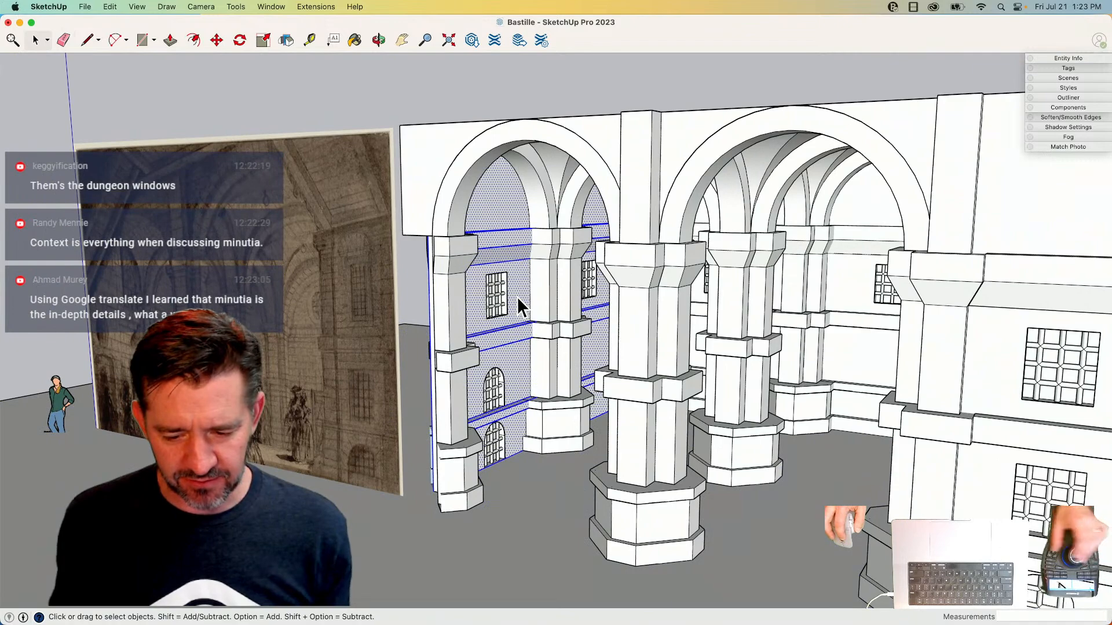
pyautogui.keyDown('shift'); pyautogui.click(491, 447); pyautogui.keyUp('shift')
pyautogui.moveTo(521, 405); pyautogui.dragTo(554, 405, button='middle')
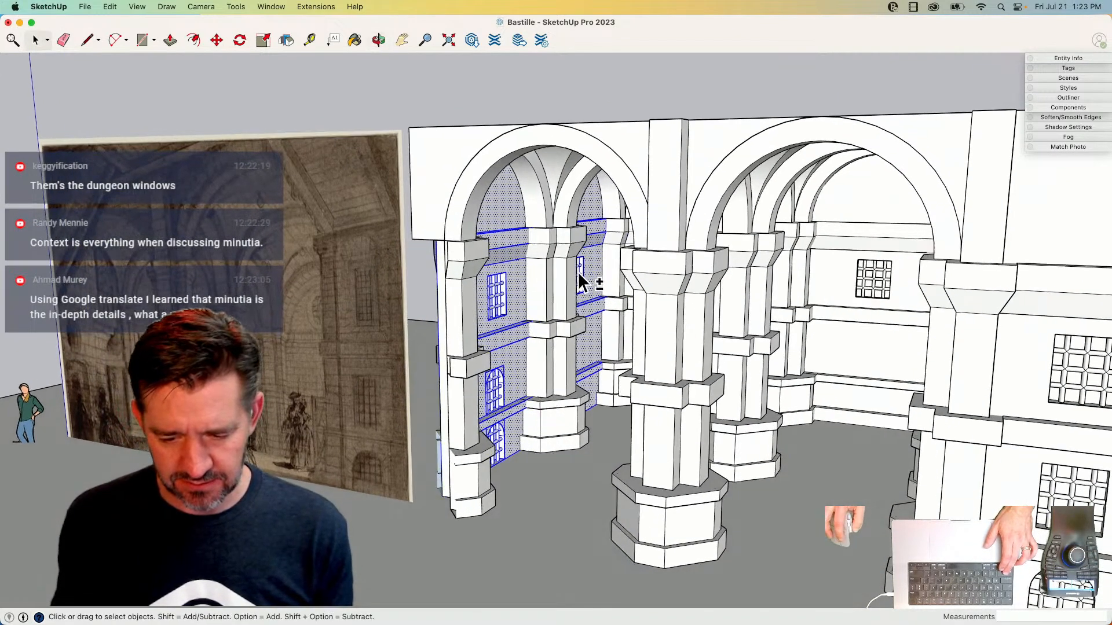
pyautogui.rightClick(578, 272)
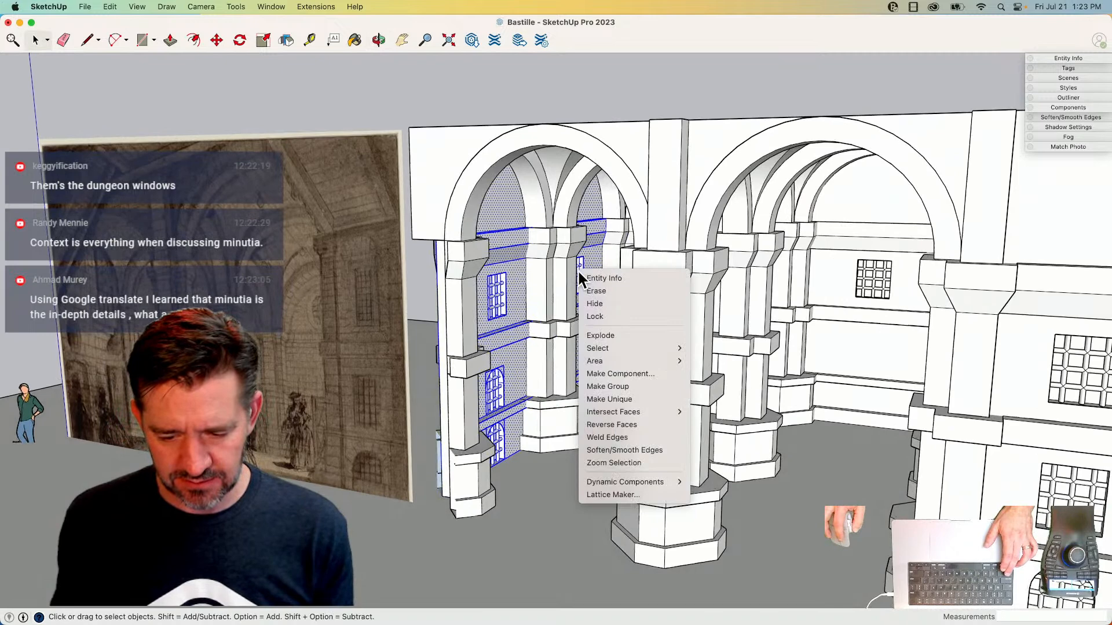
pyautogui.click(609, 386)
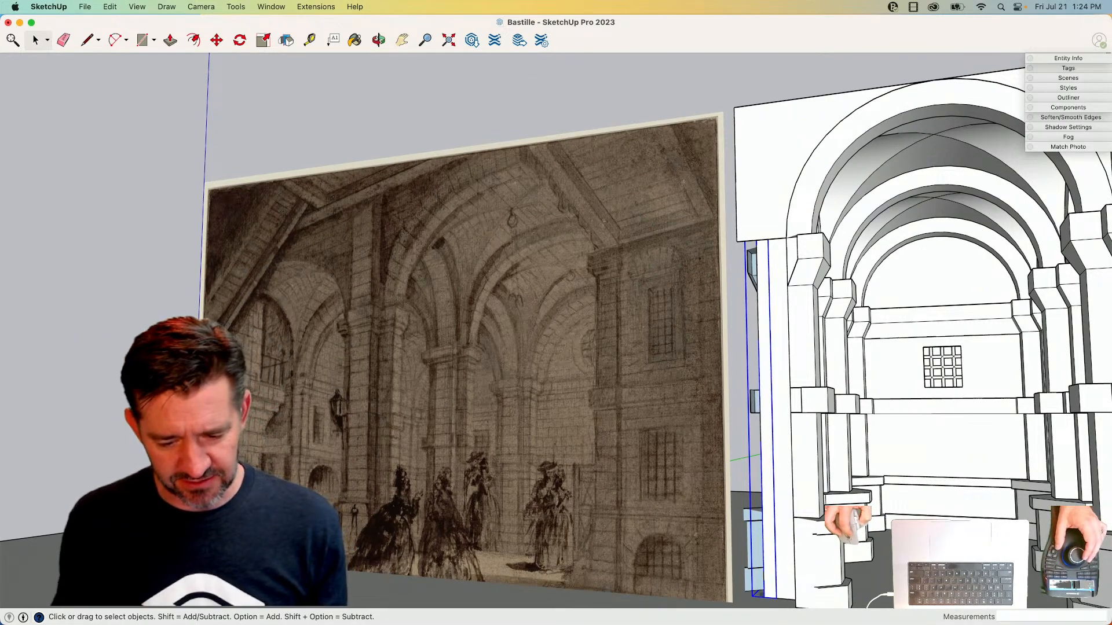
# - Draw a line on the ground forward from the front central column's base, and a vertical line up from it along the blue axis
pyautogui.press('l')
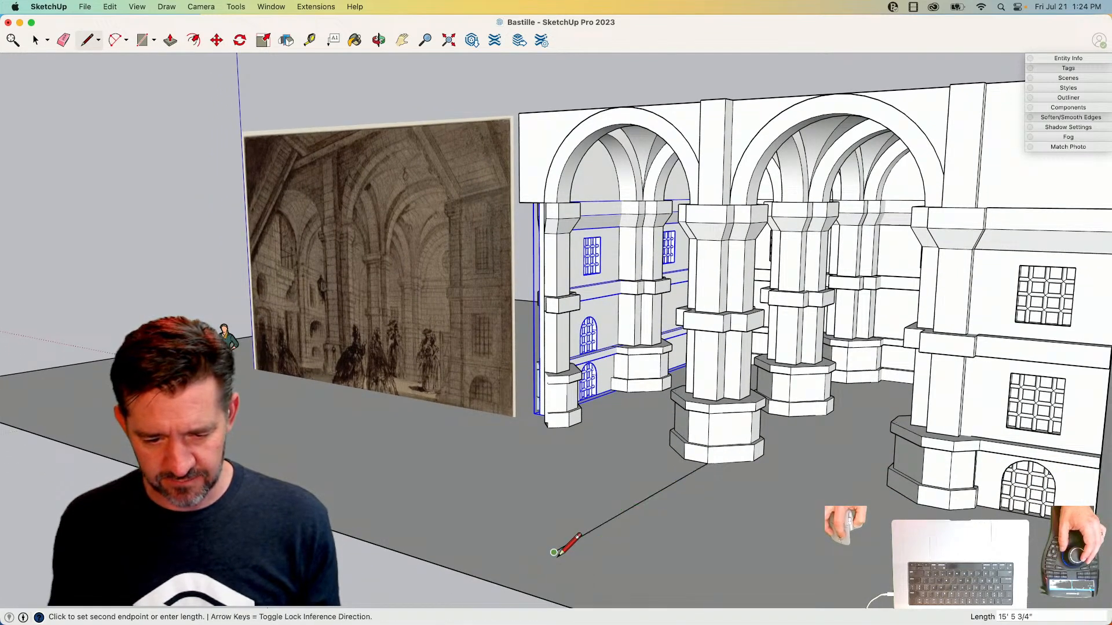
pyautogui.click(611, 519)
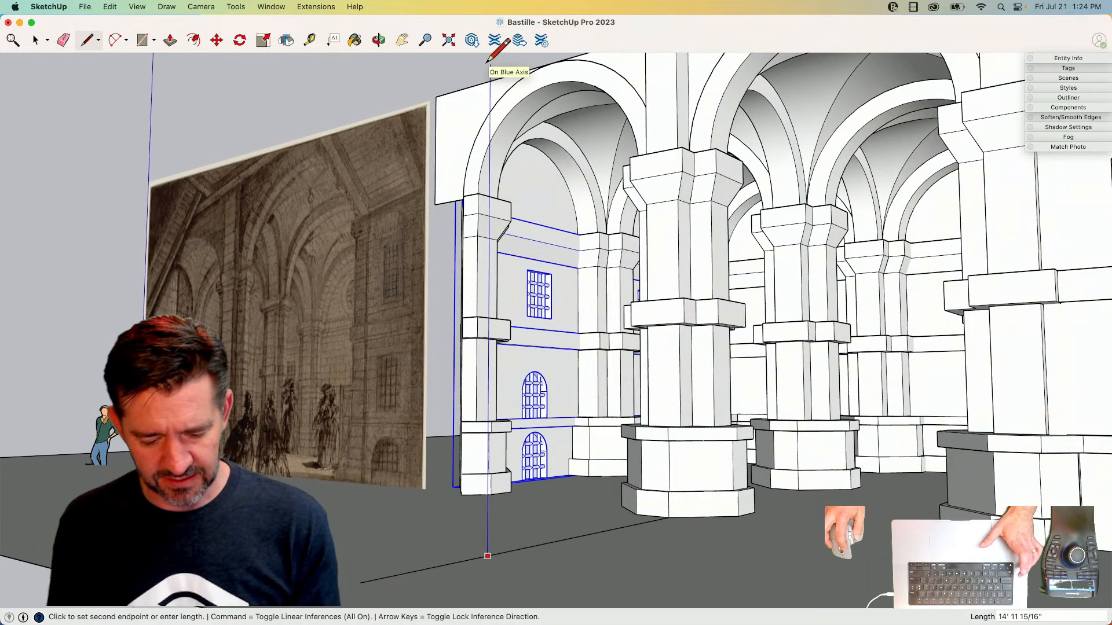
pyautogui.click(419, 103)
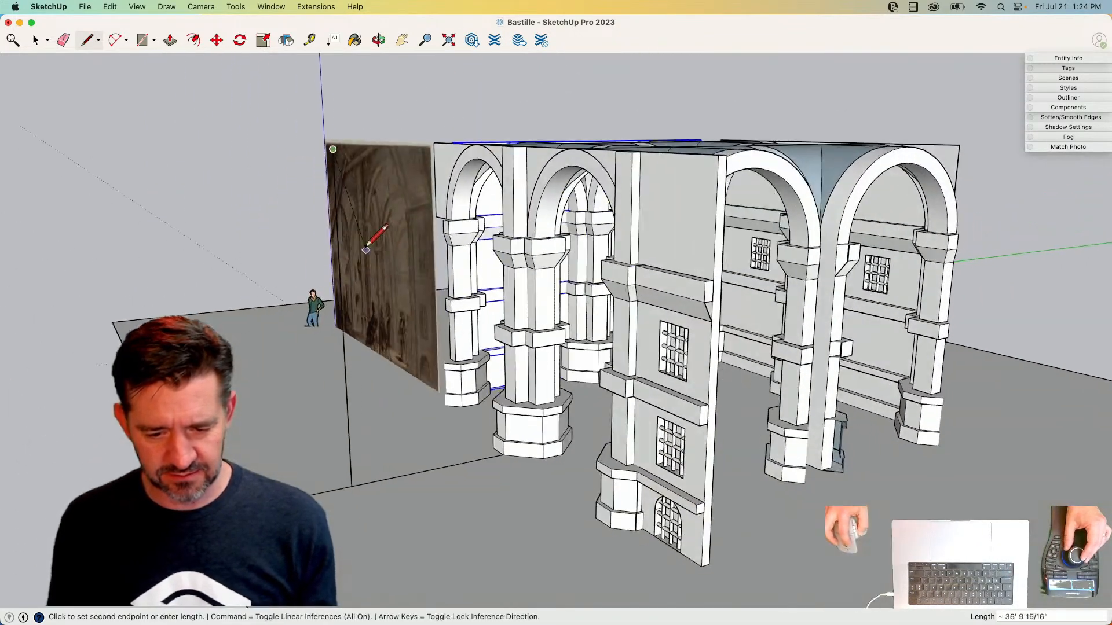
# - Draw an upright rectangle from the top of the vertical line to the ground and push/pull it into a thick block in the foreground
pyautogui.click(329, 150)
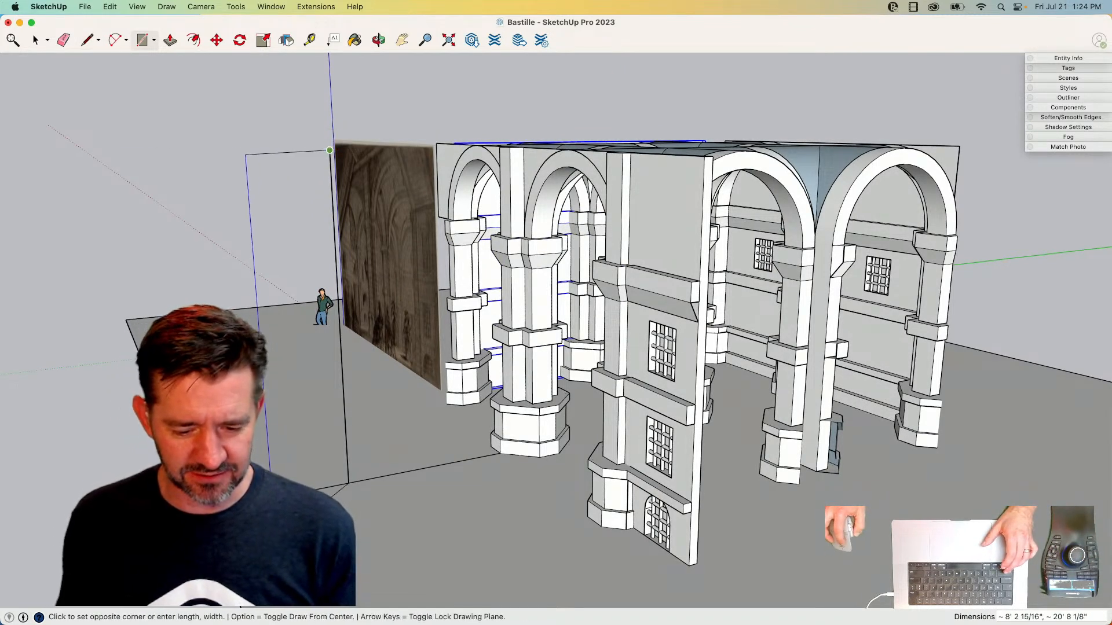
pyautogui.click(288, 478)
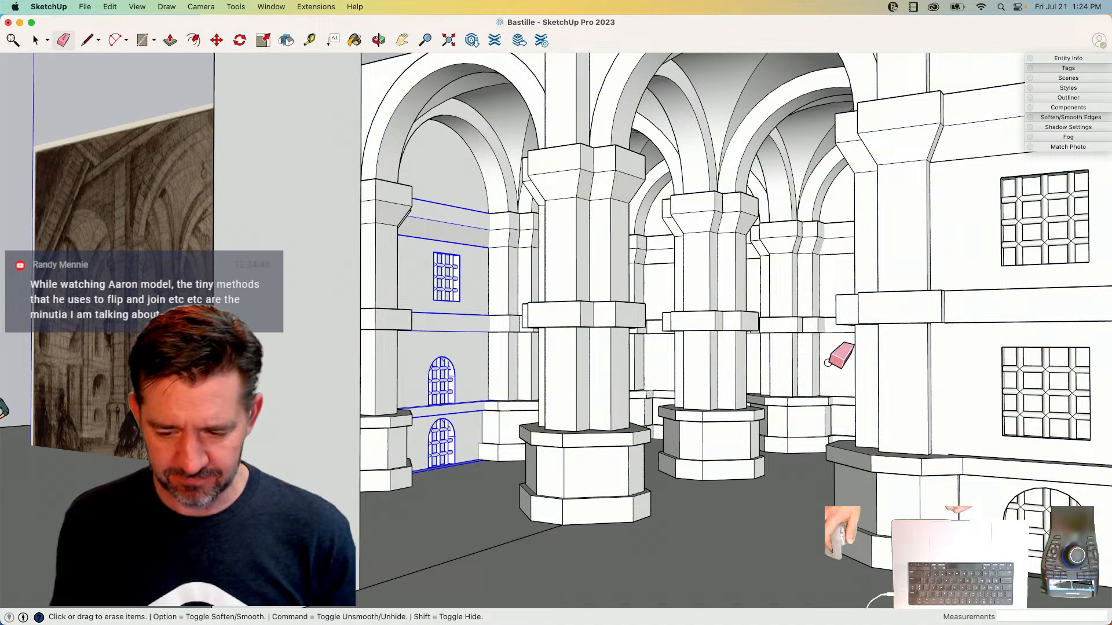
pyautogui.press('space')
pyautogui.click(134, 99)
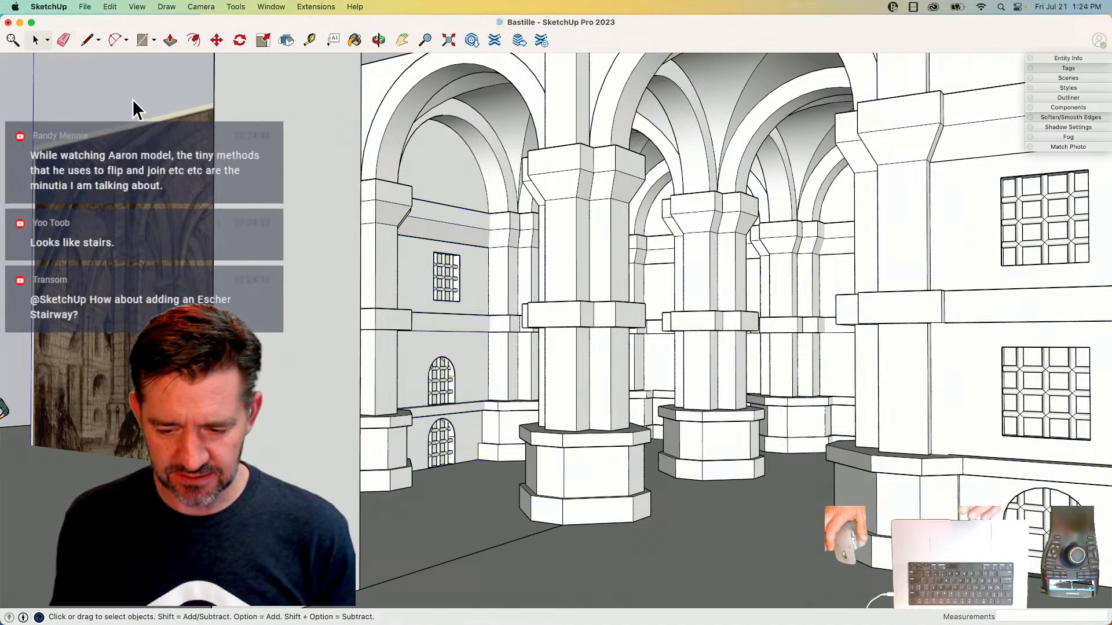
pyautogui.press('p')
pyautogui.click(286, 349)
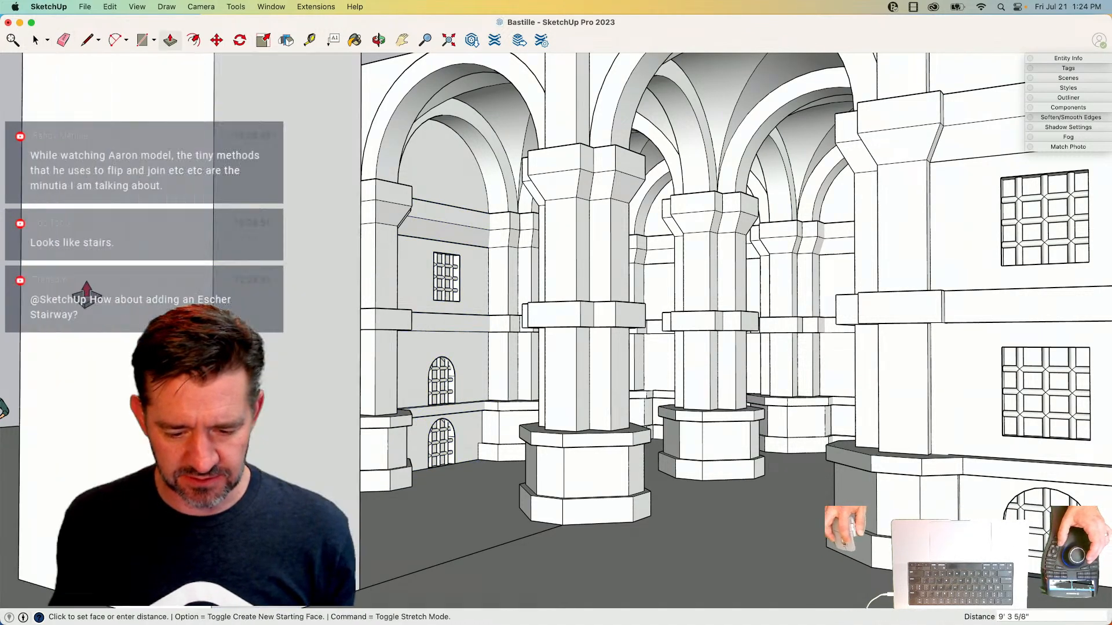
pyautogui.click(65, 288)
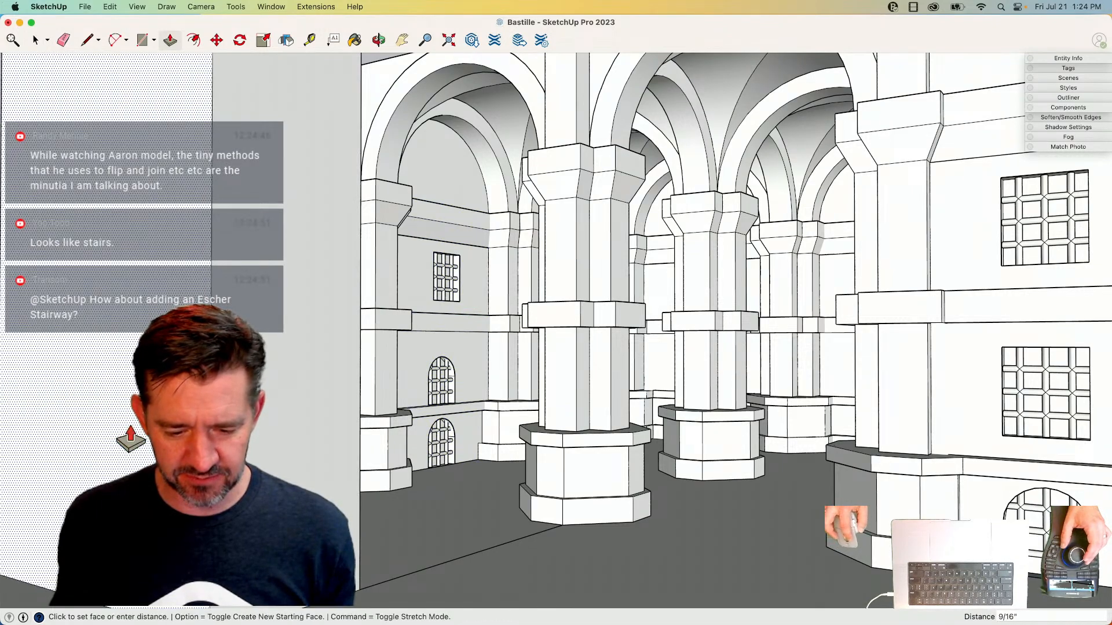
pyautogui.press('space')
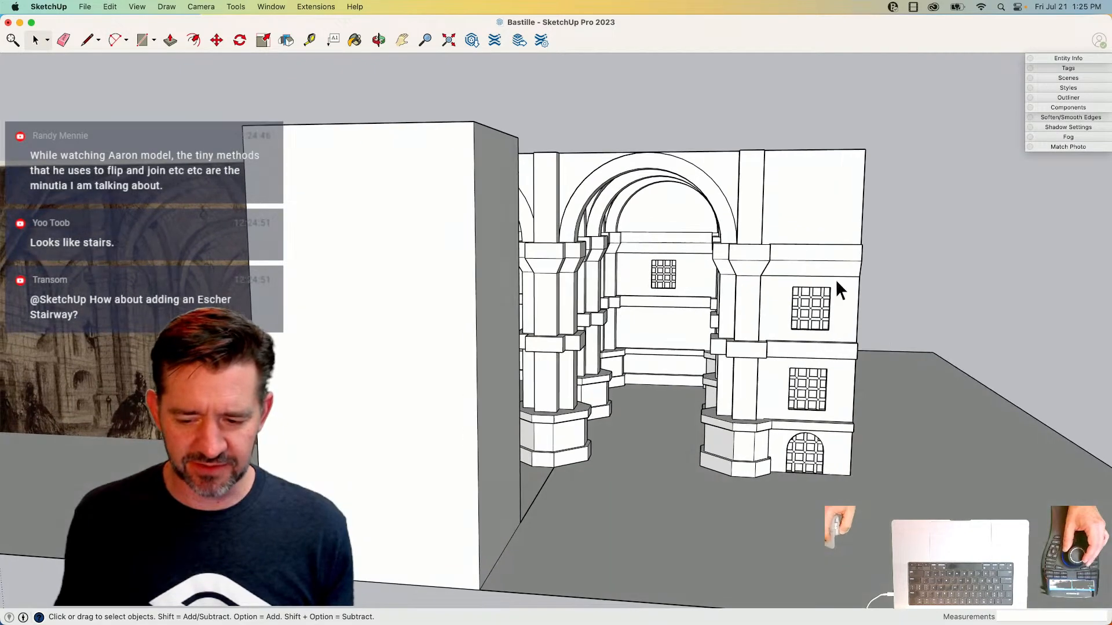
# - Replace the upper square barred window in the right wall section with the arched Window 2 component and collapse the component list
pyautogui.click(836, 304)
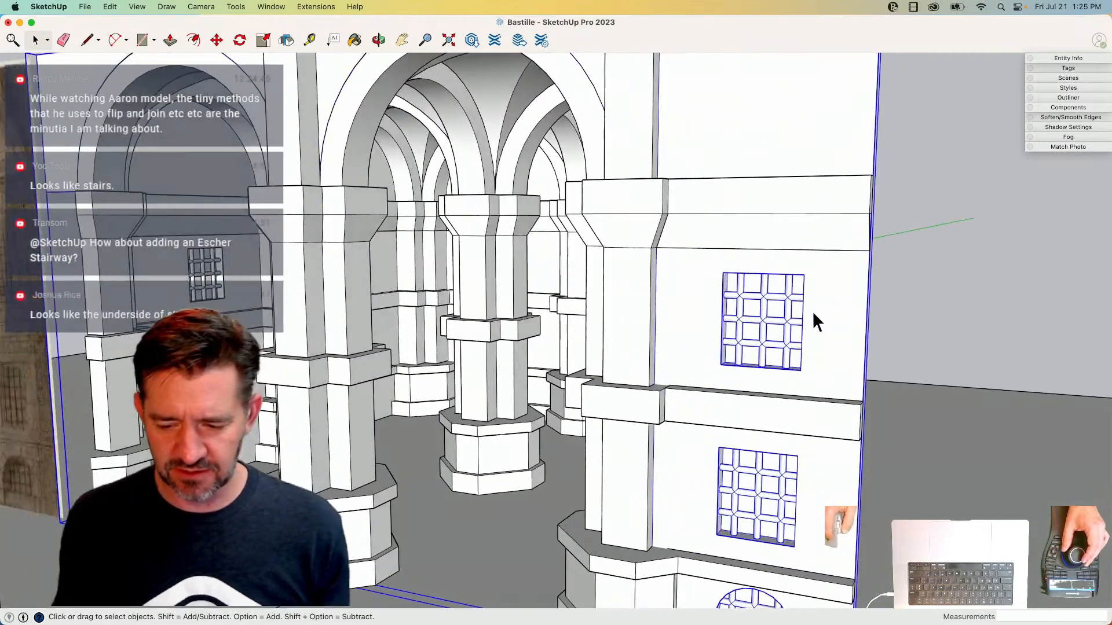
pyautogui.doubleClick(786, 315)
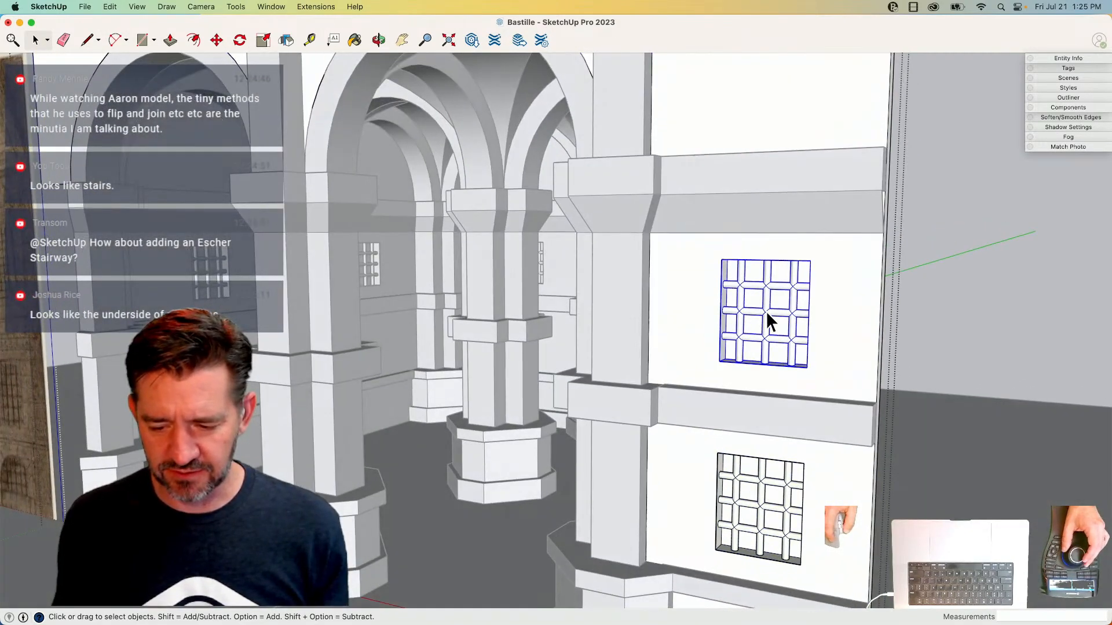
pyautogui.click(1068, 107)
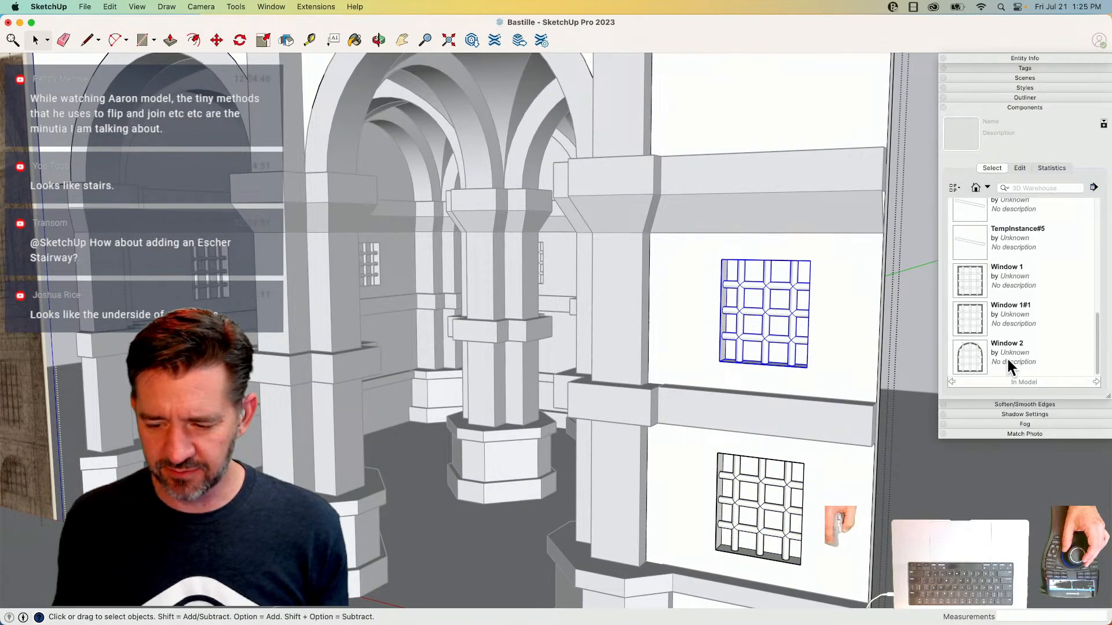
pyautogui.rightClick(968, 357)
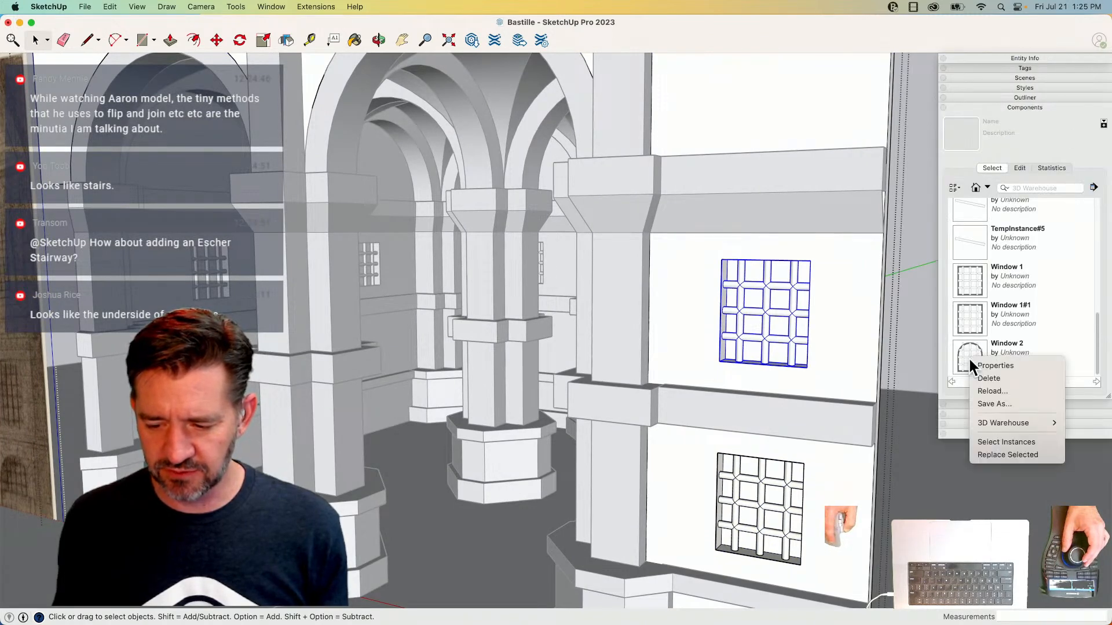
pyautogui.click(1021, 455)
pyautogui.click(930, 325)
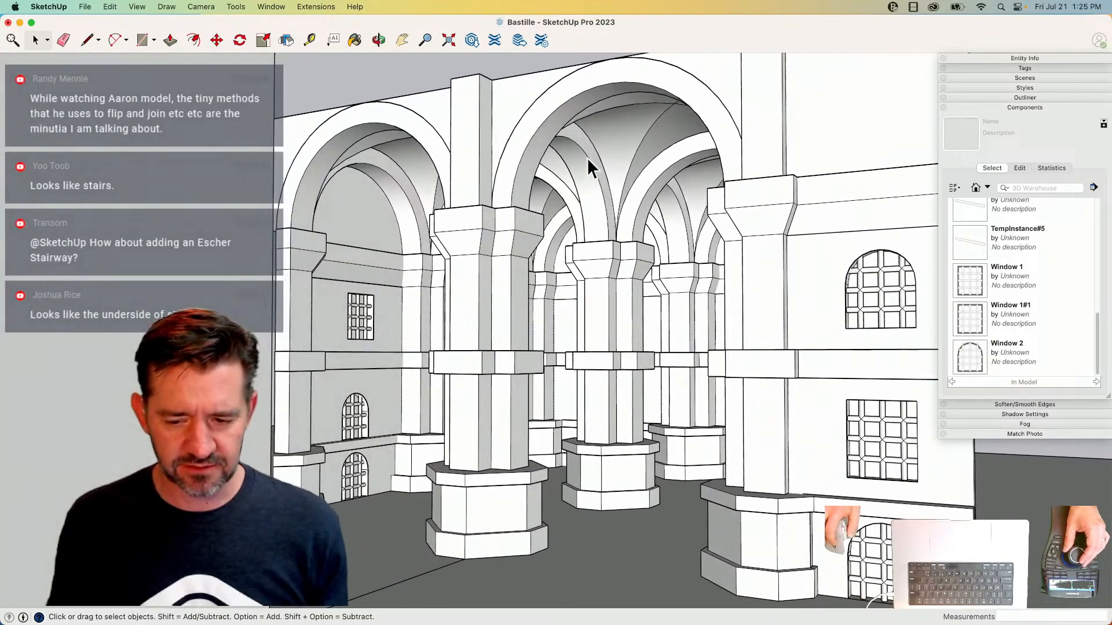
pyautogui.click(1019, 108)
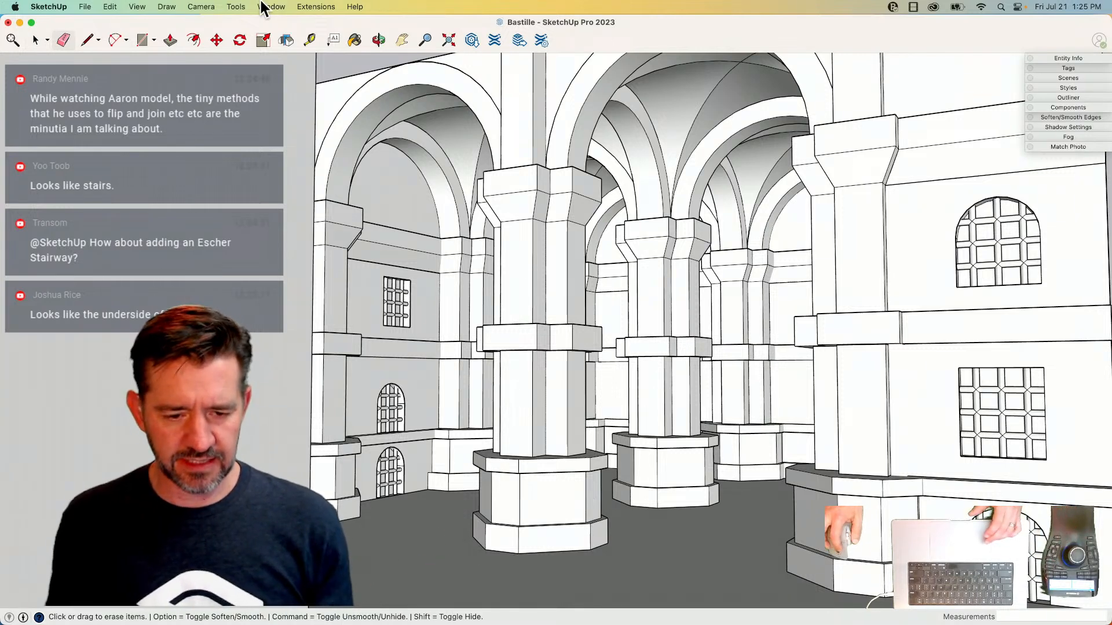
# - Narrow the camera's field of view to about 25 degrees while framing the arches and columns like the reference drawing
pyautogui.click(173, 6)
pyautogui.moveTo(203, 6)
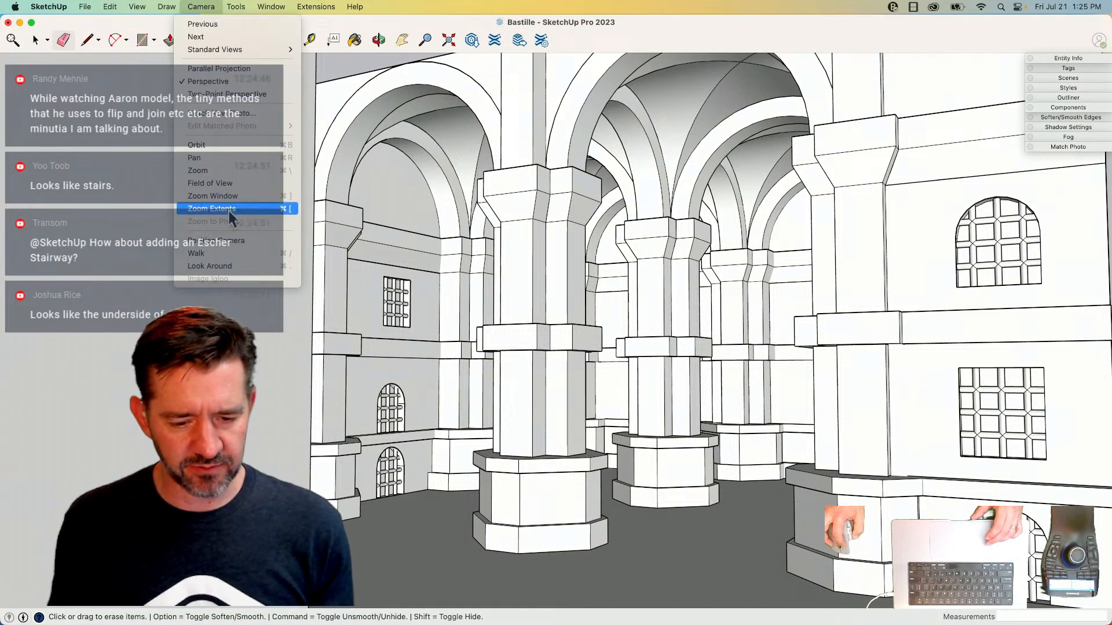
pyautogui.click(289, 183)
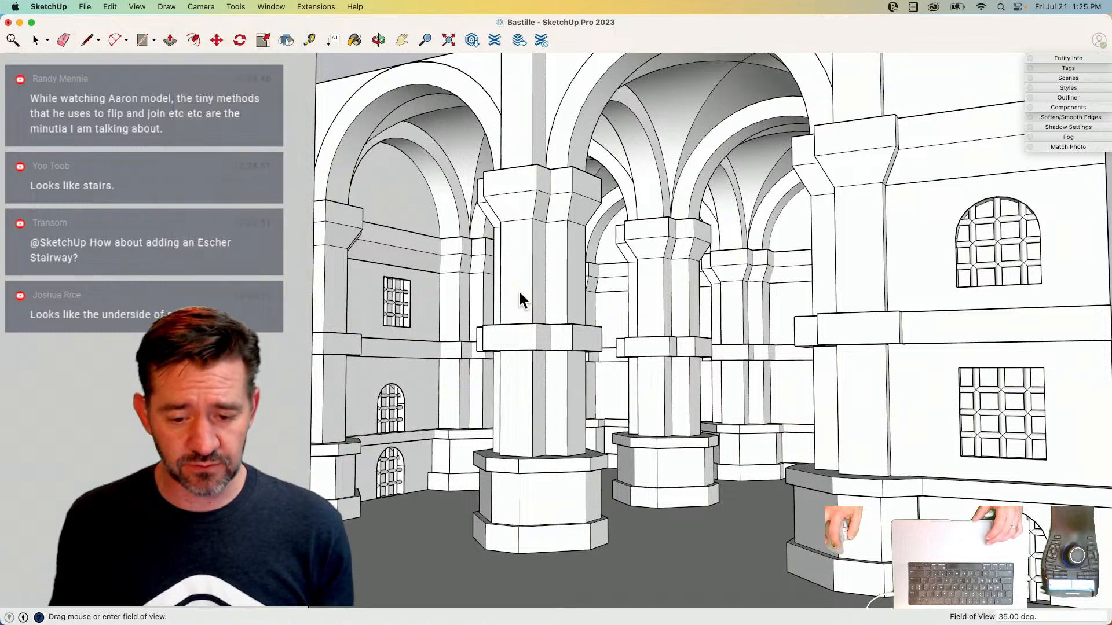
pyautogui.moveTo(503, 284); pyautogui.dragTo(512, 322)
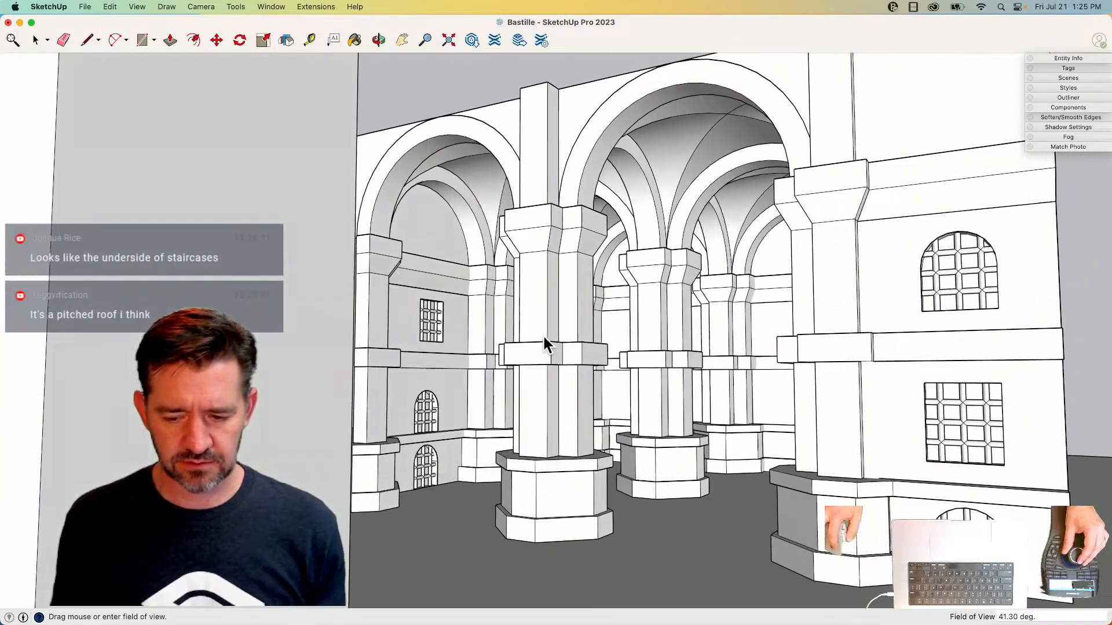
pyautogui.moveTo(543, 336); pyautogui.dragTo(537, 269)
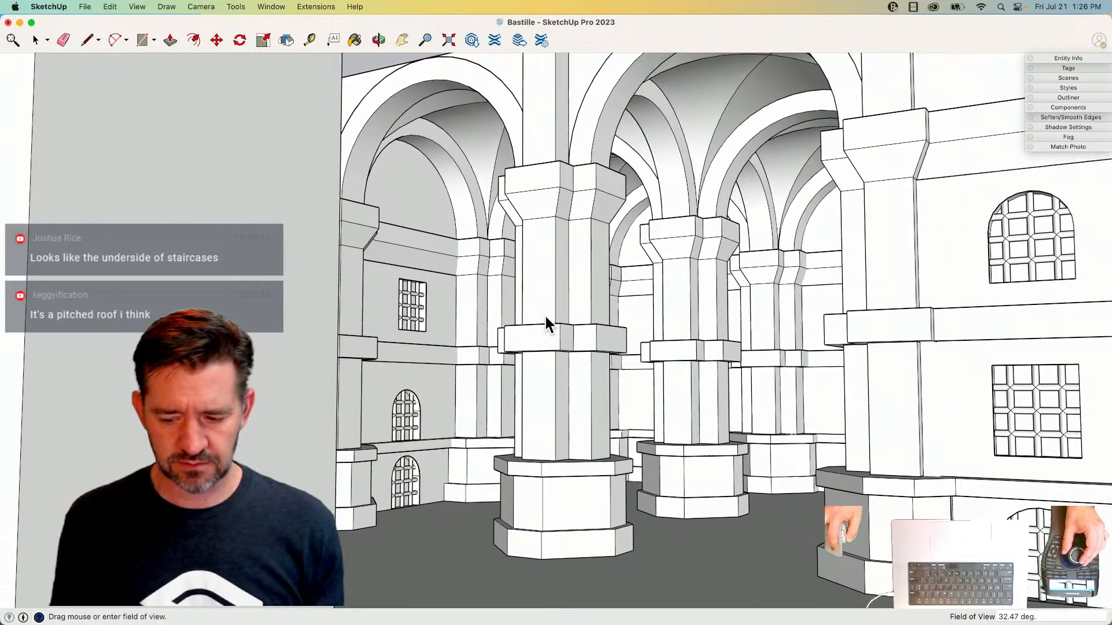
pyautogui.moveTo(545, 316); pyautogui.dragTo(530, 259)
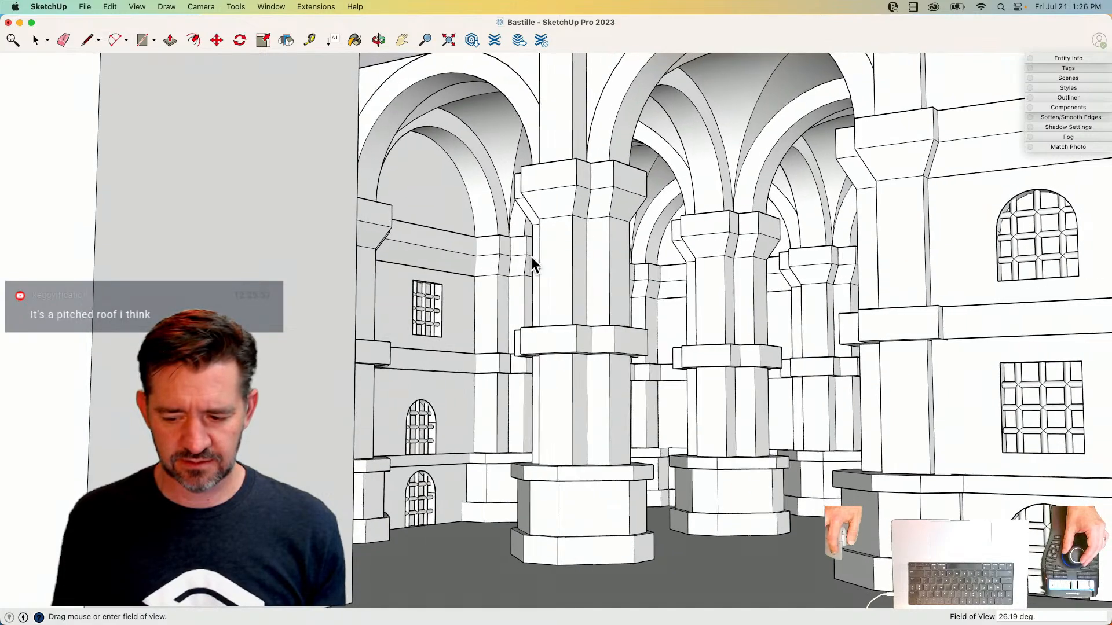
pyautogui.moveTo(530, 255); pyautogui.dragTo(530, 242)
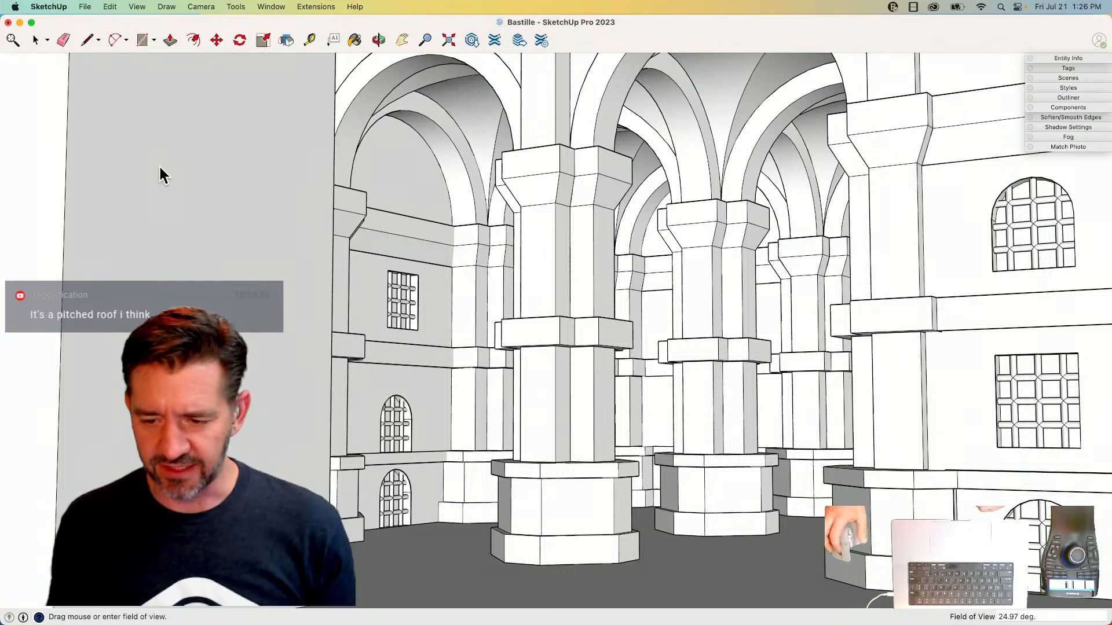
# - Add a scene that stores only the camera location, saving the style changes as a new style, and collapse the scene settings
pyautogui.click(1068, 78)
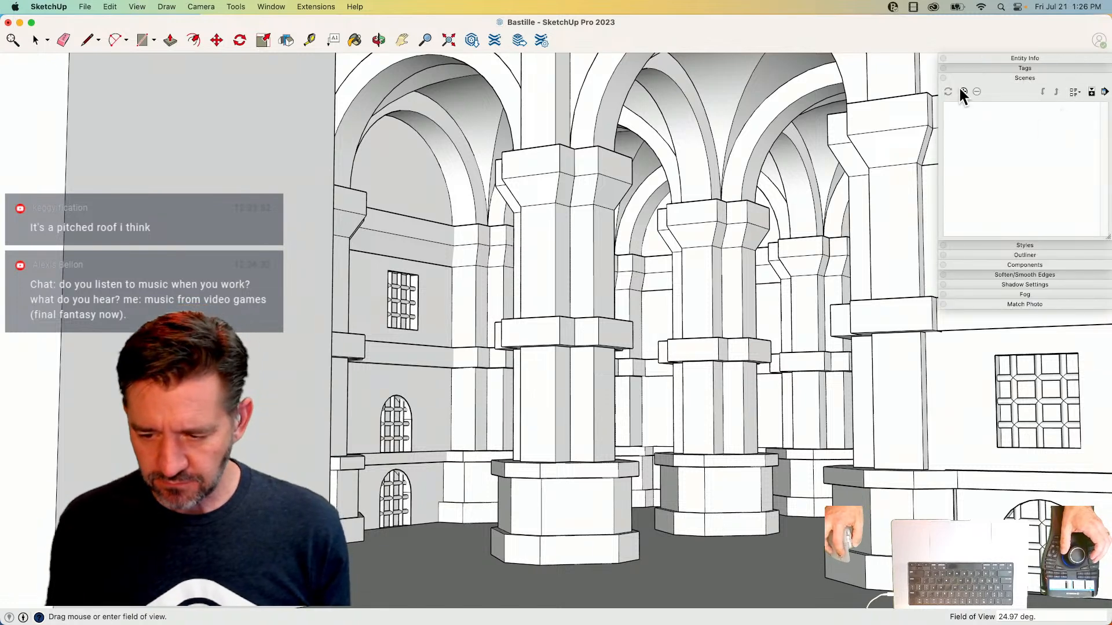
pyautogui.click(1091, 92)
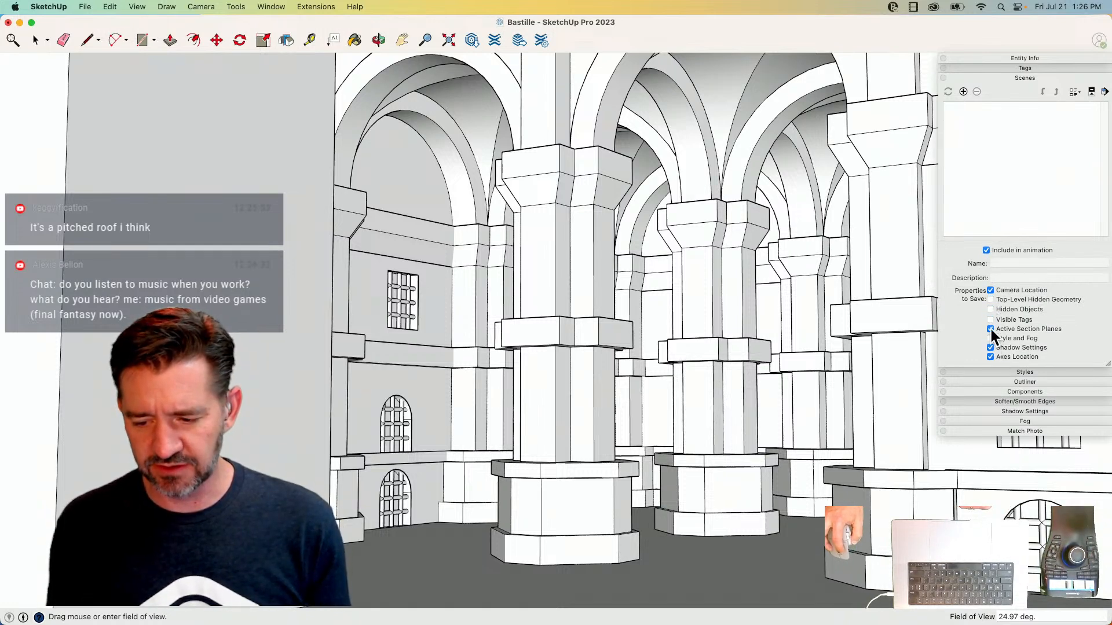
pyautogui.click(990, 348)
pyautogui.click(990, 356)
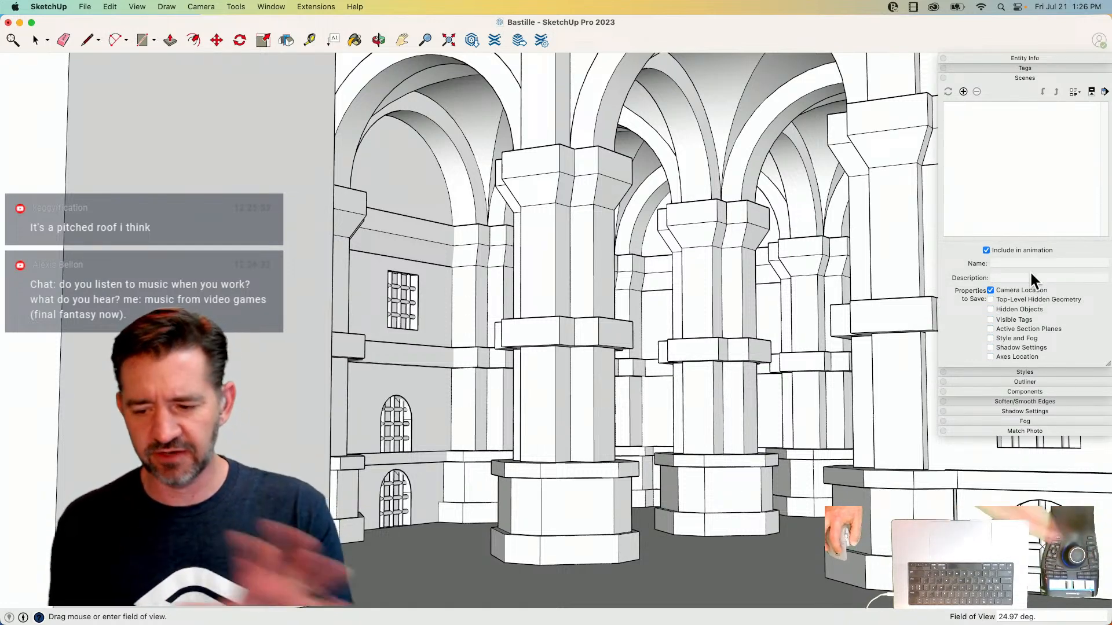
pyautogui.click(963, 91)
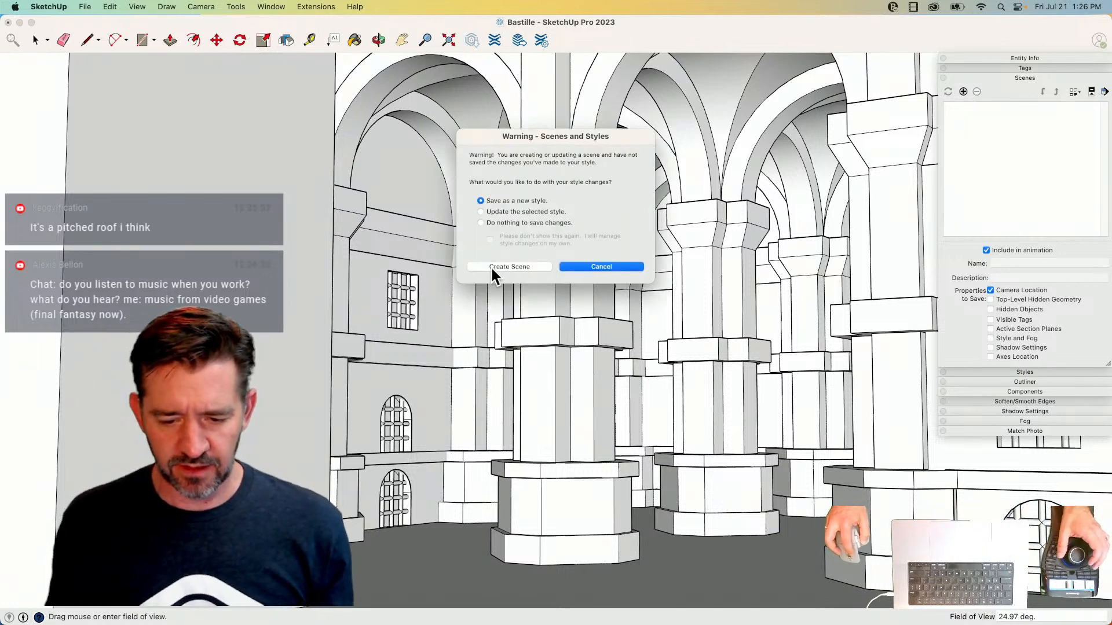
pyautogui.click(493, 267)
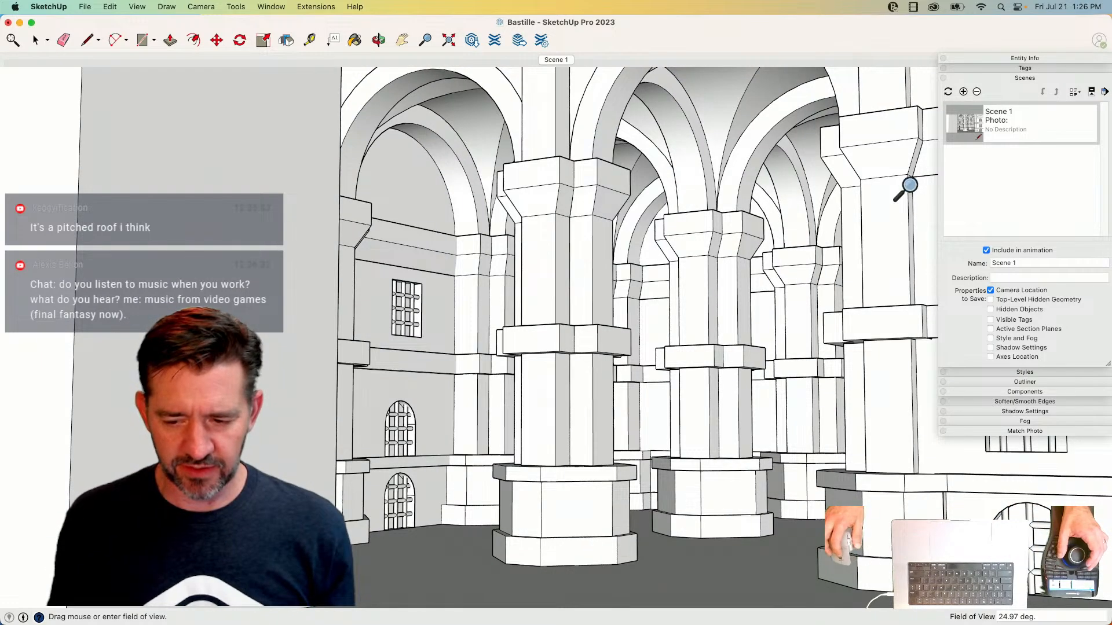
pyautogui.click(974, 76)
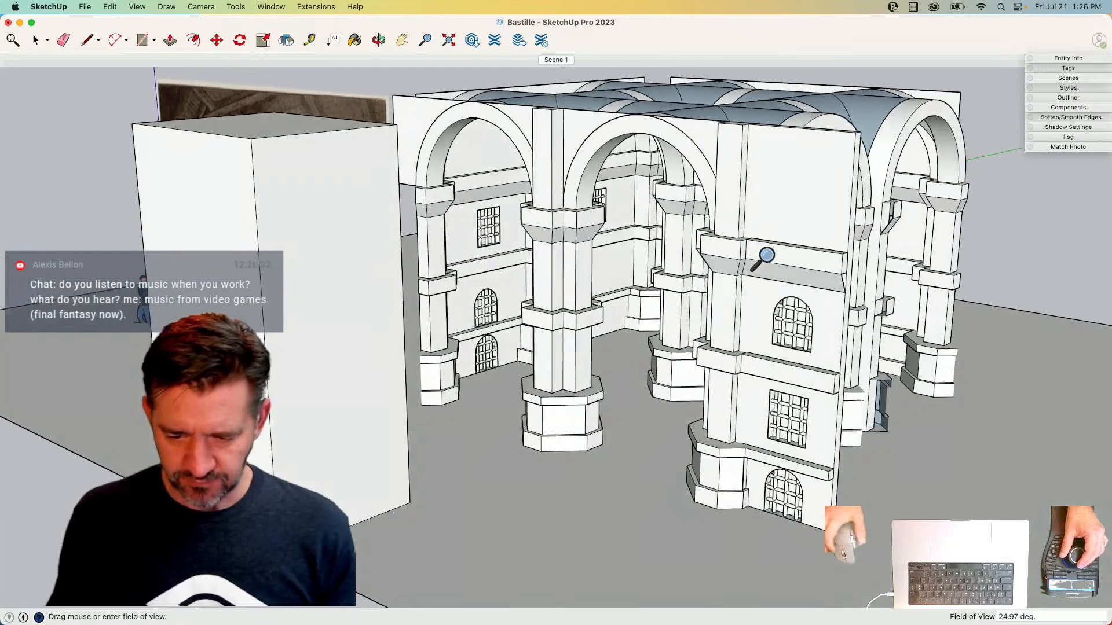
# - Draw a horizontal rectangular platform face about 19' 7" long, projecting forward from the right wall's upper ledge, and reverse it
pyautogui.press('l')
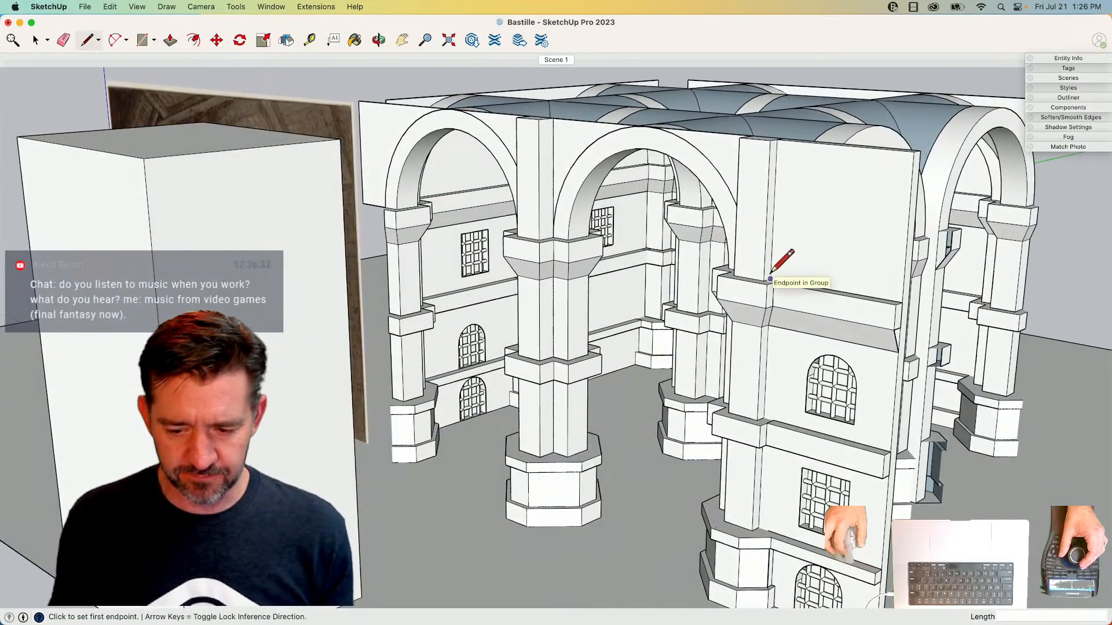
pyautogui.click(770, 279)
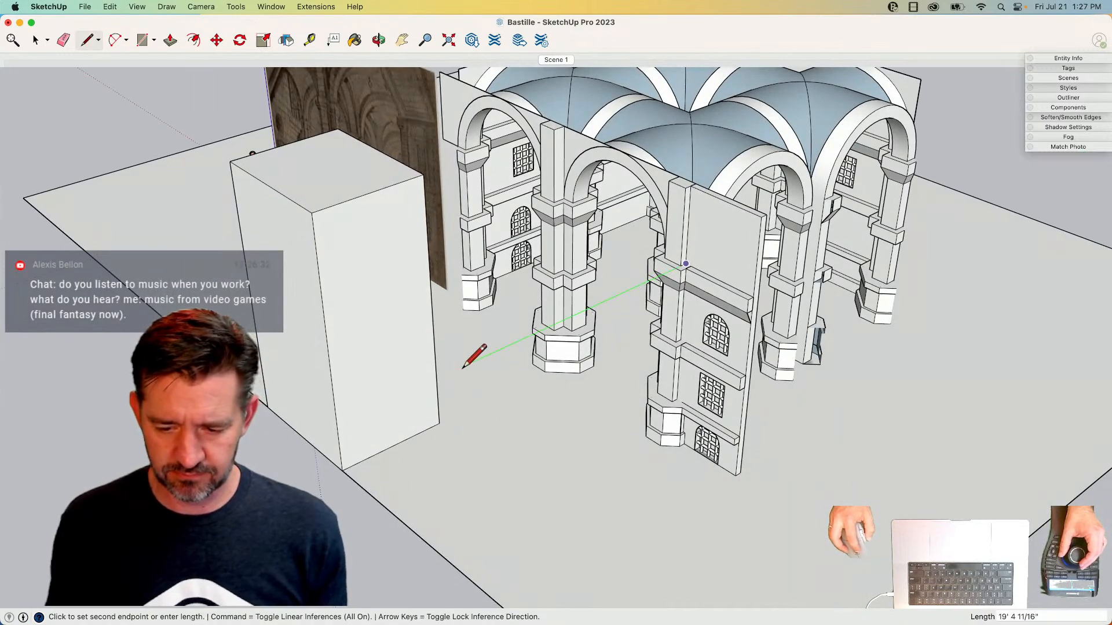
pyautogui.click(458, 368)
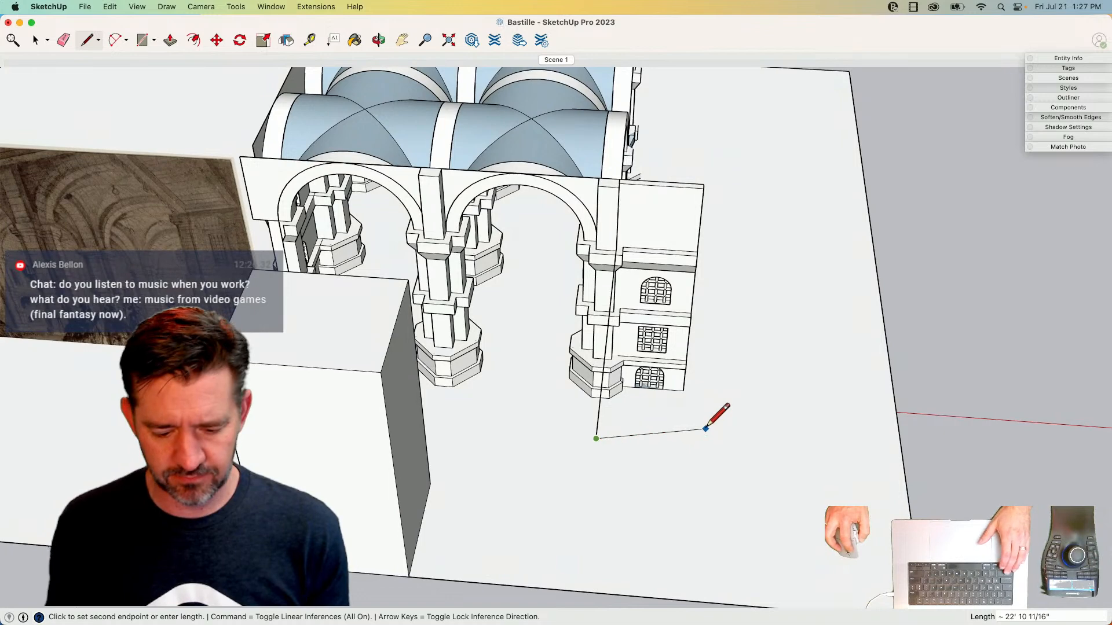
pyautogui.click(692, 445)
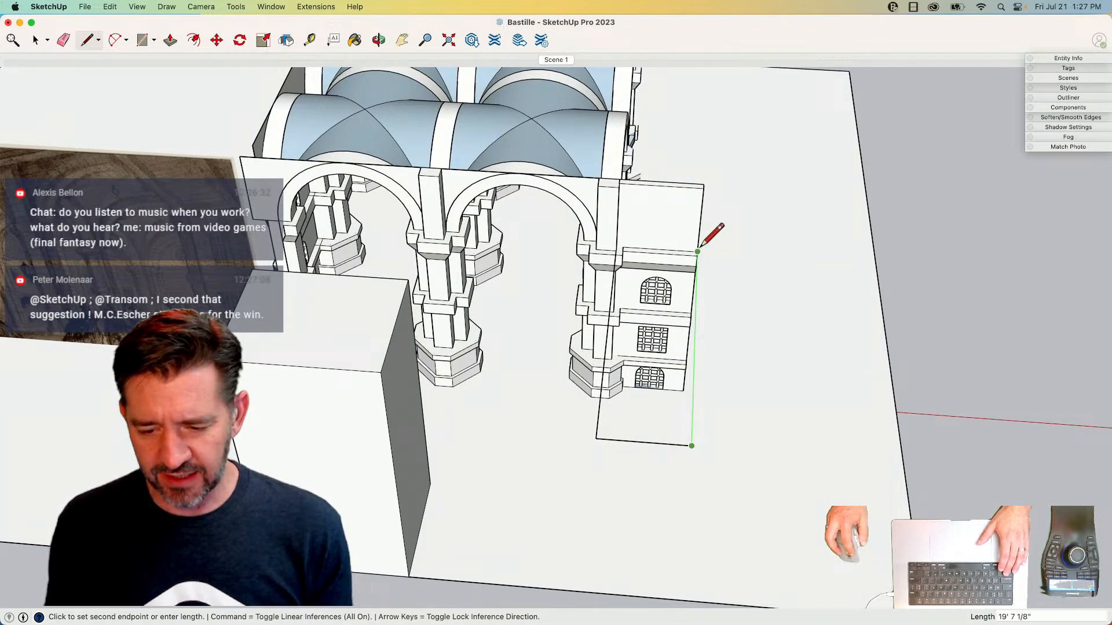
pyautogui.moveTo(724, 250); pyautogui.dragTo(591, 251, button='middle')
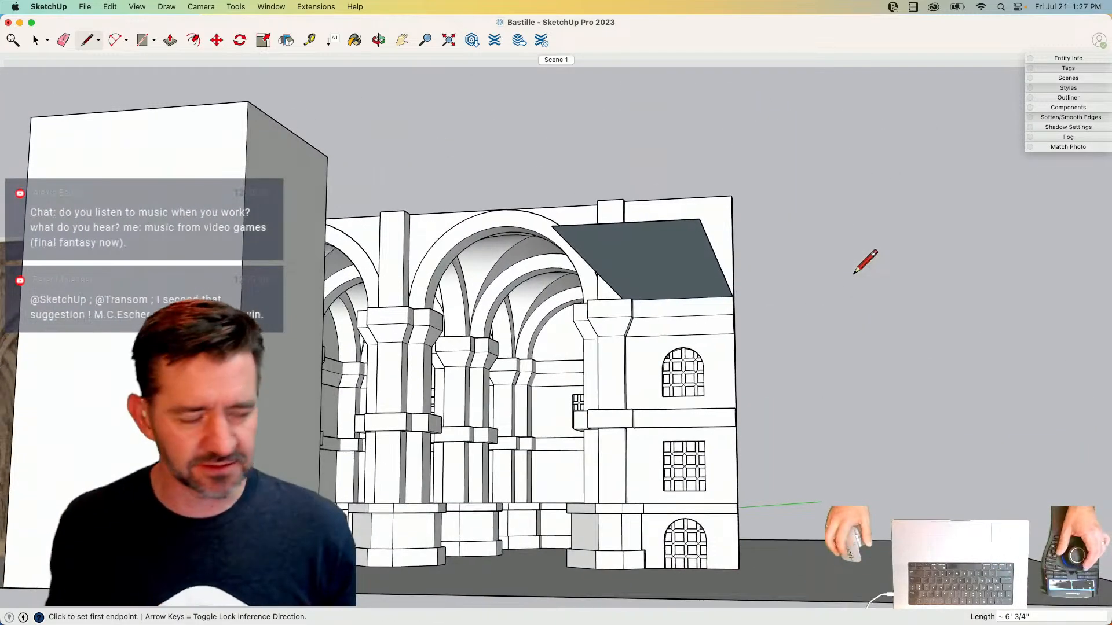
pyautogui.rightClick(640, 263)
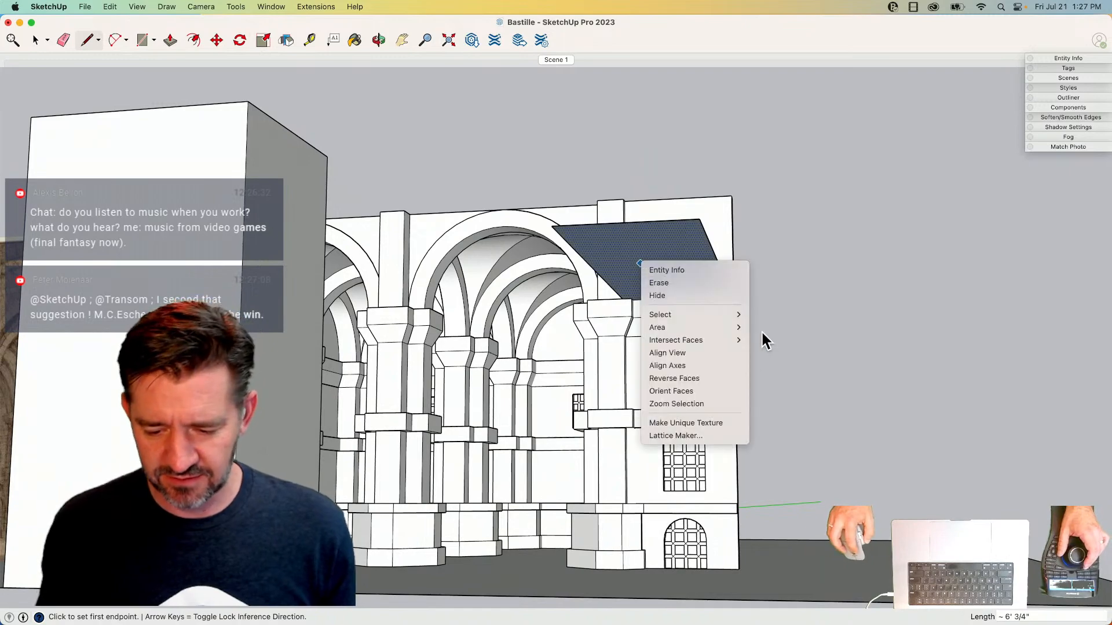
pyautogui.click(699, 379)
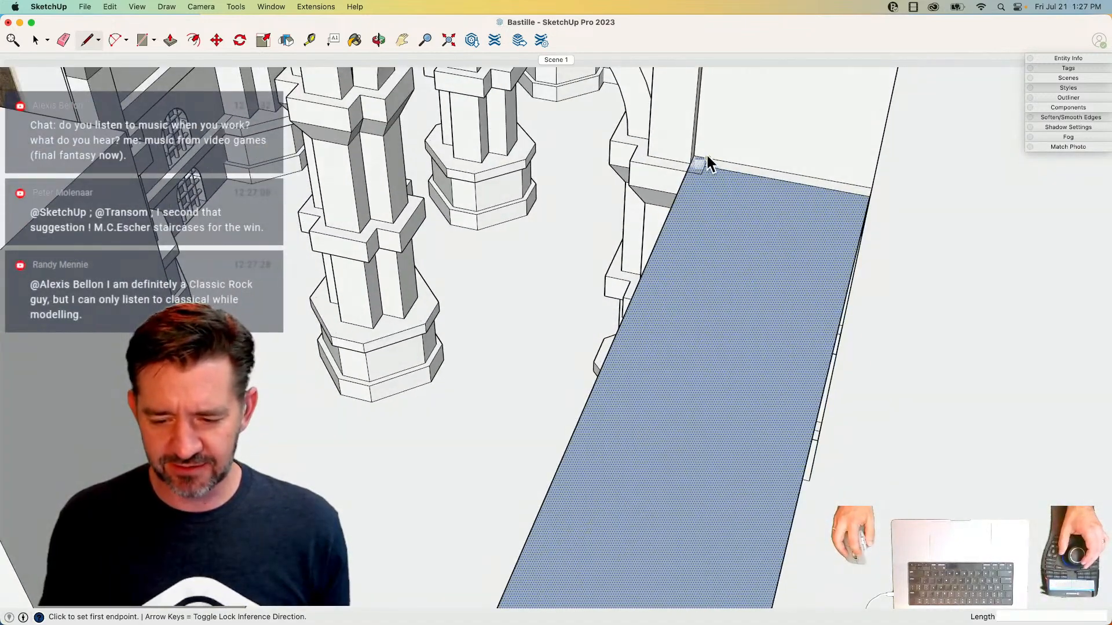
# - Split a narrow strip off the platform's inner long edge with a line and push/pull it up about 1' into a parapet
pyautogui.click(706, 154)
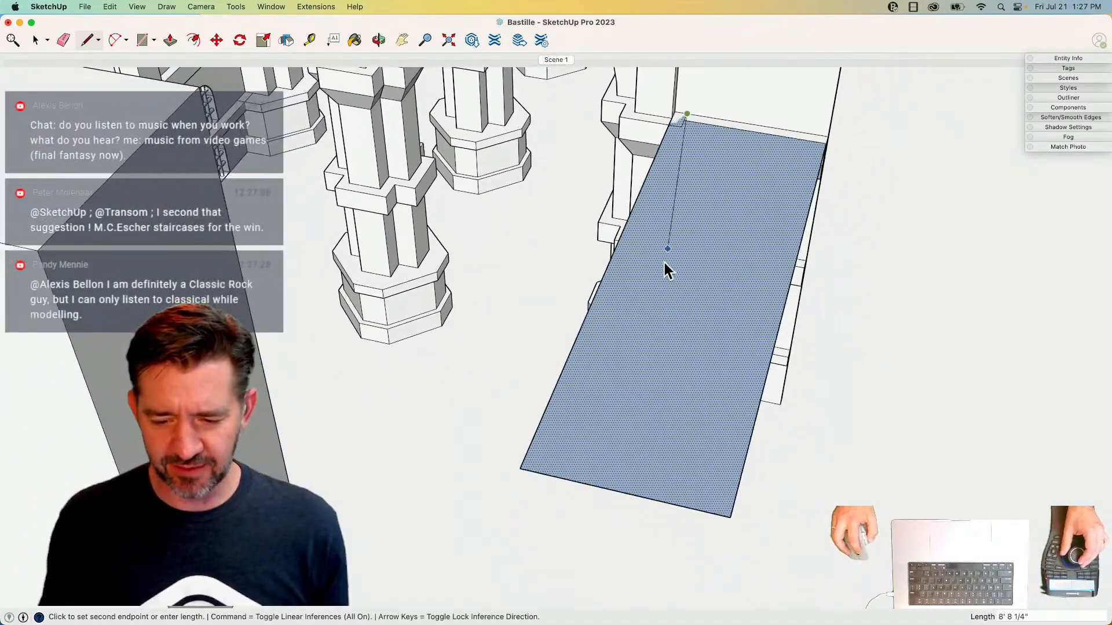
pyautogui.click(542, 457)
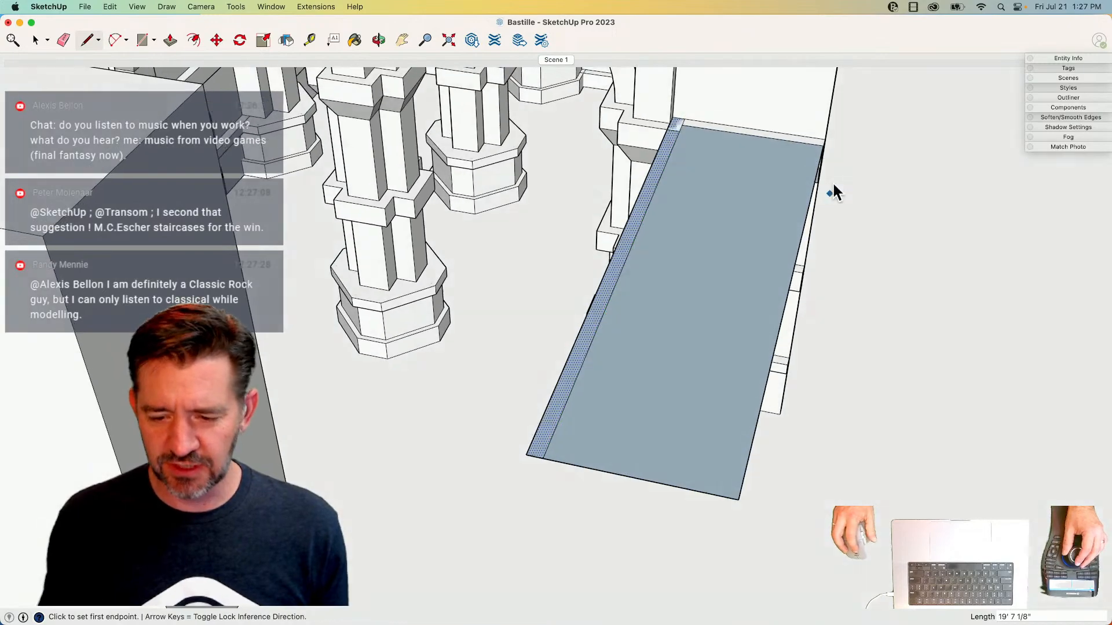
pyautogui.press('space')
pyautogui.press('p')
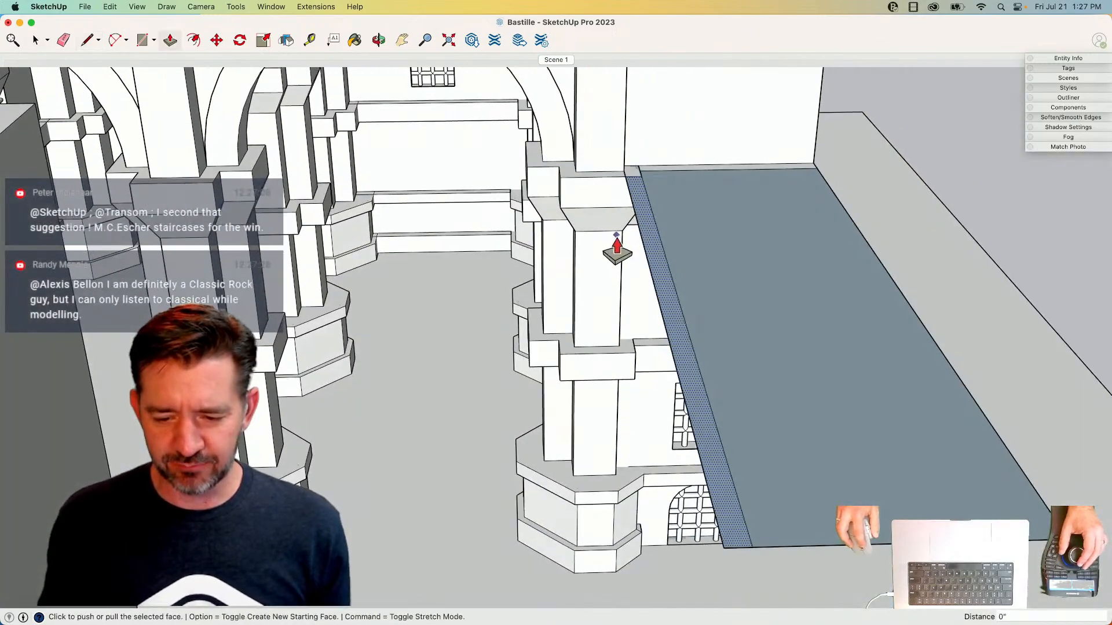
pyautogui.click(636, 186)
pyautogui.click(639, 162)
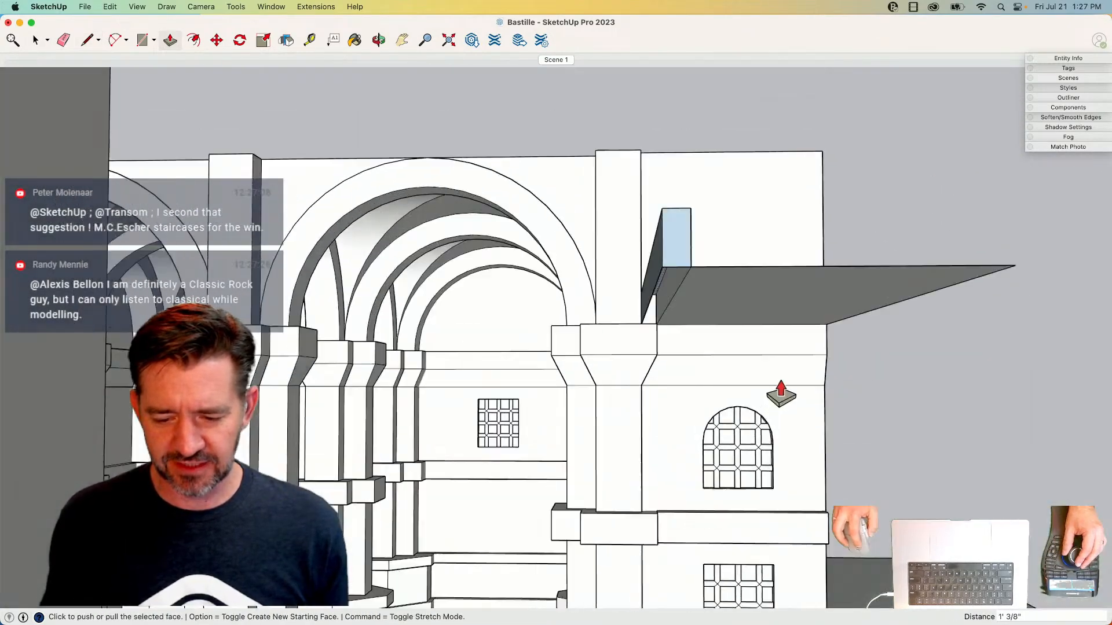
# - Draw a 6" line across the edge strip's underside at the column capital and push the platform's underside up about 6"
pyautogui.press('l')
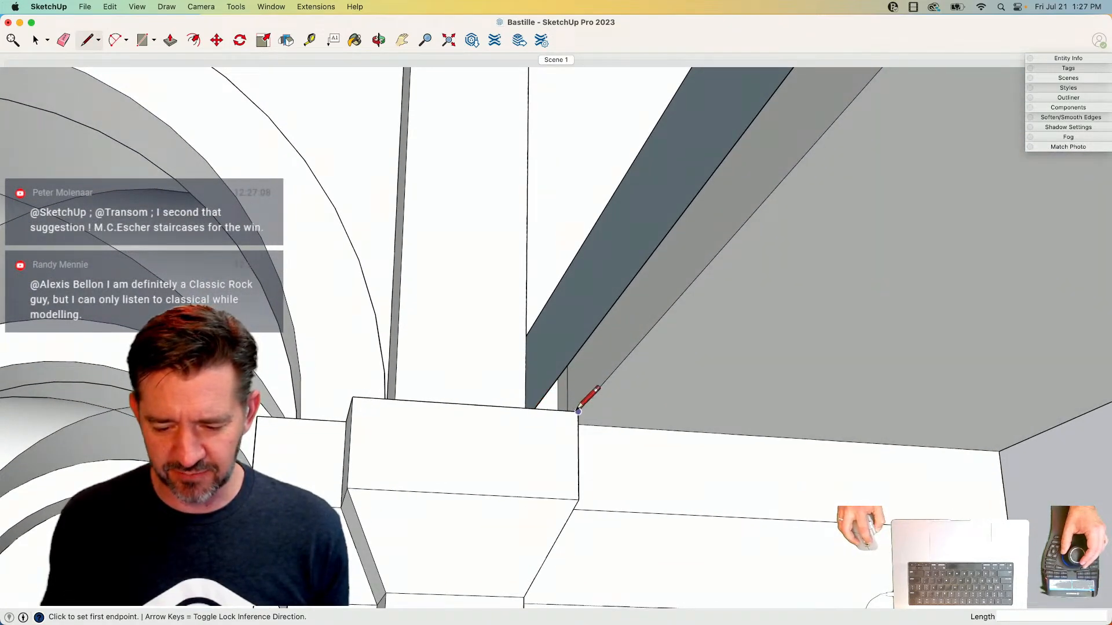
pyautogui.press('Escape')
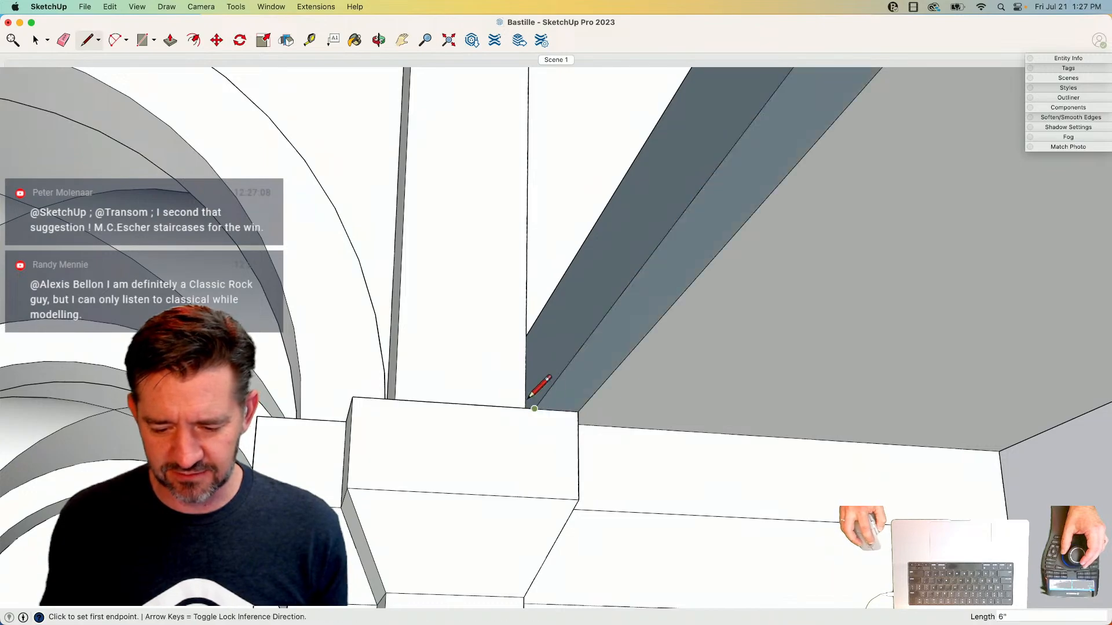
pyautogui.press('space')
pyautogui.press('p')
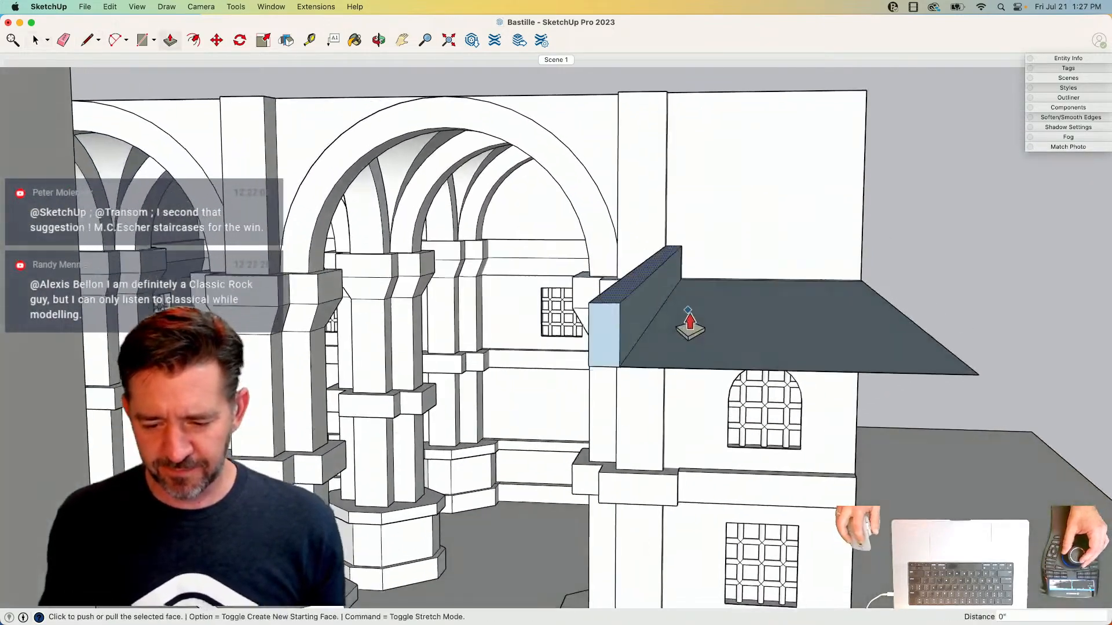
pyautogui.click(710, 332)
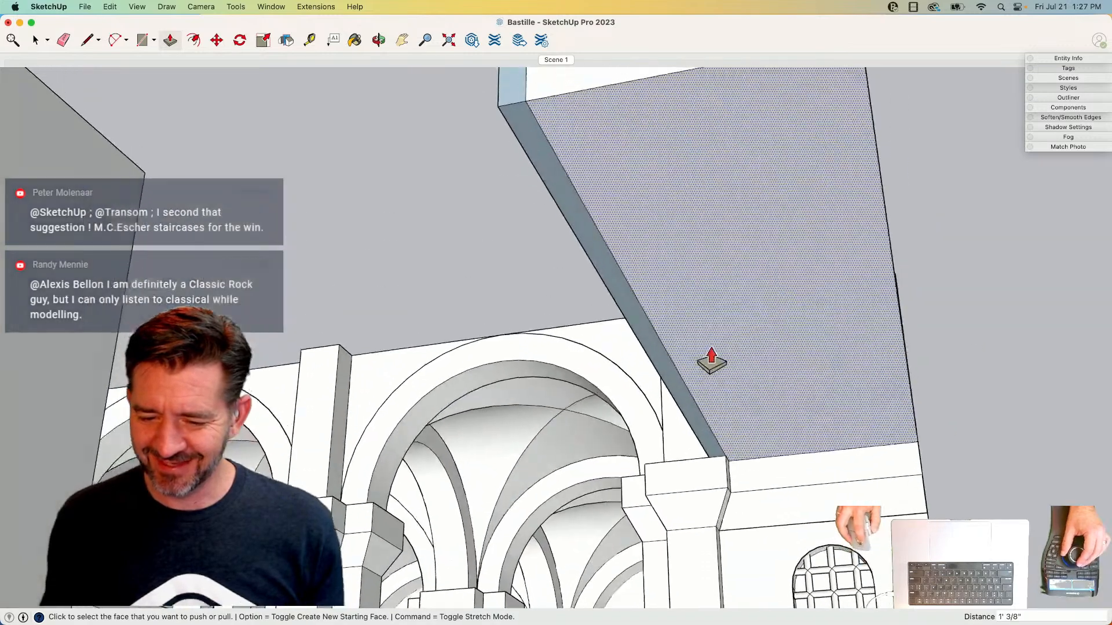
pyautogui.click(704, 316)
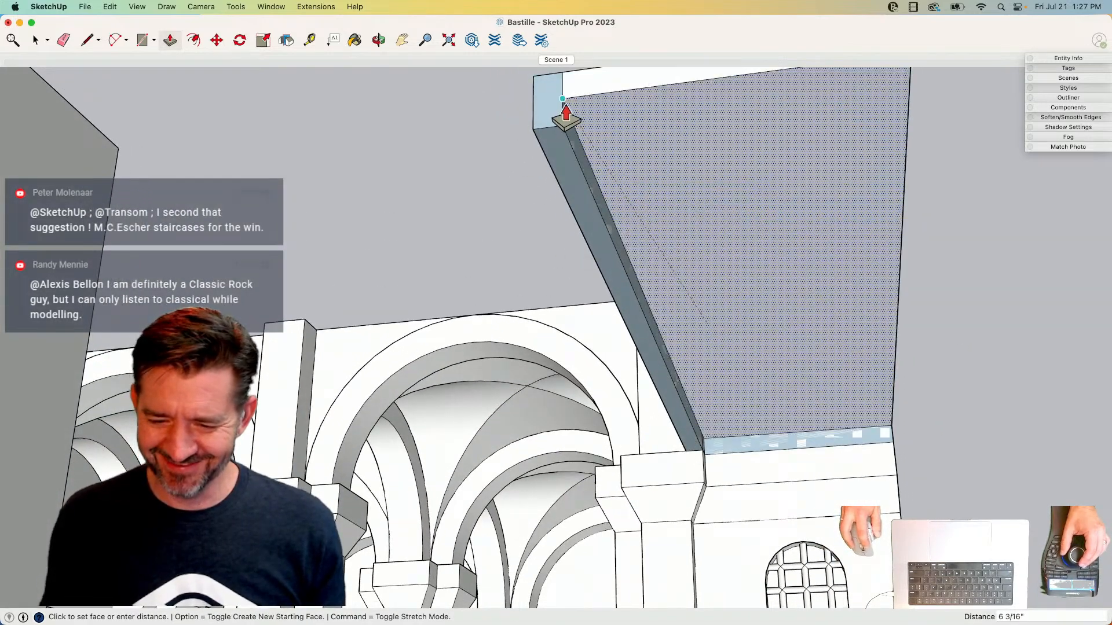
pyautogui.press('space')
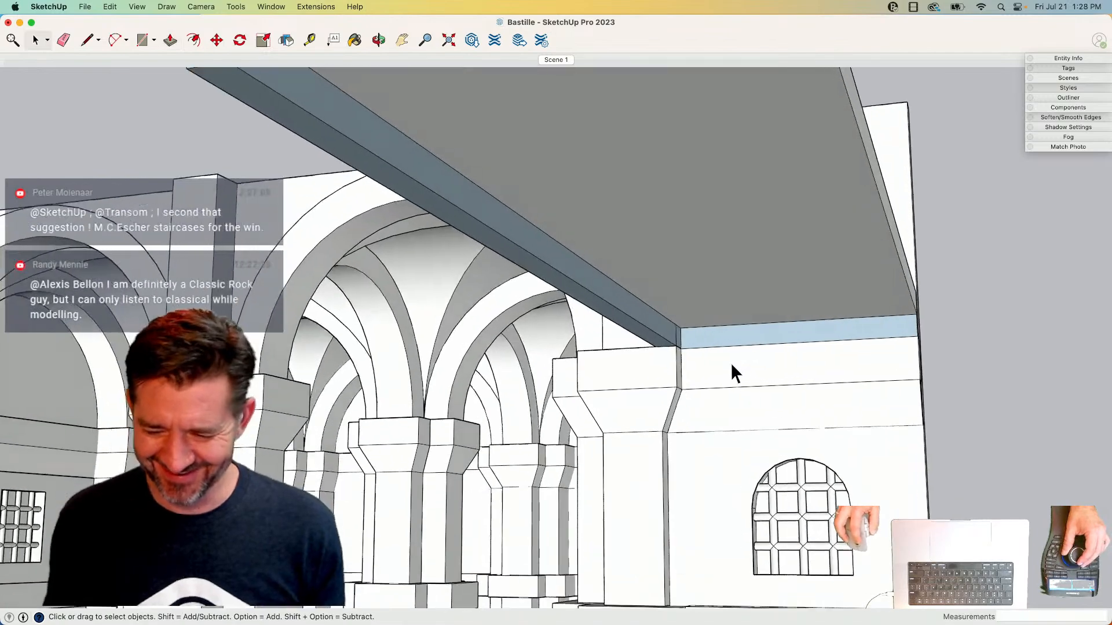
# - Erase the leftover edges at the platform's underside corner and across its front end, and reverse the front end face
pyautogui.press('p')
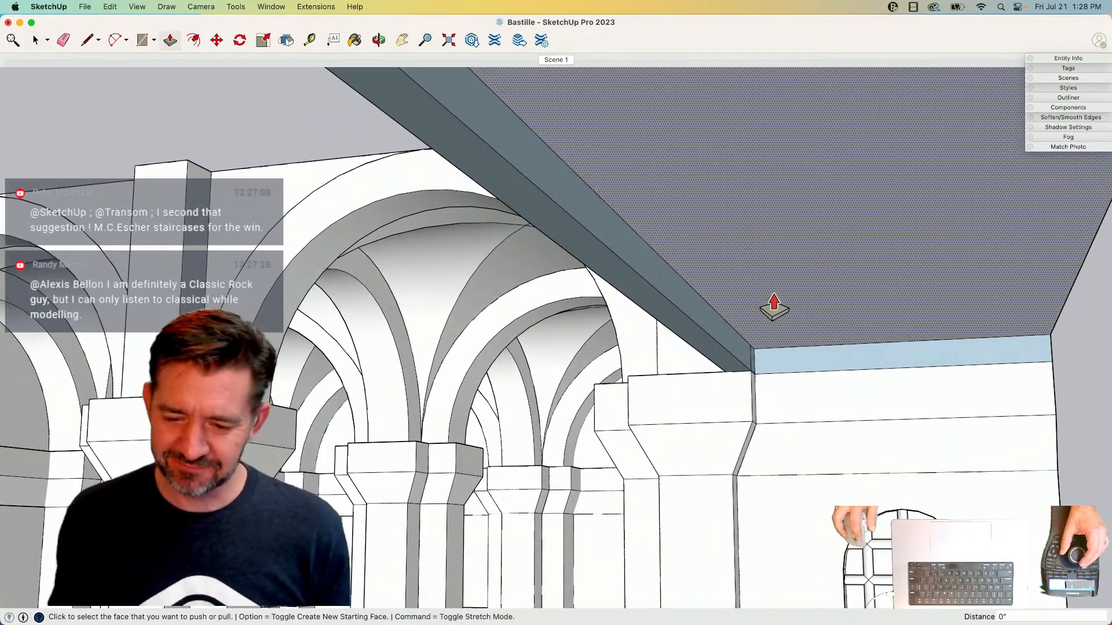
pyautogui.click(772, 307)
pyautogui.press('space')
pyautogui.press('e')
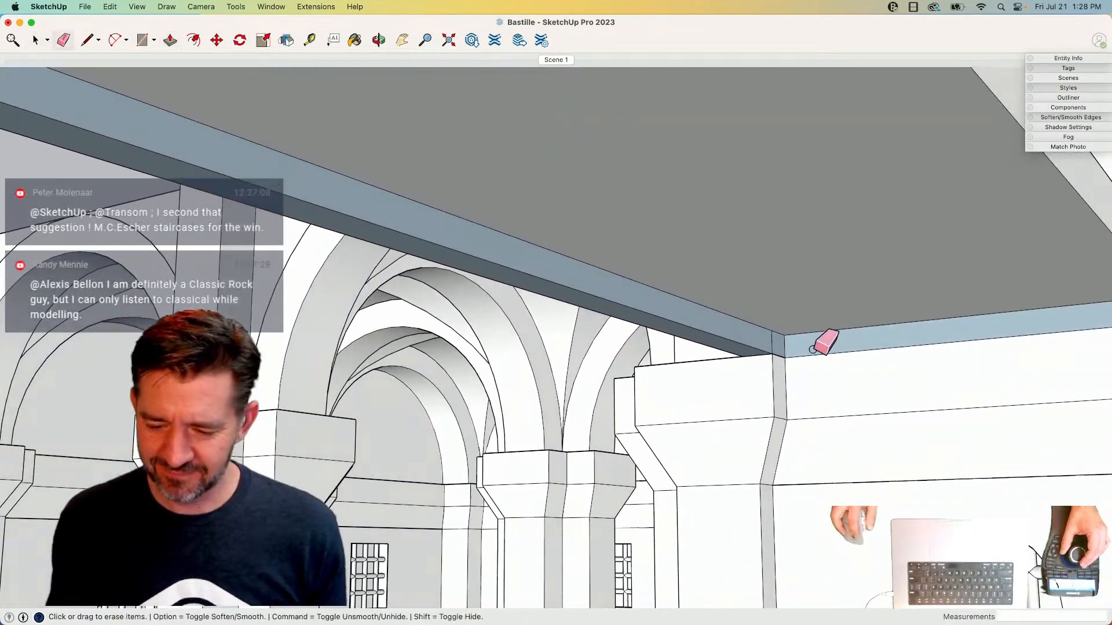
pyautogui.click(773, 344)
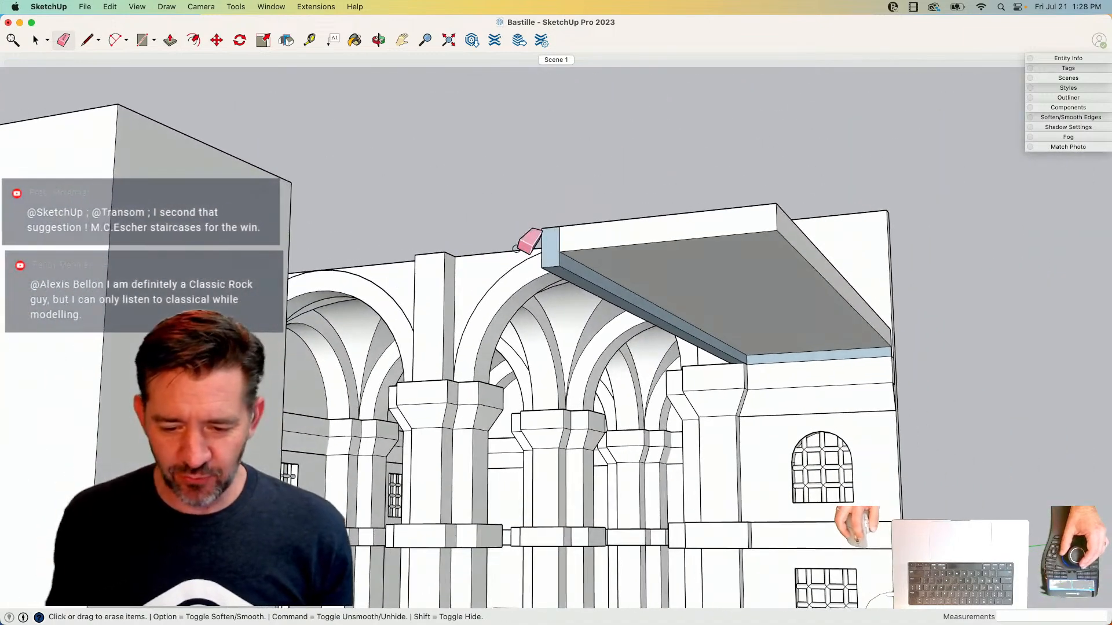
pyautogui.click(560, 238)
pyautogui.rightClick(589, 237)
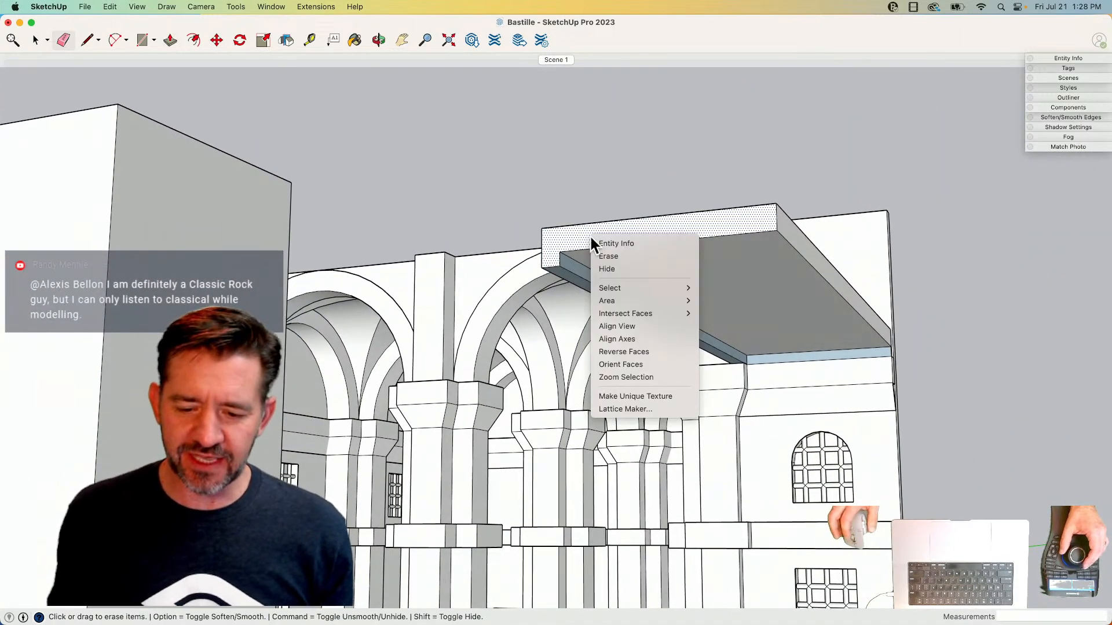
pyautogui.click(675, 354)
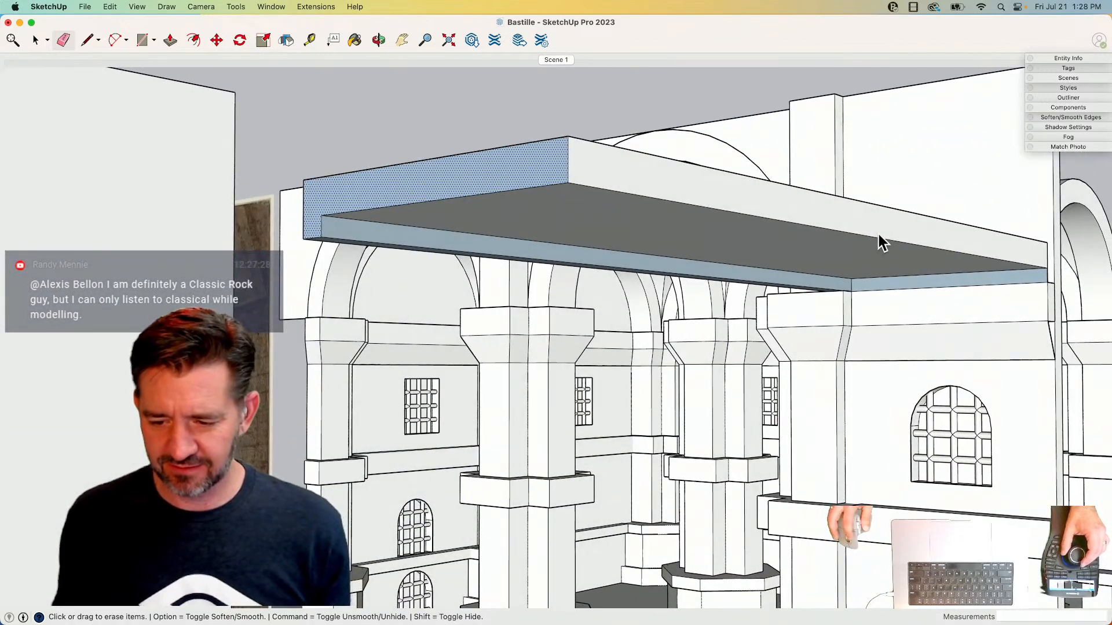
pyautogui.press('space')
pyautogui.tripleClick(648, 222)
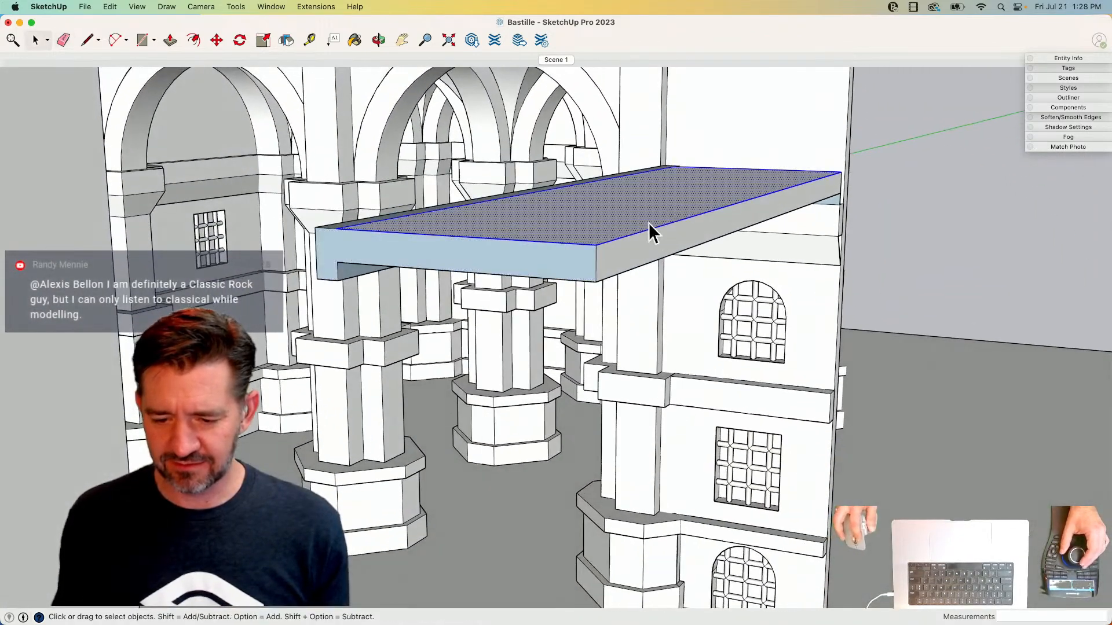
pyautogui.rightClick(650, 222)
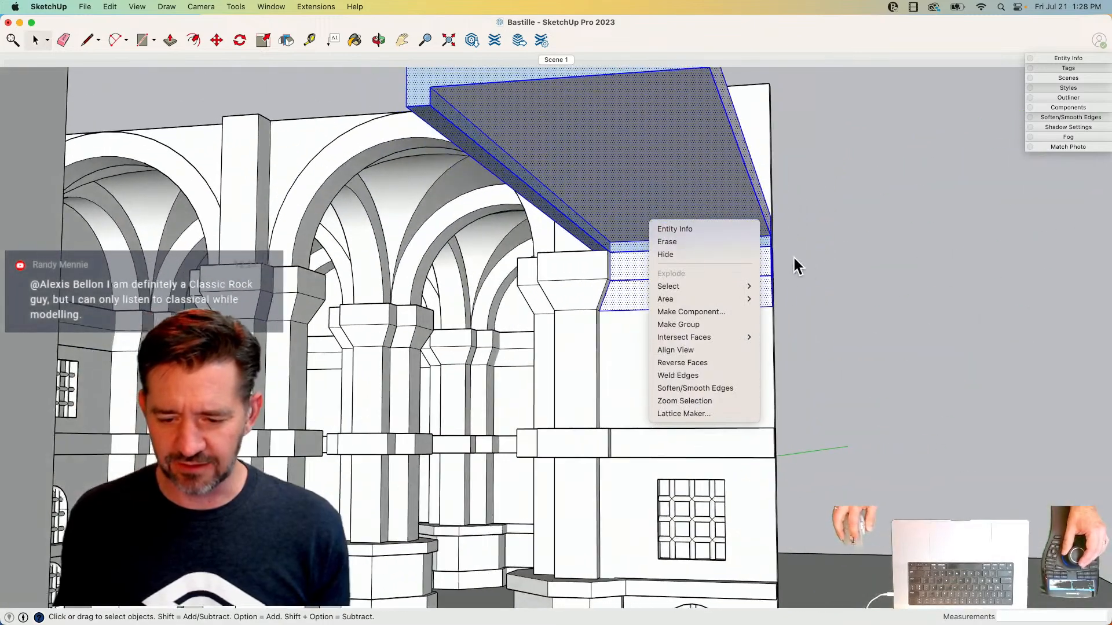
pyautogui.press('Escape')
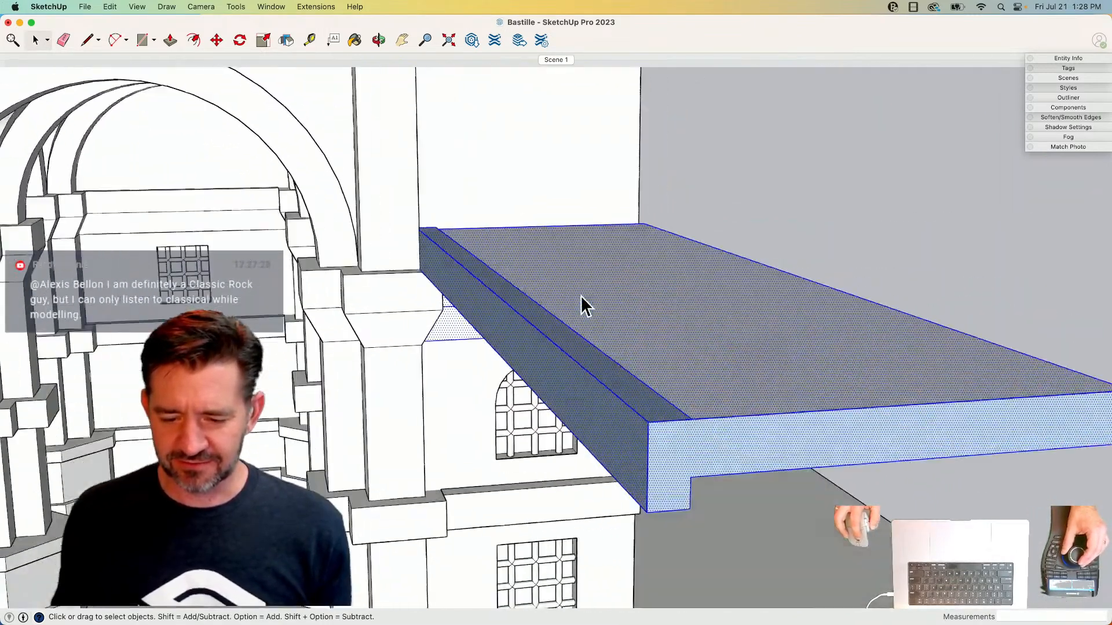
# - Erase the seam along the platform's top and push/pull the narrow face beside the wall across to the platform's outer corner
pyautogui.press('e')
pyautogui.moveTo(554, 341); pyautogui.dragTo(570, 325)
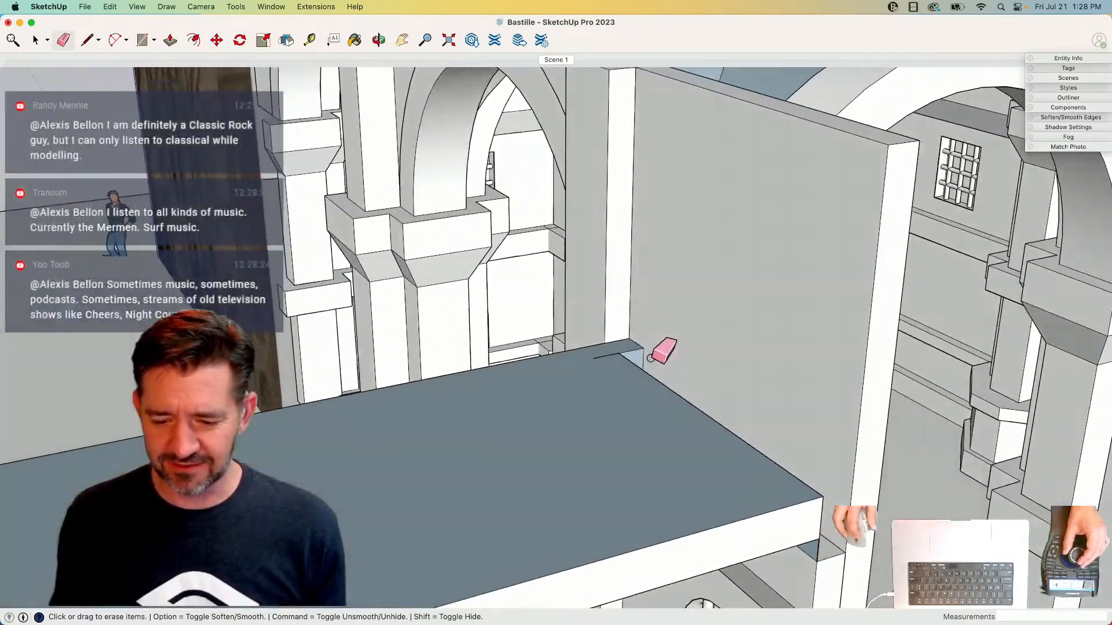
pyautogui.press('p')
pyautogui.click(637, 375)
pyautogui.click(807, 547)
pyautogui.press('e')
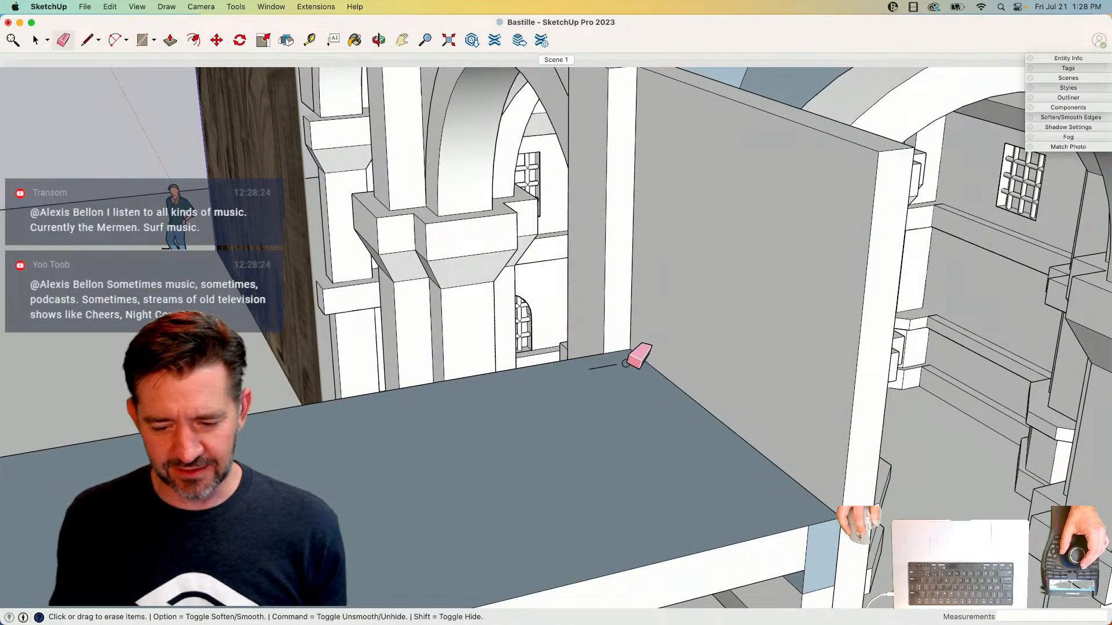
# - Reverse the platform's underside face
pyautogui.press('space')
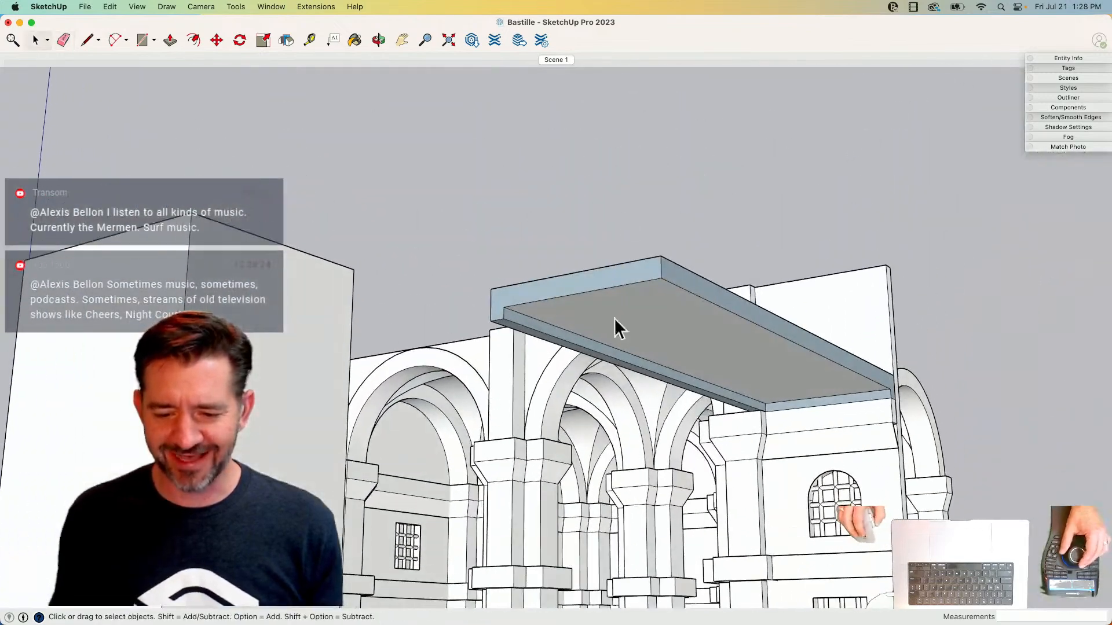
pyautogui.rightClick(630, 345)
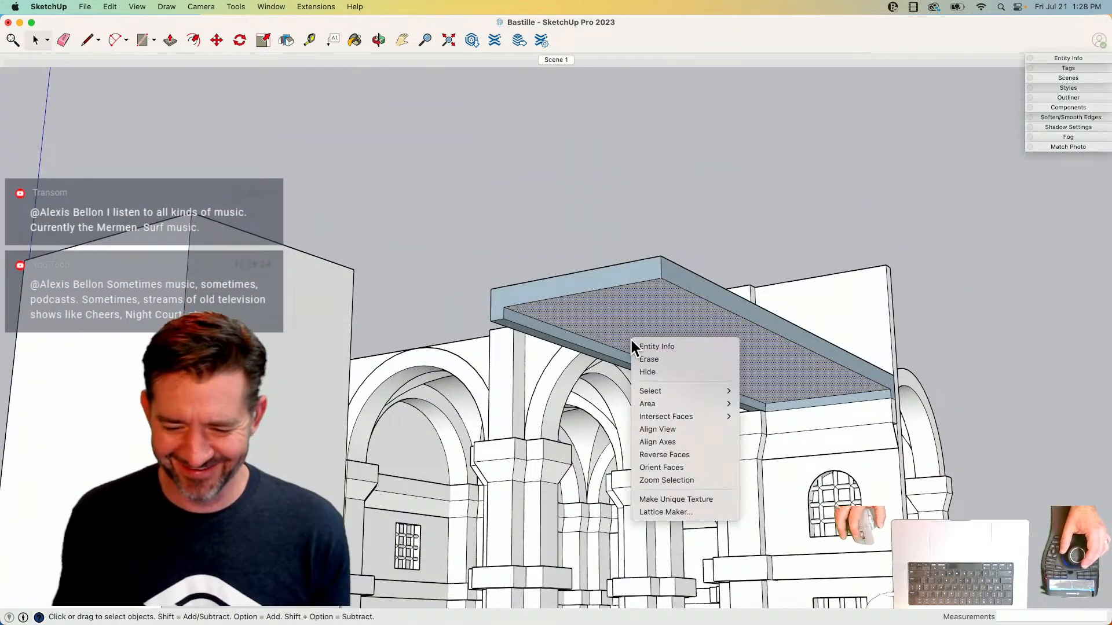
pyautogui.click(686, 454)
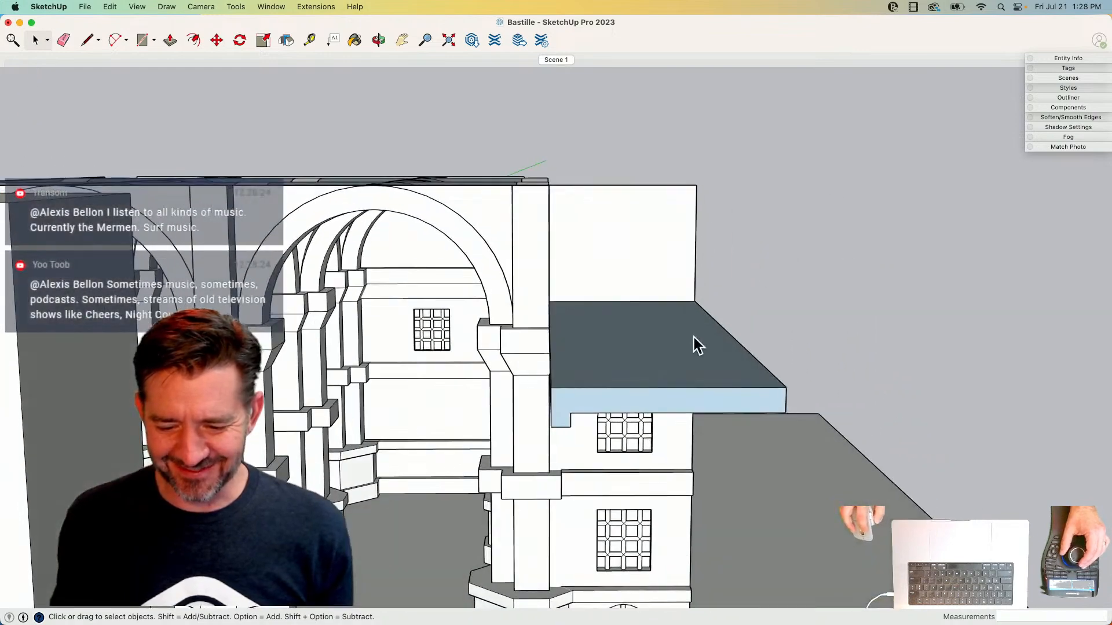
# - Orient the connected faces to match the wall band under the platform and check the view from Scene 1
pyautogui.doubleClick(682, 351)
pyautogui.tripleClick(682, 351)
pyautogui.click(739, 385)
pyautogui.rightClick(684, 417)
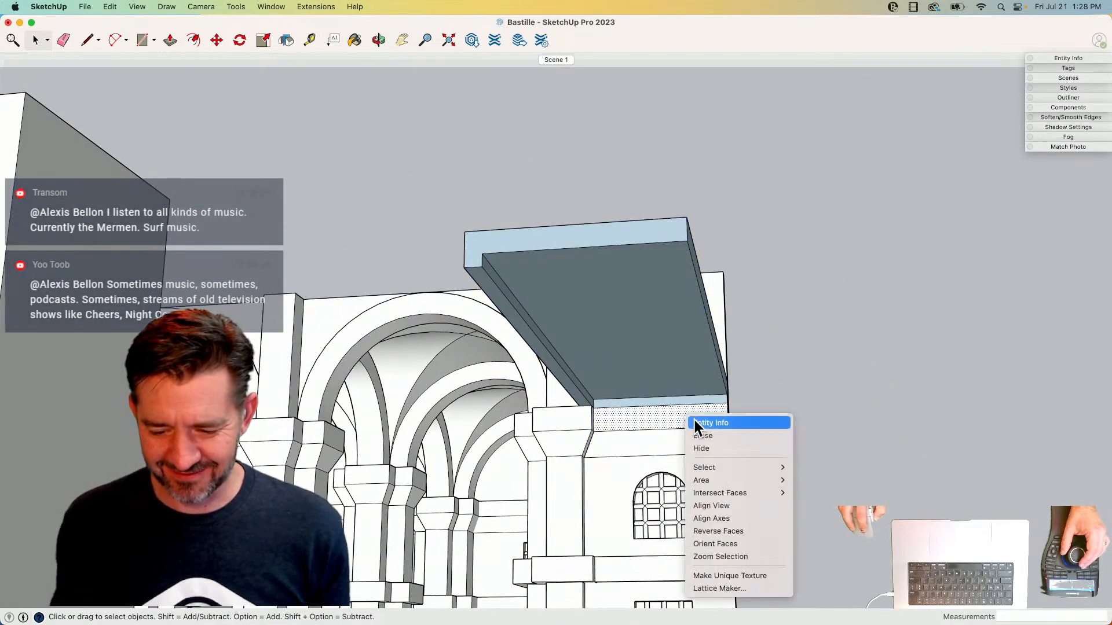
pyautogui.click(748, 543)
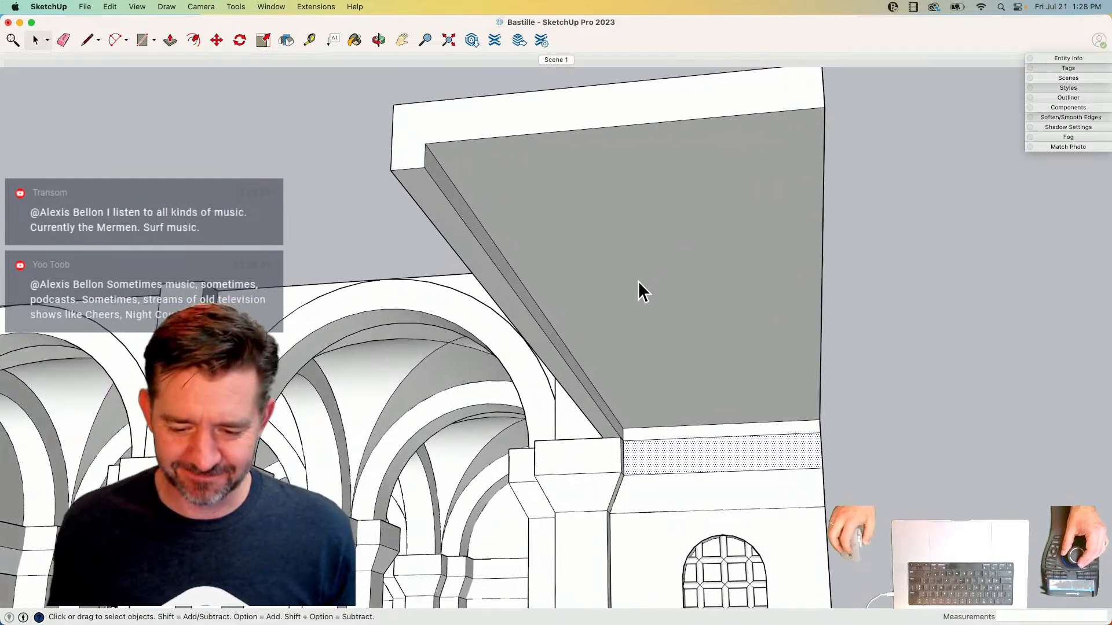
pyautogui.click(557, 59)
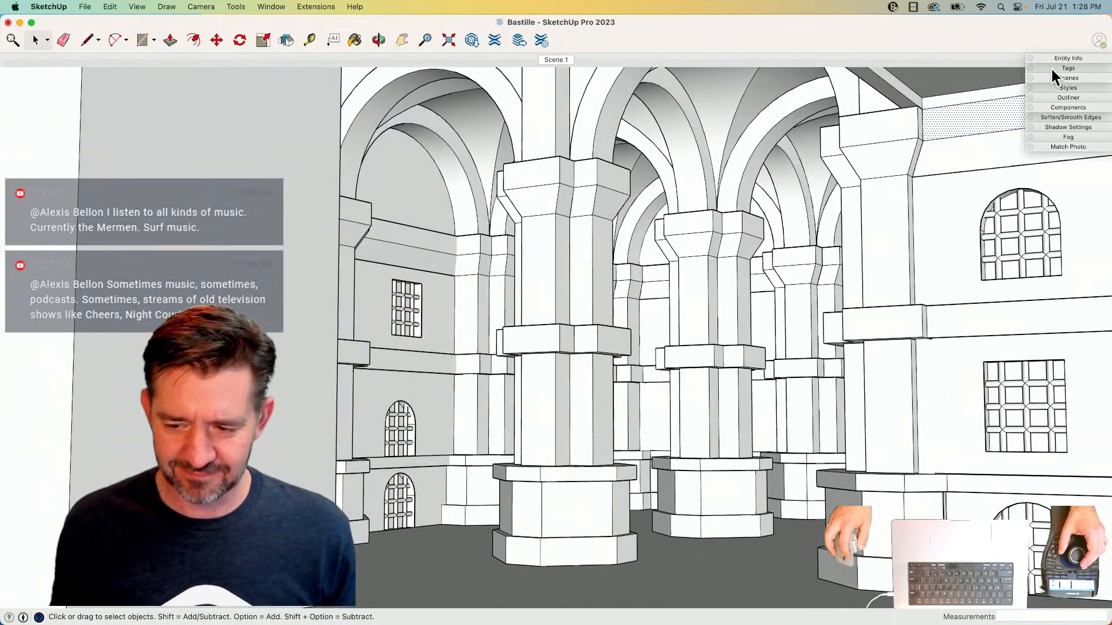
pyautogui.click(1055, 58)
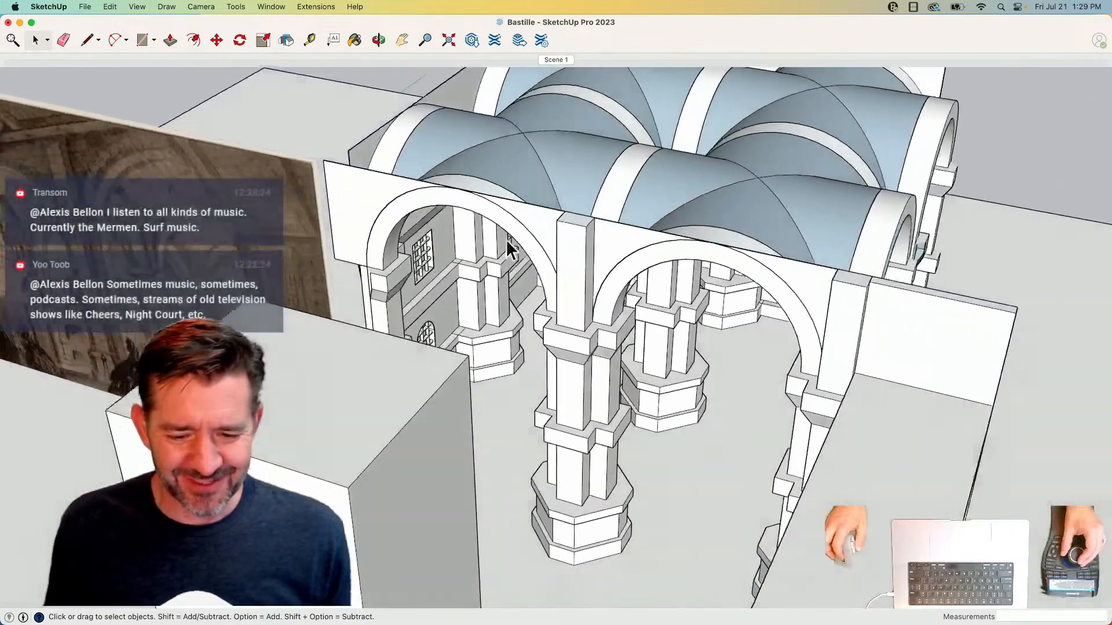
# - Draw a 26' 8 3/8" by 1' rectangle along the front arcade wall's top and push/pull it into a beam about 1' 11 3/4" high
pyautogui.press('l')
pyautogui.click(382, 222)
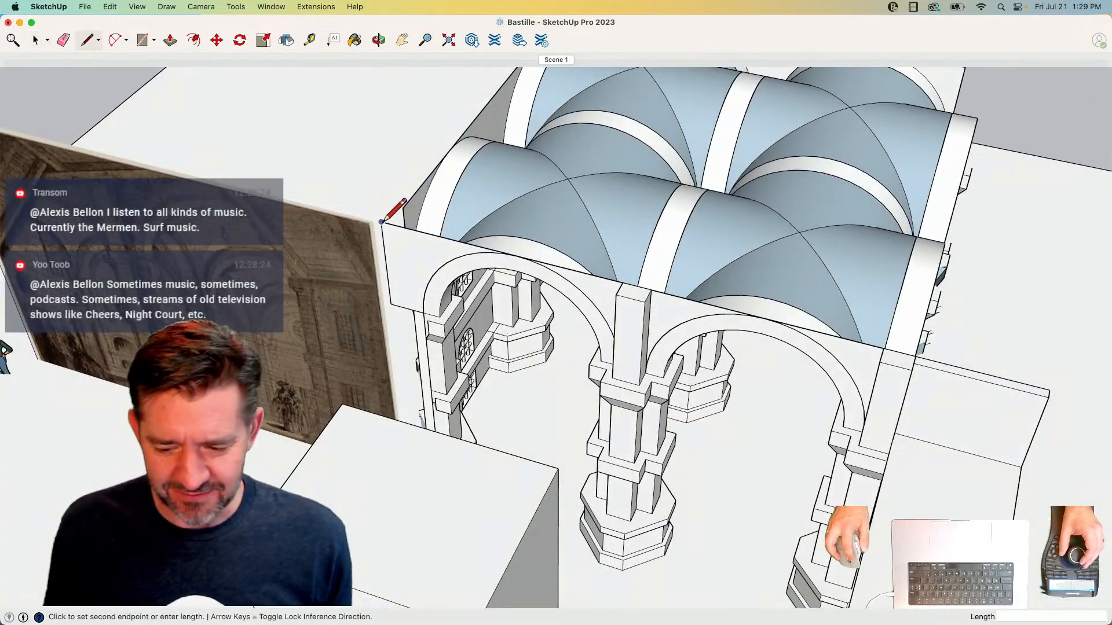
pyautogui.click(882, 348)
pyautogui.press('r')
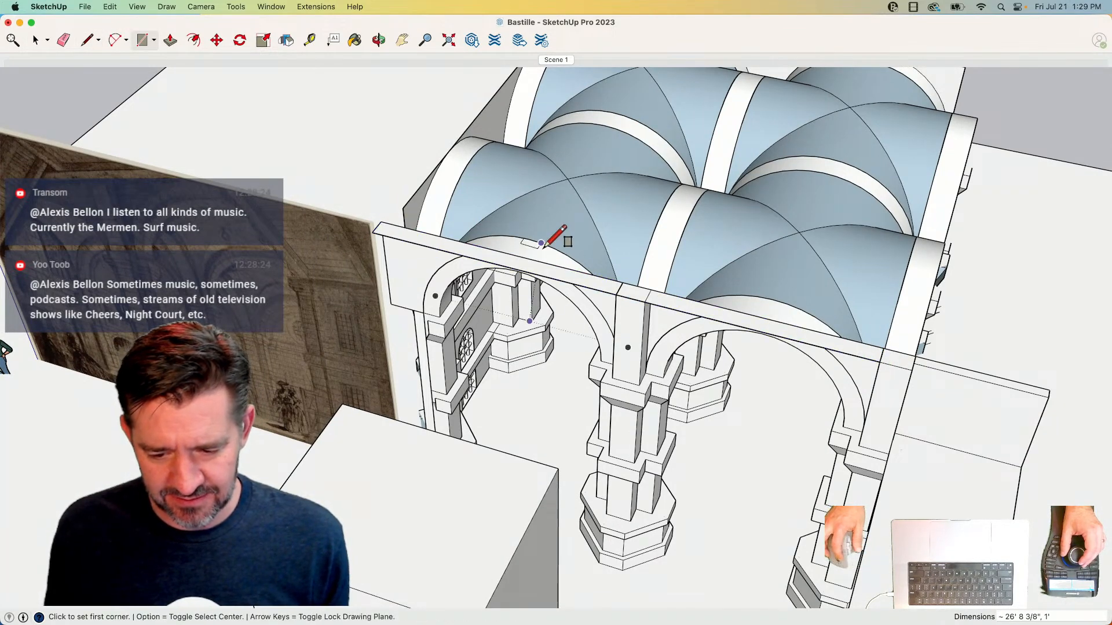
pyautogui.press('p')
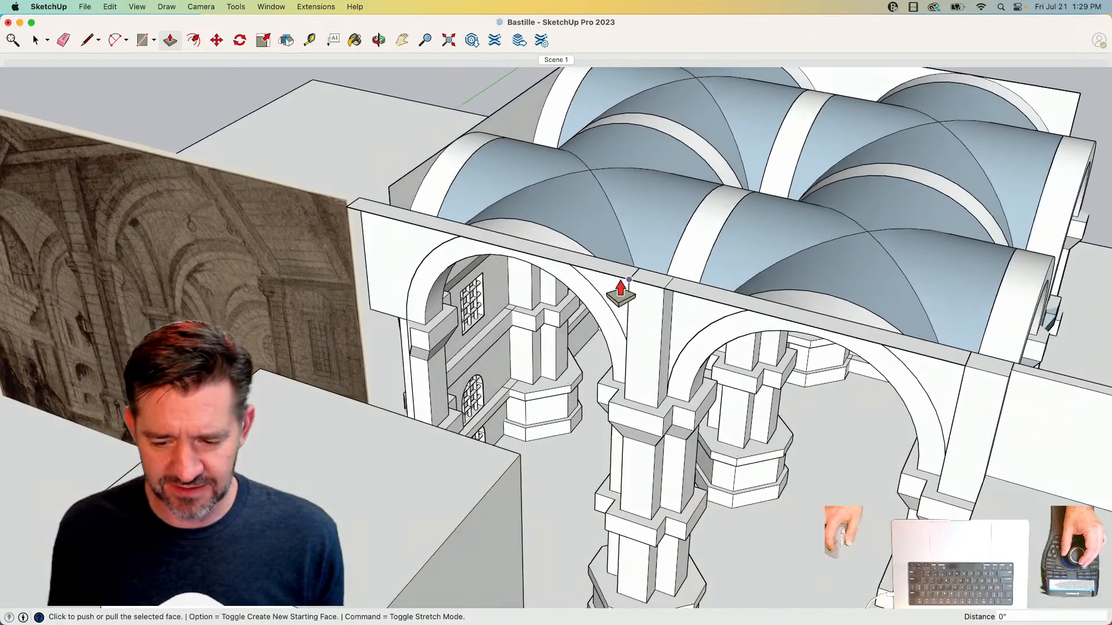
pyautogui.click(590, 272)
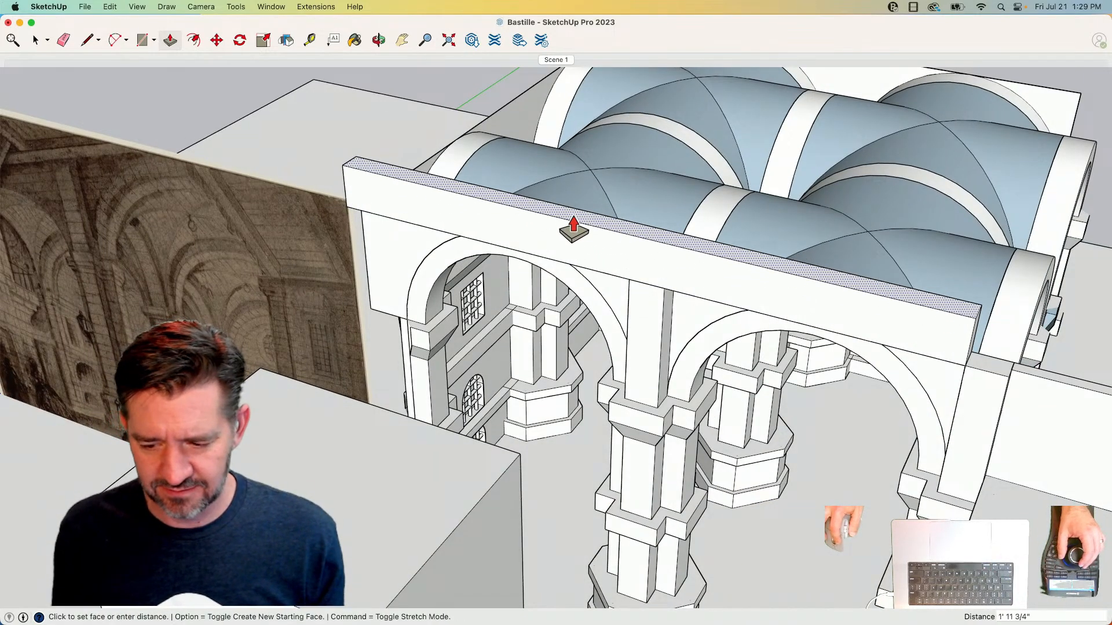
pyautogui.click(601, 283)
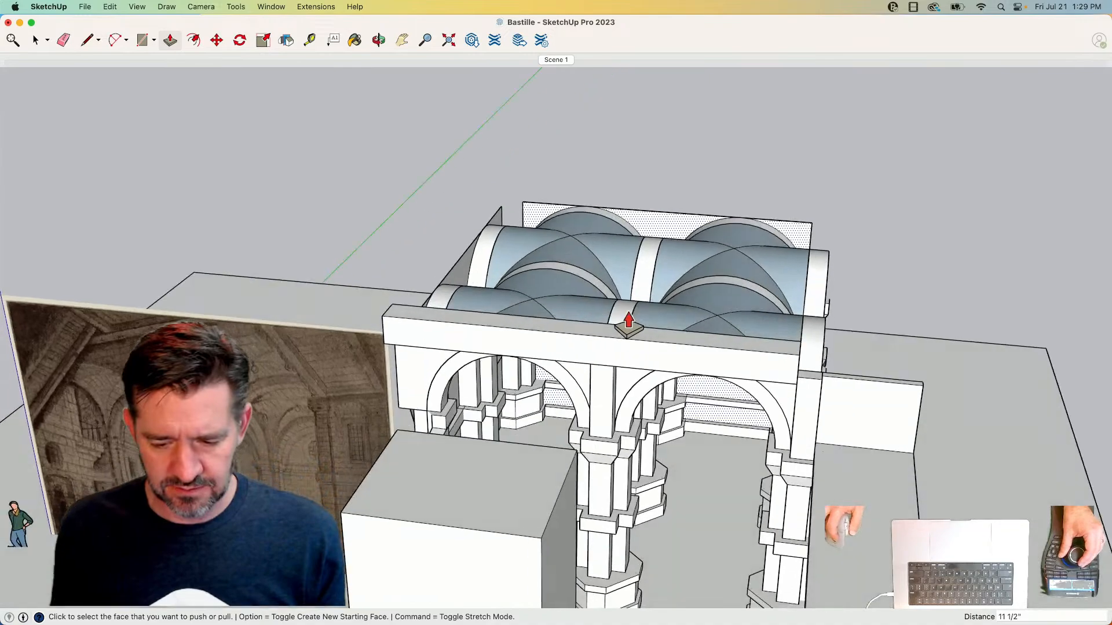
# - Draw a horizontal ceiling rectangle about 26' 8 3/8" by 19' 7 1/8" forward from the beam's top edge and reverse its face
pyautogui.press('r')
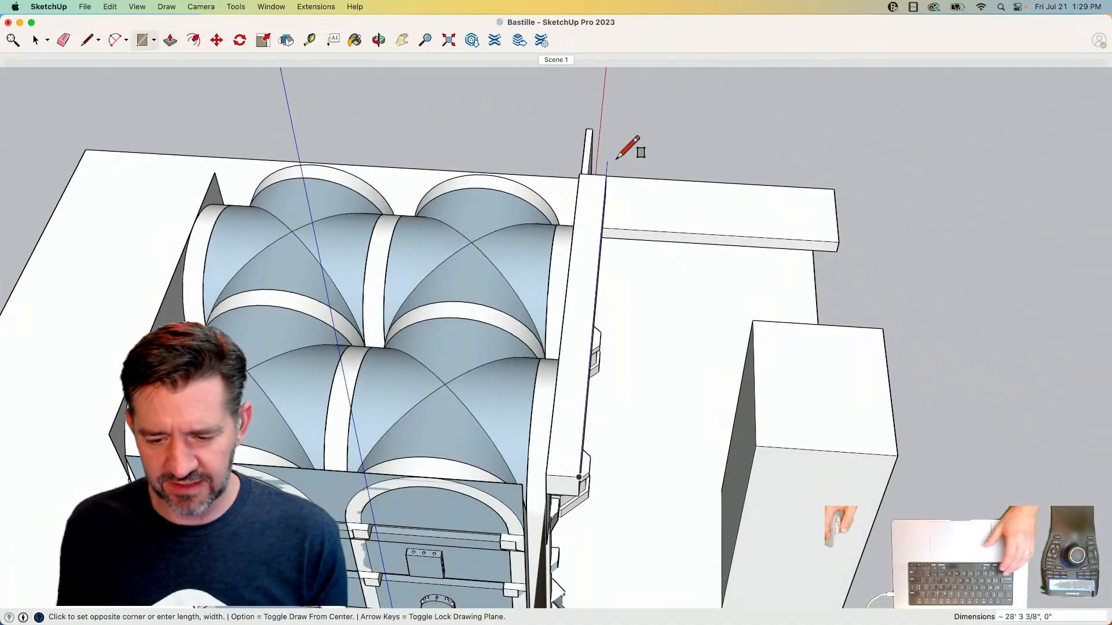
pyautogui.click(877, 183)
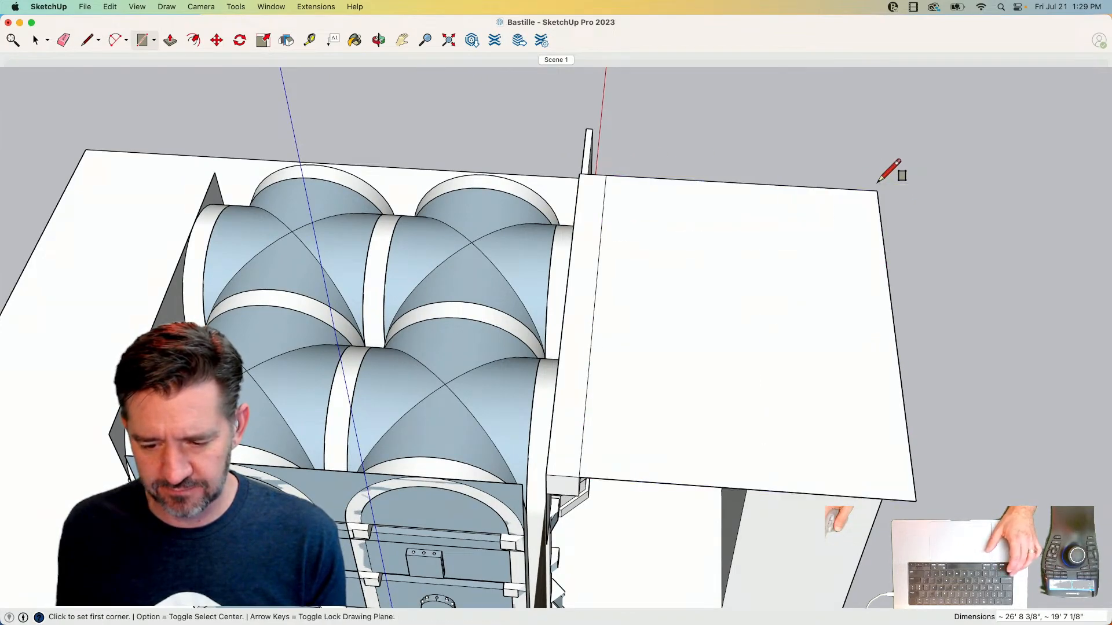
pyautogui.press('space')
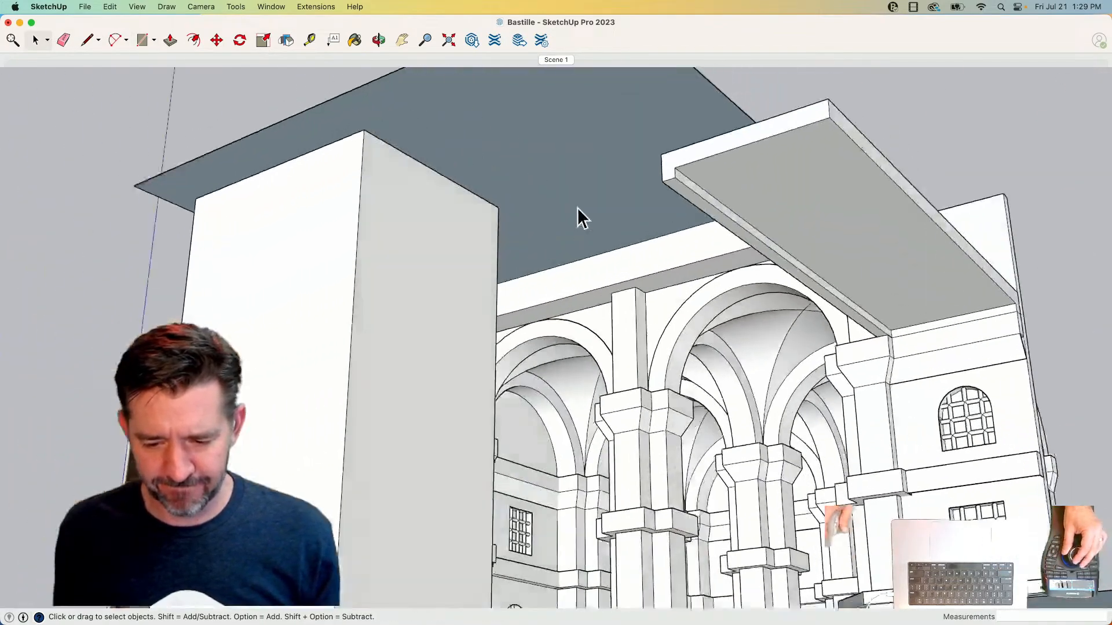
pyautogui.rightClick(578, 207)
pyautogui.click(607, 321)
# - Push/pull the foreground block's top face up to the level of the new ceiling face
pyautogui.press('p')
pyautogui.press('Escape')
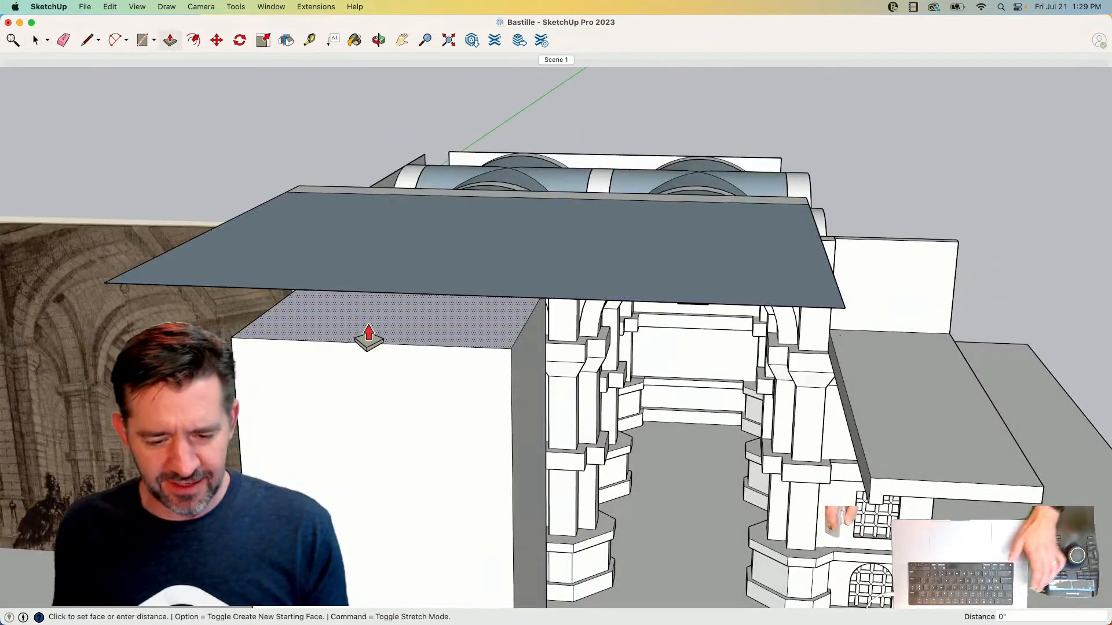
pyautogui.click(373, 324)
pyautogui.click(152, 258)
pyautogui.press('space')
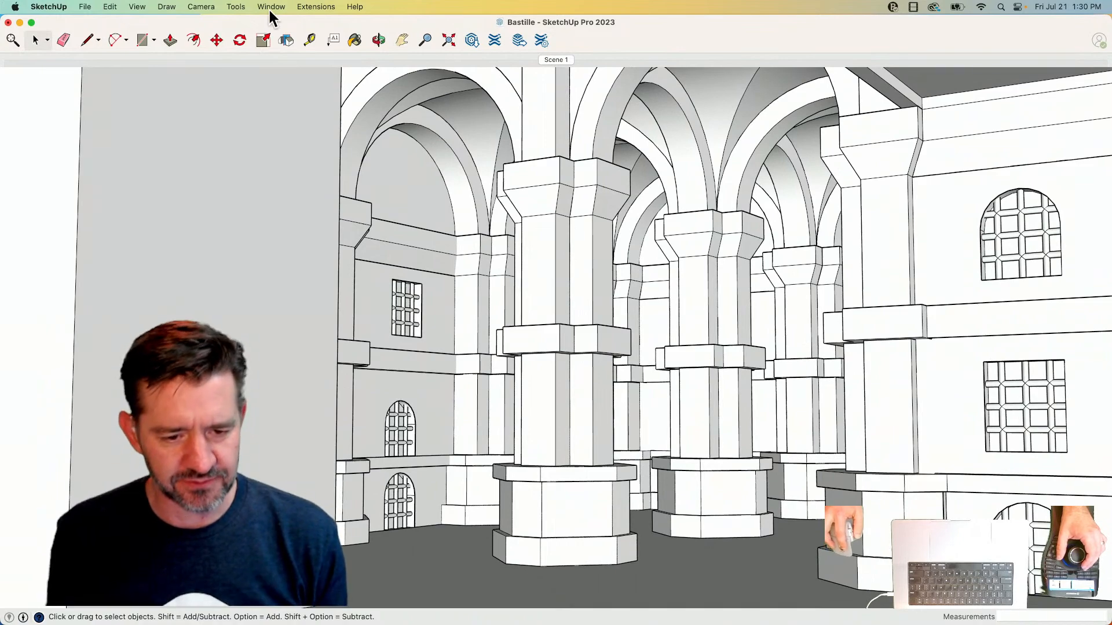
# - Widen the camera's field of view interactively so more of the hall fits in the scene
pyautogui.click(199, 8)
pyautogui.click(242, 183)
pyautogui.moveTo(547, 104)
pyautogui.mouseDown()
pyautogui.moveTo(543, 85)
pyautogui.moveTo(549, 125)
pyautogui.mouseUp()
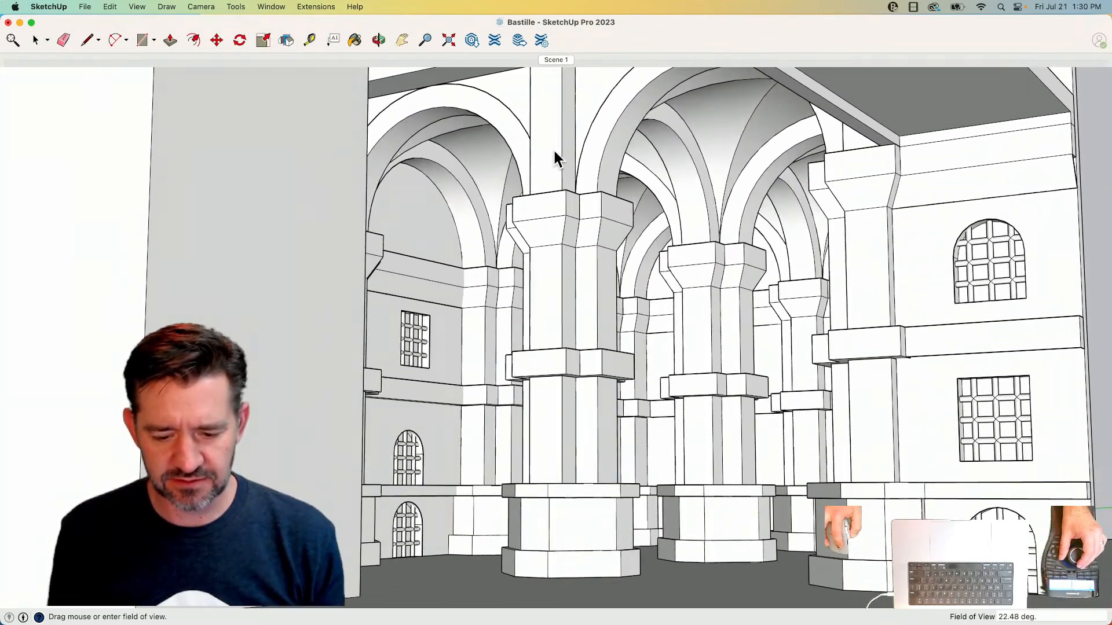
pyautogui.moveTo(554, 150); pyautogui.dragTo(561, 289)
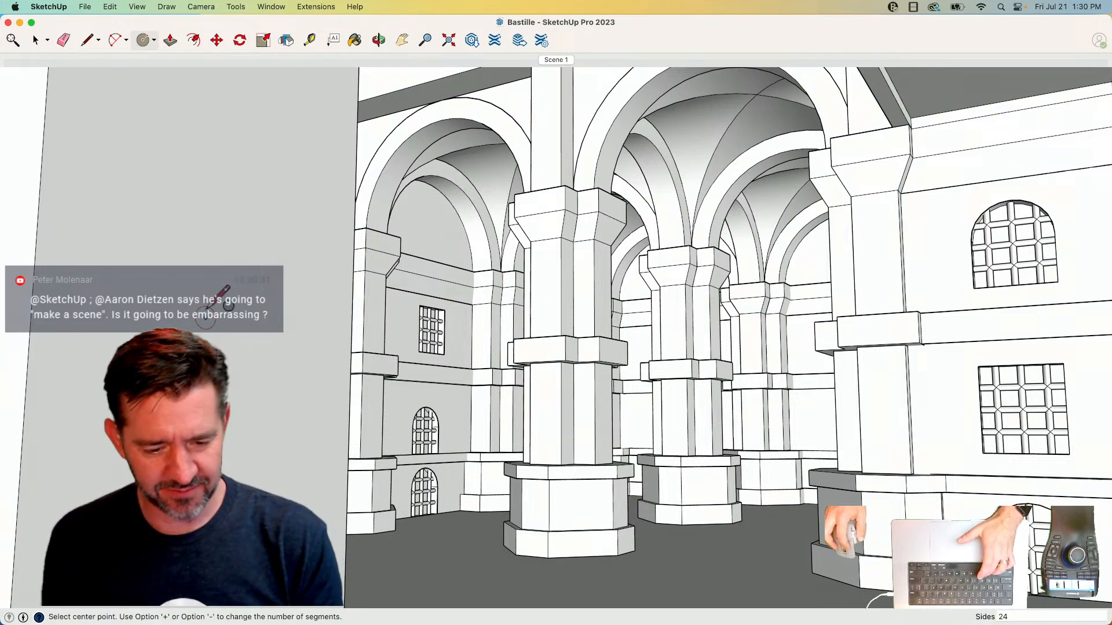
pyautogui.press('p')
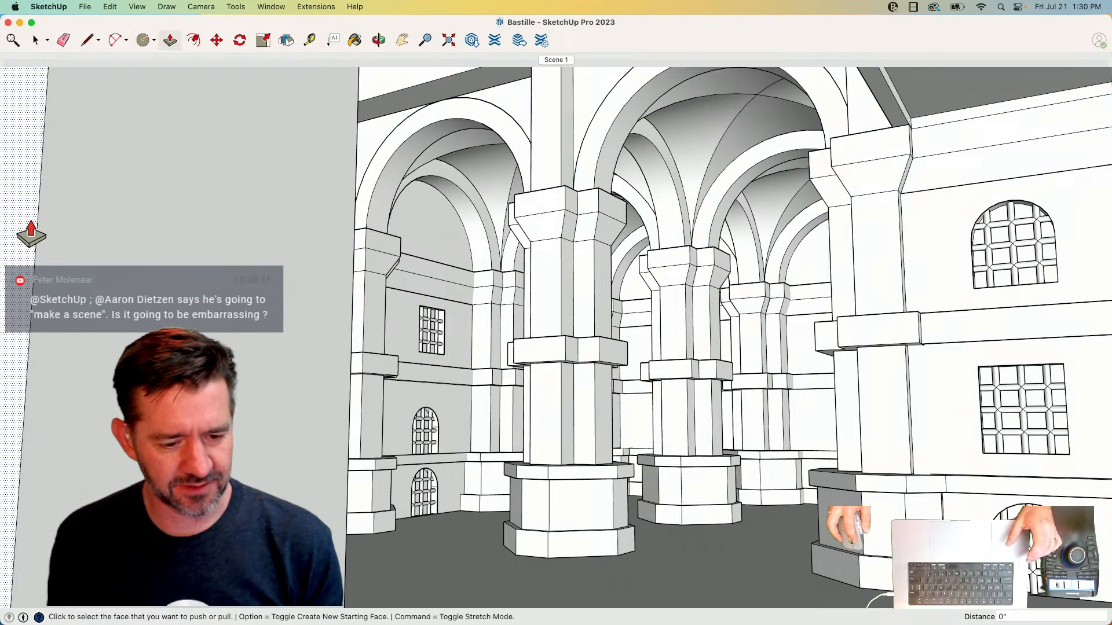
pyautogui.press('Escape')
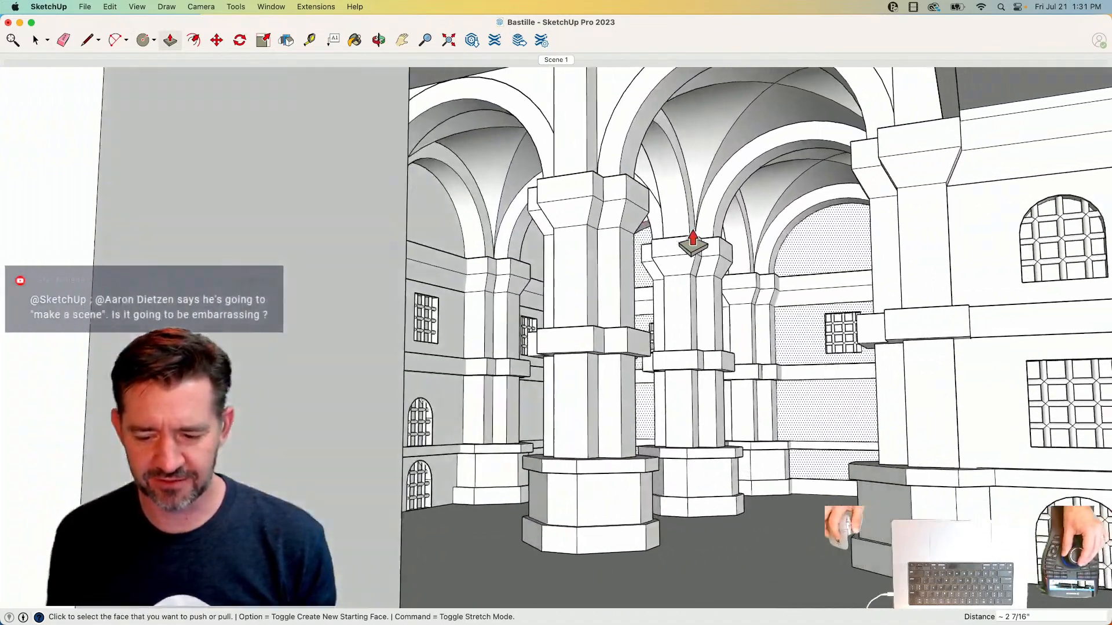
pyautogui.press('space')
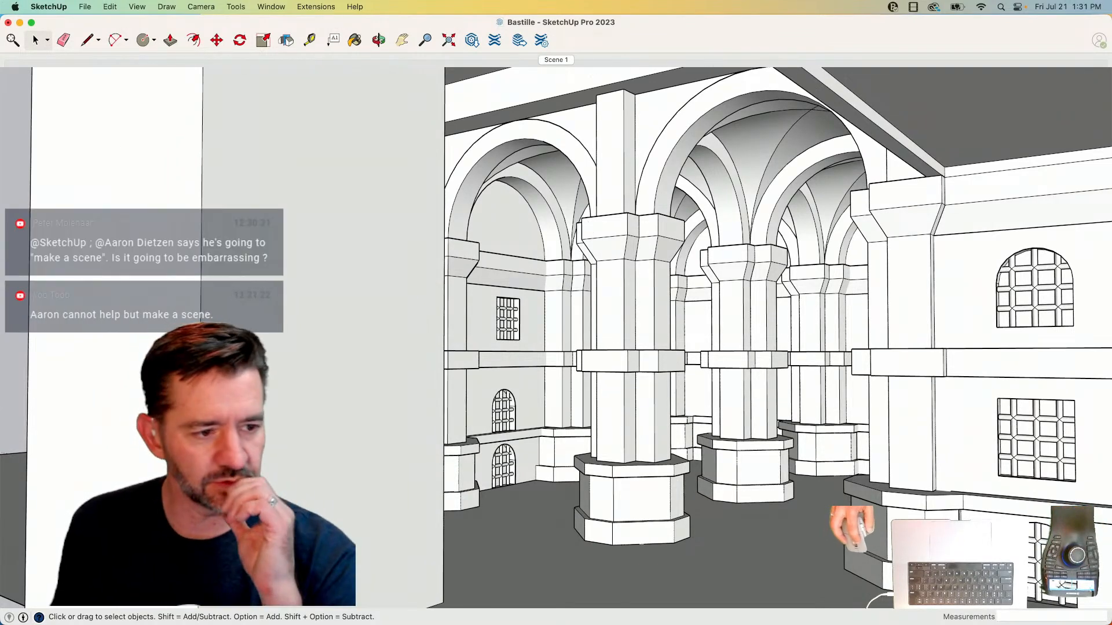
# - Update Scene 1 to store the current camera location
pyautogui.moveTo(643, 624)
pyautogui.mouseDown()
pyautogui.moveTo(674, 530)
pyautogui.moveTo(959, 139)
pyautogui.moveTo(1000, 101)
pyautogui.mouseUp()
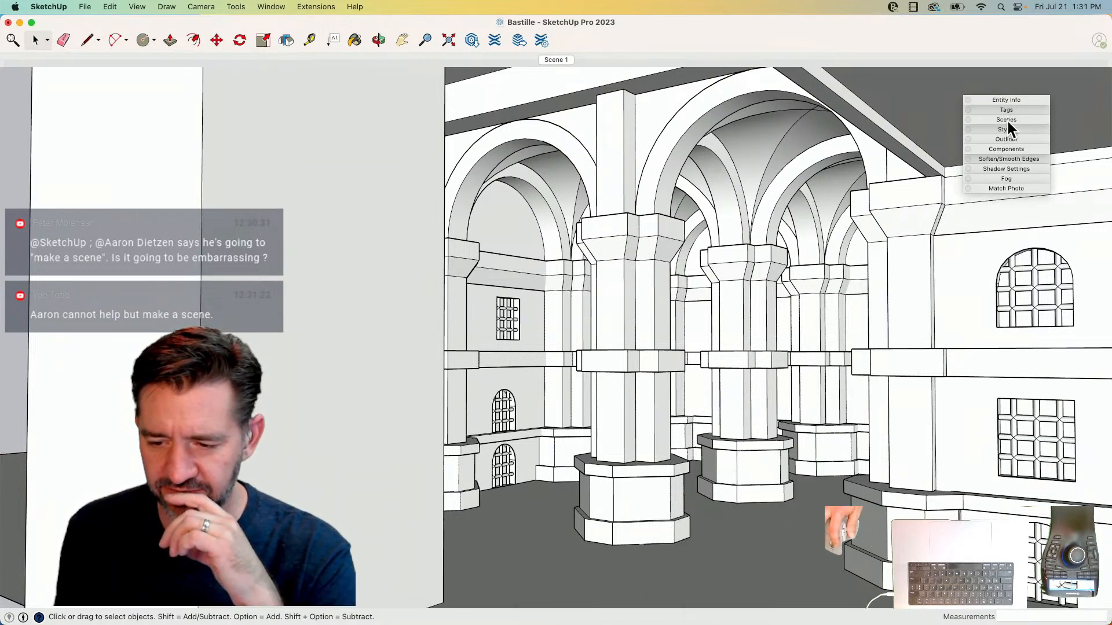
pyautogui.click(1007, 120)
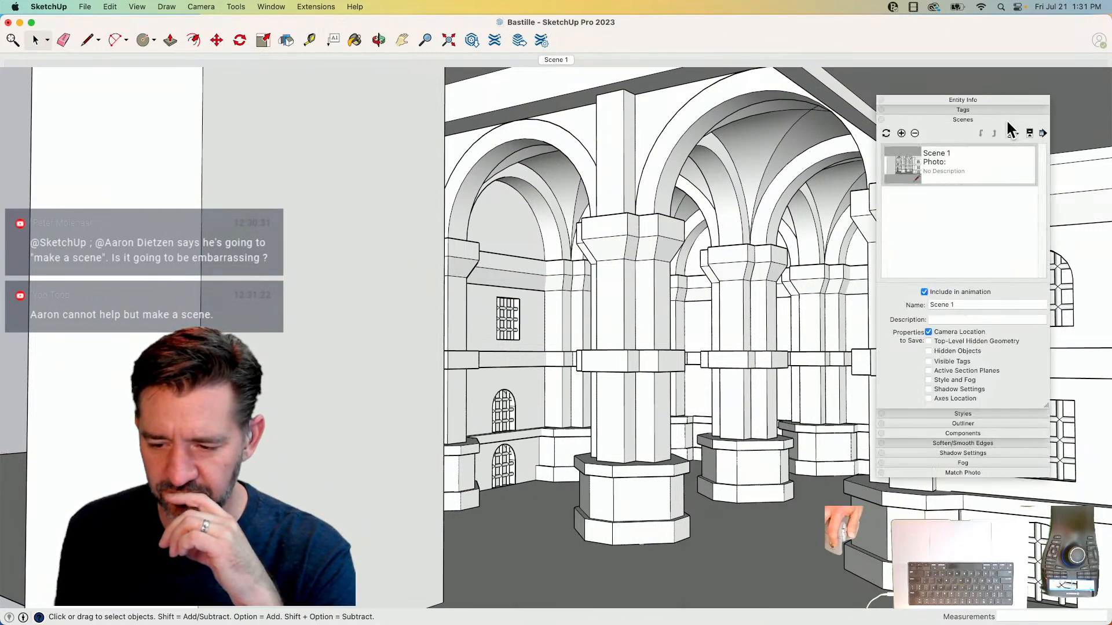
pyautogui.click(886, 134)
pyautogui.click(988, 314)
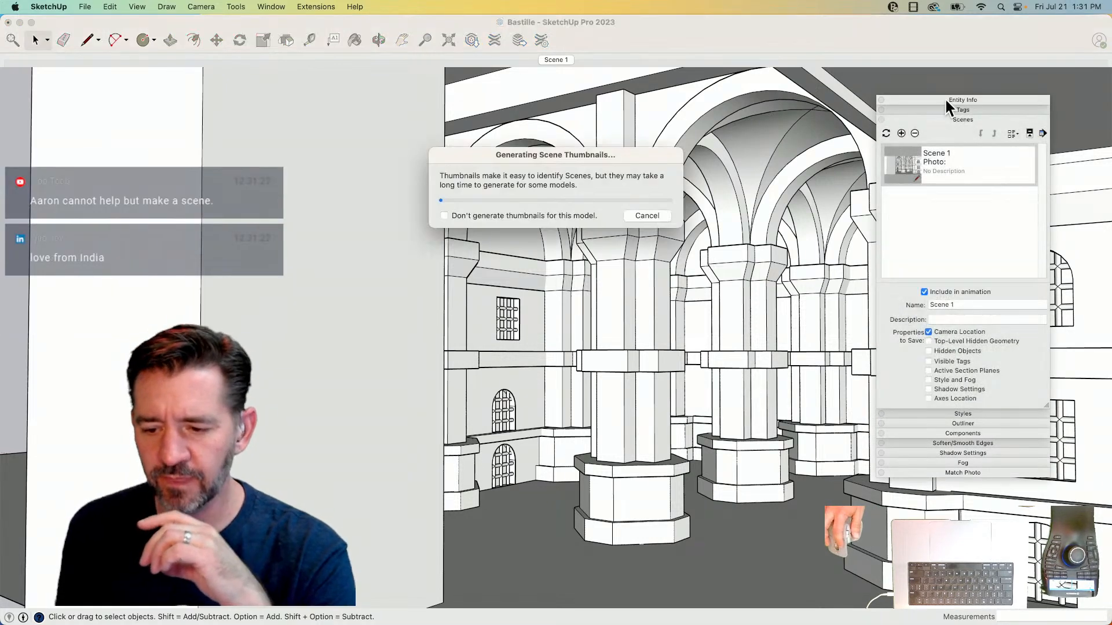
# - Clear the panels away, adjust the foreground block's long face slightly, extend its end face about 14' 3/16", and return to Scene 1
pyautogui.click(946, 120)
pyautogui.moveTo(999, 99); pyautogui.dragTo(0, 124)
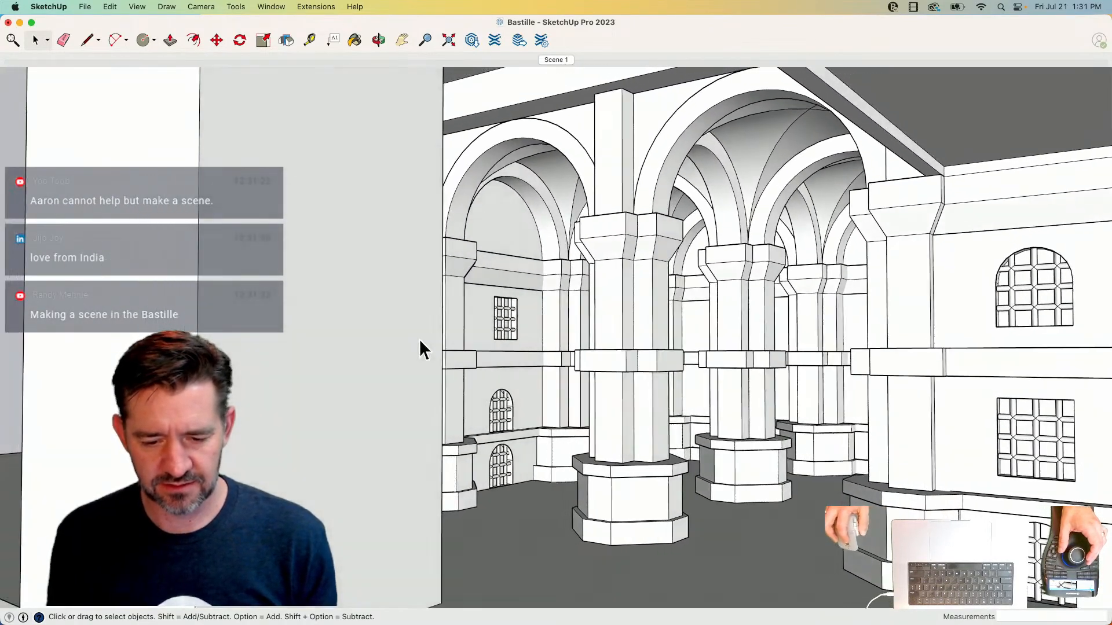
pyautogui.press('p')
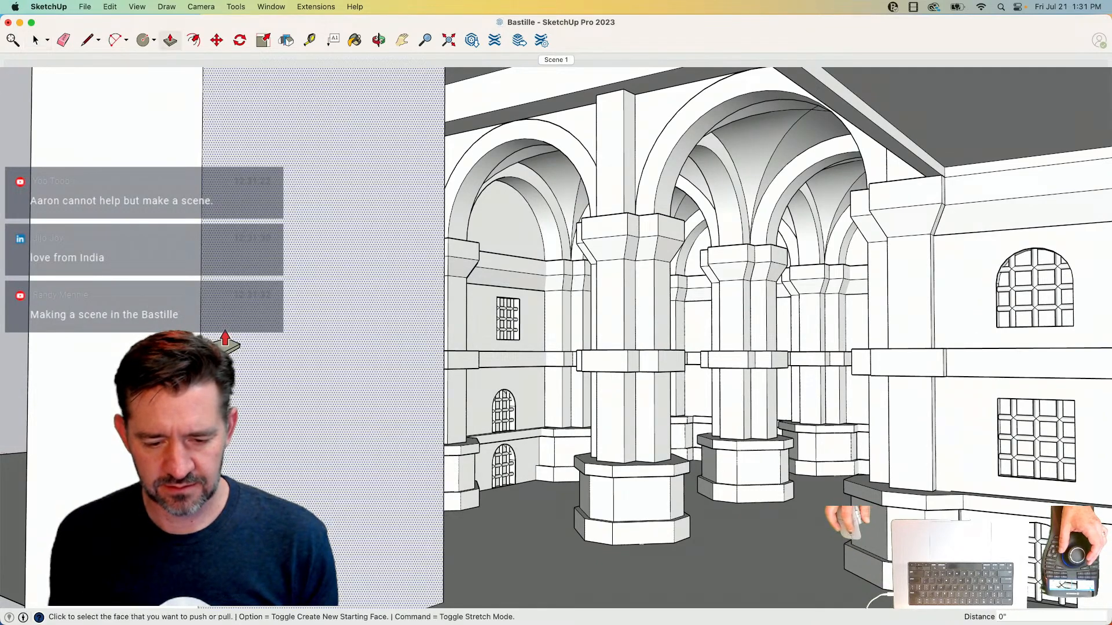
pyautogui.click(224, 333)
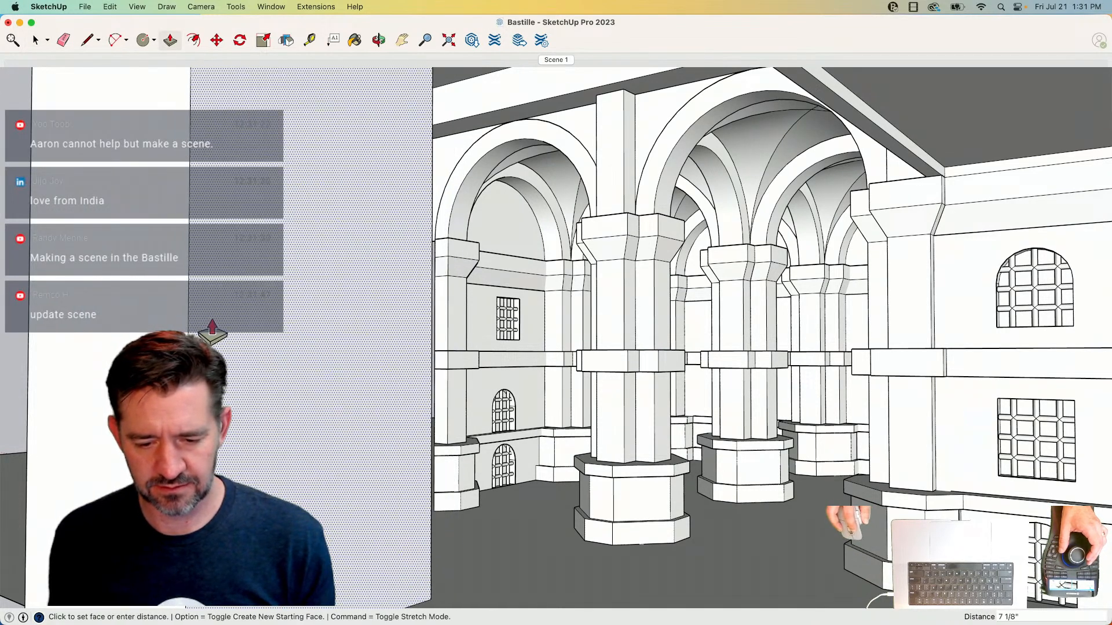
pyautogui.click(216, 332)
pyautogui.click(157, 359)
pyautogui.click(395, 286)
pyautogui.click(565, 60)
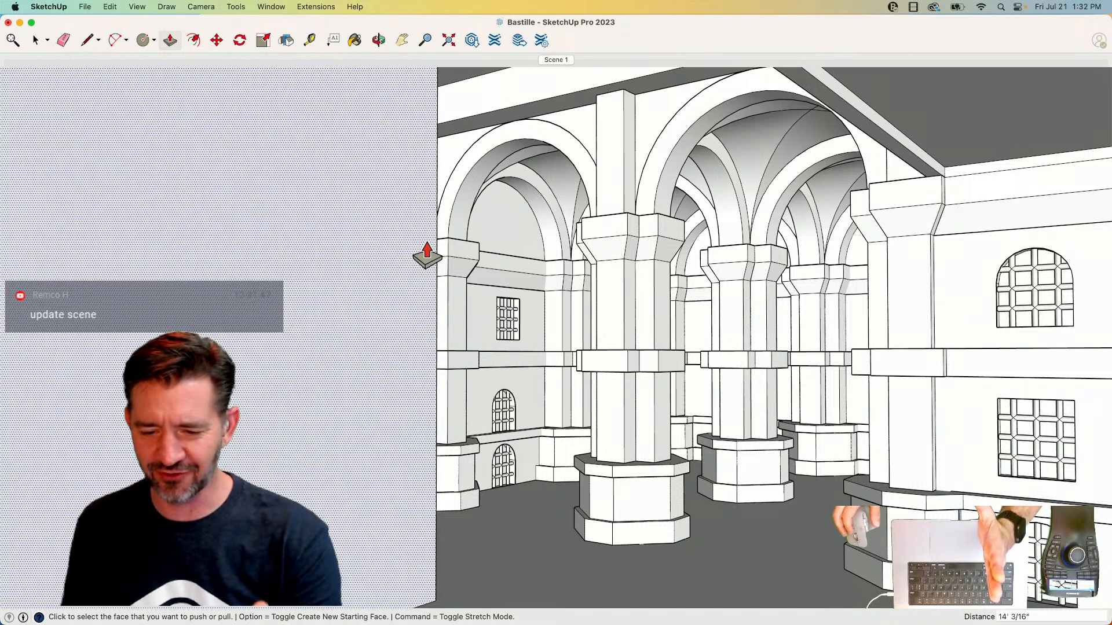
# - Draw a circle of about 1' 6 3/4" radius on the block's long face and copy it straight down about 3' 9 1/4"
pyautogui.press('c')
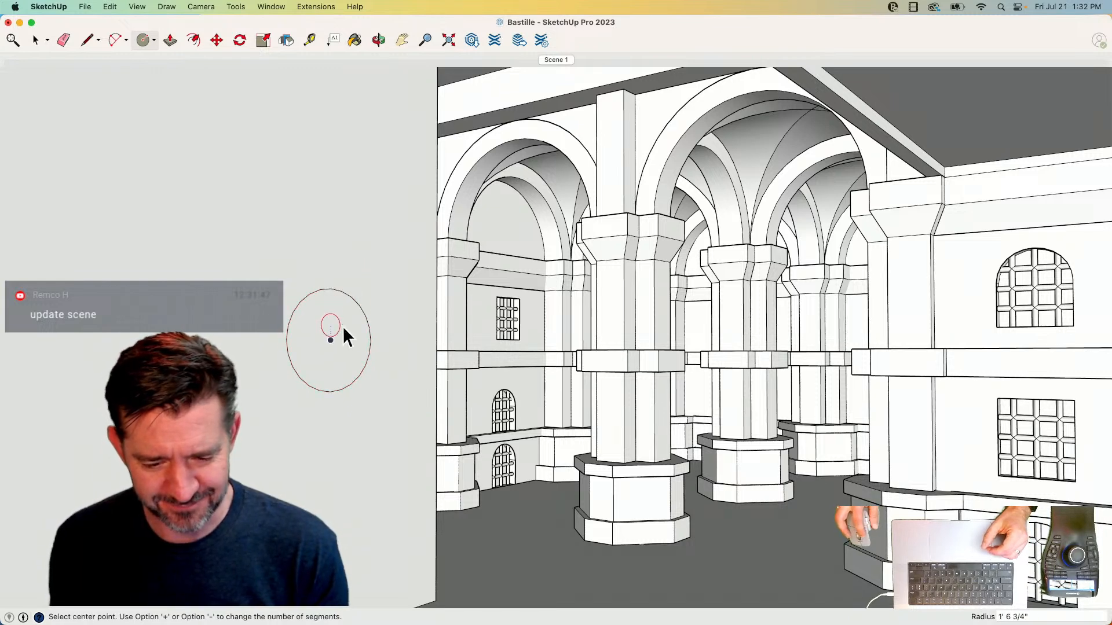
pyautogui.press('space')
pyautogui.click(340, 348)
pyautogui.press('m')
pyautogui.click(328, 287)
pyautogui.press('alt')
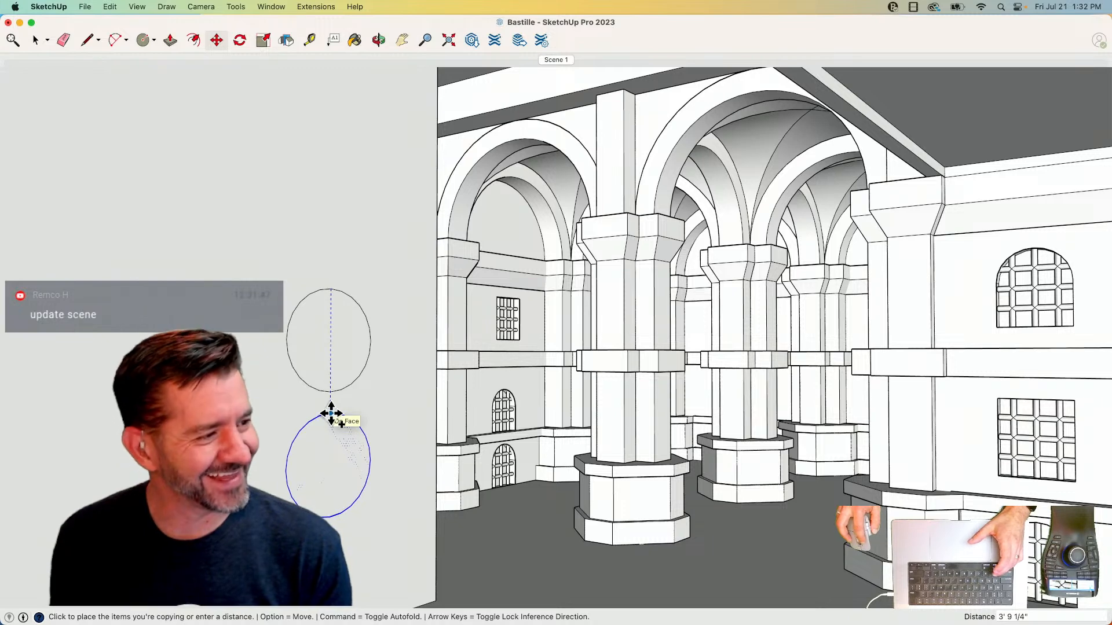
pyautogui.click(330, 412)
# - Select both circular faces together and move them slightly upward on the block's long face
pyautogui.press('space')
pyautogui.keyDown('shift'); pyautogui.click(327, 363); pyautogui.keyUp('shift')
pyautogui.press('m')
pyautogui.click(324, 461)
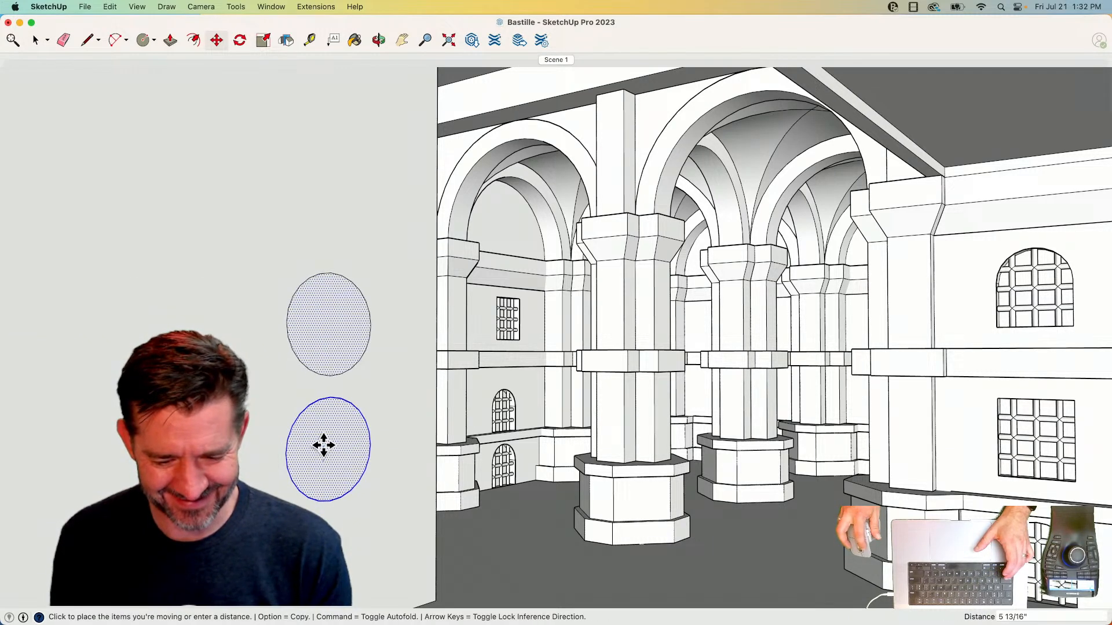
pyautogui.click(323, 441)
# - Turn the lower circle into an arched doorway by drawing vertical lines from its sides to the floor and erasing its lower arc
pyautogui.press('l')
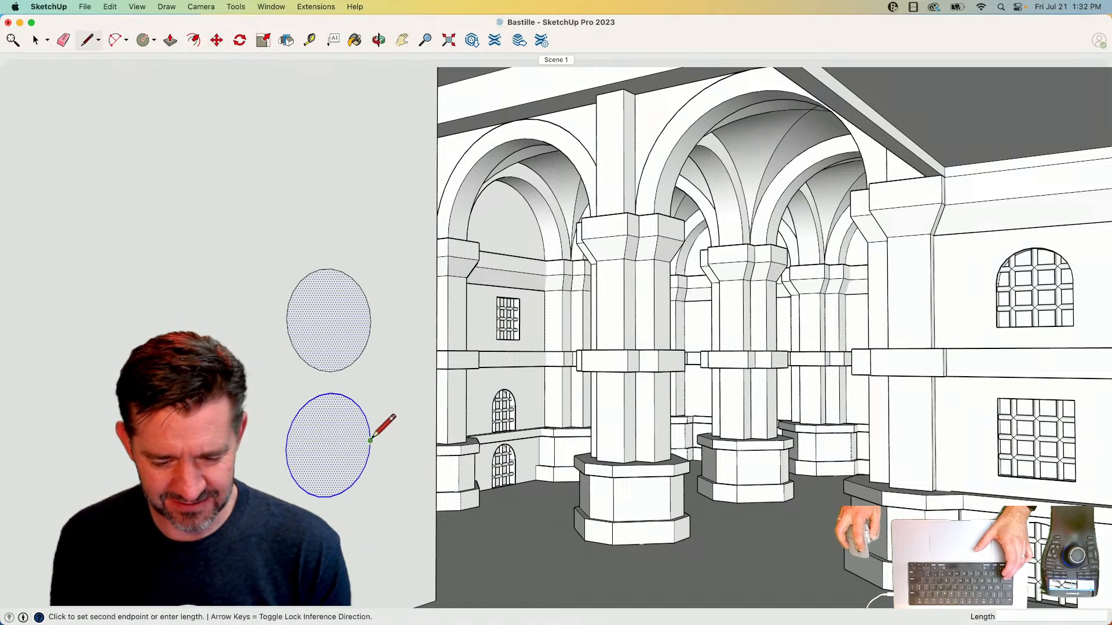
pyautogui.scroll(-3, 370, 441)
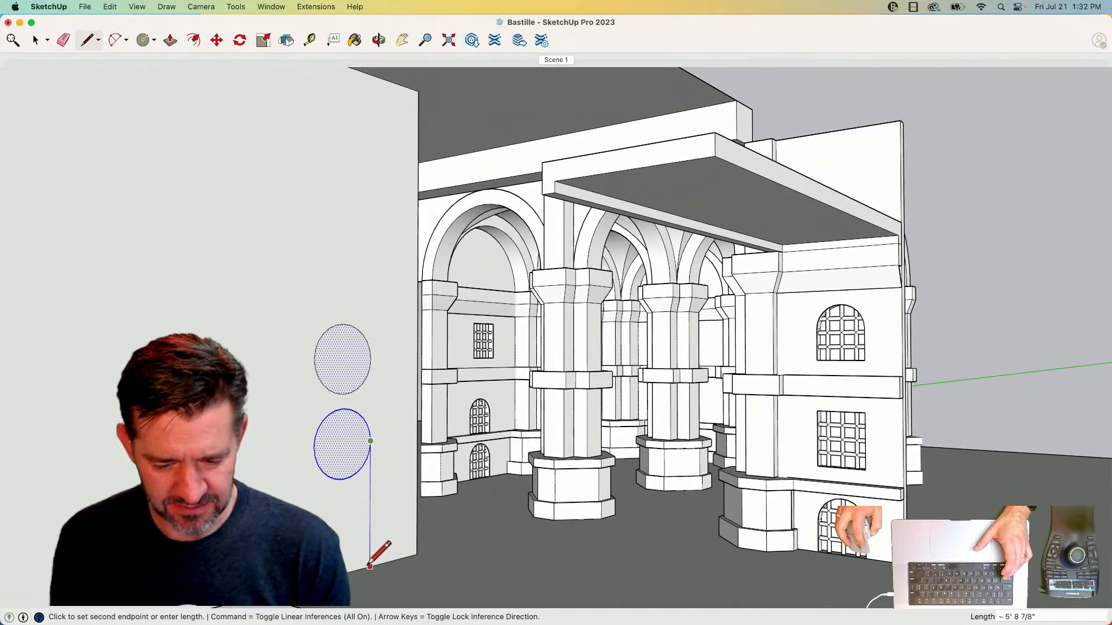
pyautogui.click(370, 566)
pyautogui.press('Escape')
pyautogui.click(314, 446)
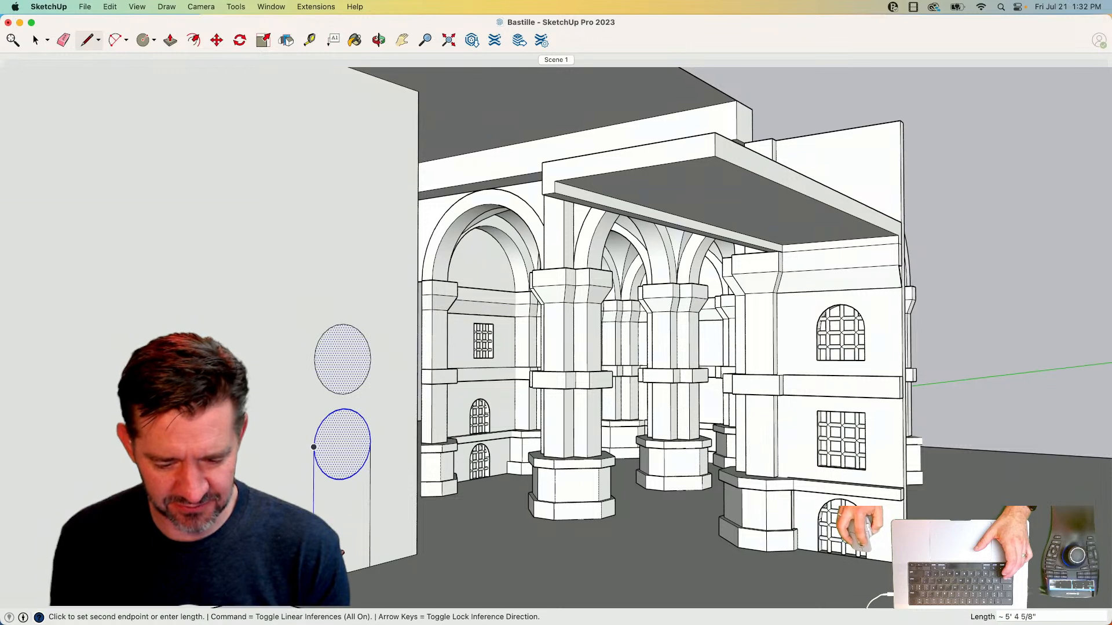
pyautogui.press('e')
pyautogui.click(345, 478)
# - Push the arched doorway and the circle into the block by the same depth and erase the crease line inside the arch
pyautogui.press('p')
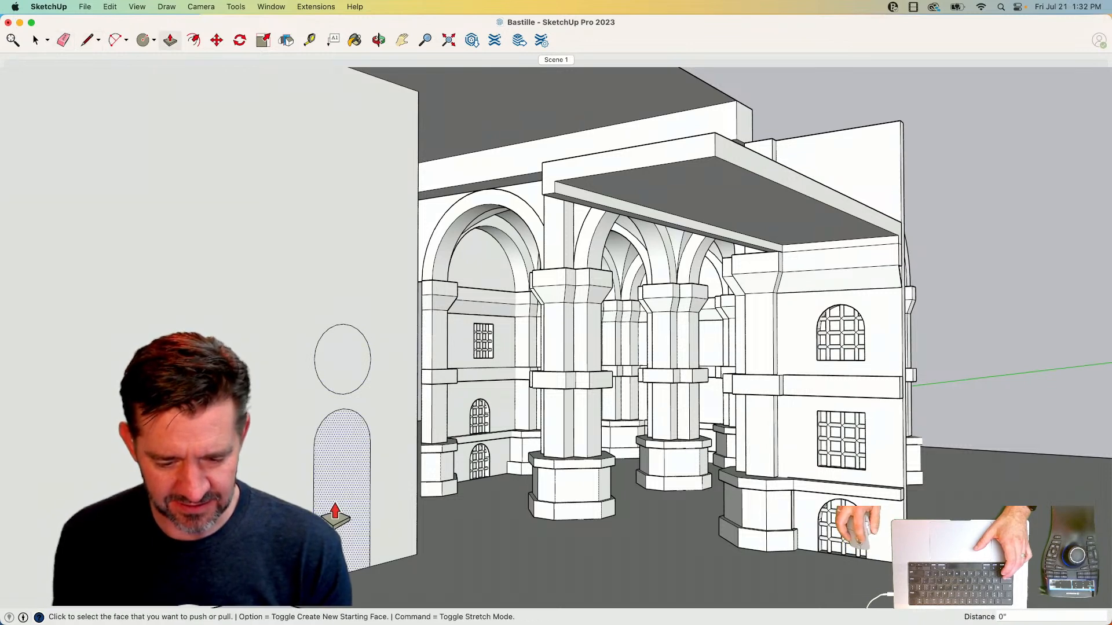
pyautogui.click(282, 486)
pyautogui.doubleClick(345, 359)
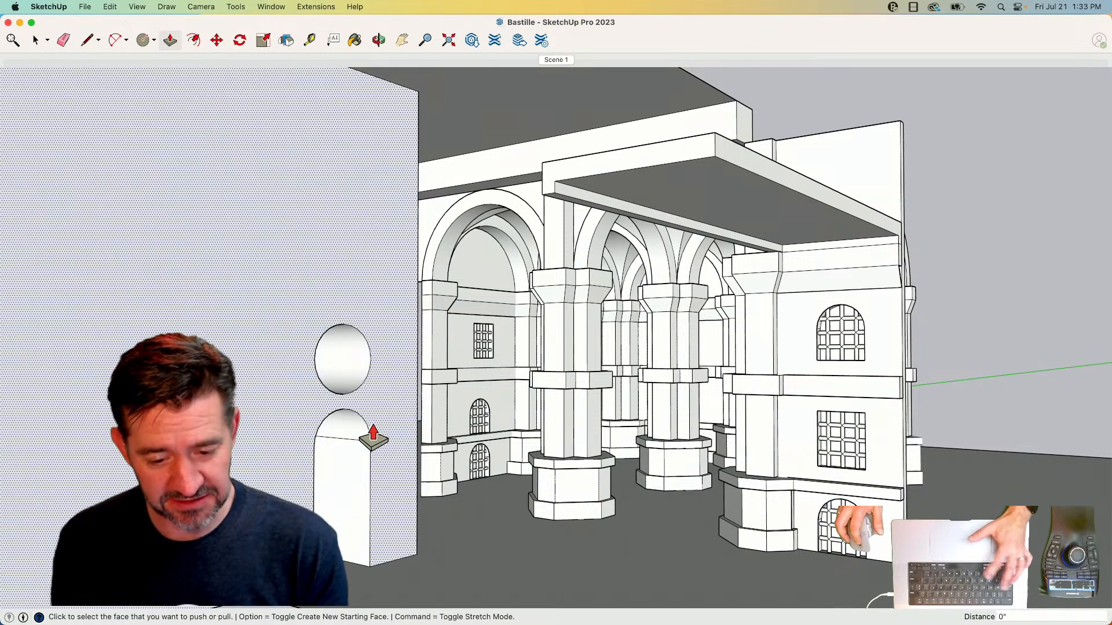
pyautogui.press('e')
pyautogui.click(345, 440)
# - Copy the rectangular window grille out of the hall's side wall group and paste it in the open area in front of the block
pyautogui.press('space')
pyautogui.doubleClick(830, 438)
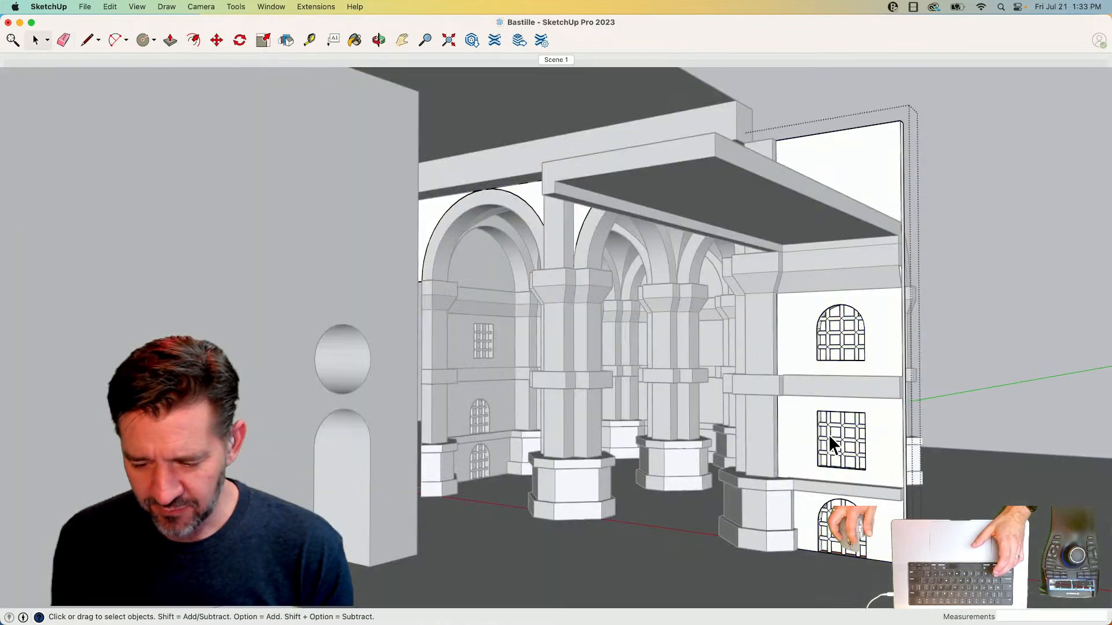
pyautogui.doubleClick(829, 438)
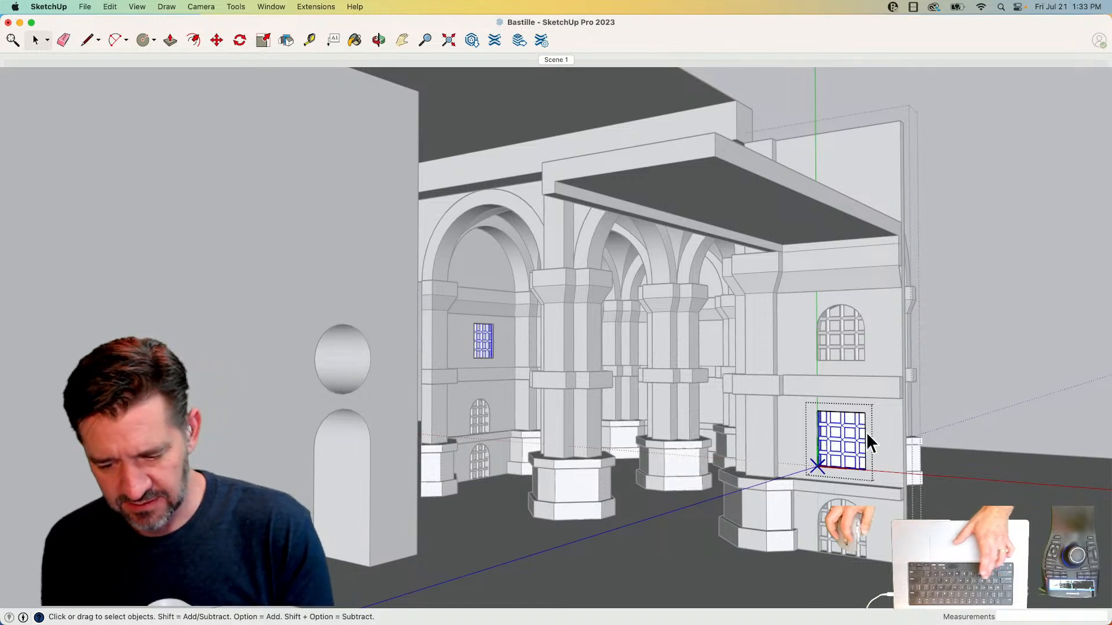
pyautogui.press('Escape')
pyautogui.click(996, 317)
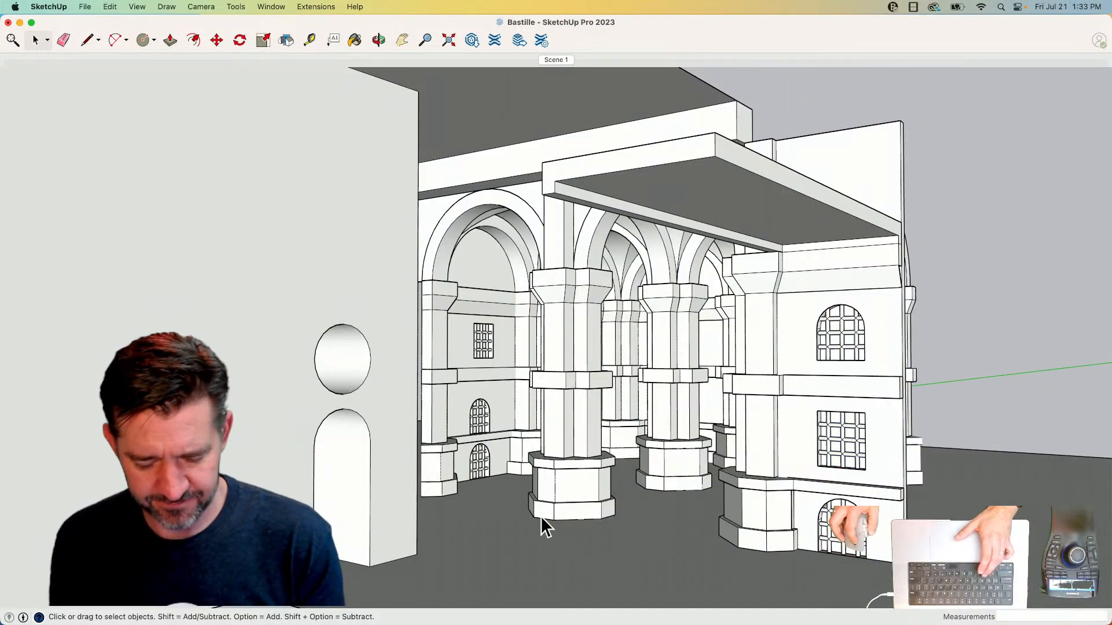
pyautogui.press('super+v')
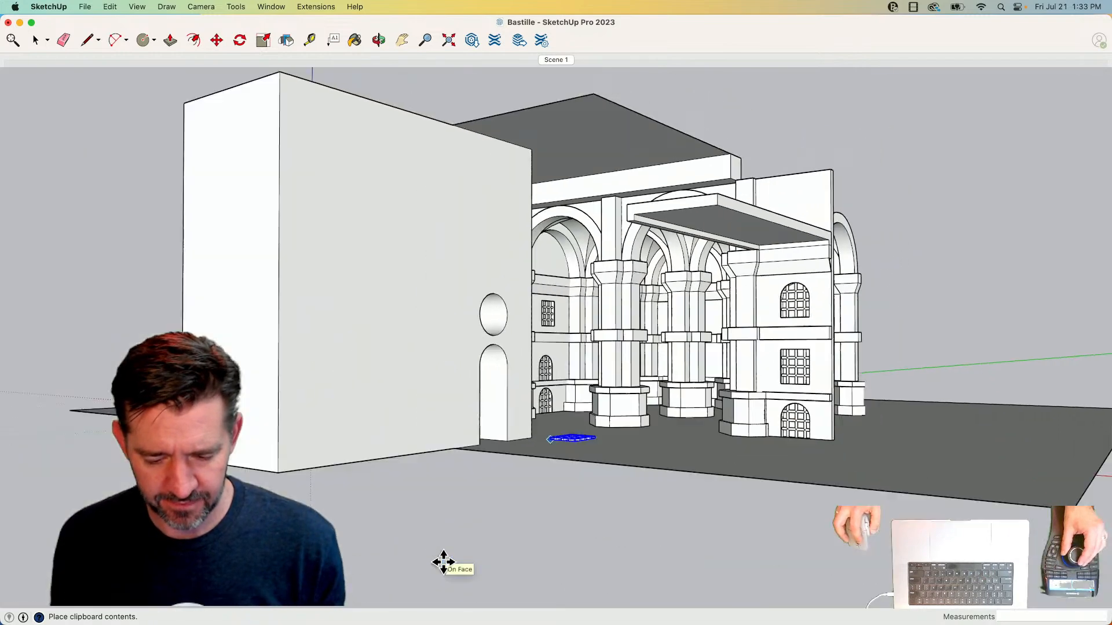
pyautogui.click(447, 516)
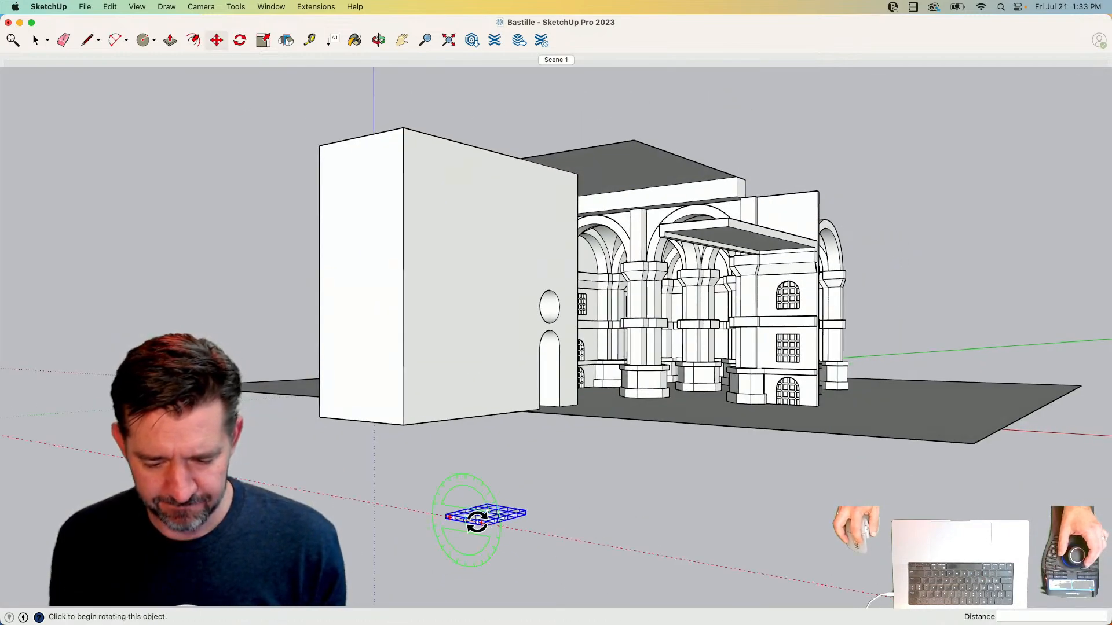
# - Rotate the pasted grille 90° upright, move it into the block's circular opening and lower it about 4 7/8"
pyautogui.click(478, 522)
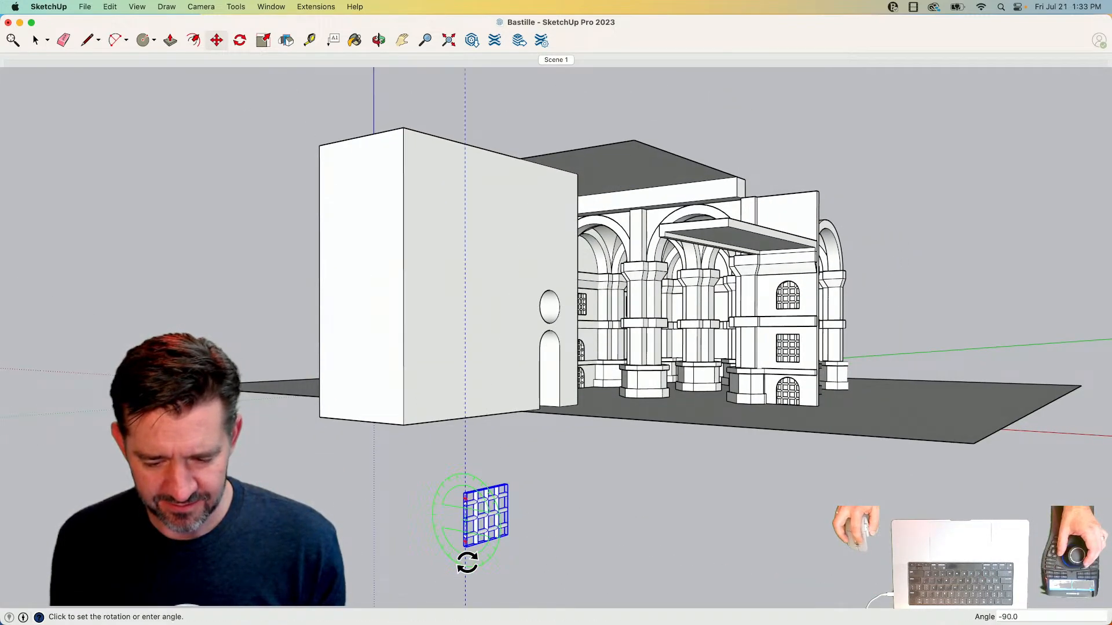
pyautogui.click(469, 563)
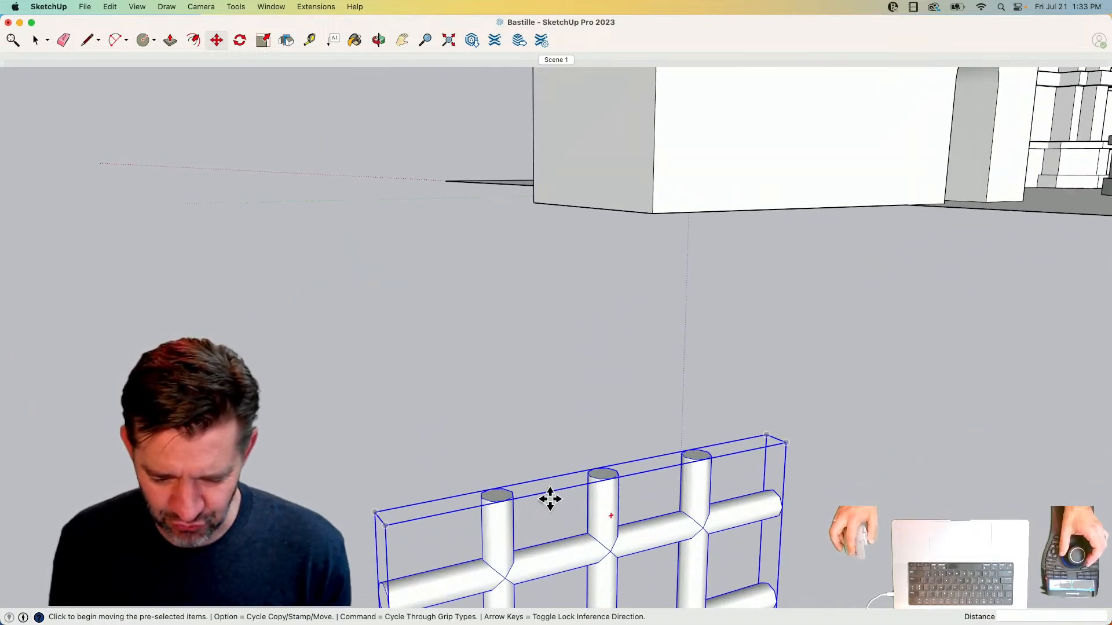
pyautogui.click(622, 470)
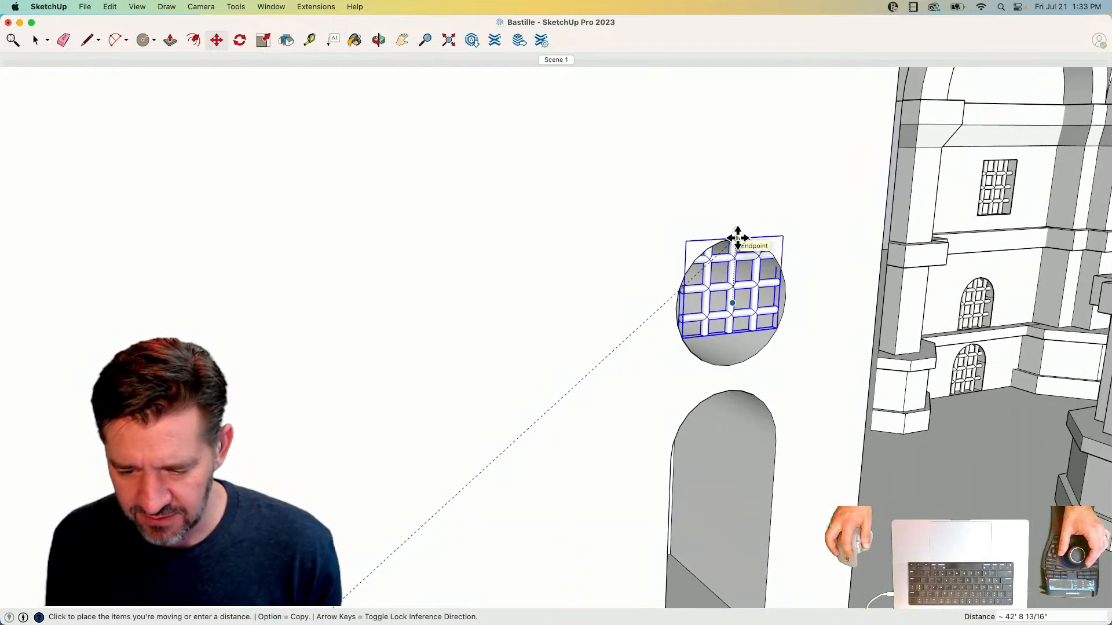
pyautogui.click(737, 237)
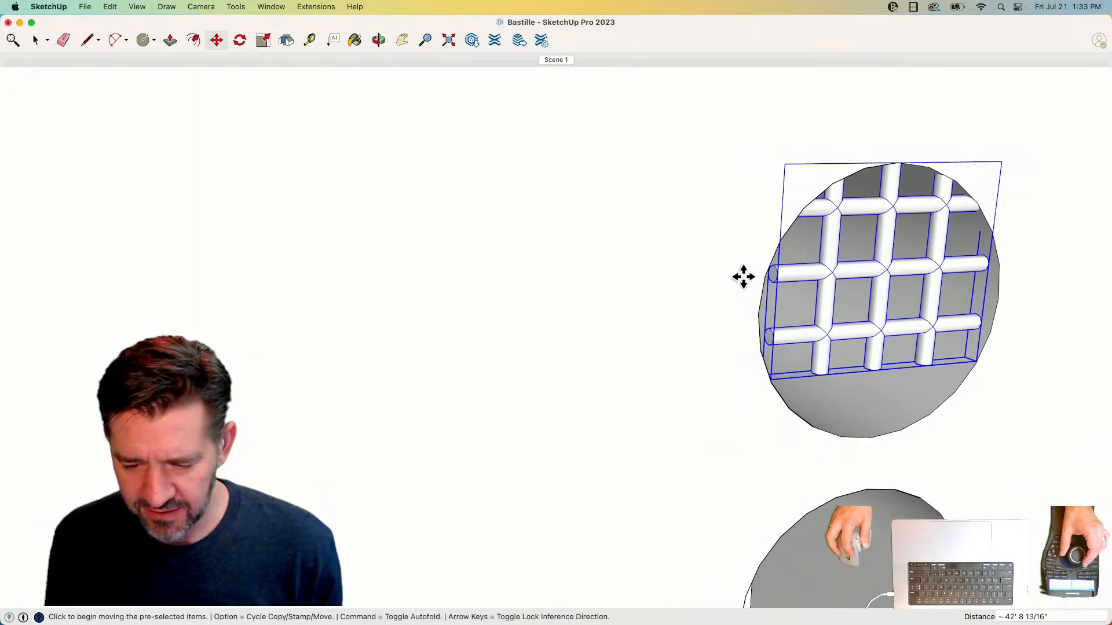
pyautogui.click(776, 273)
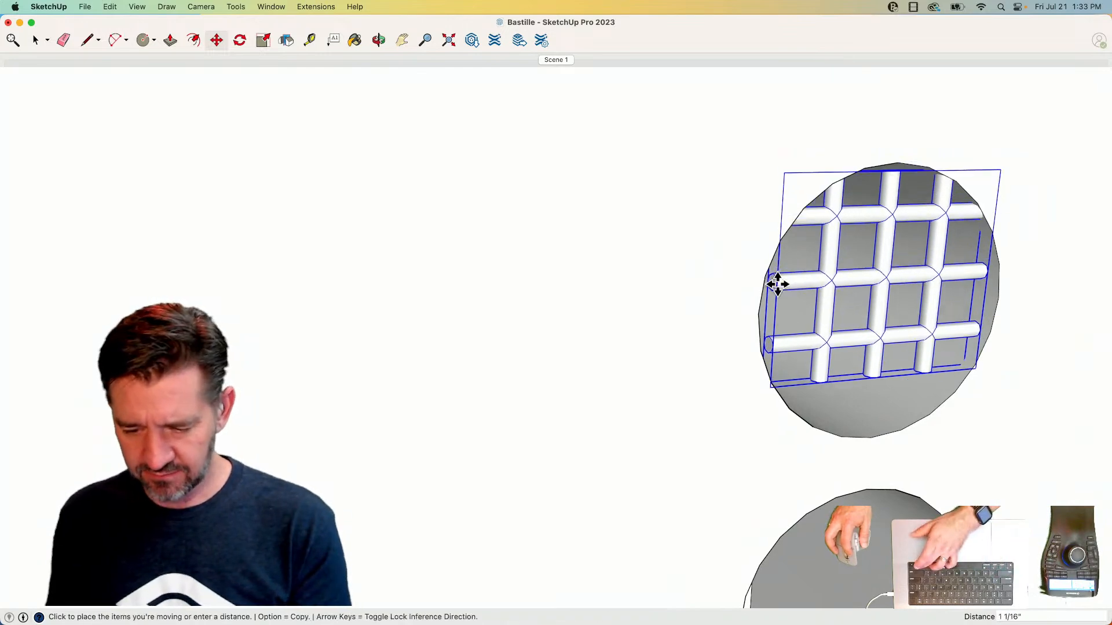
pyautogui.click(757, 318)
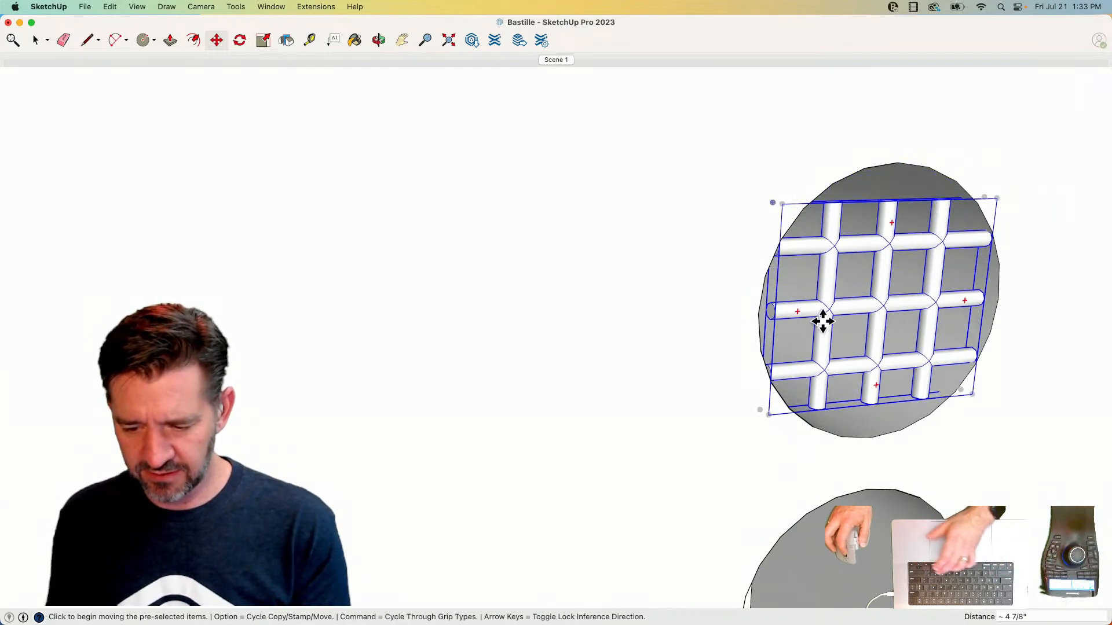
# - Try shifting the grille sideways within the circular opening and undo the move
pyautogui.press('space')
pyautogui.press('m')
pyautogui.click(891, 342)
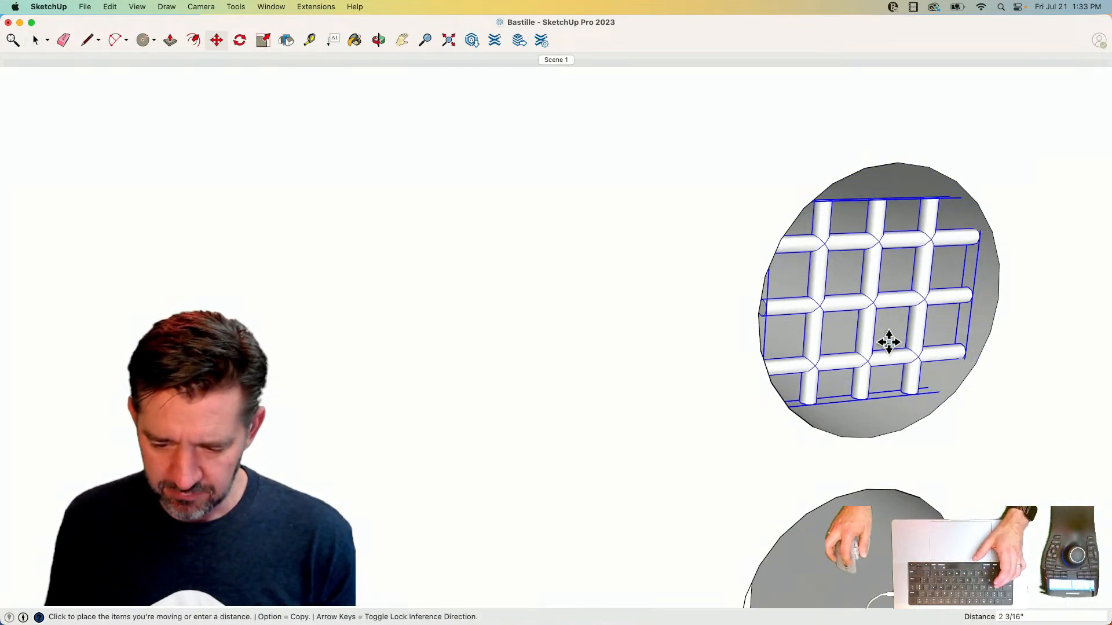
pyautogui.click(876, 338)
pyautogui.press('s')
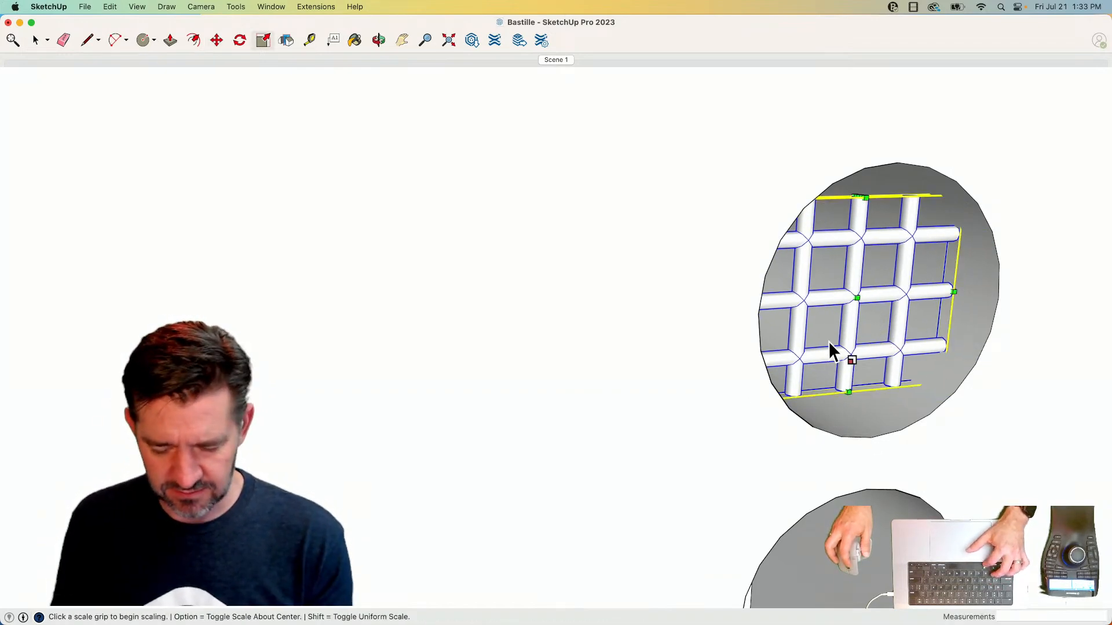
pyautogui.press('super+z')
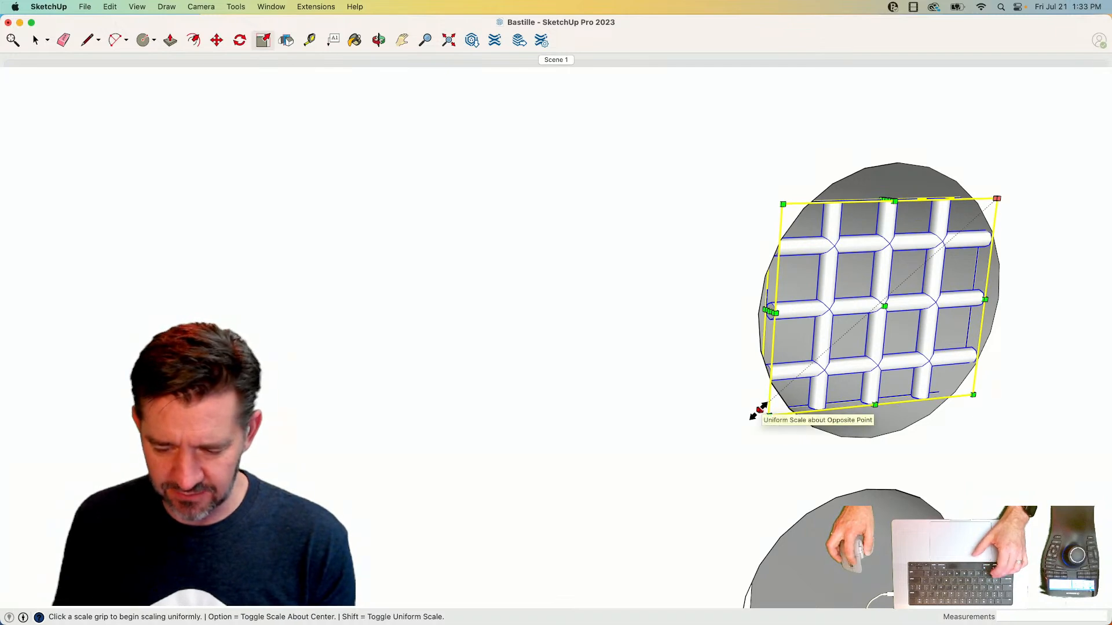
# - Scale the grille uniformly about its center until it covers the circular opening, move it back into the opening, and return to Scene 1
pyautogui.click(756, 412)
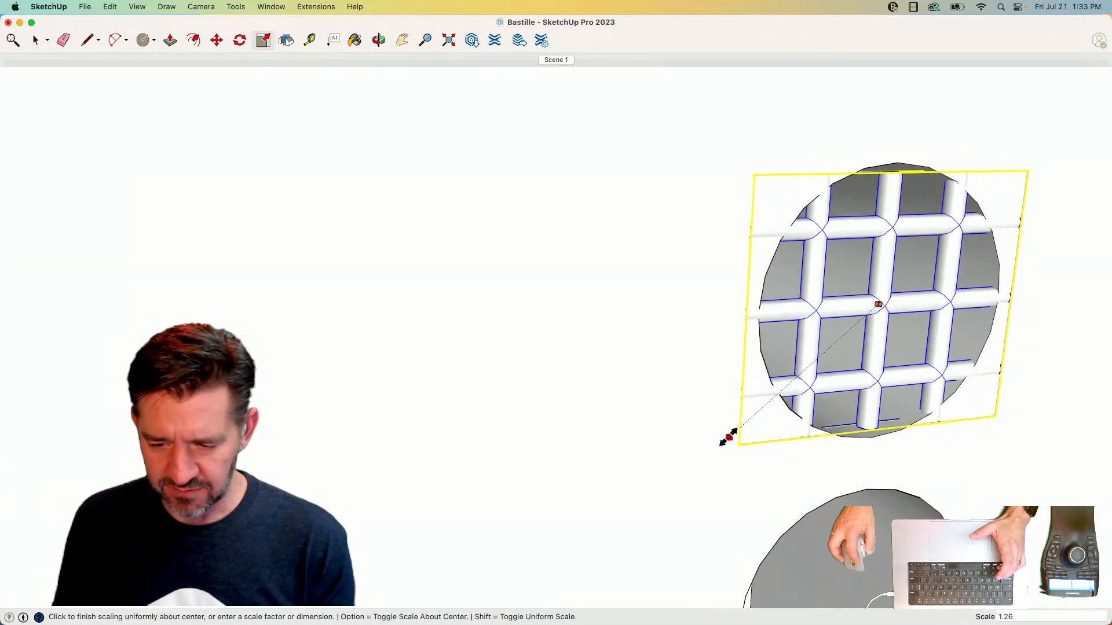
pyautogui.click(712, 451)
pyautogui.press('m')
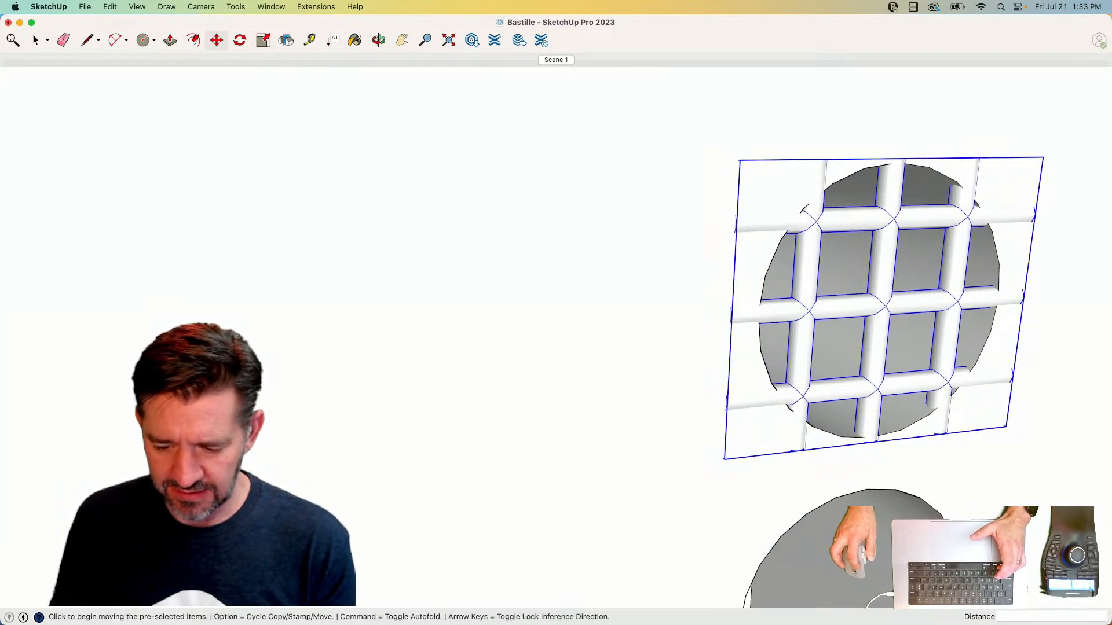
pyautogui.click(712, 451)
pyautogui.click(898, 572)
pyautogui.press('space')
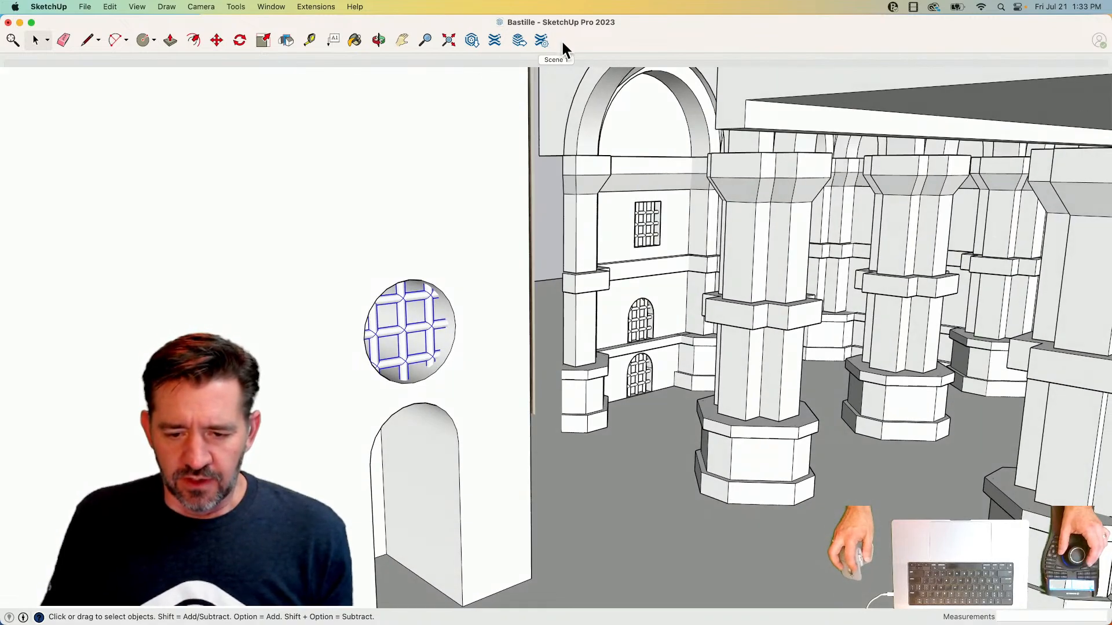
pyautogui.click(551, 59)
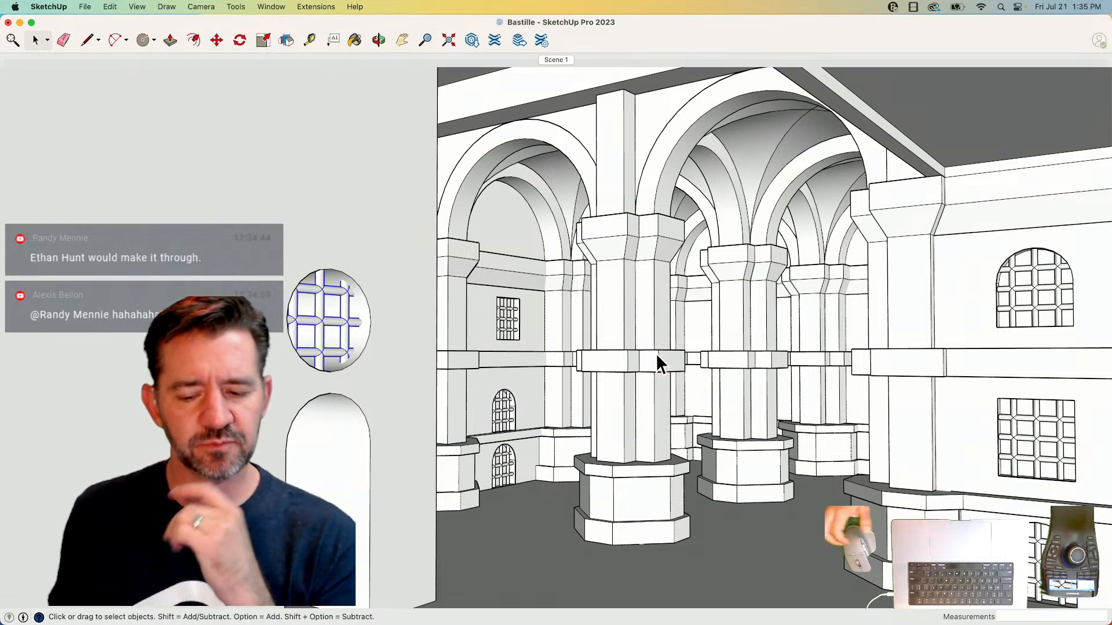
# - Intersect the inner face of the block's circular opening with the model
pyautogui.click(561, 554)
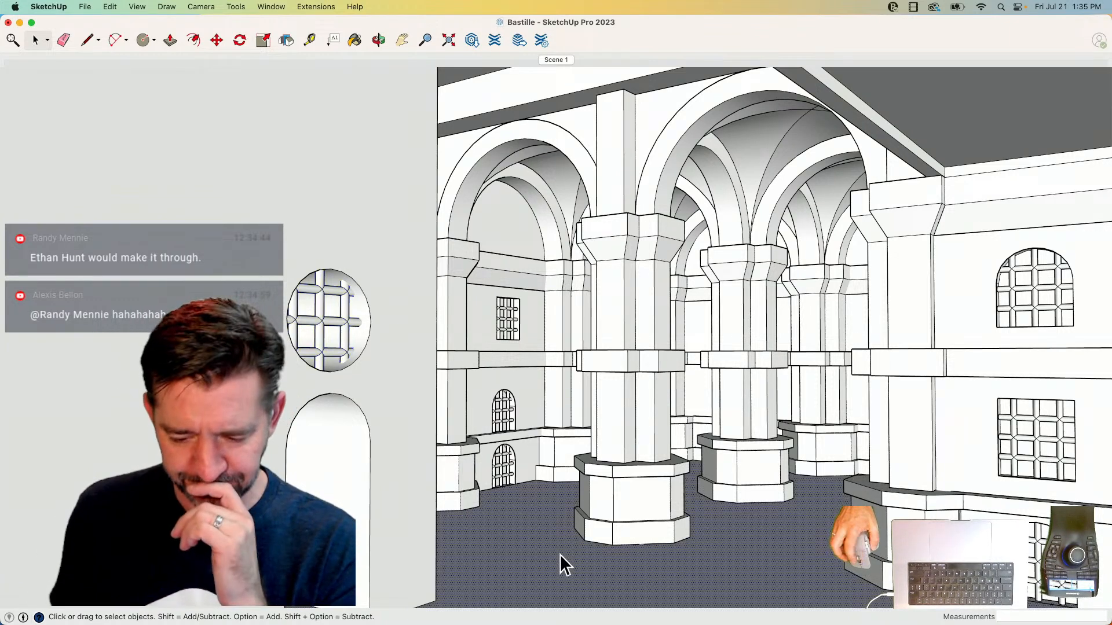
pyautogui.rightClick(364, 316)
pyautogui.moveTo(408, 390)
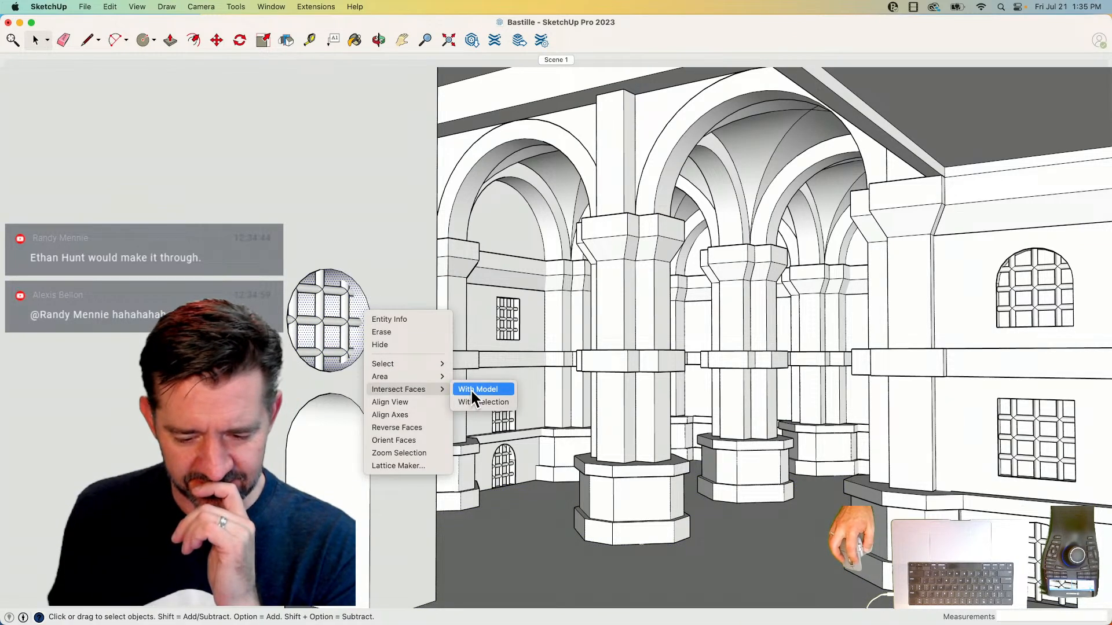
pyautogui.click(470, 389)
# - Select the ungrouped window wall on the outer side of the vaults with its trim and grilles and make it a group
pyautogui.tripleClick(400, 391)
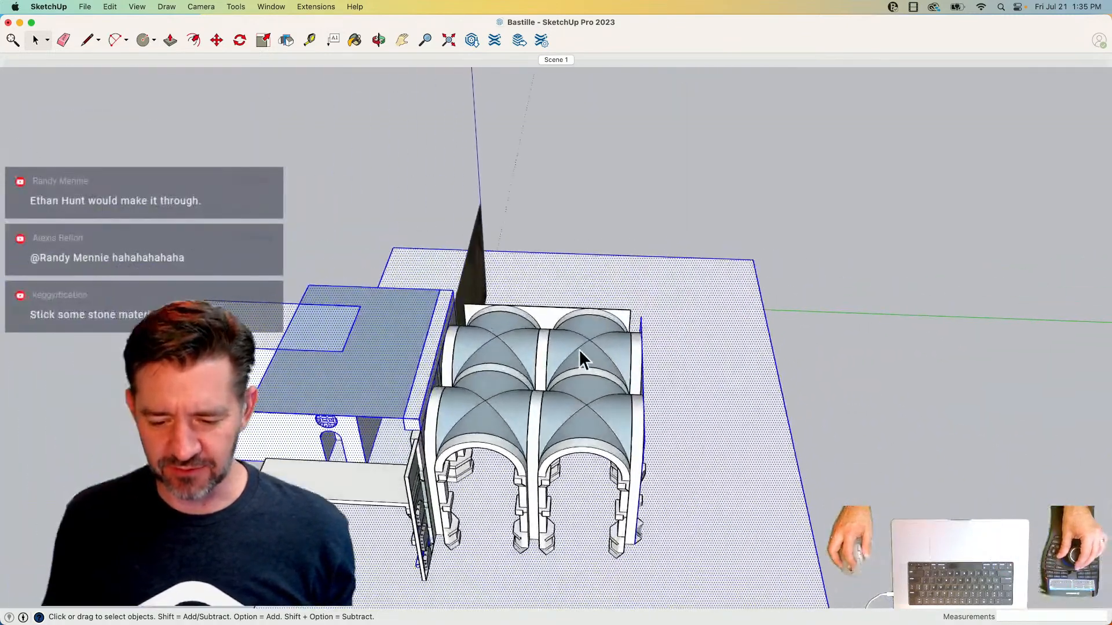
pyautogui.click(579, 348)
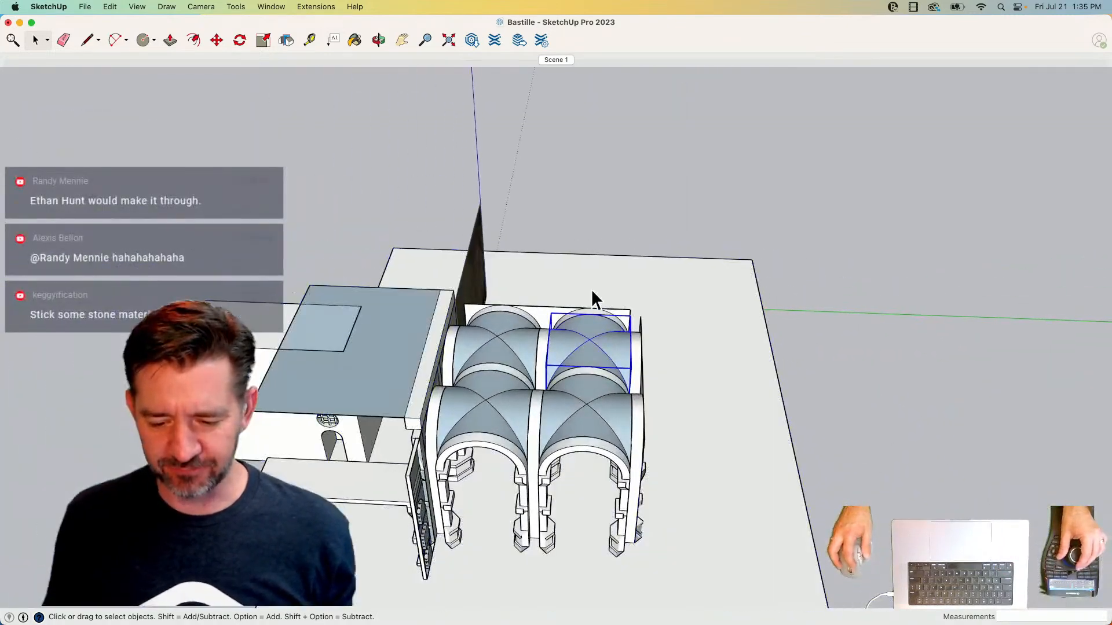
pyautogui.moveTo(589, 267); pyautogui.dragTo(689, 569)
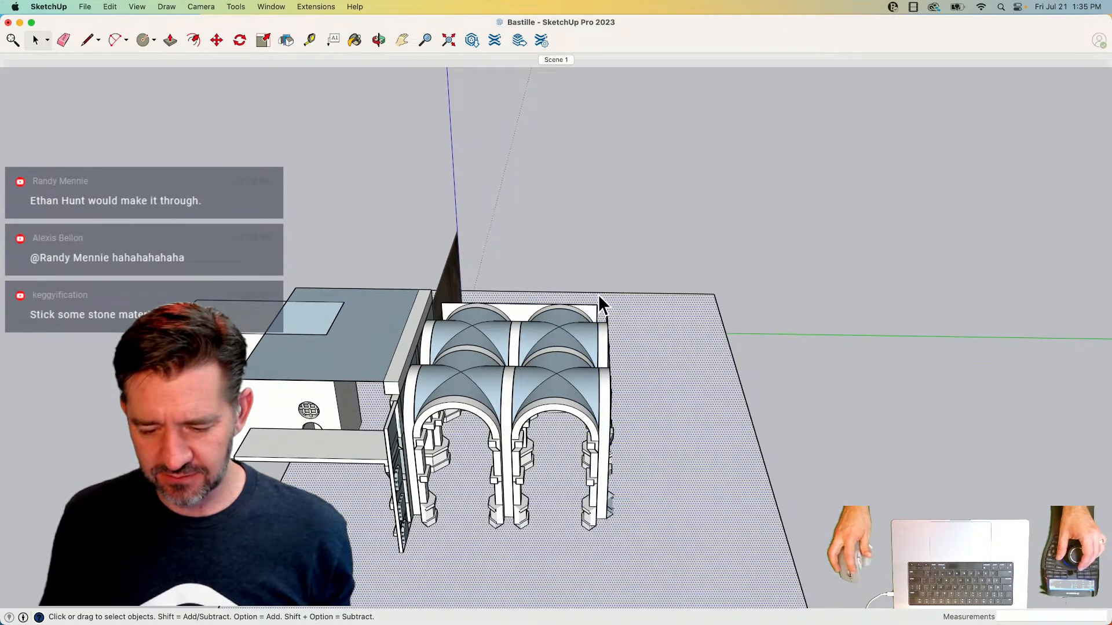
pyautogui.moveTo(632, 526); pyautogui.dragTo(636, 560)
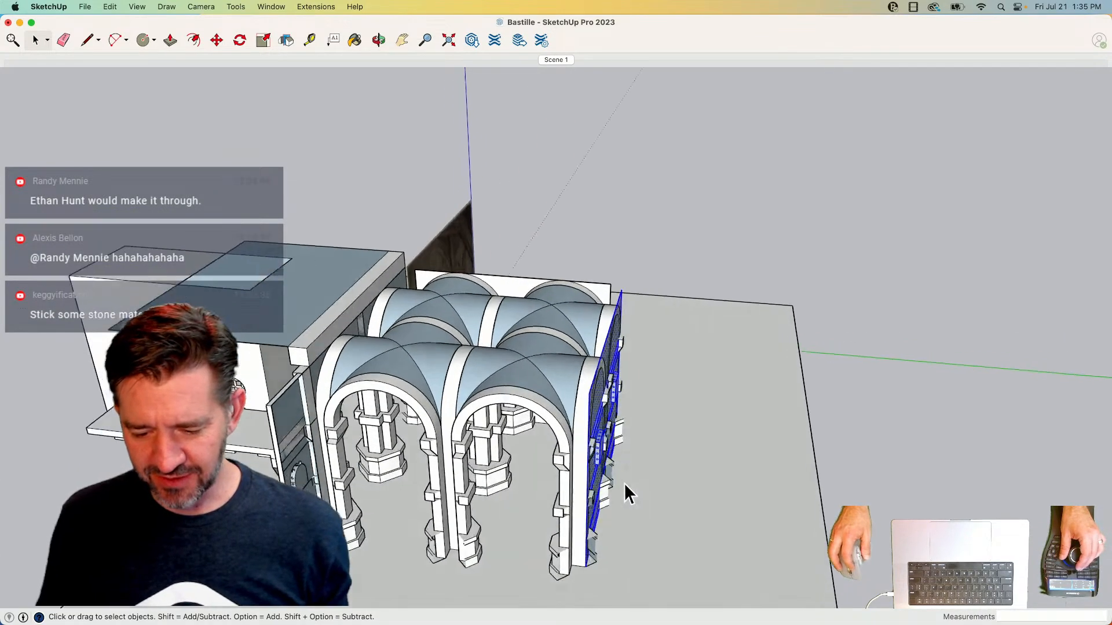
pyautogui.rightClick(579, 445)
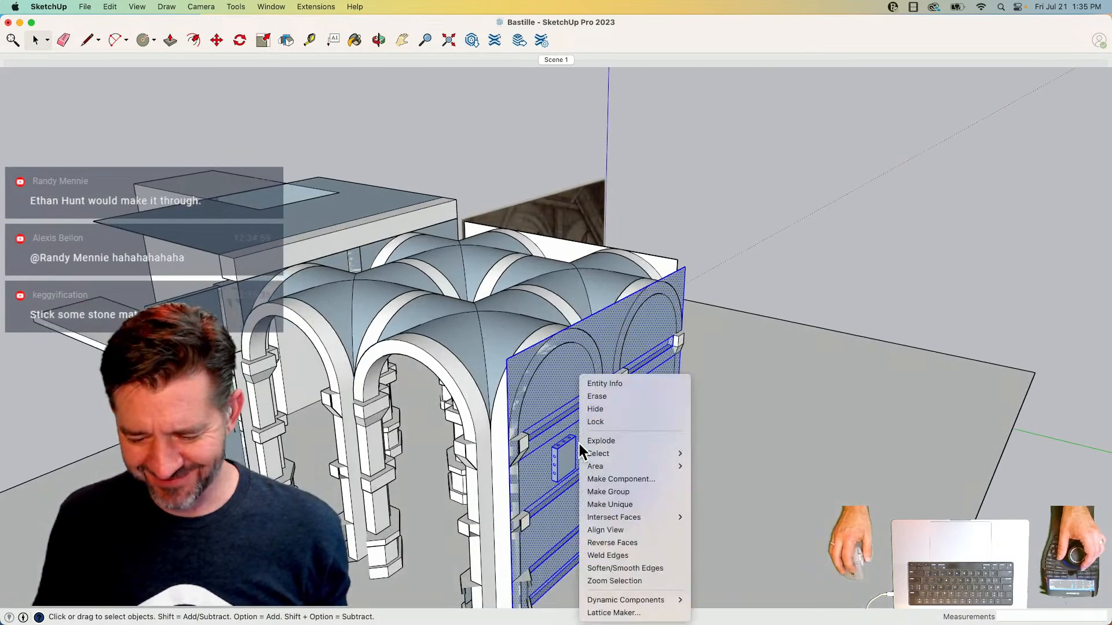
pyautogui.click(624, 492)
# - Cut the loose ledge above the lowest arched window and paste it in place inside the window wall's group
pyautogui.click(279, 421)
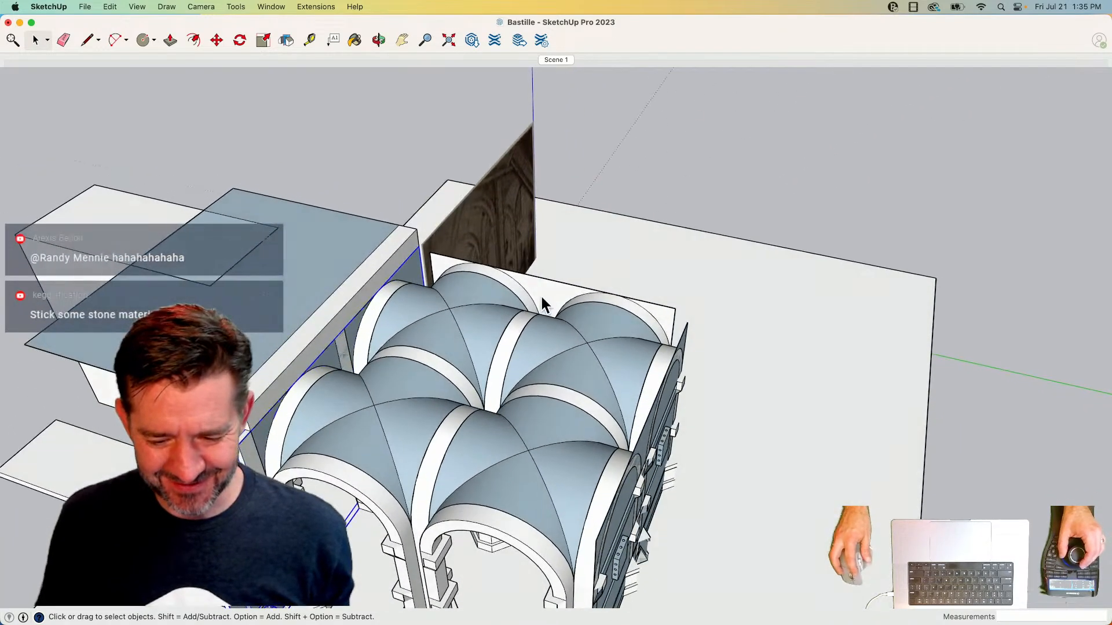
pyautogui.click(541, 288)
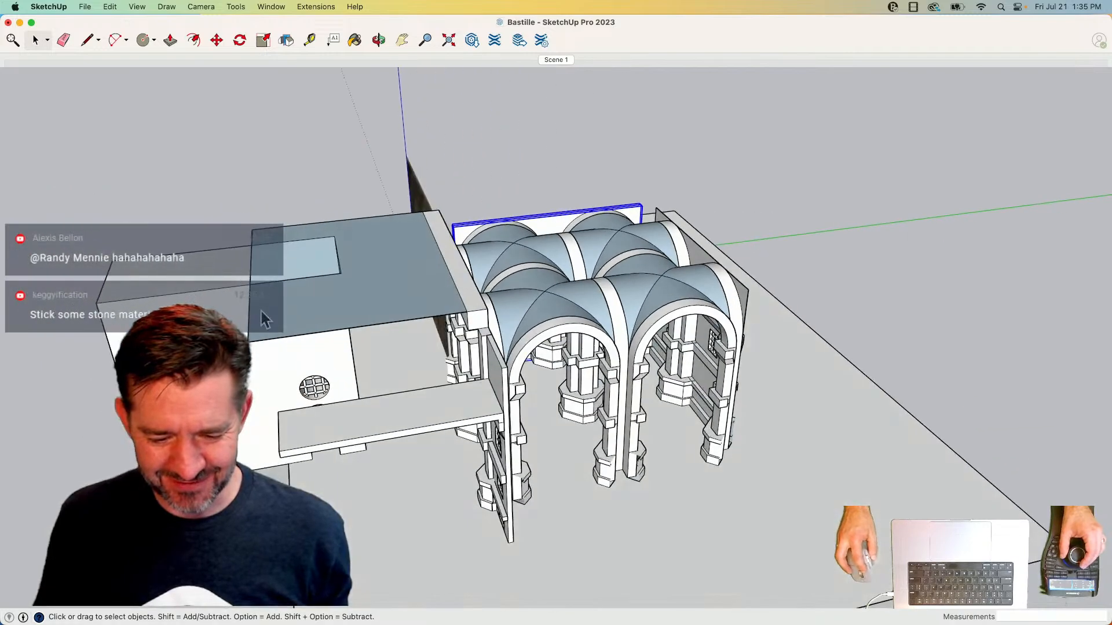
pyautogui.tripleClick(280, 379)
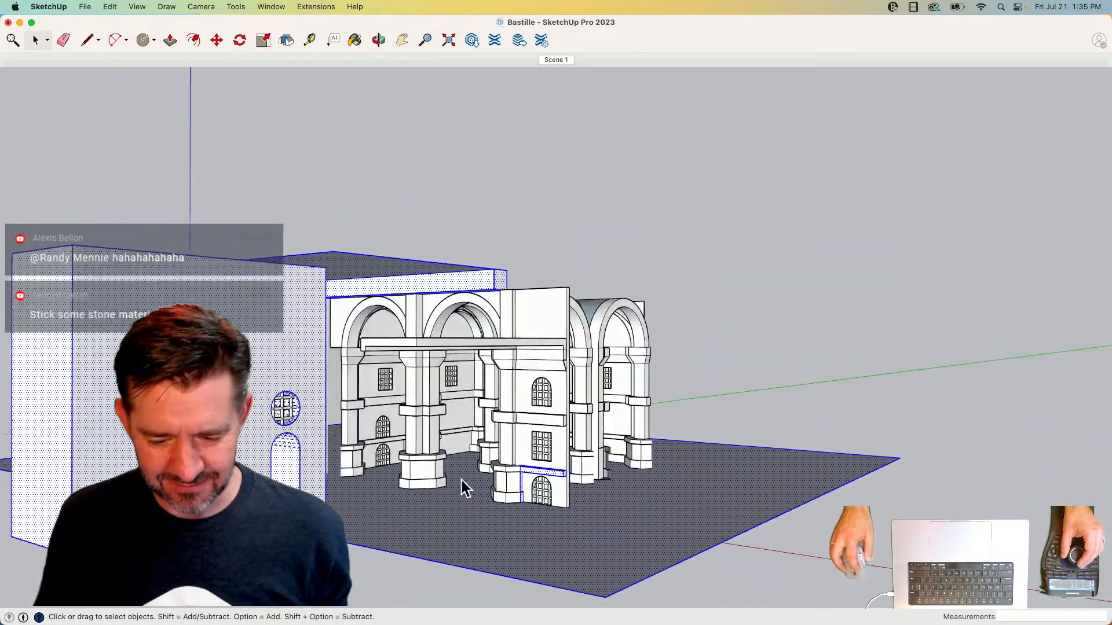
pyautogui.click(591, 477)
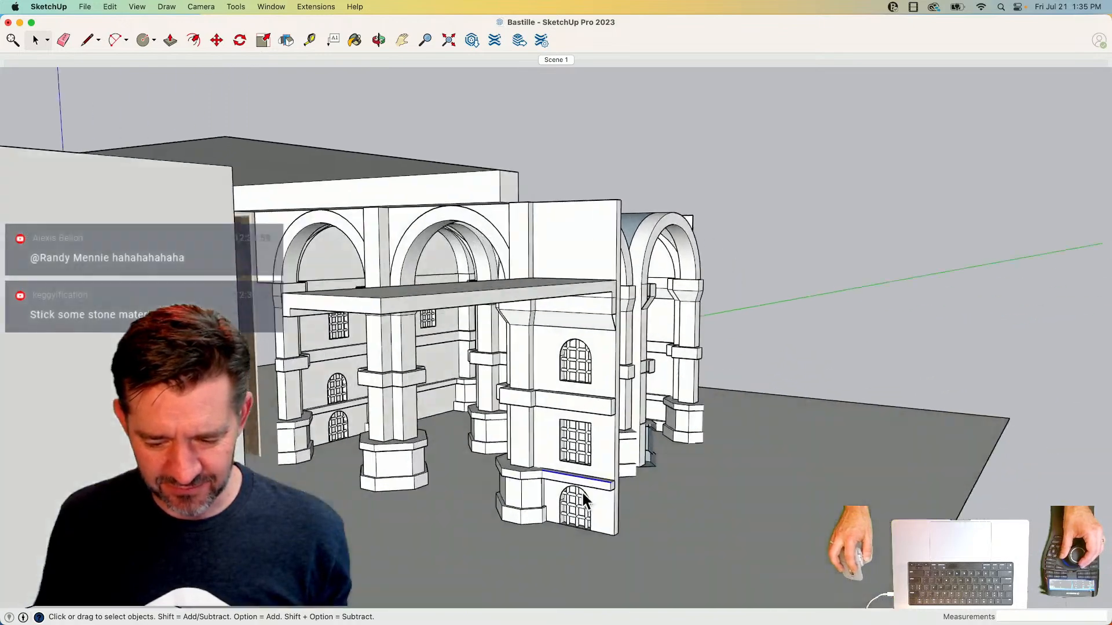
pyautogui.moveTo(503, 428); pyautogui.dragTo(637, 550)
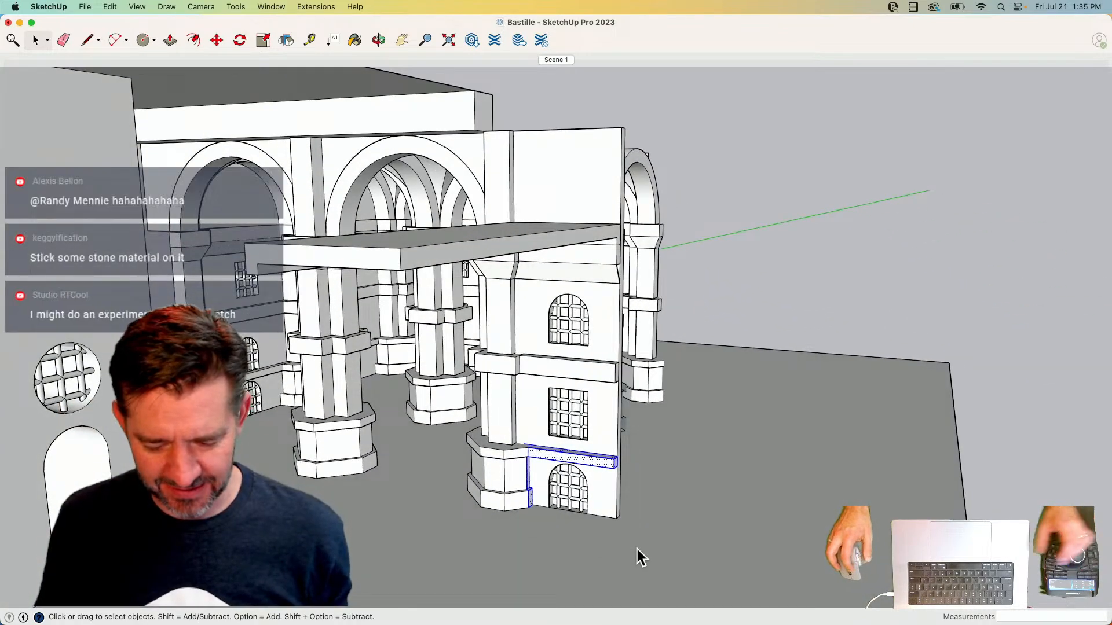
pyautogui.press('Delete')
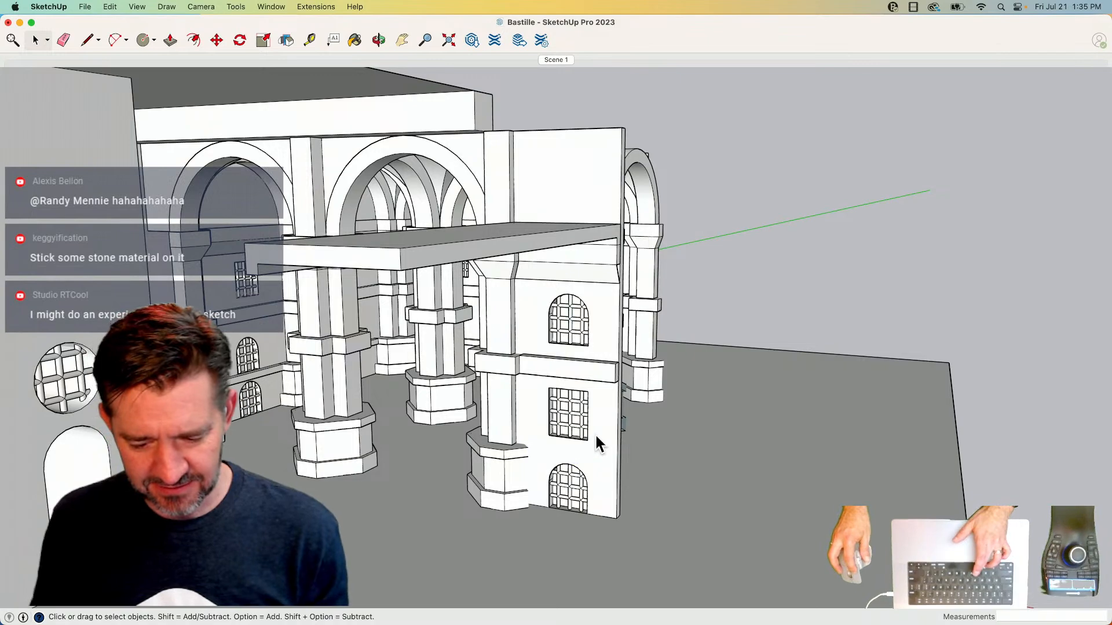
pyautogui.doubleClick(595, 433)
pyautogui.click(112, 7)
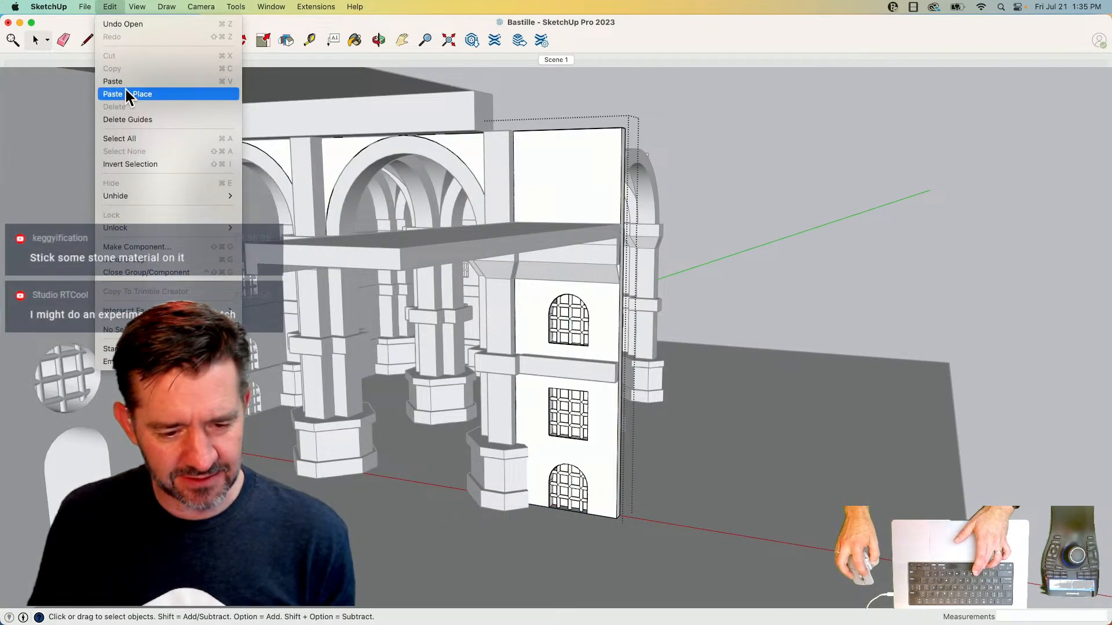
pyautogui.click(130, 93)
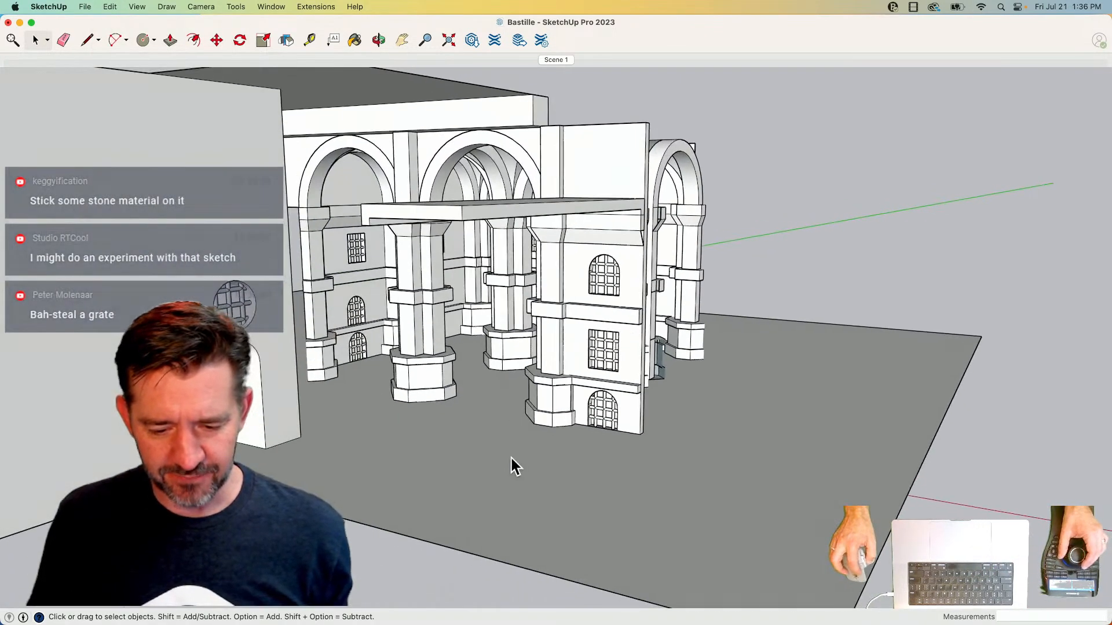
# - Group the connected foreground block, floor and ceiling geometry together with its round grille, and return to Scene 1
pyautogui.tripleClick(512, 457)
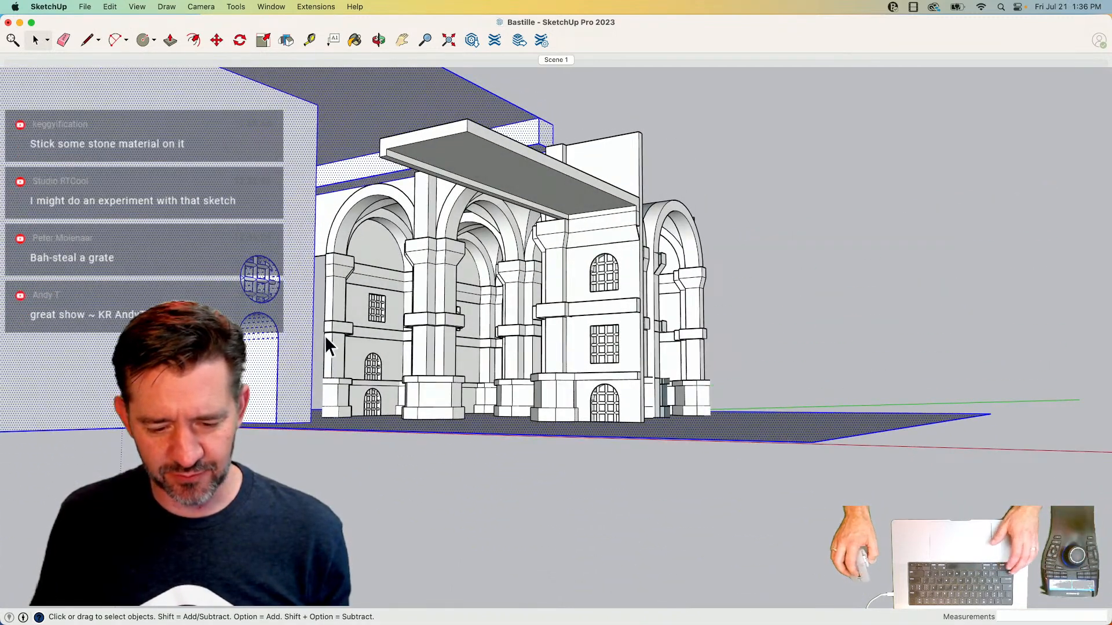
pyautogui.rightClick(260, 133)
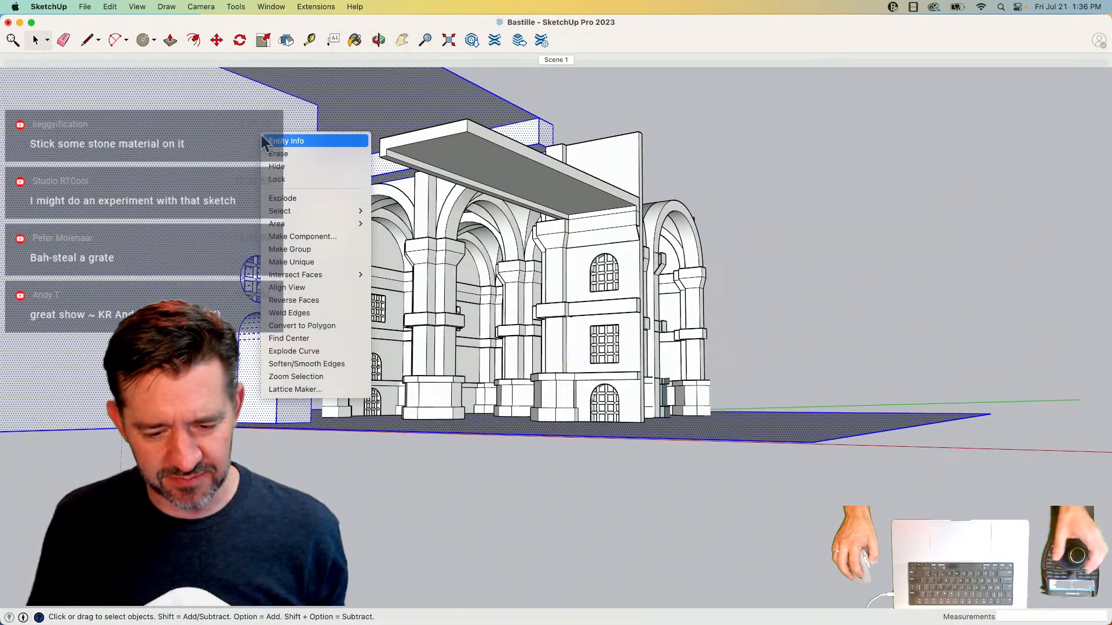
pyautogui.click(318, 247)
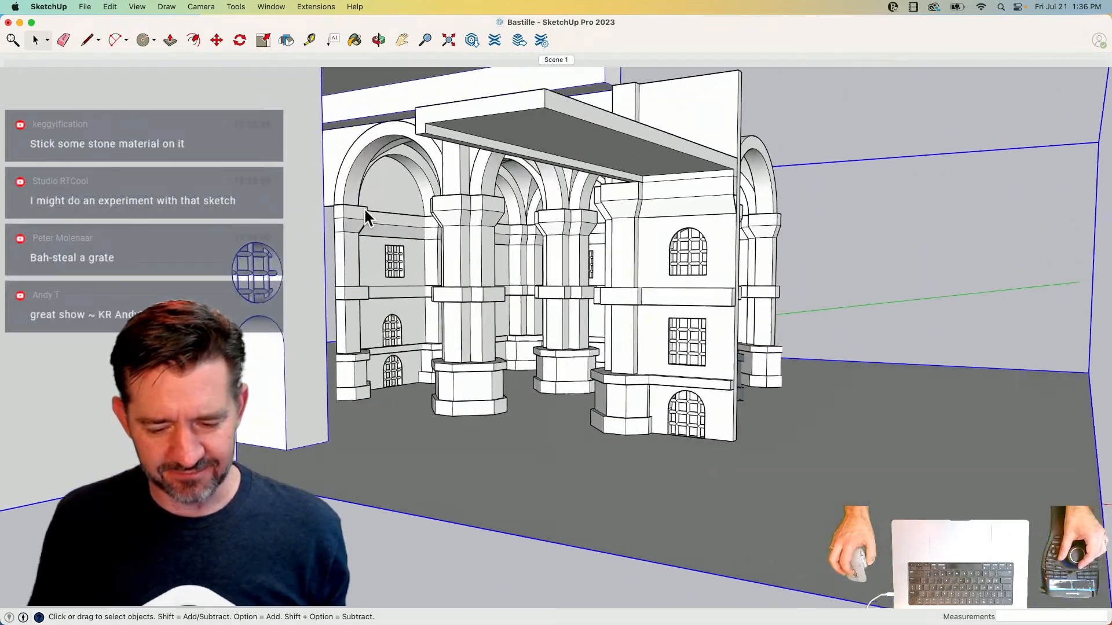
pyautogui.click(549, 59)
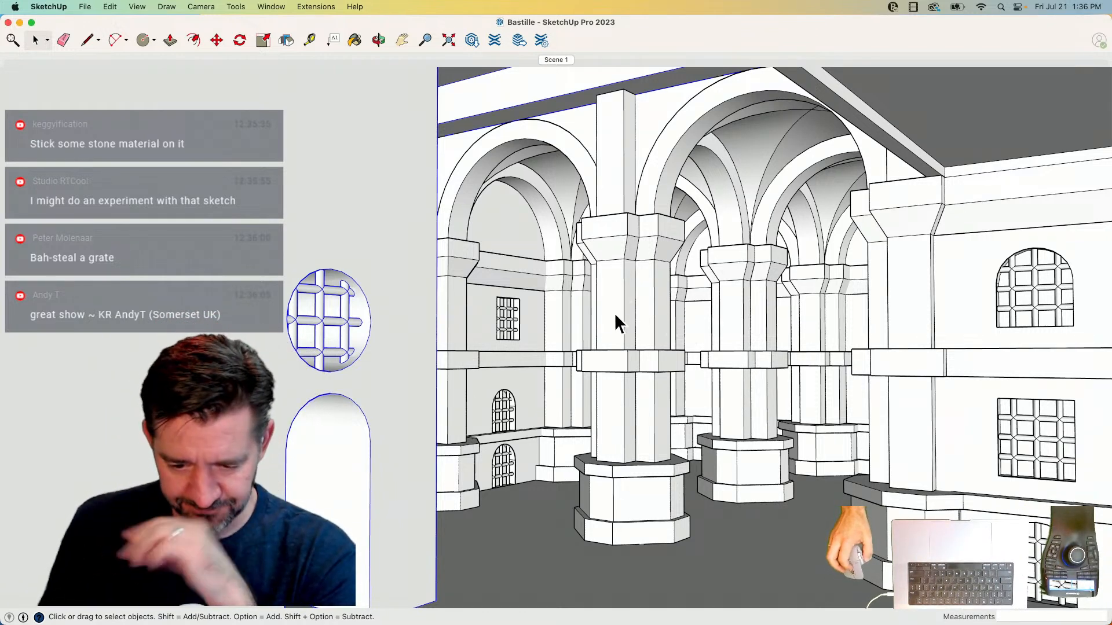
# - Start the Paint Bucket, look through the Stone materials in an enlarged palette and switch to the Brick, Cladding and Siding collection
pyautogui.scroll(5, 615, 315)
pyautogui.press('b')
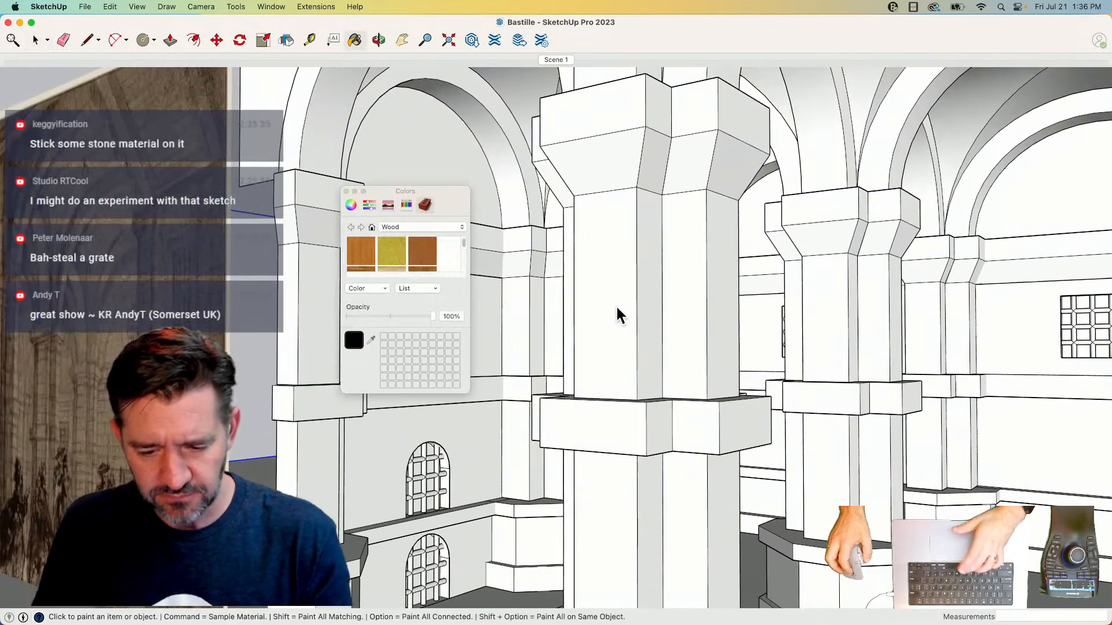
pyautogui.click(430, 226)
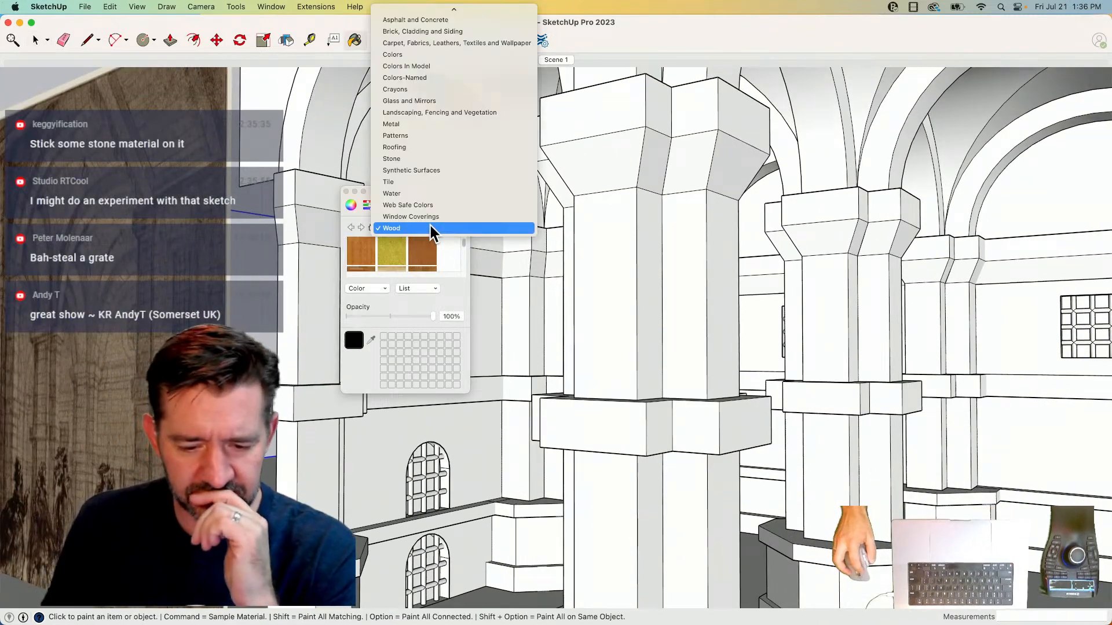
pyautogui.click(414, 157)
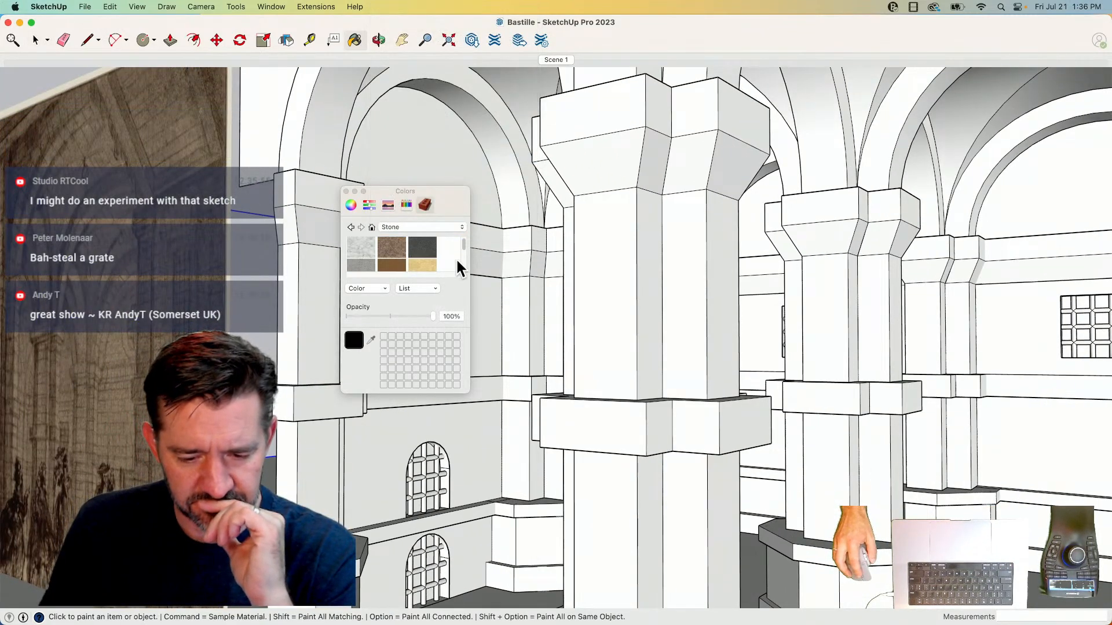
pyautogui.moveTo(465, 391); pyautogui.dragTo(559, 573)
pyautogui.click(402, 227)
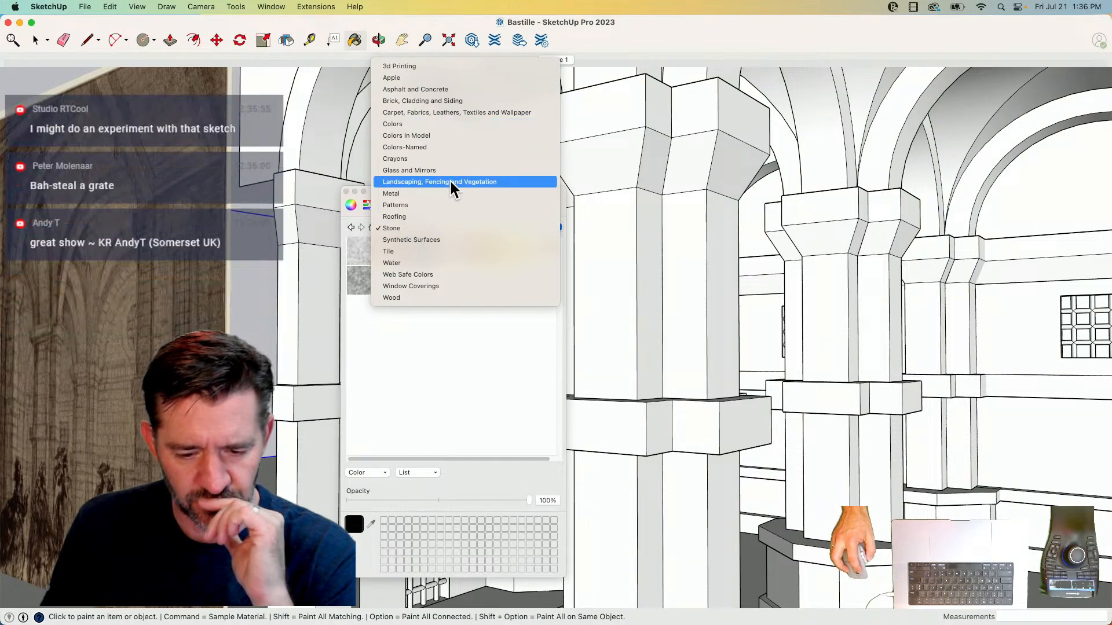
pyautogui.click(484, 101)
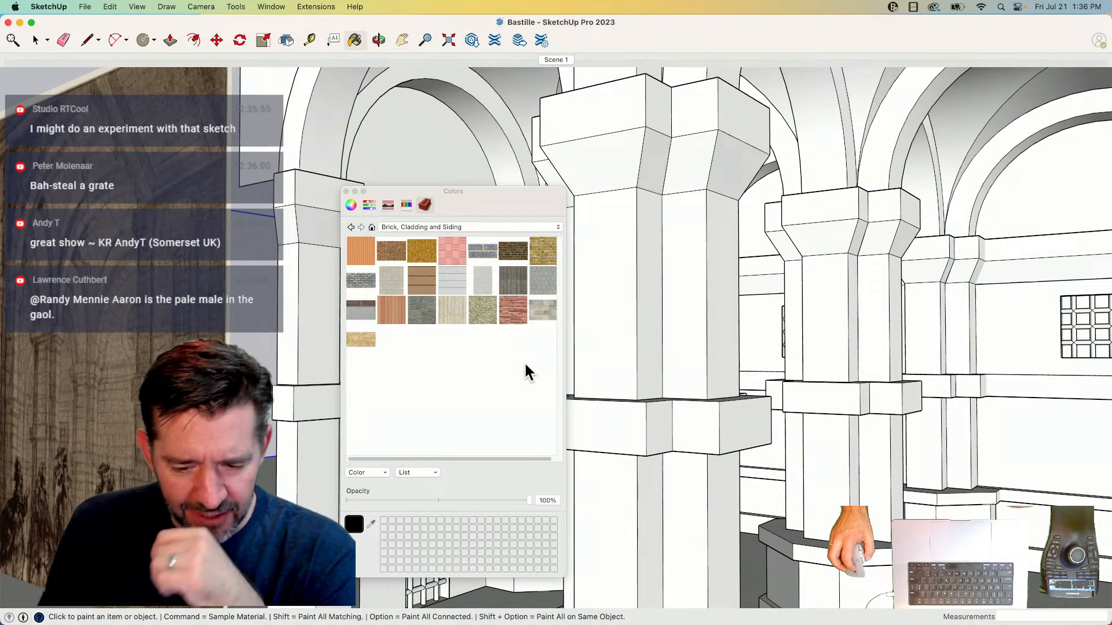
# - Try painting the whole front column piece with the gray brick material, undo it and close the material palette
pyautogui.click(366, 284)
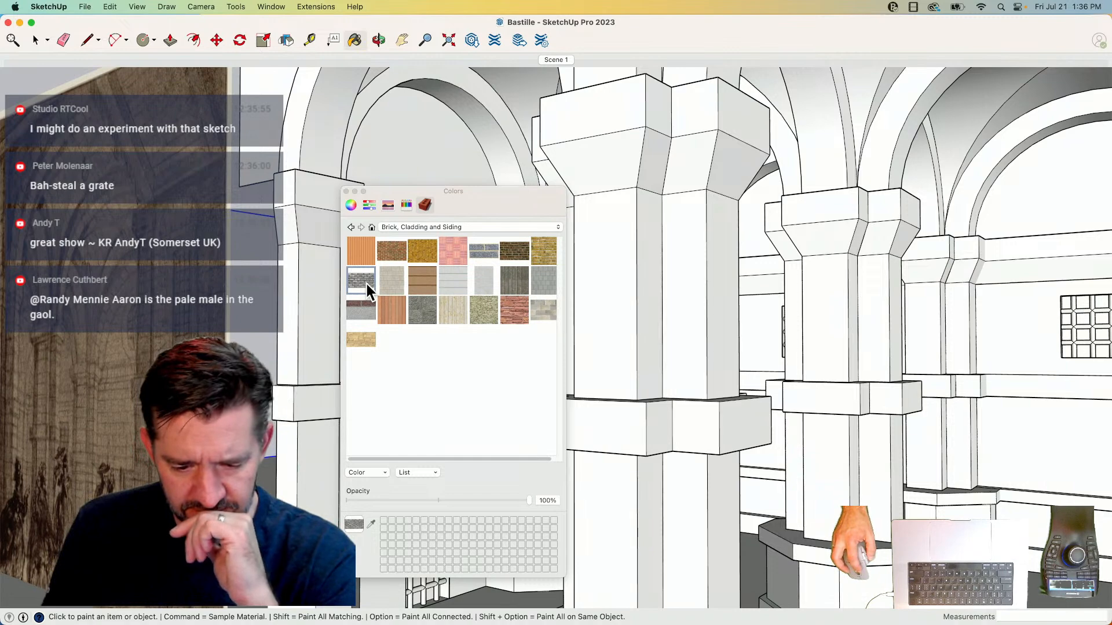
pyautogui.click(613, 241)
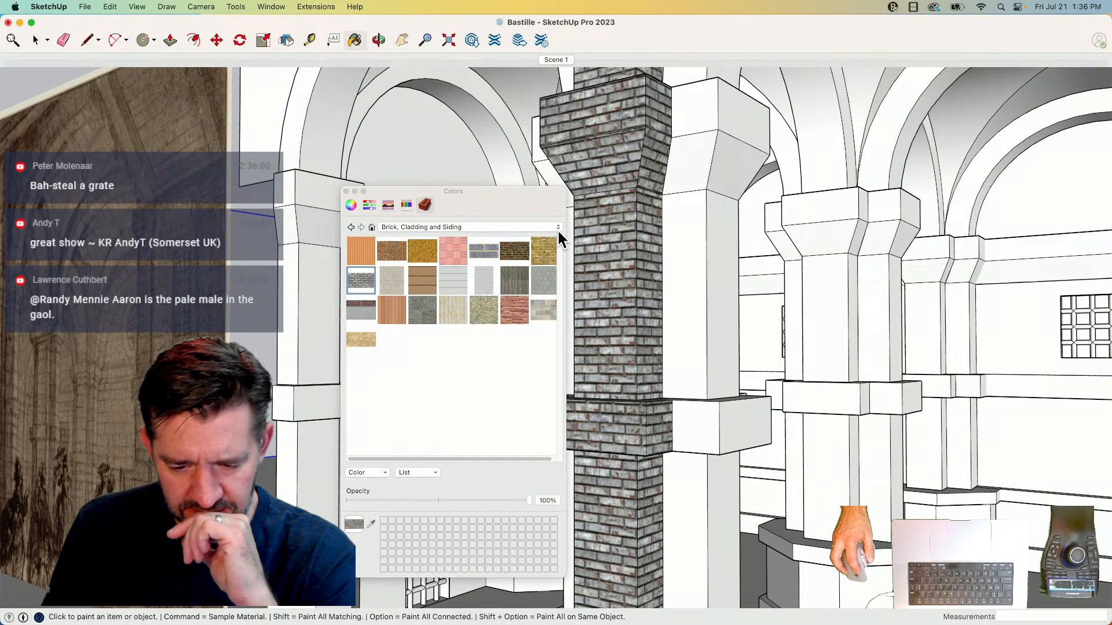
pyautogui.press('super+z')
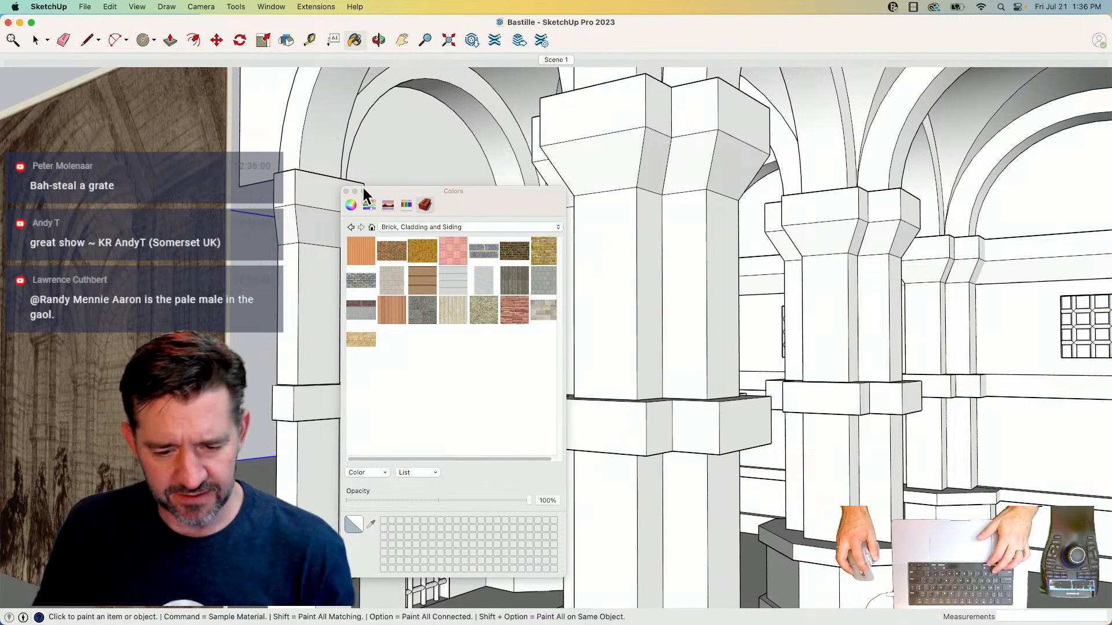
pyautogui.click(346, 191)
pyautogui.press('space')
# - Open the front column piece for editing and paint only its front shaft face with the gray brick material
pyautogui.doubleClick(620, 311)
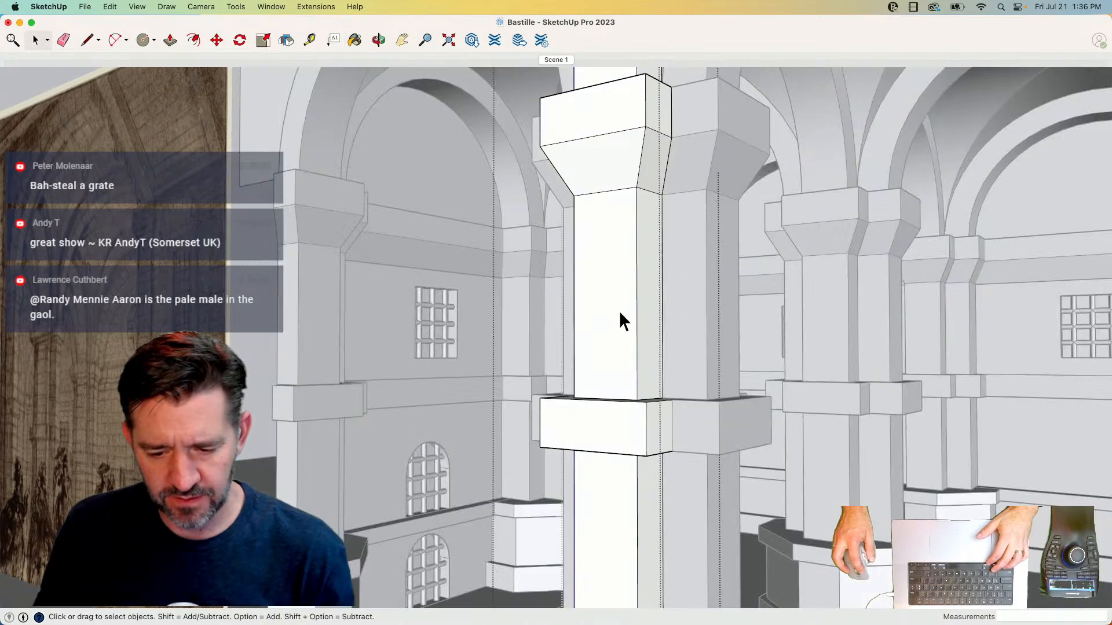
pyautogui.press('b')
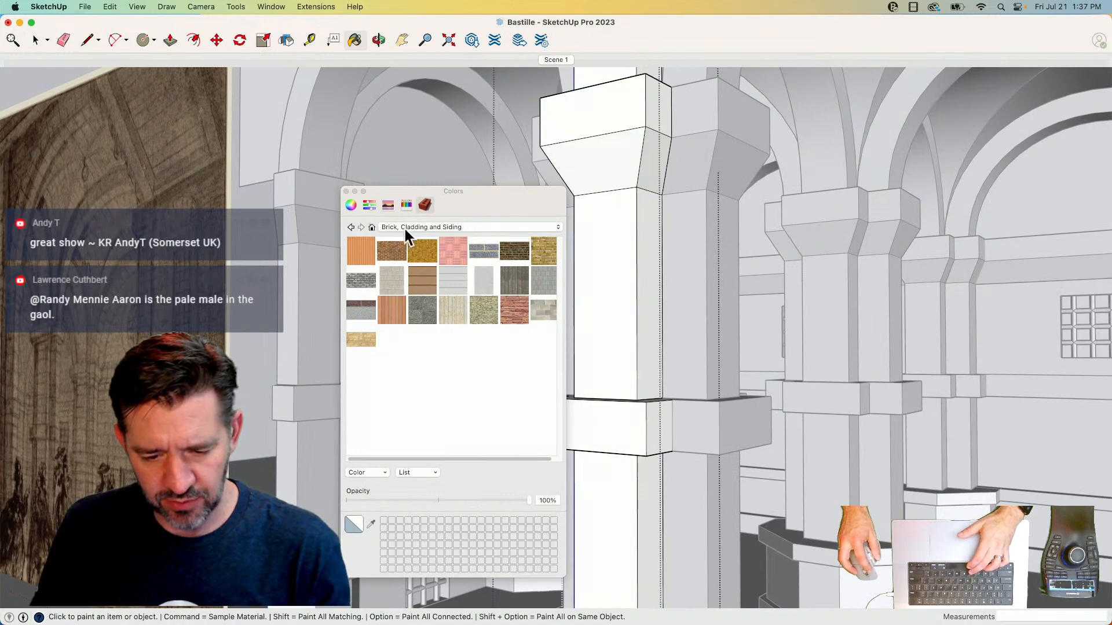
pyautogui.click(354, 283)
pyautogui.click(615, 250)
pyautogui.moveTo(435, 192)
pyautogui.mouseDown()
pyautogui.moveTo(162, 118)
pyautogui.moveTo(0, 58)
pyautogui.mouseUp()
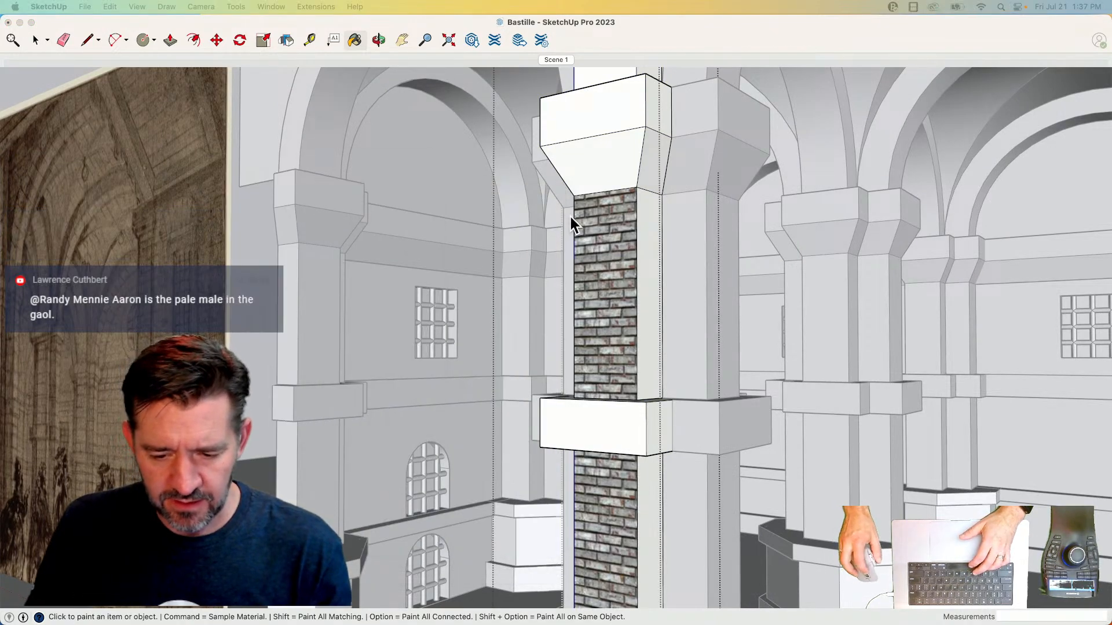
pyautogui.click(603, 270)
pyautogui.press('space')
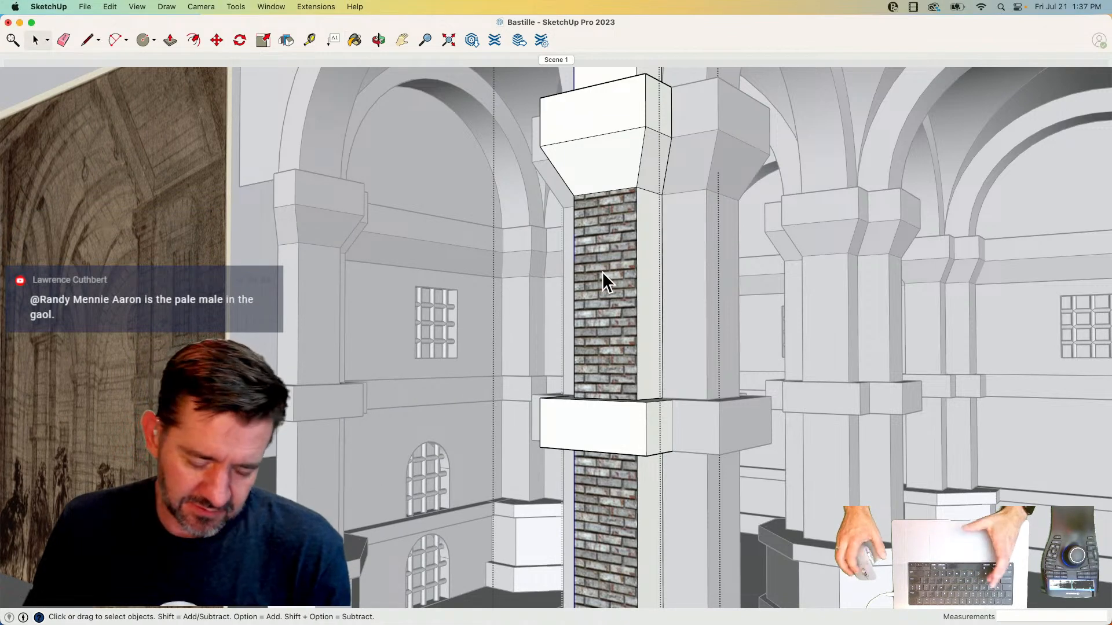
# - Enlarge and position the brick texture on the front column's shaft face so each brick spans much of its width, and finish editing the piece
pyautogui.rightClick(604, 271)
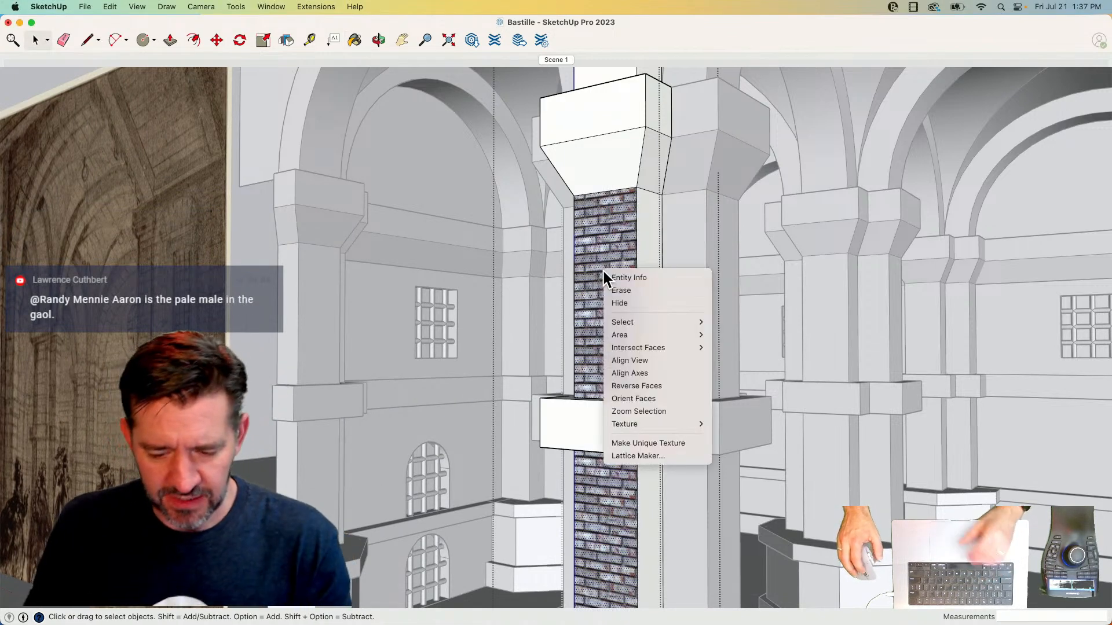
pyautogui.moveTo(671, 425)
pyautogui.click(747, 423)
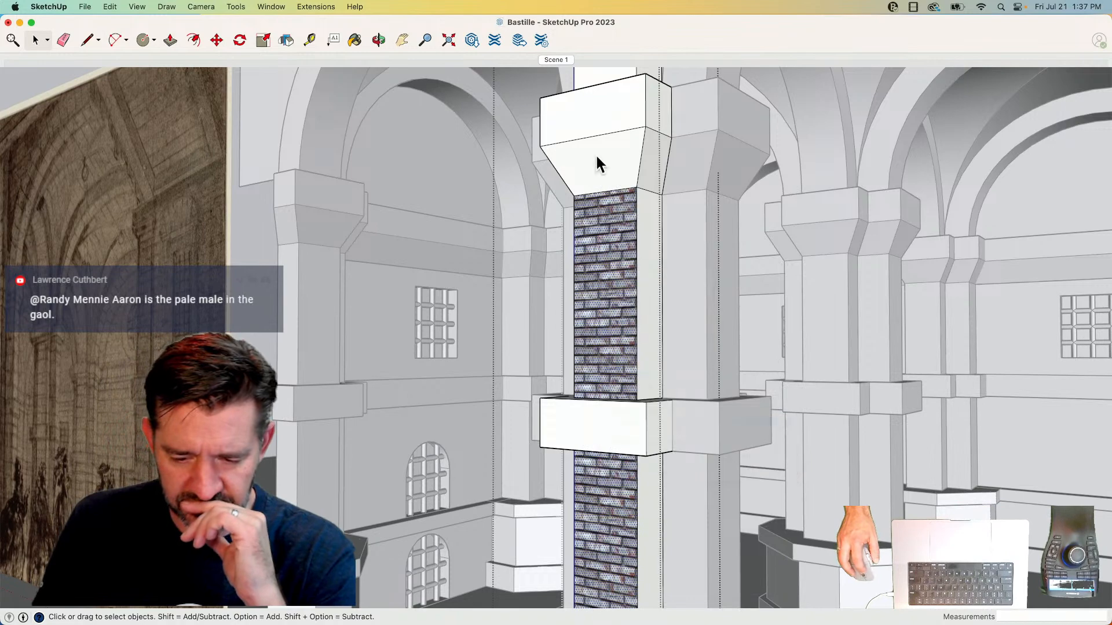
pyautogui.moveTo(715, 307); pyautogui.dragTo(759, 305)
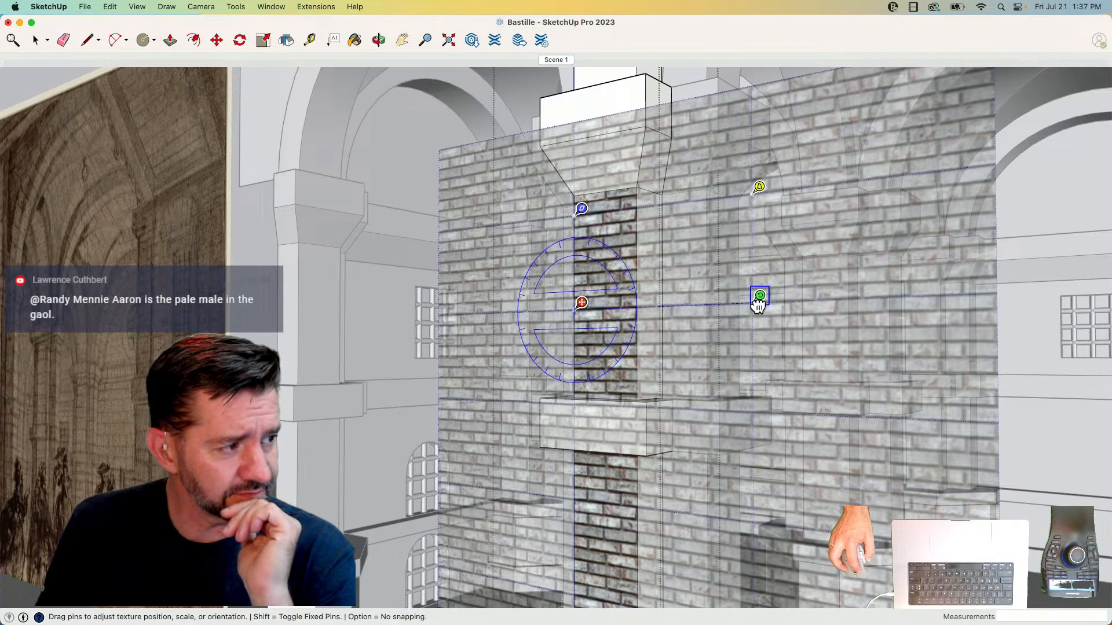
pyautogui.moveTo(759, 305); pyautogui.dragTo(1066, 291)
pyautogui.scroll(-5, 393, 289)
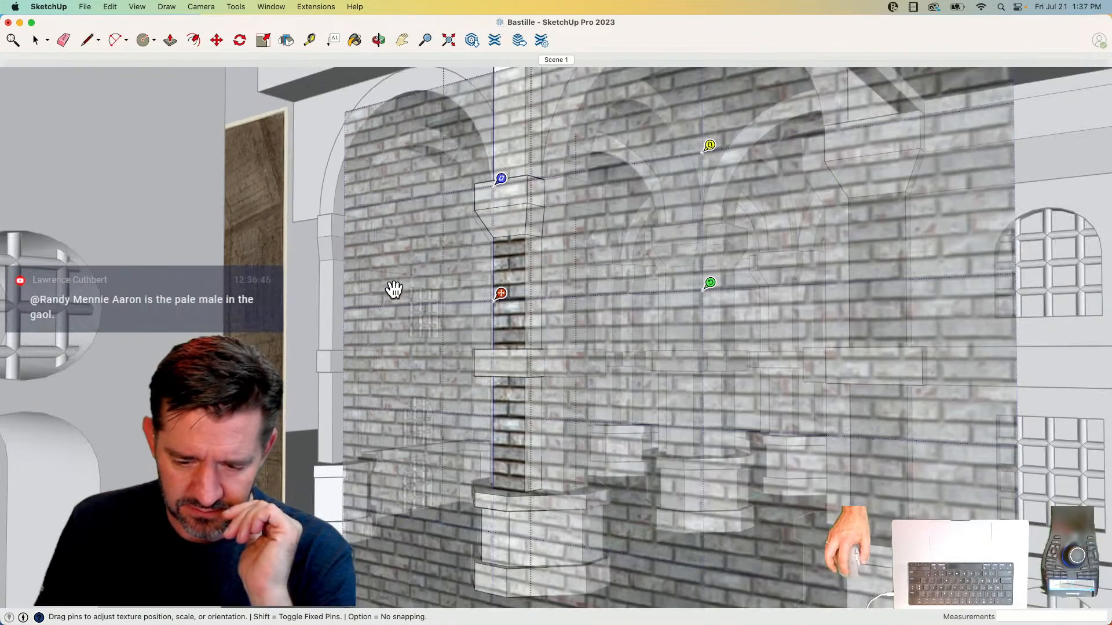
pyautogui.moveTo(708, 292); pyautogui.dragTo(848, 283)
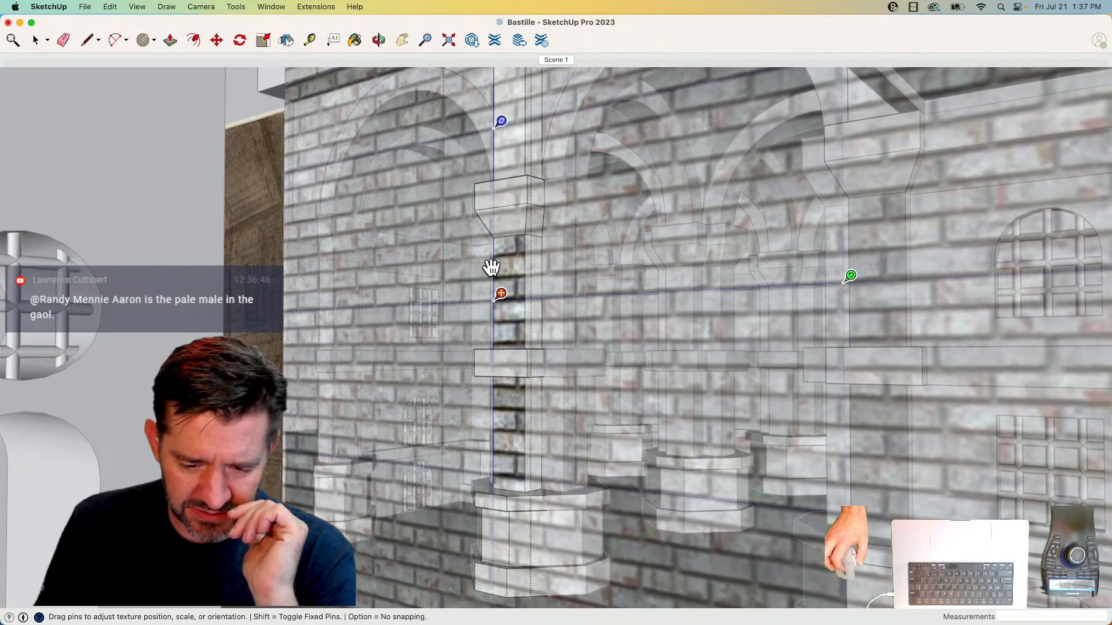
pyautogui.scroll(3, 491, 268)
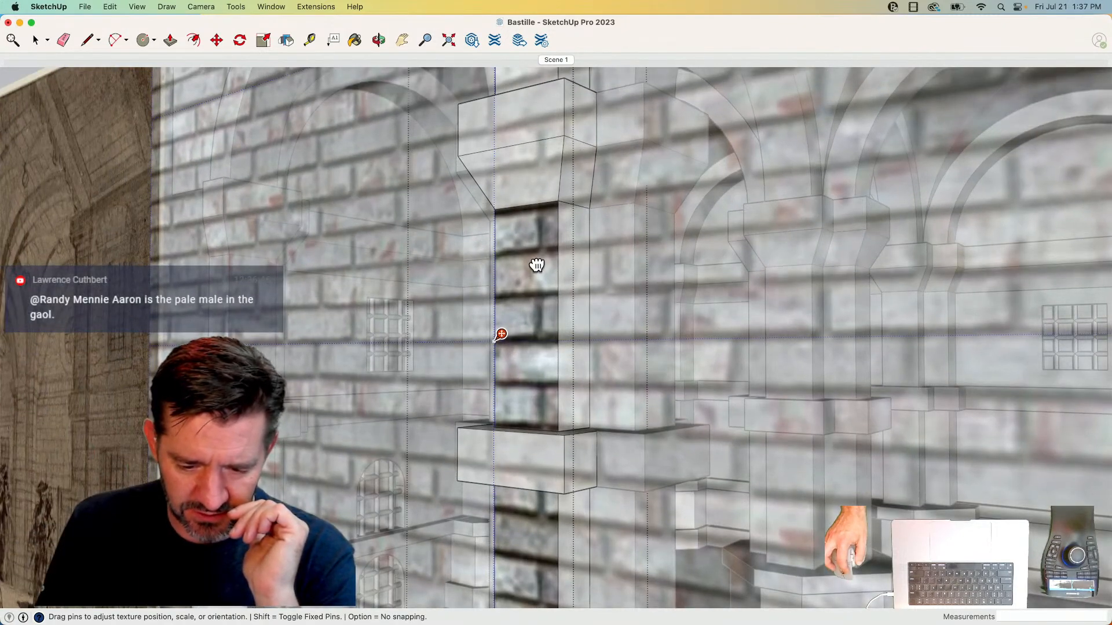
pyautogui.scroll(-5, 475, 256)
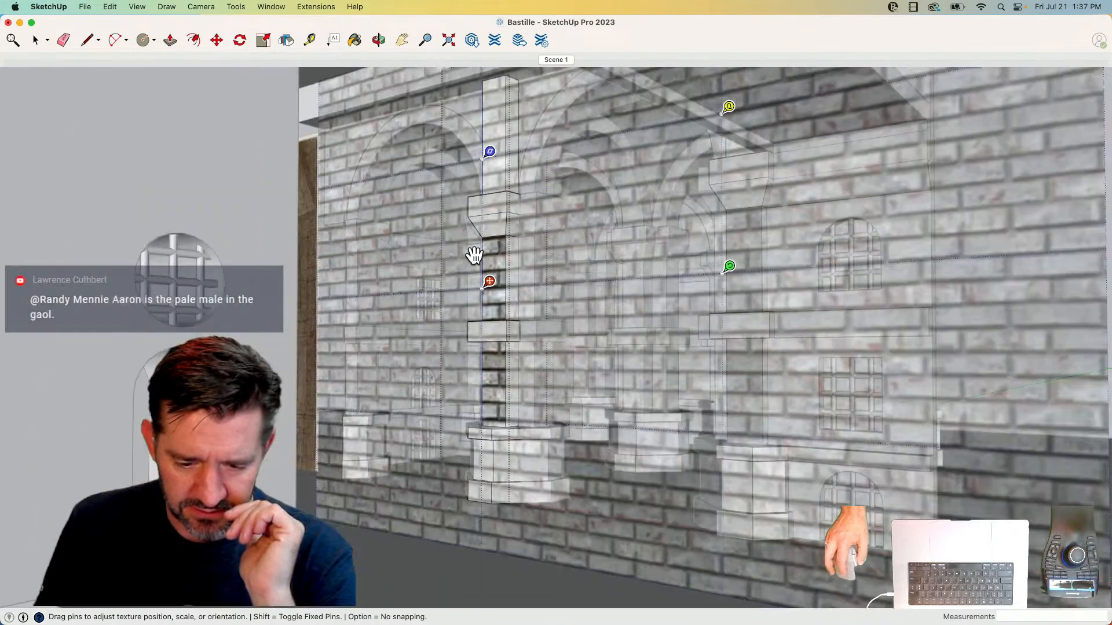
pyautogui.press('Return')
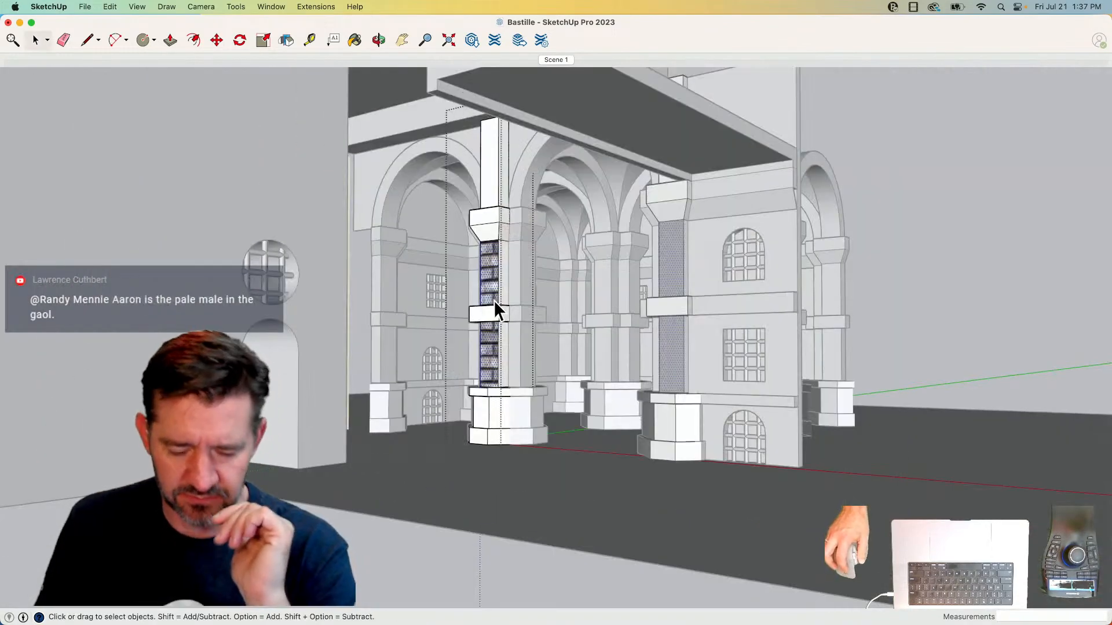
pyautogui.click(568, 293)
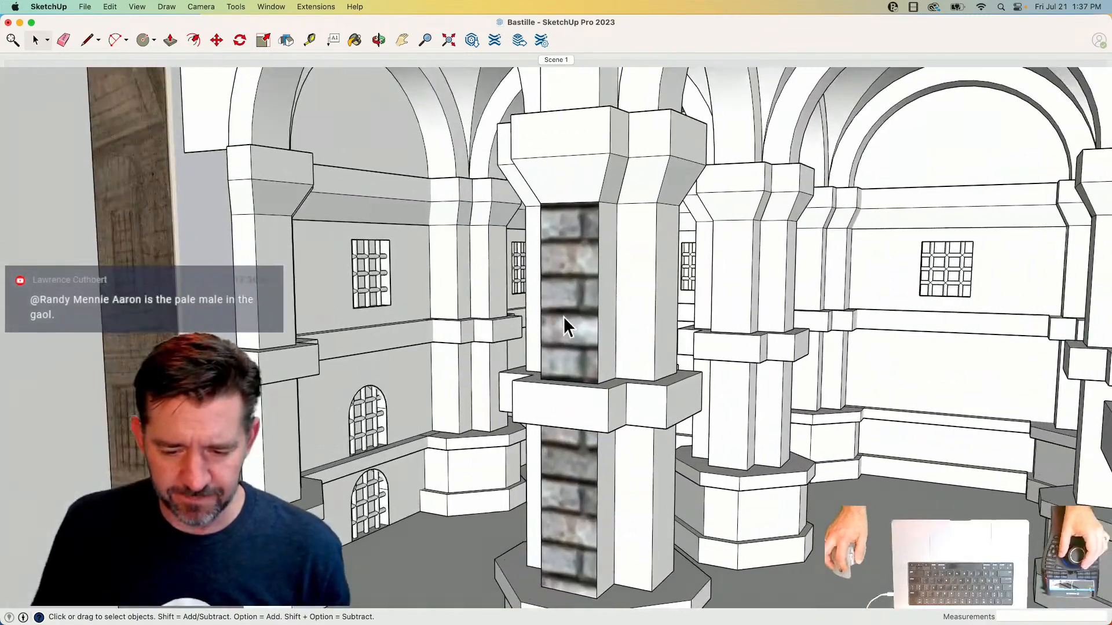
# - Reopen the front column piece, shift the brick texture slightly sideways on its front shaft face and close the piece
pyautogui.doubleClick(564, 316)
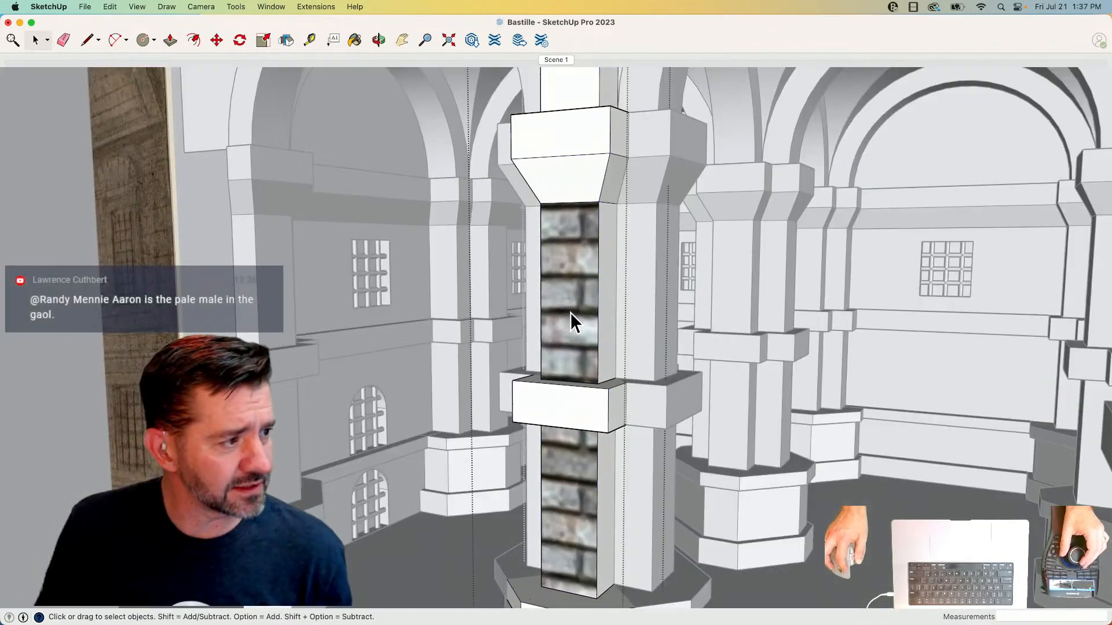
pyautogui.click(571, 312)
pyautogui.rightClick(571, 311)
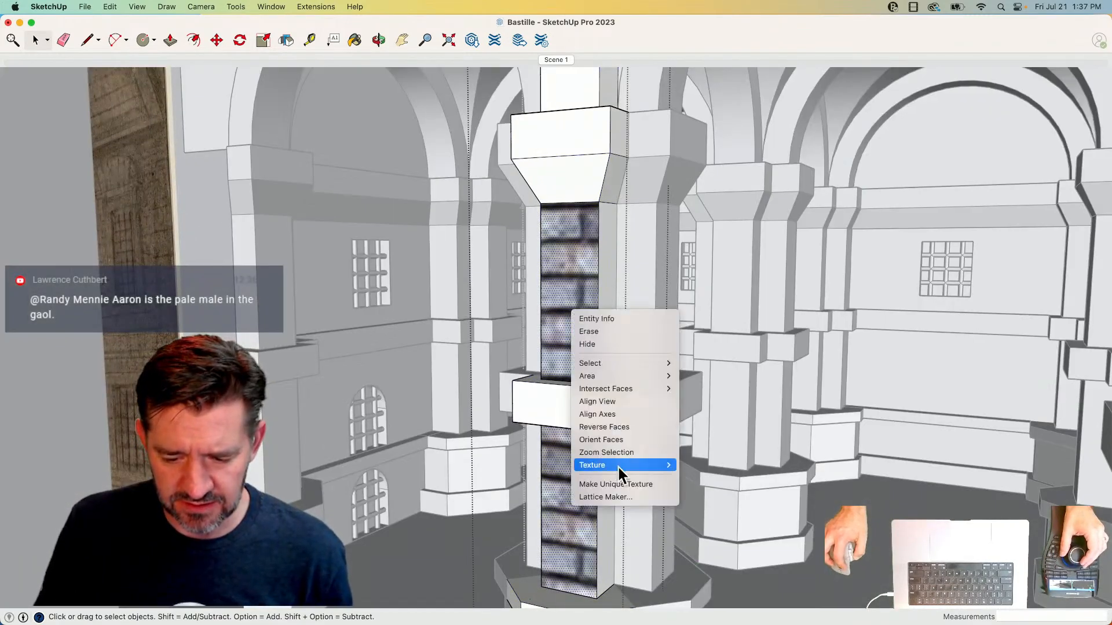
pyautogui.moveTo(623, 465)
pyautogui.click(698, 462)
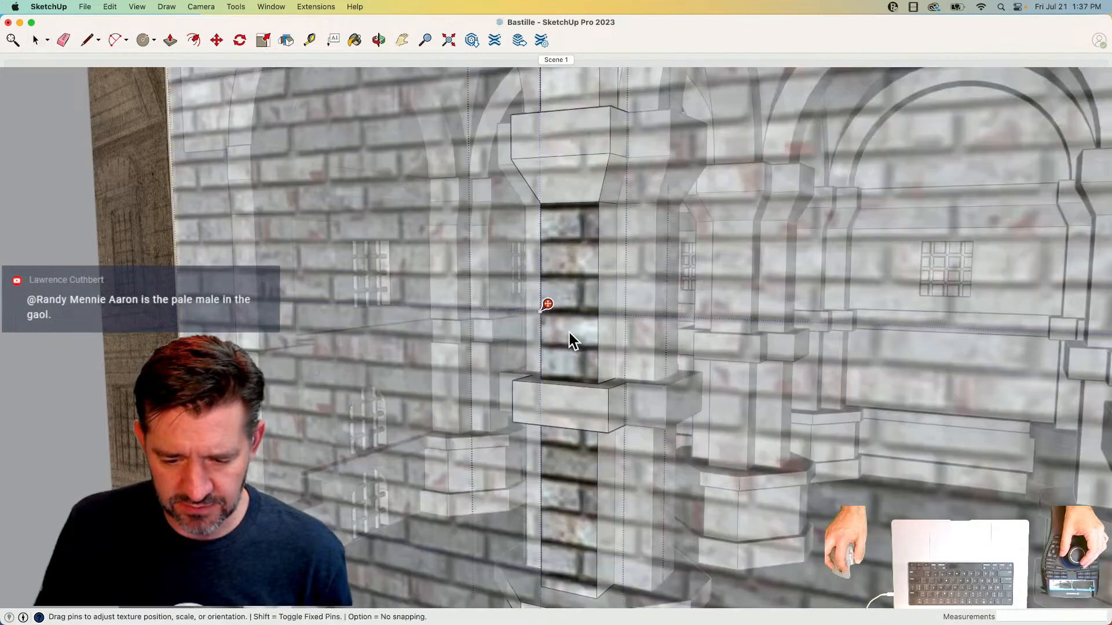
pyautogui.moveTo(571, 322)
pyautogui.mouseDown()
pyautogui.moveTo(580, 328)
pyautogui.moveTo(560, 325)
pyautogui.mouseUp()
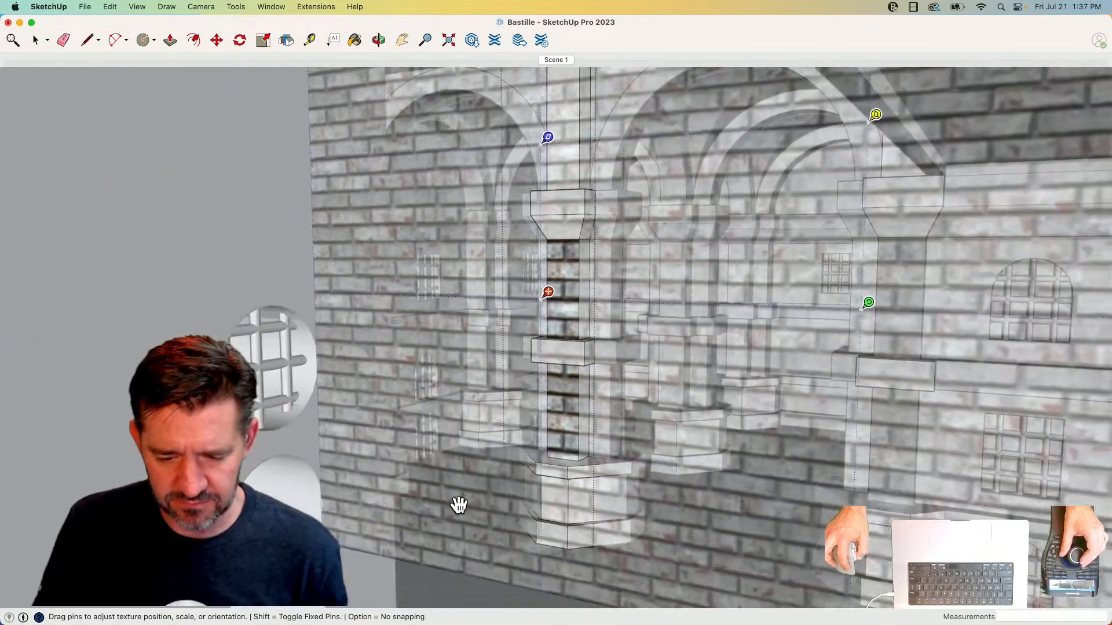
pyautogui.click(463, 542)
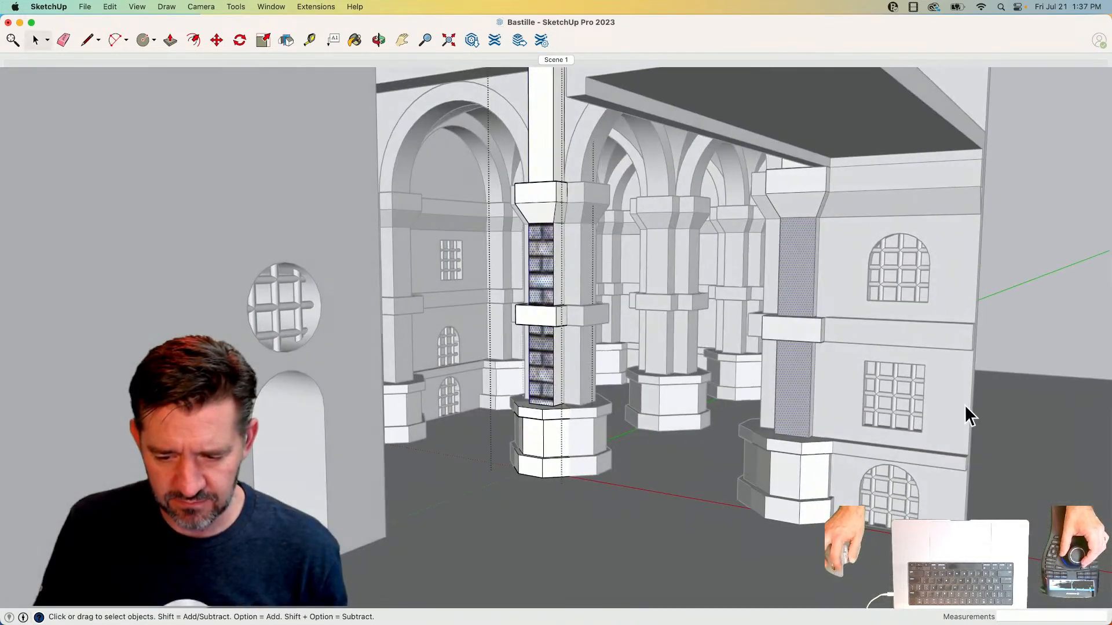
pyautogui.click(1007, 316)
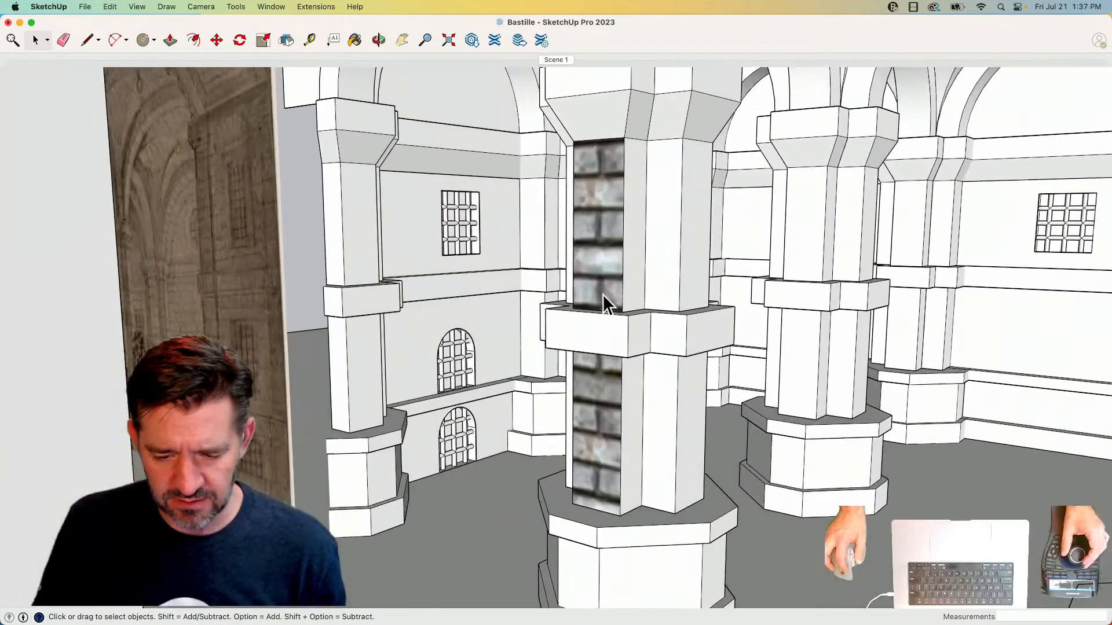
# - Open the front column piece, select all its connected shaft and capital faces and paint them with the gray brick material
pyautogui.click(603, 293)
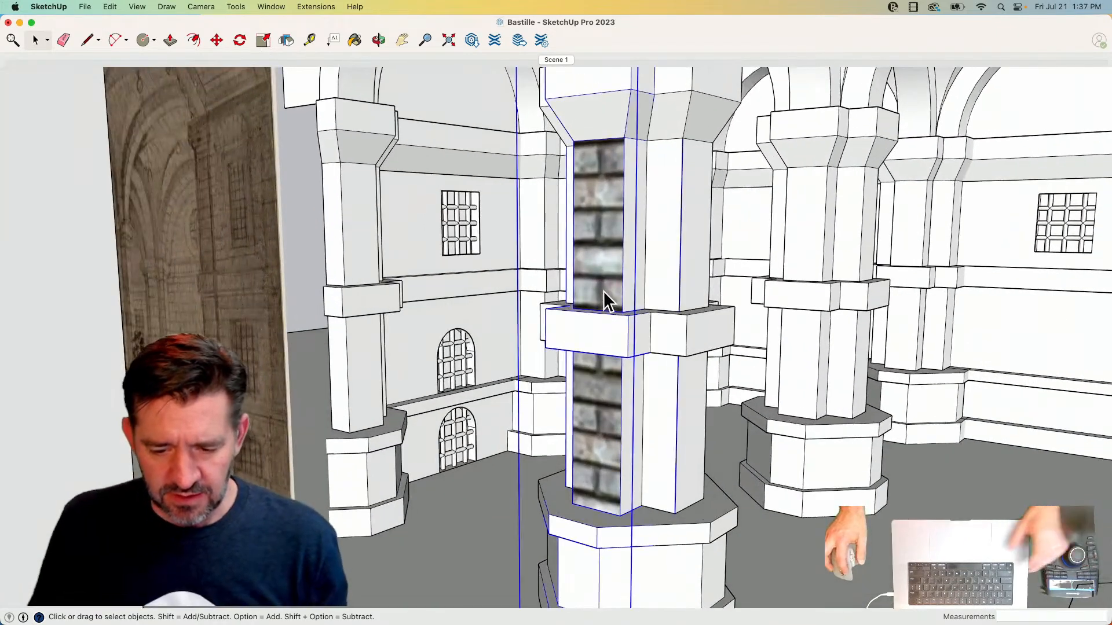
pyautogui.doubleClick(602, 291)
pyautogui.click(603, 292)
pyautogui.press('b')
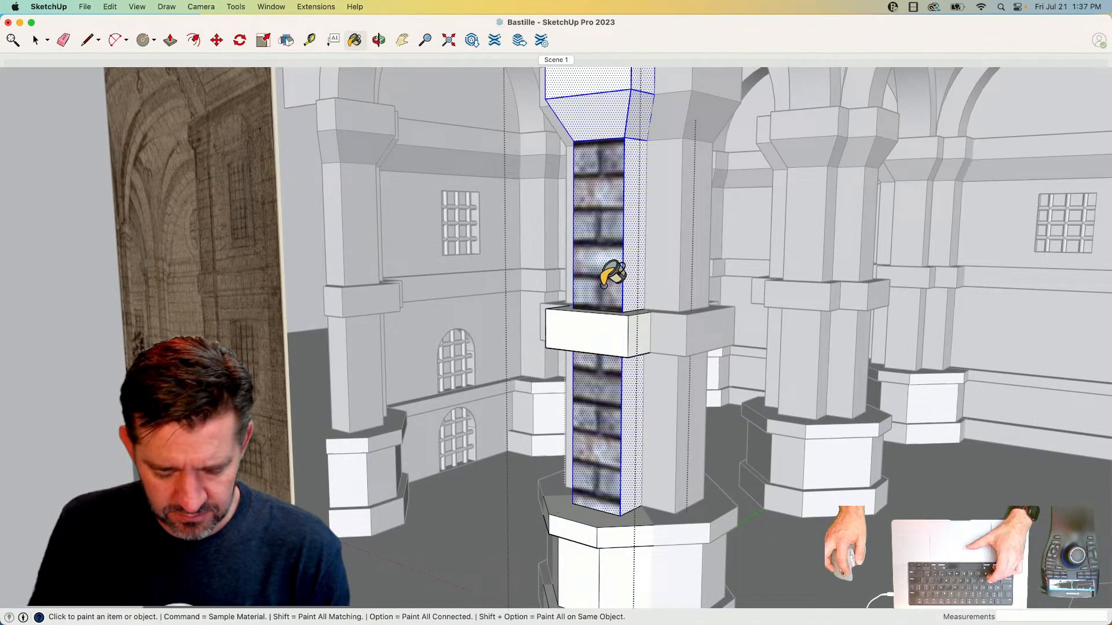
pyautogui.click(635, 274)
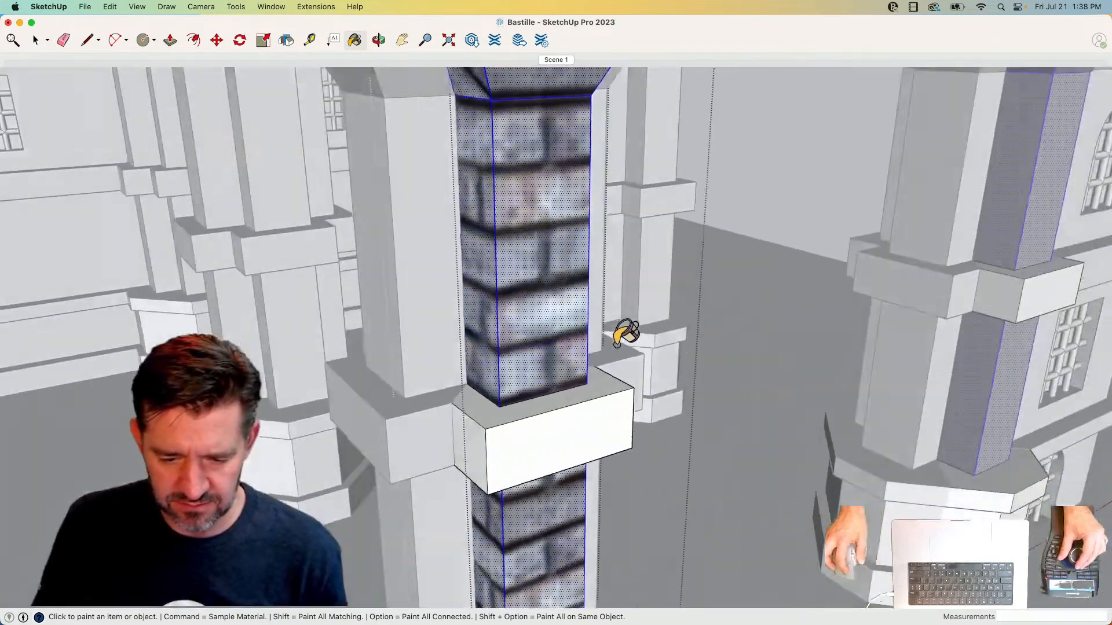
# - Open the band block around the middle of the front column and paint its front face with the gray brick material
pyautogui.press('space')
pyautogui.doubleClick(542, 392)
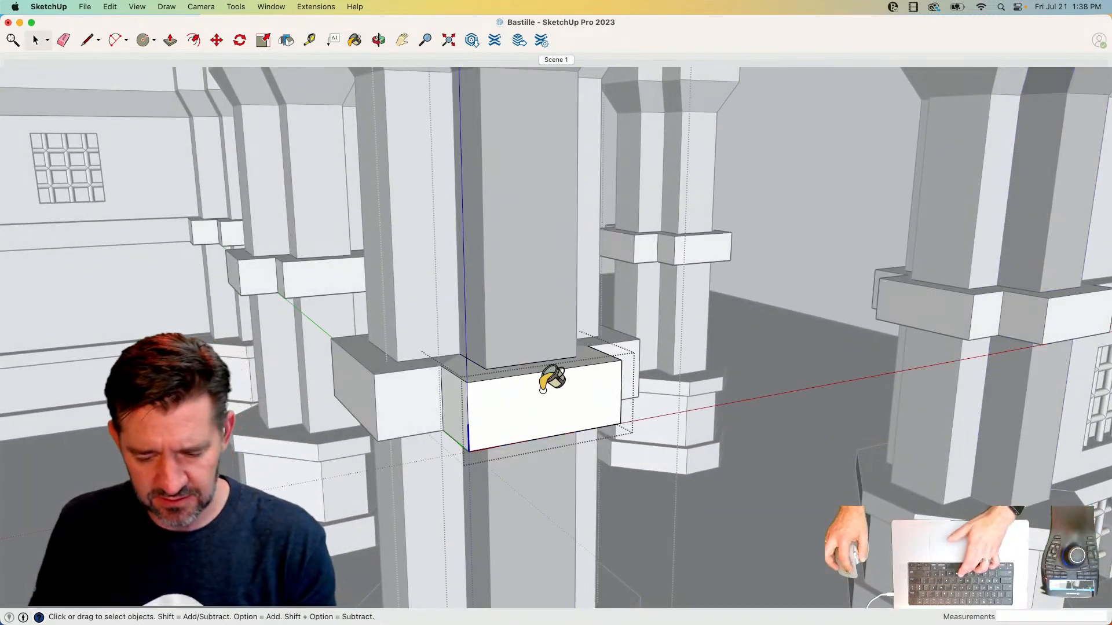
pyautogui.press('b')
pyautogui.click(540, 393)
pyautogui.press('space')
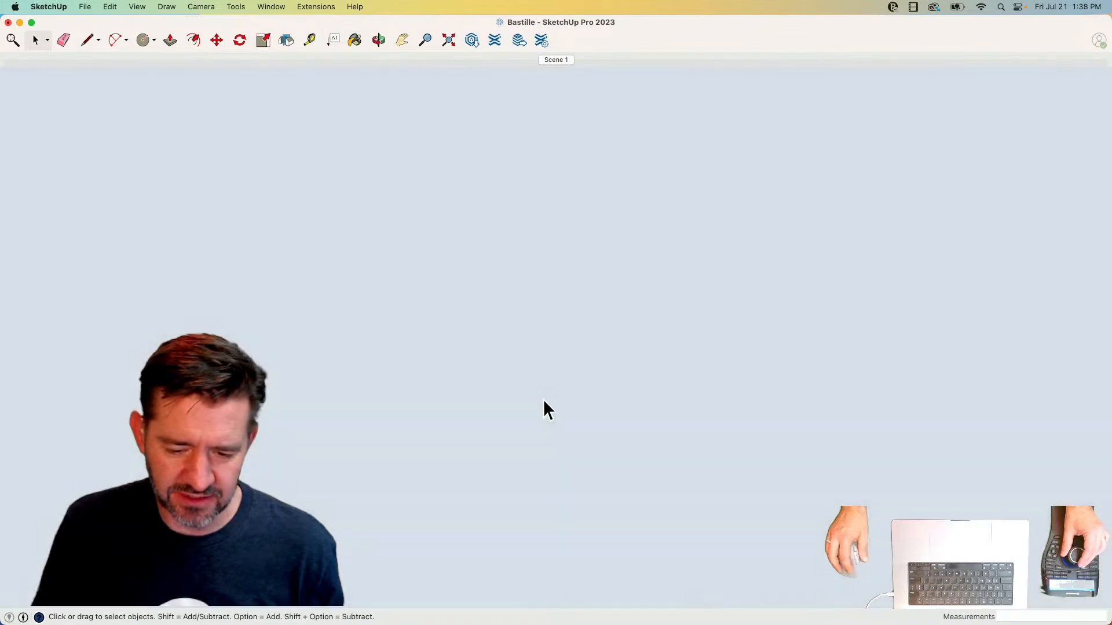
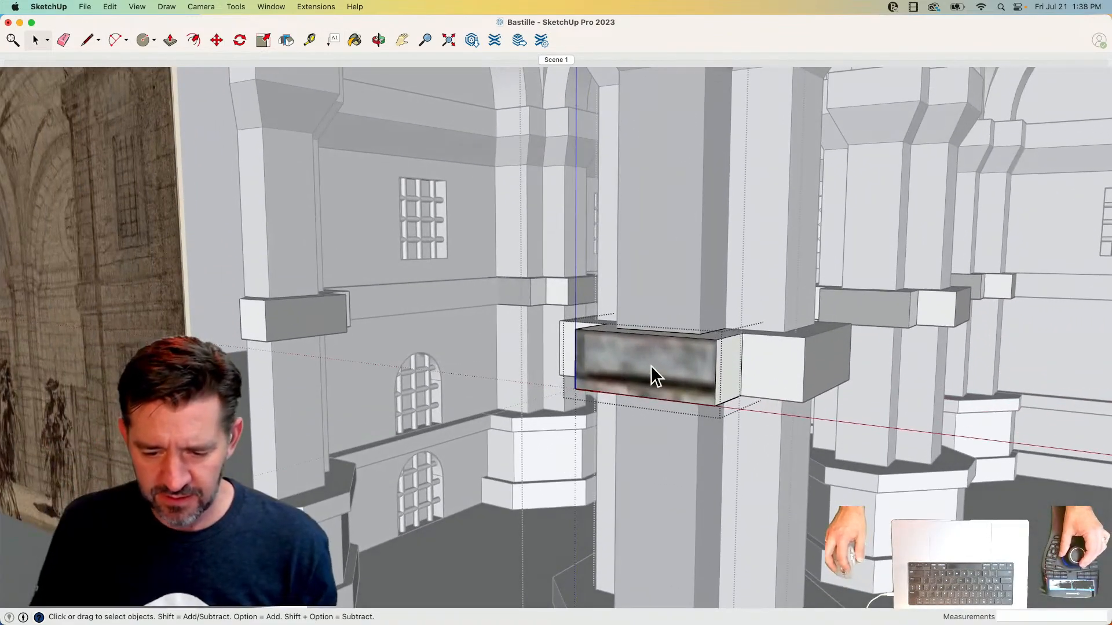
# - Enlarge and shift the brick texture on the band's front face so a single stone fills the face
pyautogui.rightClick(651, 366)
pyautogui.moveTo(718, 518)
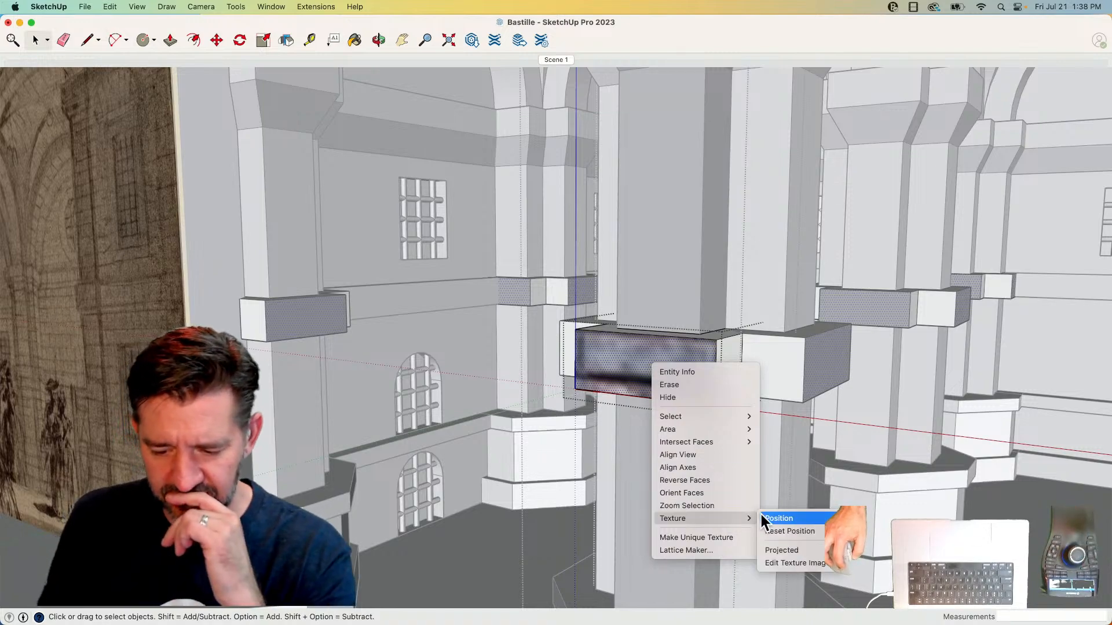
pyautogui.click(795, 516)
pyautogui.moveTo(675, 380); pyautogui.dragTo(675, 385)
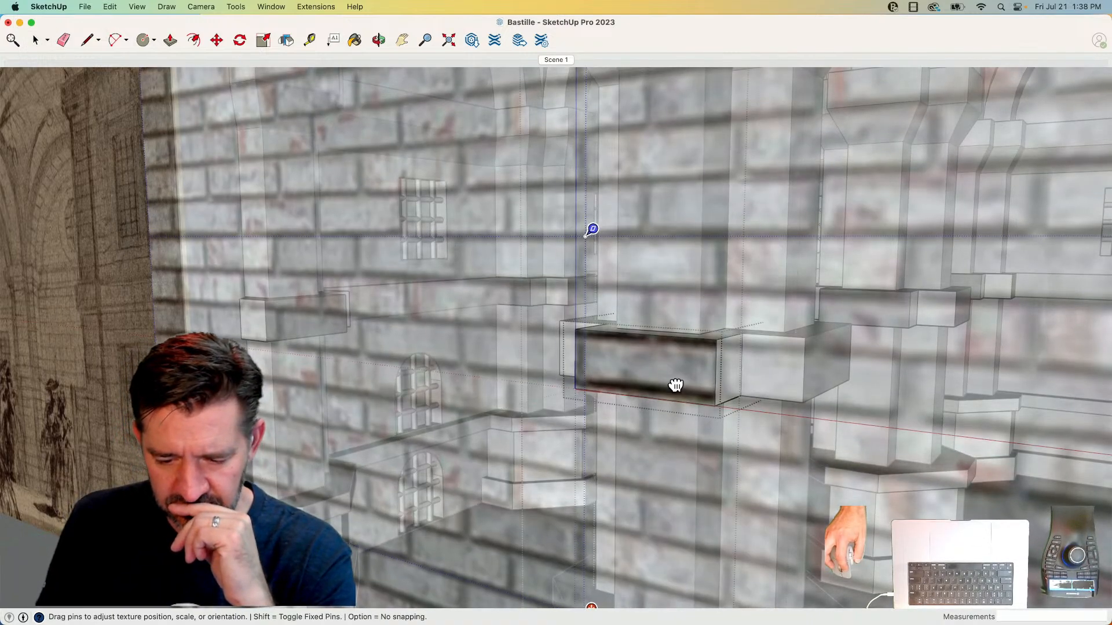
pyautogui.scroll(-4, 580, 346)
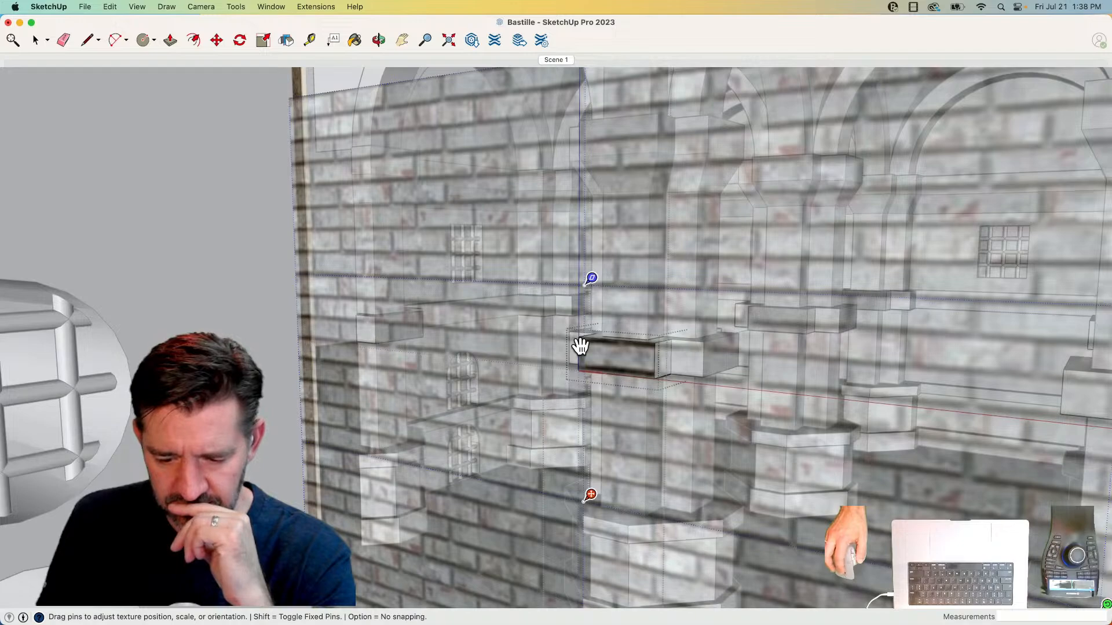
pyautogui.scroll(-3, 580, 346)
pyautogui.moveTo(869, 483); pyautogui.dragTo(1029, 505)
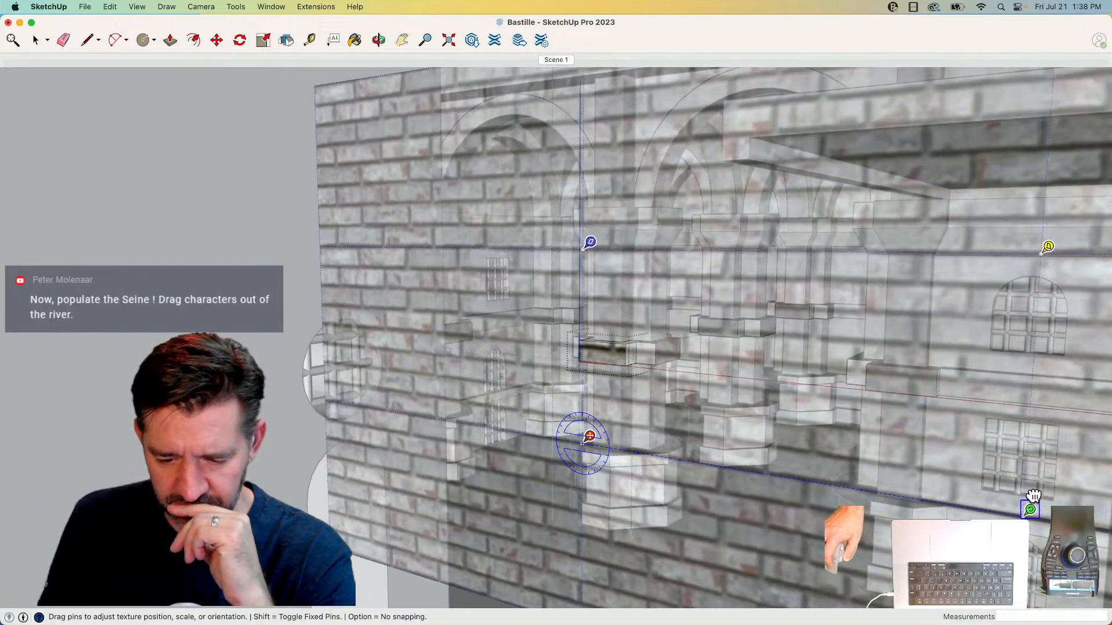
pyautogui.scroll(5, 603, 362)
pyautogui.moveTo(625, 377); pyautogui.dragTo(619, 364)
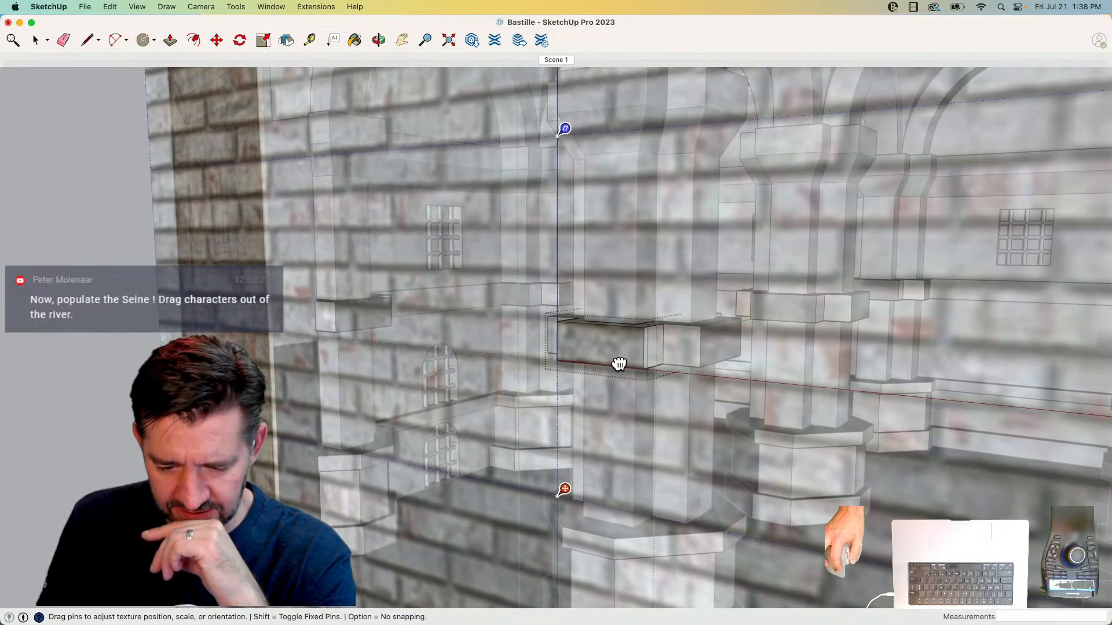
pyautogui.click(57, 396)
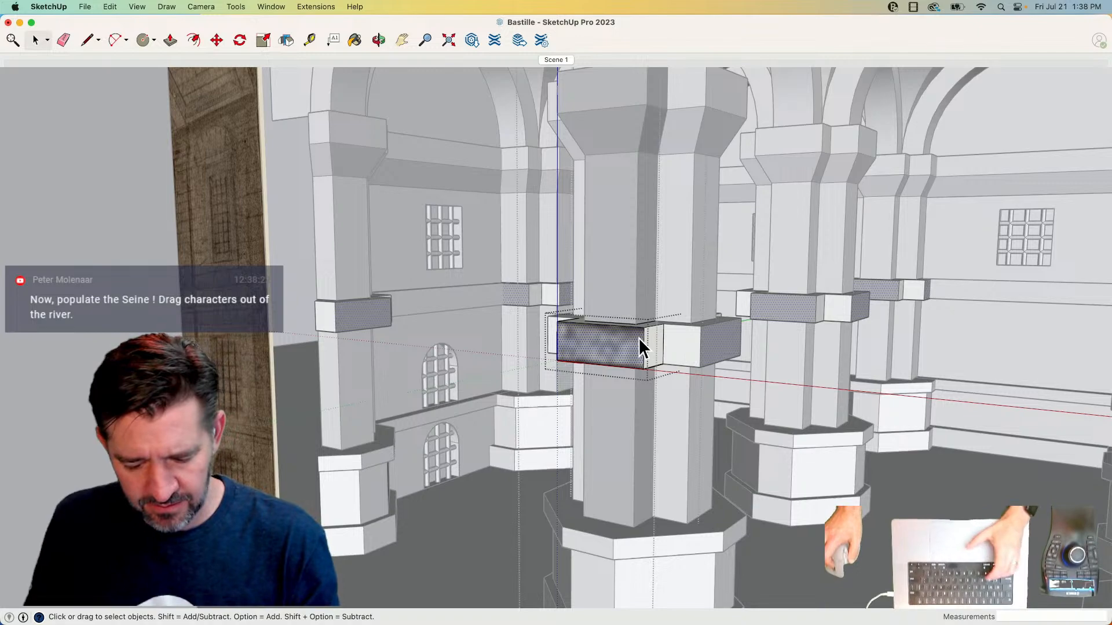
# - Paint the band block's end face and underside with the gray brick material and close the block and column groups
pyautogui.press('b')
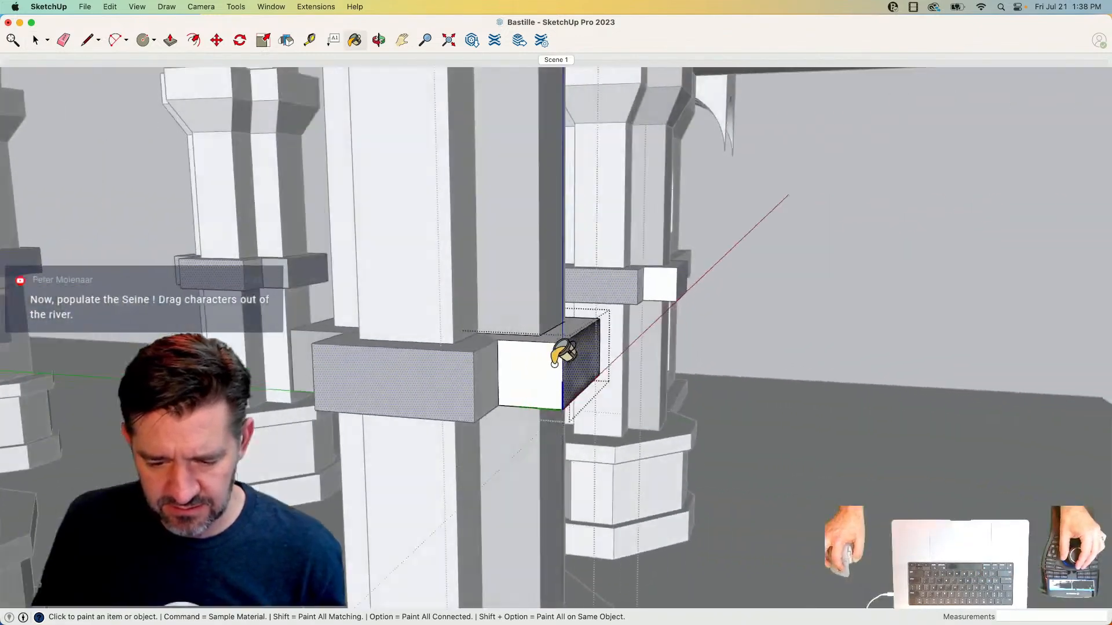
pyautogui.click(537, 374)
pyautogui.click(554, 356)
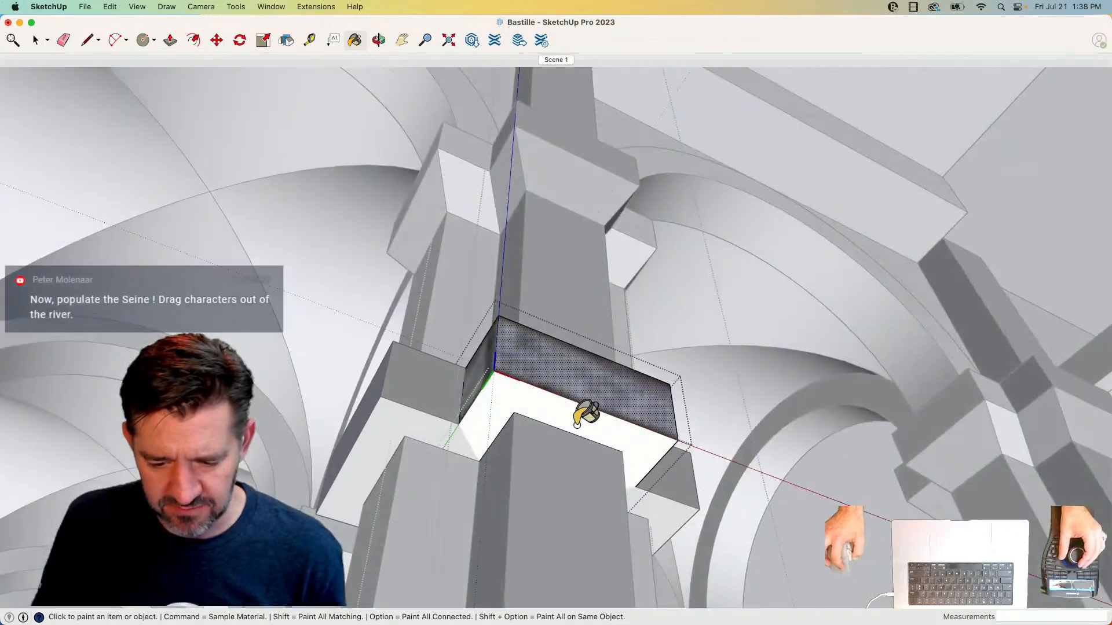
pyautogui.click(578, 425)
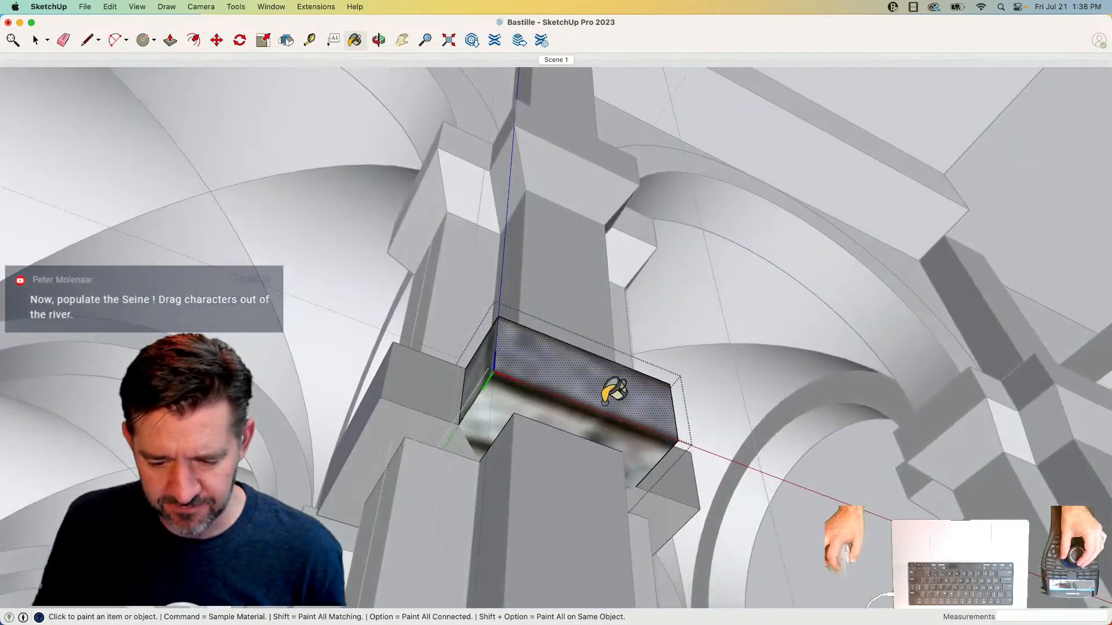
pyautogui.press('space')
pyautogui.click(728, 353)
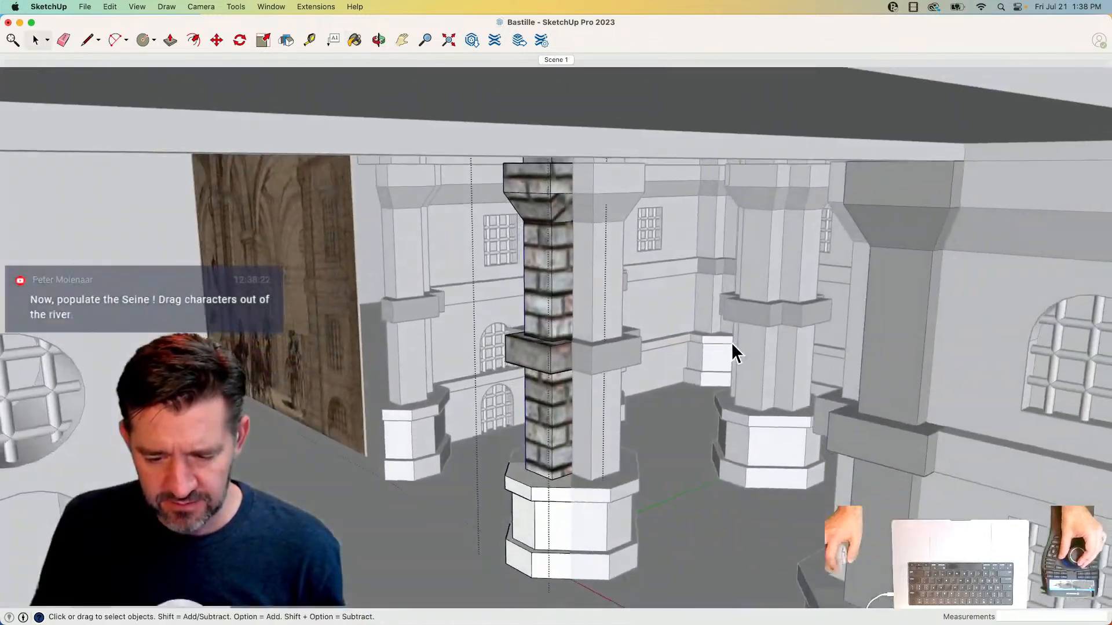
pyautogui.click(694, 369)
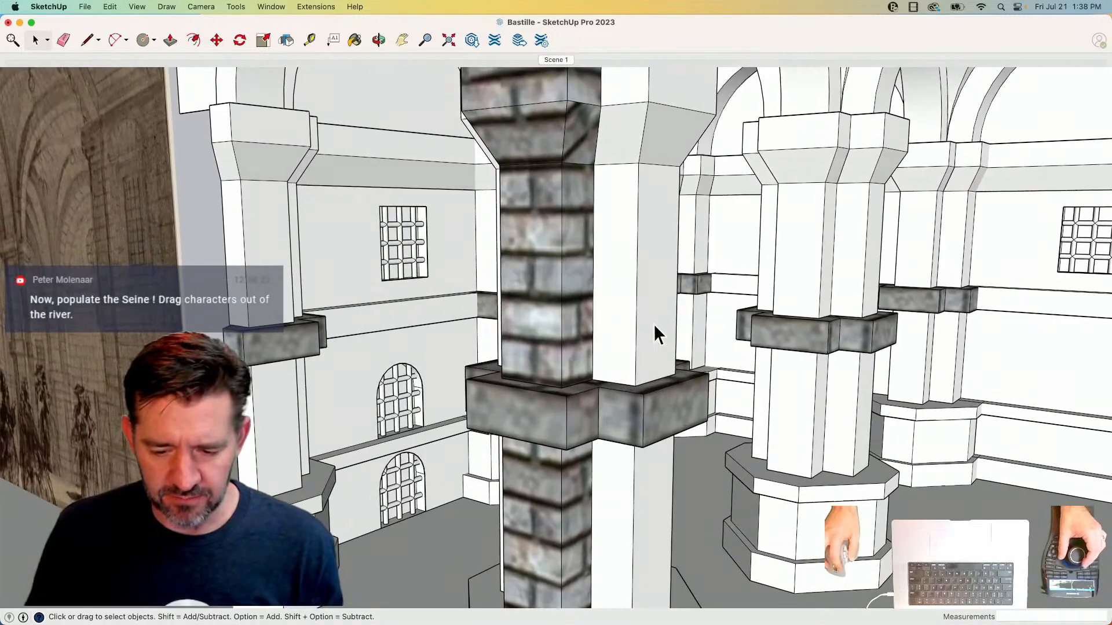
# - Open the adjoining unpainted column piece and paint its outer shaft face with the gray brick material
pyautogui.doubleClick(654, 324)
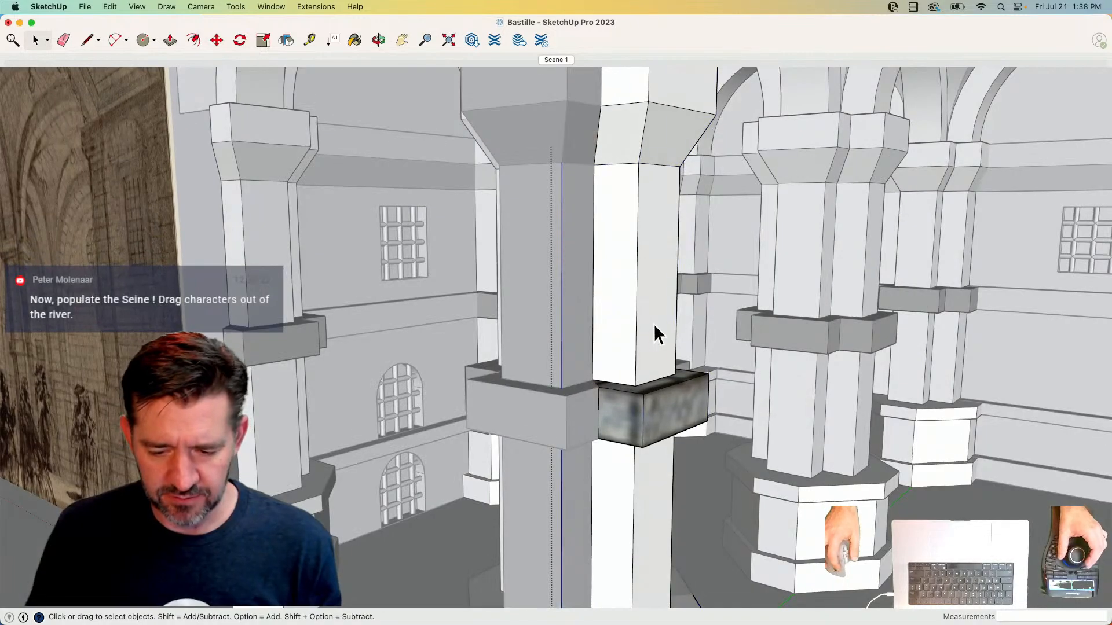
pyautogui.press('b')
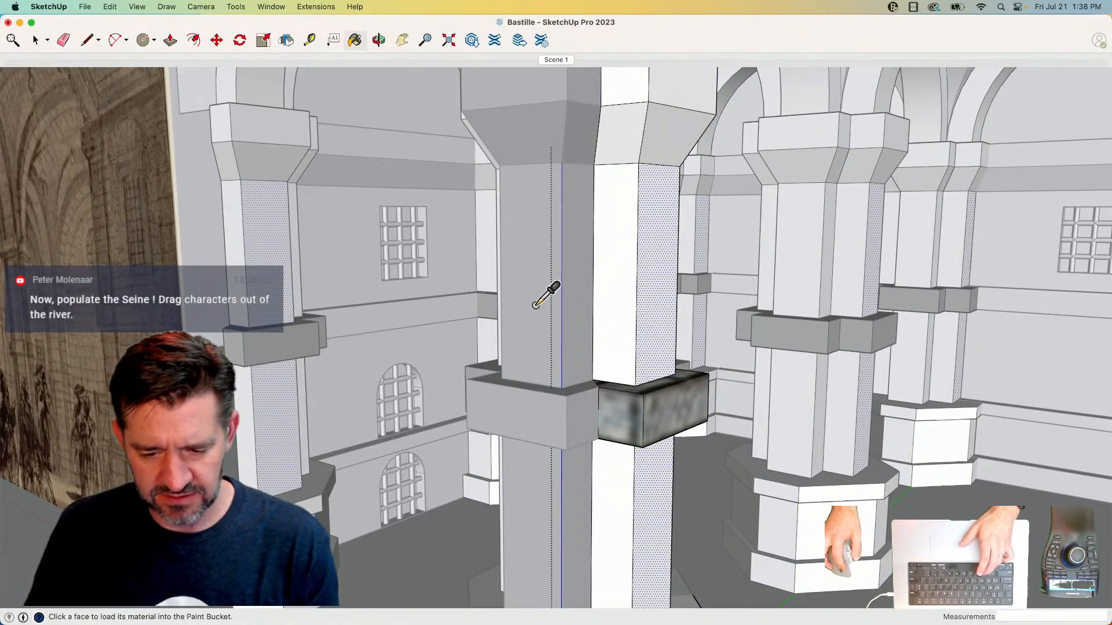
pyautogui.click(652, 303)
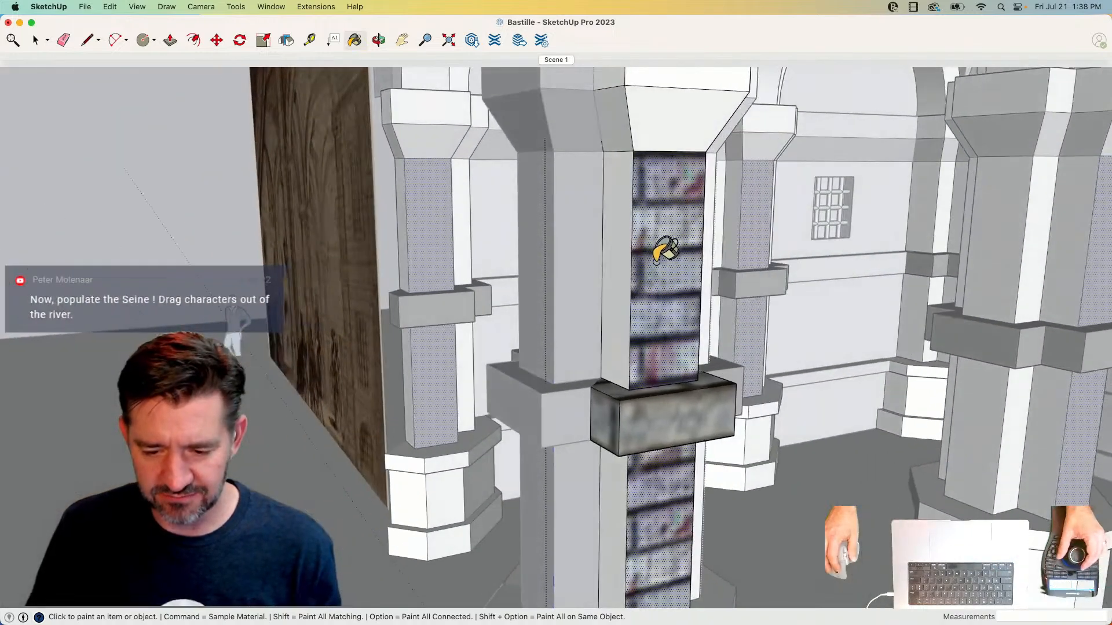
# - Reposition the brick texture on the upper shaft's outer face so its joints line up better with the column edges
pyautogui.rightClick(657, 261)
pyautogui.moveTo(714, 414)
pyautogui.click(780, 415)
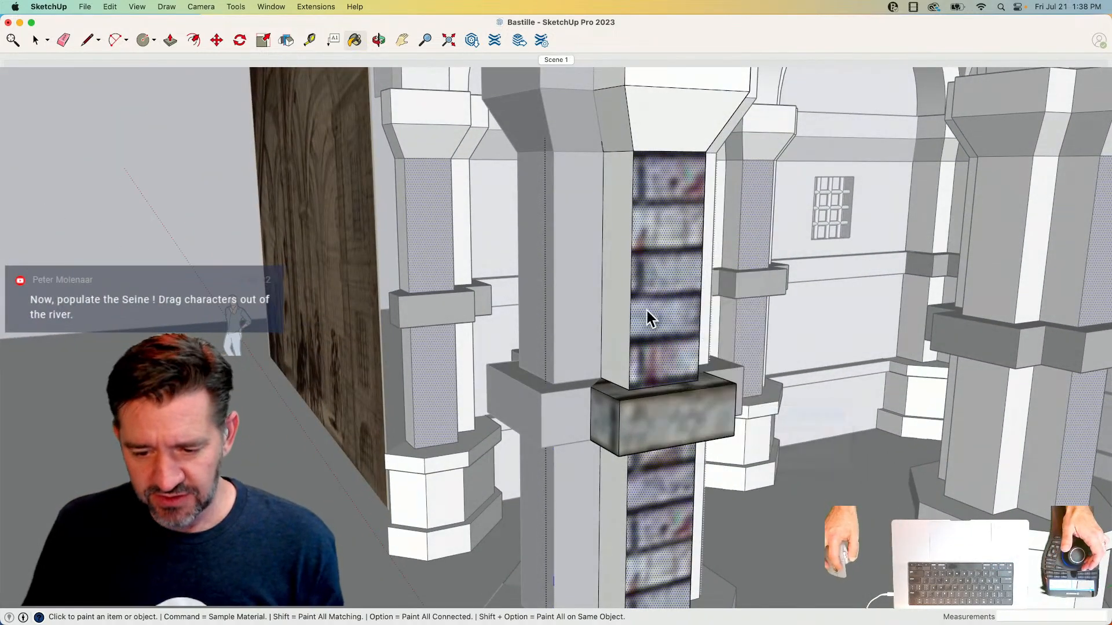
pyautogui.moveTo(663, 308); pyautogui.dragTo(672, 307)
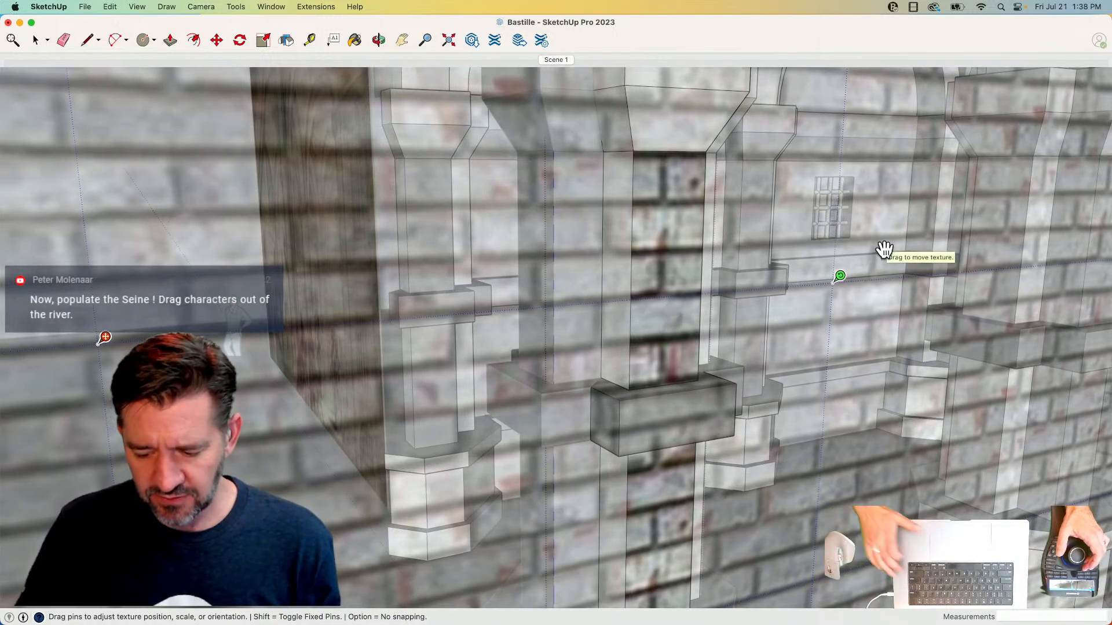
pyautogui.press('Return')
# - Sample the repositioned brick and paint it onto the shaft's narrow side face, the outer capital faces and the arch's front face
pyautogui.press('super')
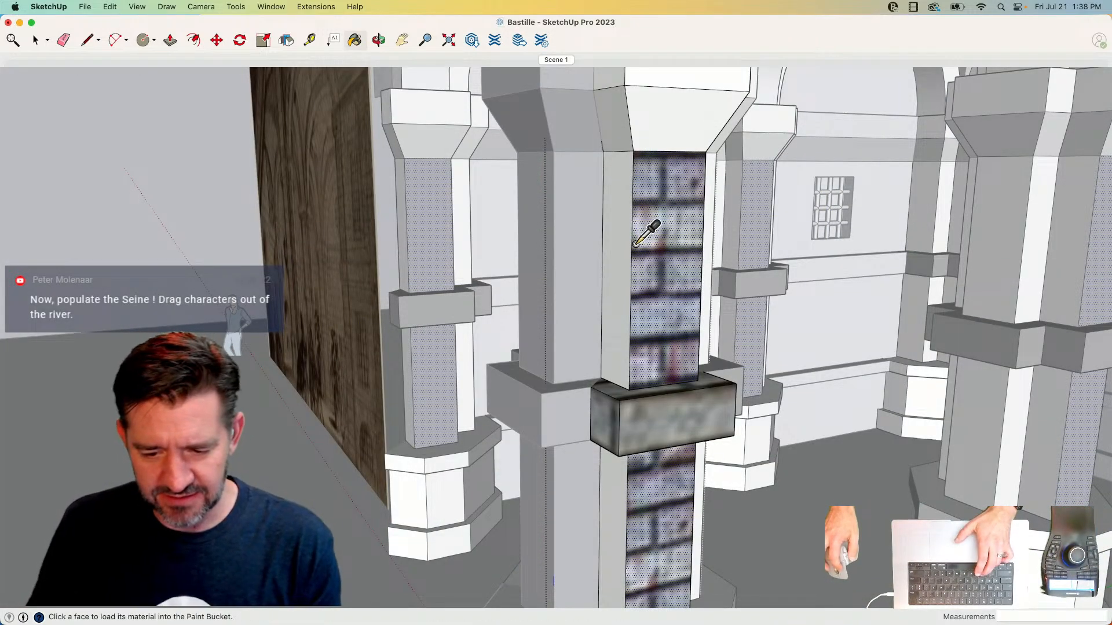
pyautogui.click(622, 218)
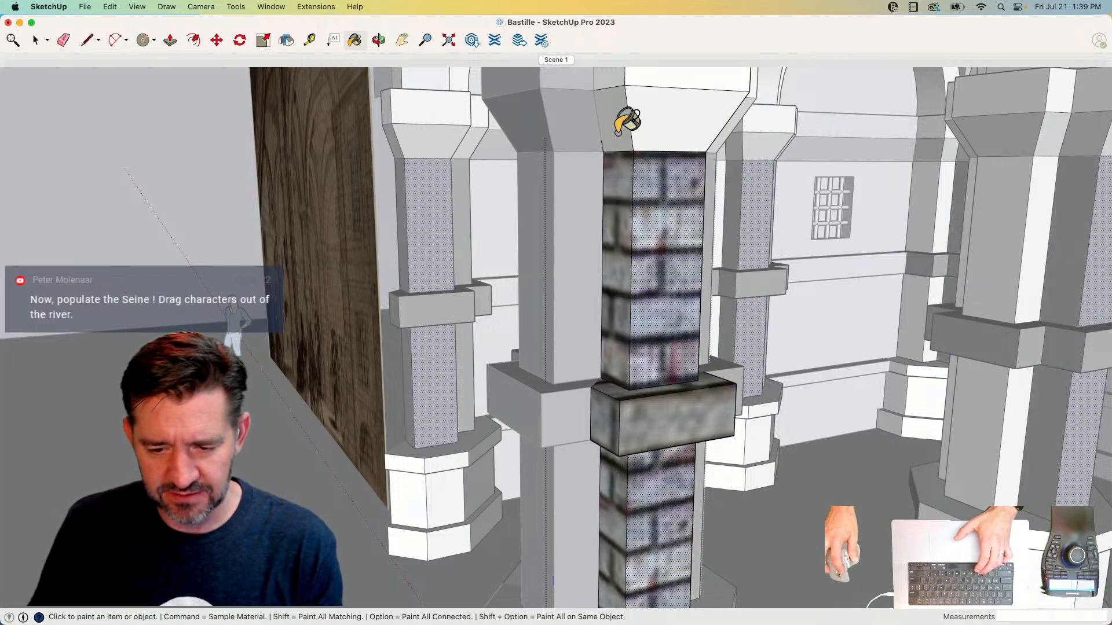
pyautogui.click(619, 134)
pyautogui.click(683, 123)
pyautogui.click(673, 105)
pyautogui.click(648, 199)
pyautogui.click(653, 153)
pyautogui.click(700, 149)
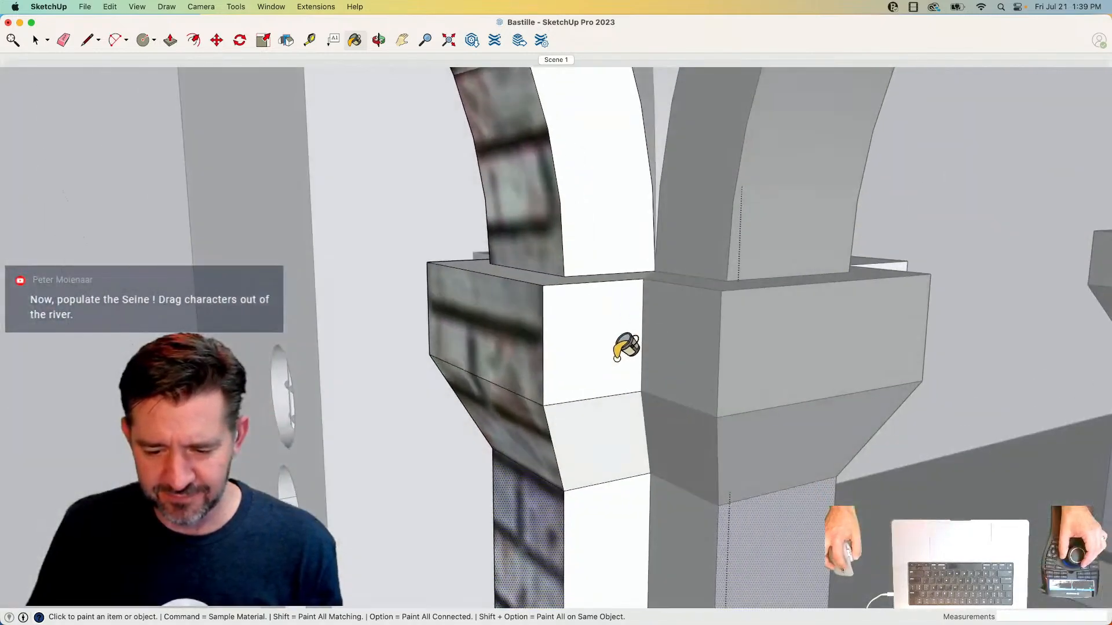
# - Paint the inner side of the capital block, its sloped face, the shaft below and the arch's underside with the sampled brick
pyautogui.click(617, 358)
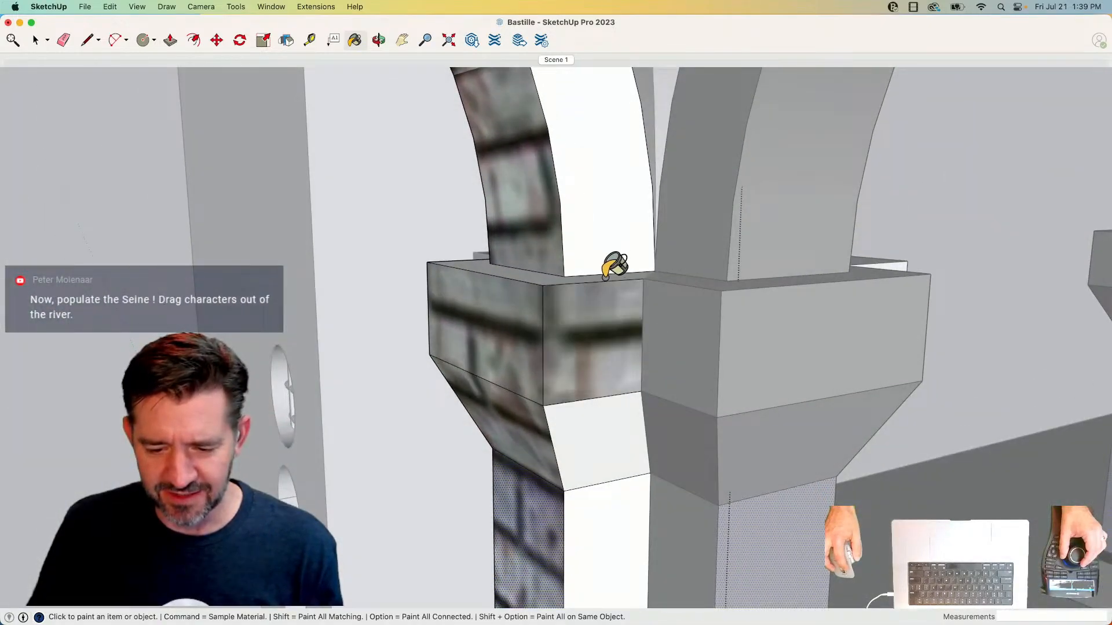
pyautogui.click(606, 249)
pyautogui.click(590, 408)
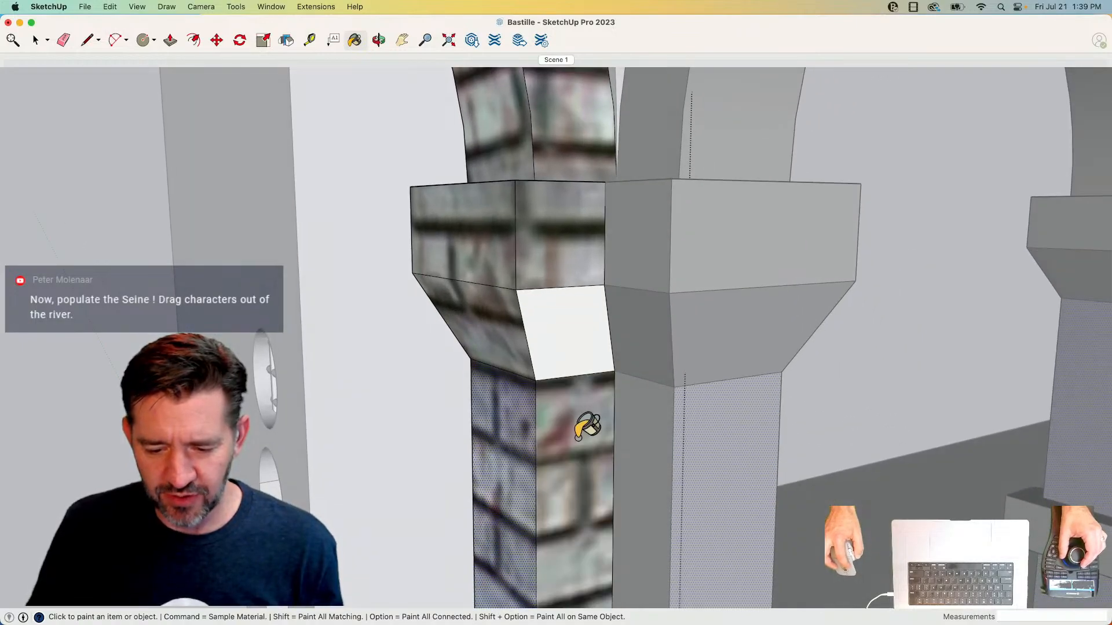
pyautogui.click(572, 293)
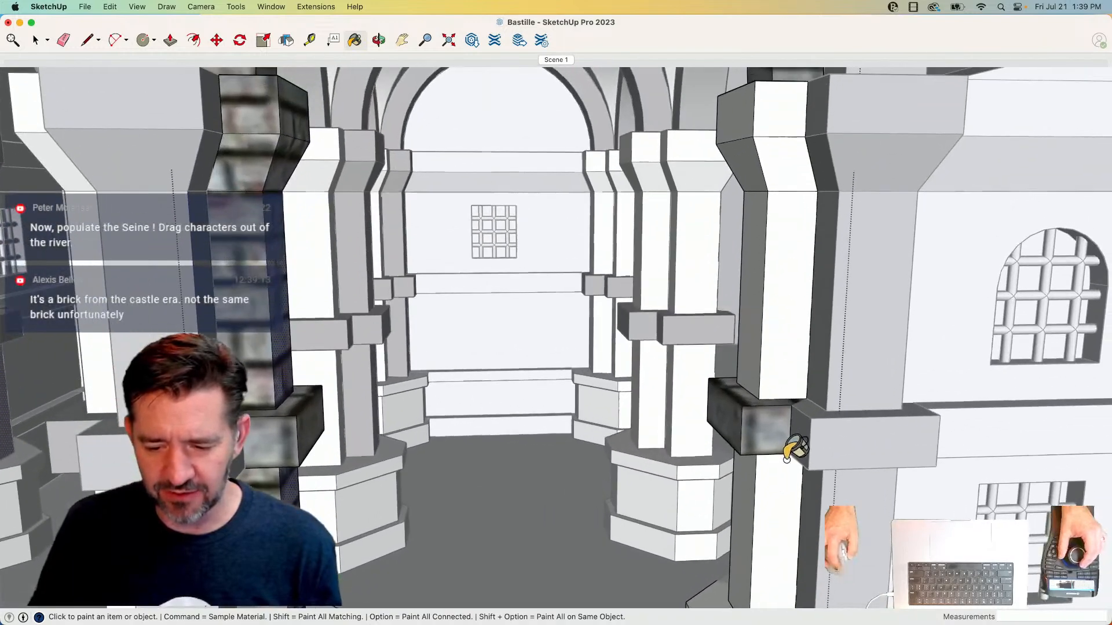
# - Paint the opposite column's shaft, sloped capital and capital block faces with the same gray brick material
pyautogui.click(788, 304)
pyautogui.click(780, 166)
pyautogui.click(774, 128)
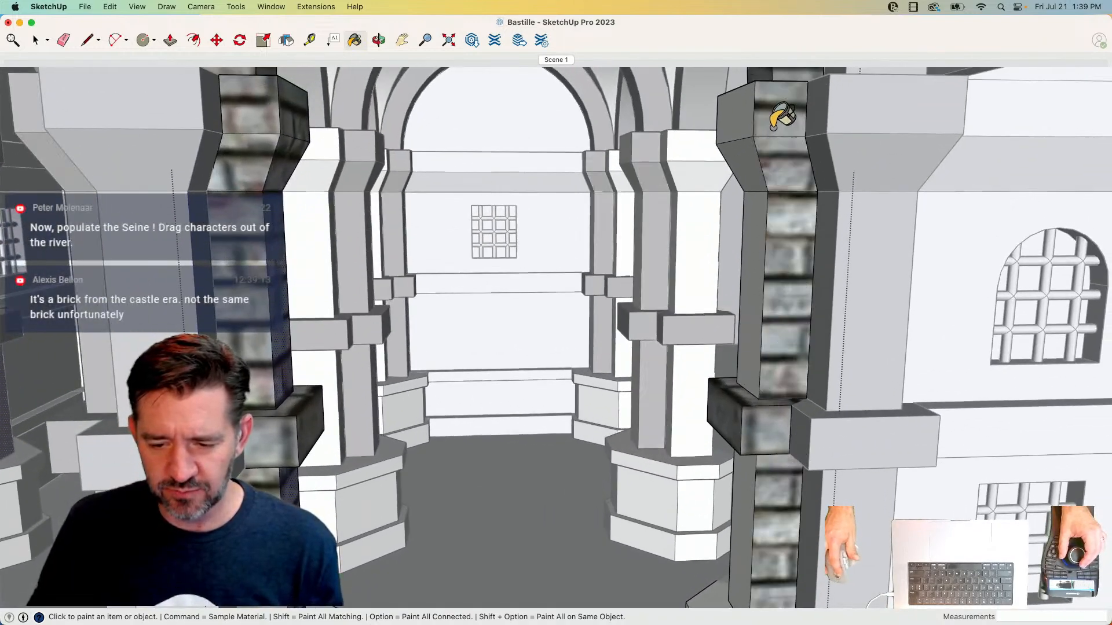
pyautogui.click(743, 120)
pyautogui.click(737, 169)
pyautogui.click(755, 294)
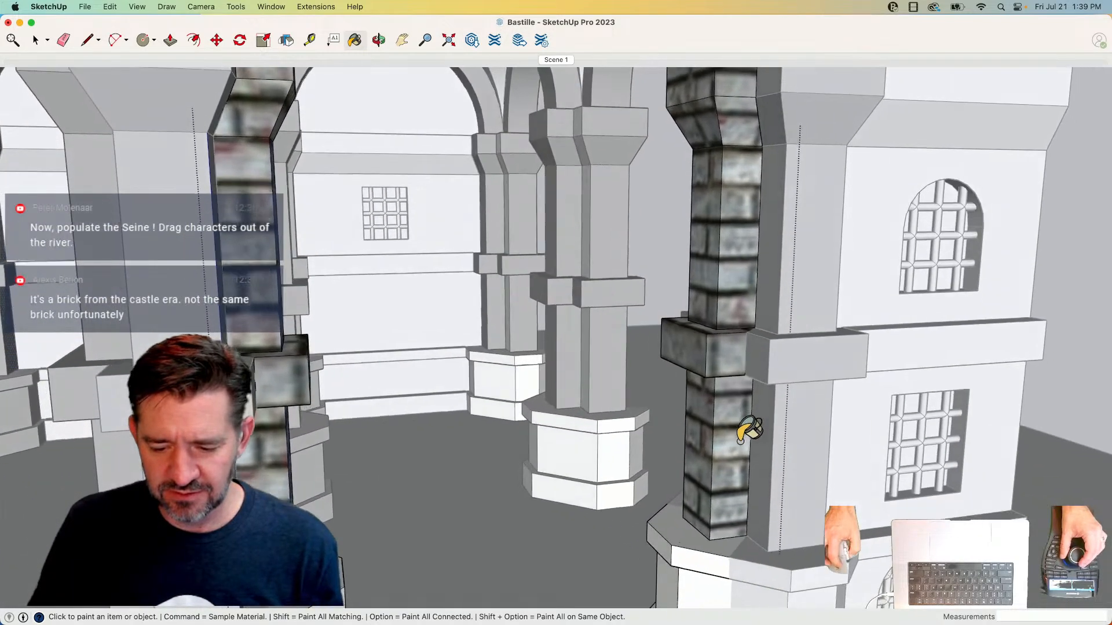
# - Open the front arch group and divide its front face with four radial lines about 1' long up the left haunch
pyautogui.press('space')
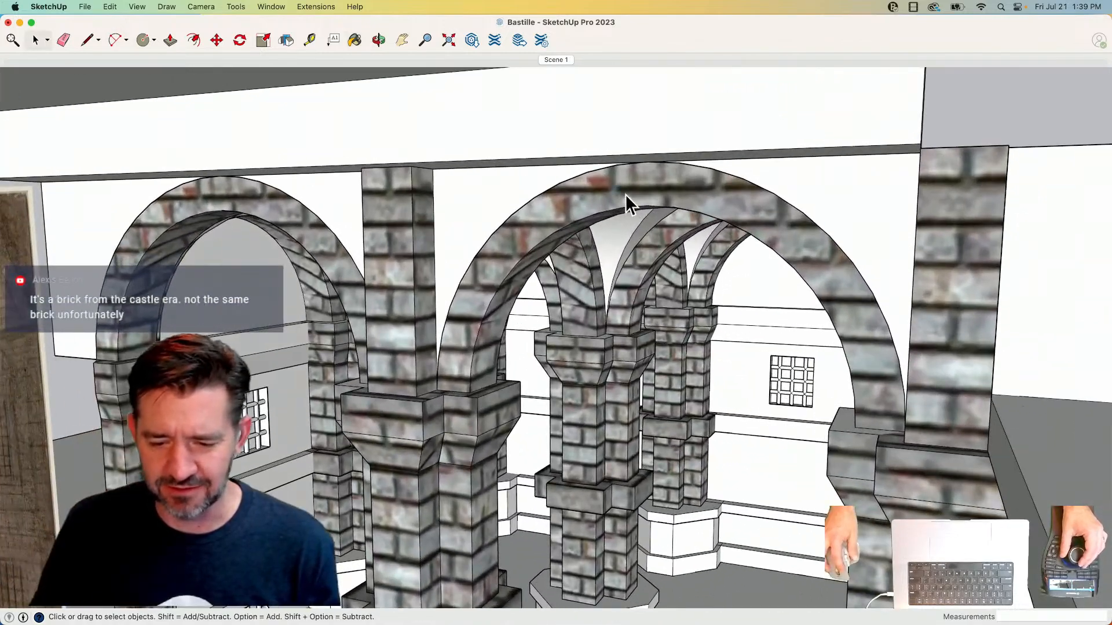
pyautogui.tripleClick(625, 195)
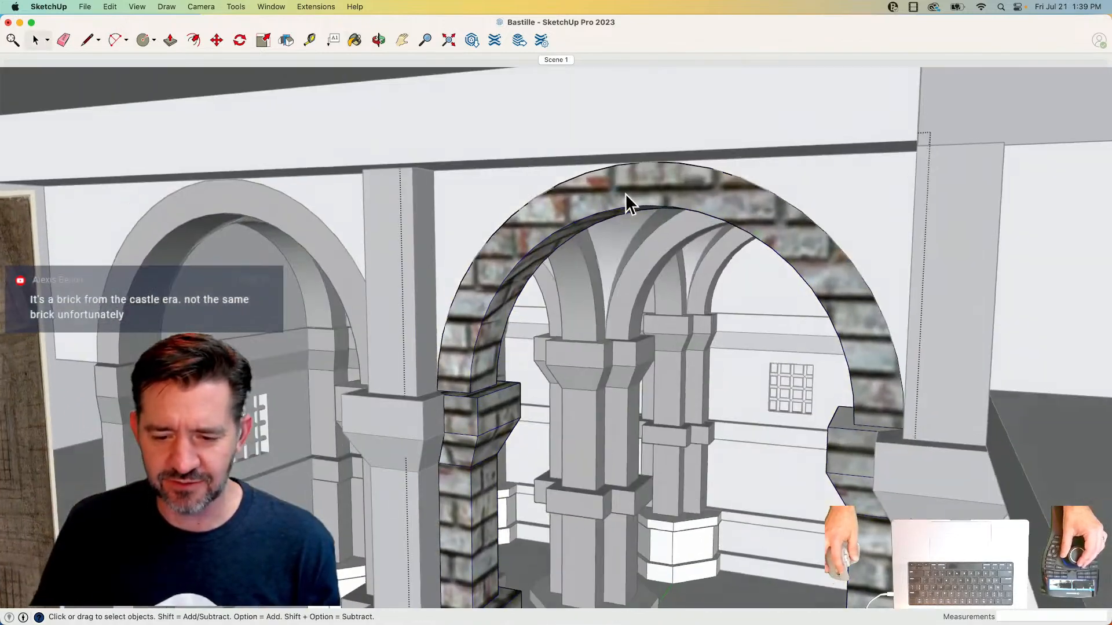
pyautogui.click(628, 191)
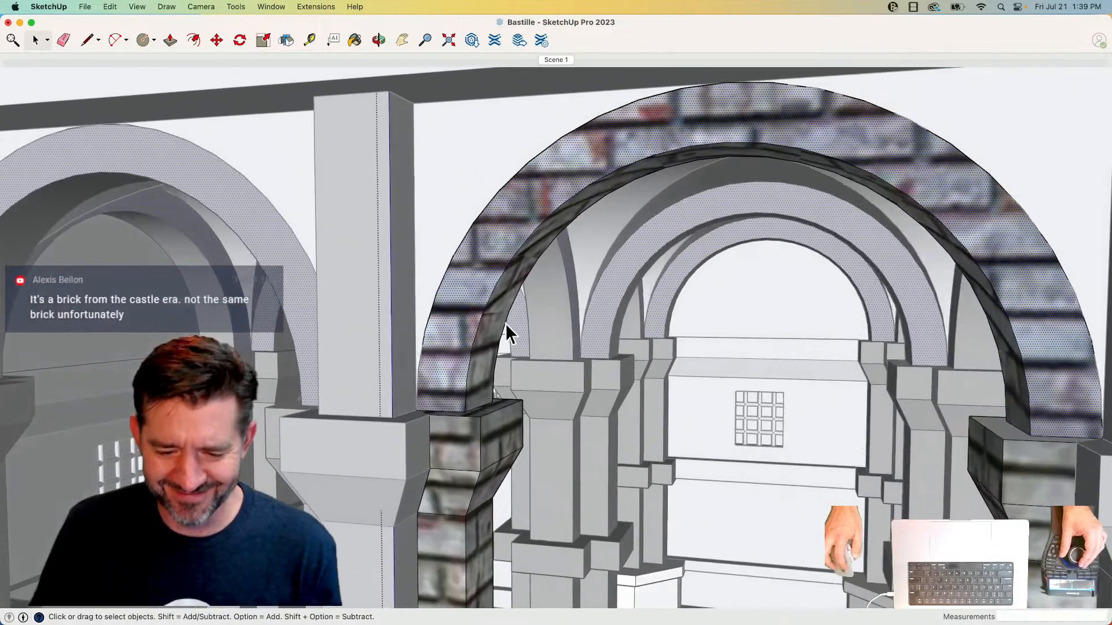
pyautogui.press('l')
pyautogui.click(424, 331)
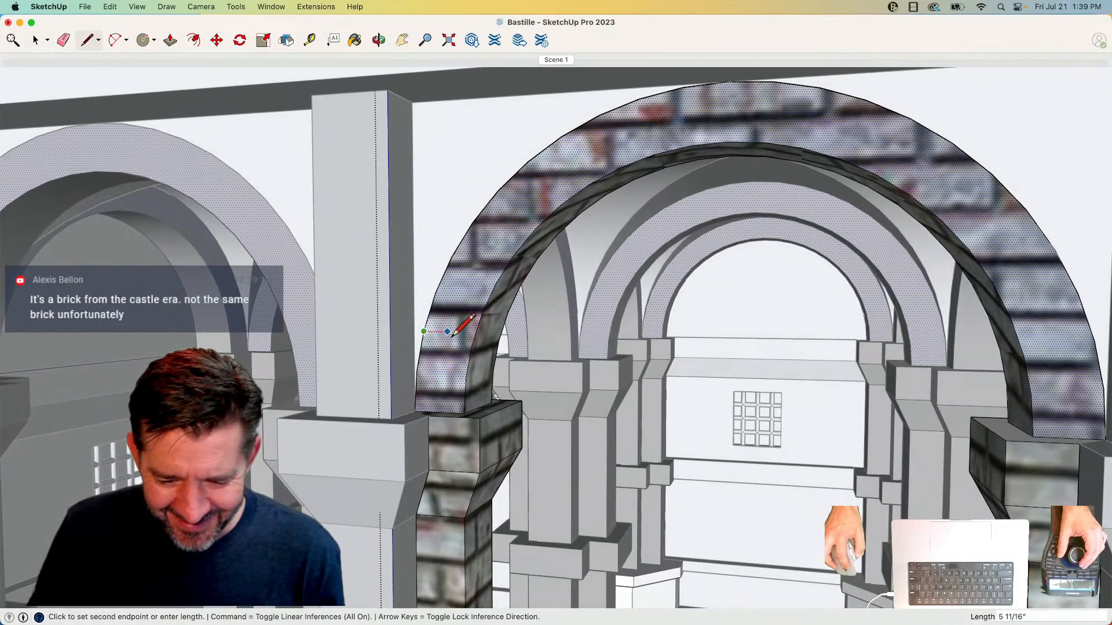
pyautogui.click(471, 346)
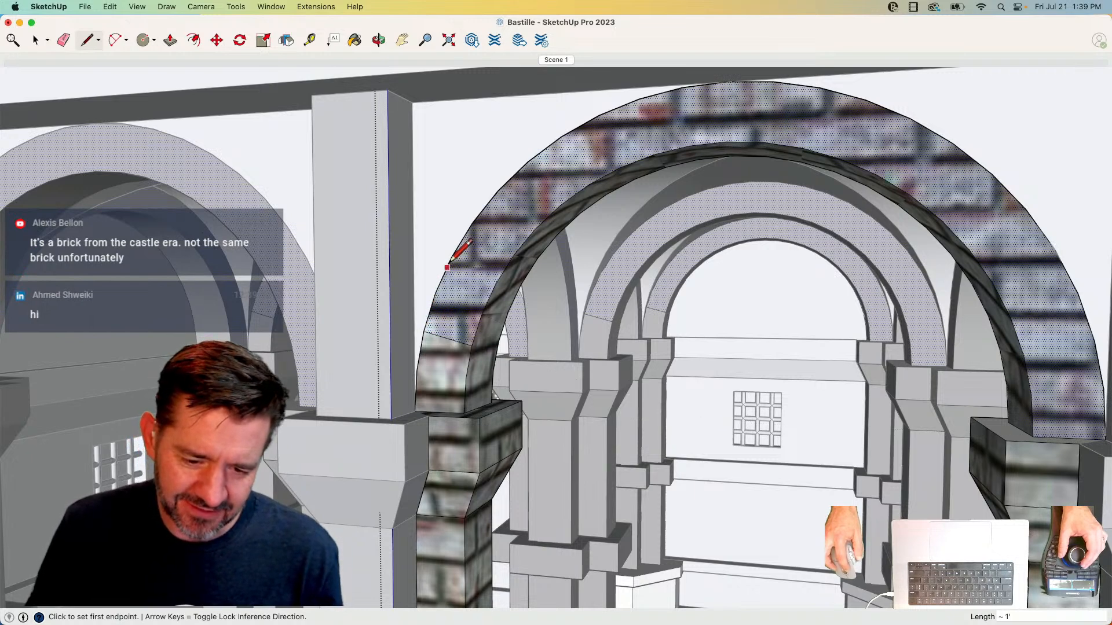
pyautogui.click(452, 257)
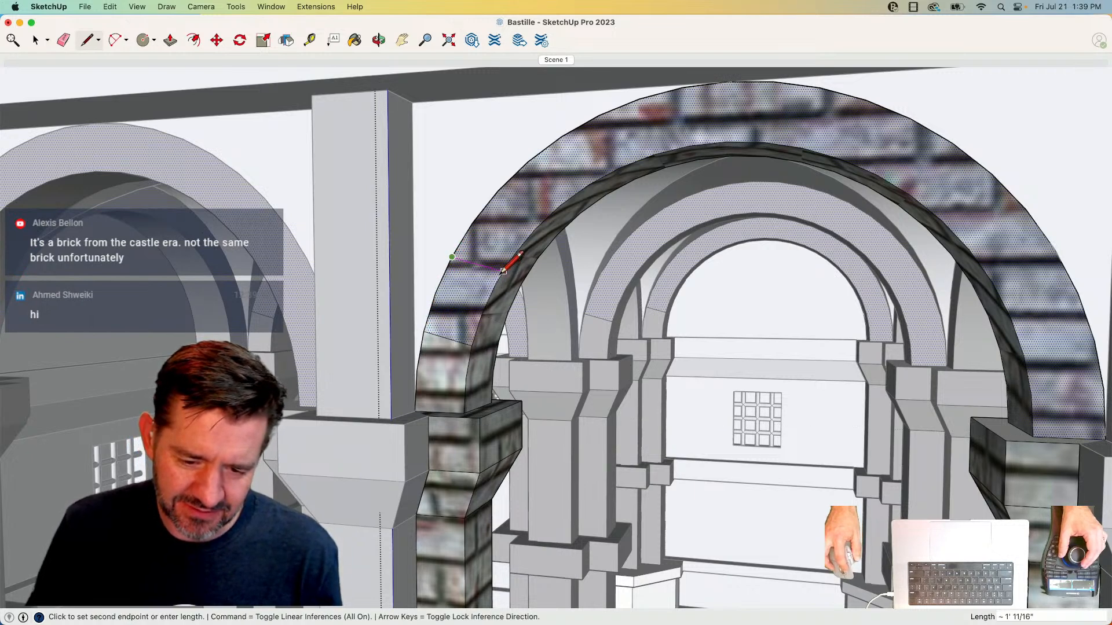
pyautogui.click(496, 284)
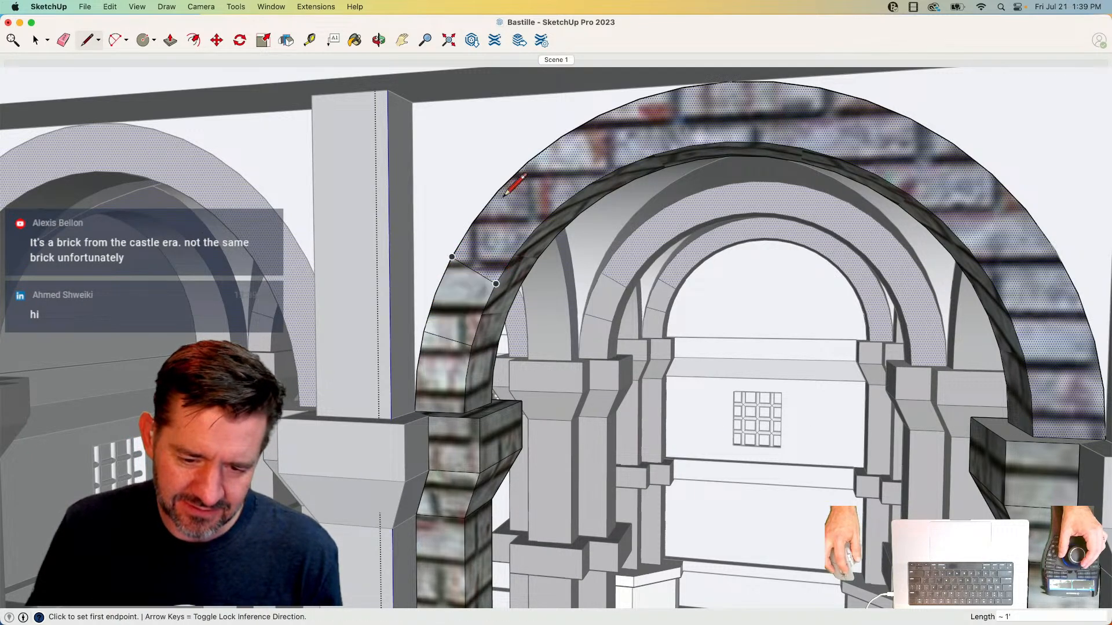
pyautogui.click(536, 228)
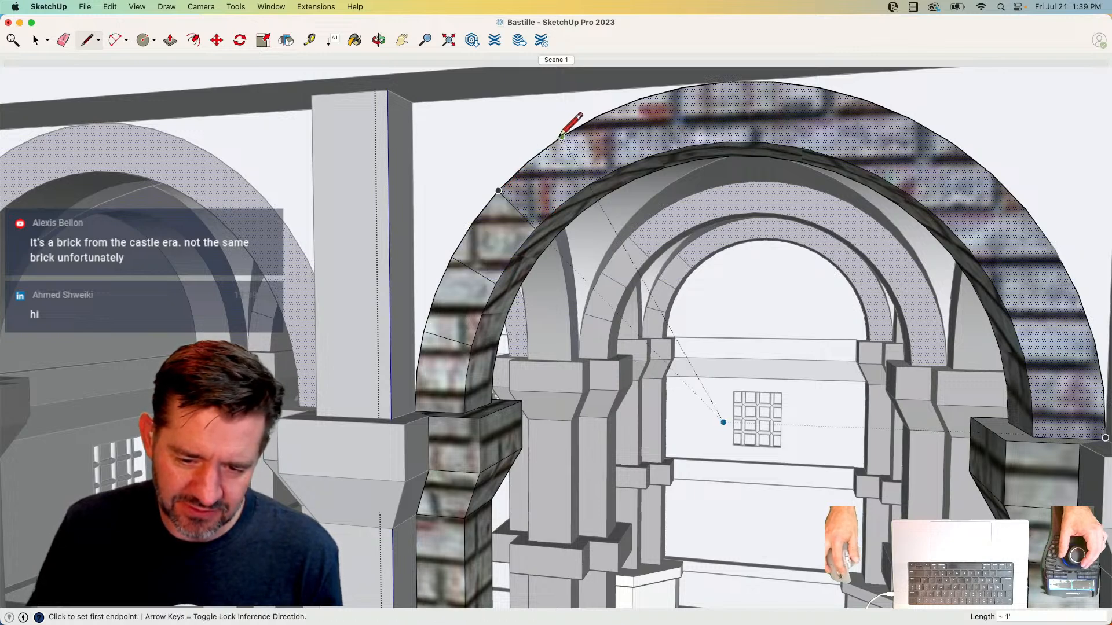
pyautogui.click(561, 135)
pyautogui.click(587, 185)
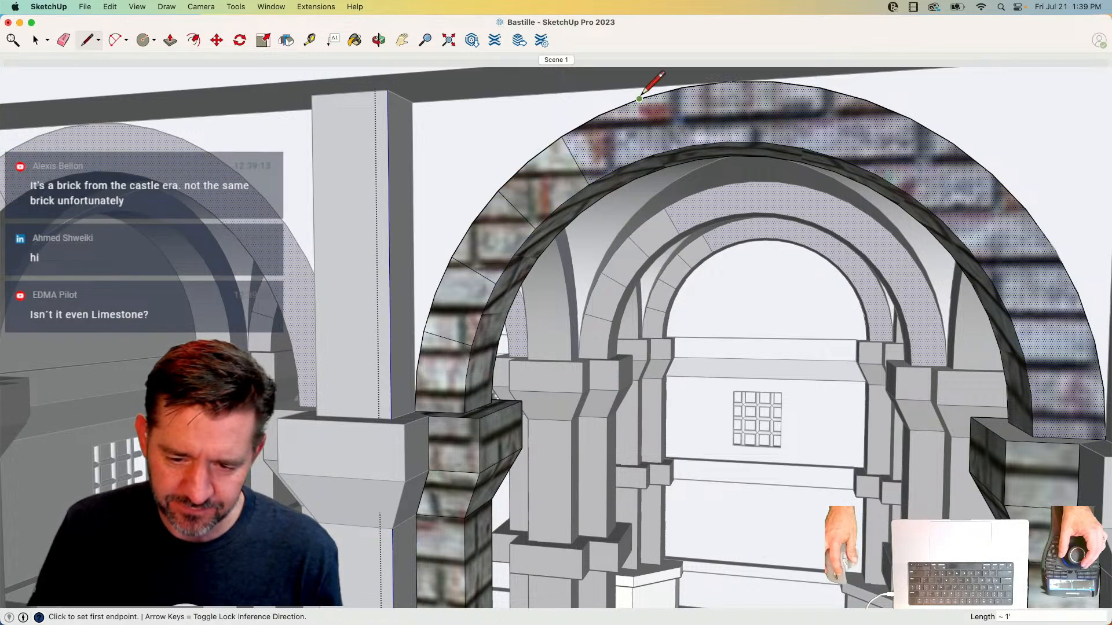
# - Draw radial lines across the arch's front face over the crown, redrawing the last one to outline a central keystone
pyautogui.click(639, 98)
pyautogui.click(654, 155)
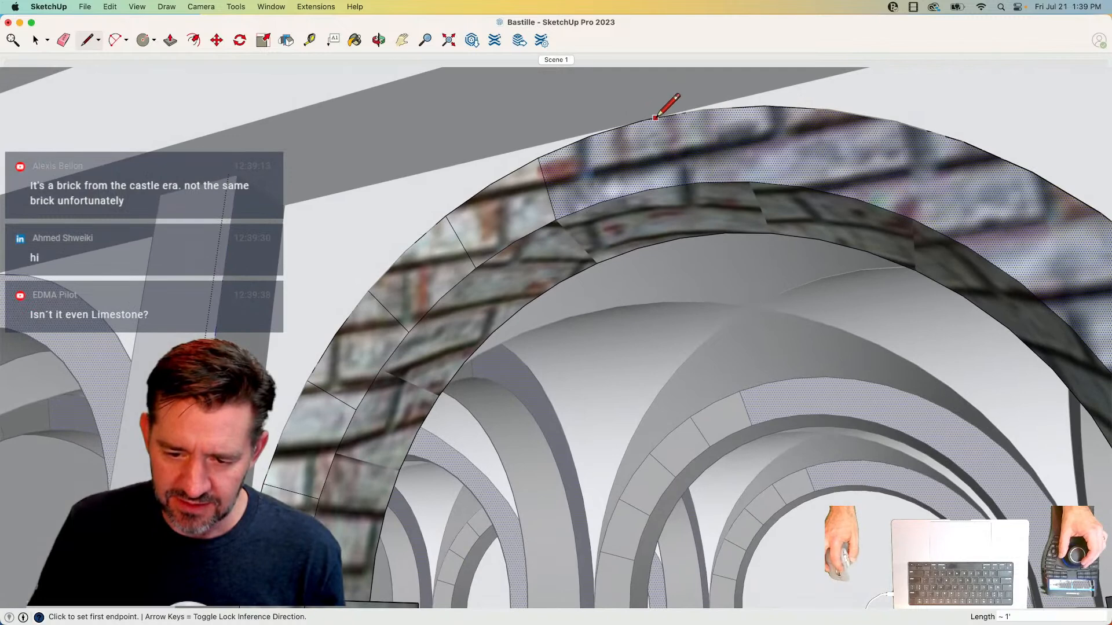
pyautogui.click(645, 120)
pyautogui.click(647, 189)
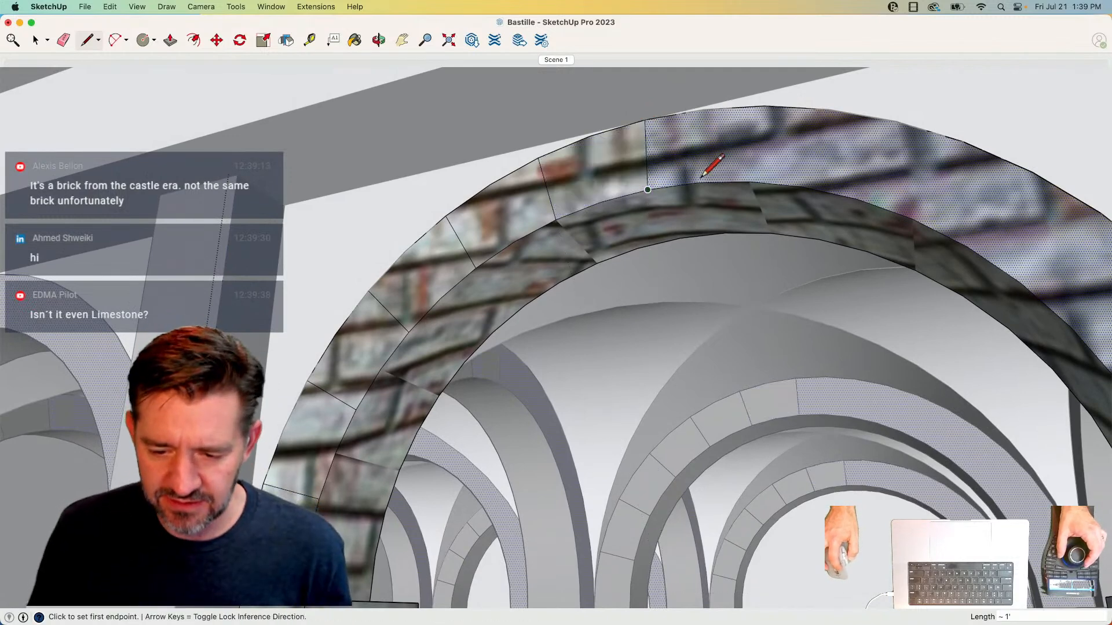
pyautogui.click(748, 181)
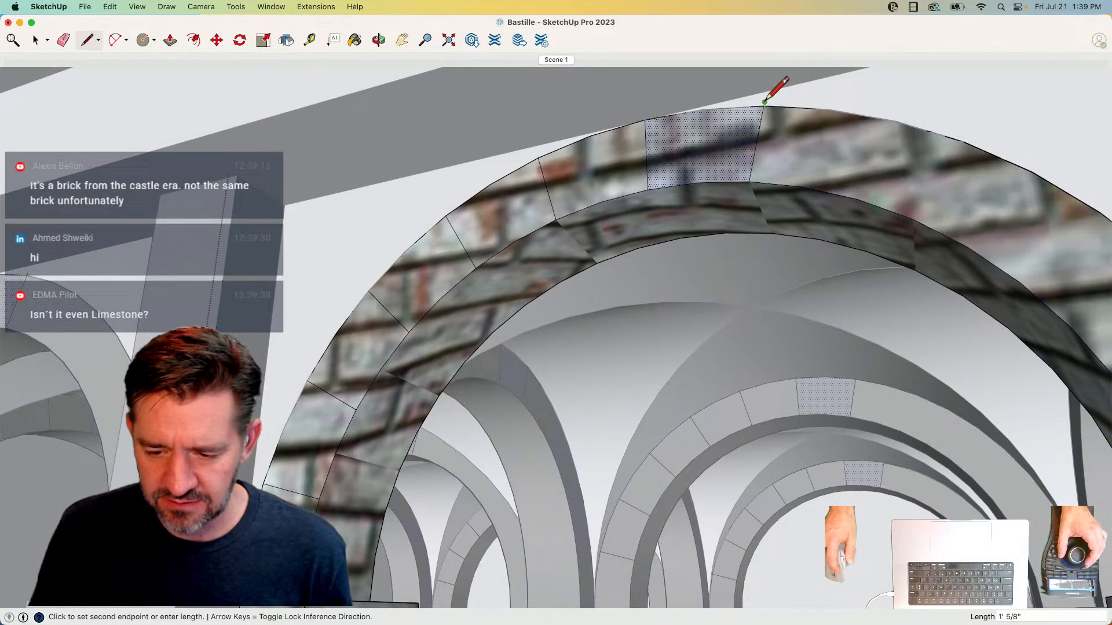
pyautogui.click(763, 106)
pyautogui.press('super+z')
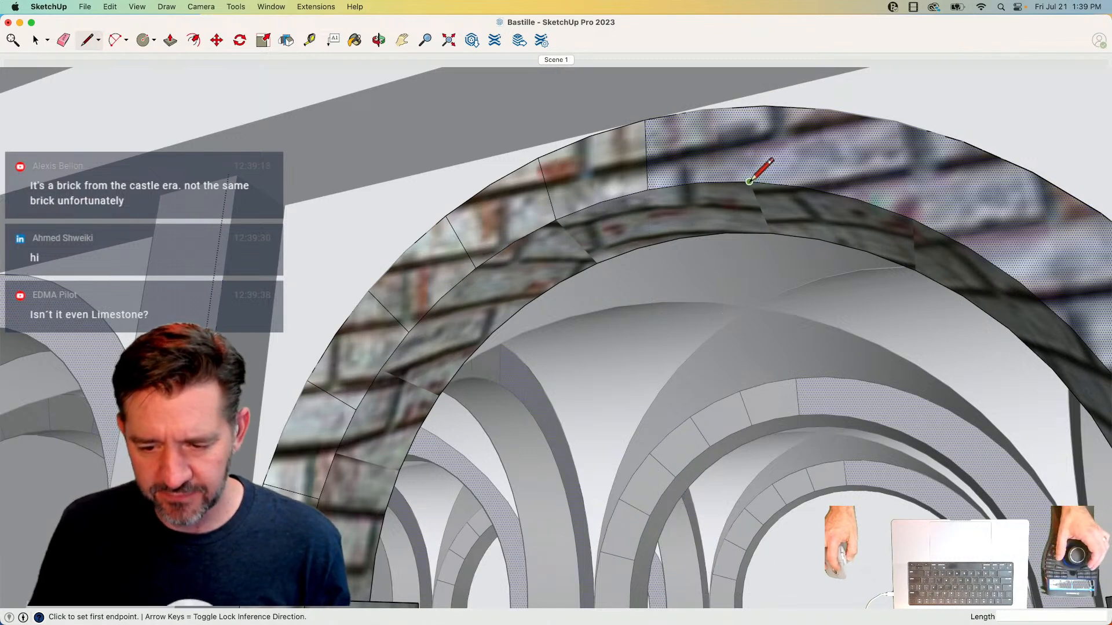
pyautogui.click(765, 106)
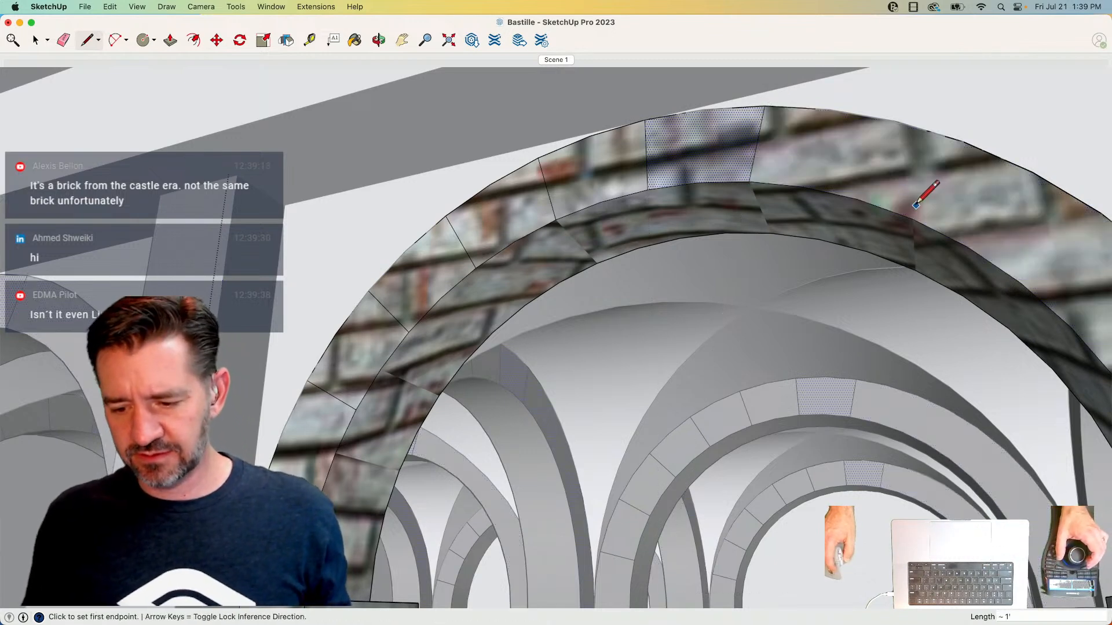
# - Continue the radial joint lines down the arch's right haunch, spacing them to match the left side
pyautogui.click(963, 141)
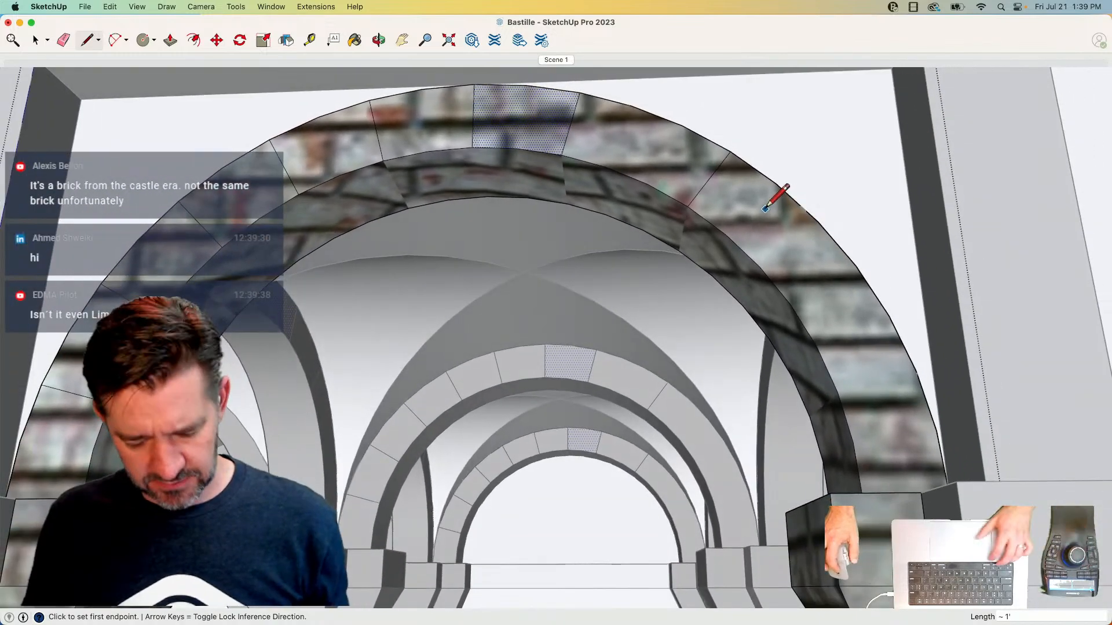
pyautogui.click(682, 125)
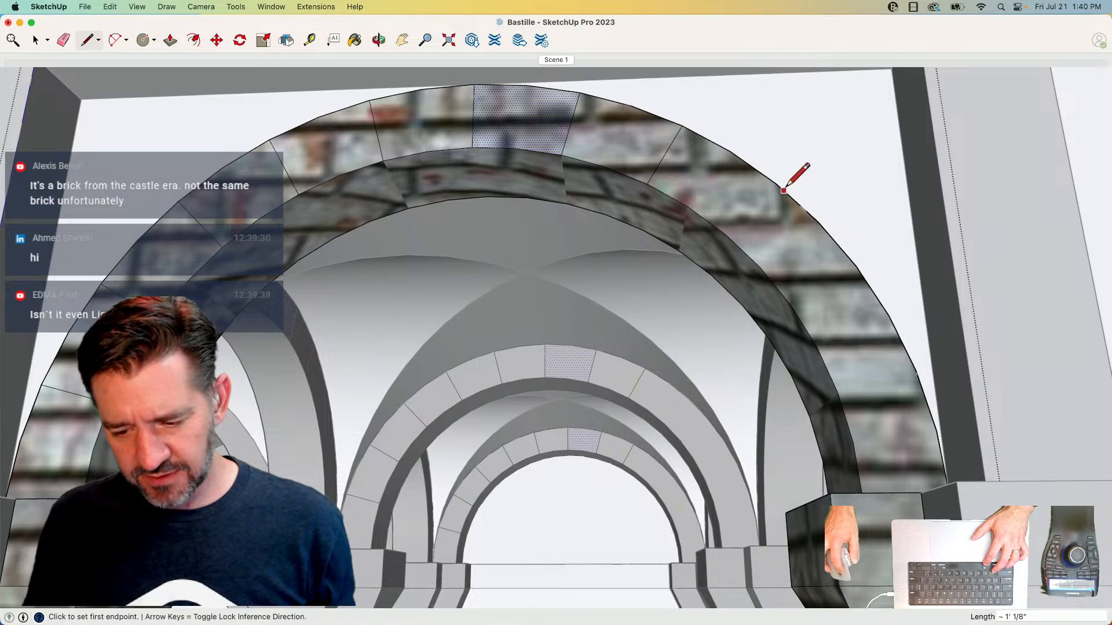
pyautogui.click(725, 234)
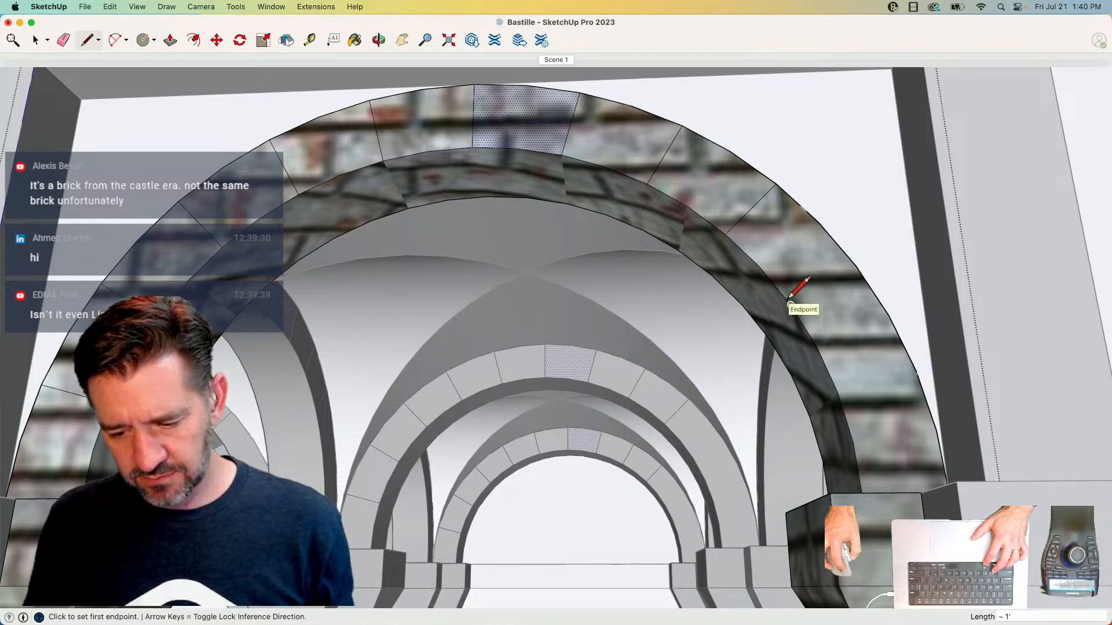
pyautogui.click(856, 266)
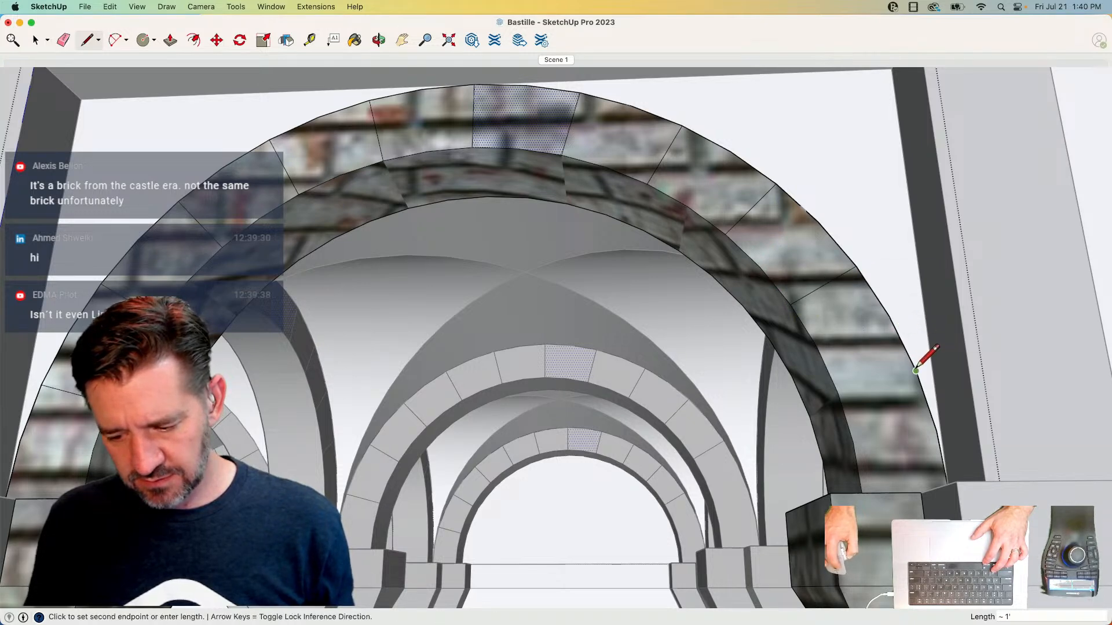
pyautogui.press('space')
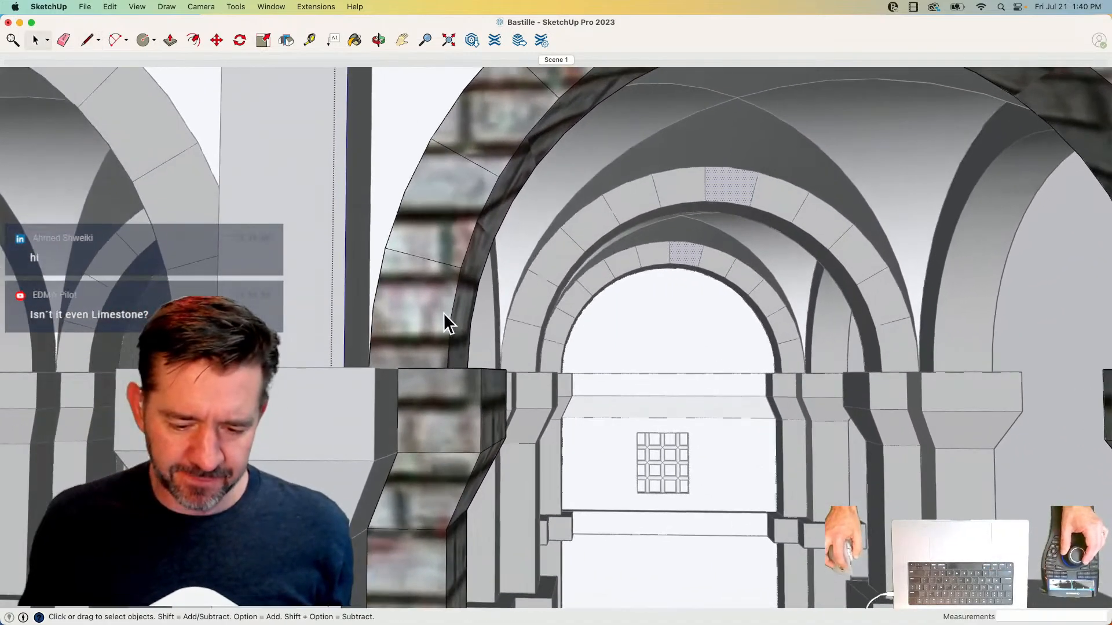
# - Enlarge and rotate the brick texture on the lowest left stone of the front arch and shift it so a single brick covers the face
pyautogui.click(421, 307)
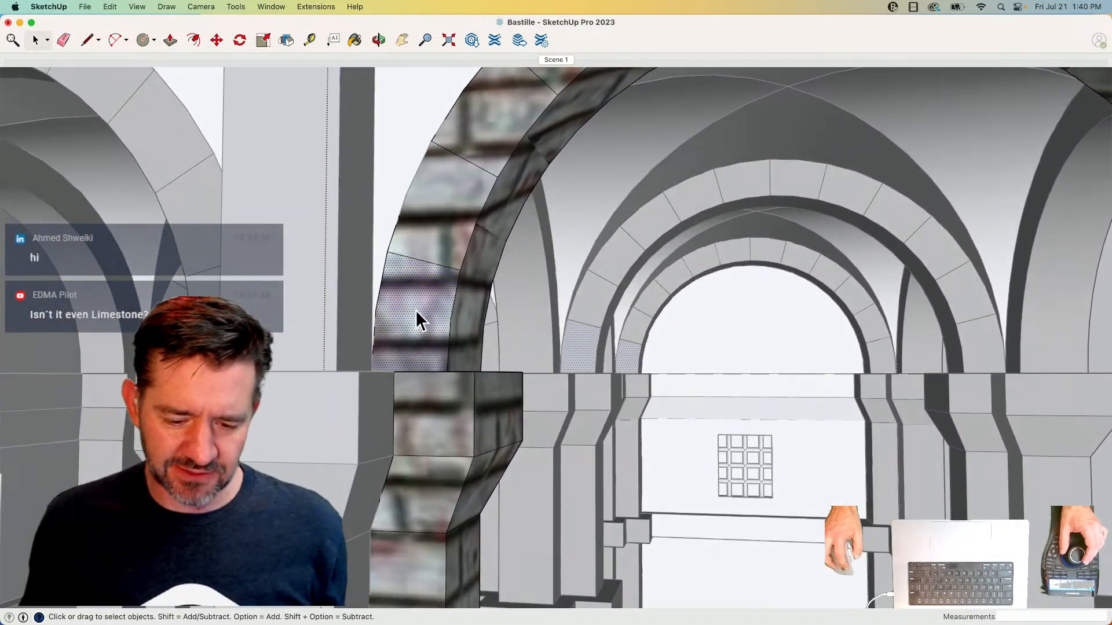
pyautogui.rightClick(417, 307)
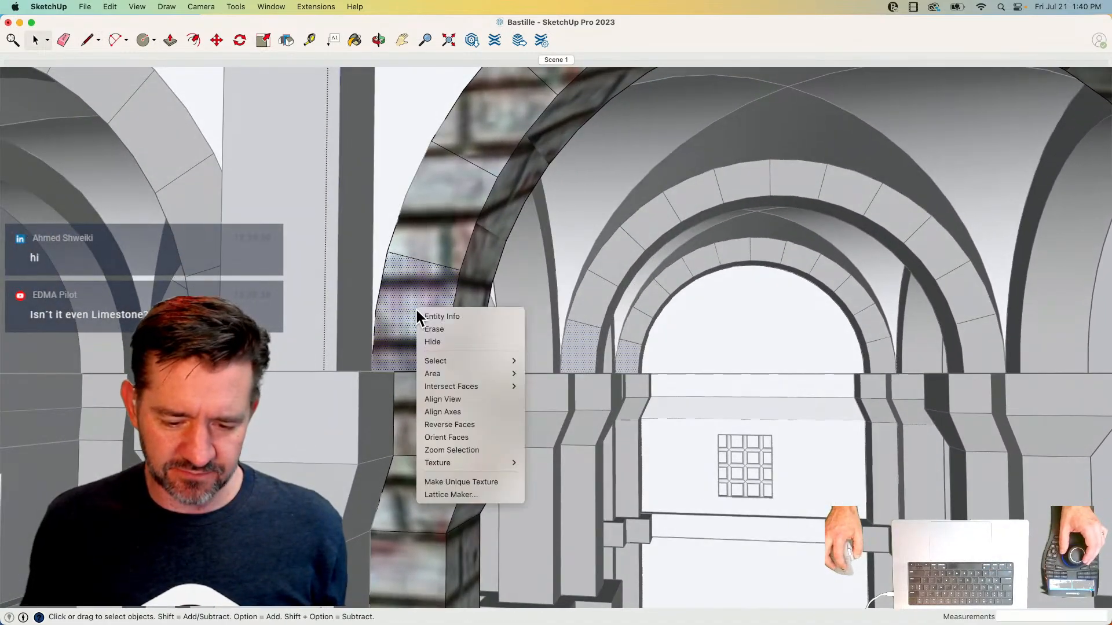
pyautogui.moveTo(496, 462)
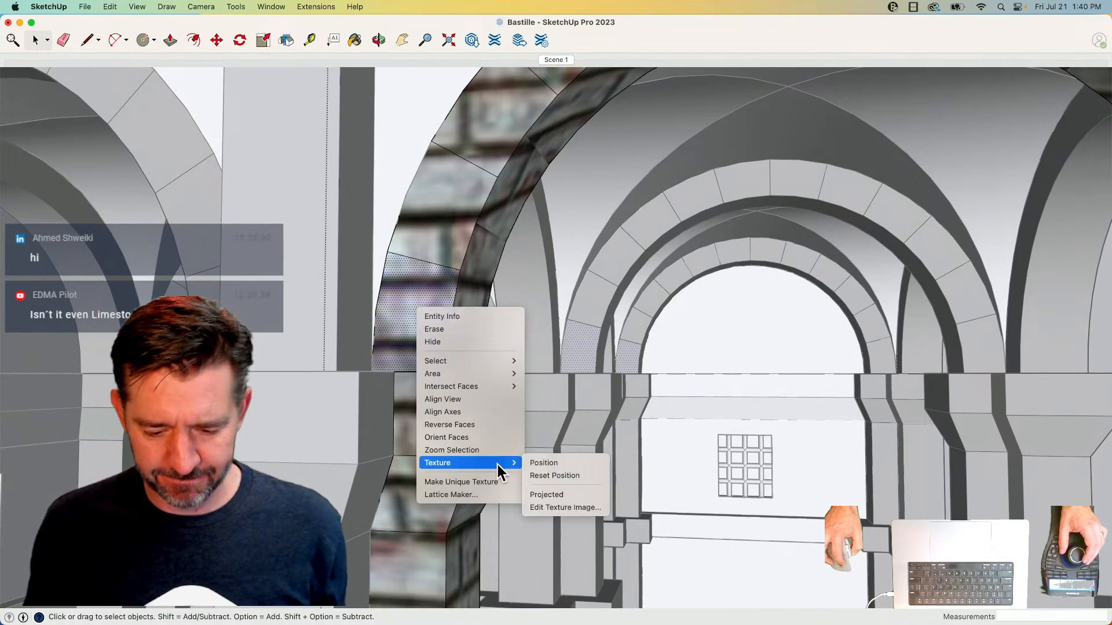
pyautogui.click(547, 463)
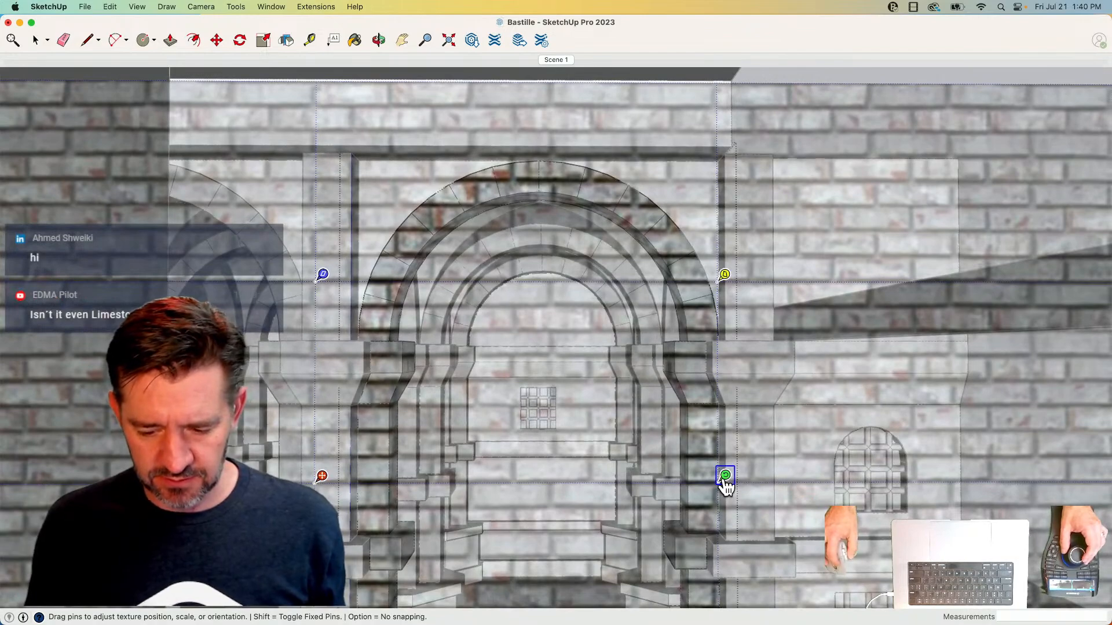
pyautogui.moveTo(725, 475); pyautogui.dragTo(914, 564)
pyautogui.moveTo(971, 576); pyautogui.dragTo(513, 157)
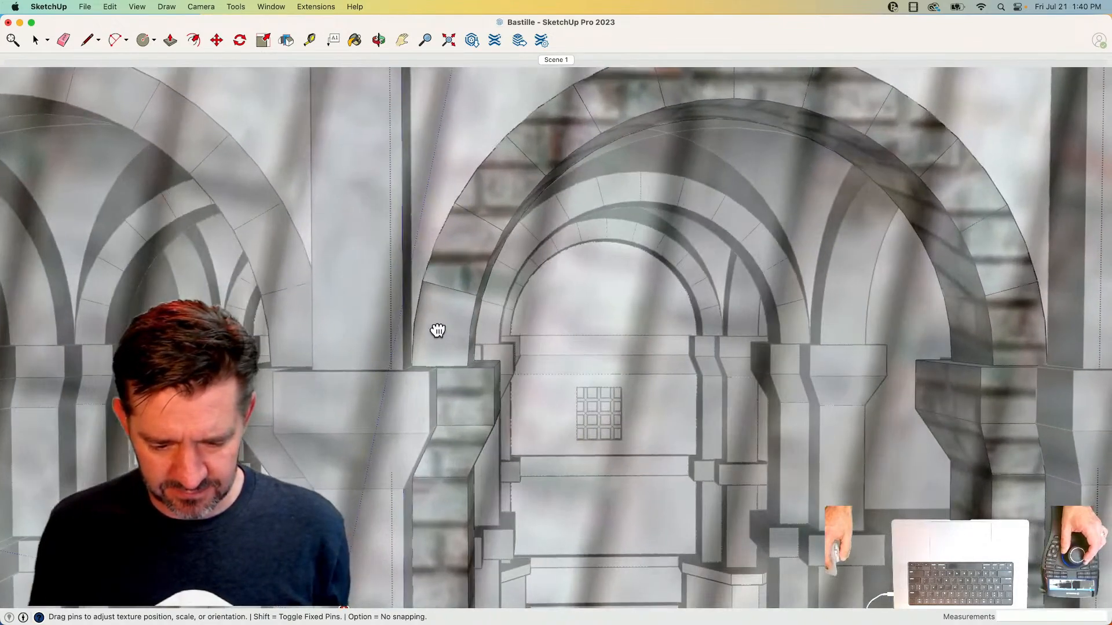
pyautogui.moveTo(438, 330); pyautogui.dragTo(433, 339)
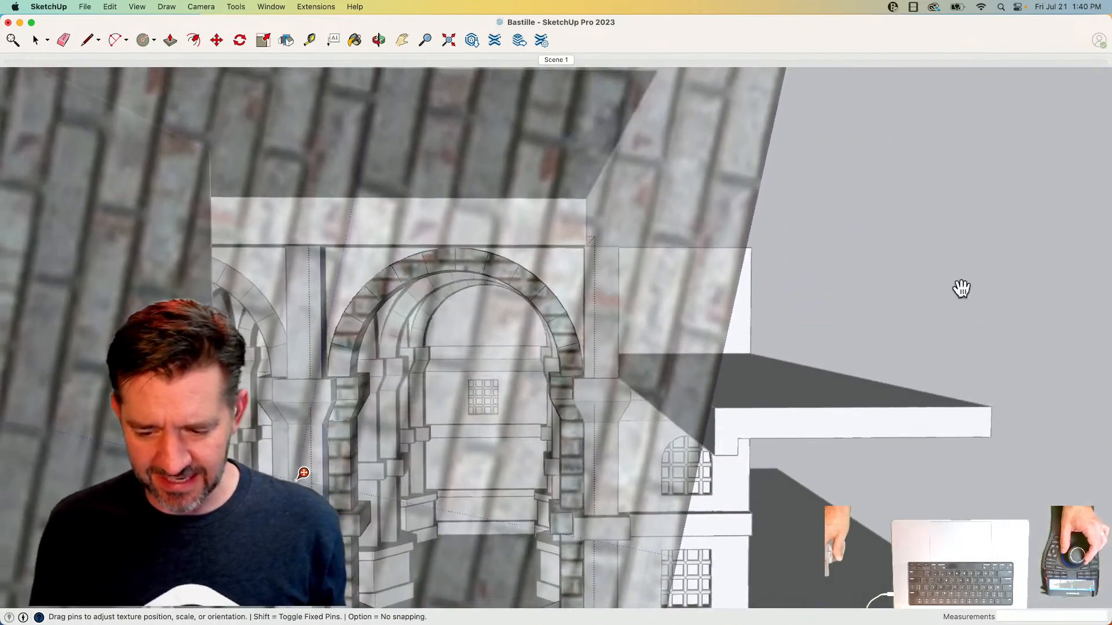
pyautogui.click(961, 295)
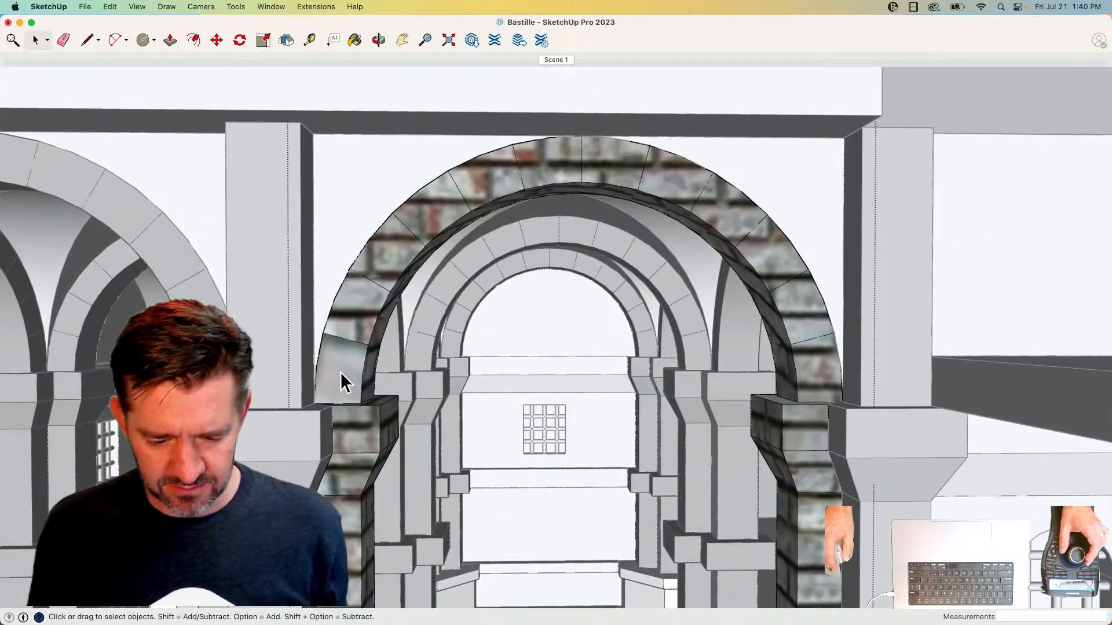
# - Paint the stones above it on the arch's left haunch and the arch underside with the lowest stone's enlarged texture
pyautogui.click(342, 379)
pyautogui.press('b')
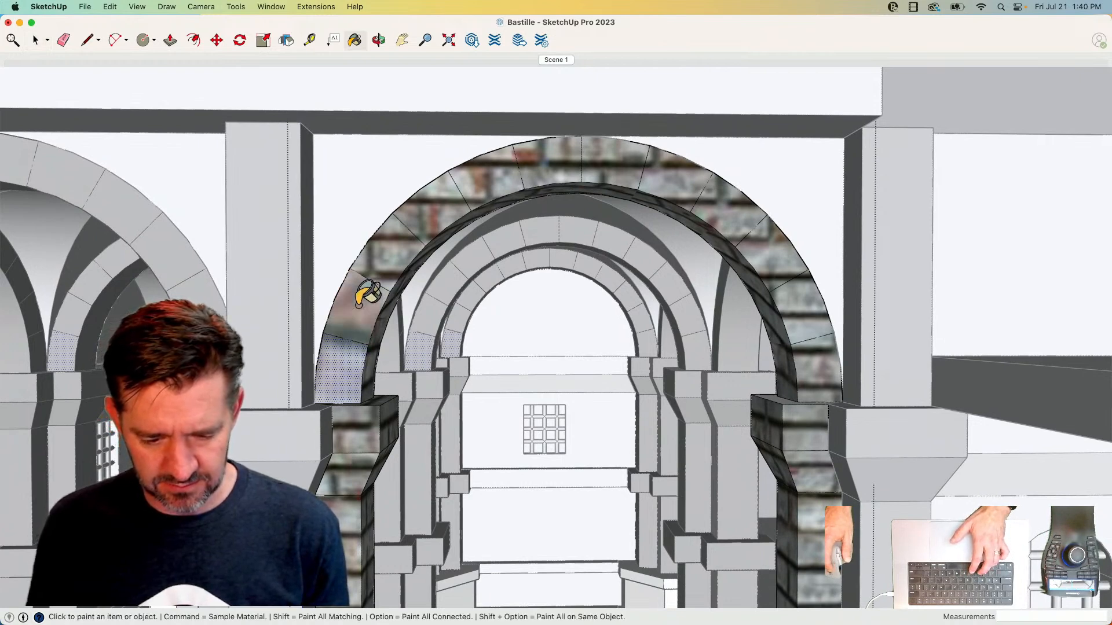
pyautogui.click(510, 193)
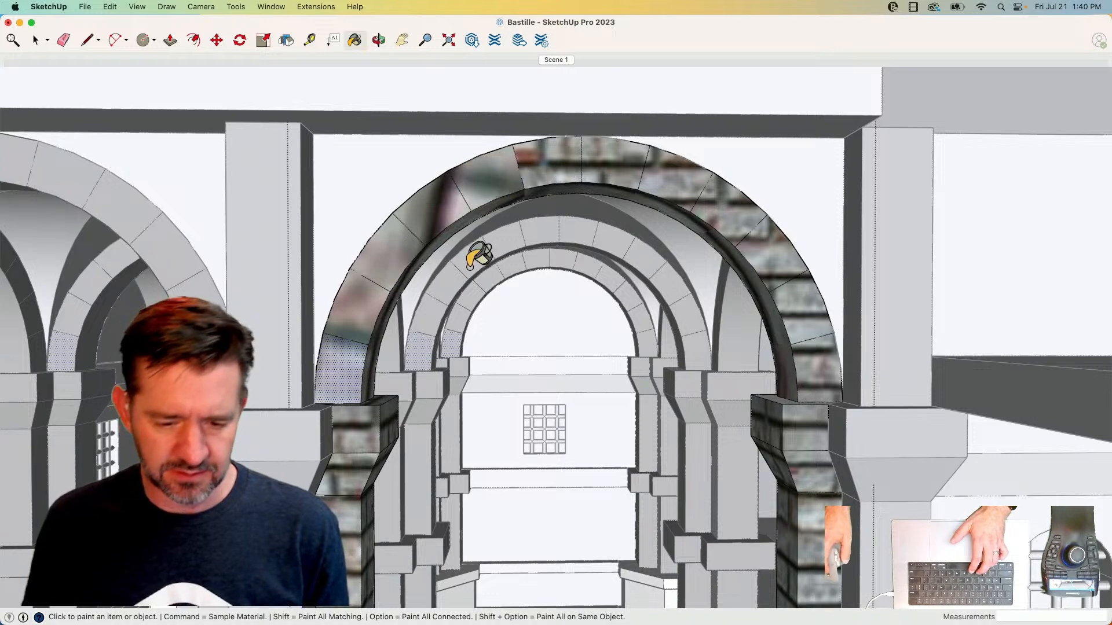
# - Rotate and shift the texture on the second stone of the left haunch so one brick follows the stone's angle
pyautogui.press('space')
pyautogui.click(364, 369)
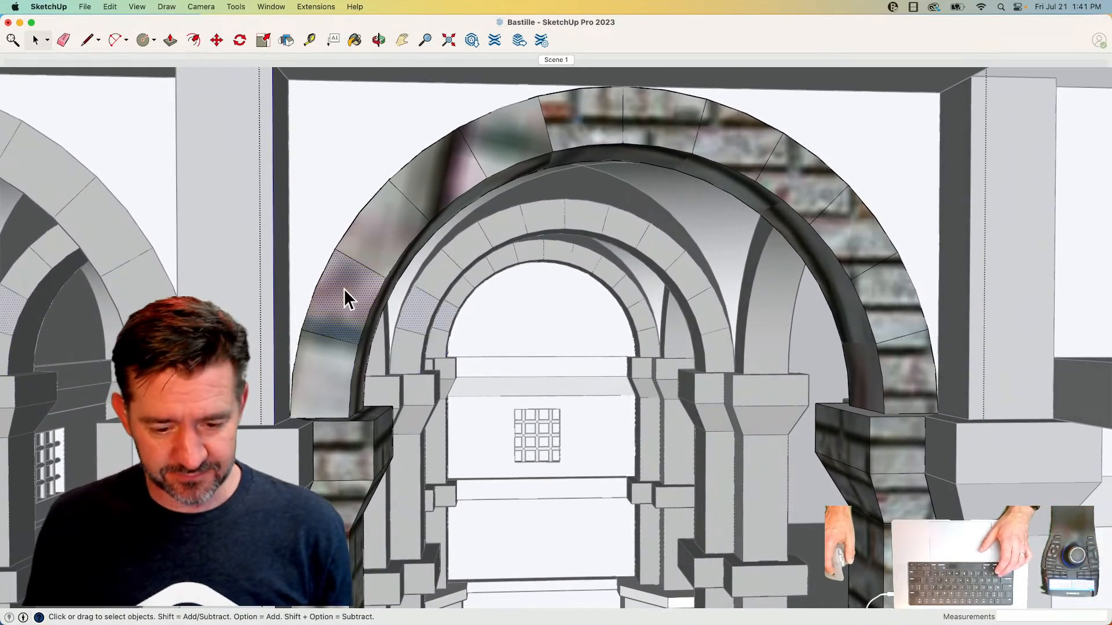
pyautogui.rightClick(347, 288)
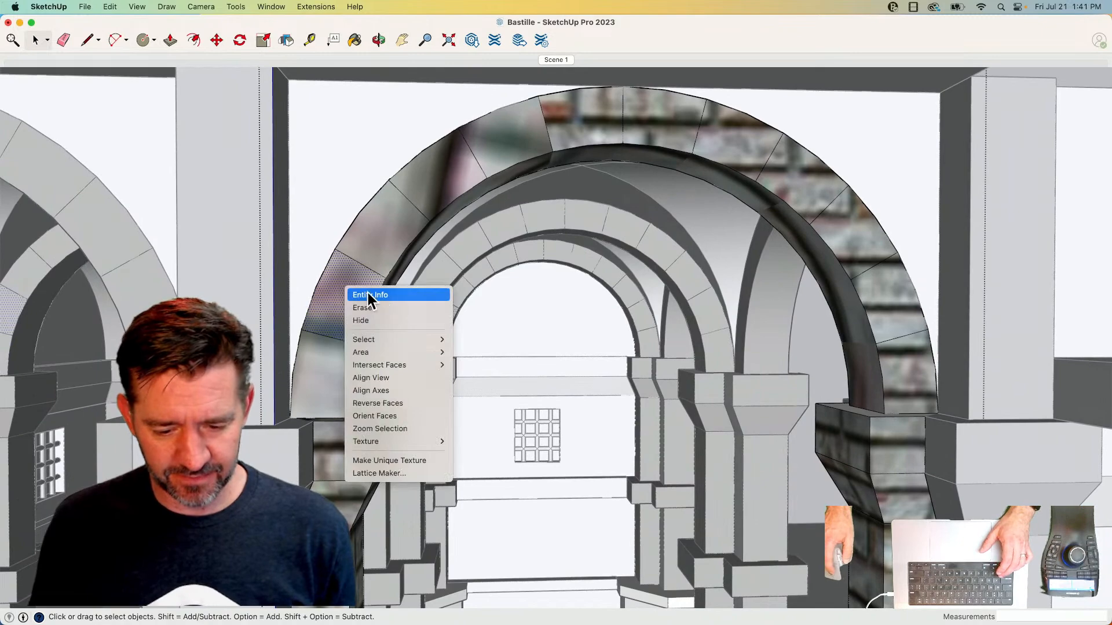
pyautogui.moveTo(420, 442)
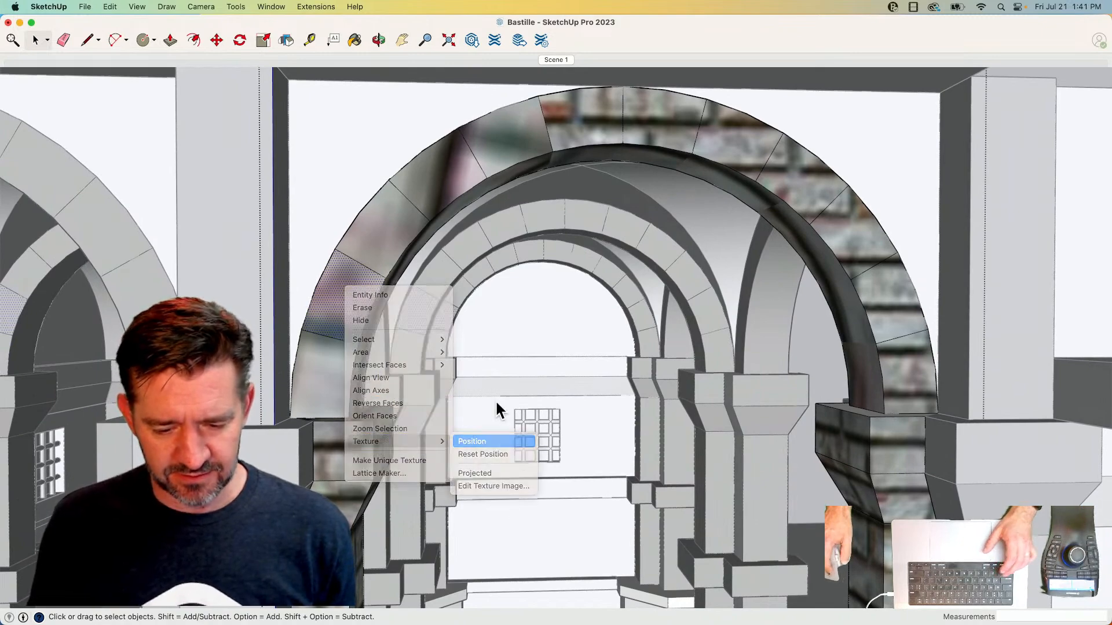
pyautogui.click(488, 439)
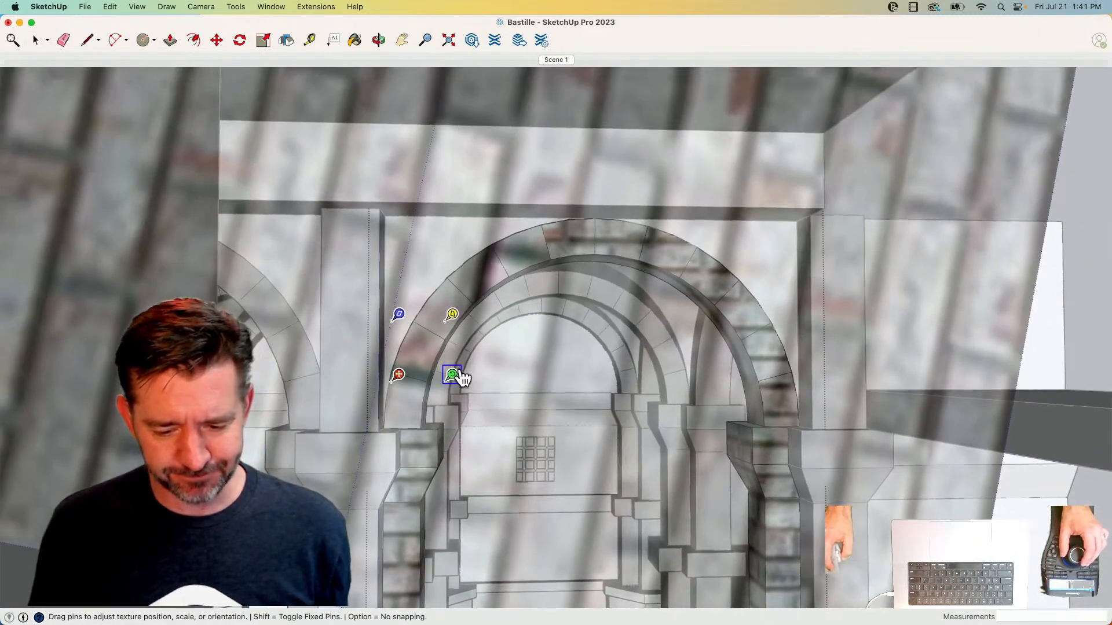
pyautogui.moveTo(463, 376); pyautogui.dragTo(523, 323)
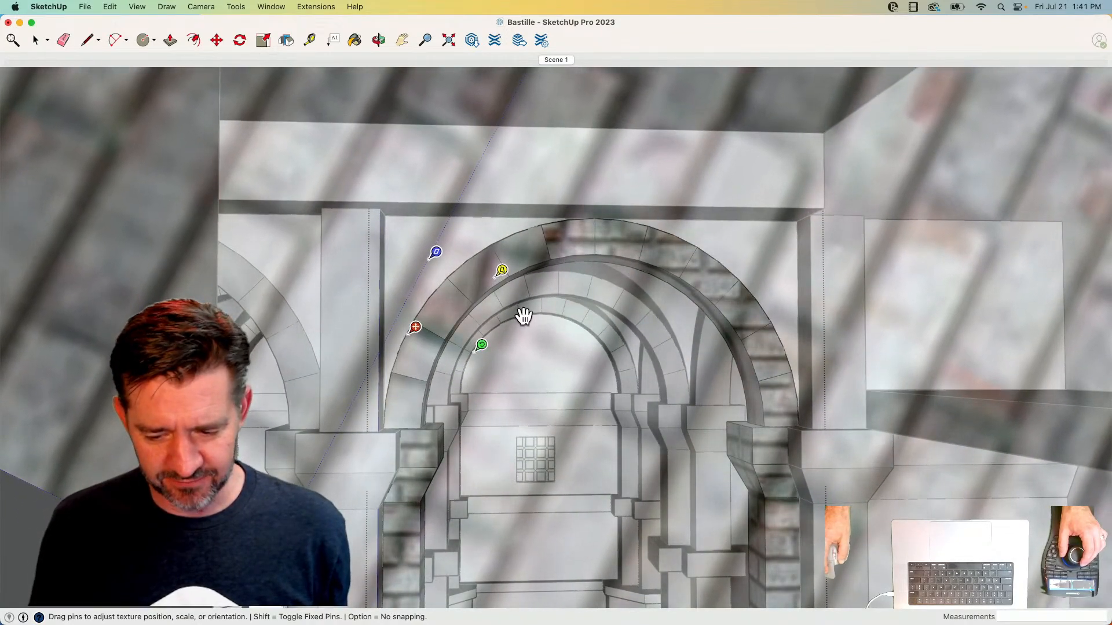
pyautogui.press('Return')
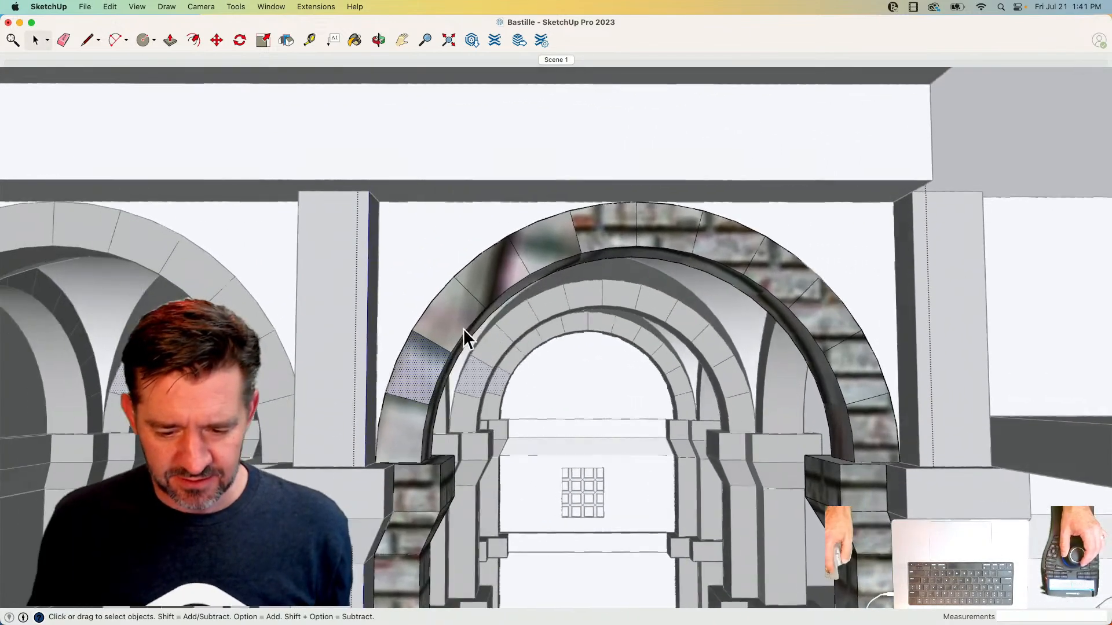
# - Rotate, enlarge and shift the texture on the third stone of the left haunch so one brick fills it along its angle
pyautogui.rightClick(459, 323)
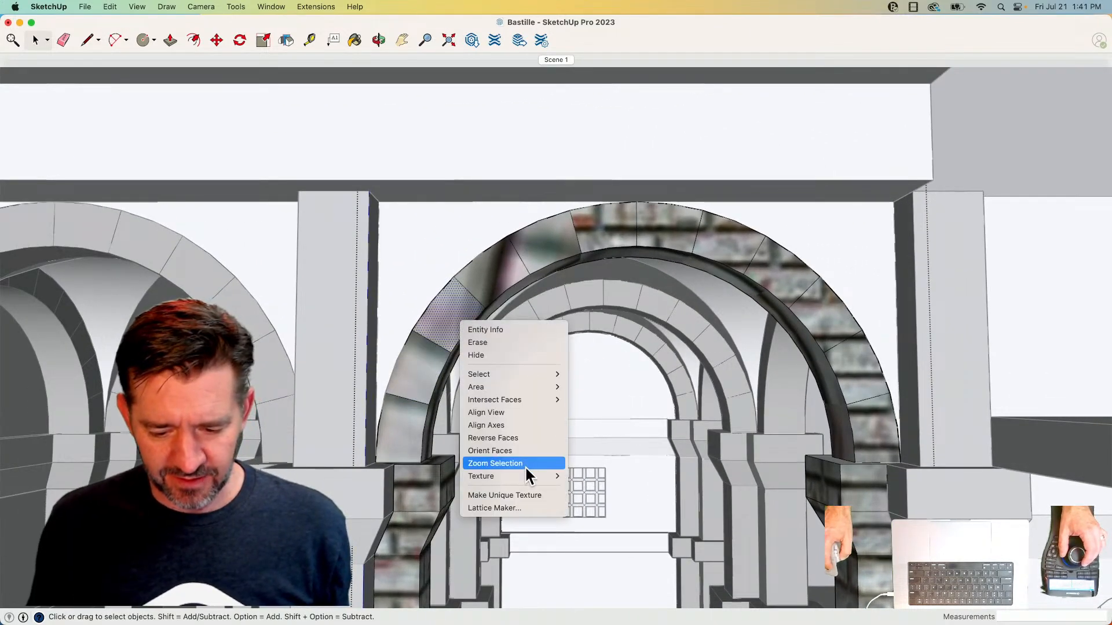
pyautogui.moveTo(527, 474)
pyautogui.click(599, 476)
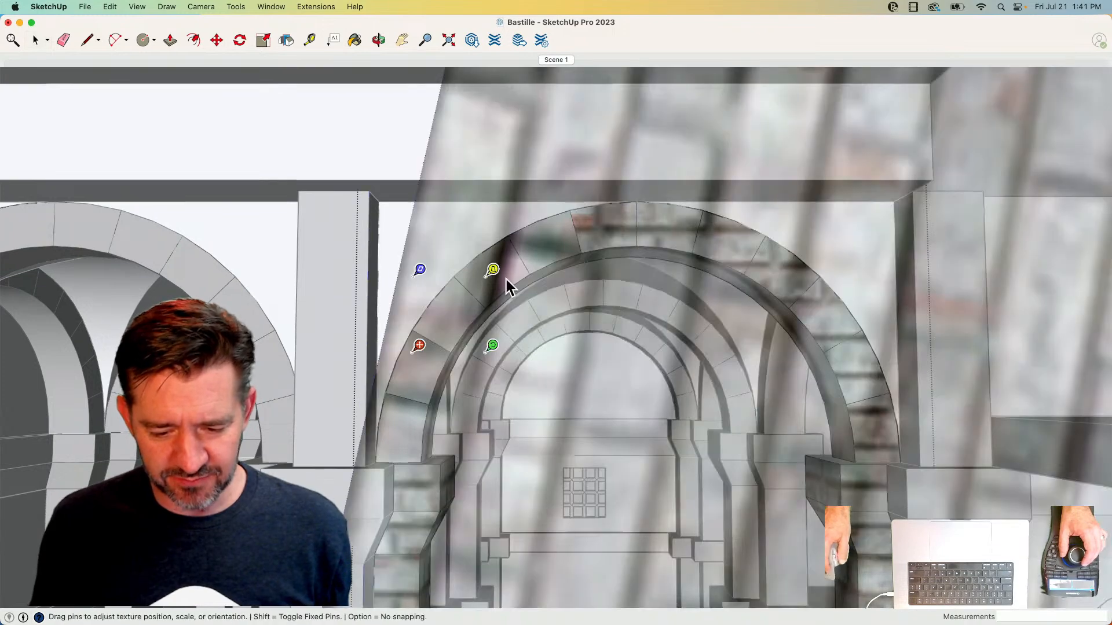
pyautogui.moveTo(504, 351); pyautogui.dragTo(520, 307)
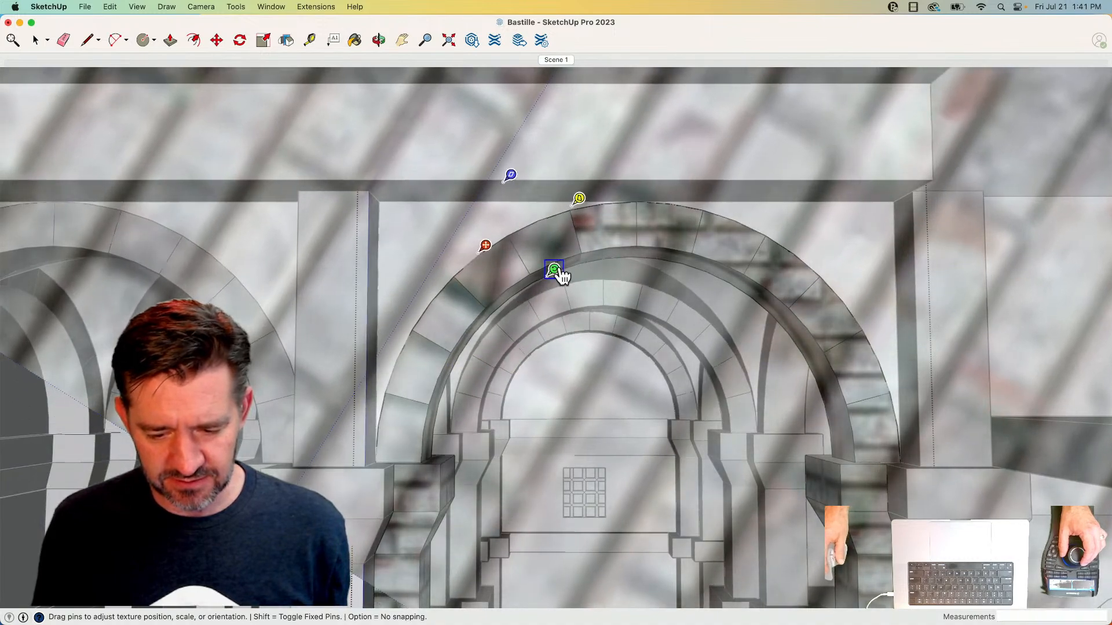
pyautogui.moveTo(564, 272); pyautogui.dragTo(635, 314)
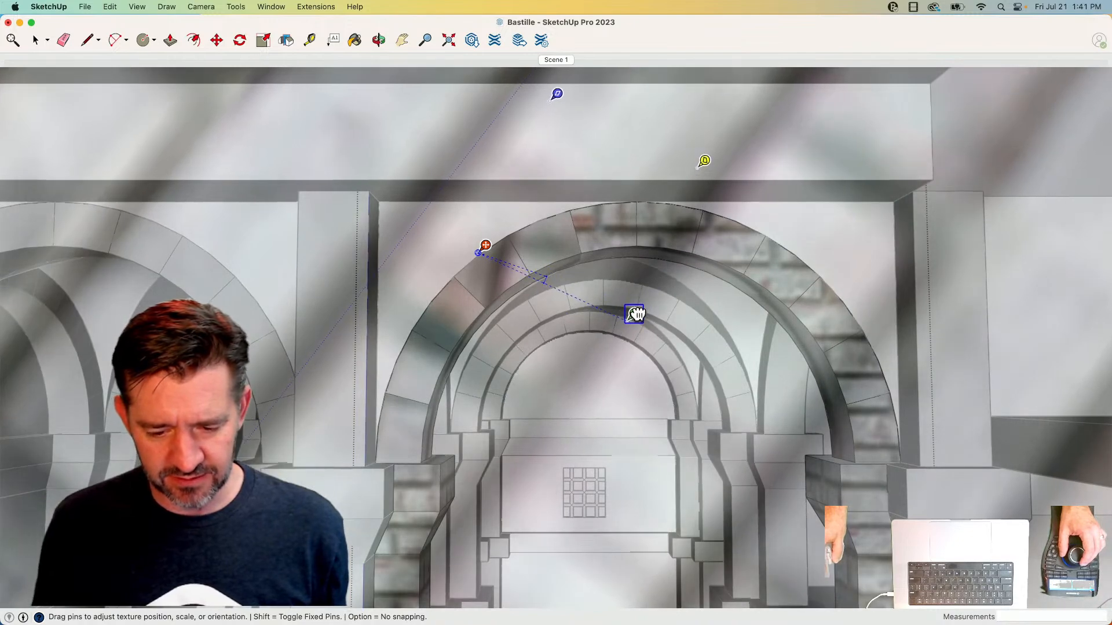
pyautogui.moveTo(495, 389); pyautogui.dragTo(520, 345)
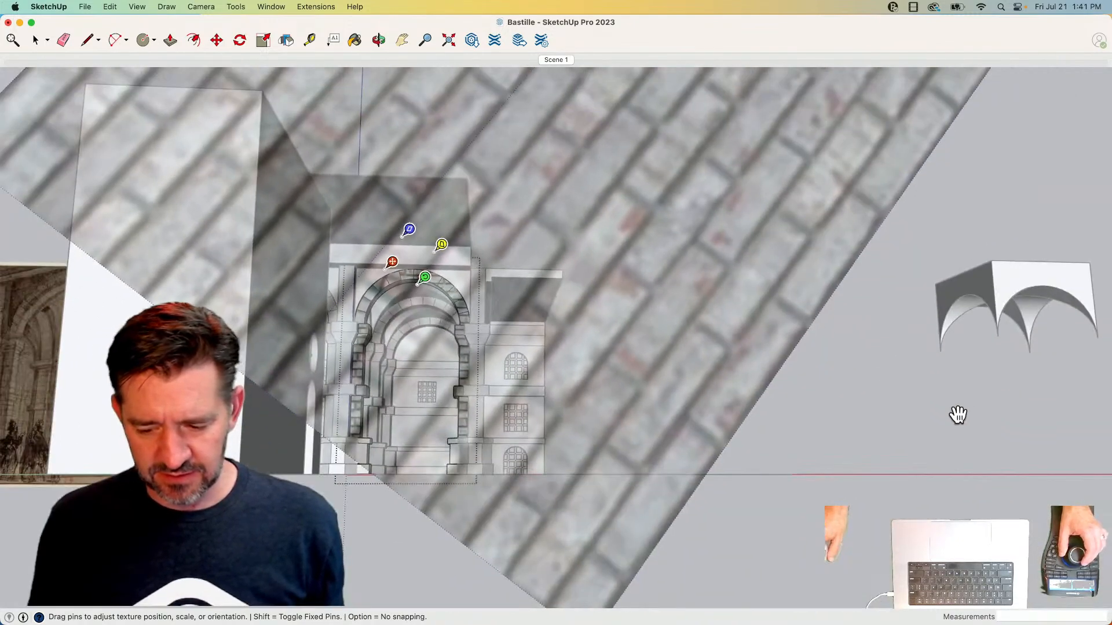
pyautogui.click(931, 403)
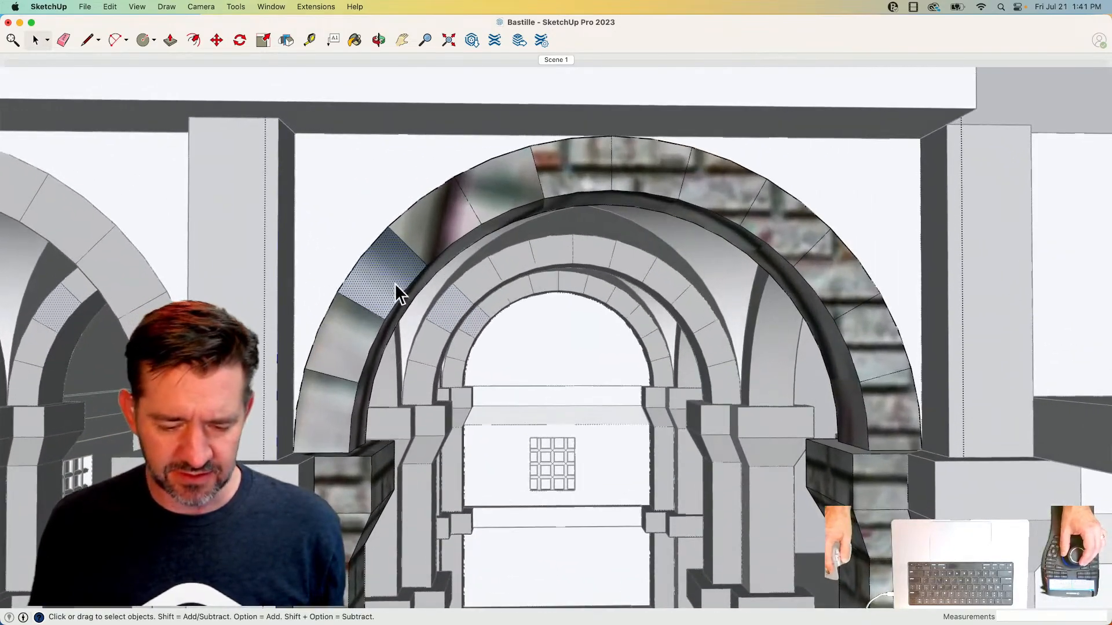
# - Select the three retextured stones and draw a horizontal line about 9' 7" long across the arch opening between its springing points
pyautogui.keyDown('shift'); pyautogui.click(355, 337); pyautogui.keyUp('shift')
pyautogui.keyDown('shift'); pyautogui.click(333, 405); pyautogui.keyUp('shift')
pyautogui.press('q')
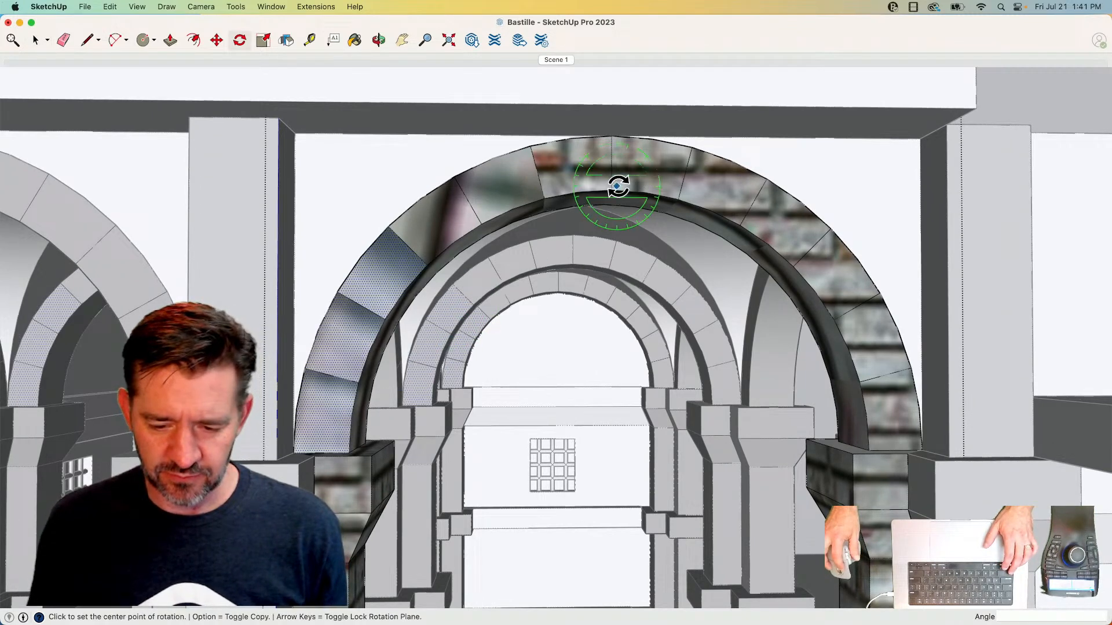
pyautogui.press('l')
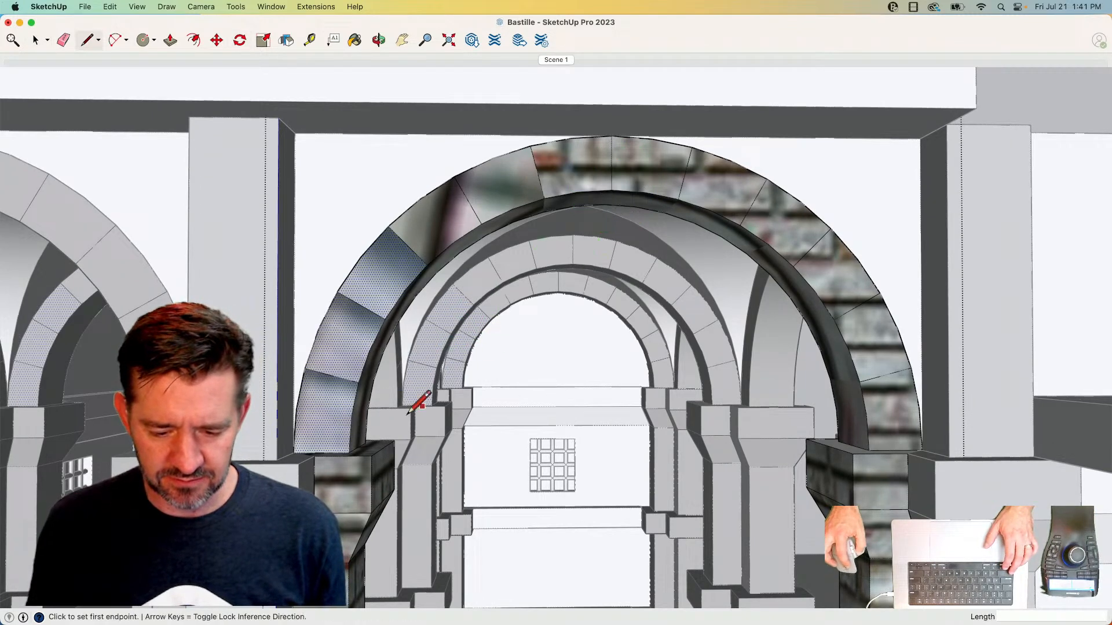
pyautogui.click(349, 453)
pyautogui.click(868, 449)
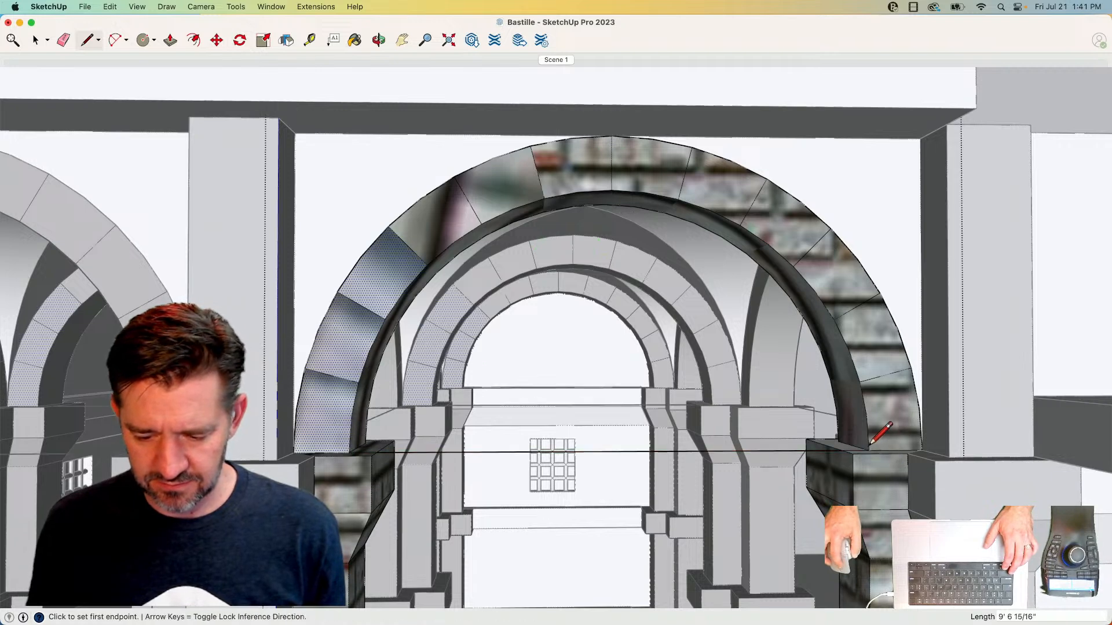
# - Try to rotate-copy the three stones by about 45° around the line's midpoint onto the stones above, and undo the copy
pyautogui.press('q')
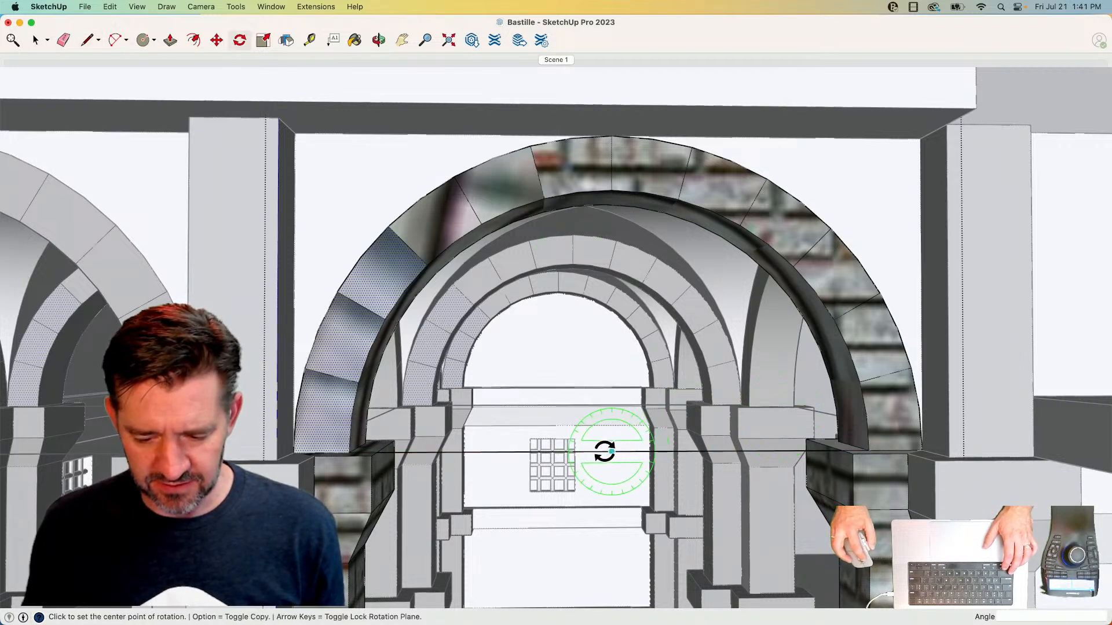
pyautogui.click(347, 452)
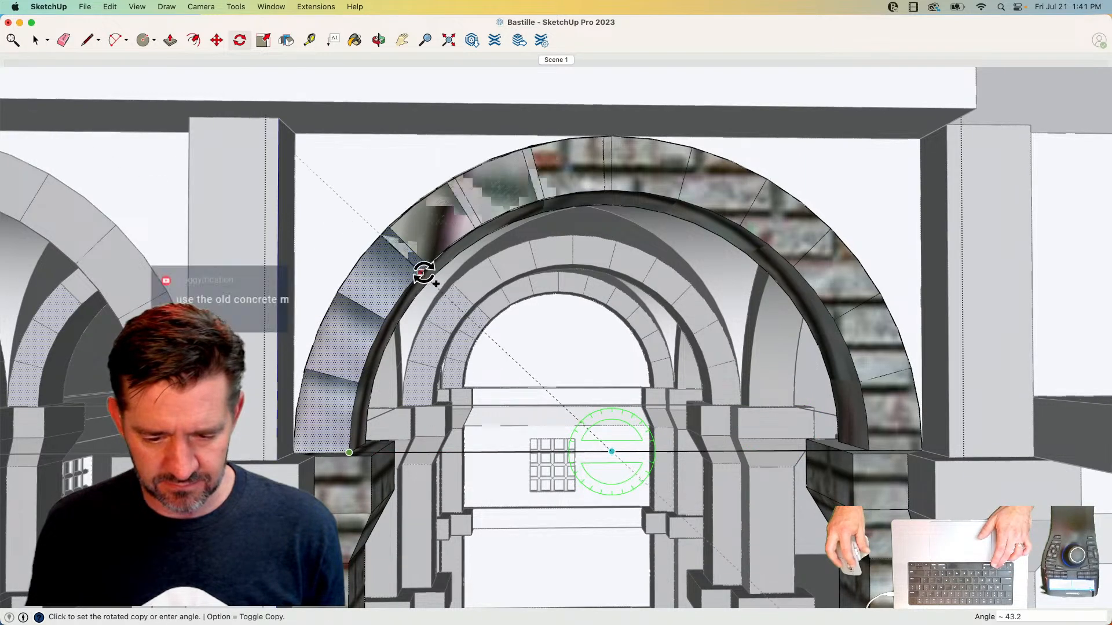
pyautogui.click(428, 267)
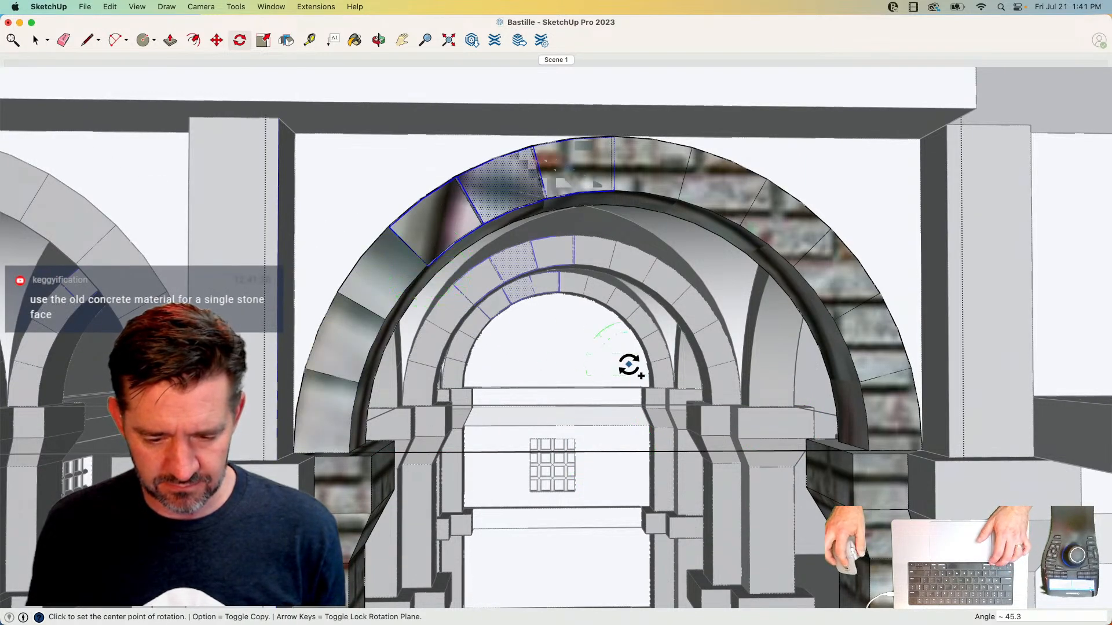
pyautogui.press('super+z')
pyautogui.press('space')
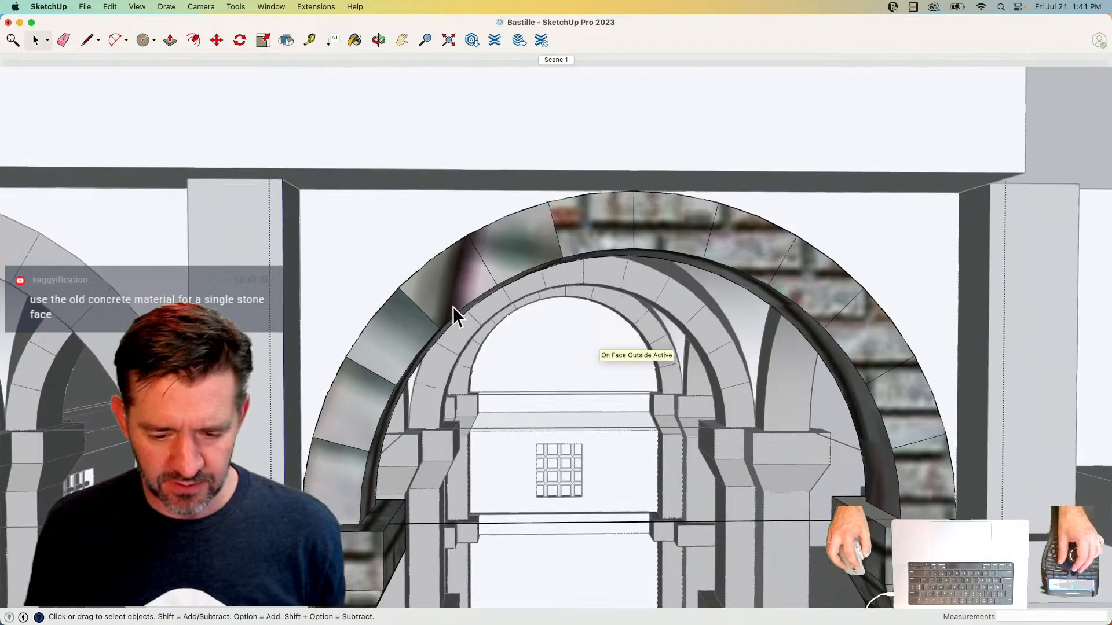
# - Erase the horizontal helper line spanning the arch opening
pyautogui.rightClick(454, 291)
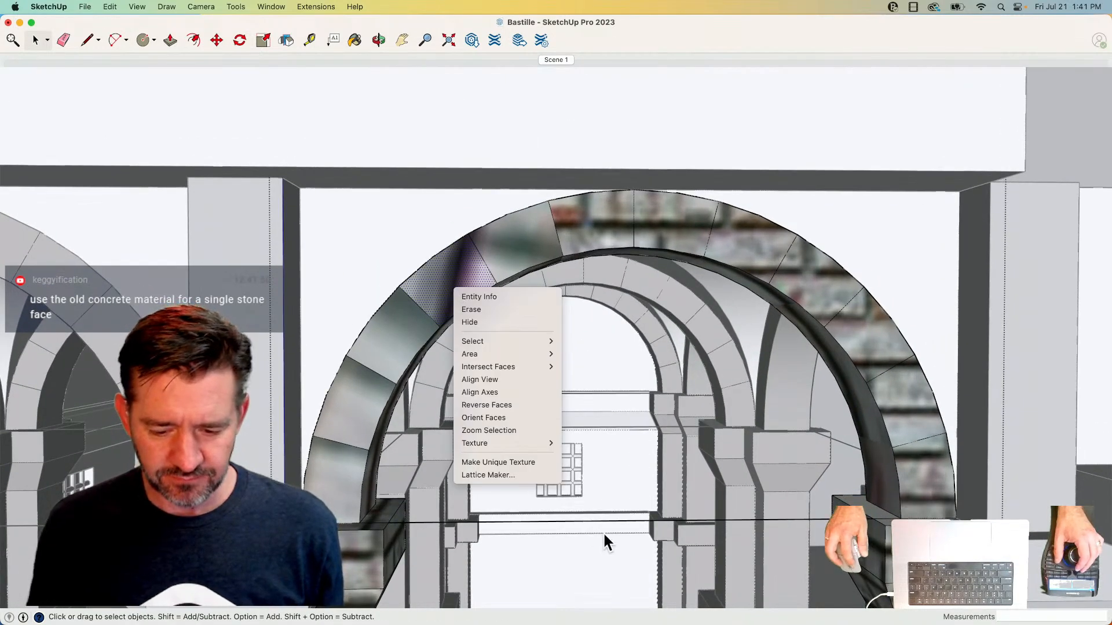
pyautogui.press('Escape')
pyautogui.press('e')
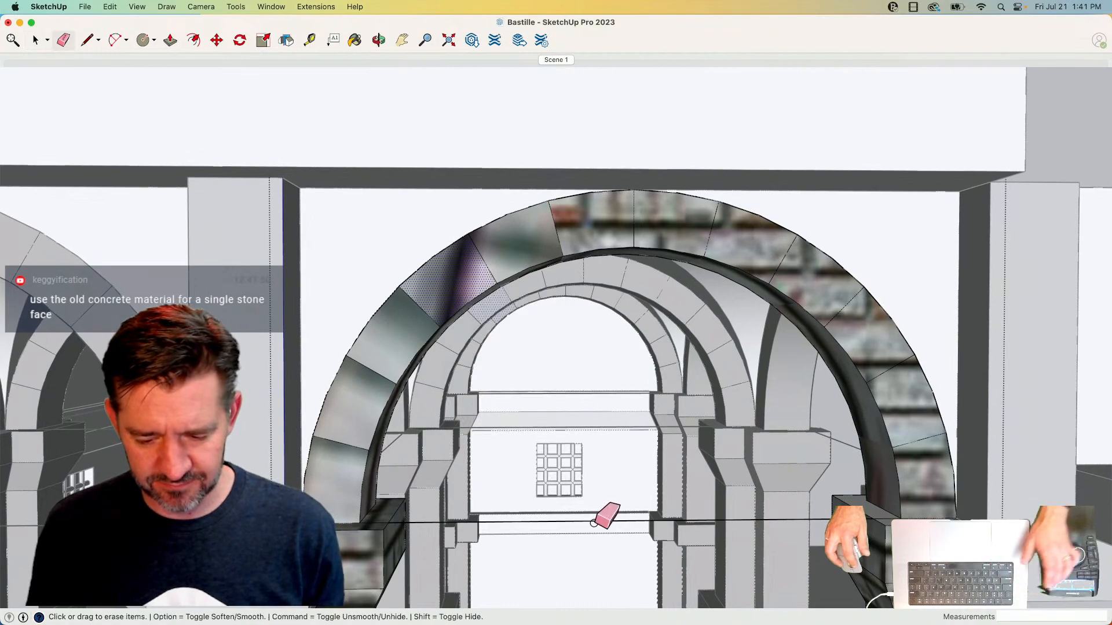
pyautogui.press('space')
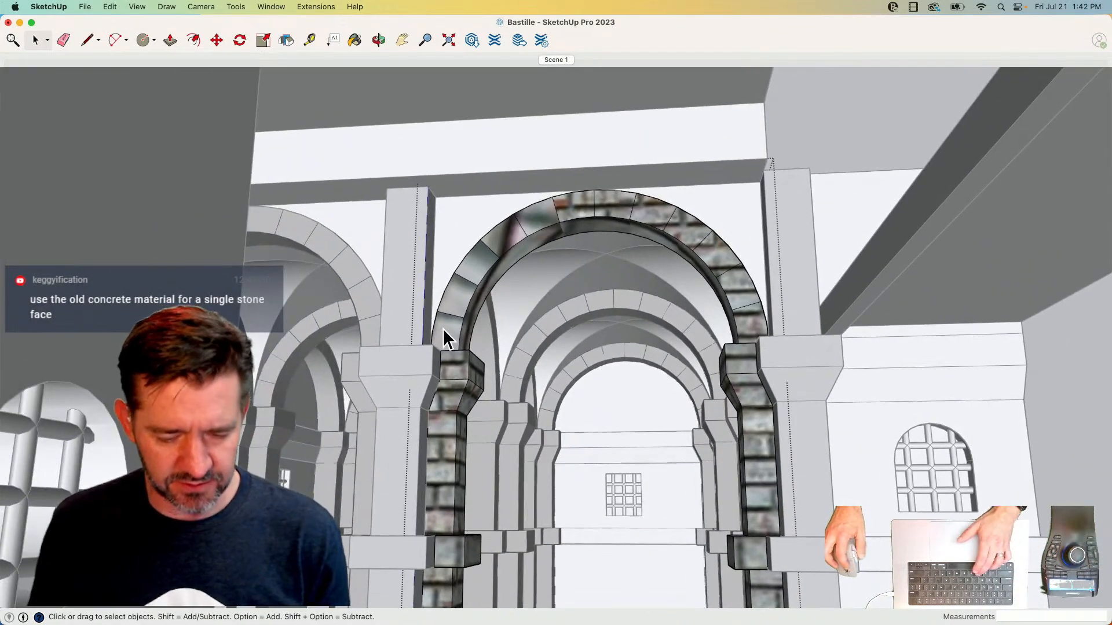
# - Pick a light concrete material from the Asphalt and Concrete collection as the paint material
pyautogui.press('b')
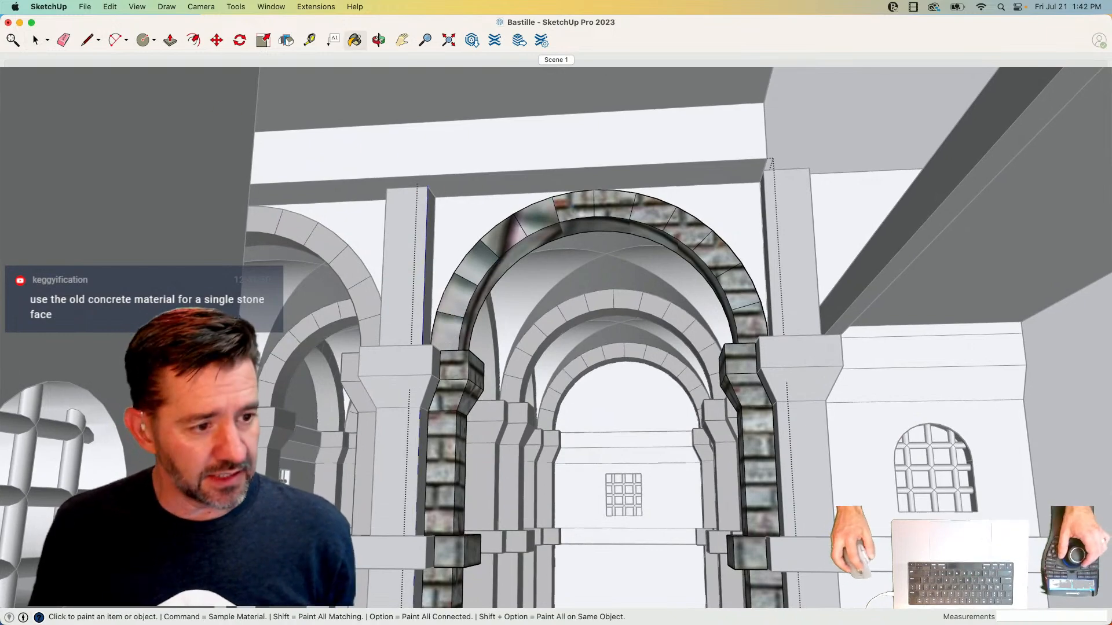
pyautogui.moveTo(794, 624)
pyautogui.mouseDown()
pyautogui.moveTo(794, 604)
pyautogui.moveTo(346, 156)
pyautogui.mouseUp()
pyautogui.click(338, 191)
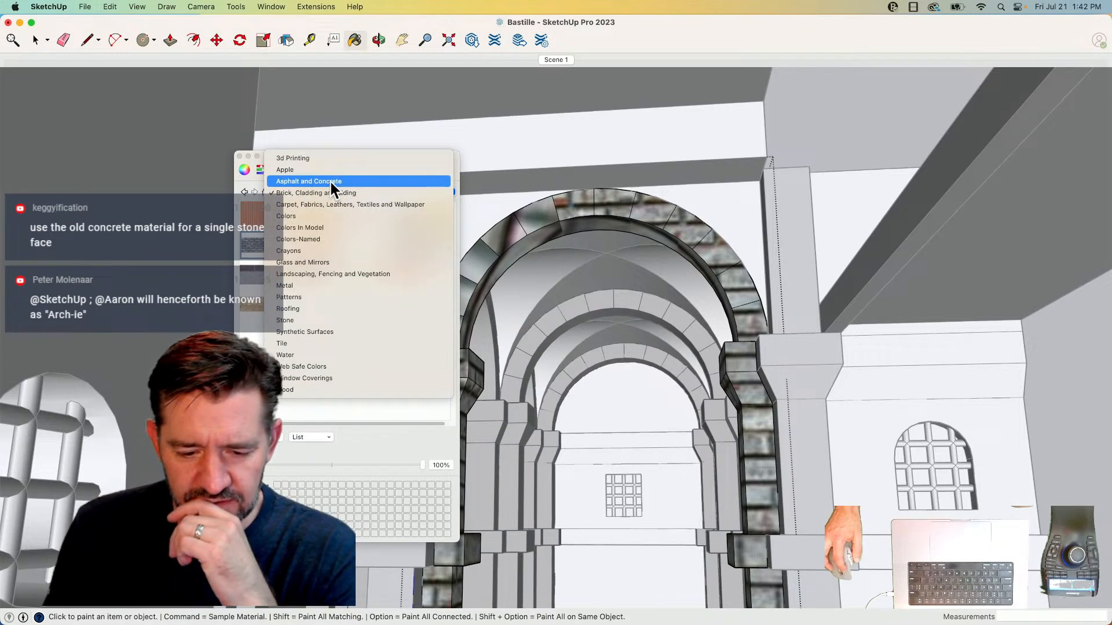
pyautogui.click(329, 180)
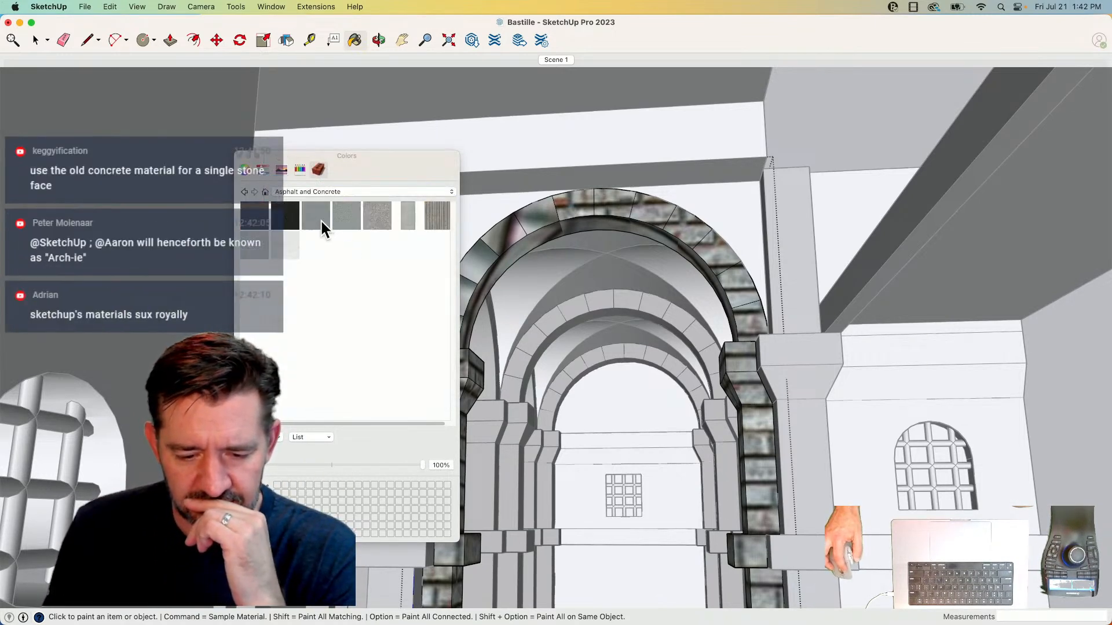
pyautogui.moveTo(374, 154); pyautogui.dragTo(0, 87)
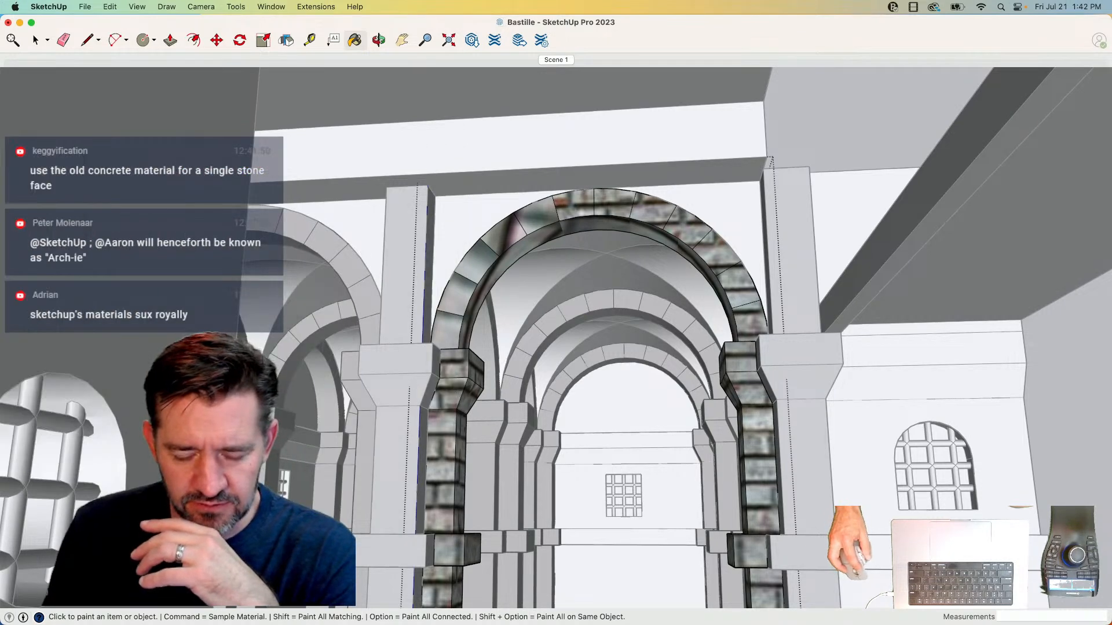
# - Paint every stone of the front arch and the arch's underside with the light concrete material, and close the arch for editing
pyautogui.click(451, 324)
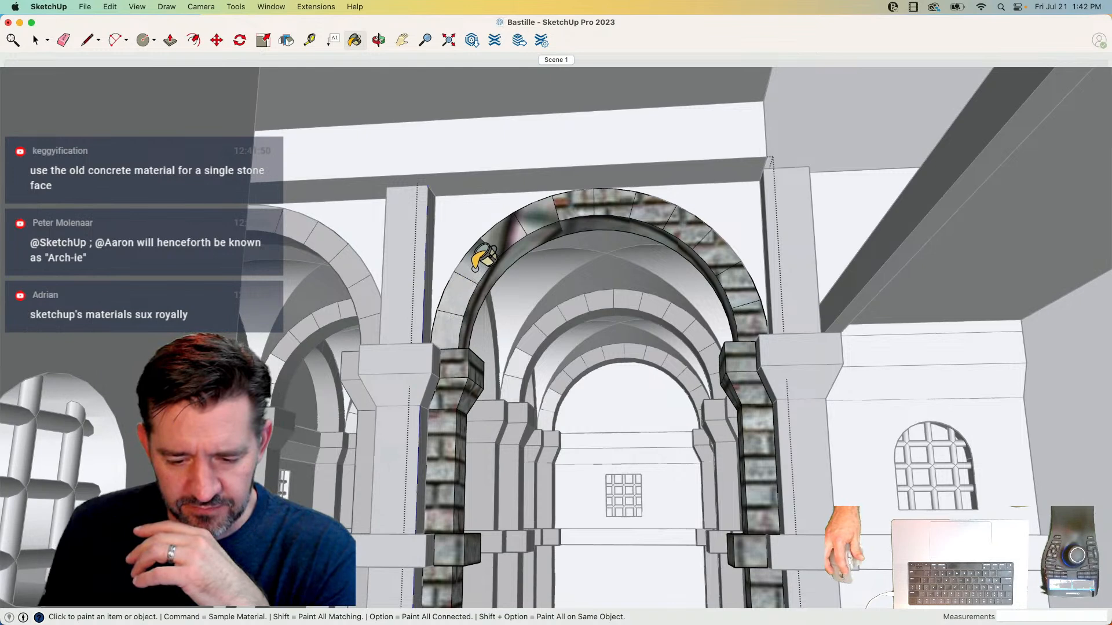
pyautogui.click(501, 230)
pyautogui.click(536, 213)
pyautogui.click(565, 204)
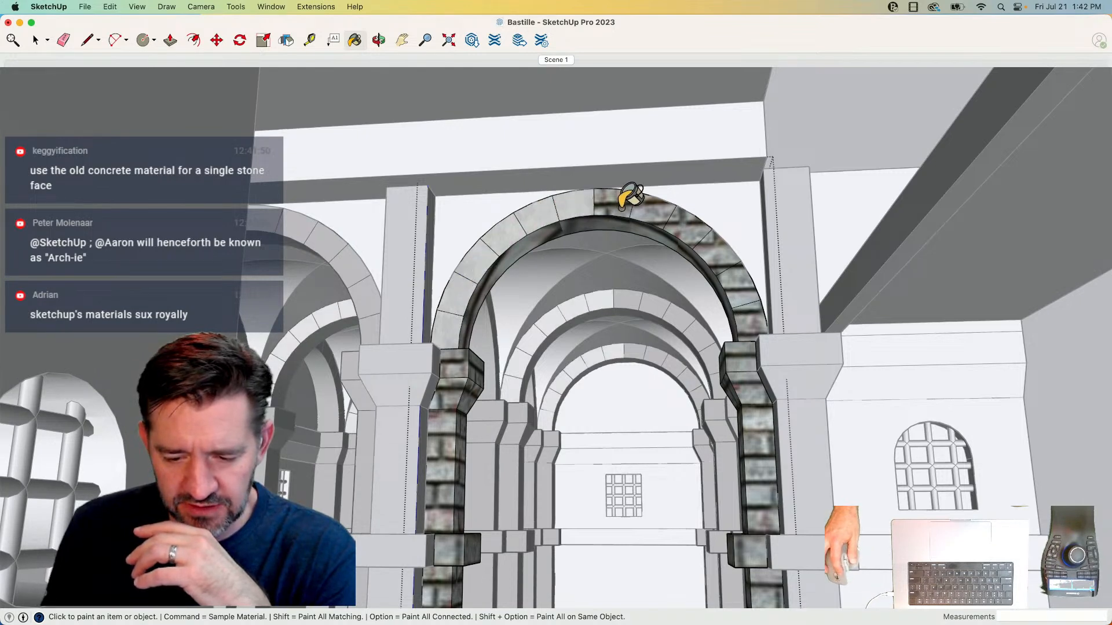
pyautogui.click(660, 210)
pyautogui.click(690, 223)
pyautogui.click(720, 246)
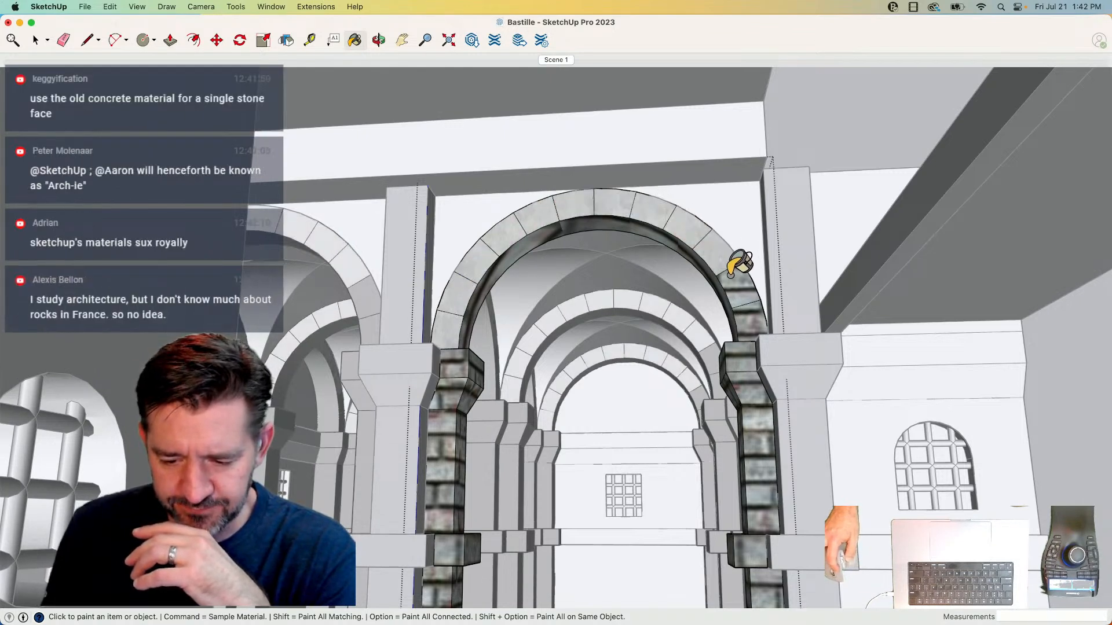
pyautogui.click(744, 281)
pyautogui.click(753, 327)
pyautogui.click(571, 225)
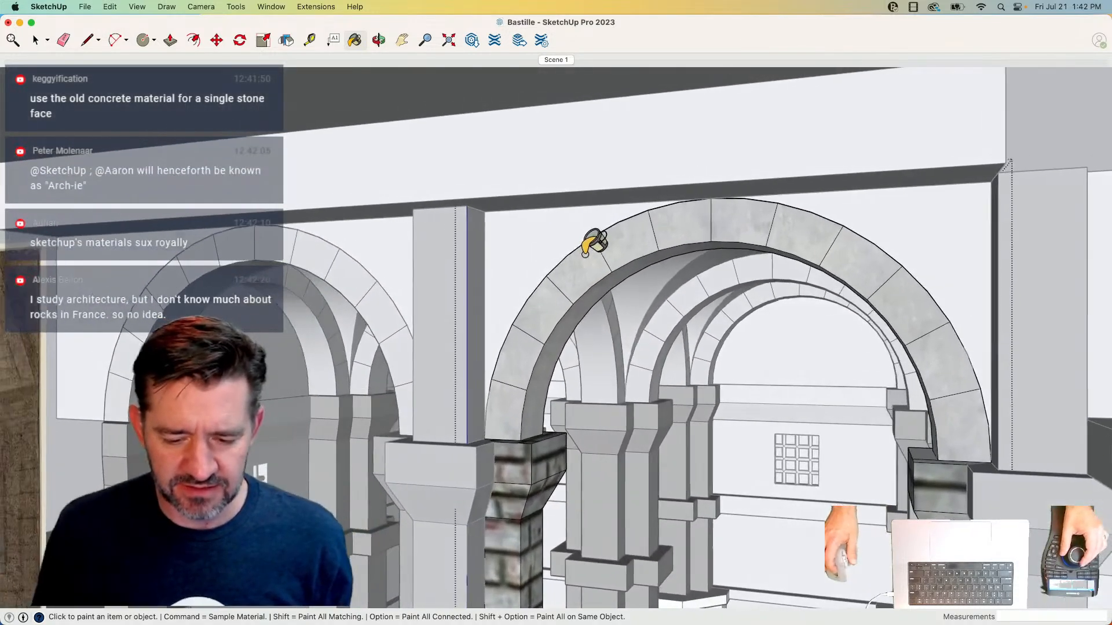
pyautogui.press('space')
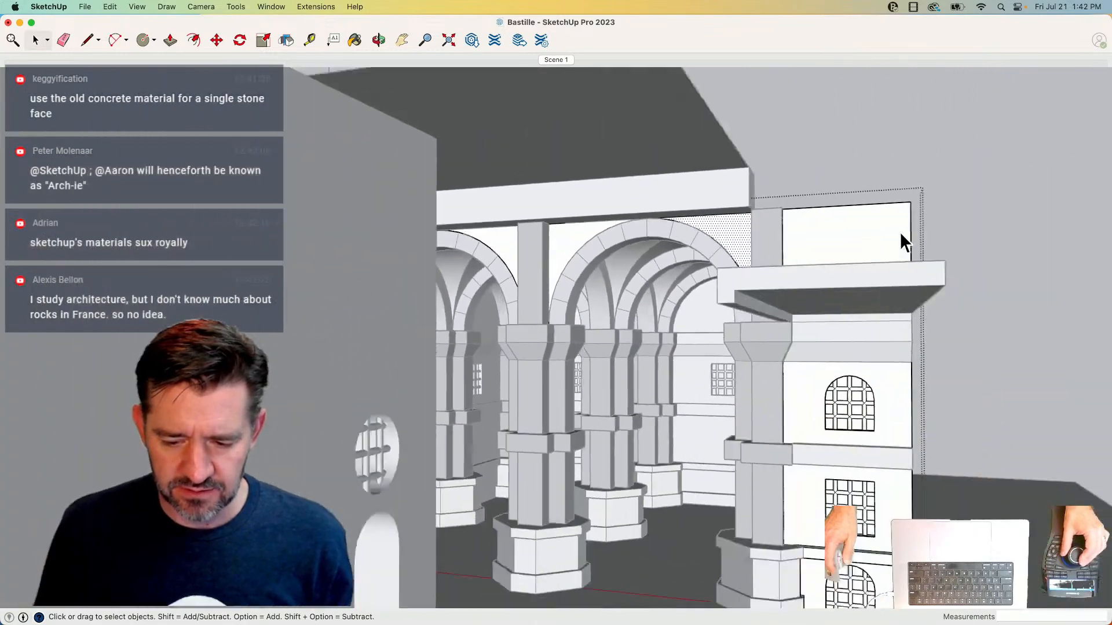
pyautogui.click(931, 248)
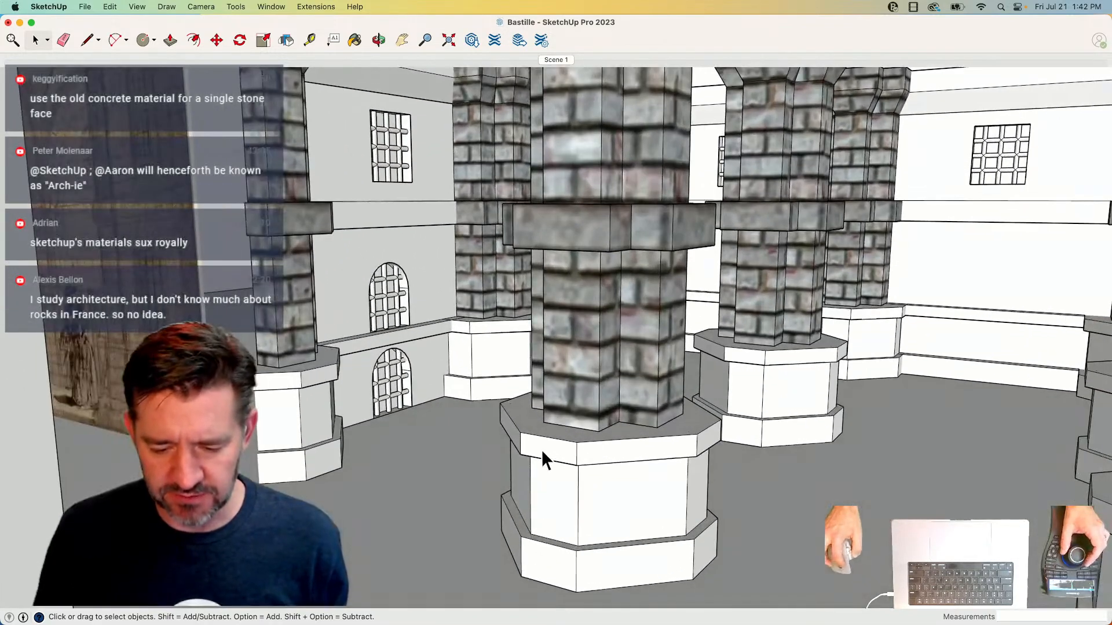
# - Open the front middle column and paint the pedestal portion under its first shaft with the brick material sampled from the shaft
pyautogui.click(540, 449)
pyautogui.doubleClick(540, 449)
pyautogui.click(546, 450)
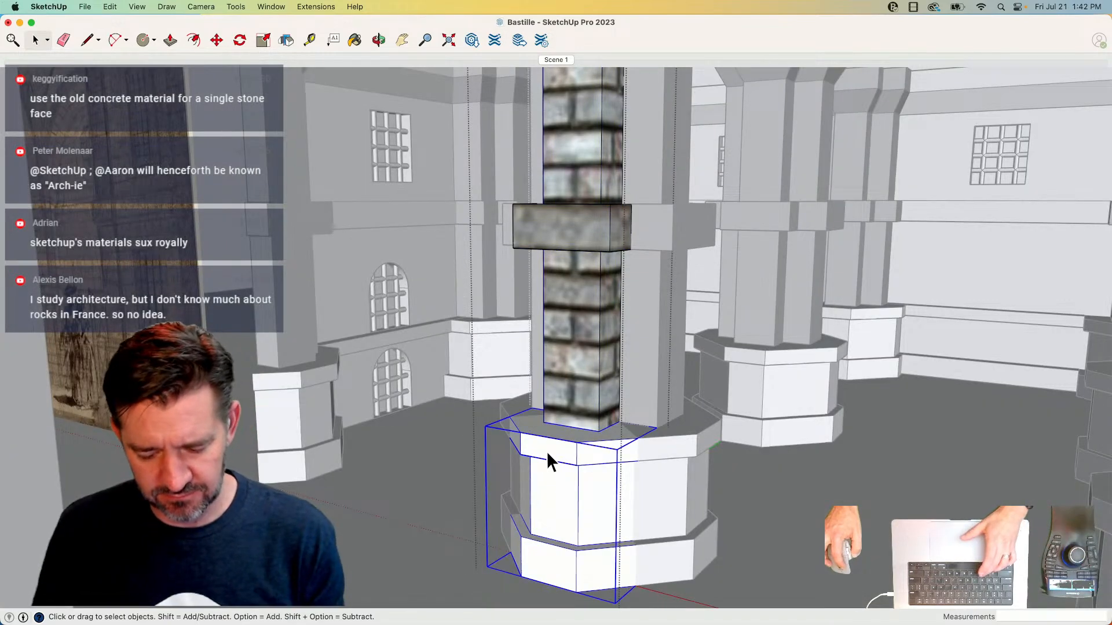
pyautogui.press('b')
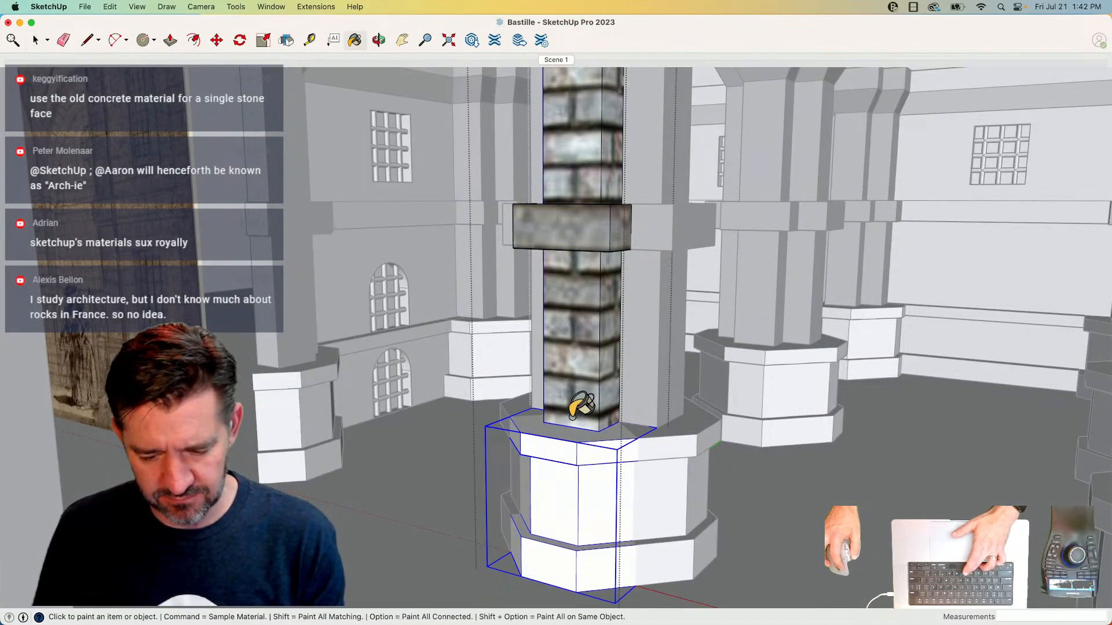
pyautogui.click(551, 448)
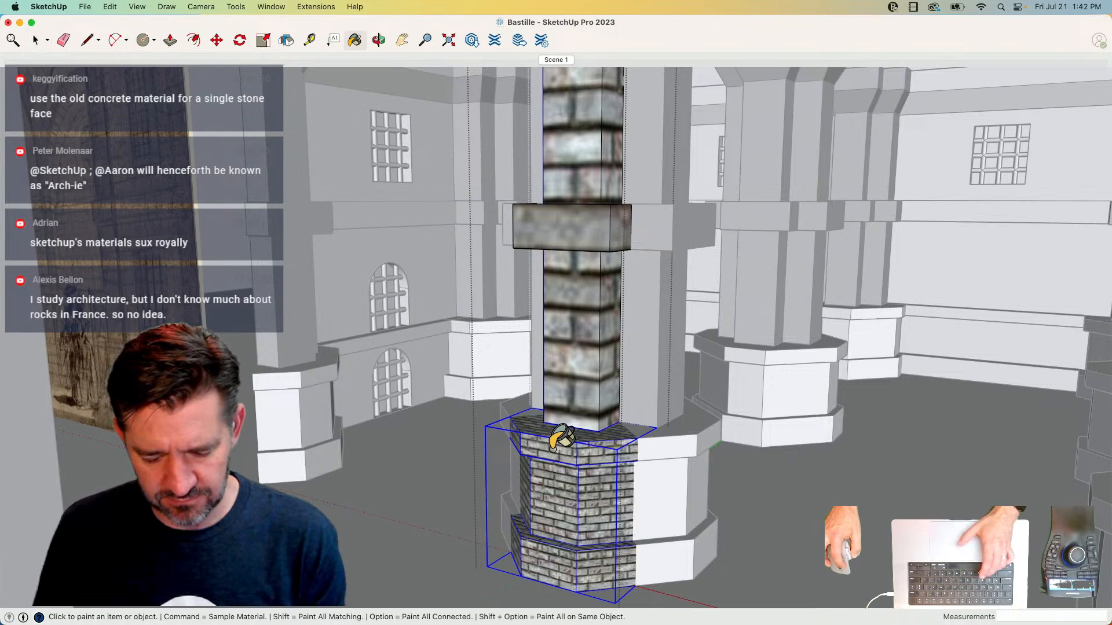
pyautogui.press('space')
pyautogui.click(442, 425)
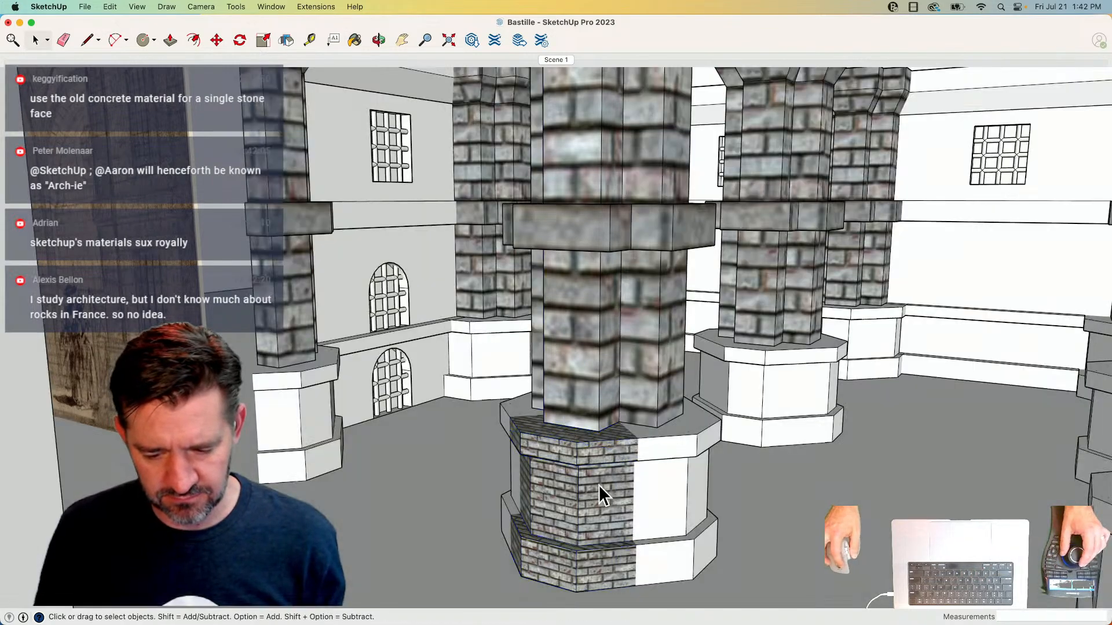
# - Paint the adjoining portion of the same pedestal with the brick material, and open the opposite column of the arch for editing
pyautogui.doubleClick(676, 470)
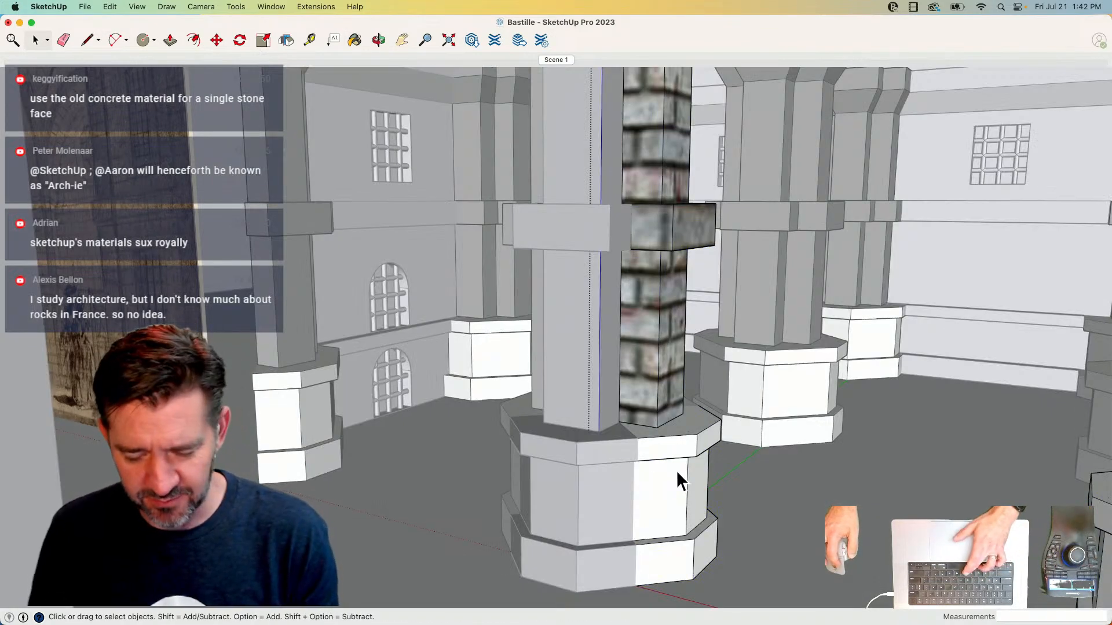
pyautogui.press('b')
pyautogui.click(684, 461)
pyautogui.press('space')
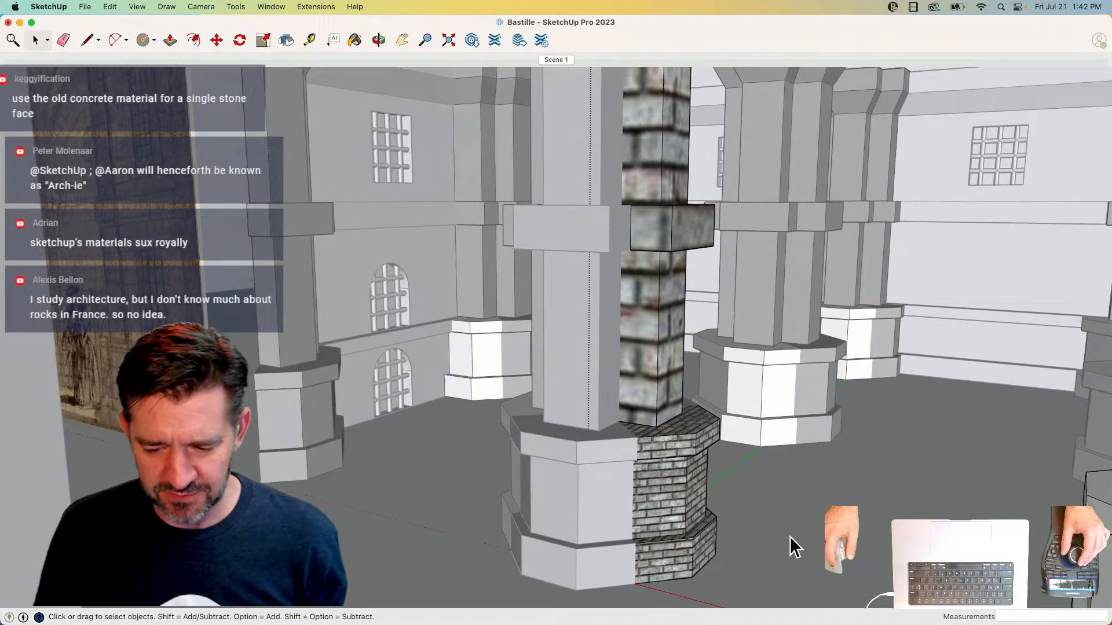
pyautogui.click(790, 536)
pyautogui.click(790, 536)
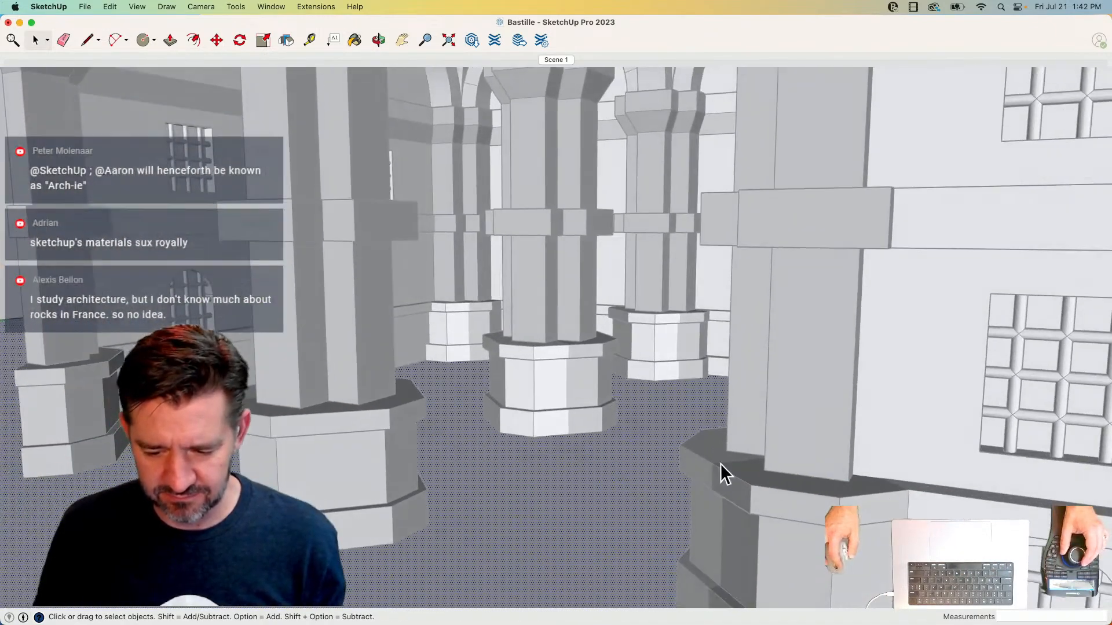
pyautogui.doubleClick(712, 463)
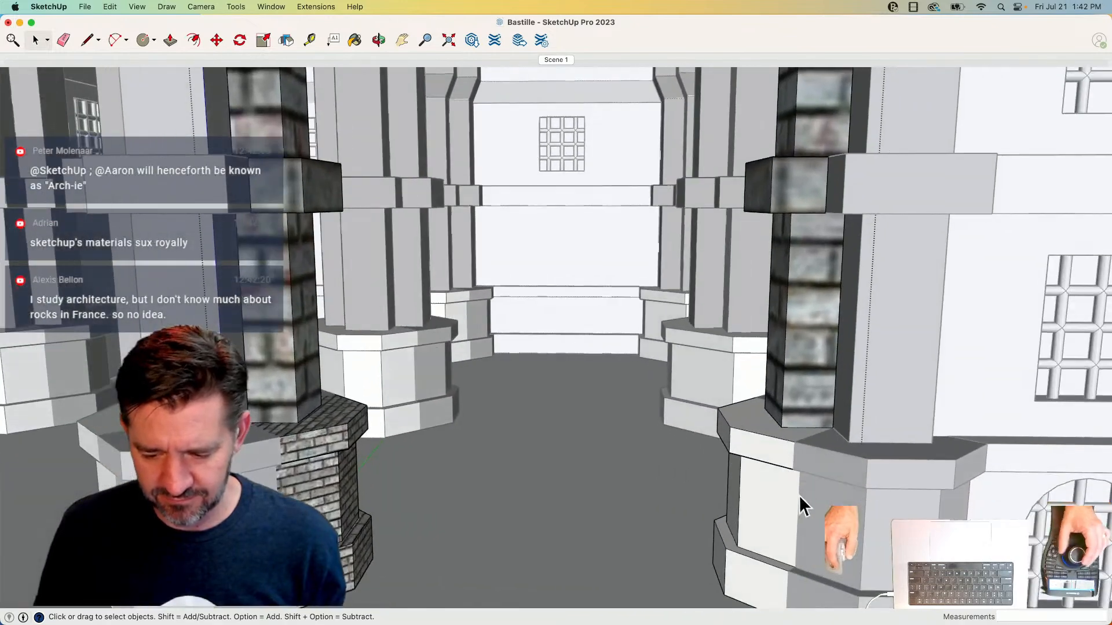
# - Try painting single faces of the opposite column's pedestal, first its upper rim and then its side, and undo both fills
pyautogui.press('b')
pyautogui.click(776, 446)
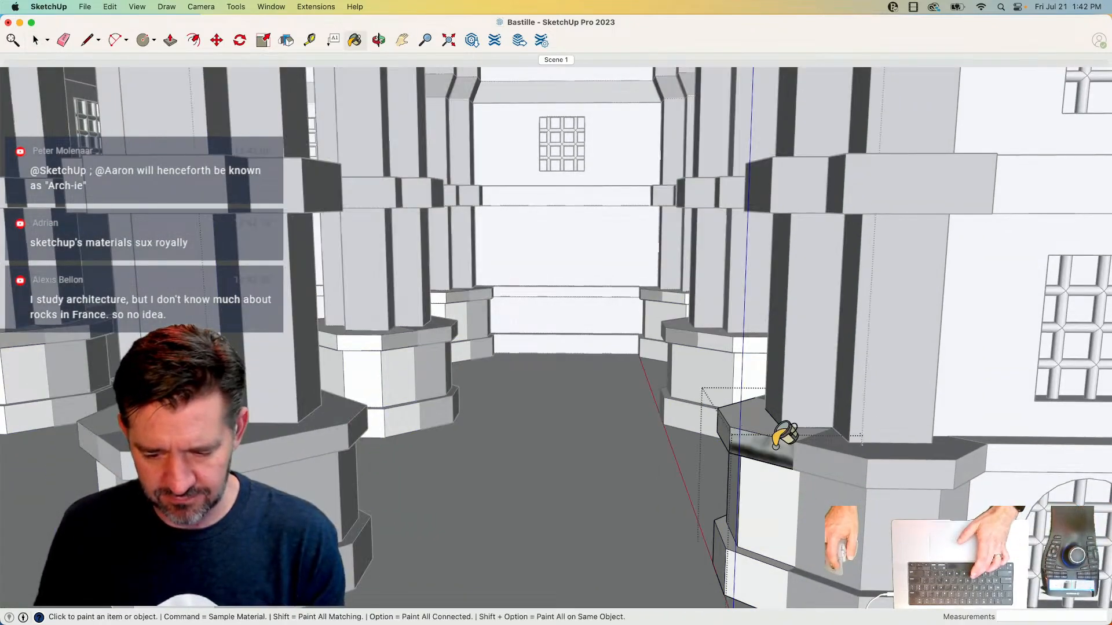
pyautogui.press('super+z')
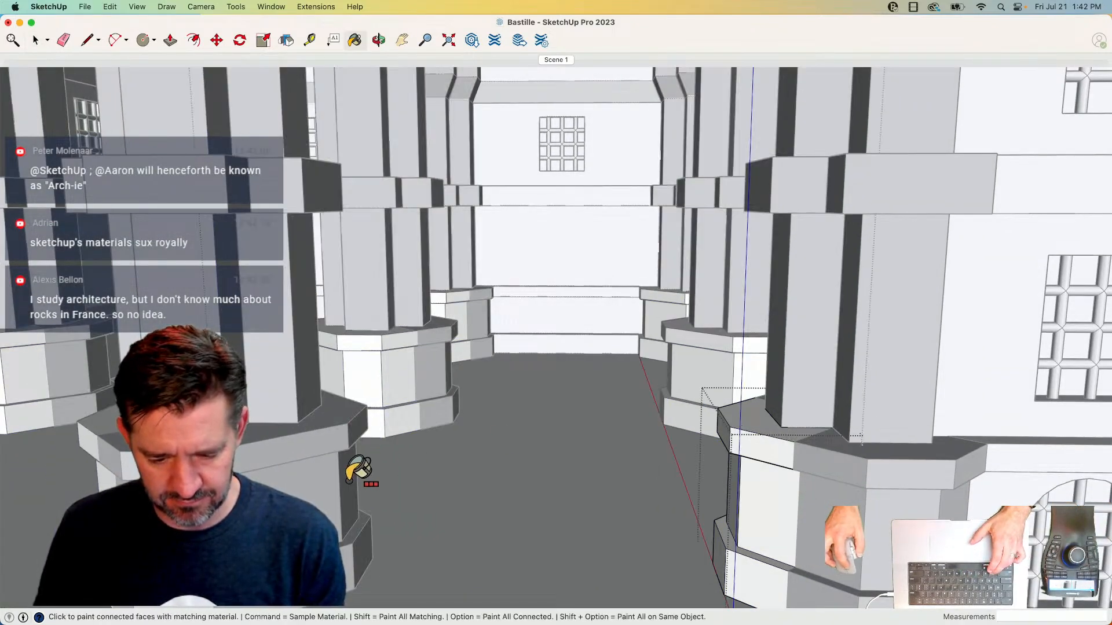
pyautogui.click(764, 493)
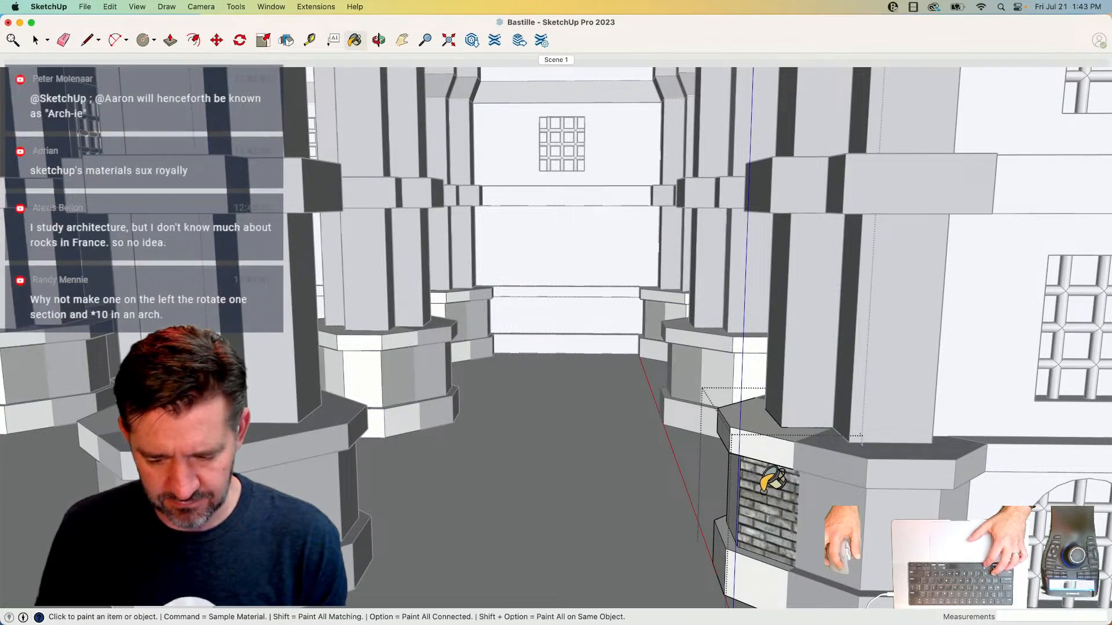
pyautogui.press('super+z')
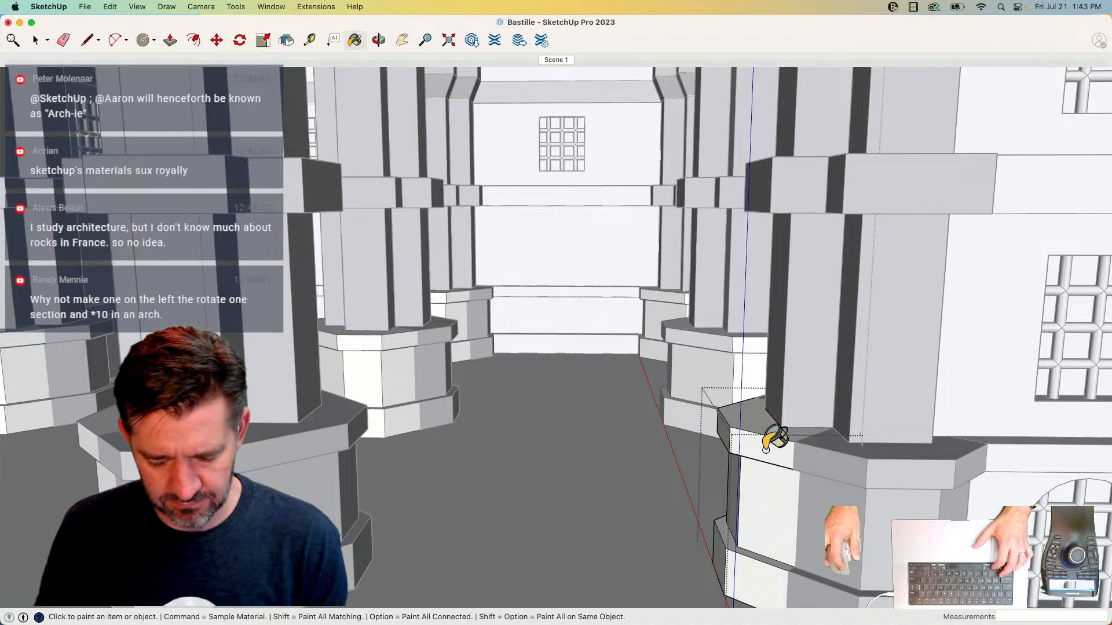
pyautogui.press('super+z')
# - Paint the opposite column's entire pedestal portion with the brick material and close the column for editing
pyautogui.click(760, 487)
pyautogui.press('space')
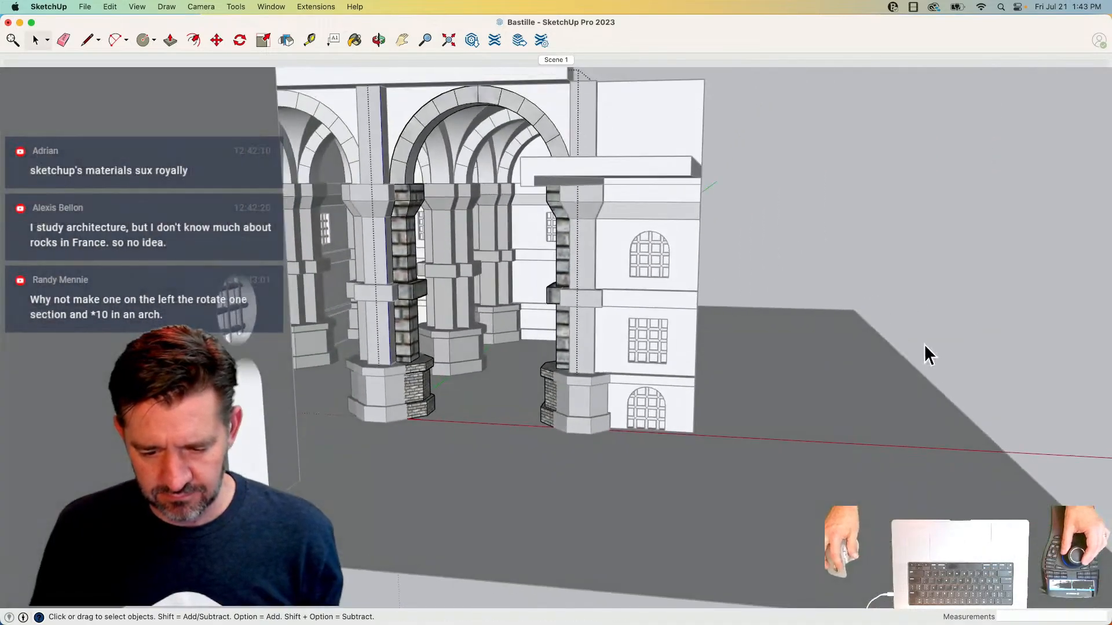
pyautogui.click(925, 339)
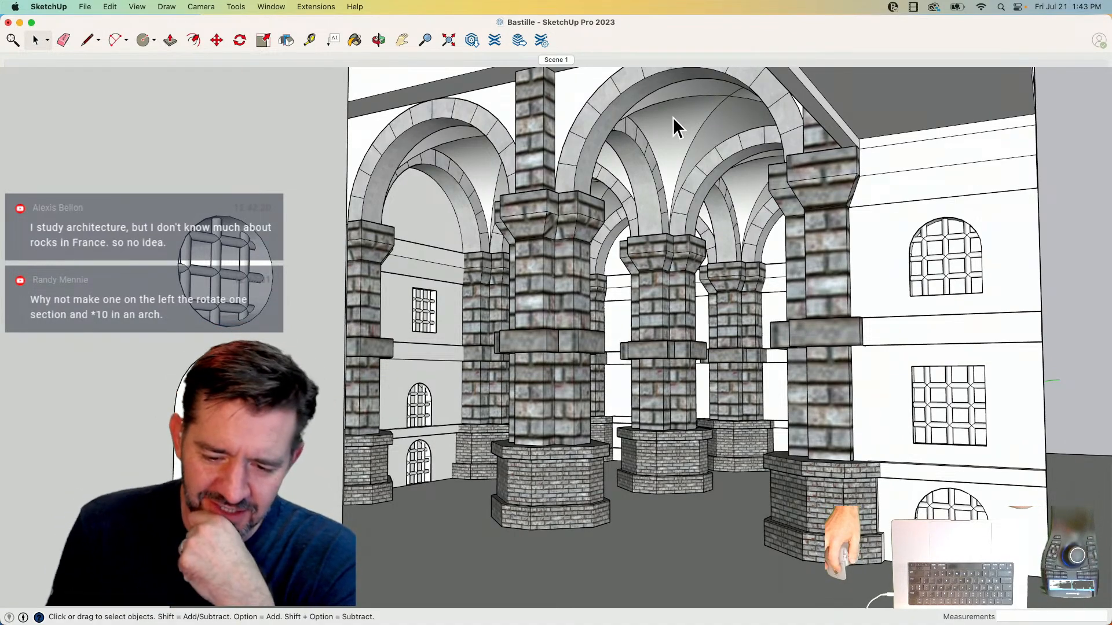
# - Select the whole model and paint its unpainted walls, arches, vaults and floor with the light concrete material
pyautogui.press('super+a')
pyautogui.press('b')
pyautogui.click(561, 254)
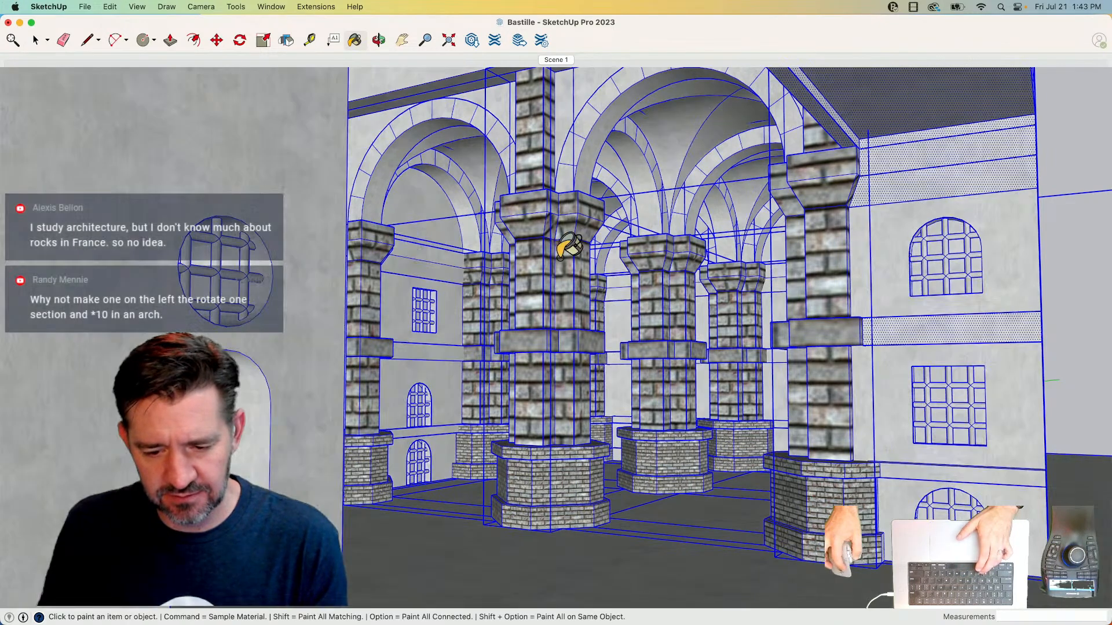
pyautogui.press('space')
pyautogui.click(1062, 276)
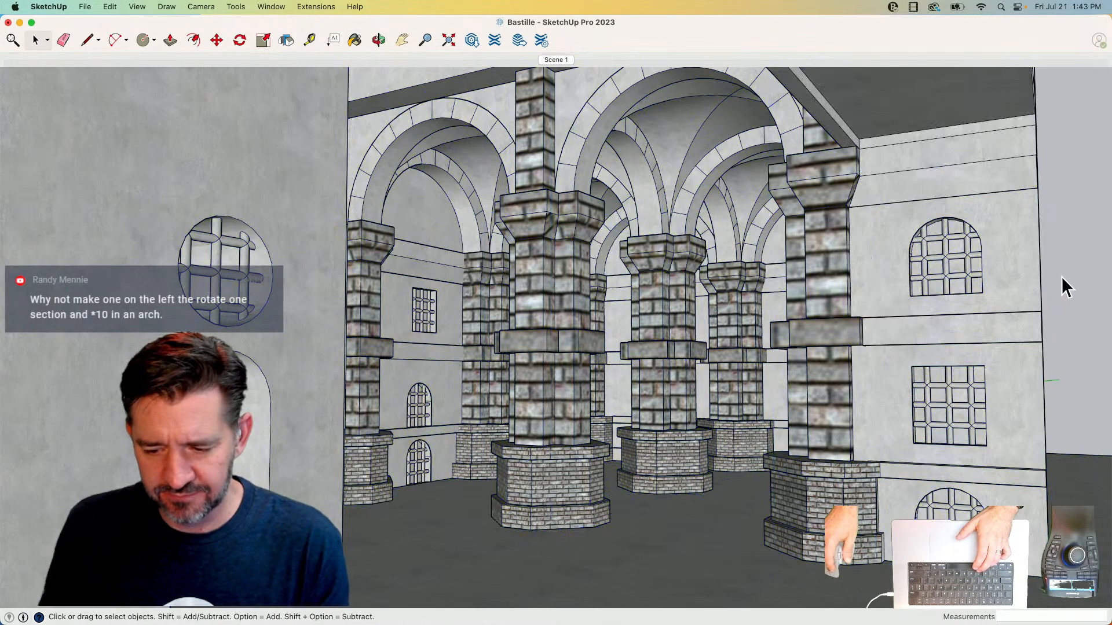
# - Open the arched window's grille and paint its bars with a dark material
pyautogui.doubleClick(946, 267)
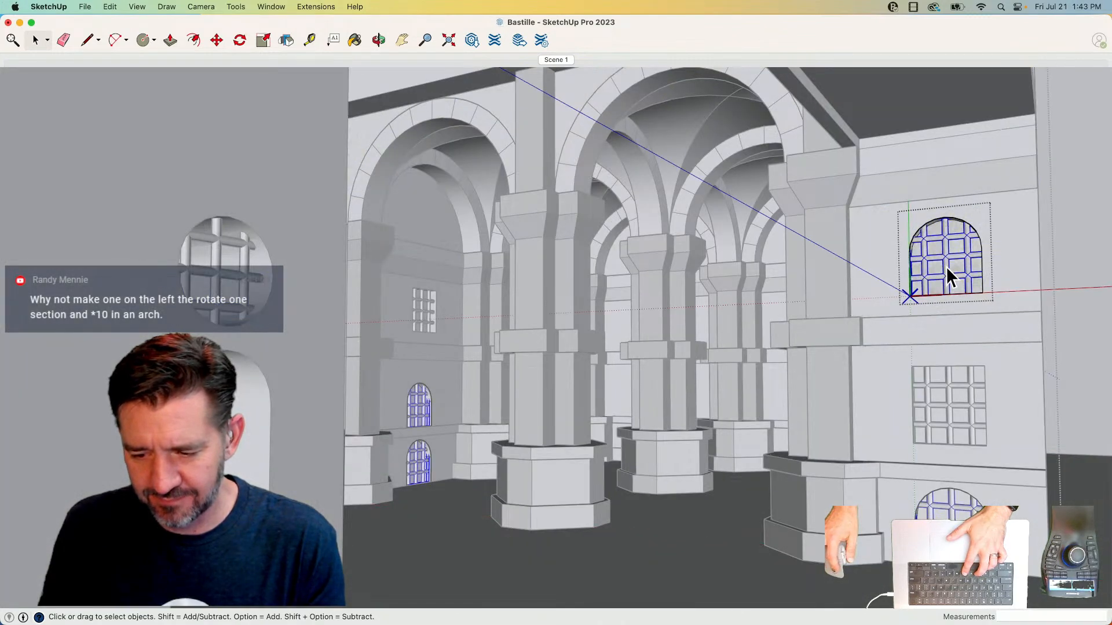
pyautogui.press('b')
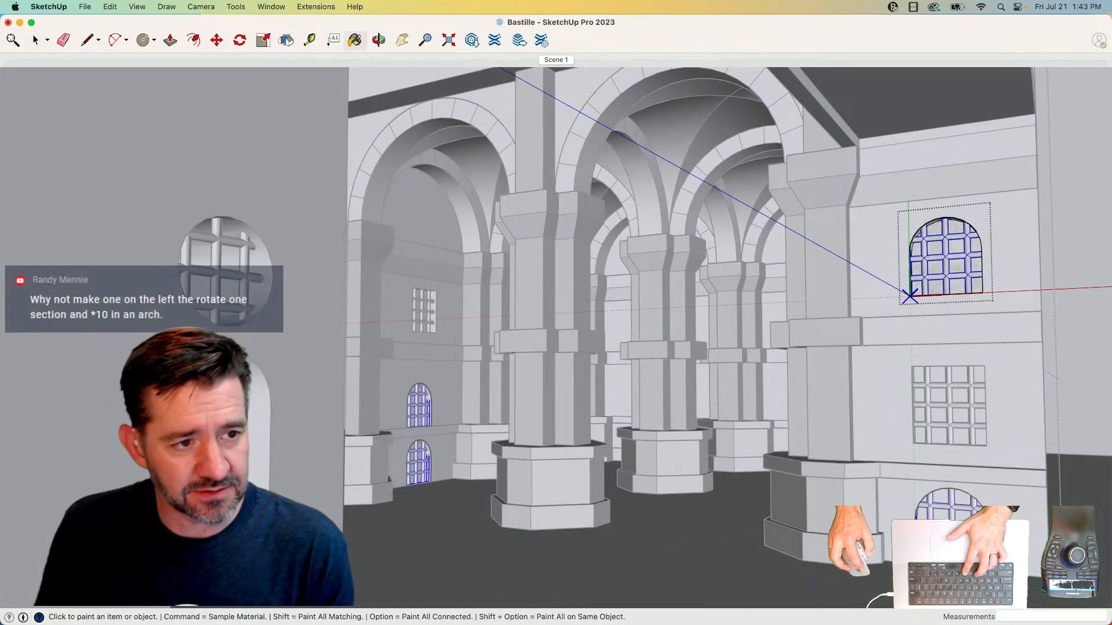
pyautogui.click(947, 248)
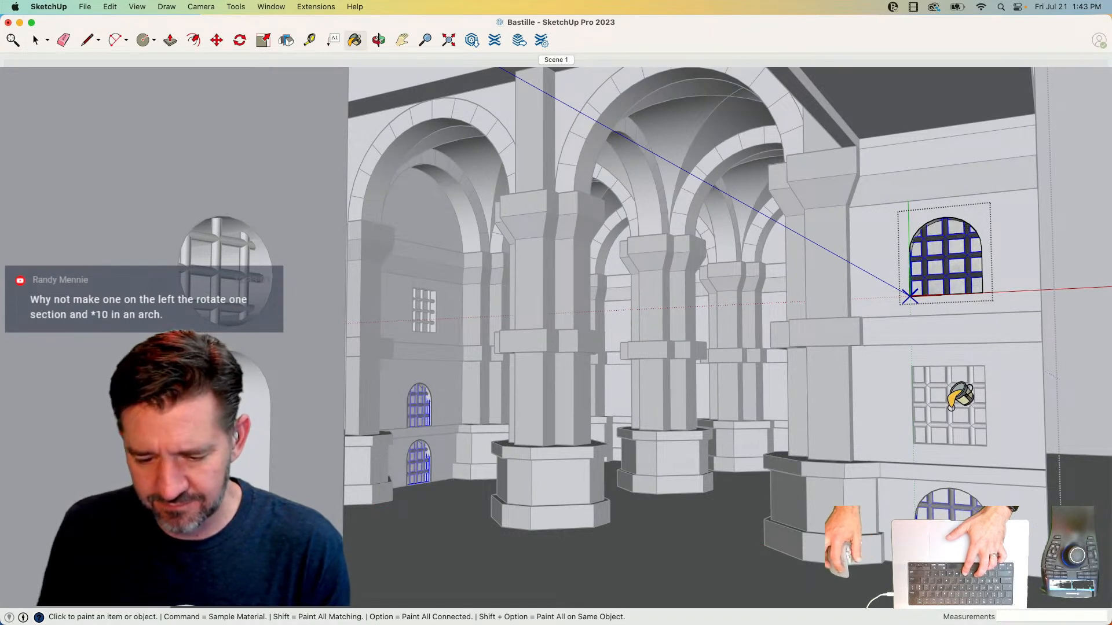
pyautogui.press('space')
# - Paint the bars of the square window grille with the same dark material
pyautogui.click(948, 409)
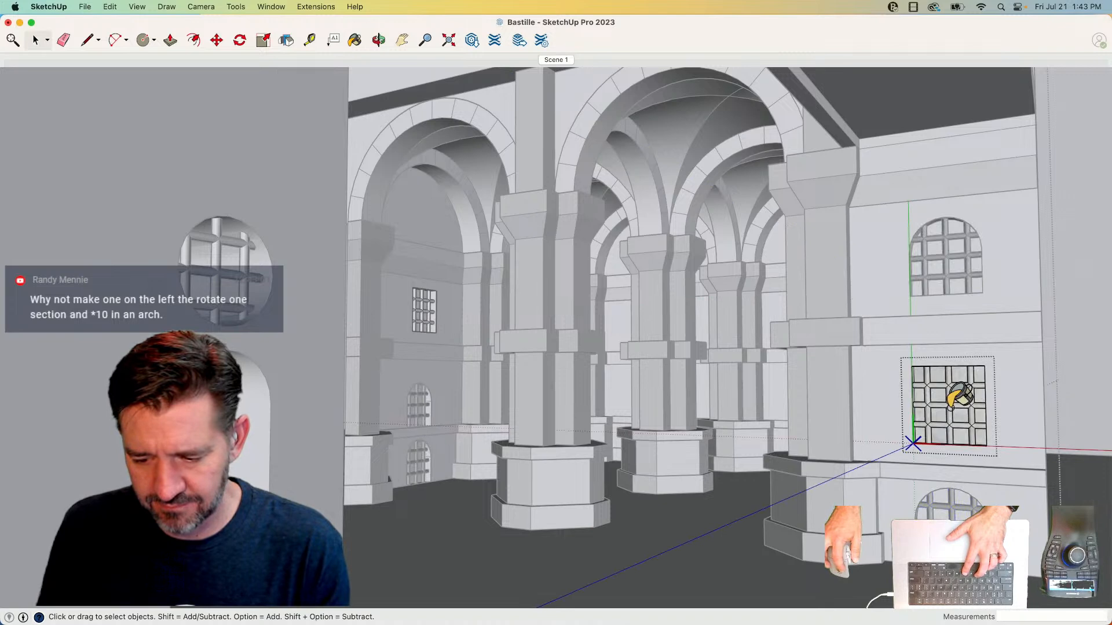
pyautogui.press('b')
pyautogui.click(948, 409)
pyautogui.press('space')
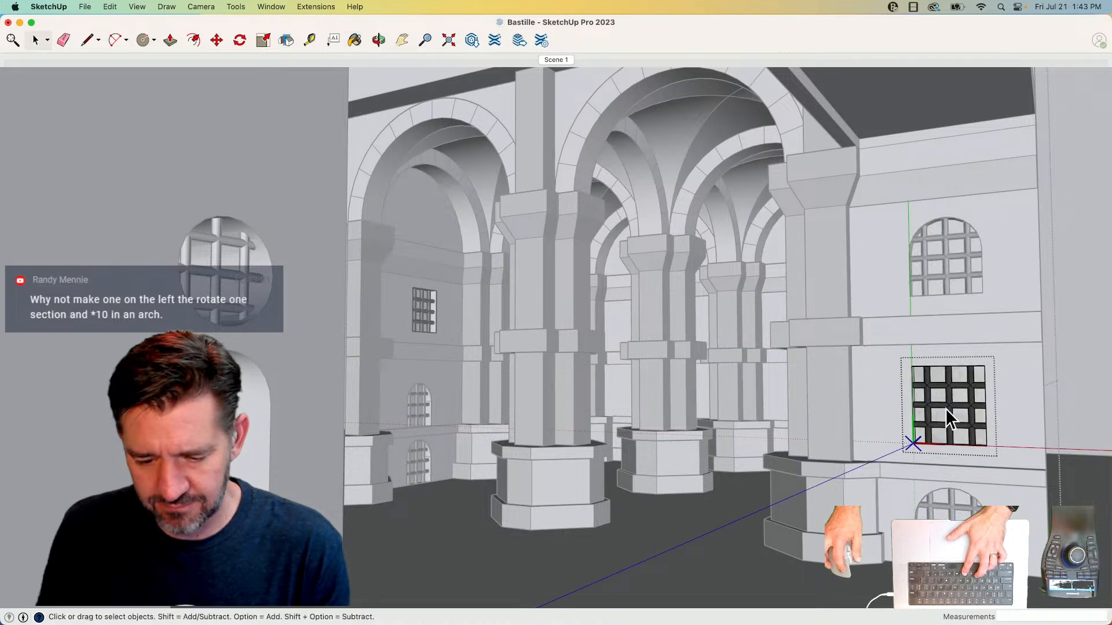
# - Paint the bars of the oval window grille in the foreground wall with the dark material and finish editing
pyautogui.click(225, 273)
pyautogui.press('b')
pyautogui.click(224, 273)
pyautogui.press('space')
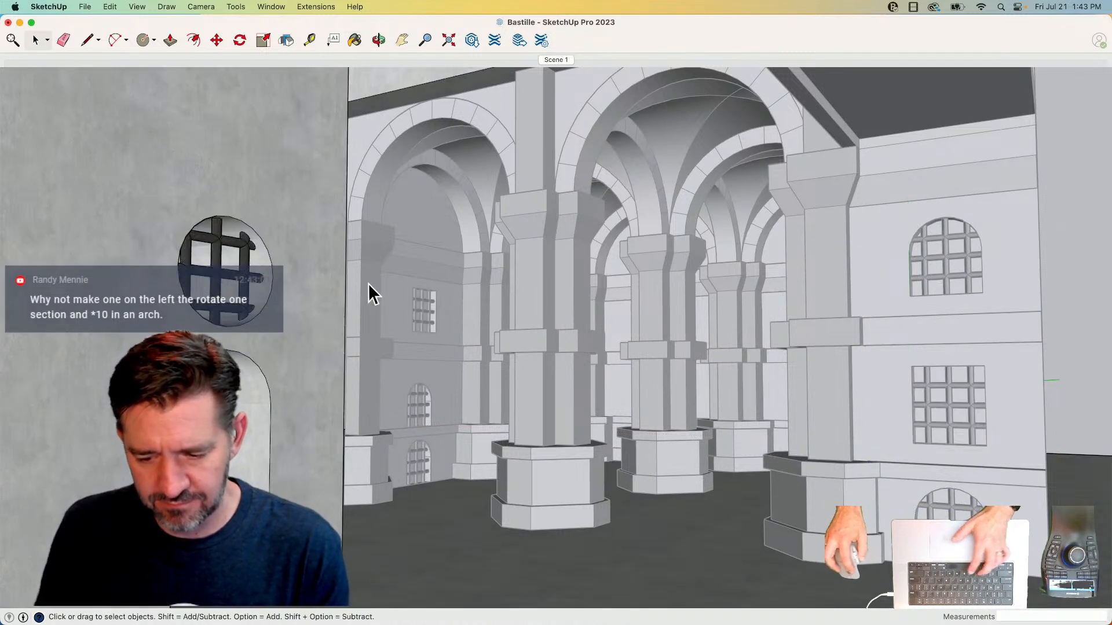
pyautogui.click(1069, 297)
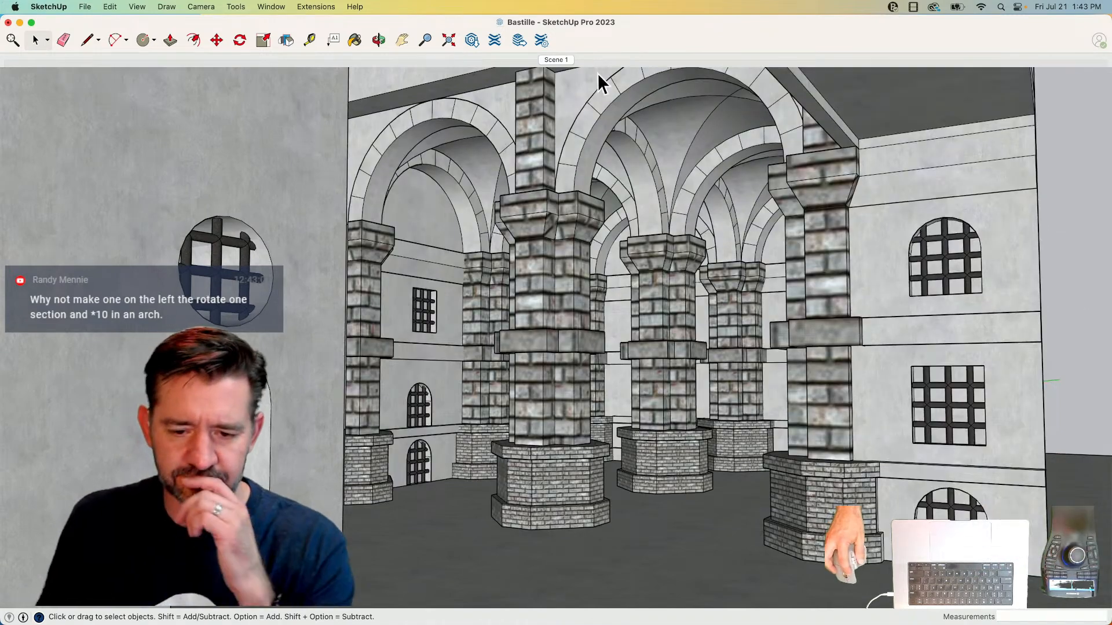
# - Return to the Scene 1 view and repaint the front column's brick shaft and capital with the light concrete sampled from the wall
pyautogui.click(556, 60)
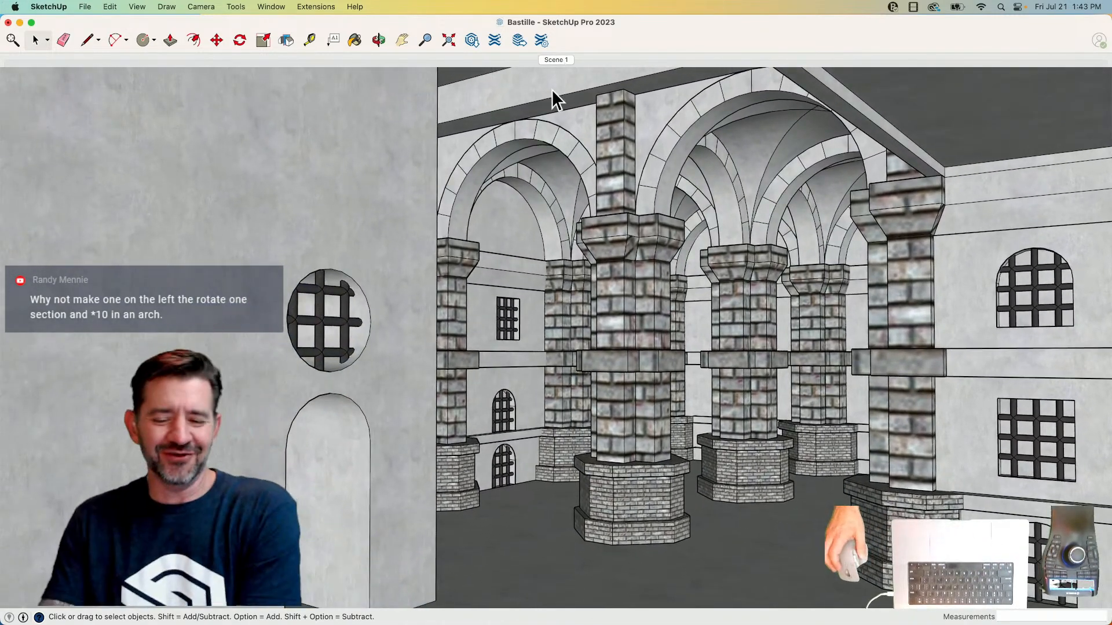
pyautogui.doubleClick(622, 326)
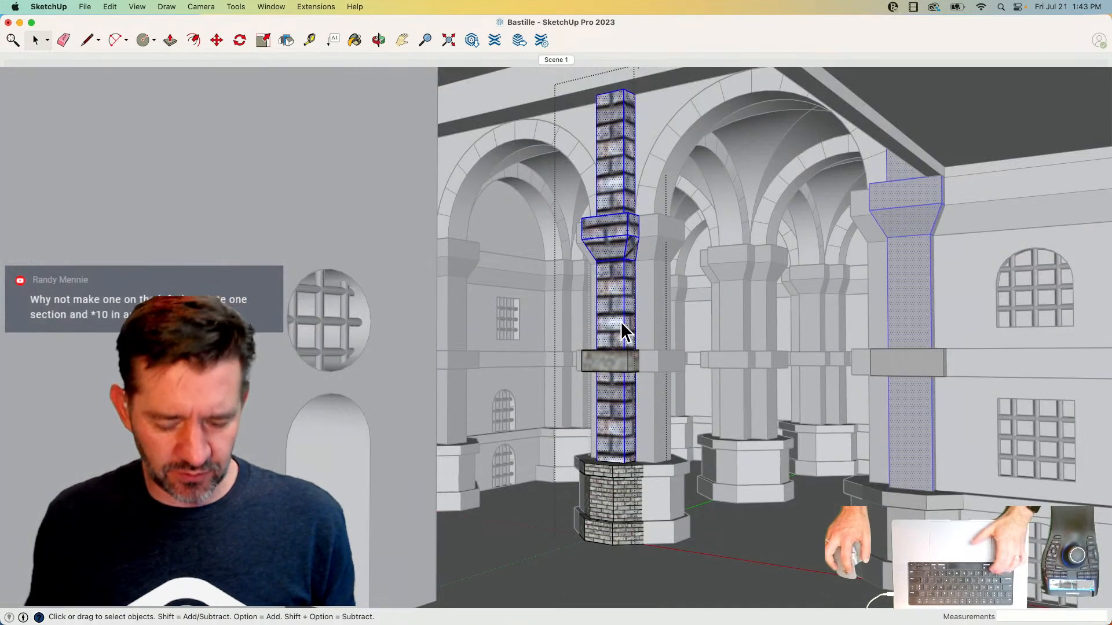
pyautogui.press('b')
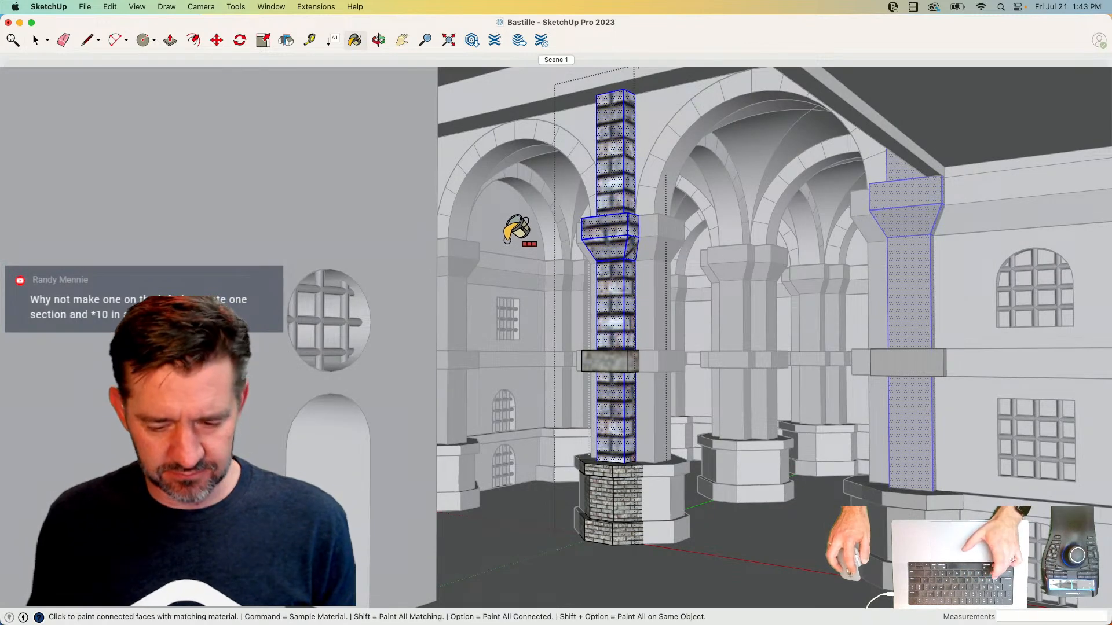
pyautogui.press('super')
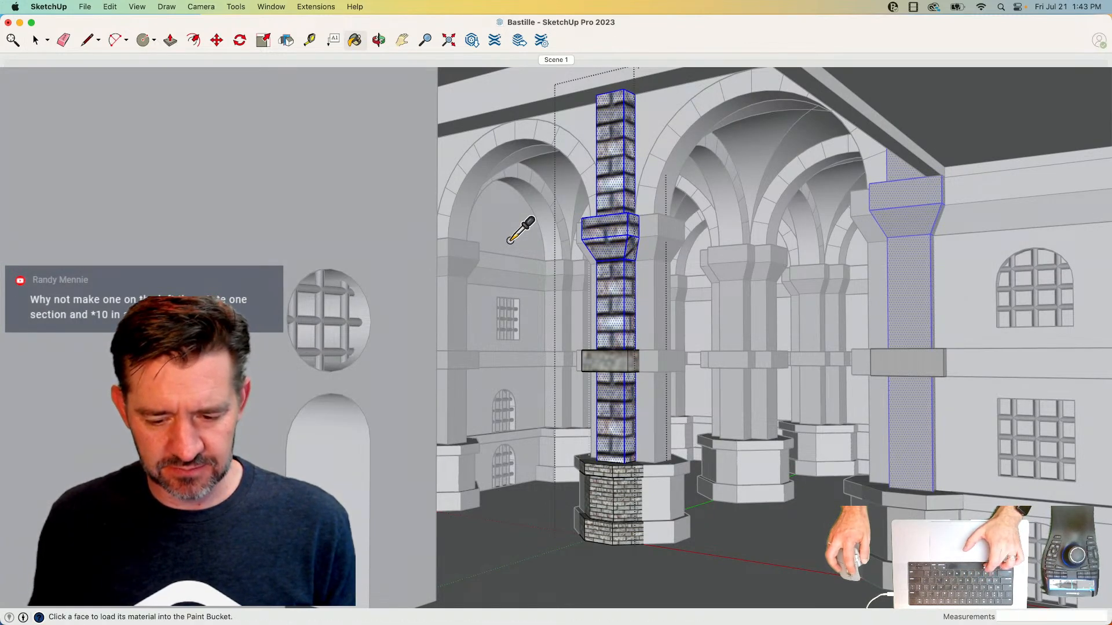
pyautogui.click(510, 240)
pyautogui.click(620, 286)
pyautogui.press('alt')
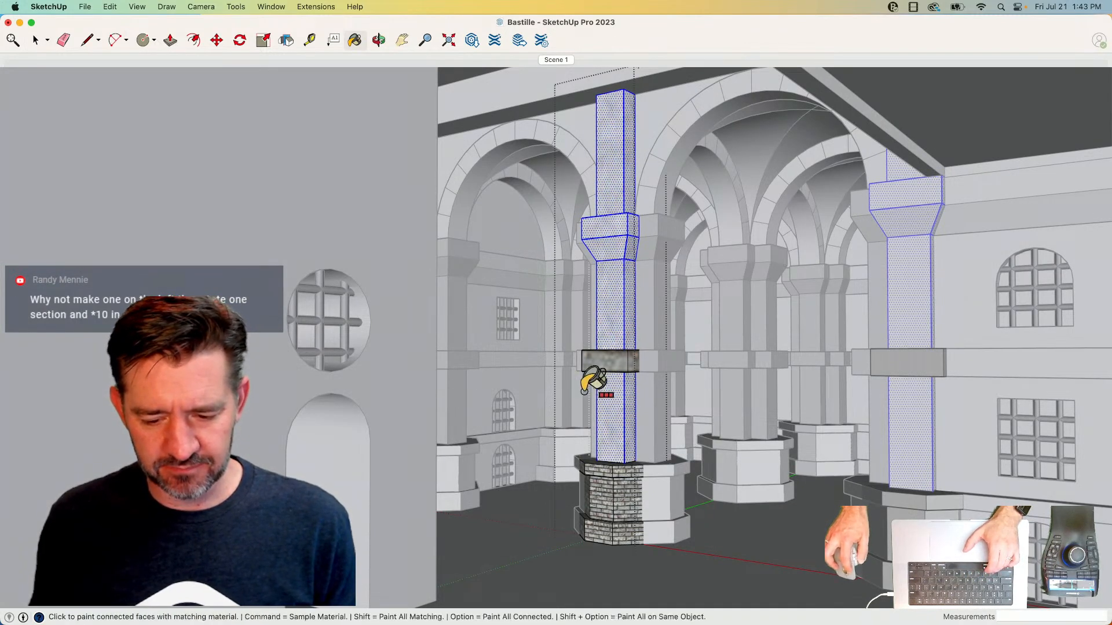
# - Repaint the band around the front column's shaft with the same light concrete and finish editing the column
pyautogui.press('space')
pyautogui.doubleClick(607, 362)
pyautogui.press('b')
pyautogui.click(607, 362)
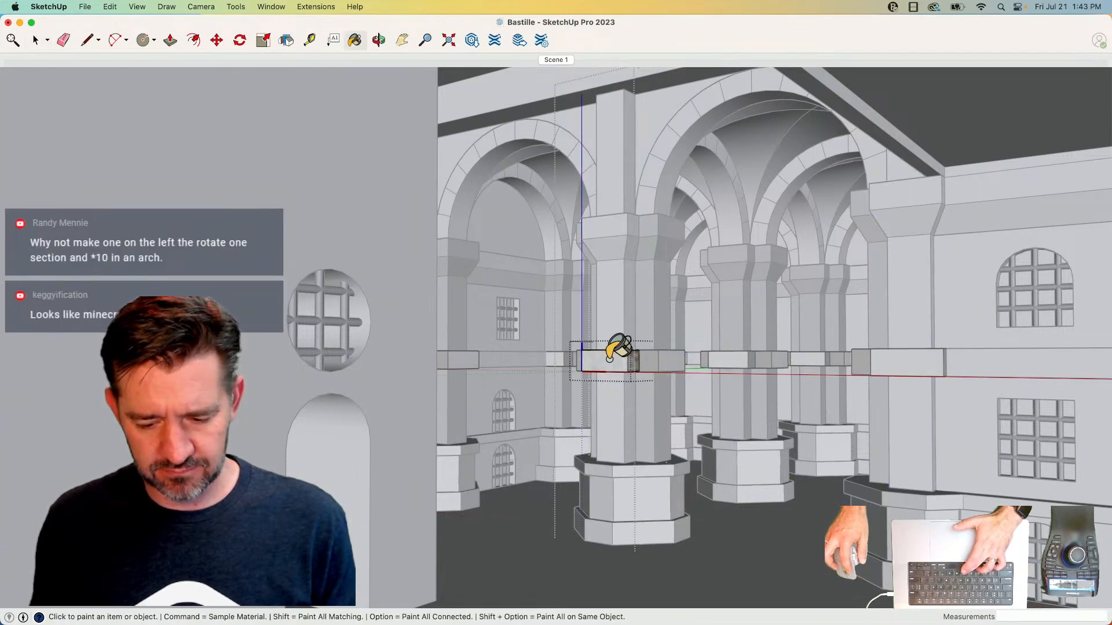
pyautogui.keyDown('super'); pyautogui.click(609, 366); pyautogui.keyUp('super')
pyautogui.keyDown('alt'); pyautogui.click(630, 360); pyautogui.keyUp('alt')
pyautogui.press('space')
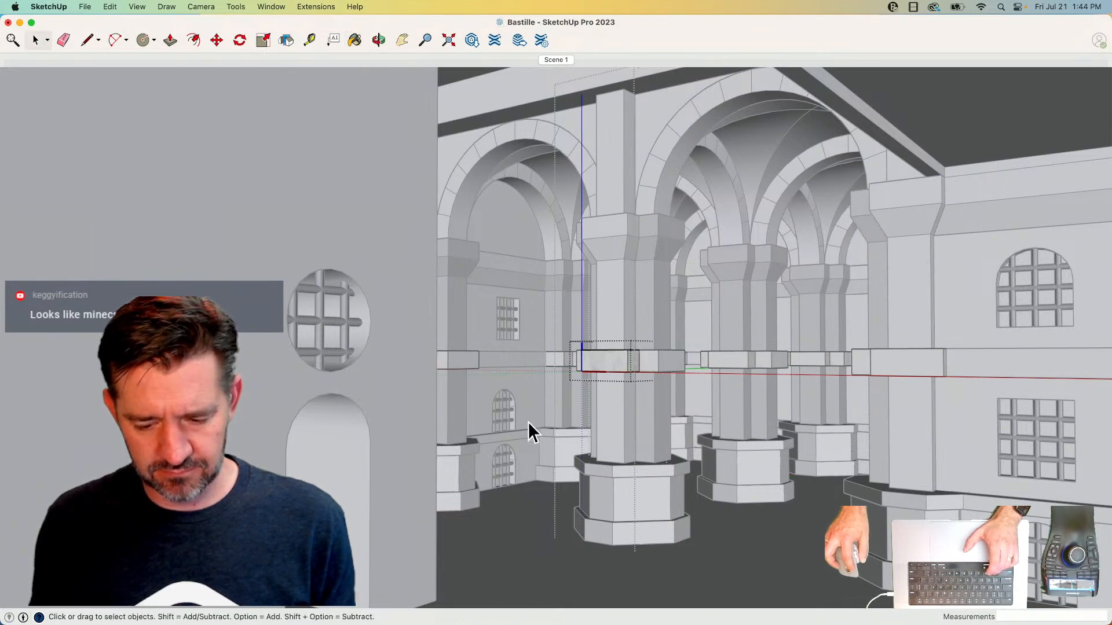
pyautogui.click(528, 421)
pyautogui.click(527, 422)
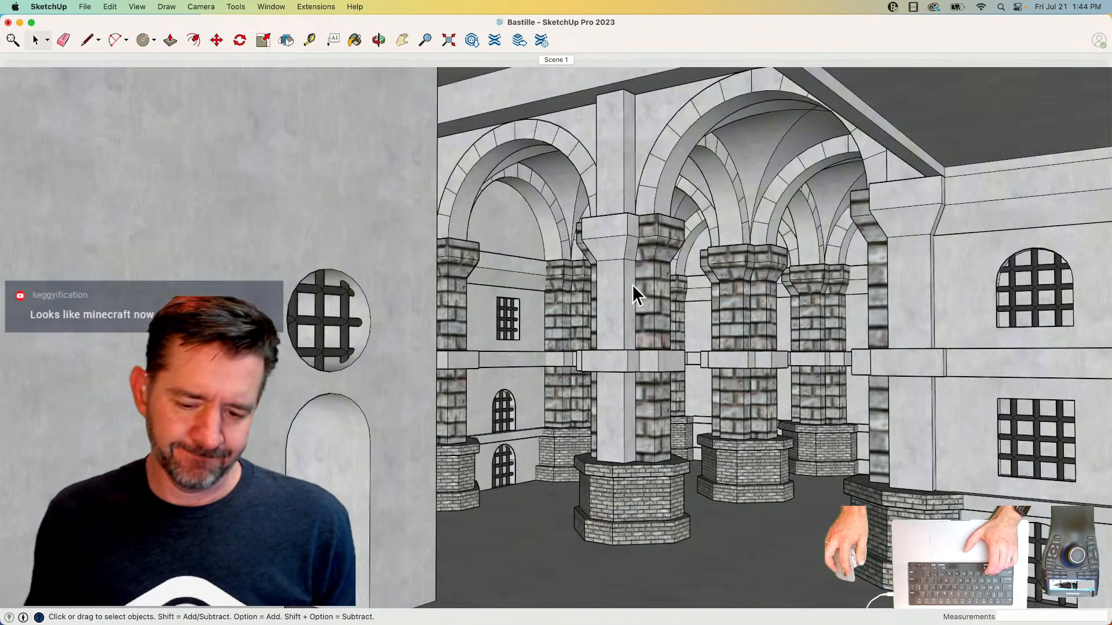
# - Open the adjoining column section under the large arch and repaint its remaining brick faces with light concrete
pyautogui.doubleClick(647, 280)
pyautogui.click(648, 280)
pyautogui.tripleClick(648, 280)
pyautogui.press('b')
pyautogui.click(648, 279)
# - Repaint the brick pedestal segment beneath the arch-side section of the front column with light concrete
pyautogui.press('space')
pyautogui.click(664, 488)
pyautogui.doubleClick(665, 488)
pyautogui.tripleClick(665, 488)
pyautogui.press('b')
pyautogui.click(665, 488)
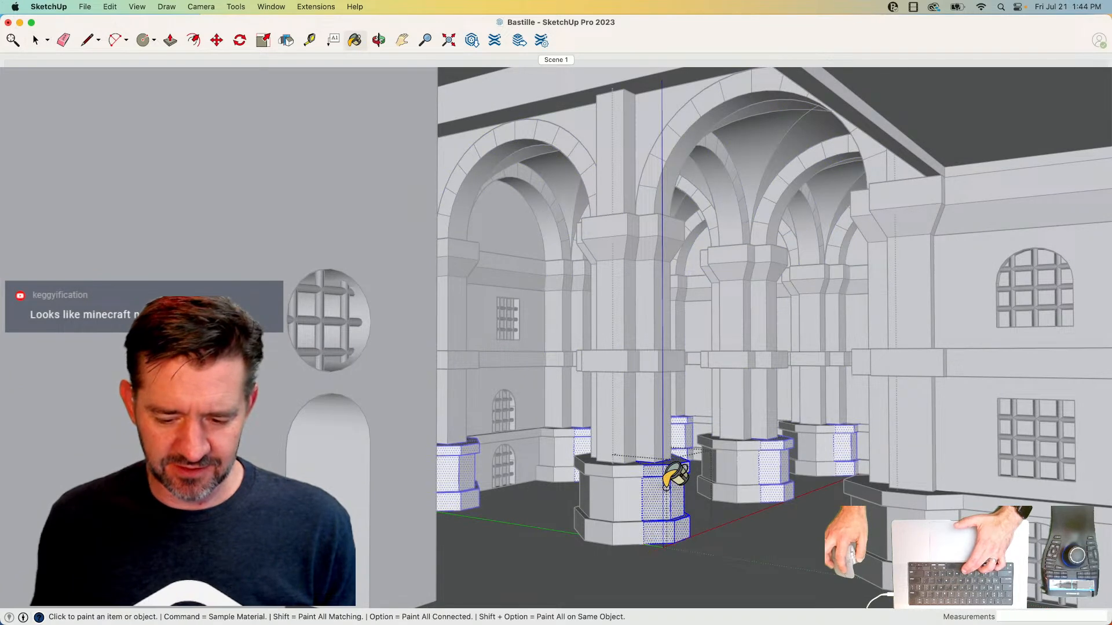
# - Repaint the adjoining brick segment of the front column's pedestal with light concrete
pyautogui.press('space')
pyautogui.click(629, 501)
pyautogui.doubleClick(629, 501)
pyautogui.click(629, 500)
pyautogui.press('b')
pyautogui.click(629, 500)
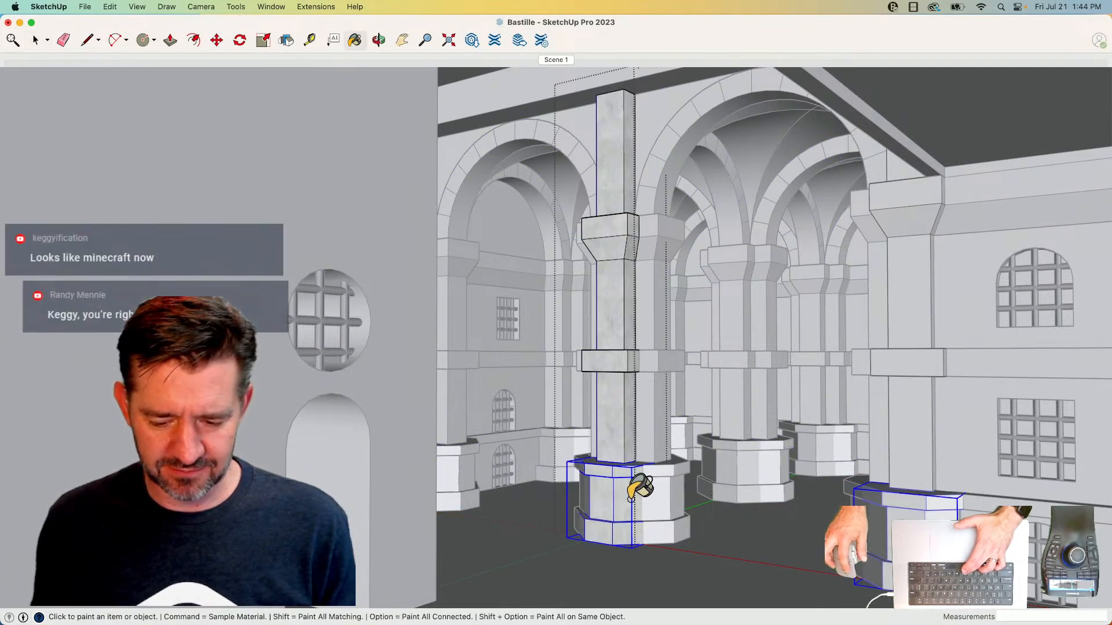
# - Repaint the remaining brick pedestal segments, starting from the foreground wall column, with light concrete and finish editing
pyautogui.press('space')
pyautogui.click(863, 542)
pyautogui.press('b')
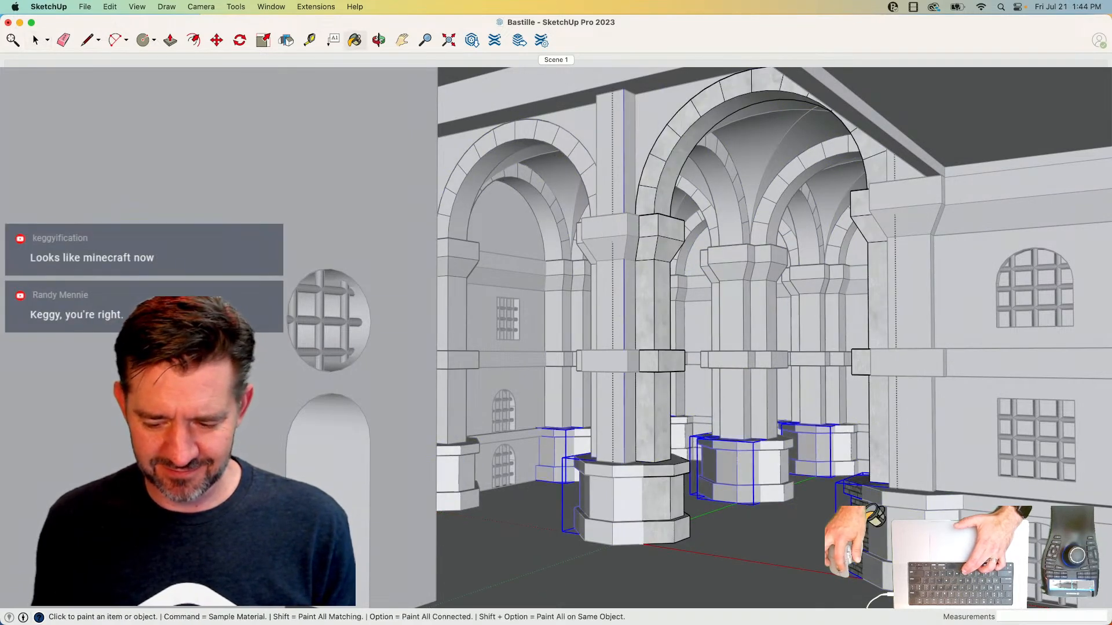
pyautogui.press('space')
pyautogui.tripleClick(866, 524)
pyautogui.press('b')
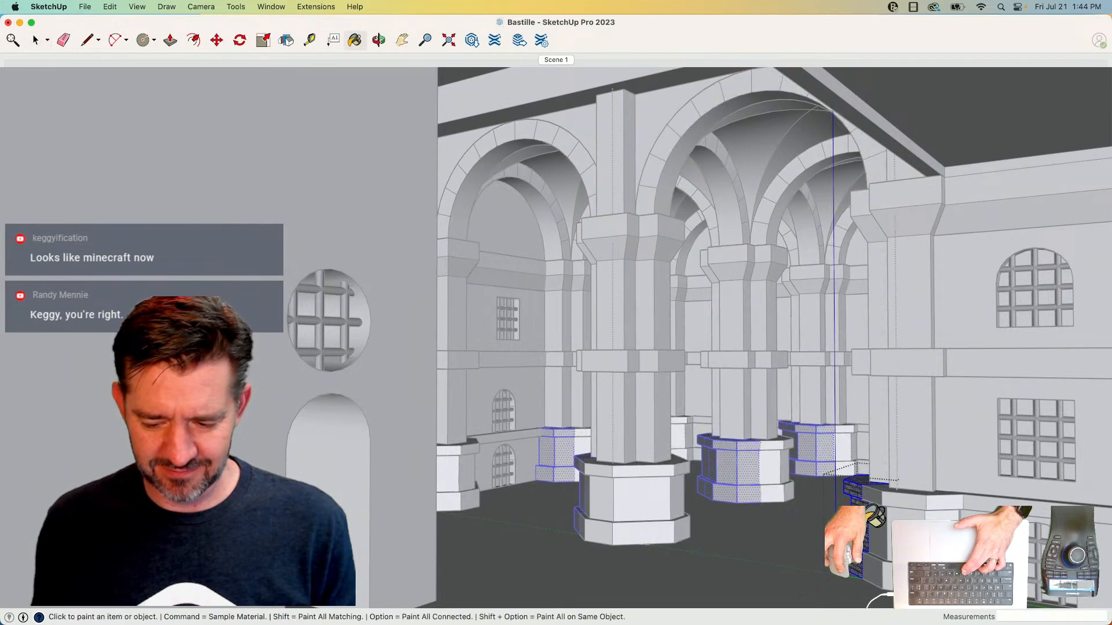
pyautogui.click(863, 515)
pyautogui.press('space')
pyautogui.click(784, 530)
pyautogui.click(655, 520)
pyautogui.press('Escape')
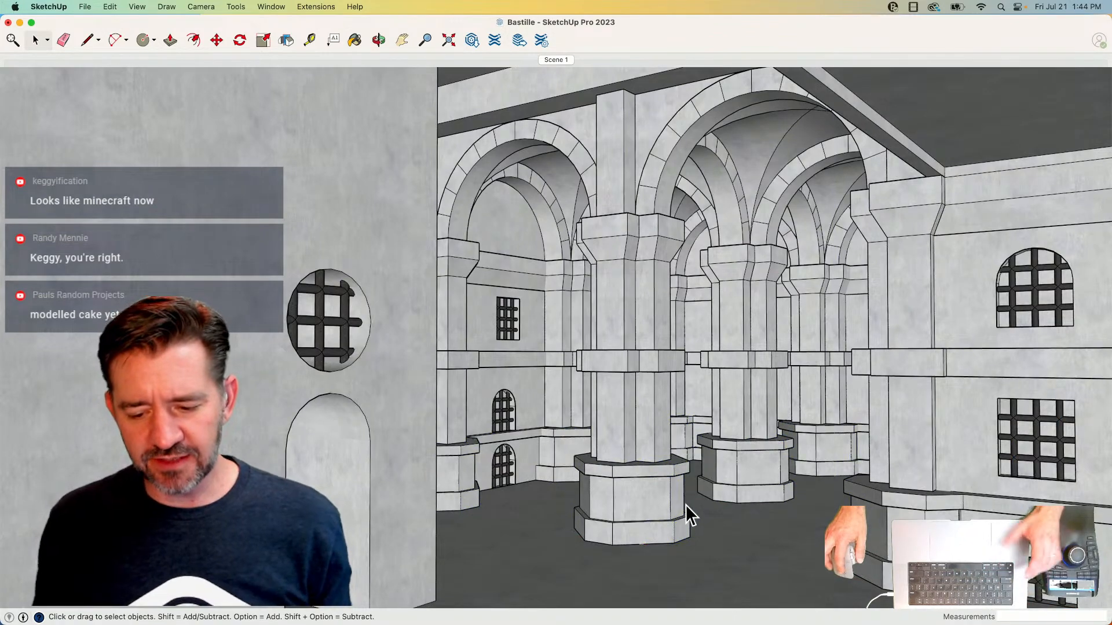
# - Restore the Scene 1 view and turn on shadows
pyautogui.scroll(-4, 686, 502)
pyautogui.scroll(4, 685, 501)
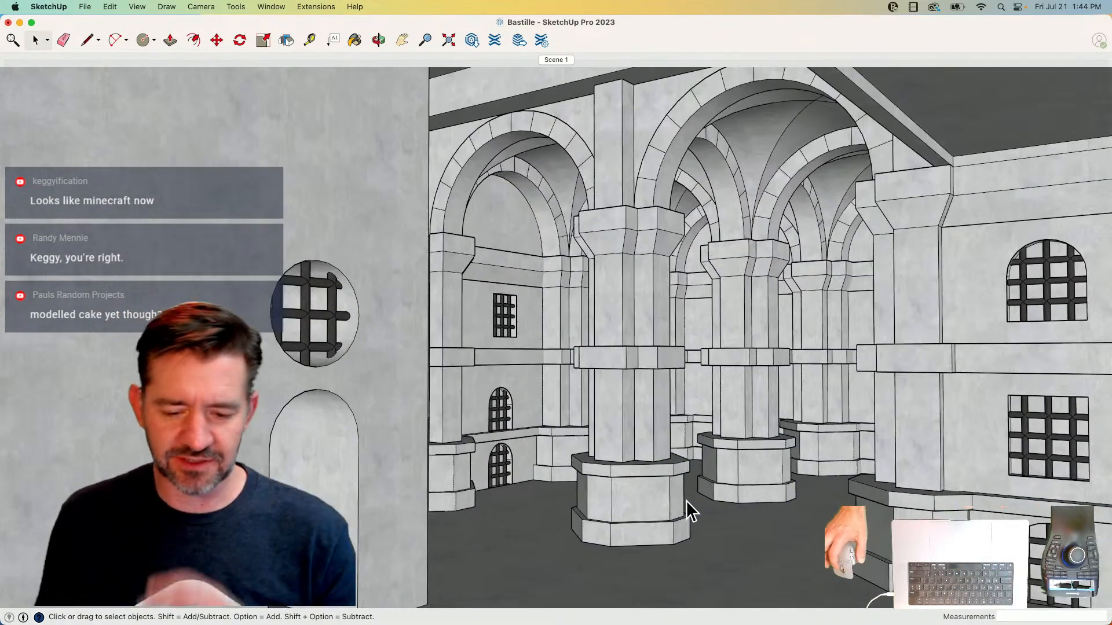
pyautogui.click(567, 61)
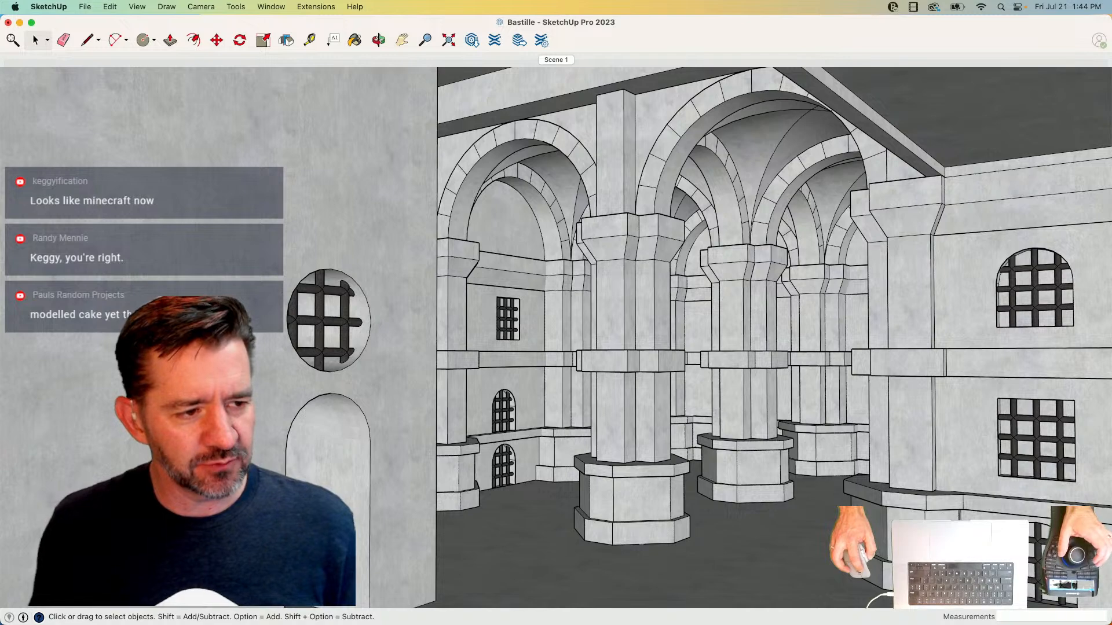
pyautogui.hotkey('shift', 's')
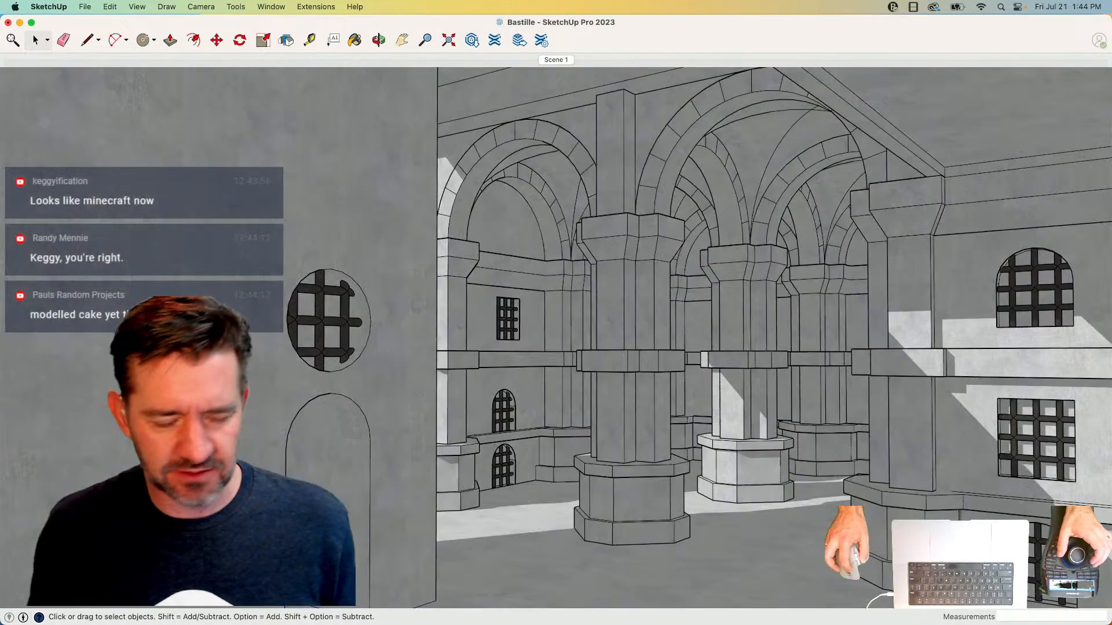